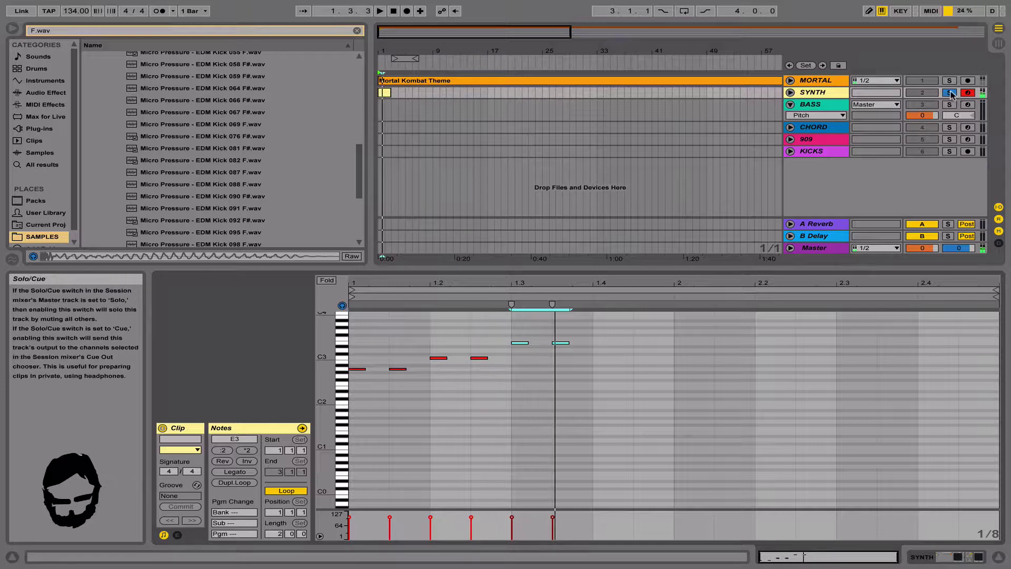
# Compare the soloed SYNTH part with the full mix, lower the note at 1.2.3 to A2 and audition the phrase.
pyautogui.click(949, 92)
pyautogui.click(951, 94)
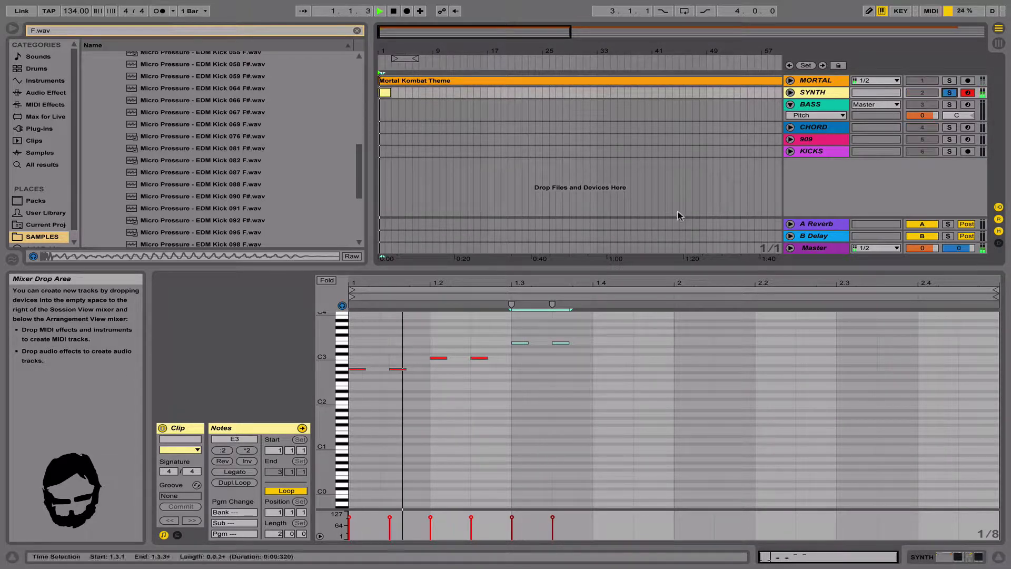
pyautogui.click(479, 358)
pyautogui.press('space')
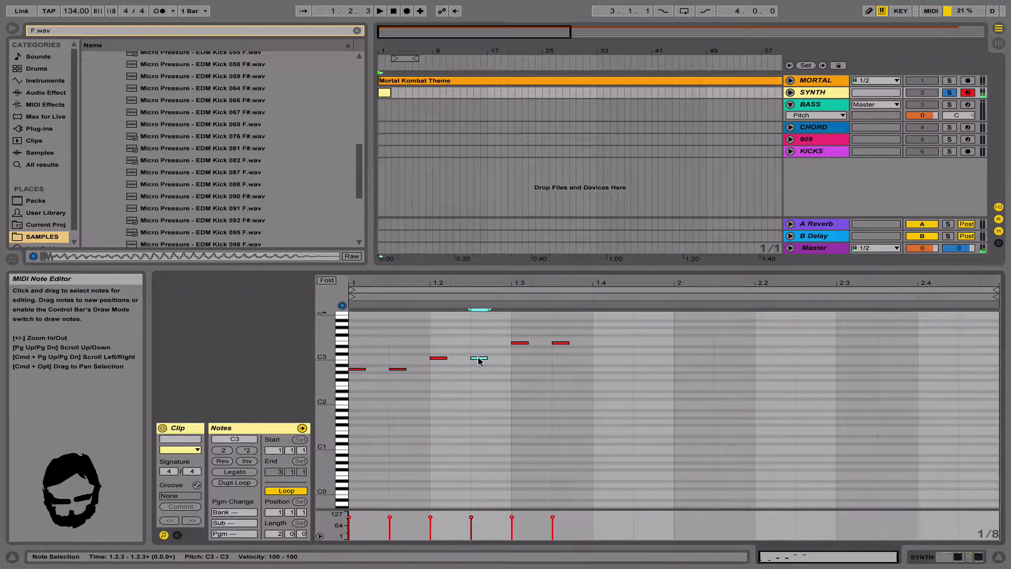
pyautogui.doubleClick(476, 368)
pyautogui.press('space')
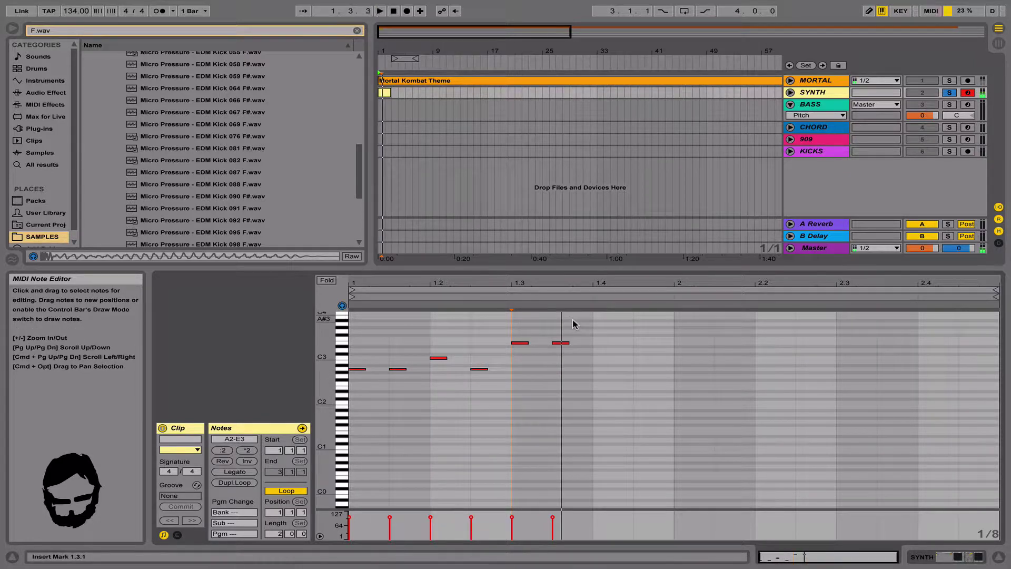
pyautogui.press('space')
pyautogui.press('space')
# Try lowering both notes of beat 1.3 to C3 and play the phrase back.
pyautogui.moveTo(581, 377); pyautogui.dragTo(501, 338)
pyautogui.press('space')
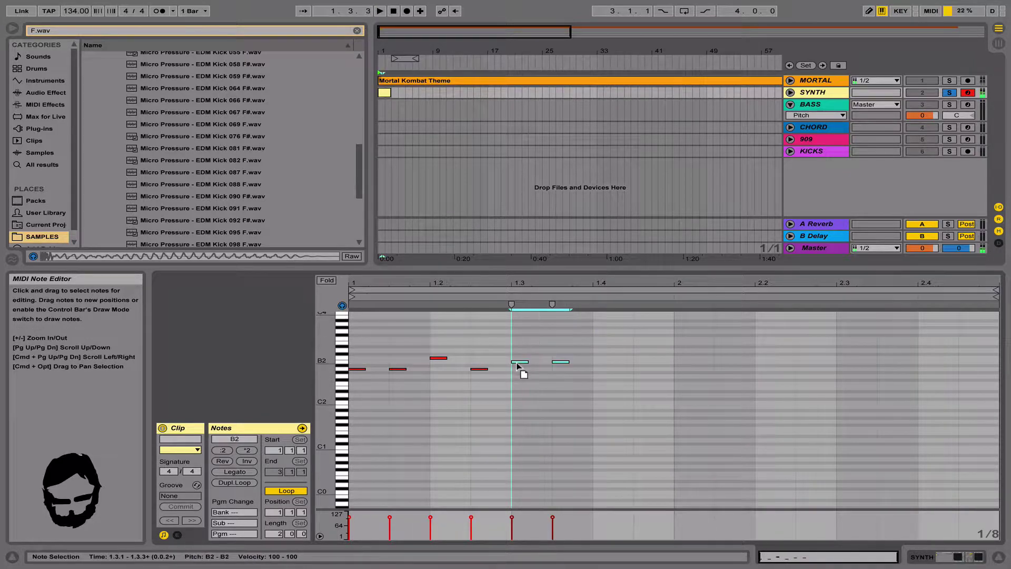
pyautogui.click(534, 380)
pyautogui.press('space')
pyautogui.press('space')
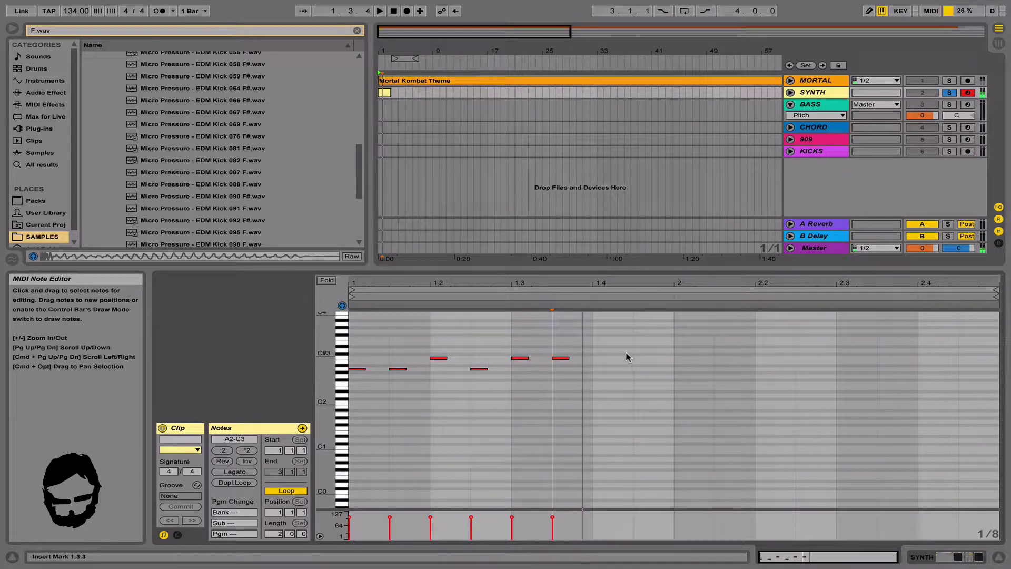
# Try raising the note at 1.3.3 to E3 and audition the part with and without SYNTH soloed.
pyautogui.moveTo(564, 360); pyautogui.dragTo(565, 345)
pyautogui.press('space')
pyautogui.press('space')
pyautogui.click(675, 314)
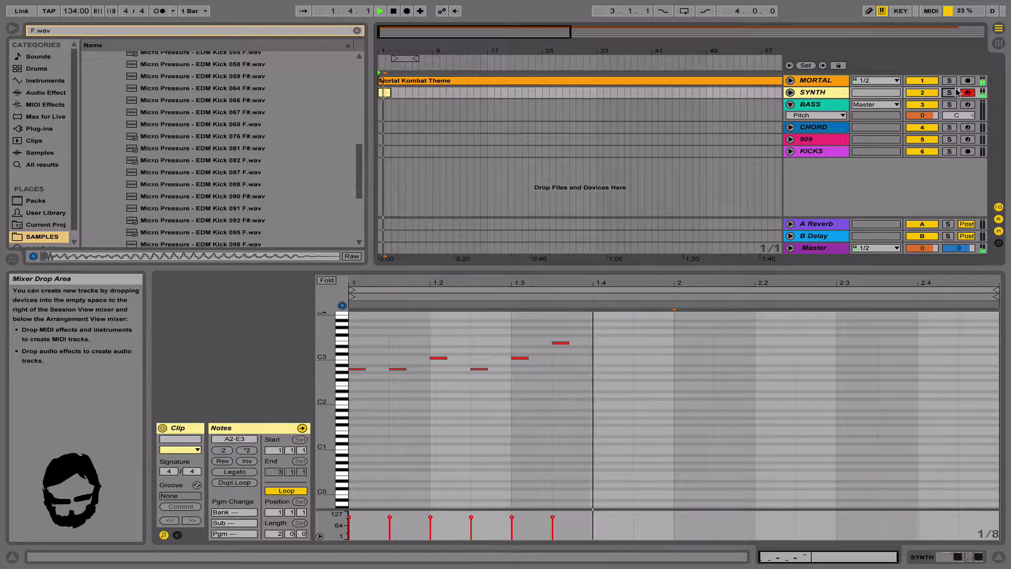
pyautogui.click(952, 92)
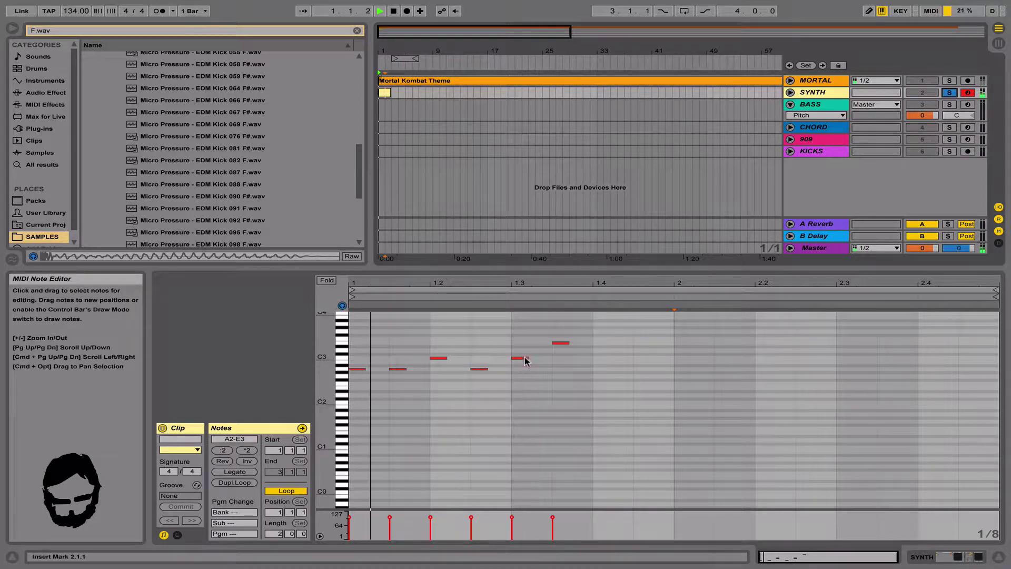
# Move both notes of beat 1.3 to D3 and compare the soloed synth with the other tracks.
pyautogui.moveTo(515, 359); pyautogui.dragTo(563, 351)
pyautogui.press('space')
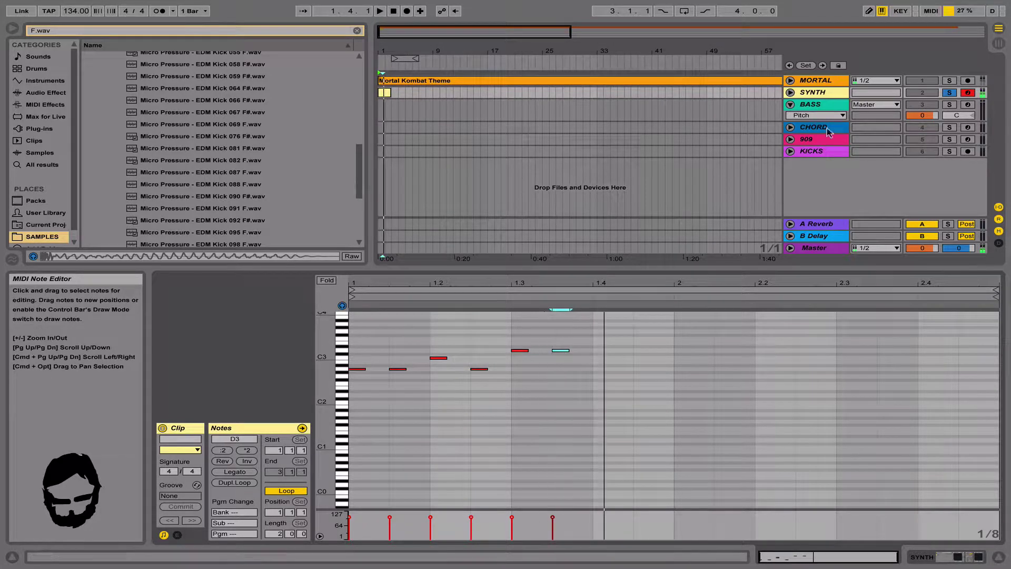
pyautogui.click(949, 93)
pyautogui.click(950, 92)
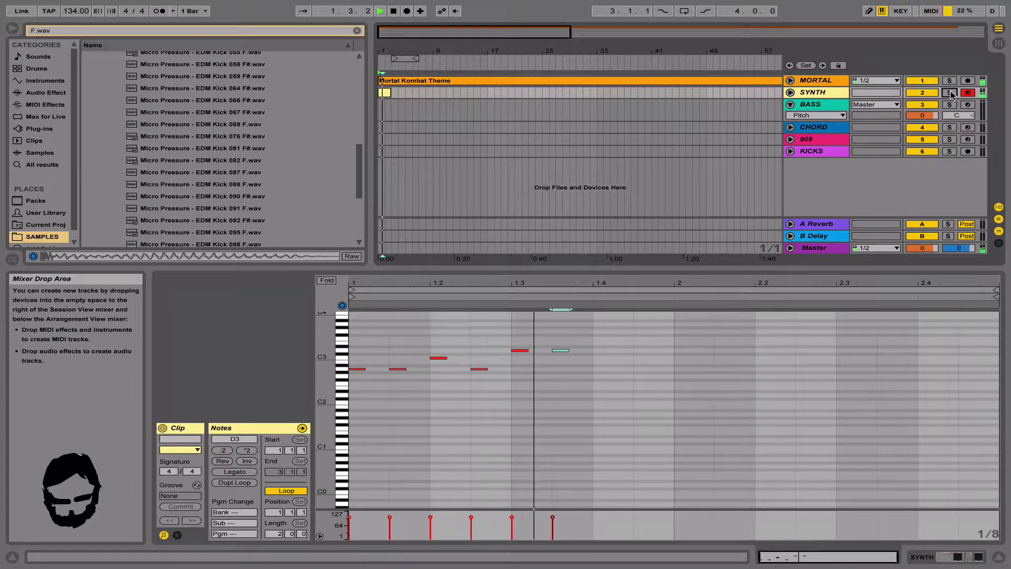
# Lower the note at 1.3.3 to A2 and play the phrase back.
pyautogui.press('space')
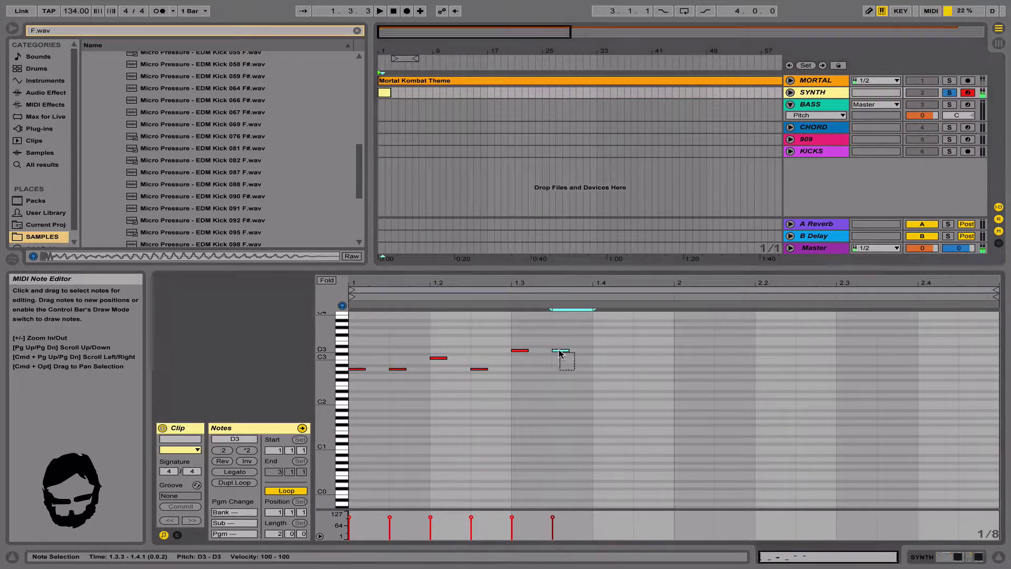
pyautogui.press('space')
pyautogui.click(592, 363)
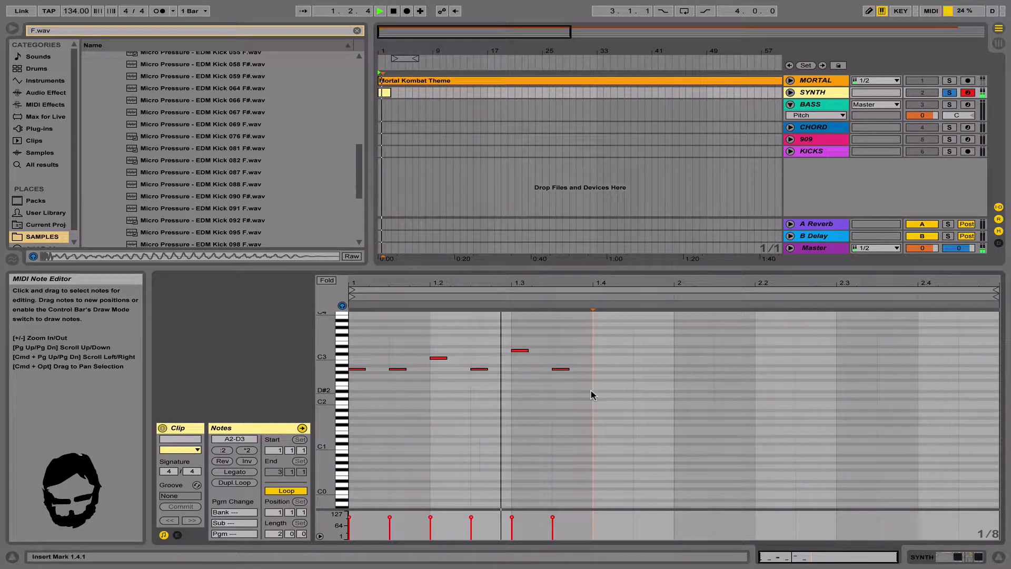
# Try a D3 note at 1.4.1, remove it and compare the synth phrase with the original track.
pyautogui.doubleClick(598, 350)
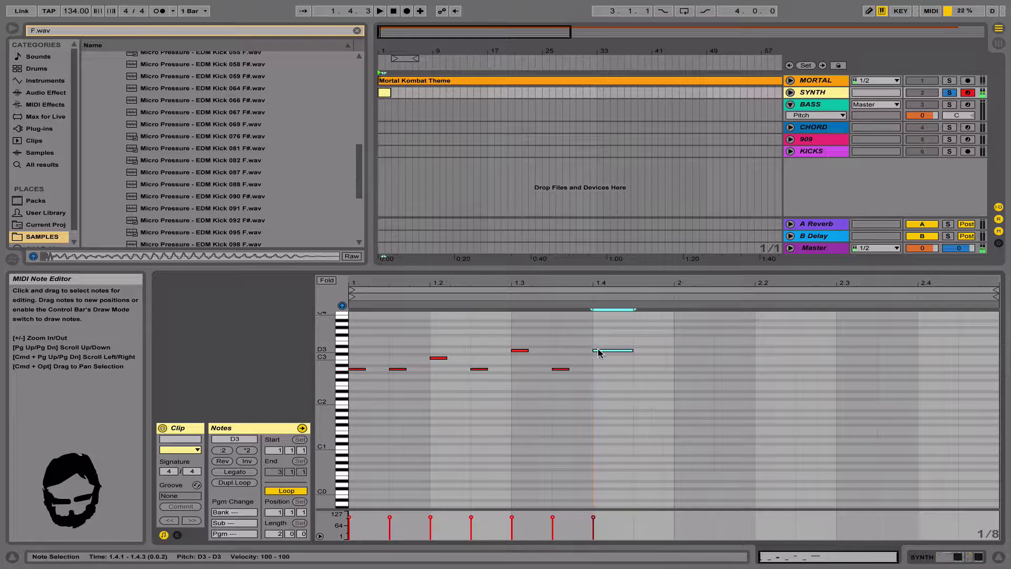
pyautogui.doubleClick(598, 349)
pyautogui.press('space')
pyautogui.click(948, 93)
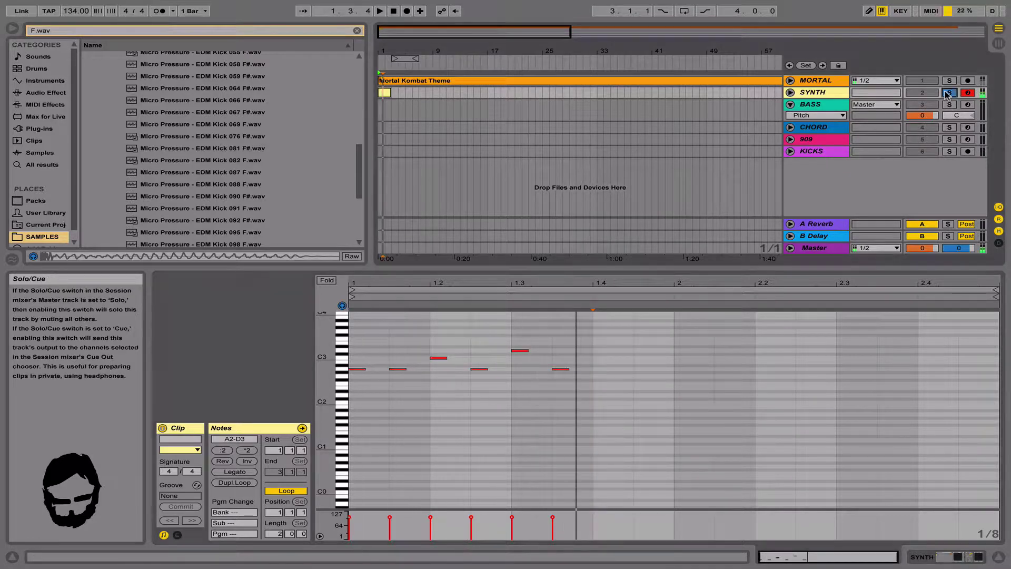
pyautogui.click(947, 93)
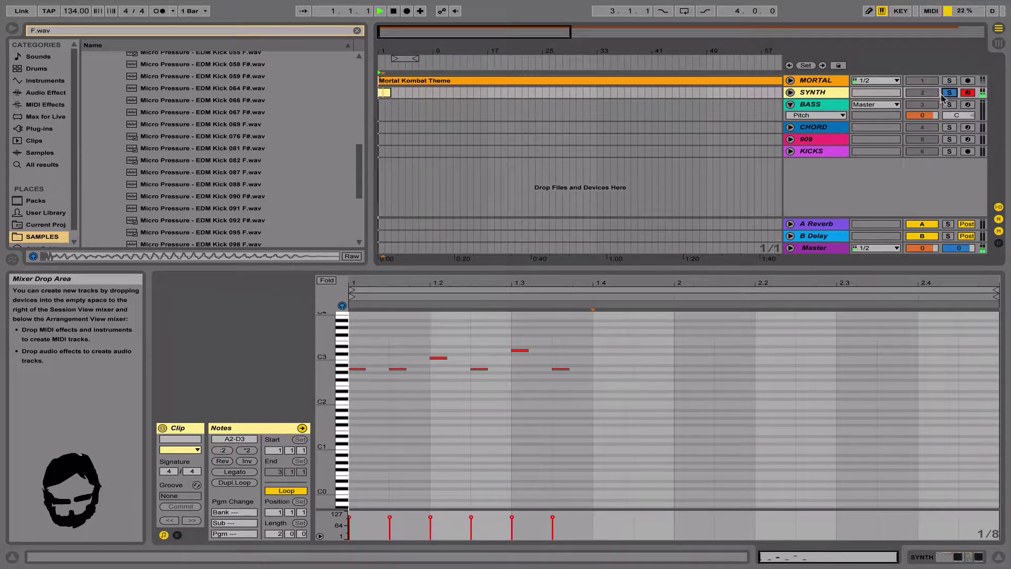
pyautogui.press('space')
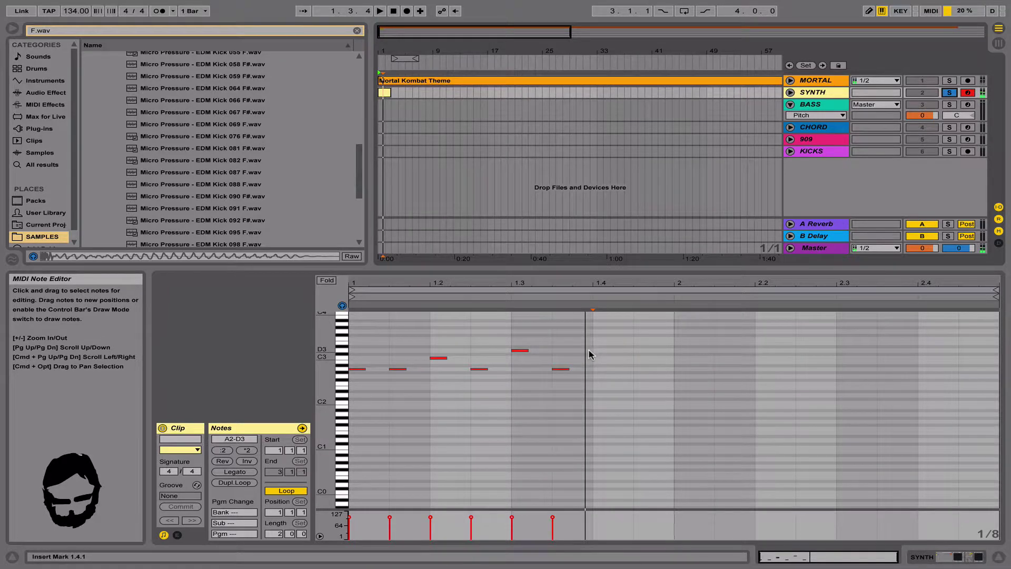
# Add a shortened E3 note at 1.4.1 and compare the soloed synth with the full mix.
pyautogui.doubleClick(598, 351)
pyautogui.moveTo(599, 349); pyautogui.dragTo(611, 344)
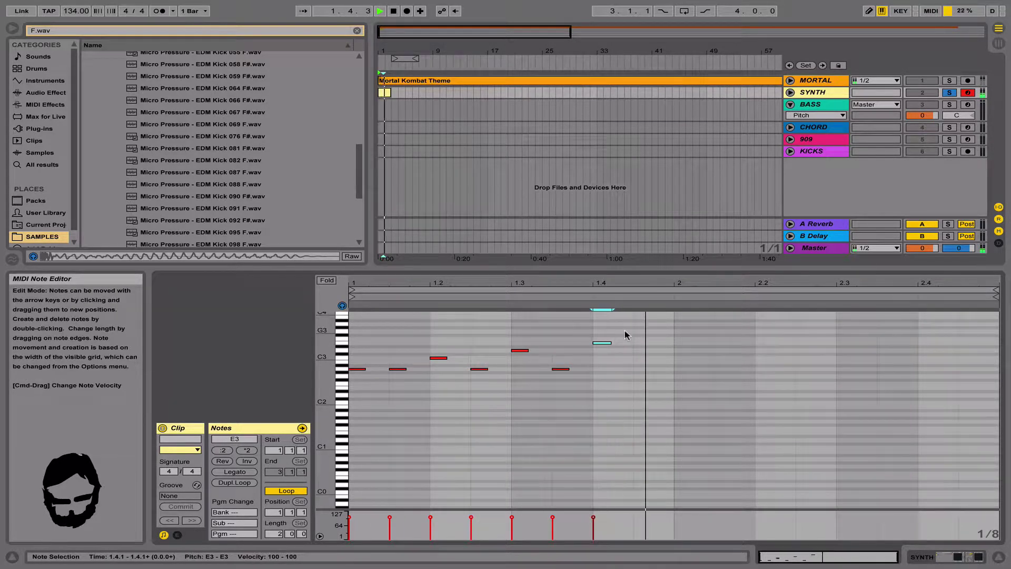
pyautogui.click(949, 93)
pyautogui.press('space')
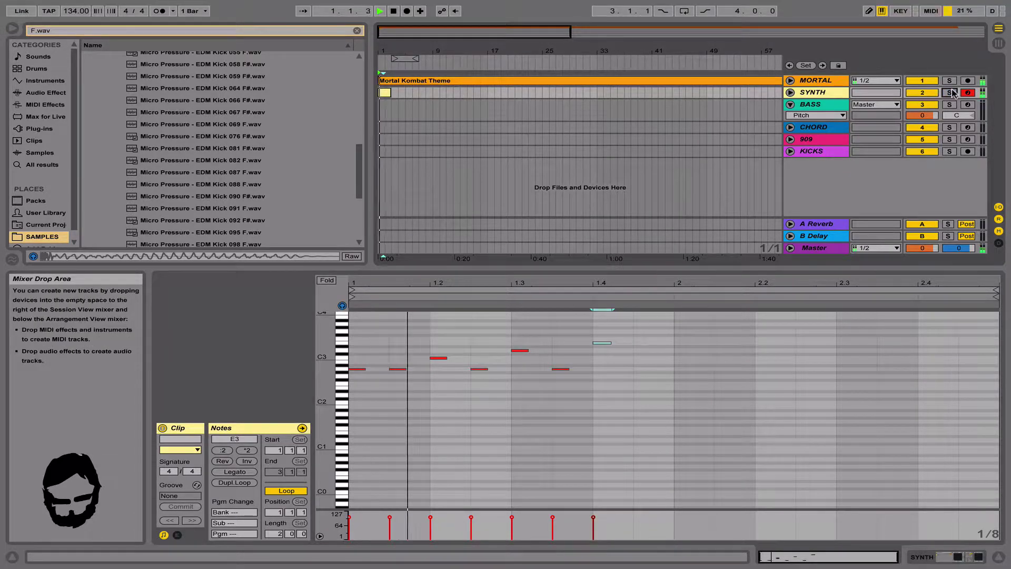
pyautogui.click(950, 93)
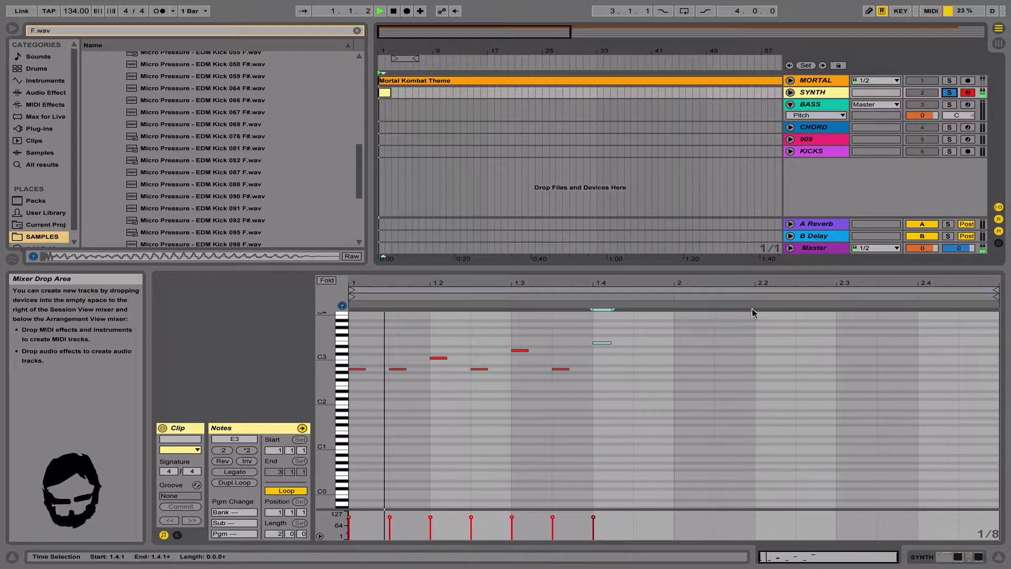
pyautogui.press('space')
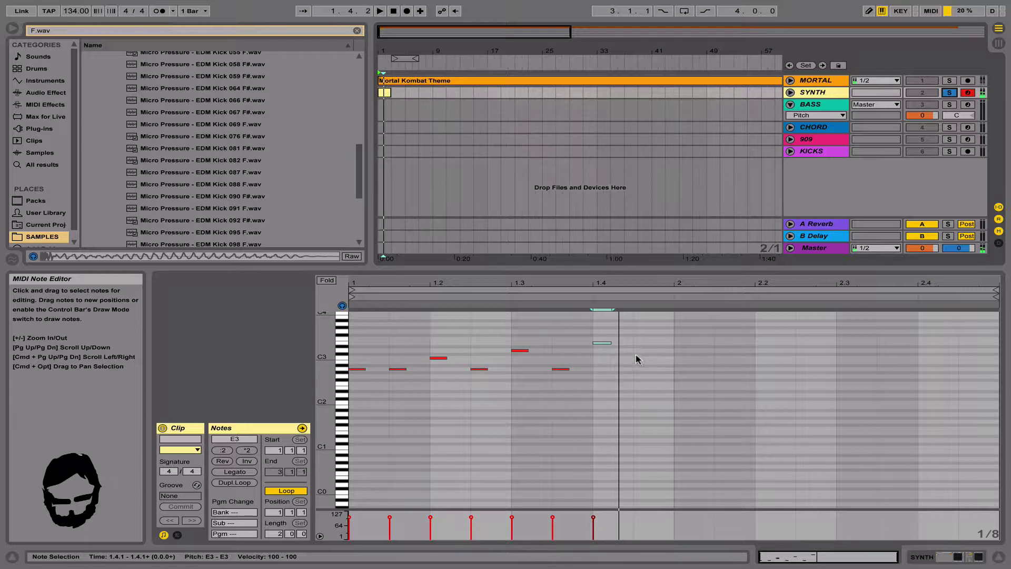
# Set the note grid to 1/16, add a sixteenth-long D3 note at 1.4.3 and audition the phrase.
pyautogui.click(634, 358)
pyautogui.press('space')
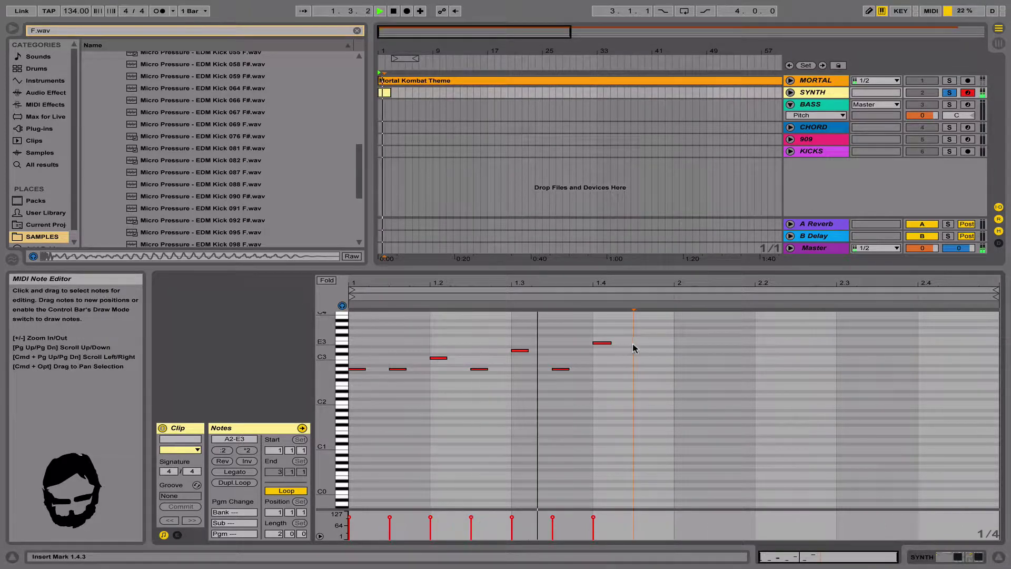
pyautogui.press('space')
pyautogui.doubleClick(638, 351)
pyautogui.press('super+z')
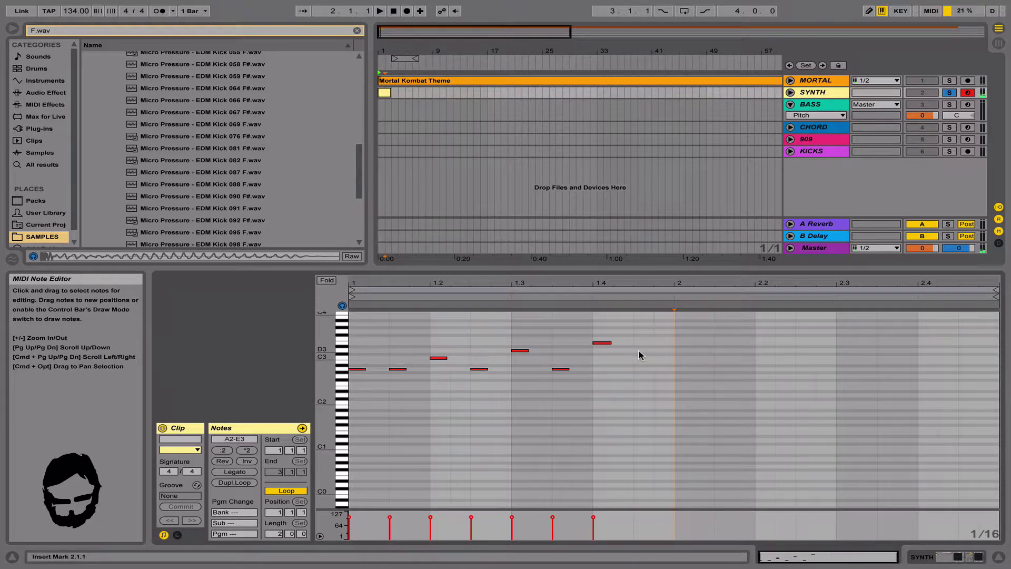
pyautogui.doubleClick(638, 351)
pyautogui.press('space')
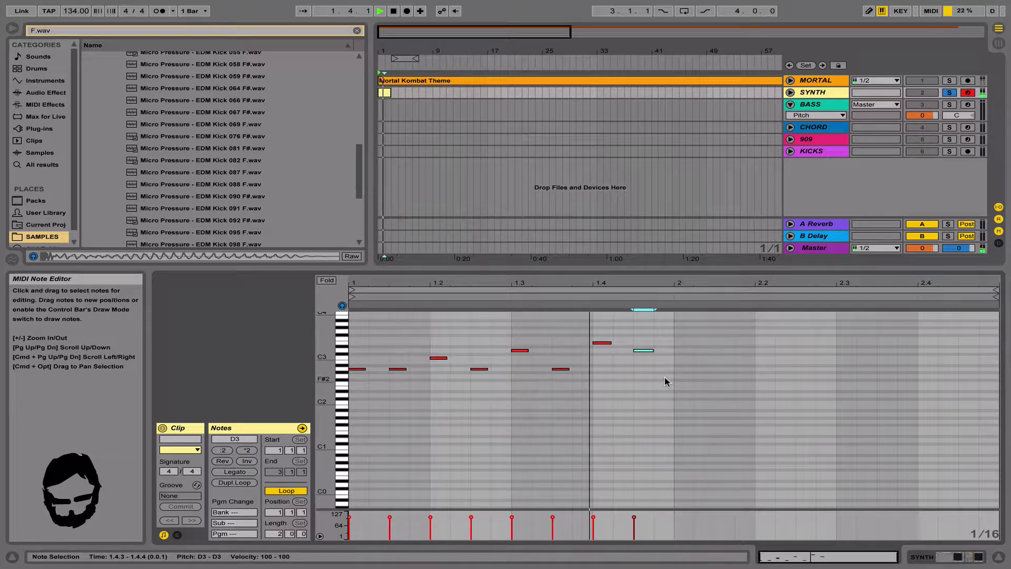
# Try duplicating all the notes of the first bar.
pyautogui.moveTo(667, 385); pyautogui.dragTo(255, 283)
pyautogui.press('space')
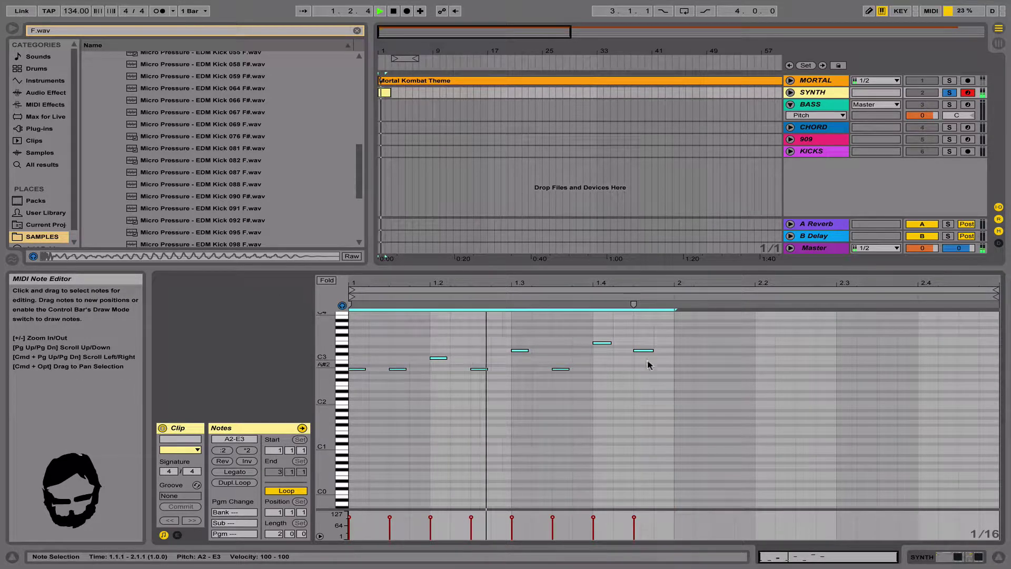
pyautogui.moveTo(652, 350)
pyautogui.mouseDown()
pyautogui.moveTo(641, 350)
pyautogui.moveTo(654, 350)
pyautogui.mouseUp()
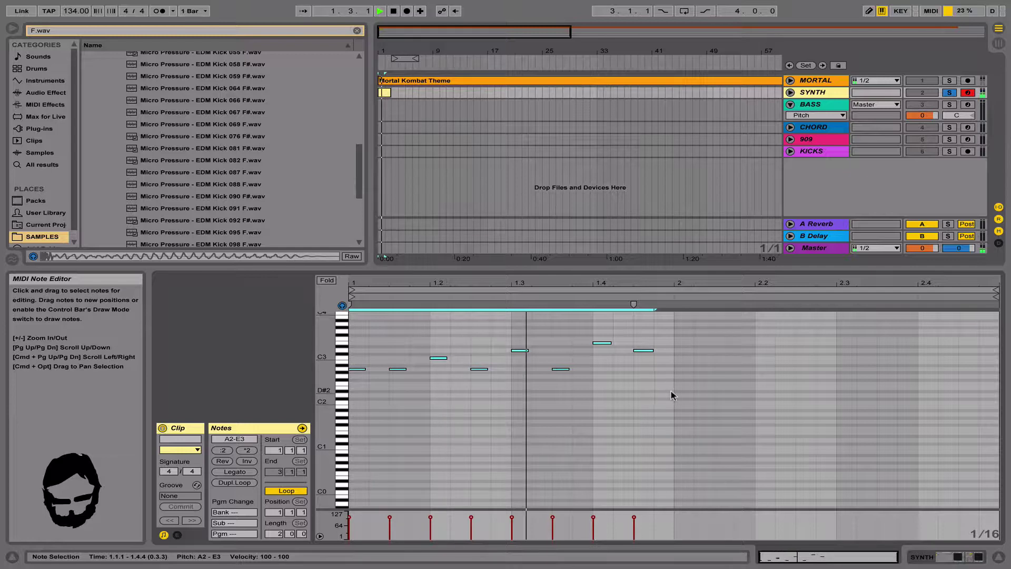
pyautogui.press('super+d')
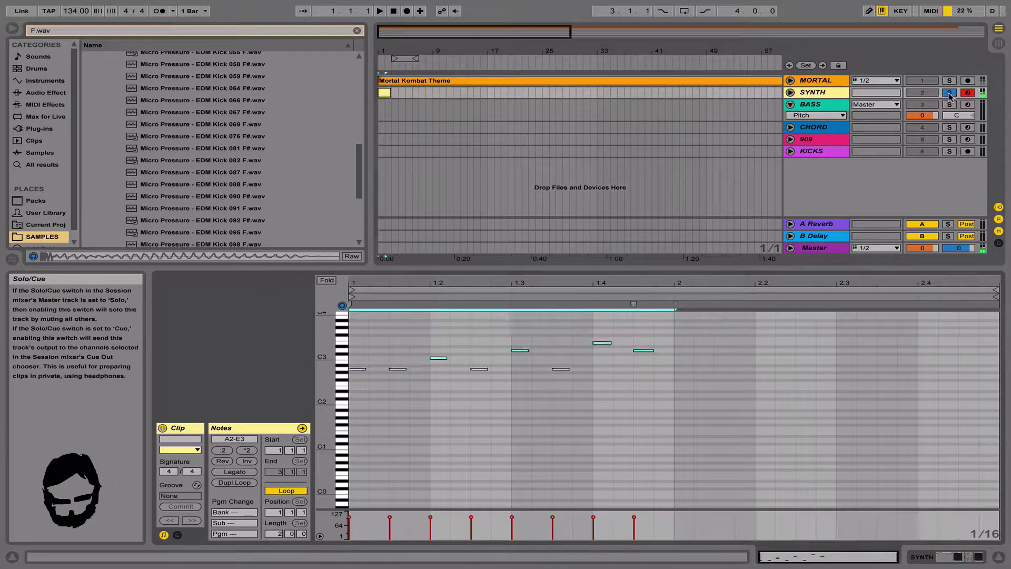
# Unsolo the SYNTH track and add a sixteenth-long C3 note at 2.1.1.
pyautogui.click(949, 92)
pyautogui.press('super+z')
pyautogui.click(714, 372)
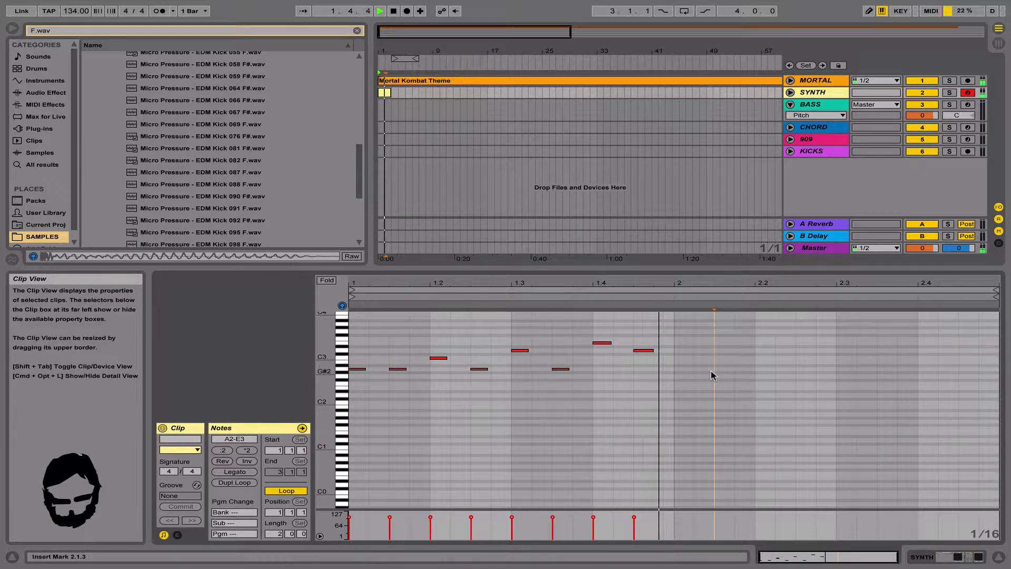
pyautogui.press('space')
pyautogui.doubleClick(680, 343)
pyautogui.moveTo(681, 356); pyautogui.dragTo(682, 360)
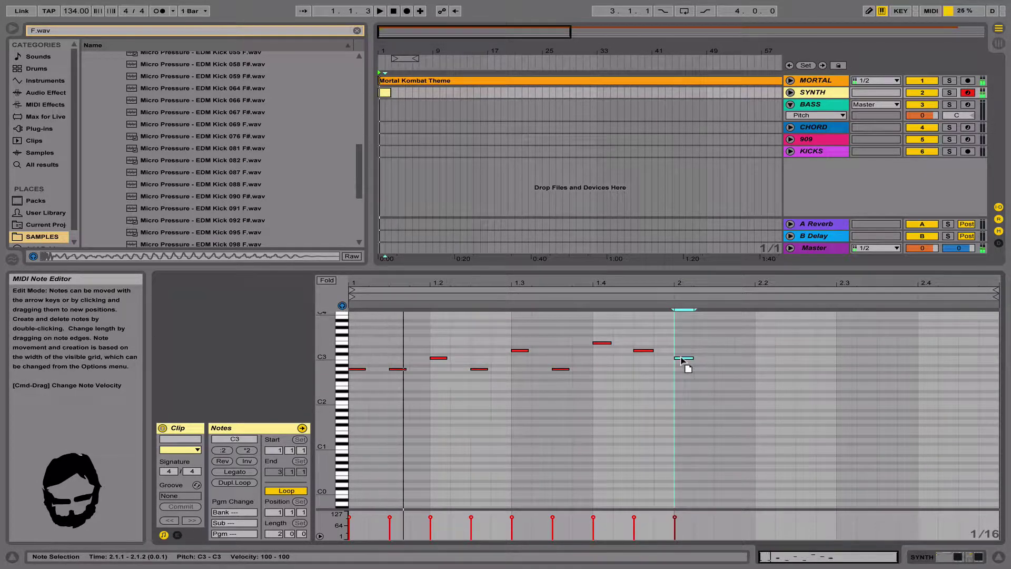
pyautogui.press('space')
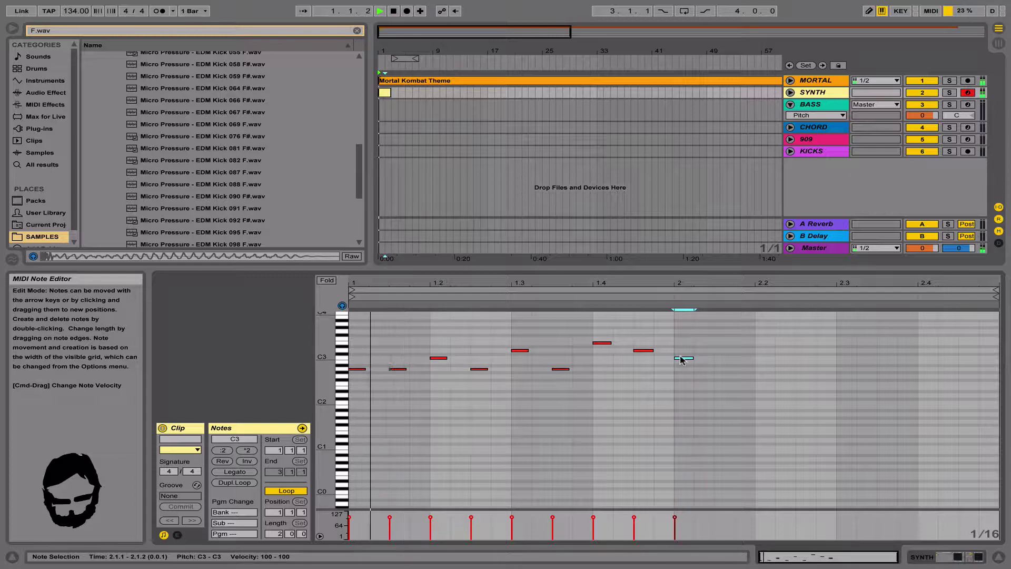
# Add sixteenth notes C3 at 2.1.3, E3 at 2.2.1 and C3 at 2.2.3.
pyautogui.doubleClick(722, 358)
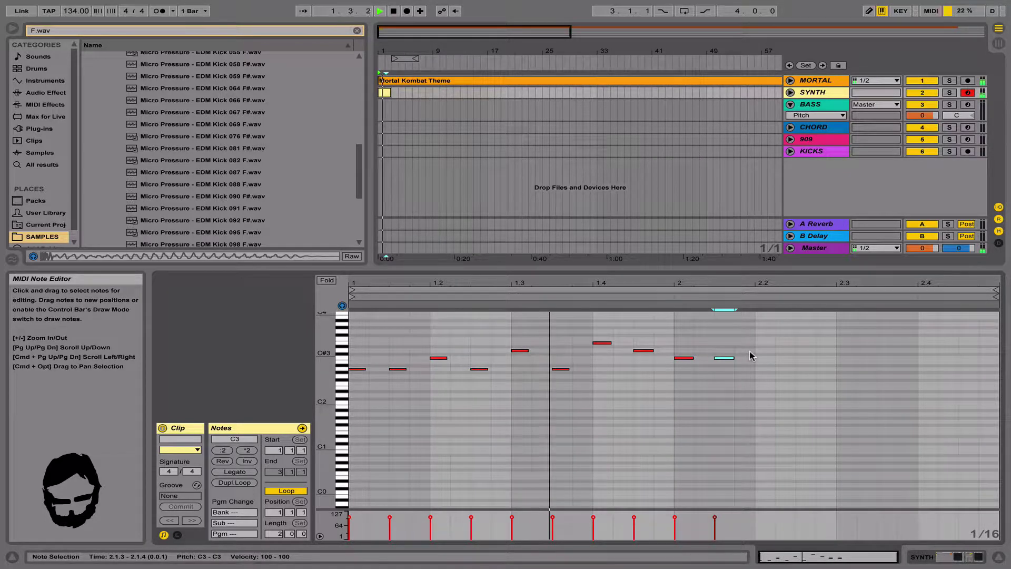
pyautogui.doubleClick(762, 343)
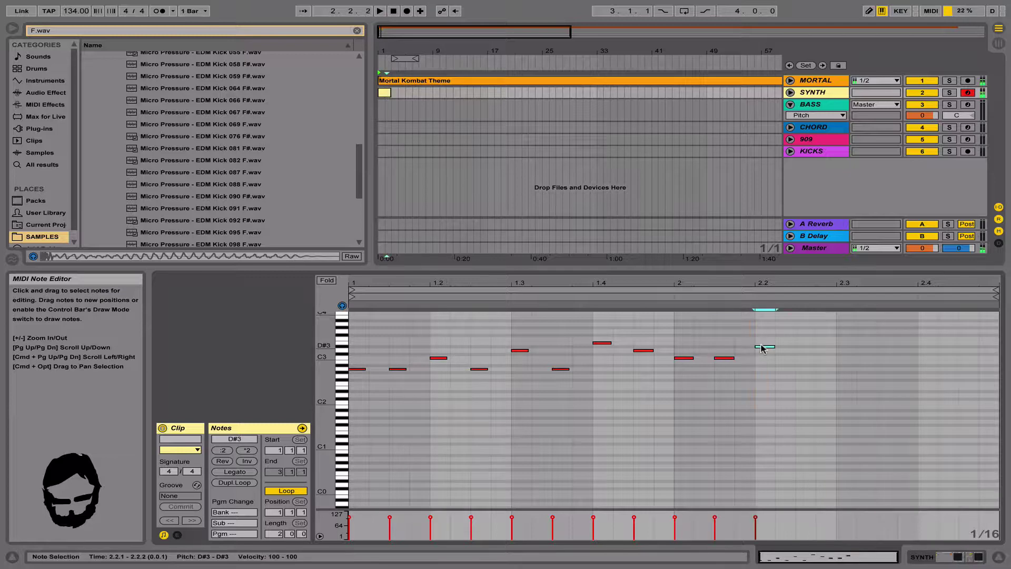
pyautogui.doubleClick(810, 357)
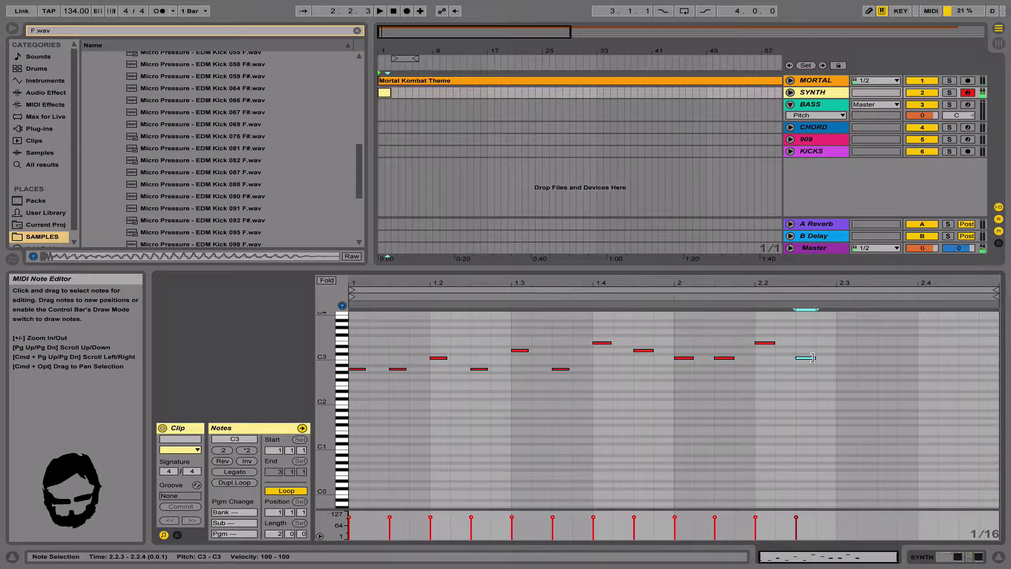
# Add sixteenth notes G3 at 2.3.1 and E3 at 2.3.3, and play the phrase against the original theme.
pyautogui.doubleClick(846, 327)
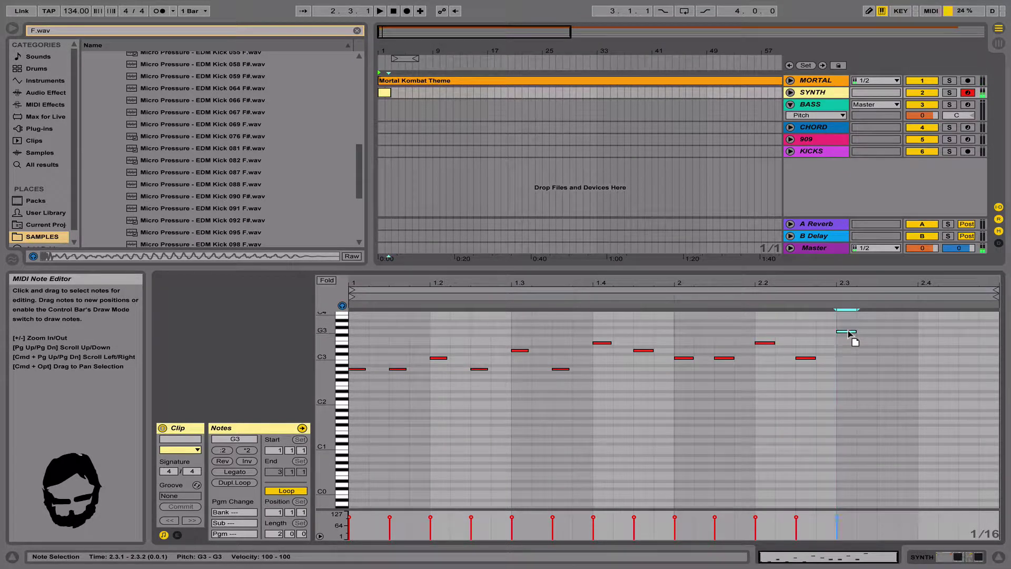
pyautogui.press('space')
pyautogui.click(857, 356)
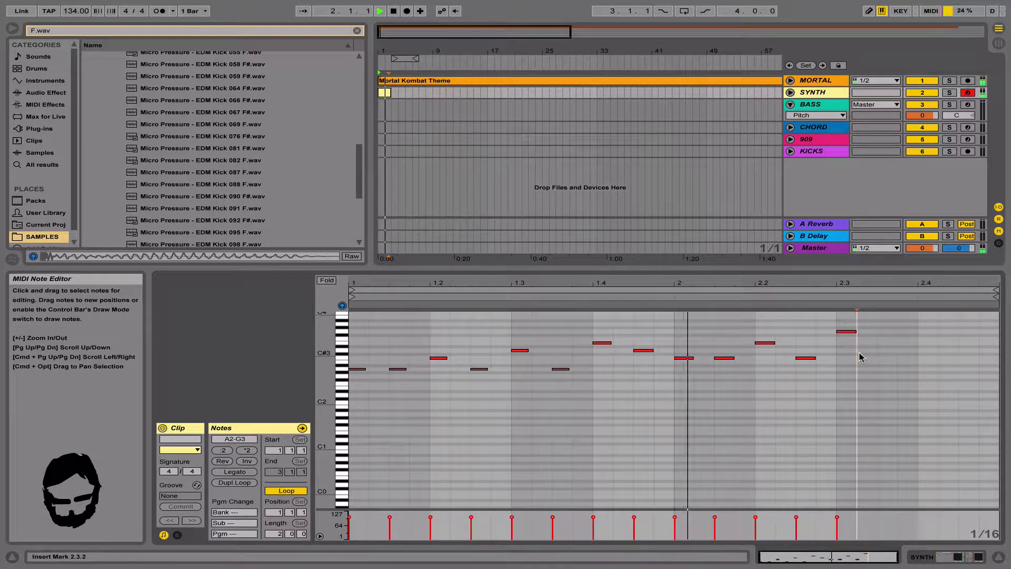
pyautogui.press('space')
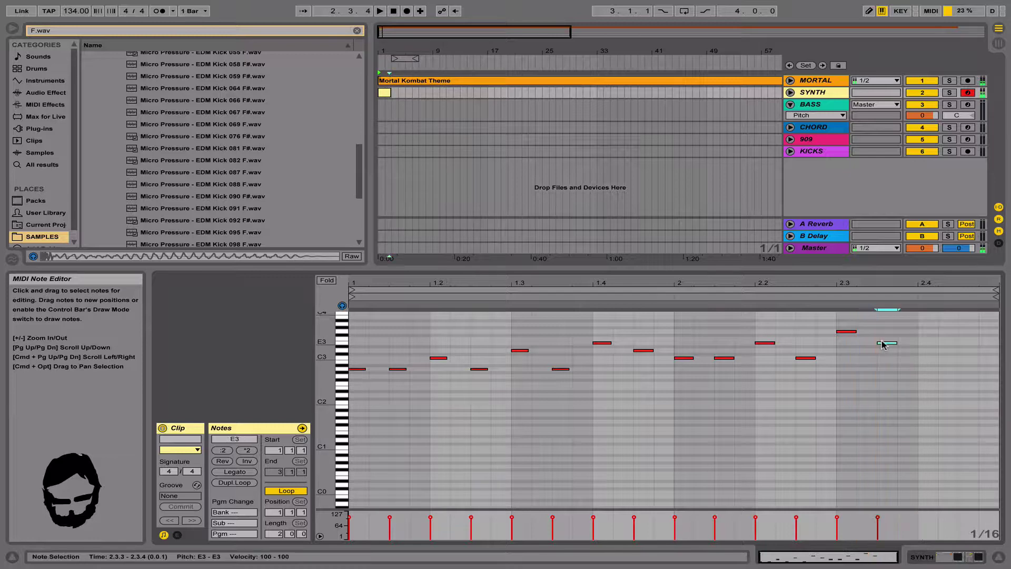
pyautogui.click(889, 373)
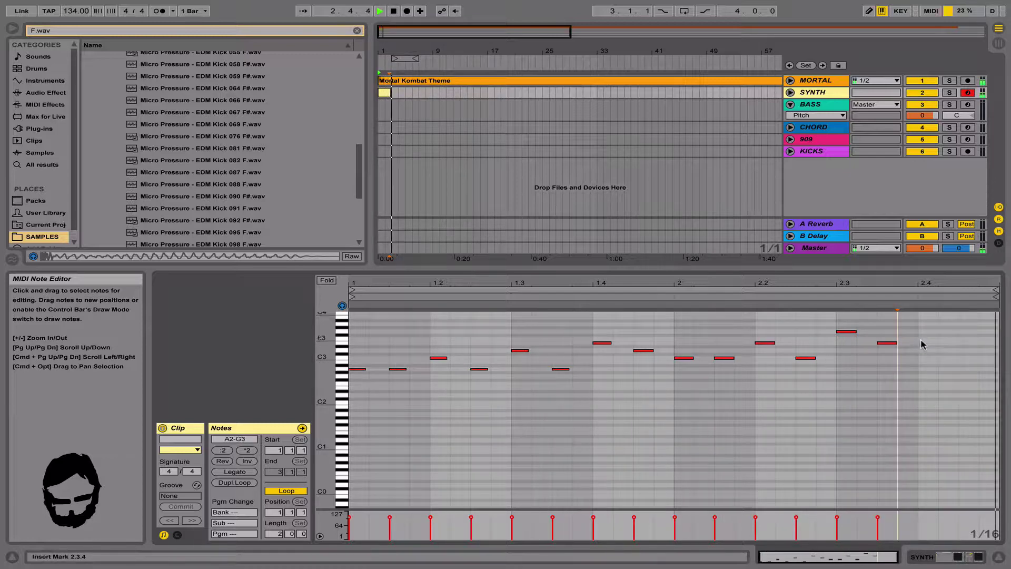
# Add sixteenth notes C3 at 2.4.1 and E3 at 2.4.3, and compare the phrase with the SYNTH track soloed and unsoloed.
pyautogui.moveTo(923, 343); pyautogui.dragTo(924, 357)
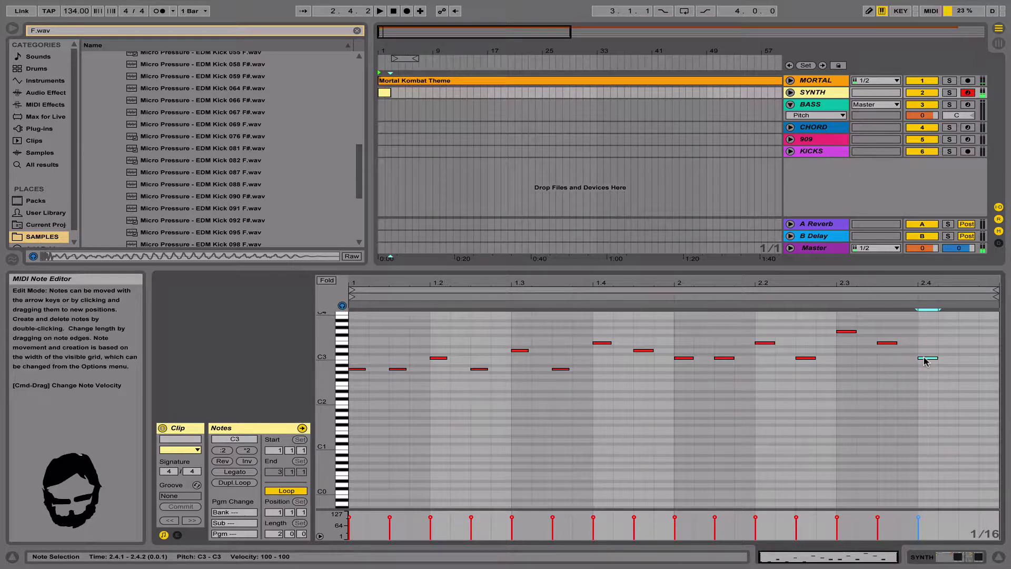
pyautogui.doubleClick(968, 343)
pyautogui.press('space')
pyautogui.click(968, 359)
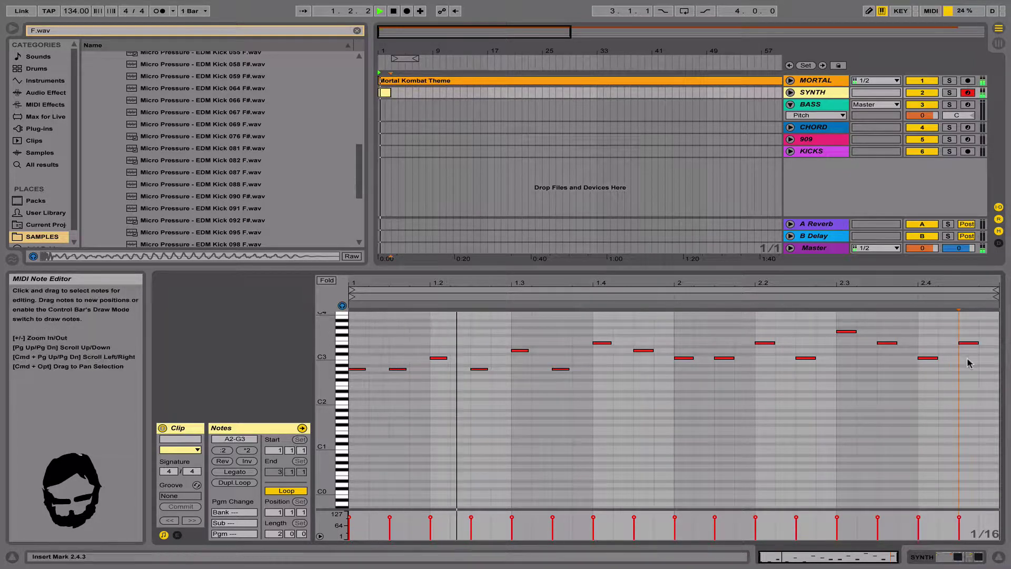
pyautogui.click(949, 93)
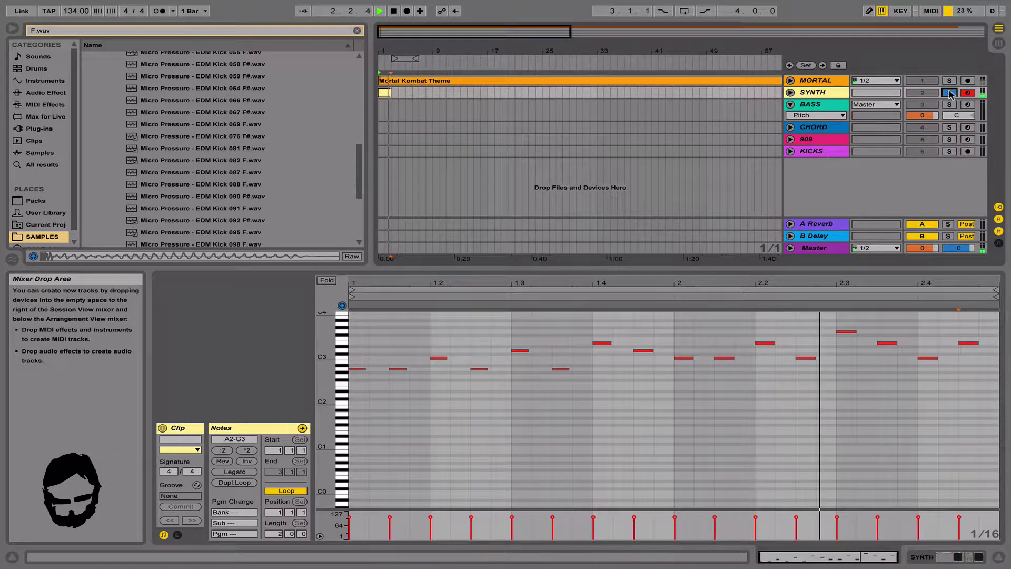
pyautogui.click(949, 93)
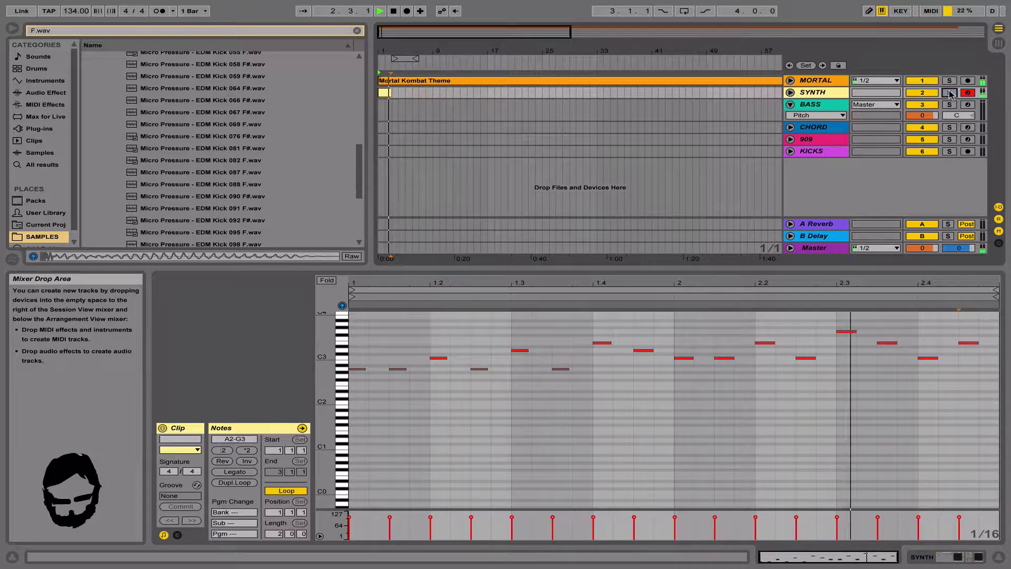
pyautogui.click(950, 94)
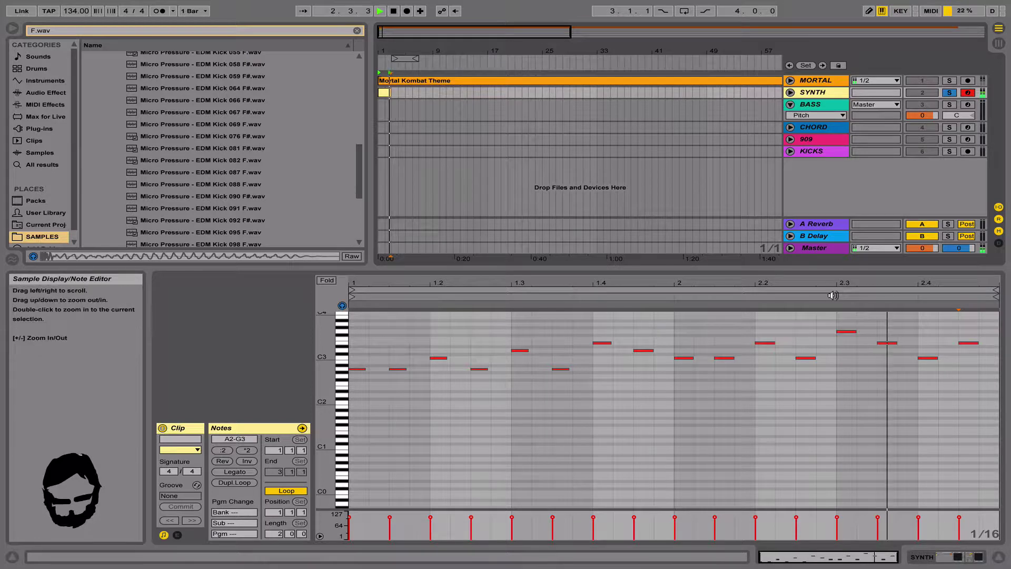
# Replay the soloed phrase, audition the note at 2.3.3 on G3 and settle it on C3.
pyautogui.click(717, 341)
pyautogui.press('space')
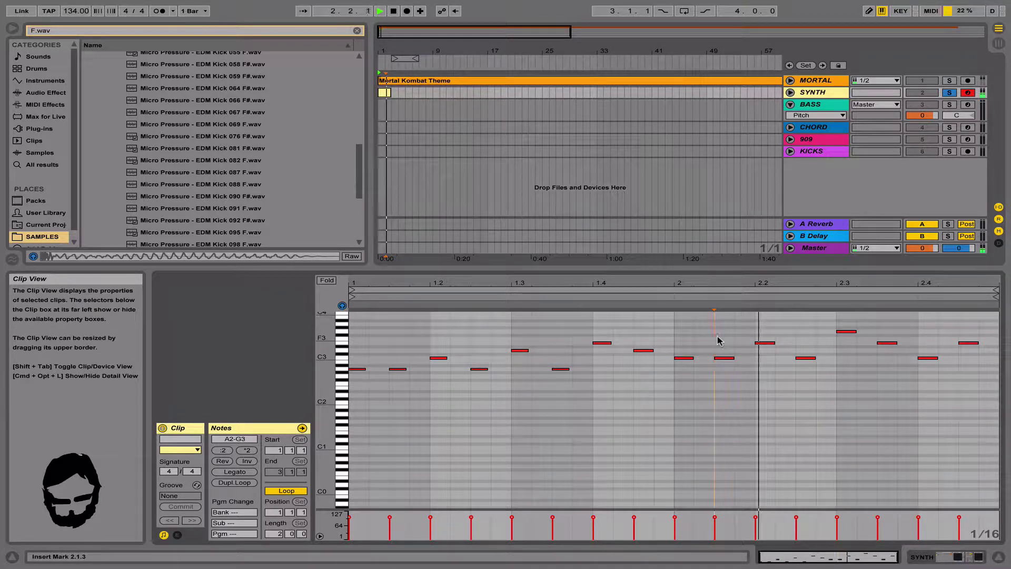
pyautogui.moveTo(887, 343); pyautogui.dragTo(886, 333)
pyautogui.click(888, 363)
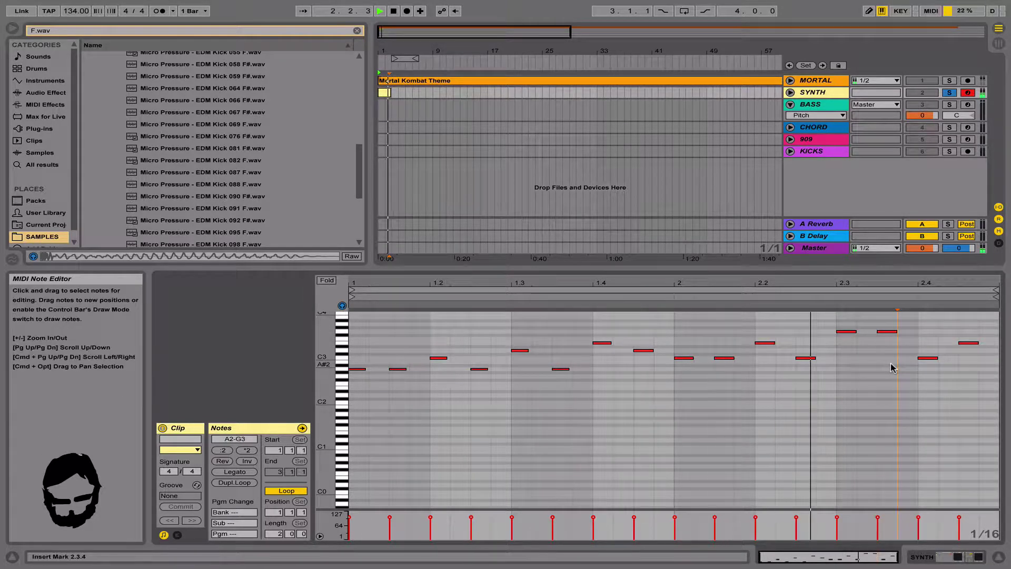
pyautogui.moveTo(887, 331); pyautogui.dragTo(893, 363)
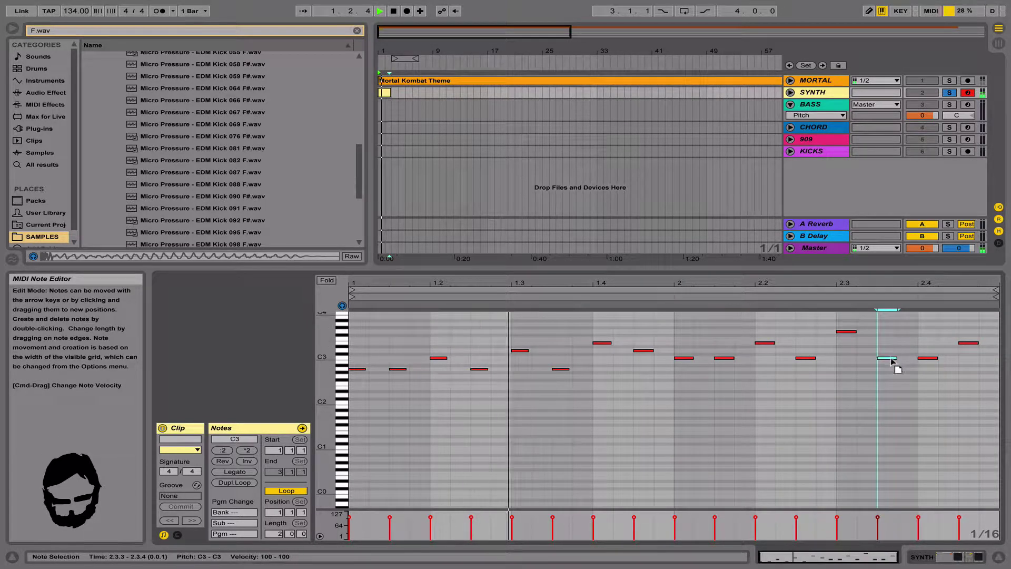
pyautogui.click(889, 361)
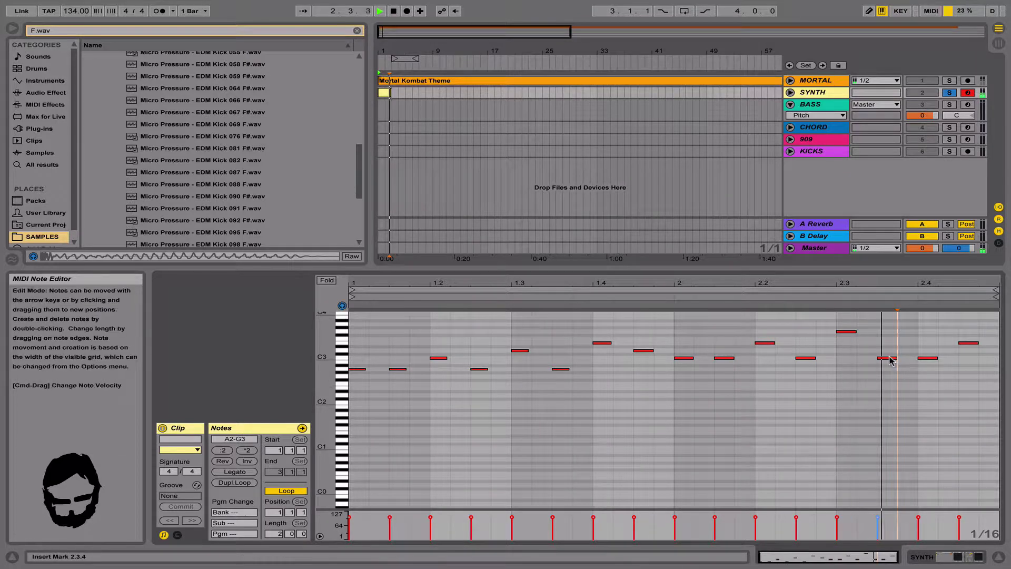
# Set the note at 2.4.1 to E3 and the one at 2.4.3 to C3, checking the phrase against the theme.
pyautogui.moveTo(925, 358); pyautogui.dragTo(966, 359)
pyautogui.click(934, 371)
pyautogui.click(966, 389)
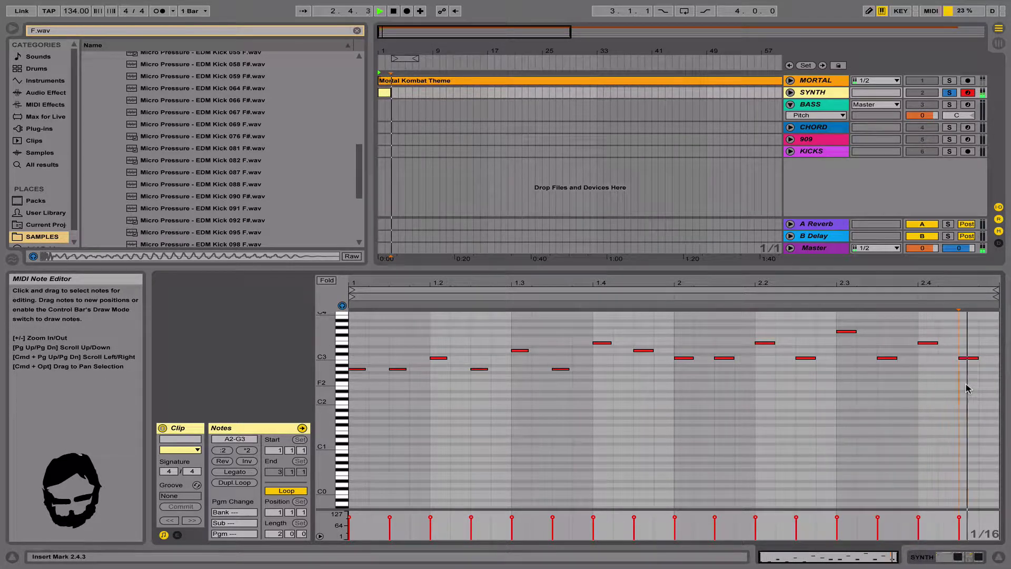
pyautogui.click(949, 92)
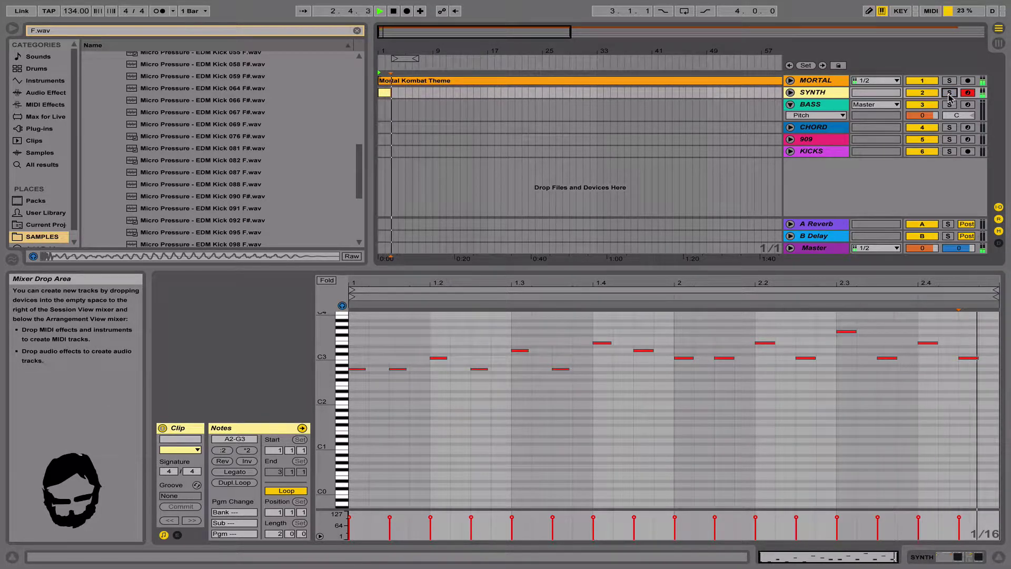
pyautogui.click(949, 93)
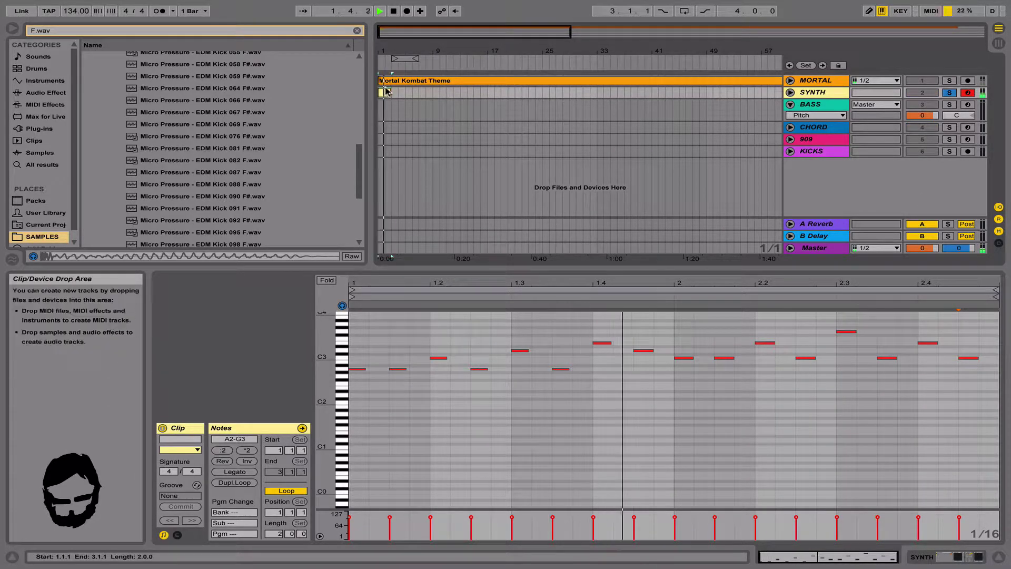
# Duplicate the two-bar SYNTH clip to bar 3 and lower the copy's notes at 1.1.1 and 1.1.3 to G2.
pyautogui.press('super+d')
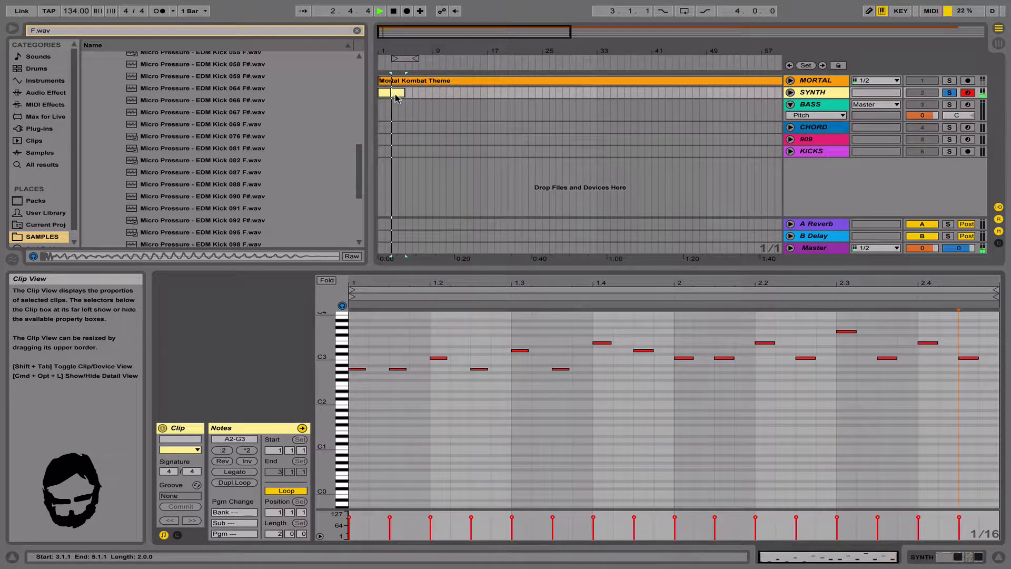
pyautogui.press('space')
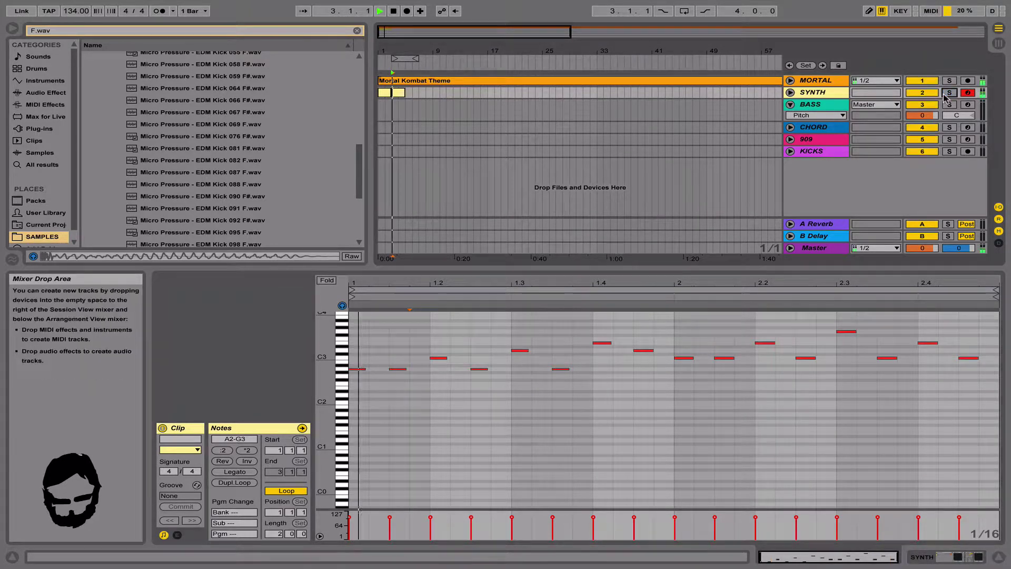
pyautogui.click(355, 370)
pyautogui.moveTo(356, 370); pyautogui.dragTo(404, 377)
pyautogui.press('space')
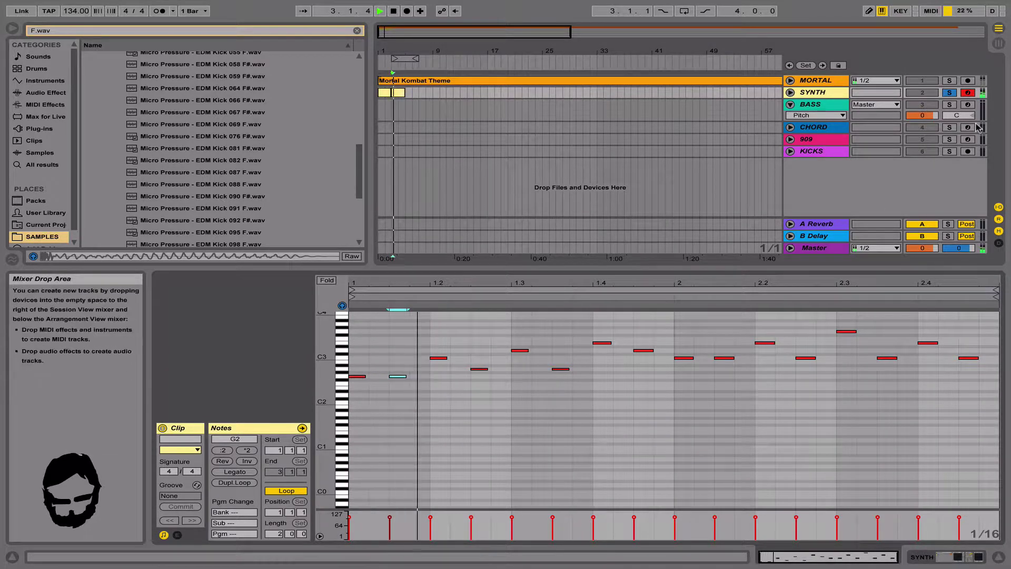
# Lower the note at 1.2.1 to B2 and the note at 1.2.3 to G2 in the second clip.
pyautogui.press('space')
pyautogui.click(437, 358)
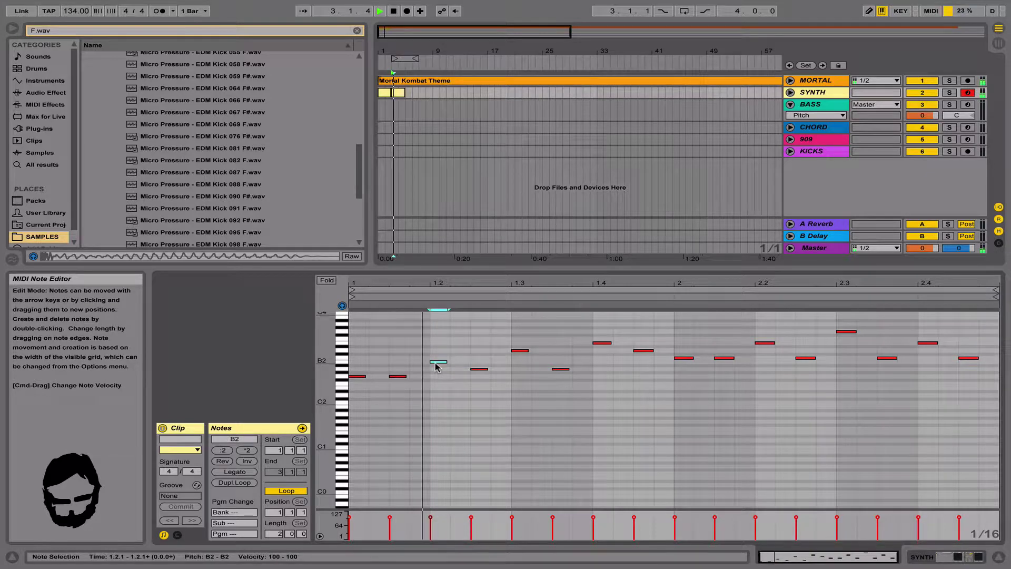
pyautogui.press('space')
pyautogui.moveTo(482, 369); pyautogui.dragTo(484, 368)
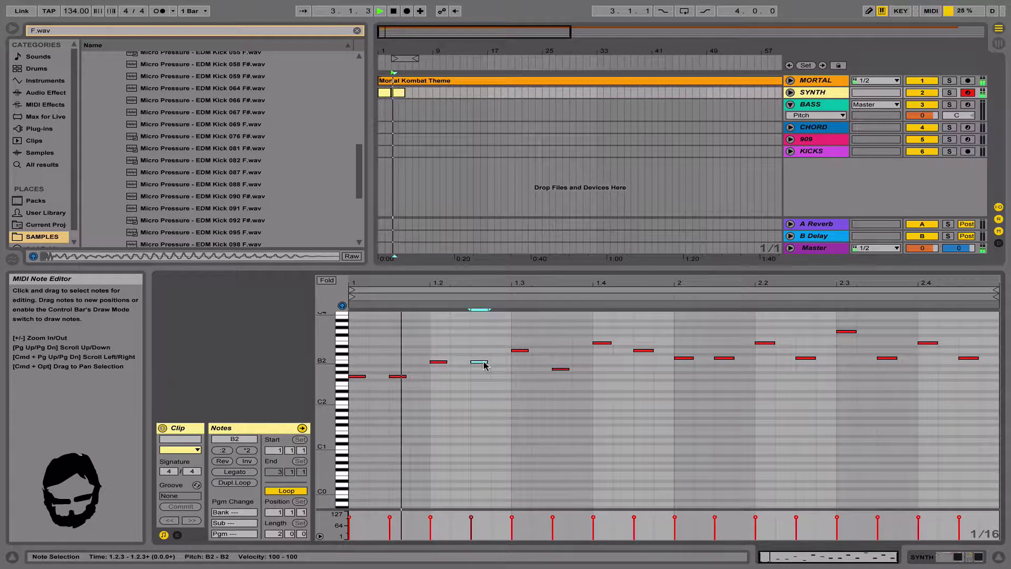
pyautogui.moveTo(483, 364); pyautogui.dragTo(483, 379)
pyautogui.press('space')
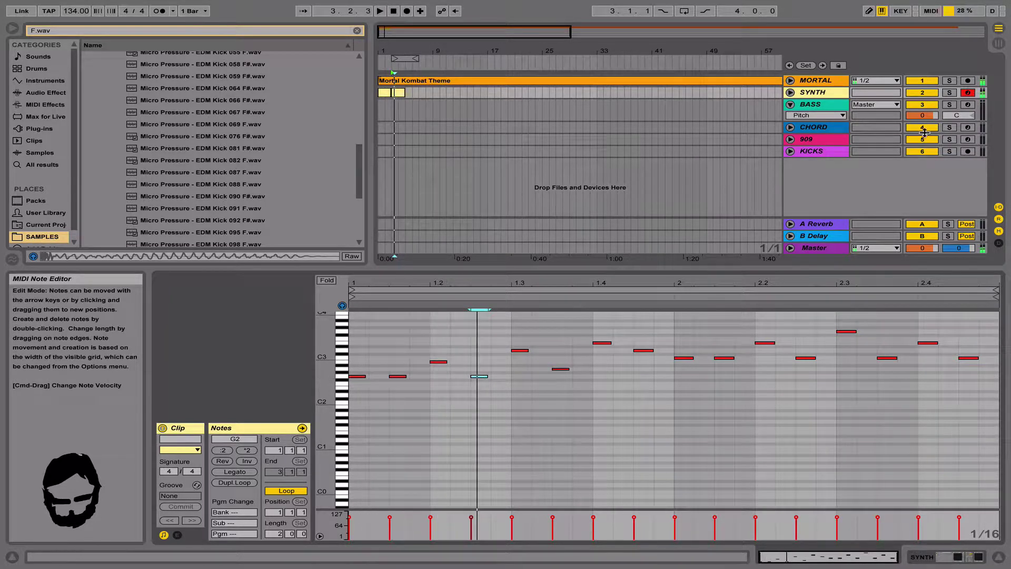
# Compare the second clip soloed and with the theme, and try the note at 1.3.3 on G2.
pyautogui.click(950, 92)
pyautogui.click(950, 93)
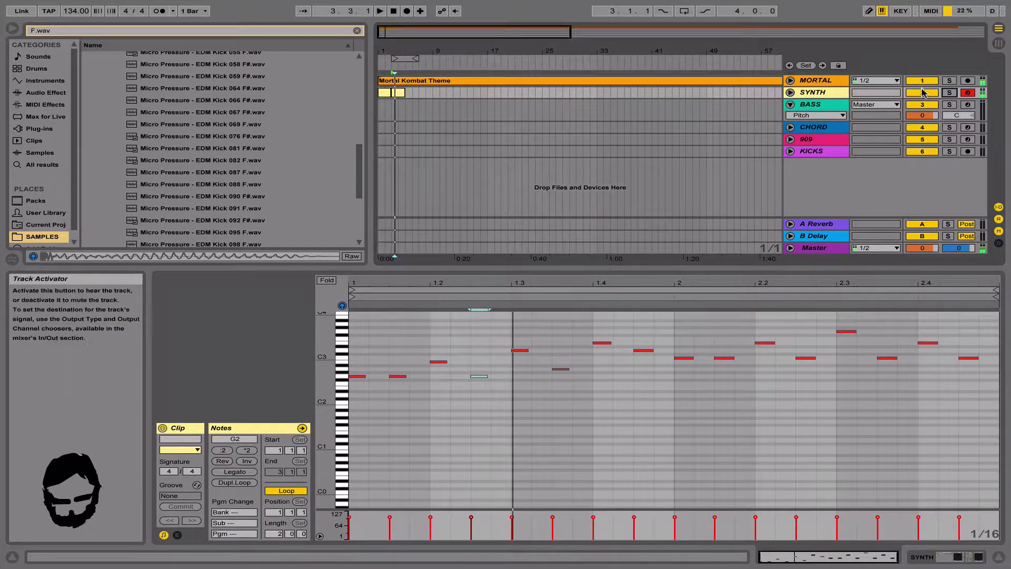
pyautogui.click(520, 351)
pyautogui.press('space')
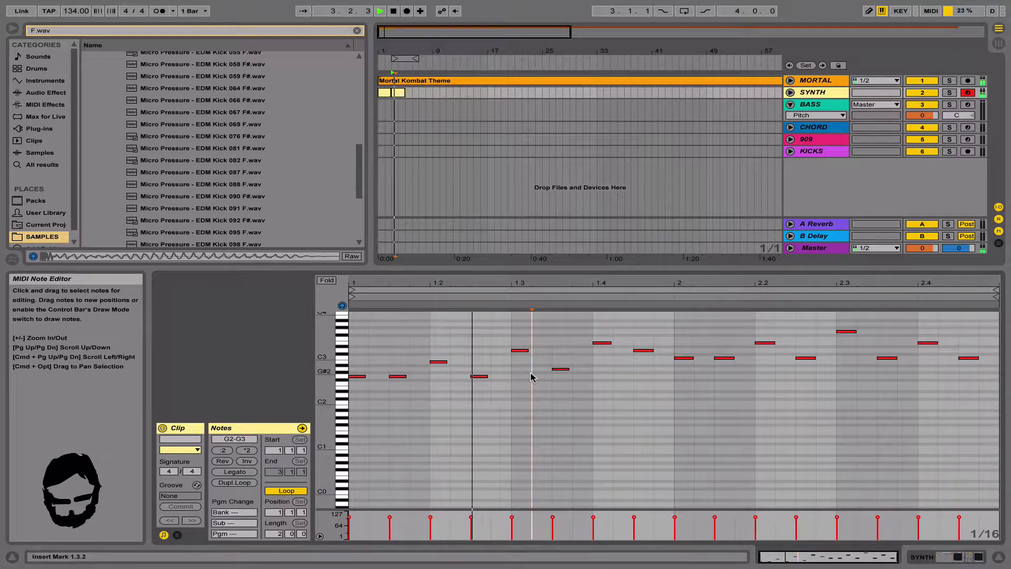
pyautogui.click(559, 369)
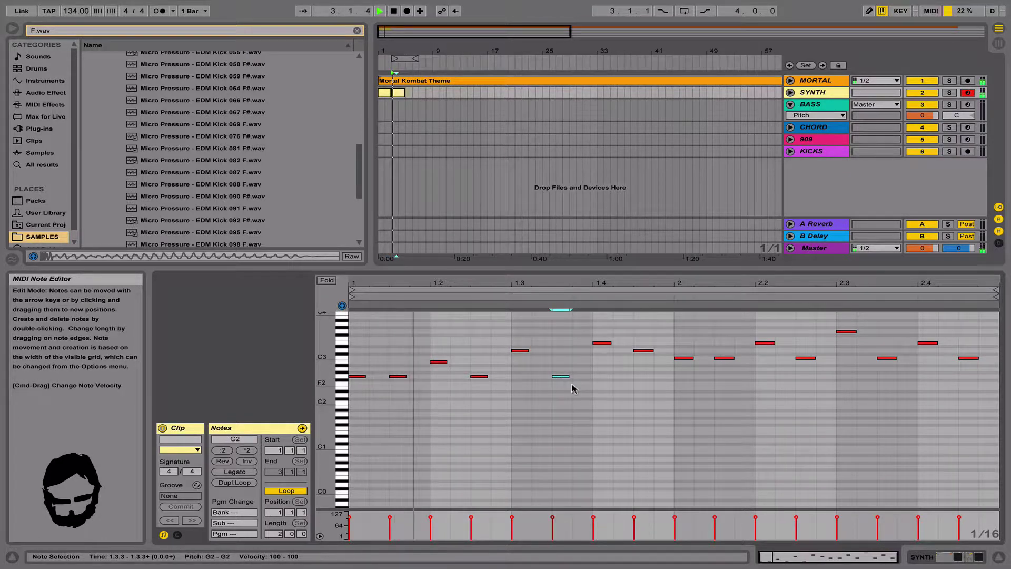
pyautogui.click(573, 388)
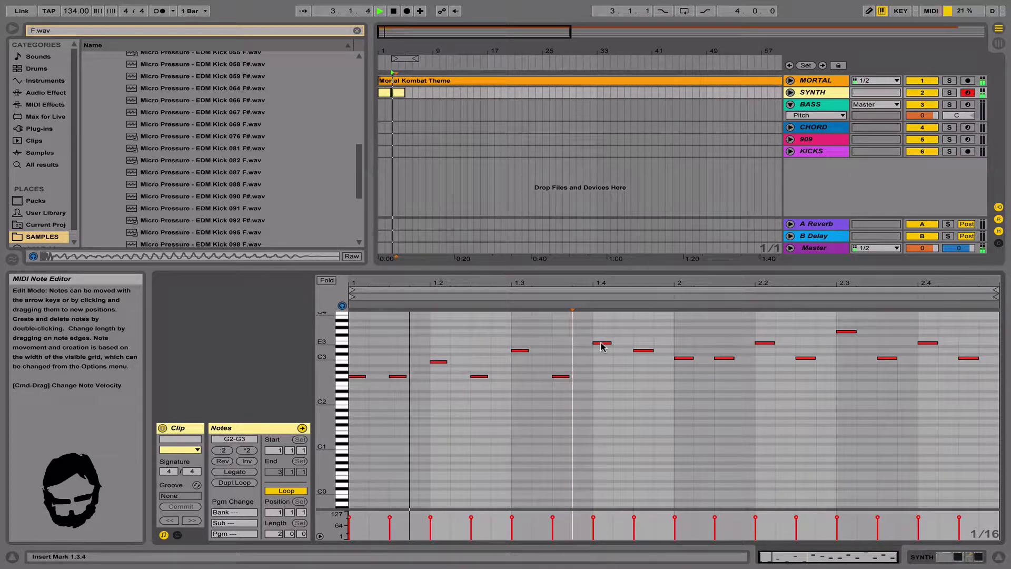
# Lower the note at 1.4.1 to D3, and the note at 1.4.3 first to B2 and finally to A2.
pyautogui.moveTo(602, 346); pyautogui.dragTo(642, 364)
pyautogui.press('space')
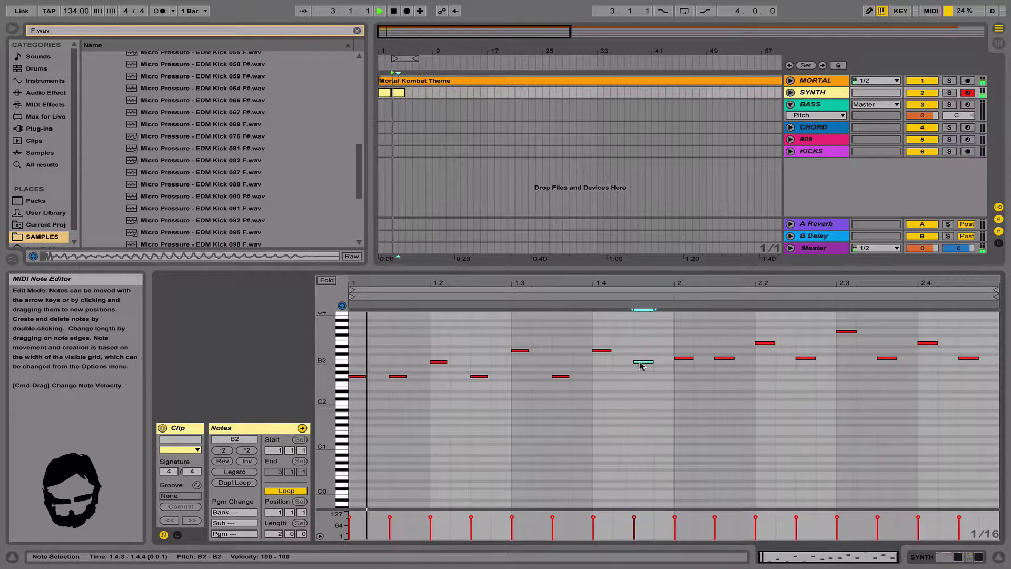
pyautogui.click(660, 386)
pyautogui.press('space')
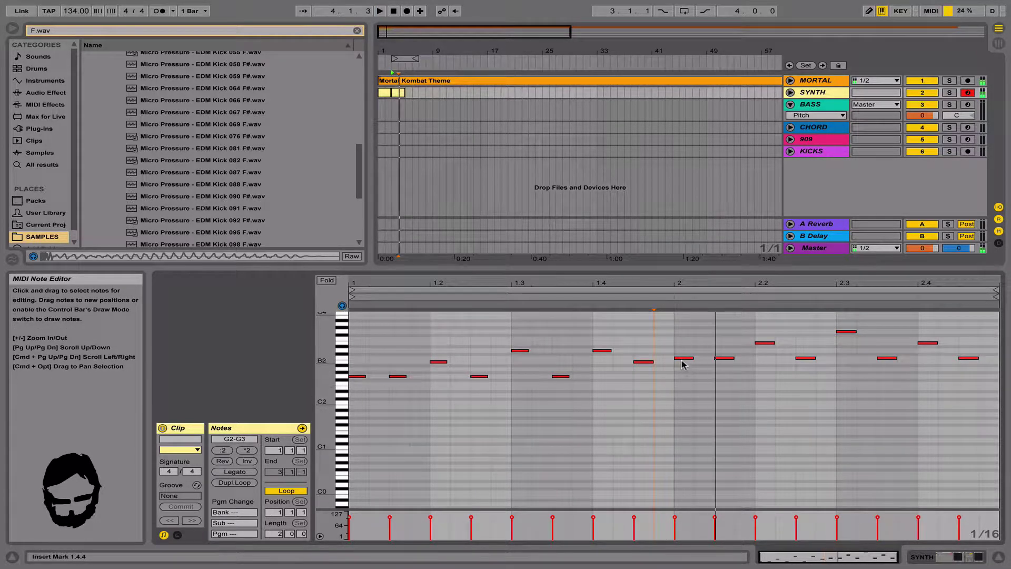
pyautogui.moveTo(641, 364); pyautogui.dragTo(642, 370)
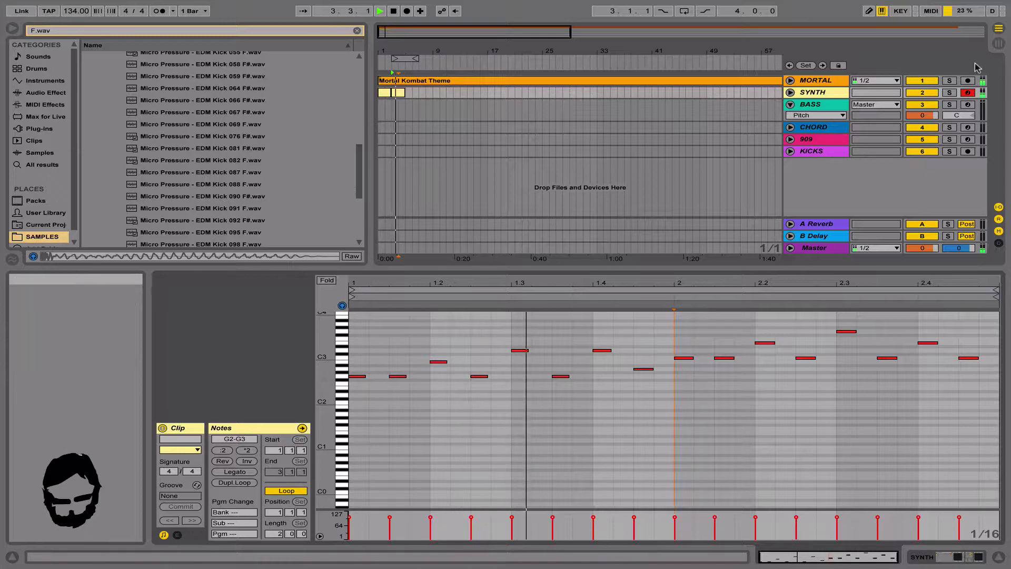
# Check the phrase with the SYNTH track soloed and unsoloed, and lower the note at 1.4.3 to G2.
pyautogui.click(950, 104)
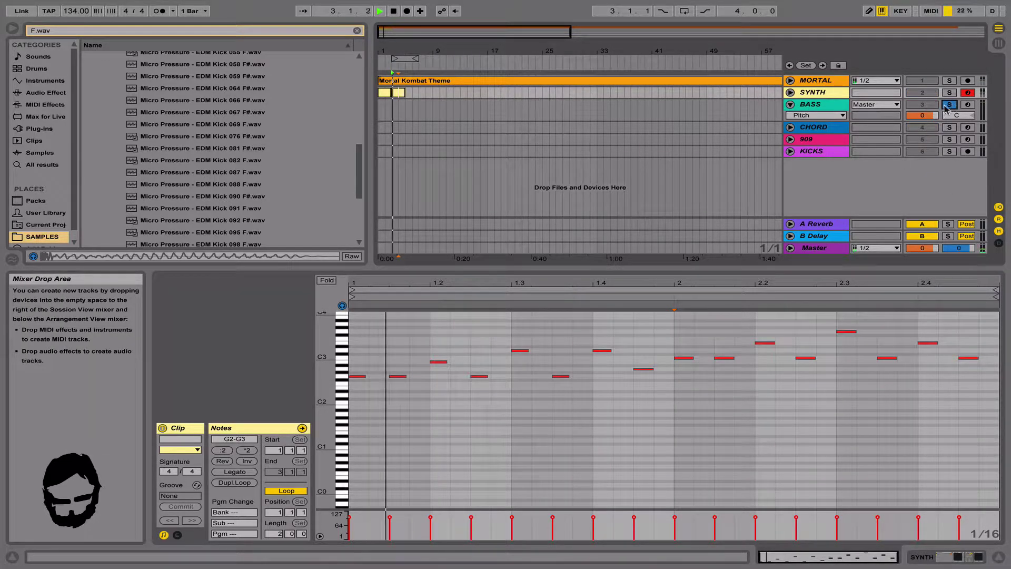
pyautogui.click(949, 93)
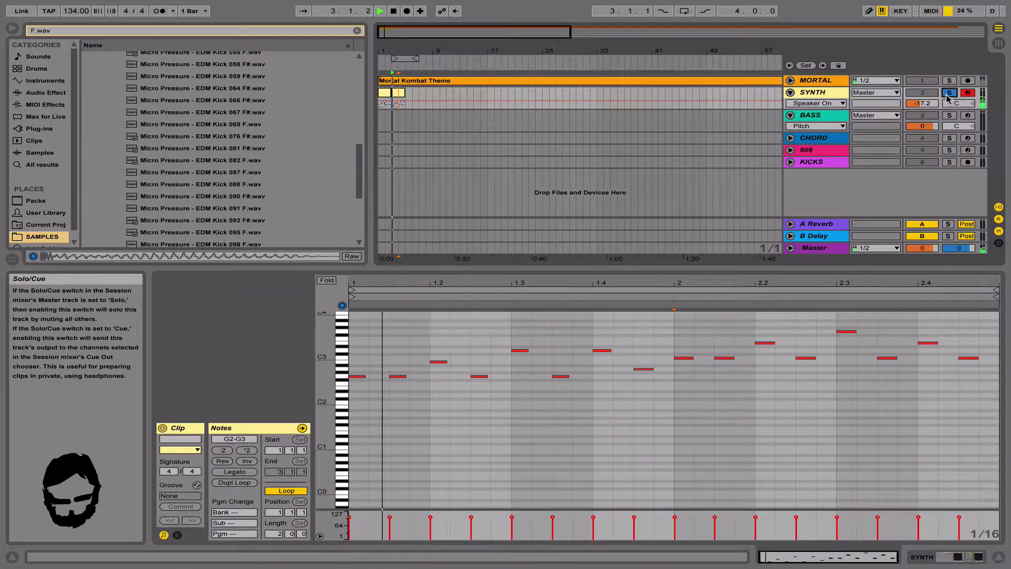
pyautogui.click(948, 93)
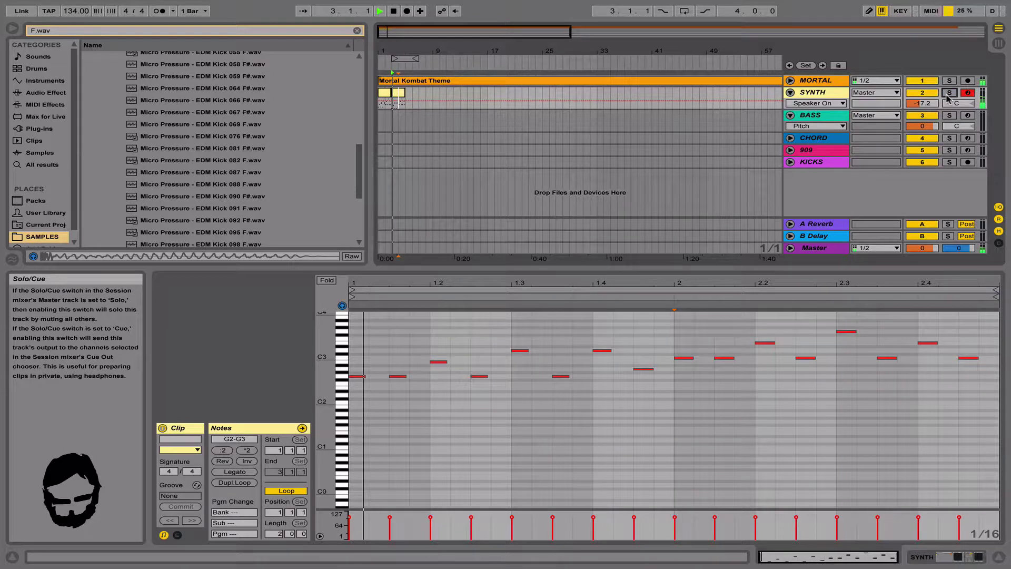
pyautogui.click(642, 369)
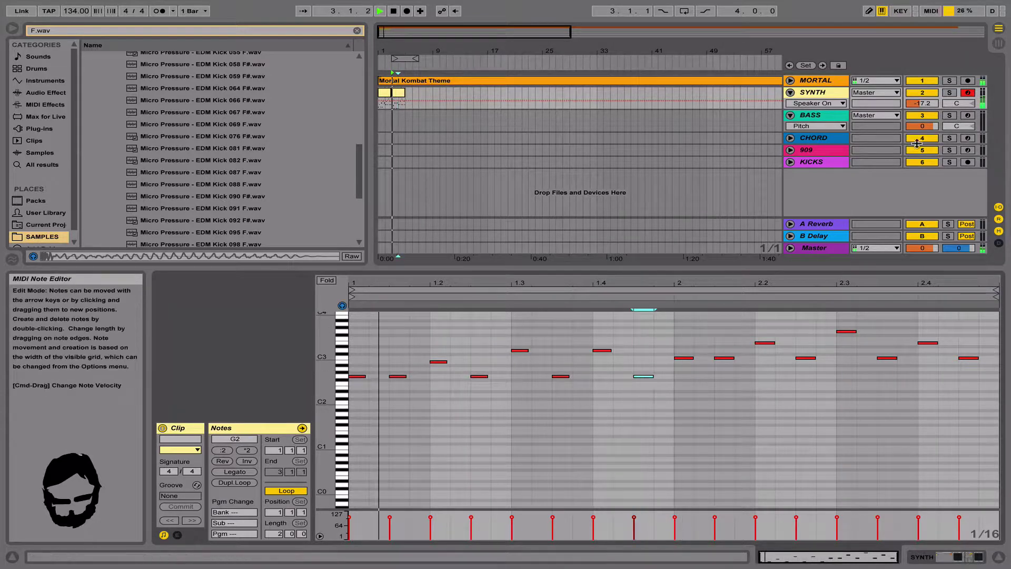
pyautogui.click(949, 93)
pyautogui.click(949, 93)
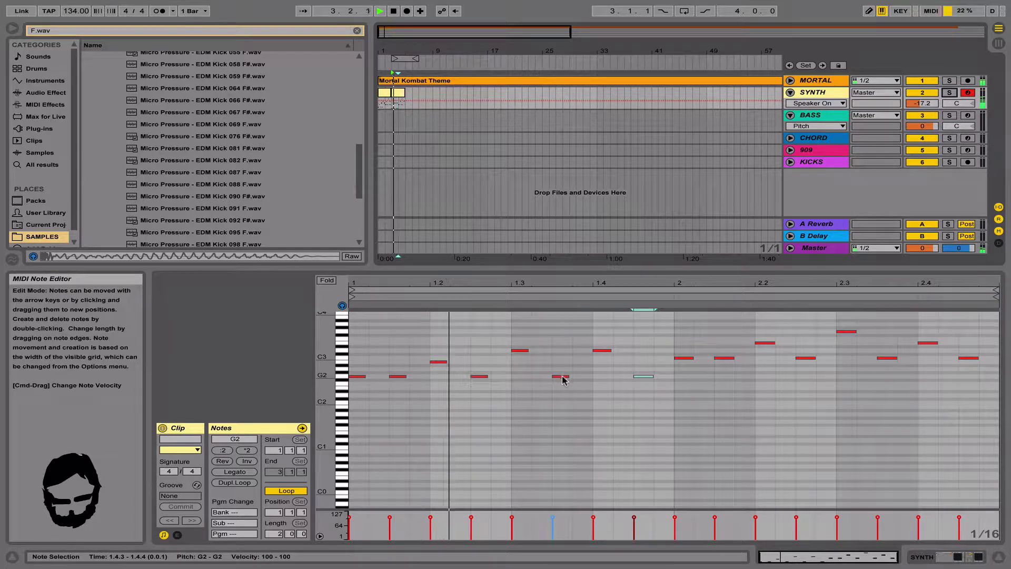
# Try the note at 1.3.3 on C3 and B2, and play the phrase.
pyautogui.press('space')
pyautogui.moveTo(564, 379); pyautogui.dragTo(564, 387)
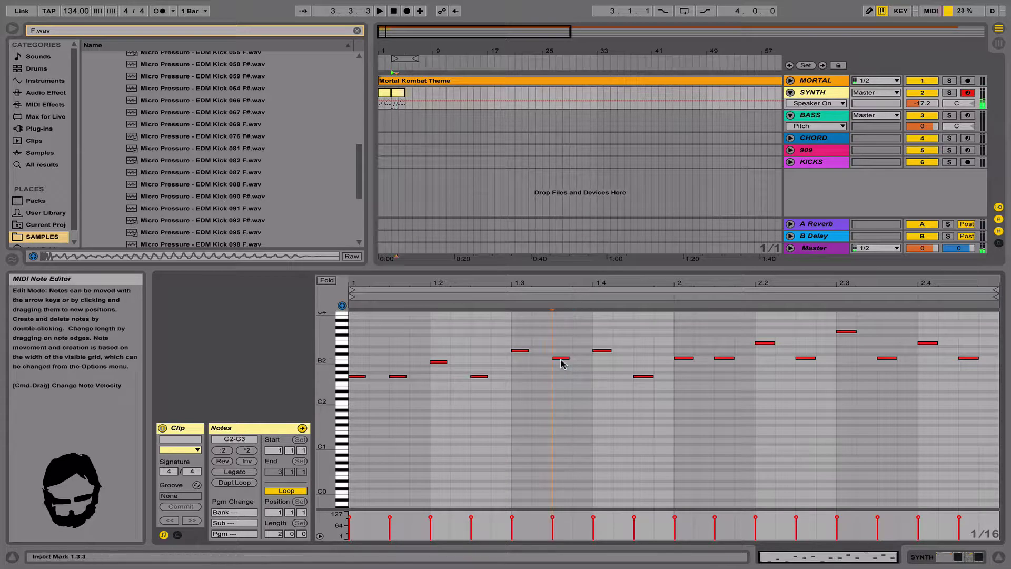
pyautogui.moveTo(562, 362); pyautogui.dragTo(562, 358)
pyautogui.click(573, 364)
pyautogui.press('space')
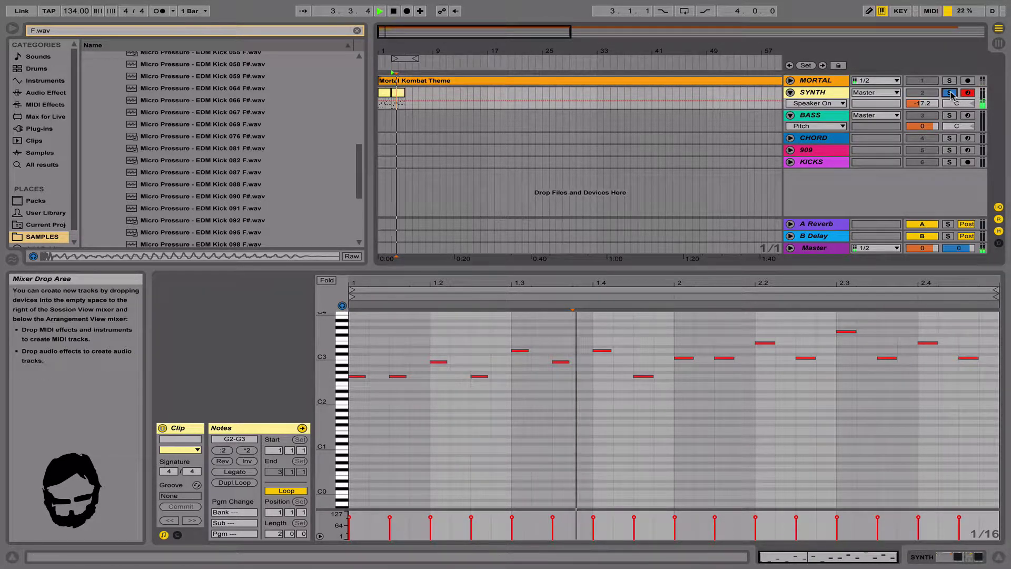
# Listen to the phrase with the SYNTH track soloed and raise the note at 1.3.3 to D3.
pyautogui.press('space')
pyautogui.click(950, 94)
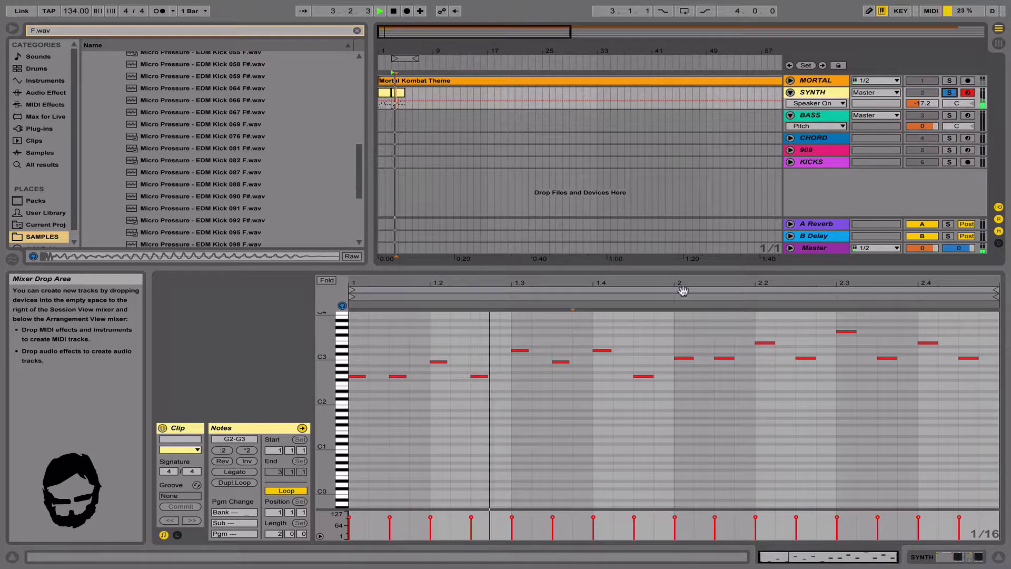
pyautogui.press('space')
pyautogui.moveTo(560, 363); pyautogui.dragTo(561, 356)
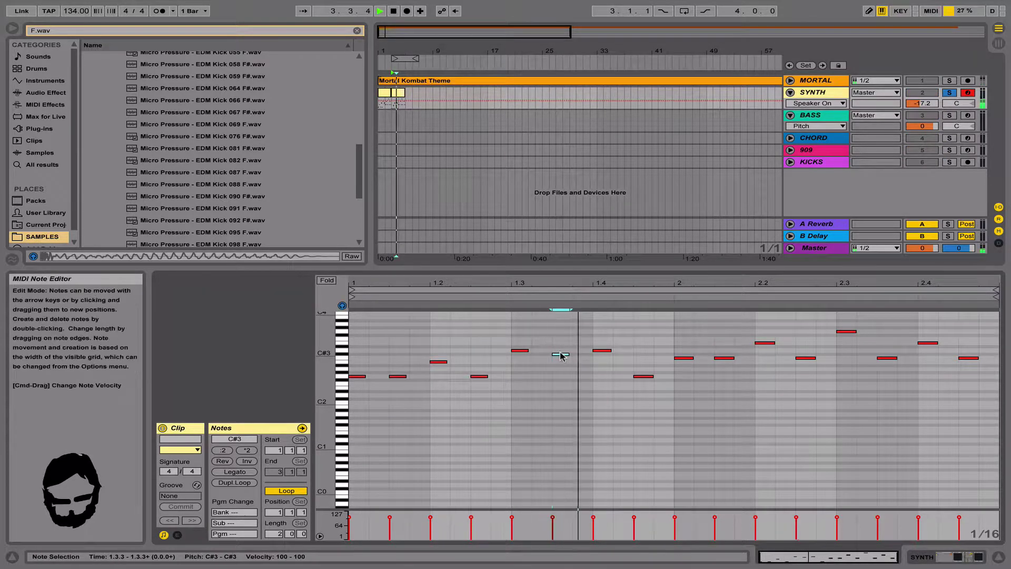
pyautogui.press('space')
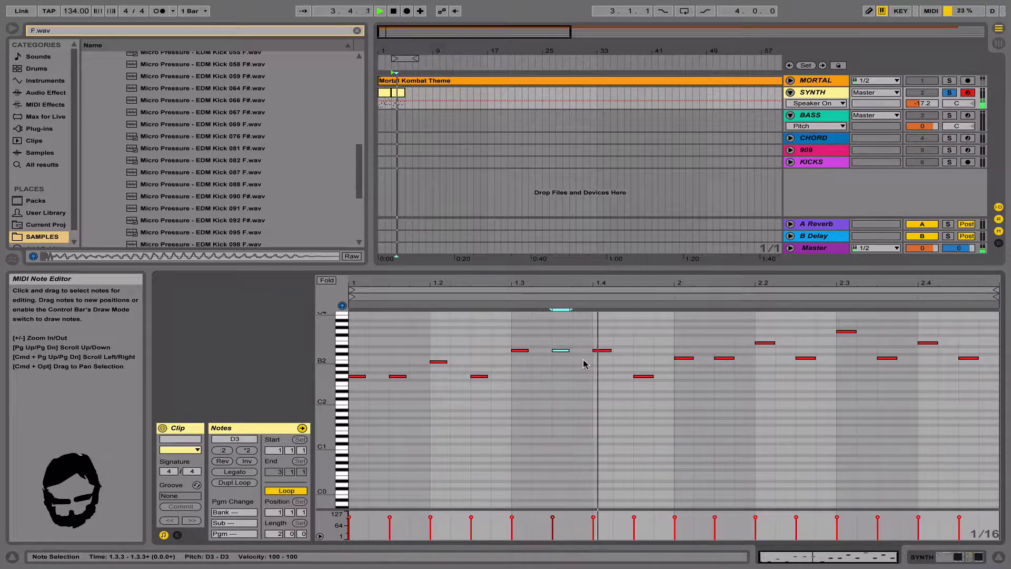
# Lower the note at 1.3.3 to C3 and on to B2, and the note at 1.4.1 to G2.
pyautogui.moveTo(562, 350); pyautogui.dragTo(566, 362)
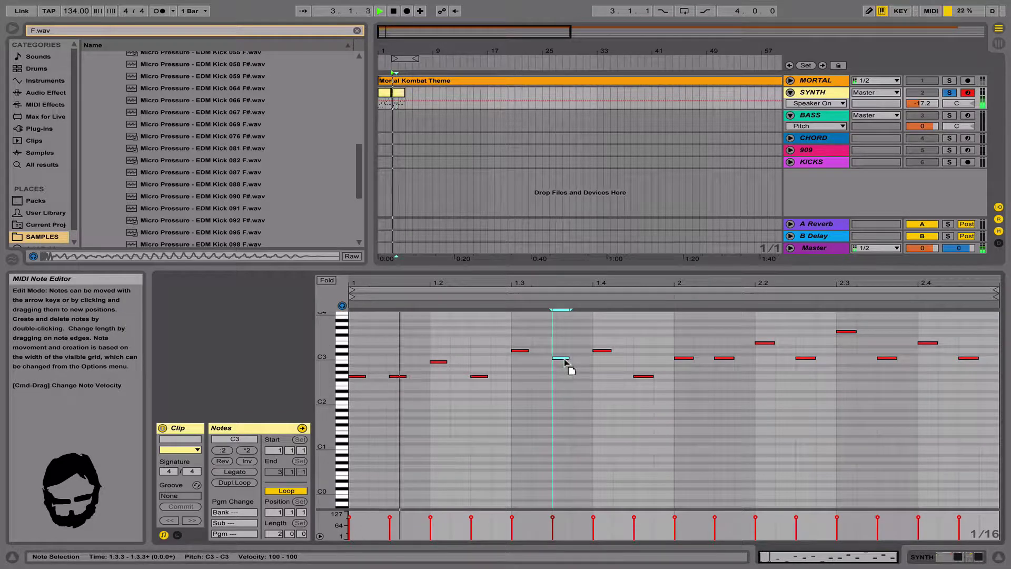
pyautogui.press('Down')
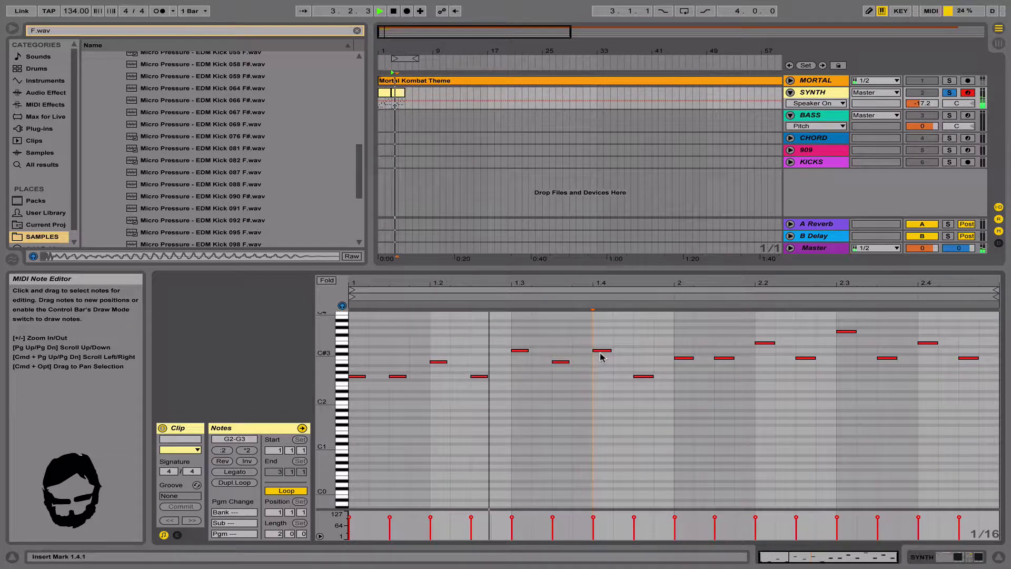
pyautogui.moveTo(602, 350); pyautogui.dragTo(605, 378)
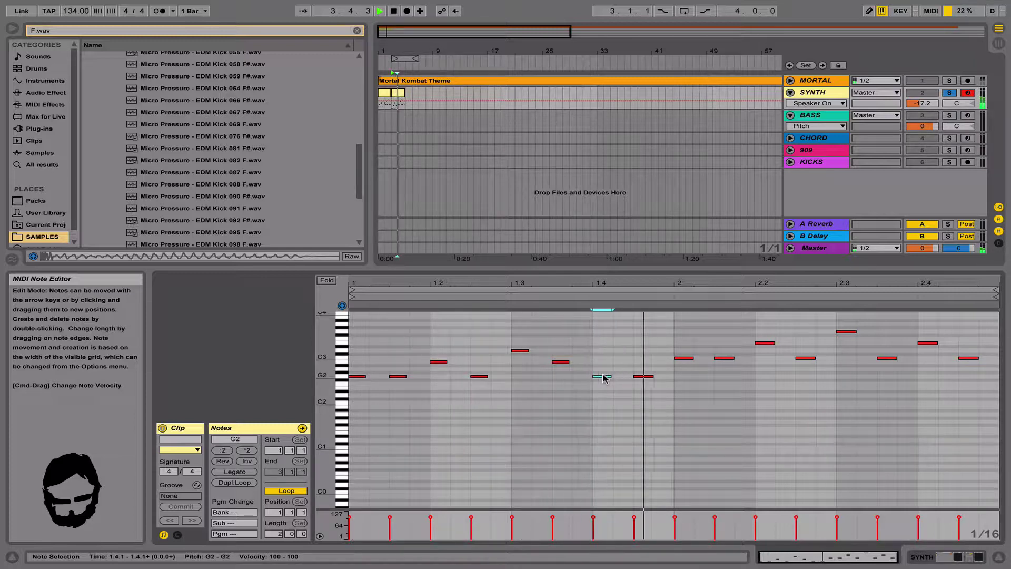
# Raise the note at 1.4.3 to D3 and the note at 1.4.1 to B2, and check the phrase with SYNTH unsoloed and soloed.
pyautogui.moveTo(643, 377); pyautogui.dragTo(644, 365)
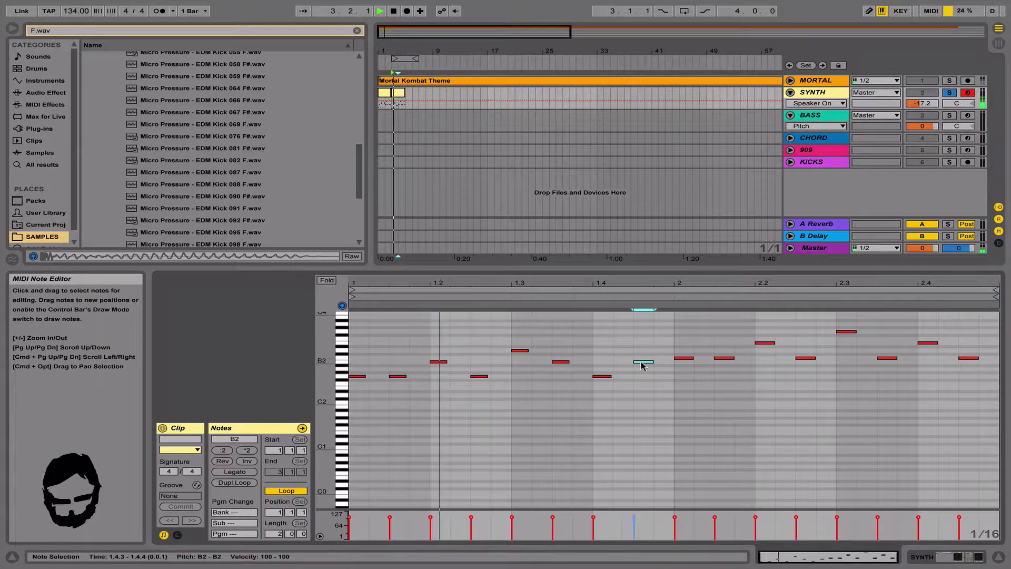
pyautogui.moveTo(644, 362); pyautogui.dragTo(642, 353)
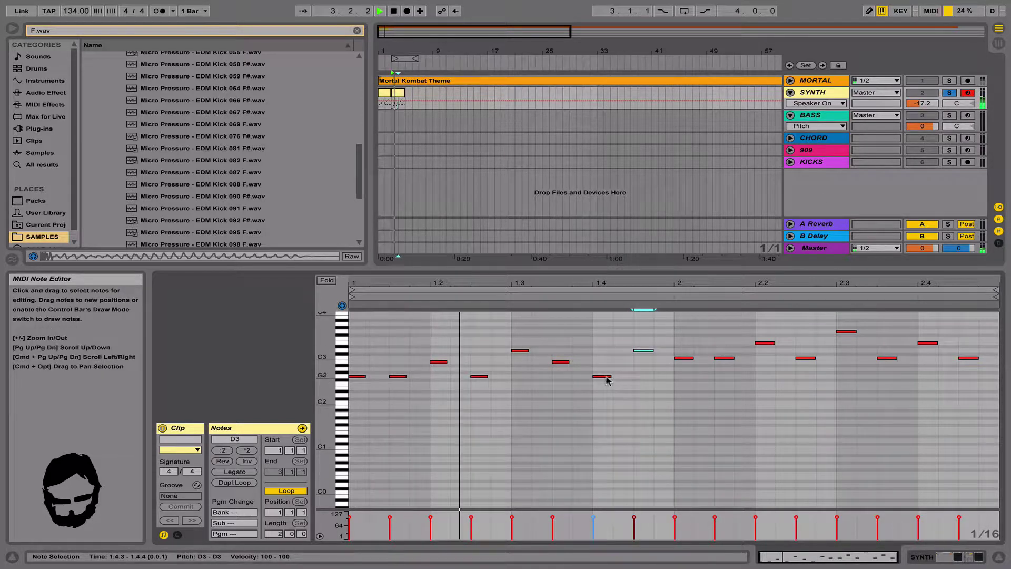
pyautogui.moveTo(605, 380); pyautogui.dragTo(604, 365)
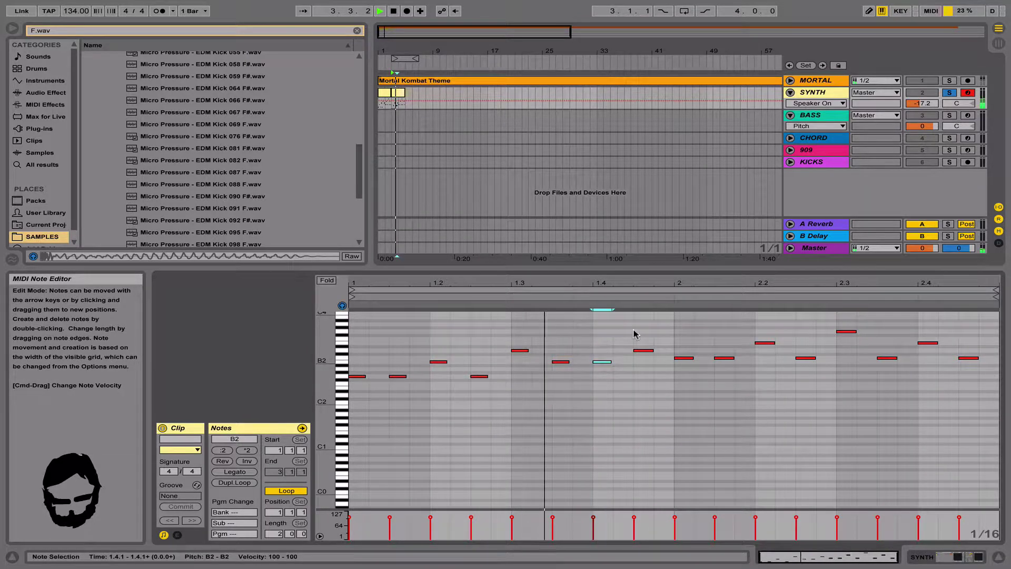
pyautogui.click(949, 92)
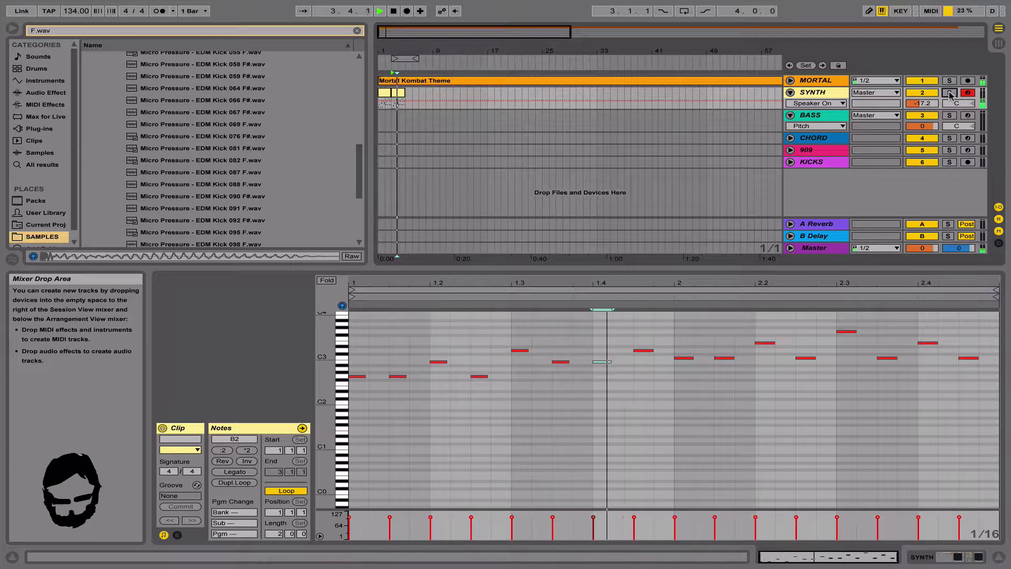
pyautogui.click(949, 92)
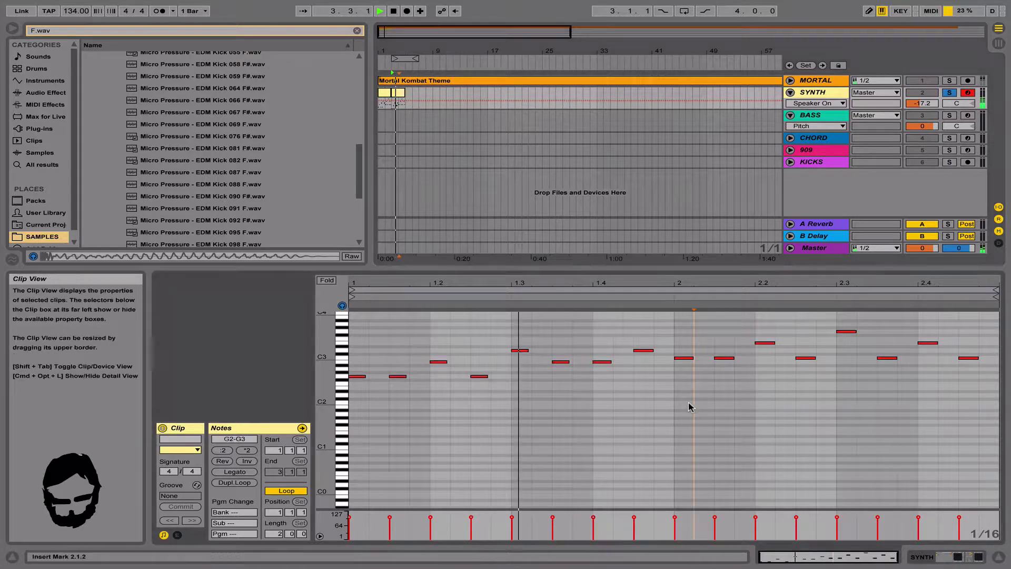
# Lower the notes at 2.1.1 and 2.1.3 to F2, and compare with the original by unsoloing the SYNTH track.
pyautogui.click(682, 377)
pyautogui.moveTo(682, 358); pyautogui.dragTo(684, 388)
pyautogui.press('space')
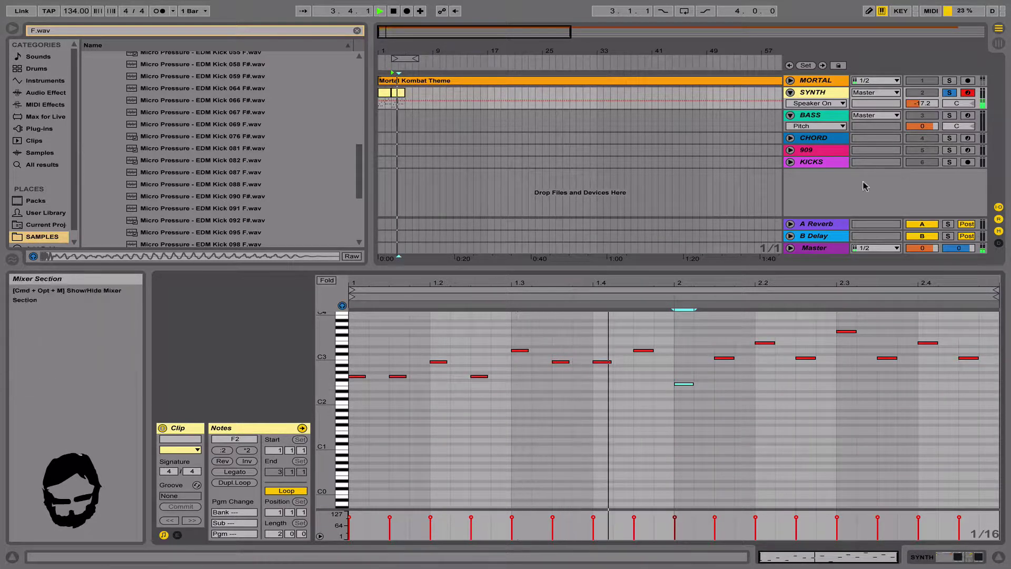
pyautogui.moveTo(724, 358); pyautogui.dragTo(726, 384)
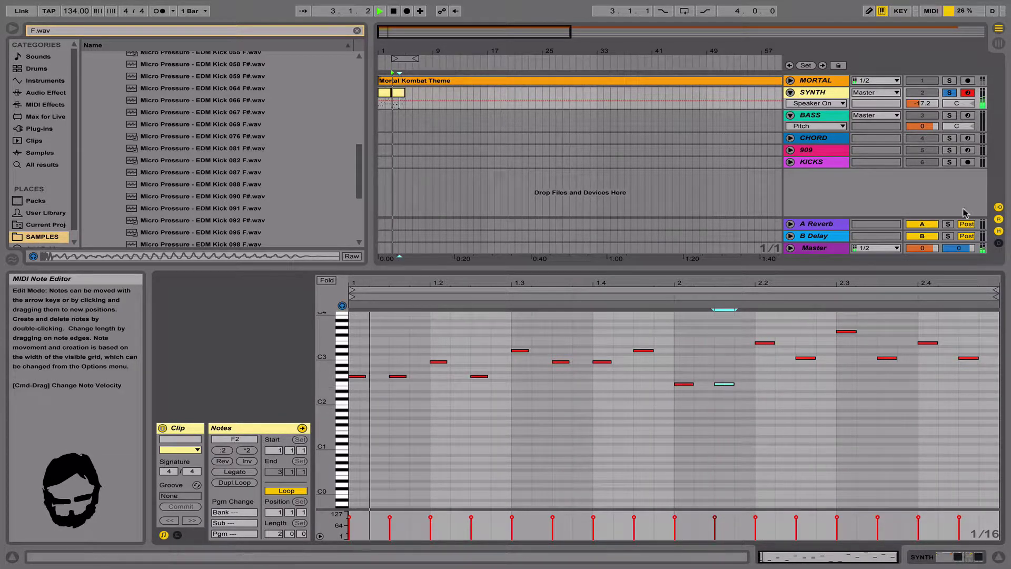
pyautogui.click(949, 93)
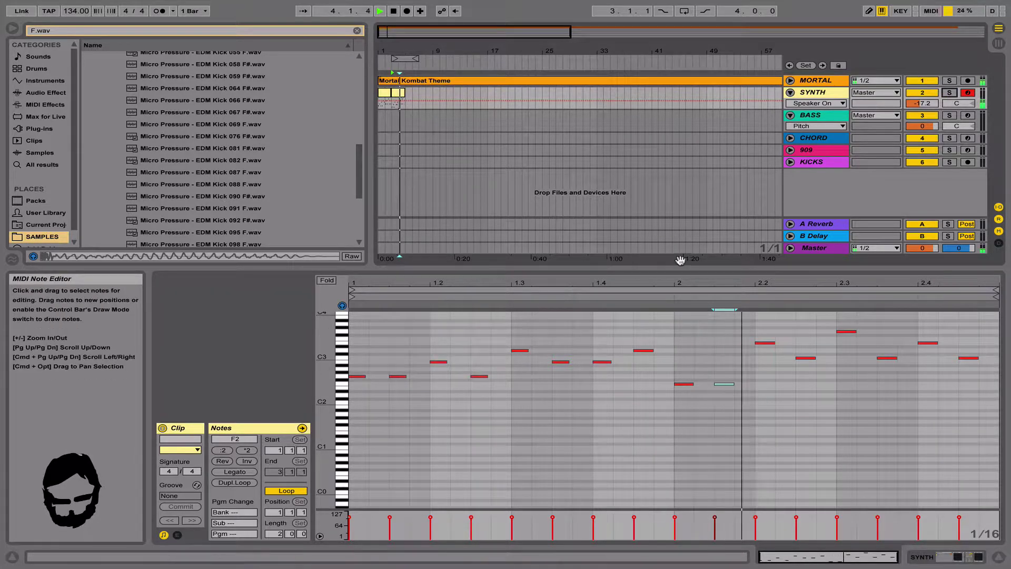
# Play from 4.1.1 with the SYNTH track soloed and unsoloed, and split its clip at bar 4.
pyautogui.click(399, 112)
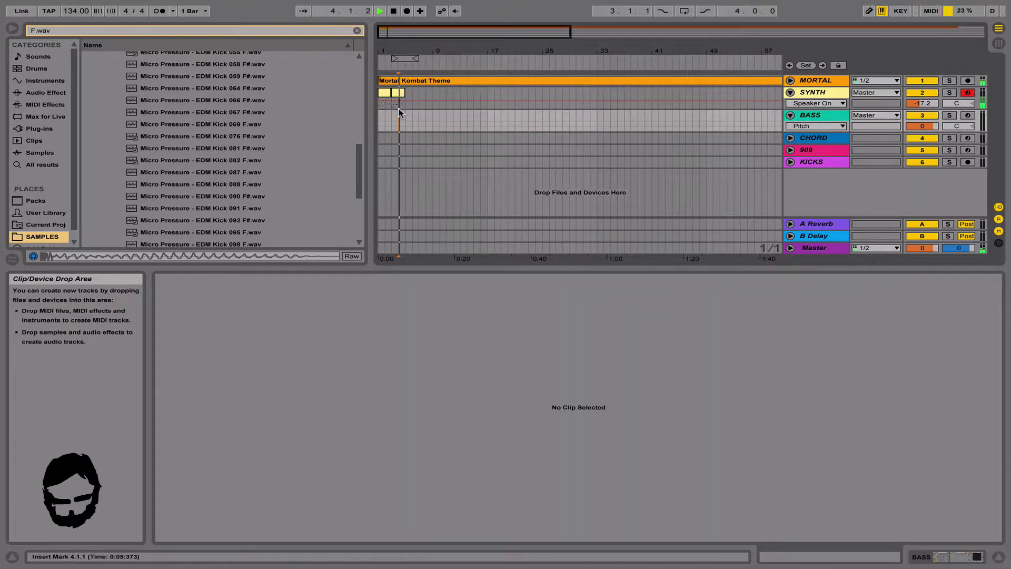
pyautogui.press('space')
pyautogui.click(949, 93)
pyautogui.press('space')
pyautogui.press('space')
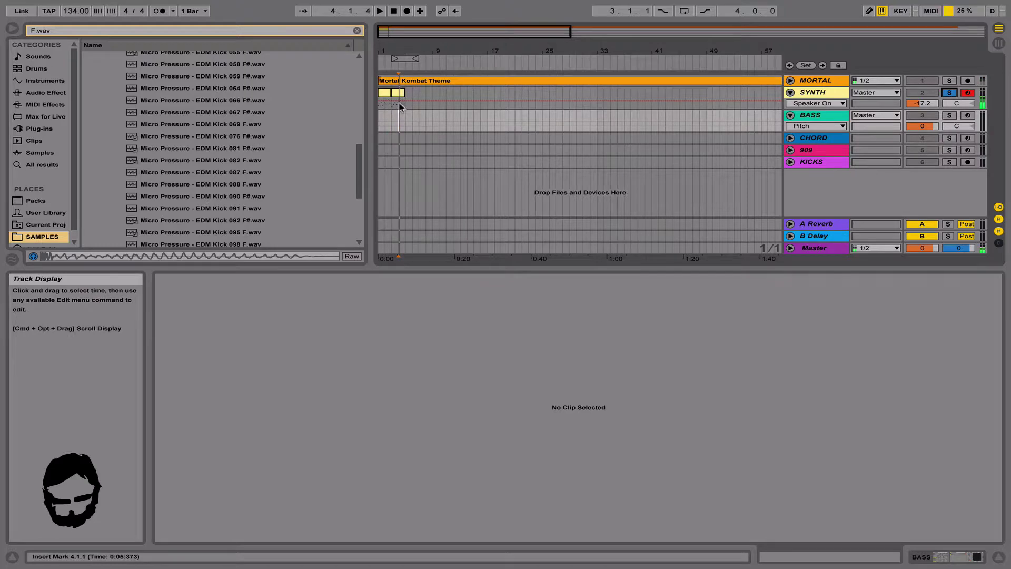
pyautogui.click(401, 105)
pyautogui.press('space')
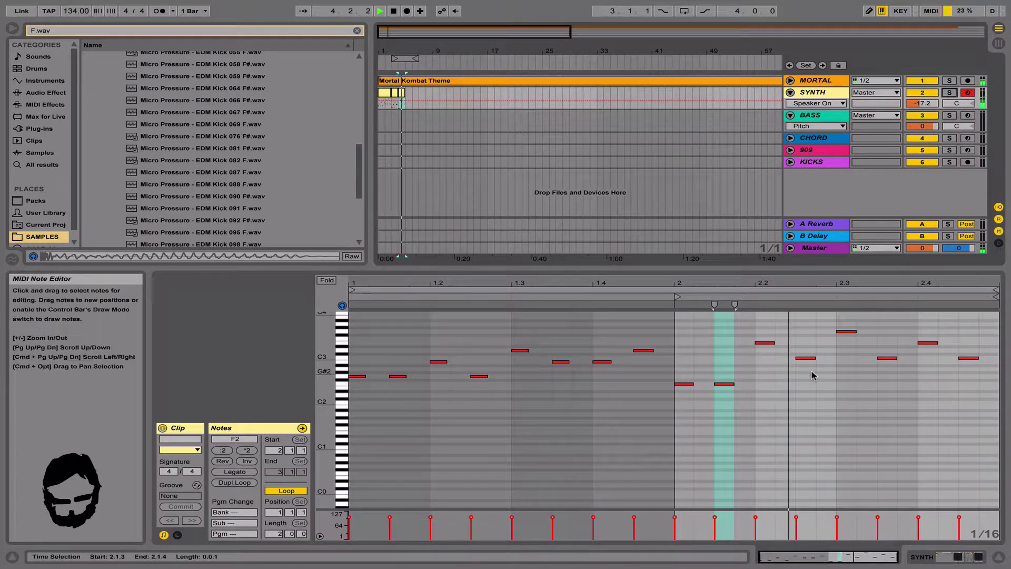
# Lower the note at 2.2.1 to A2, the one at 2.2.3 to F2, and the one at 2.3.1 to C3.
pyautogui.press('space')
pyautogui.moveTo(762, 346); pyautogui.dragTo(765, 371)
pyautogui.press('space')
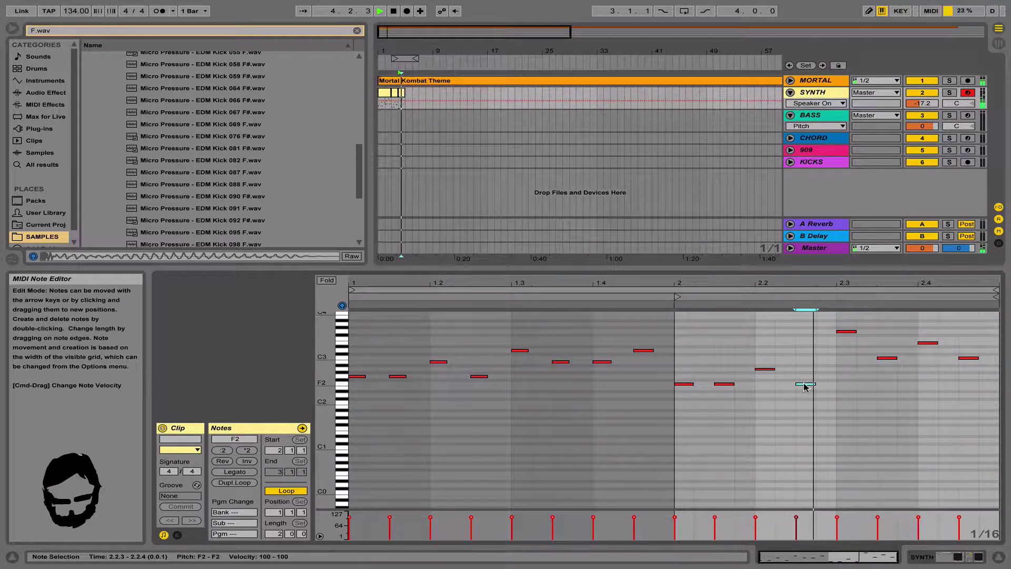
pyautogui.click(843, 333)
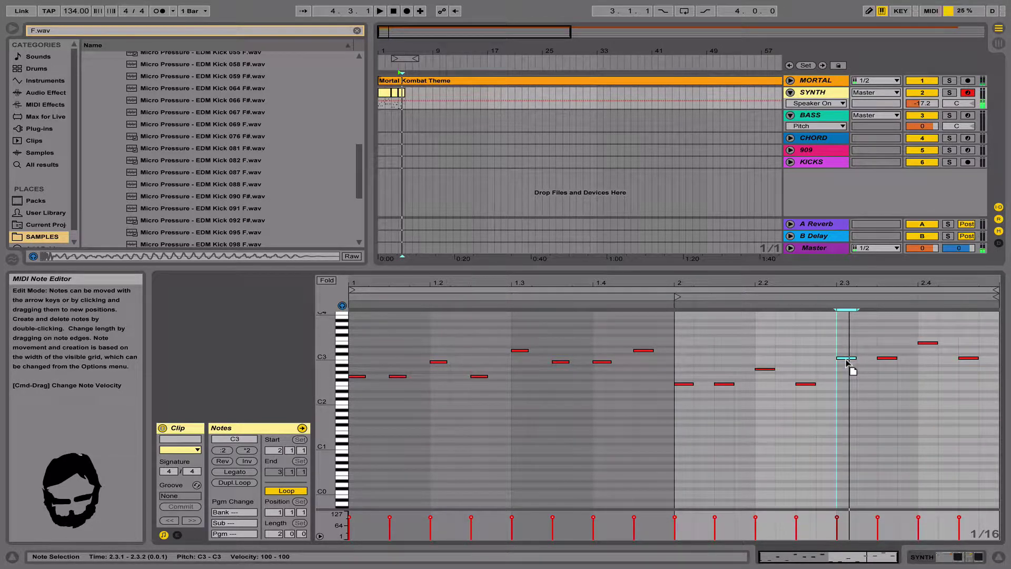
pyautogui.click(849, 384)
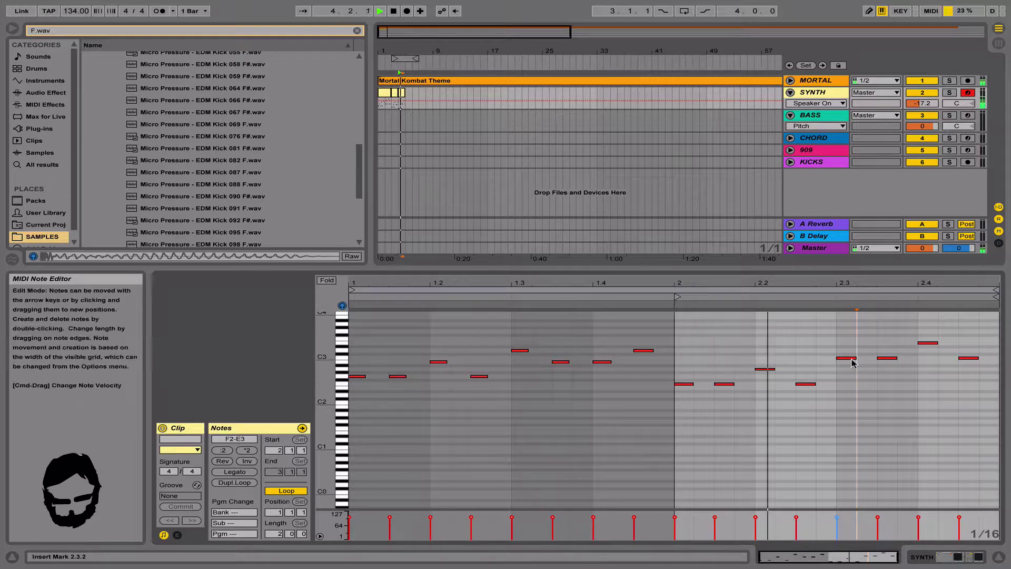
# Lower the note at 2.3.3 to F2, the one at 2.4.1 to C3, and the one at 2.4.3 to G#2.
pyautogui.press('space')
pyautogui.click(883, 361)
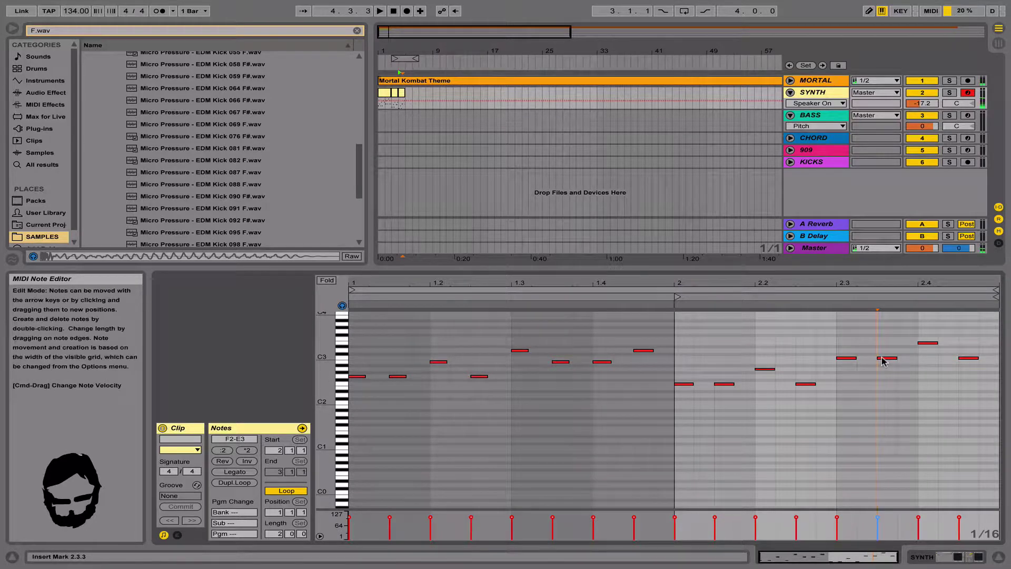
pyautogui.moveTo(883, 362); pyautogui.dragTo(883, 387)
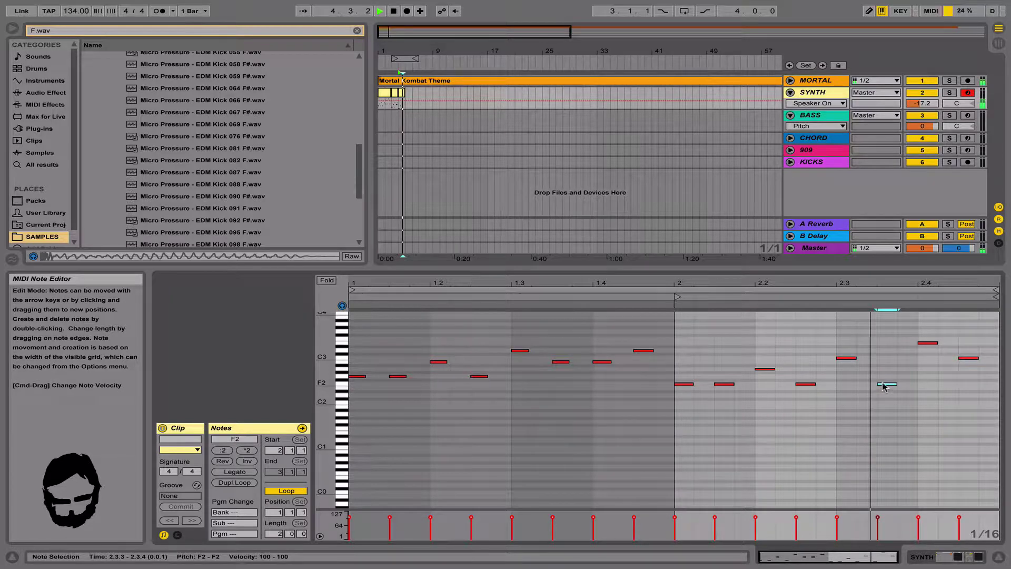
pyautogui.press('space')
pyautogui.moveTo(928, 343); pyautogui.dragTo(929, 355)
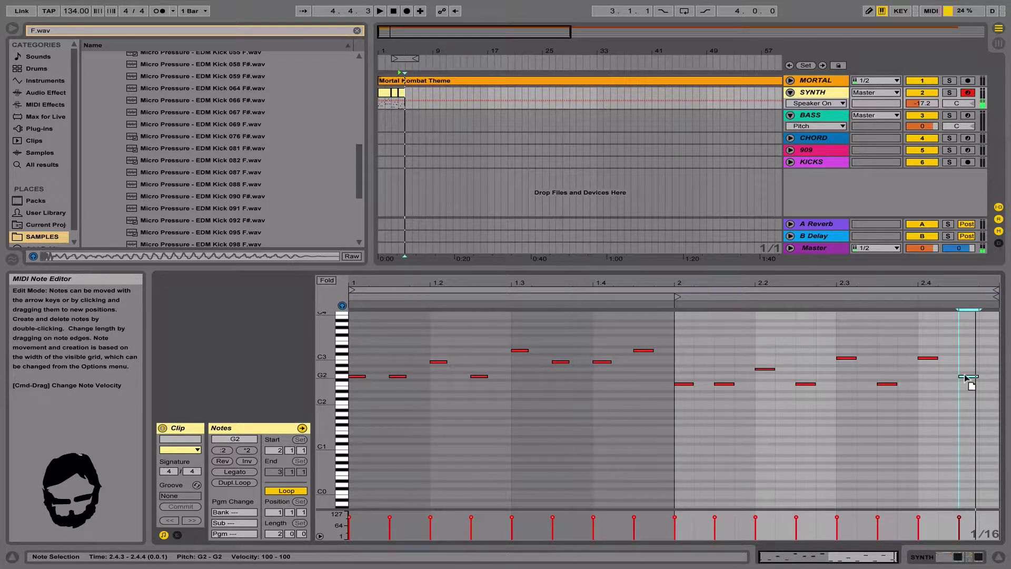
pyautogui.click(968, 390)
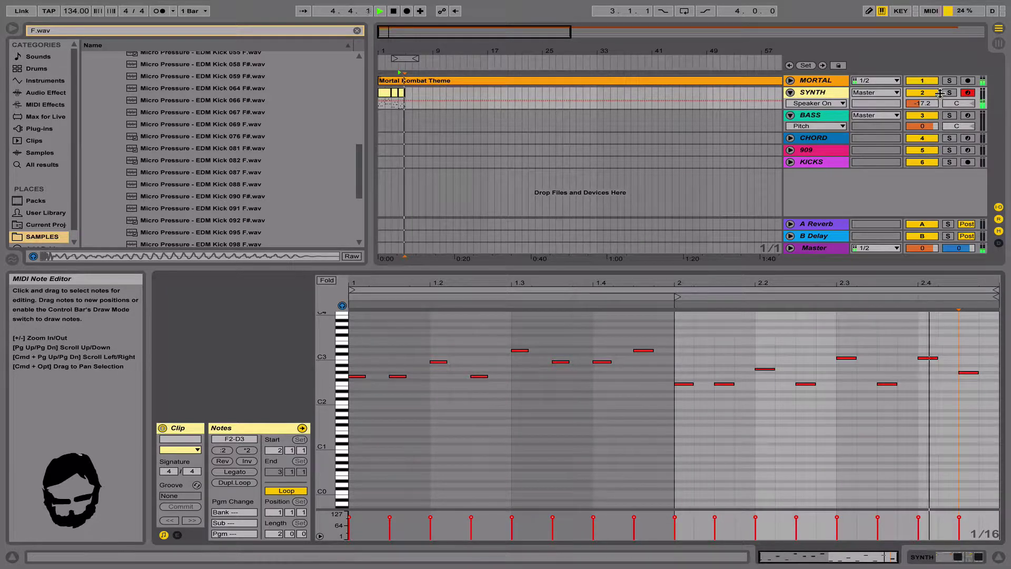
# Raise the note at 2.4.3 to A2 while listening with the SYNTH track soloed, and unsolo it to compare with the original.
pyautogui.click(949, 93)
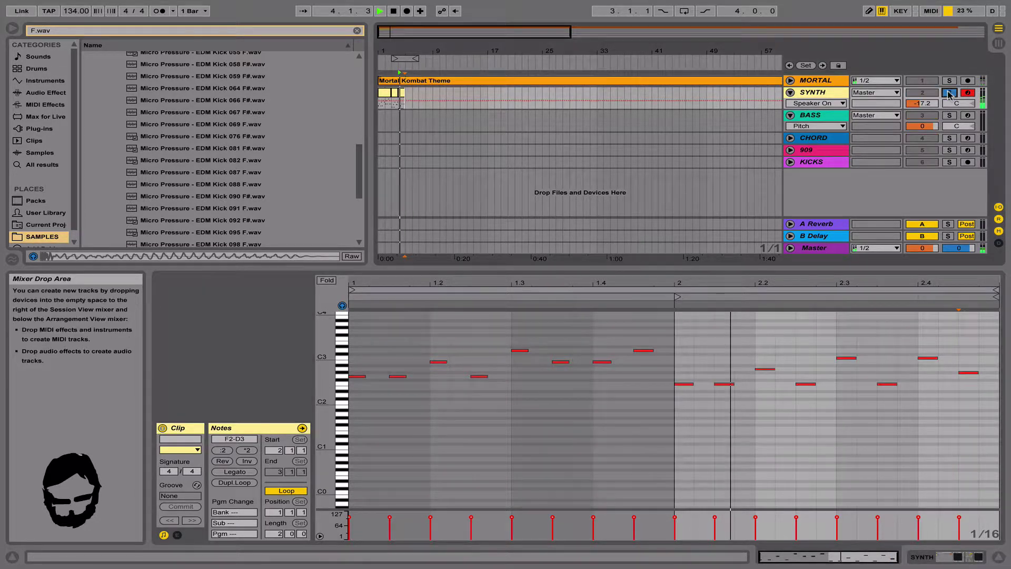
pyautogui.click(972, 373)
pyautogui.press('Up')
pyautogui.press('space')
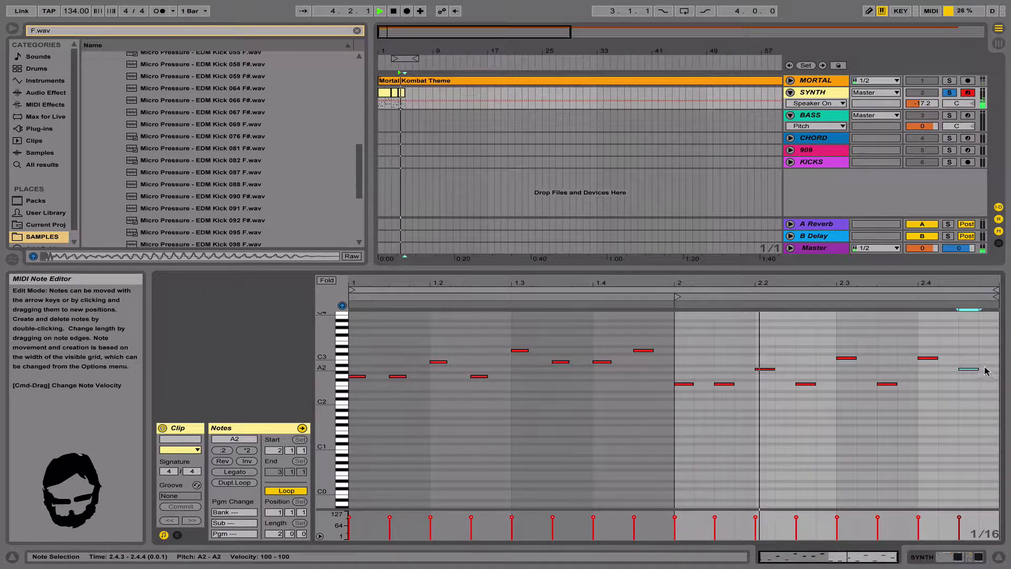
pyautogui.click(986, 388)
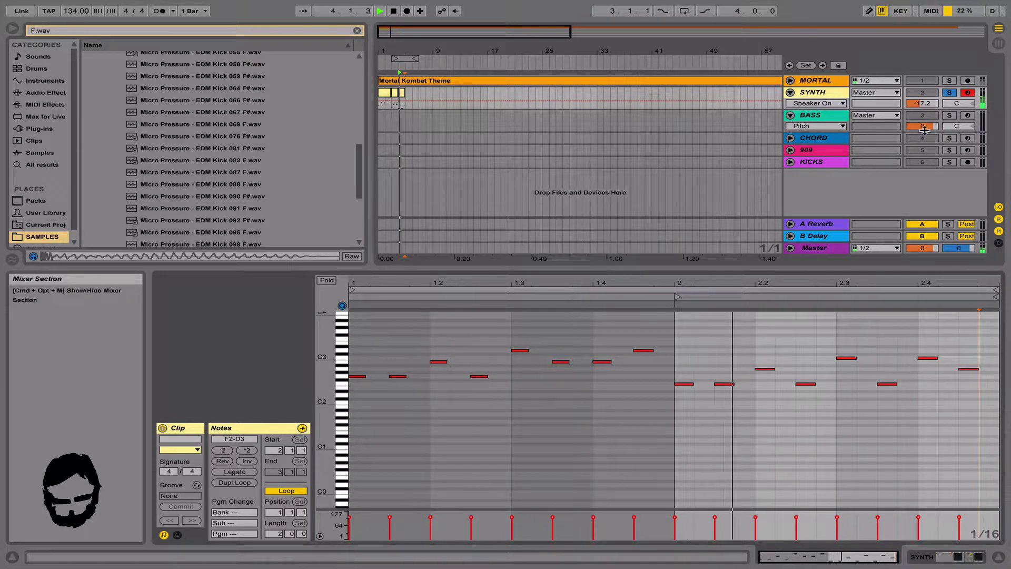
pyautogui.click(949, 93)
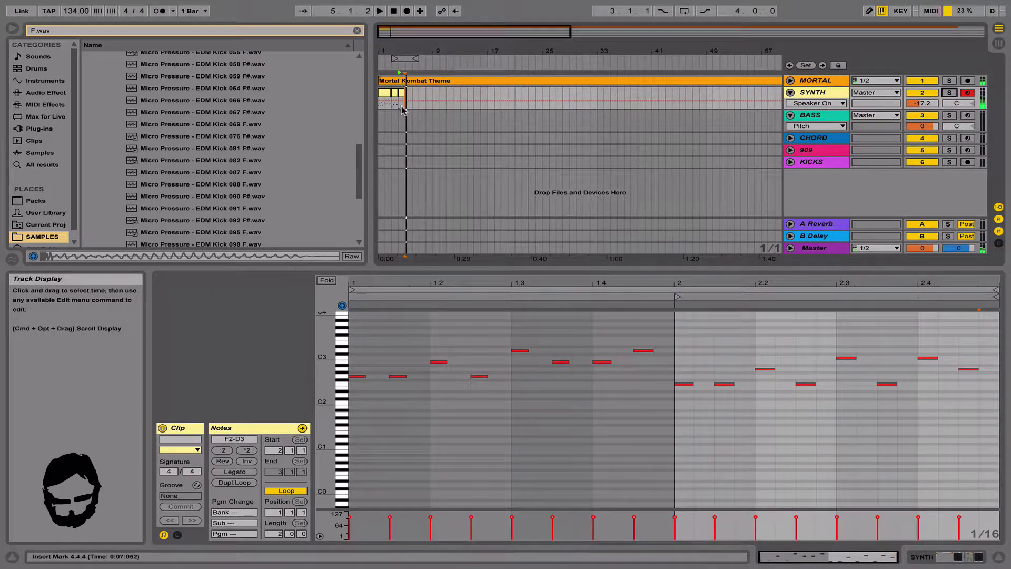
# Consolidate the SYNTH clips from 1.1.1 to 5.1.1 into one four-bar clip and play it with the track soloed.
pyautogui.moveTo(402, 106); pyautogui.dragTo(319, 105)
pyautogui.press('super+j')
pyautogui.press('space')
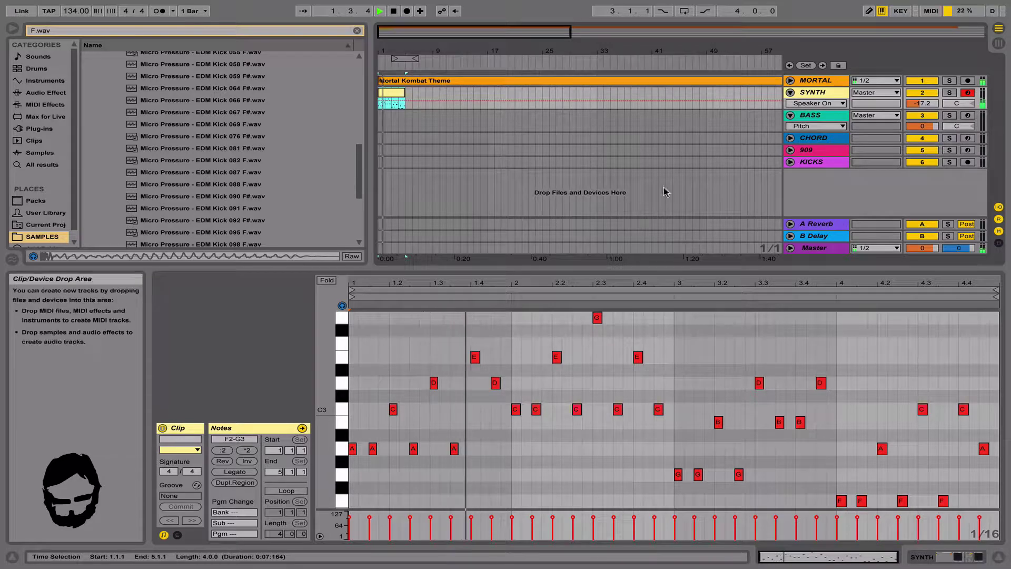
pyautogui.click(949, 92)
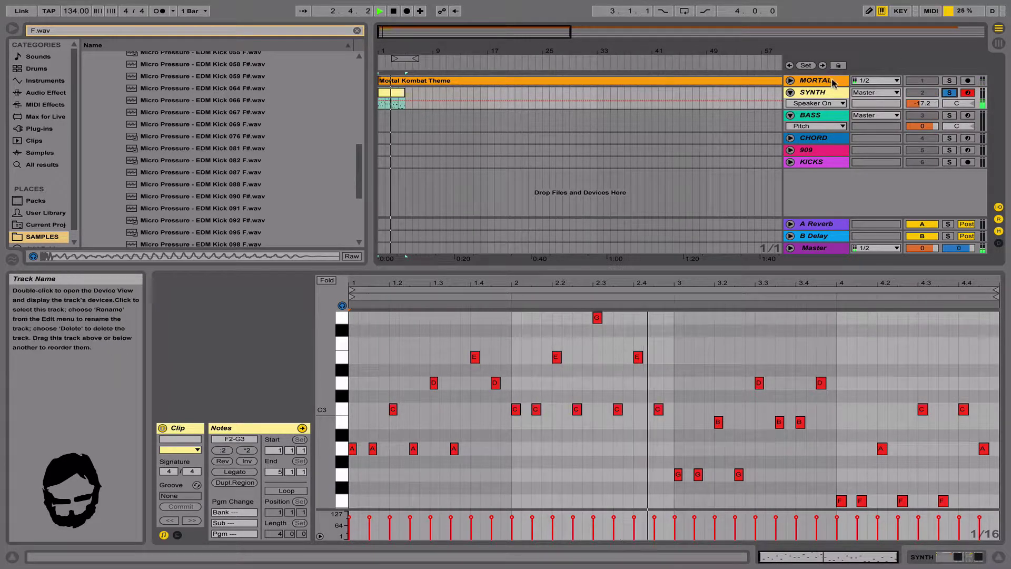
# Unfold the MORTAL track, set its volume to -24.8 dB, and play it together with the unsoloed SYNTH track.
pyautogui.click(790, 80)
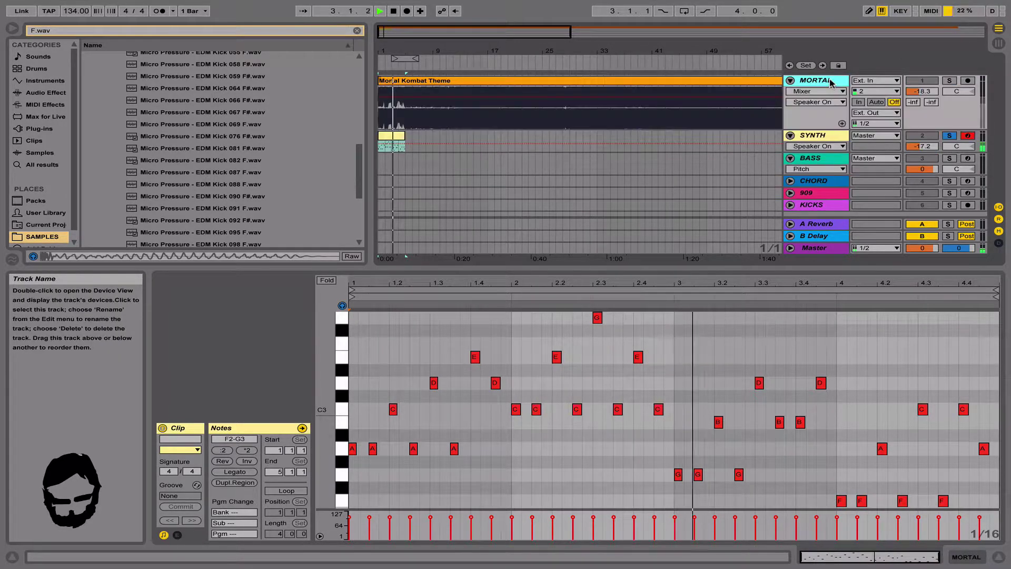
pyautogui.click(947, 137)
pyautogui.press('space')
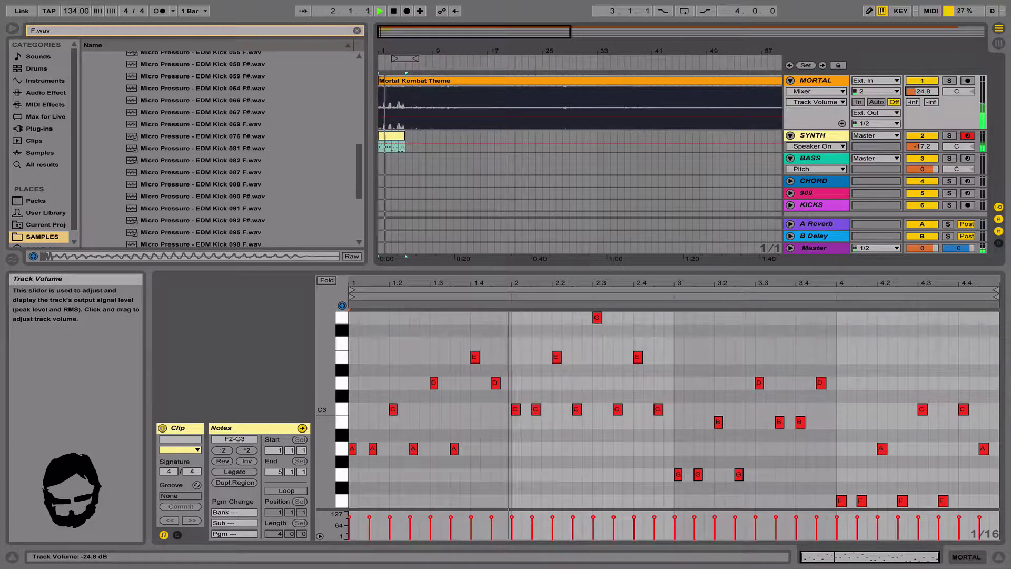
pyautogui.click(786, 326)
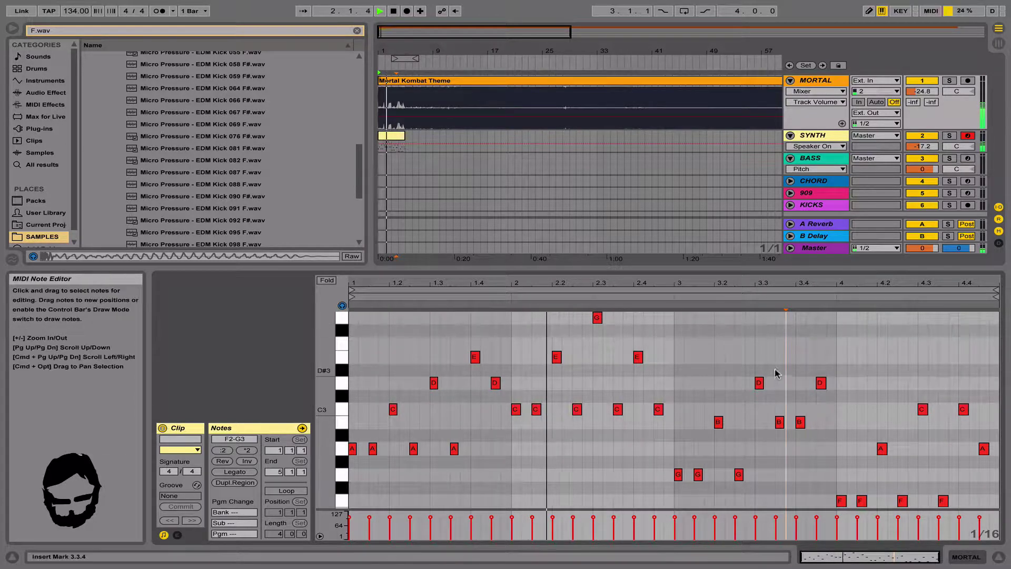
# Listen to bar 3 with the SYNTH track soloed and unsoloed, and lower the note at 3.3.3 to G2.
pyautogui.click(949, 136)
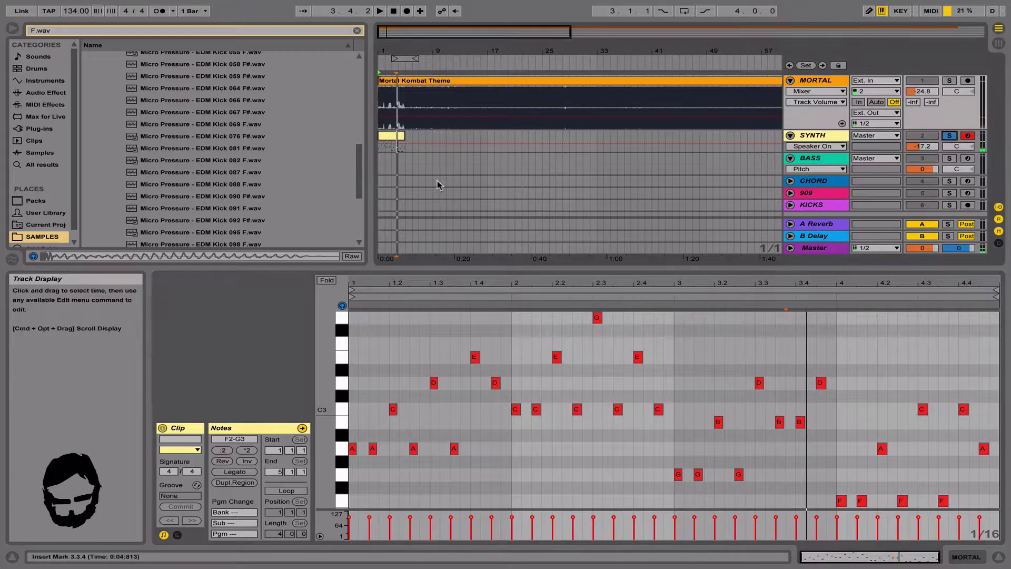
pyautogui.click(397, 151)
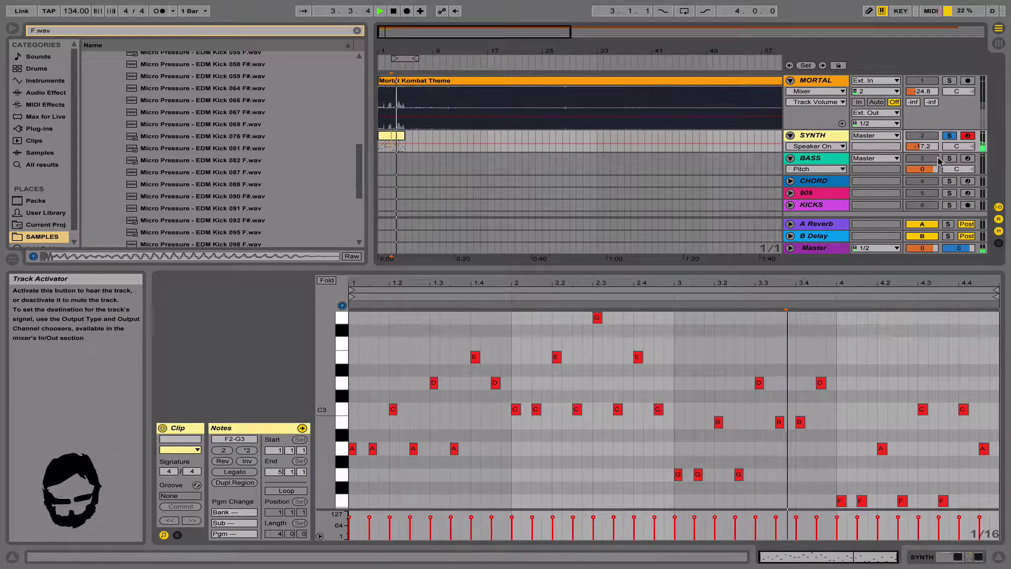
pyautogui.click(949, 136)
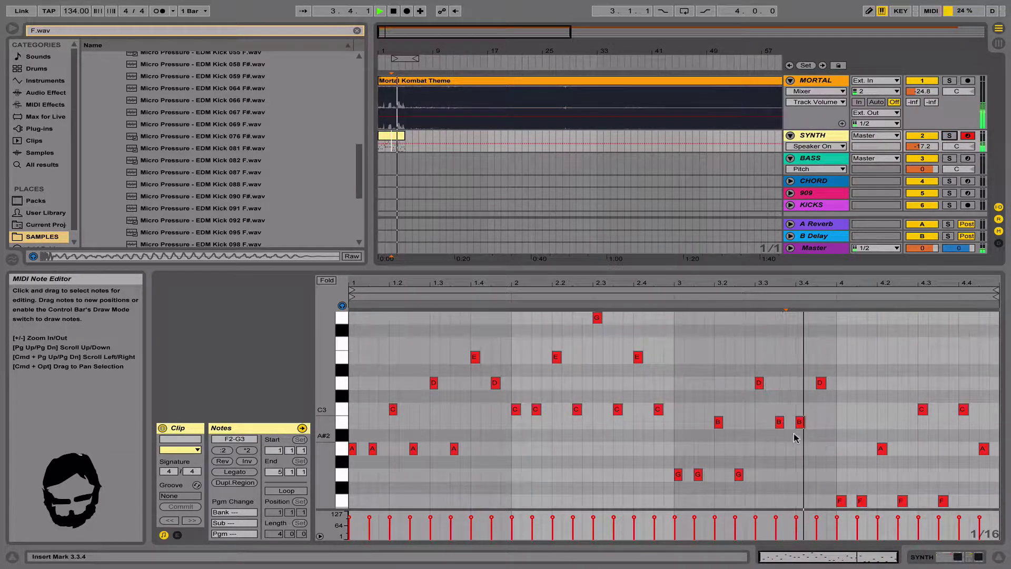
pyautogui.moveTo(780, 427); pyautogui.dragTo(779, 474)
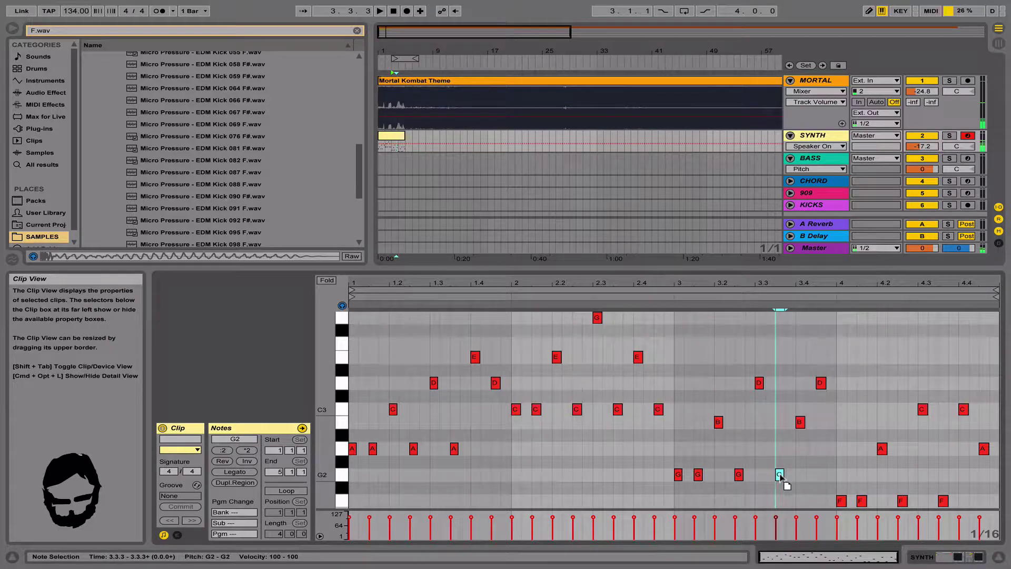
pyautogui.click(809, 477)
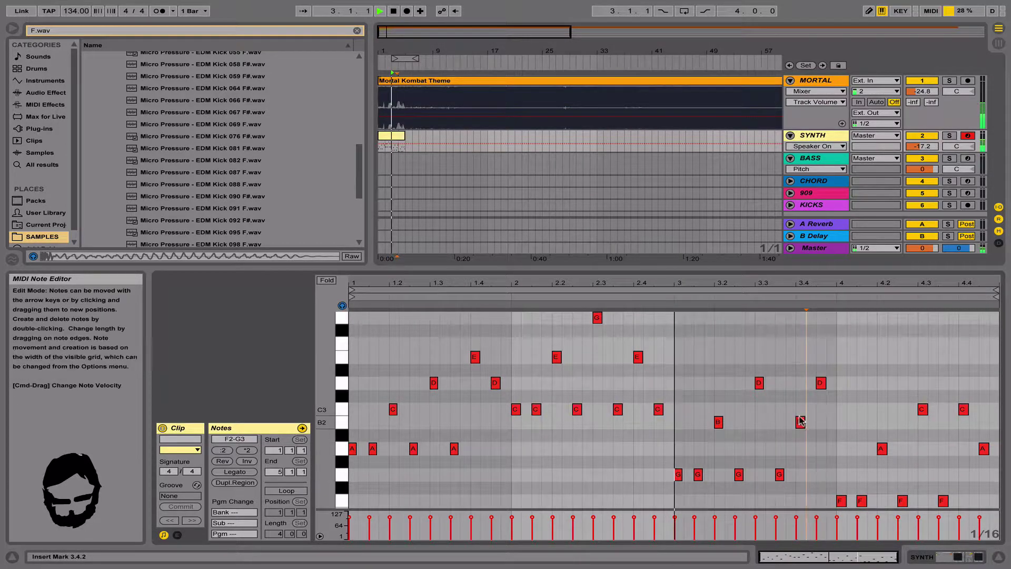
# Try the note at 3.4.1 on G2, then change it to D3 while bar 3 plays against the original.
pyautogui.moveTo(800, 424); pyautogui.dragTo(801, 473)
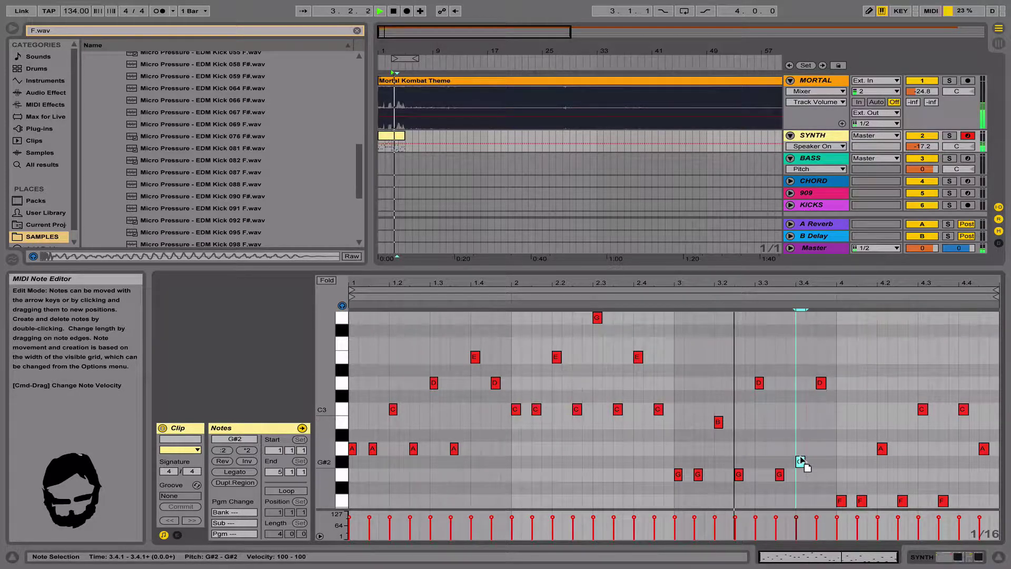
pyautogui.click(815, 461)
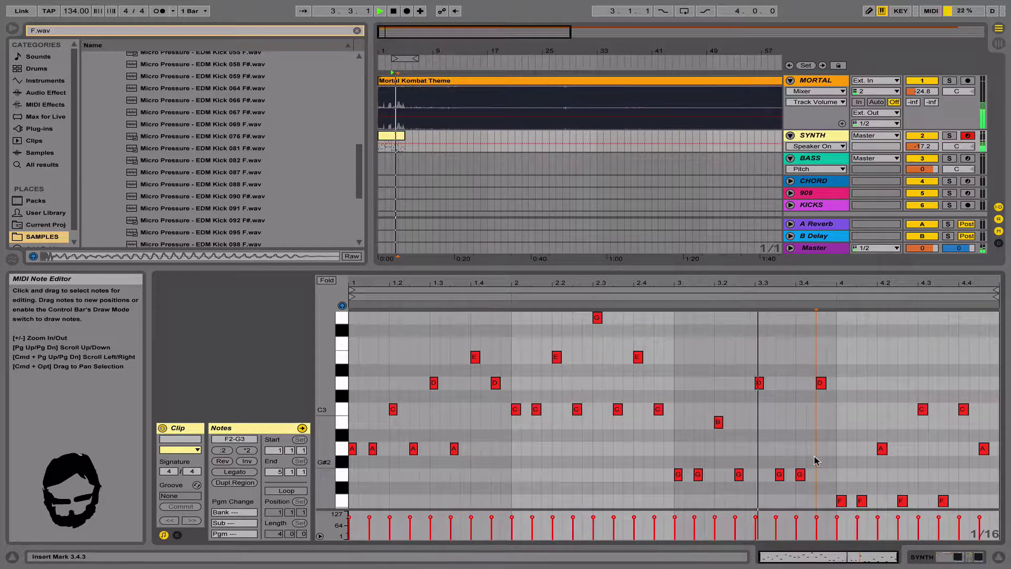
pyautogui.doubleClick(800, 476)
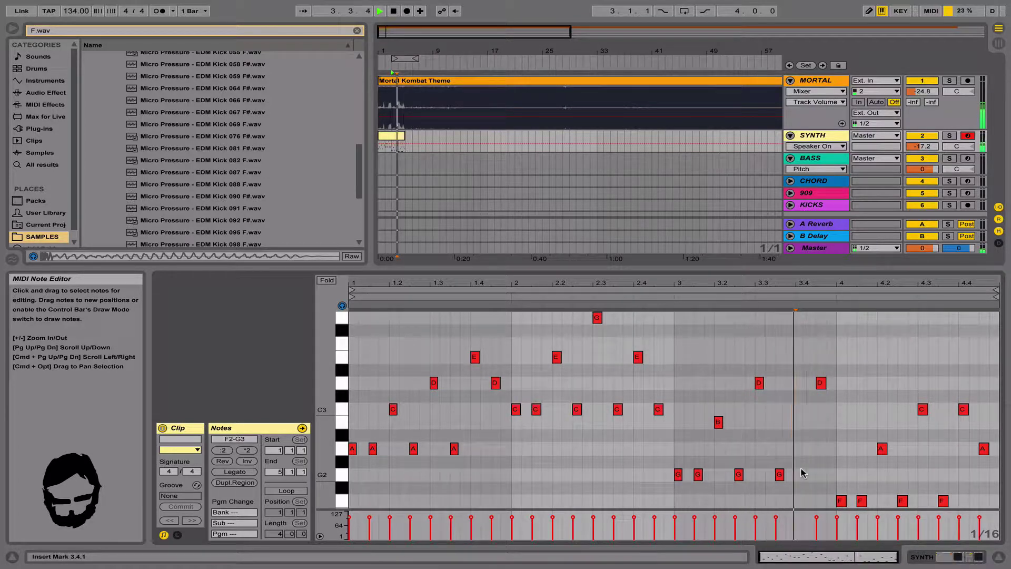
pyautogui.doubleClick(800, 473)
pyautogui.moveTo(799, 473); pyautogui.dragTo(801, 433)
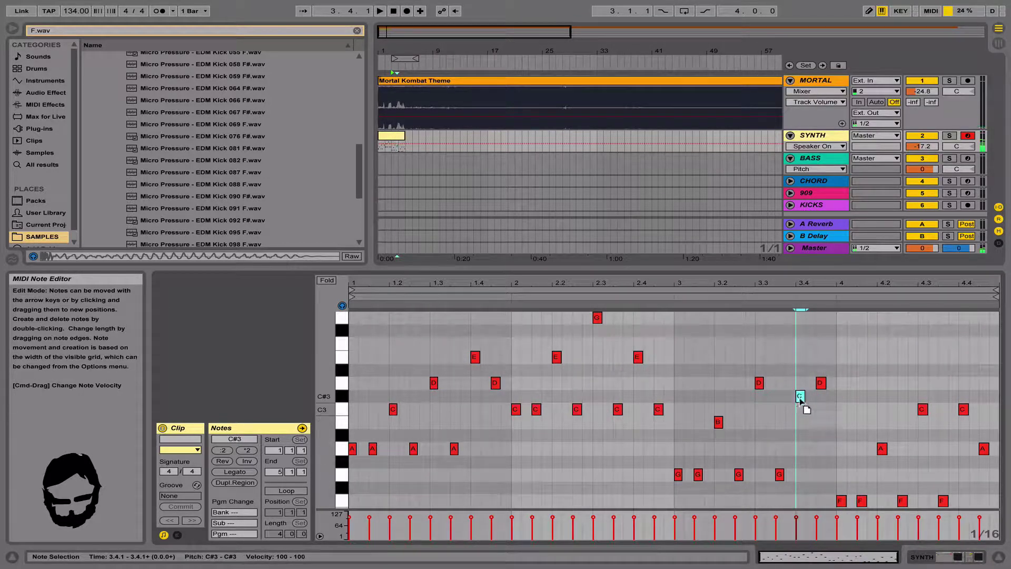
pyautogui.click(806, 428)
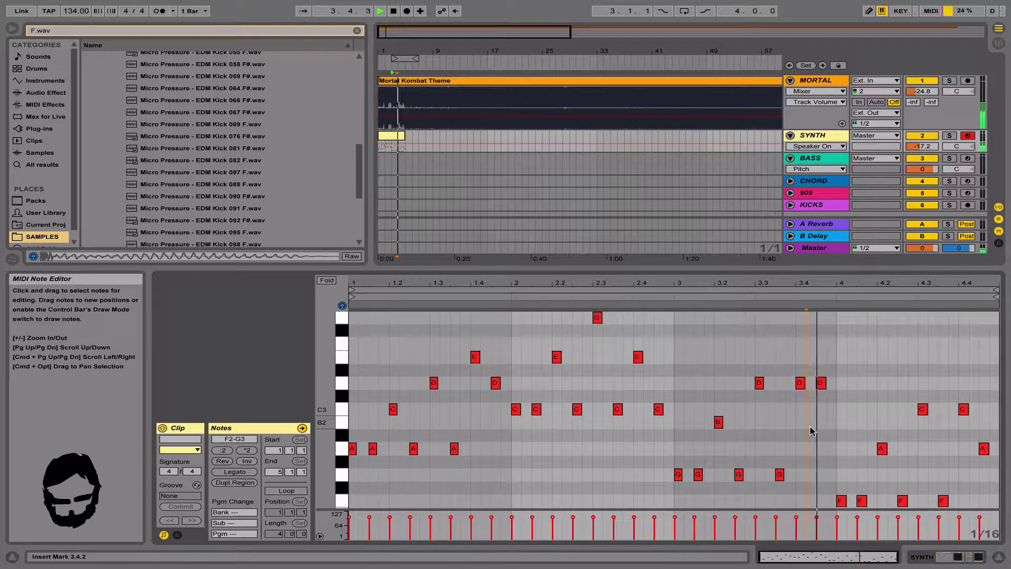
# Replace the D3 note at 3.4.3 with a B2 note.
pyautogui.click(821, 384)
pyautogui.doubleClick(822, 395)
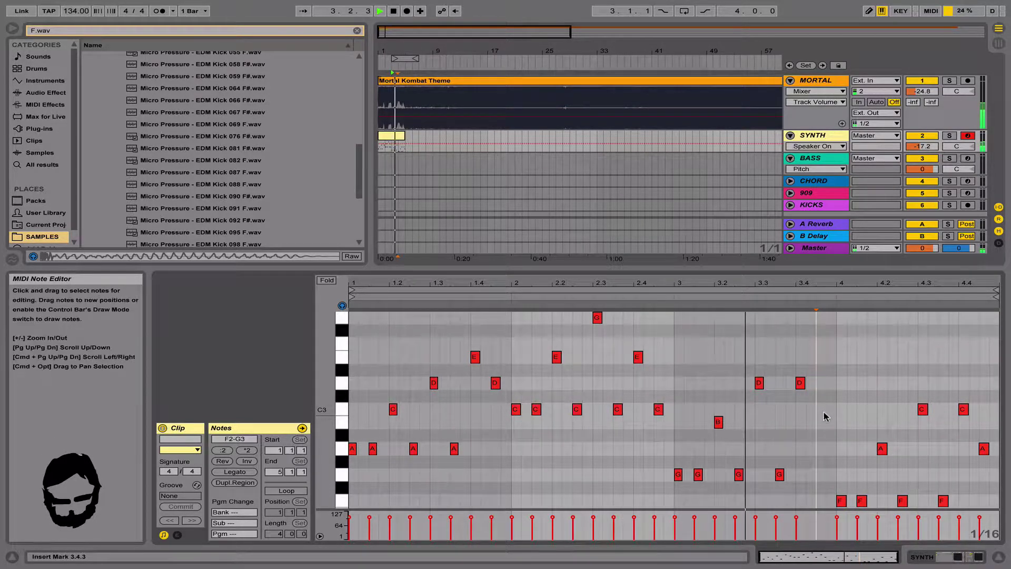
pyautogui.doubleClick(822, 412)
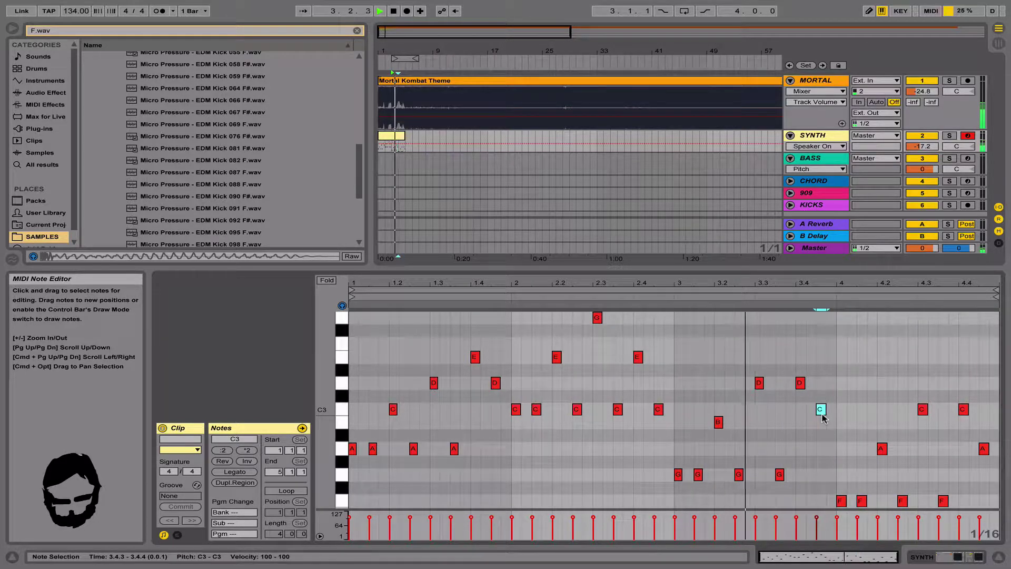
pyautogui.doubleClick(822, 413)
pyautogui.doubleClick(822, 417)
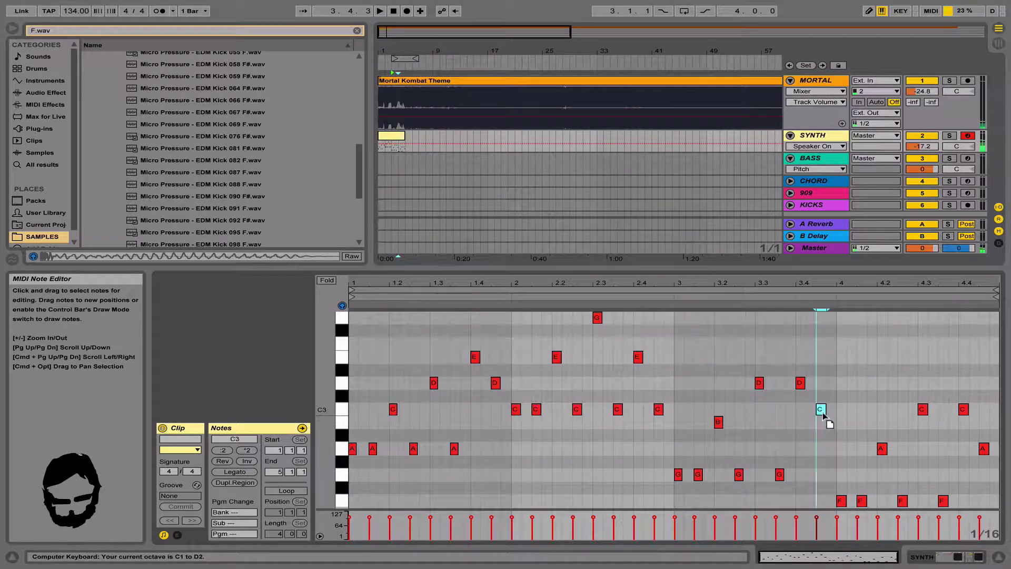
pyautogui.moveTo(823, 433); pyautogui.dragTo(822, 422)
# Add a trial G2 note at 3.4.2, remove it, and play bar 3.
pyautogui.click(800, 383)
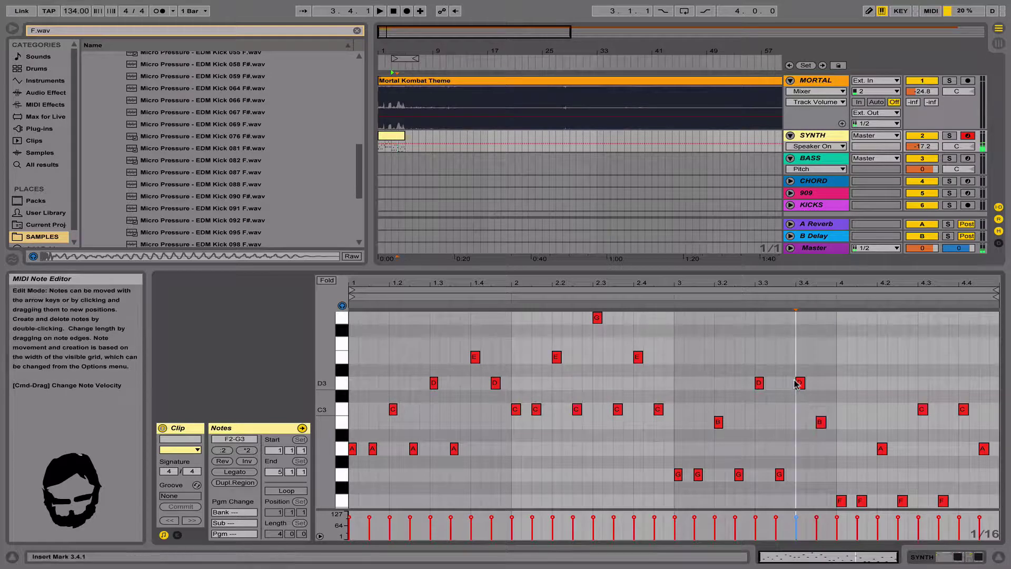
pyautogui.doubleClick(810, 475)
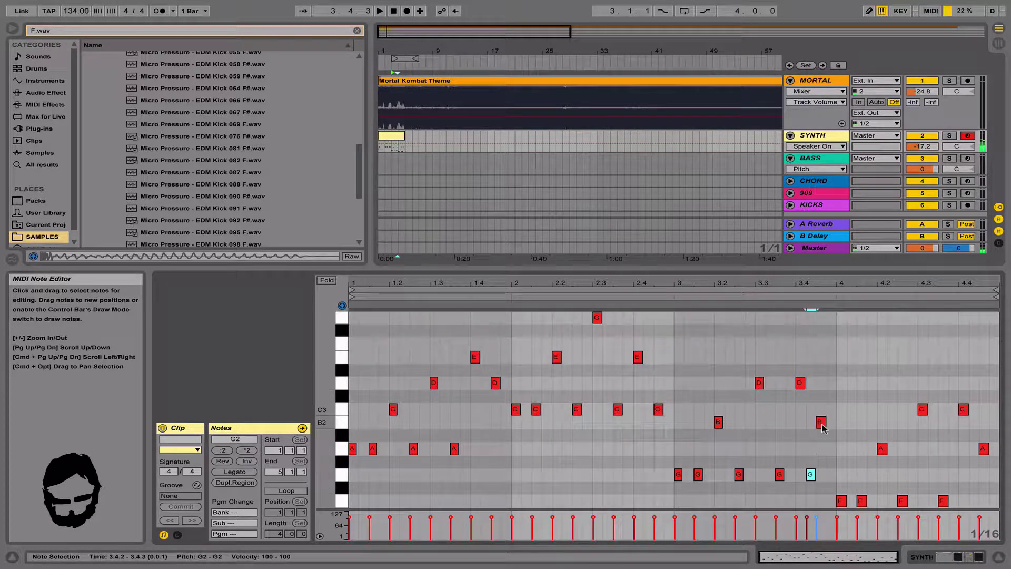
pyautogui.click(821, 423)
pyautogui.doubleClick(811, 473)
pyautogui.press('space')
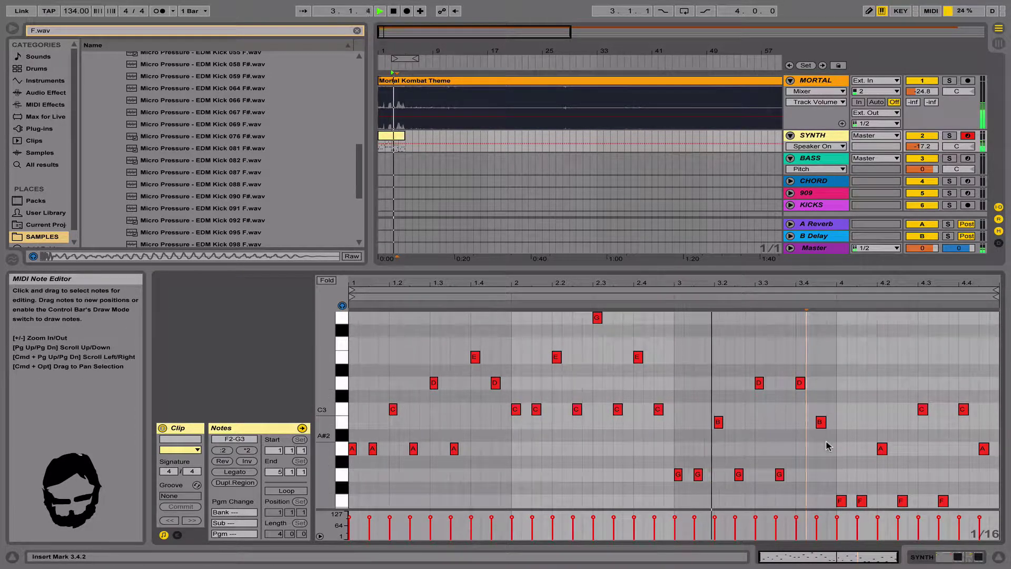
# Listen to bars 3 and 4 with the SYNTH track soloed and unsoloed to check the B2 note at 3.4.3.
pyautogui.moveTo(820, 422)
pyautogui.mouseDown()
pyautogui.moveTo(822, 435)
pyautogui.moveTo(822, 425)
pyautogui.mouseUp()
pyautogui.click(848, 426)
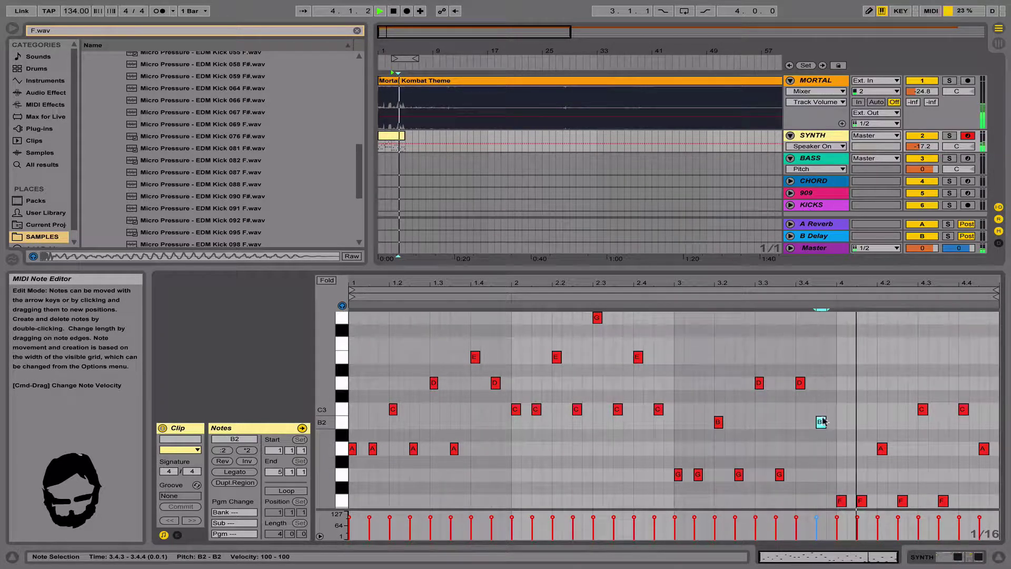
pyautogui.click(950, 136)
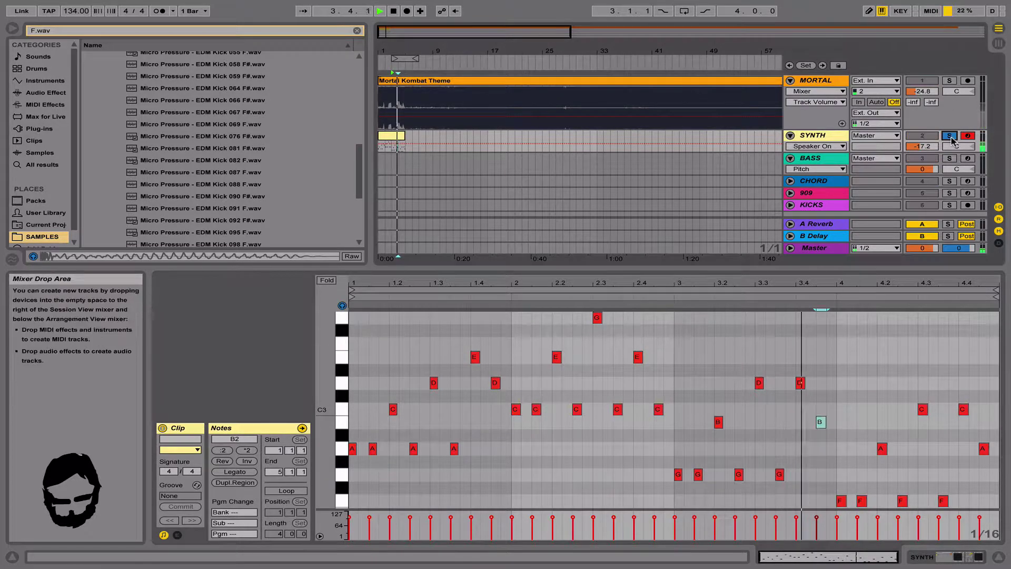
pyautogui.click(950, 136)
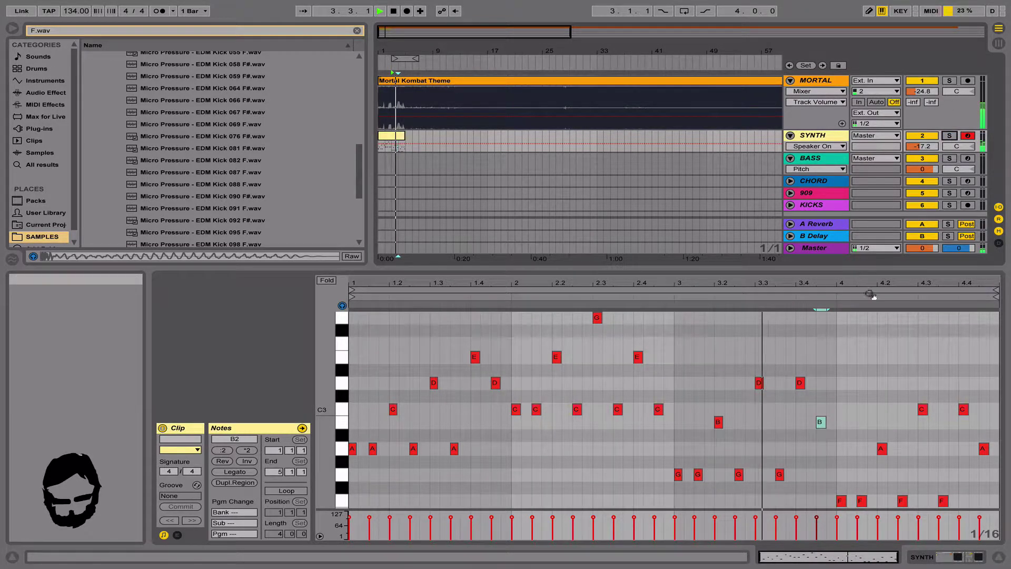
pyautogui.click(896, 365)
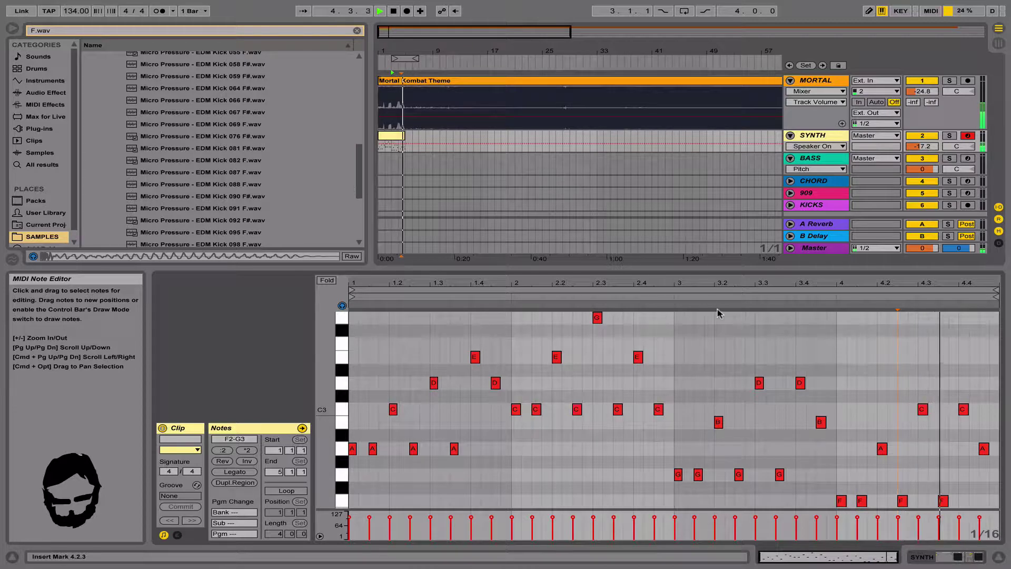
# Loop the arrangement over the four-bar SYNTH clip from 1.1.1 and play it together with the MORTAL track.
pyautogui.click(392, 136)
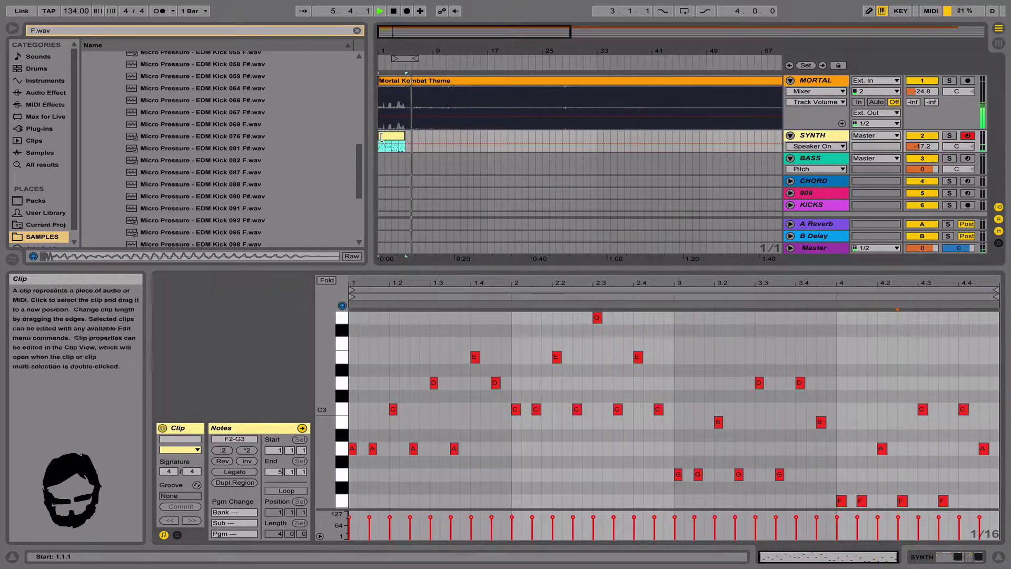
pyautogui.press('space')
pyautogui.press('space')
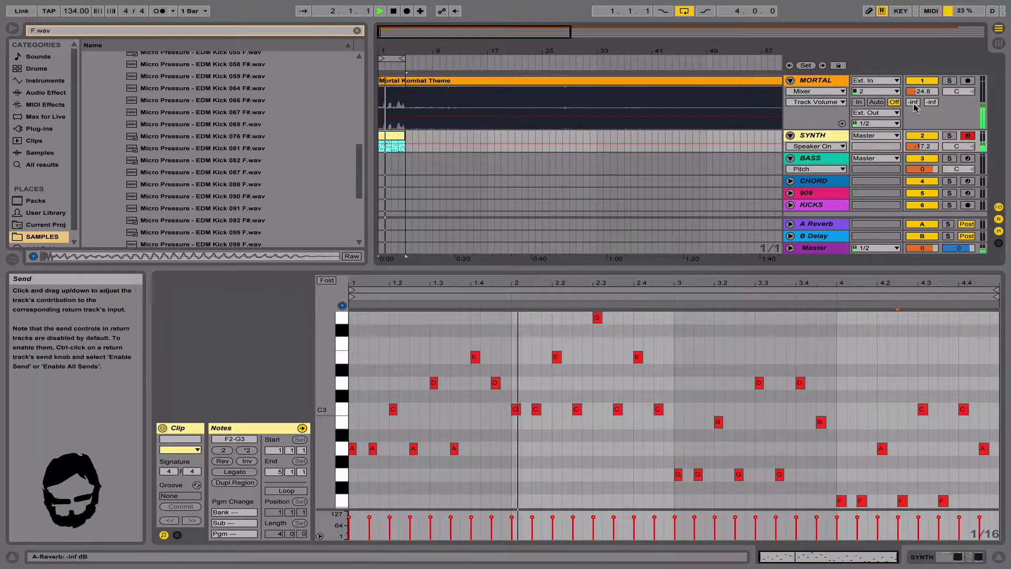
pyautogui.click(828, 81)
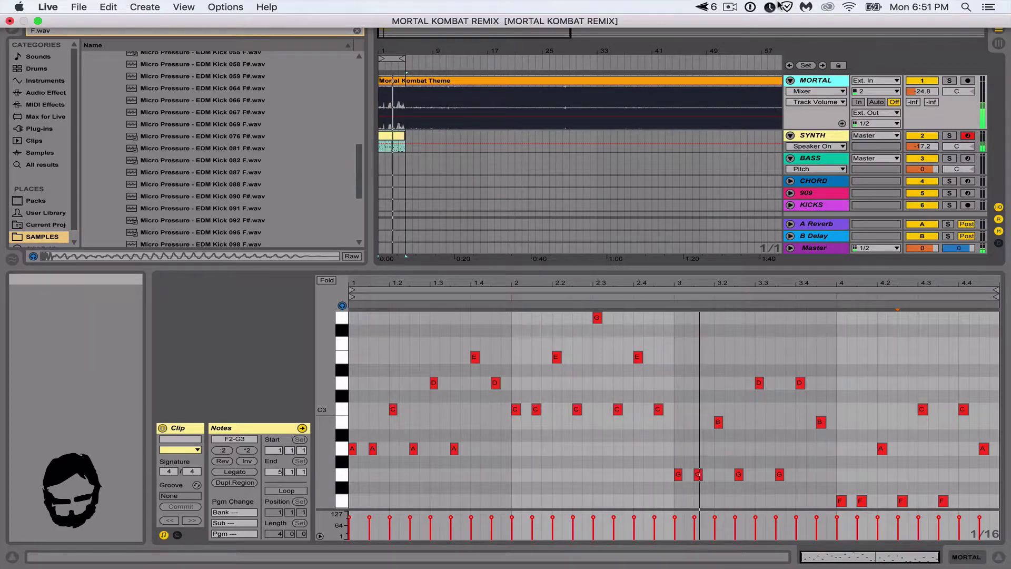
pyautogui.click(391, 136)
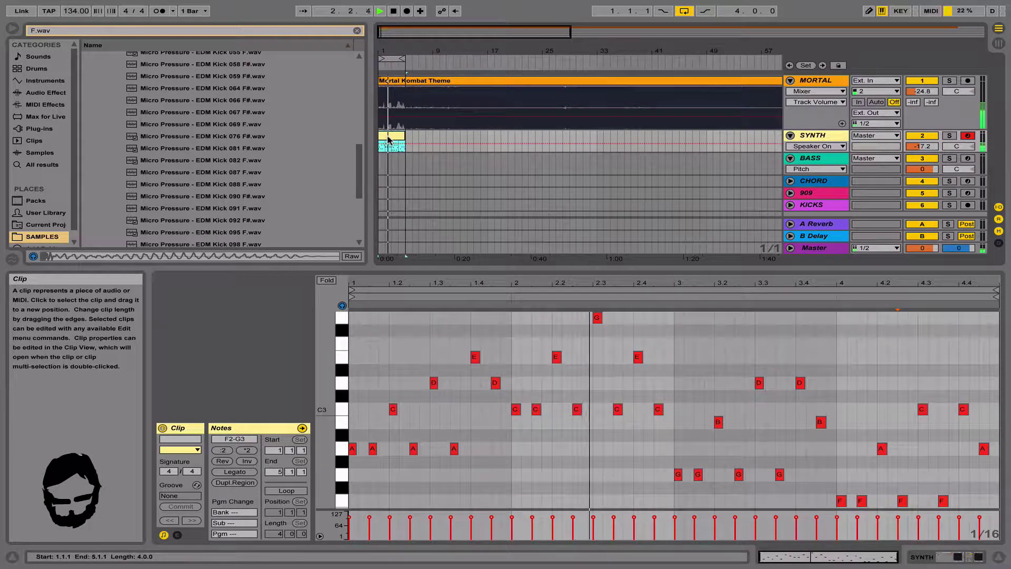
# Move the four-bar SYNTH clip into the SYNTH track's first Session View slot as LOOP, clearing it from the arrangement, and set the insert mark at 5.1.1.
pyautogui.press('Tab')
pyautogui.moveTo(452, 47); pyautogui.dragTo(470, 48)
pyautogui.press('Tab')
pyautogui.press('Tab')
pyautogui.moveTo(389, 136); pyautogui.dragTo(465, 48)
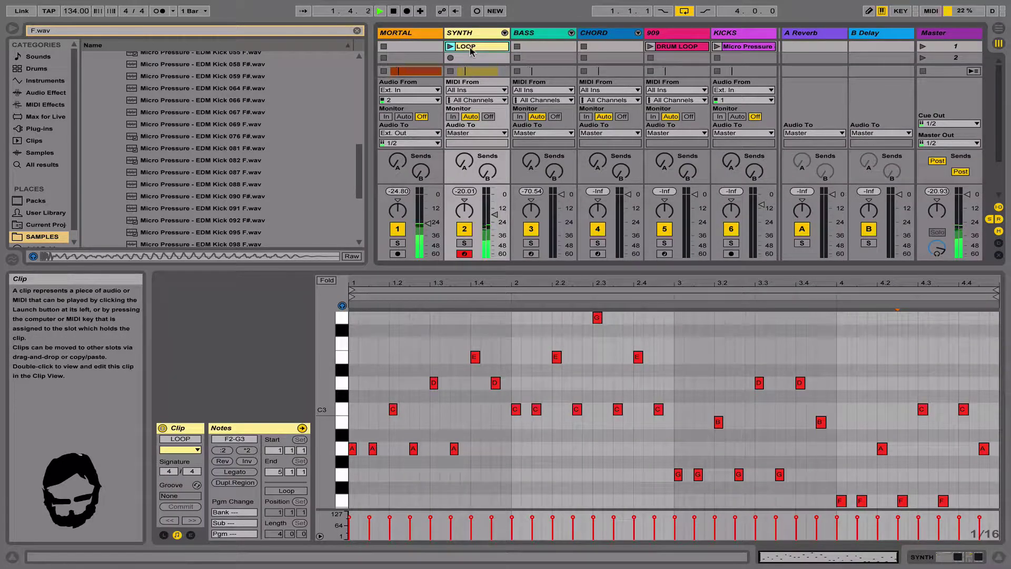
pyautogui.press('Tab')
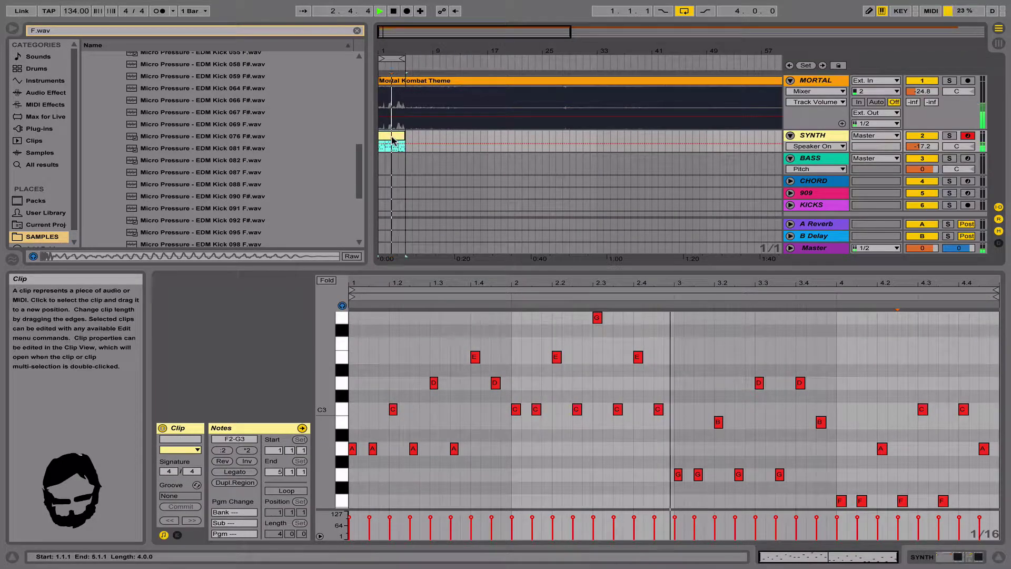
pyautogui.click(392, 140)
pyautogui.click(406, 139)
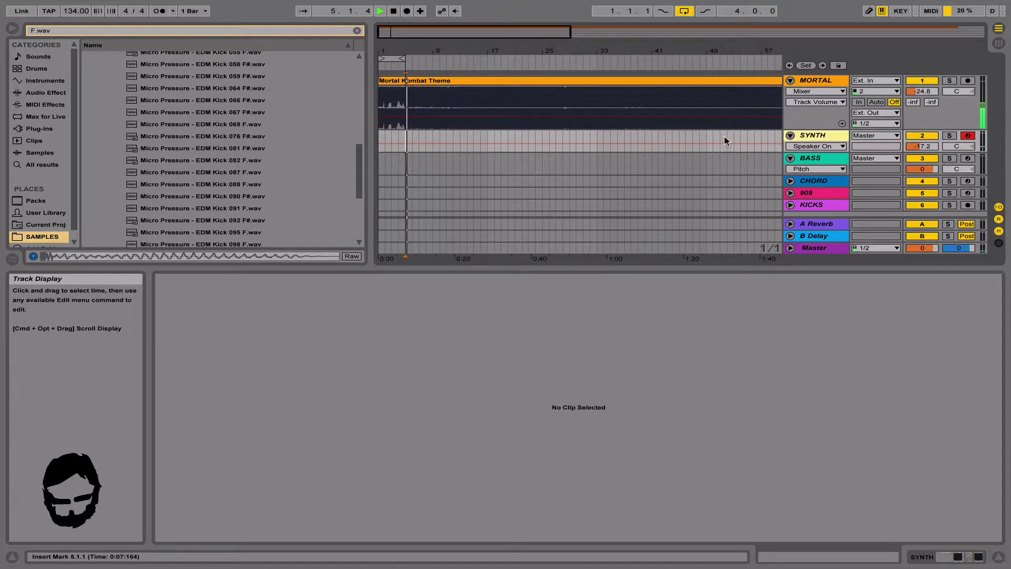
# Arm the BASS track, lower the computer keyboard octave to C2–D3, and set the BASS volume to -7.7 dB while playing along.
pyautogui.click(802, 159)
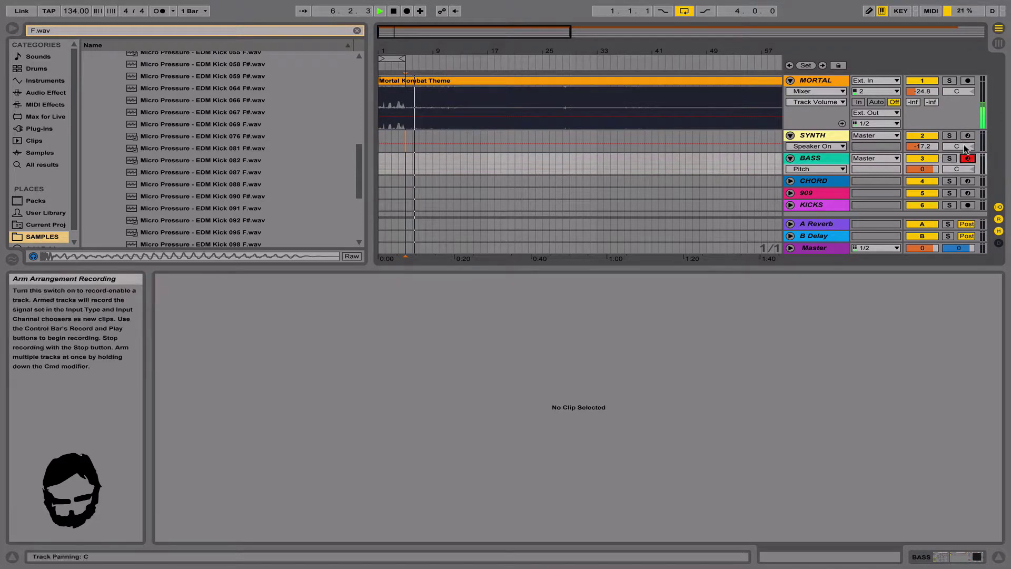
pyautogui.press('space')
pyautogui.press('z')
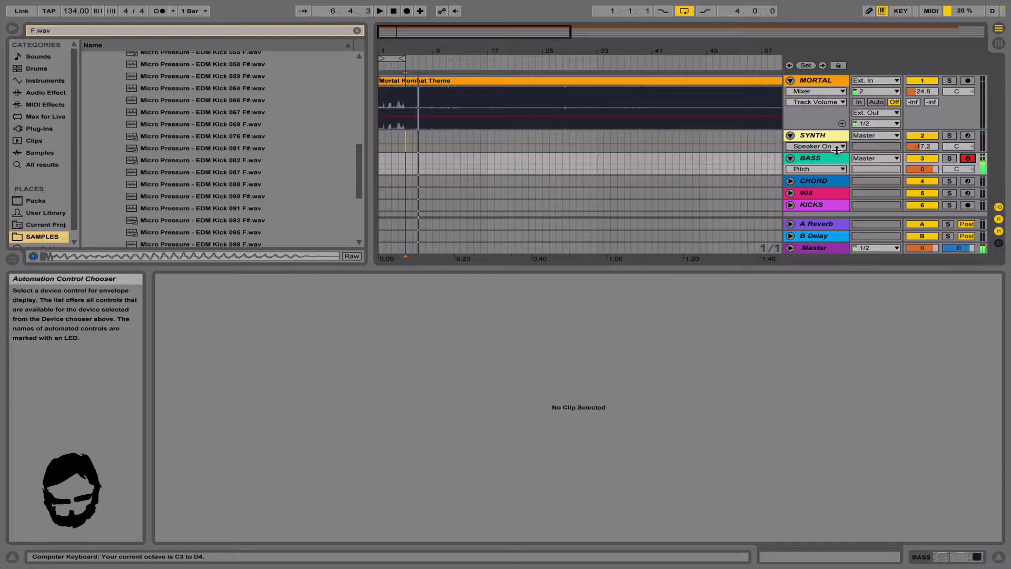
pyautogui.press('z')
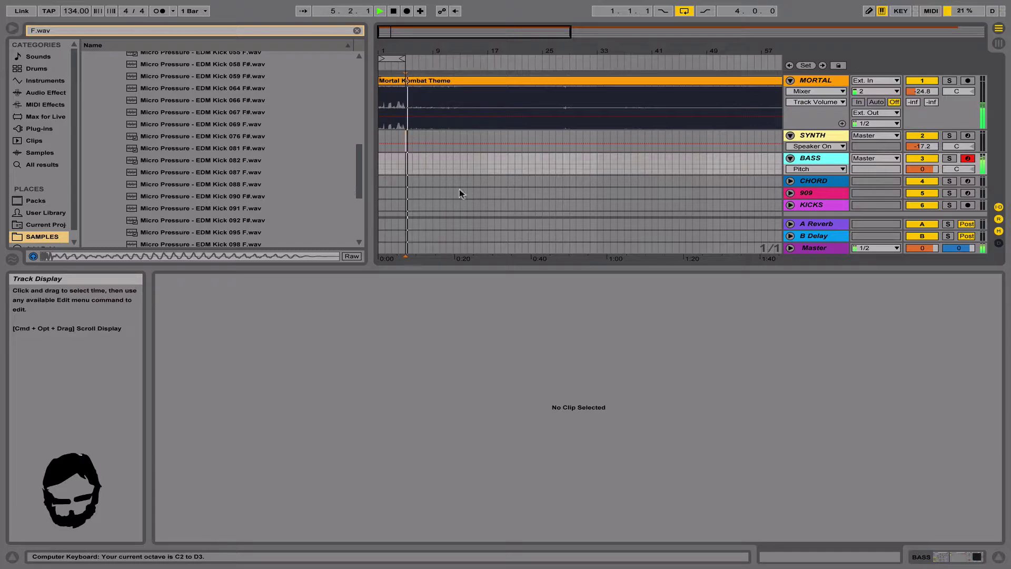
pyautogui.moveTo(922, 168); pyautogui.dragTo(909, 171)
pyautogui.press('space')
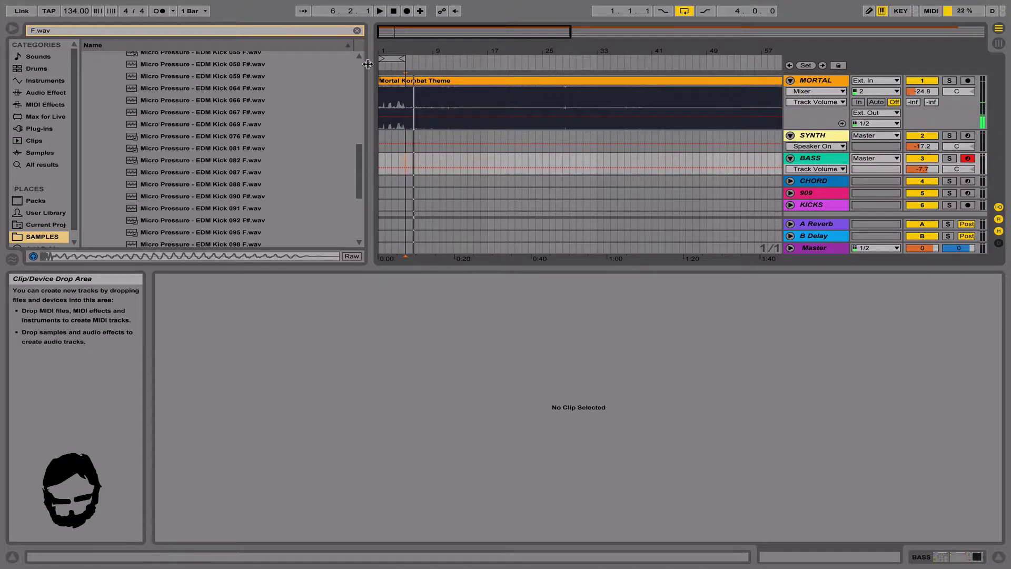
# Record the A2, G2, A2 bass notes onto the BASS track from 5.1.1 and open the recorded clip.
pyautogui.click(406, 11)
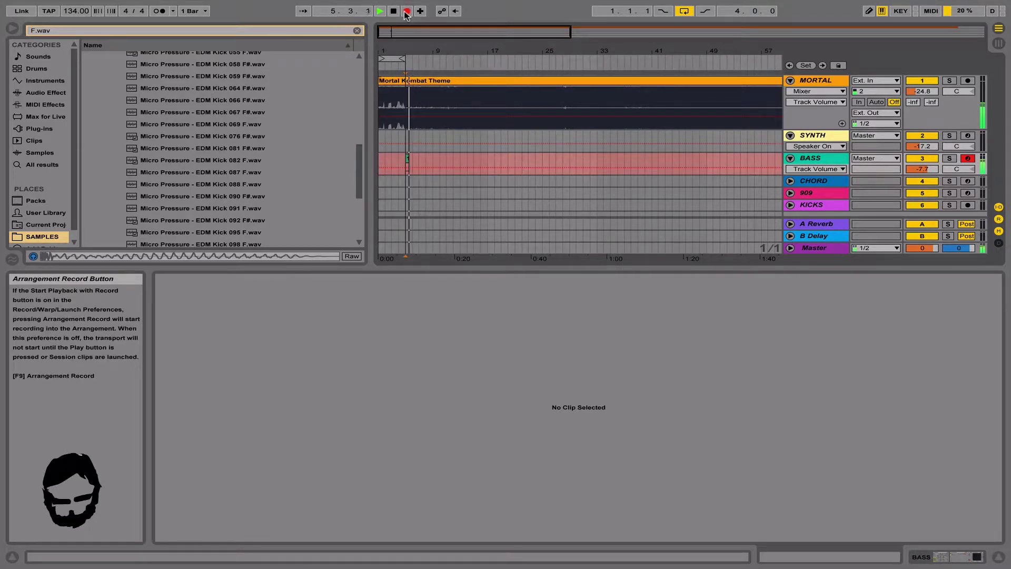
pyautogui.press('space')
pyautogui.click(409, 159)
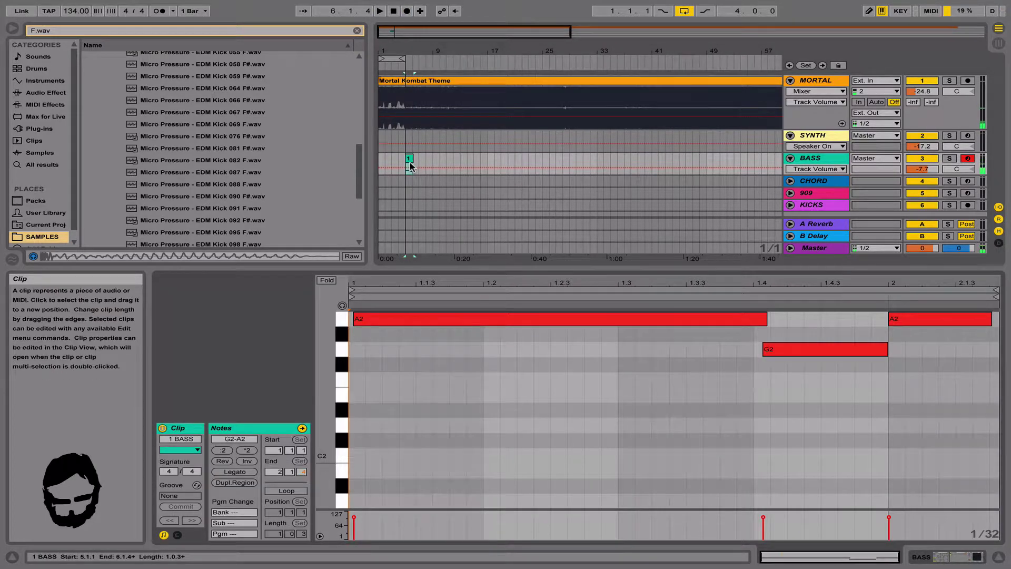
# Quantize all notes in the recorded BASS clip and play it against the original.
pyautogui.click(450, 338)
pyautogui.press('super+a')
pyautogui.press('space')
pyautogui.click(450, 338)
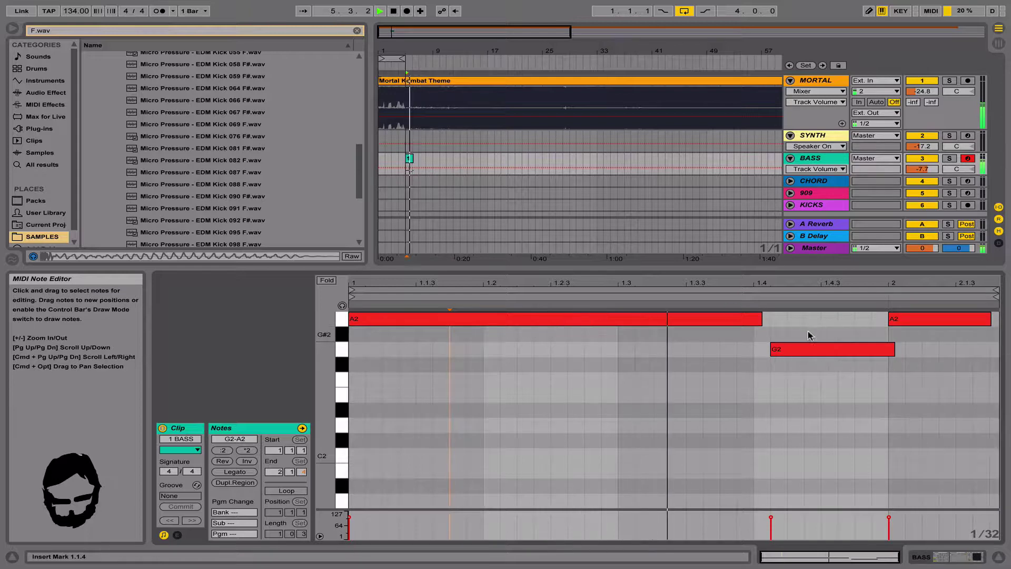
pyautogui.press('space')
# Shorten the first A2 note to end at 1.4.1 and set the BASS track volume to -22.6 dB.
pyautogui.moveTo(760, 319); pyautogui.dragTo(751, 322)
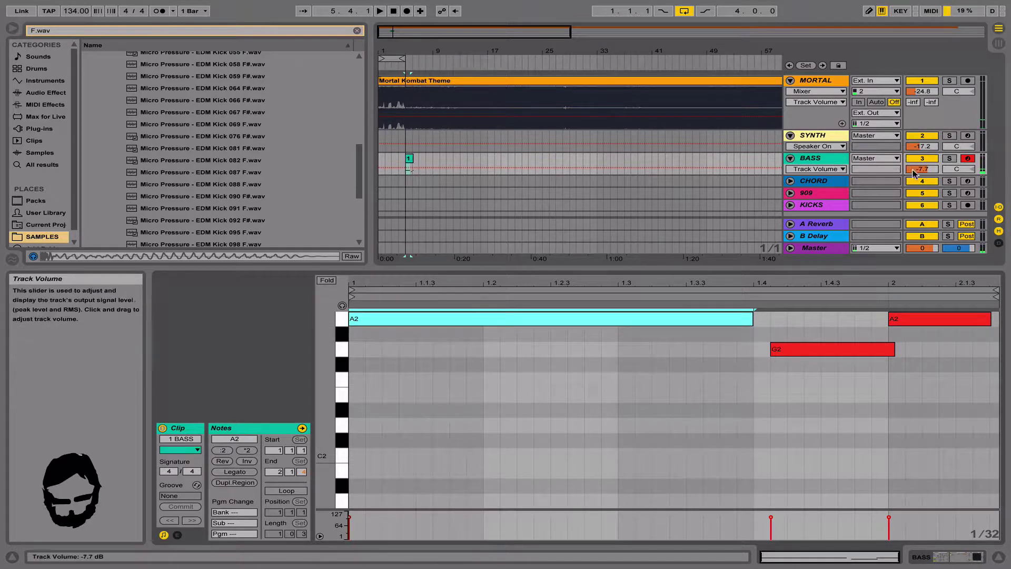
pyautogui.press('space')
pyautogui.moveTo(921, 169); pyautogui.dragTo(913, 173)
pyautogui.click(867, 395)
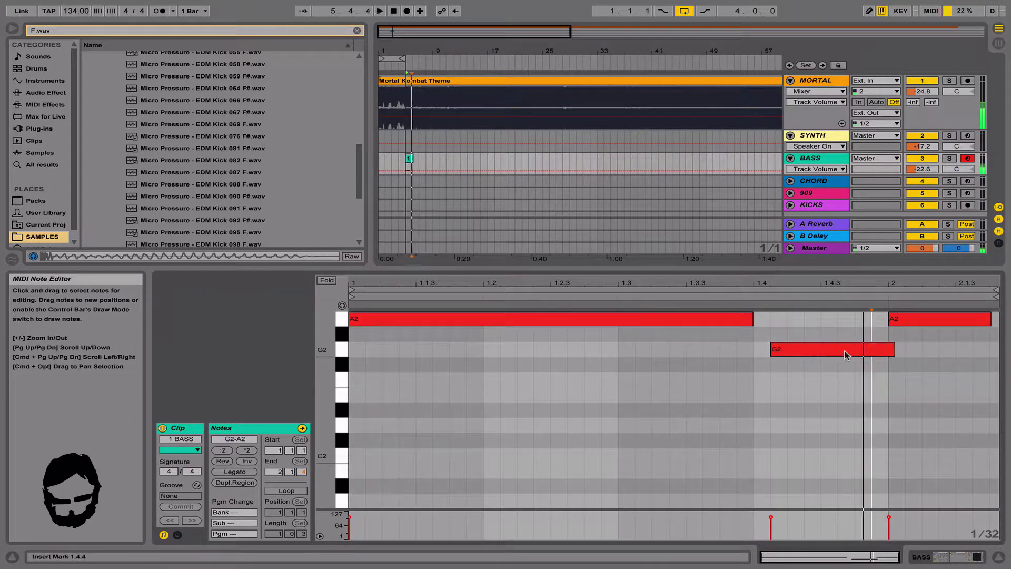
# Move the G2 note to 1.4.3 and trim its end to 2.1.1, extending the first A2 note to meet it.
pyautogui.moveTo(844, 354); pyautogui.dragTo(894, 352)
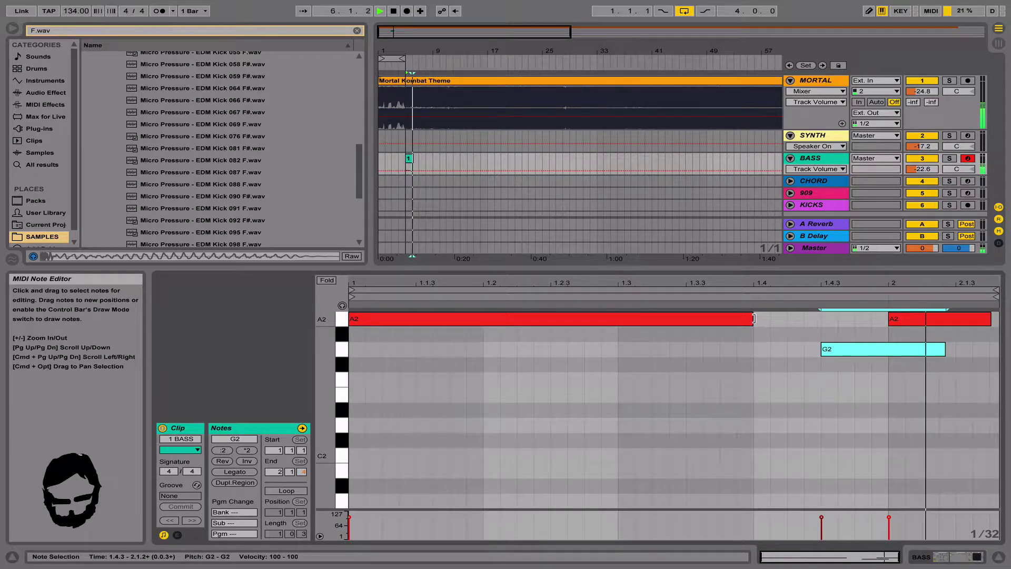
pyautogui.moveTo(752, 319); pyautogui.dragTo(821, 320)
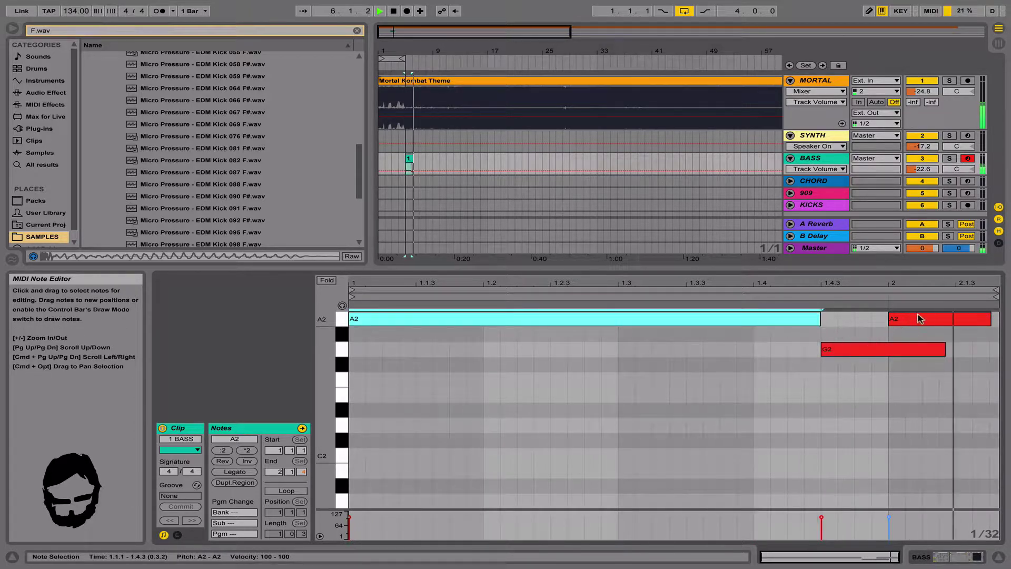
pyautogui.moveTo(944, 349); pyautogui.dragTo(887, 351)
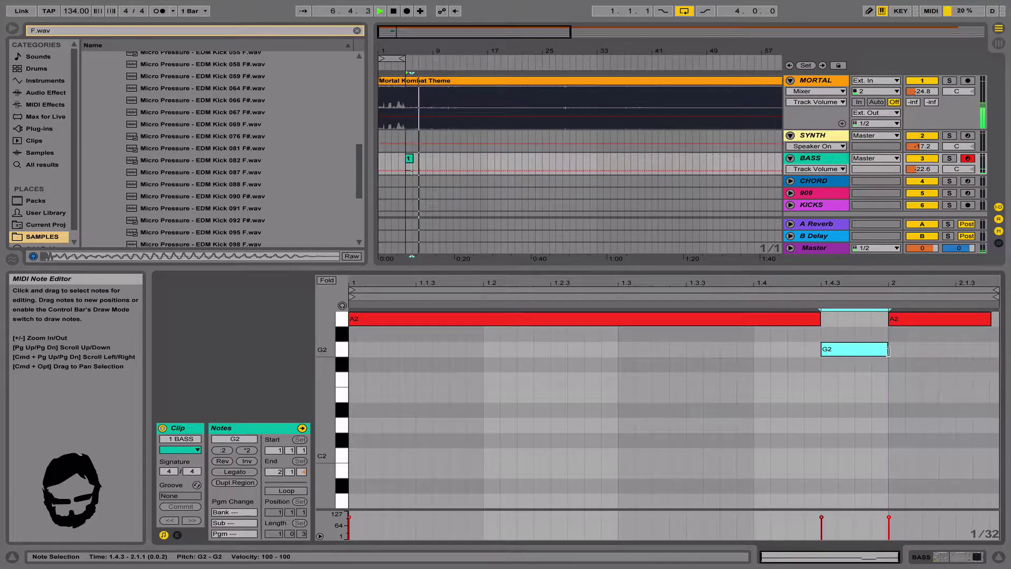
pyautogui.click(891, 319)
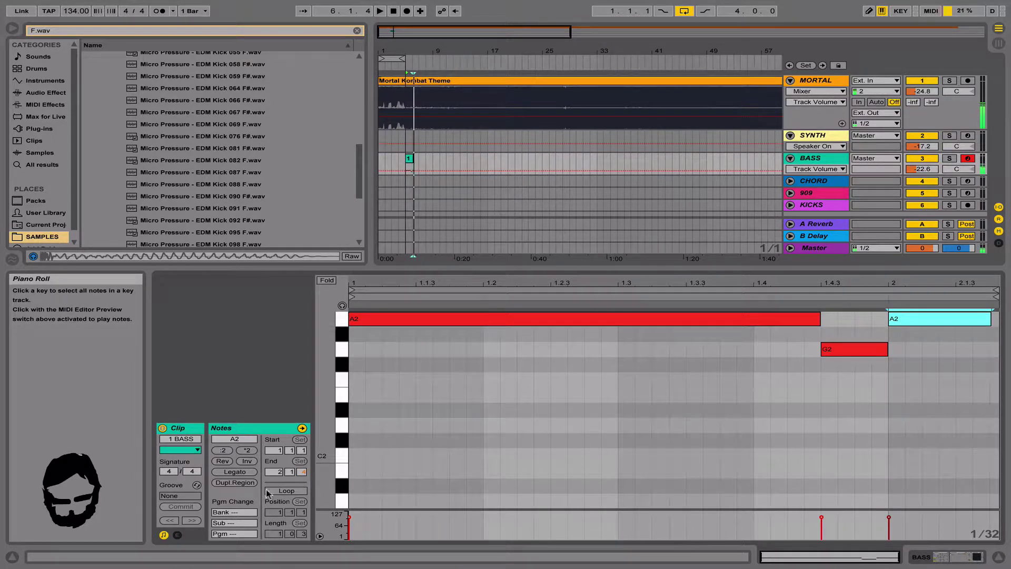
# Repeat the bar 1 A2 and G2 notes in bar 2 of the BASS clip, deleting the misaligned duplicates first.
pyautogui.click(234, 482)
pyautogui.click(657, 321)
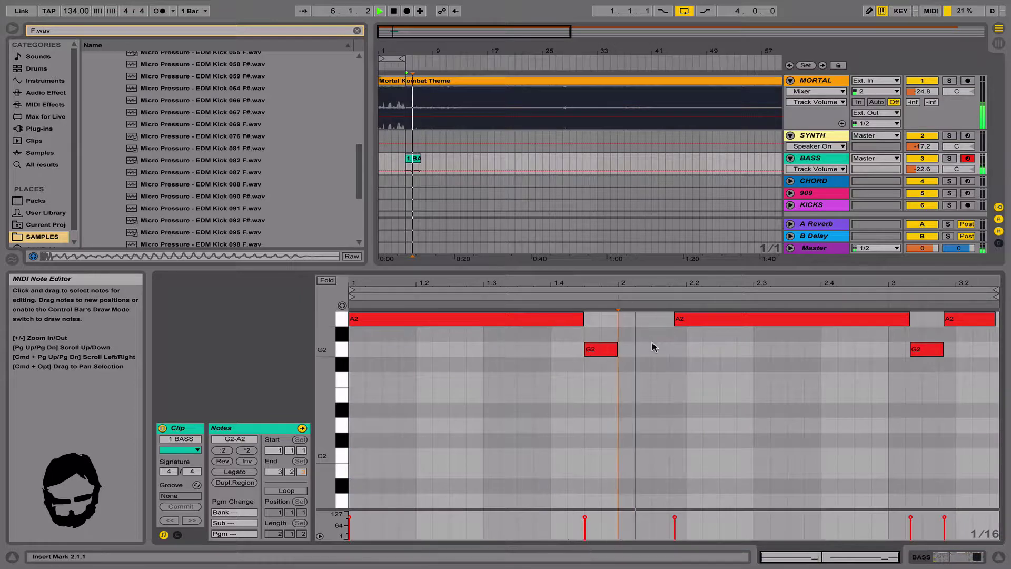
pyautogui.moveTo(652, 352); pyautogui.dragTo(978, 316)
pyautogui.press('Delete')
pyautogui.press('super+a')
pyautogui.press('super+d')
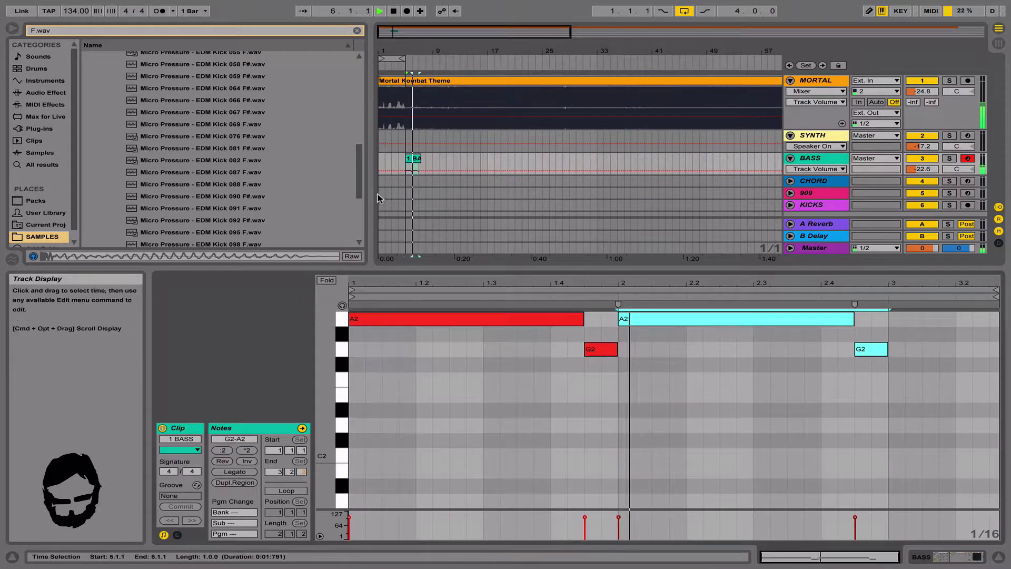
# Shorten bar 2's A2 to end at 2.2.3, place G2 directly after it, and duplicate the pair once to fill bar 2.
pyautogui.click(802, 347)
pyautogui.moveTo(850, 320); pyautogui.dragTo(719, 320)
pyautogui.moveTo(871, 349); pyautogui.dragTo(658, 315)
pyautogui.press('super+d')
pyautogui.press('super+d')
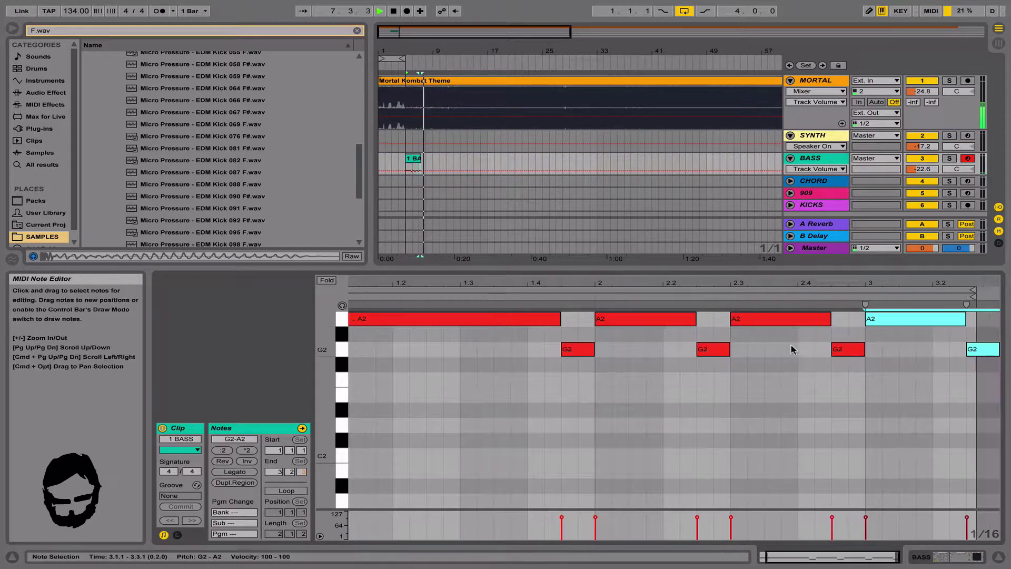
pyautogui.press('super+z')
# Duplicate the BASS section from 5.1.1 to 7.1.1 and consolidate both copies into one four-bar clip.
pyautogui.press('space')
pyautogui.press('space')
pyautogui.click(419, 174)
pyautogui.moveTo(420, 173); pyautogui.dragTo(405, 171)
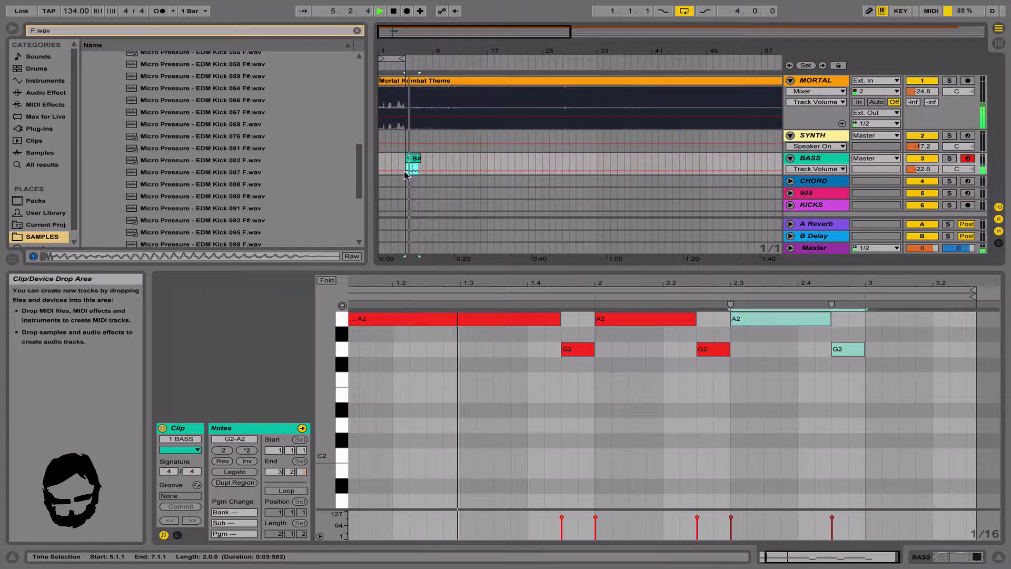
pyautogui.press('super+d')
pyautogui.keyDown('shift'); pyautogui.click(413, 168); pyautogui.keyUp('shift')
pyautogui.press('super+j')
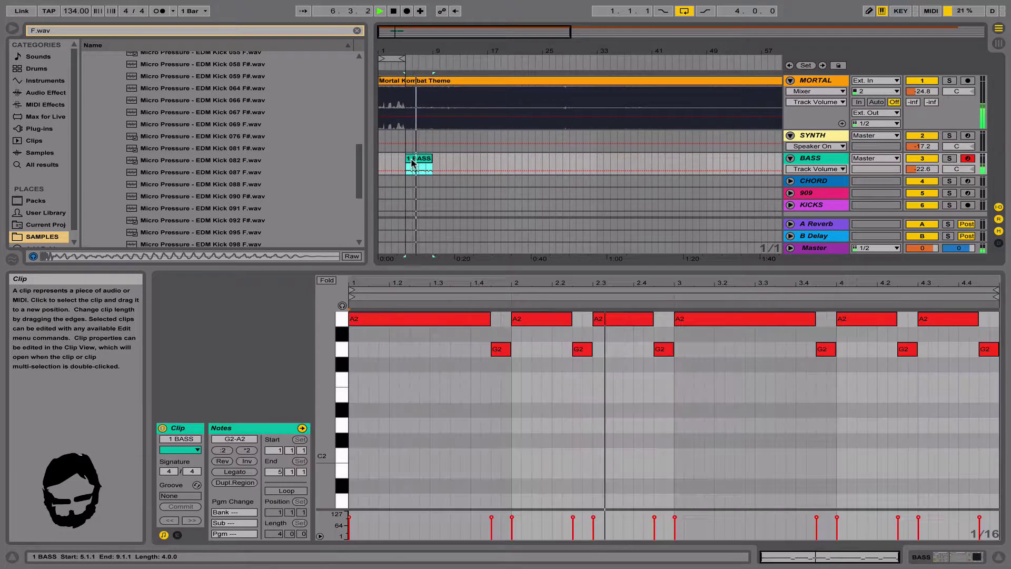
# Copy the four-bar bass clip into the first BASS slot in Session View and rename it BASS LOOP.
pyautogui.moveTo(434, 84); pyautogui.dragTo(435, 70)
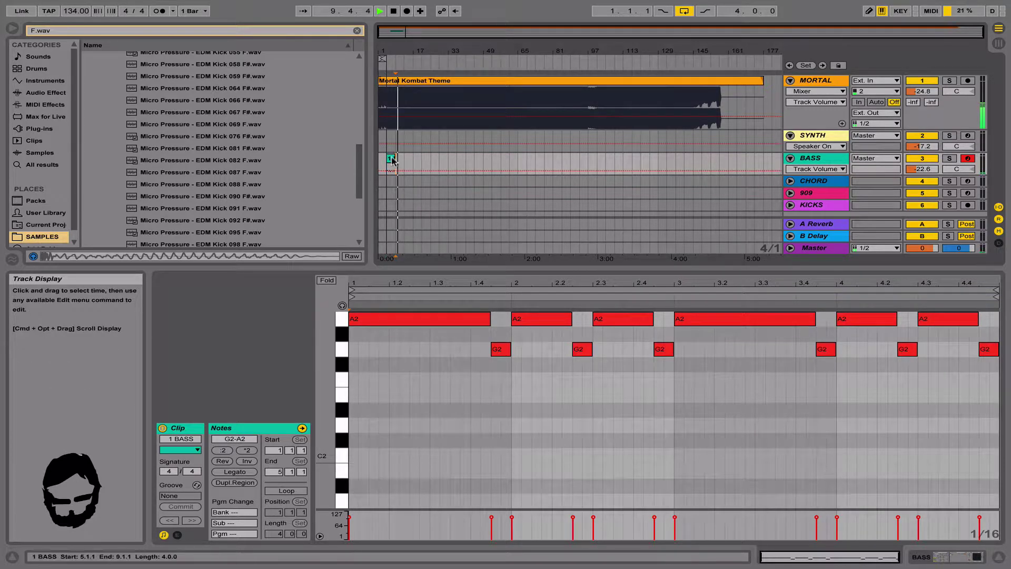
pyautogui.press('space')
pyautogui.press('Tab')
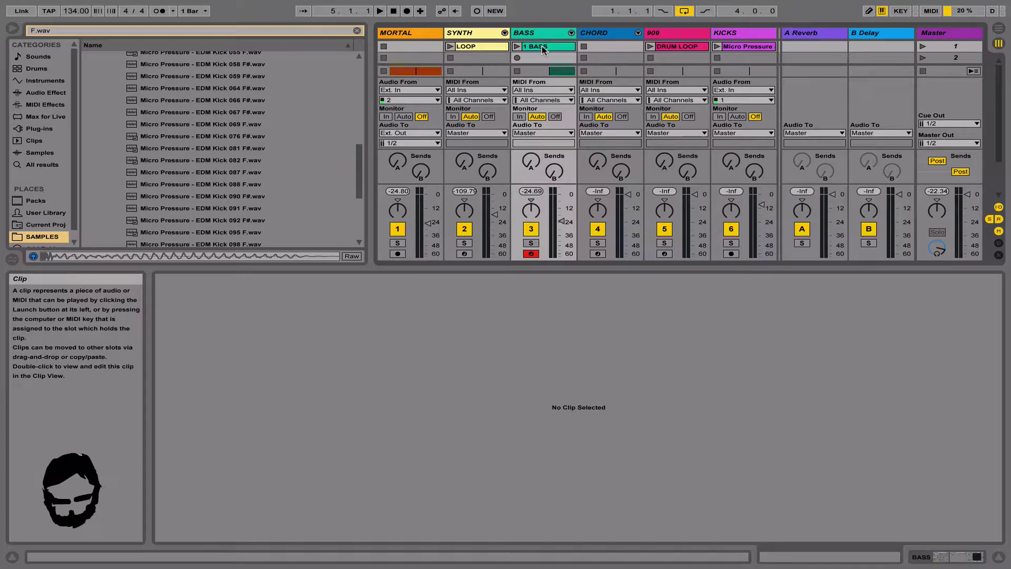
pyautogui.click(543, 49)
pyautogui.hotkey('ctrl', 'r')
pyautogui.write('B')
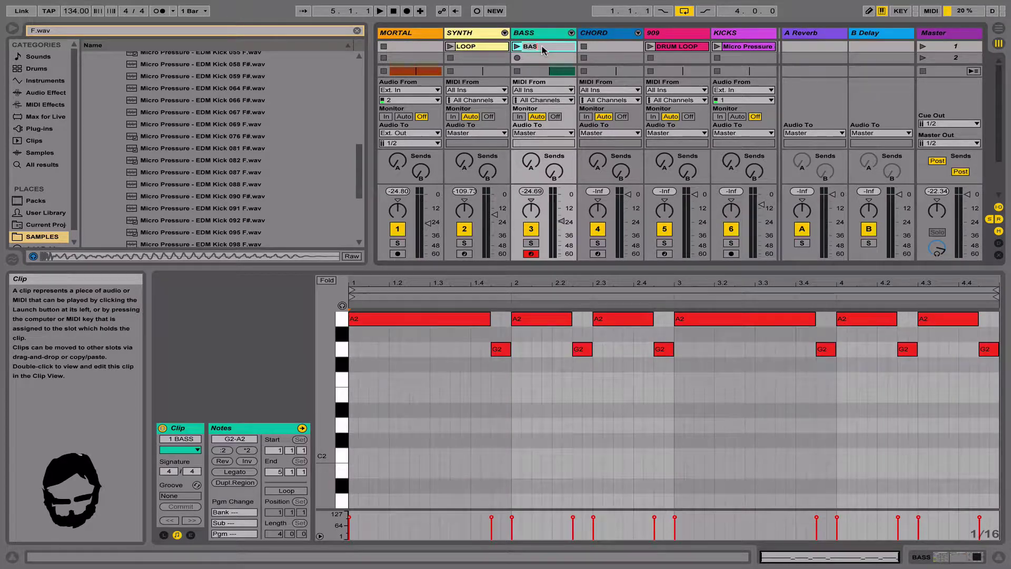
# Rename the SYNTH track's Session View clip to match the naming of the bass clip.
pyautogui.click(488, 49)
pyautogui.hotkey('ctrl', 'r')
pyautogui.write('SY')
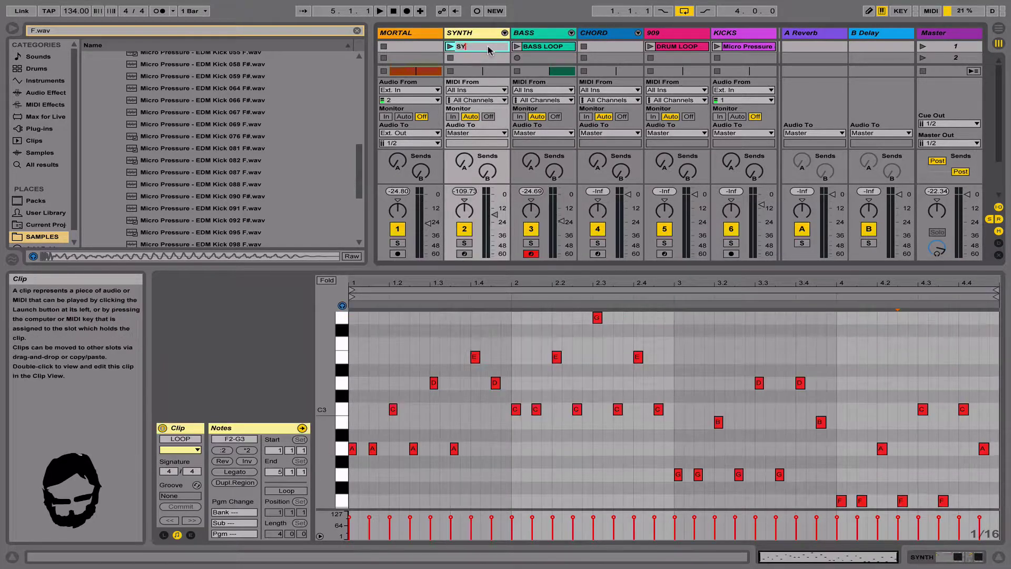
# Return to Arrangement View and delete the bass clip from the BASS track's timeline.
pyautogui.press('Tab')
pyautogui.moveTo(421, 162); pyautogui.dragTo(376, 160)
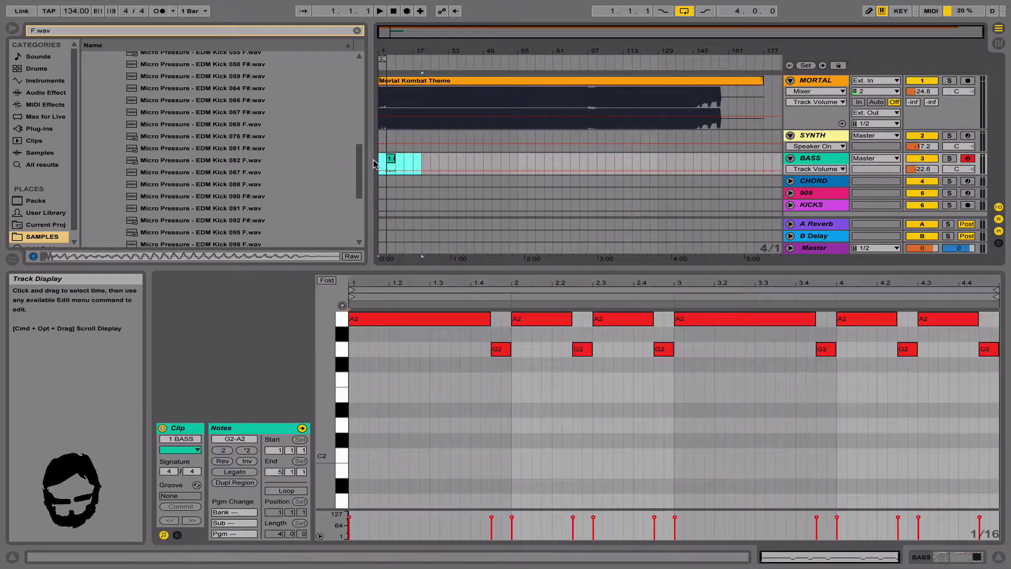
pyautogui.press('Delete')
# Arm the CHORD track, unfold it, set its volume to -18.4 dB, and play the original from 9.1.1.
pyautogui.click(732, 182)
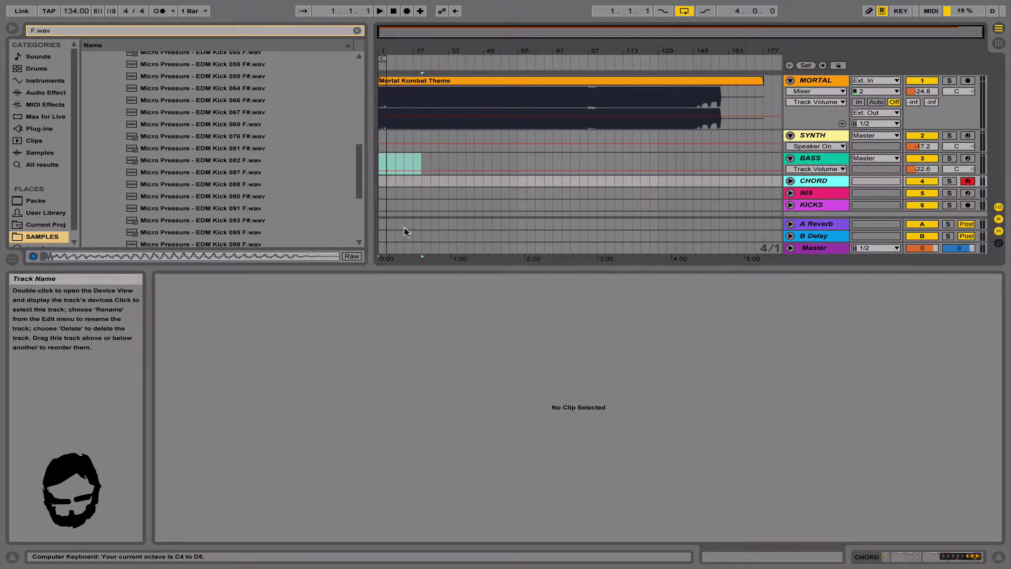
pyautogui.press('space')
pyautogui.click(386, 190)
pyautogui.click(396, 183)
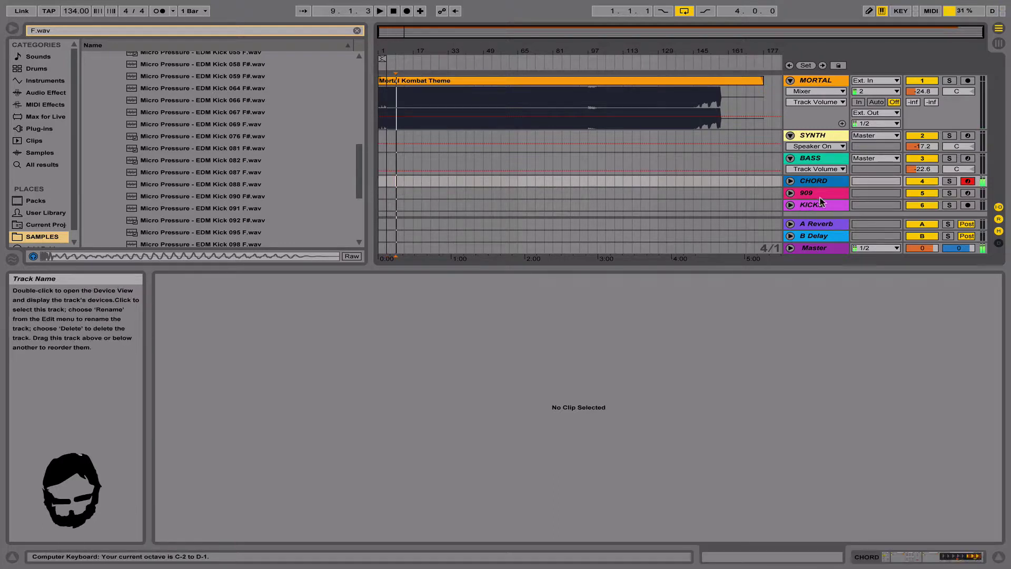
pyautogui.click(790, 181)
pyautogui.moveTo(925, 179); pyautogui.dragTo(924, 173)
pyautogui.press('space')
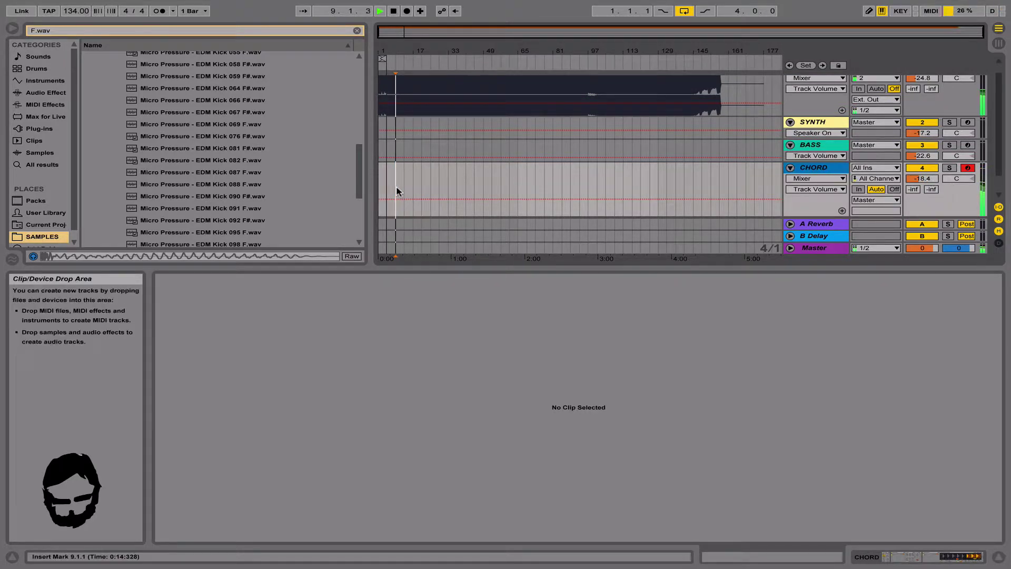
# Record a four-bar chord part onto the CHORD track from 9.1.1 and open the recorded clip.
pyautogui.click(408, 12)
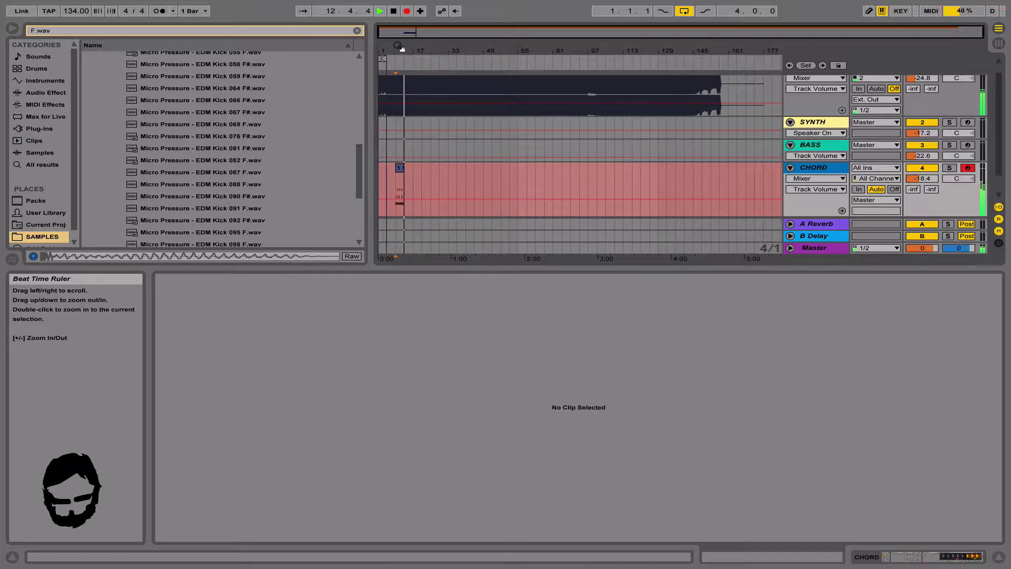
pyautogui.press('space')
pyautogui.moveTo(401, 48); pyautogui.dragTo(401, 153)
pyautogui.click(403, 169)
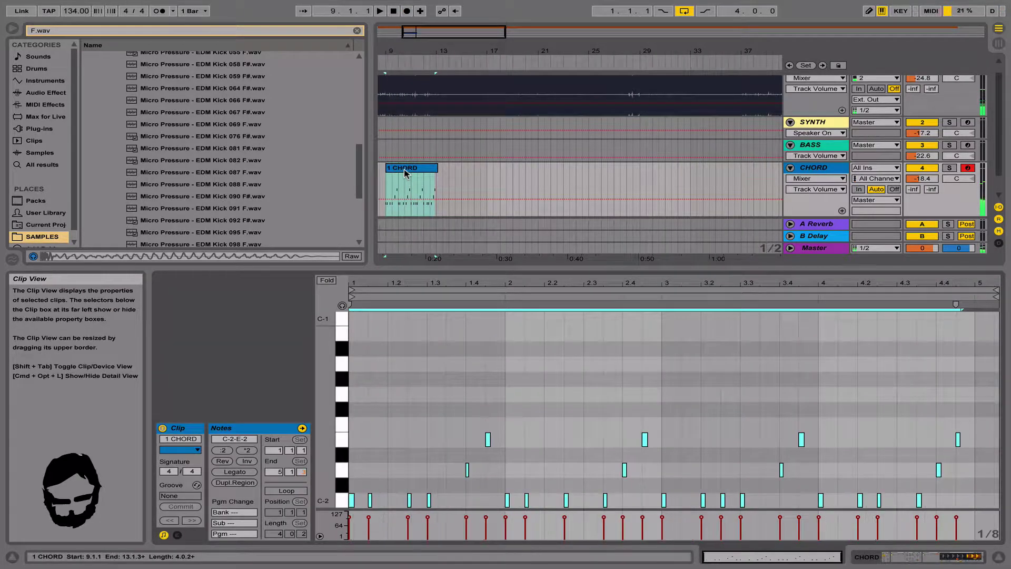
# Play the start of the recorded CHORD clip repeatedly to check its timing against the original.
pyautogui.press('space')
pyautogui.click(476, 339)
pyautogui.press('space')
pyautogui.press('space')
pyautogui.press('space')
pyautogui.press('space')
pyautogui.press('space')
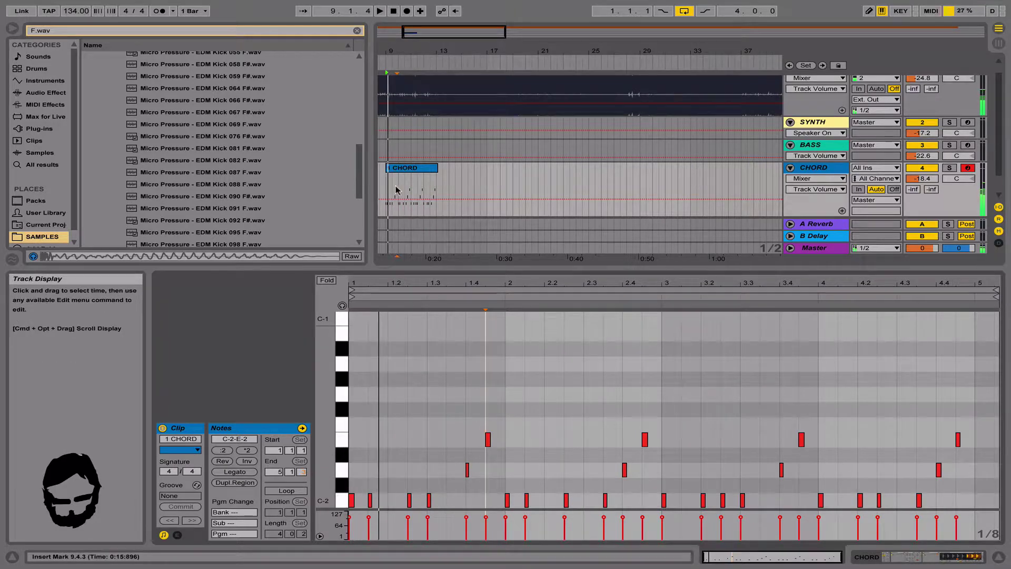
# Consolidate the CHORD track from 9.1.1 to 16.1.1 into one seven-bar clip and replay its start.
pyautogui.moveTo(386, 185); pyautogui.dragTo(473, 193)
pyautogui.press('super+j')
pyautogui.press('space')
pyautogui.press('space')
pyautogui.click(359, 418)
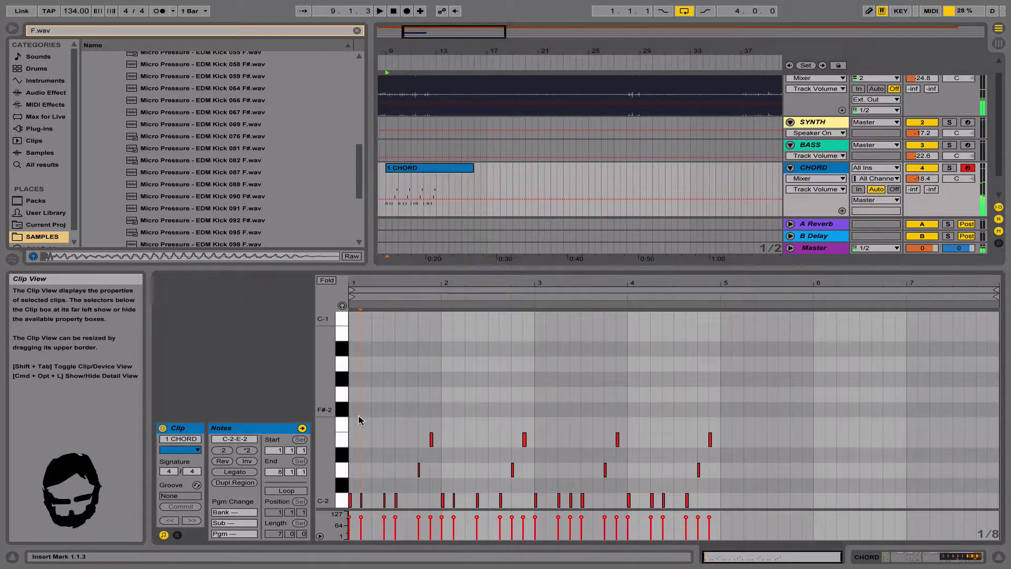
# Examine the start position of the first C-2 note in the CHORD clip at close range while playing it.
pyautogui.moveTo(352, 285); pyautogui.dragTo(352, 421)
pyautogui.press('super+a')
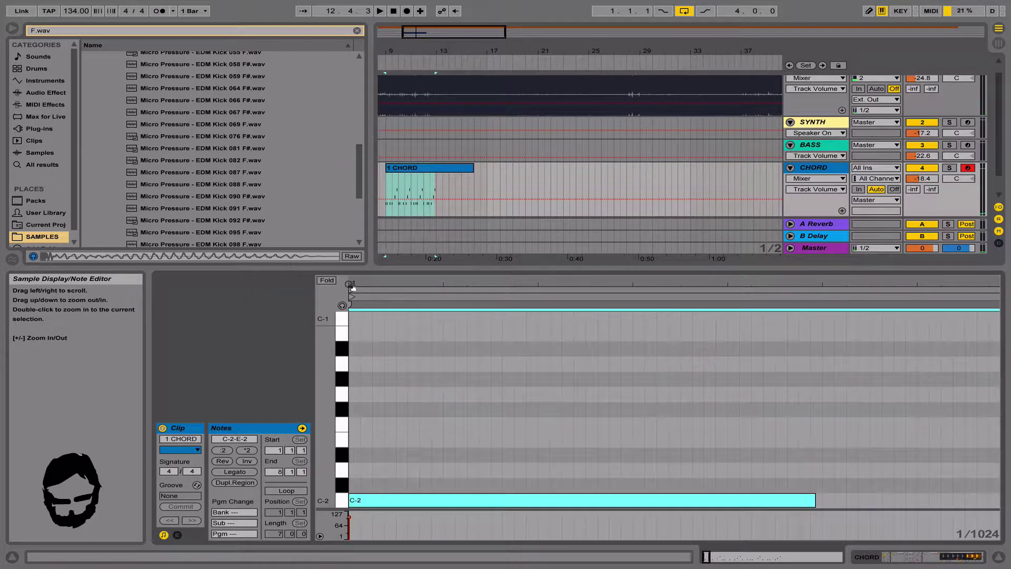
pyautogui.press('space')
pyautogui.click(462, 422)
pyautogui.press('space')
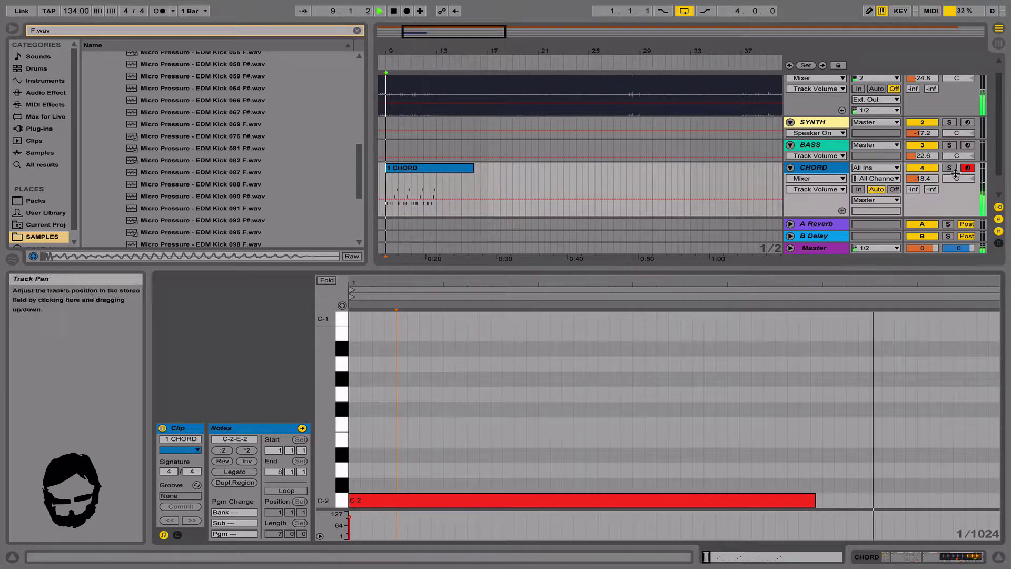
# Show the track delay controls, set the CHORD track's delay to -239 ms, and play it with the original.
pyautogui.click(922, 559)
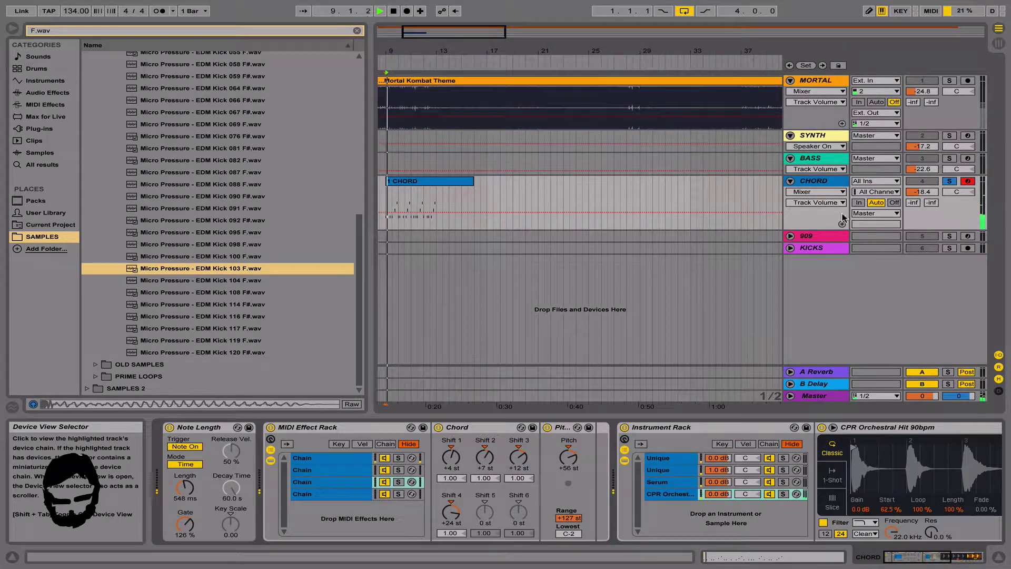
pyautogui.click(998, 391)
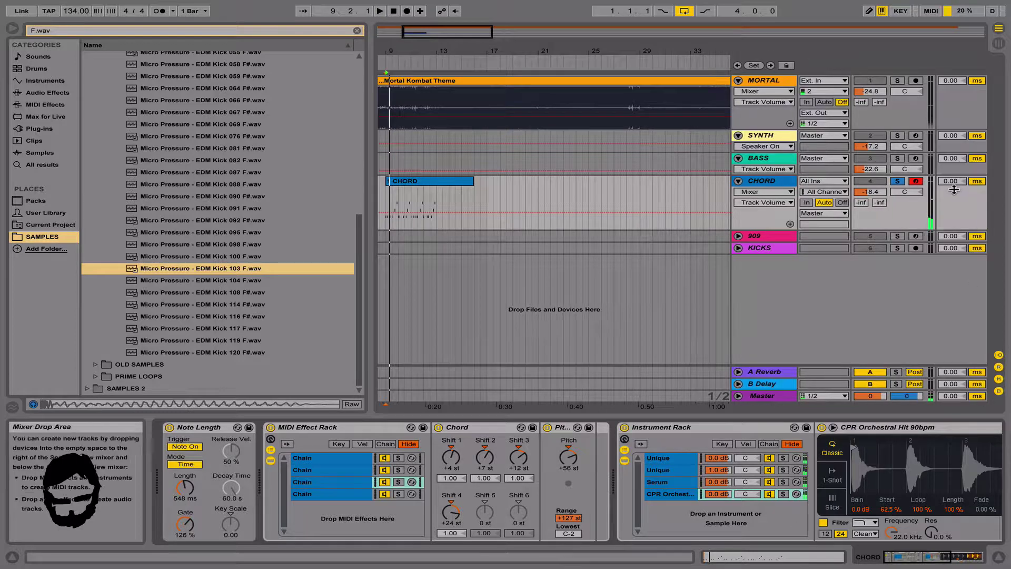
pyautogui.moveTo(951, 181); pyautogui.dragTo(950, 187)
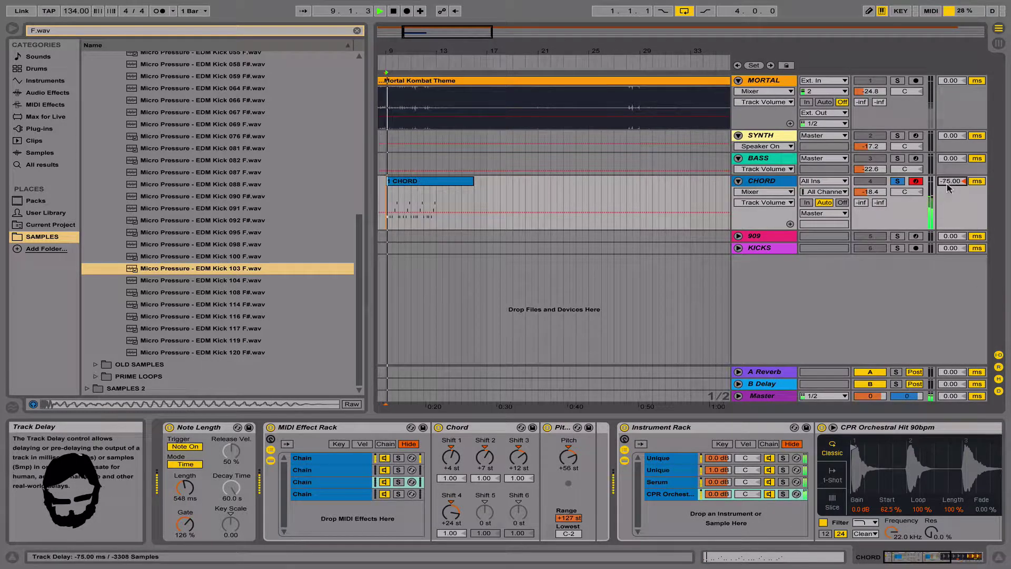
pyautogui.click(898, 182)
pyautogui.press('space')
pyautogui.press('space')
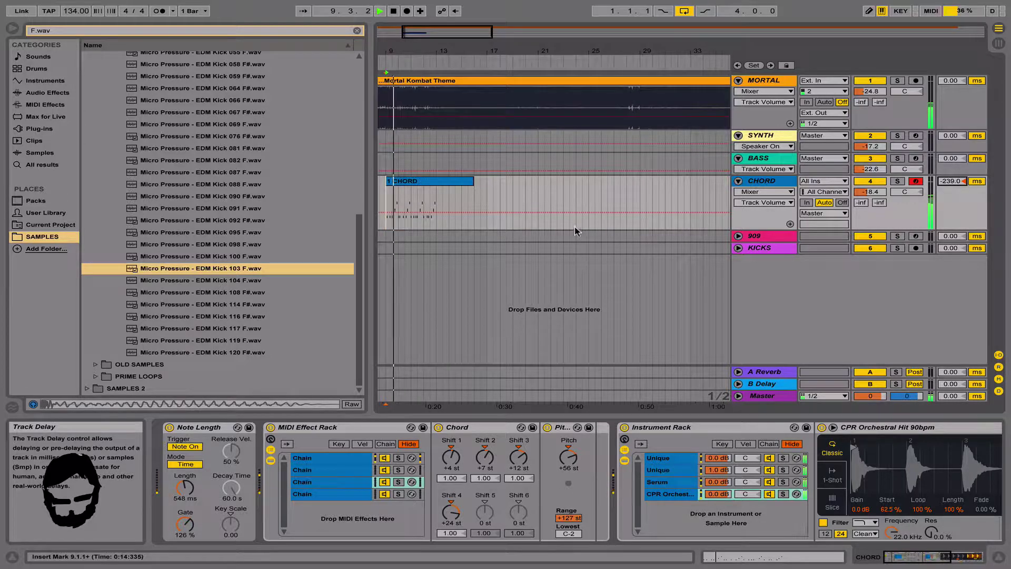
# Review the recorded CHORD clip in playback, delete all its notes, and remove the clip from the timeline.
pyautogui.doubleClick(442, 192)
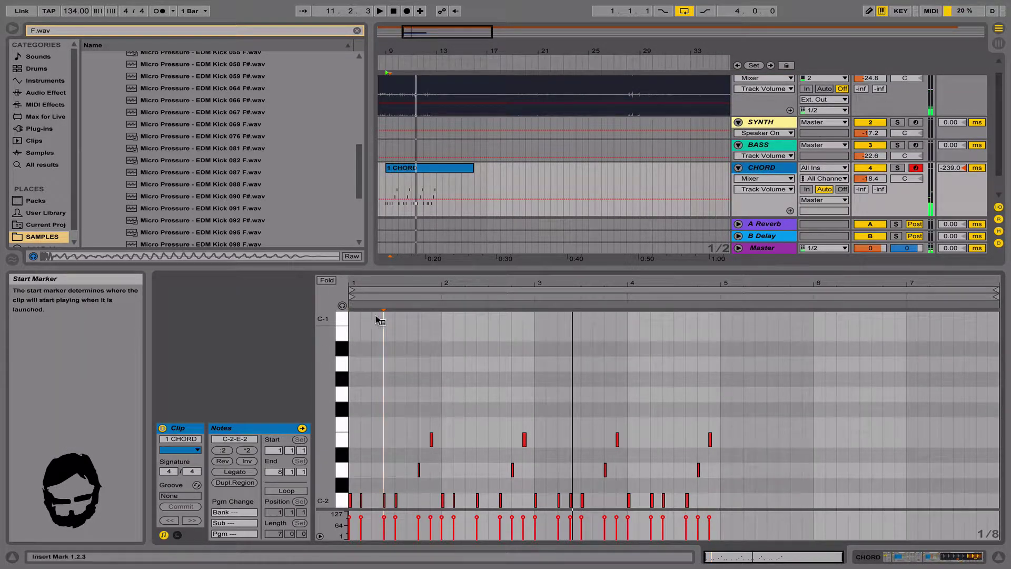
pyautogui.click(418, 391)
pyautogui.press('space')
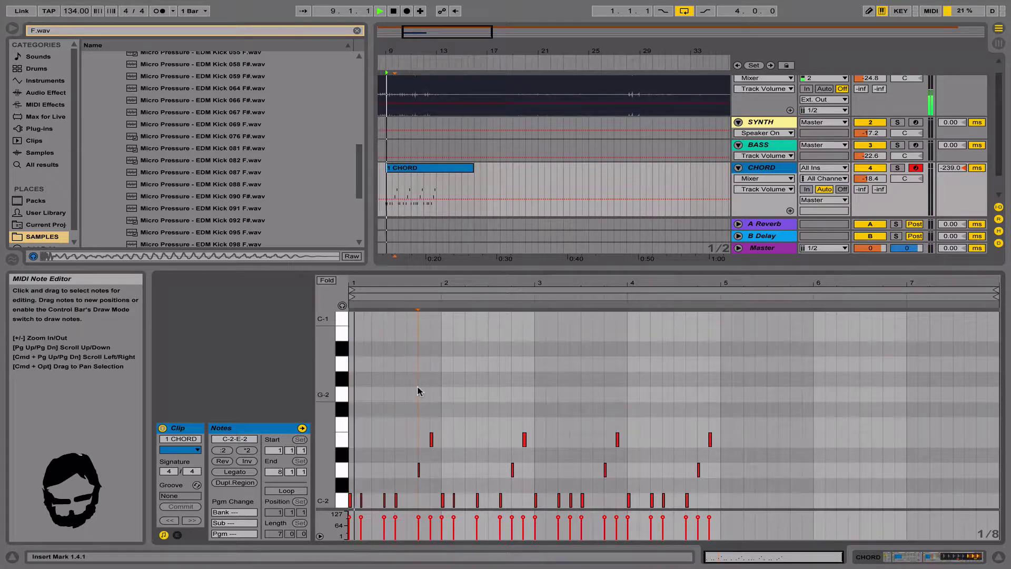
pyautogui.click(685, 346)
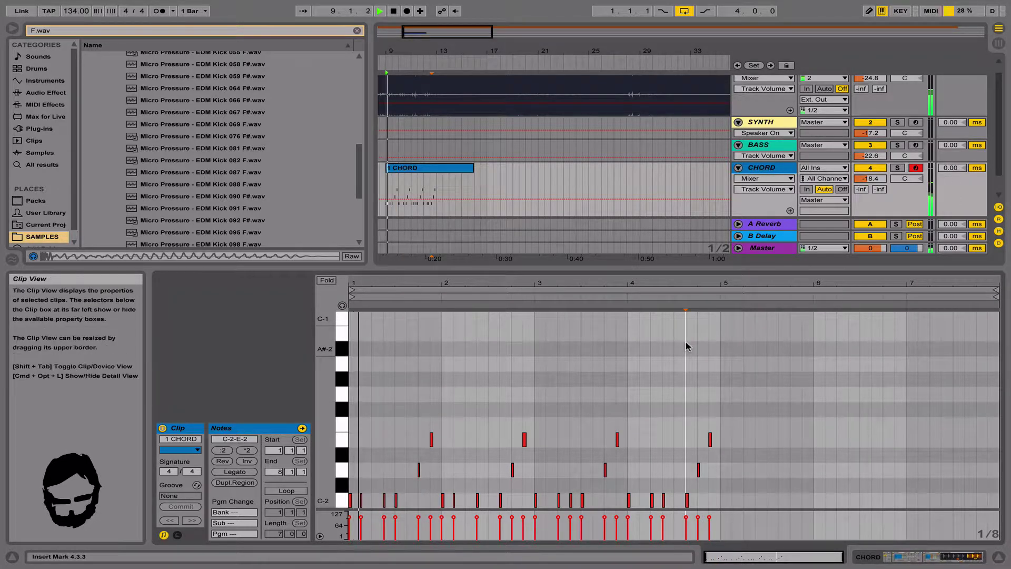
pyautogui.press('space')
pyautogui.press('super+a')
pyautogui.press('Delete')
pyautogui.click(420, 169)
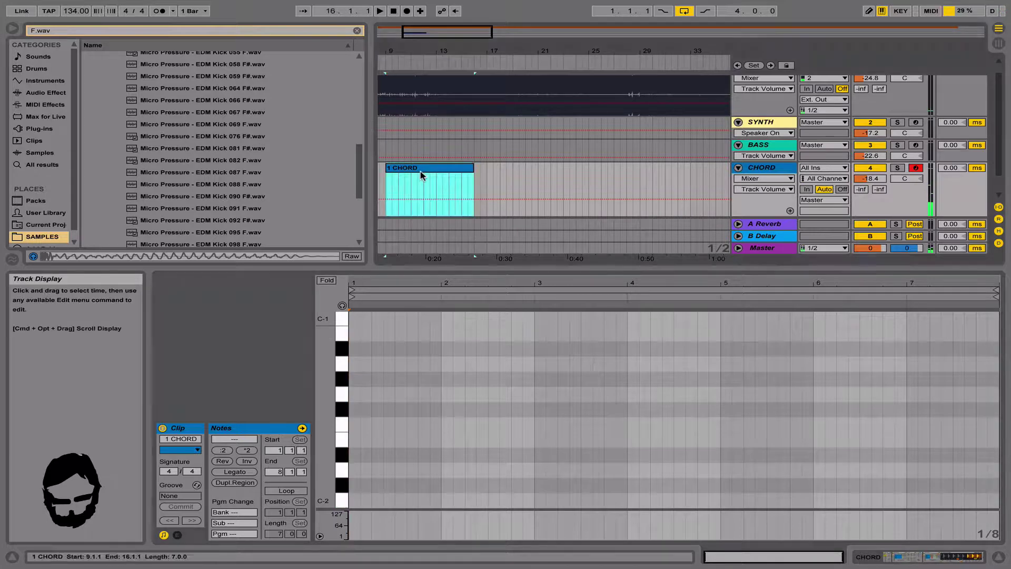
pyautogui.press('Delete')
# Record a new one-bar chord part of C-2, E-2 and D-2 notes onto CHORD from 9.1.1 and open the clip.
pyautogui.hscroll(-3, 421, 171)
pyautogui.scroll(-1, 421, 171)
pyautogui.press('space')
pyautogui.click(478, 169)
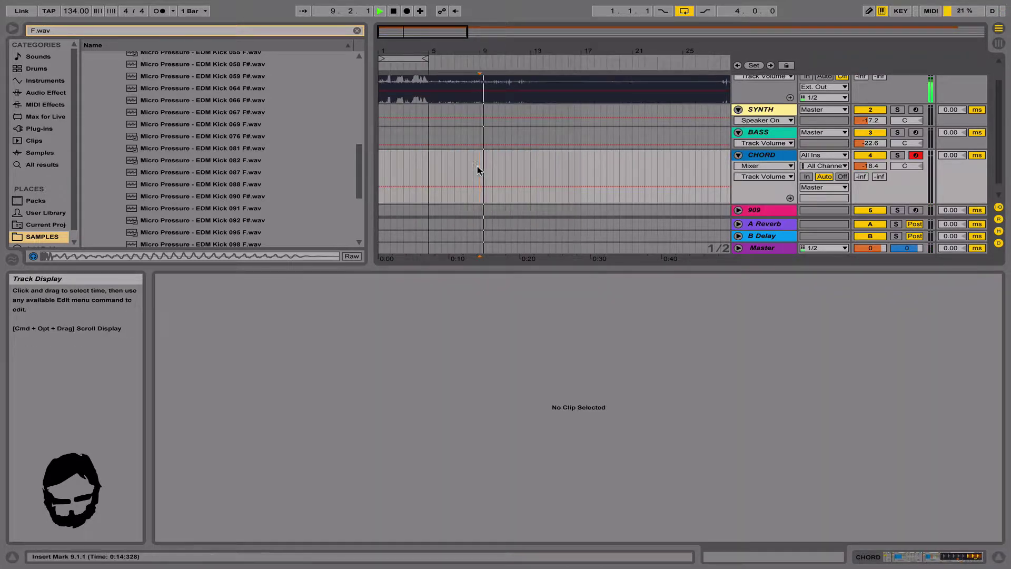
pyautogui.click(404, 14)
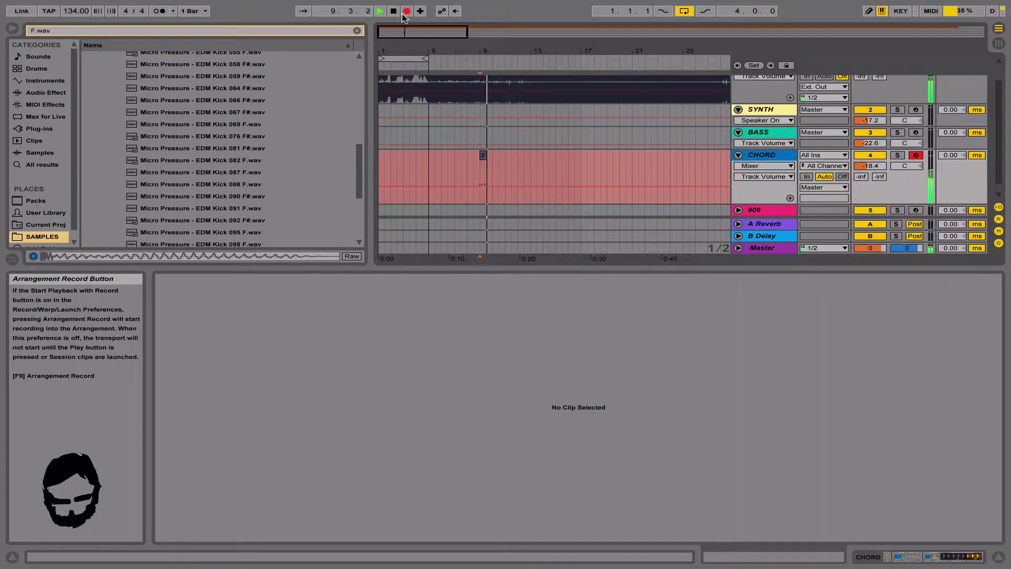
pyautogui.click(403, 13)
pyautogui.doubleClick(486, 156)
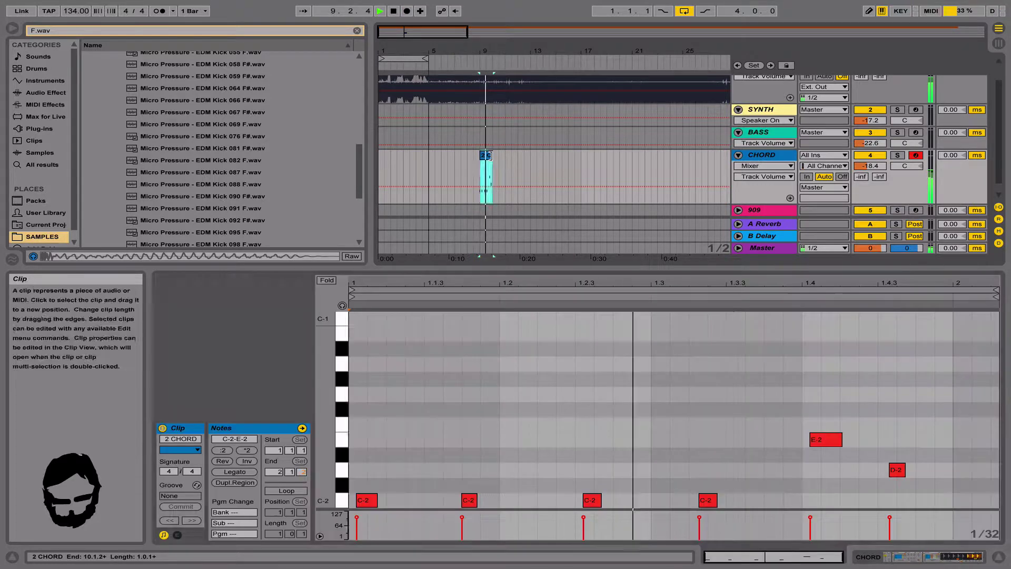
# Quantize all notes in the new CHORD clip, nudge the first C-2 note slightly, and quantize it again.
pyautogui.click(480, 377)
pyautogui.press('super+a')
pyautogui.press('super+u')
pyautogui.click(458, 386)
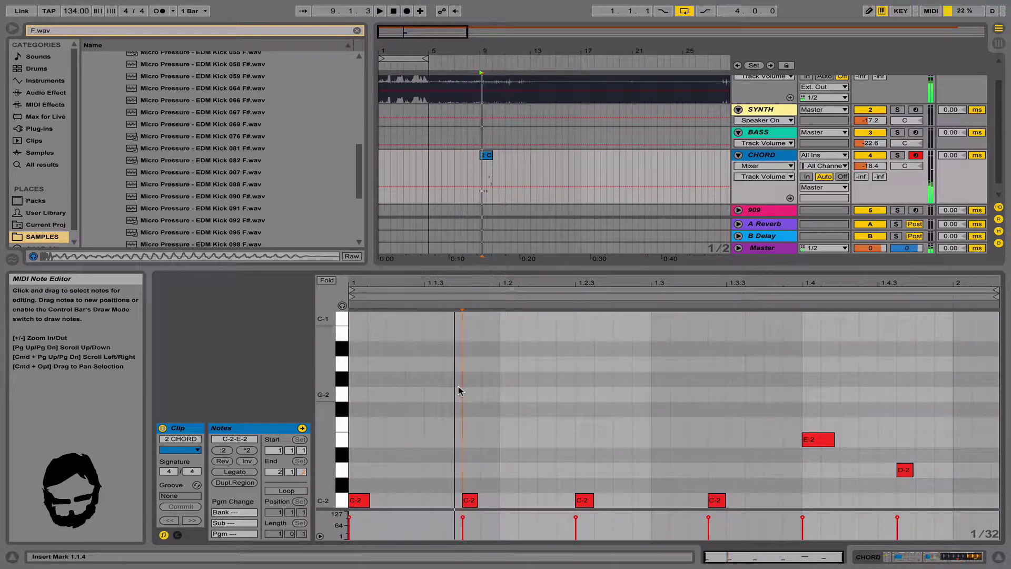
pyautogui.moveTo(354, 501); pyautogui.dragTo(356, 509)
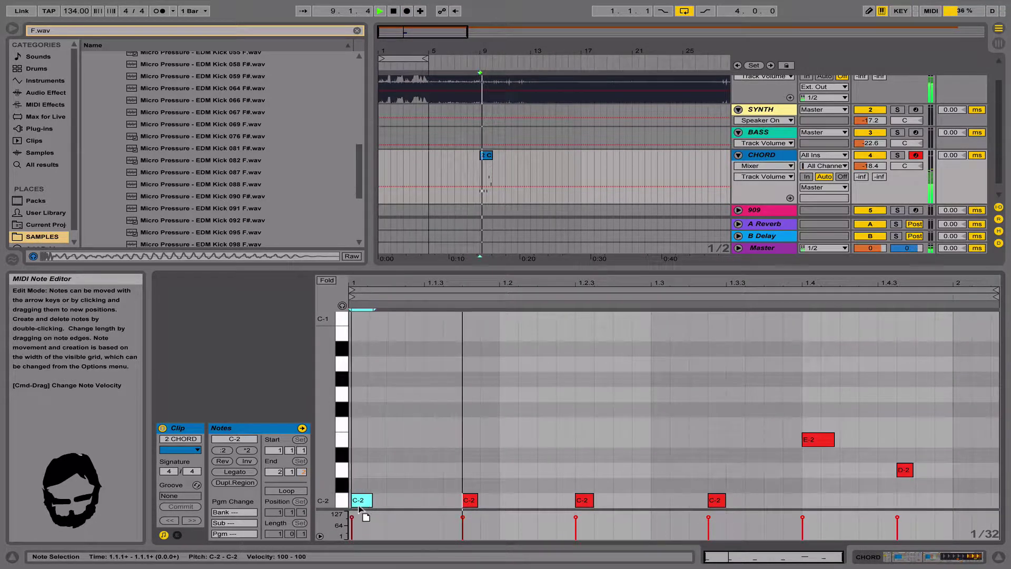
pyautogui.press('super+u')
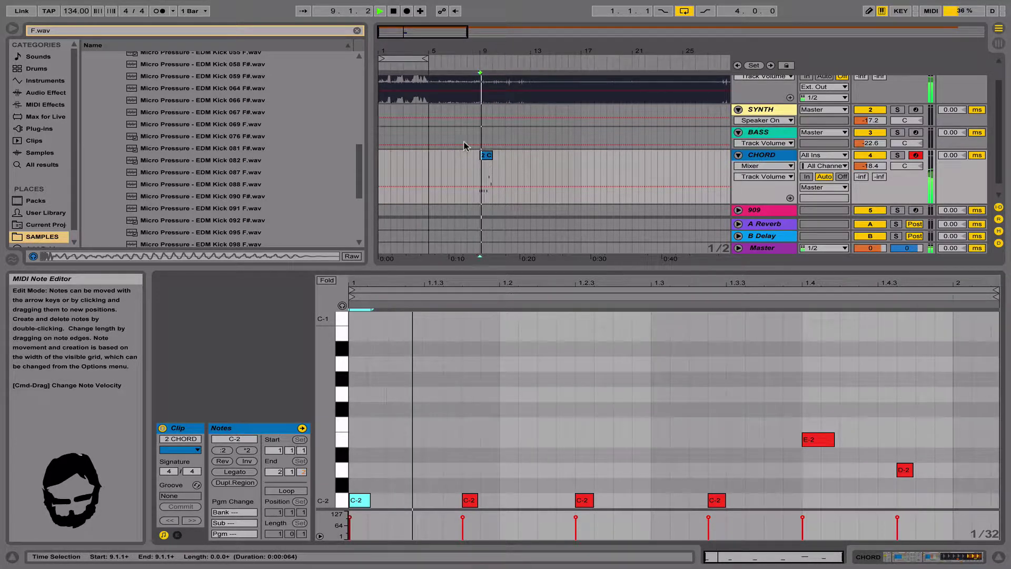
# Extend the CHORD clip's start back to 8.1.1 and select all its notes.
pyautogui.click(482, 156)
pyautogui.click(384, 475)
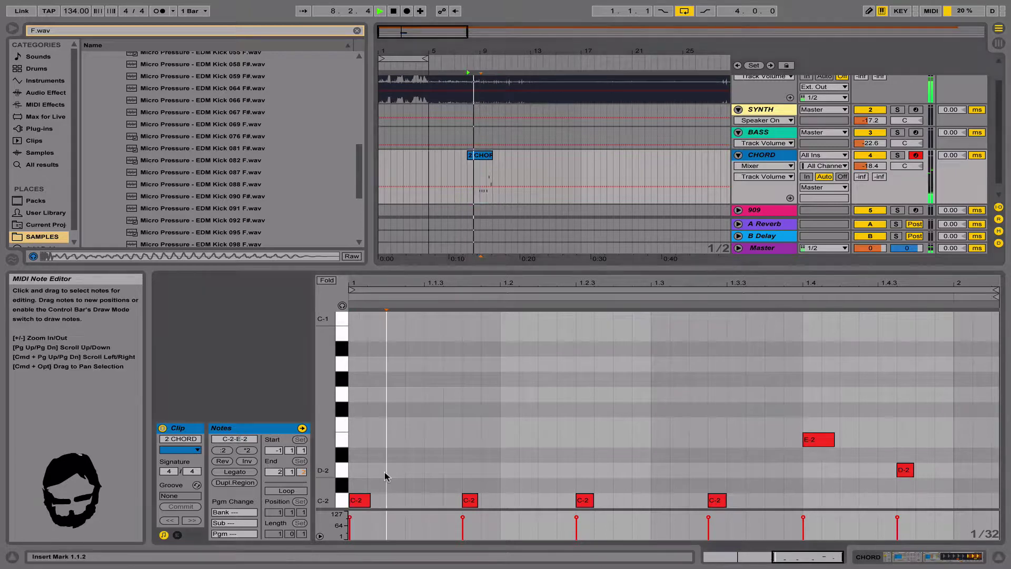
pyautogui.press('super+a')
pyautogui.click(487, 156)
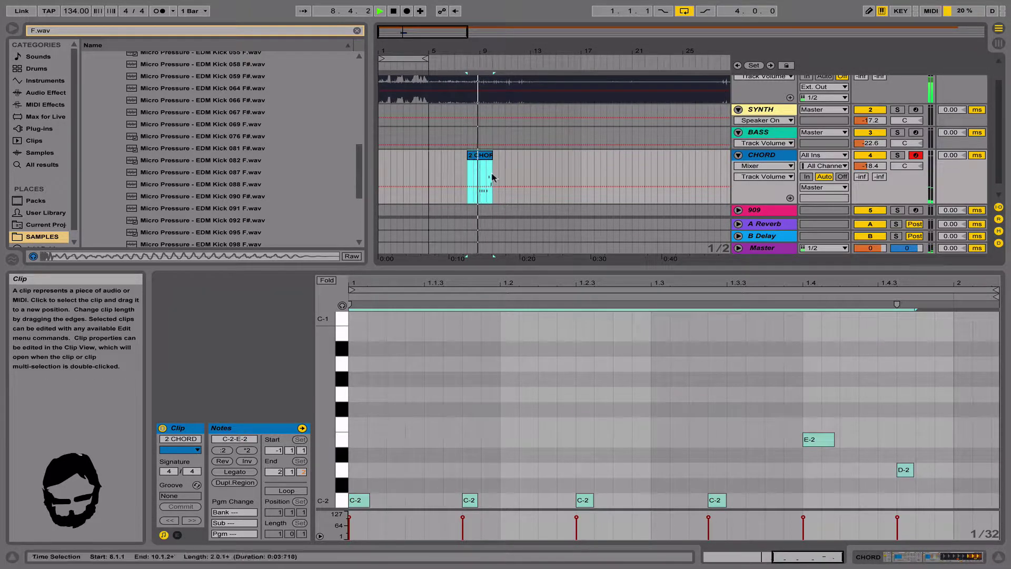
# Lower the E-2 note at 1.4 to D-2 and raise the last note to F-2 in the CHORD clip.
pyautogui.click(840, 430)
pyautogui.press('super+a')
pyautogui.moveTo(819, 439); pyautogui.dragTo(819, 470)
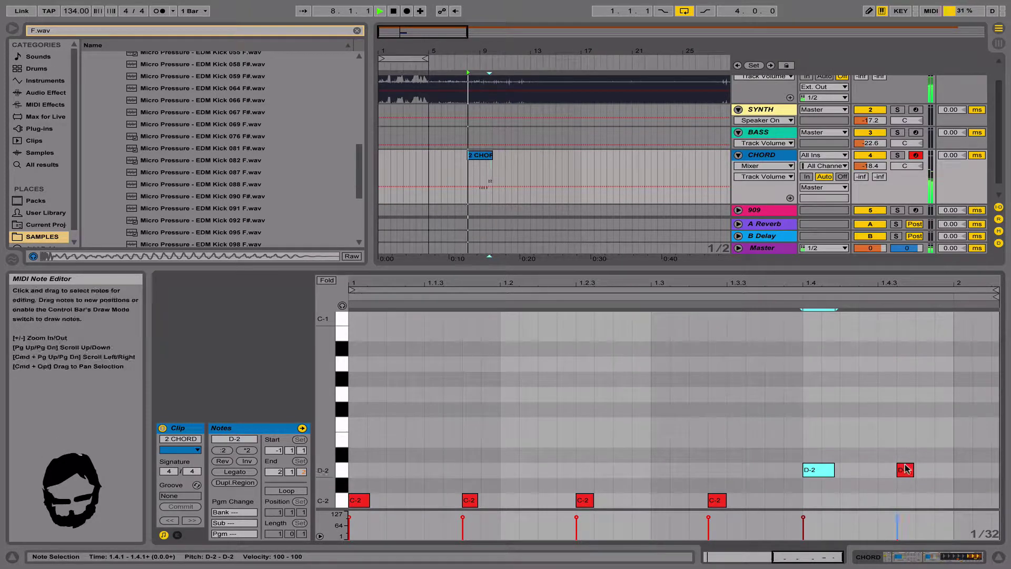
pyautogui.moveTo(905, 470); pyautogui.dragTo(905, 424)
pyautogui.click(877, 434)
pyautogui.press('super+a')
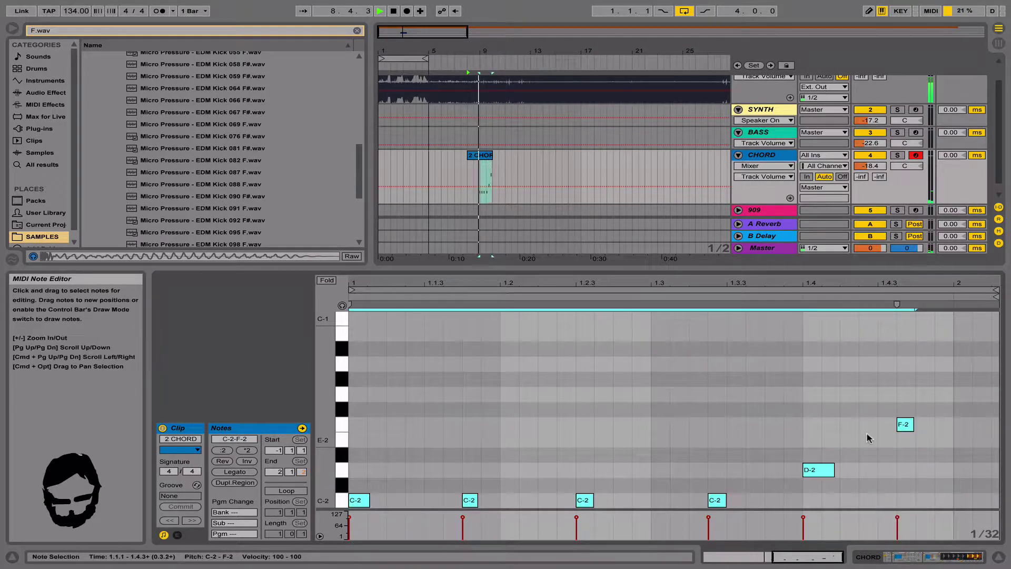
# Audition the CHORD clip and lower its last note from F-2 to E-2.
pyautogui.click(821, 429)
pyautogui.hscroll(-9, 819, 428)
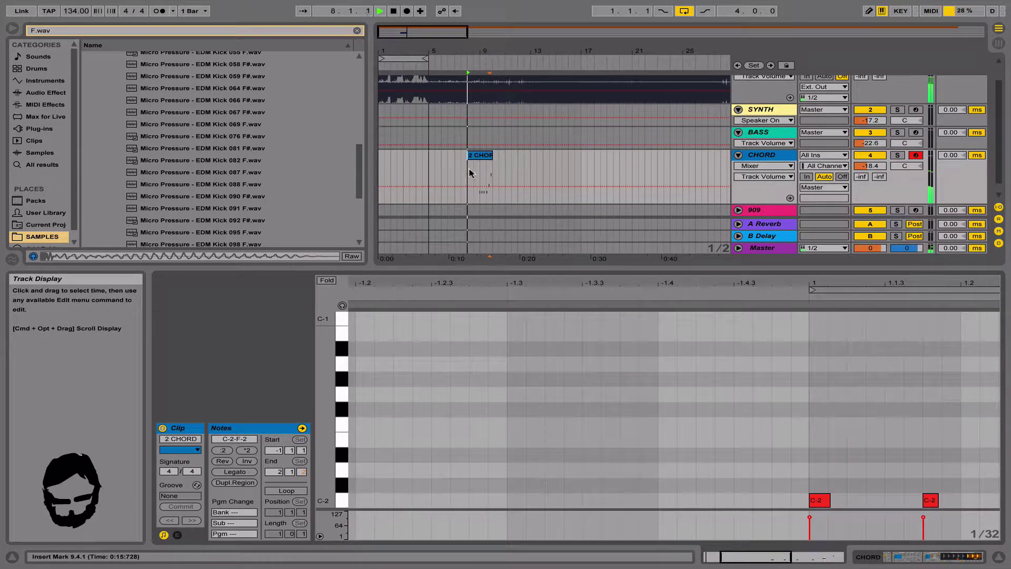
pyautogui.hscroll(5, 478, 176)
pyautogui.hscroll(6, 841, 352)
pyautogui.scroll(-1, 840, 352)
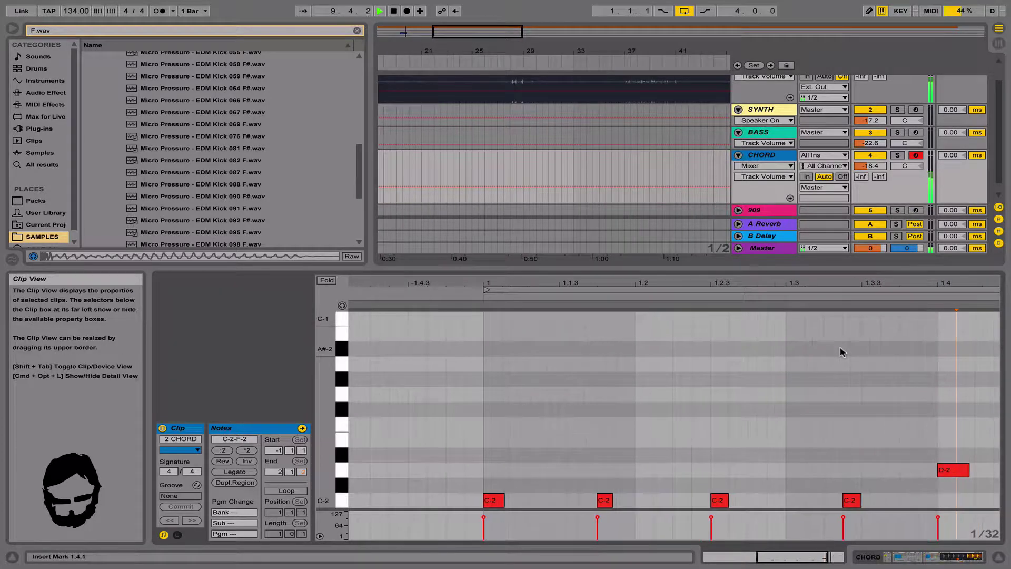
pyautogui.hscroll(3, 873, 400)
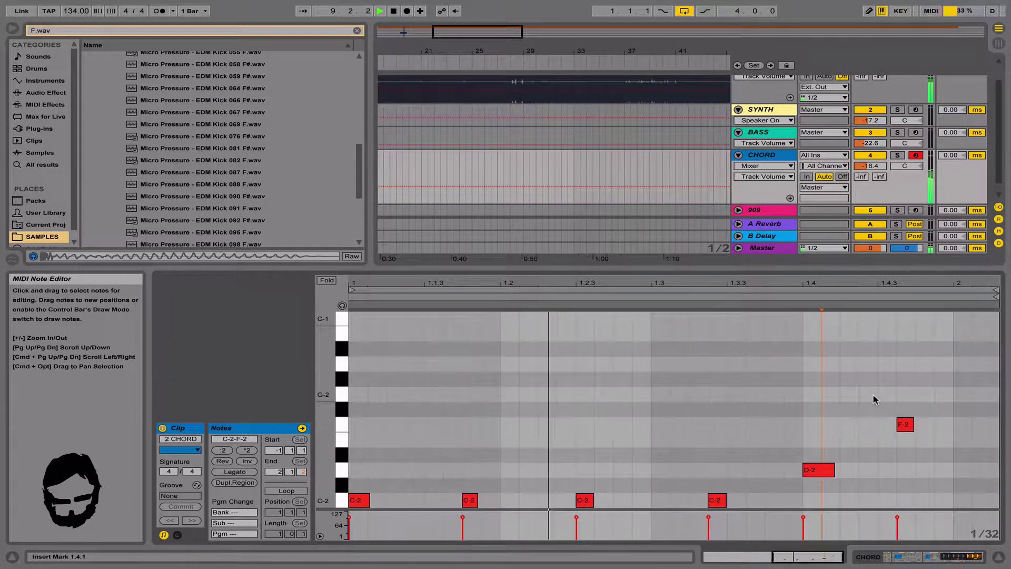
pyautogui.click(905, 439)
pyautogui.click(825, 442)
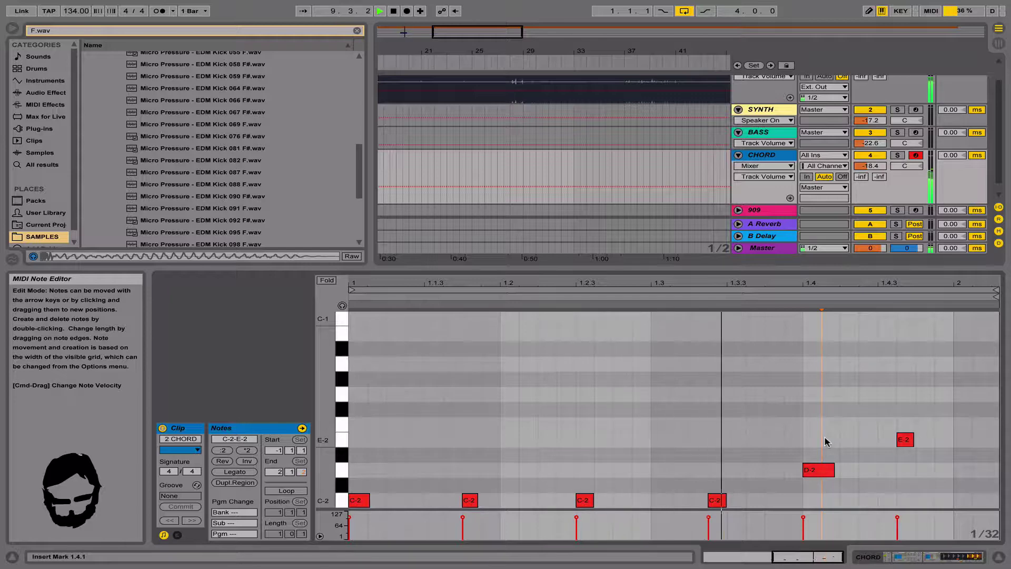
# Move the last E-2 note earlier to 1.4.3 and the fourth C-2 note to 1.3.2, and stop playback.
pyautogui.hscroll(-8, 825, 442)
pyautogui.hscroll(2, 690, 179)
pyautogui.scroll(1, 690, 179)
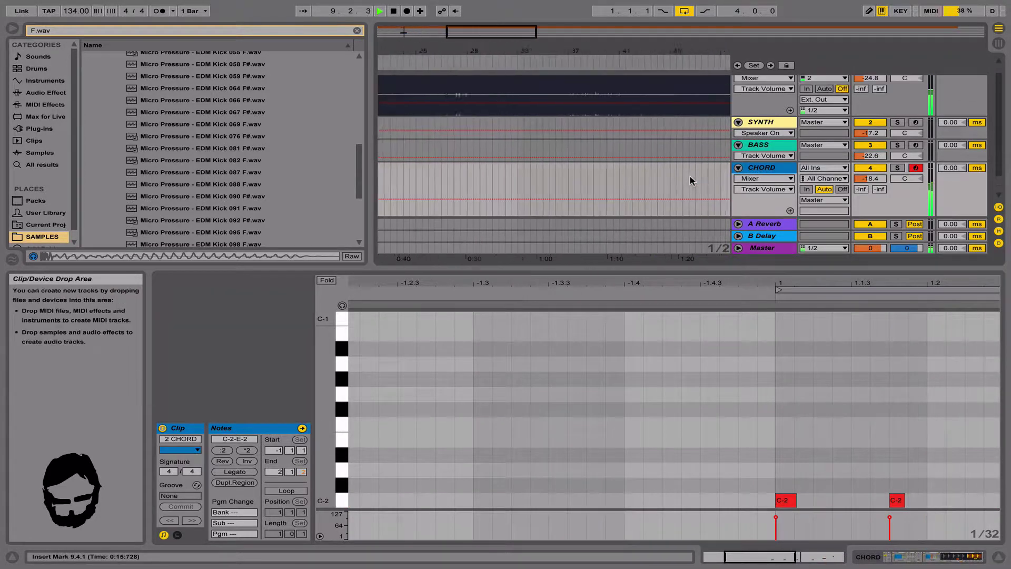
pyautogui.hscroll(1, 779, 329)
pyautogui.hscroll(8, 779, 330)
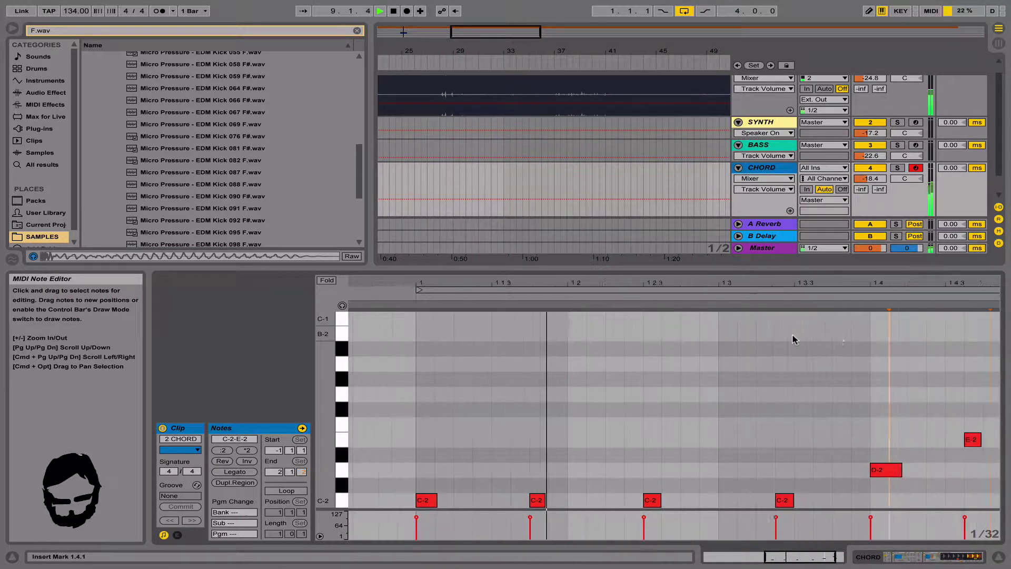
pyautogui.moveTo(903, 439); pyautogui.dragTo(884, 441)
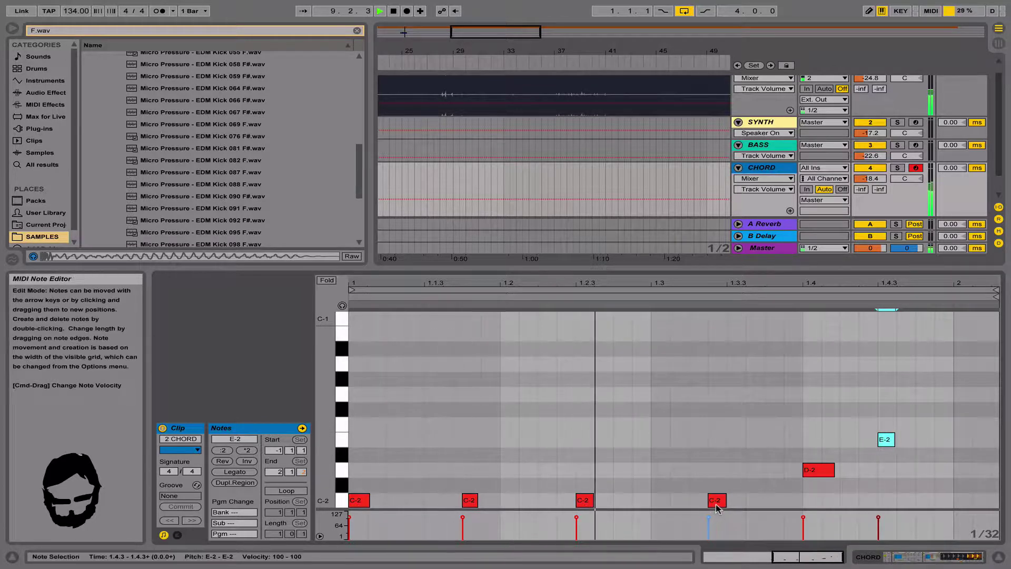
pyautogui.moveTo(715, 501); pyautogui.dragTo(695, 507)
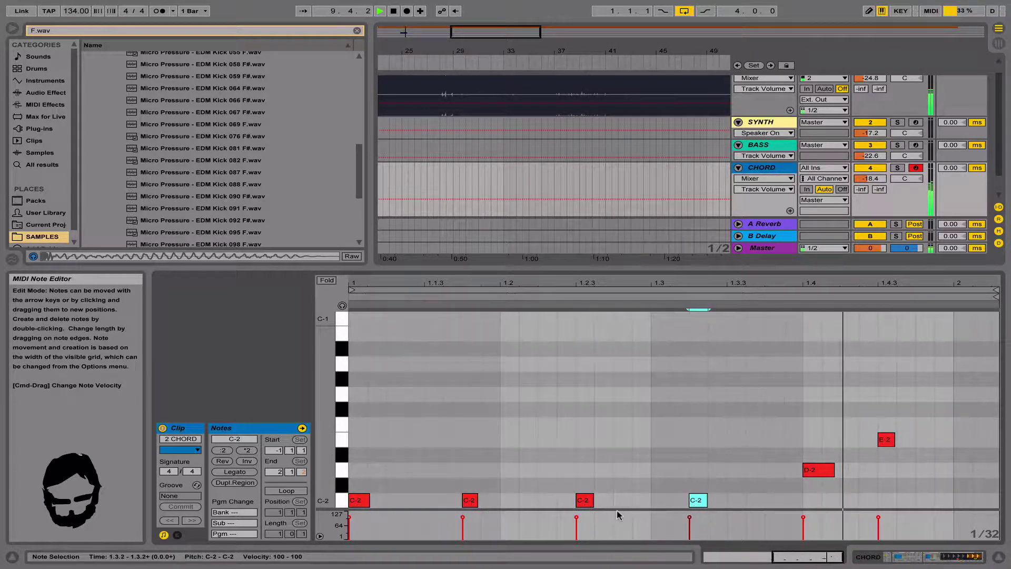
pyautogui.hscroll(-2, 590, 507)
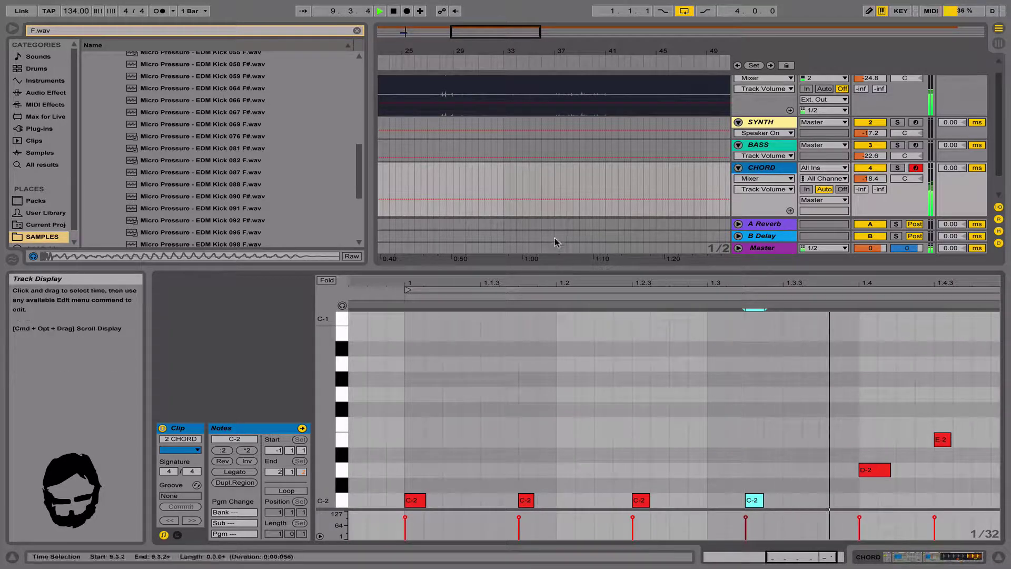
pyautogui.press('space')
pyautogui.hscroll(-10, 584, 219)
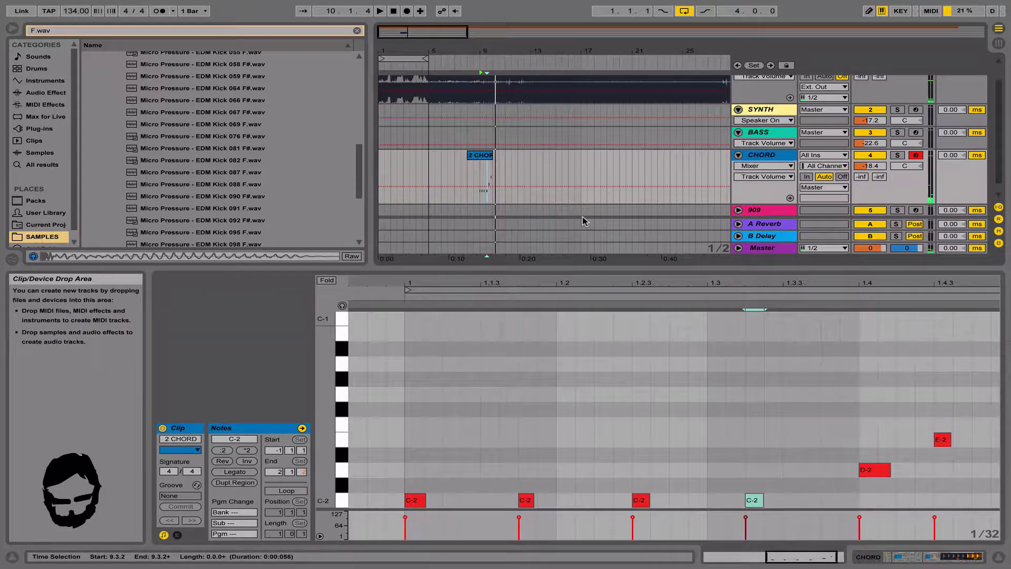
# Add an audio track below CHORD, set its input to Resampling, and arm it for recording.
pyautogui.click(738, 154)
pyautogui.hotkey('ctrl', 't')
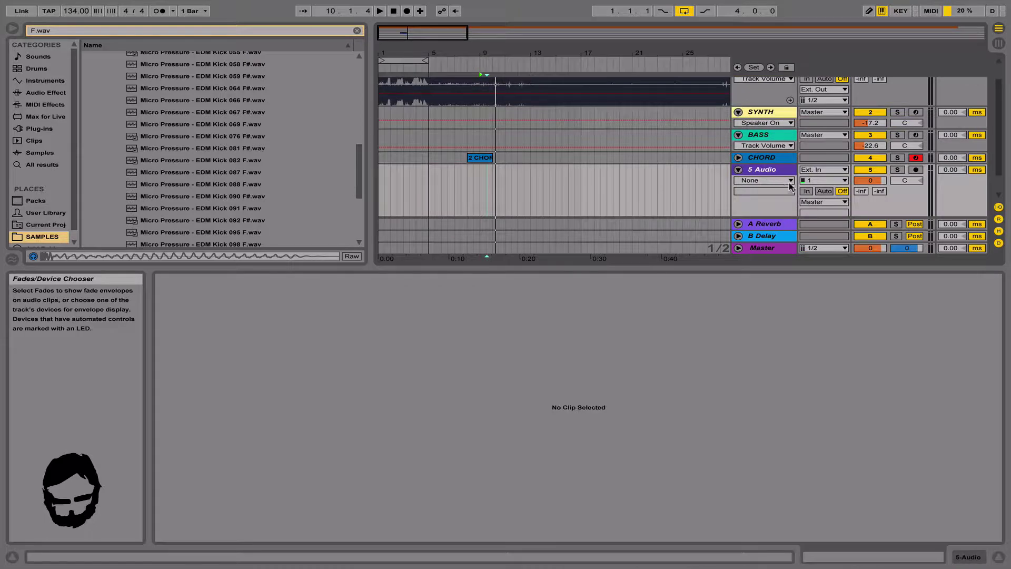
pyautogui.click(811, 170)
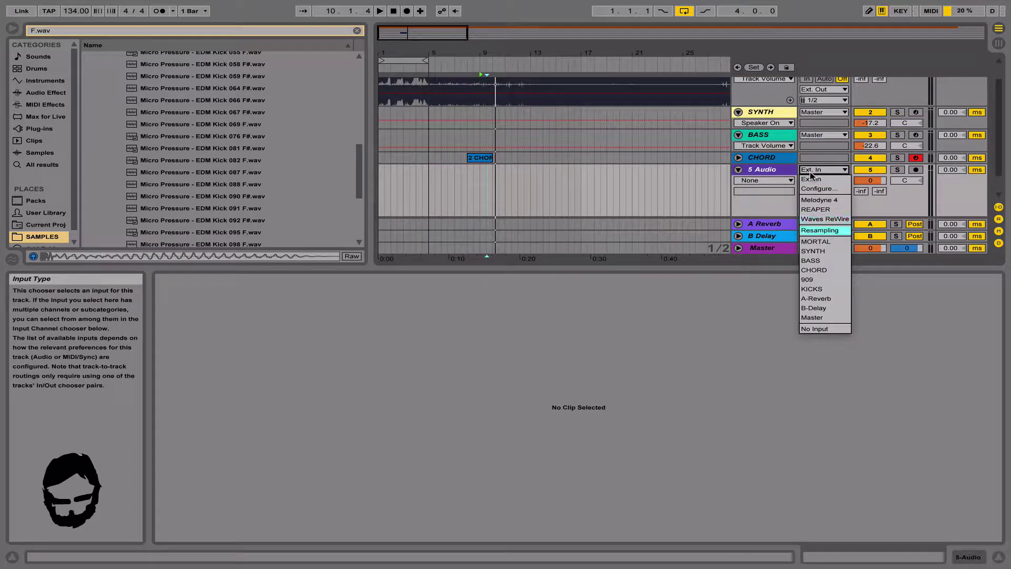
pyautogui.click(819, 230)
pyautogui.click(915, 169)
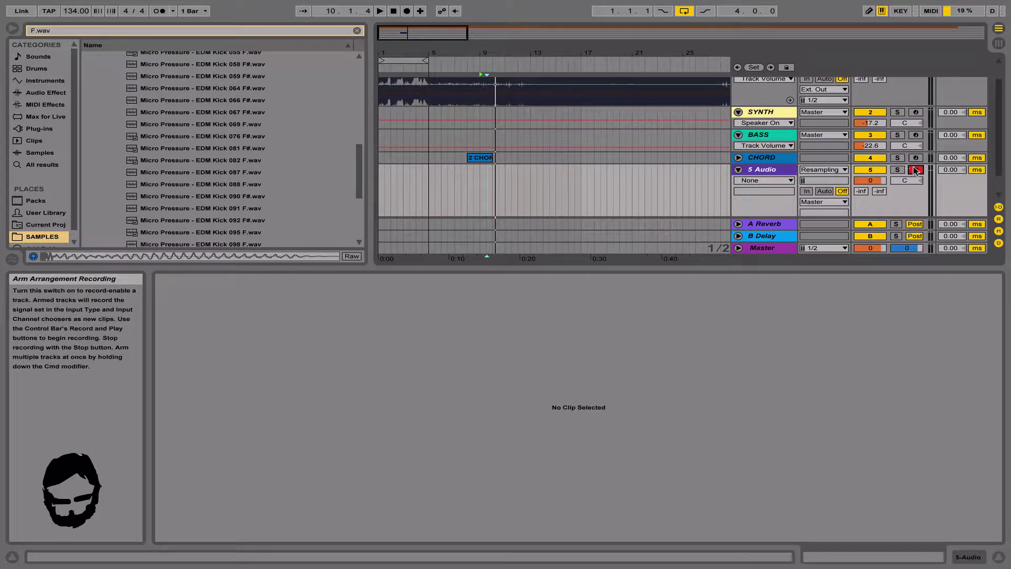
# Solo CHORD and record its output as audio onto the resampling track from 8.1.1.
pyautogui.click(467, 190)
pyautogui.press('space')
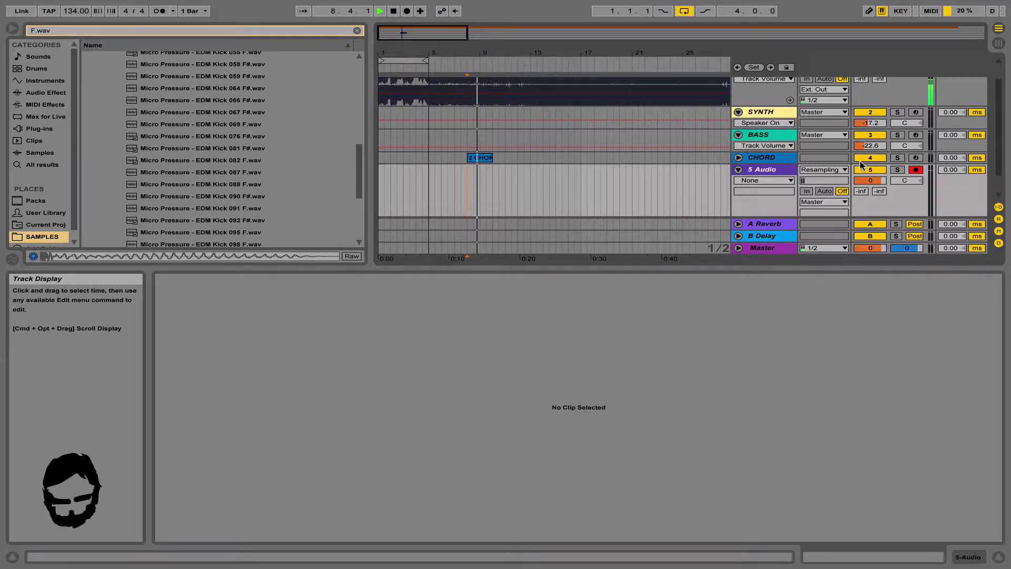
pyautogui.click(897, 158)
pyautogui.click(406, 11)
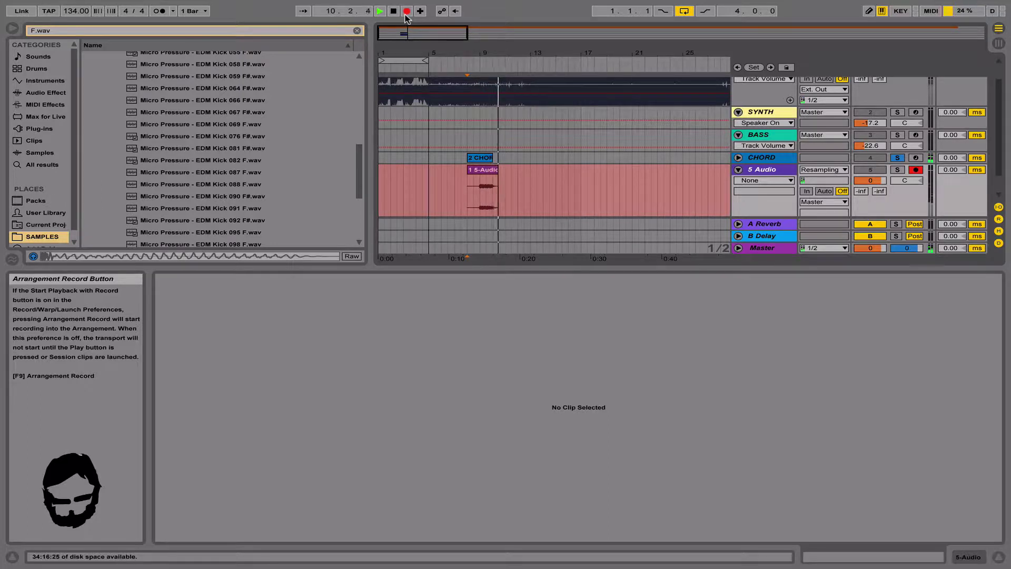
pyautogui.press('space')
# Rename the resampling track CHORDREC, collapse it, and switch CHORD from soloed to muted.
pyautogui.hotkey('ctrl', 'r')
pyautogui.write('R')
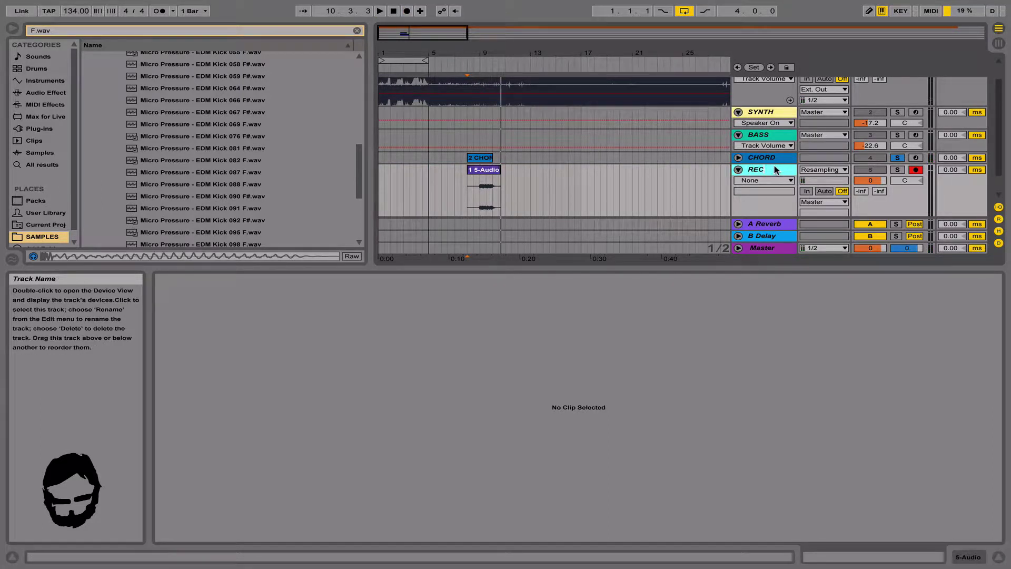
pyautogui.press('Left')
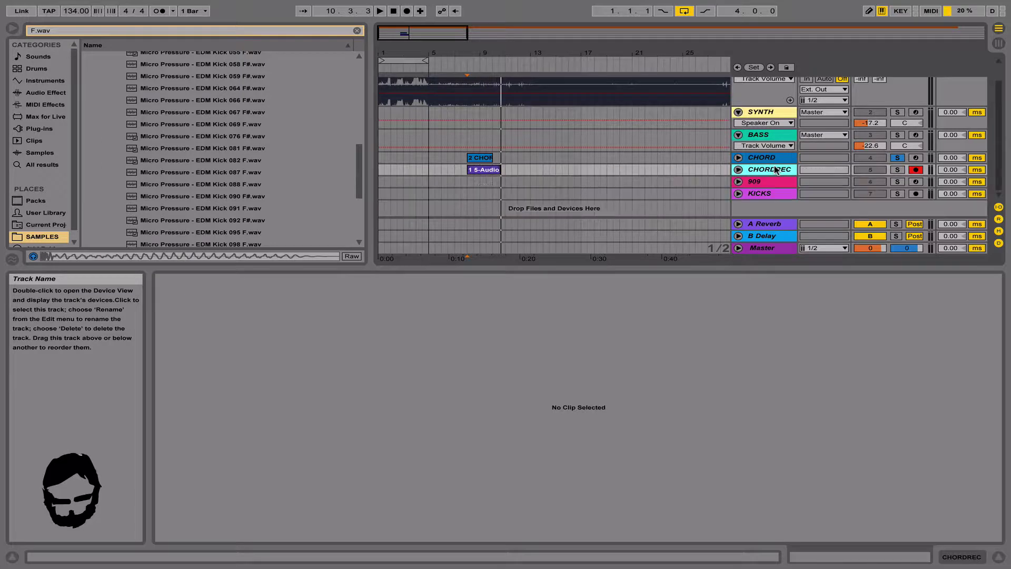
pyautogui.press('Up')
pyautogui.click(897, 158)
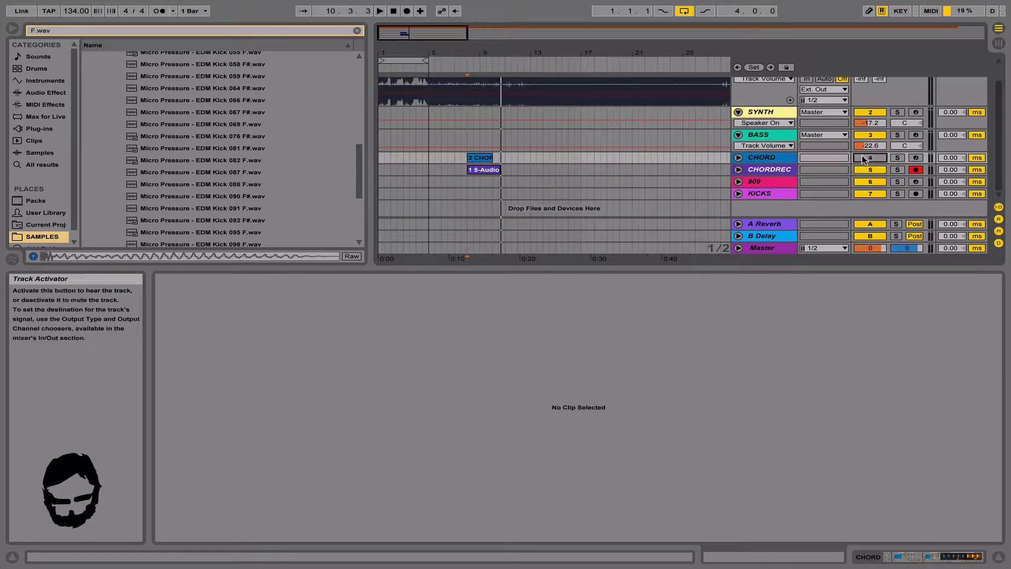
# Split the CHORDREC recording at 9.1.1 and 10.3.1, and audition the separated section.
pyautogui.press('space')
pyautogui.moveTo(480, 182); pyautogui.dragTo(499, 182)
pyautogui.click(491, 174)
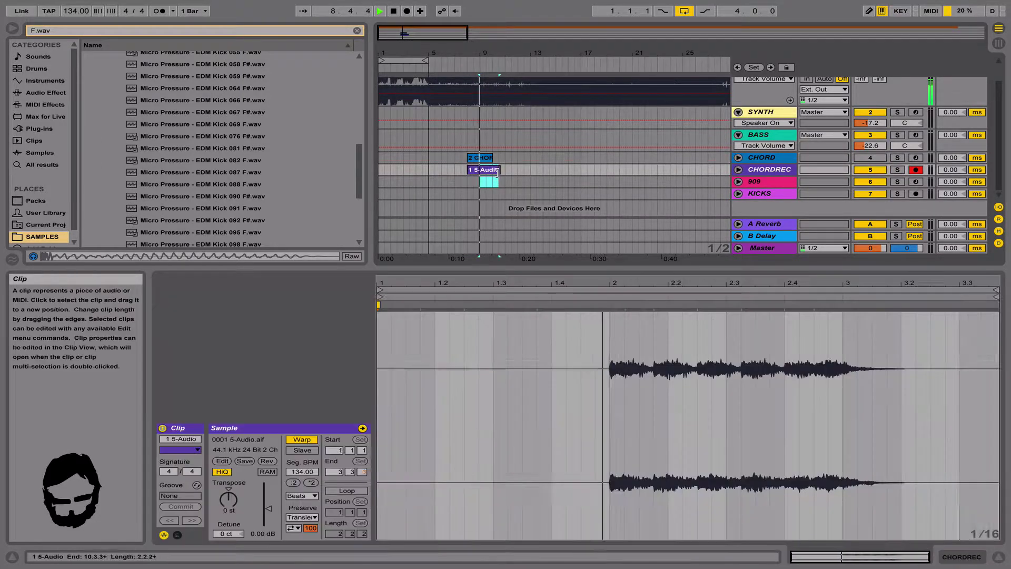
pyautogui.press('space')
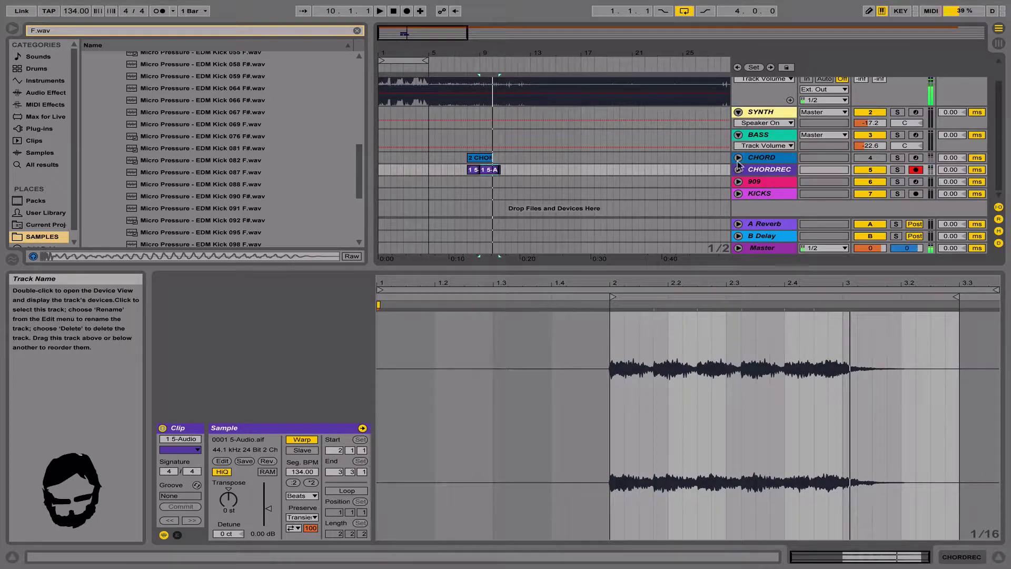
pyautogui.press('Delete')
pyautogui.press('super+z')
pyautogui.press('space')
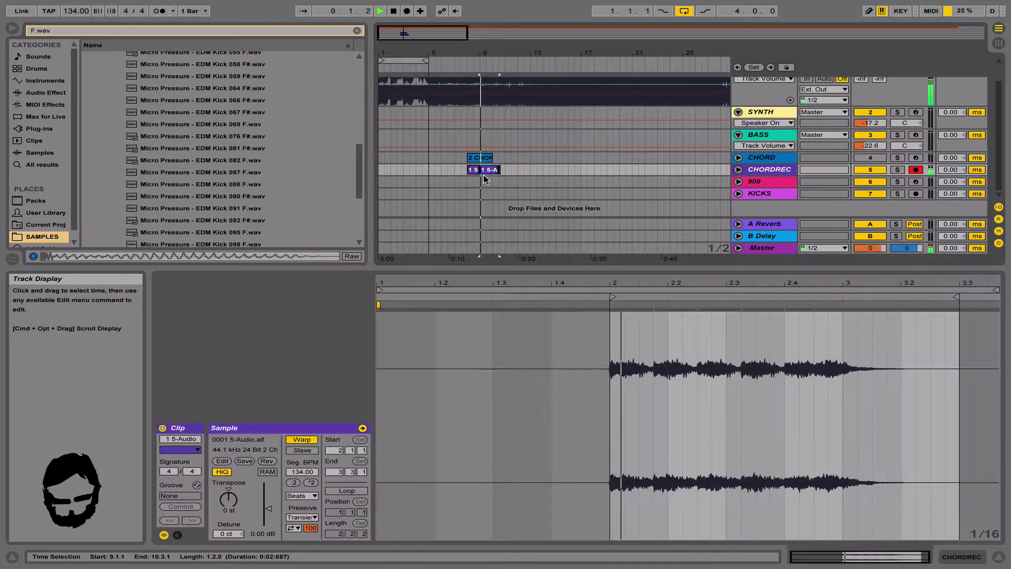
# Loop the separated CHORDREC clip over one bar from 2.1.1 to 3.1.1 and play it.
pyautogui.moveTo(996, 290); pyautogui.dragTo(841, 292)
pyautogui.press('space')
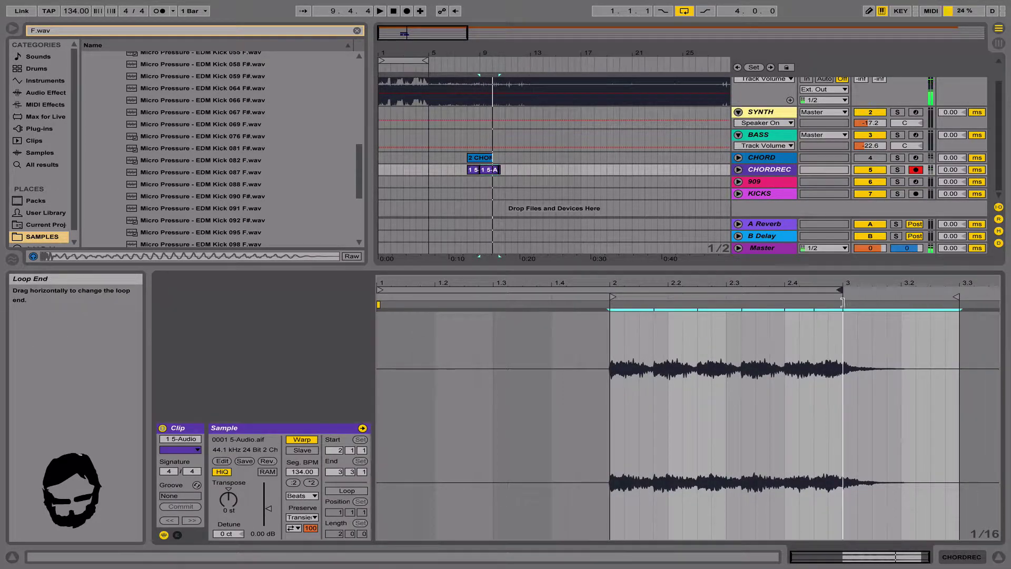
pyautogui.moveTo(380, 290); pyautogui.dragTo(559, 303)
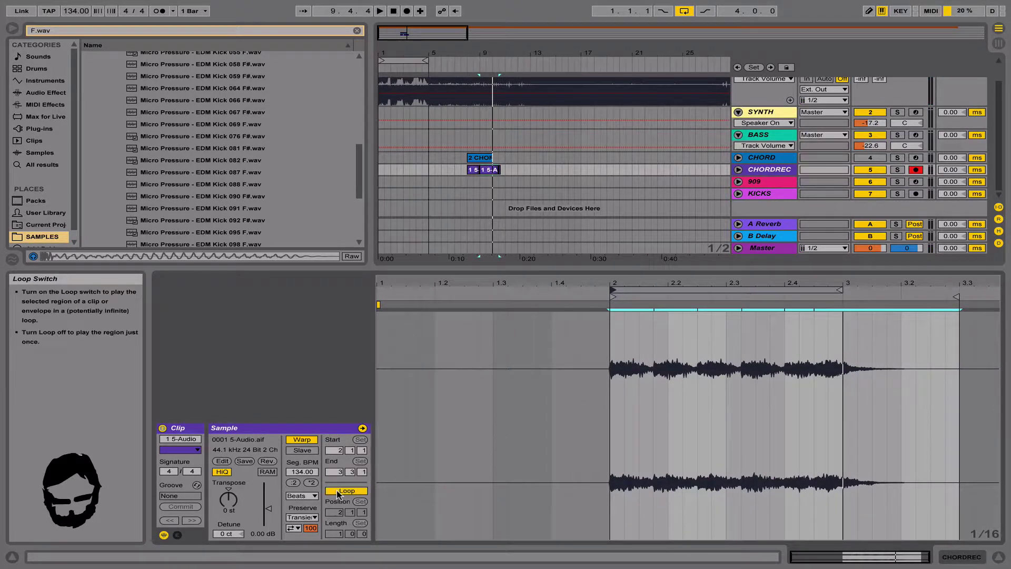
pyautogui.click(346, 491)
pyautogui.press('space')
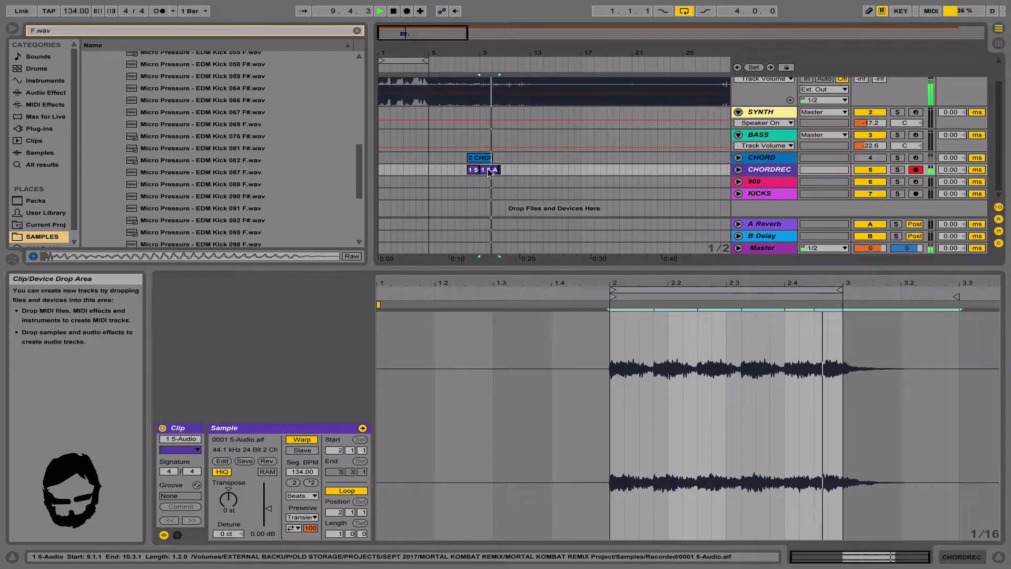
# Place the looped chord audio in CHORDREC's first Session View slot, name it LOOP, and narrow the CHORD track.
pyautogui.press('Tab')
pyautogui.press('space')
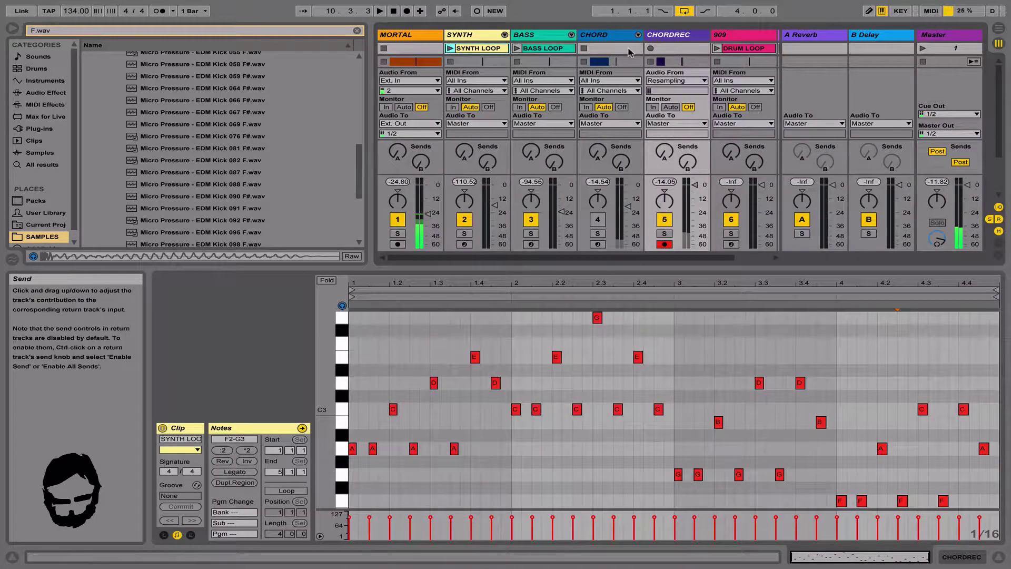
pyautogui.click(677, 48)
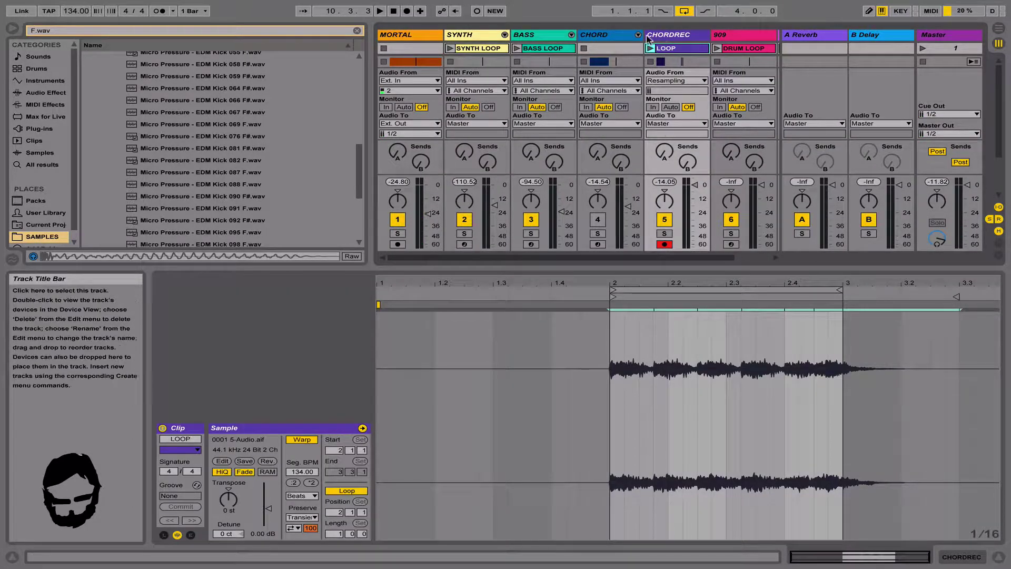
pyautogui.click(638, 35)
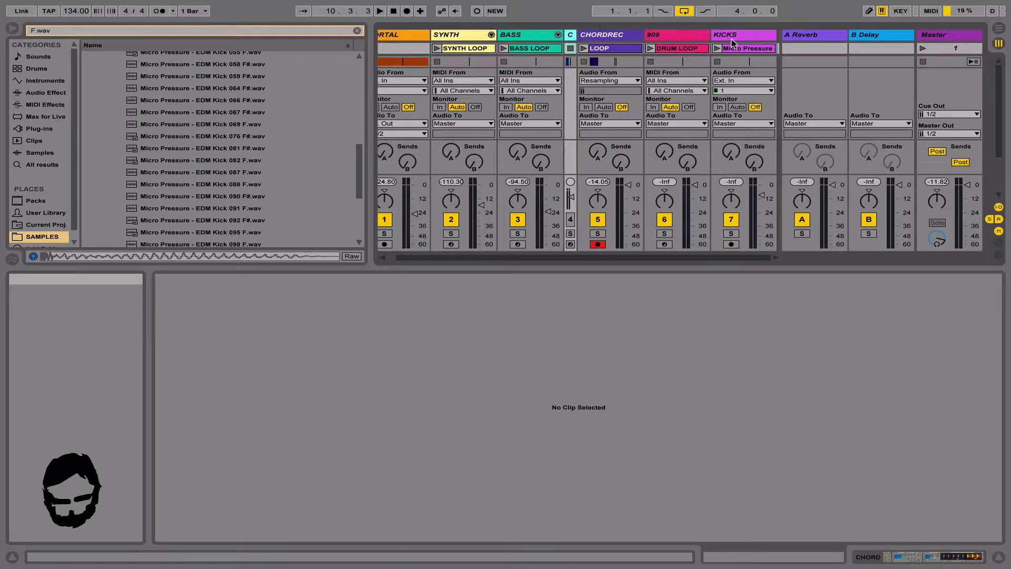
pyautogui.click(735, 38)
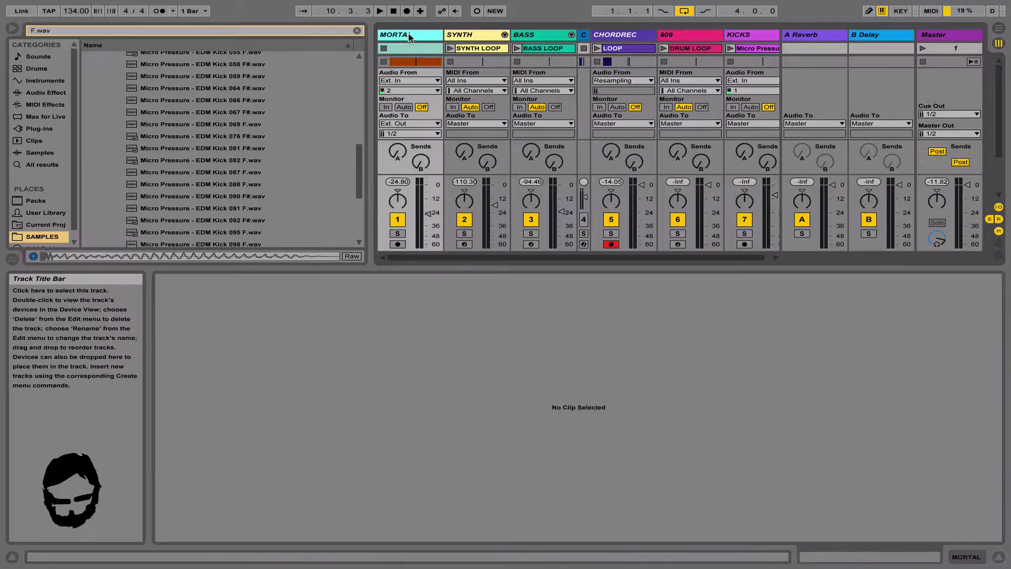
# Return to Arrangement View and collapse the SYNTH and BASS tracks.
pyautogui.press('Tab')
pyautogui.click(543, 131)
pyautogui.scroll(1, 544, 131)
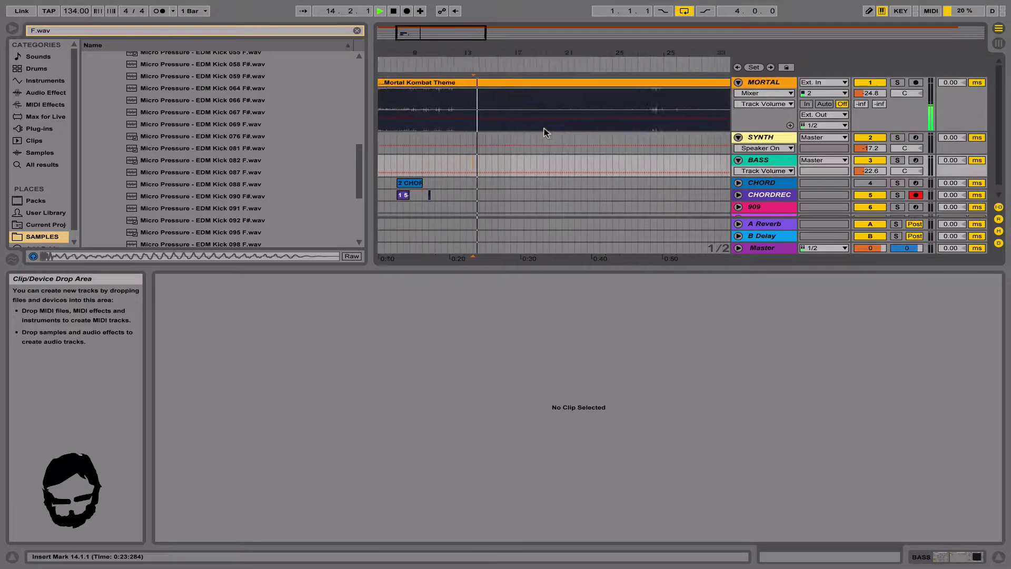
pyautogui.click(760, 138)
pyautogui.press('Left')
pyautogui.press('Down')
pyautogui.press('Left')
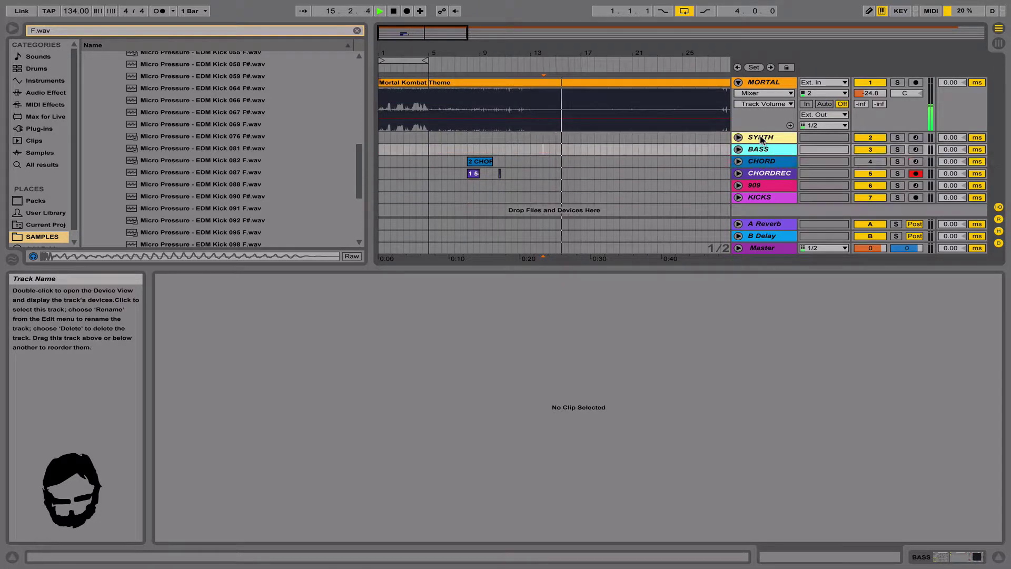
# Delete the leftover clips on CHORD and CHORDREC between 3.3.1 and 11.3.1.
pyautogui.press('Down')
pyautogui.press('Down')
pyautogui.press('Down')
pyautogui.moveTo(513, 180); pyautogui.dragTo(406, 156)
pyautogui.press('Delete')
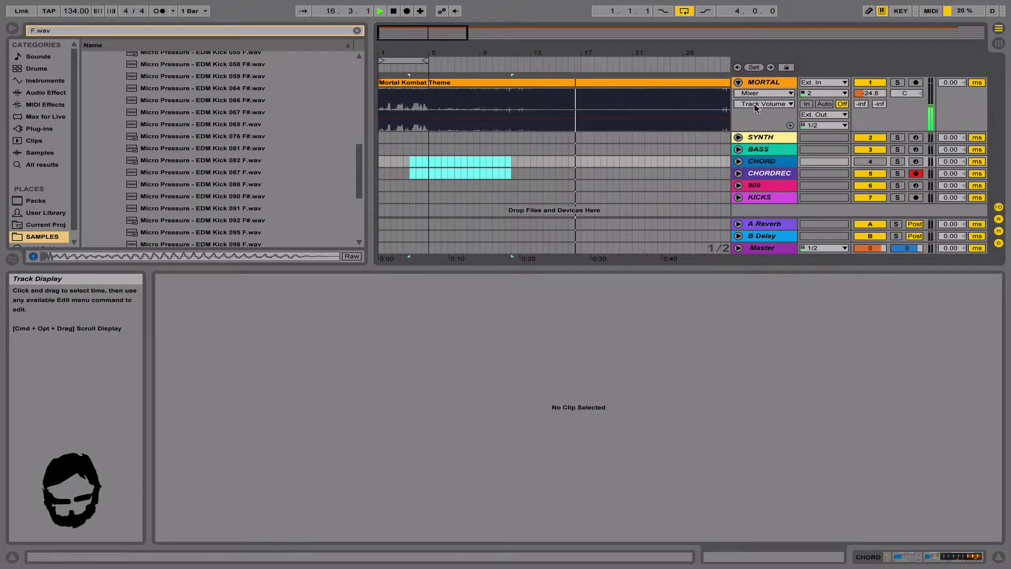
# Collapse and mute the MORTAL reference track, stop playback, and select the track in Arrangement View.
pyautogui.click(769, 87)
pyautogui.press('Left')
pyautogui.click(869, 82)
pyautogui.press('space')
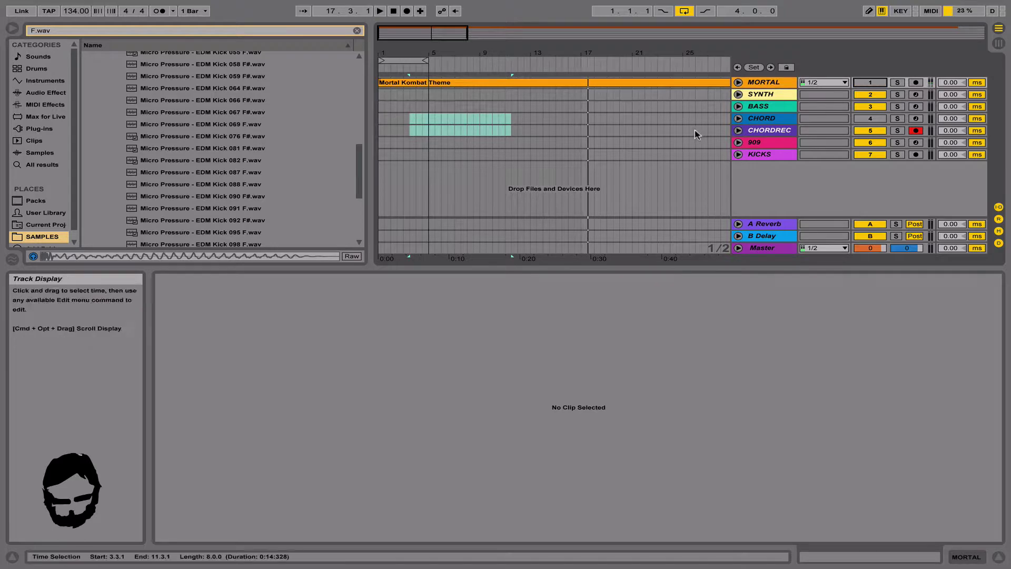
pyautogui.press('Tab')
pyautogui.press('Tab')
pyautogui.click(773, 87)
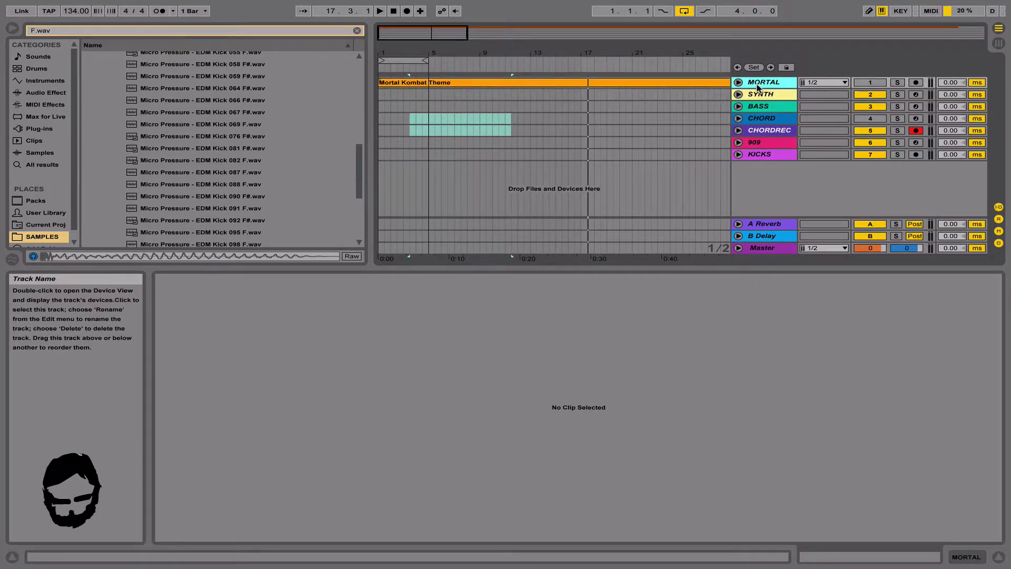
# Place the DRUM LOOP clip from Session View at the start of the arrangement's 909 track and start playback.
pyautogui.click(388, 105)
pyautogui.press('Tab')
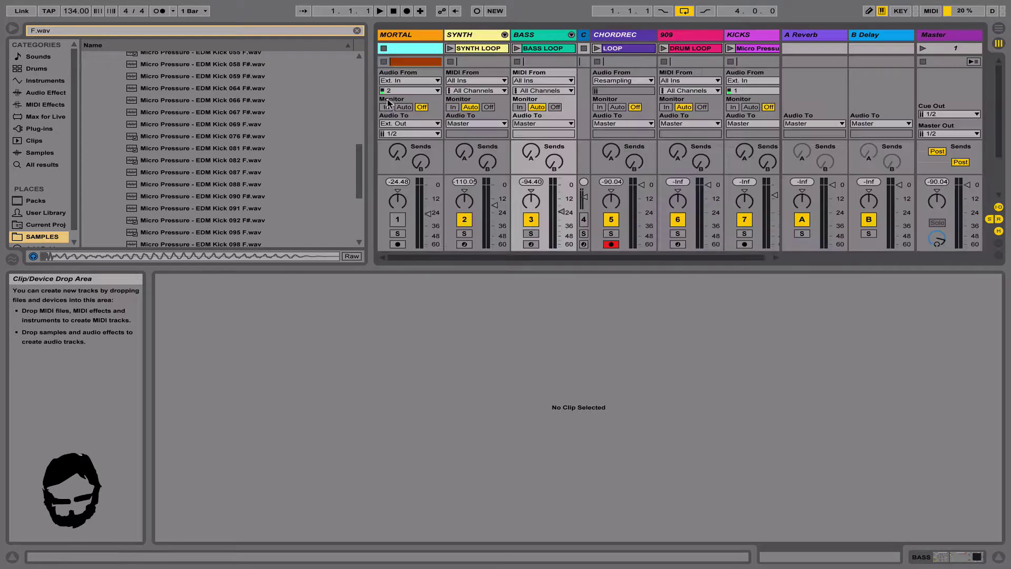
pyautogui.moveTo(687, 48); pyautogui.dragTo(494, 122)
pyautogui.press('Tab')
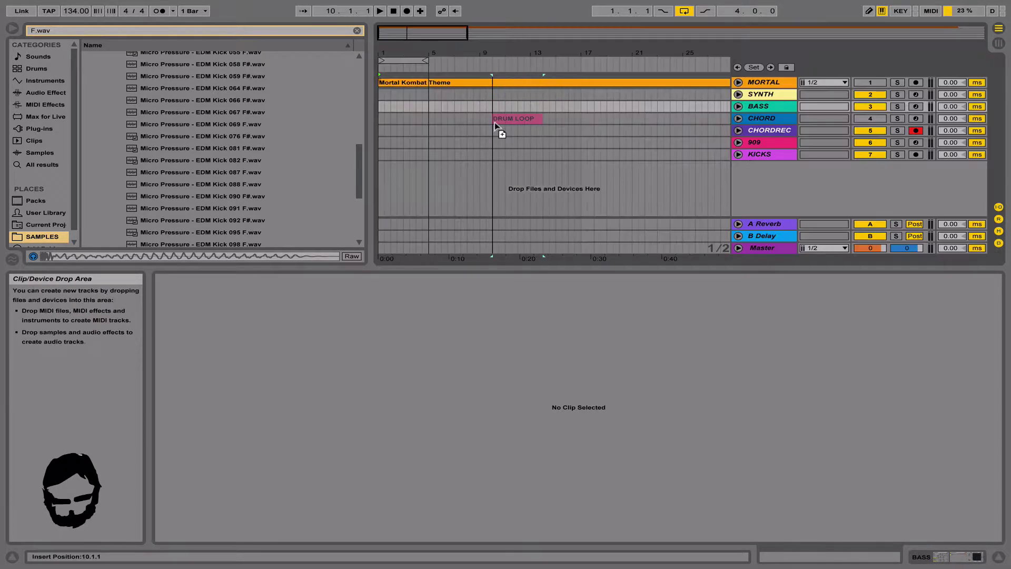
pyautogui.moveTo(379, 144); pyautogui.dragTo(379, 144)
pyautogui.press('space')
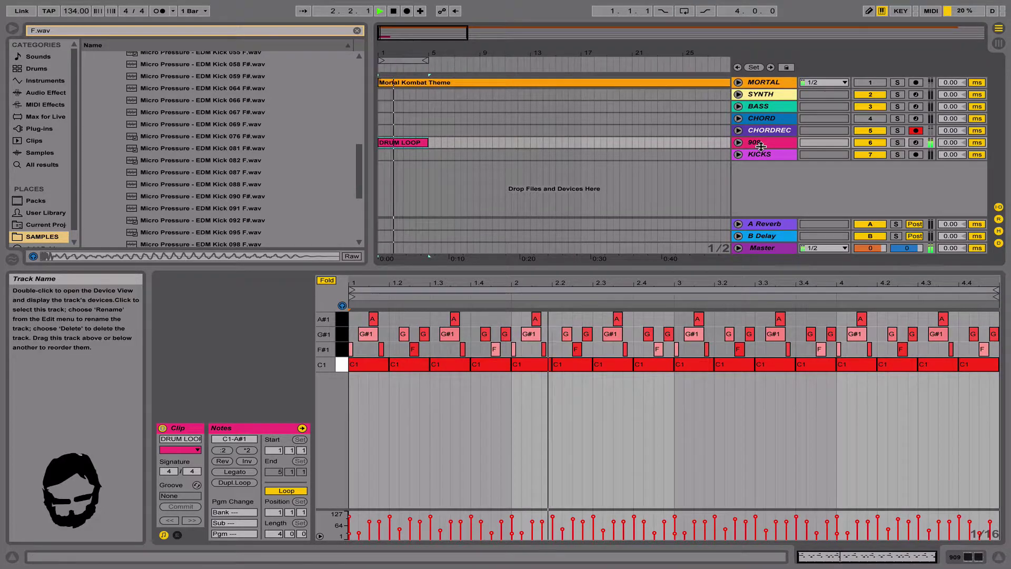
# Place the Micro Pressure kick clip from Session View at bar 5 on KICKS, and extend DRUM LOOP to bar 9.
pyautogui.press('Tab')
pyautogui.press('Tab')
pyautogui.moveTo(754, 49); pyautogui.dragTo(473, 142)
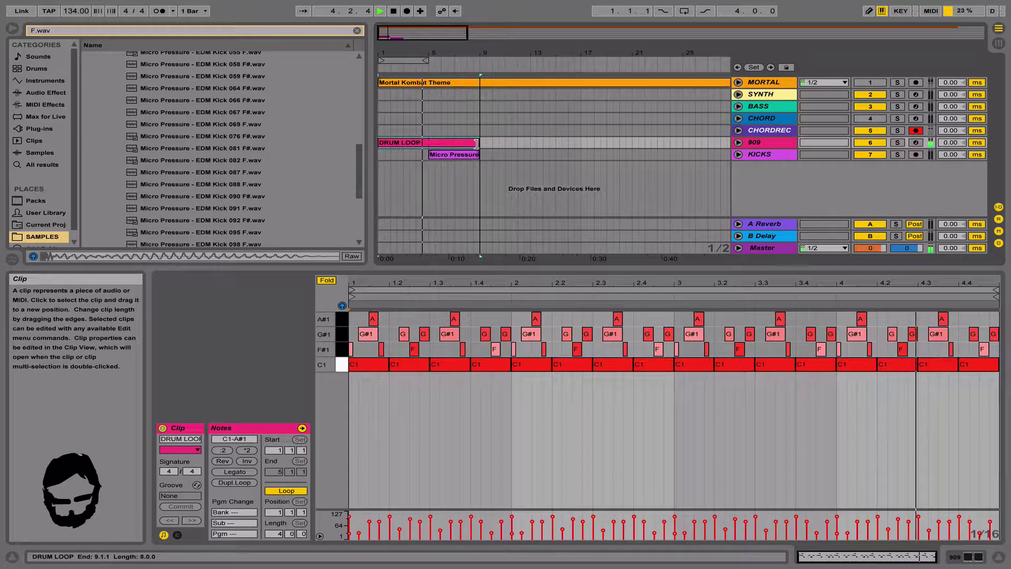
pyautogui.click(759, 154)
# Extend the Micro Pressure kick clip to bar 13 and the DRUM LOOP clip to bar 17.
pyautogui.press('Tab')
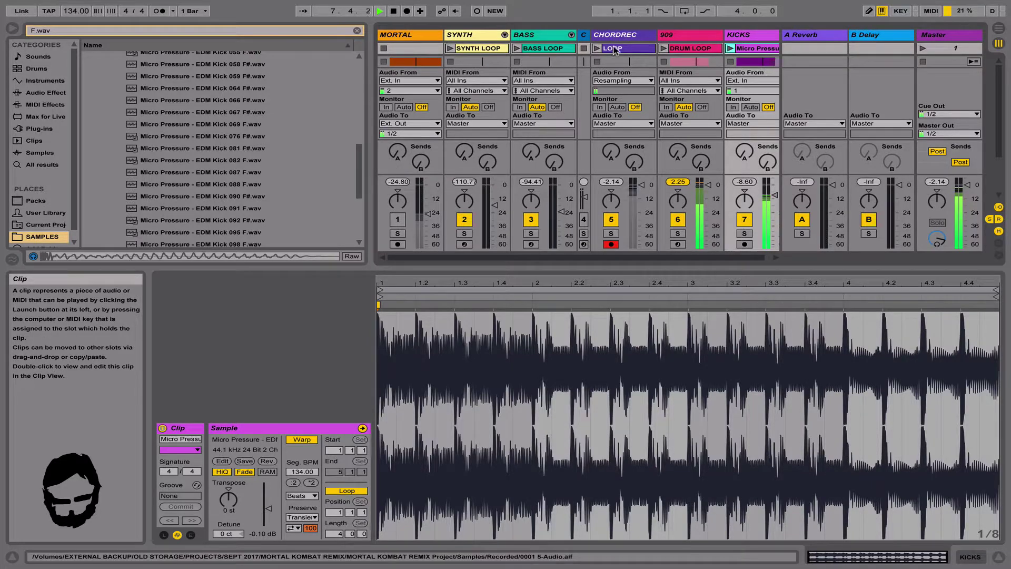
pyautogui.press('Tab')
pyautogui.moveTo(478, 155); pyautogui.dragTo(562, 157)
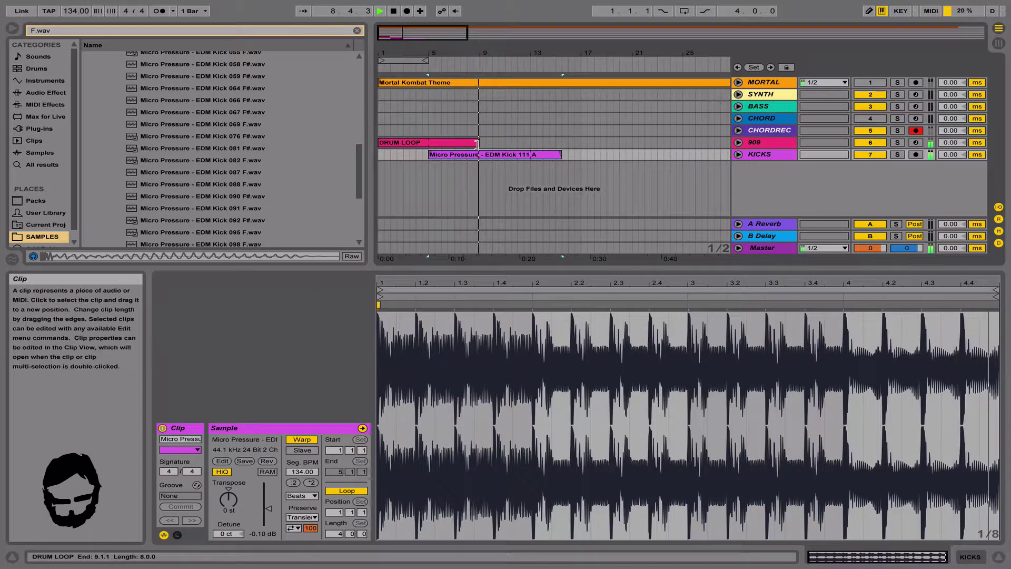
pyautogui.moveTo(479, 142); pyautogui.dragTo(587, 144)
# Place the chord LOOP clip from Session View at bar 13 on CHORDREC and extend it to bar 21.
pyautogui.press('Tab')
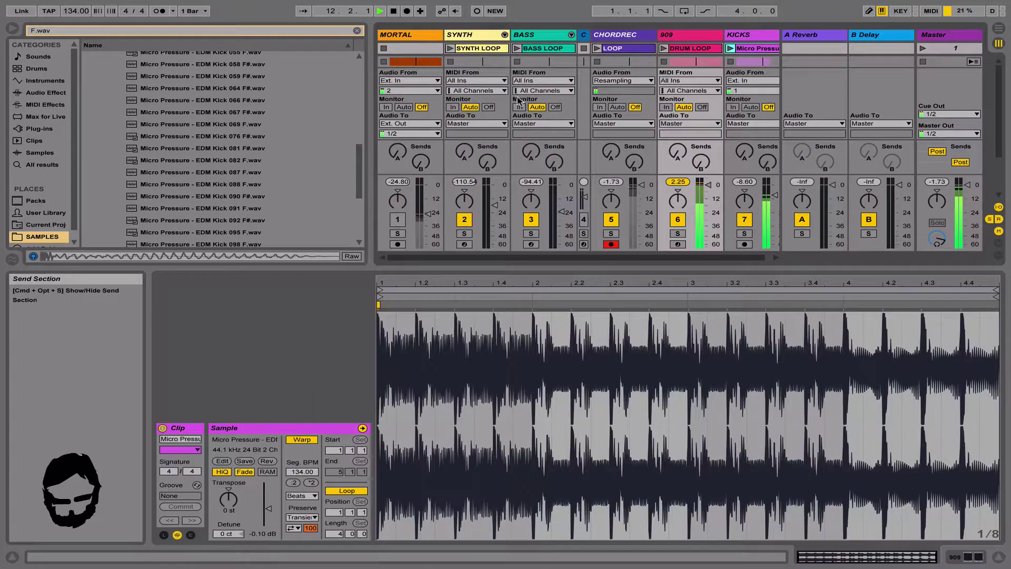
pyautogui.click(624, 48)
pyautogui.press('Tab')
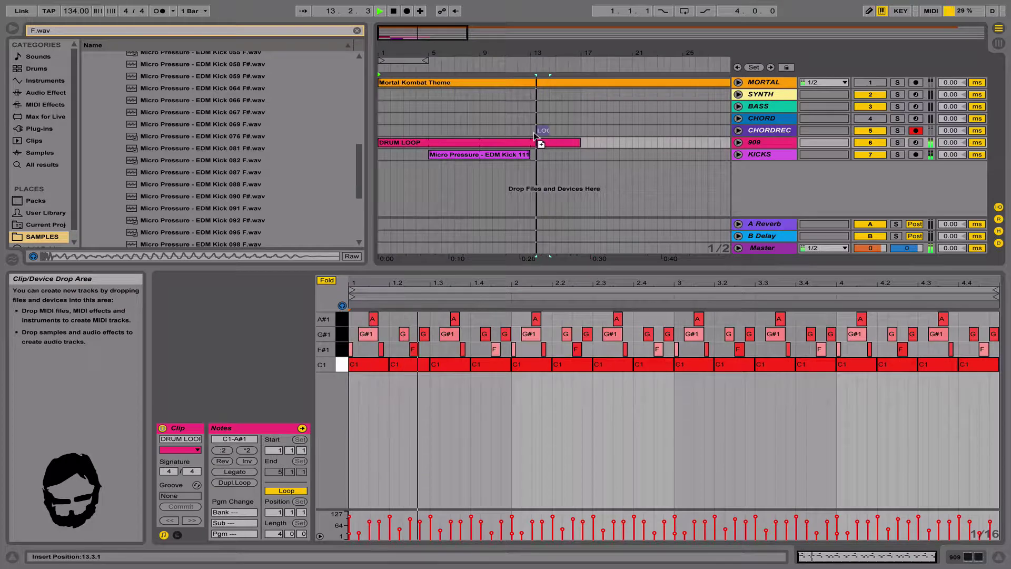
pyautogui.moveTo(533, 135); pyautogui.dragTo(576, 129)
# Place BASS LOOP from Session View at bar 17 on BASS, and set the unfolded track's volume to -11.5 dB.
pyautogui.press('Tab')
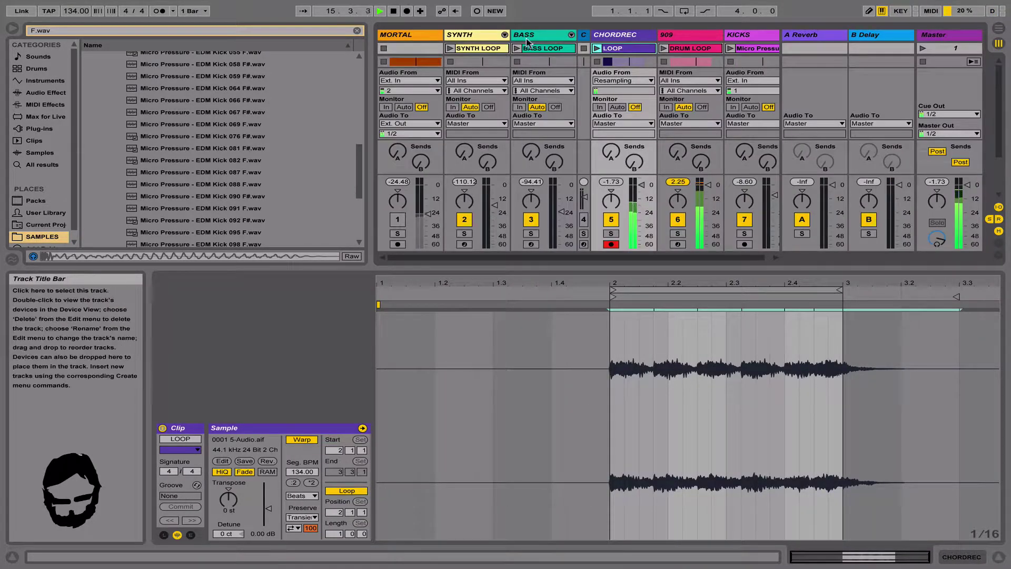
pyautogui.press('Tab')
pyautogui.moveTo(548, 48); pyautogui.dragTo(629, 107)
pyautogui.click(738, 106)
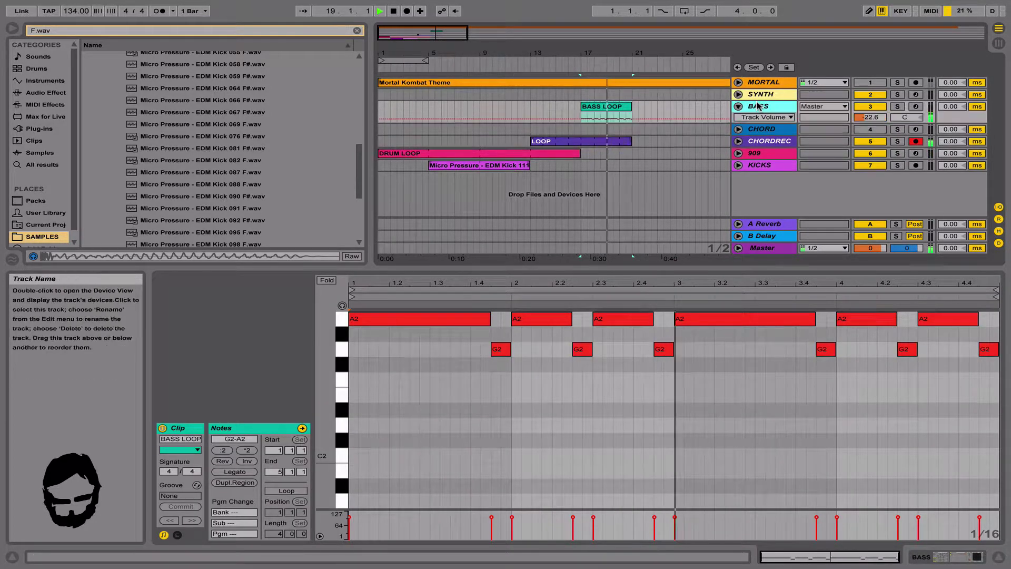
pyautogui.moveTo(870, 117); pyautogui.dragTo(870, 101)
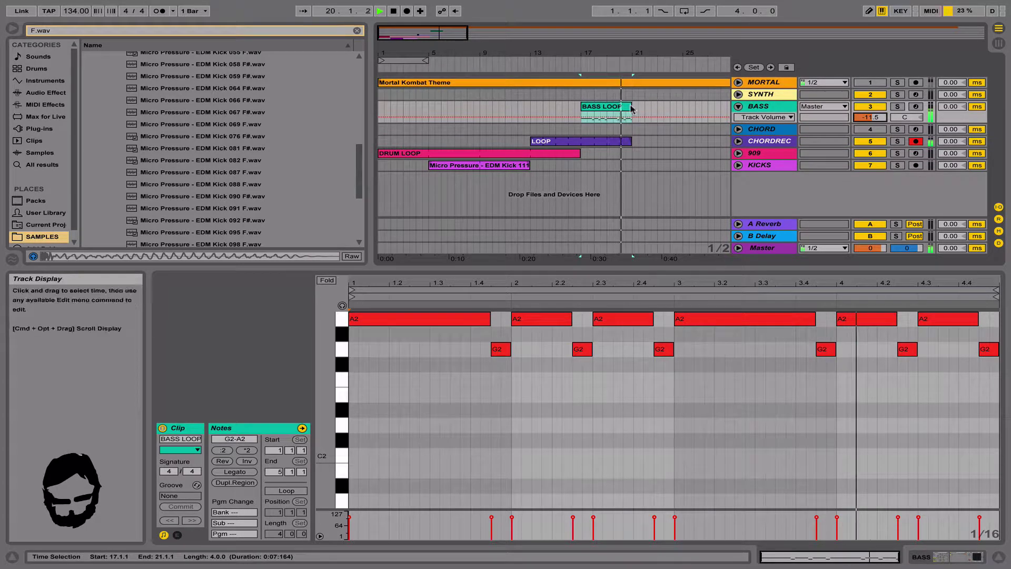
# Enable looping on the BASS LOOP clip and restart playback from its beginning.
pyautogui.moveTo(631, 106); pyautogui.dragTo(732, 107)
pyautogui.press('super+z')
pyautogui.press('space')
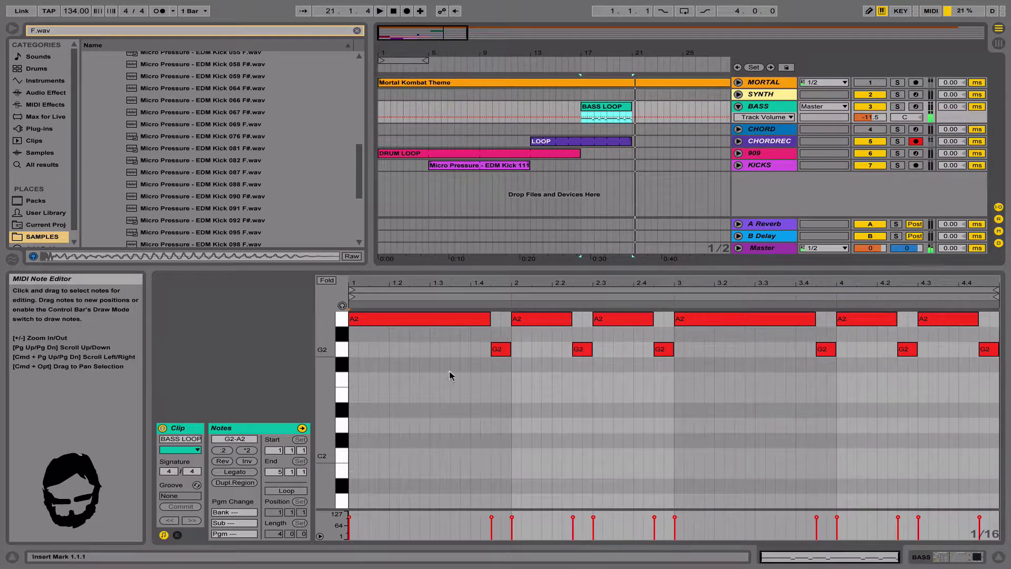
pyautogui.click(287, 490)
pyautogui.press('space')
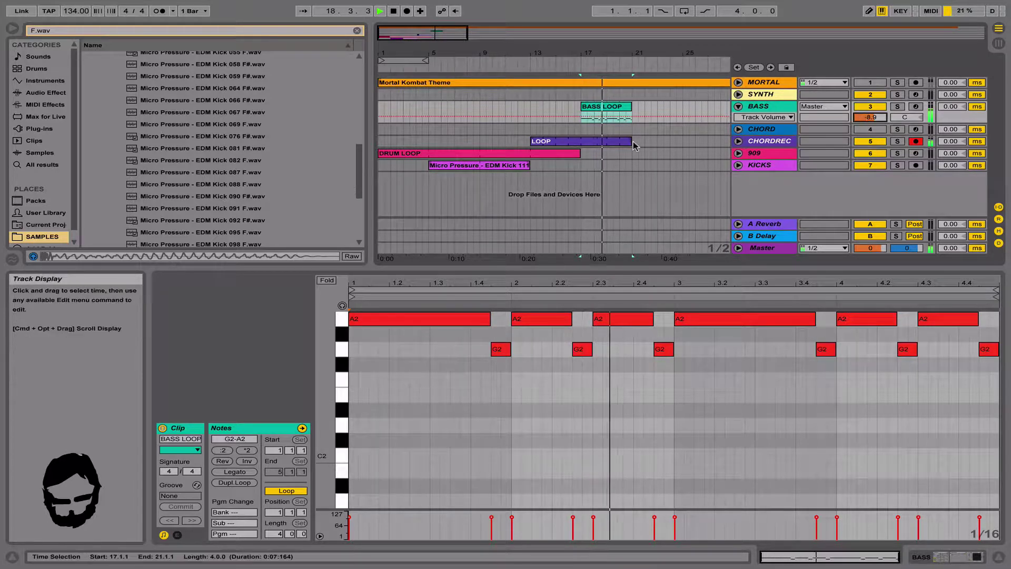
# Extend BASS LOOP to about bar 24, and set the track volumes to -6.5 dB on BASS and -1.0 dB on CHORDREC.
pyautogui.click(771, 141)
pyautogui.click(738, 141)
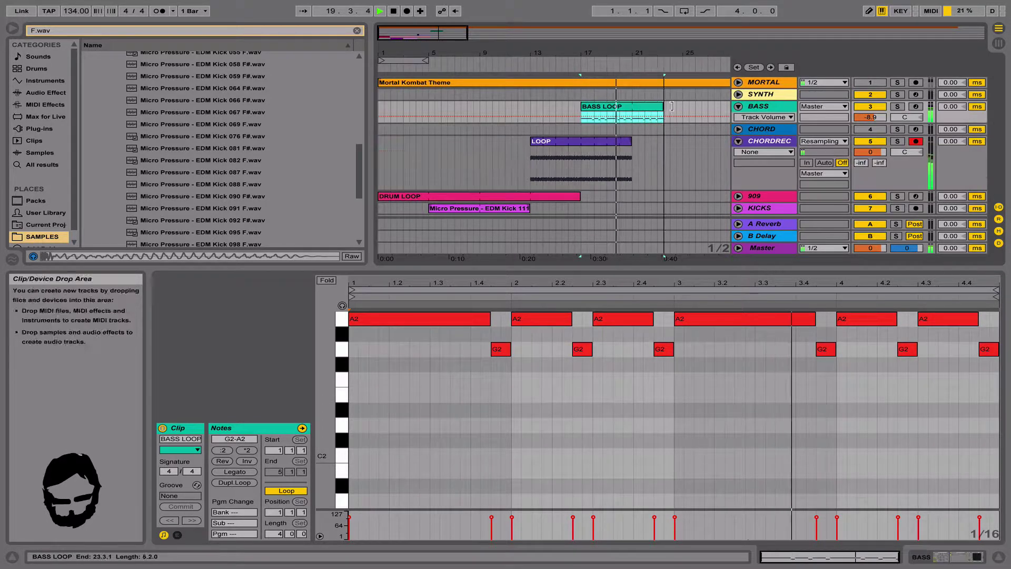
pyautogui.click(874, 118)
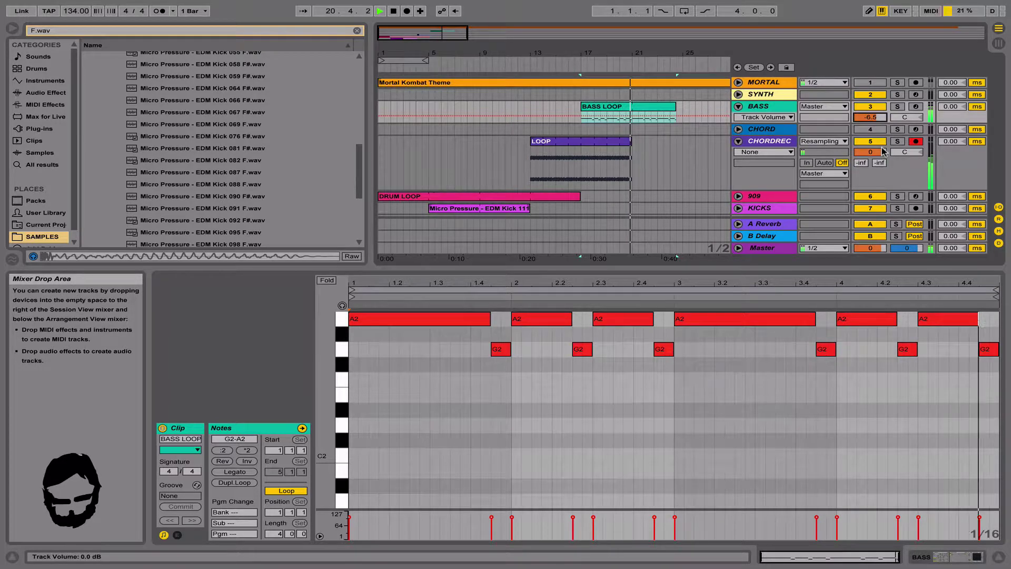
pyautogui.moveTo(883, 152); pyautogui.dragTo(883, 154)
pyautogui.press('space')
pyautogui.press('space')
# Extend the CHORDREC LOOP clip to about bar 36 and BASS LOOP to 44.3.1.
pyautogui.moveTo(629, 142); pyautogui.dragTo(675, 143)
pyautogui.moveTo(676, 53); pyautogui.dragTo(676, 25)
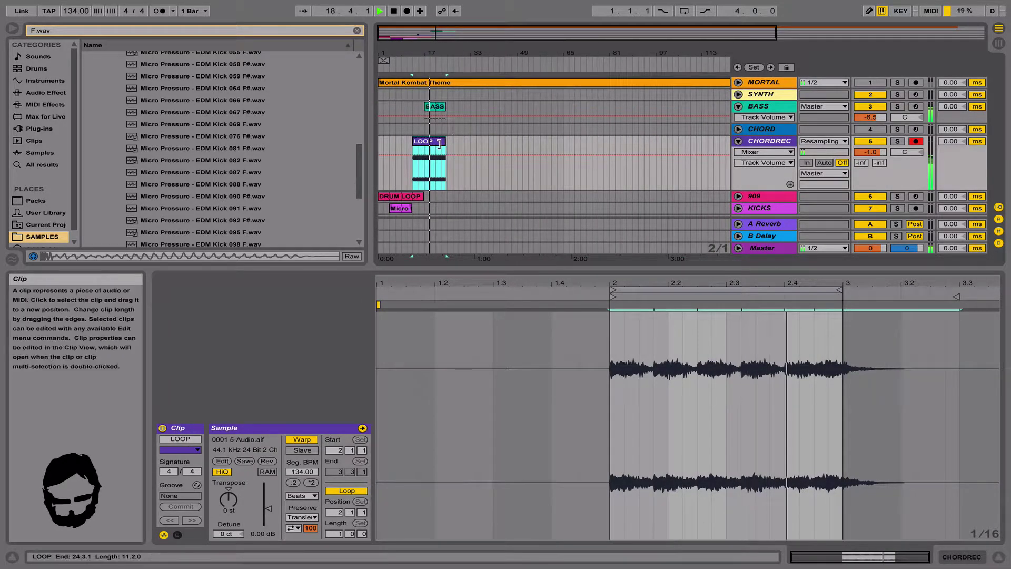
pyautogui.moveTo(439, 143); pyautogui.dragTo(480, 143)
pyautogui.moveTo(445, 107); pyautogui.dragTo(504, 108)
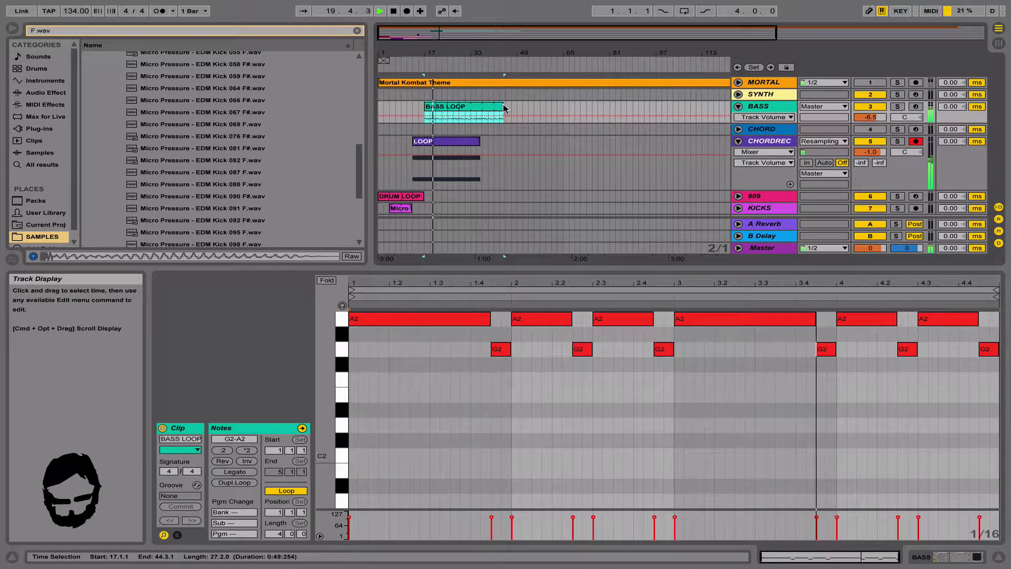
pyautogui.rightClick(466, 148)
pyautogui.click(536, 143)
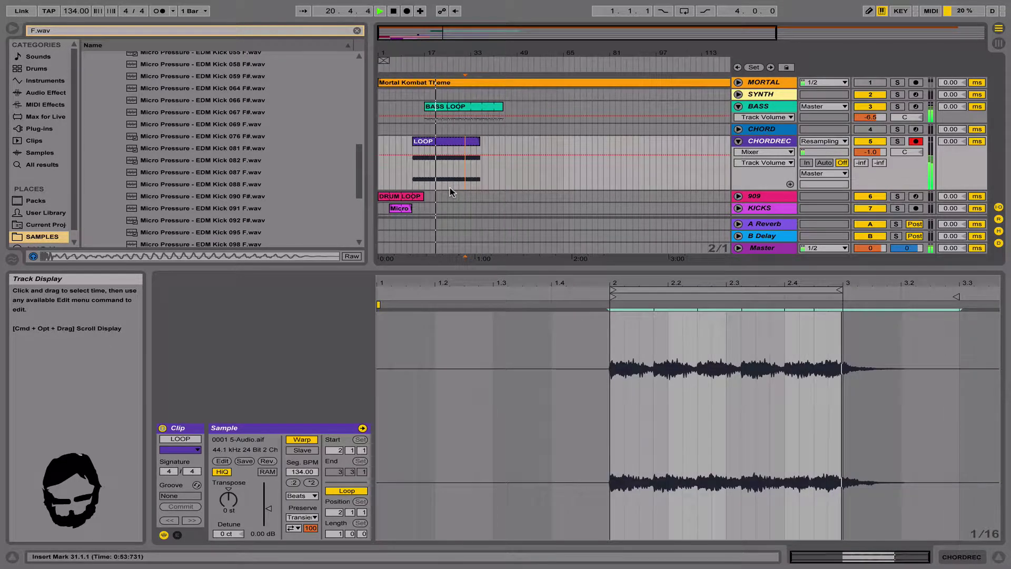
# Copy the DRUM LOOP clip to 25.1.1 on the 909 track.
pyautogui.click(400, 196)
pyautogui.moveTo(438, 53); pyautogui.dragTo(563, 51)
pyautogui.click(614, 196)
pyautogui.press('super+v')
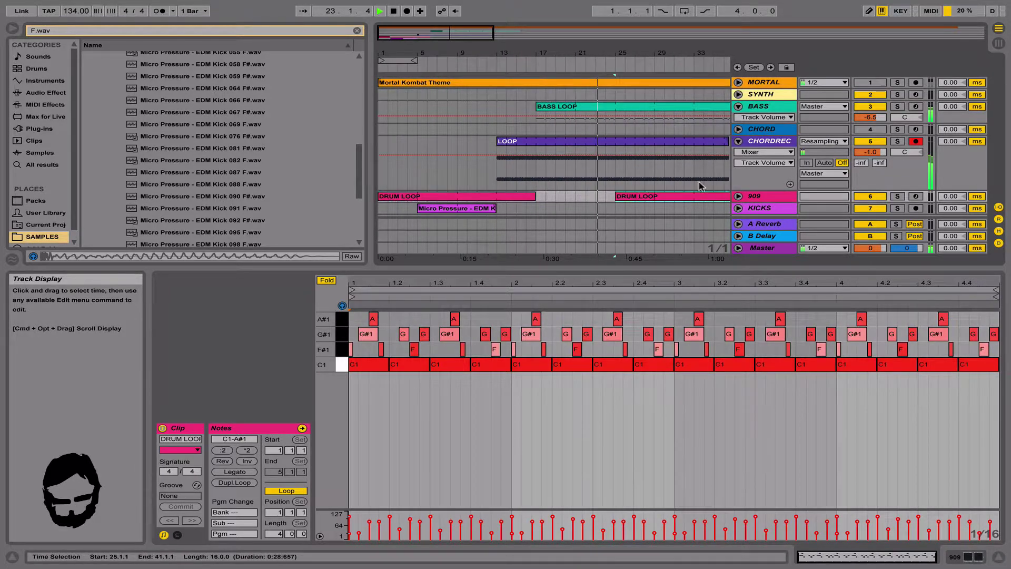
pyautogui.doubleClick(752, 196)
pyautogui.press('Left')
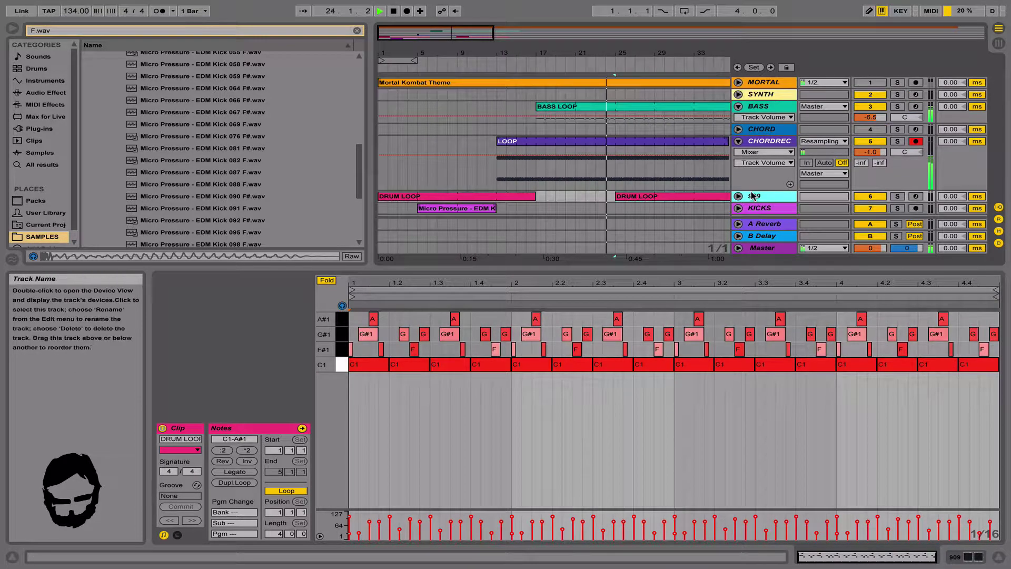
# Copy the Micro Pressure kick clip to 25.1.1 on the KICKS track.
pyautogui.click(478, 209)
pyautogui.press('super+c')
pyautogui.click(616, 208)
pyautogui.press('super+v')
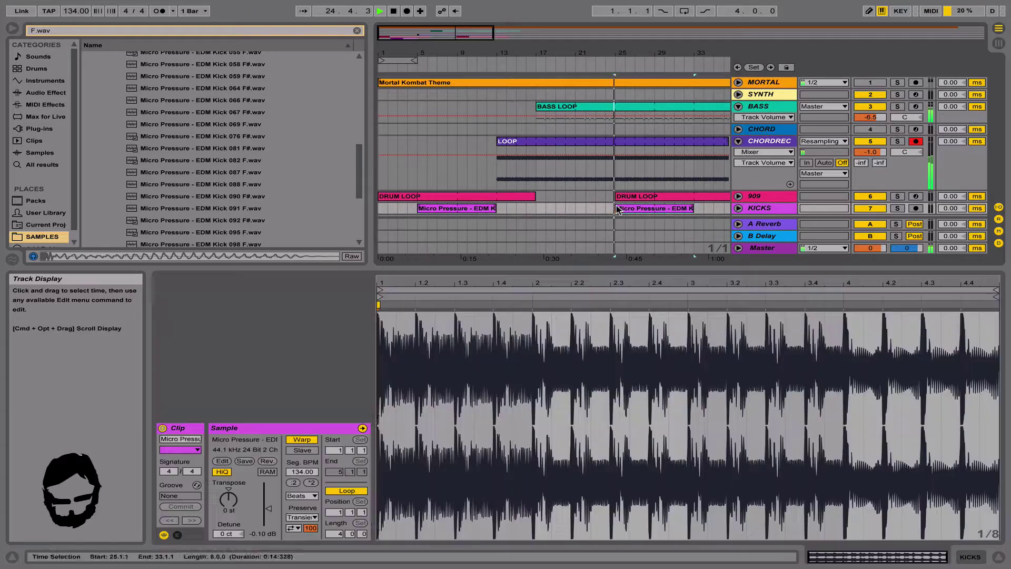
# Collapse the CHORDREC and BASS tracks.
pyautogui.click(777, 142)
pyautogui.press('Left')
pyautogui.press('Up')
pyautogui.press('Up')
pyautogui.press('Left')
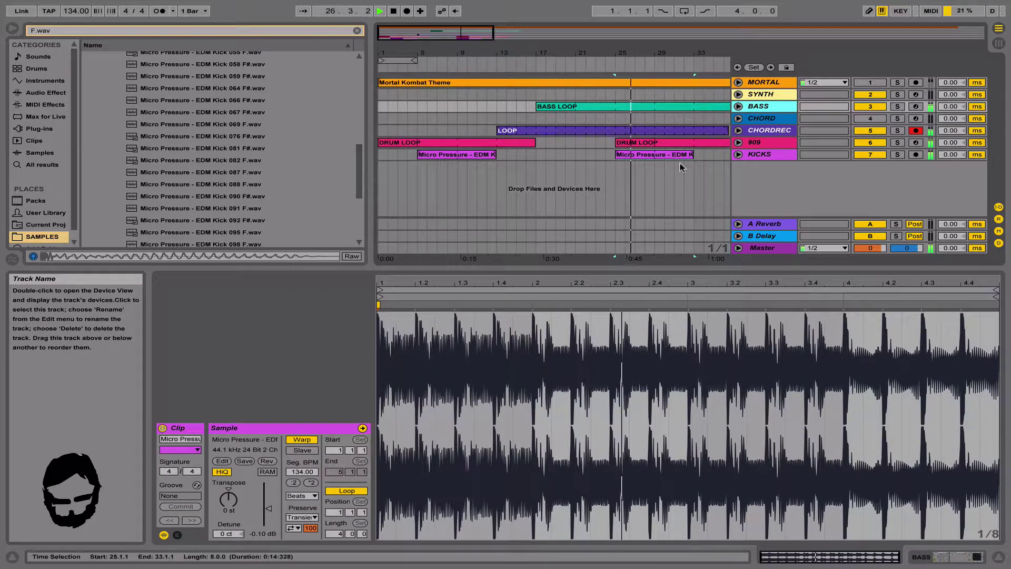
# Unfold the KICKS track and restart playback from the second kick clip at 25.1.1.
pyautogui.click(758, 154)
pyautogui.click(738, 154)
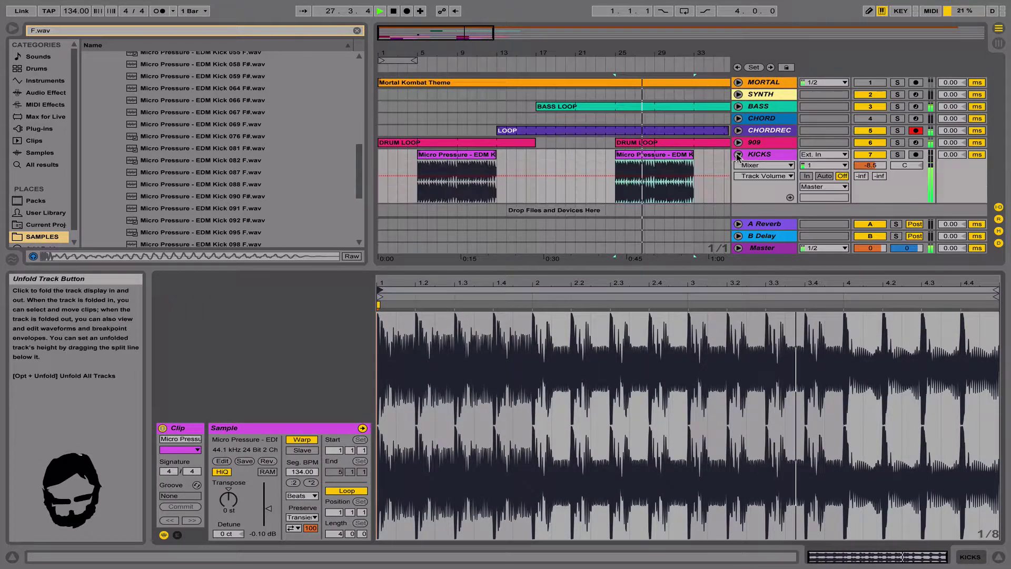
pyautogui.click(650, 154)
pyautogui.moveTo(643, 54); pyautogui.dragTo(558, 57)
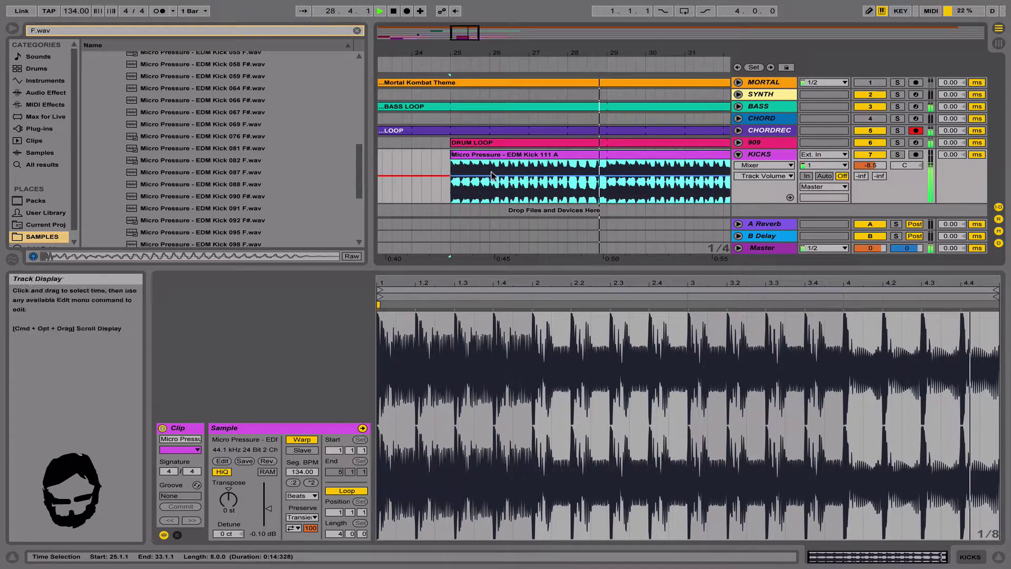
pyautogui.click(452, 183)
pyautogui.press('space')
pyautogui.press('space')
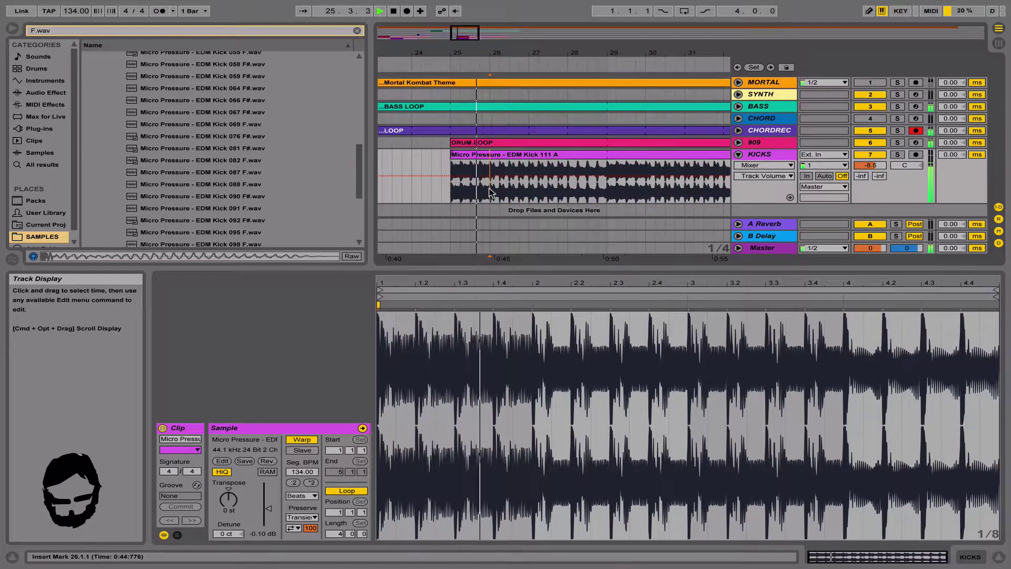
pyautogui.moveTo(489, 185); pyautogui.dragTo(566, 188)
pyautogui.press('super+e')
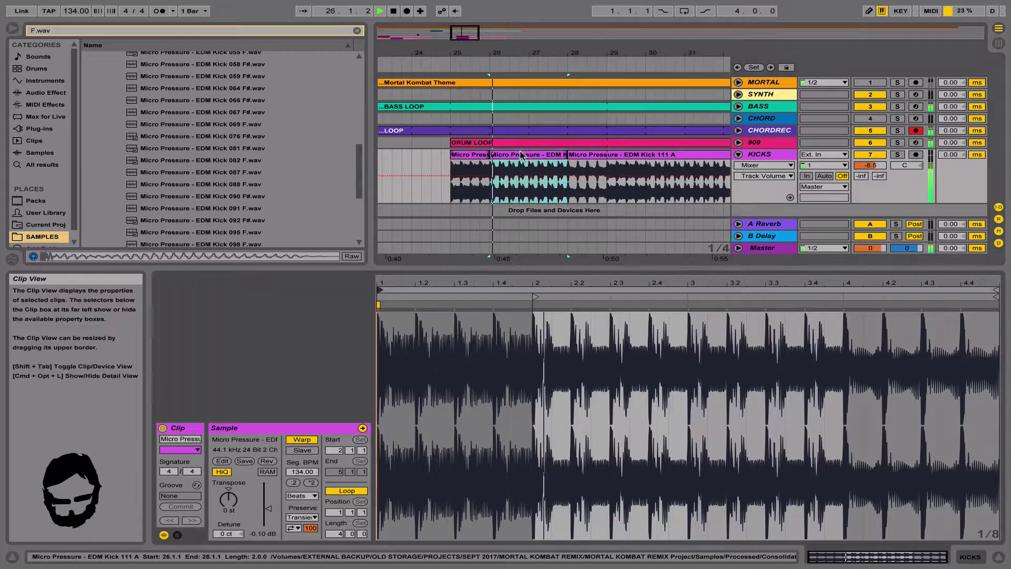
pyautogui.press('super+z')
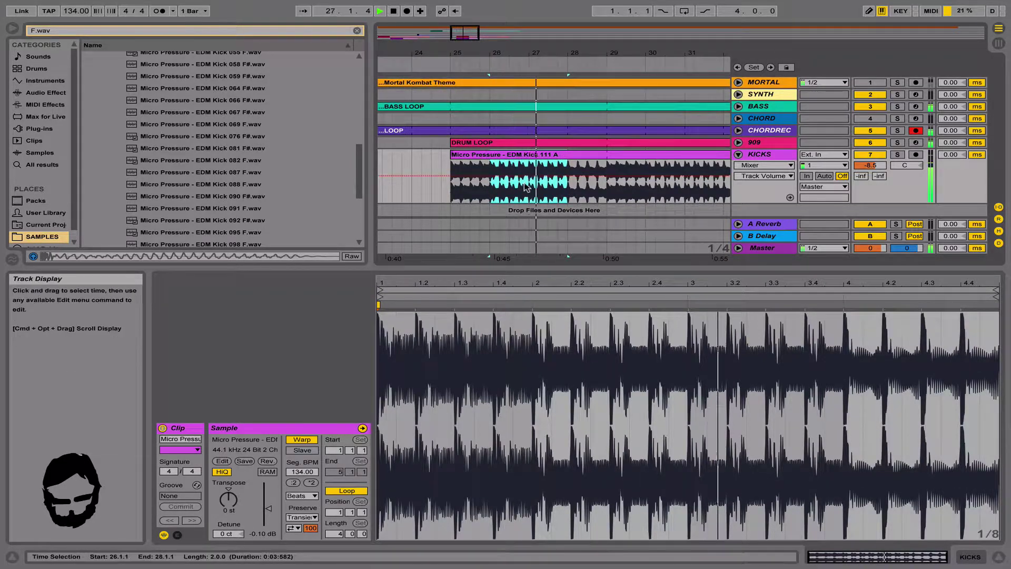
# Repeat the second kick clip's first bar over bars 26 and 27, and duplicate the section from bar 25 to 29 at bar 29.
pyautogui.moveTo(490, 191); pyautogui.dragTo(562, 192)
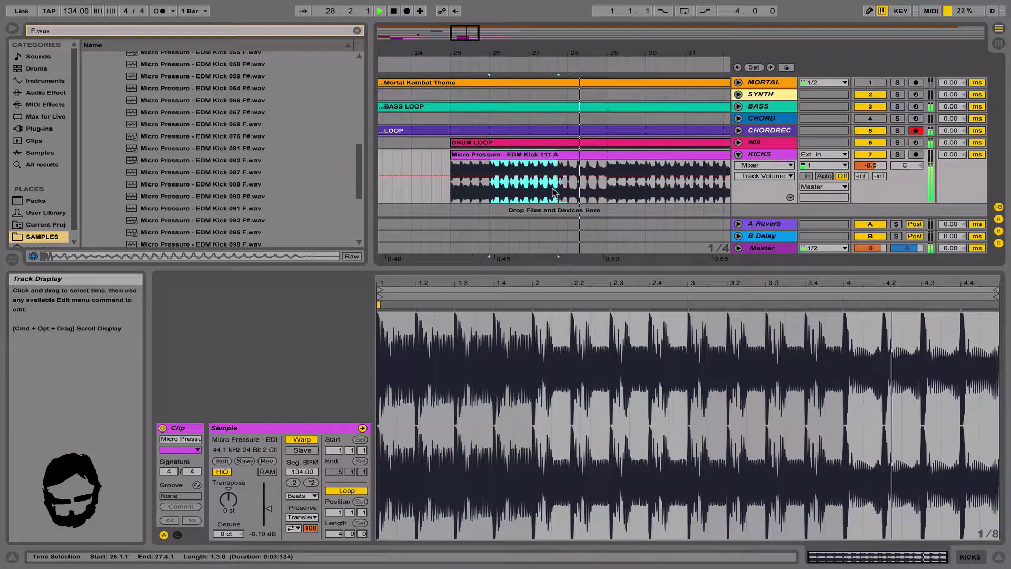
pyautogui.press('super+e')
pyautogui.click(479, 156)
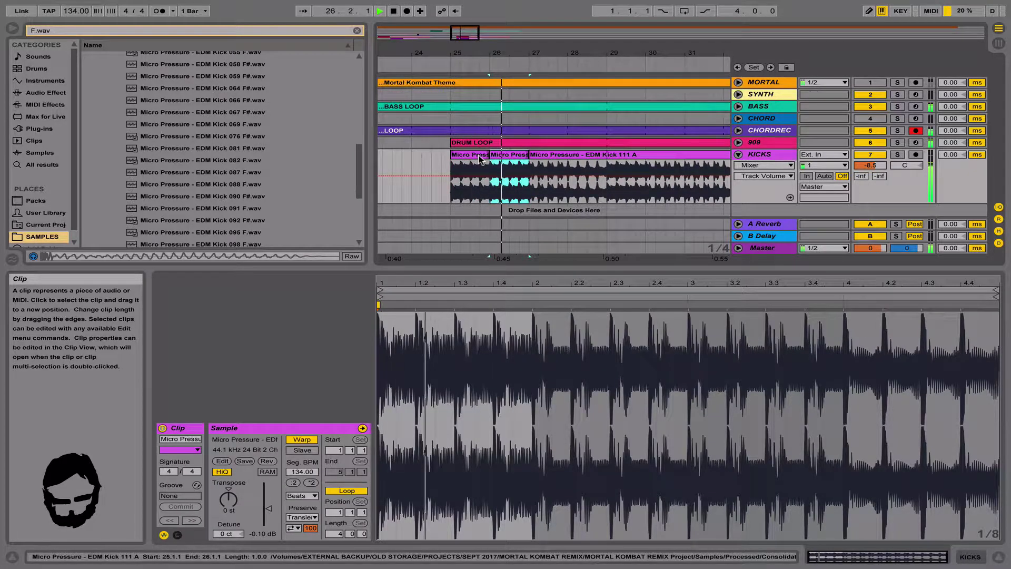
pyautogui.click(479, 158)
pyautogui.press('super+d')
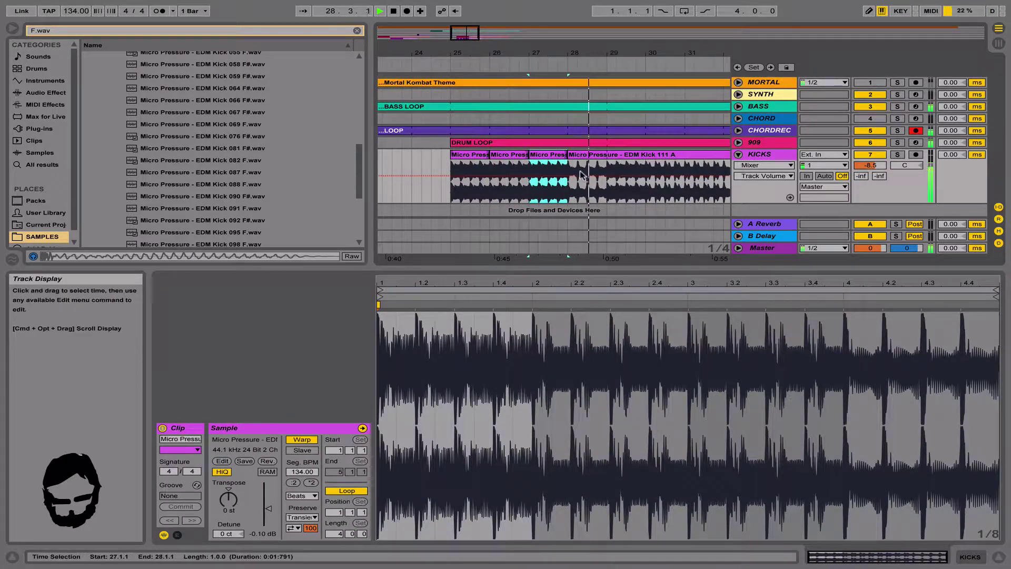
pyautogui.moveTo(608, 192); pyautogui.dragTo(453, 190)
pyautogui.press('super+d')
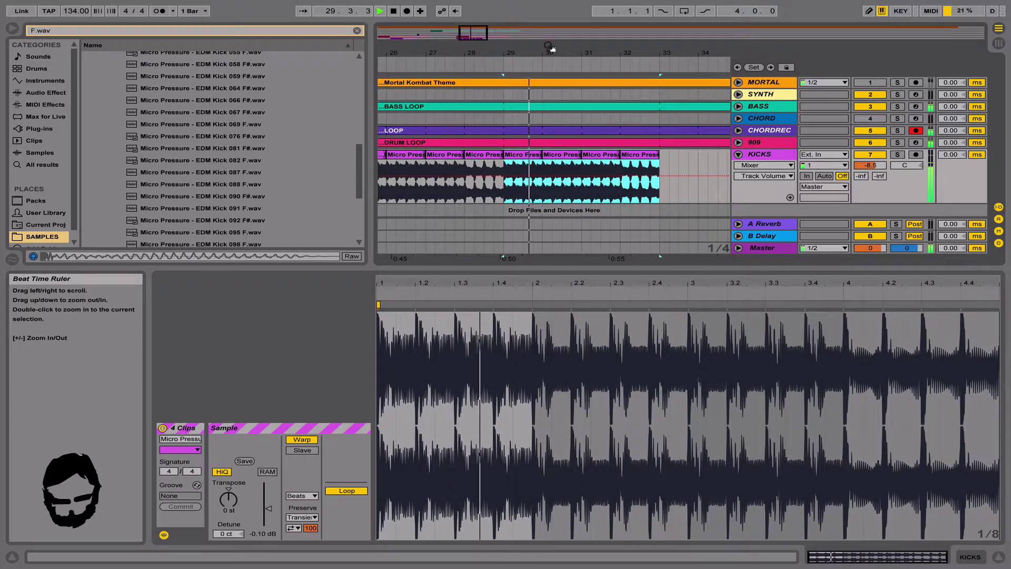
# Consolidate the kick clips from 25.1.1 to 33.1.1 into one clip and enable looping on it.
pyautogui.moveTo(550, 51); pyautogui.dragTo(550, 24)
pyautogui.keyDown('shift'); pyautogui.click(503, 197); pyautogui.keyUp('shift')
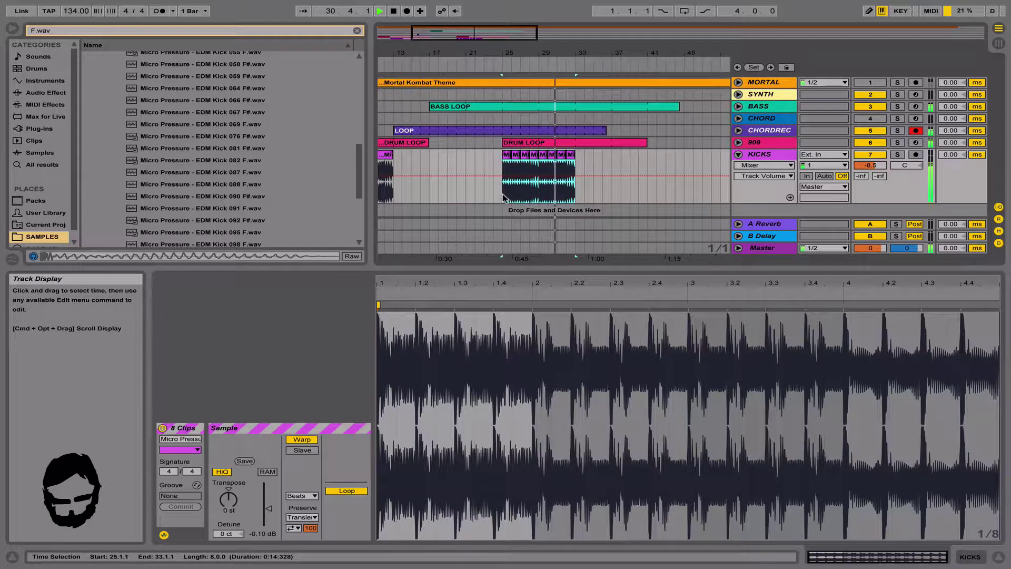
pyautogui.press('super+j')
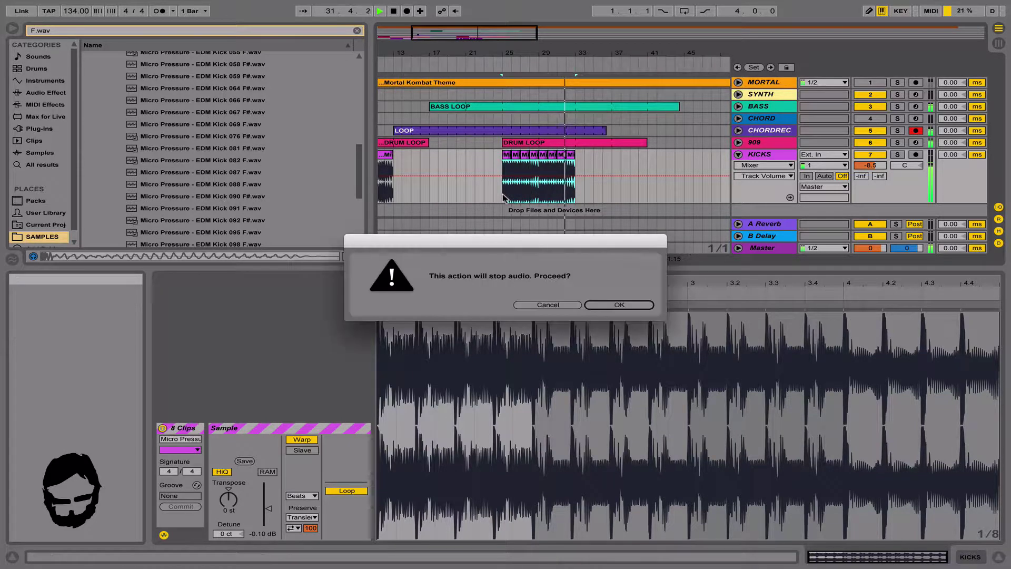
pyautogui.press('Return')
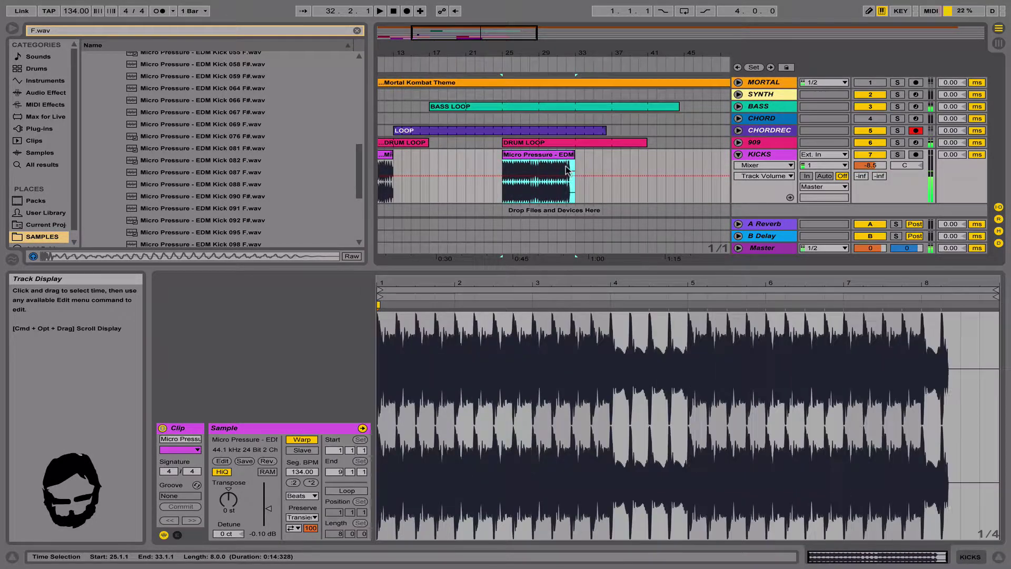
pyautogui.click(347, 490)
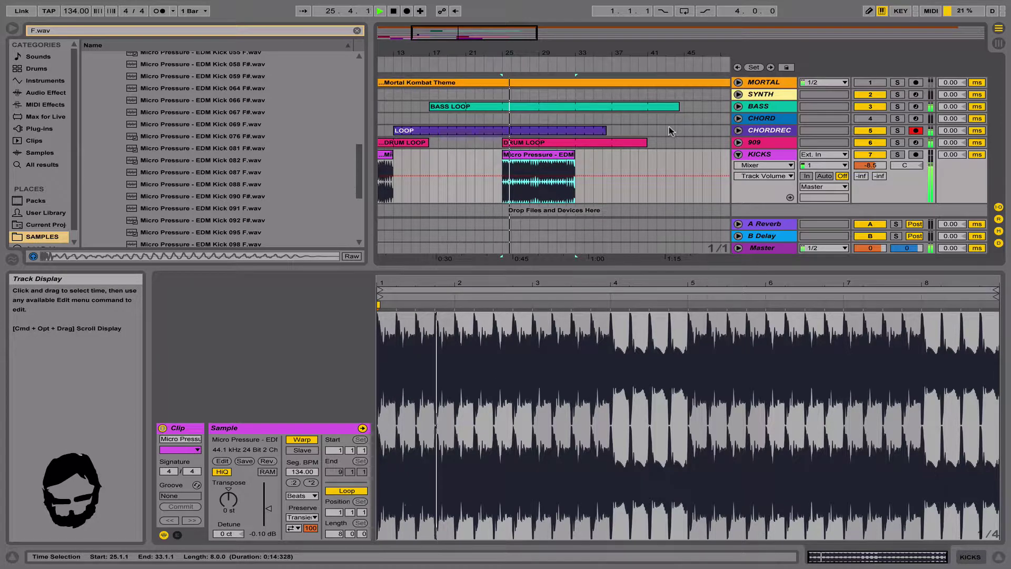
# Lower the KICKS track volume to about -11.7 dB and fold the track.
pyautogui.click(751, 154)
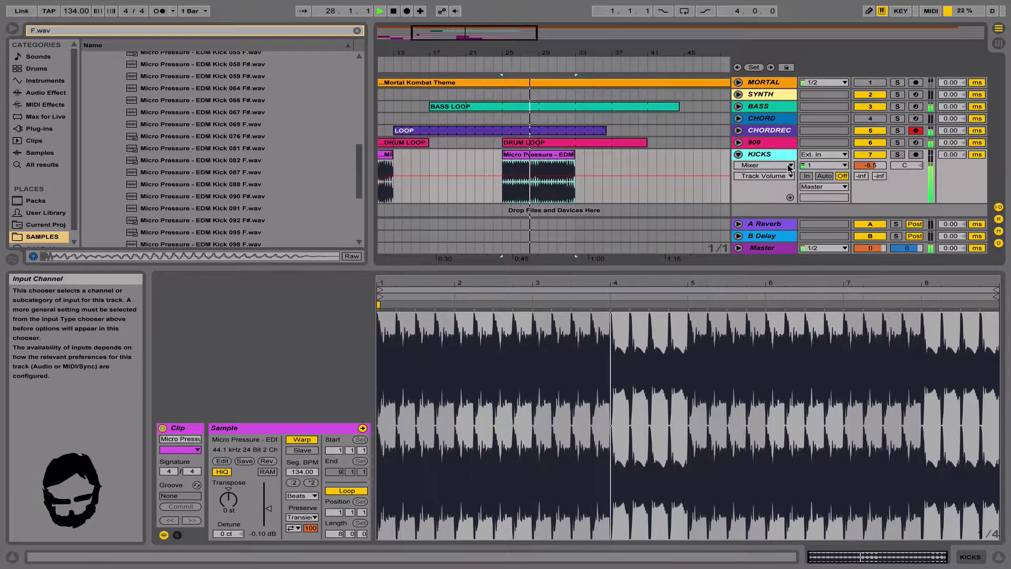
pyautogui.click(738, 154)
pyautogui.click(738, 153)
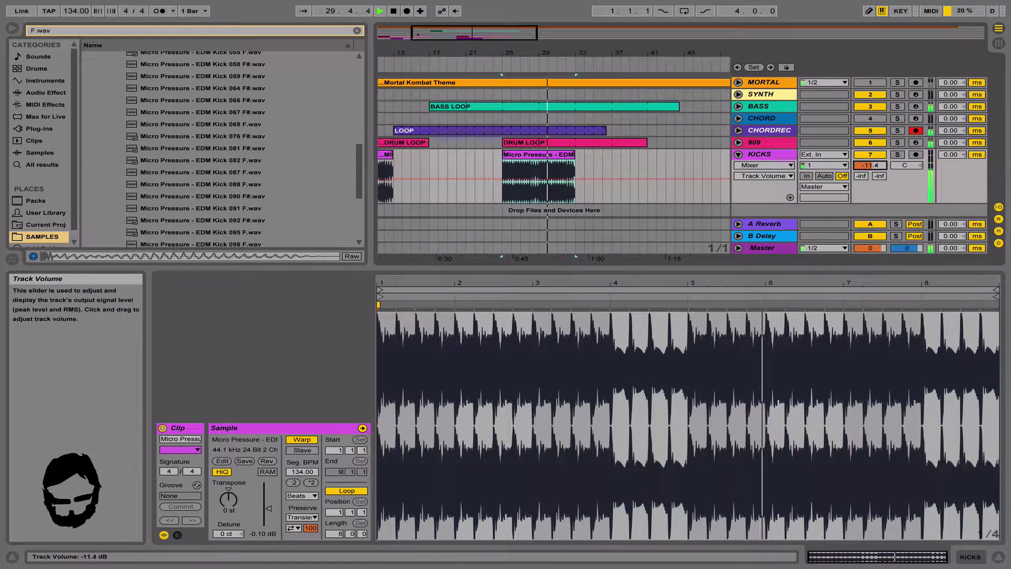
pyautogui.click(791, 157)
pyautogui.press('Left')
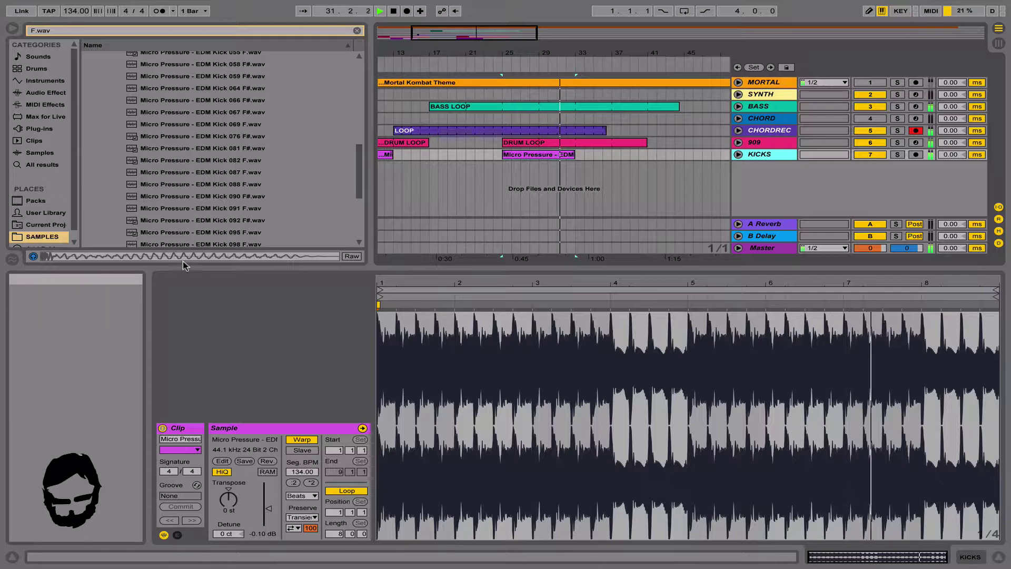
# Unfold the BASS and SYNTH tracks and solo the BASS track.
pyautogui.scroll(10, 219, 177)
pyautogui.click(768, 130)
pyautogui.press('Right')
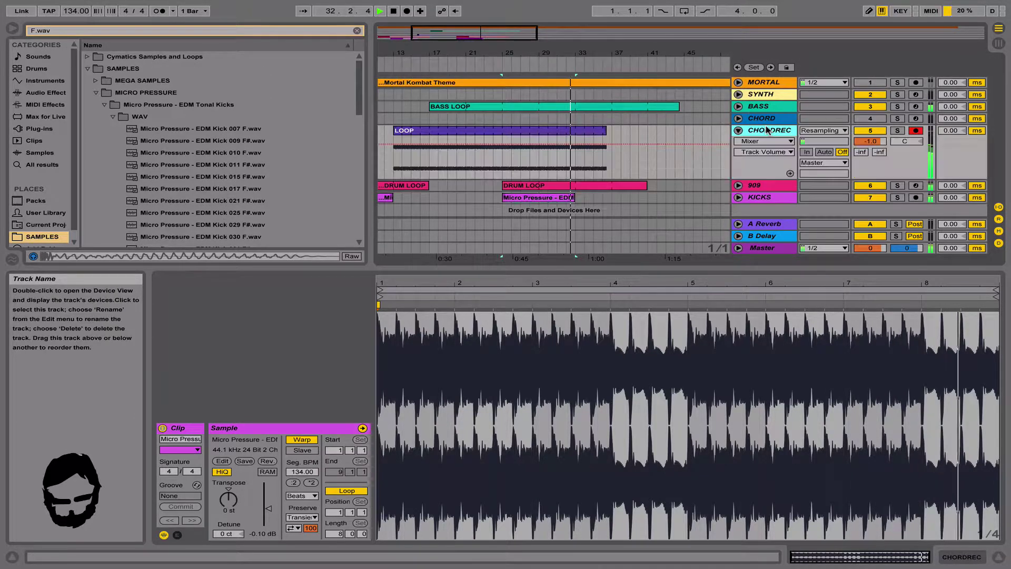
pyautogui.press('Left')
pyautogui.press('Up')
pyautogui.press('Up')
pyautogui.press('Right')
pyautogui.press('Up')
pyautogui.press('Right')
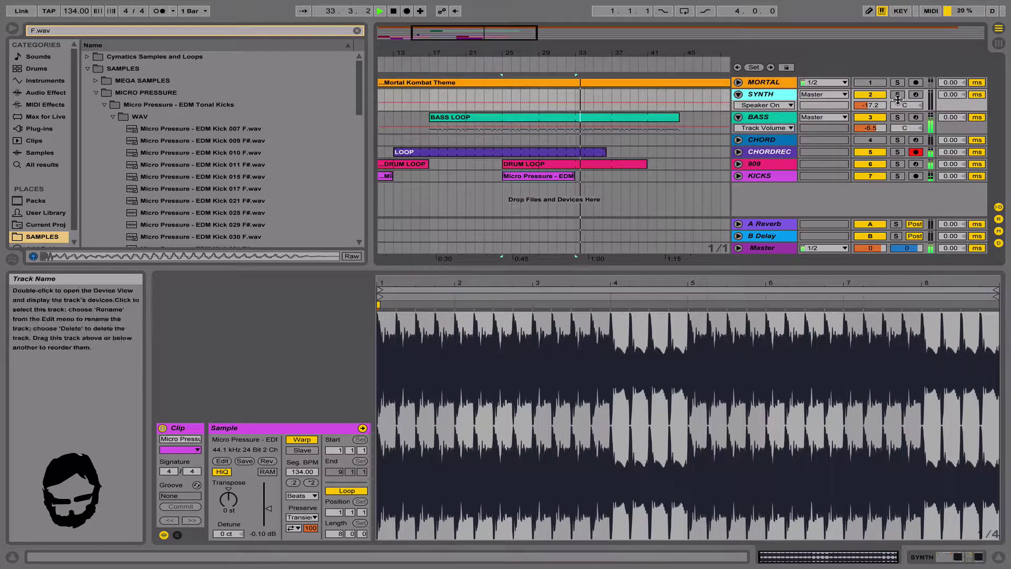
pyautogui.click(897, 118)
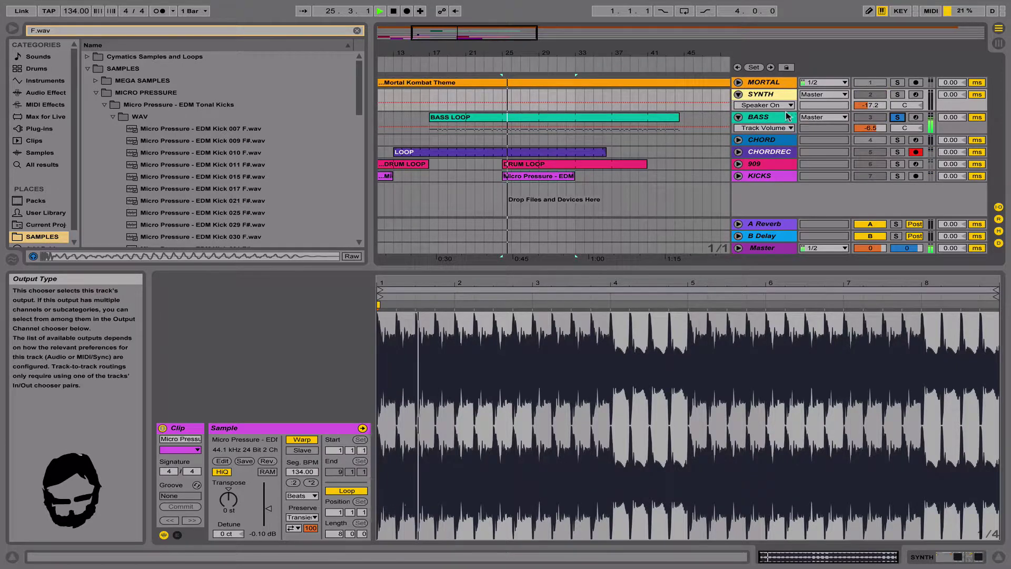
# Show the BASS track's devices and add a Compressor audio effect at the end of its chain.
pyautogui.click(922, 558)
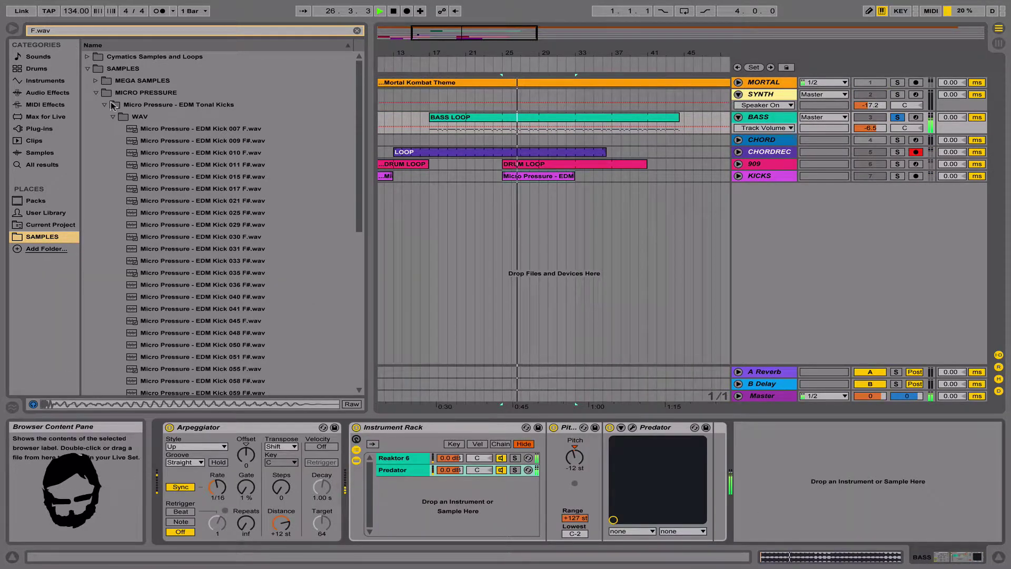
pyautogui.click(45, 81)
pyautogui.click(52, 93)
pyautogui.click(357, 31)
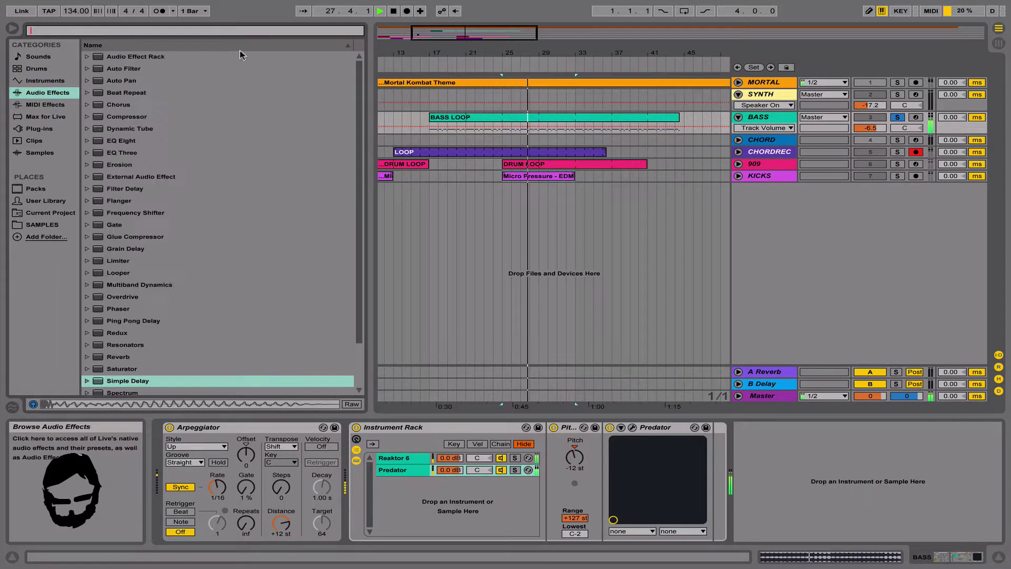
pyautogui.moveTo(126, 116); pyautogui.dragTo(814, 379)
pyautogui.moveTo(819, 469); pyautogui.dragTo(819, 469)
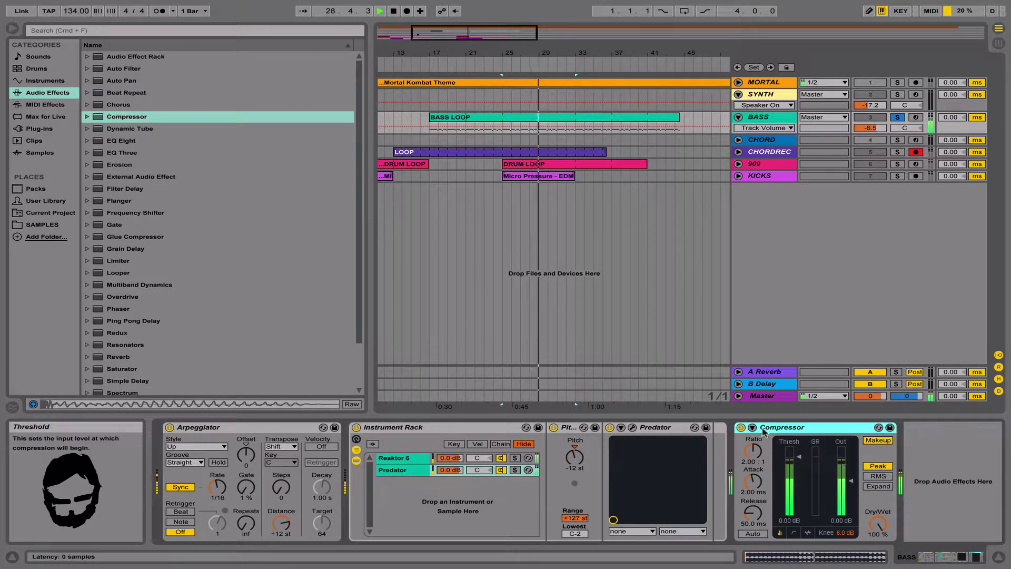
# Enable the BASS Compressor's sidechain and choose KICKS as its audio source.
pyautogui.click(752, 427)
pyautogui.click(756, 440)
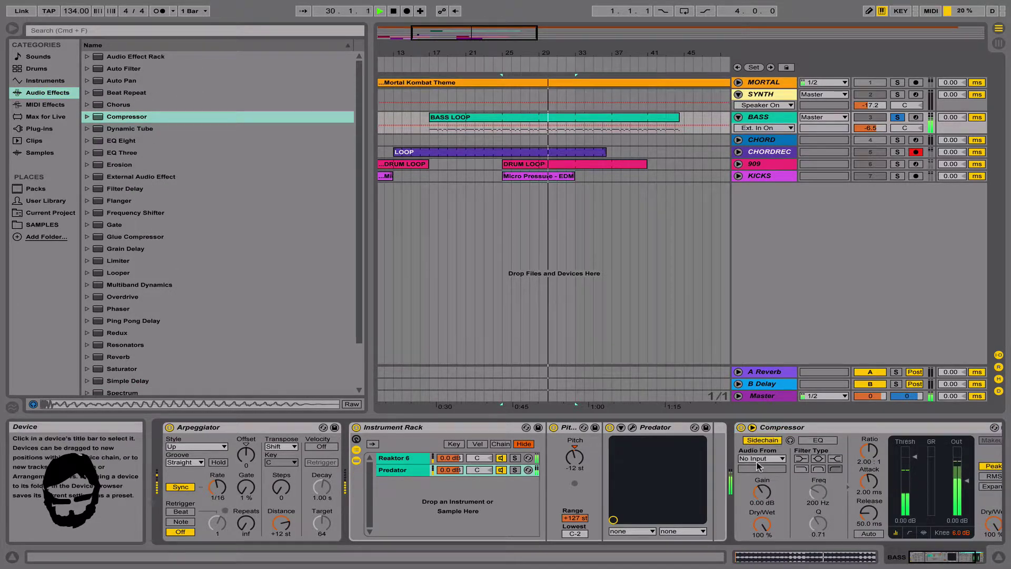
pyautogui.click(761, 458)
pyautogui.click(763, 409)
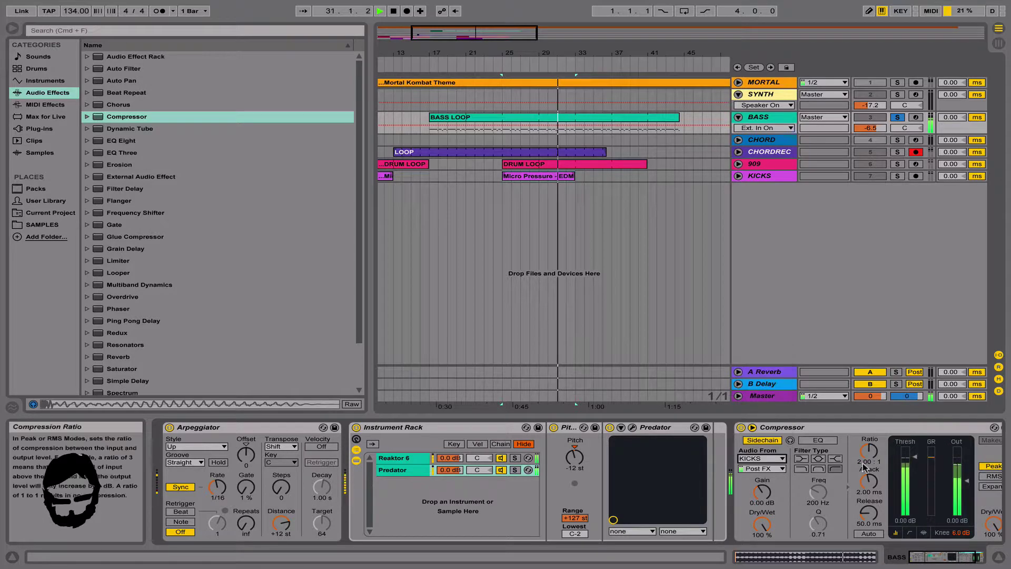
# Enable the sidechain EQ with a band-pass filter at 3.09 kHz and a Q of 12.0.
pyautogui.click(804, 442)
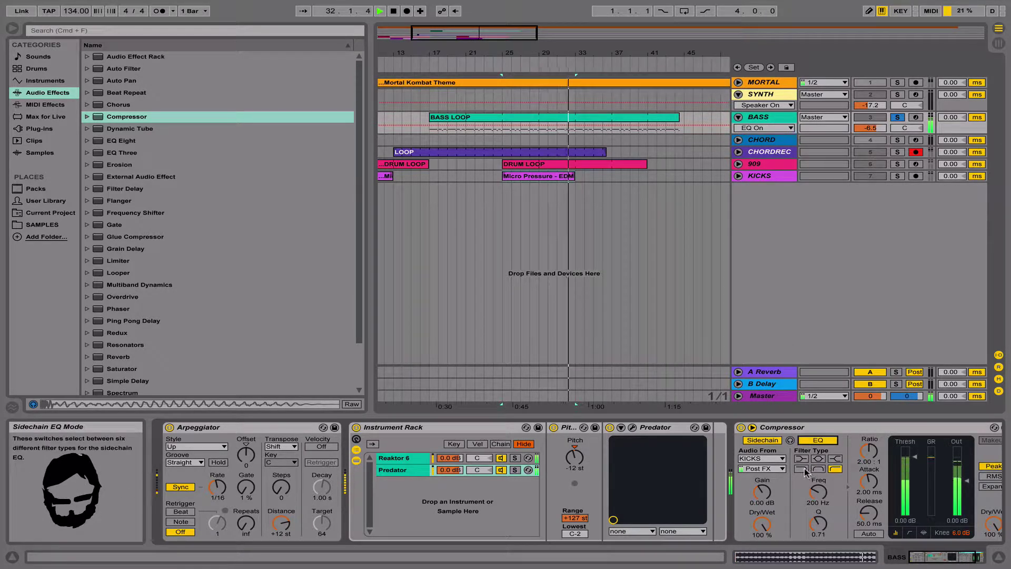
pyautogui.moveTo(818, 495); pyautogui.dragTo(818, 473)
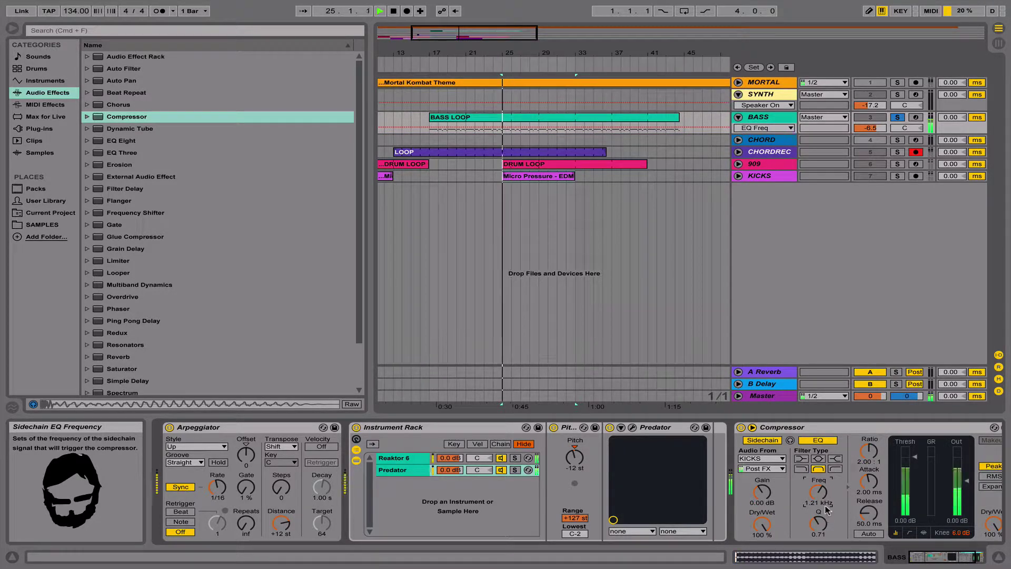
pyautogui.moveTo(818, 523); pyautogui.dragTo(819, 478)
pyautogui.click(818, 459)
pyautogui.click(818, 468)
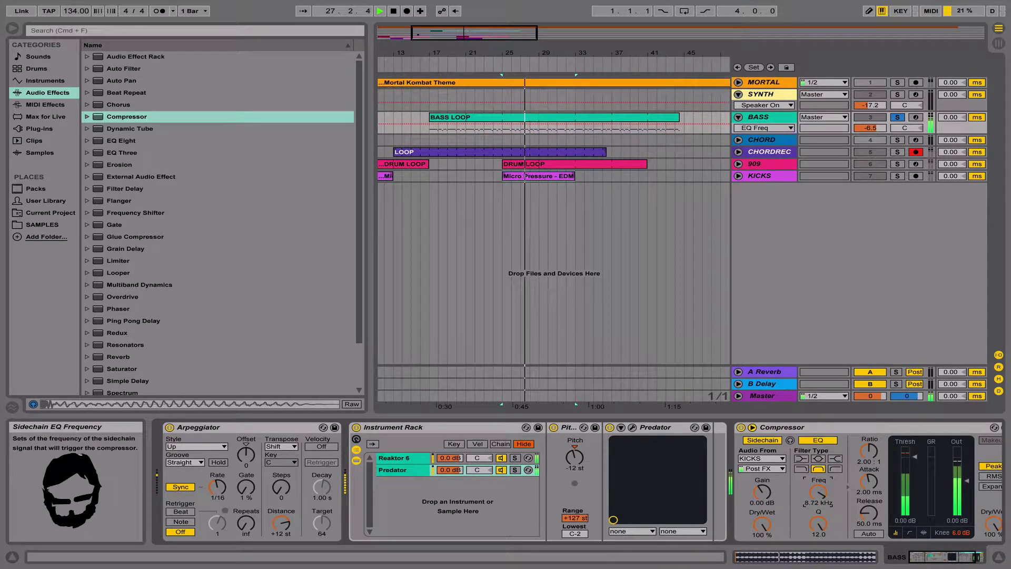
# Set the Compressor to threshold -31.0 dB, ratio 11.5:1, attack 0.14 ms, release 53.6 ms and output 9.00 dB, and unsolo BASS.
pyautogui.moveTo(917, 477); pyautogui.dragTo(917, 492)
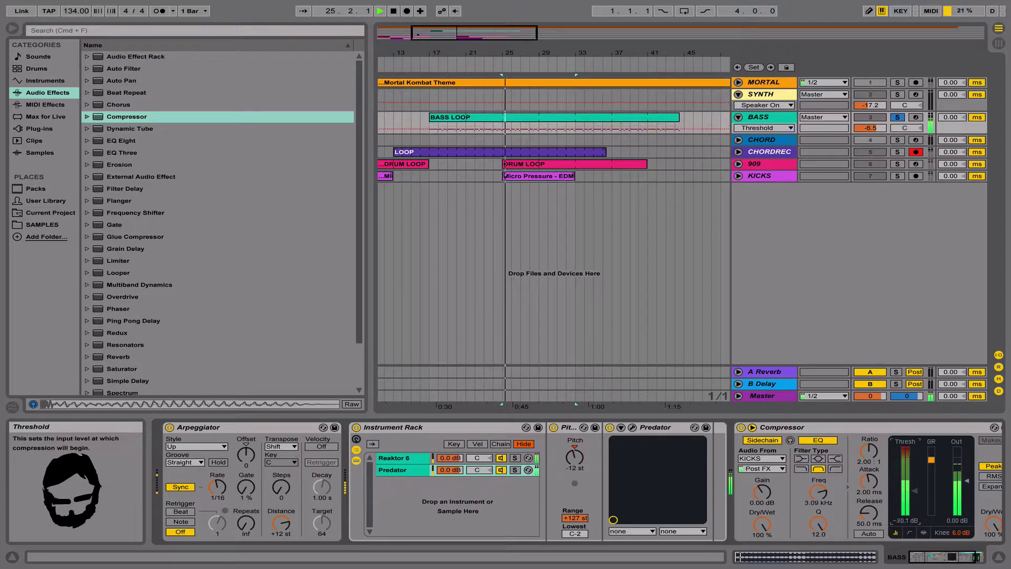
pyautogui.moveTo(870, 462); pyautogui.dragTo(869, 452)
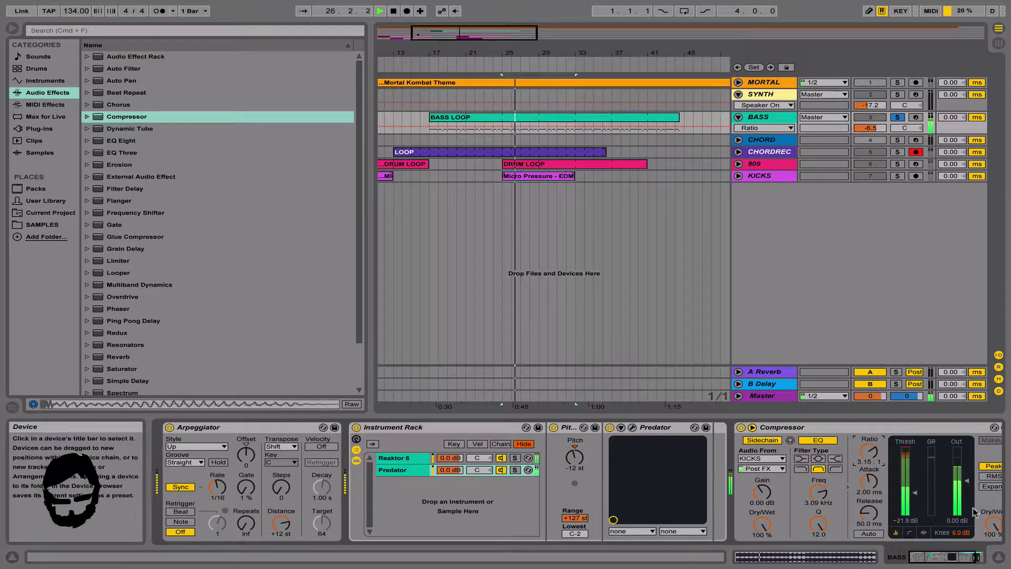
pyautogui.click(956, 520)
pyautogui.moveTo(869, 451); pyautogui.dragTo(869, 437)
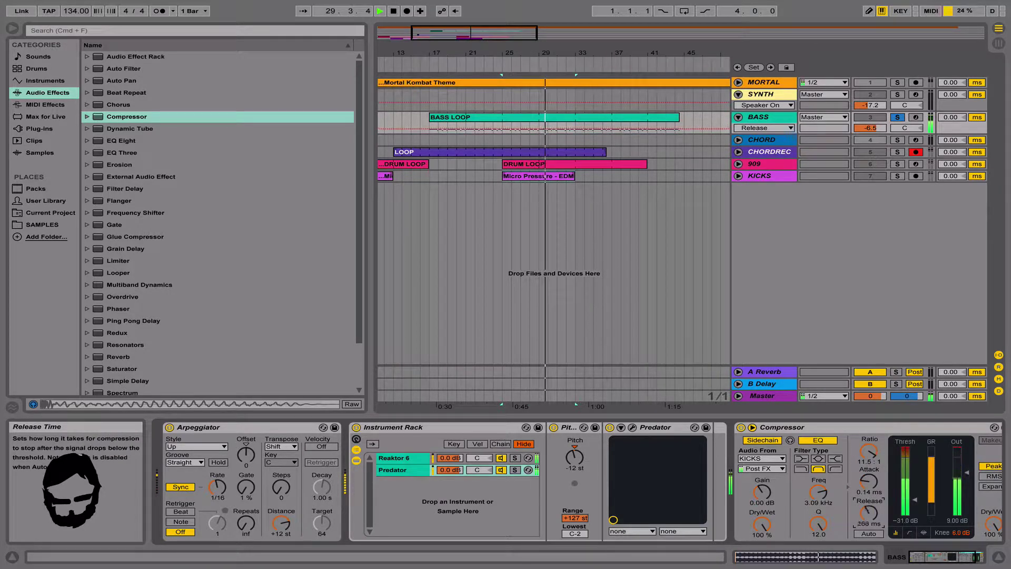
pyautogui.click(898, 118)
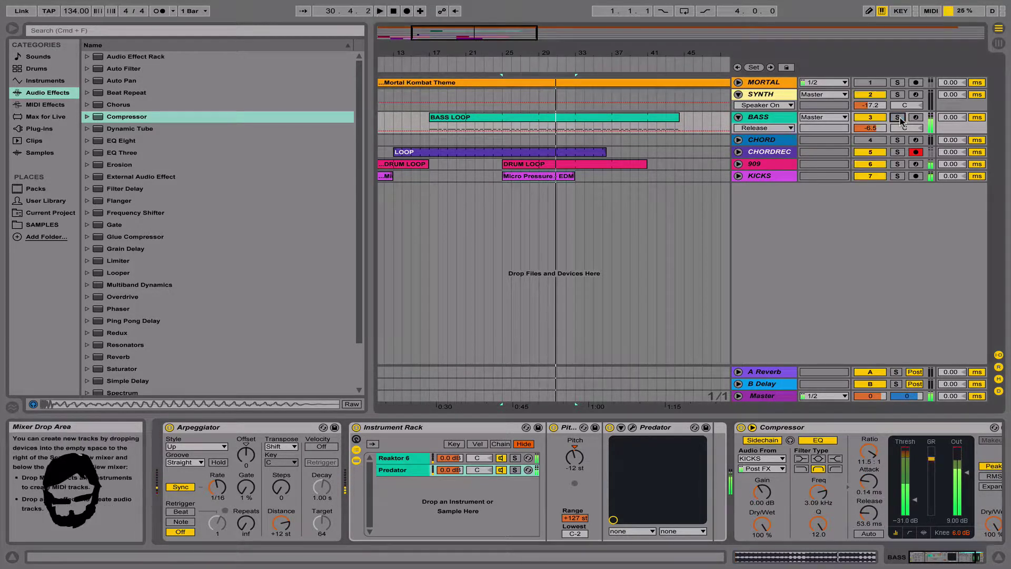
# Open the second kick clip, solo KICKS, and set the clip's transient loop mode to off with a transient envelope of 70.
pyautogui.click(787, 177)
pyautogui.doubleClick(553, 192)
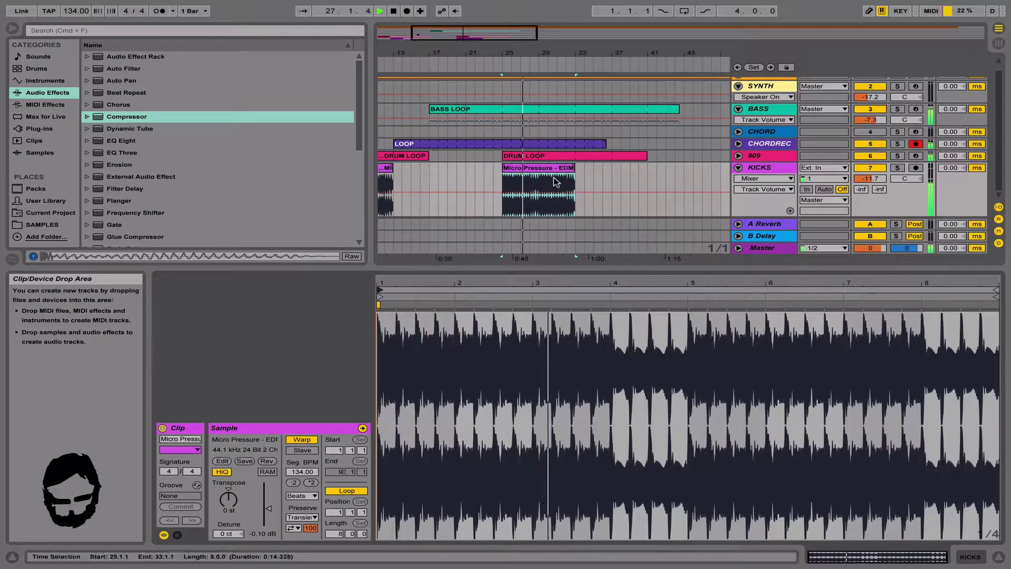
pyautogui.moveTo(311, 528); pyautogui.dragTo(310, 548)
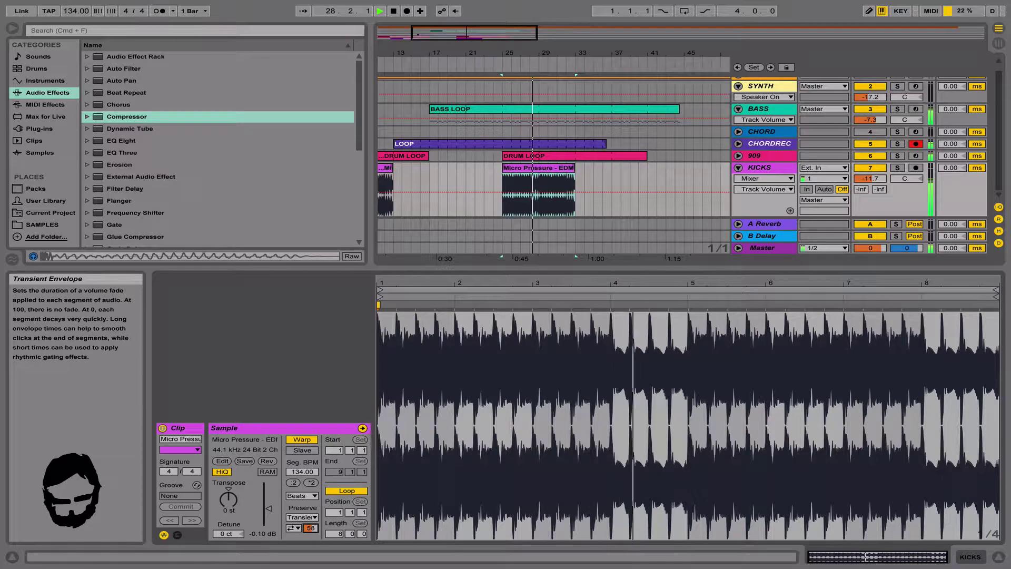
pyautogui.click(897, 168)
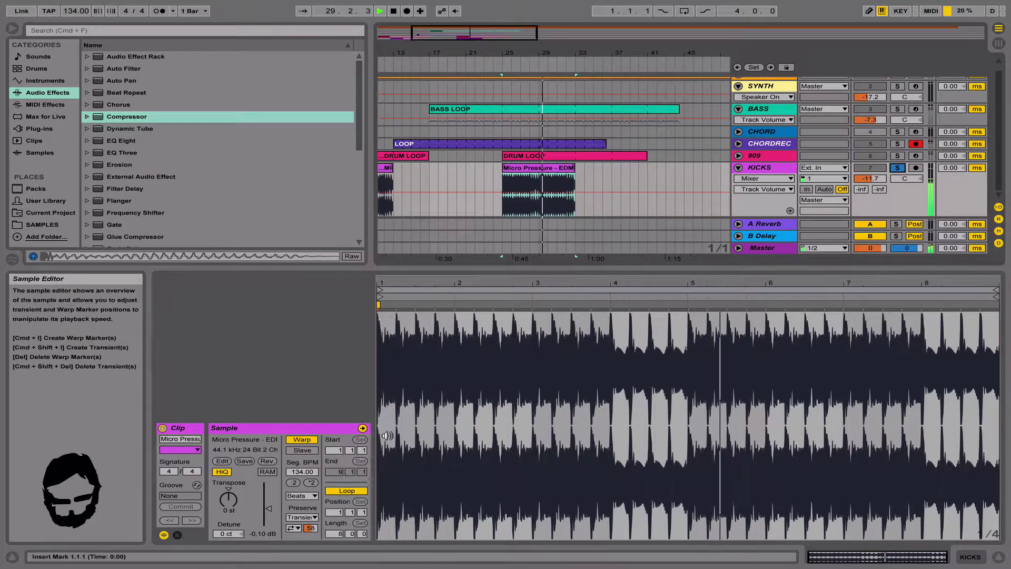
pyautogui.moveTo(308, 531); pyautogui.dragTo(311, 506)
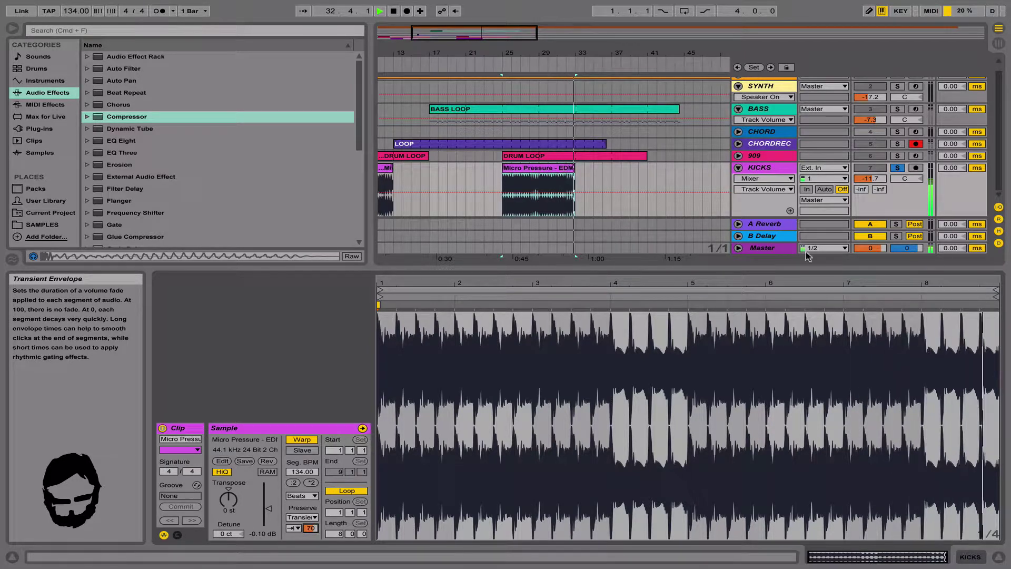
# Unsolo the KICKS track, raise its volume to about -6.9 dB and fold it.
pyautogui.click(897, 168)
pyautogui.moveTo(869, 179); pyautogui.dragTo(870, 161)
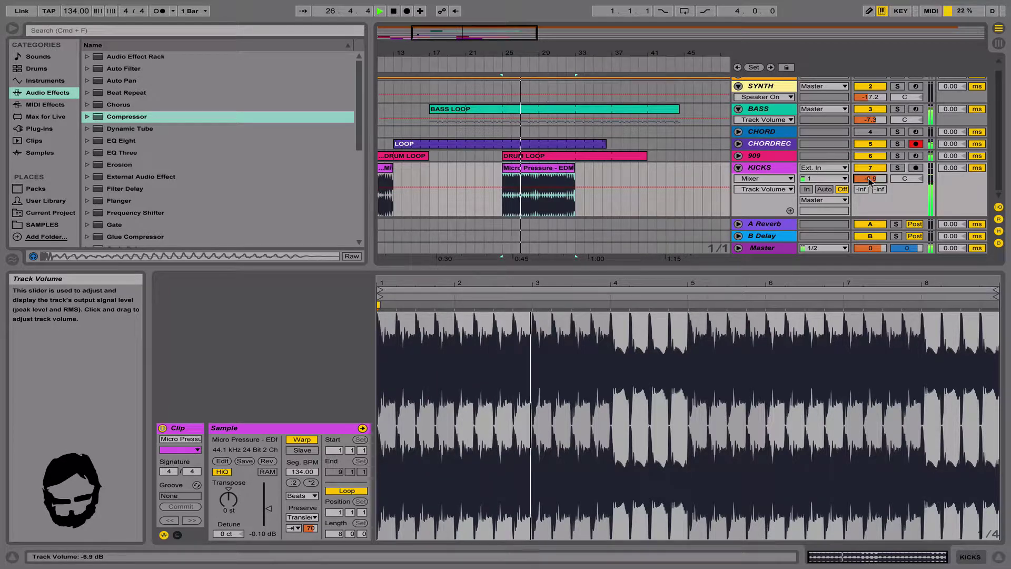
pyautogui.click(776, 165)
pyautogui.press('Left')
# Show the BASS track's devices and add an EQ Eight after the Compressor.
pyautogui.press('Up')
pyautogui.press('Up')
pyautogui.press('Right')
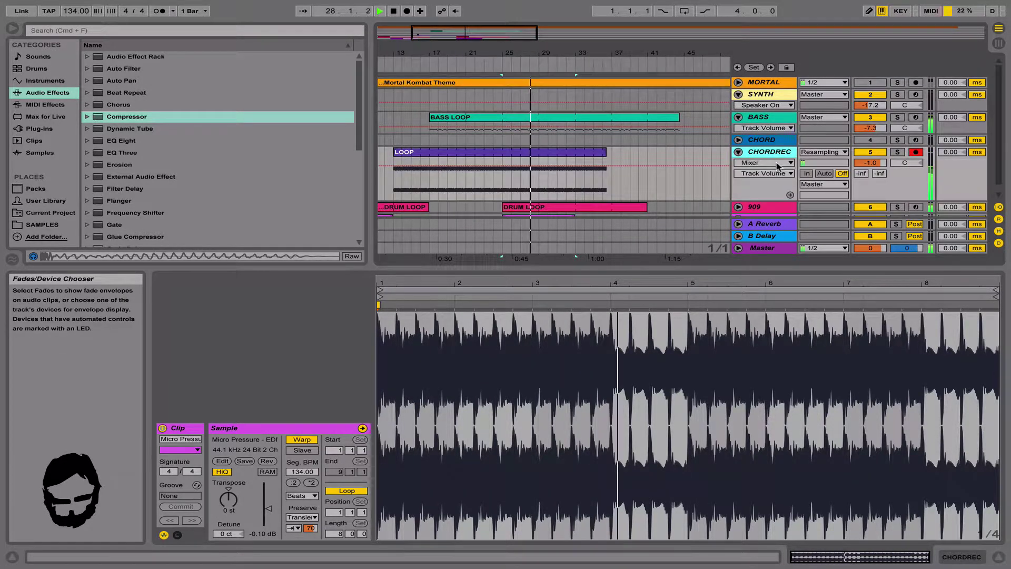
pyautogui.press('Left')
pyautogui.press('Up')
pyautogui.press('Up')
pyautogui.click(929, 556)
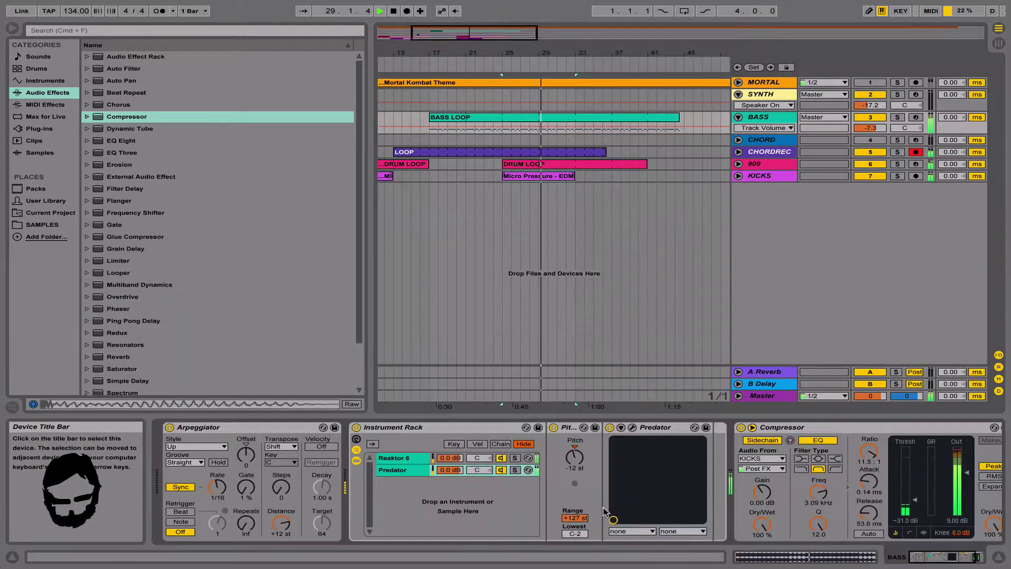
pyautogui.doubleClick(128, 141)
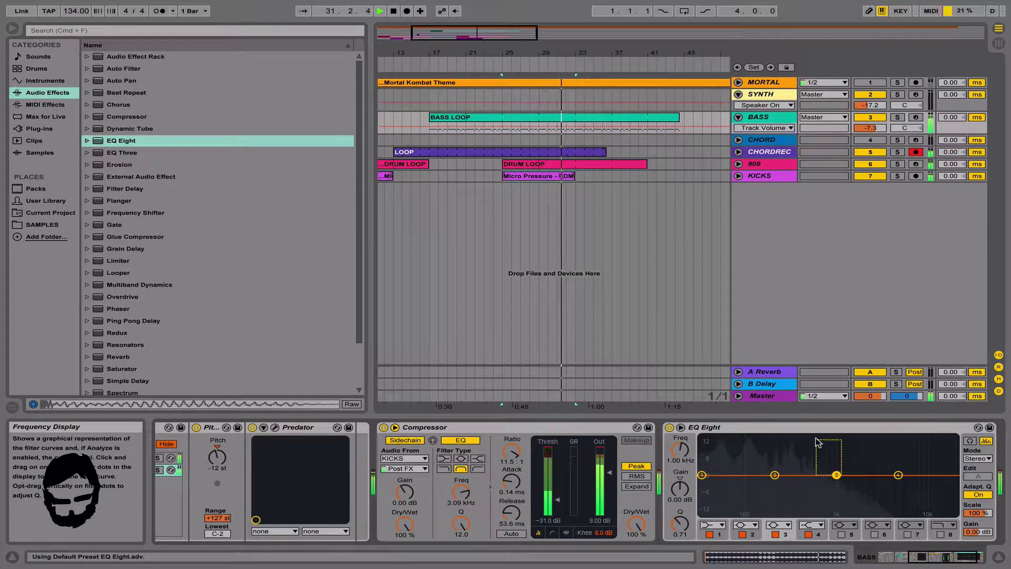
# Cut EQ band 3 on BASS by 7.81 dB at 289 Hz and set the BASS track volume to -6.4 dB.
pyautogui.moveTo(830, 473); pyautogui.dragTo(787, 493)
pyautogui.click(679, 523)
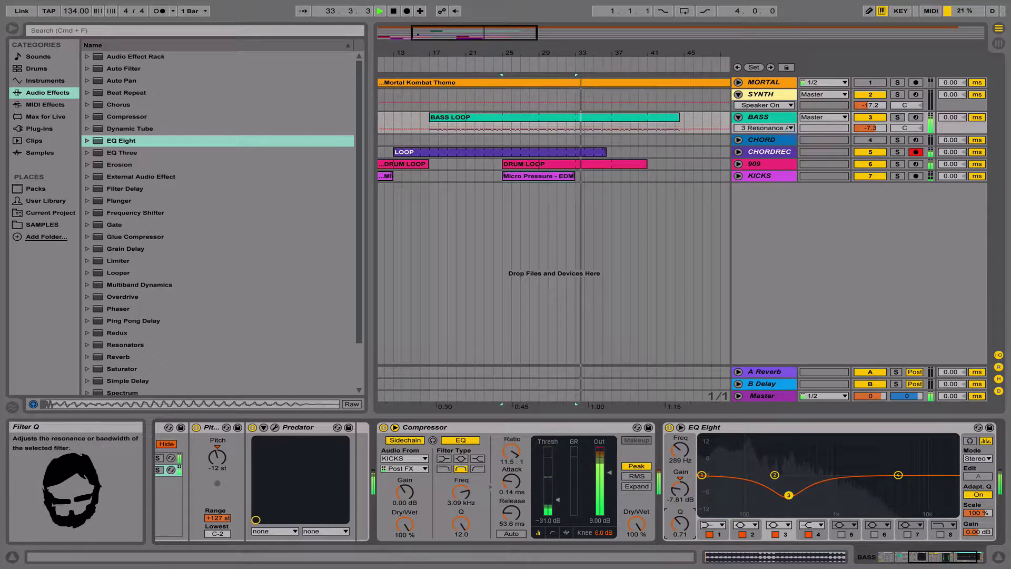
pyautogui.moveTo(873, 128); pyautogui.dragTo(873, 121)
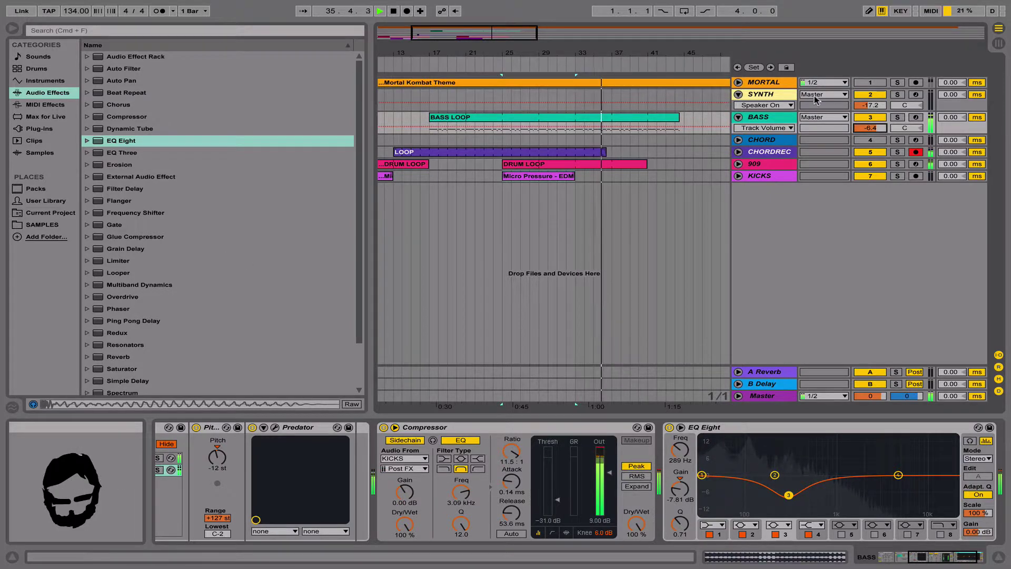
# Fold the BASS and SYNTH tracks and restart playback from 25.1.1.
pyautogui.click(787, 119)
pyautogui.press('Left')
pyautogui.press('Up')
pyautogui.press('Left')
pyautogui.press('Down')
pyautogui.press('space')
pyautogui.press('space')
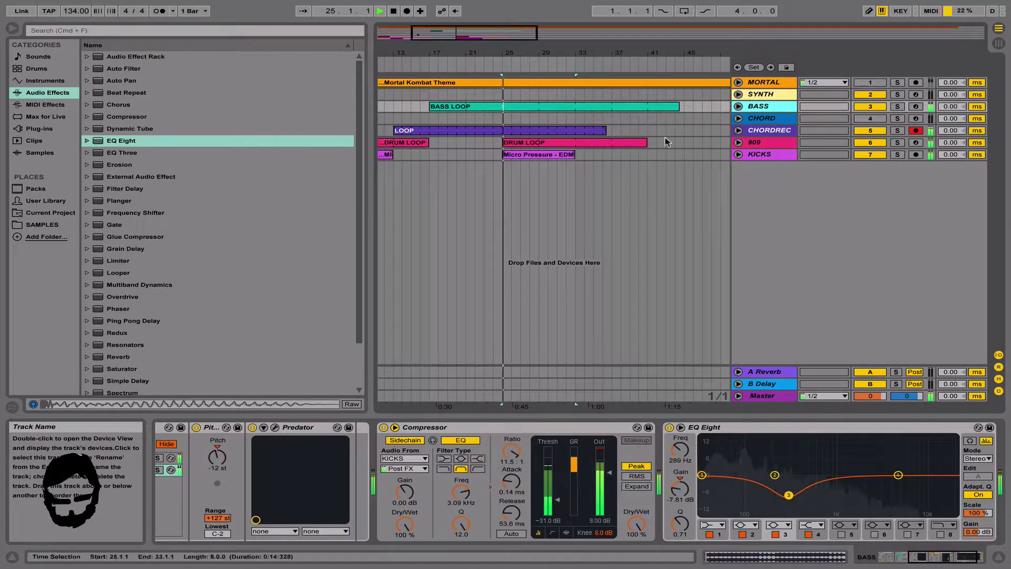
# Extend the CHORDREC loop to 44.3.1 and the second kick clip to about bar 44.
pyautogui.moveTo(606, 130); pyautogui.dragTo(677, 131)
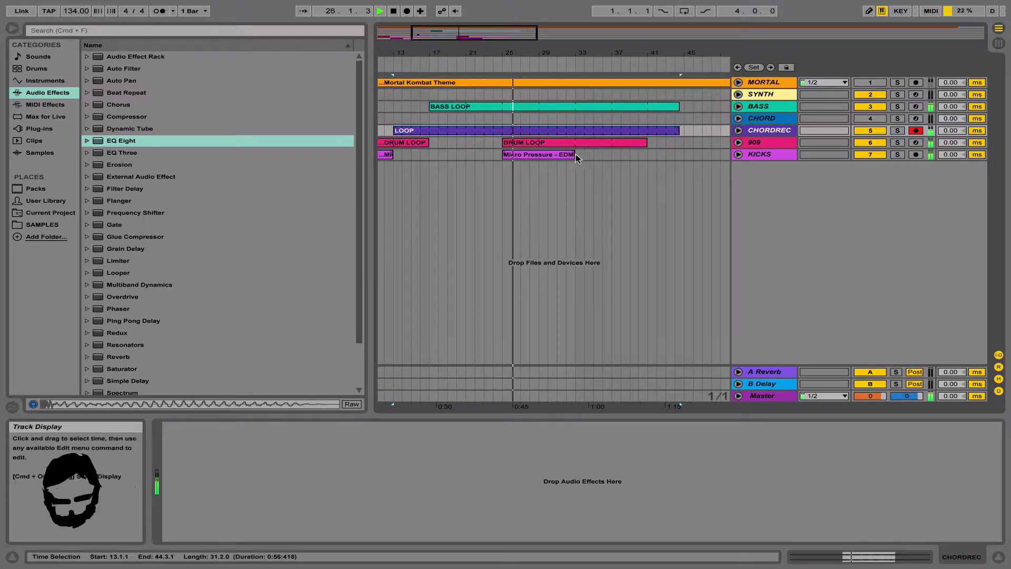
pyautogui.moveTo(574, 154); pyautogui.dragTo(675, 155)
# Add an EQ Eight to the KICKS track and cut band 2 by 10.3 dB at 1.47 kHz.
pyautogui.click(758, 156)
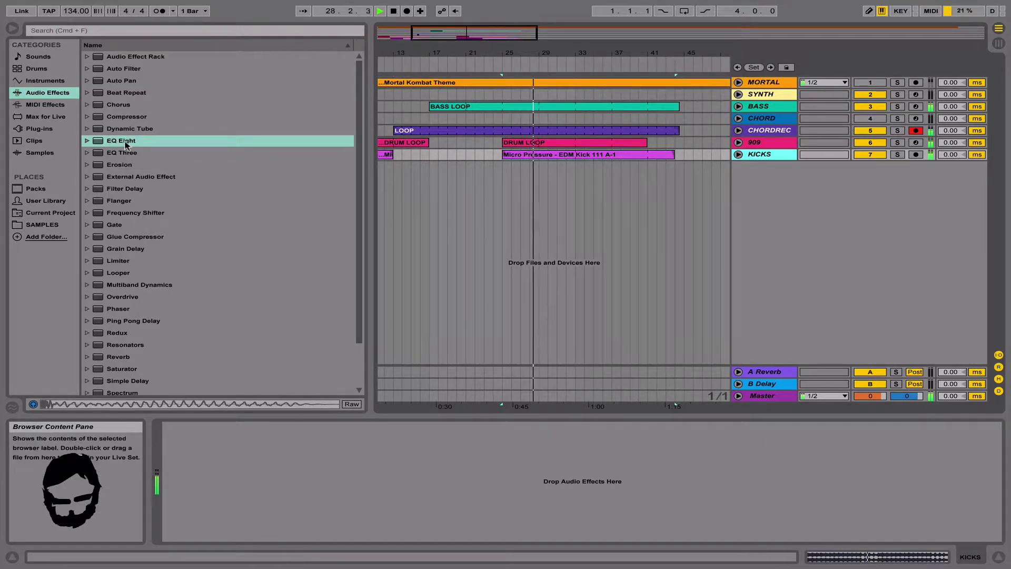
pyautogui.moveTo(127, 146); pyautogui.dragTo(433, 463)
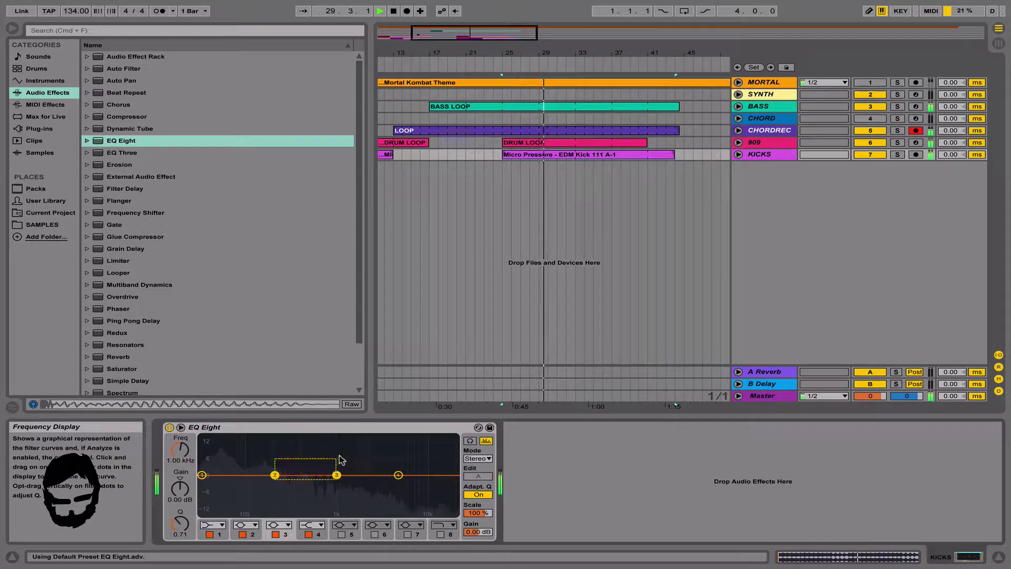
pyautogui.moveTo(274, 474); pyautogui.dragTo(351, 502)
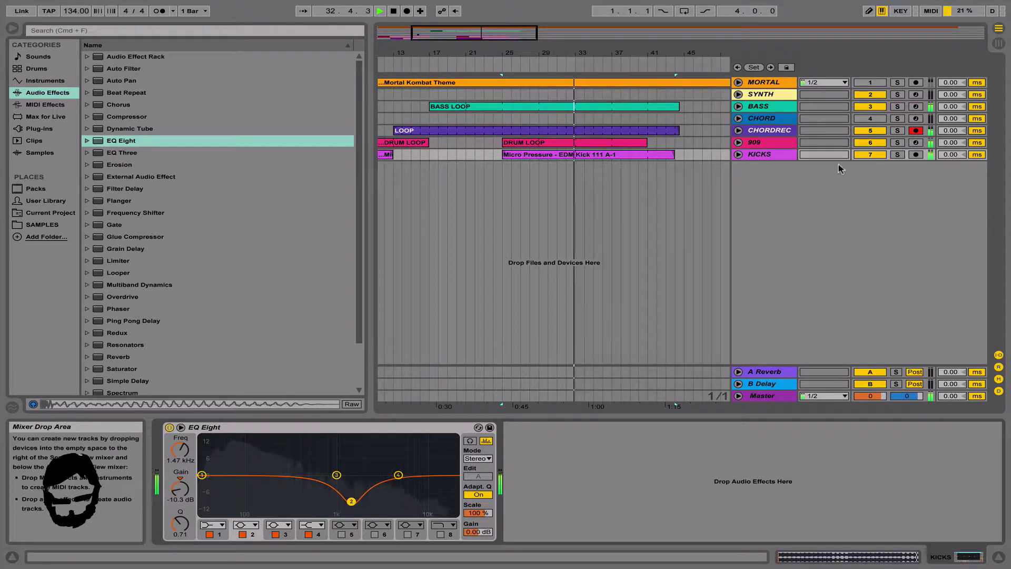
# Unfold the KICKS track, set its volume to -6.8 dB, fold it again and select the 909 track.
pyautogui.click(773, 154)
pyautogui.press('Right')
pyautogui.press('Down')
pyautogui.click(868, 165)
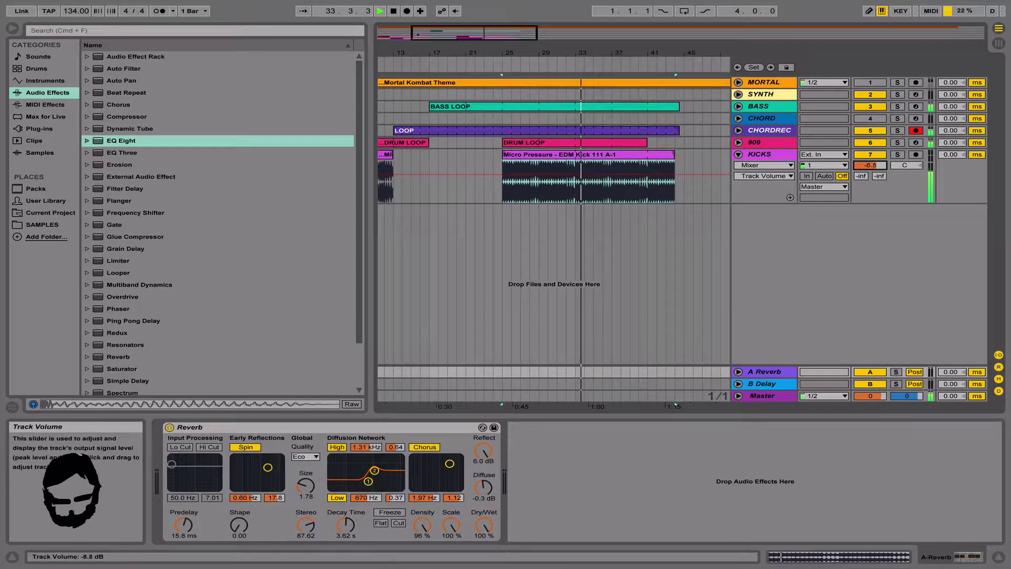
pyautogui.click(774, 154)
pyautogui.press('Left')
pyautogui.press('Up')
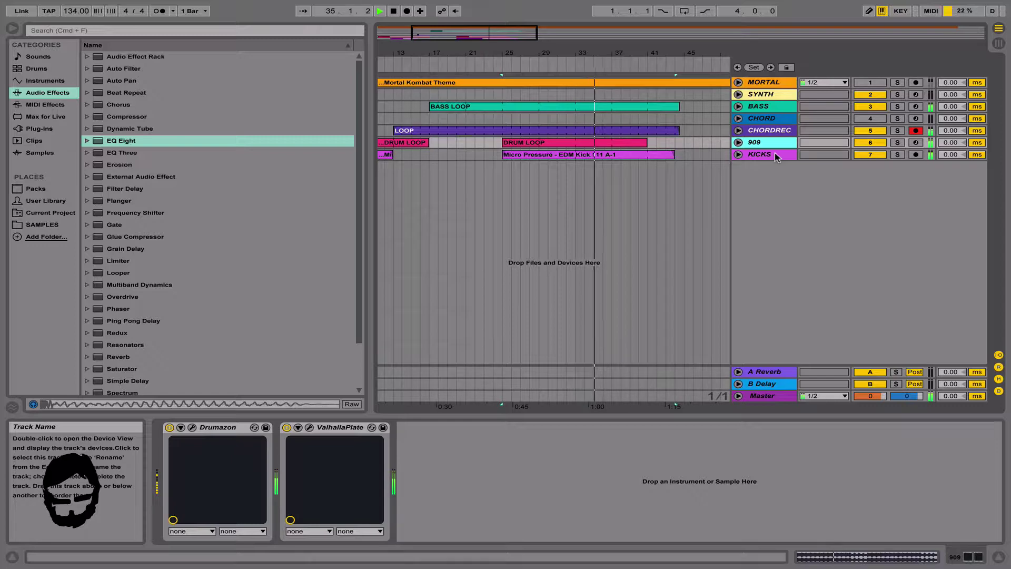
# Add an Auto Filter to the KICKS track with its cutoff at 4.03 kHz and resonance at 19 %.
pyautogui.click(773, 155)
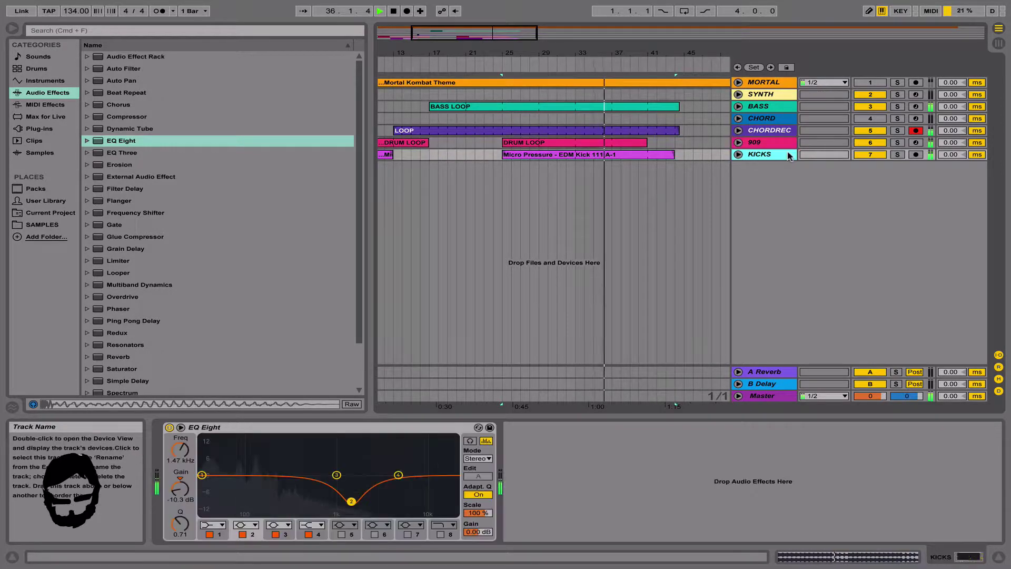
pyautogui.moveTo(124, 69); pyautogui.dragTo(642, 437)
pyautogui.moveTo(602, 476); pyautogui.dragTo(642, 490)
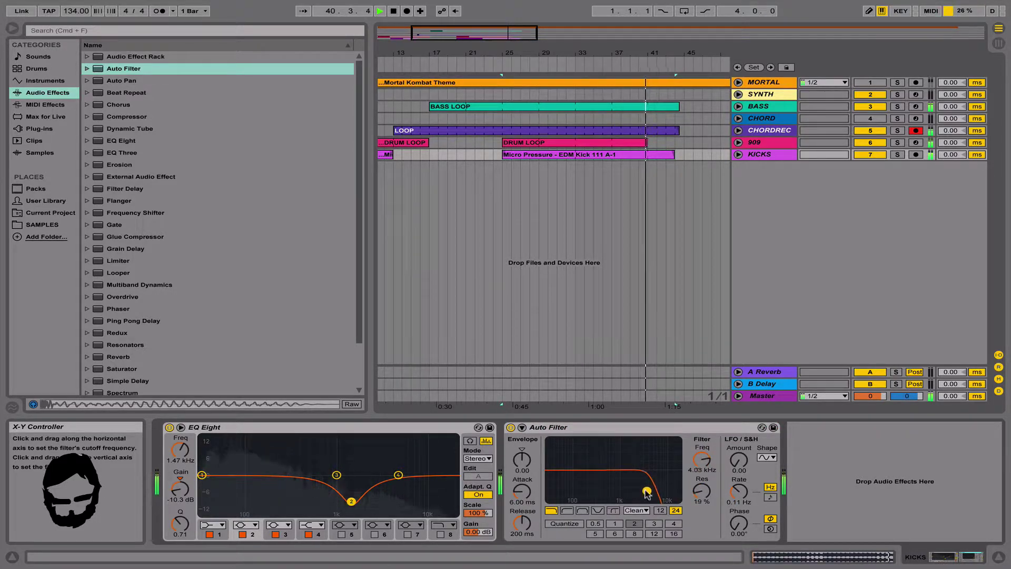
# Set the transient envelope of the second kick clip to 89 and return to the KICKS track's devices.
pyautogui.click(654, 156)
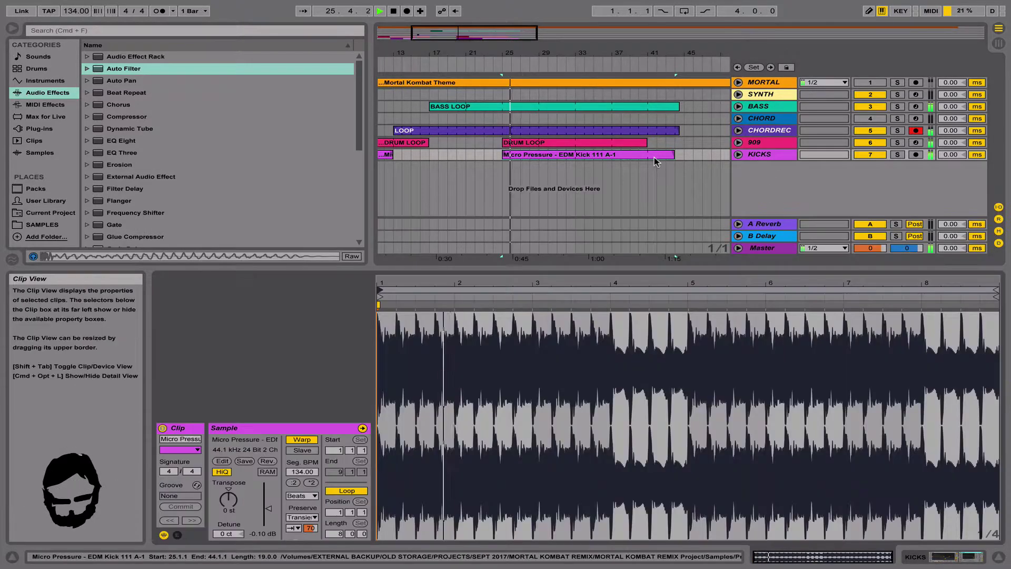
pyautogui.moveTo(310, 528)
pyautogui.mouseDown()
pyautogui.moveTo(310, 515)
pyautogui.moveTo(311, 526)
pyautogui.mouseUp()
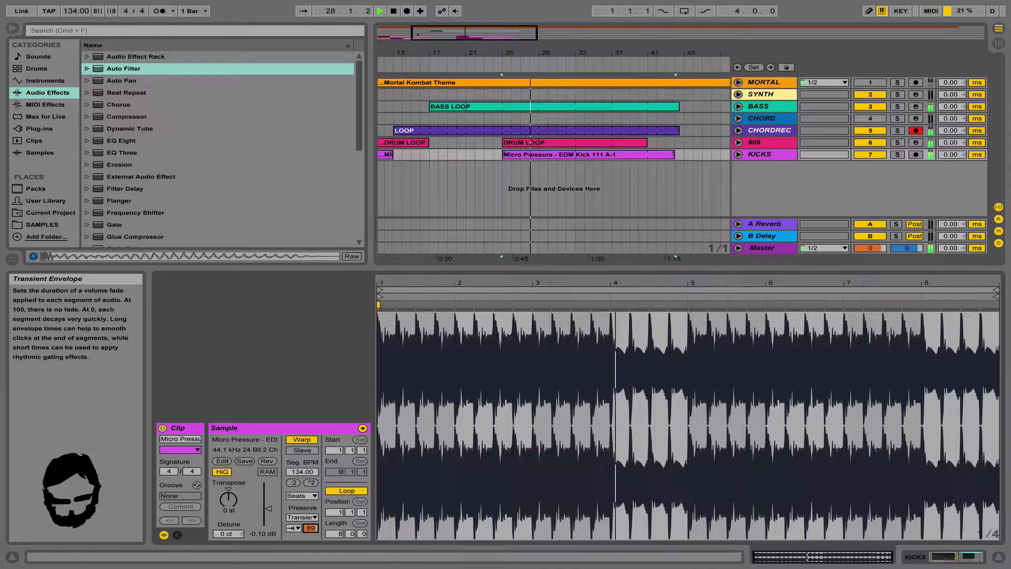
pyautogui.click(778, 155)
pyautogui.press('Right')
pyautogui.press('Left')
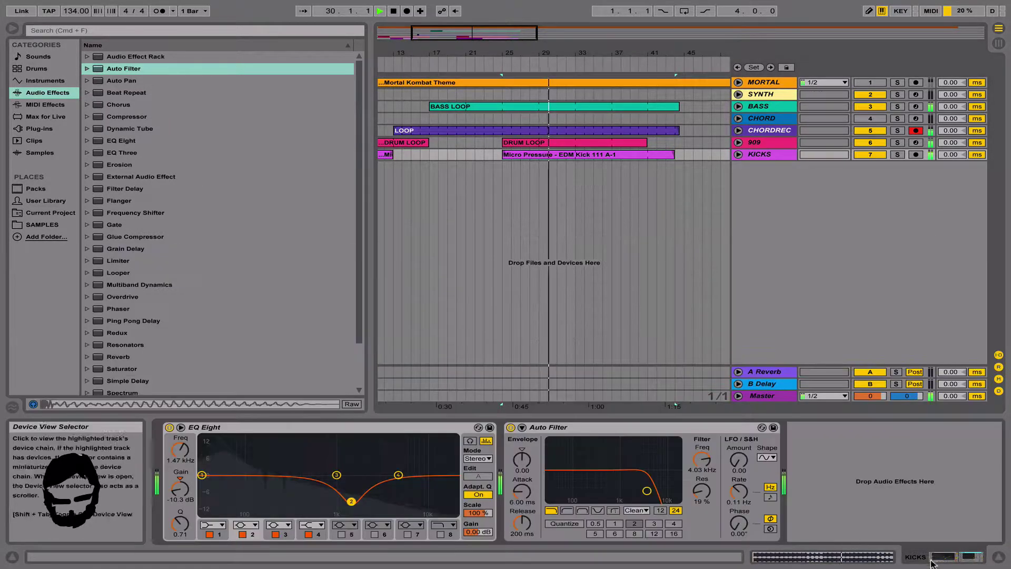
pyautogui.doubleClick(766, 156)
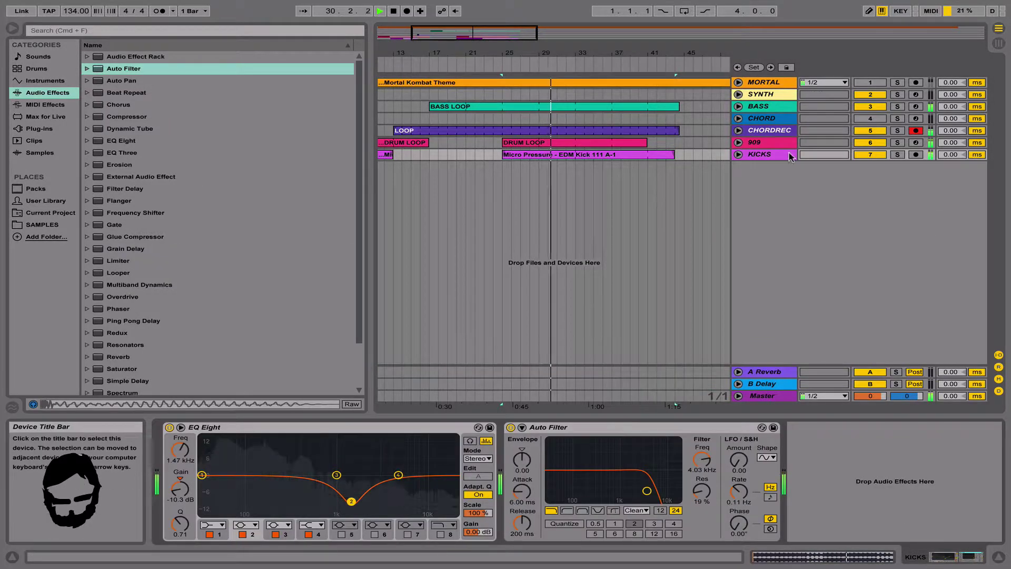
pyautogui.click(772, 156)
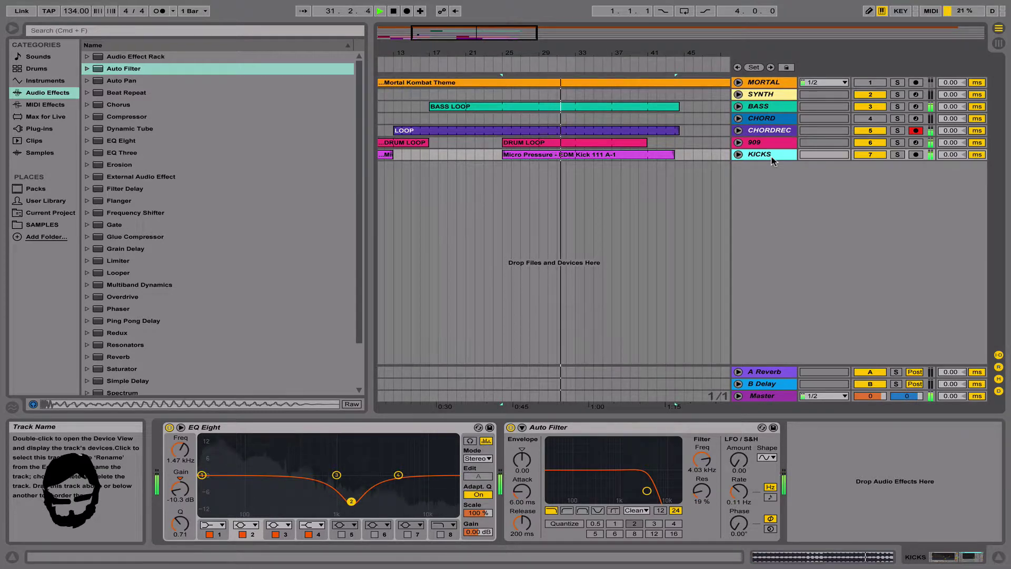
# Mute and delete the KICKS track and insert a new MIDI track below the 909 track.
pyautogui.click(858, 156)
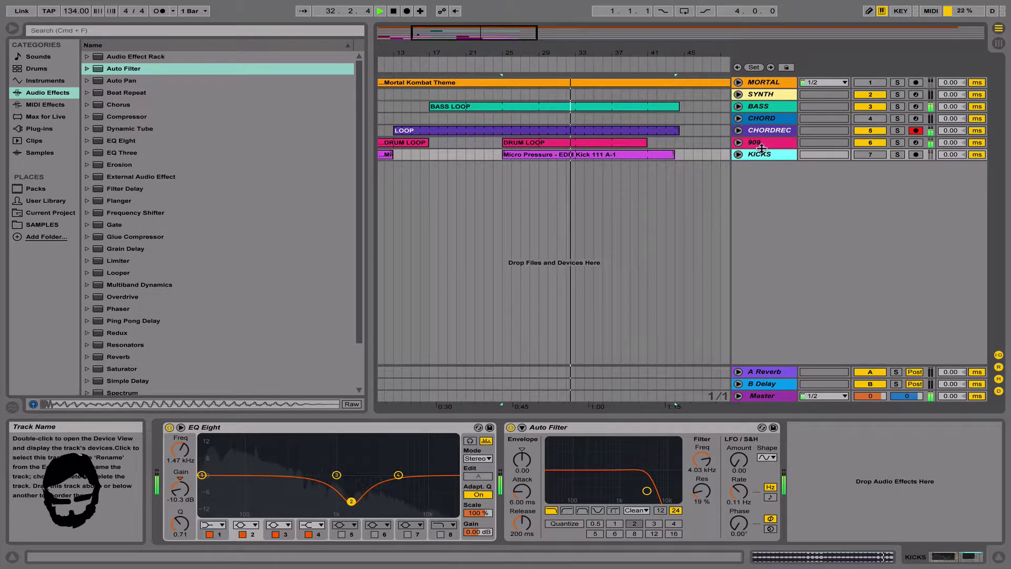
pyautogui.press('Delete')
pyautogui.hotkey('ctrl', 'z')
pyautogui.press('Delete')
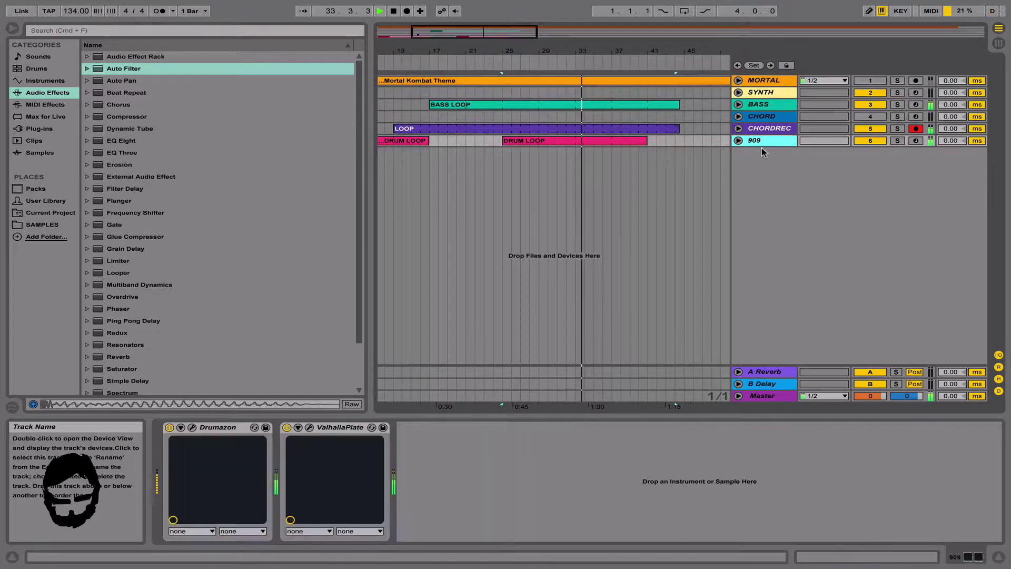
pyautogui.hotkey('ctrl', 'shift', 't')
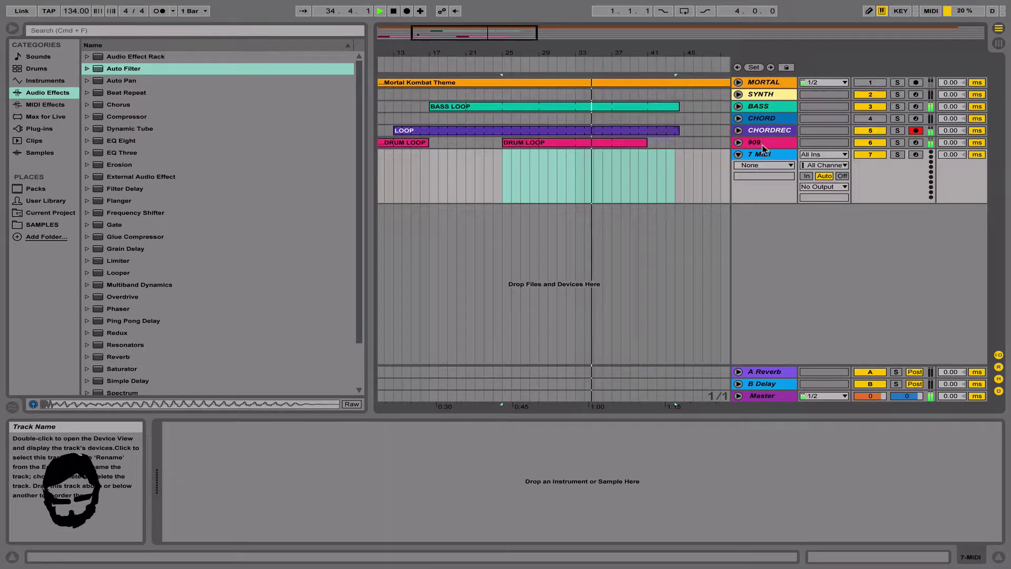
# In the 909 track's Drumazon, adjust the bass drum tune depth and attack, set the open hi-hat level to 1.000, and close the plug-in.
pyautogui.click(762, 143)
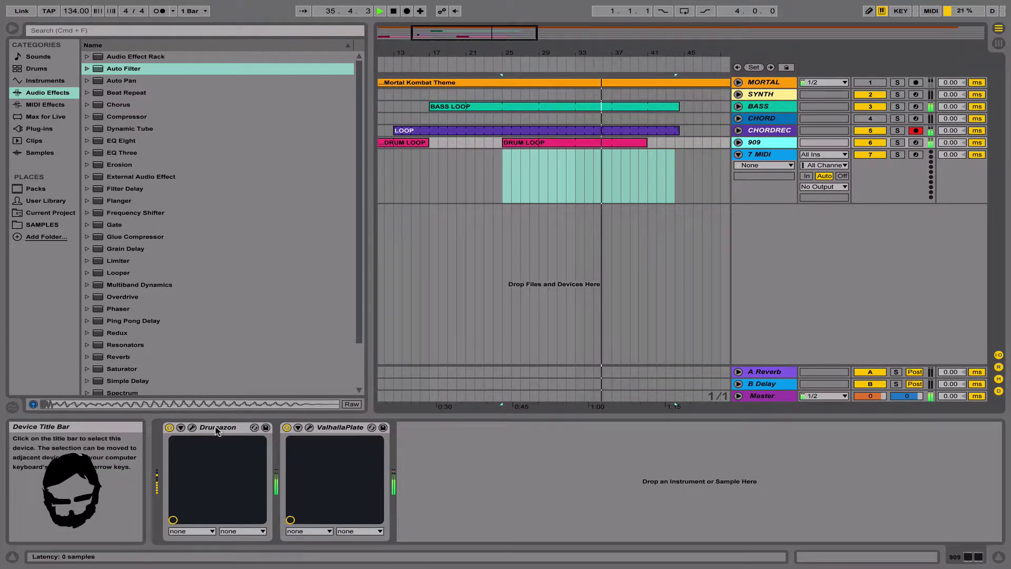
pyautogui.click(195, 428)
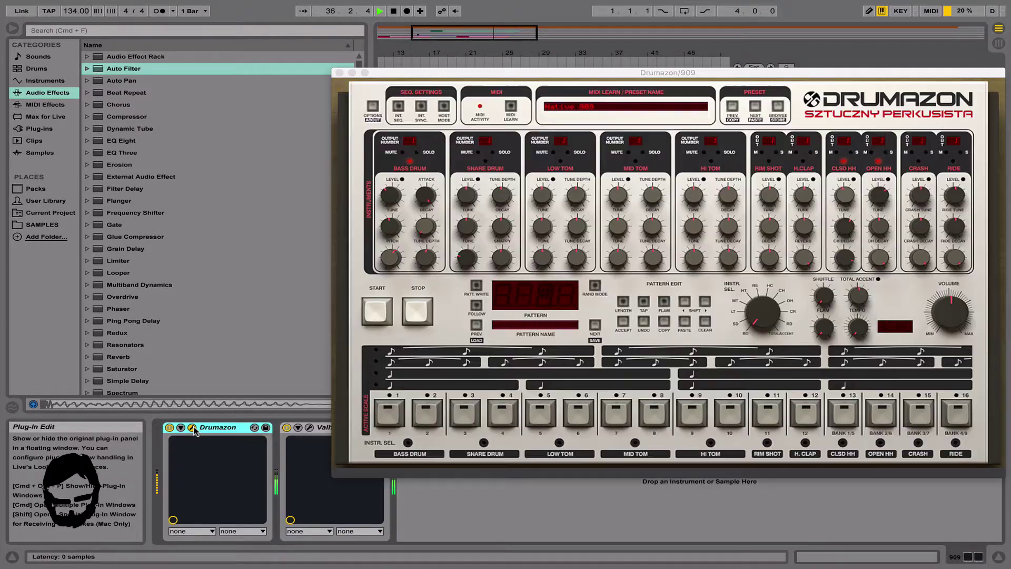
pyautogui.click(428, 235)
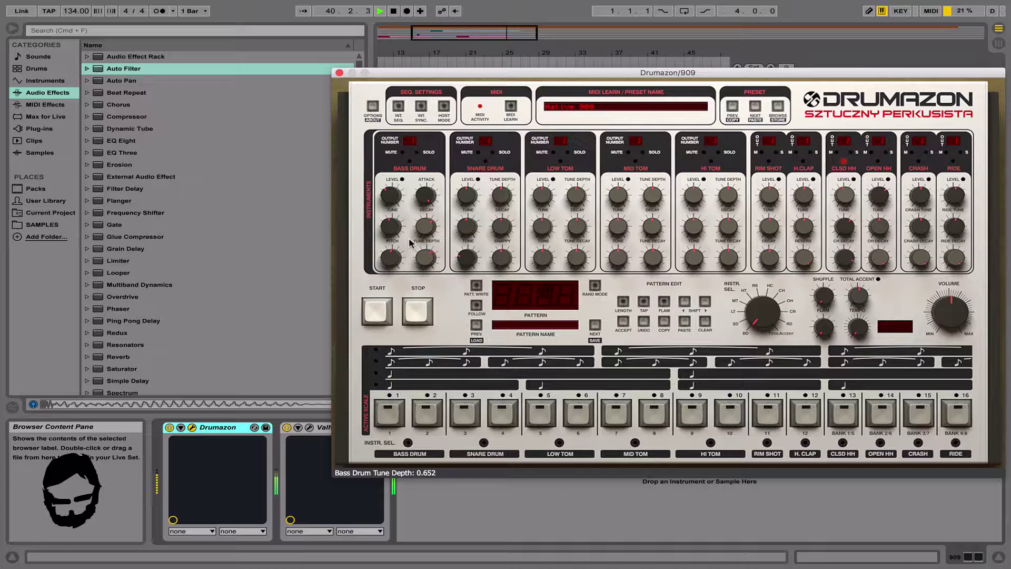
pyautogui.moveTo(426, 236); pyautogui.dragTo(424, 206)
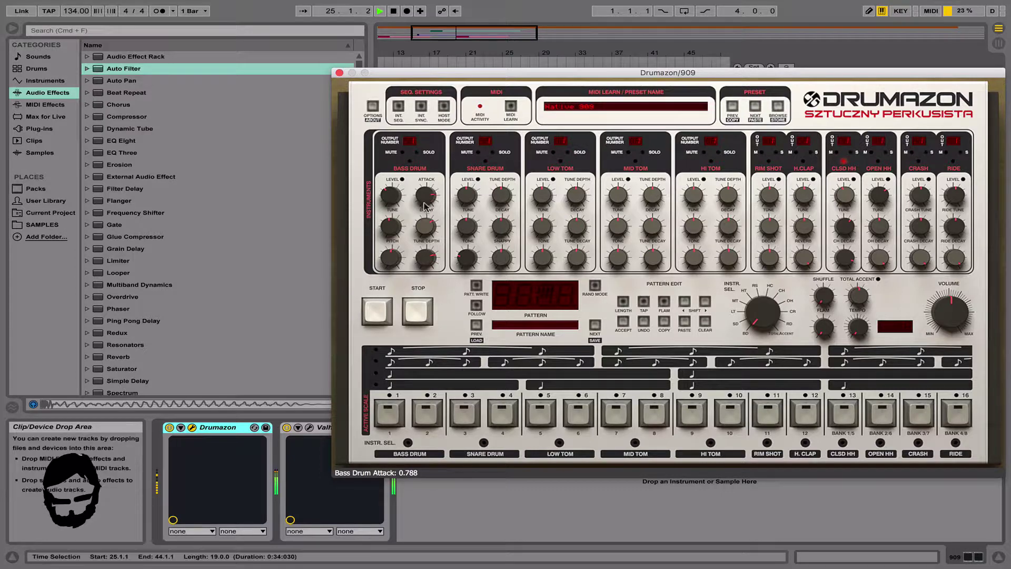
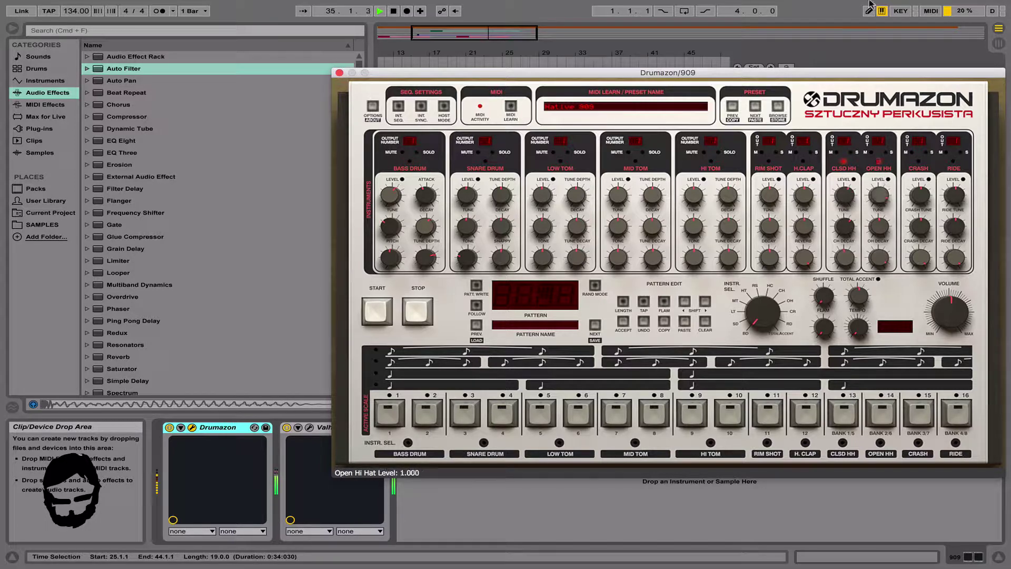
pyautogui.click(339, 73)
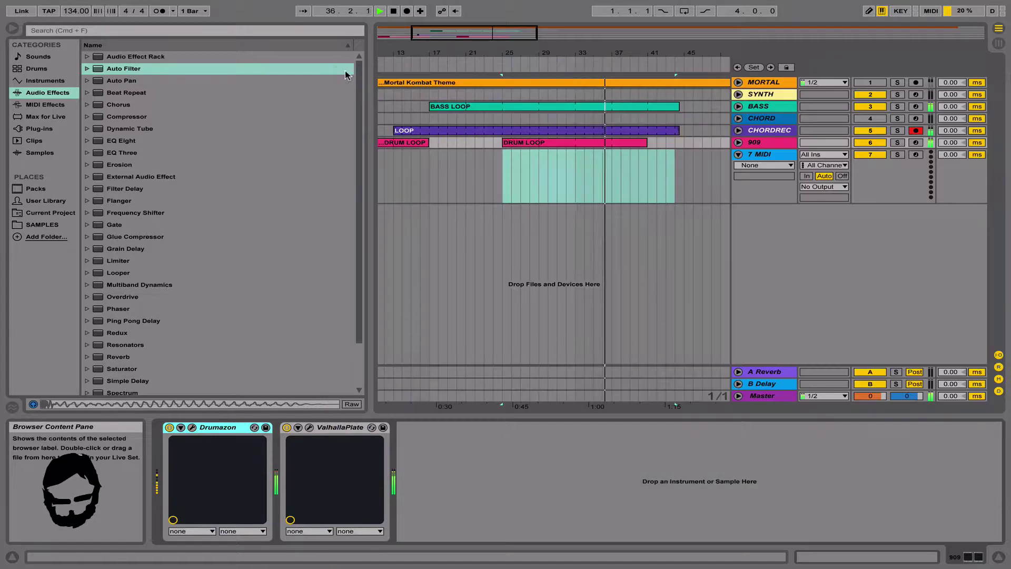
# In the second DRUM LOOP clip, duplicate the first A#1 note along the first bar so it sounds on every beat.
pyautogui.doubleClick(576, 143)
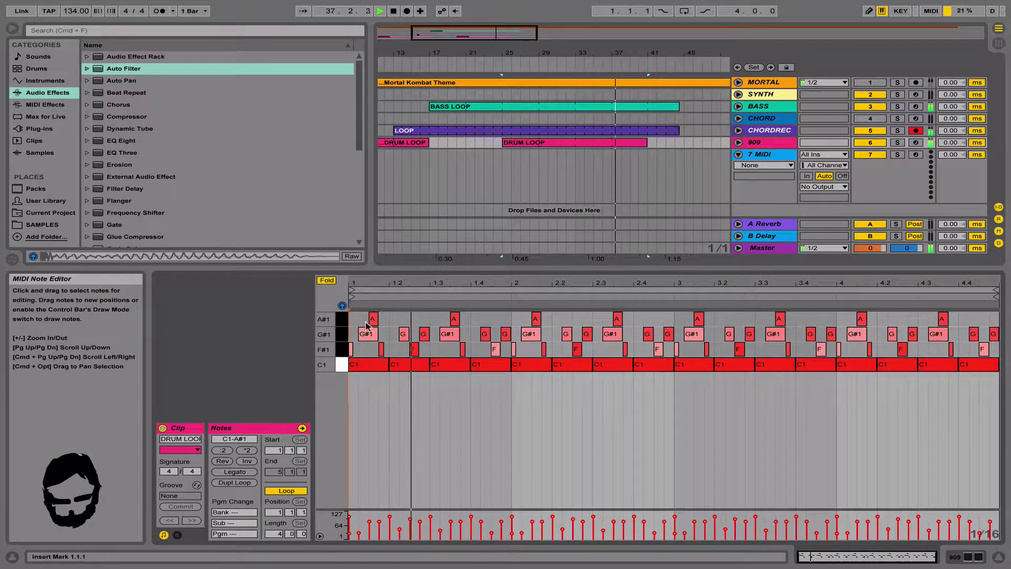
pyautogui.moveTo(359, 316); pyautogui.dragTo(938, 309)
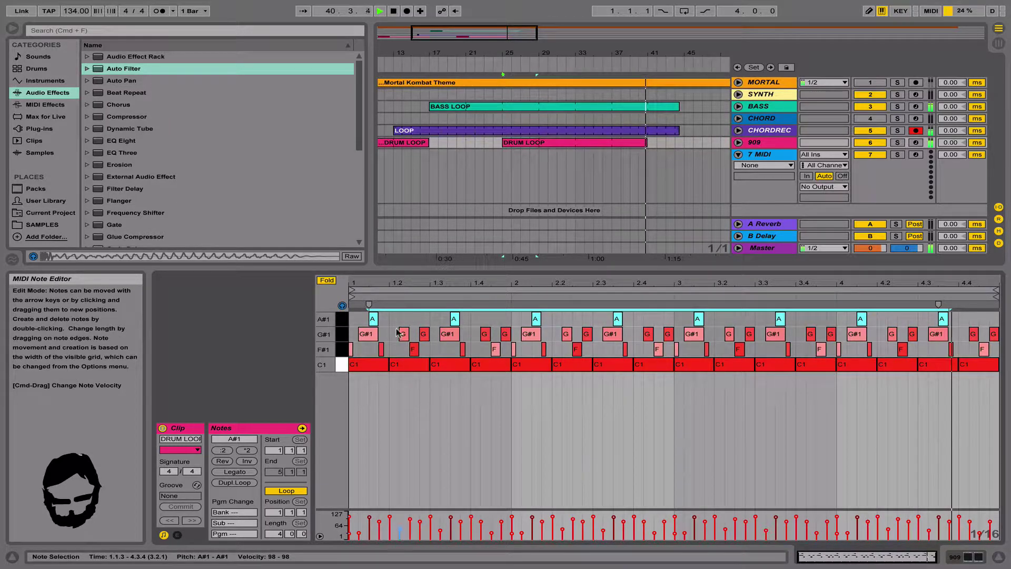
pyautogui.click(373, 318)
pyautogui.press('super+d')
pyautogui.press('super+d')
pyautogui.press('super+d')
pyautogui.press('super+d')
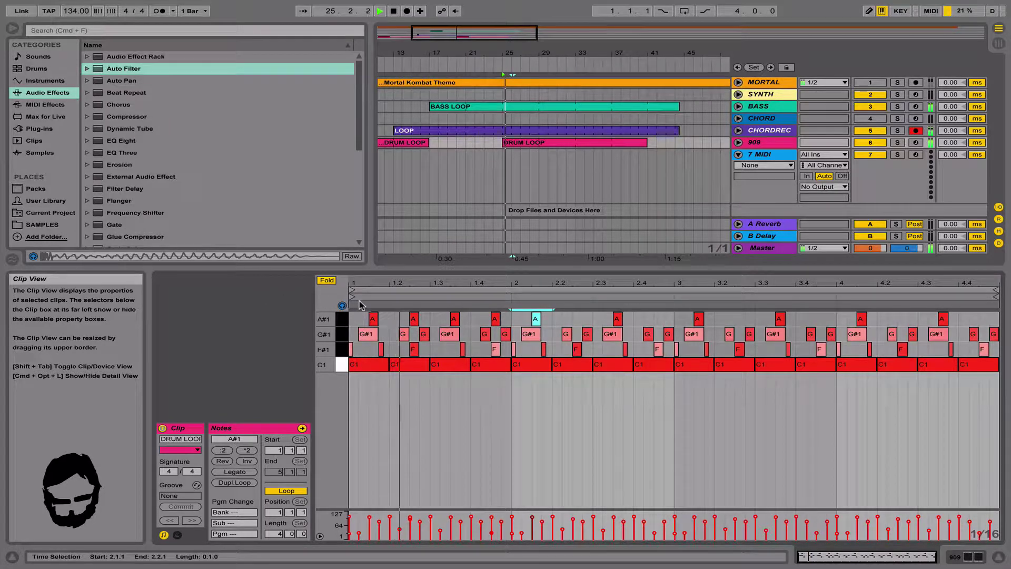
# Shorten the drum clip's loop to its first half bar, length 0.2.0, and restart playback.
pyautogui.click(373, 318)
pyautogui.click(429, 322)
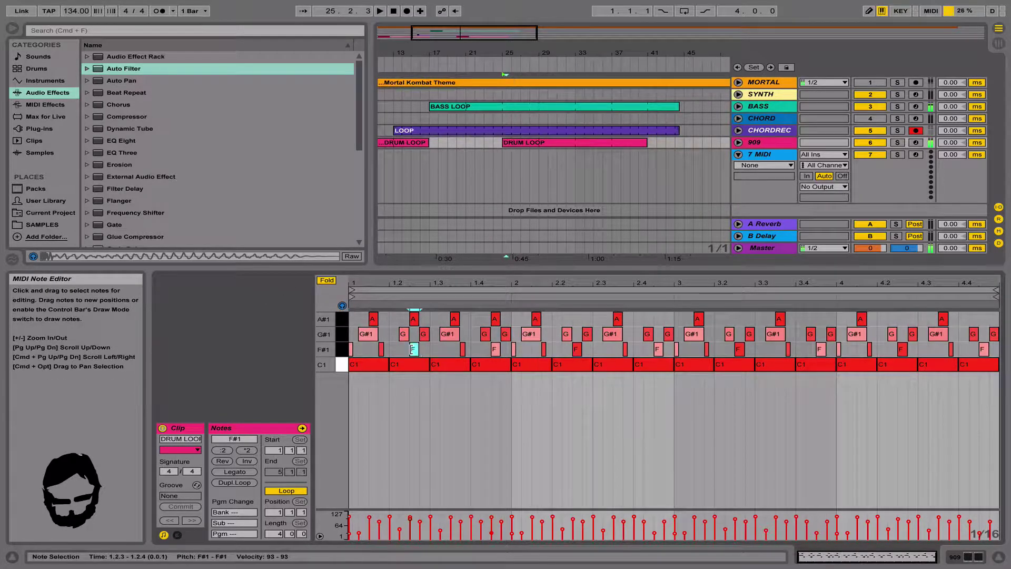
pyautogui.press('space')
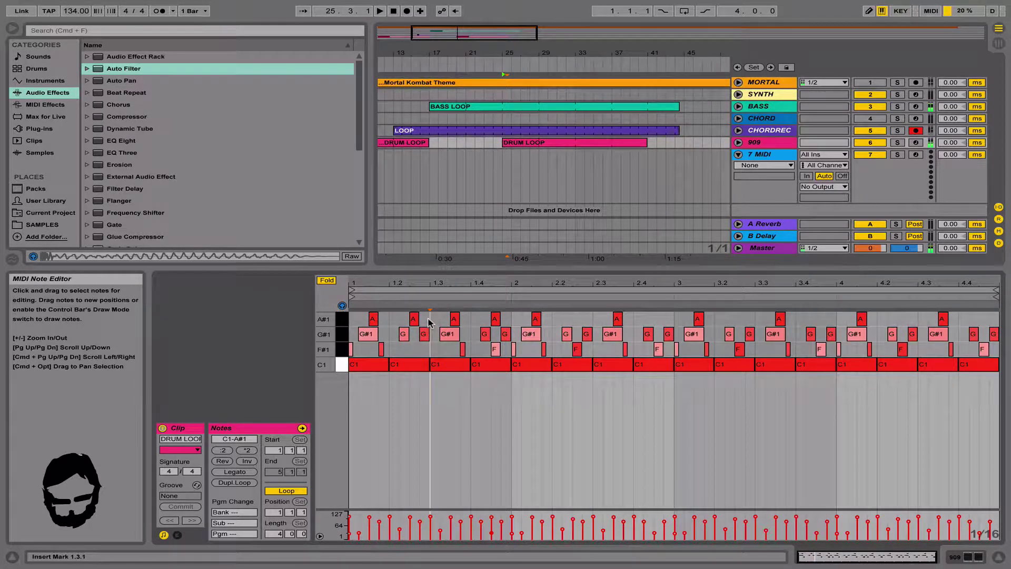
pyautogui.moveTo(996, 290); pyautogui.dragTo(431, 336)
pyautogui.press('space')
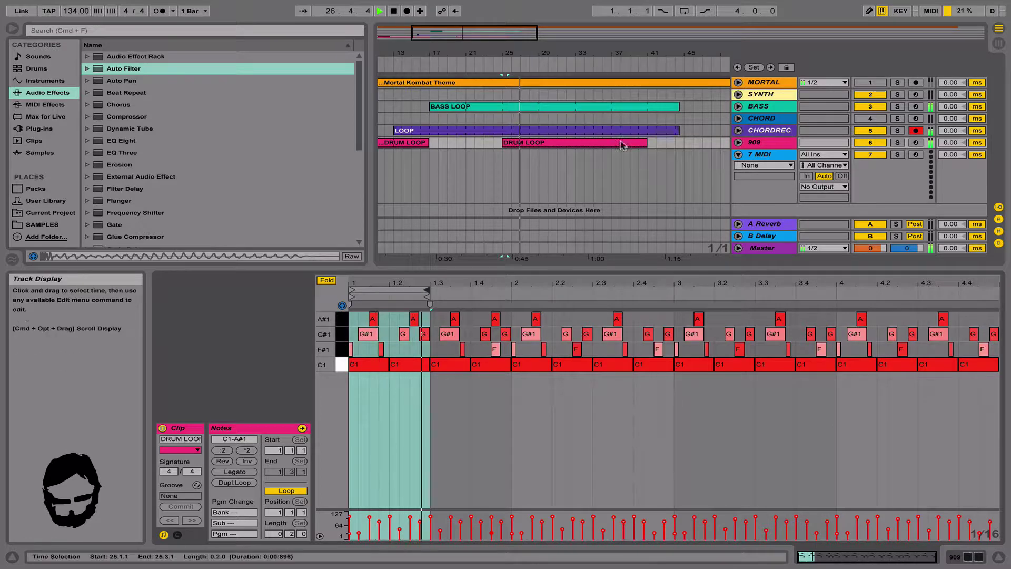
# Extend the second DRUM LOOP to about bar 131, the CHORDREC loop to 169.1.1 and the BASS LOOP to 148.3.1.
pyautogui.moveTo(612, 59); pyautogui.dragTo(610, 84)
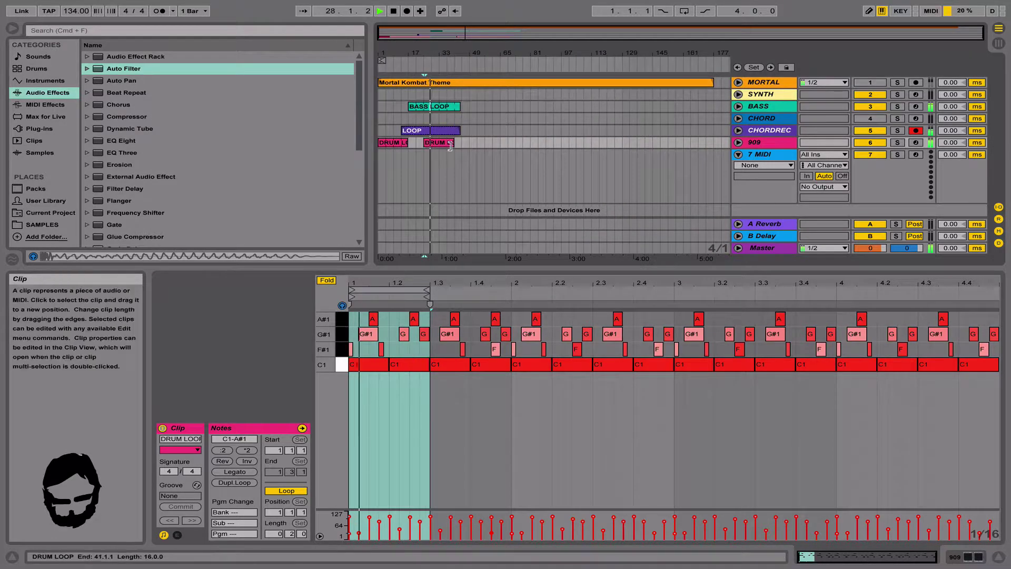
pyautogui.moveTo(458, 143); pyautogui.dragTo(633, 146)
pyautogui.moveTo(459, 130); pyautogui.dragTo(697, 131)
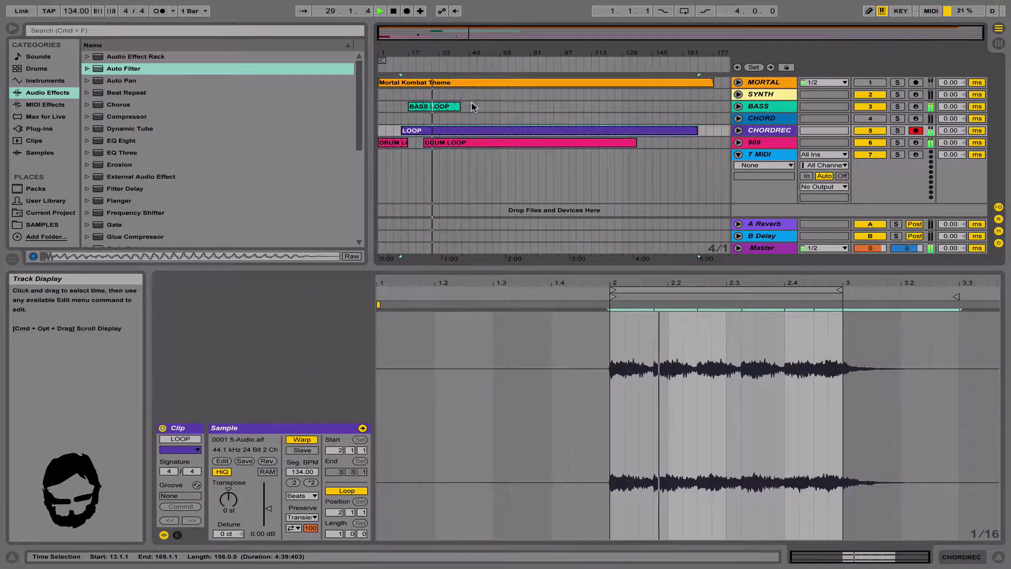
pyautogui.moveTo(457, 107); pyautogui.dragTo(659, 107)
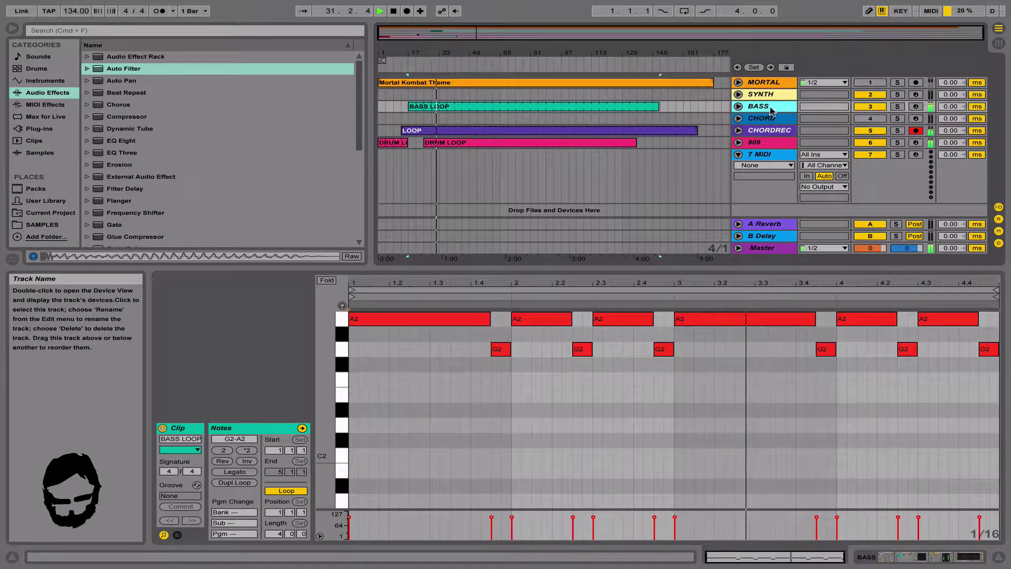
# Duplicate the BASS track together with its loop and devices, undoing the first attempt and restarting playback.
pyautogui.press('super+d')
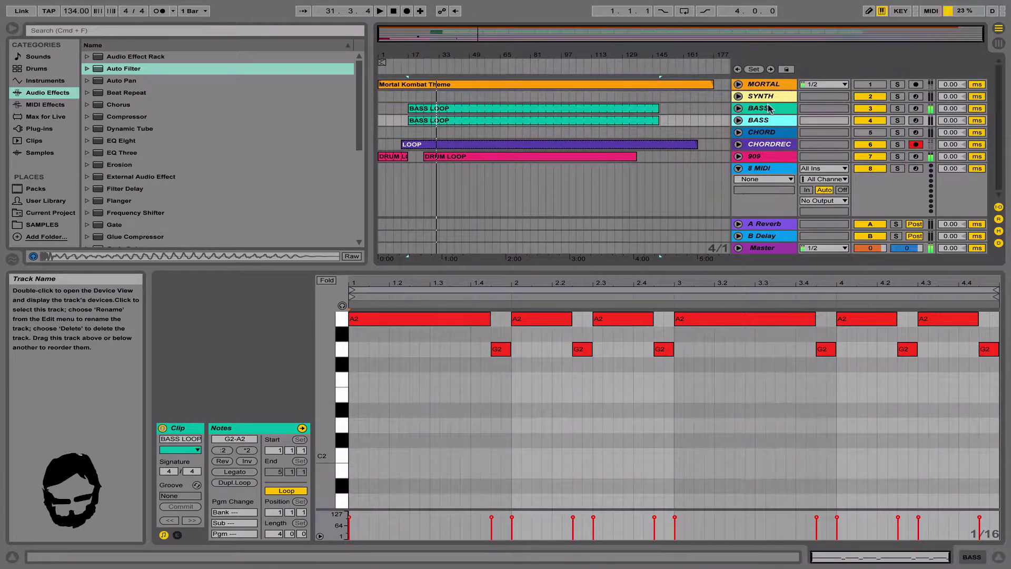
pyautogui.press('super+z')
pyautogui.click(767, 108)
pyautogui.press('space')
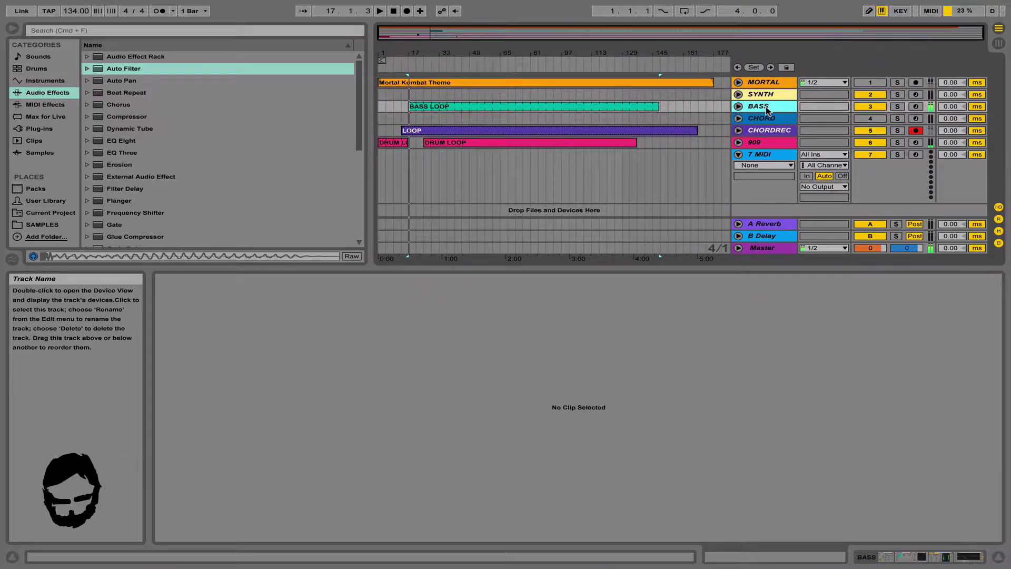
pyautogui.press('super+d')
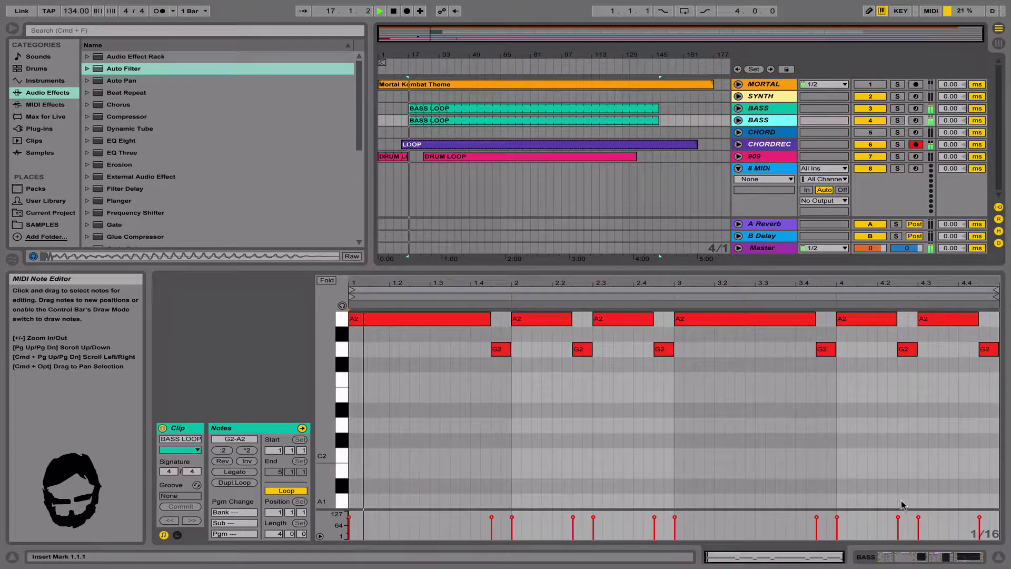
# Open the Reaktor 6 Monark synth in the duplicated BASS track's Instrument Rack, move its window below the tracks and restart playback.
pyautogui.click(921, 557)
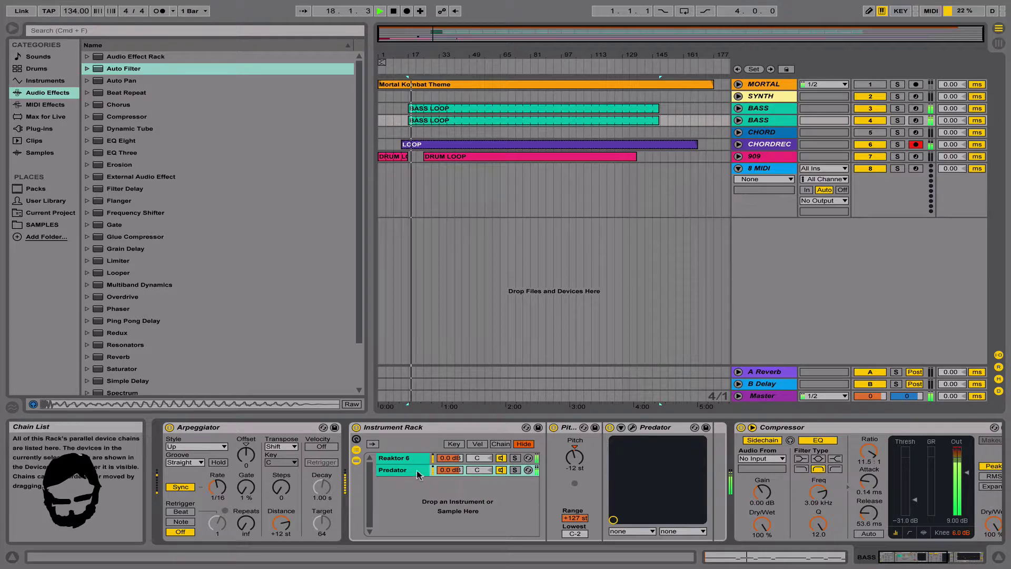
pyautogui.click(400, 458)
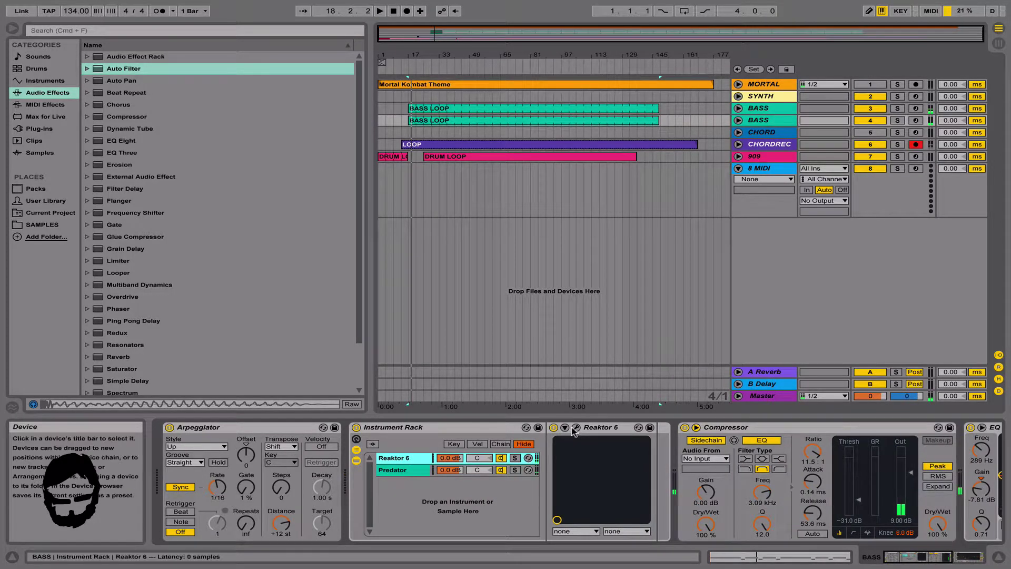
pyautogui.click(576, 427)
pyautogui.press('space')
pyautogui.moveTo(771, 72); pyautogui.dragTo(791, 231)
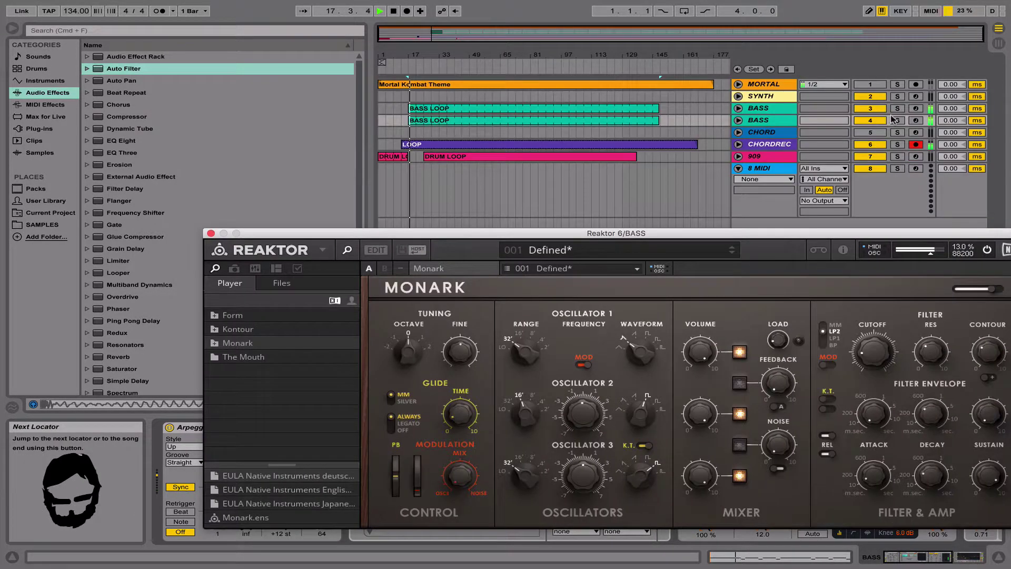
# Solo the duplicated BASS track while setting Monark's oscillator ranges to 16', 8' and 16', and unsolo it.
pyautogui.click(898, 120)
pyautogui.moveTo(529, 356); pyautogui.dragTo(522, 339)
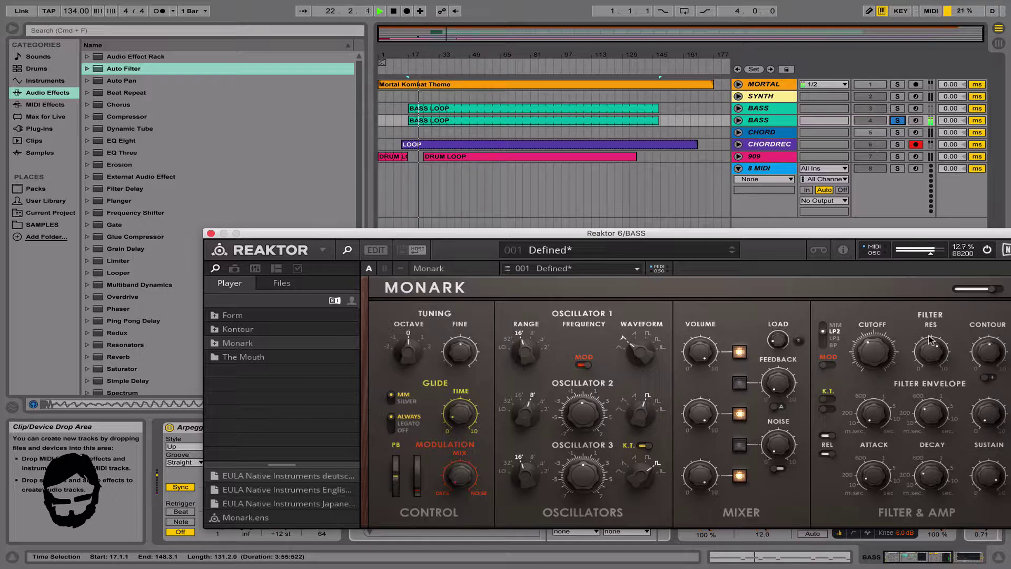
pyautogui.click(897, 120)
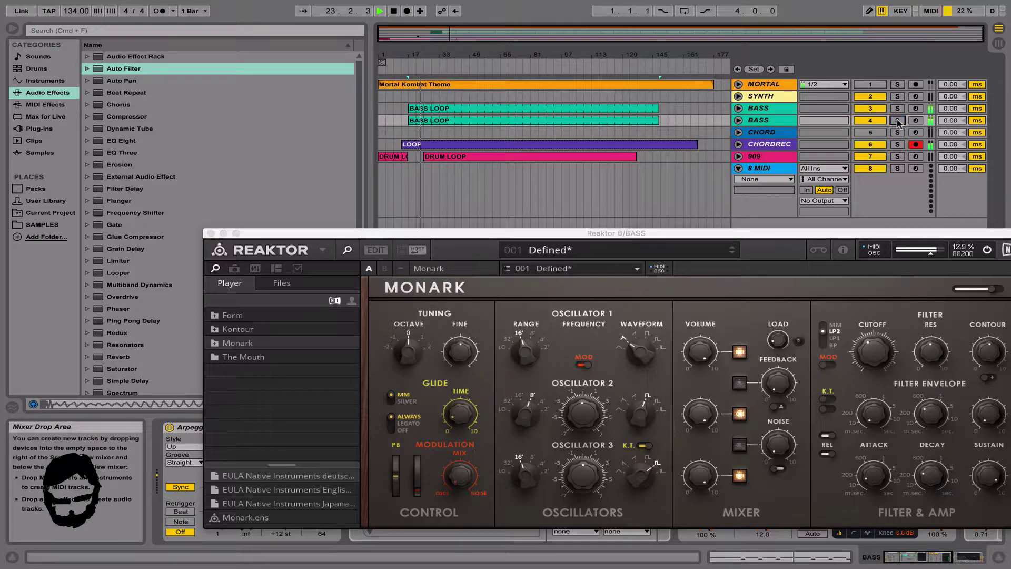
# Unfold the duplicated BASS track, set its volume to -18.2 dB and close the Reaktor window.
pyautogui.doubleClick(763, 121)
pyautogui.moveTo(870, 131); pyautogui.dragTo(869, 142)
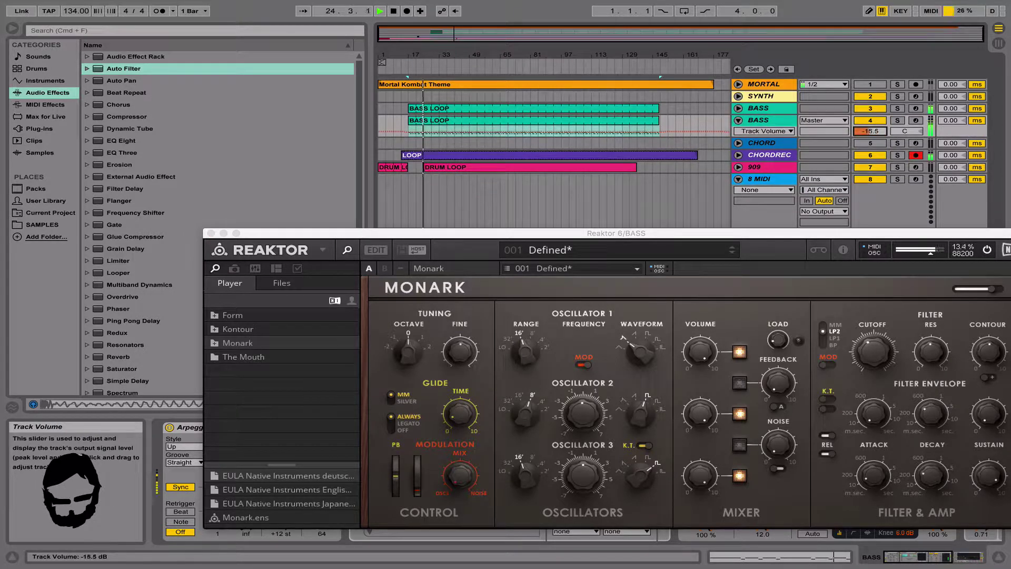
pyautogui.click(989, 355)
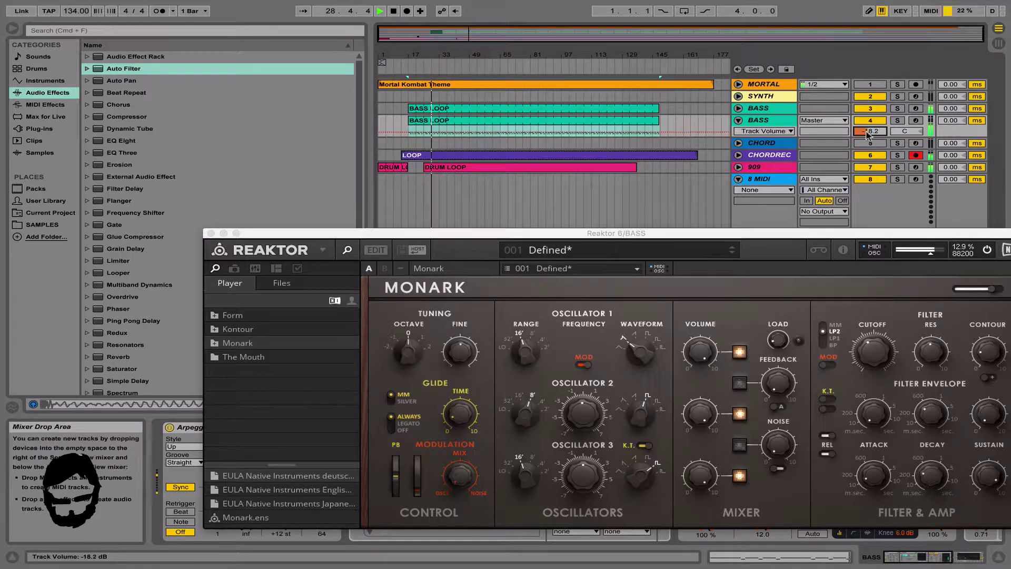
pyautogui.click(211, 233)
# Unfold the CHORDREC track, set its volume to -0.3 dB, and try a Compressor on it before undoing that addition.
pyautogui.click(738, 155)
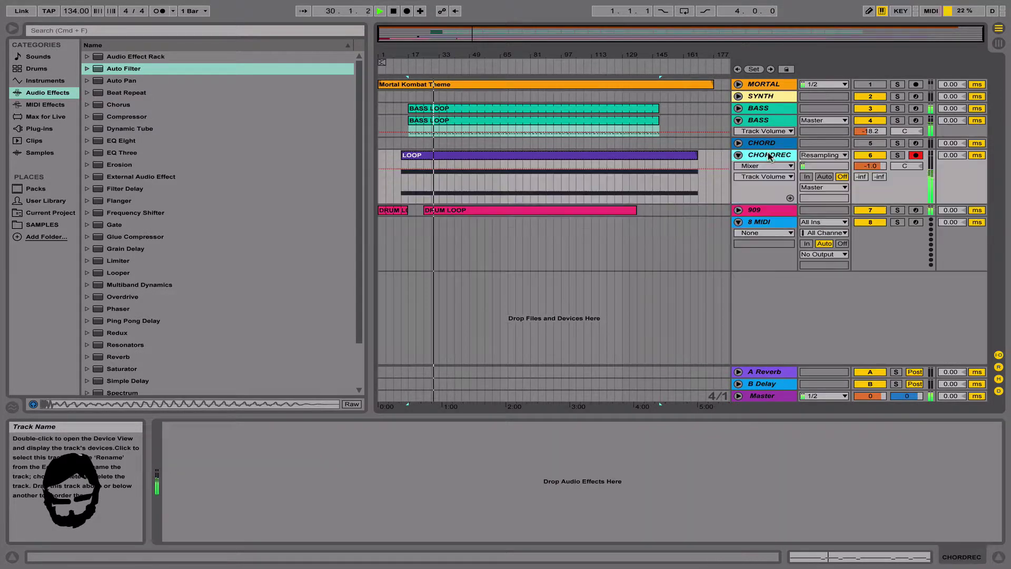
pyautogui.click(755, 156)
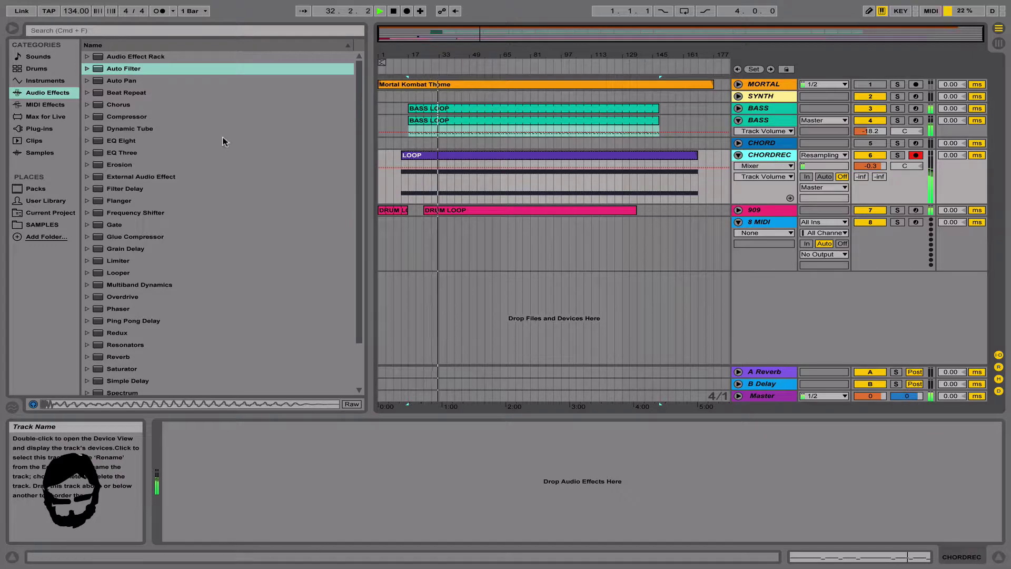
pyautogui.moveTo(126, 117); pyautogui.dragTo(755, 182)
pyautogui.press('super+z')
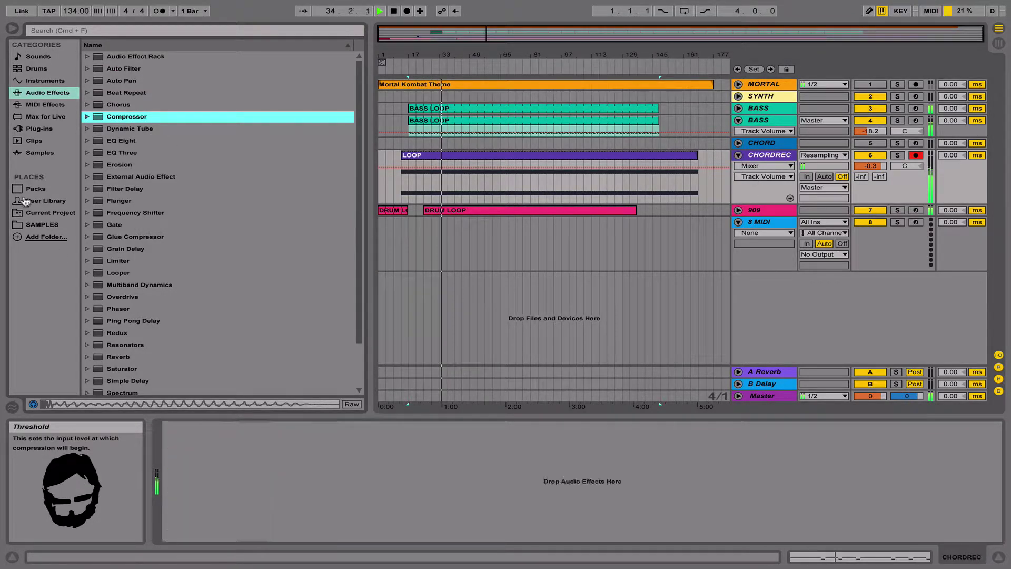
# Browse to the plug-ins and expand the FabFilter collection.
pyautogui.click(49, 82)
pyautogui.click(46, 105)
pyautogui.click(46, 129)
pyautogui.click(164, 119)
pyautogui.press('Up')
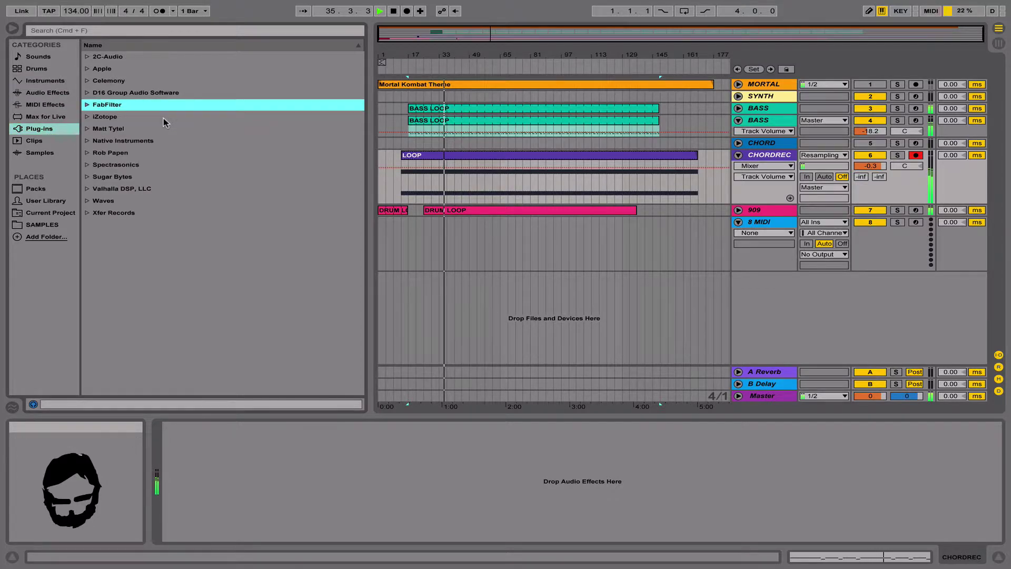
pyautogui.press('Right')
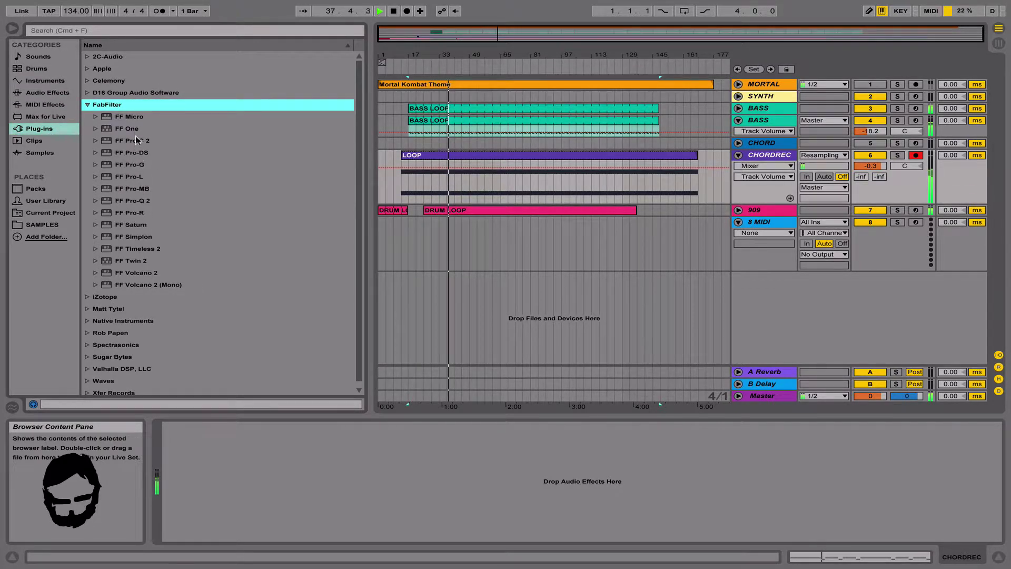
# Insert FF Pro-MB on the CHORDREC track and create a band cut to -4.23 dB at 256.11 Hz and a boosted band above 1 kHz.
pyautogui.moveTo(141, 189); pyautogui.dragTo(362, 502)
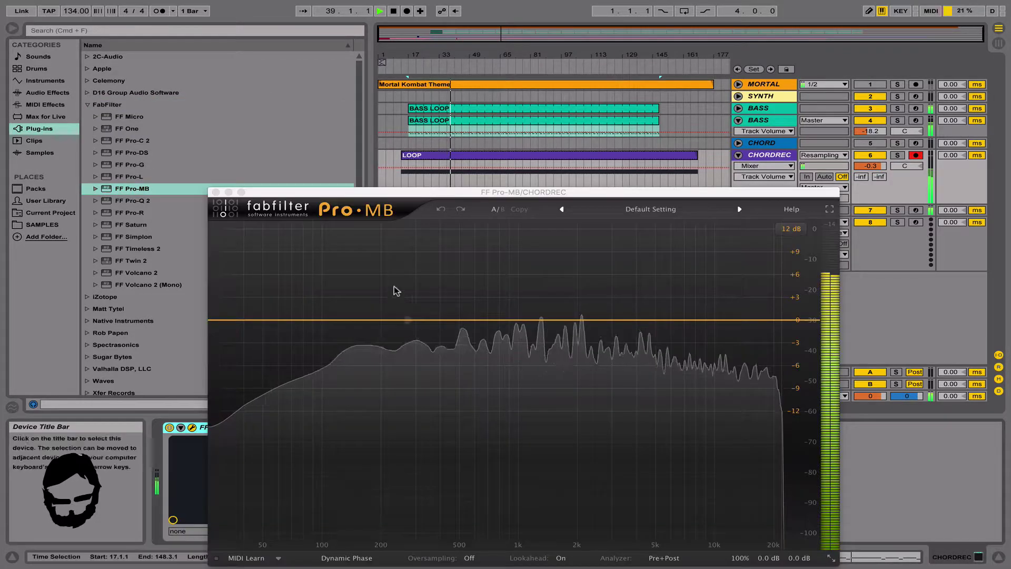
pyautogui.moveTo(402, 323); pyautogui.dragTo(402, 351)
pyautogui.moveTo(540, 319); pyautogui.dragTo(527, 289)
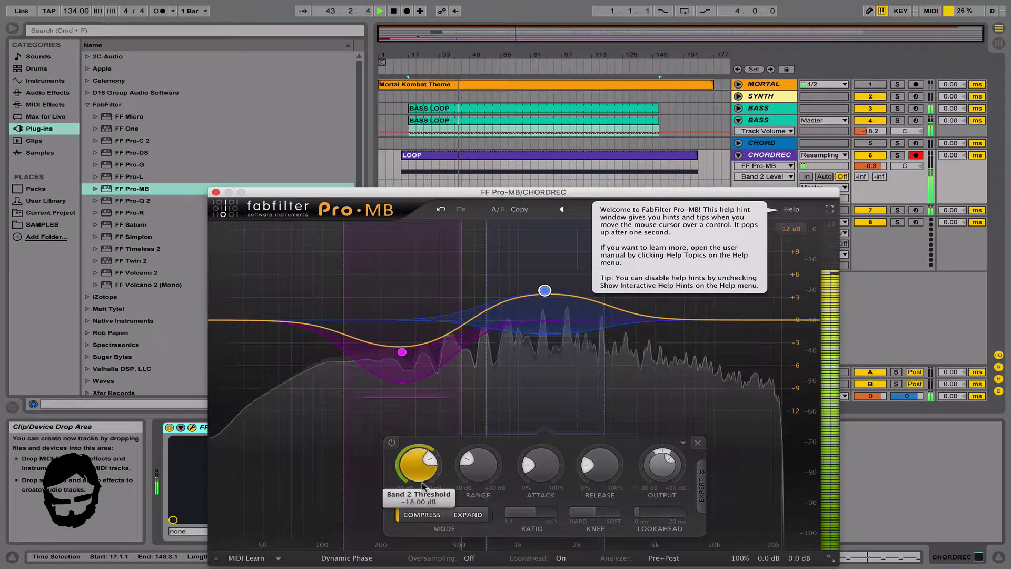
# Set Pro-MB's band 2 threshold to -30.37 dB and range to -1.64 dB, lengthen its release, and close the plug-in.
pyautogui.moveTo(417, 463)
pyautogui.mouseDown()
pyautogui.moveTo(424, 477)
pyautogui.moveTo(416, 458)
pyautogui.mouseUp()
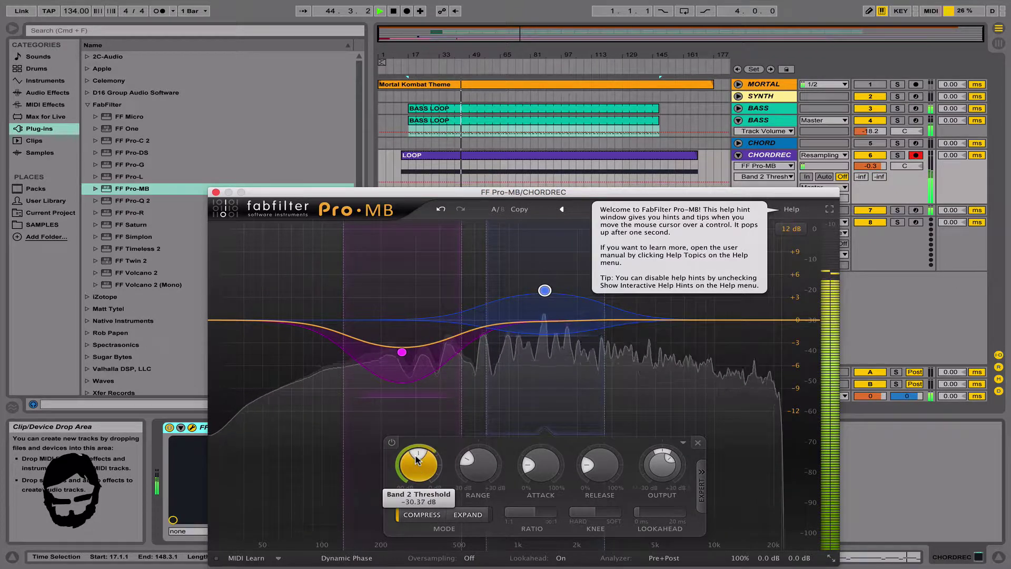
pyautogui.moveTo(482, 468)
pyautogui.mouseDown()
pyautogui.moveTo(476, 435)
pyautogui.moveTo(476, 455)
pyautogui.mouseUp()
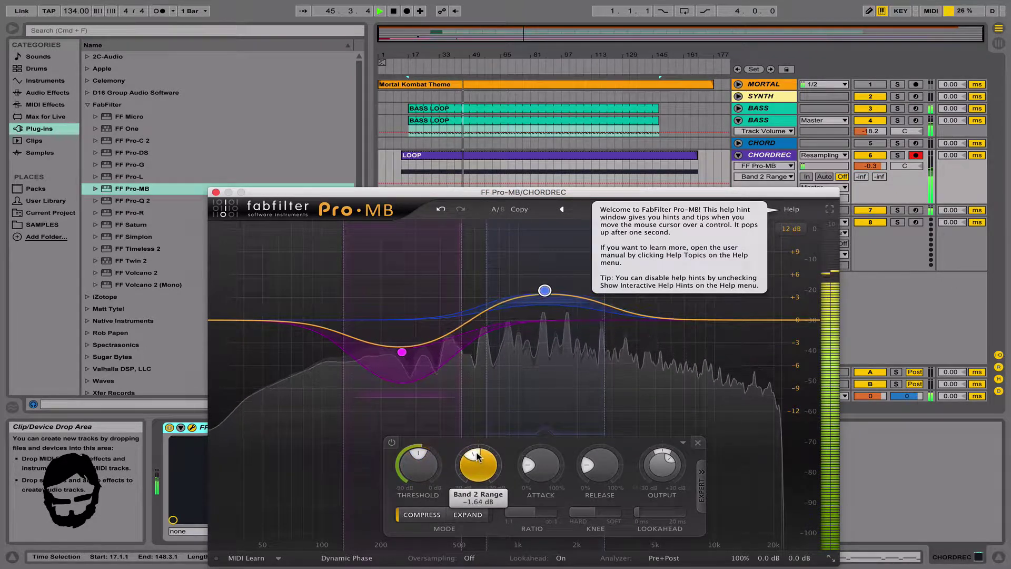
pyautogui.moveTo(546, 465); pyautogui.dragTo(594, 406)
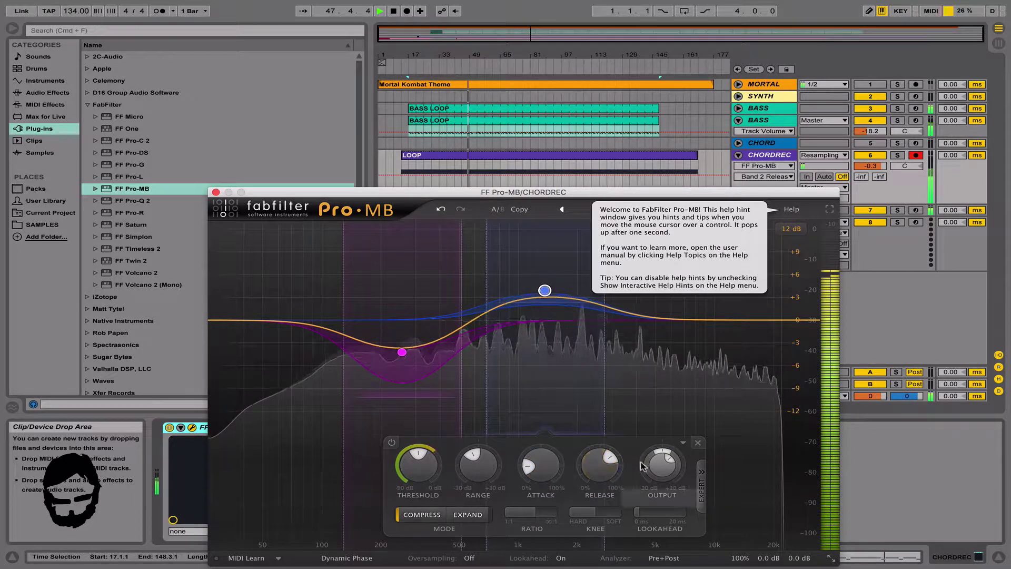
pyautogui.click(401, 352)
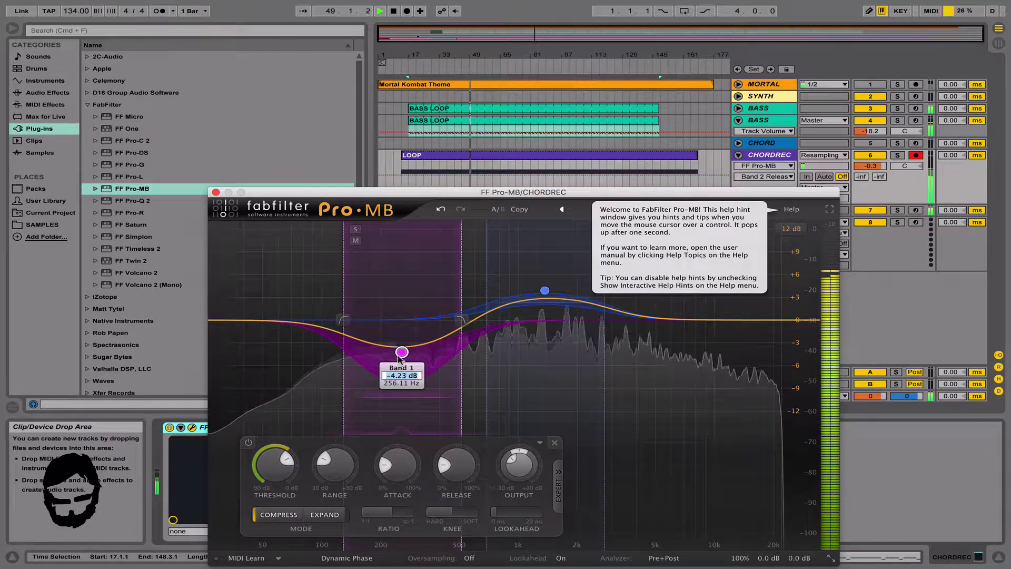
pyautogui.click(215, 192)
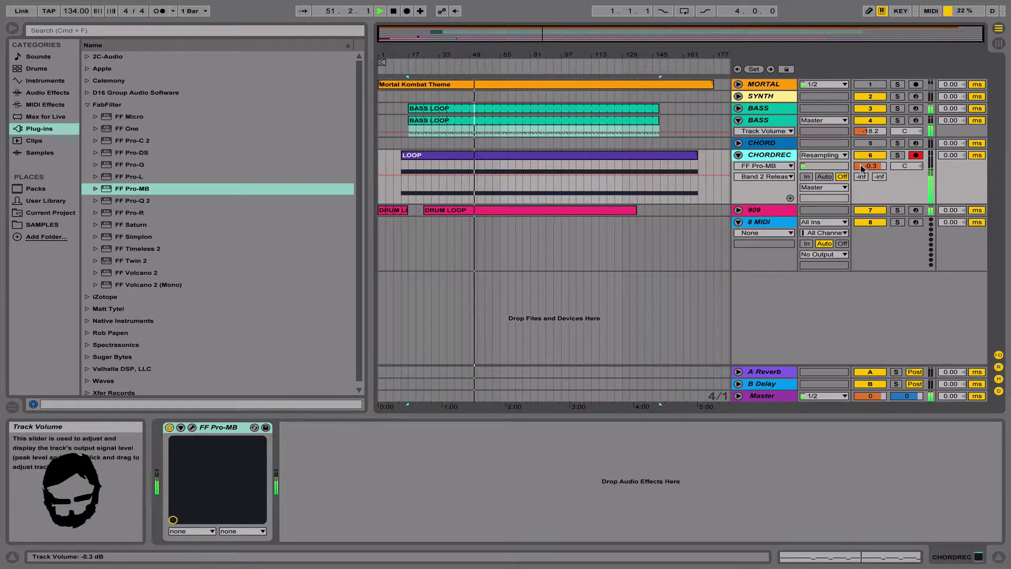
pyautogui.doubleClick(131, 108)
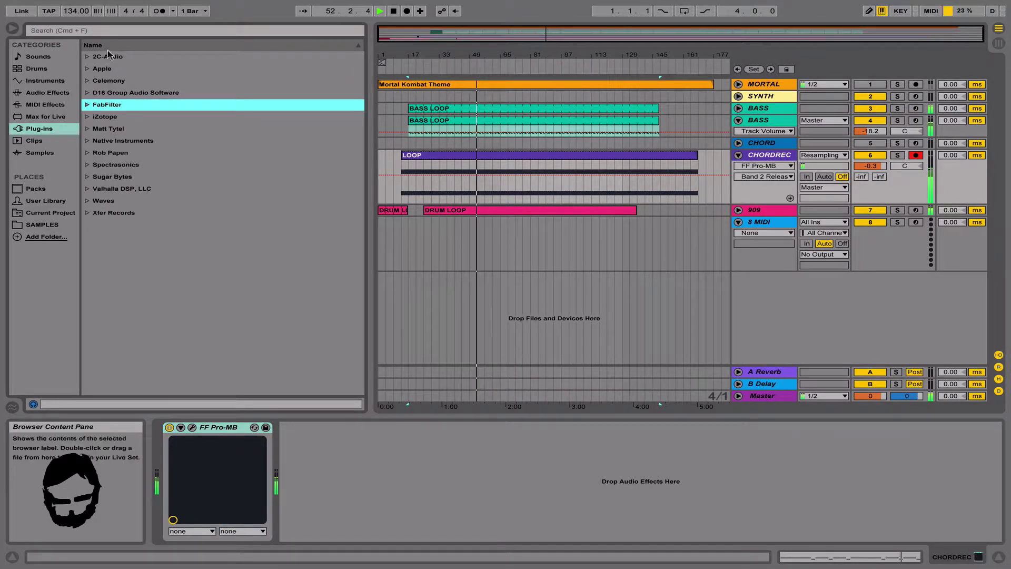
pyautogui.click(101, 32)
pyautogui.write('UNTIL')
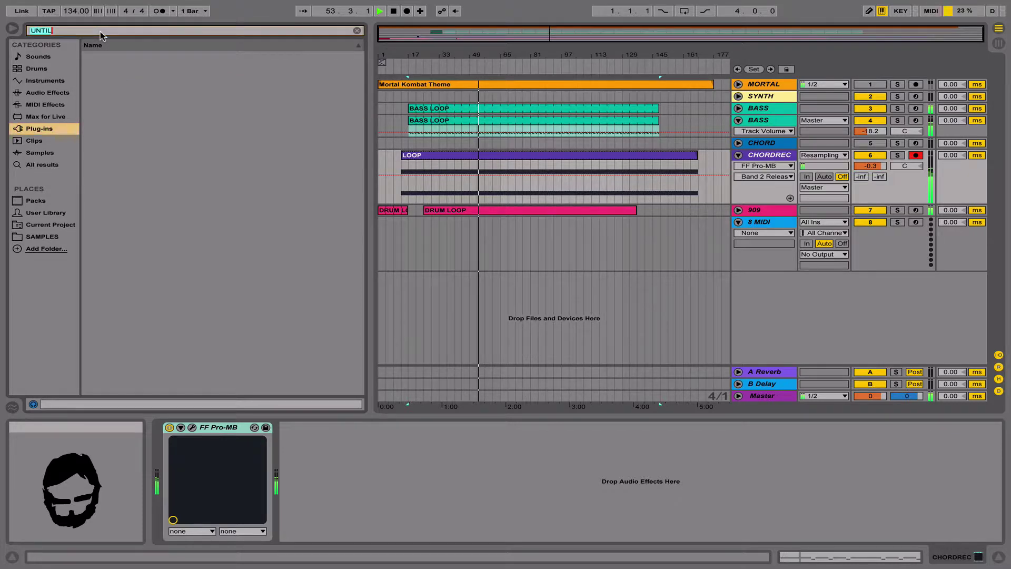
pyautogui.press('BackSpace')
pyautogui.click(752, 156)
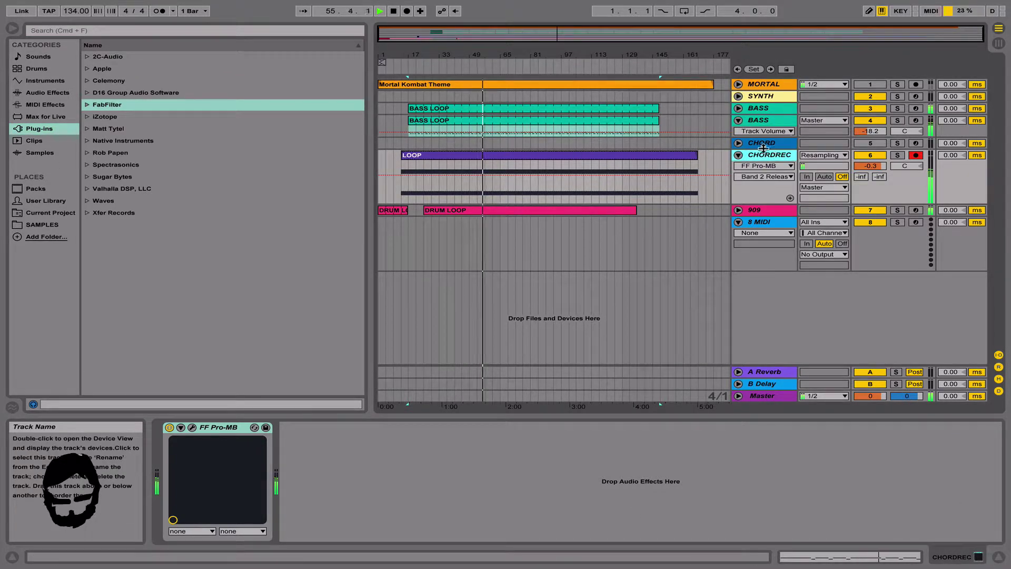
# Search the plug-ins for "IMAGE" and insert Waves S1 Imager (s) after FF Pro-MB on the CHORDREC track.
pyautogui.click(122, 32)
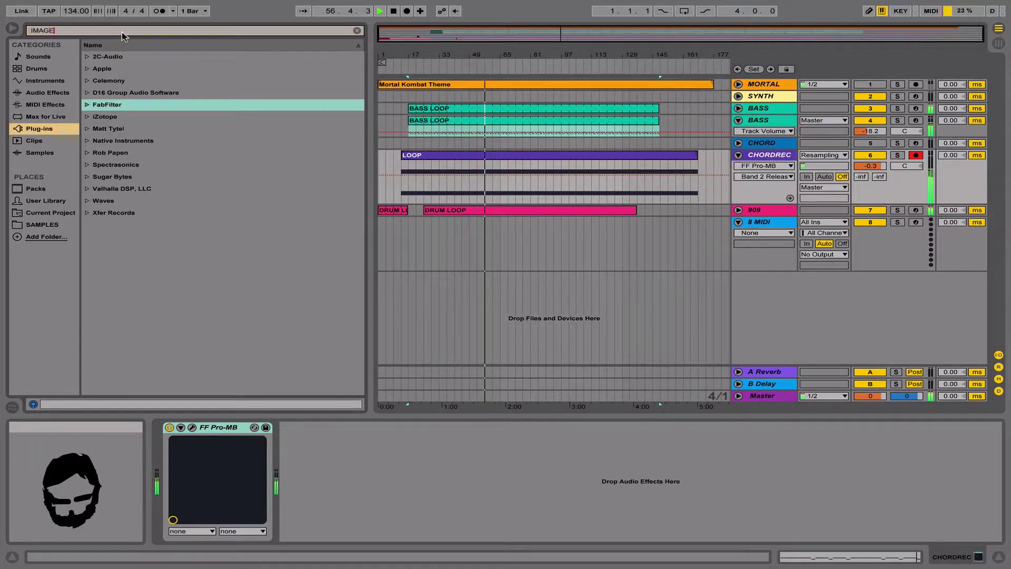
pyautogui.click(131, 68)
pyautogui.press('Right')
pyautogui.press('Down')
pyautogui.moveTo(141, 80); pyautogui.dragTo(230, 100)
pyautogui.moveTo(156, 108); pyautogui.dragTo(356, 481)
# Set the S1 Imager to M-S input and meter modes, gain -6.6, width 3.00, asymmetry -15 and rotation -11.5.
pyautogui.moveTo(398, 353)
pyautogui.mouseDown()
pyautogui.moveTo(416, 352)
pyautogui.moveTo(371, 351)
pyautogui.moveTo(388, 352)
pyautogui.mouseUp()
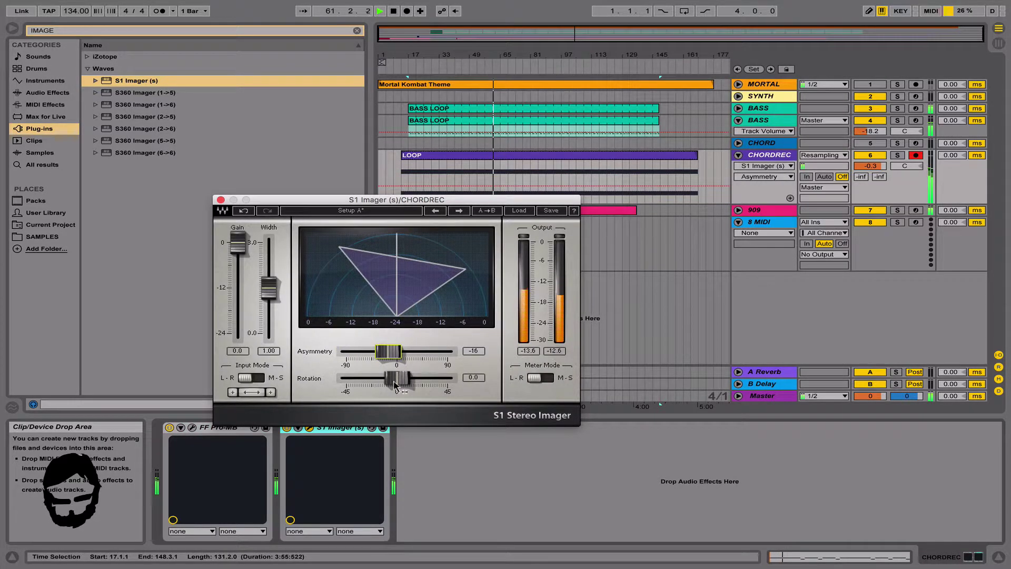
pyautogui.moveTo(265, 296); pyautogui.dragTo(268, 250)
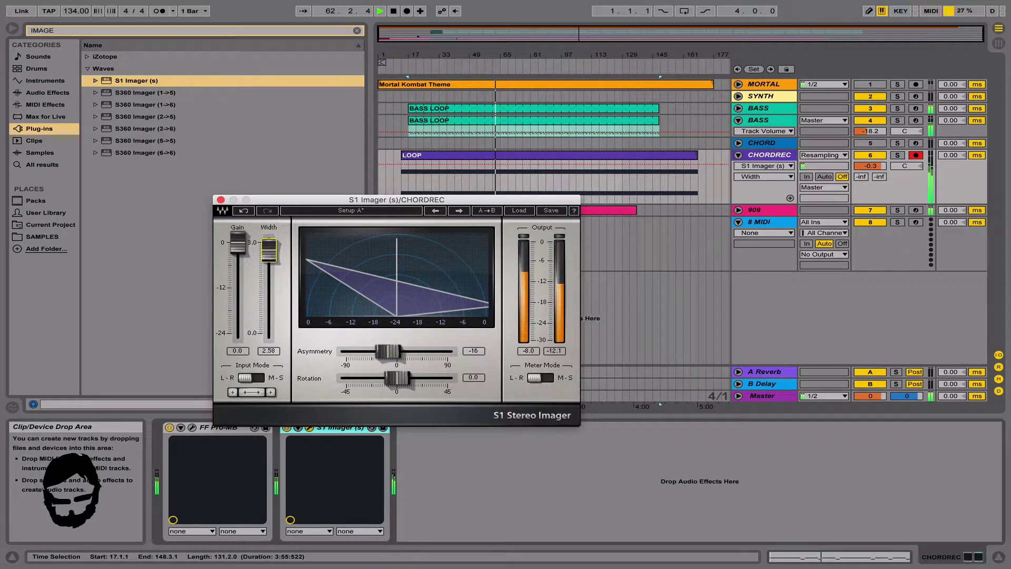
pyautogui.moveTo(417, 378); pyautogui.dragTo(391, 378)
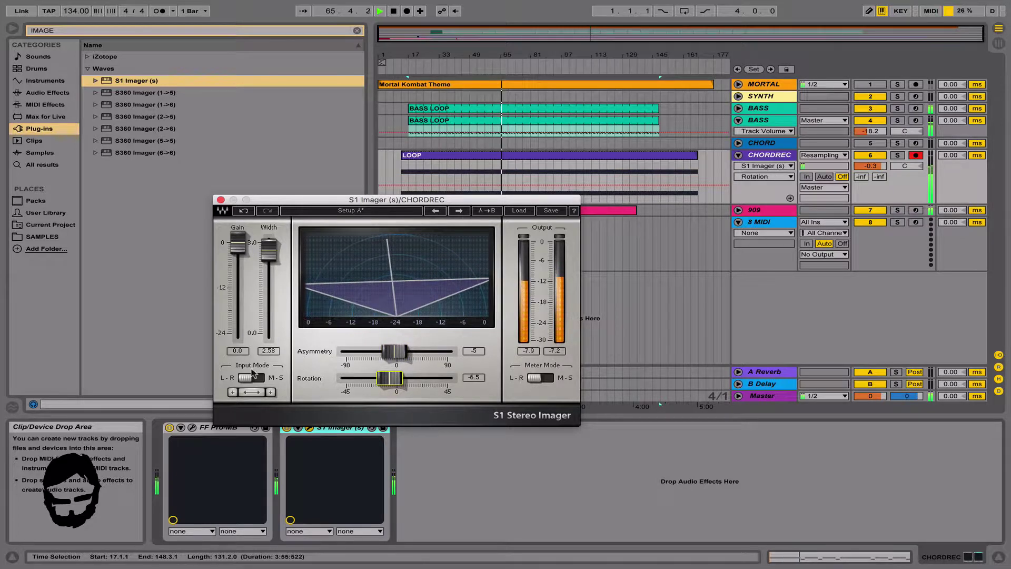
pyautogui.click(254, 377)
pyautogui.moveTo(268, 250); pyautogui.dragTo(232, 272)
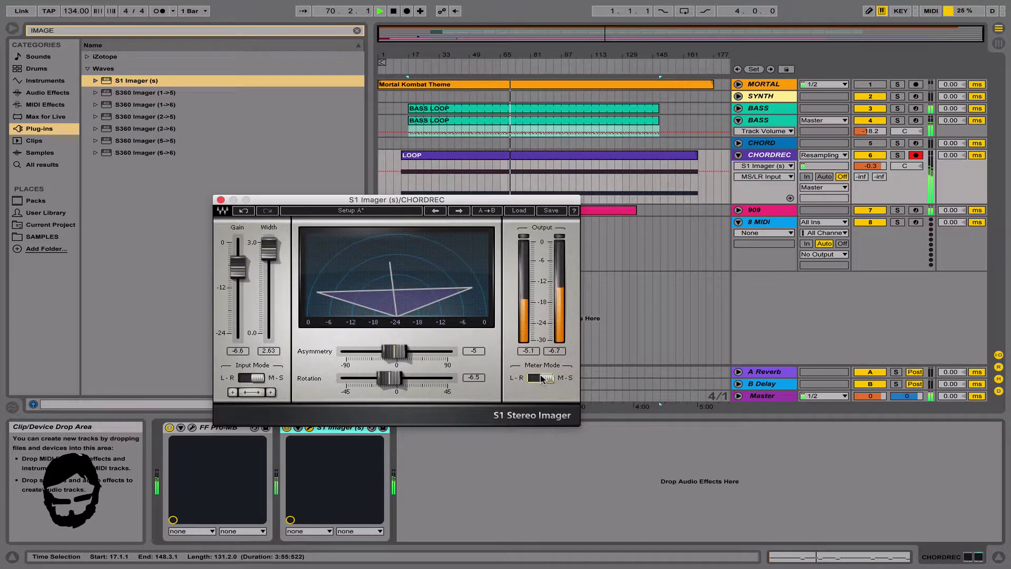
pyautogui.moveTo(403, 351); pyautogui.dragTo(384, 377)
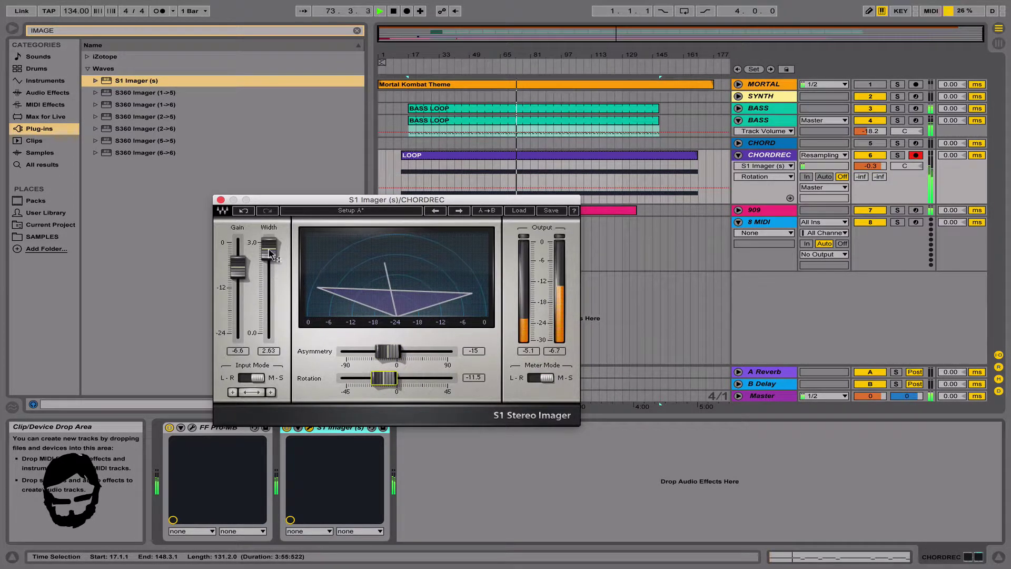
pyautogui.moveTo(270, 253); pyautogui.dragTo(270, 246)
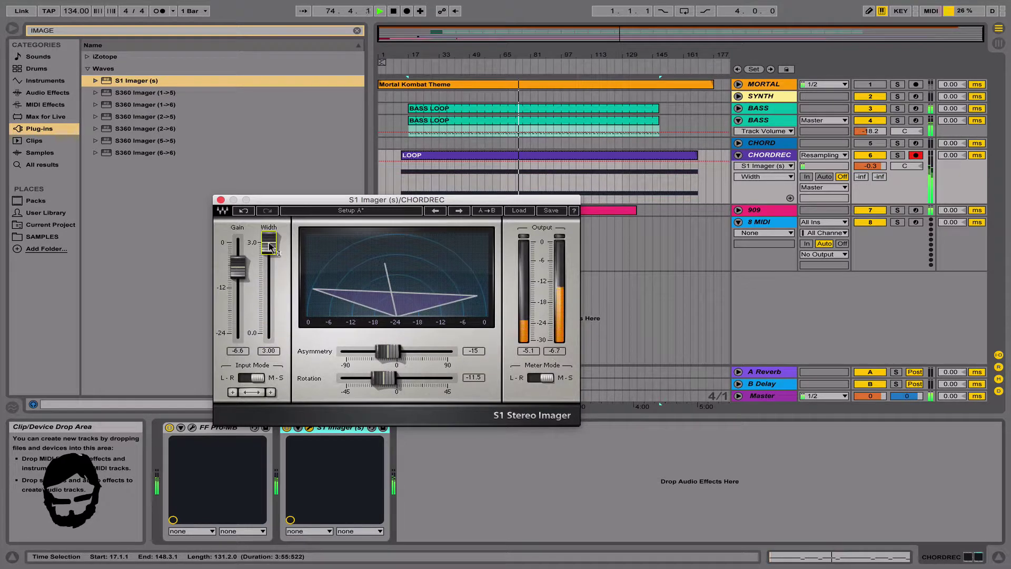
pyautogui.click(221, 200)
# Lower the CHORDREC track's volume to -3.7 dB and fold the track.
pyautogui.moveTo(871, 165); pyautogui.dragTo(871, 179)
pyautogui.click(771, 155)
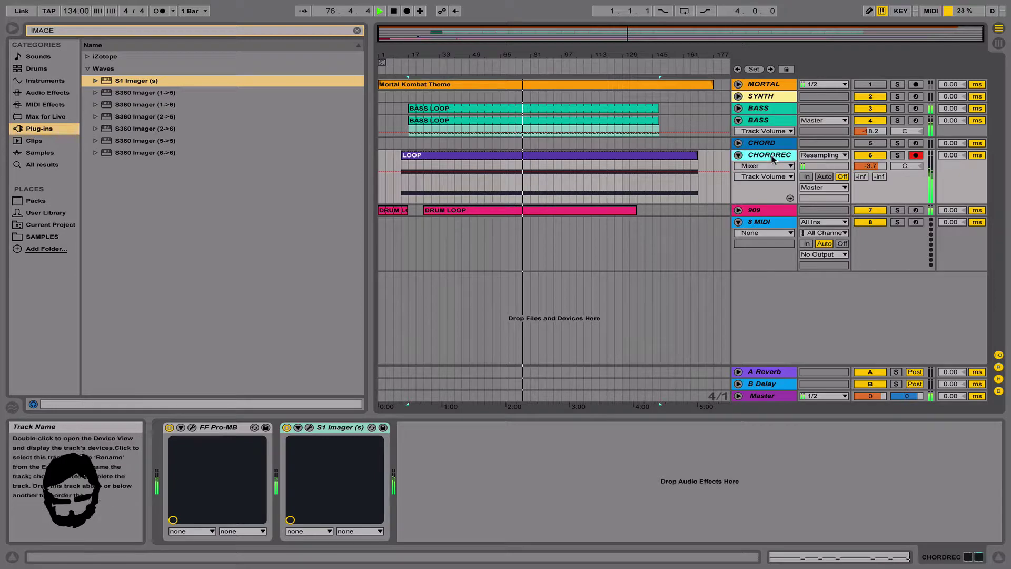
pyautogui.press('Left')
pyautogui.press('Up')
pyautogui.press('Down')
pyautogui.press('Down')
pyautogui.press('Up')
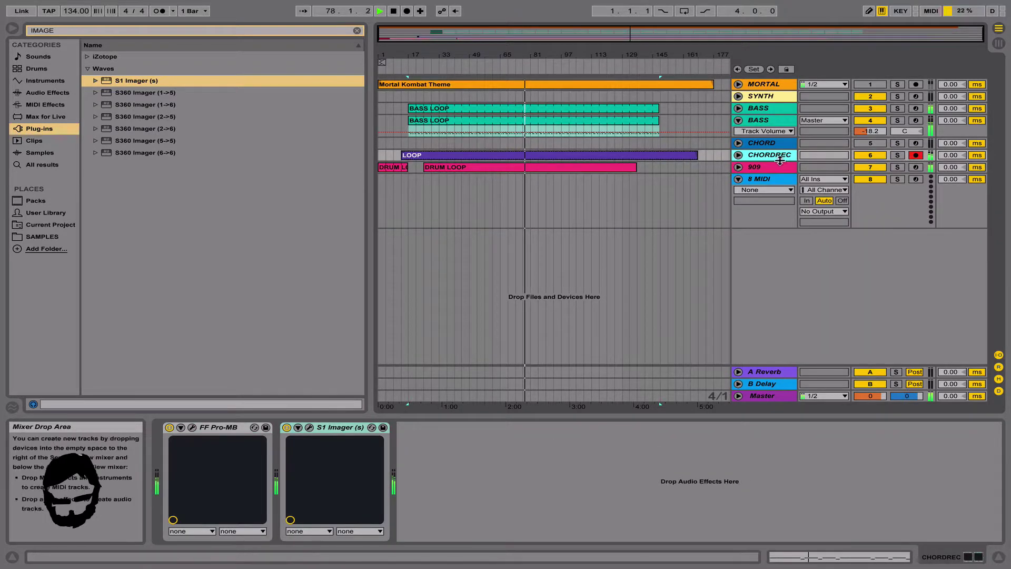
# Set the CHORDREC track's delay to -4.00 ms.
pyautogui.moveTo(951, 155); pyautogui.dragTo(950, 162)
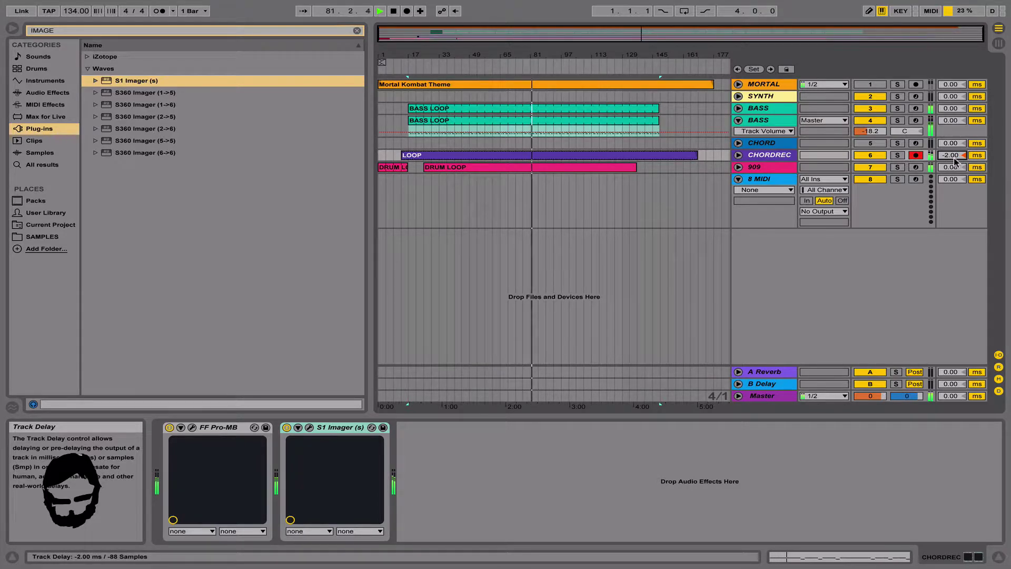
pyautogui.press('Down')
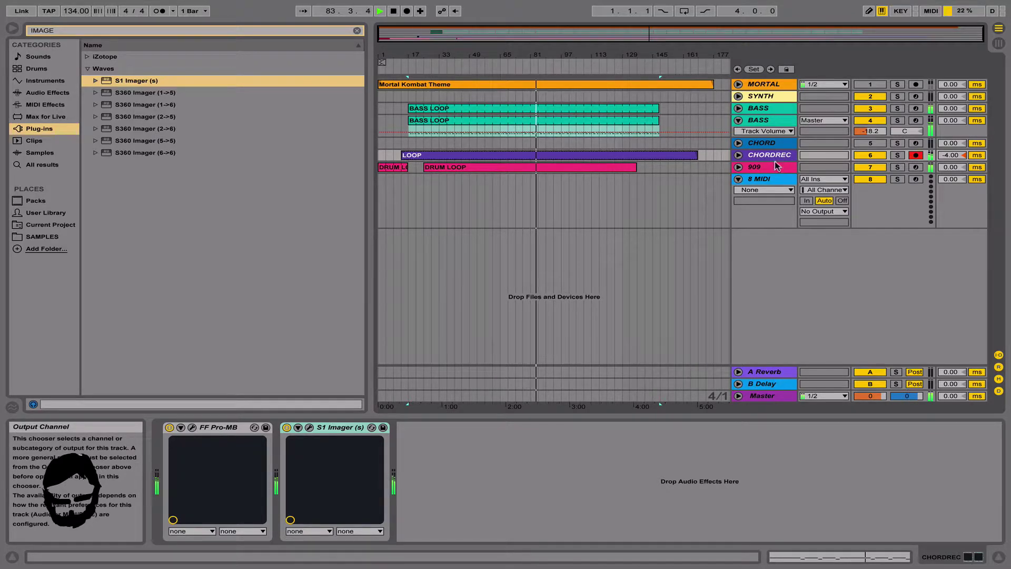
# Unfold the 909 track, search the plug-ins for "compress" and insert iZotope Ozone 7 Vintage Compressor between Drumazon and ValhallaPlate.
pyautogui.click(775, 165)
pyautogui.press('Right')
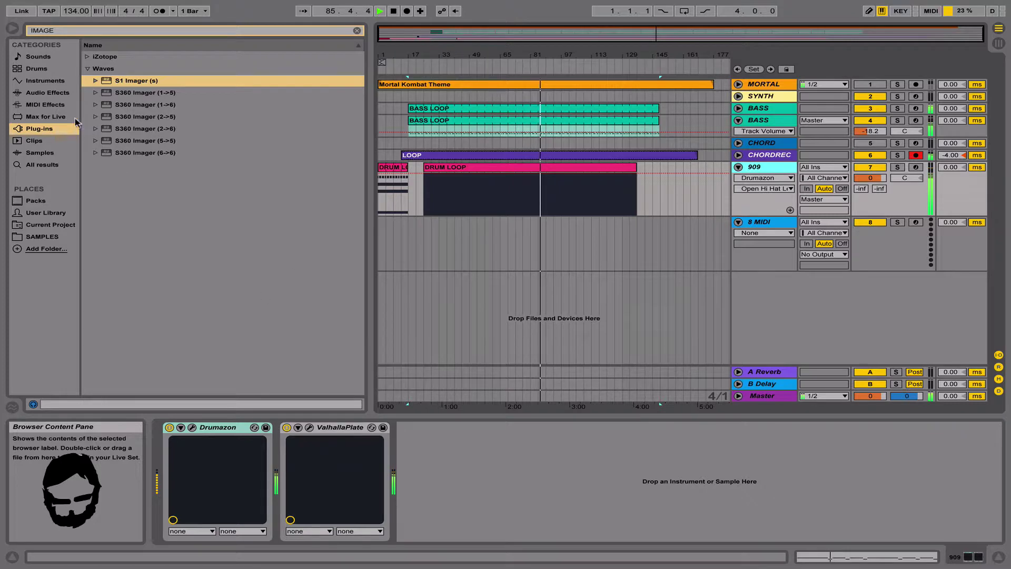
pyautogui.click(43, 98)
pyautogui.click(57, 154)
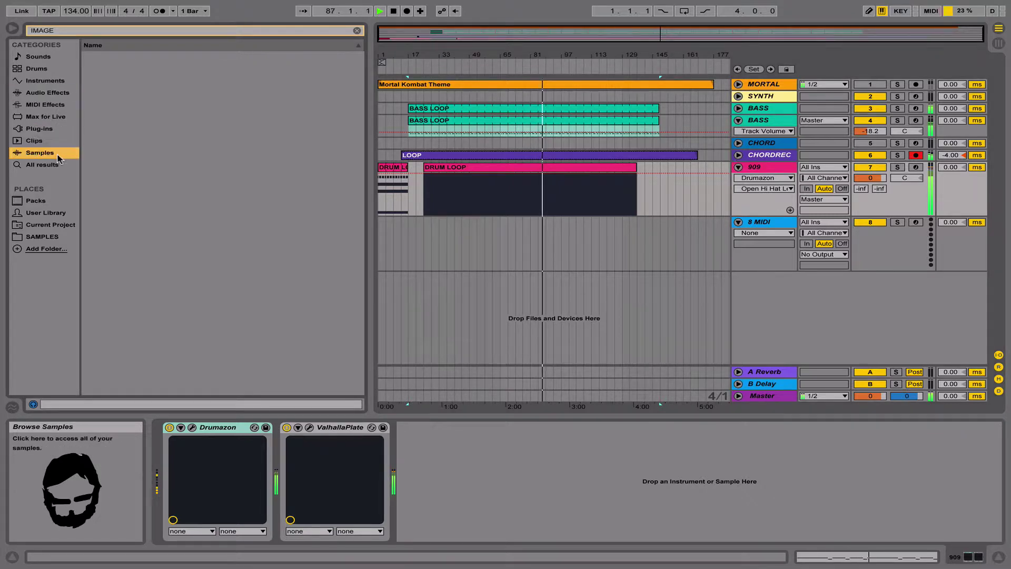
pyautogui.click(46, 129)
pyautogui.click(116, 31)
pyautogui.write('comp')
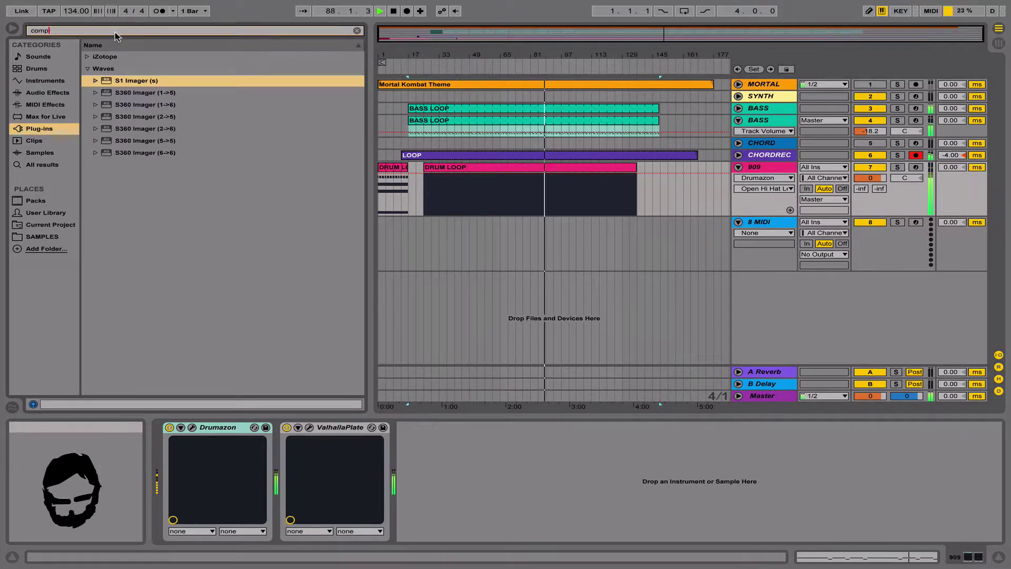
pyautogui.write('ress')
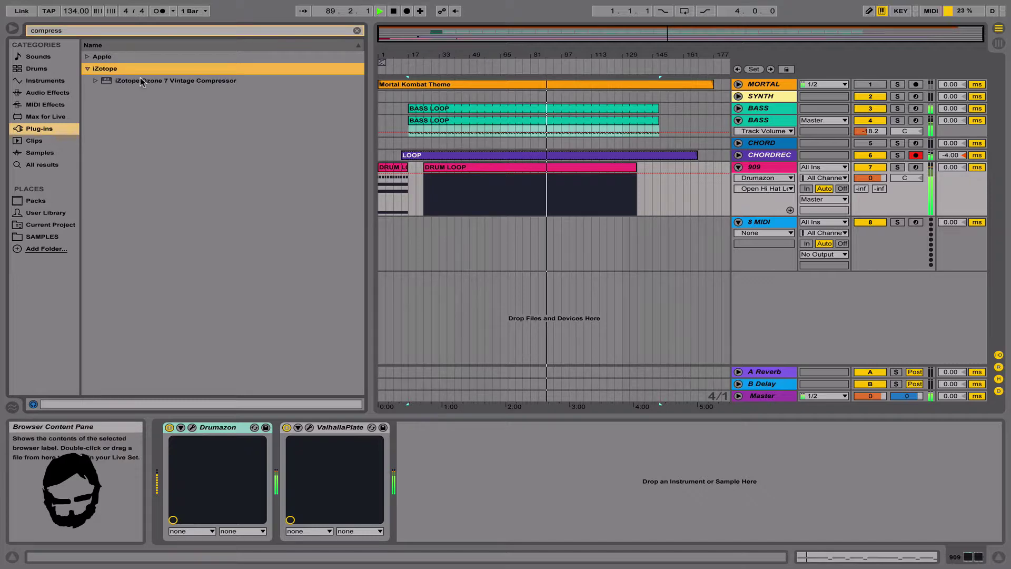
pyautogui.moveTo(140, 79)
pyautogui.mouseDown()
pyautogui.moveTo(323, 409)
pyautogui.moveTo(263, 461)
pyautogui.moveTo(280, 474)
pyautogui.mouseUp()
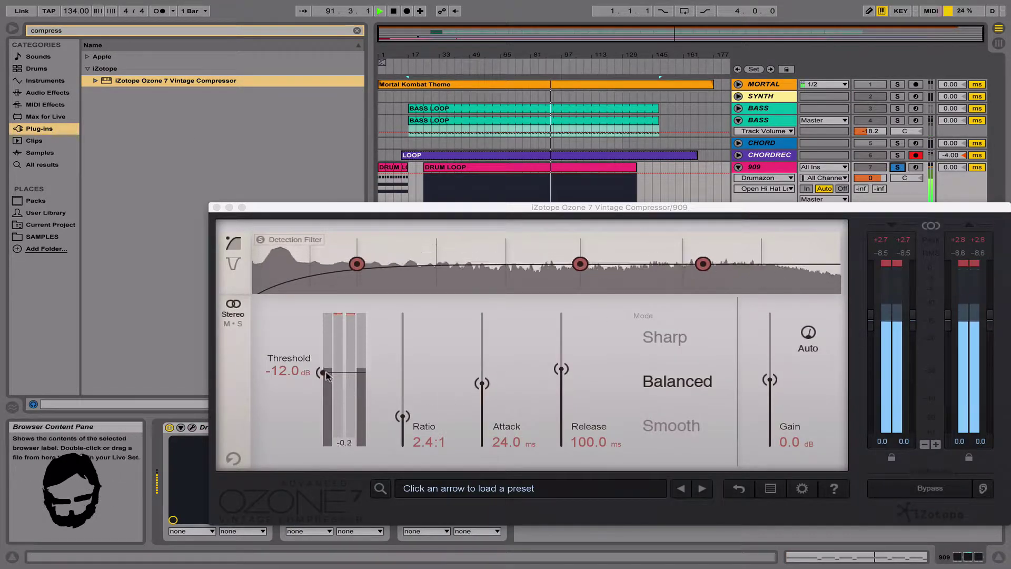
# Set the Vintage Compressor's threshold to -29.0 dB, ratio to 11.2:1 and release to 150.0 ms, and choose Sharp mode.
pyautogui.moveTo(326, 374); pyautogui.dragTo(326, 406)
pyautogui.moveTo(402, 416); pyautogui.dragTo(388, 348)
pyautogui.moveTo(561, 368); pyautogui.dragTo(548, 293)
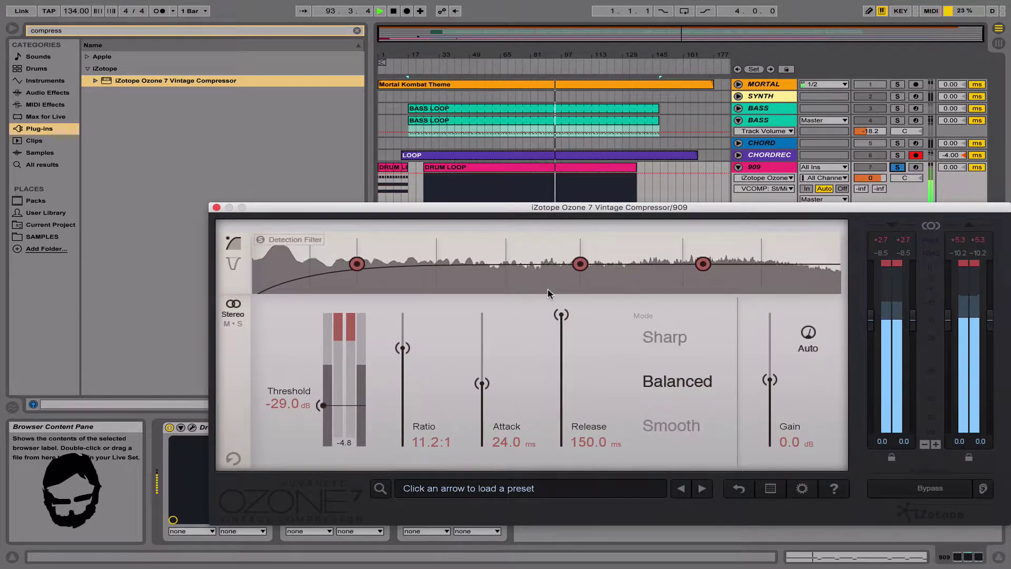
pyautogui.click(678, 350)
pyautogui.click(678, 351)
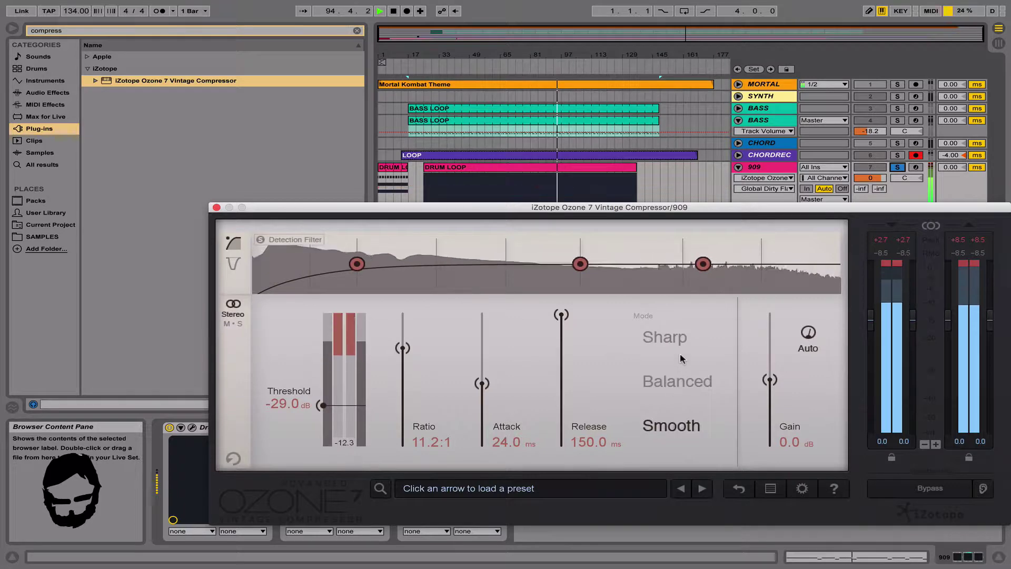
pyautogui.click(663, 339)
# Adjust the compressor's attack to 10.1 ms and its release to 104.0 ms.
pyautogui.moveTo(482, 383); pyautogui.dragTo(482, 445)
pyautogui.moveTo(561, 314); pyautogui.dragTo(561, 437)
pyautogui.moveTo(482, 445); pyautogui.dragTo(482, 420)
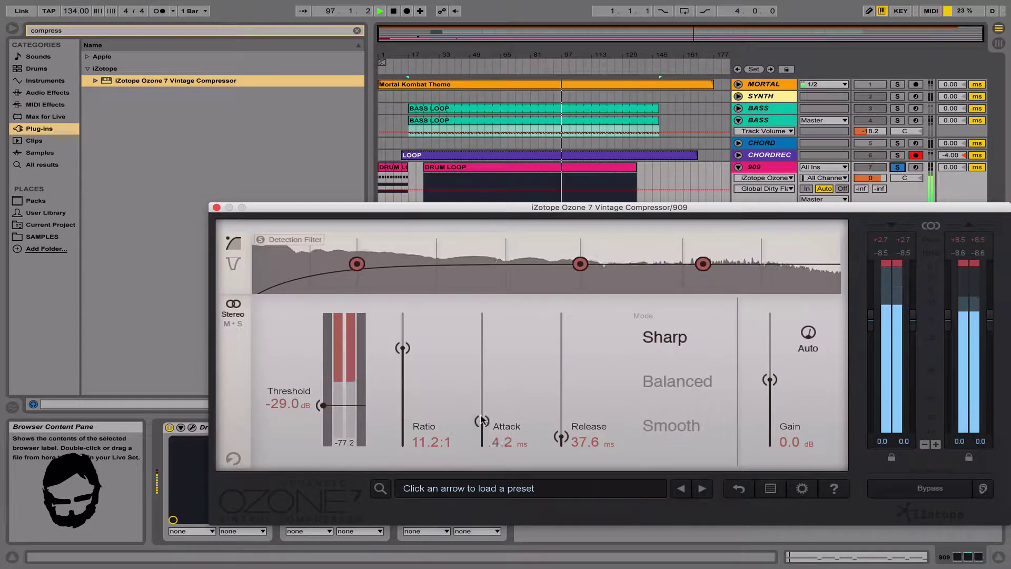
pyautogui.moveTo(561, 437); pyautogui.dragTo(561, 364)
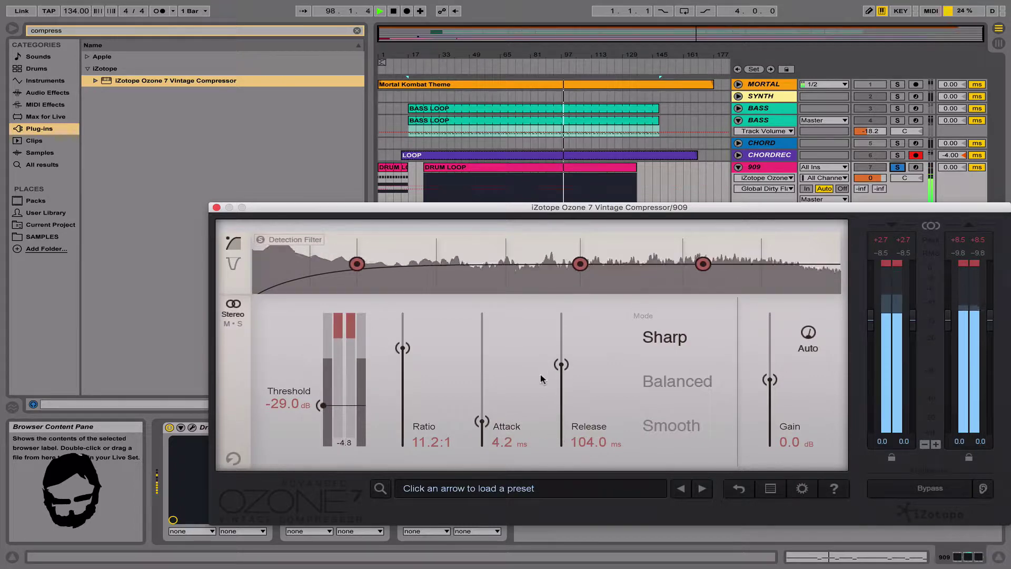
pyautogui.moveTo(481, 421); pyautogui.dragTo(482, 406)
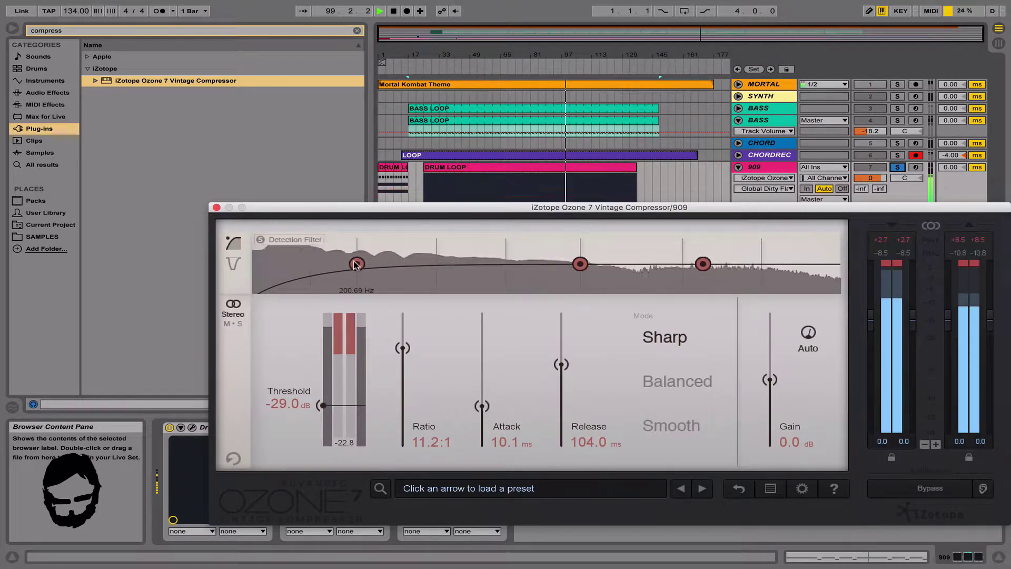
# Pull the detection filter's middle node to 2181.3 Hz at -8.0 dB and enable automatic gain.
pyautogui.moveTo(580, 264); pyautogui.dragTo(591, 305)
pyautogui.click(804, 330)
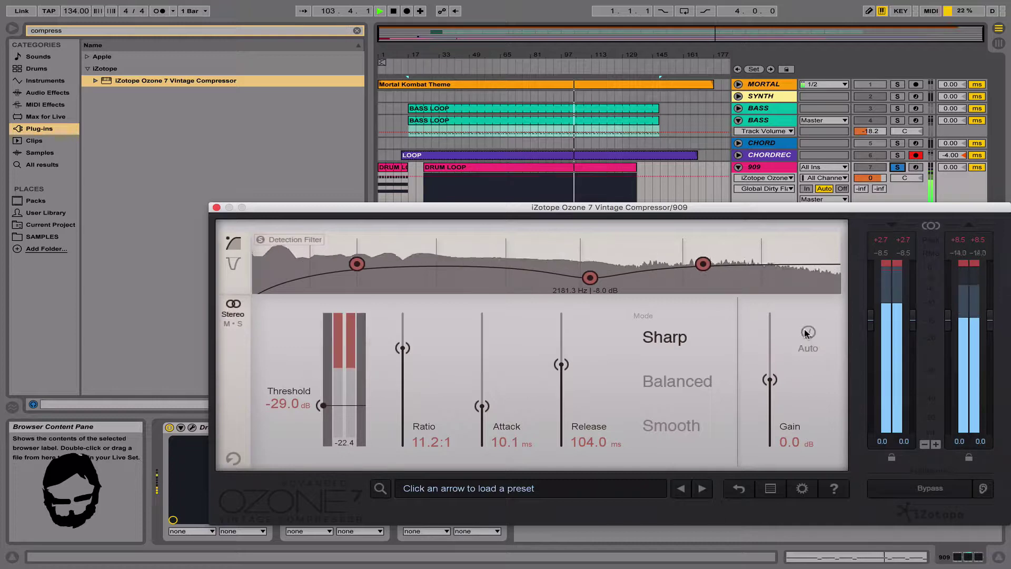
# Restart playback from bar 17 and close the Vintage Compressor window.
pyautogui.press('space')
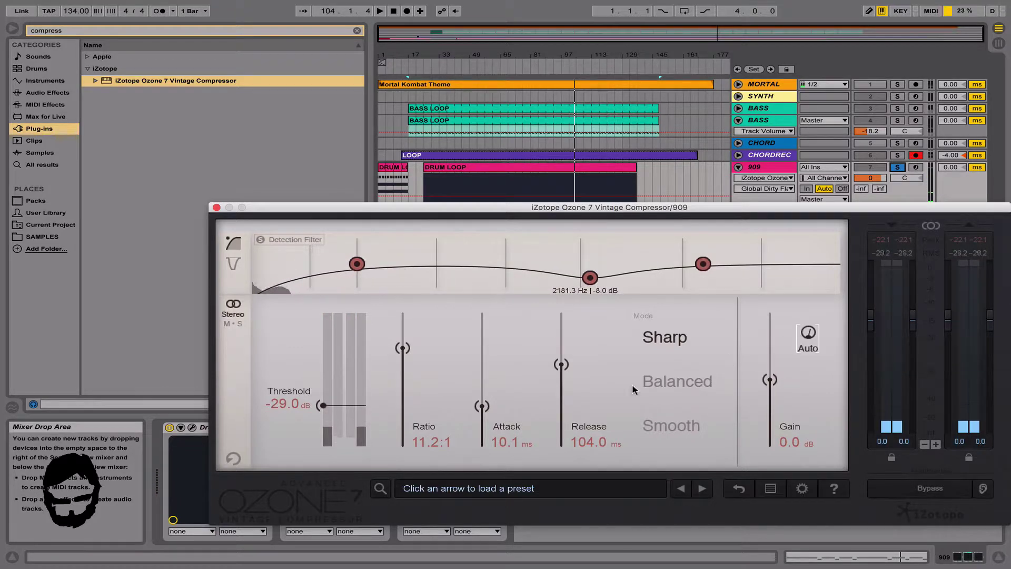
pyautogui.press('space')
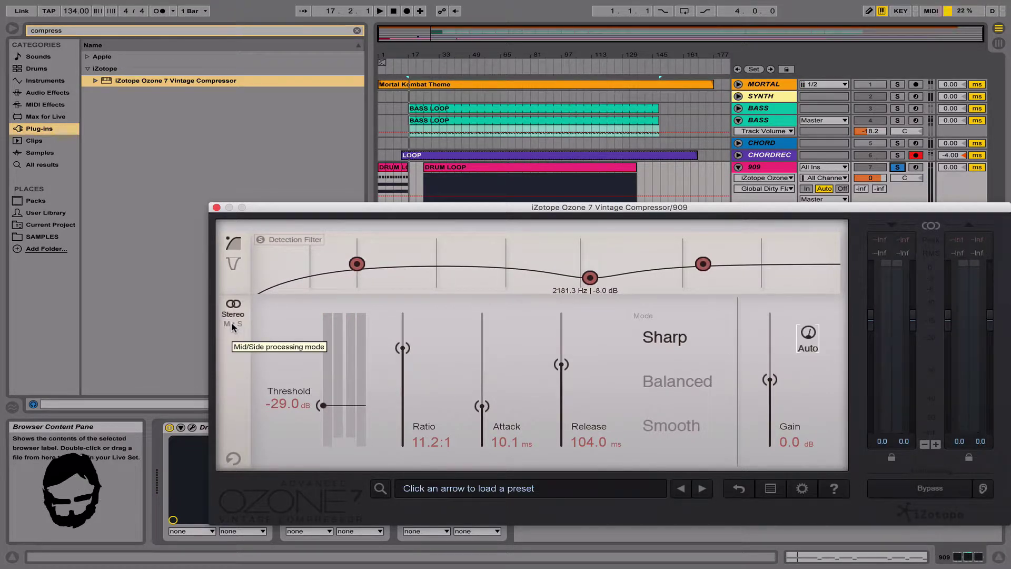
pyautogui.click(215, 208)
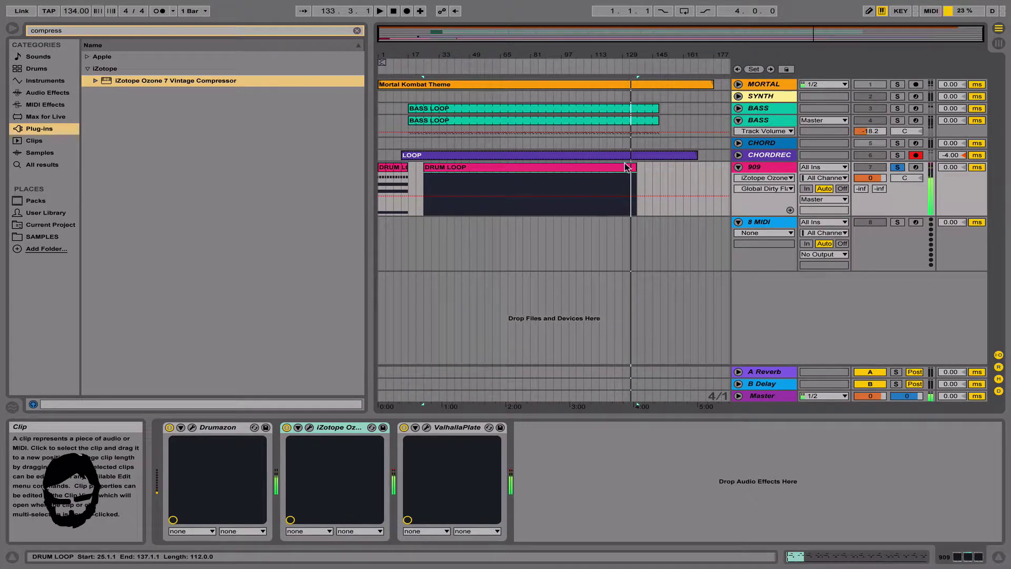
# Unsolo the 909 track and, playing from bar 25, raise its Vintage Compressor threshold to -11.8 dB.
pyautogui.press('space')
pyautogui.click(896, 167)
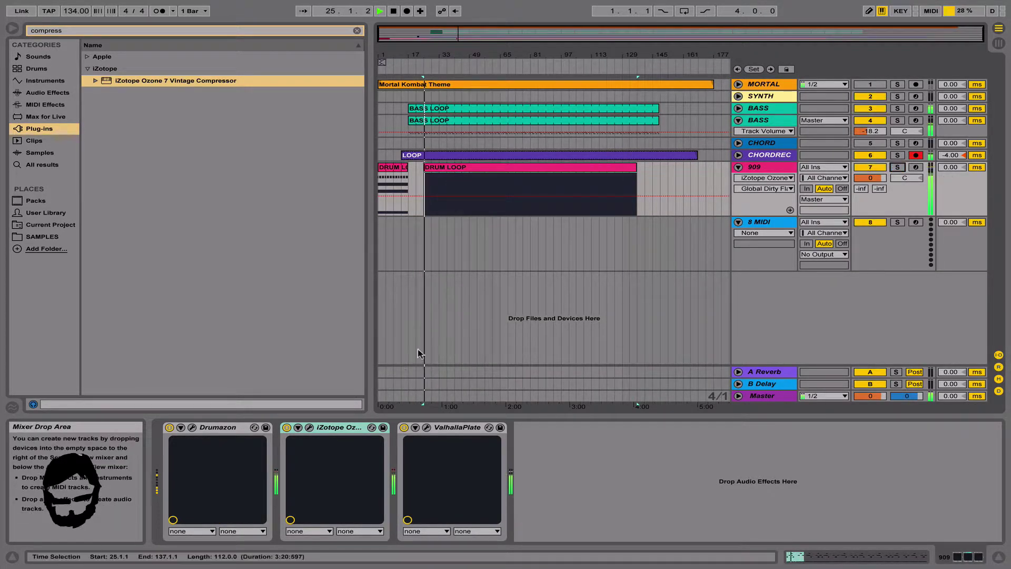
pyautogui.click(309, 428)
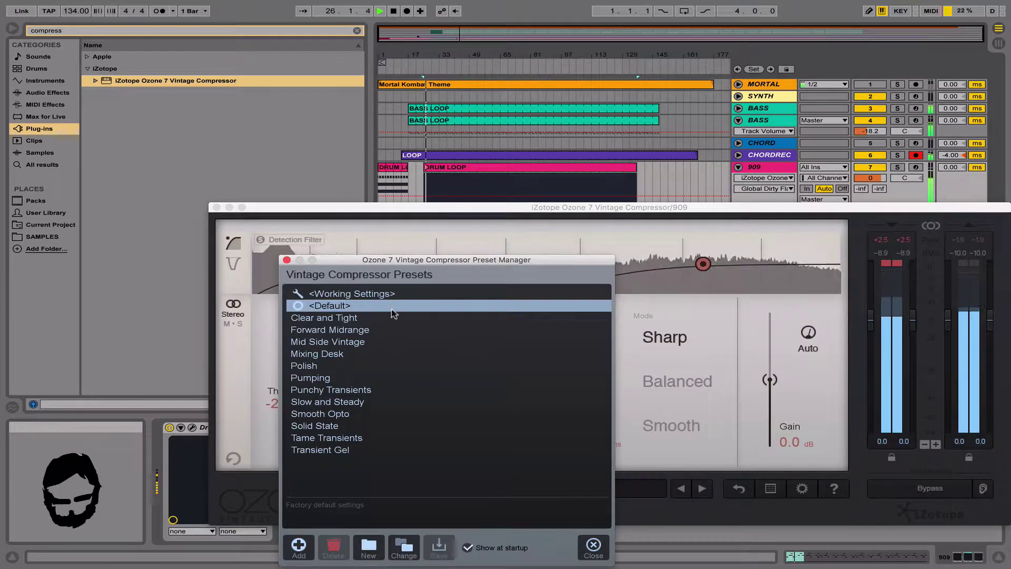
pyautogui.click(305, 281)
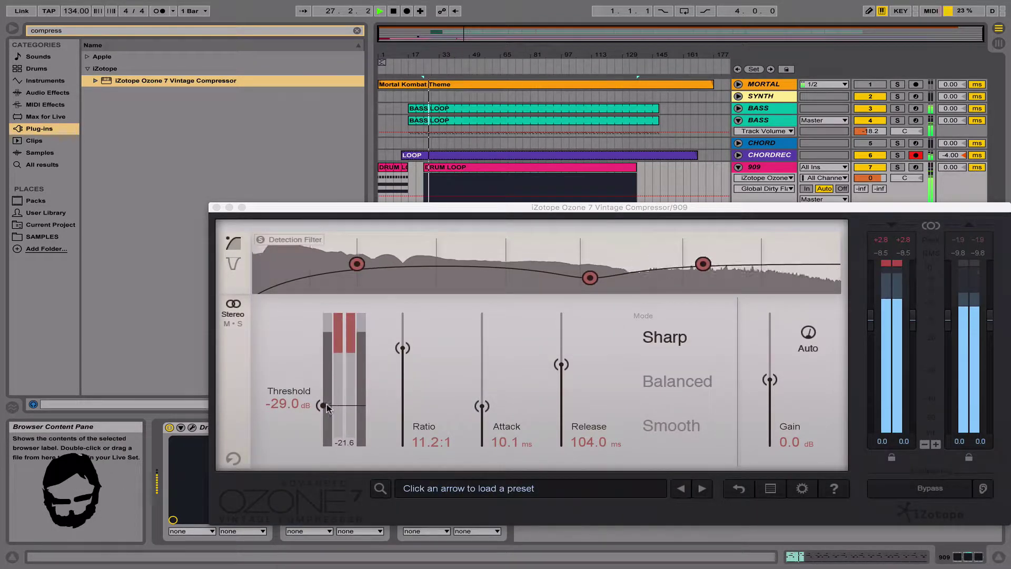
pyautogui.moveTo(323, 405)
pyautogui.mouseDown()
pyautogui.moveTo(326, 356)
pyautogui.moveTo(327, 393)
pyautogui.mouseUp()
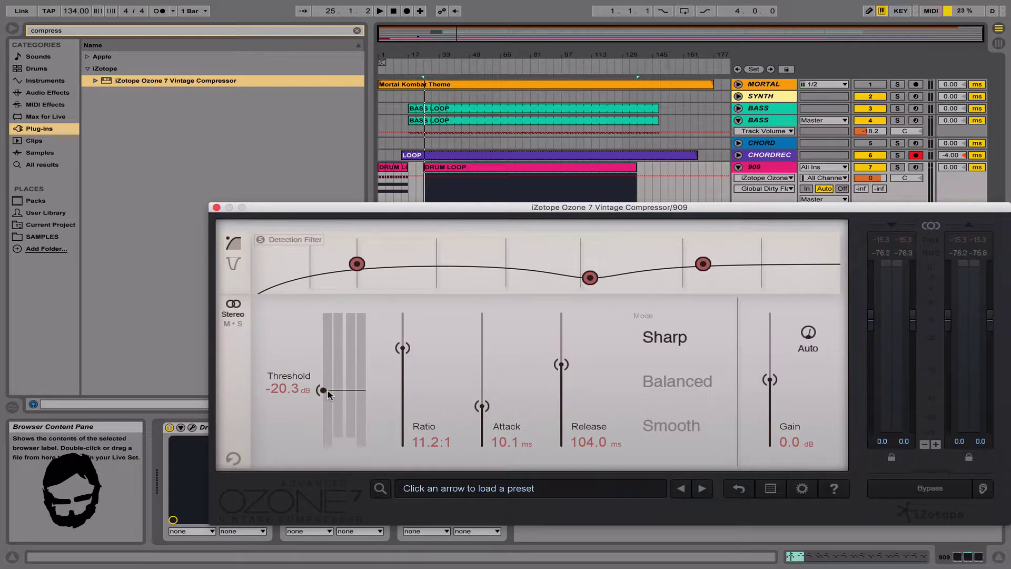
pyautogui.press('space')
pyautogui.moveTo(328, 390); pyautogui.dragTo(327, 372)
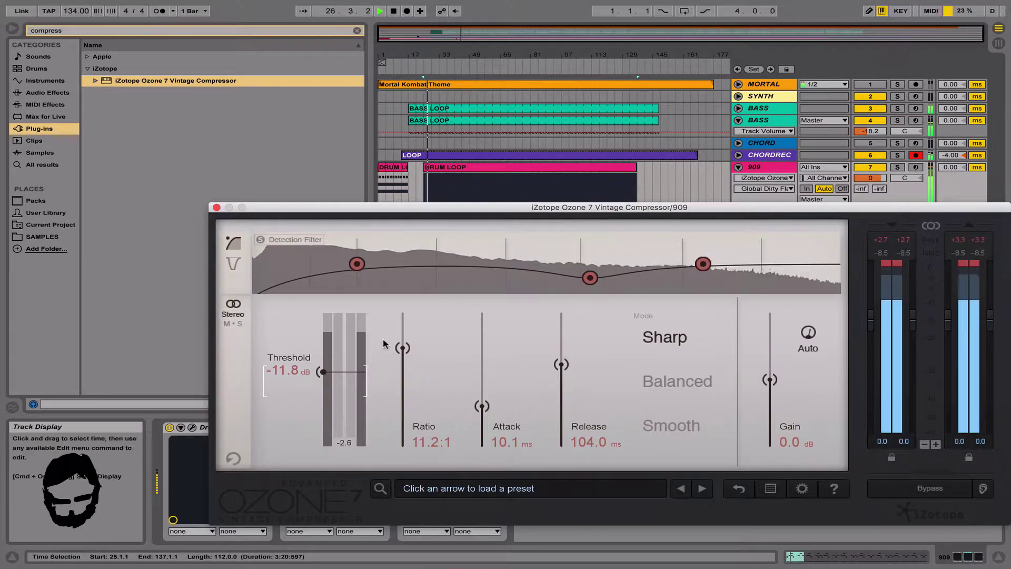
# Set the compressor's ratio to 5.2:1, attack to 20.7 ms and release to 101.7 ms, compare the modes and keep Sharp.
pyautogui.moveTo(401, 350); pyautogui.dragTo(402, 385)
pyautogui.moveTo(475, 417); pyautogui.dragTo(475, 399)
pyautogui.moveTo(561, 364); pyautogui.dragTo(561, 367)
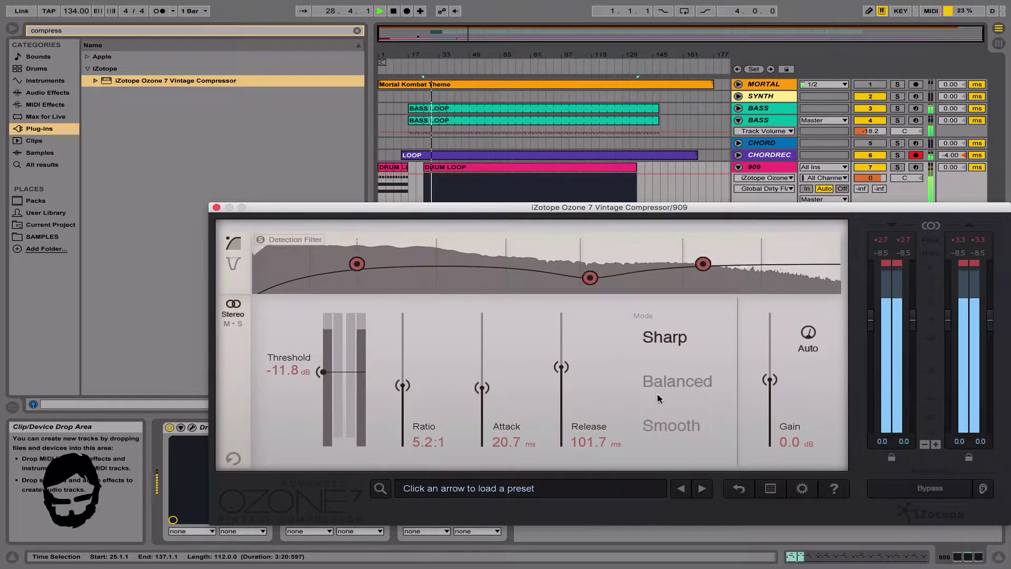
pyautogui.click(668, 428)
pyautogui.click(675, 381)
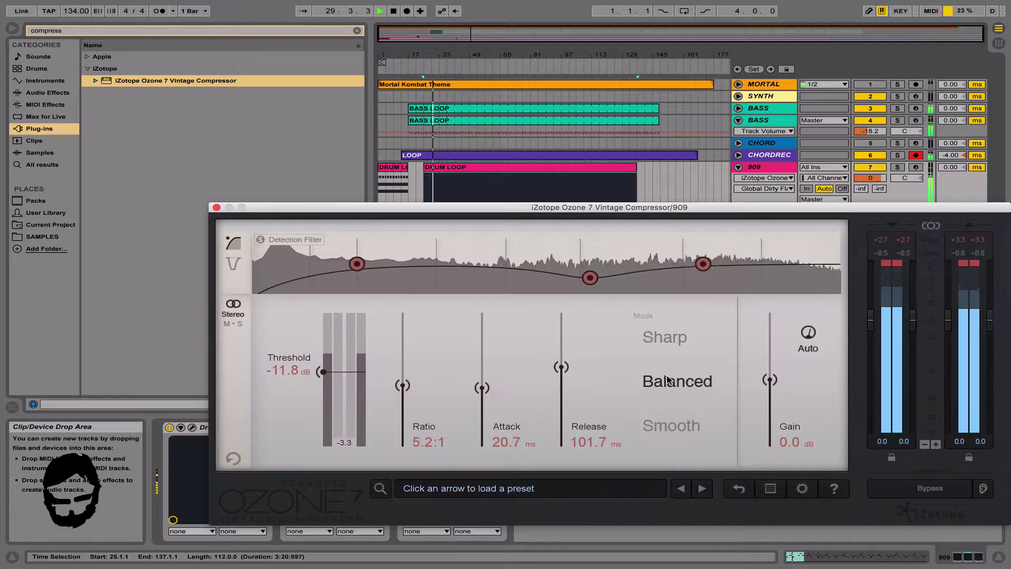
pyautogui.click(669, 341)
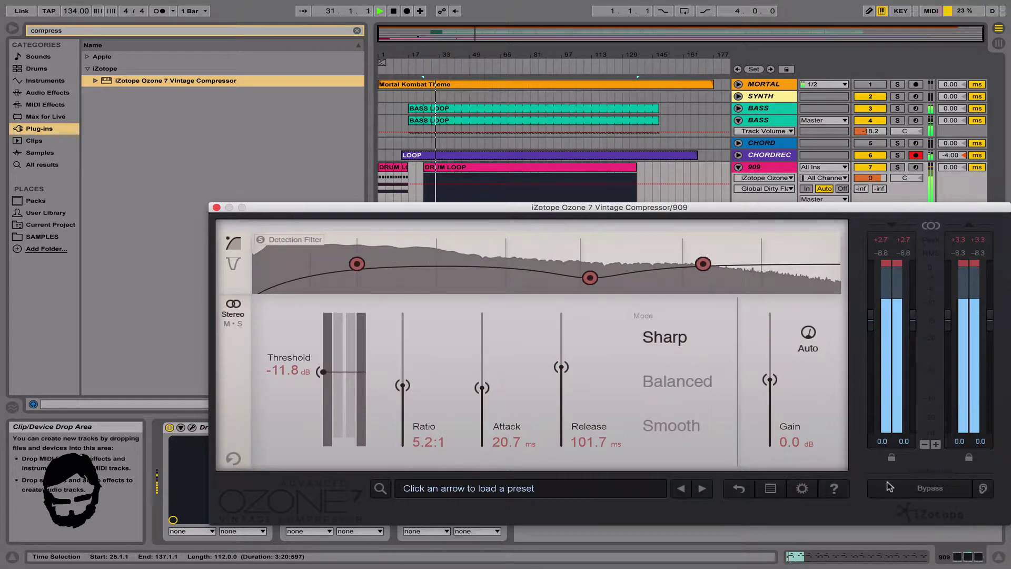
pyautogui.click(216, 207)
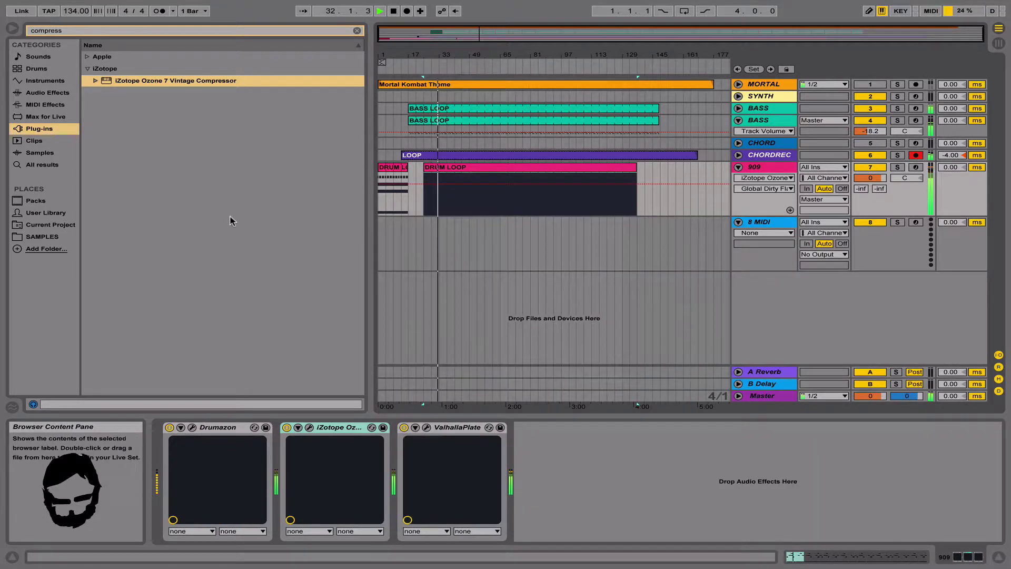
# Place ValhallaPlate ahead of the Vintage Compressor on the 909 track, with a 15.6% mix and 15.5 ms pre-delay.
pyautogui.moveTo(448, 429); pyautogui.dragTo(316, 431)
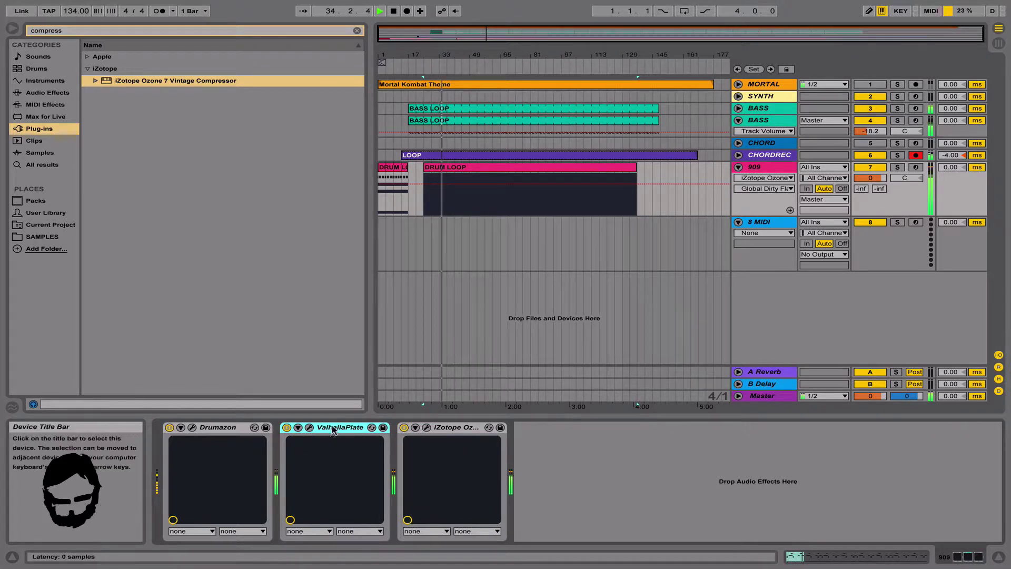
pyautogui.click(309, 427)
pyautogui.moveTo(249, 132); pyautogui.dragTo(251, 144)
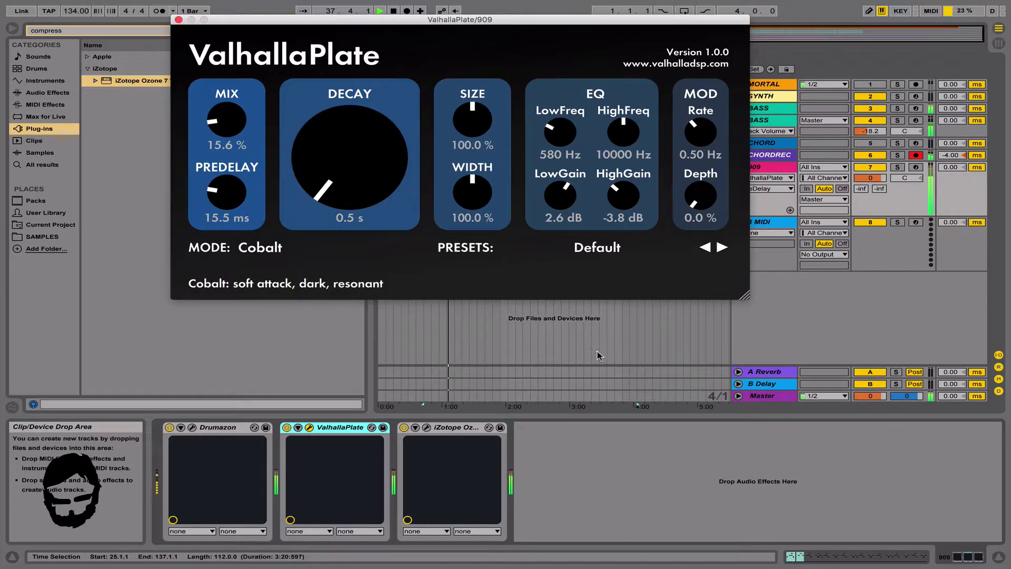
pyautogui.click(179, 20)
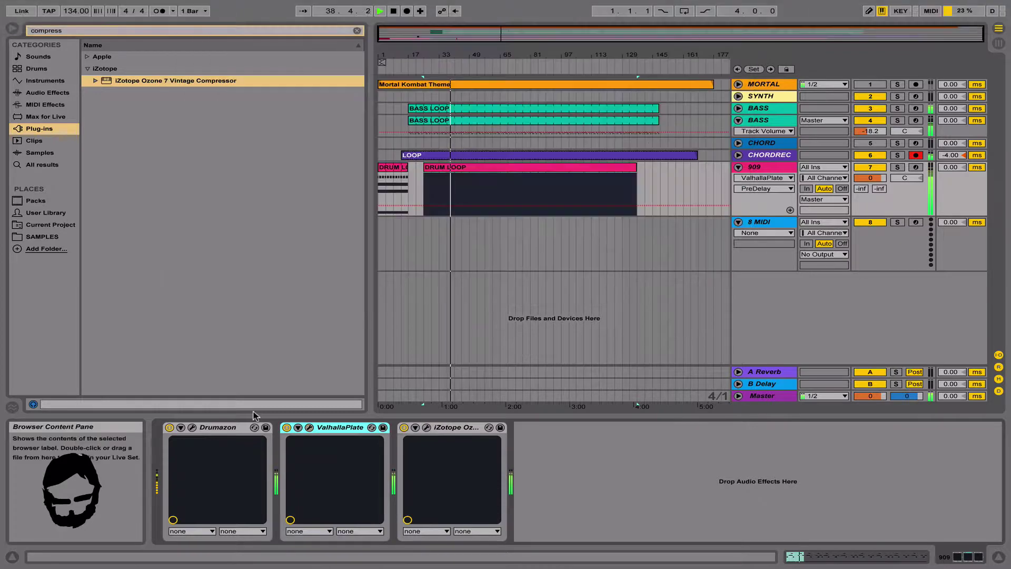
# Raise the Vintage Compressor's threshold to -4.9 dB and move the detection filter's lowest node to 40 Hz.
pyautogui.click(426, 428)
pyautogui.click(286, 259)
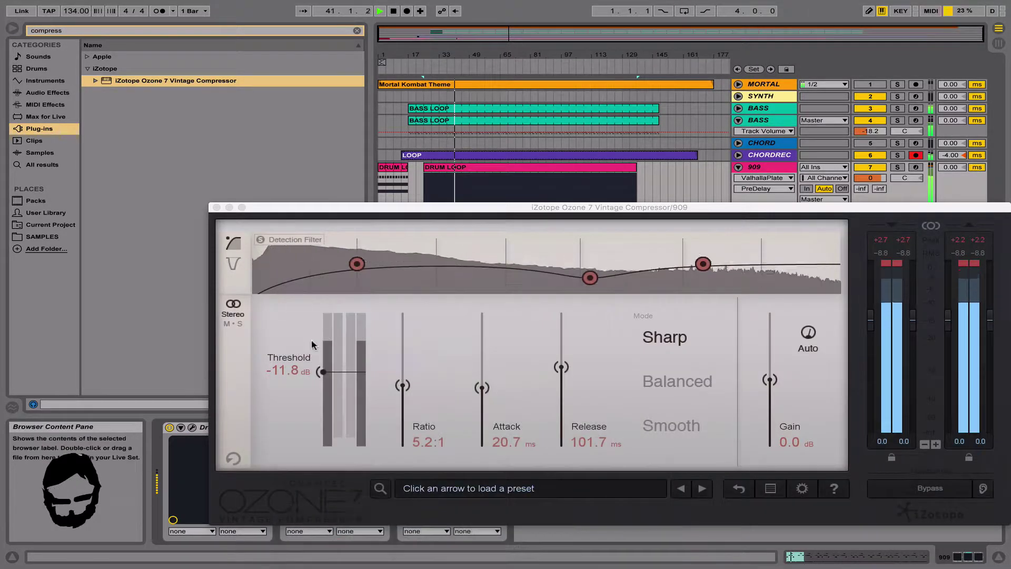
pyautogui.moveTo(320, 370); pyautogui.dragTo(318, 340)
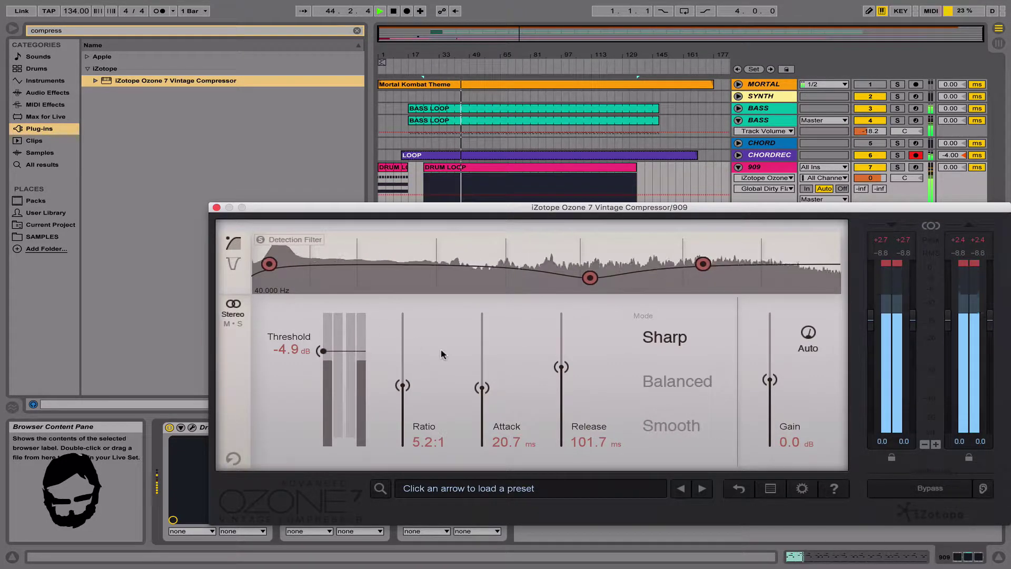
# Switch the compressor to mid/side and set Mid threshold to -13.3 dB, ratio to 3.0:1, attack to 3.5 ms and release to 113.3 ms.
pyautogui.click(234, 325)
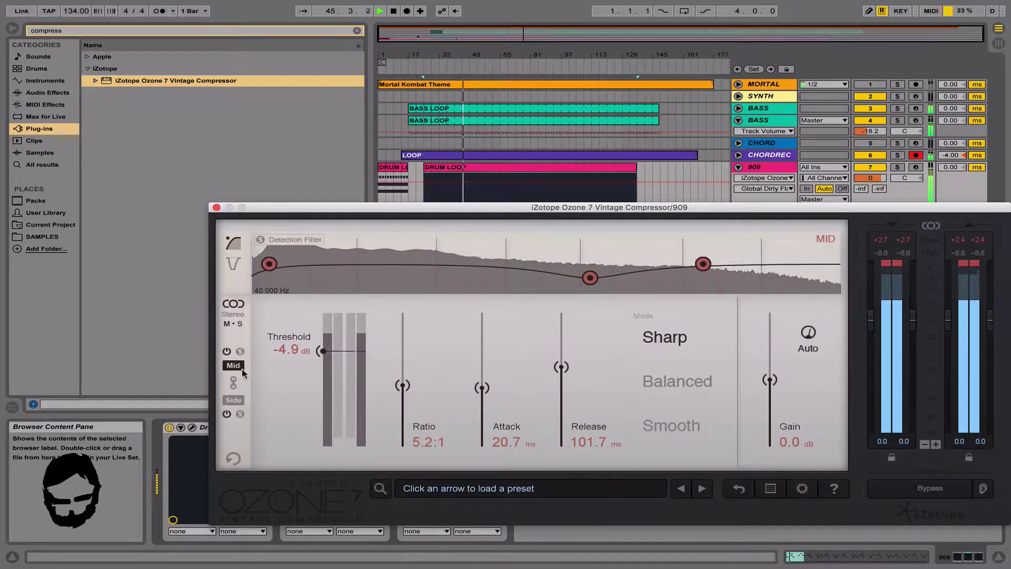
pyautogui.moveTo(325, 361)
pyautogui.mouseDown()
pyautogui.moveTo(324, 394)
pyautogui.moveTo(324, 378)
pyautogui.mouseUp()
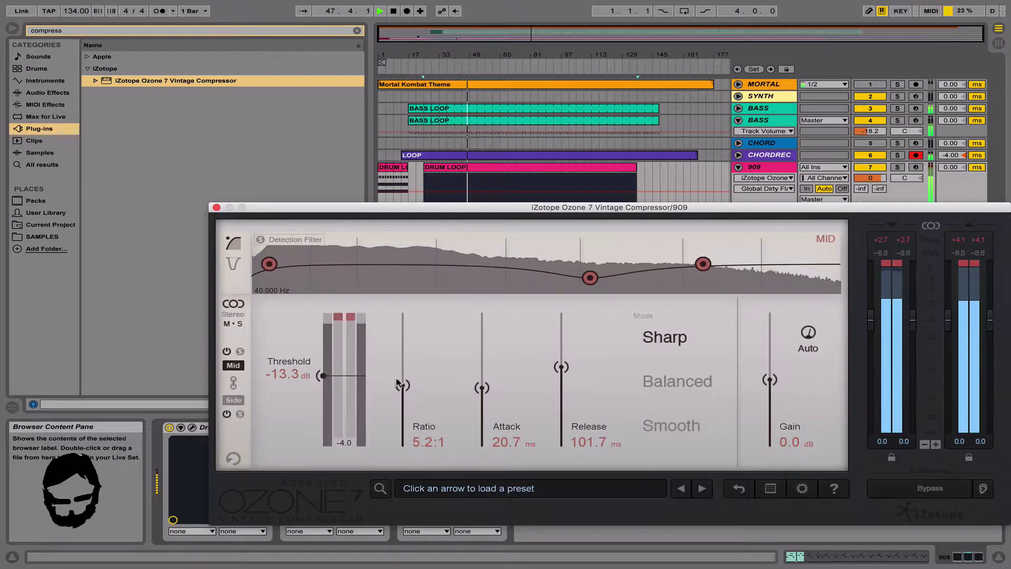
pyautogui.moveTo(401, 360); pyautogui.dragTo(403, 406)
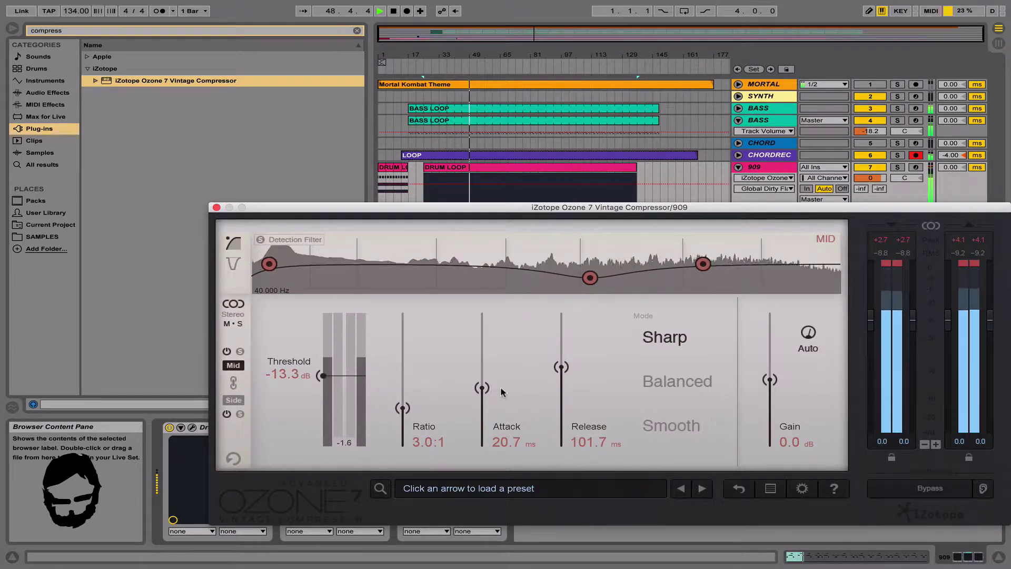
pyautogui.moveTo(562, 426); pyautogui.dragTo(561, 421)
pyautogui.moveTo(482, 387); pyautogui.dragTo(485, 384)
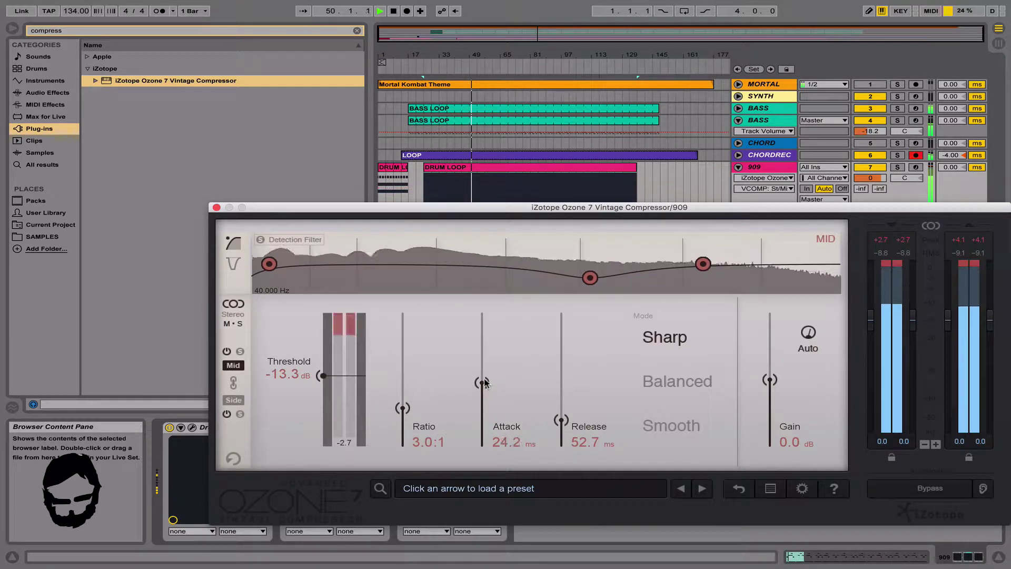
pyautogui.moveTo(481, 346); pyautogui.dragTo(481, 424)
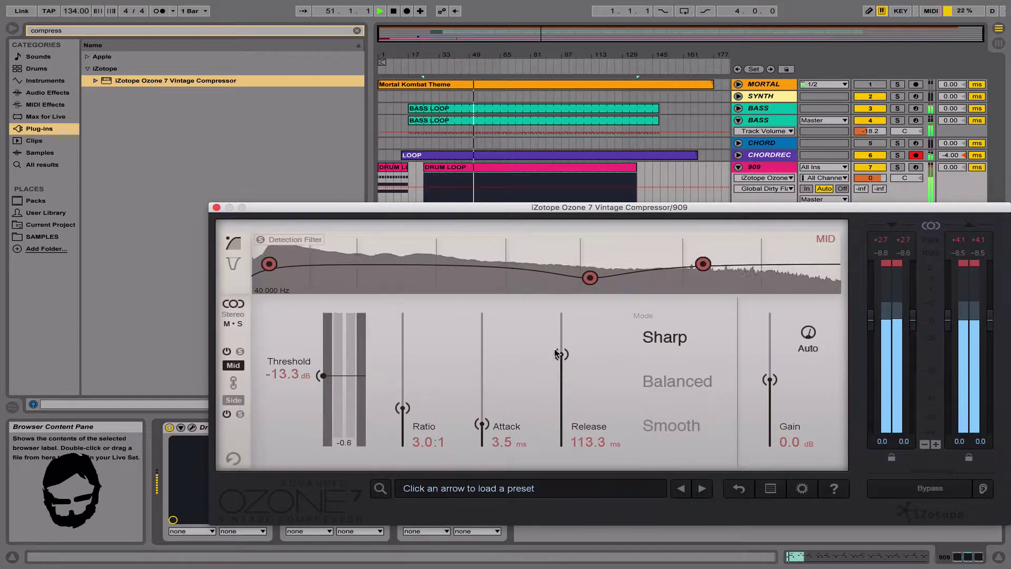
# Set the Side channel's threshold to -59.4 dB, ratio to 19.4:1, attack to 0.1 ms and release to 30.0 ms.
pyautogui.click(233, 400)
pyautogui.moveTo(322, 372); pyautogui.dragTo(332, 435)
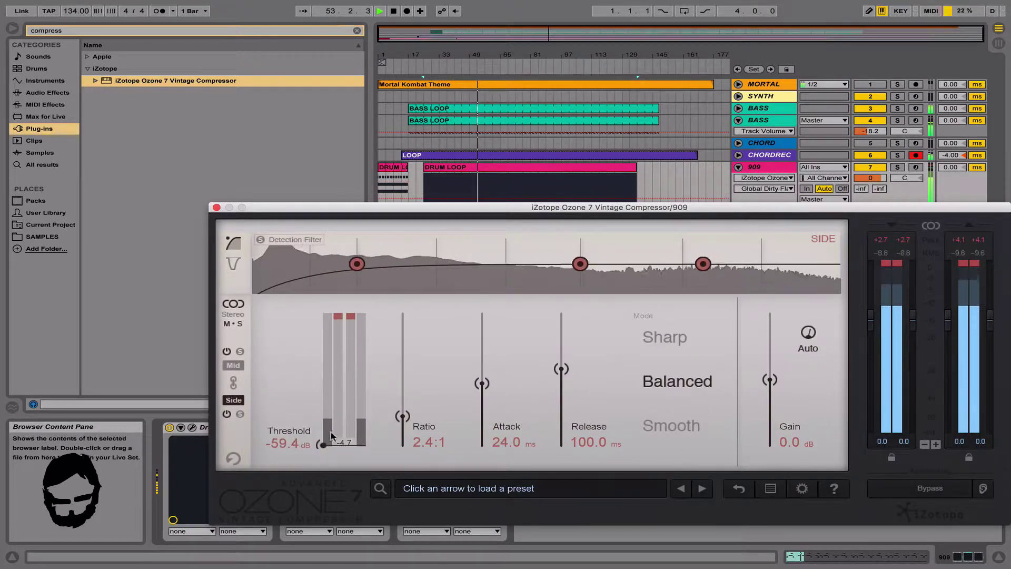
pyautogui.moveTo(401, 419); pyautogui.dragTo(402, 317)
pyautogui.moveTo(481, 383); pyautogui.dragTo(476, 452)
pyautogui.moveTo(560, 369); pyautogui.dragTo(549, 450)
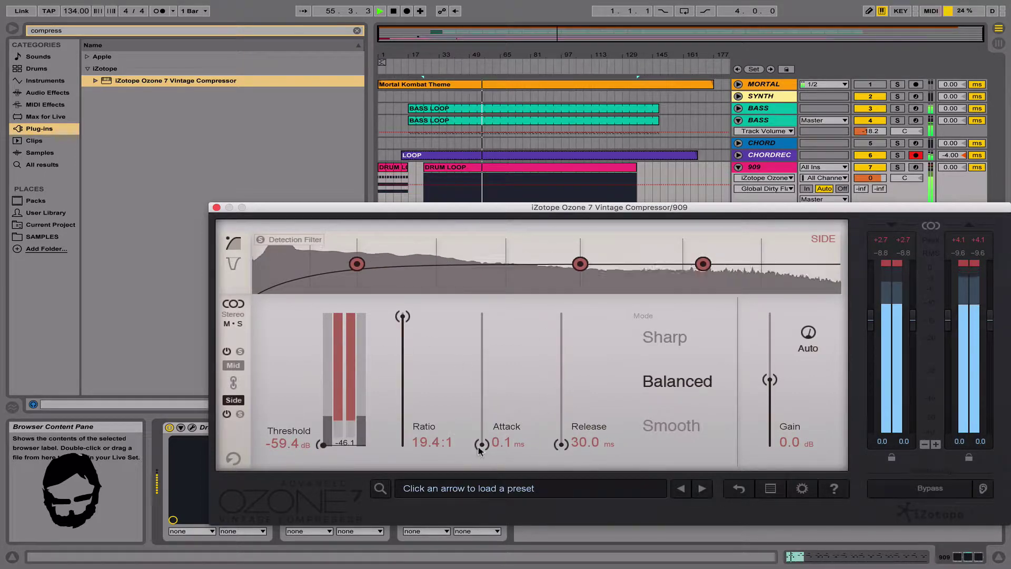
# Set the Side channel's attack to 25.6 ms, mode to Smooth and gain to 14.9 dB, and close the compressor.
pyautogui.moveTo(482, 446); pyautogui.dragTo(482, 380)
pyautogui.click(667, 426)
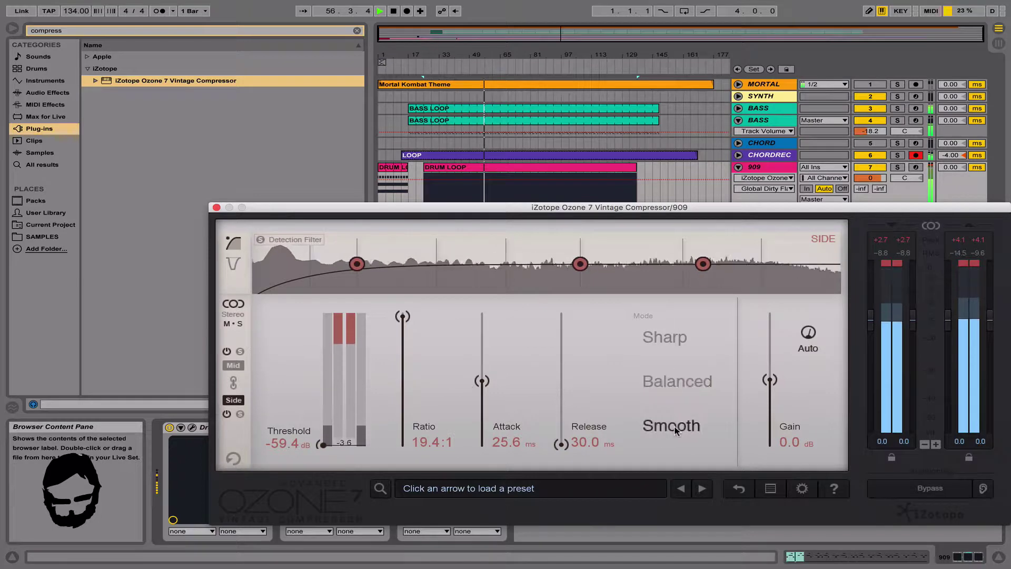
pyautogui.moveTo(767, 383); pyautogui.dragTo(762, 350)
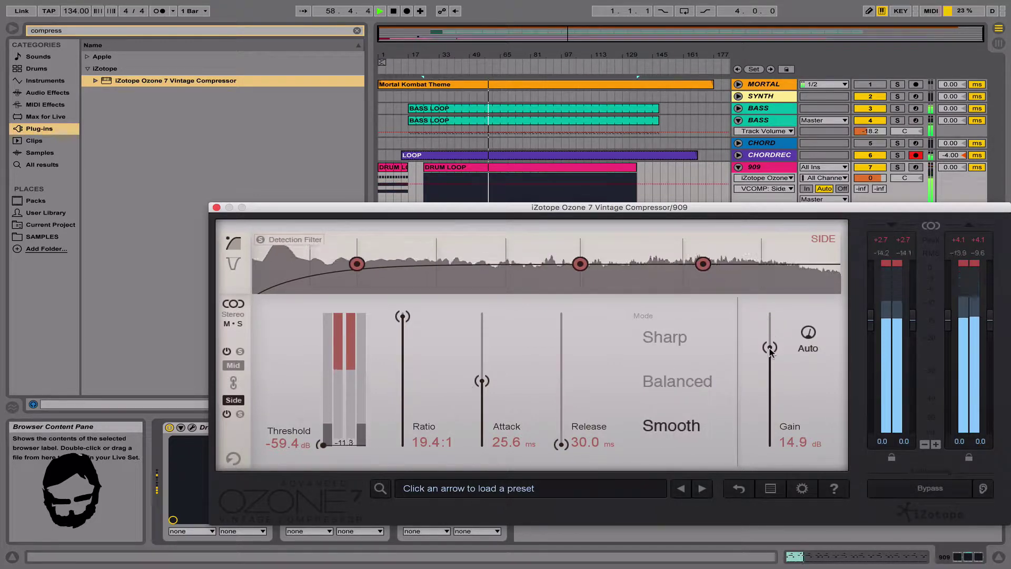
pyautogui.click(216, 207)
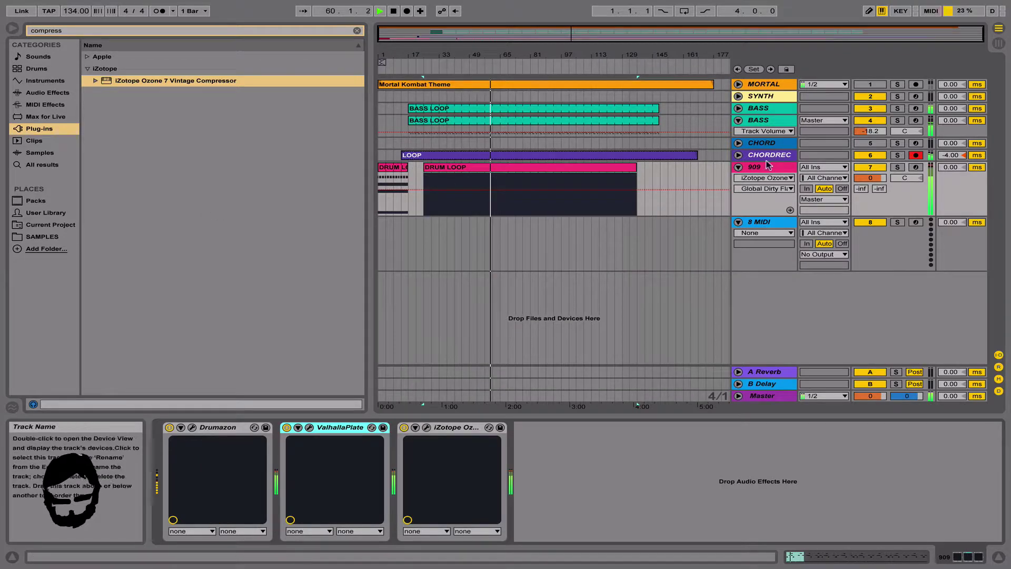
# Set the 909 track's ValhallaPlate low gain to -4.1 dB and high gain to 0.4 dB.
pyautogui.click(309, 427)
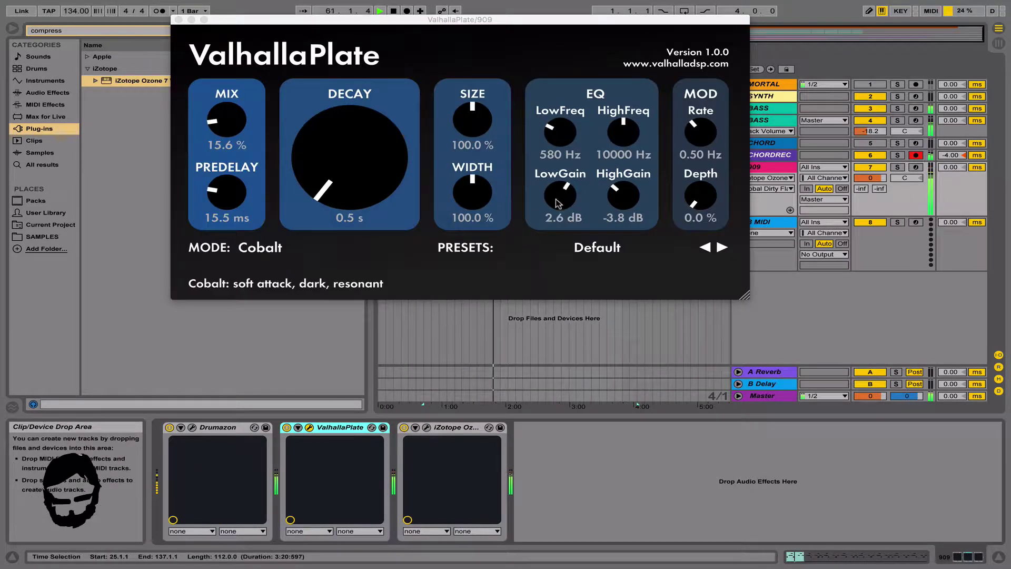
pyautogui.moveTo(557, 202); pyautogui.dragTo(557, 226)
pyautogui.moveTo(616, 197); pyautogui.dragTo(607, 167)
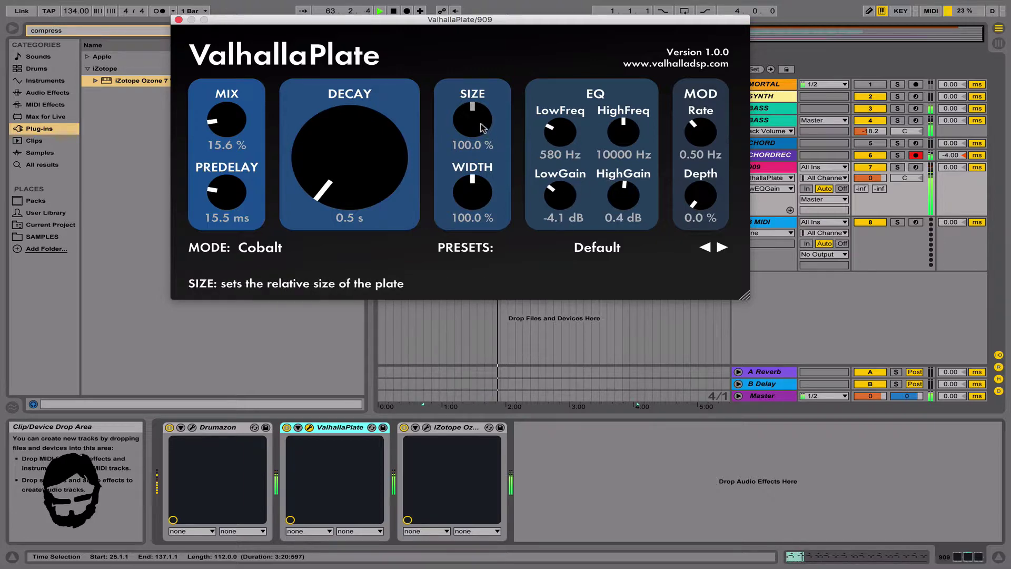
# Widen the plate reverb to 200% and set its size to 69.6%.
pyautogui.moveTo(488, 132); pyautogui.dragTo(494, 92)
pyautogui.moveTo(474, 184); pyautogui.dragTo(478, 243)
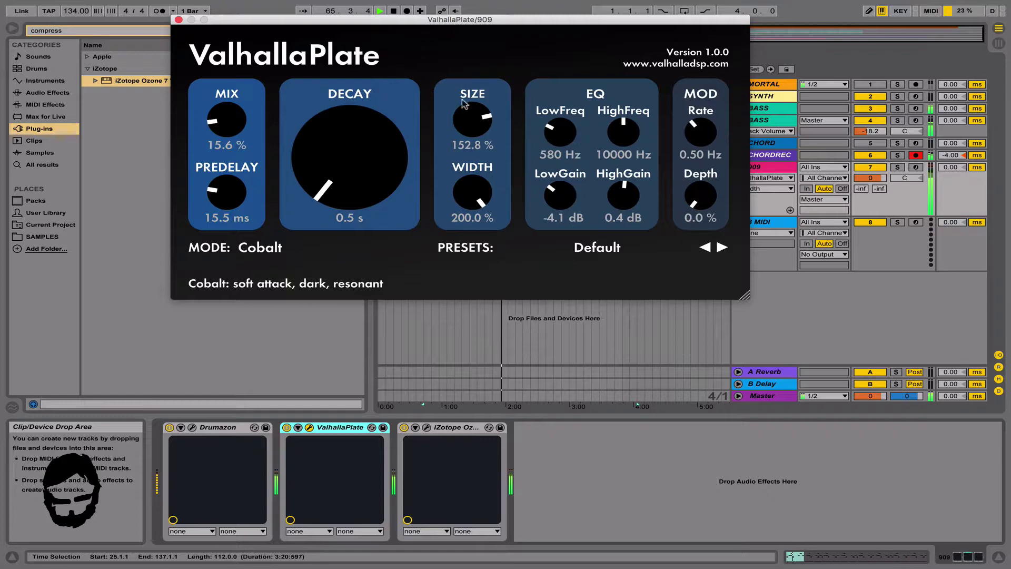
pyautogui.moveTo(464, 153); pyautogui.dragTo(472, 187)
# Set the reverb's mix to 17.2% and pre-delay to 54.2 ms, and close its window.
pyautogui.moveTo(229, 127); pyautogui.dragTo(228, 121)
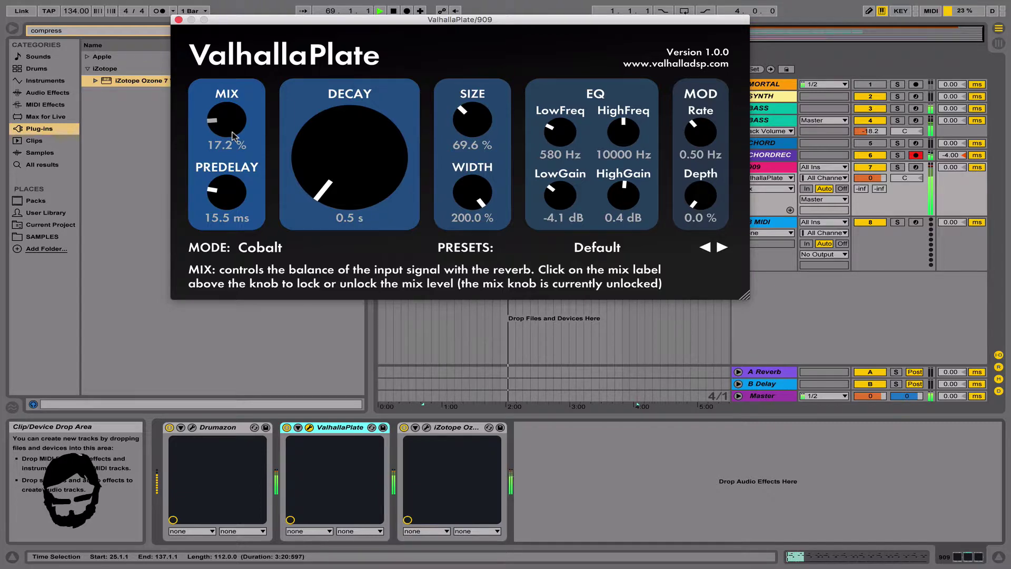
pyautogui.moveTo(227, 194); pyautogui.dragTo(229, 161)
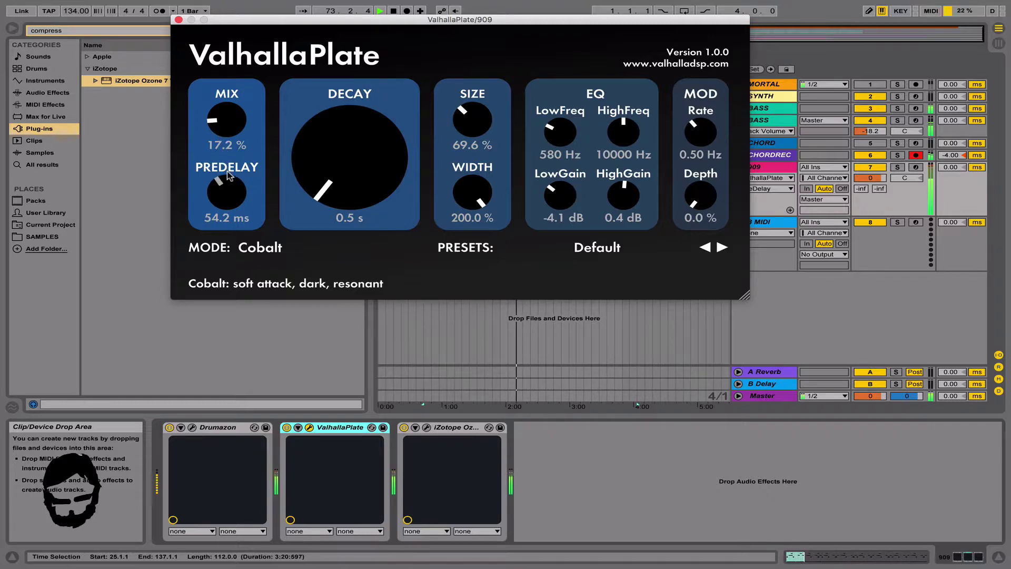
pyautogui.click(178, 20)
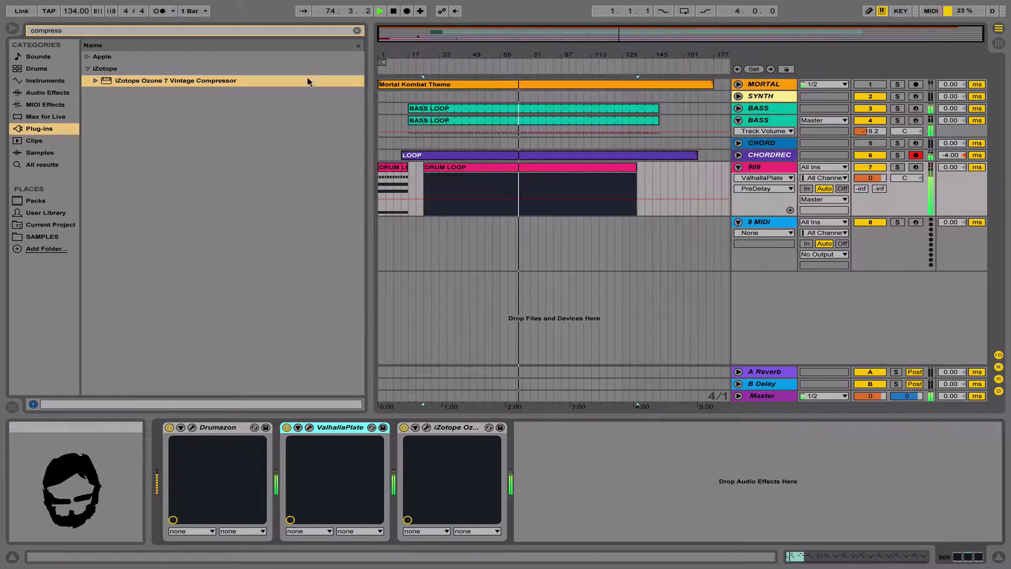
# Collapse the 909 track, expand and select CHORDREC, and restart playback from bar 25.
pyautogui.click(738, 168)
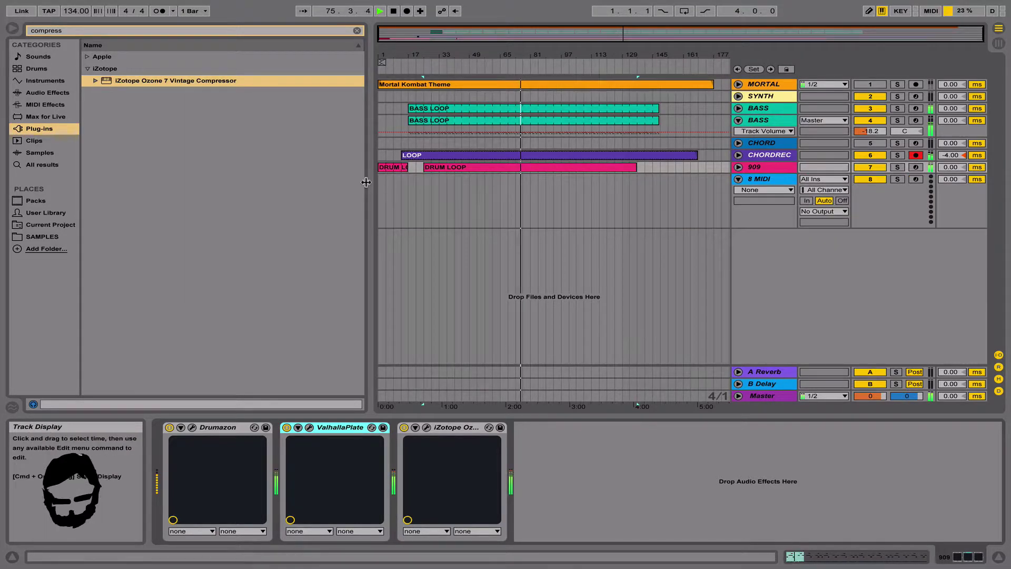
pyautogui.click(788, 153)
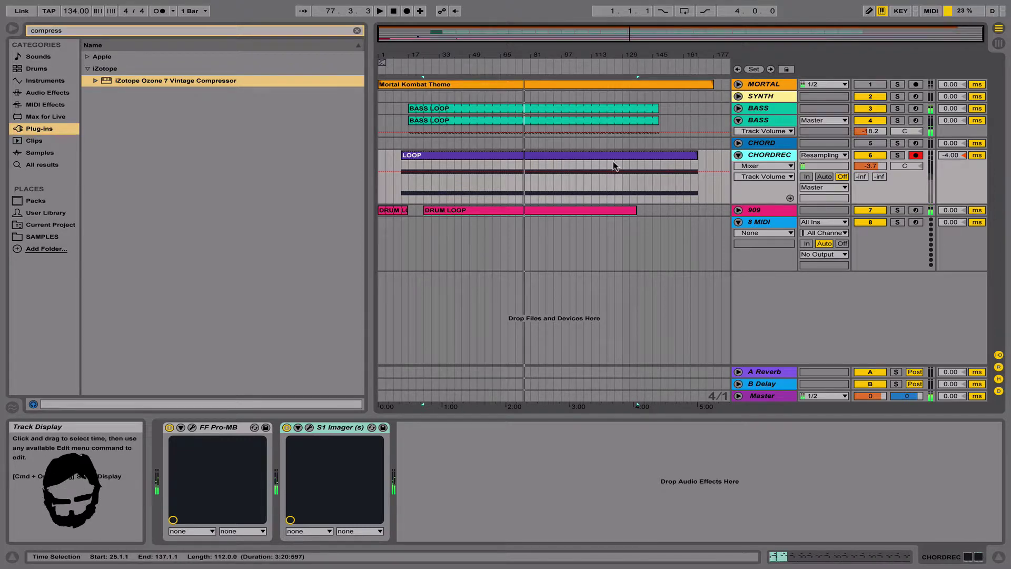
pyautogui.press('space')
# Select the 909 track and reopen its ValhallaPlate reverb window.
pyautogui.click(758, 209)
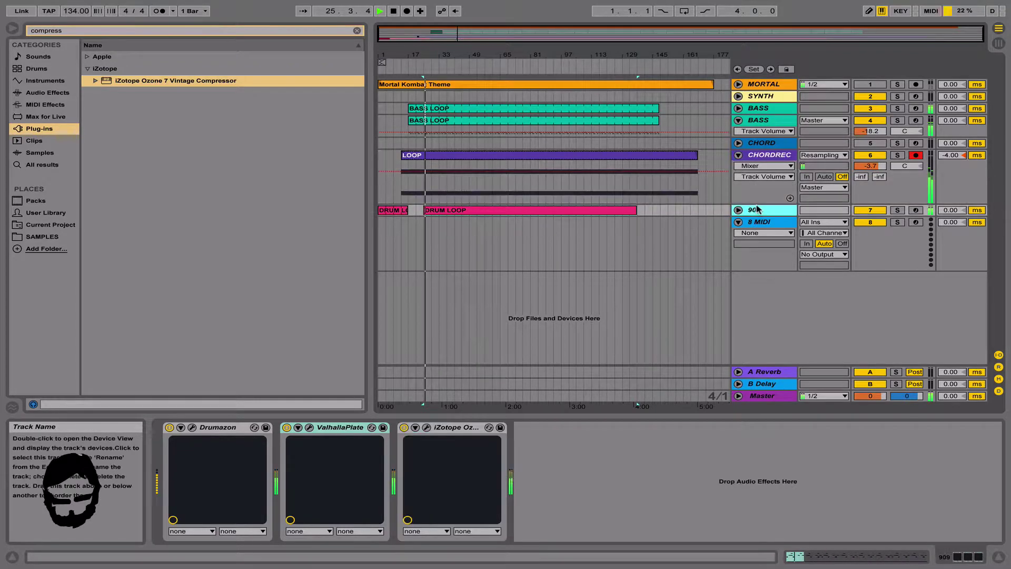
pyautogui.click(310, 428)
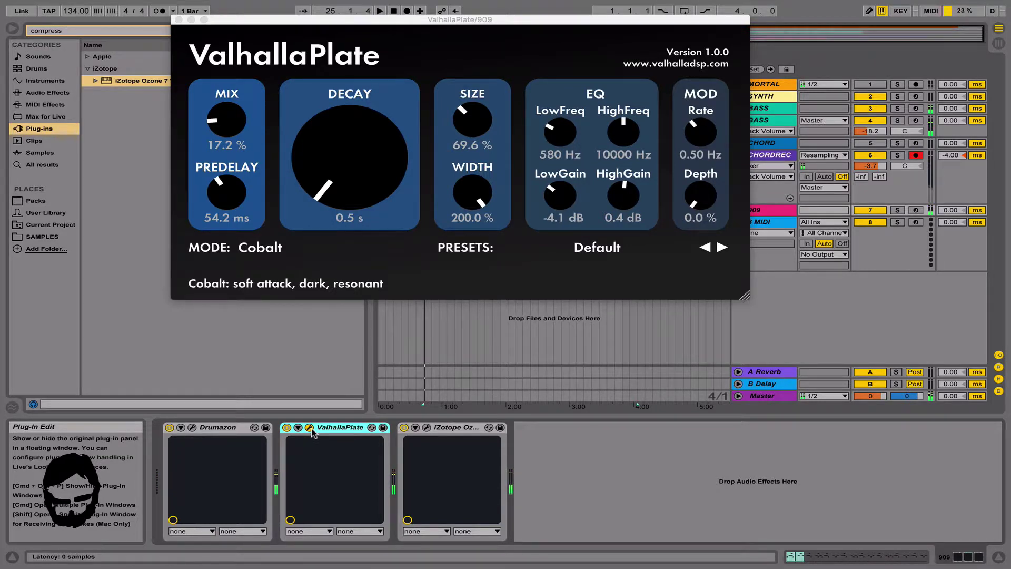
pyautogui.moveTo(815, 5)
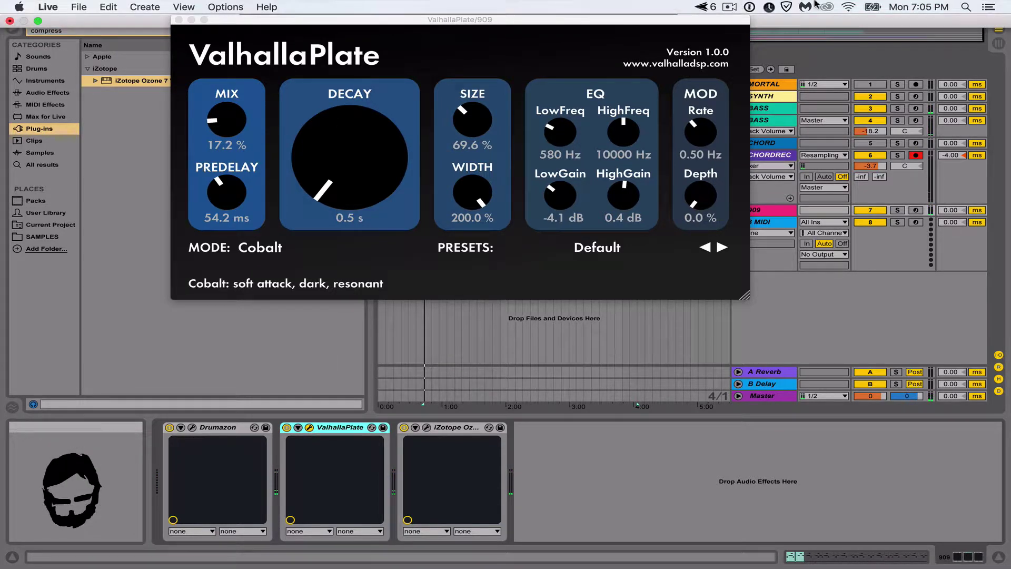
pyautogui.click(730, 6)
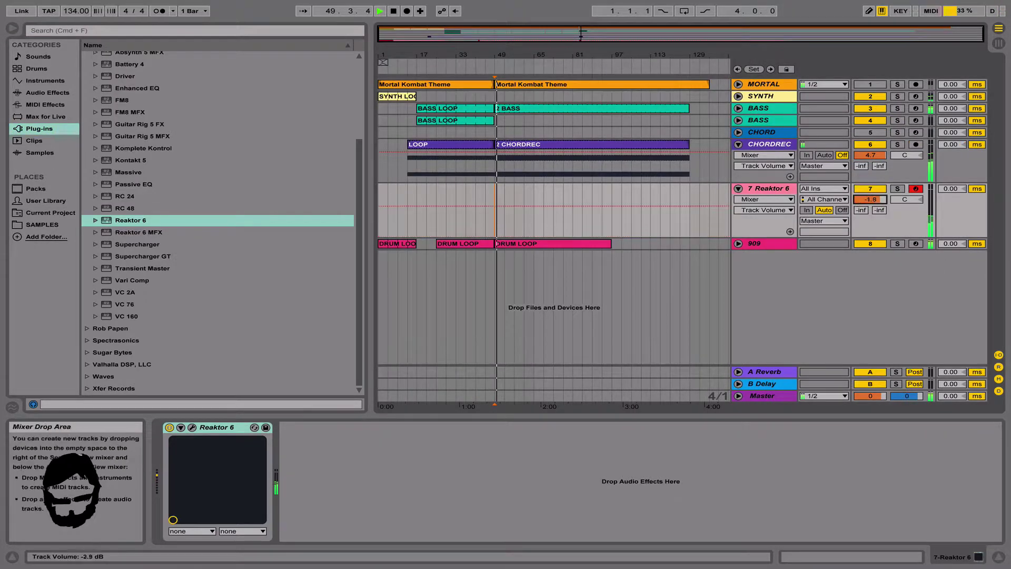
# Set the Reaktor 6 track's volume to 3.8 dB, restart playback from bar 49, and open the Reaktor 6 window.
pyautogui.moveTo(858, 201); pyautogui.dragTo(858, 201)
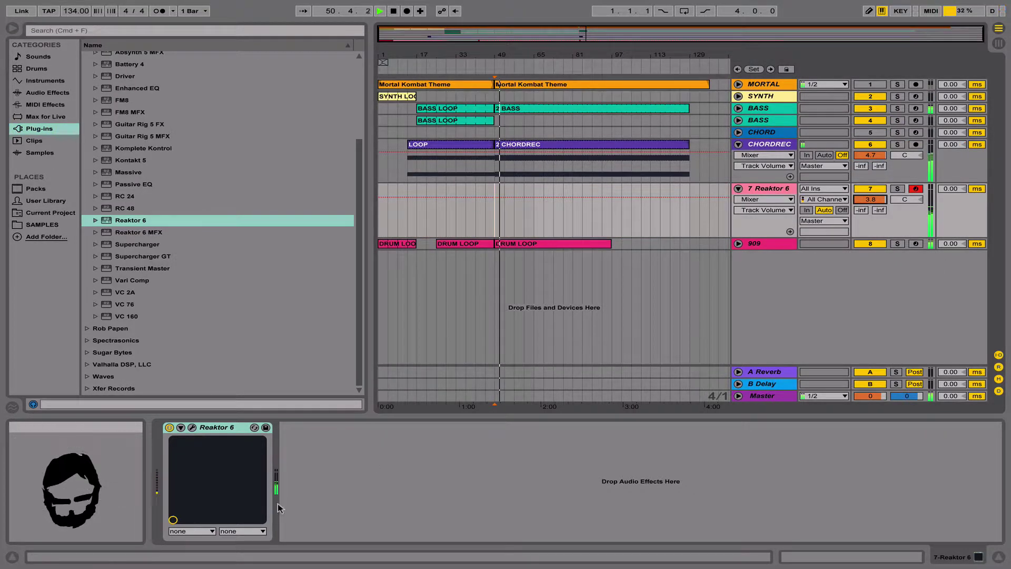
pyautogui.press('space')
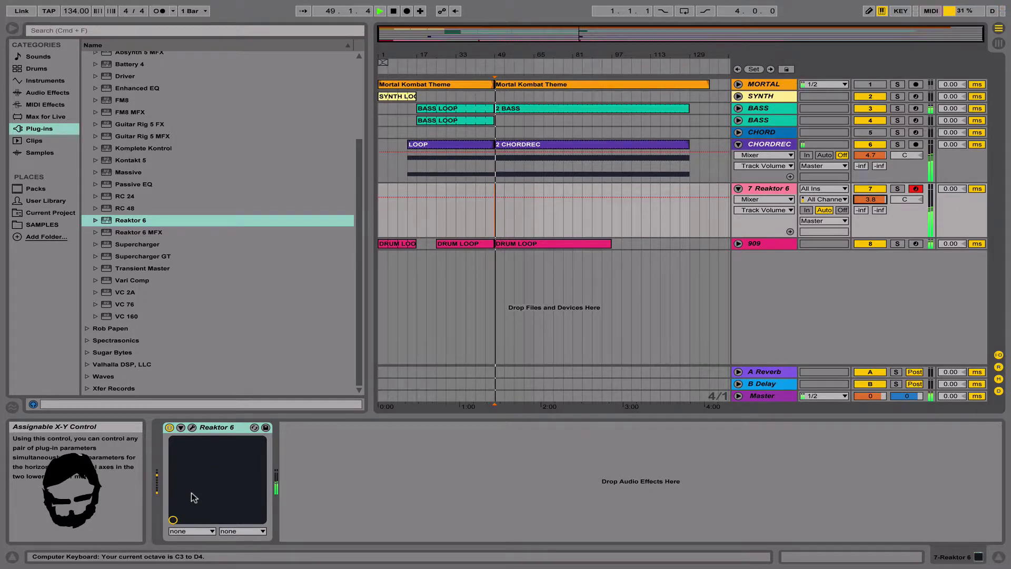
pyautogui.click(192, 427)
# Raise Kontour oscillator B's shaper input slider to the top and set oscillator B's pitch to 48.
pyautogui.moveTo(506, 405); pyautogui.dragTo(499, 285)
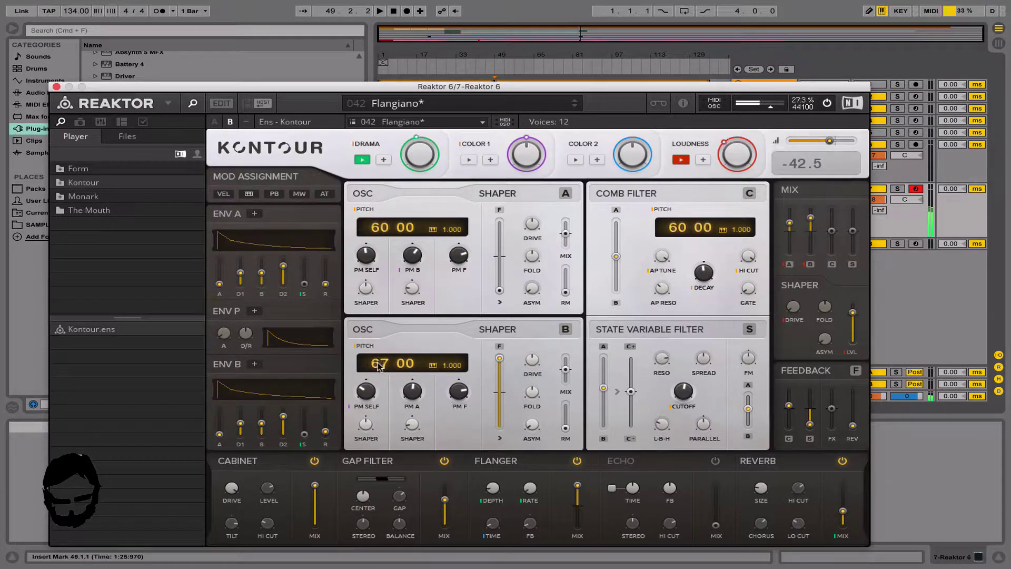
pyautogui.moveTo(378, 366)
pyautogui.mouseDown()
pyautogui.moveTo(370, 383)
pyautogui.moveTo(364, 361)
pyautogui.moveTo(377, 366)
pyautogui.mouseUp()
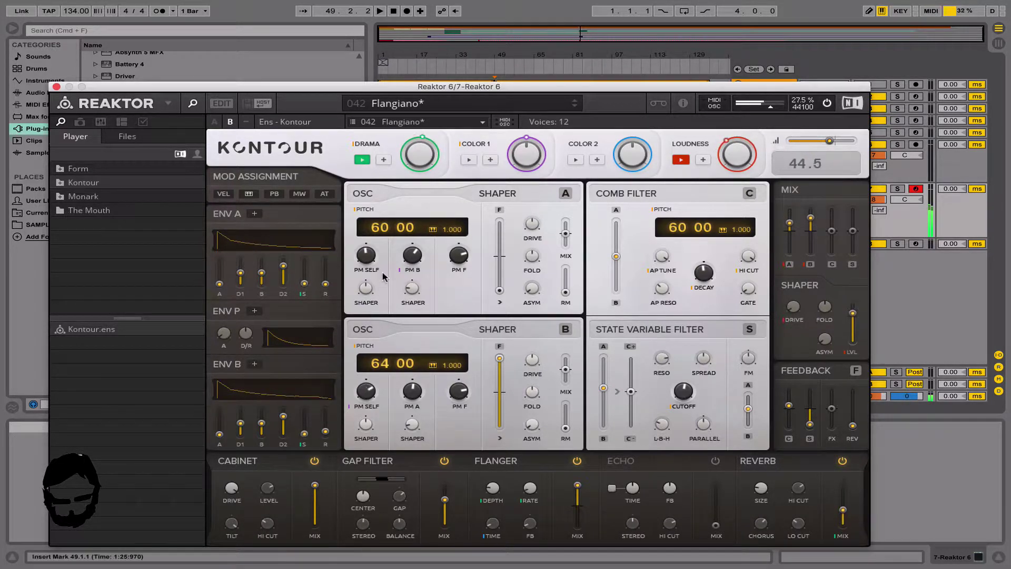
pyautogui.moveTo(379, 352); pyautogui.dragTo(381, 375)
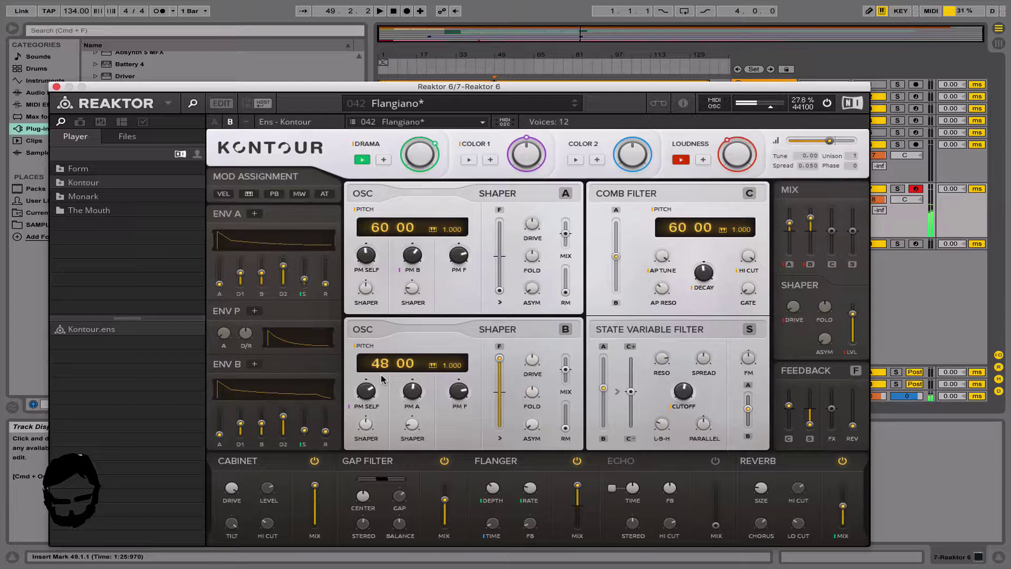
# Set the comb filter's pitch to 120, shift its input slightly towards B, and reshape oscillator A with shaper asymmetry at 100%.
pyautogui.moveTo(265, 521)
pyautogui.mouseDown()
pyautogui.moveTo(274, 551)
pyautogui.moveTo(260, 528)
pyautogui.mouseUp()
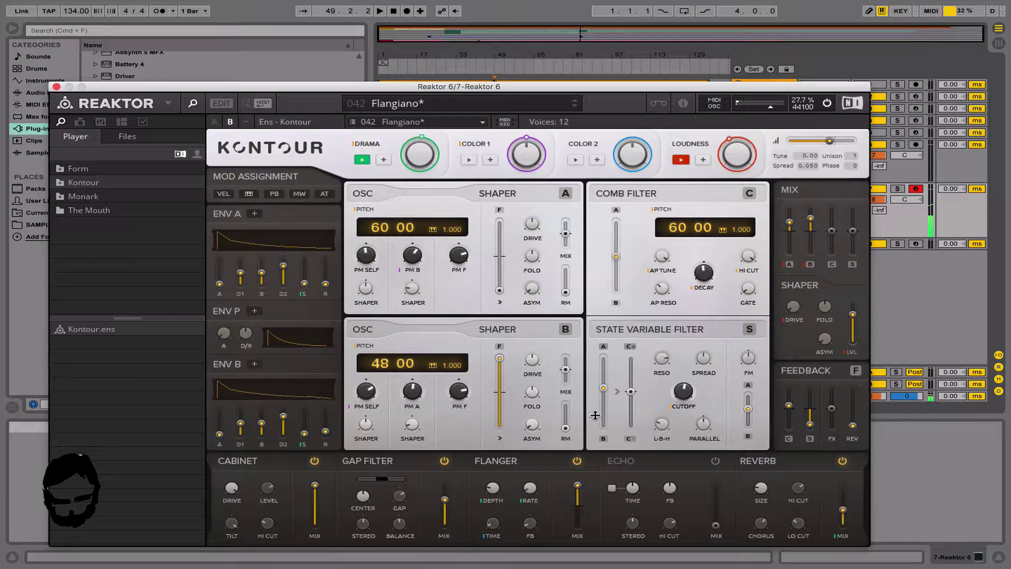
pyautogui.moveTo(622, 258); pyautogui.dragTo(619, 264)
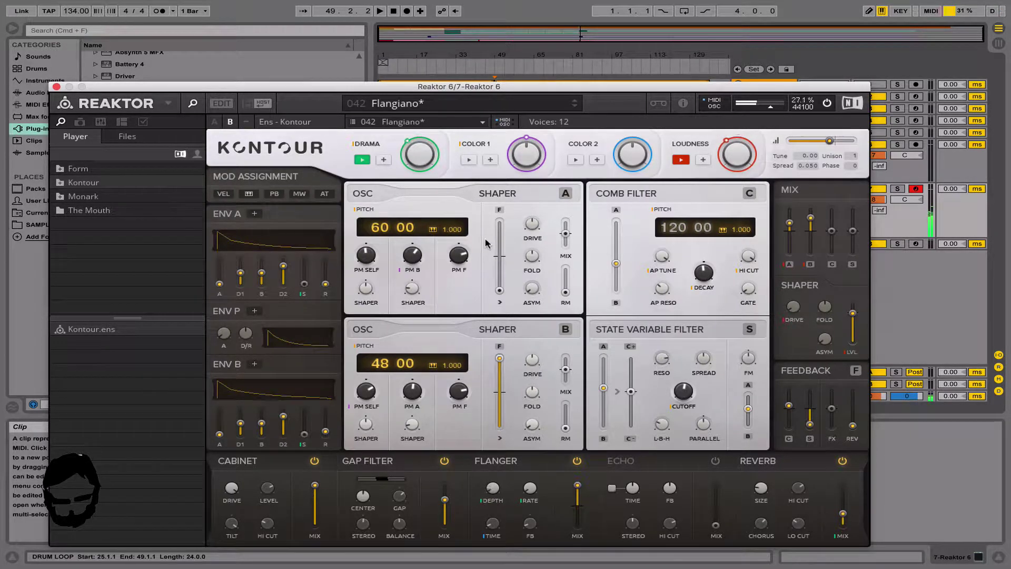
pyautogui.moveTo(498, 291); pyautogui.dragTo(489, 343)
pyautogui.moveTo(532, 285); pyautogui.dragTo(540, 138)
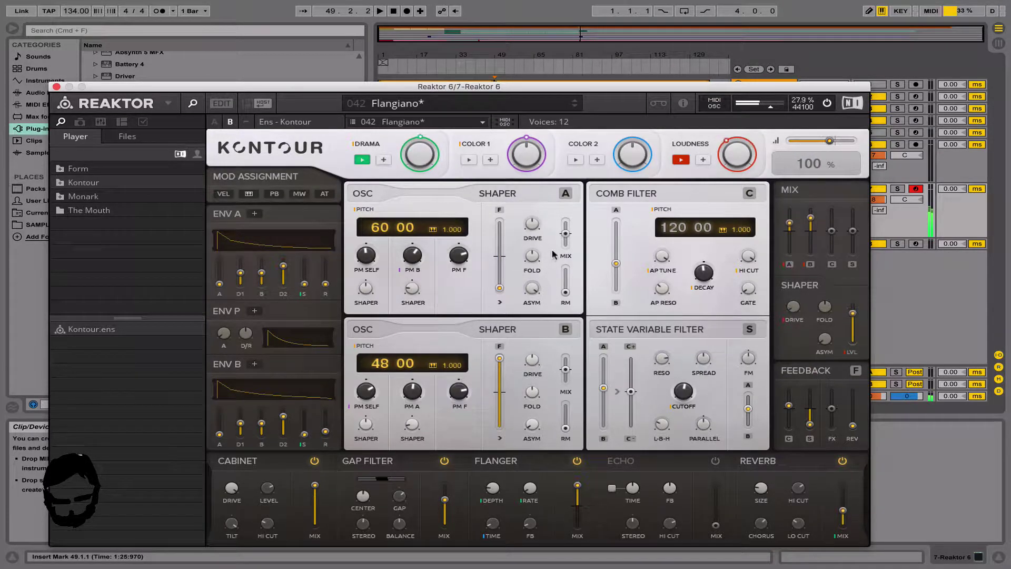
pyautogui.moveTo(412, 287); pyautogui.dragTo(414, 346)
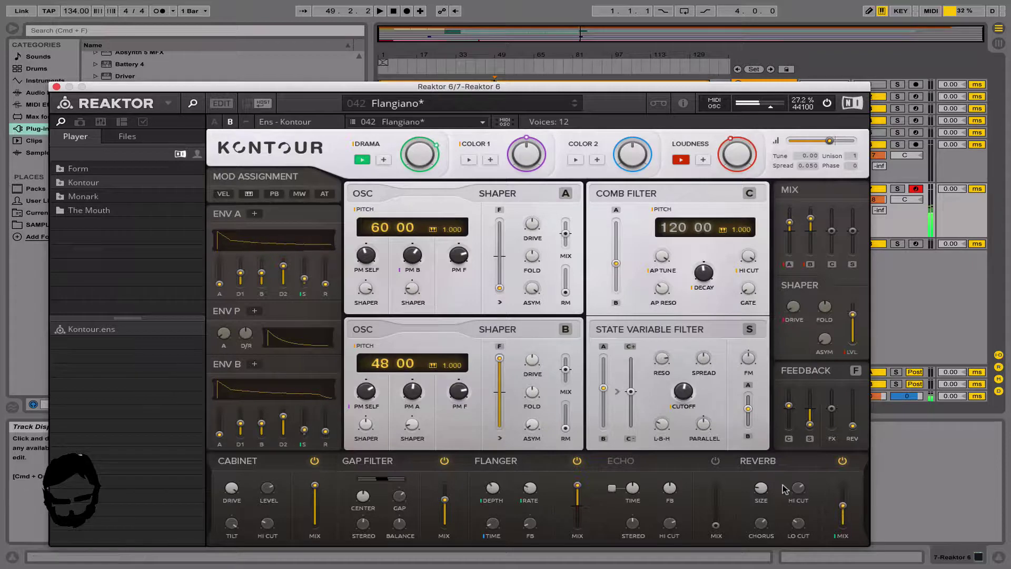
# Switch off Kontour's reverb, audition the echo with a higher mix before bypassing it, and lower the flanger mix.
pyautogui.click(576, 160)
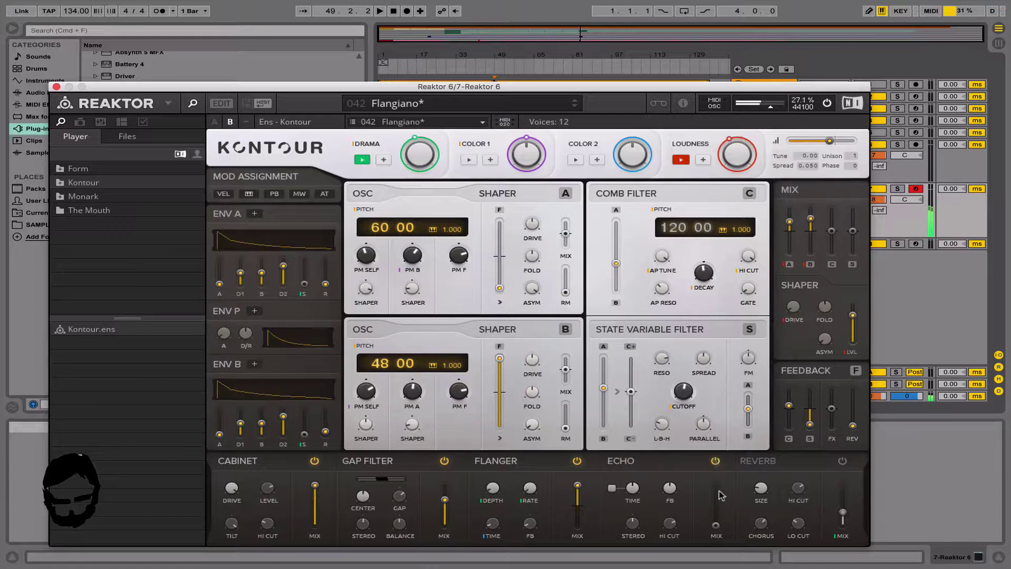
pyautogui.moveTo(720, 494); pyautogui.dragTo(716, 507)
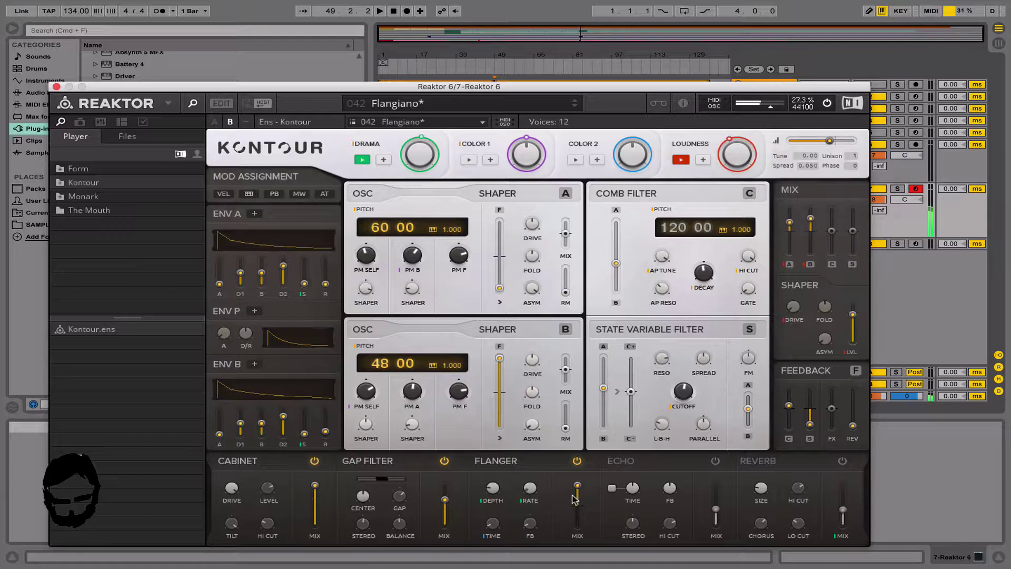
pyautogui.moveTo(574, 499); pyautogui.dragTo(581, 517)
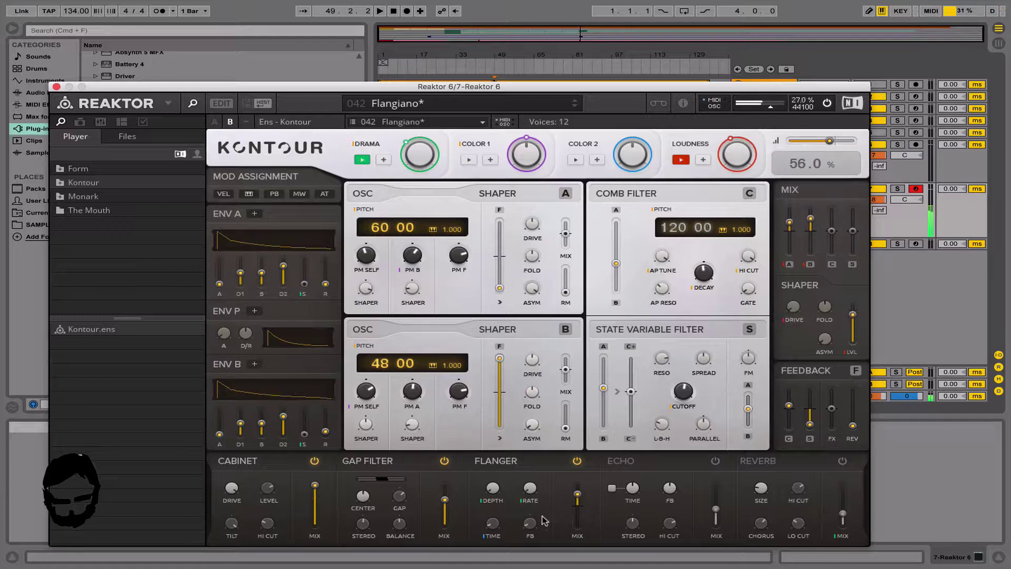
# Lower the gap filter's mix slightly, set its gap to 33.0 st, and close the Reaktor 6 window.
pyautogui.click(445, 461)
pyautogui.moveTo(445, 499); pyautogui.dragTo(443, 542)
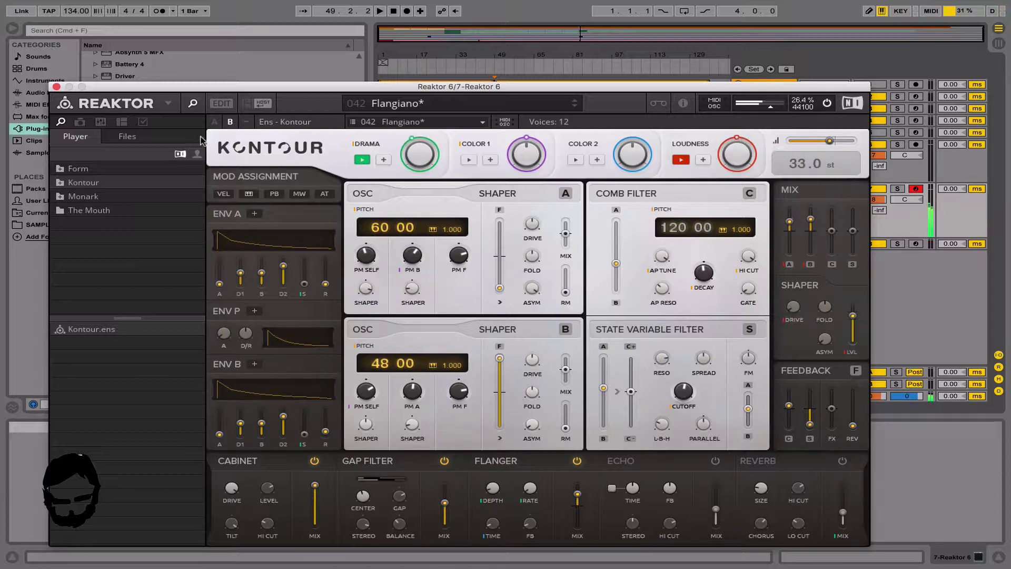
pyautogui.click(56, 86)
# Insert an empty four-bar MIDI clip from bar 49 to bar 53 on the Reaktor 6 track and open its notes.
pyautogui.press('space')
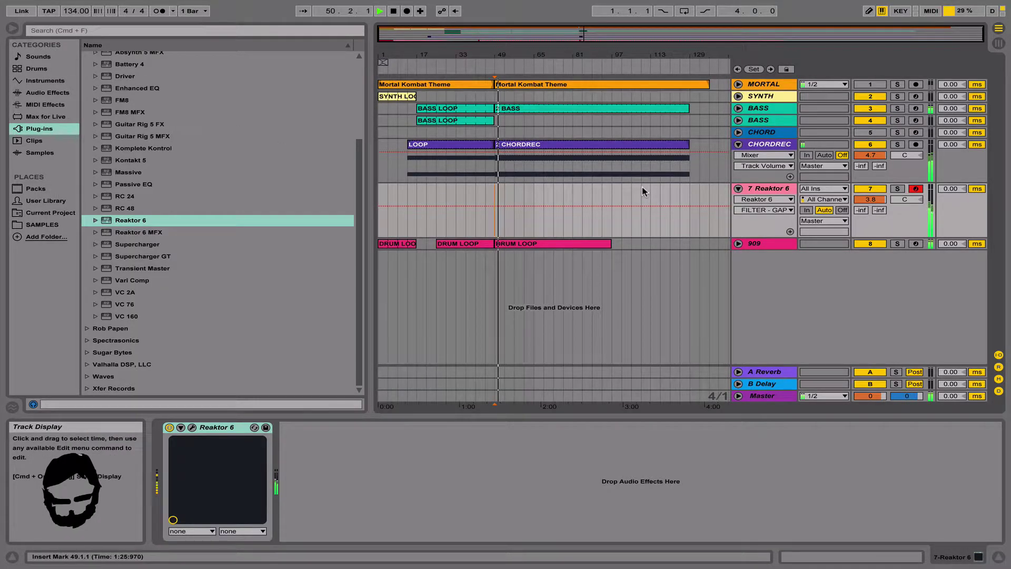
pyautogui.moveTo(642, 188); pyautogui.dragTo(554, 190)
pyautogui.press('space')
pyautogui.moveTo(507, 192); pyautogui.dragTo(496, 193)
pyautogui.press('super+shift+m')
pyautogui.click(497, 194)
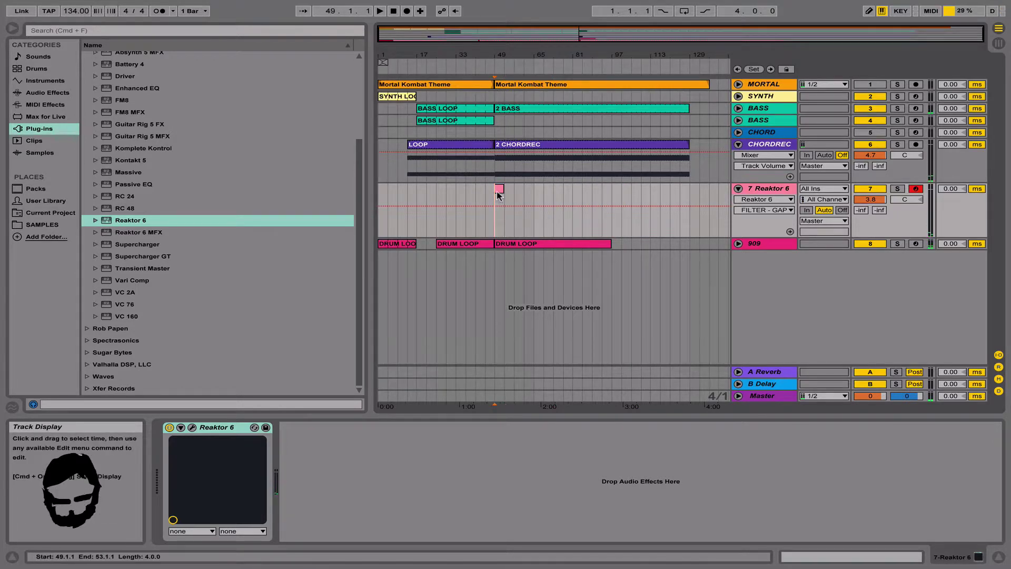
pyautogui.doubleClick(498, 191)
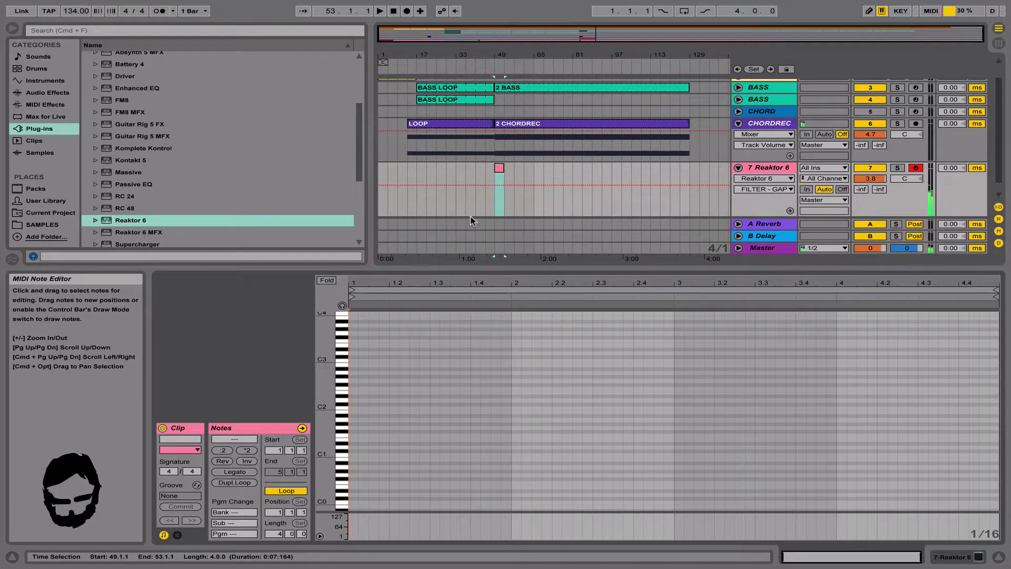
# Turn on note preview and enter sixteenth notes A3 at 1.1.1 and E4 at 1.1.2.
pyautogui.doubleClick(356, 323)
pyautogui.scroll(2, 354, 324)
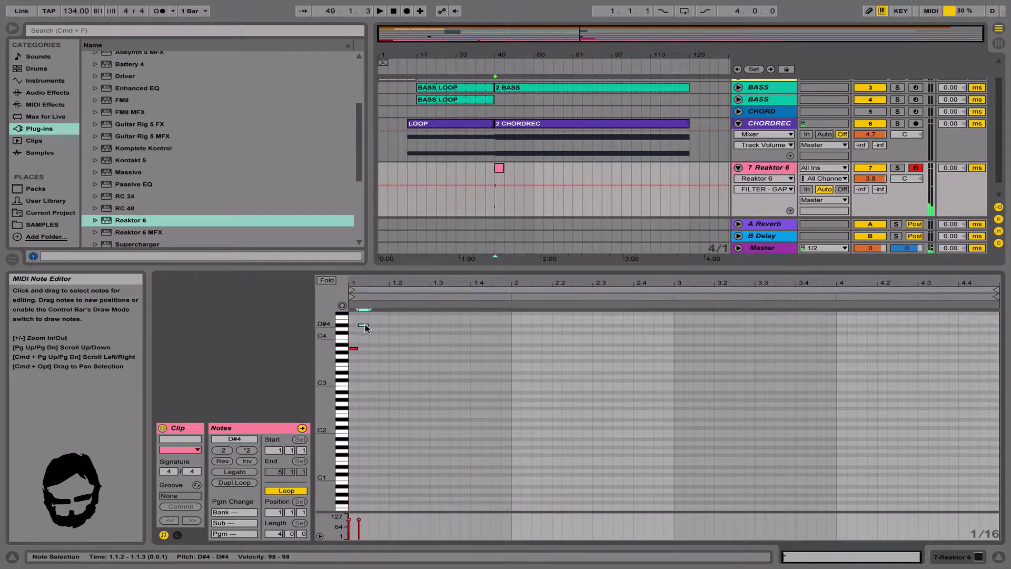
pyautogui.click(343, 306)
pyautogui.moveTo(362, 325); pyautogui.dragTo(362, 322)
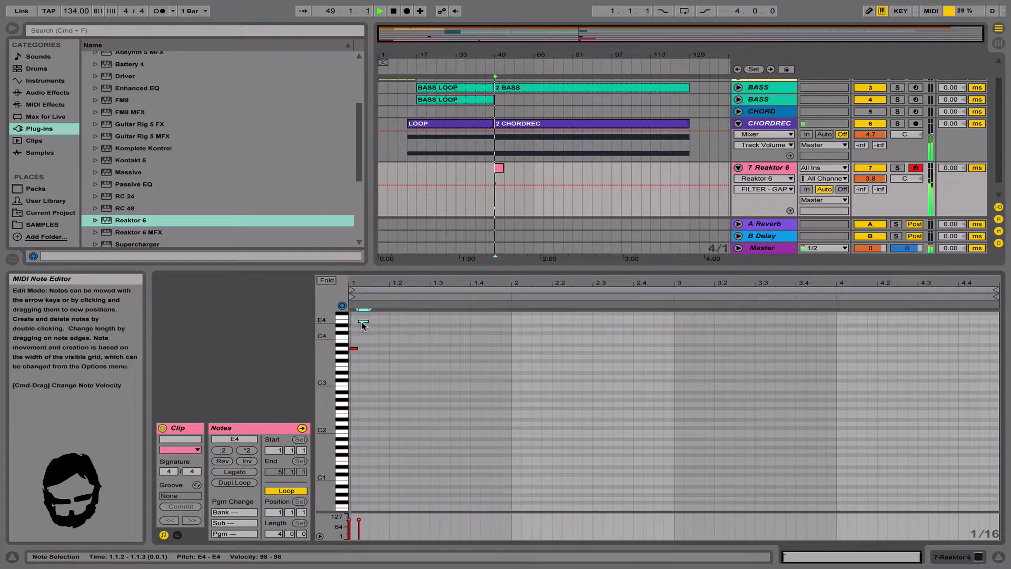
# Add sixteenth notes A3 at 1.1.4 and C4 at 1.2.1, and audition the clip.
pyautogui.doubleClick(374, 348)
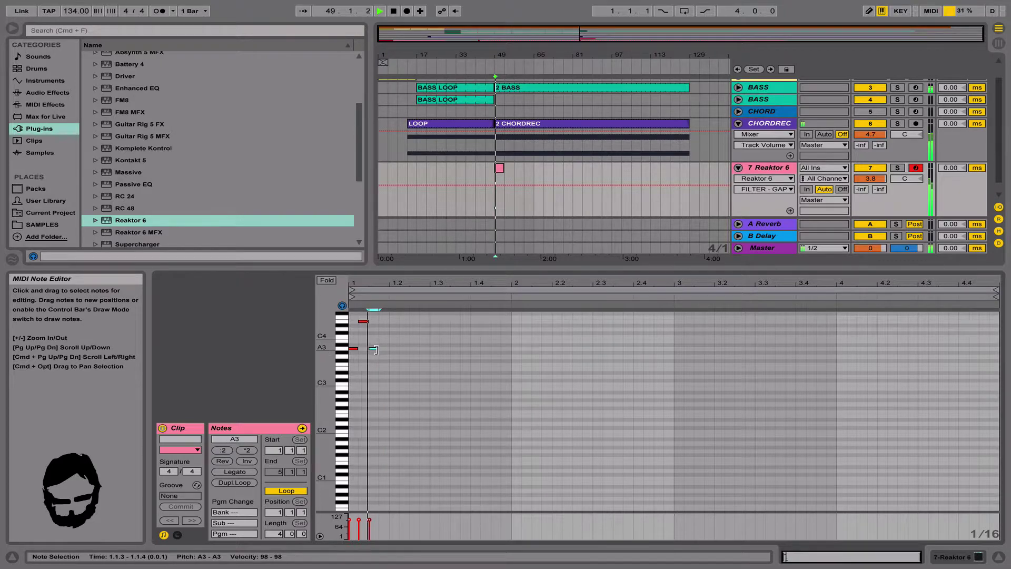
pyautogui.press('space')
pyautogui.moveTo(374, 349); pyautogui.dragTo(396, 340)
pyautogui.doubleClick(392, 333)
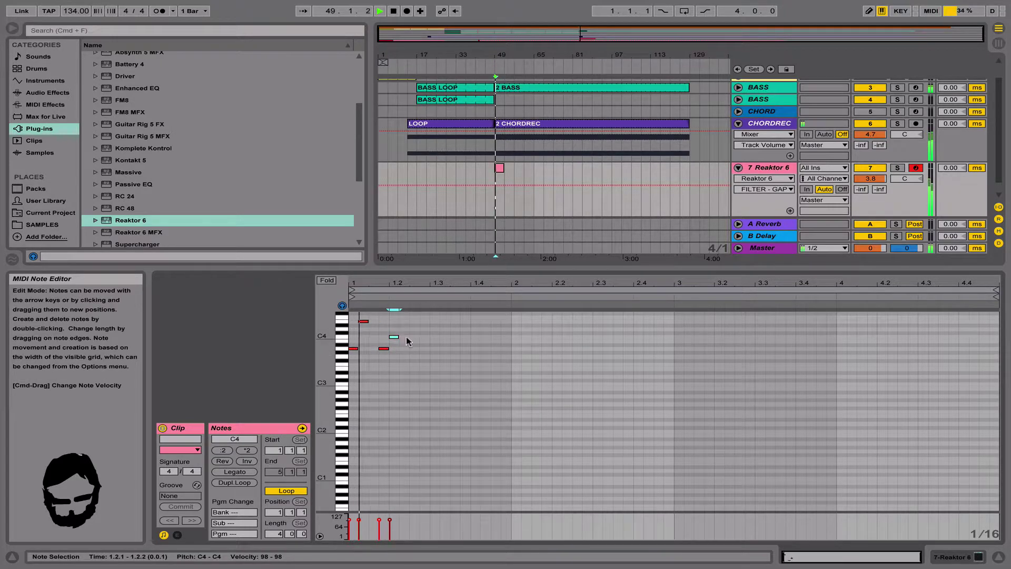
pyautogui.press('space')
# Add sixteenth notes A3 at 1.2.3 and A#3 at 1.2.4, and play the pattern back.
pyautogui.doubleClick(414, 349)
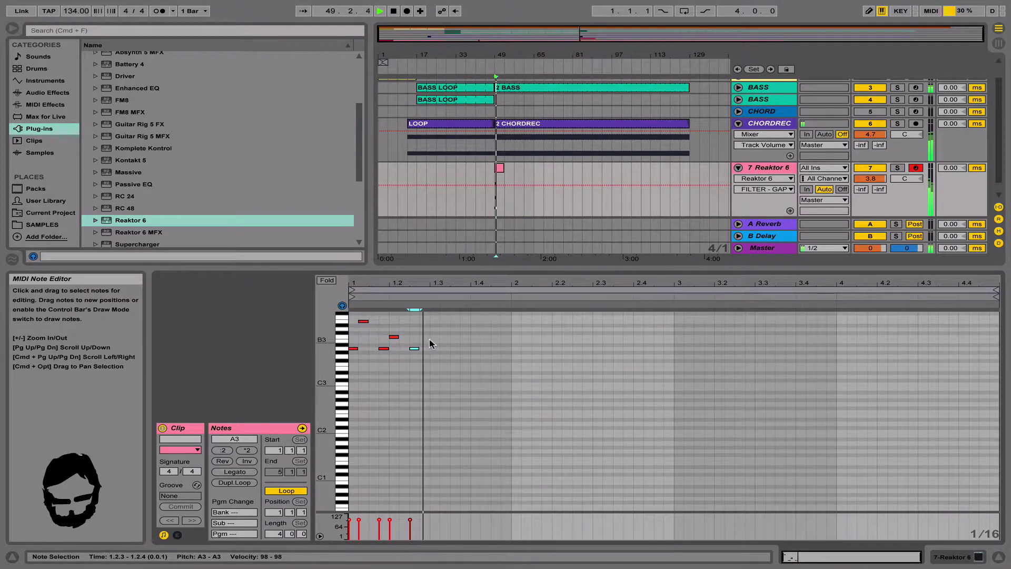
pyautogui.doubleClick(423, 341)
pyautogui.moveTo(425, 343); pyautogui.dragTo(430, 348)
pyautogui.press('space')
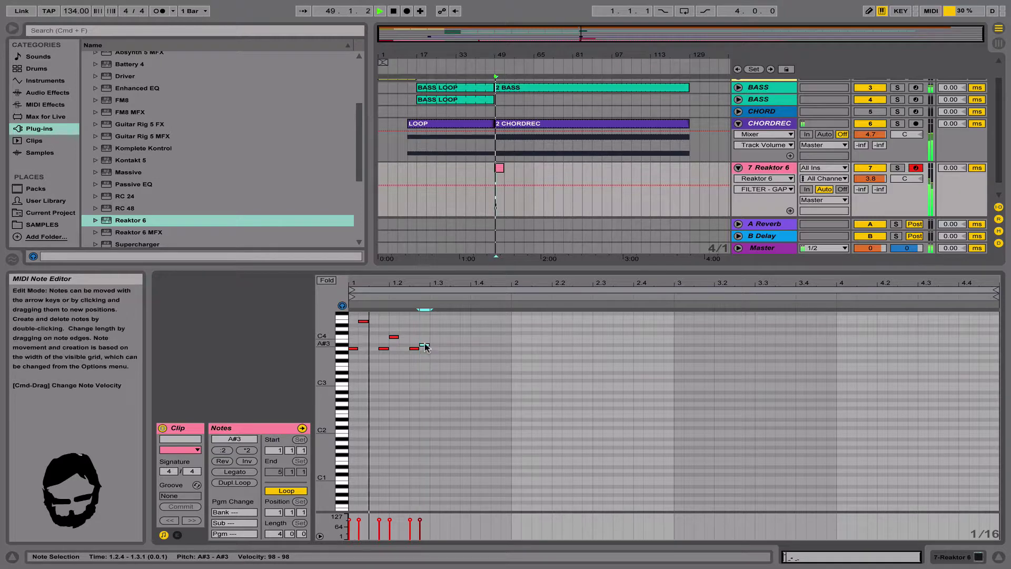
pyautogui.press('space')
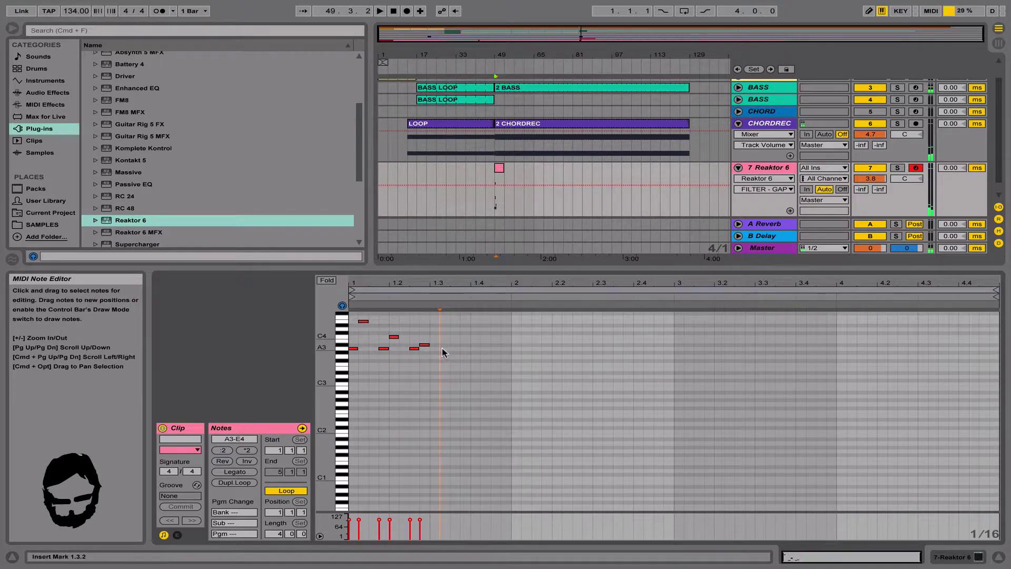
# Continue the pattern with A3 at 1.3.2 and C4 at 1.3.3, and restart playback.
pyautogui.doubleClick(445, 349)
pyautogui.moveTo(454, 343); pyautogui.dragTo(455, 338)
pyautogui.press('space')
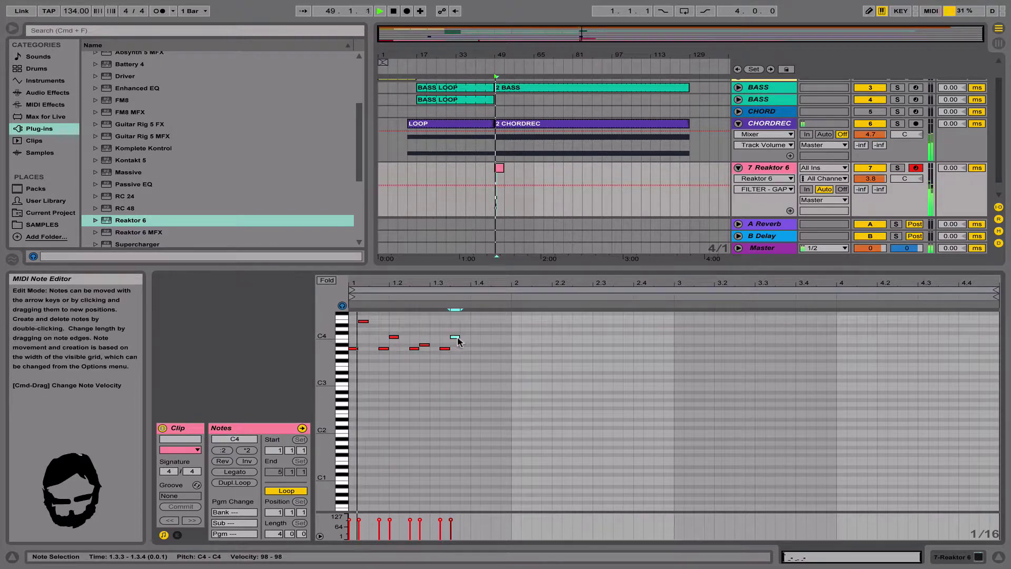
# Enter sixteenth notes A#3 at 1.4.1 and C4 at 1.4.2.
pyautogui.click(468, 356)
pyautogui.doubleClick(474, 349)
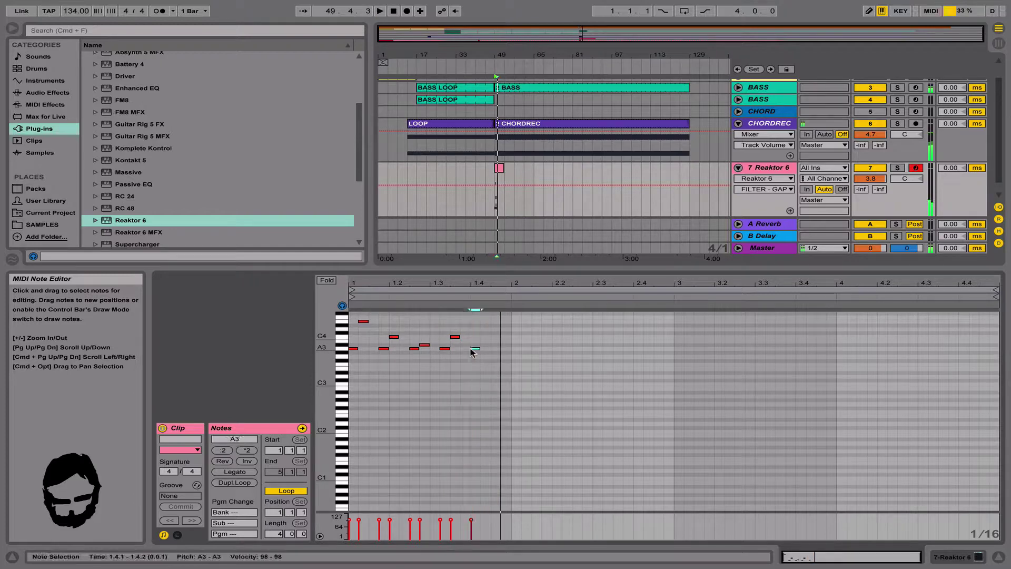
pyautogui.press('space')
pyautogui.moveTo(474, 348); pyautogui.dragTo(475, 344)
pyautogui.doubleClick(485, 336)
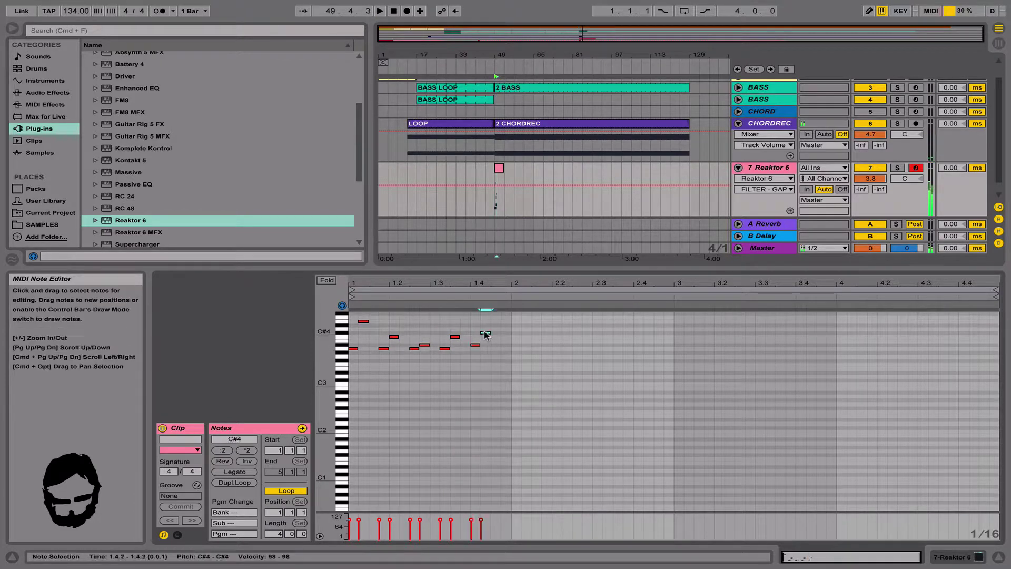
# Add a closing note at 1.4.3, audition it at several pitches, and settle it on G3.
pyautogui.click(496, 355)
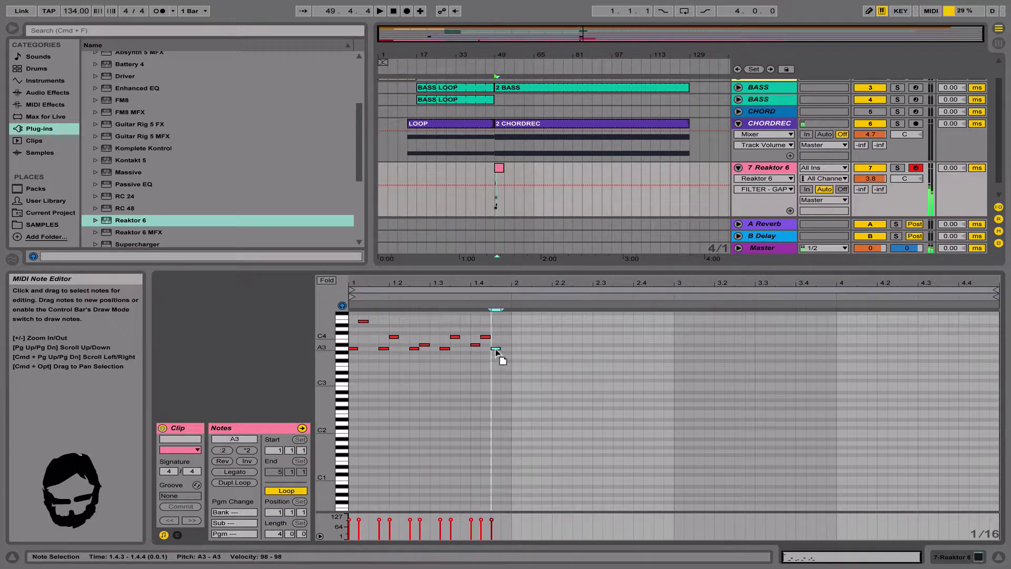
pyautogui.doubleClick(497, 357)
pyautogui.moveTo(499, 362); pyautogui.dragTo(497, 343)
pyautogui.click(485, 337)
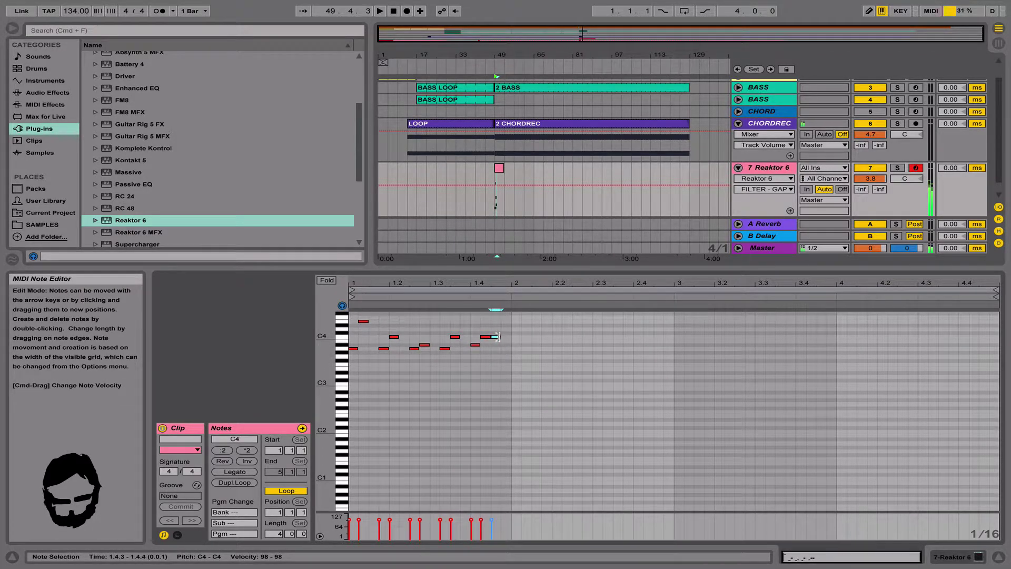
pyautogui.moveTo(496, 336); pyautogui.dragTo(497, 363)
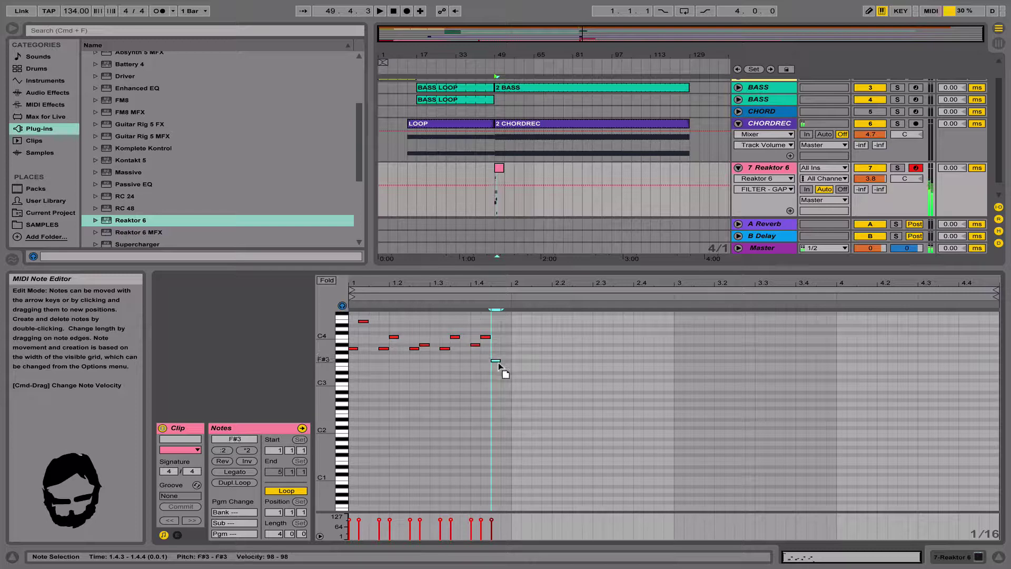
pyautogui.press('space')
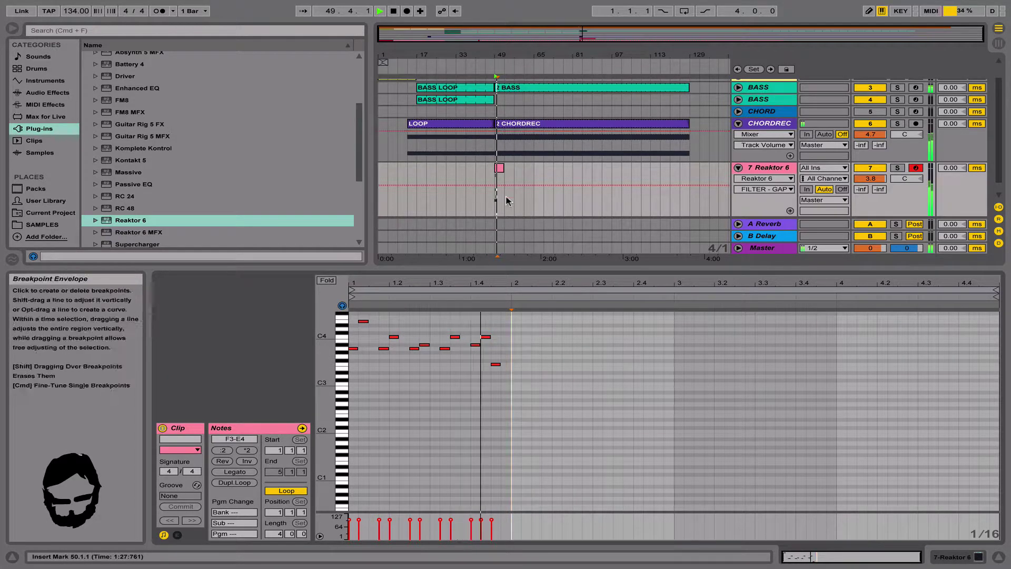
pyautogui.moveTo(498, 363); pyautogui.dragTo(497, 359)
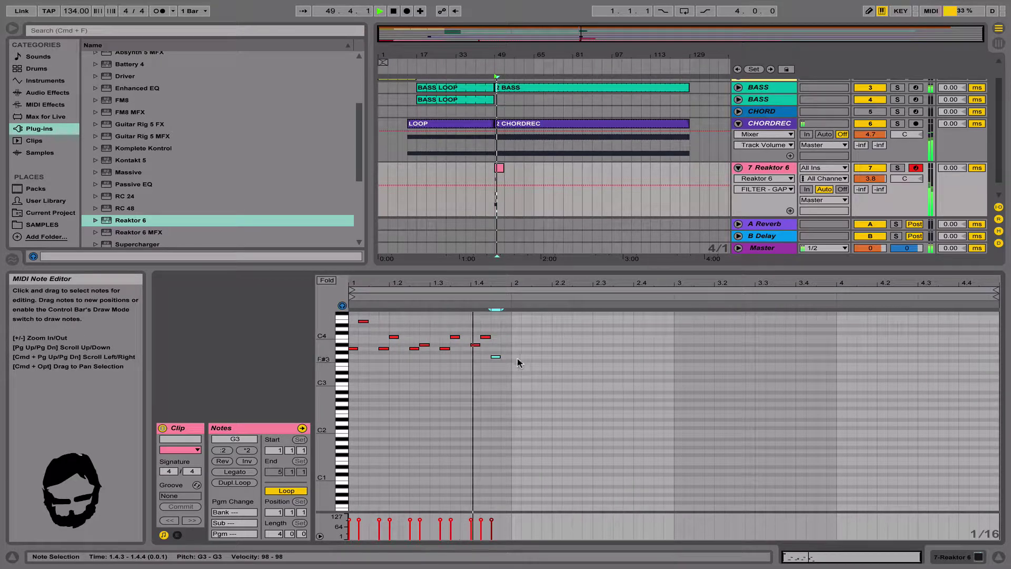
# Lengthen all notes in the clip together and extend the last G3 to the end of the first bar.
pyautogui.press('super+a')
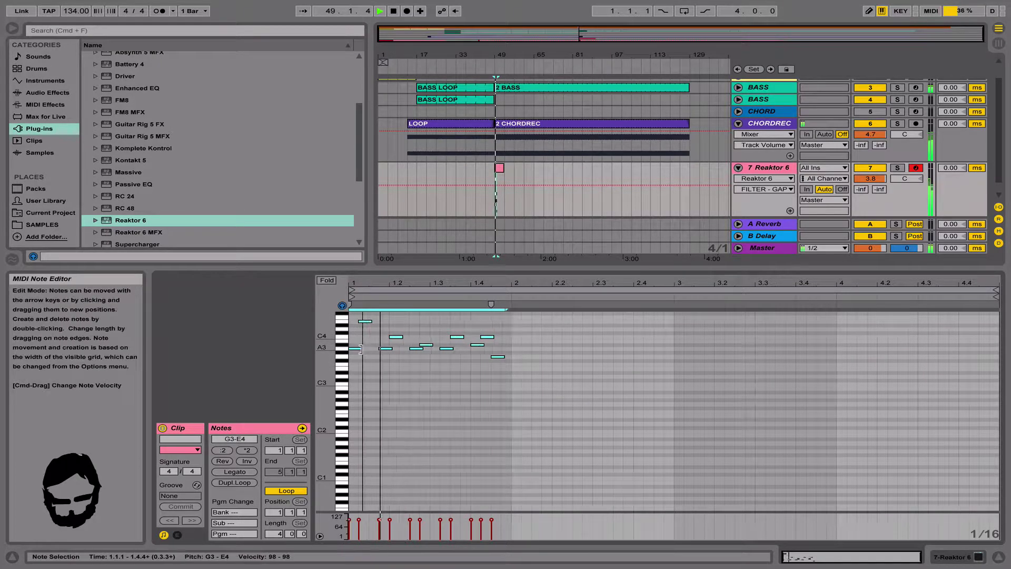
pyautogui.moveTo(361, 349); pyautogui.dragTo(363, 349)
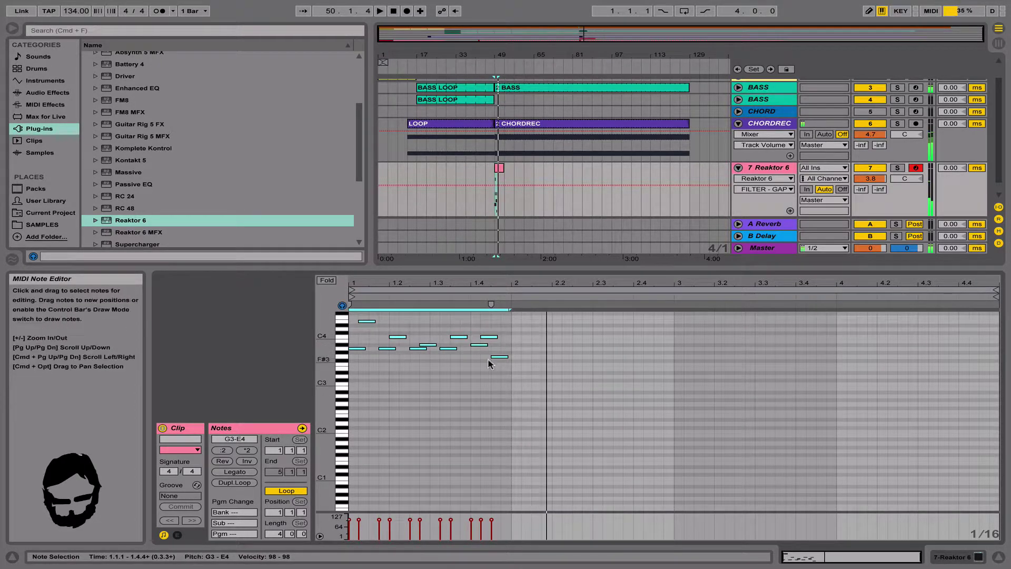
pyautogui.moveTo(507, 357); pyautogui.dragTo(510, 357)
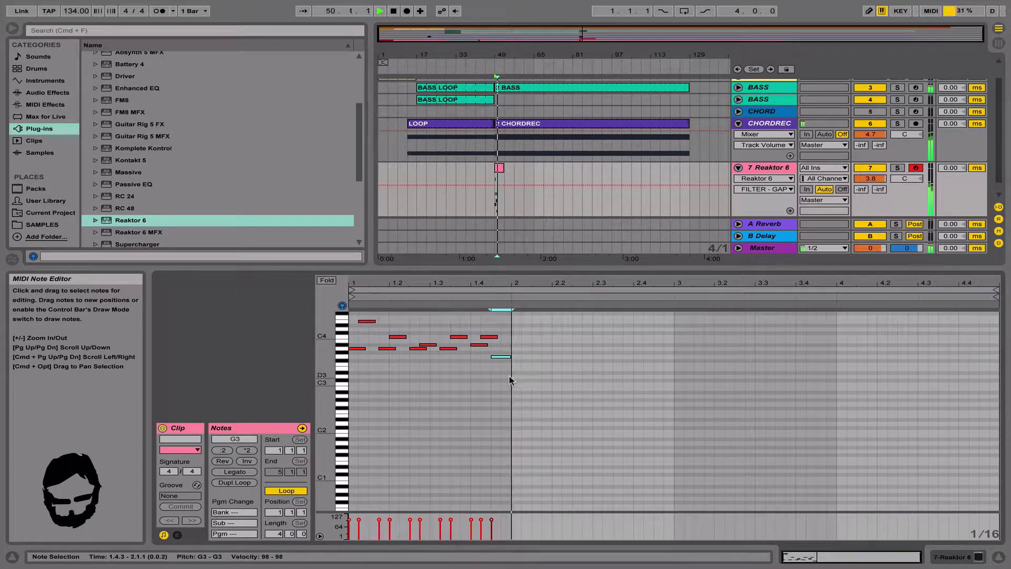
# Shorten the Reaktor 6 clip's loop to one bar, ending at 2.1.1.
pyautogui.moveTo(994, 290); pyautogui.dragTo(511, 305)
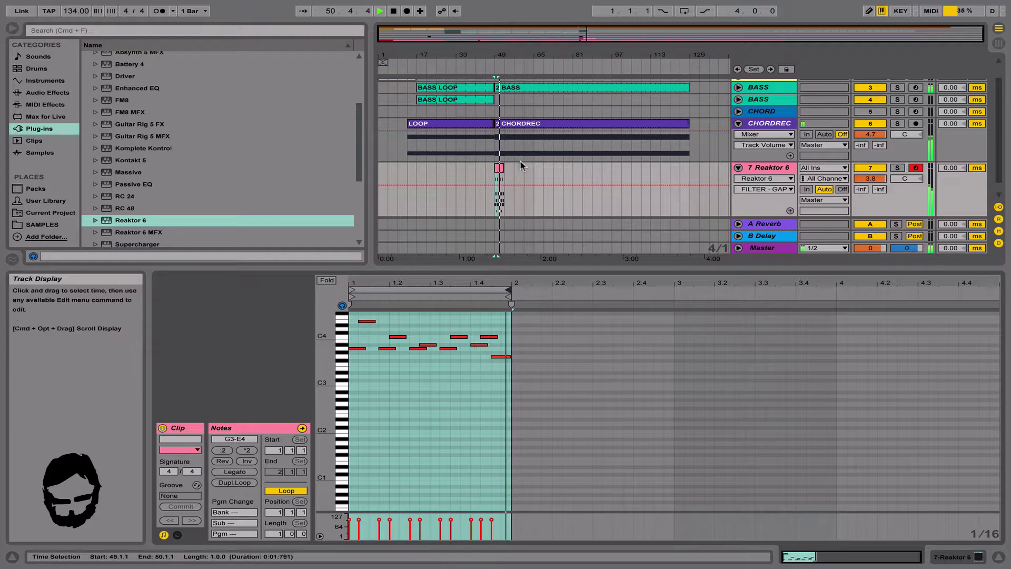
pyautogui.click(500, 168)
pyautogui.click(648, 153)
pyautogui.press('super+z')
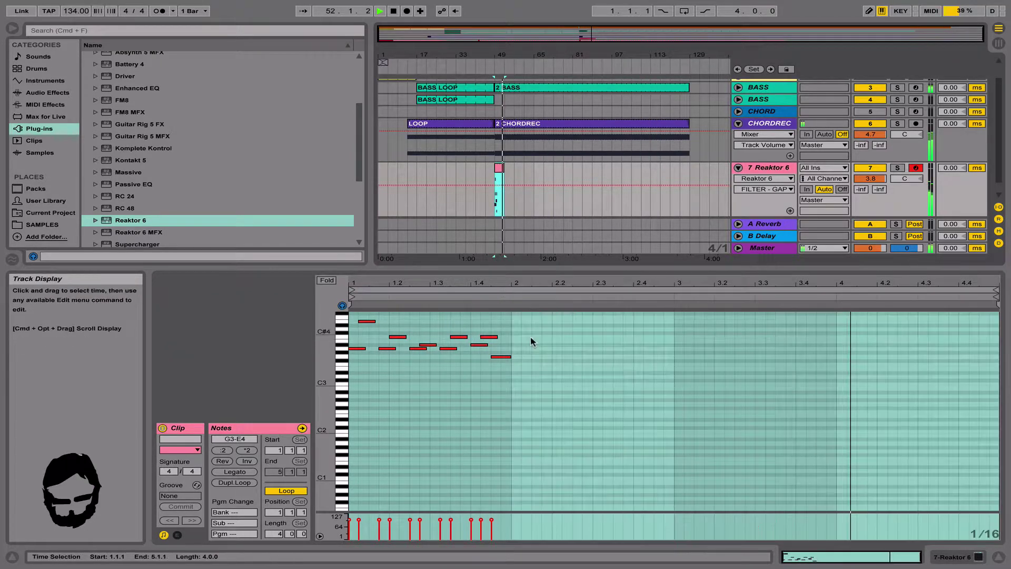
pyautogui.press('super+shift+z')
# Transpose all notes in the clip down one octave and shorten them together.
pyautogui.press('super+a')
pyautogui.hotkey('shift', 'Down')
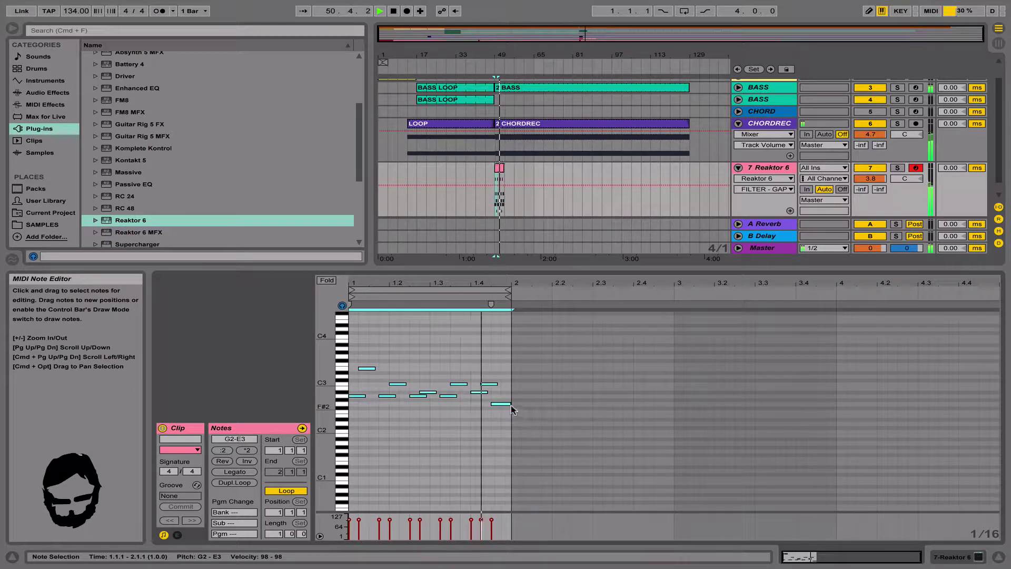
pyautogui.moveTo(510, 404); pyautogui.dragTo(249, 340)
pyautogui.click(520, 419)
# Duplicate all the notes one octave higher at the same timing, so the clip spans G2 to E4, and restart playback.
pyautogui.moveTo(353, 395); pyautogui.dragTo(351, 333)
pyautogui.press('Up')
pyautogui.press('Down')
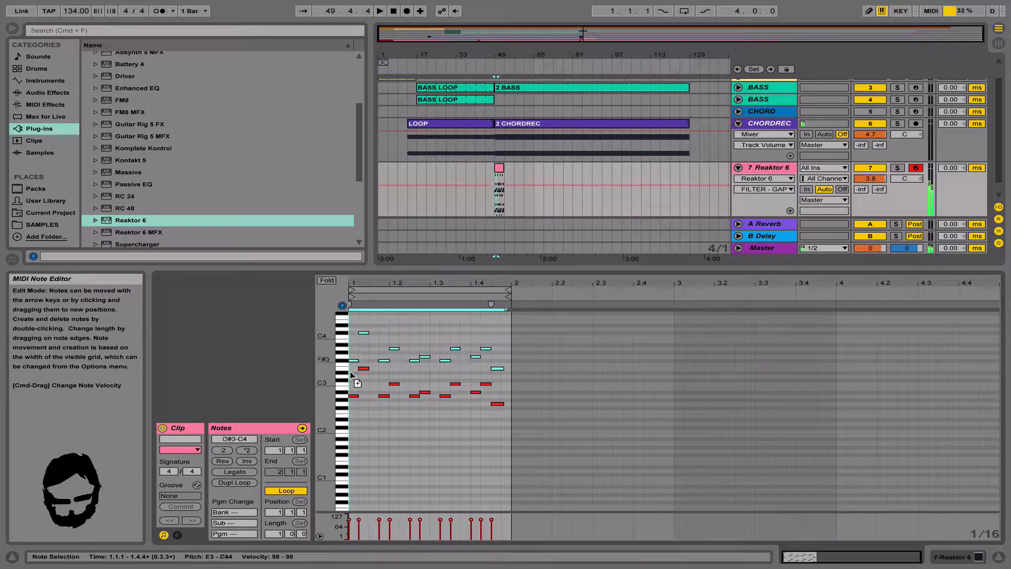
pyautogui.press('Left')
pyautogui.press('Left')
pyautogui.press('Right')
pyautogui.press('Right')
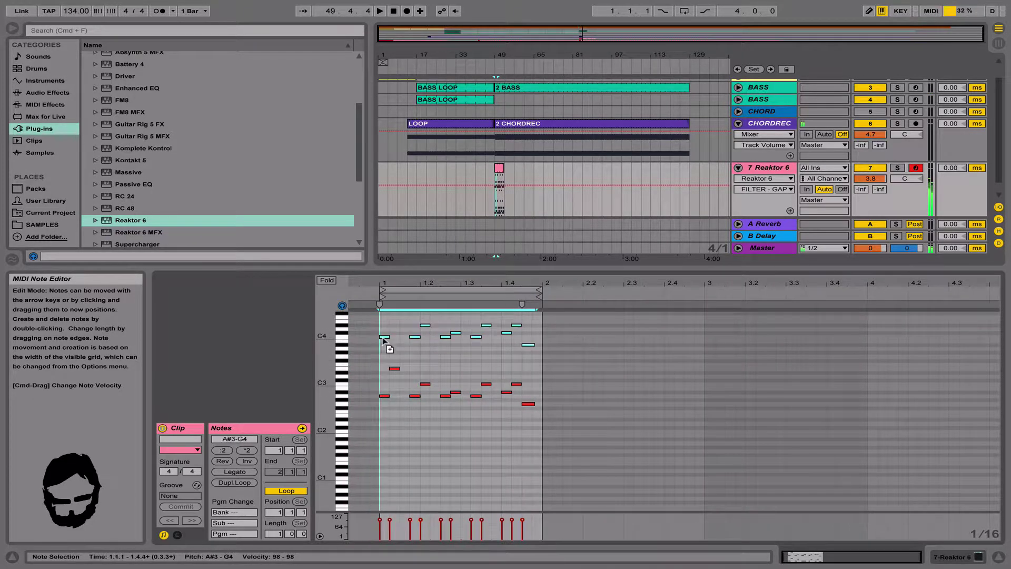
pyautogui.press('Up')
pyautogui.press('Up')
pyautogui.moveTo(383, 326); pyautogui.dragTo(386, 350)
pyautogui.press('space')
pyautogui.click(390, 358)
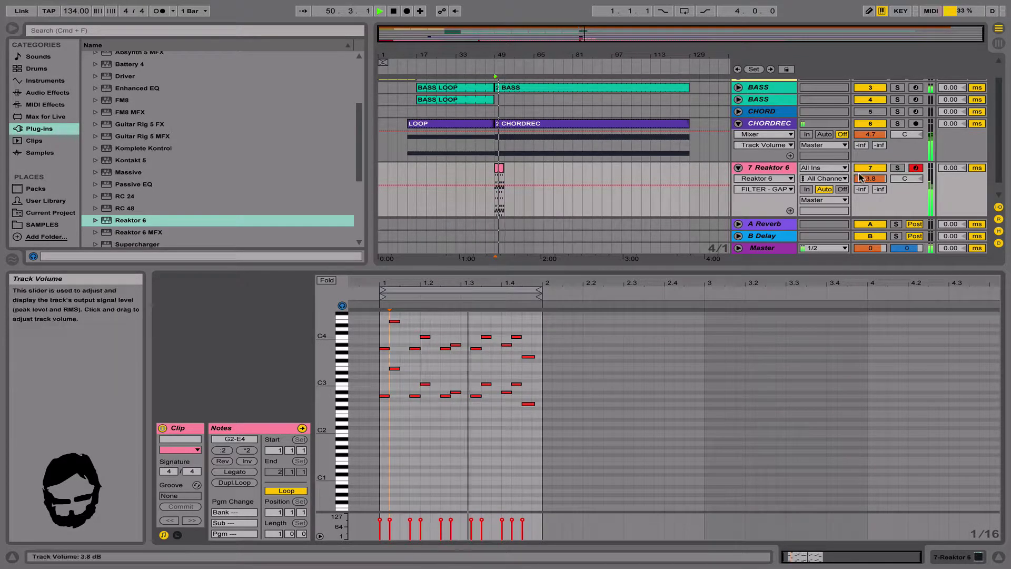
# Collapse the CHORDREC and Reaktor 6 tracks and extend the Reaktor 6 clip to bar 97, level with the drum loop's end.
pyautogui.doubleClick(772, 123)
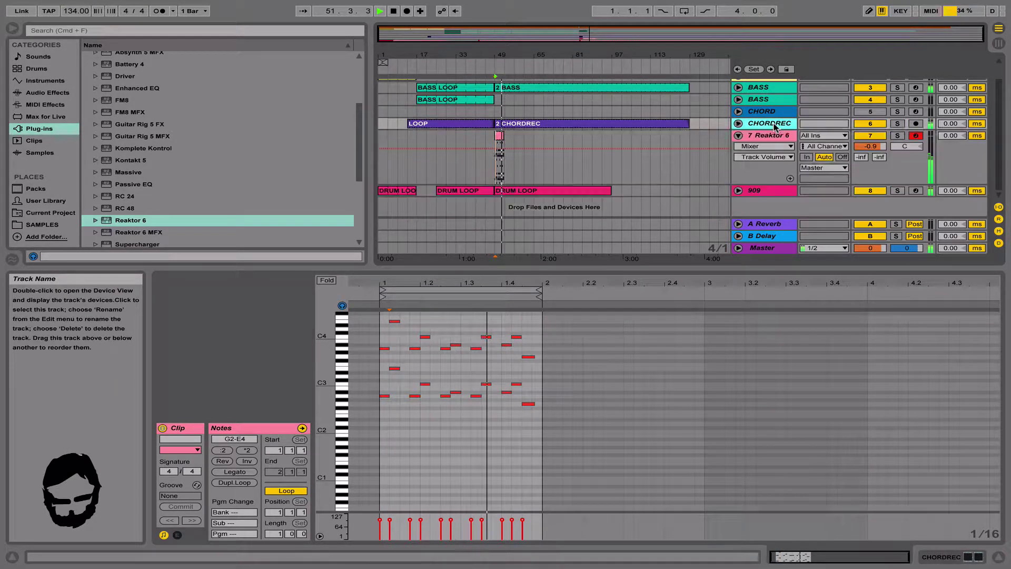
pyautogui.doubleClick(770, 135)
pyautogui.click(500, 157)
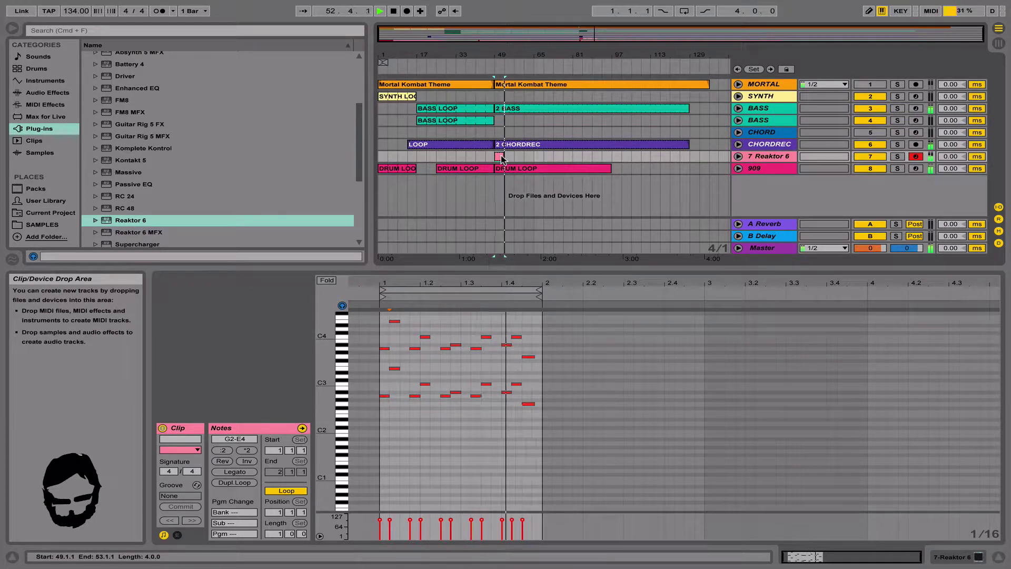
pyautogui.click(503, 160)
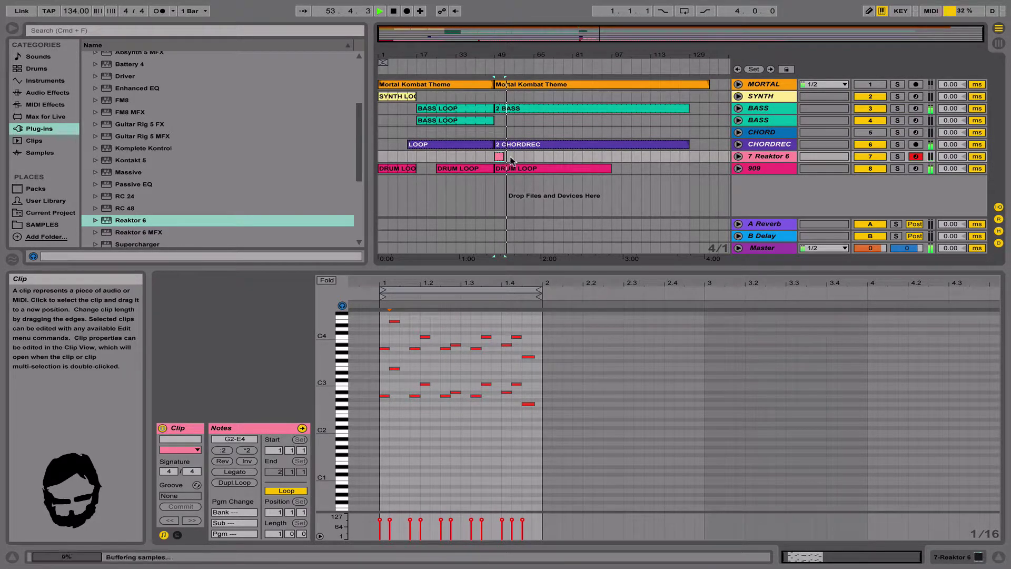
pyautogui.click(503, 159)
pyautogui.moveTo(504, 160); pyautogui.dragTo(611, 159)
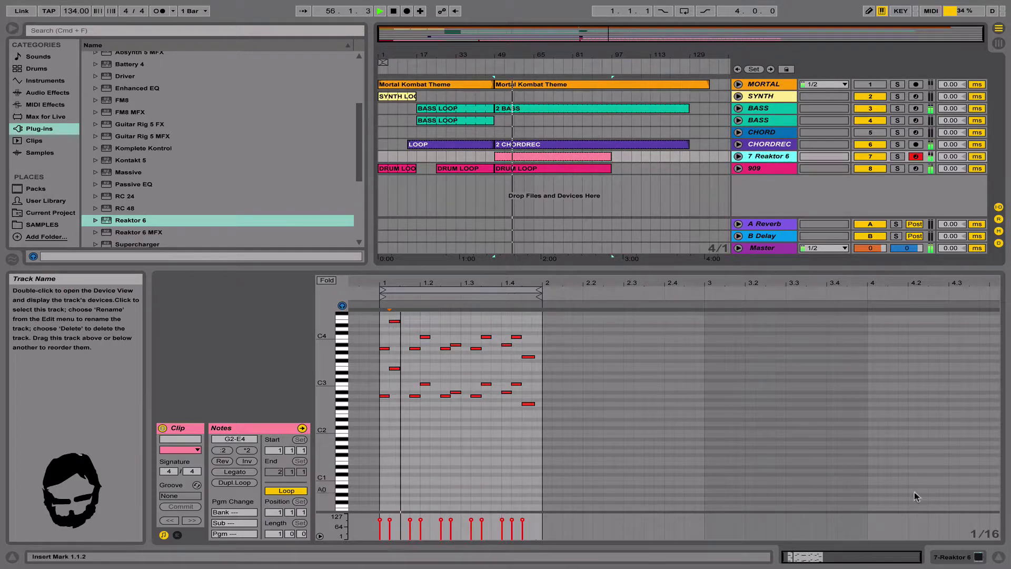
# Reshape Kontour's envelopes A and B with slower attacks during playback, and close the plug-in window.
pyautogui.click(951, 555)
pyautogui.click(193, 427)
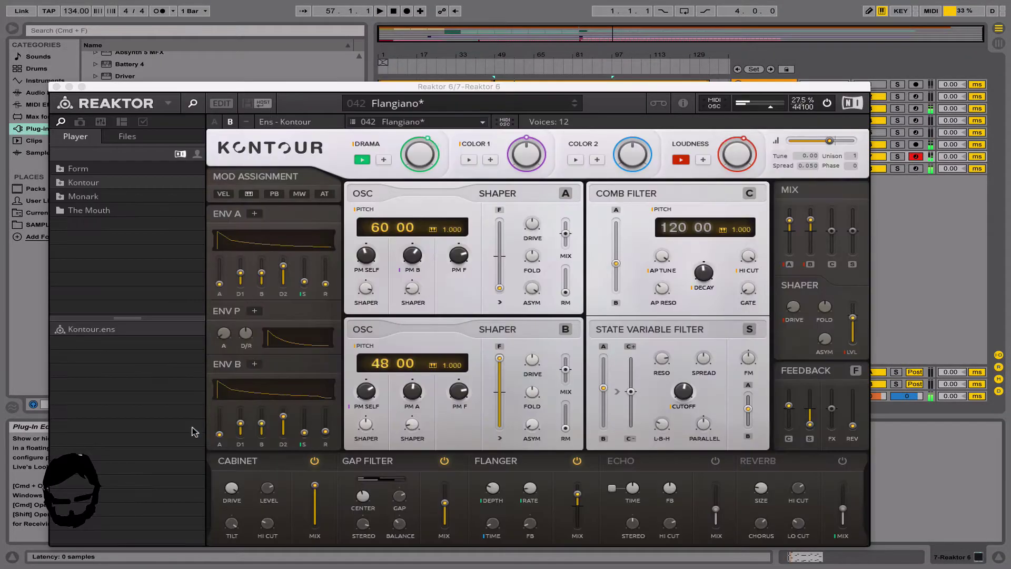
pyautogui.press('space')
pyautogui.moveTo(219, 283); pyautogui.dragTo(242, 177)
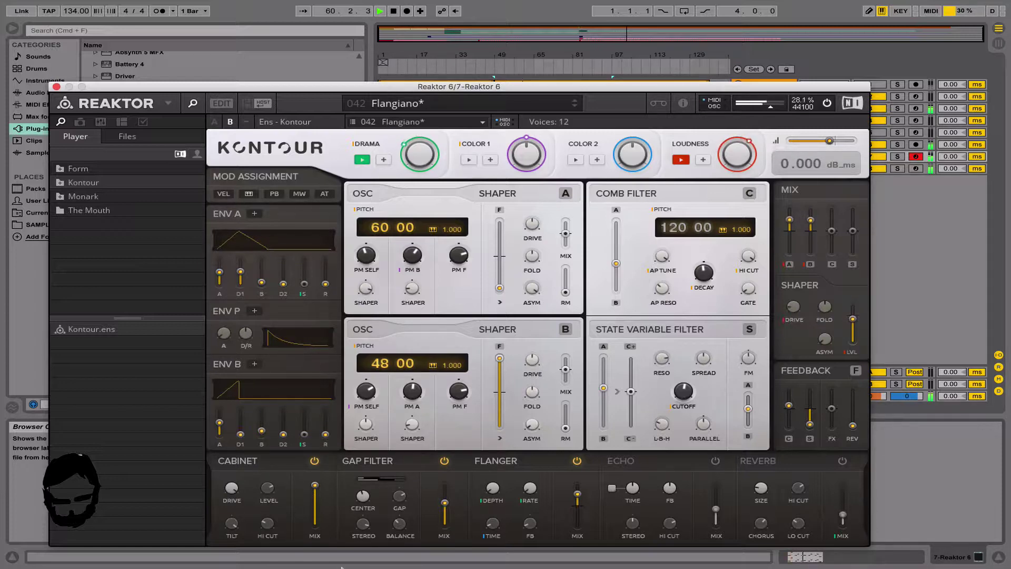
pyautogui.click(56, 87)
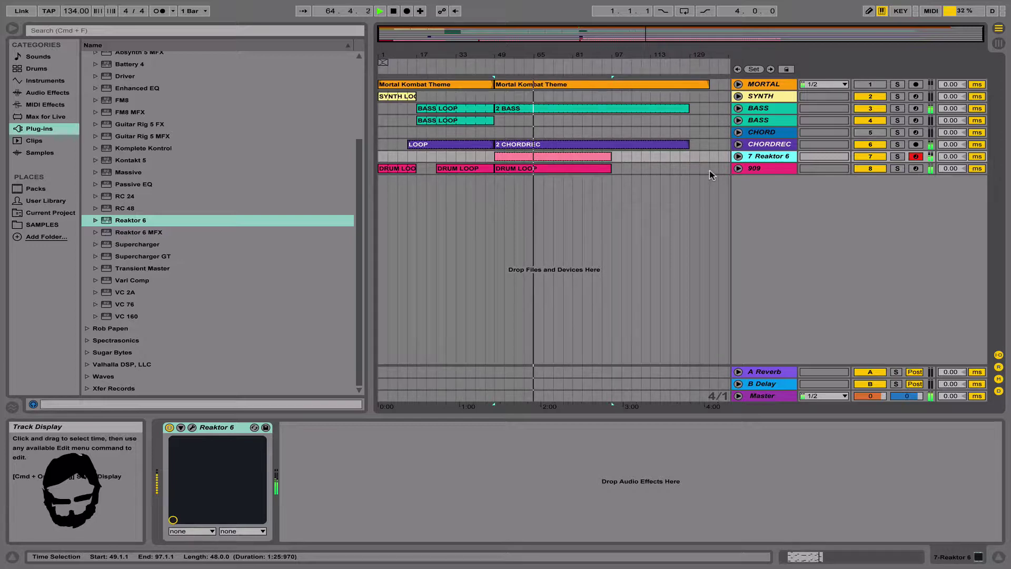
# Rename the Reaktor 6 track to GUITAR.
pyautogui.write('GUITAR')
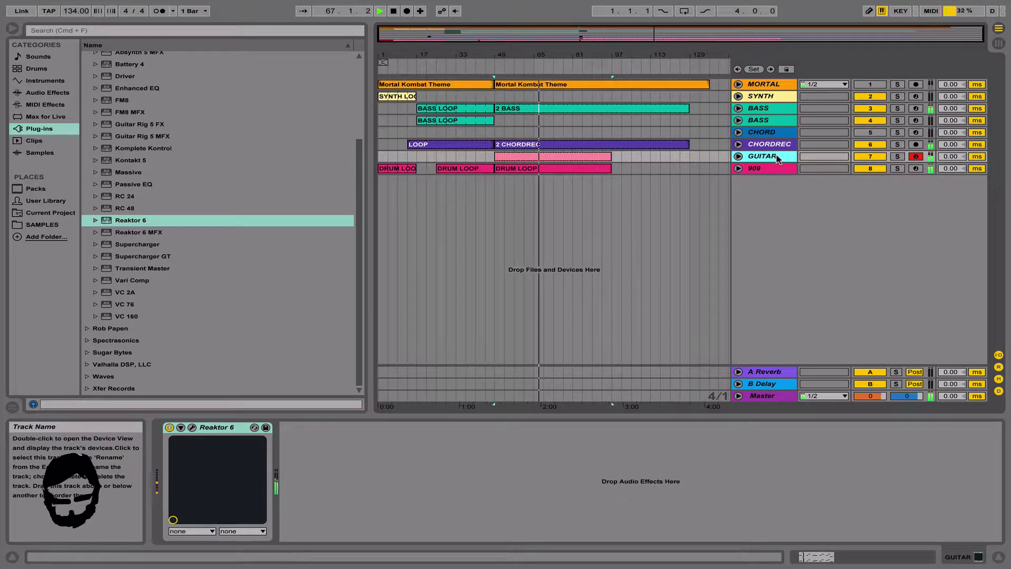
pyautogui.press('Up')
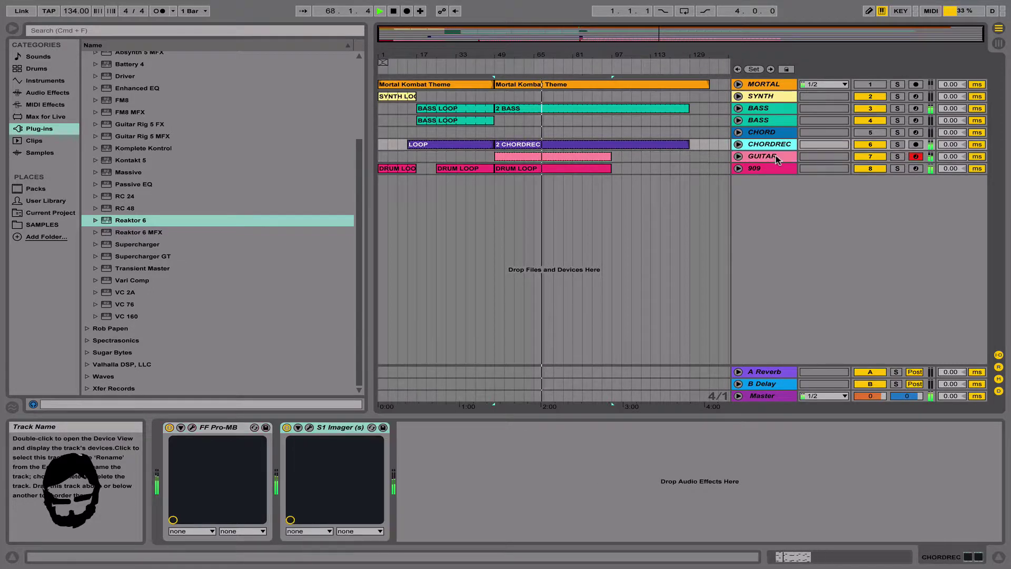
pyautogui.click(777, 159)
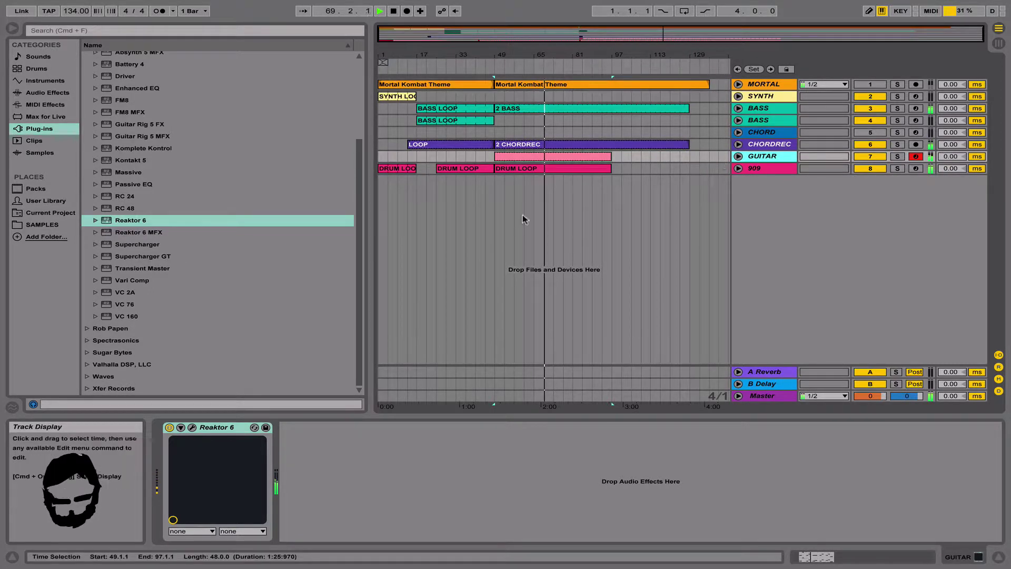
pyautogui.click(400, 180)
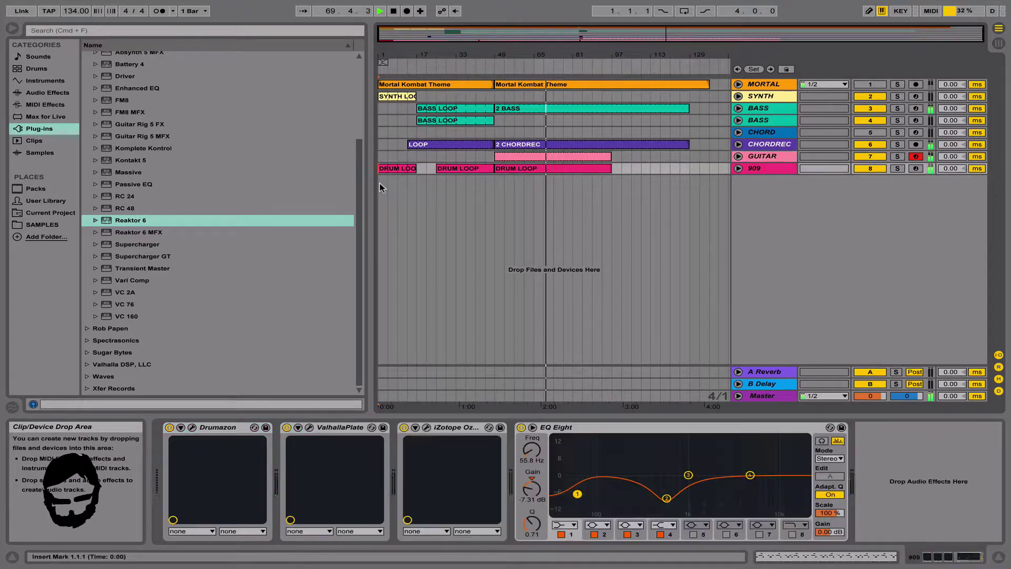
# Group the CHORDREC and GUITAR tracks, name the group SYNTH, and collapse it.
pyautogui.click(776, 158)
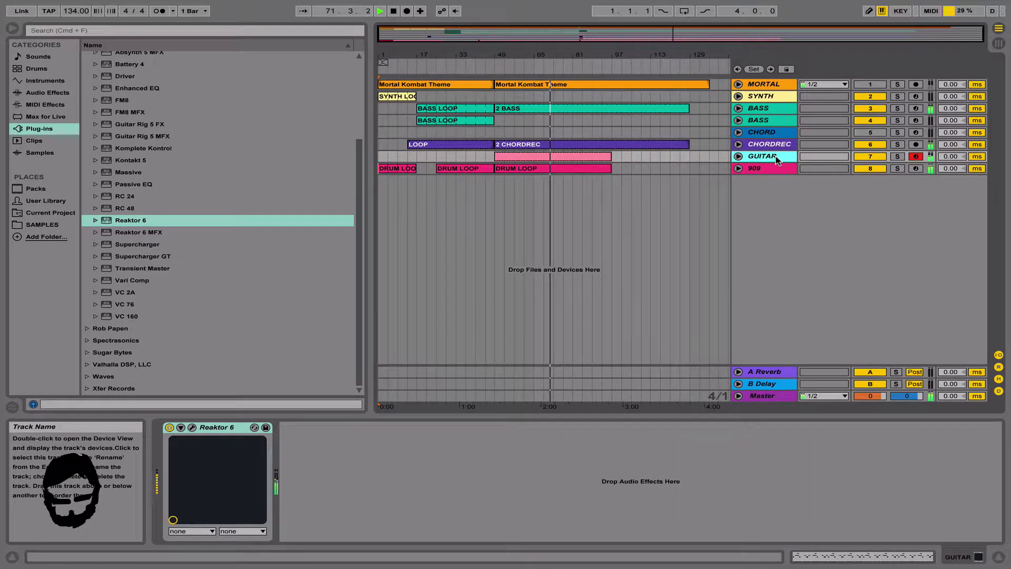
pyautogui.keyDown('shift'); pyautogui.click(758, 146); pyautogui.keyUp('shift')
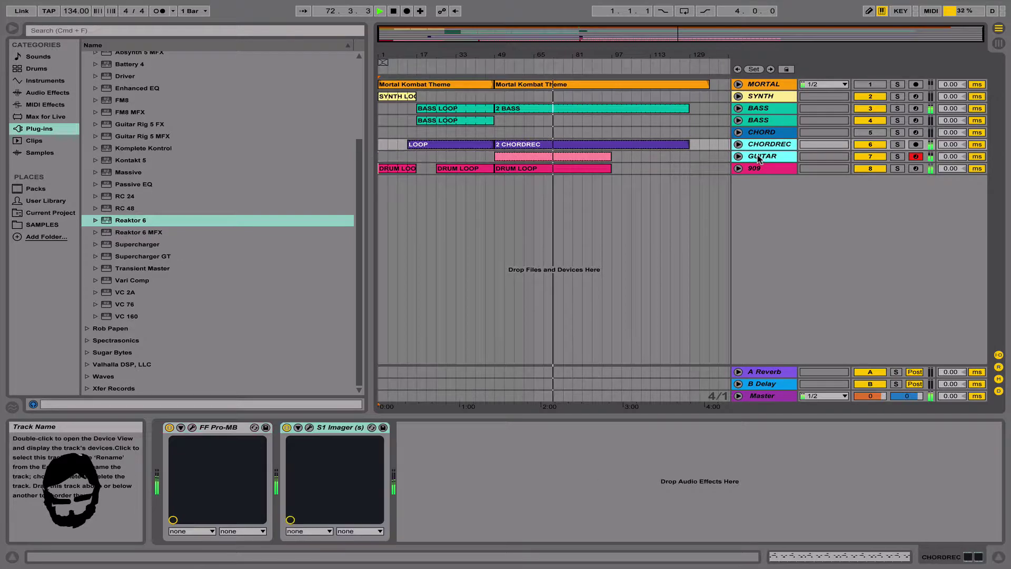
pyautogui.press('super+g')
pyautogui.press('super+r')
pyautogui.write('SYNTH')
pyautogui.press('Return')
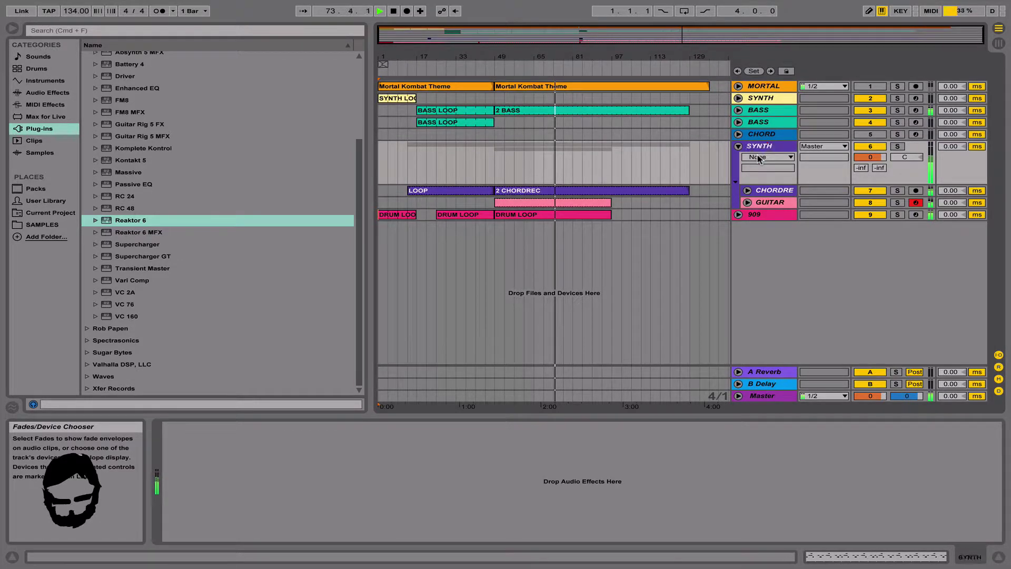
pyautogui.doubleClick(778, 148)
pyautogui.doubleClick(775, 136)
pyautogui.doubleClick(775, 136)
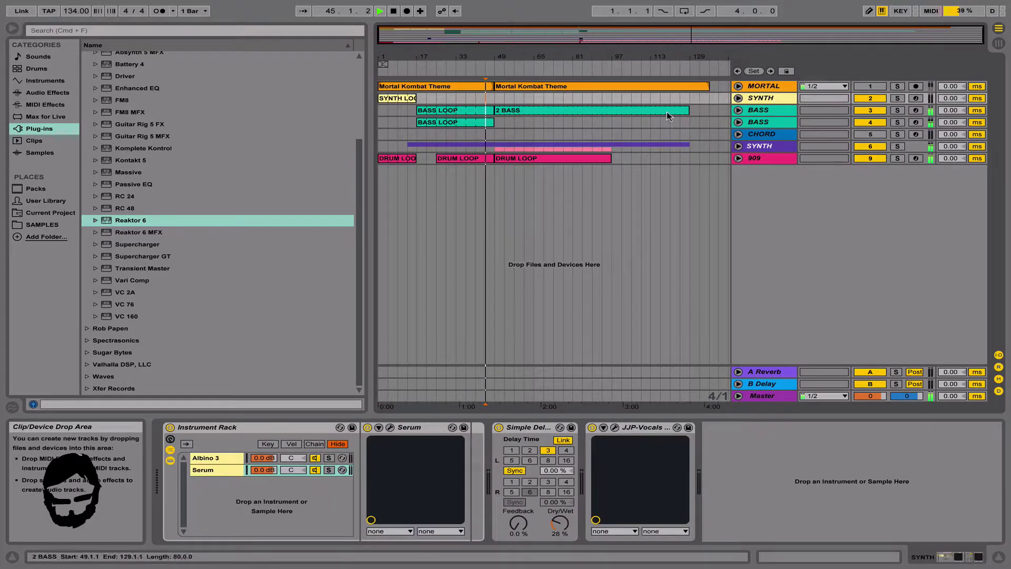
# Solo and expand the MORTAL reference track, and listen to the Mortal Kombat Theme from around bars 53 and 61.
pyautogui.click(897, 87)
pyautogui.doubleClick(776, 87)
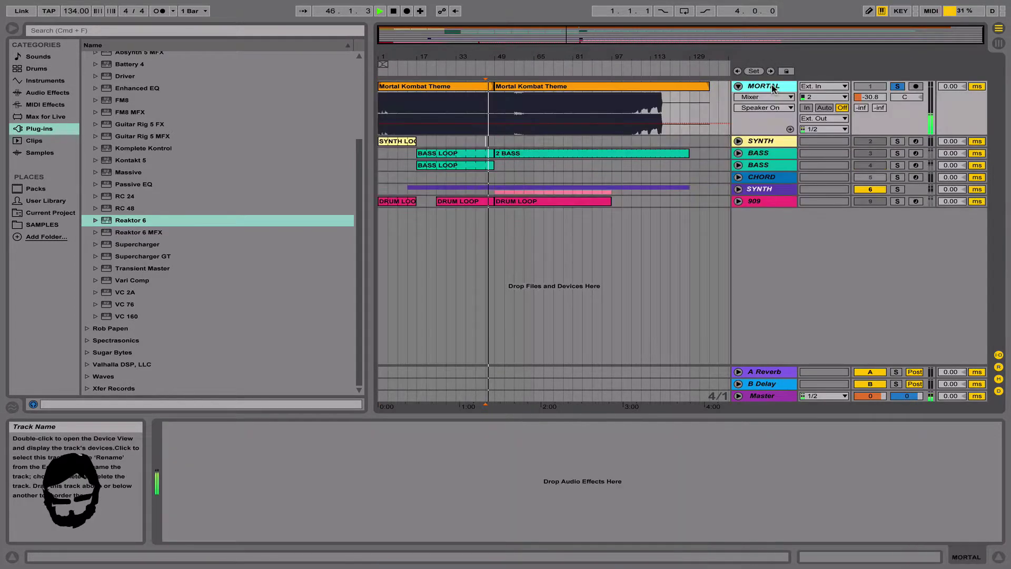
pyautogui.click(506, 98)
pyautogui.press('space')
pyautogui.press('space')
pyautogui.click(522, 100)
pyautogui.press('space')
pyautogui.press('space')
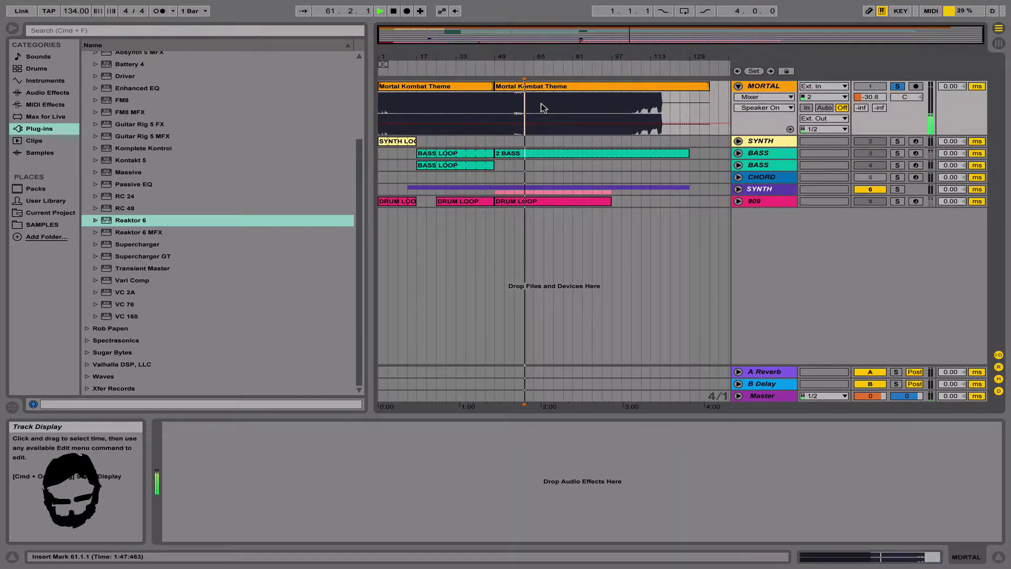
pyautogui.click(515, 142)
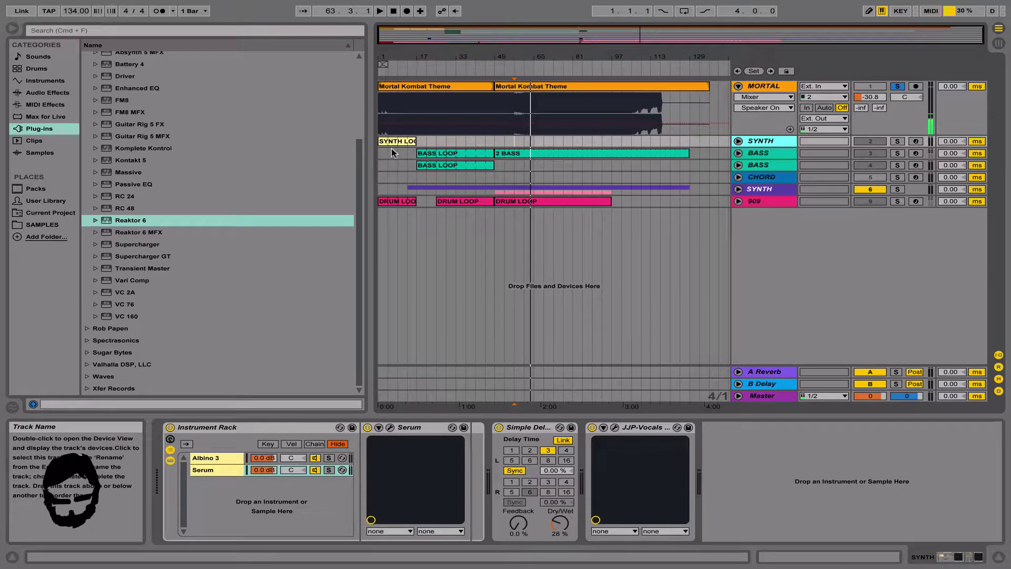
pyautogui.press('super+d')
pyautogui.press('Delete')
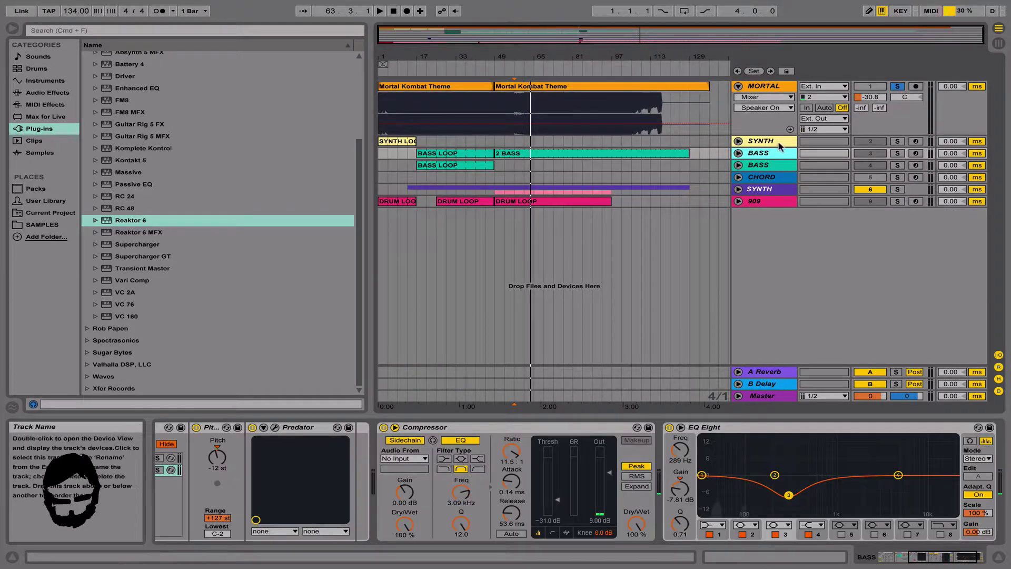
# Listen to the soloed Mortal Kombat Theme from several points between about bar 53 and bar 81, ending at bar 57.
pyautogui.click(549, 140)
pyautogui.click(569, 141)
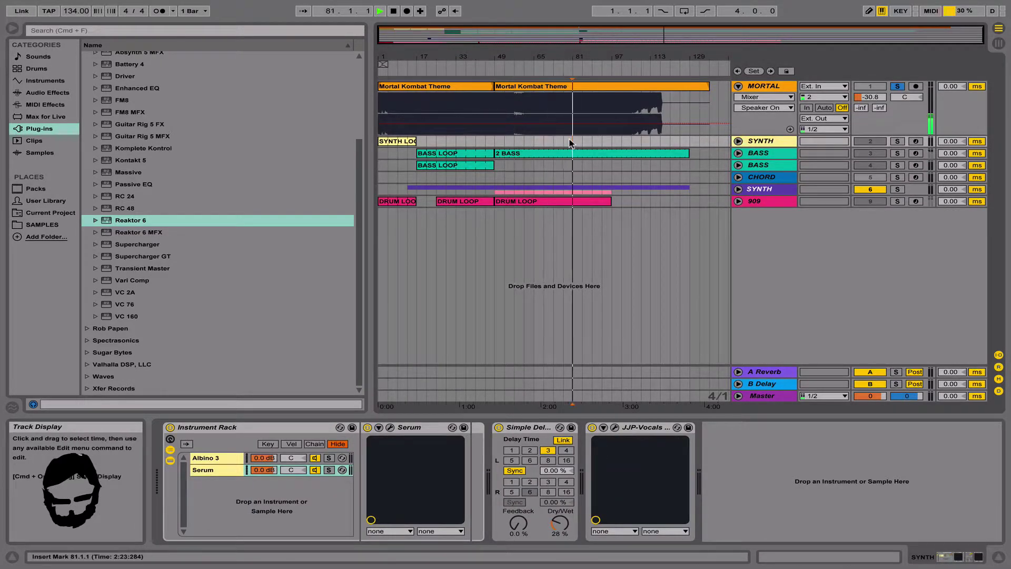
pyautogui.click(505, 141)
pyautogui.click(523, 141)
pyautogui.click(513, 142)
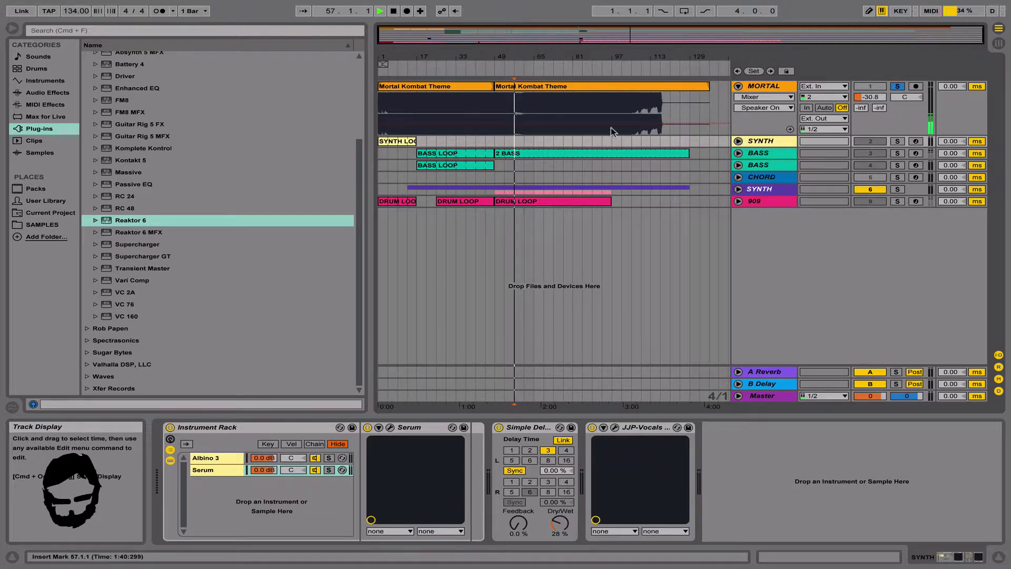
pyautogui.click(757, 142)
pyautogui.press('super+shift+t')
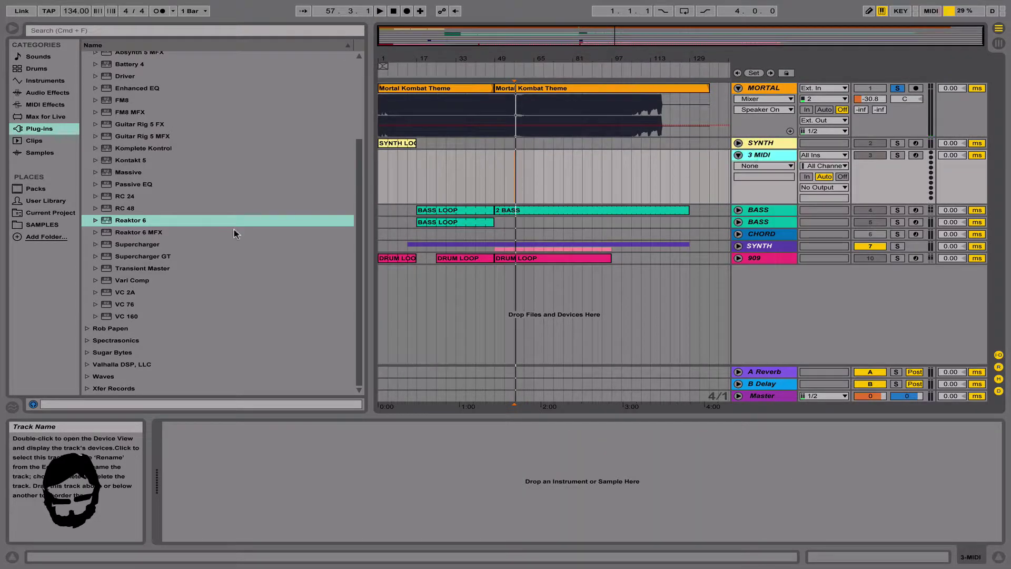
pyautogui.press('super+z')
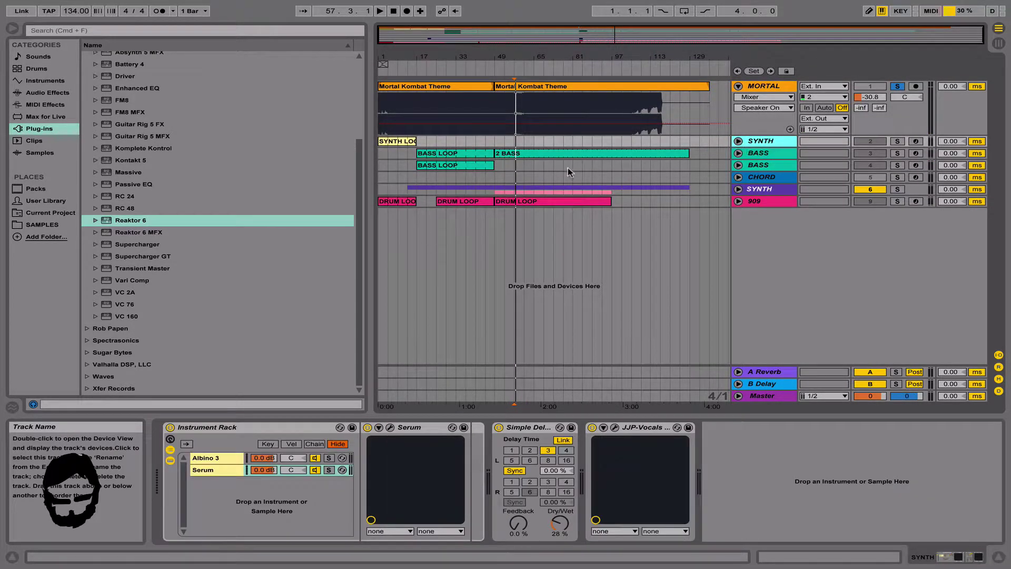
# Duplicate the yellow SYNTH track, solo and arm the copy, and delete its clip, leaving the insert mark at bar 49.
pyautogui.press('super+d')
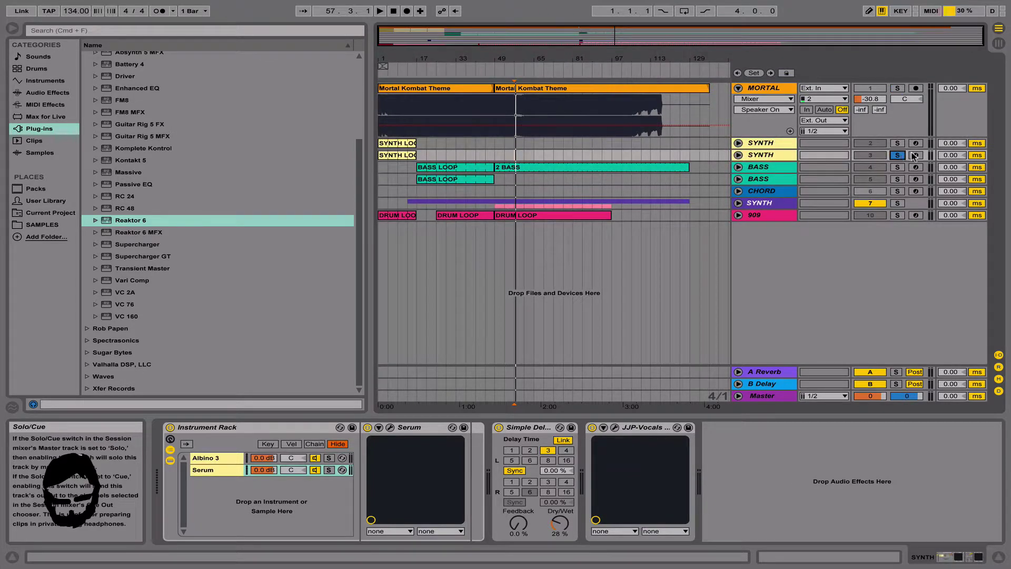
pyautogui.click(916, 155)
pyautogui.click(392, 156)
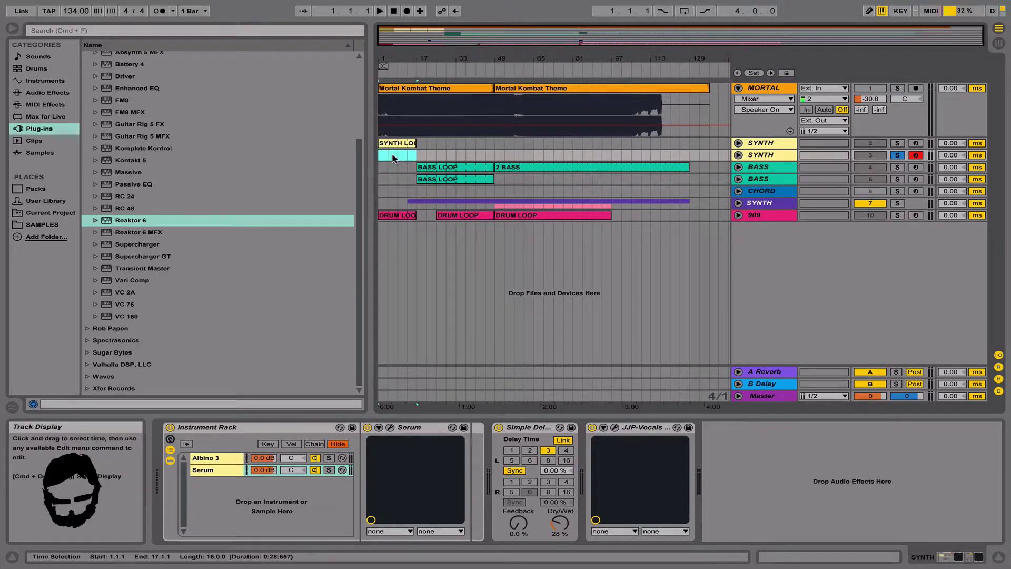
pyautogui.click(494, 156)
# Open Albino 3 on the copied SYNTH track with the Serum chain muted, and browse the Demo Sounds 1 presets to C-Code 1.
pyautogui.click(210, 457)
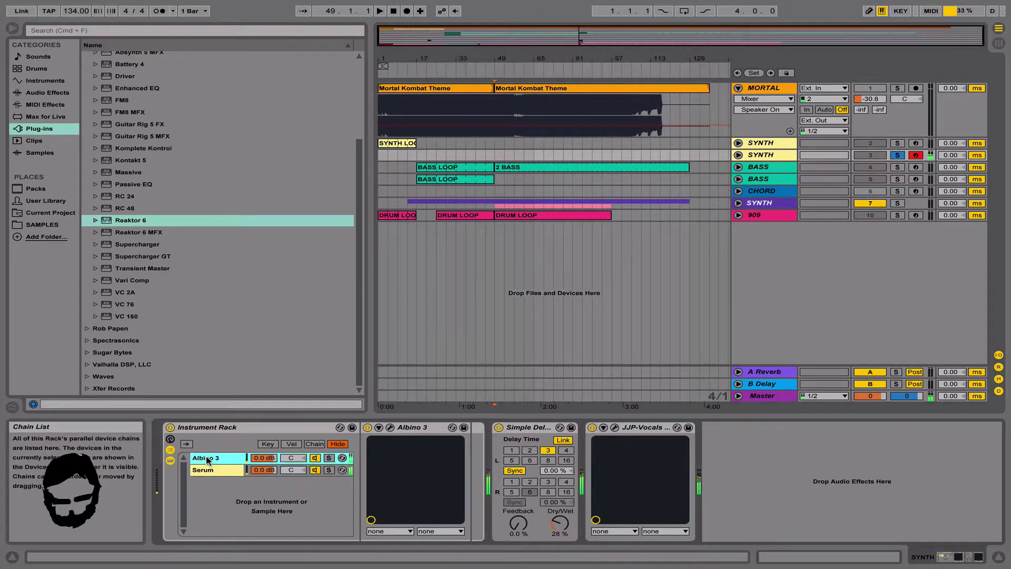
pyautogui.click(390, 428)
pyautogui.click(210, 470)
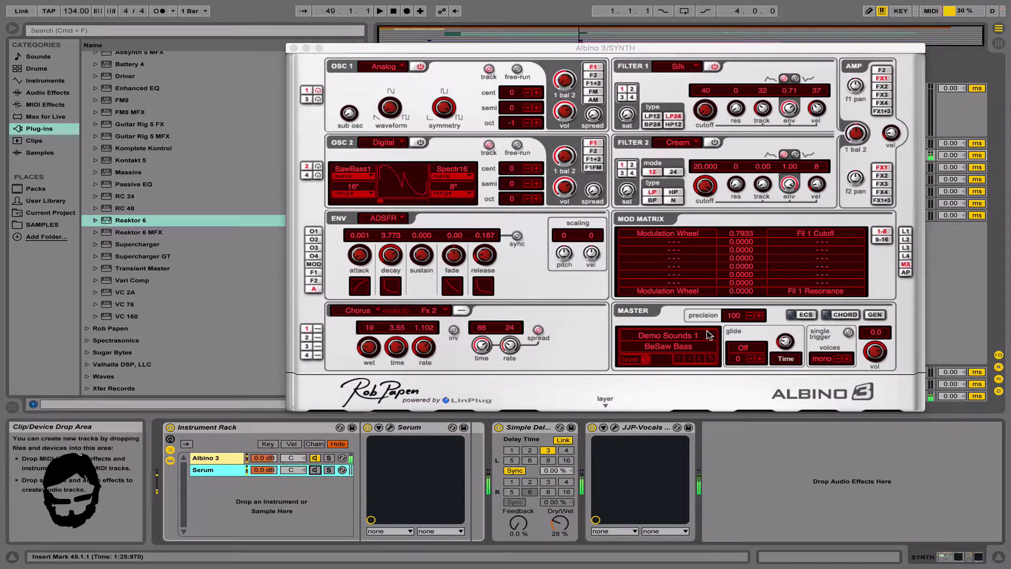
pyautogui.click(686, 356)
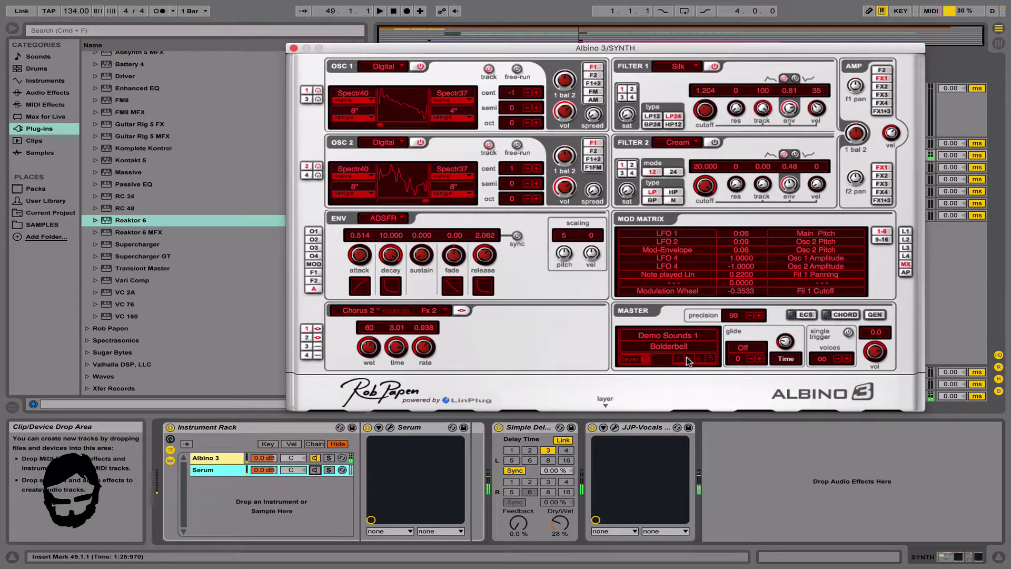
pyautogui.click(687, 358)
pyautogui.click(687, 357)
pyautogui.click(687, 357)
pyautogui.click(687, 357)
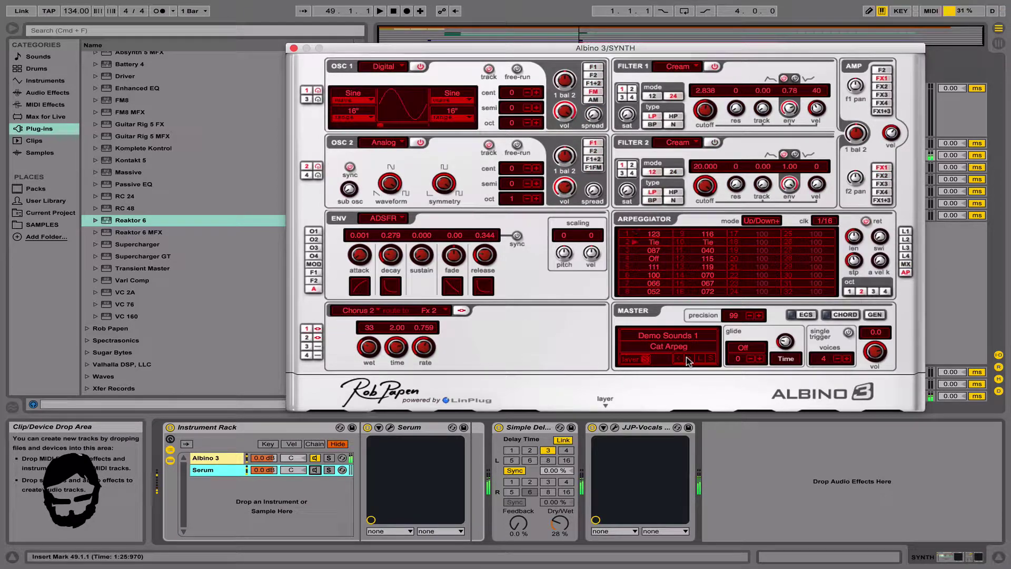
pyautogui.click(676, 357)
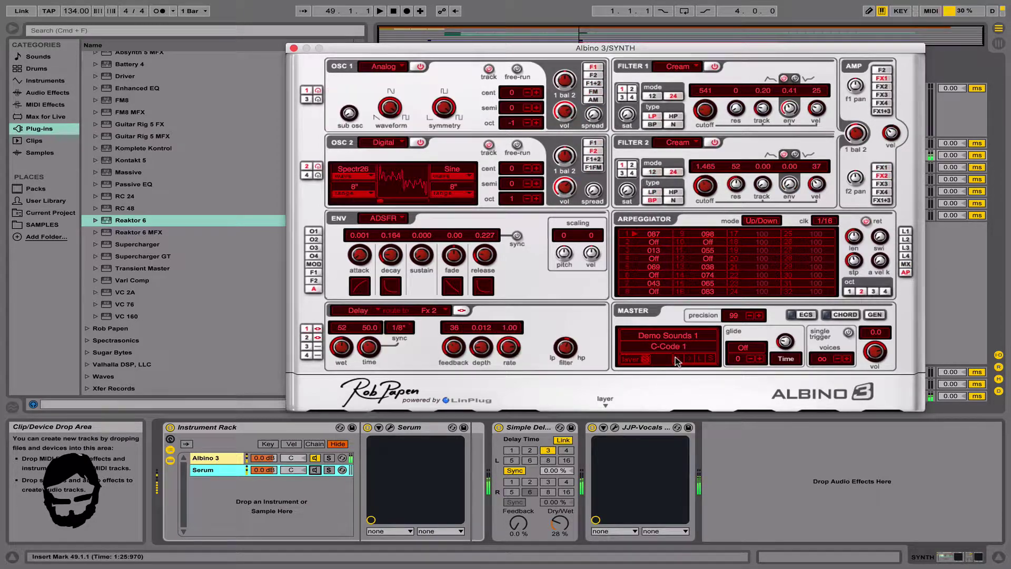
# With only the Serum chain active, load the Basic_McB wavetable in oscillator A, switch off oscillator B, and audition notes.
pyautogui.click(315, 459)
pyautogui.click(315, 469)
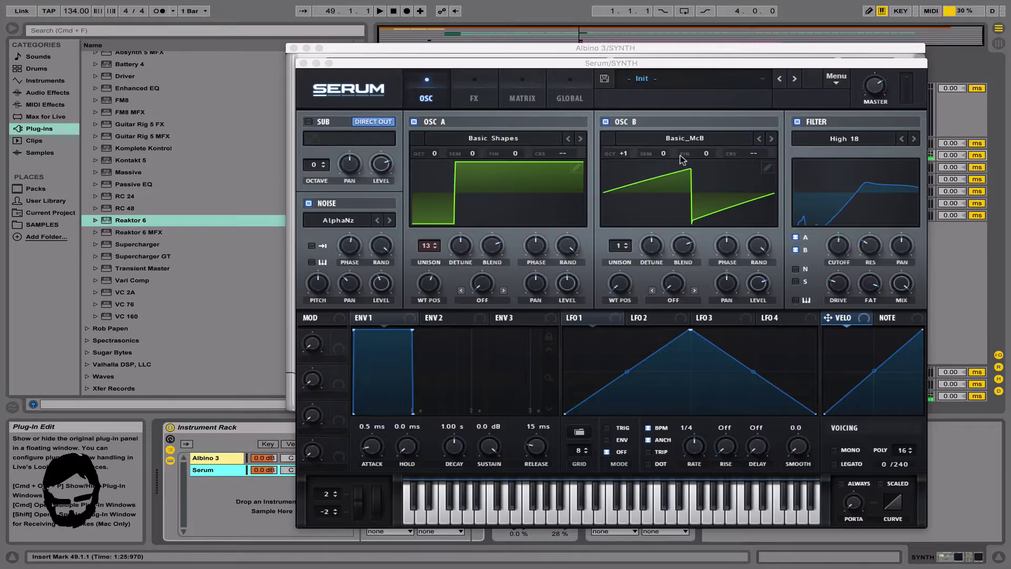
pyautogui.click(581, 139)
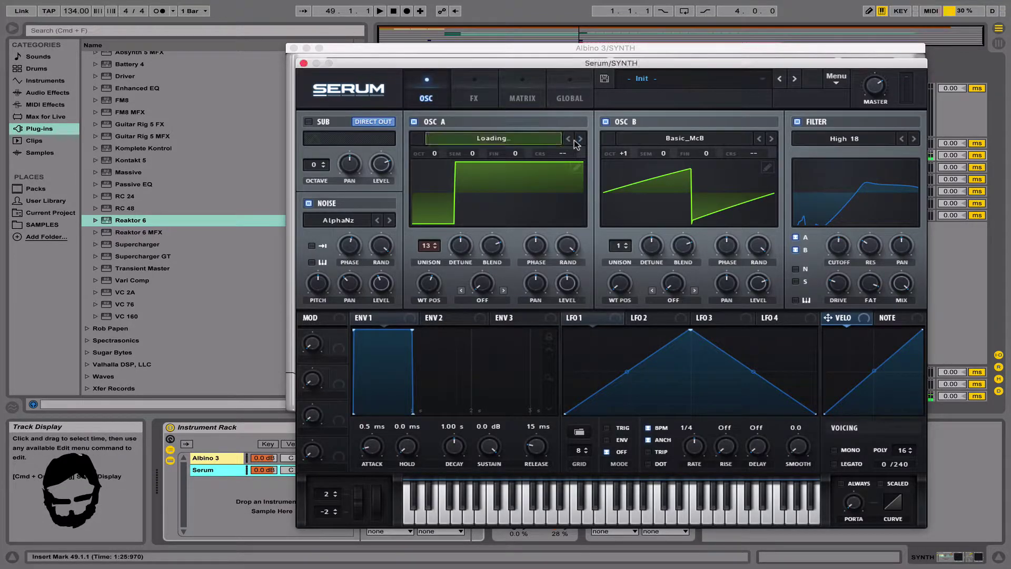
pyautogui.click(581, 139)
pyautogui.click(605, 121)
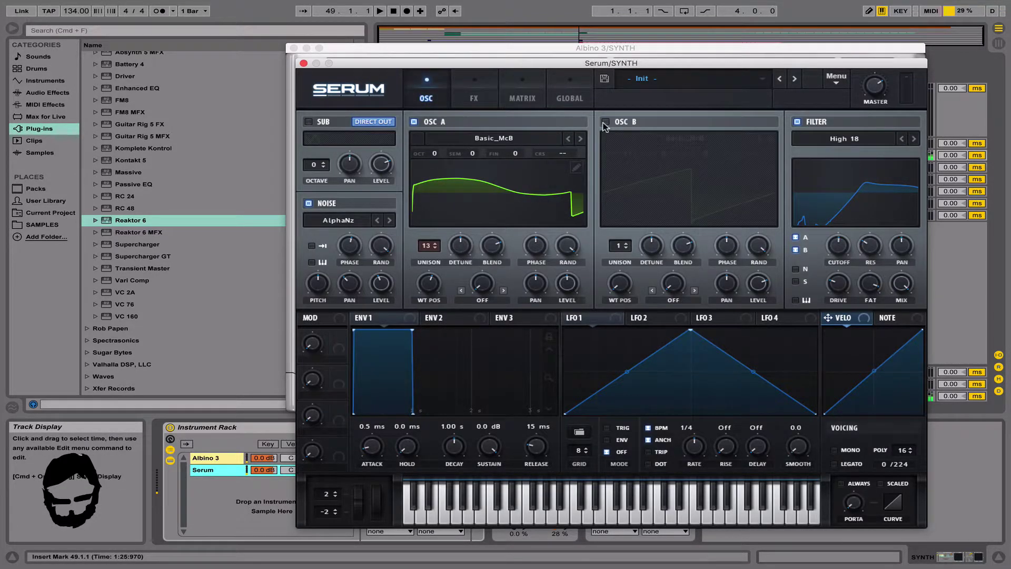
pyautogui.press('h')
pyautogui.press('h')
pyautogui.press('s')
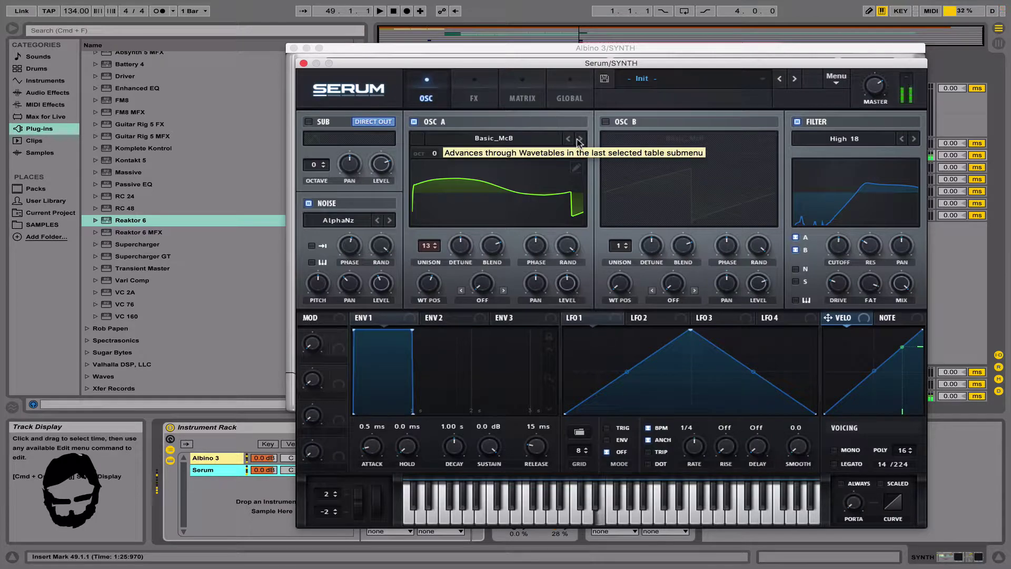
pyautogui.click(303, 63)
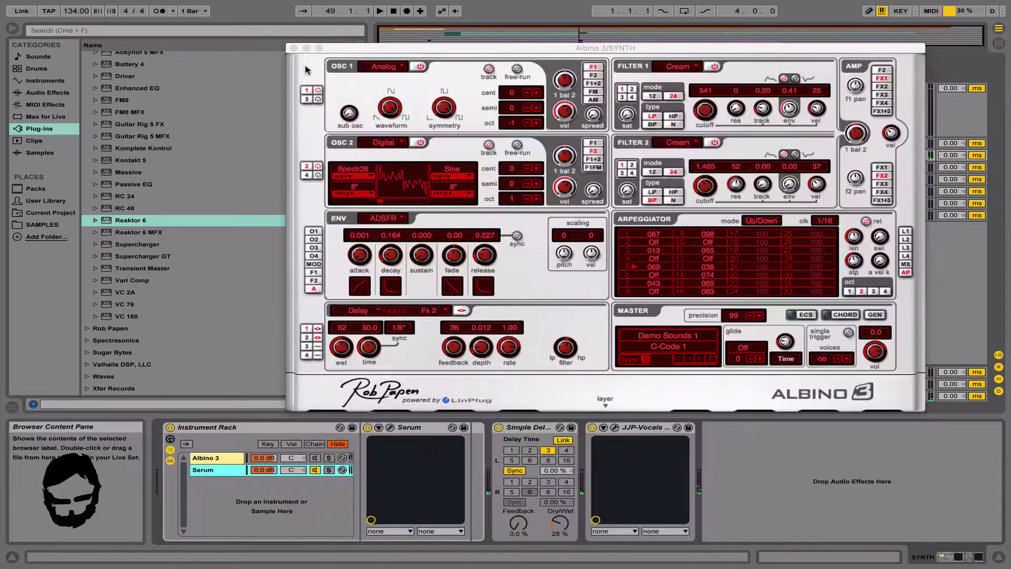
pyautogui.click(293, 48)
# In Serum, lower the noise level and set oscillator A to 1 unison voice with wavetable position 256.
pyautogui.click(205, 458)
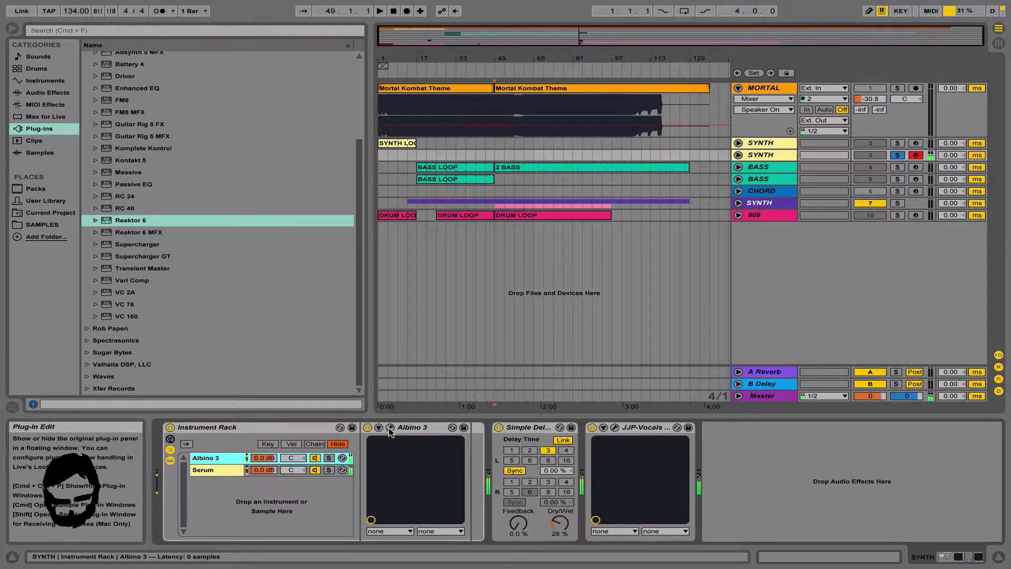
pyautogui.click(389, 427)
pyautogui.press('Down')
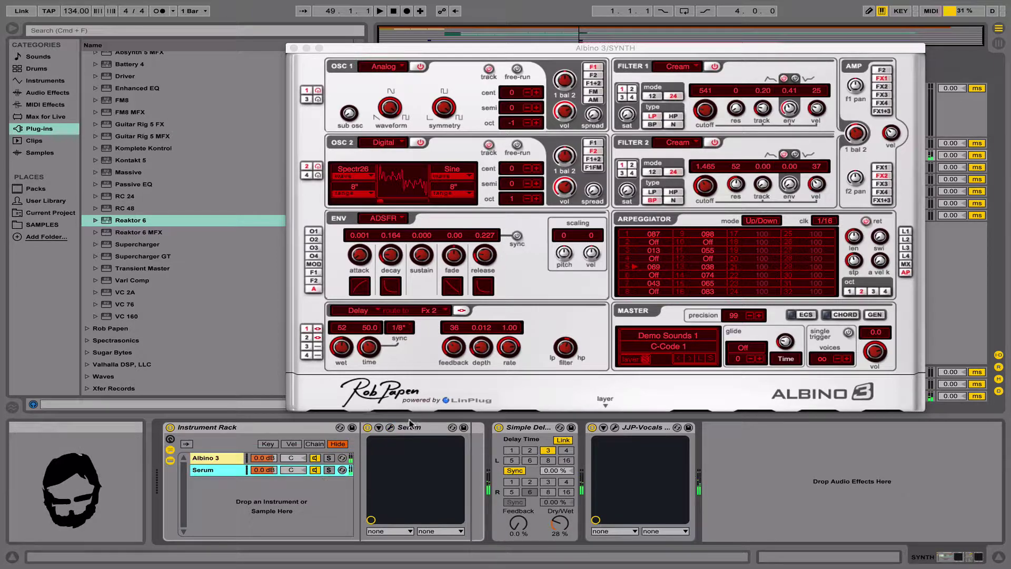
pyautogui.click(389, 427)
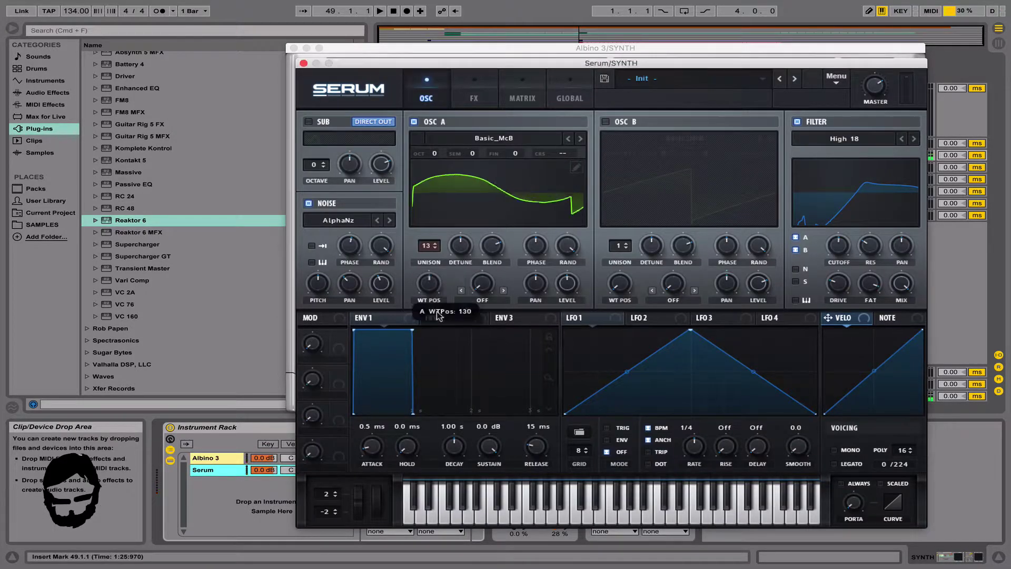
pyautogui.moveTo(437, 314); pyautogui.dragTo(441, 333)
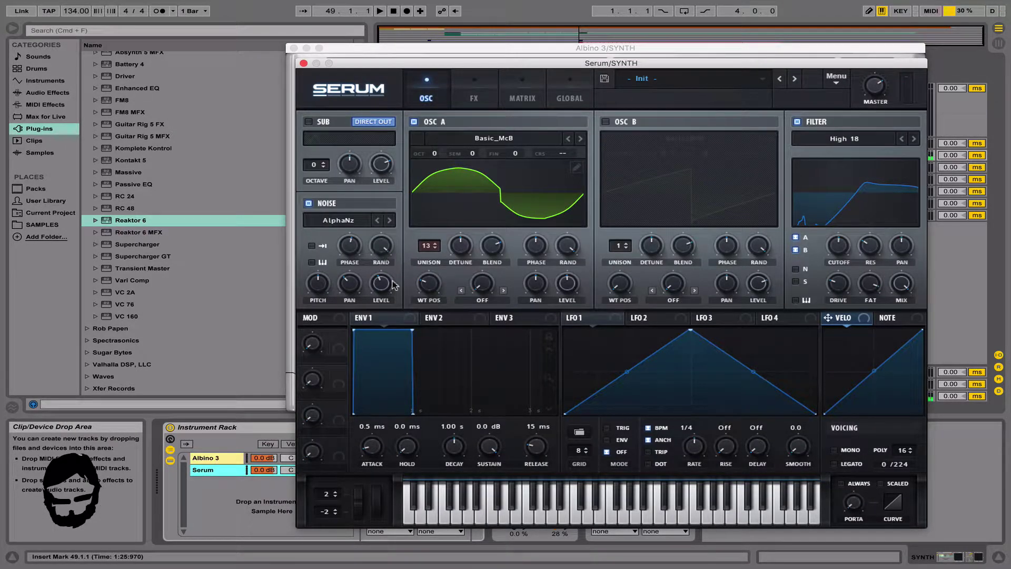
pyautogui.moveTo(379, 283); pyautogui.dragTo(393, 392)
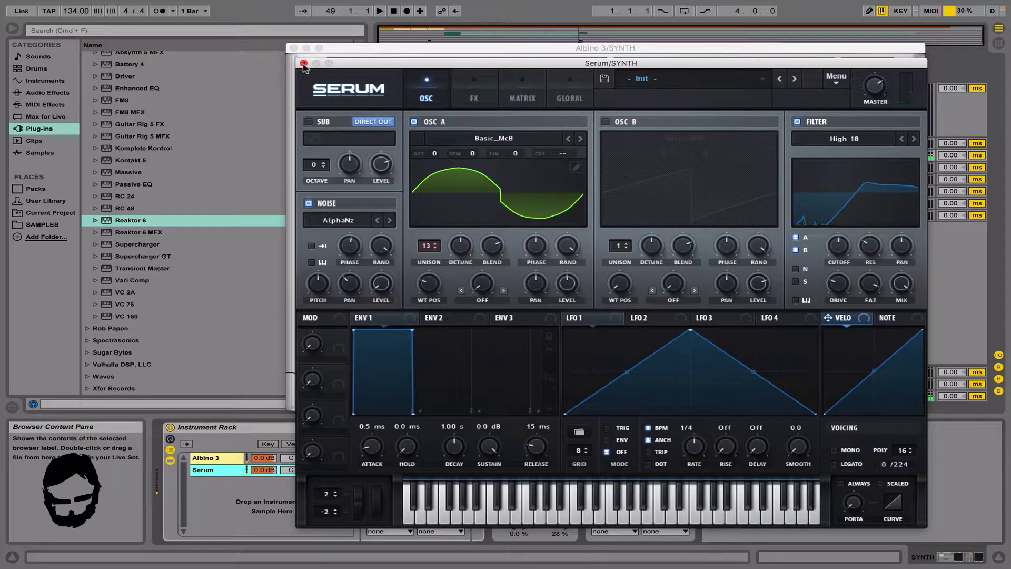
pyautogui.moveTo(427, 274)
pyautogui.mouseDown()
pyautogui.moveTo(414, 192)
pyautogui.moveTo(432, 281)
pyautogui.mouseUp()
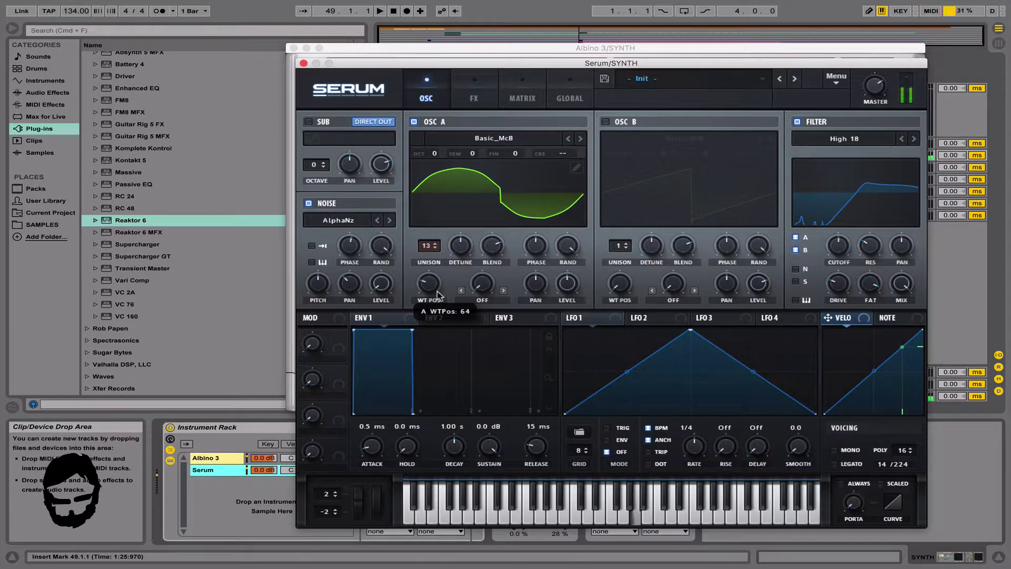
pyautogui.moveTo(424, 245); pyautogui.dragTo(435, 411)
pyautogui.moveTo(428, 284); pyautogui.dragTo(428, 170)
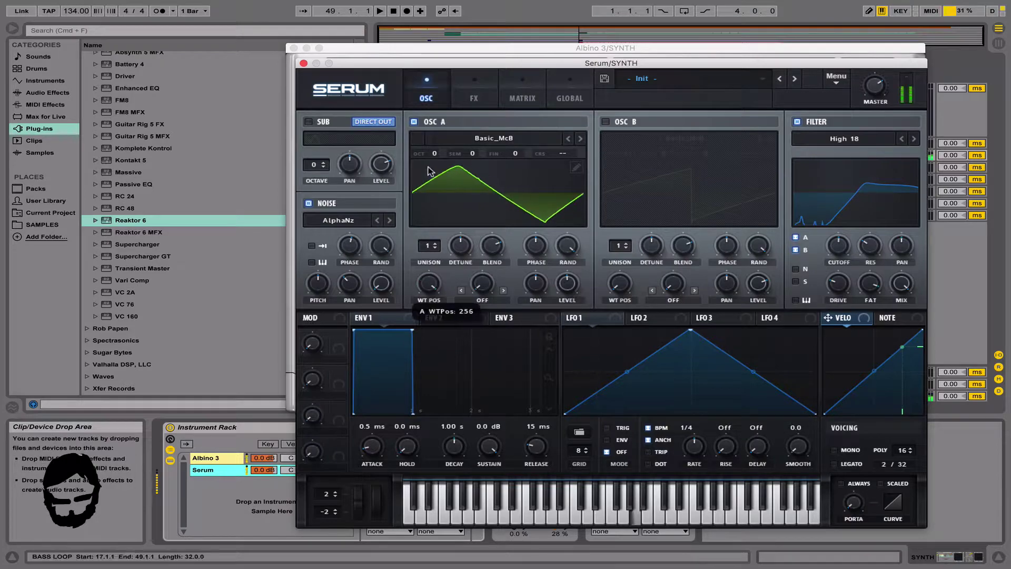
pyautogui.click(303, 63)
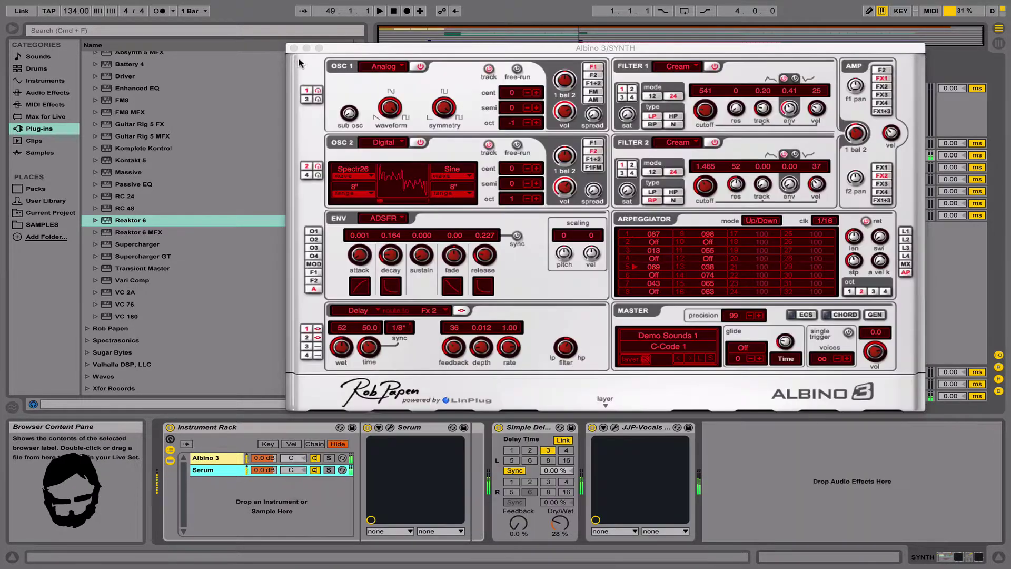
pyautogui.click(294, 48)
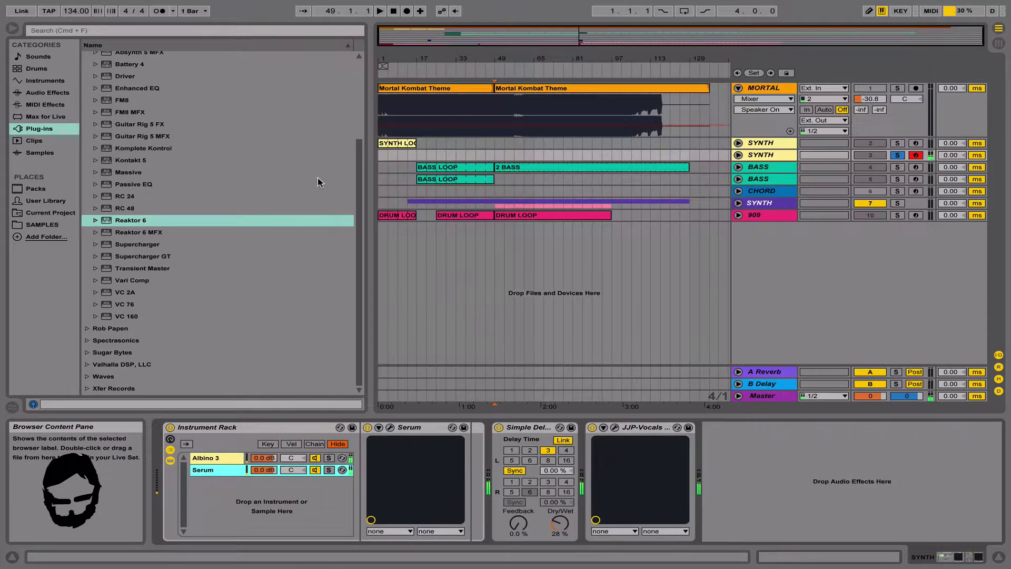
# Shape Serum's Envelope 1 with minimum sustain and a 349 ms decay while auditioning notes.
pyautogui.click(390, 428)
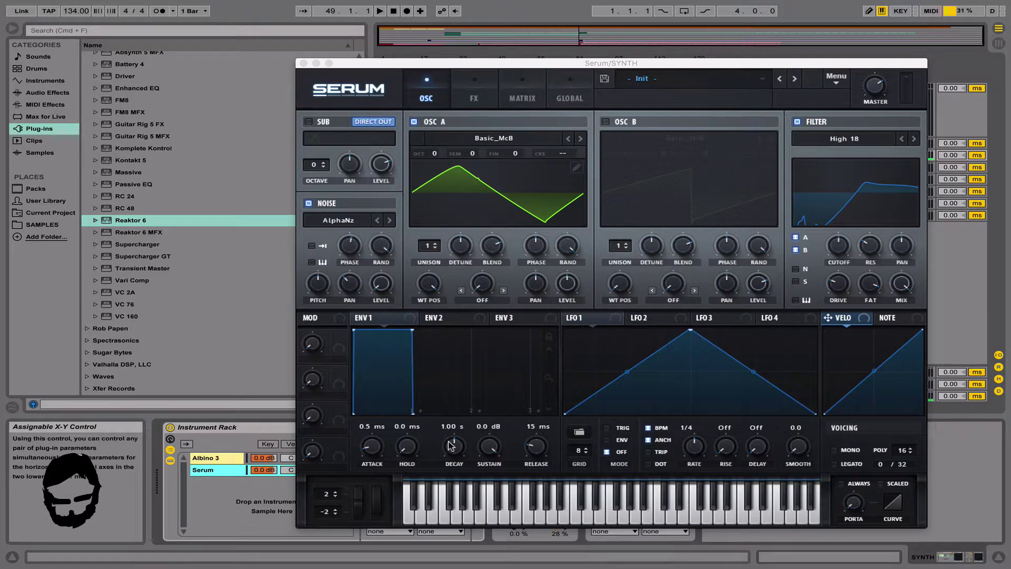
pyautogui.press('h')
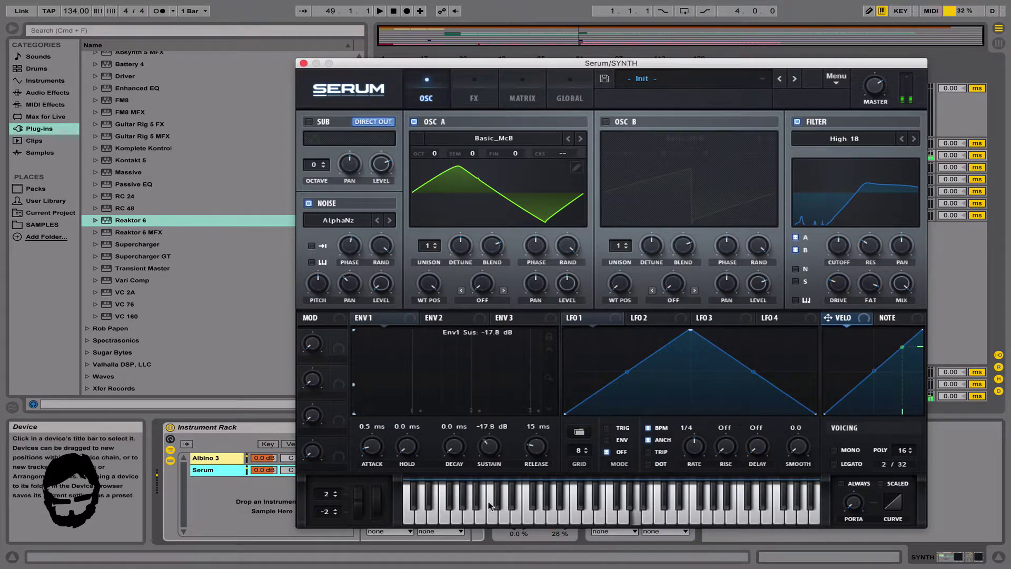
pyautogui.moveTo(451, 453); pyautogui.dragTo(454, 394)
pyautogui.moveTo(435, 157); pyautogui.dragTo(437, 166)
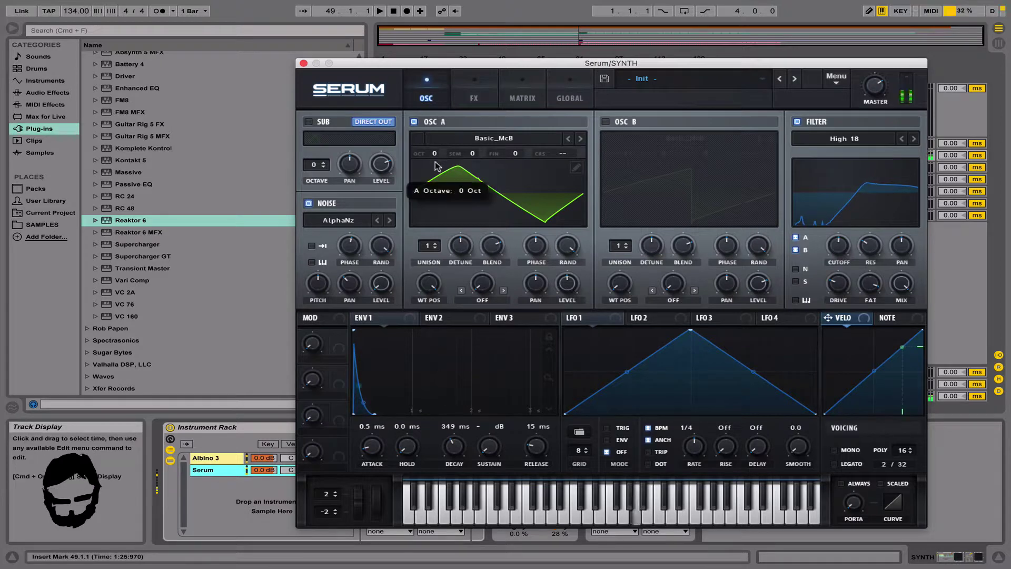
pyautogui.click(304, 63)
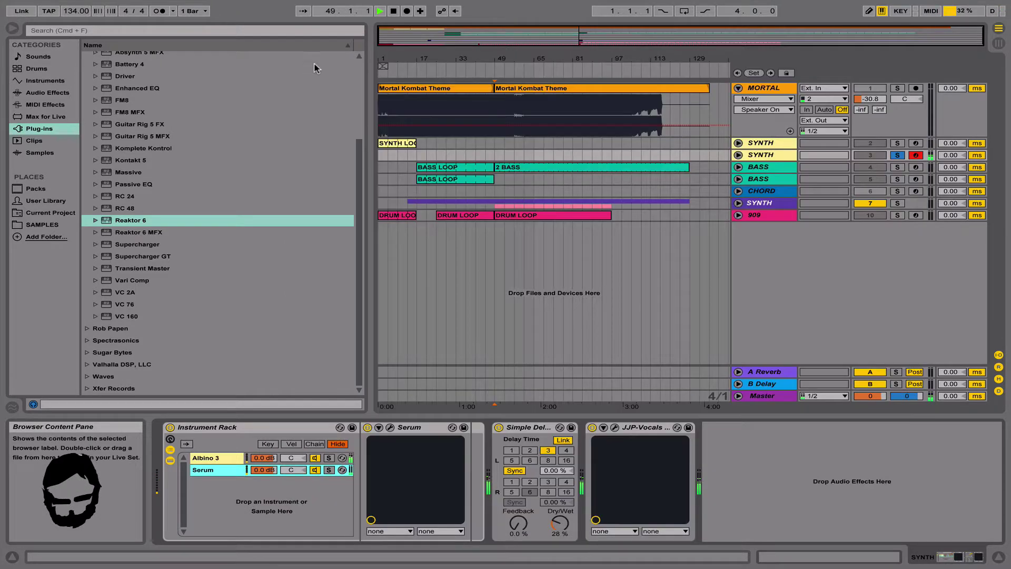
# Play the arrangement, unsolo the copied SYNTH track, and try recording its part from bar 57 over the full mix.
pyautogui.press('space')
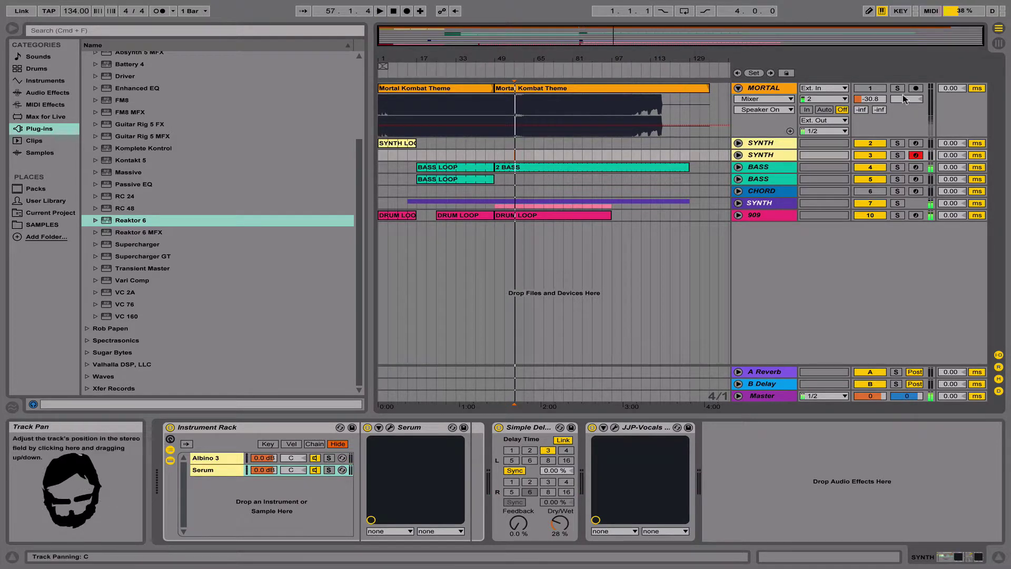
pyautogui.click(896, 89)
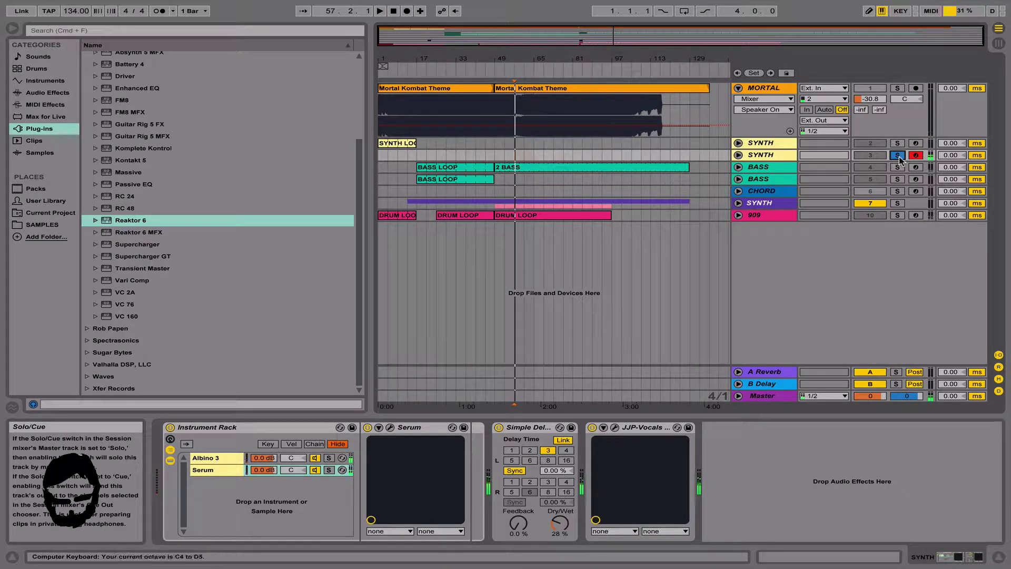
pyautogui.click(898, 156)
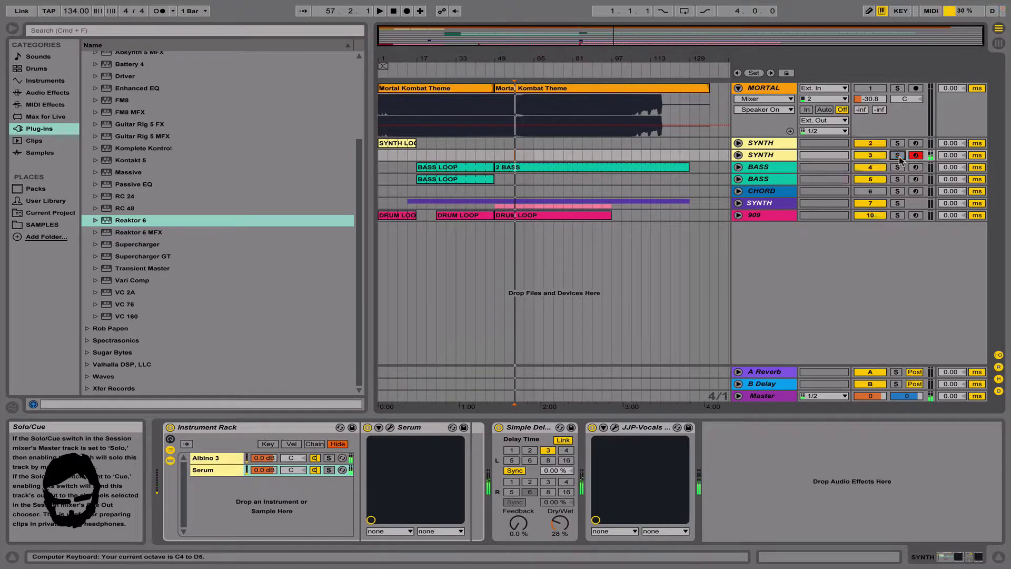
pyautogui.click(407, 11)
pyautogui.click(407, 11)
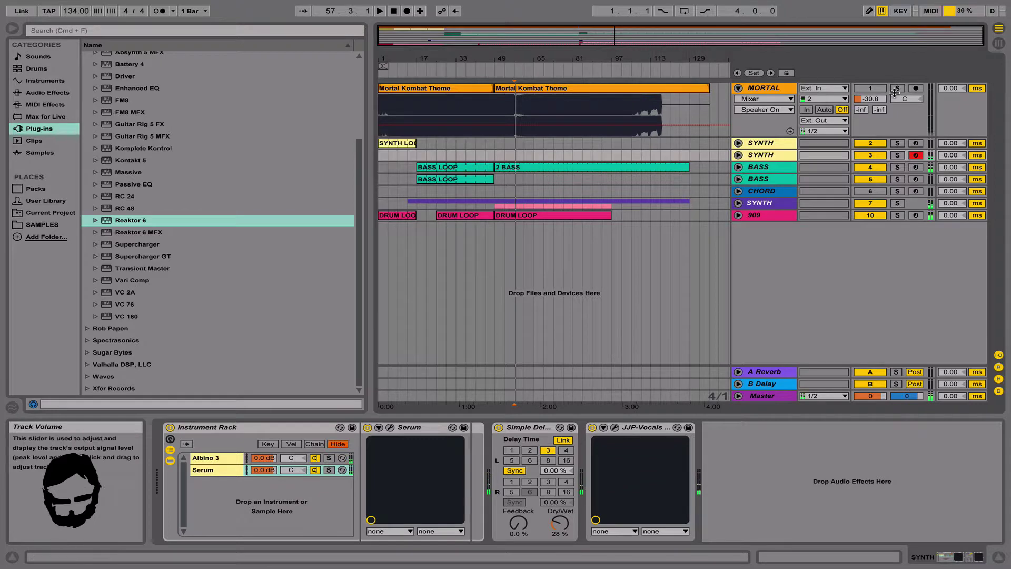
# Solo the MORTAL reference together with the copied SYNTH track, and record a two-bar synth melody from bar 57.
pyautogui.click(897, 88)
pyautogui.click(898, 156)
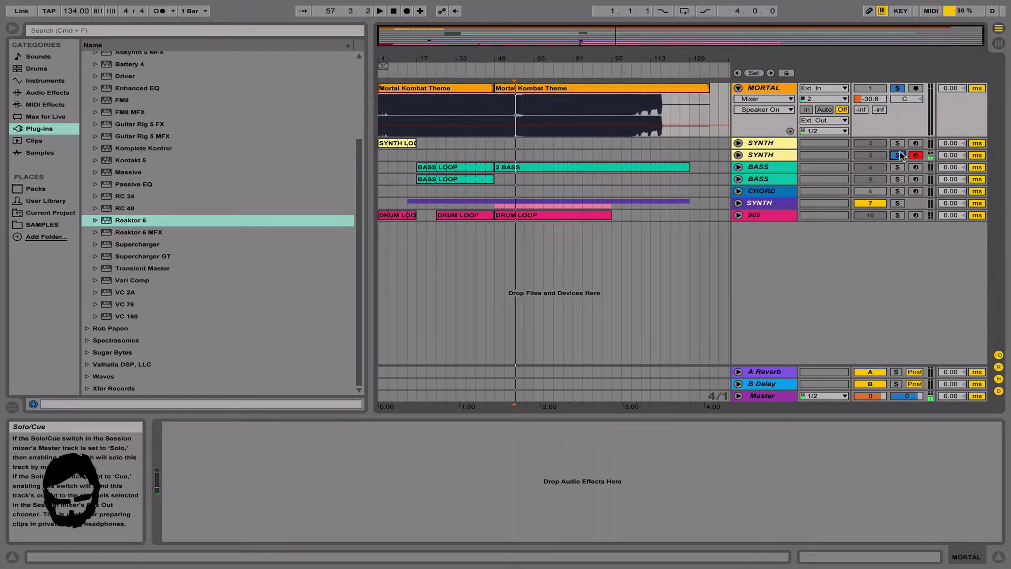
pyautogui.click(406, 11)
pyautogui.click(407, 11)
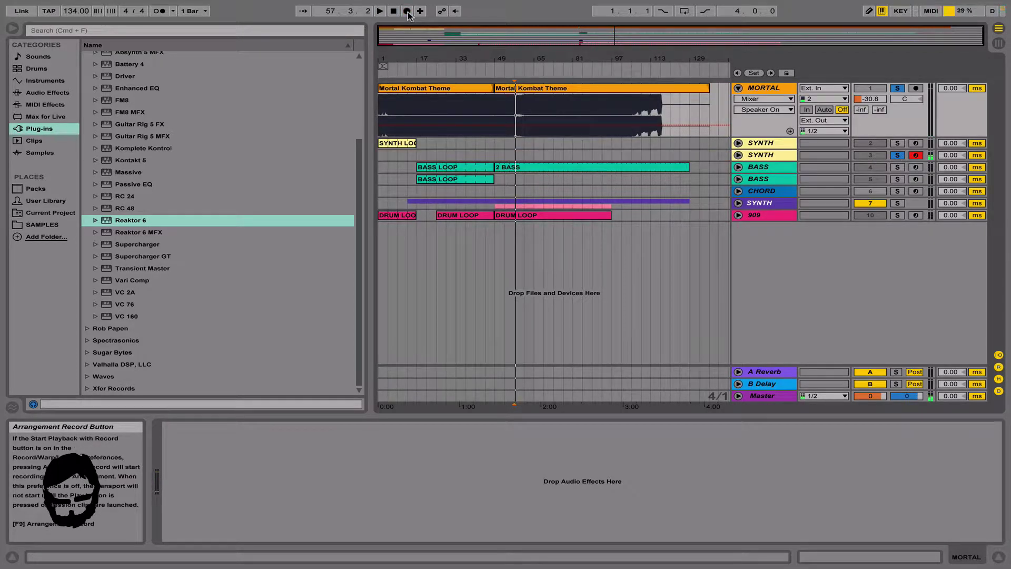
pyautogui.click(407, 11)
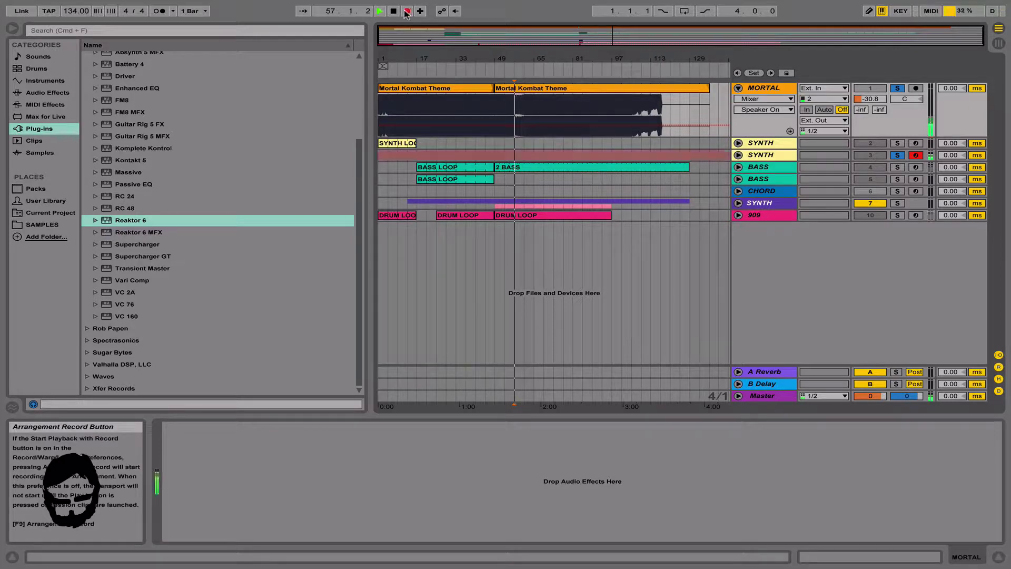
pyautogui.click(407, 12)
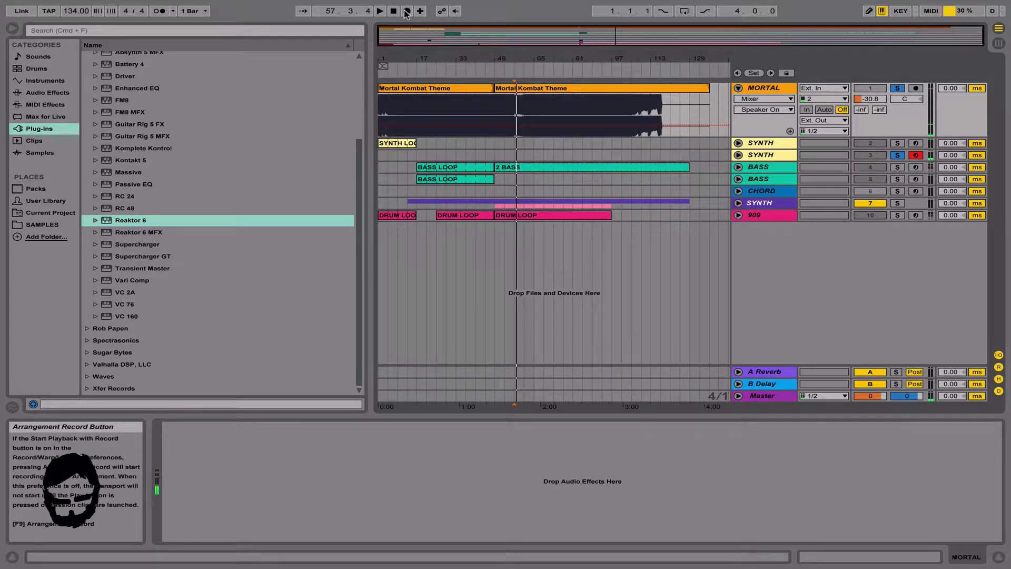
pyautogui.click(407, 12)
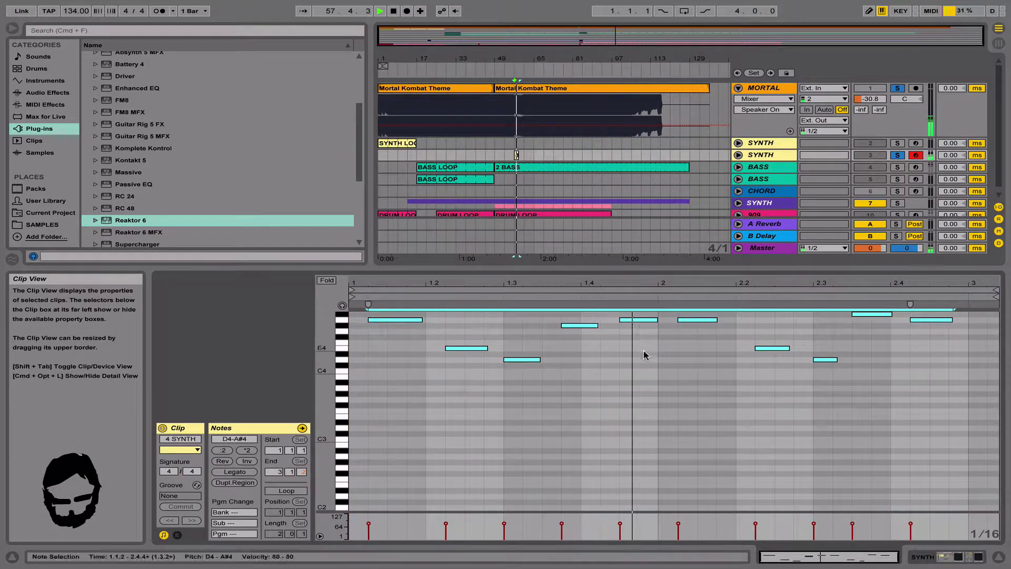
# Move the recorded clip's A4 note to the start of bar 2, and set the clip start and loop start to 2.1.1.
pyautogui.click(646, 354)
pyautogui.moveTo(693, 320); pyautogui.dragTo(673, 319)
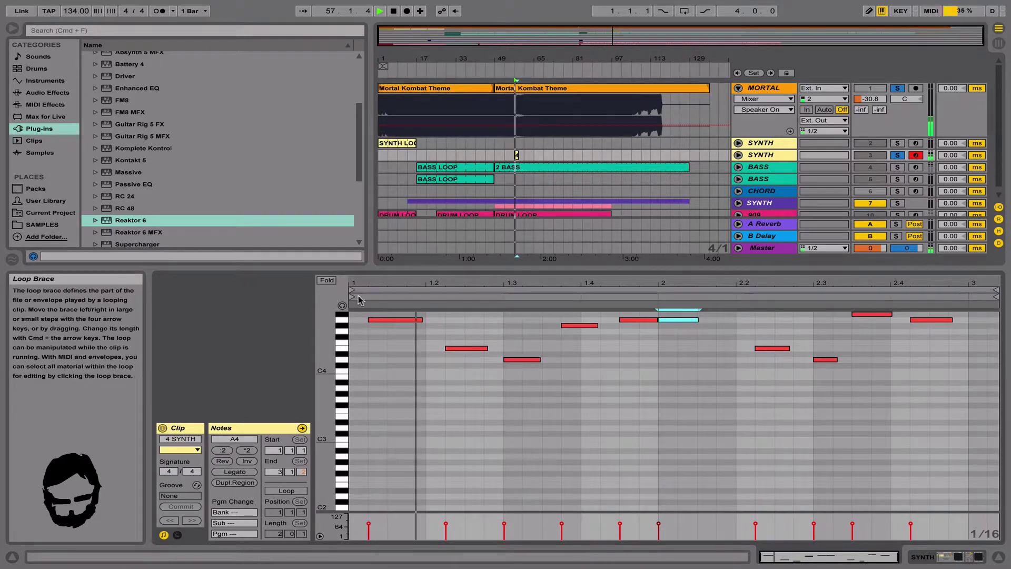
pyautogui.moveTo(358, 297); pyautogui.dragTo(659, 297)
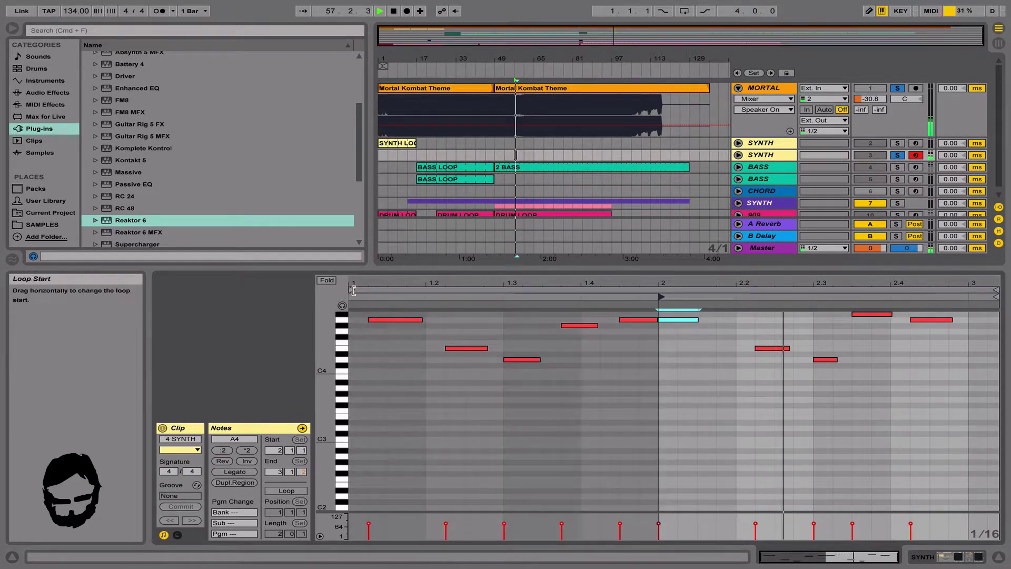
pyautogui.moveTo(353, 290); pyautogui.dragTo(661, 289)
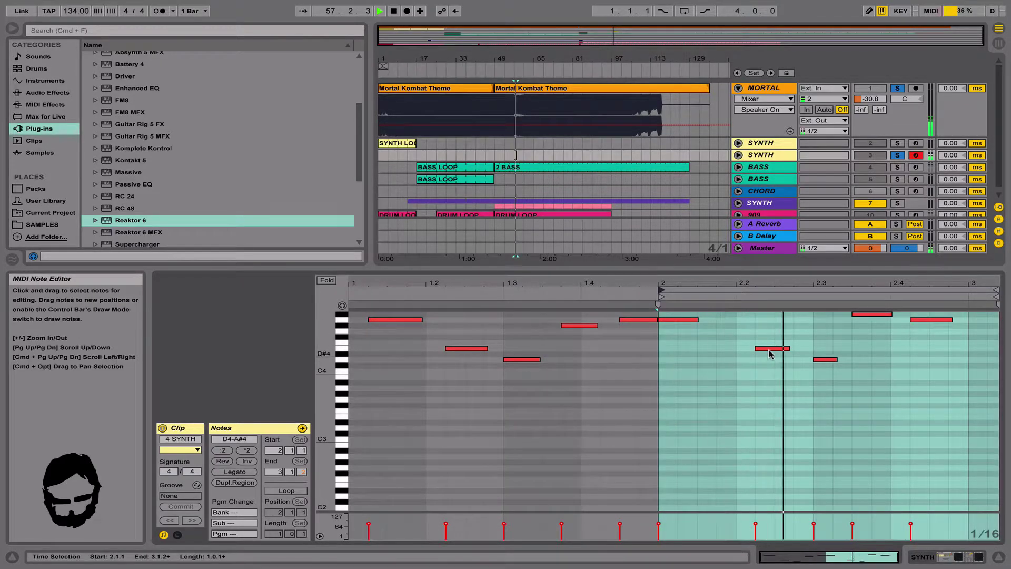
# Move the second bar's E4 and D4 notes earlier to 2.2 and 2.2.4, and loop one bar from 2.1.1 to bar 3.
pyautogui.moveTo(769, 354); pyautogui.dragTo(750, 353)
pyautogui.moveTo(831, 360); pyautogui.dragTo(811, 360)
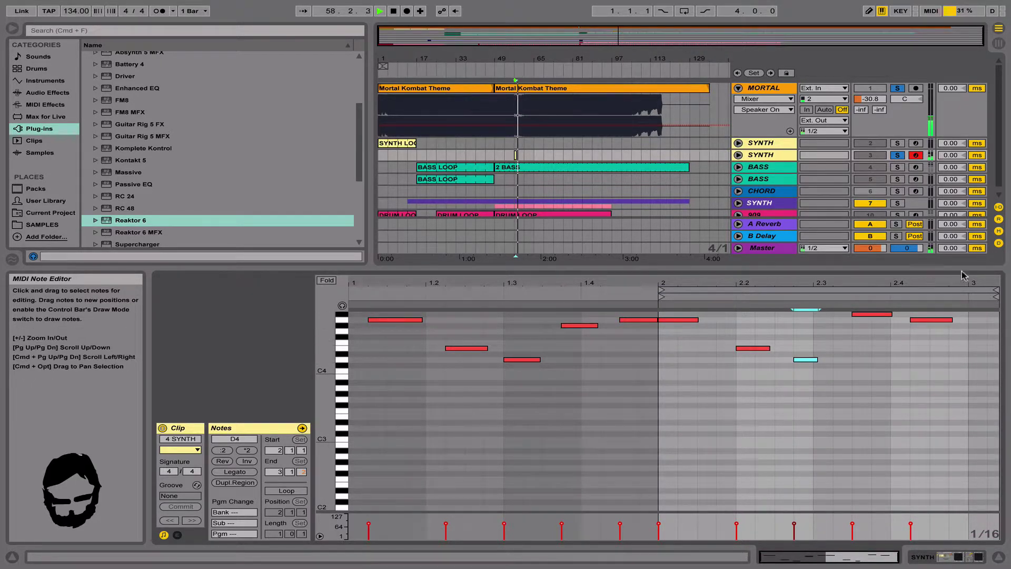
pyautogui.click(966, 289)
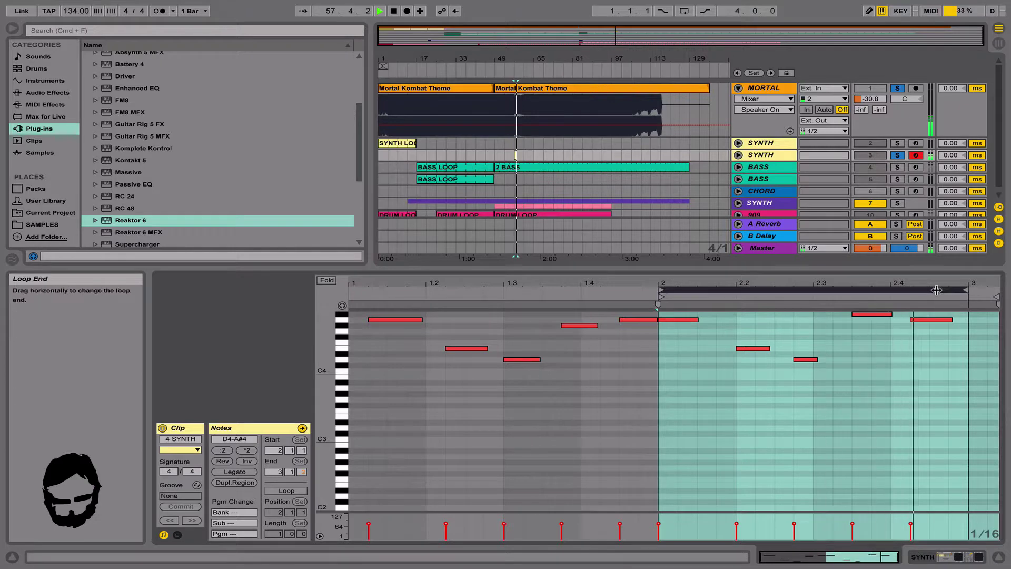
pyautogui.click(286, 490)
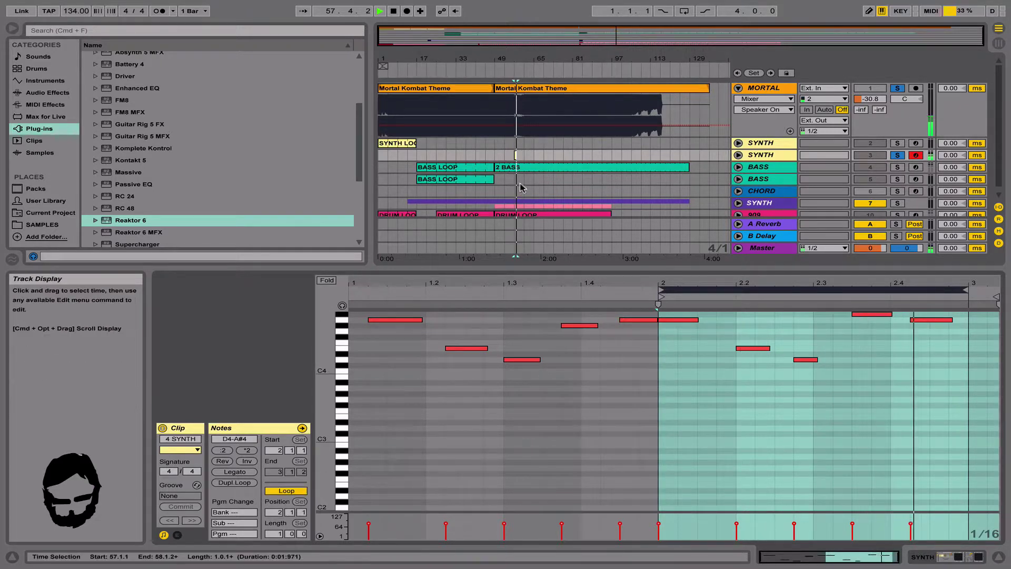
# Extend the looped clip on the copied SYNTH track from bar 57 to about bar 75, and turn off soloing.
pyautogui.moveTo(518, 57); pyautogui.dragTo(501, 111)
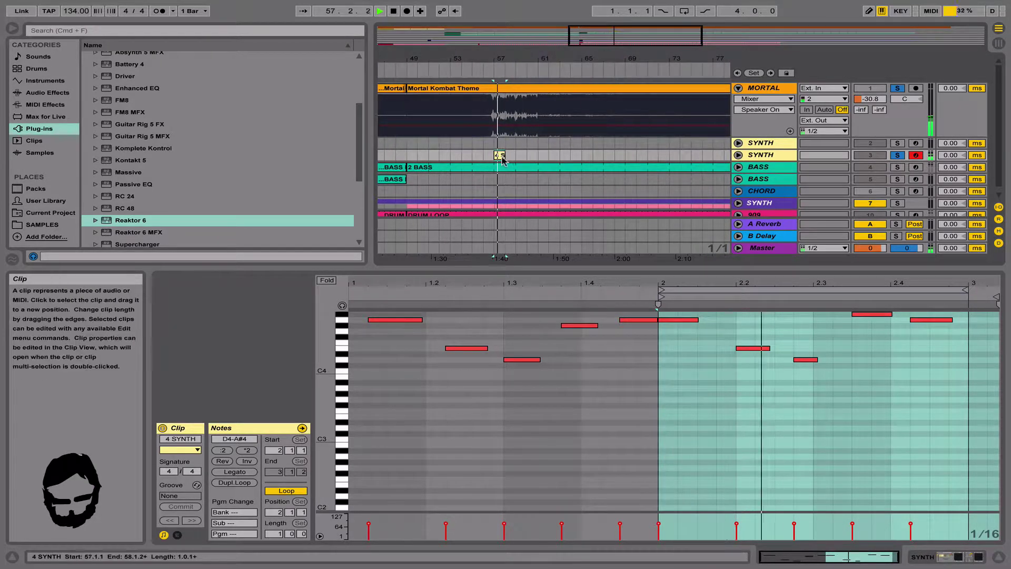
pyautogui.moveTo(502, 157); pyautogui.dragTo(691, 156)
pyautogui.click(897, 155)
pyautogui.press('space')
pyautogui.moveTo(584, 59); pyautogui.dragTo(584, 56)
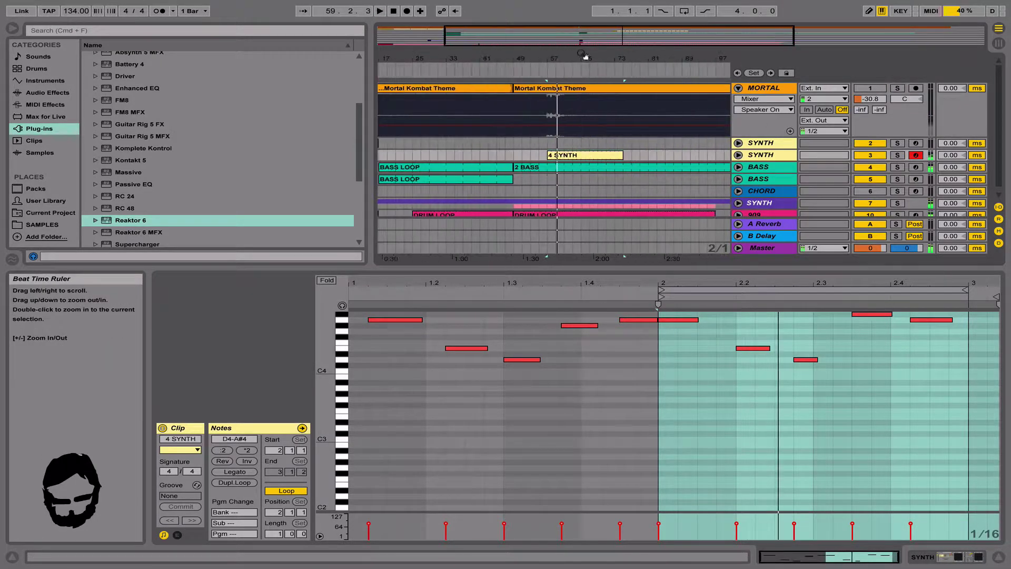
# Delete all bass, chord, purple synth and drum material below the copied SYNTH track from bar 57 to the end of the arrangement.
pyautogui.moveTo(551, 227); pyautogui.dragTo(566, 169)
pyautogui.press('Delete')
pyautogui.press('space')
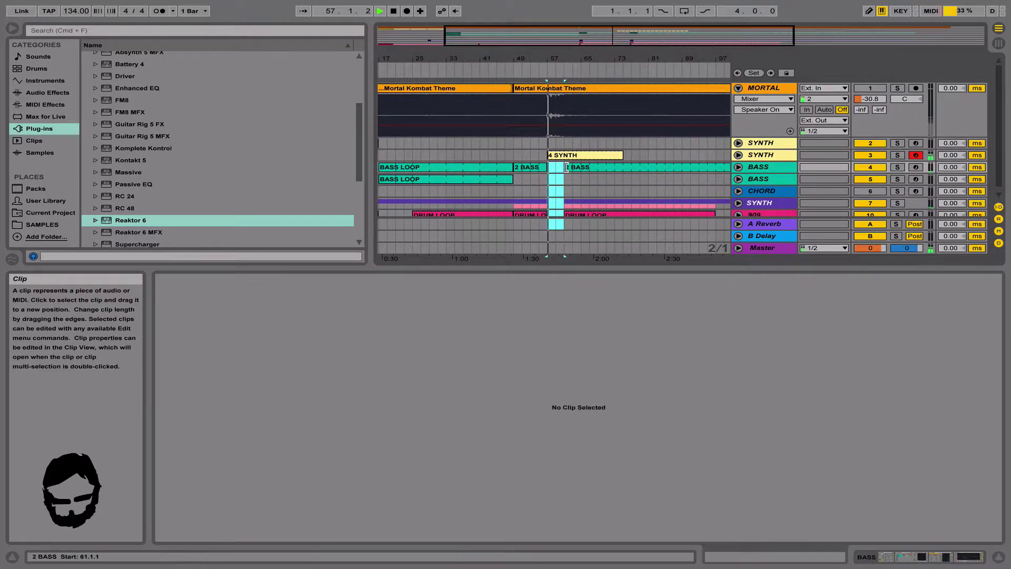
pyautogui.click(566, 222)
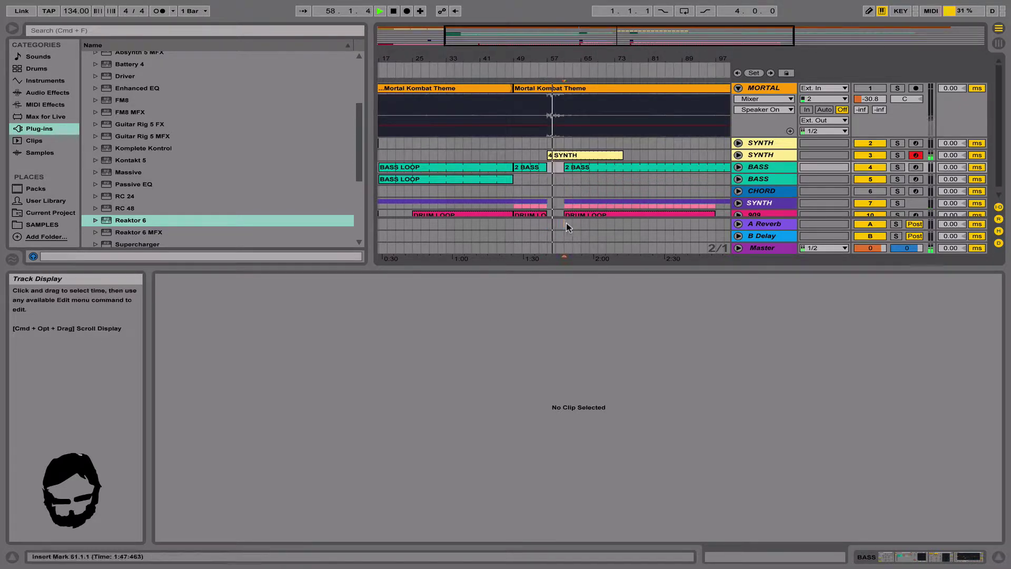
pyautogui.moveTo(567, 222); pyautogui.dragTo(725, 168)
pyautogui.press('Delete')
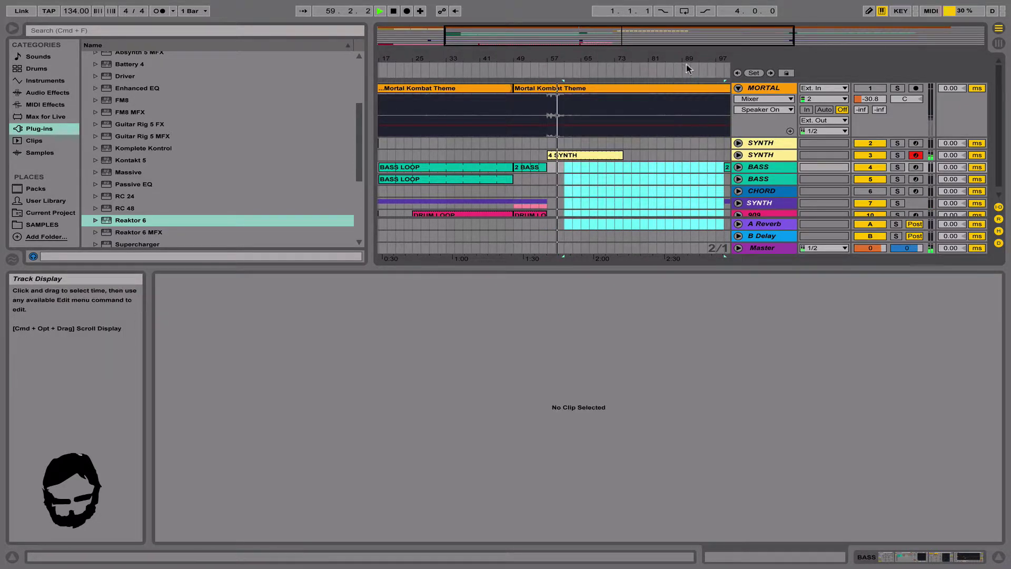
pyautogui.moveTo(686, 59); pyautogui.dragTo(679, 39)
pyautogui.moveTo(602, 167); pyautogui.dragTo(813, 330)
pyautogui.press('Delete')
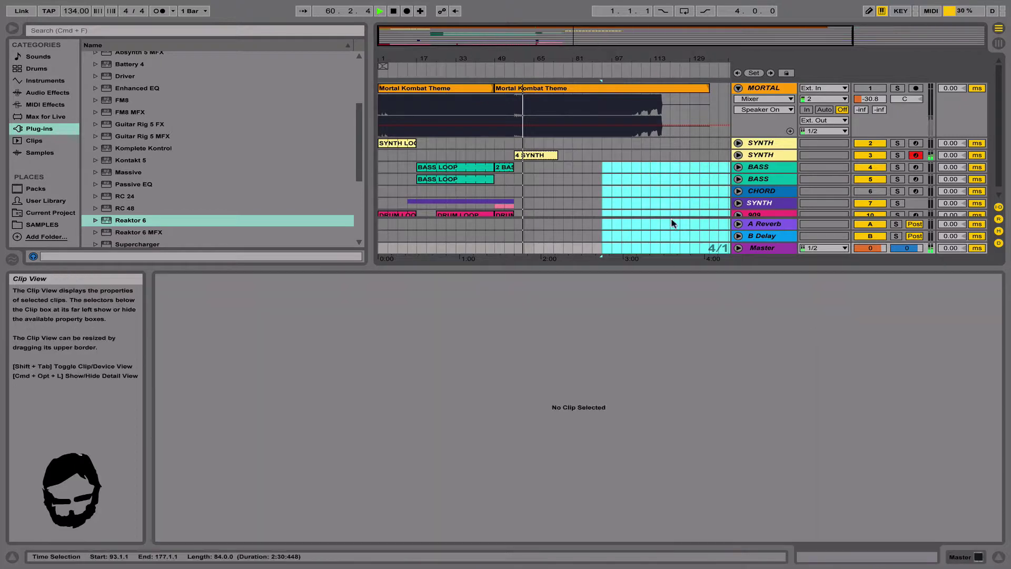
# Solo the MORTAL reference, listen to it from bars 61 and 69, and unsolo it.
pyautogui.click(898, 88)
pyautogui.click(529, 141)
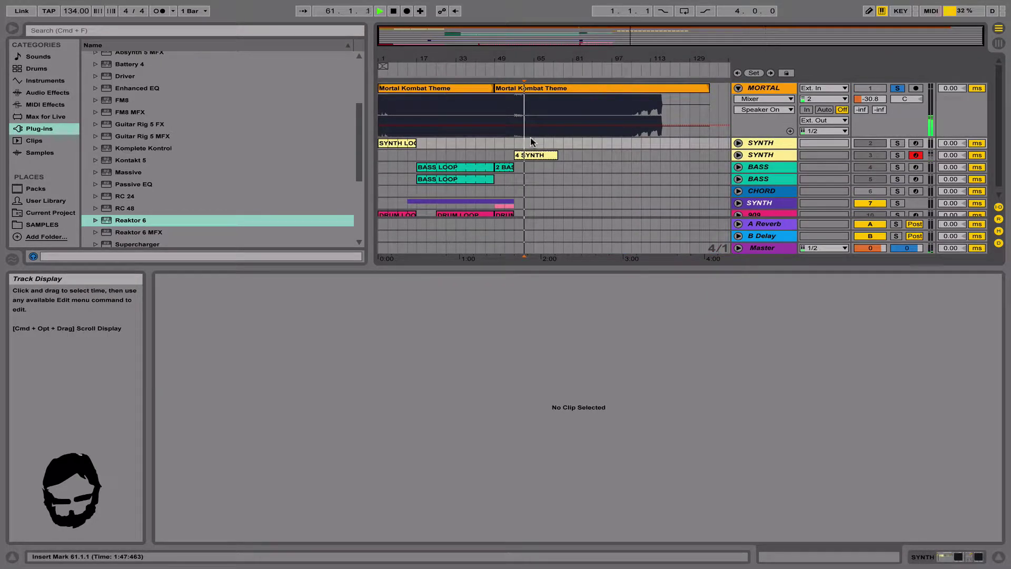
pyautogui.click(534, 141)
pyautogui.click(897, 88)
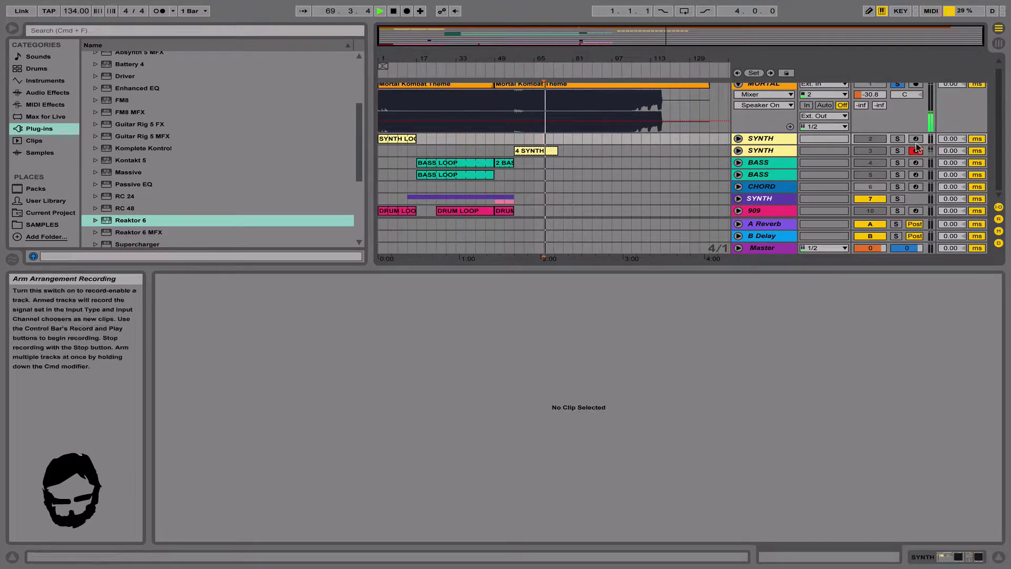
# Leave the MORTAL track's automation parameter on Speaker On and collapse the track.
pyautogui.click(770, 105)
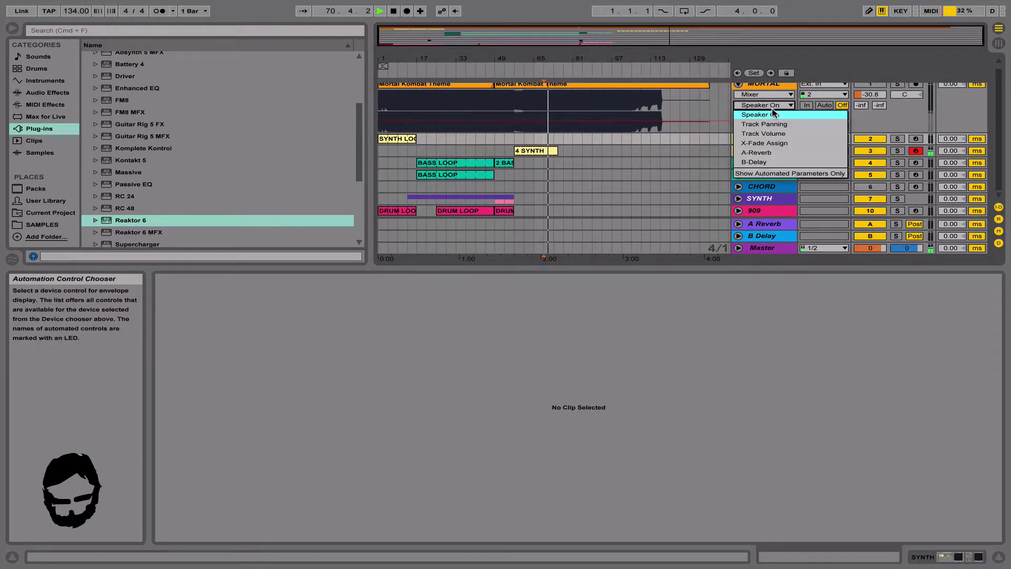
pyautogui.click(770, 107)
pyautogui.click(738, 85)
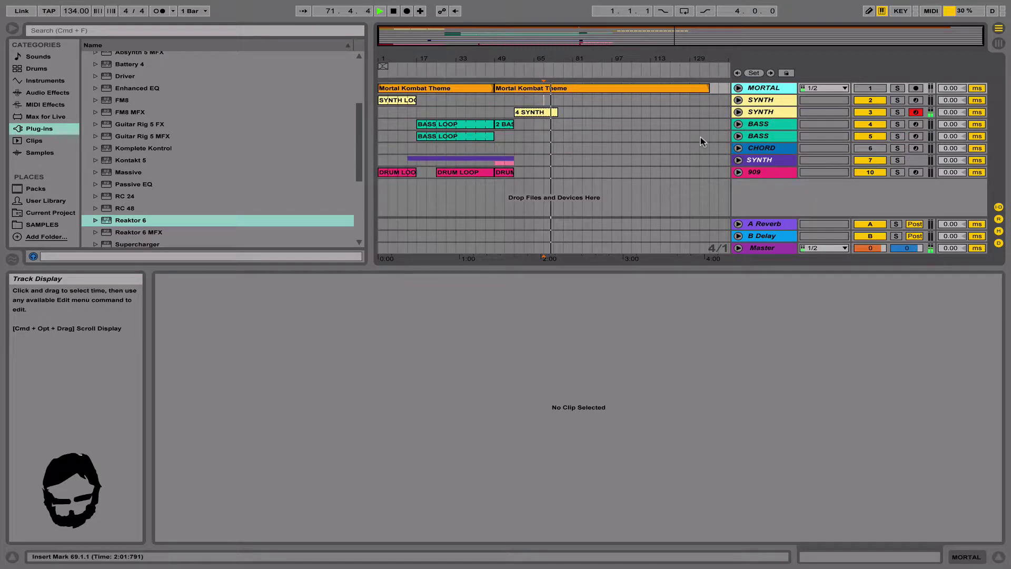
# Review the arrangement's sections by playing it from bars 1, 15, 17, 25, 47 and 49.
pyautogui.click(402, 100)
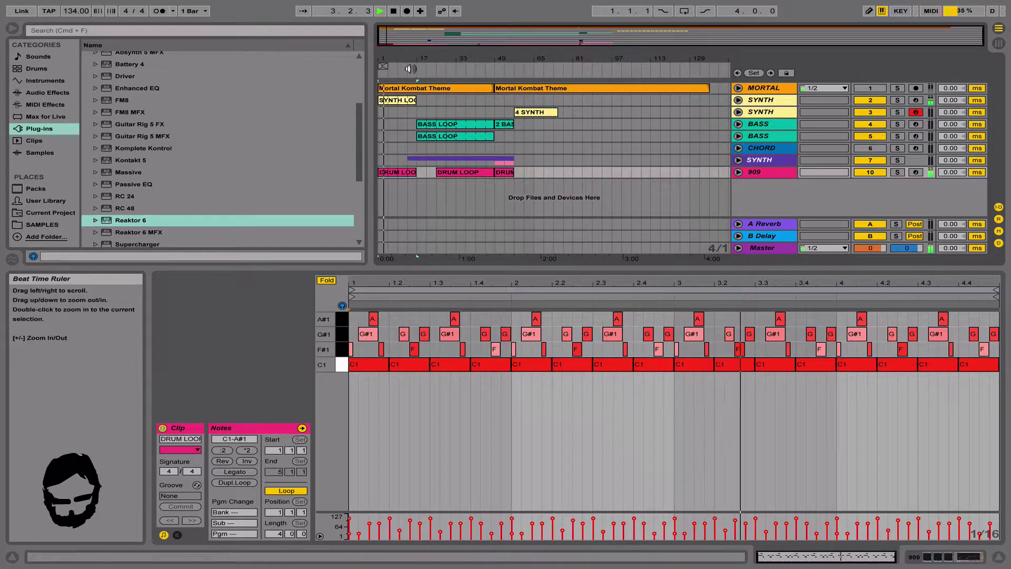
pyautogui.moveTo(418, 59); pyautogui.dragTo(420, 87)
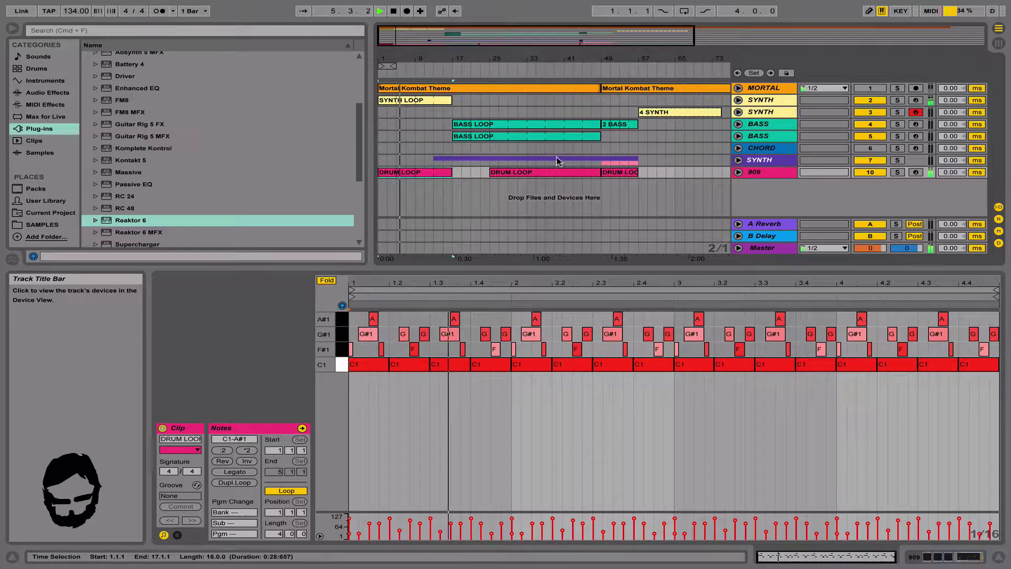
pyautogui.click(762, 172)
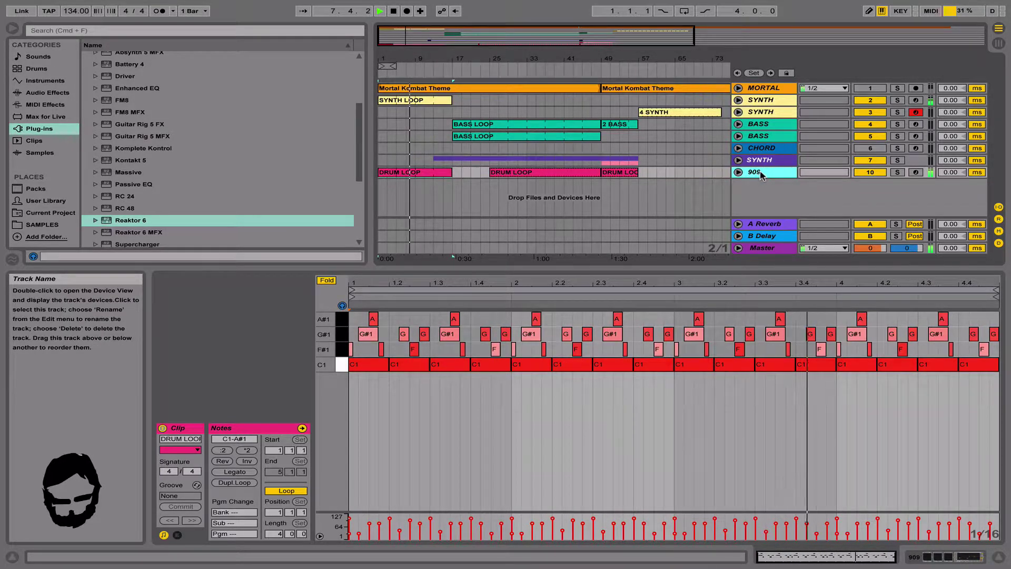
pyautogui.click(443, 190)
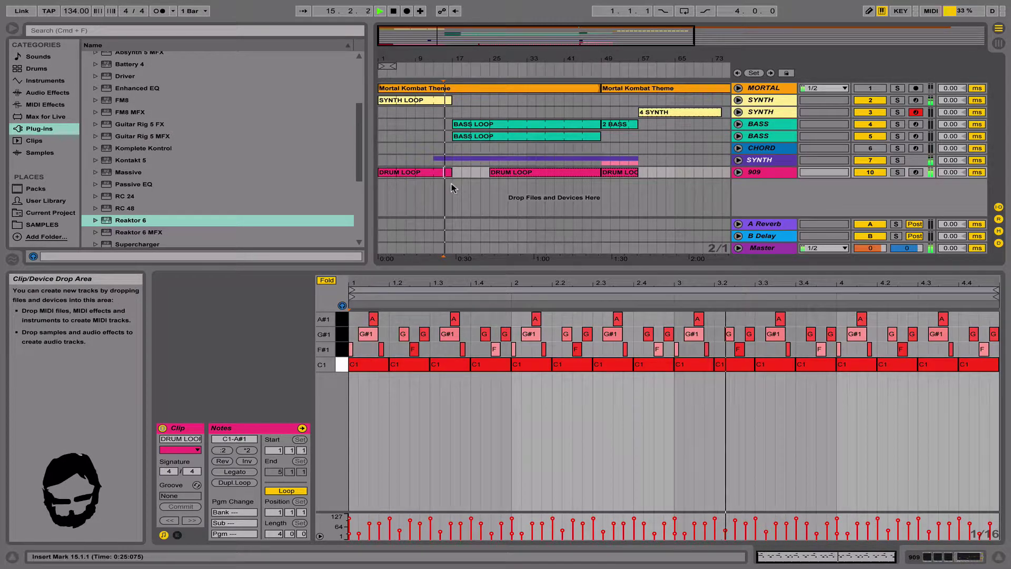
pyautogui.click(450, 189)
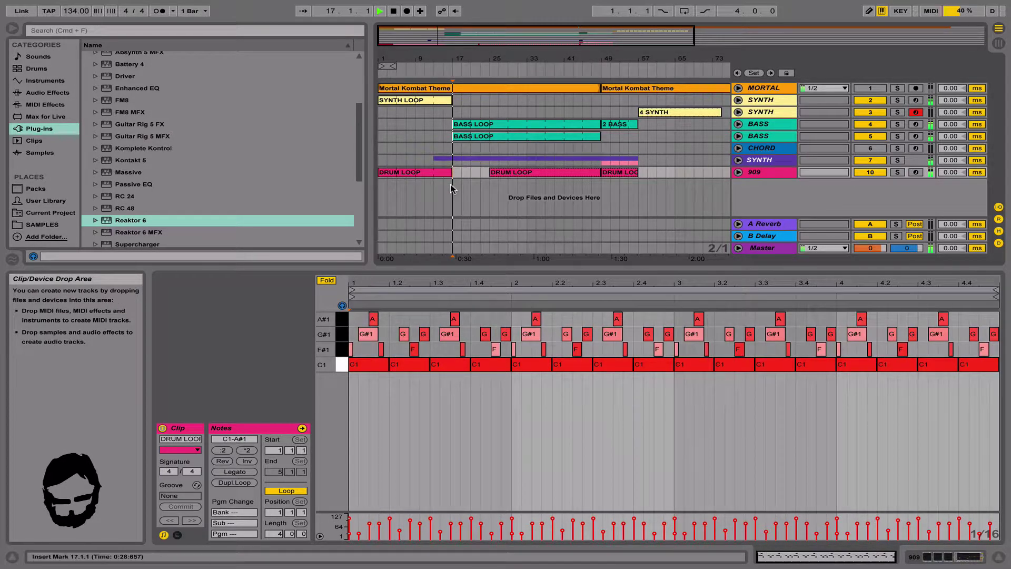
pyautogui.click(487, 184)
pyautogui.press('space')
pyautogui.press('space')
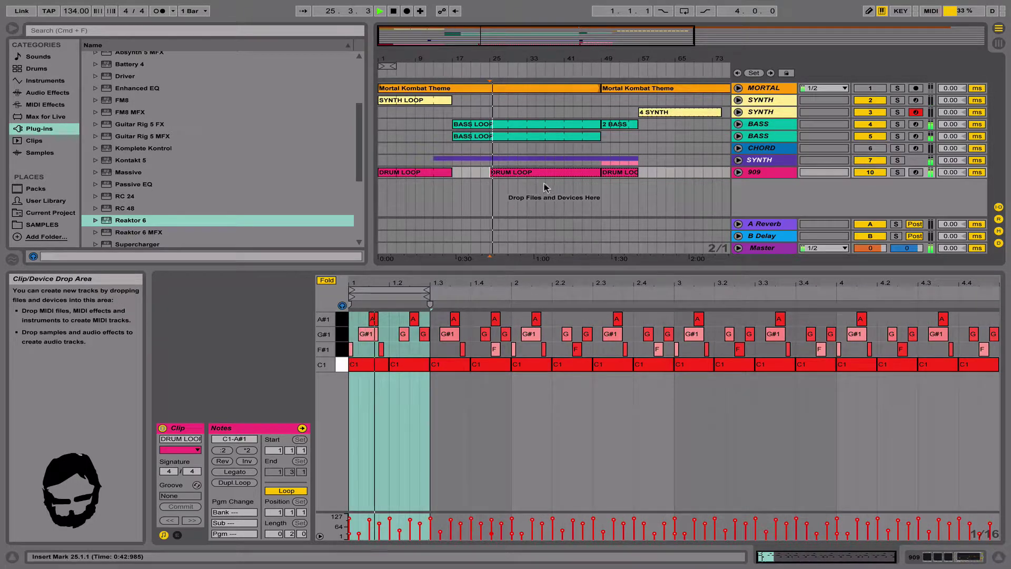
pyautogui.click(589, 184)
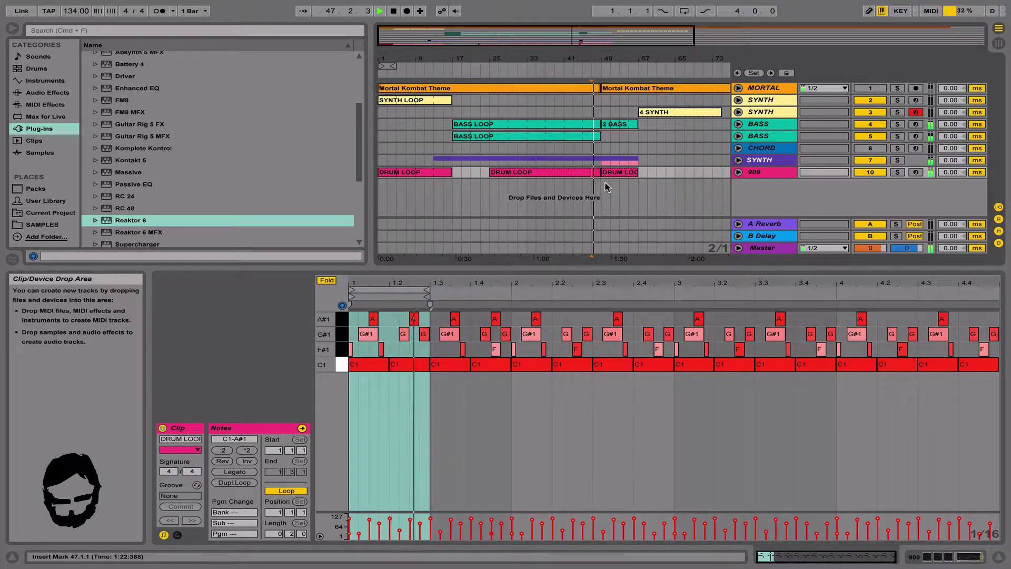
pyautogui.click(600, 187)
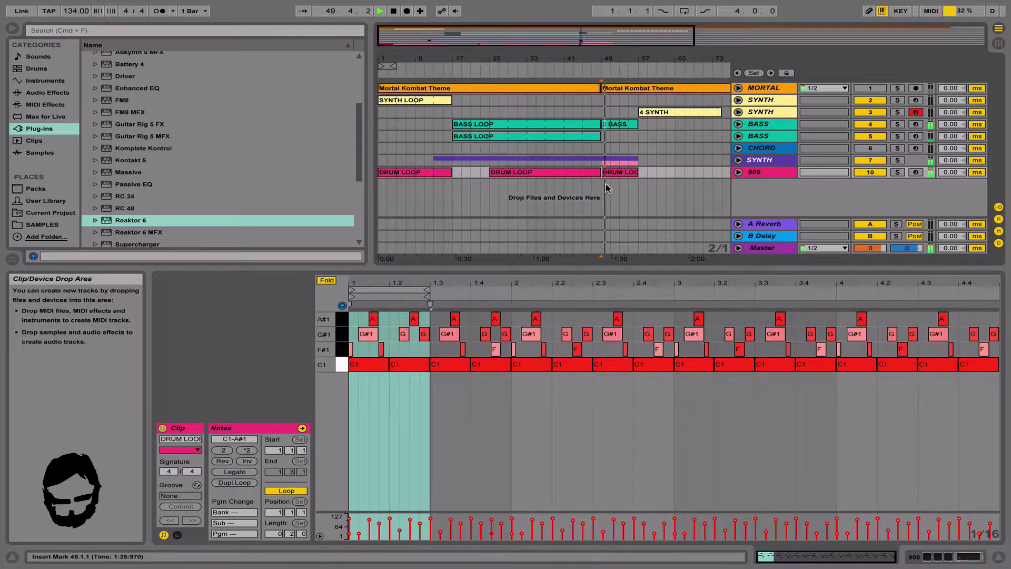
# Arm the second BASS track, copy the 2 BASS clip onto it at bars 49 to 57, and play from bar 49.
pyautogui.click(774, 137)
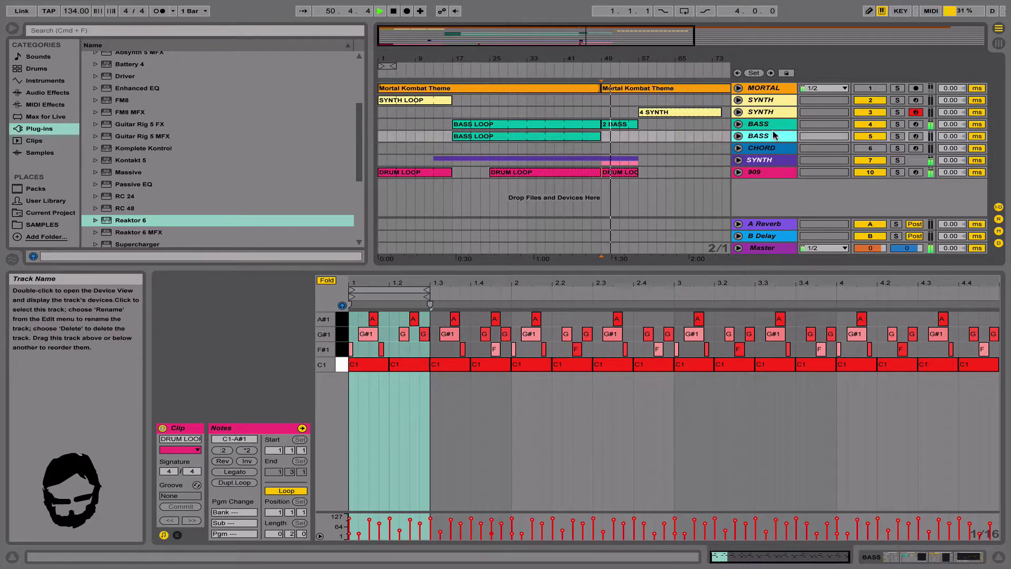
pyautogui.click(916, 136)
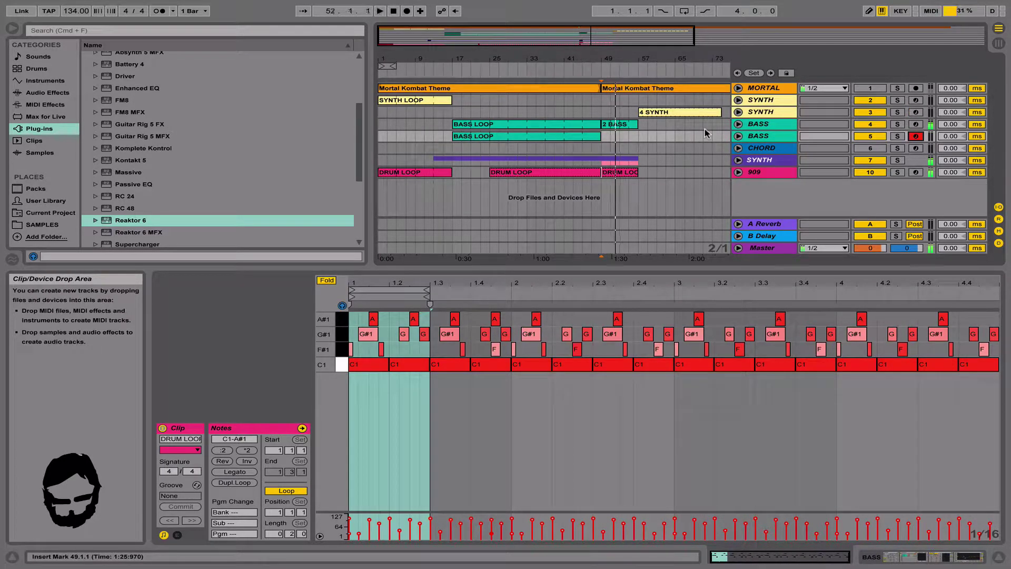
pyautogui.click(613, 152)
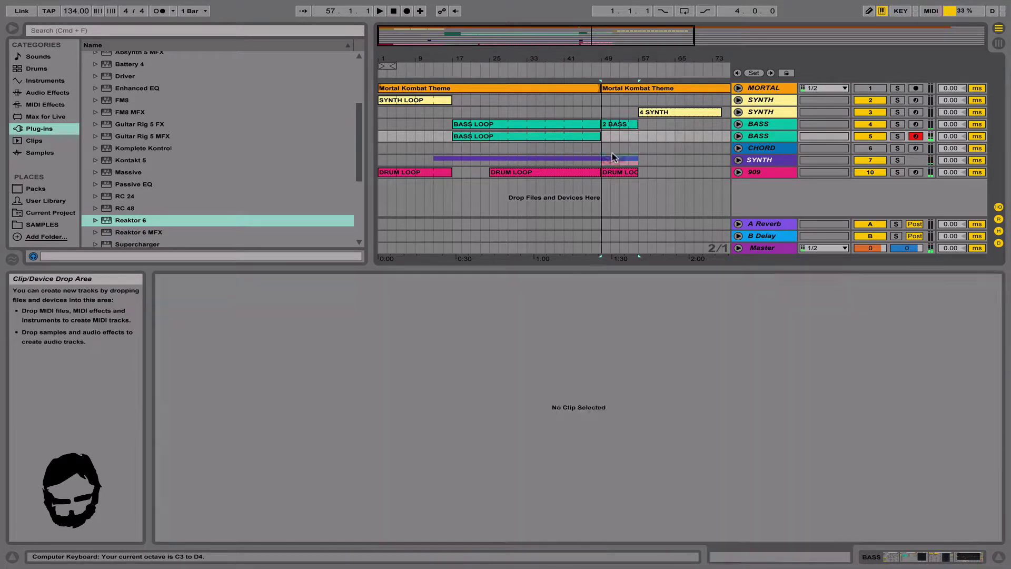
pyautogui.click(619, 121)
pyautogui.press('space')
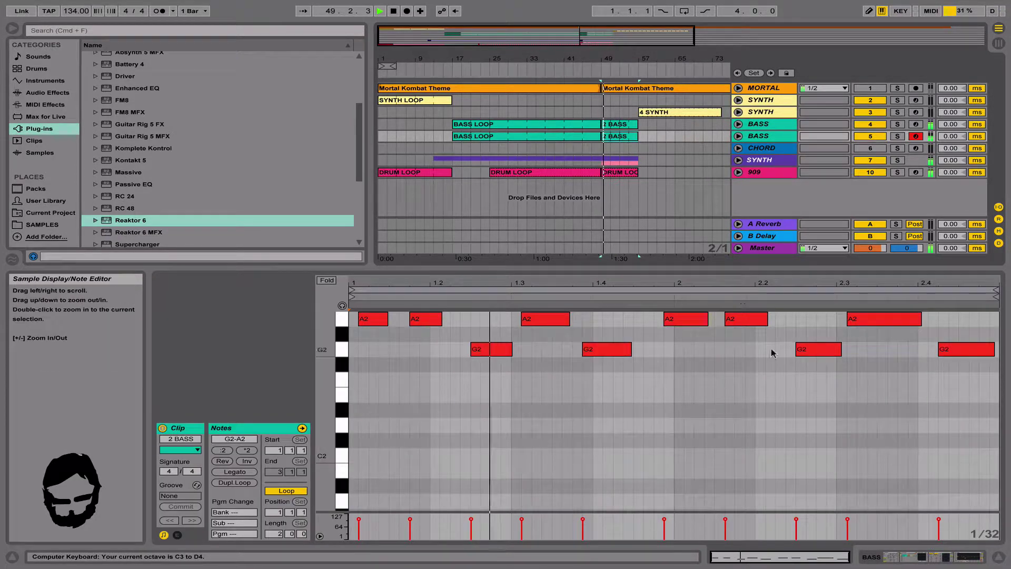
# Show the second BASS track's Arpeggiator rate automation in a new lane.
pyautogui.hotkey('shift', 'Tab')
pyautogui.rightClick(216, 484)
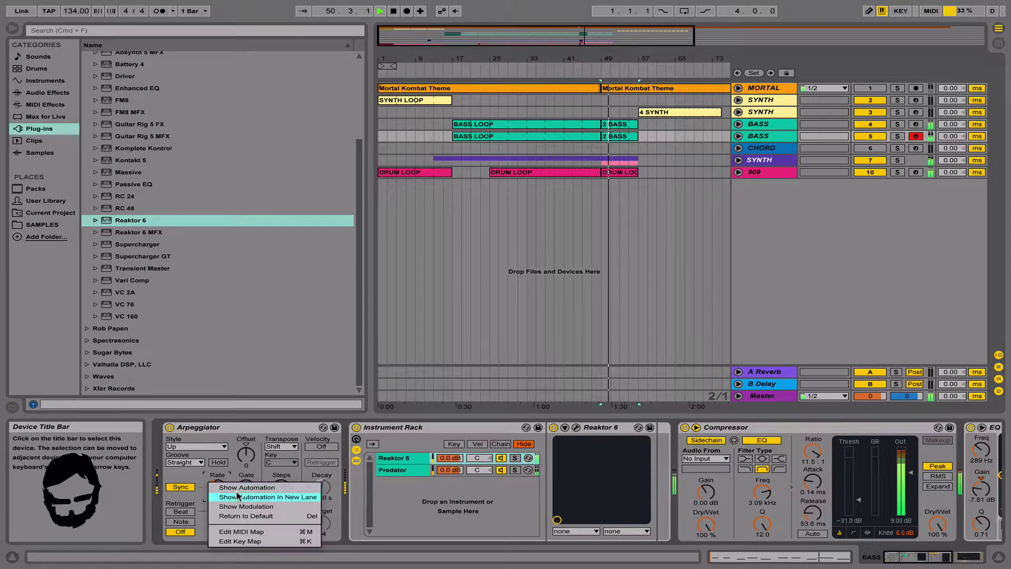
pyautogui.click(247, 494)
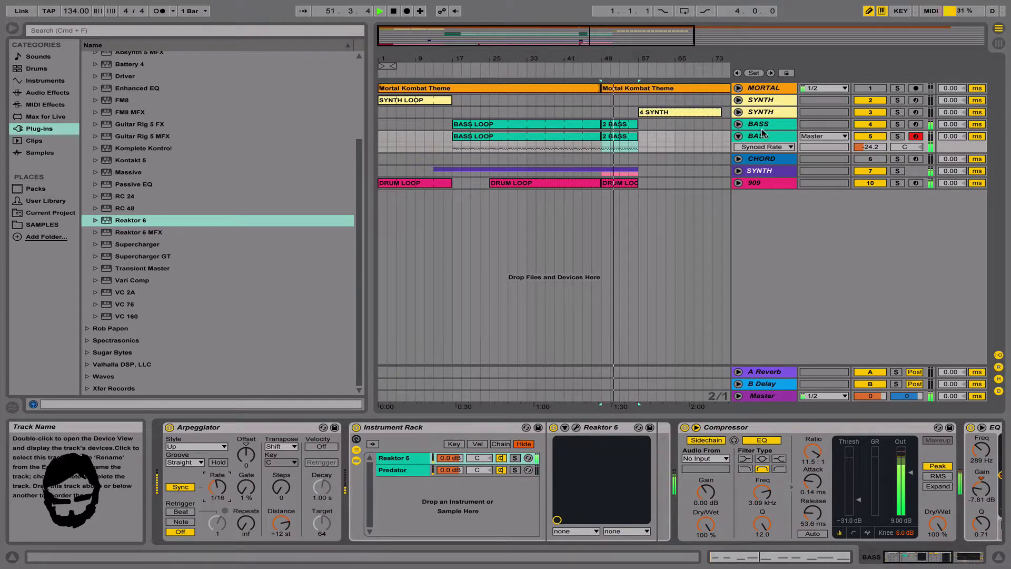
# Expand the first BASS track and set its volume automation to -12.4 dB over bars 49 to 57.
pyautogui.click(738, 123)
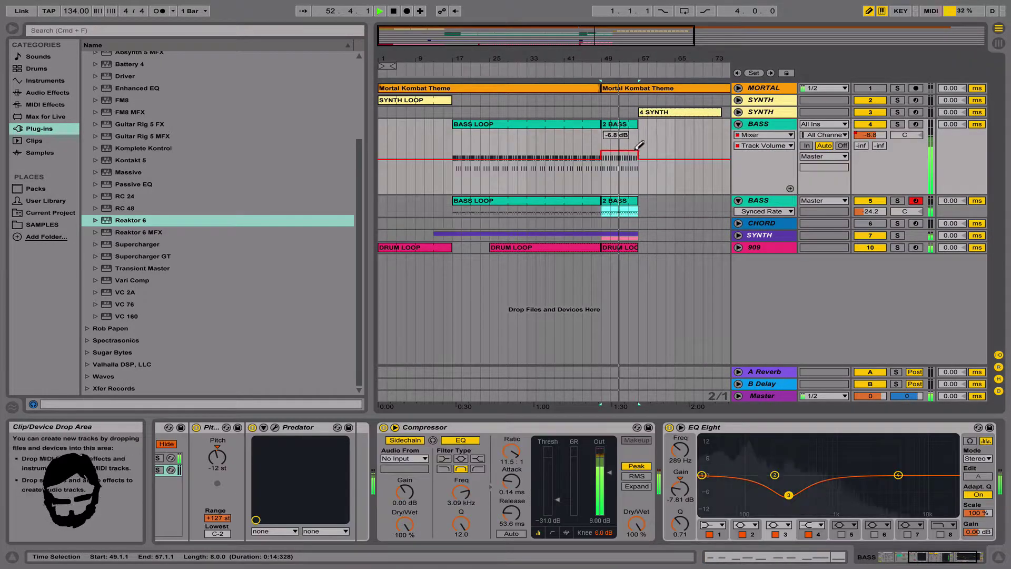
pyautogui.click(636, 143)
pyautogui.hscroll(-7, 476, 468)
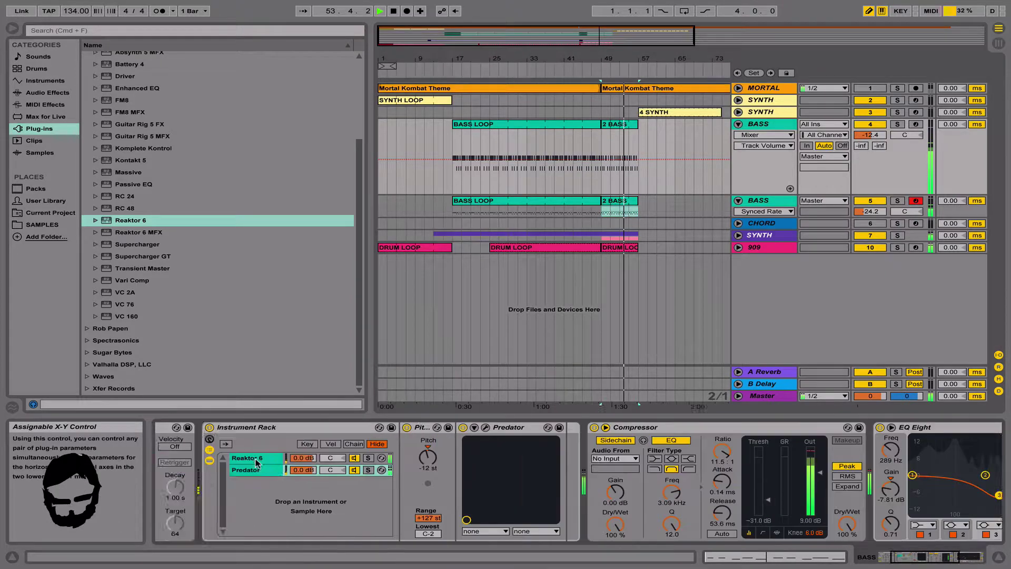
# Turn off Draw Mode and collapse both BASS tracks in the arrangement.
pyautogui.press('b')
pyautogui.click(757, 126)
pyautogui.press('Left')
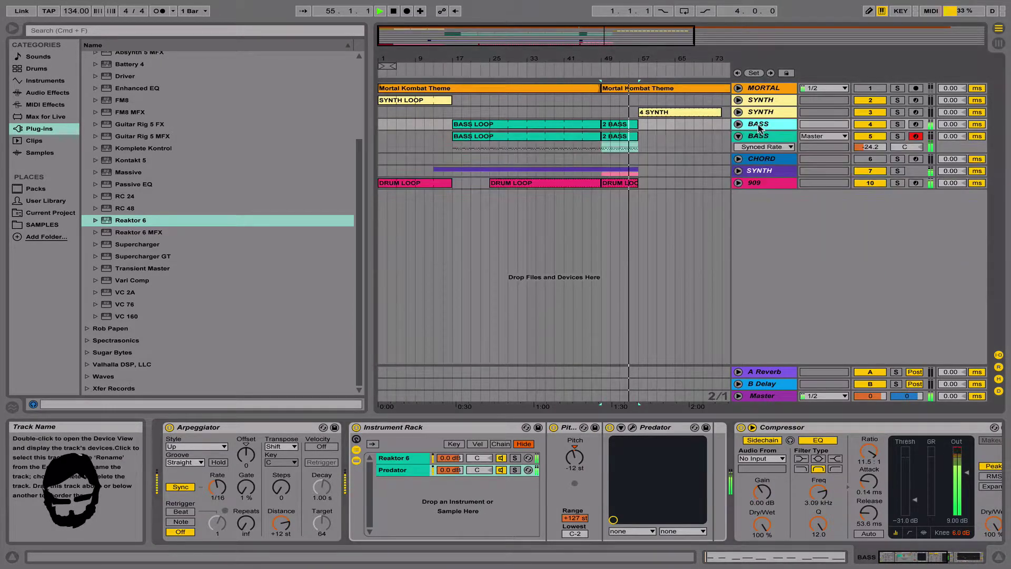
pyautogui.press('Down')
pyautogui.press('Left')
pyautogui.press('Up')
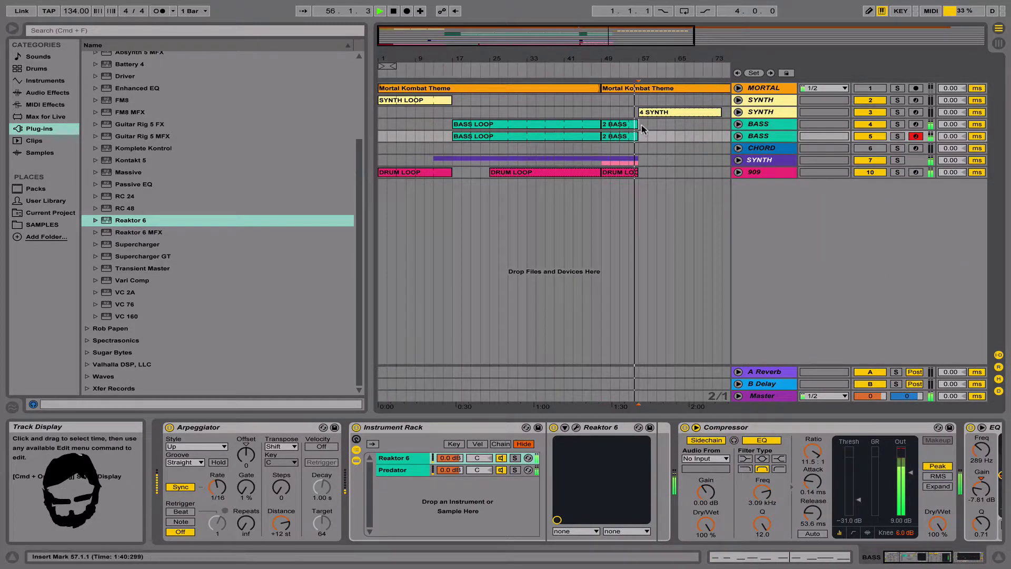
# Arm the first BASS track and record a new bass clip from about bar 64 to bar 70 during playback.
pyautogui.click(915, 125)
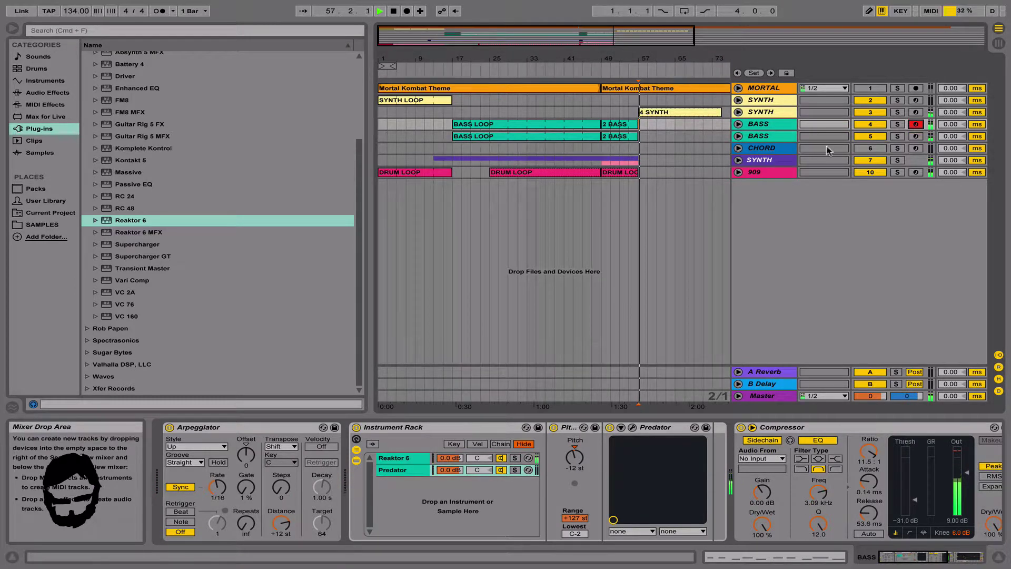
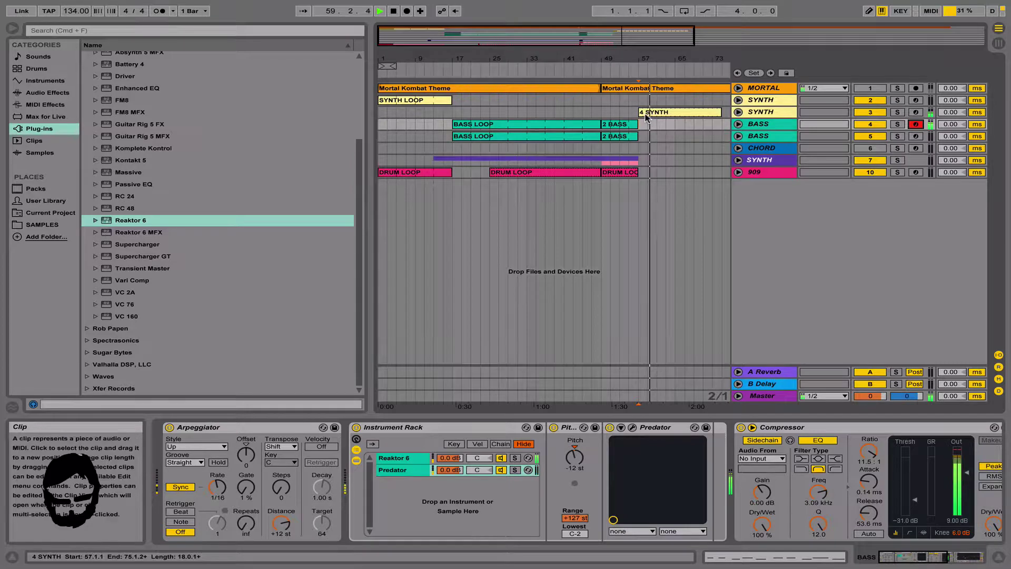
pyautogui.click(408, 11)
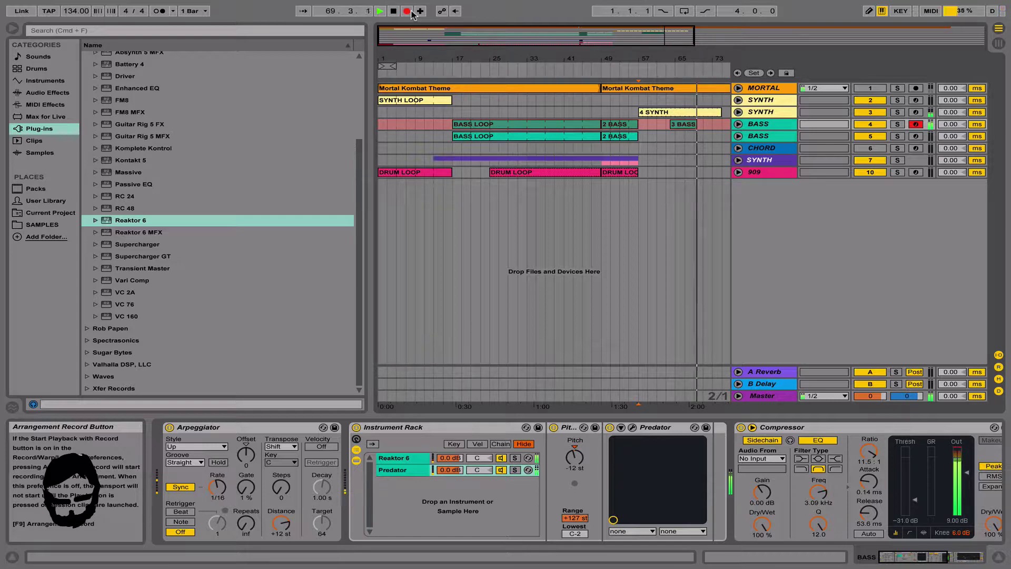
pyautogui.click(407, 11)
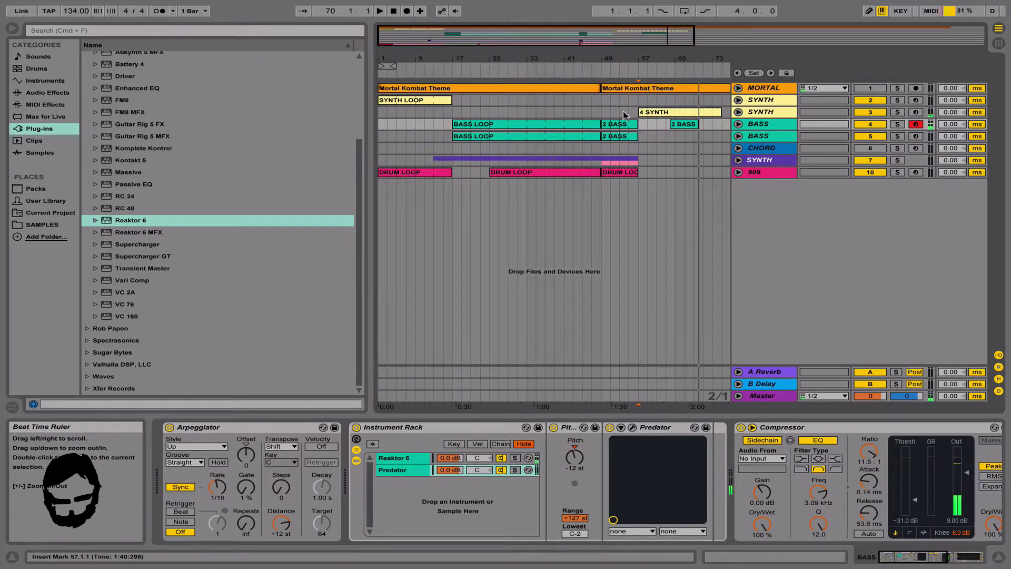
# Delete the newly recorded clip from the first BASS track around bar 64 and save the Live Set.
pyautogui.moveTo(669, 125); pyautogui.dragTo(736, 130)
pyautogui.press('Delete')
pyautogui.press('super+s')
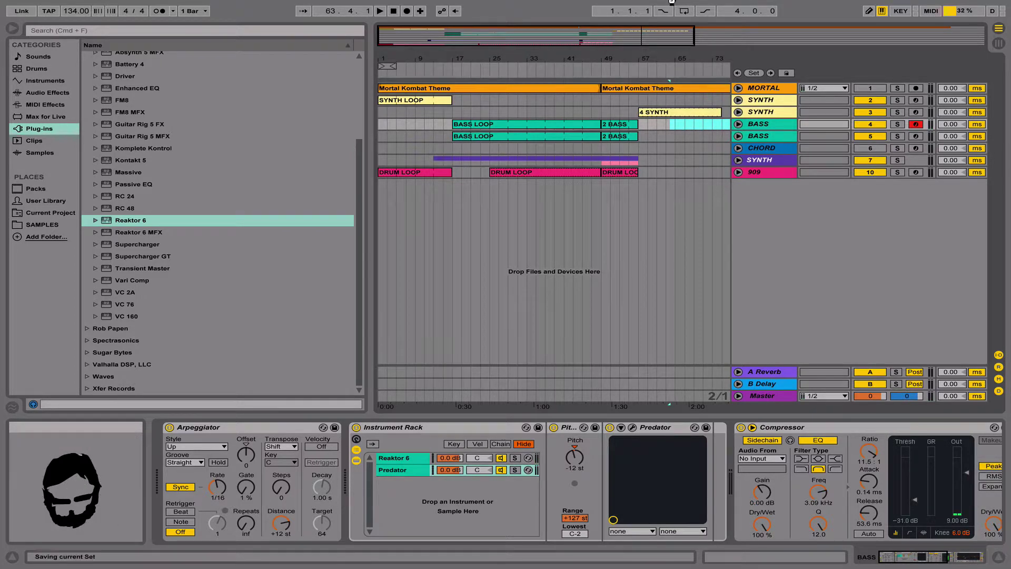
pyautogui.moveTo(693, 4)
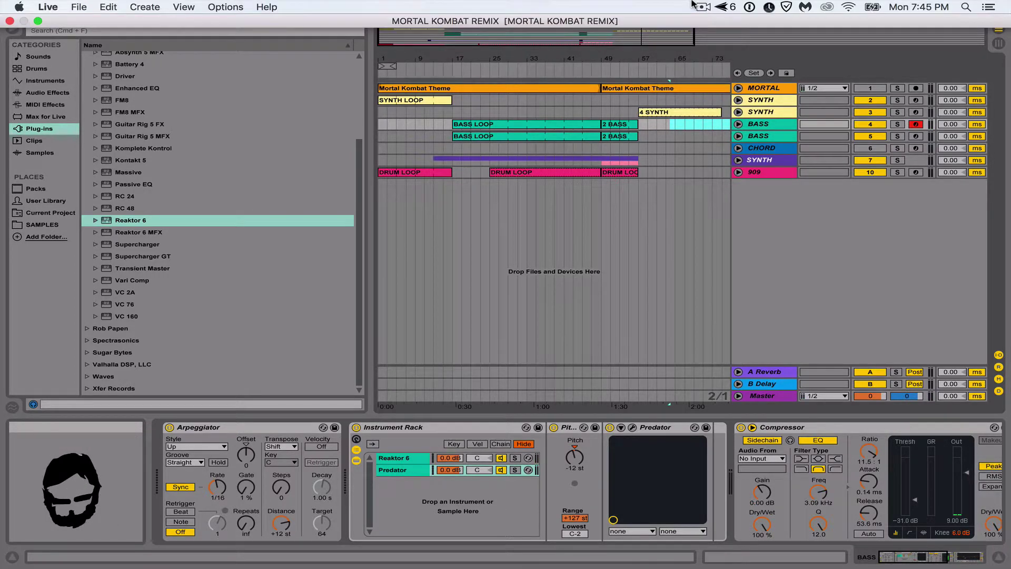
pyautogui.click(708, 6)
pyautogui.click(716, 33)
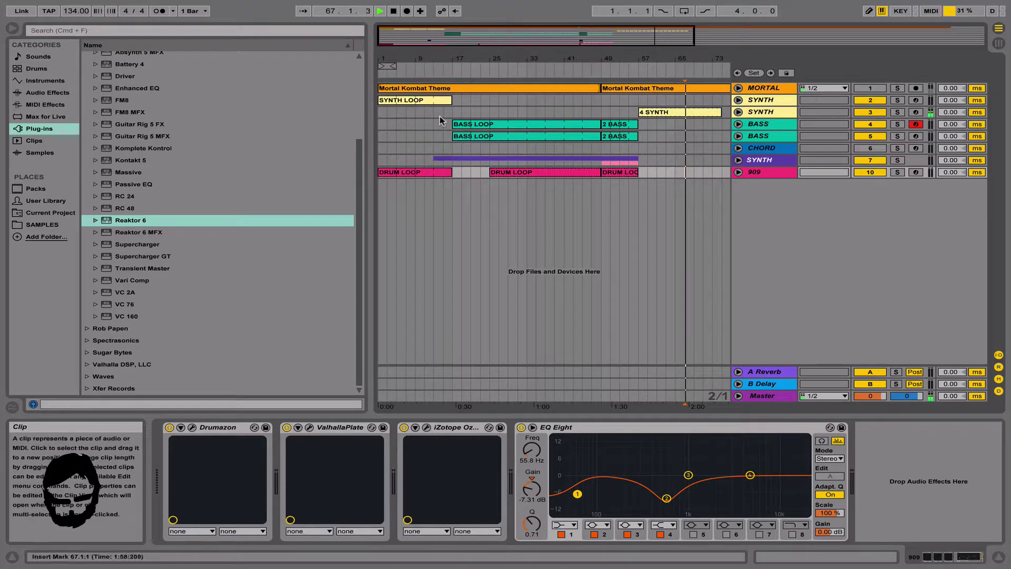
# Play the arrangement from bar 1 with the first SYNTH track selected and raise the system volume.
pyautogui.click(409, 100)
pyautogui.press('space')
pyautogui.press('space')
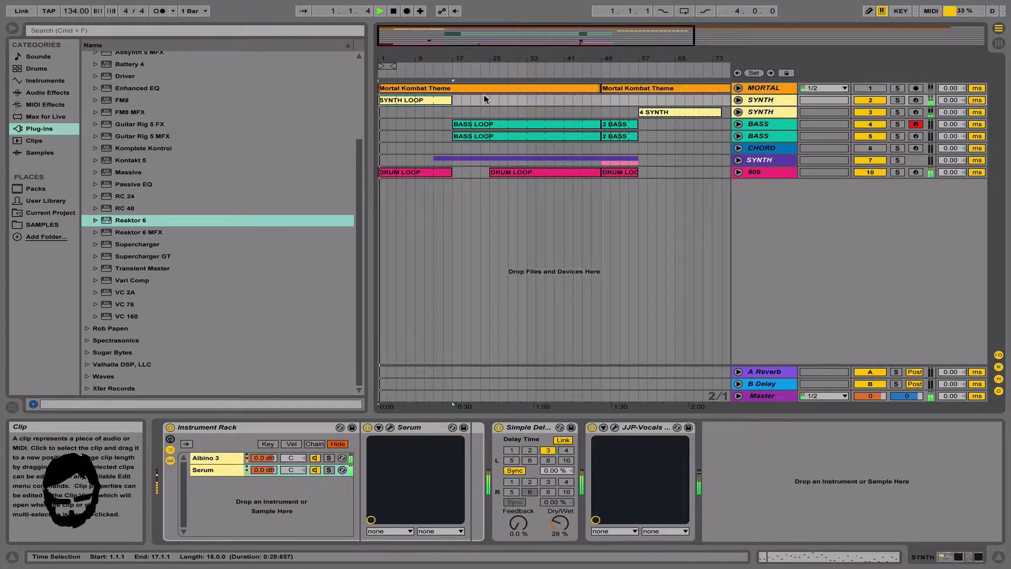
pyautogui.doubleClick(766, 100)
pyautogui.doubleClick(766, 100)
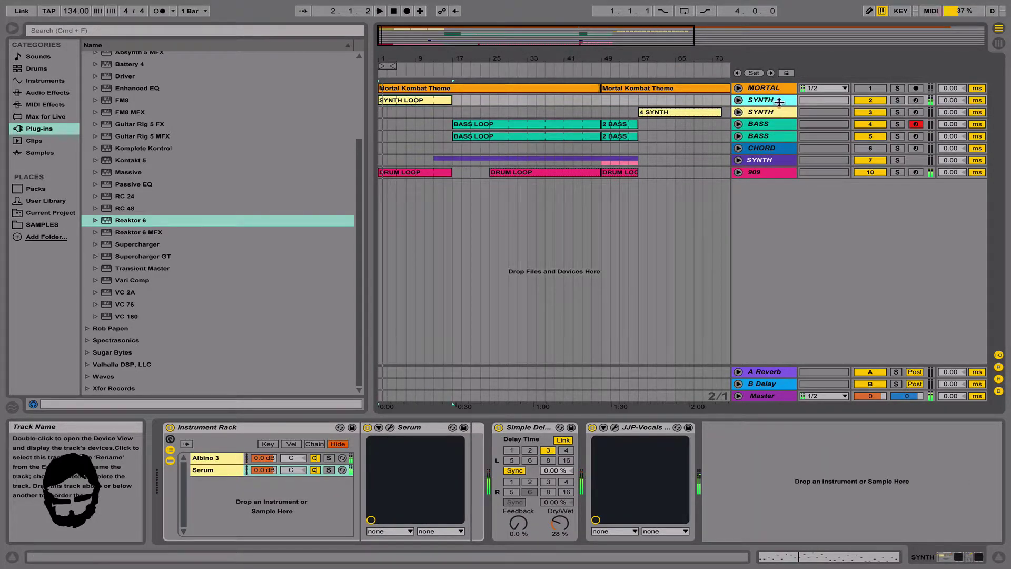
pyautogui.click(778, 89)
pyautogui.click(774, 100)
pyautogui.press('space')
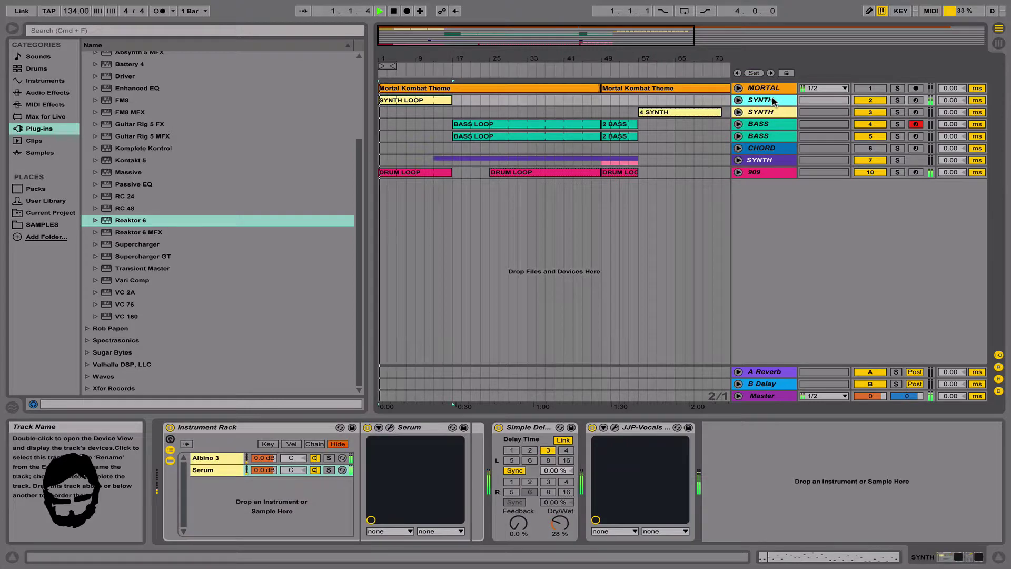
pyautogui.press('XF86AudioRaiseVolume')
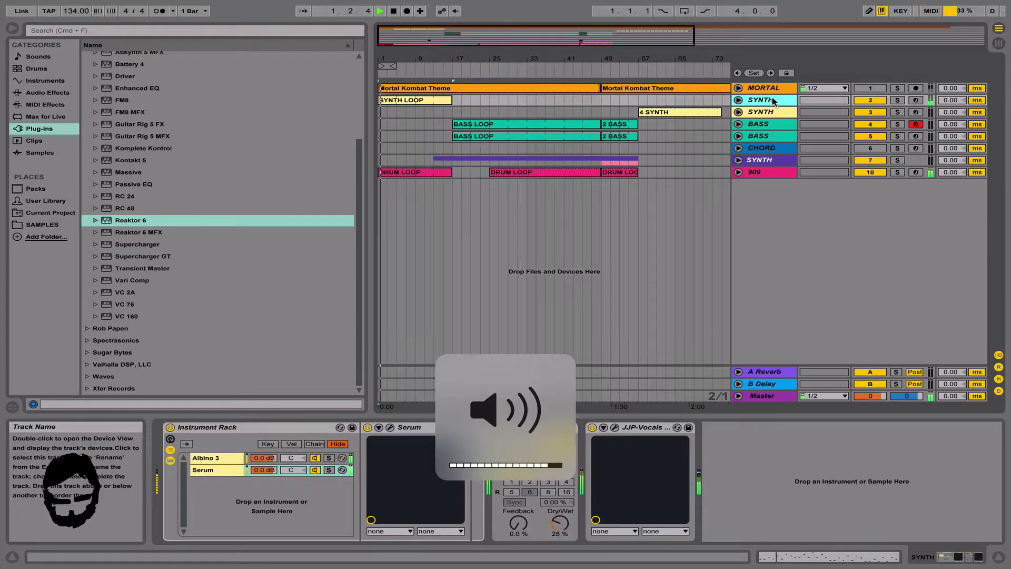
# Toggle the bass drum mute in the 909 track's Drumazon plug-in and close its window.
pyautogui.doubleClick(778, 173)
pyautogui.click(193, 427)
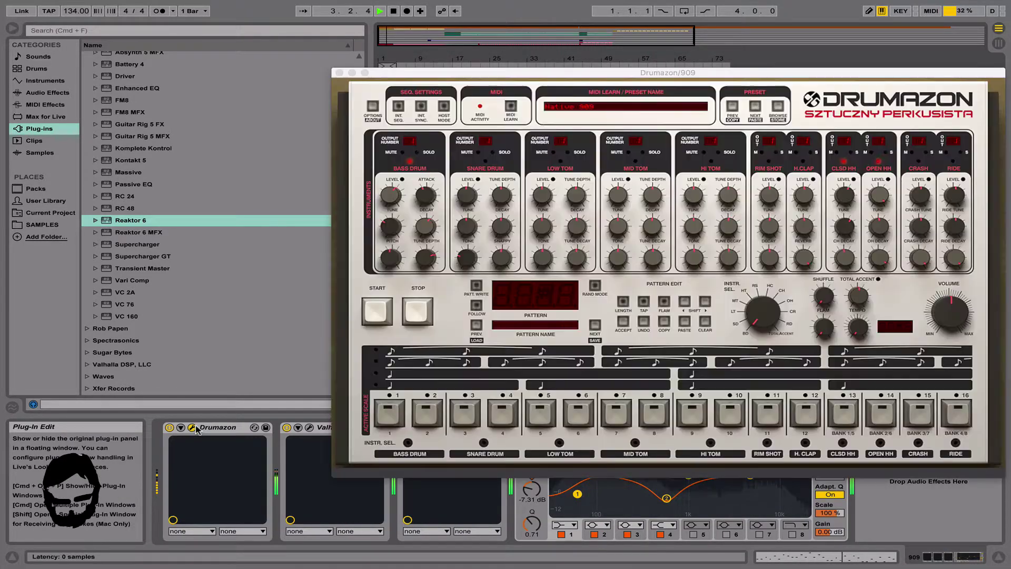
pyautogui.click(401, 154)
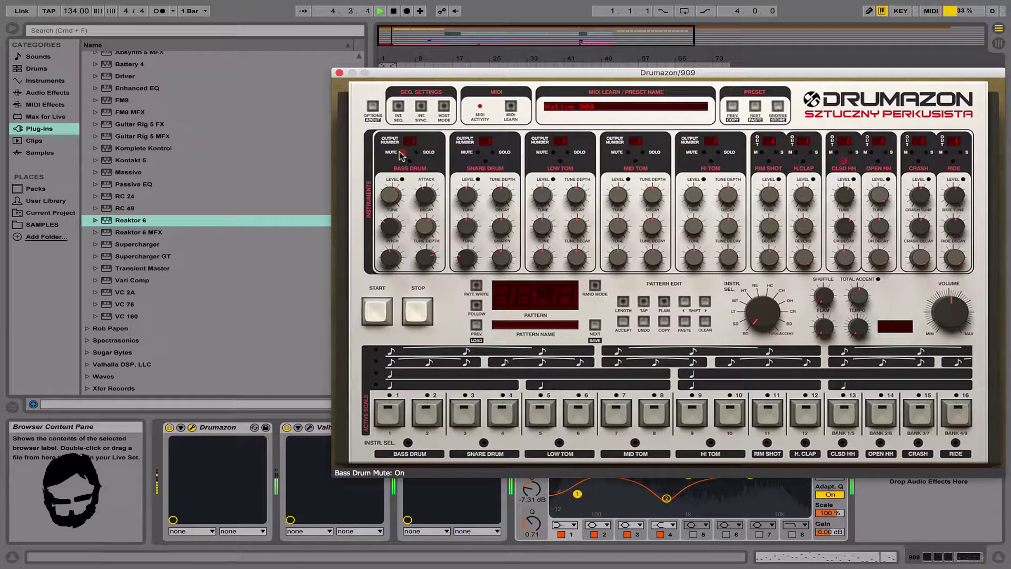
pyautogui.click(339, 72)
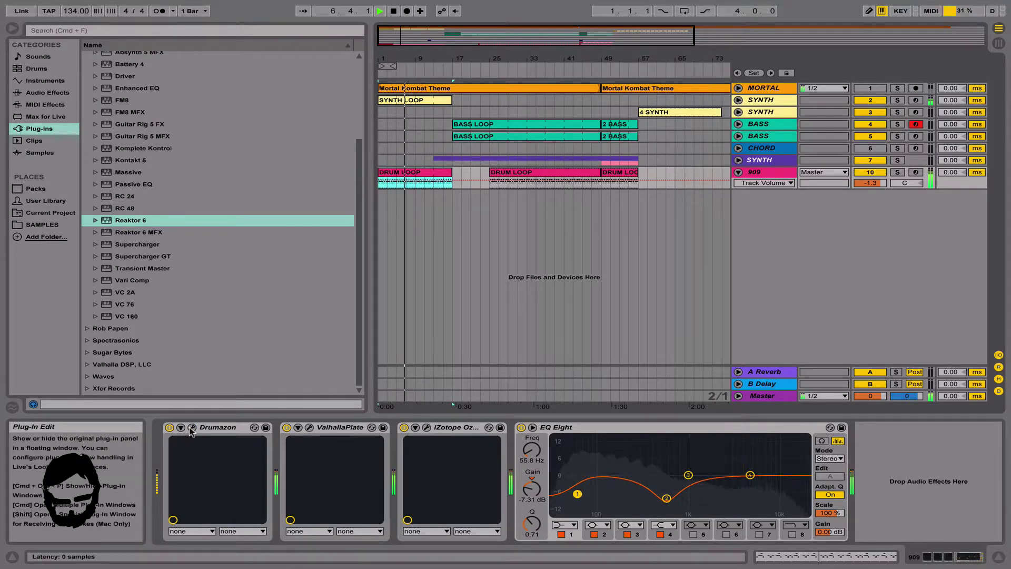
# Enlarge the 909 track lane and display its Drumazon automation for the Open Hi Hat Level.
pyautogui.moveTo(789, 188); pyautogui.dragTo(788, 253)
pyautogui.click(763, 183)
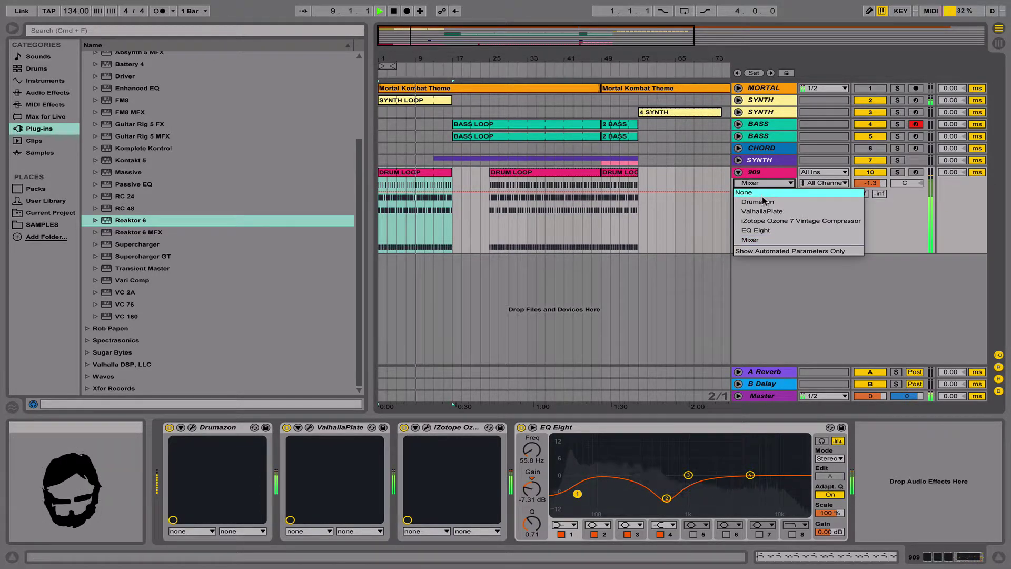
pyautogui.click(766, 193)
pyautogui.click(763, 195)
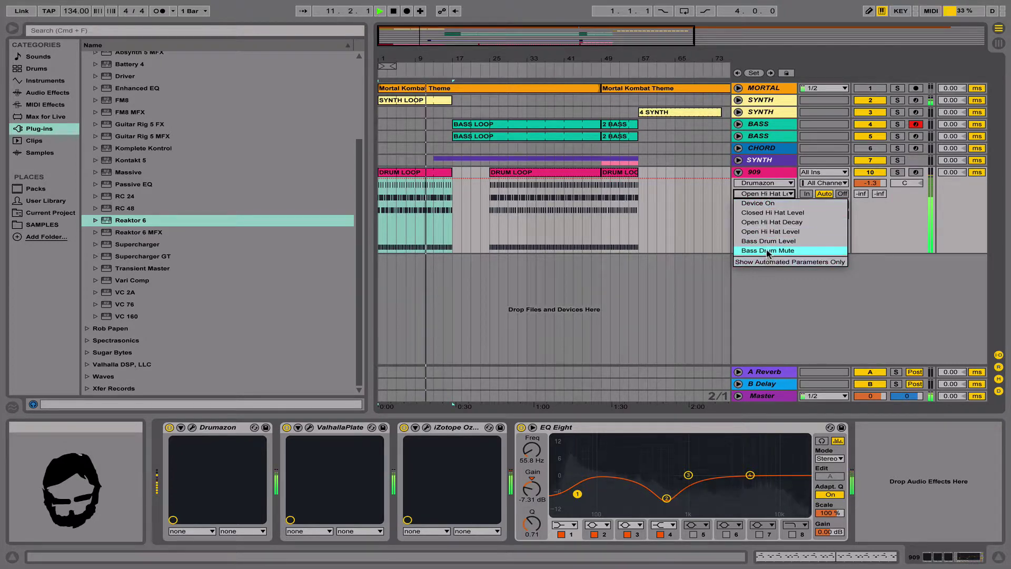
pyautogui.click(776, 194)
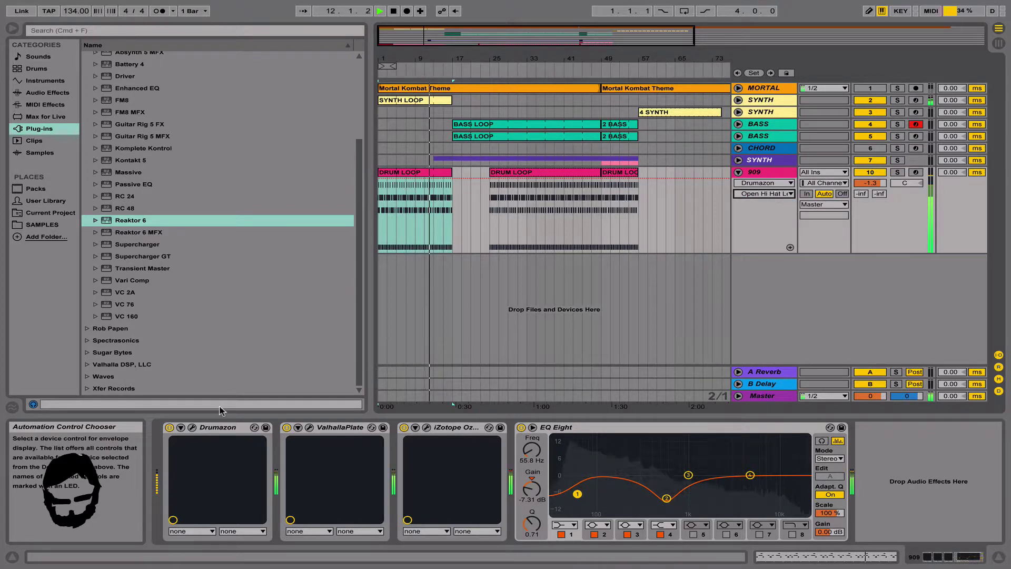
# Check the Drumazon plug-in window again and reselect the 909 track during playback.
pyautogui.click(192, 427)
pyautogui.click(339, 74)
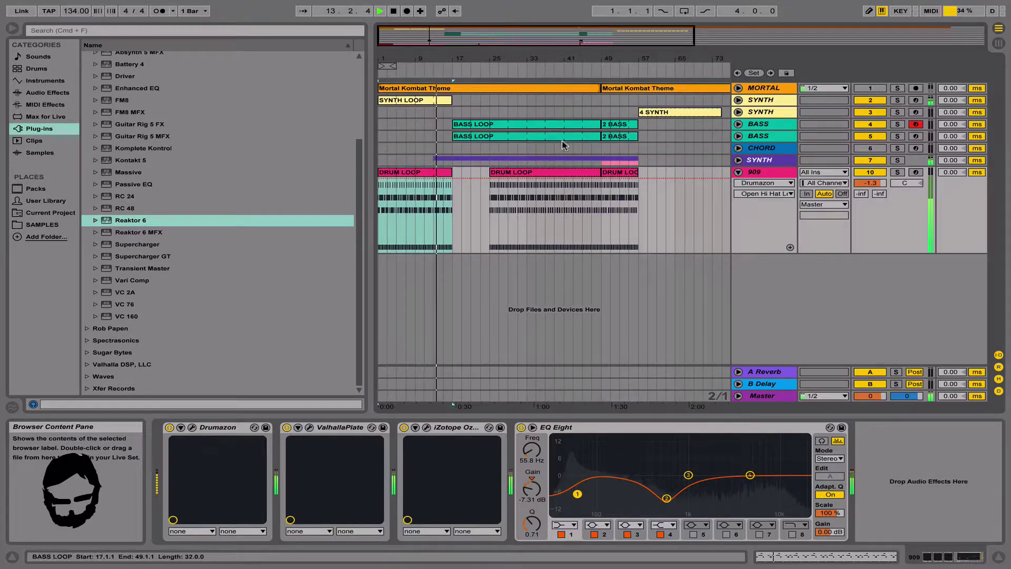
pyautogui.click(758, 172)
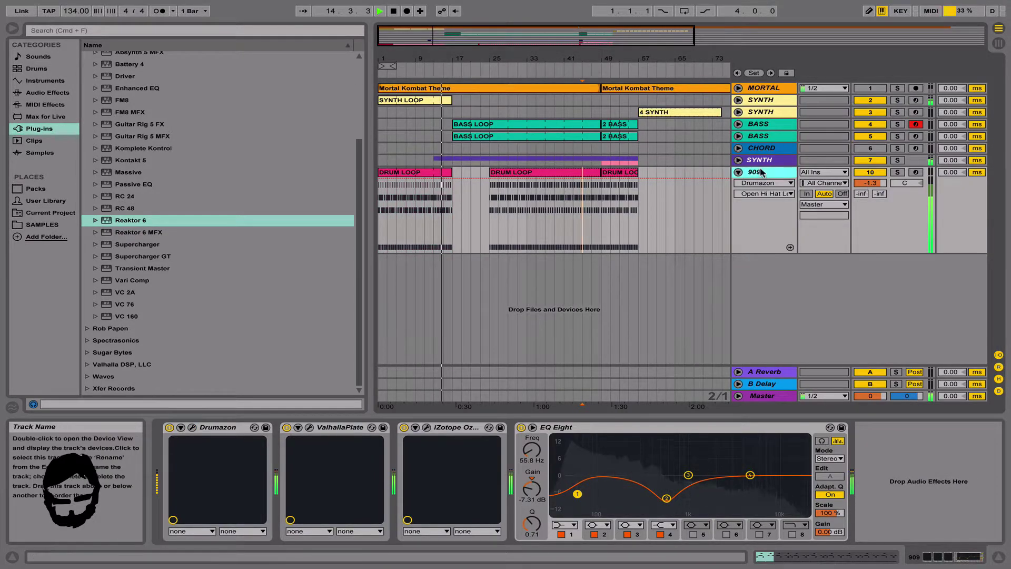
pyautogui.press('XF86AudioRaiseVolume')
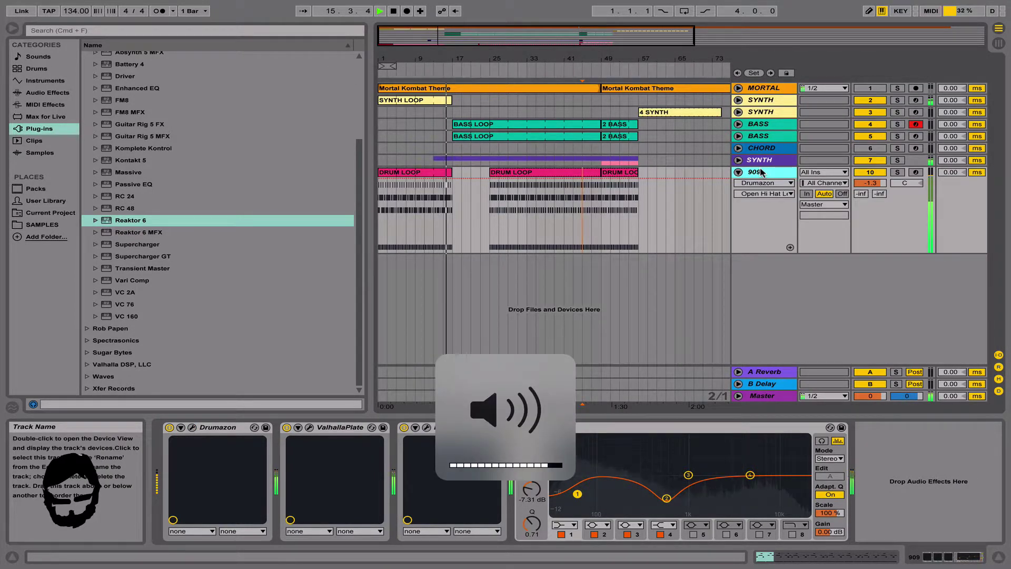
# Shorten the SYNTH LOOP clip to end at bar 13 and split the 909 track's first DRUM LOOP there.
pyautogui.moveTo(451, 100); pyautogui.dragTo(433, 100)
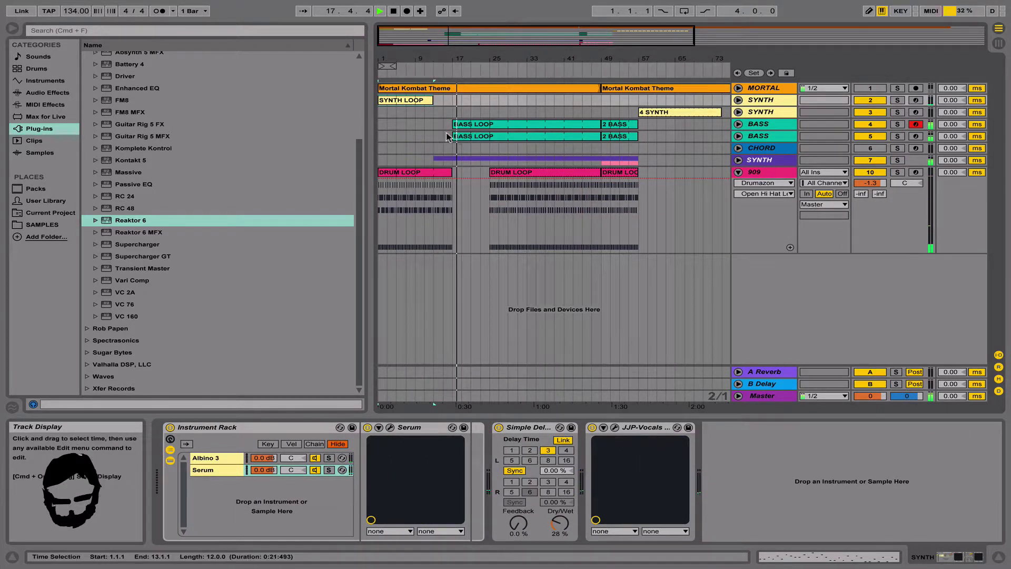
pyautogui.click(431, 207)
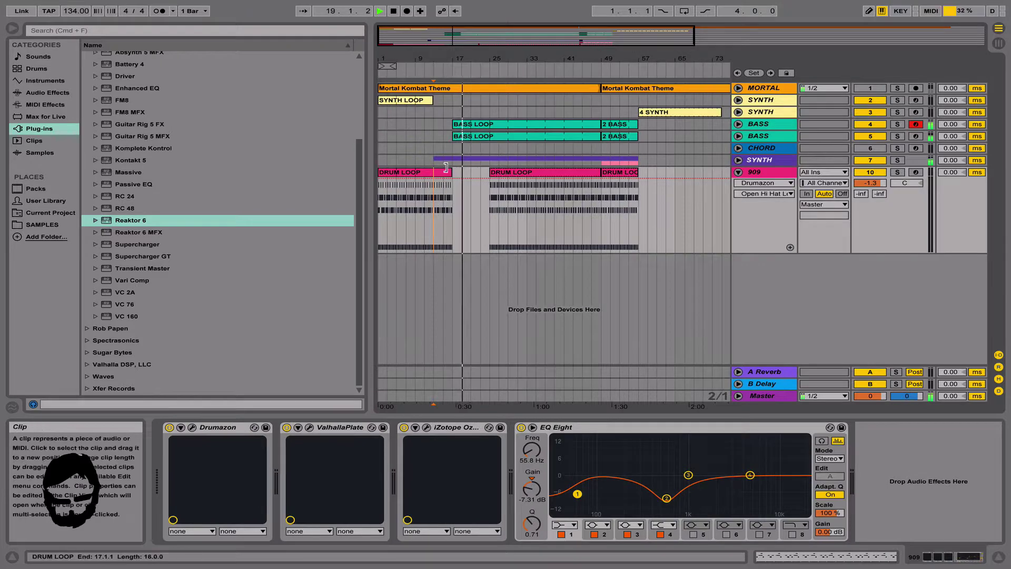
pyautogui.press('super+e')
# Audition the arrangement from bar 25 and from bar 49.
pyautogui.click(496, 208)
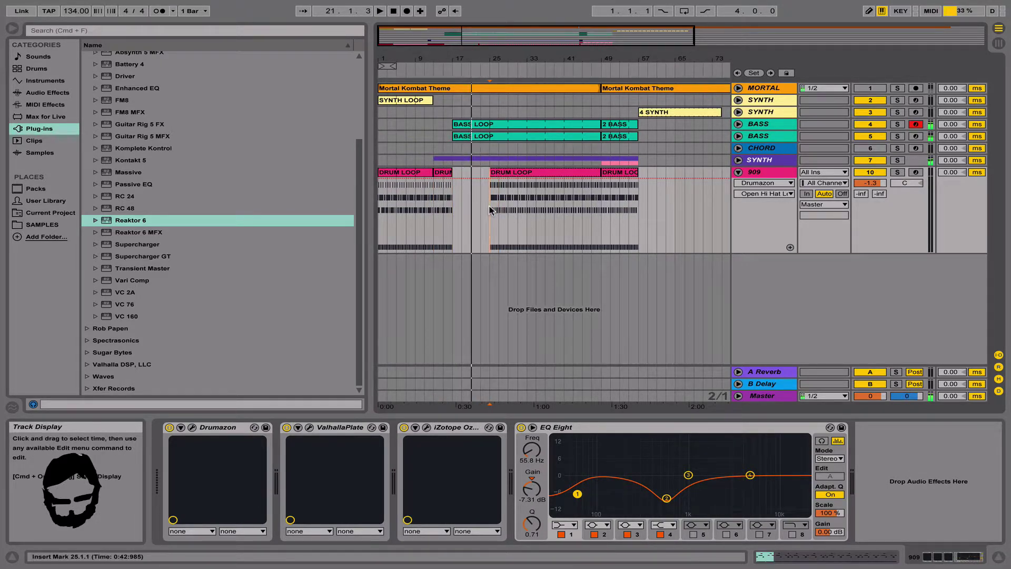
pyautogui.press('space')
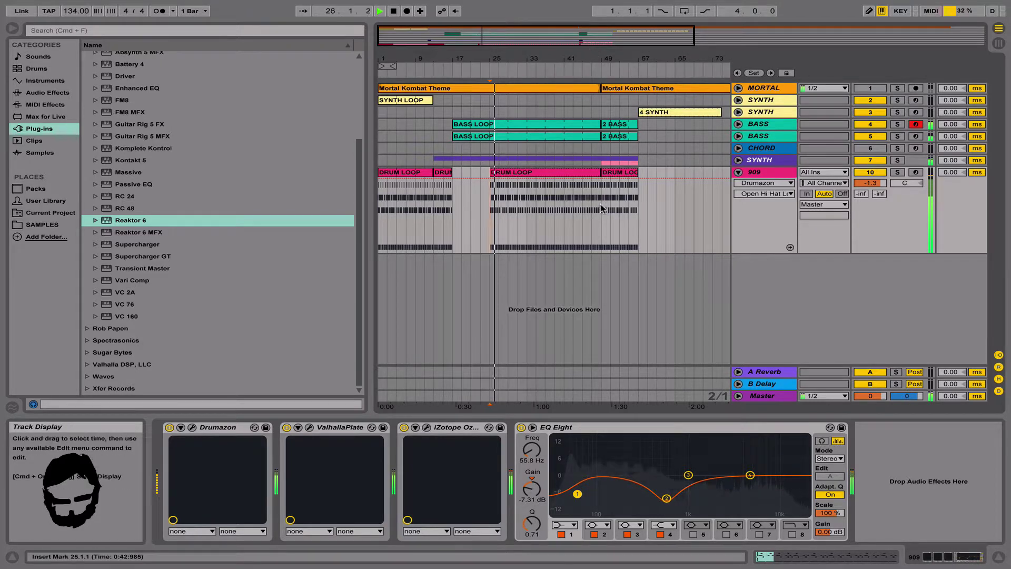
pyautogui.click(627, 175)
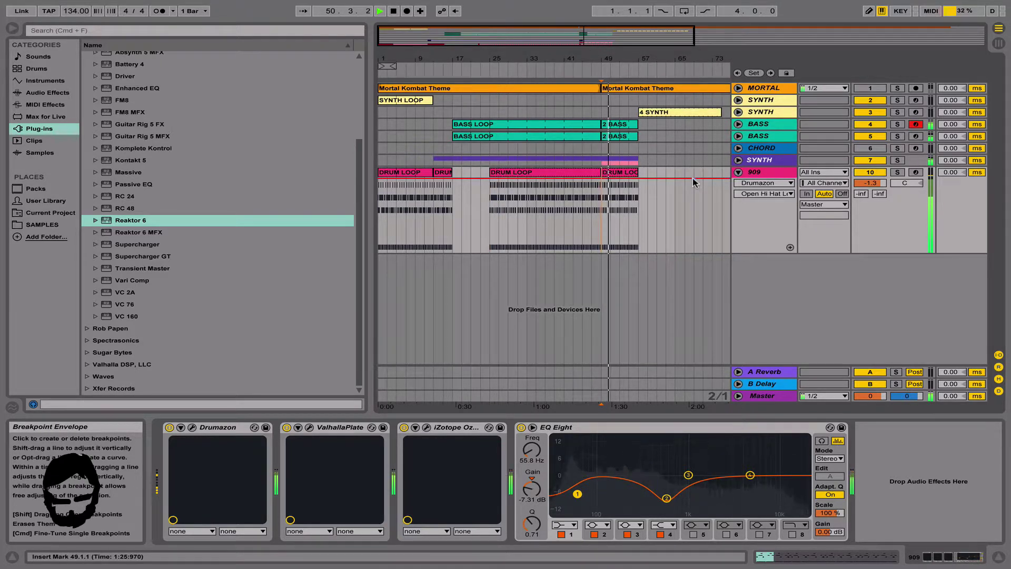
# Unfold the CHORD track and the SYNTH group in the arrangement.
pyautogui.click(756, 152)
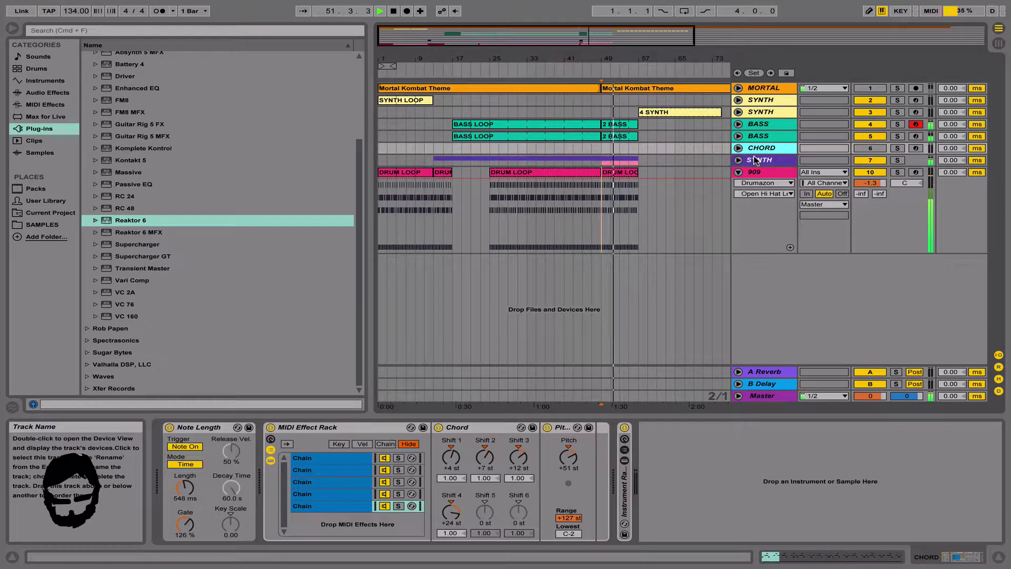
pyautogui.press('Right')
pyautogui.press('Down')
pyautogui.press('Right')
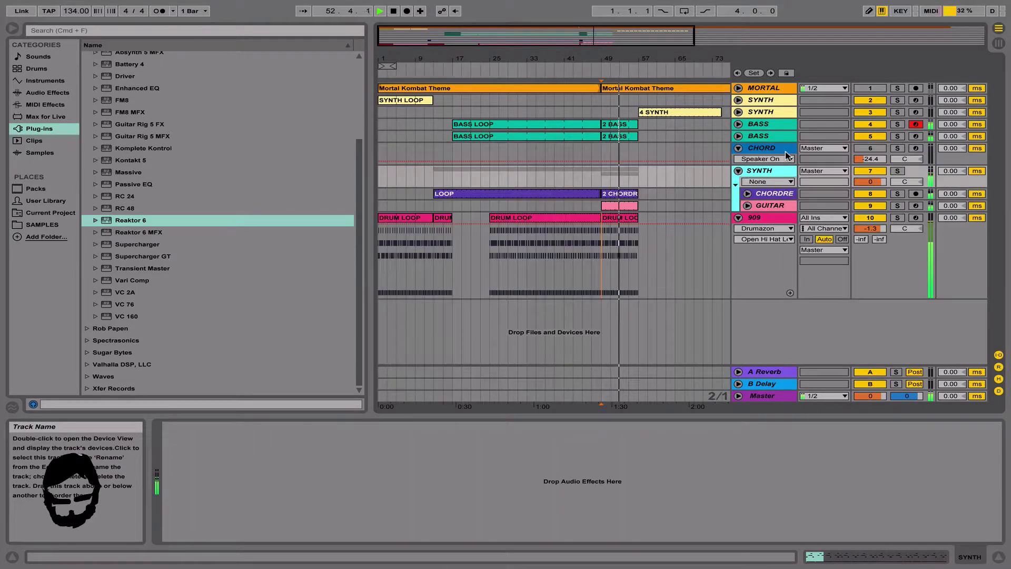
# Unfold both tracks inside the SYNTH group and set the GUITAR track volume to -4.8 dB.
pyautogui.press('Down')
pyautogui.press('Down')
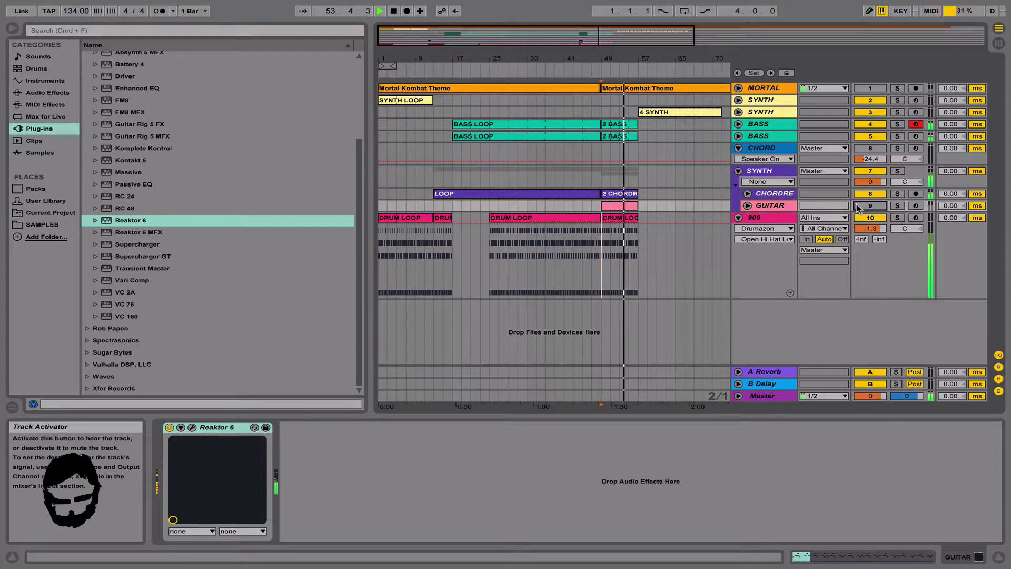
pyautogui.press('Right')
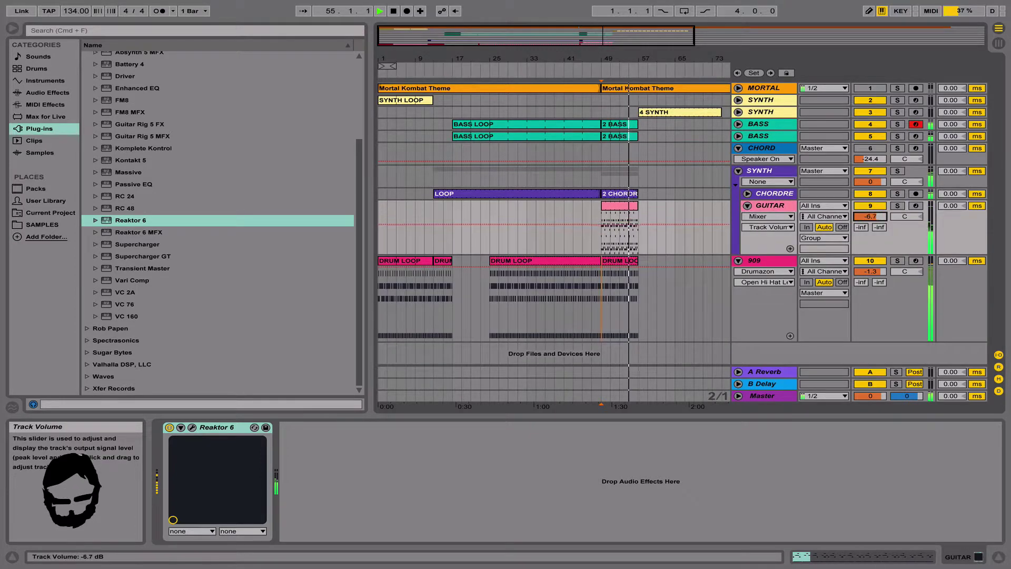
pyautogui.press('Up')
pyautogui.press('Right')
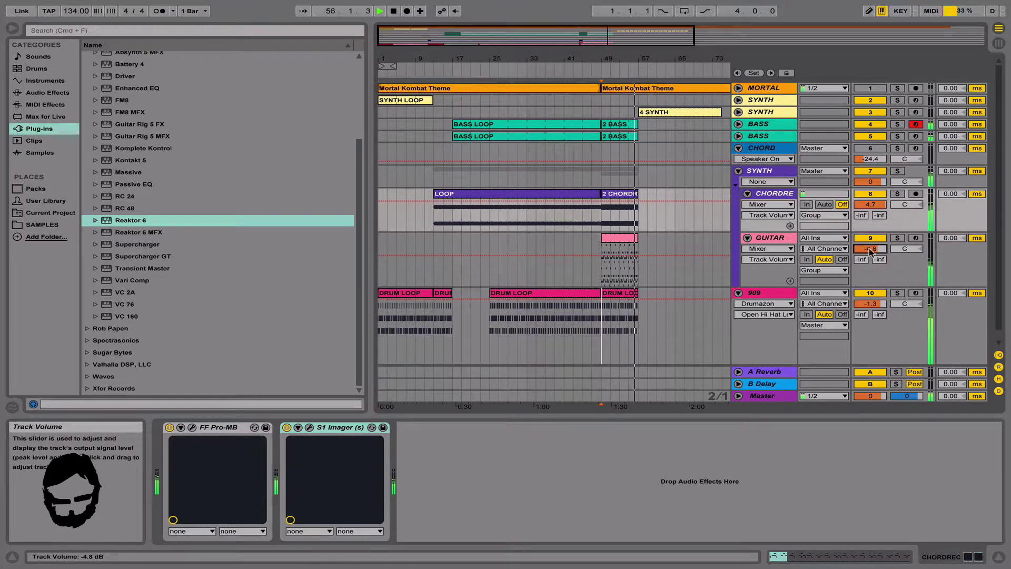
# Select the SYNTH group and switch the plug-in browser from the Native Instruments folder to the expanded Waves folder.
pyautogui.press('Up')
pyautogui.scroll(3, 179, 201)
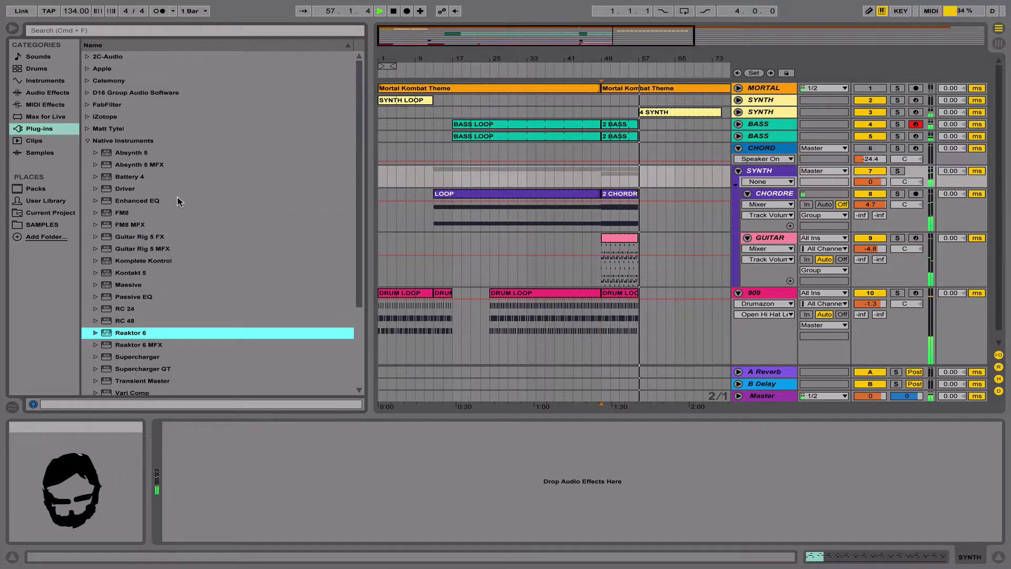
pyautogui.press('space')
pyautogui.press('Left')
pyautogui.press('Left')
pyautogui.press('Down')
pyautogui.press('Down')
pyautogui.press('Down')
pyautogui.press('Down')
pyautogui.press('Up')
pyautogui.press('Right')
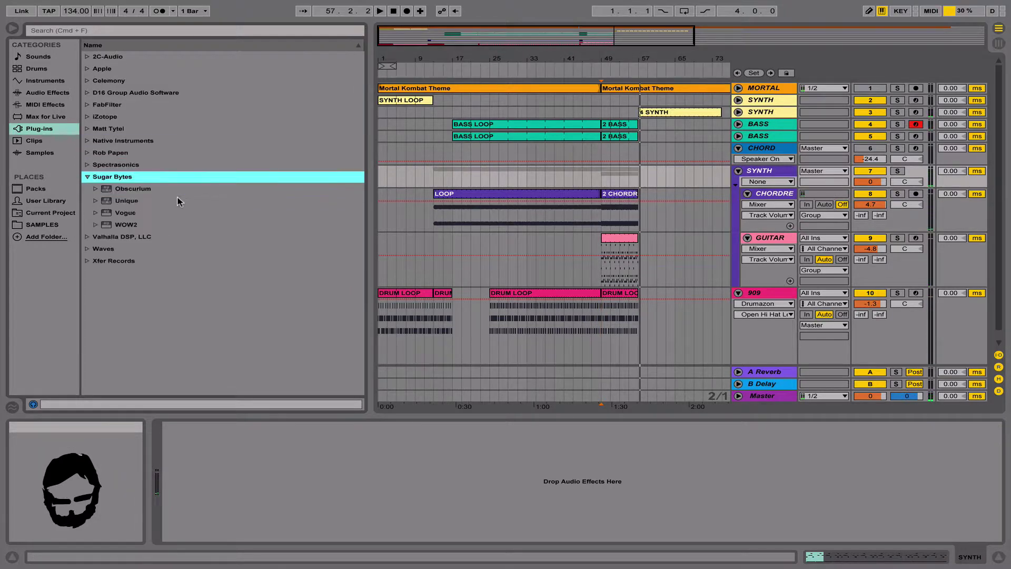
pyautogui.press('Left')
pyautogui.press('Down')
pyautogui.press('Down')
pyautogui.press('Down')
pyautogui.press('Up')
pyautogui.press('Up')
pyautogui.press('Down')
pyautogui.press('Right')
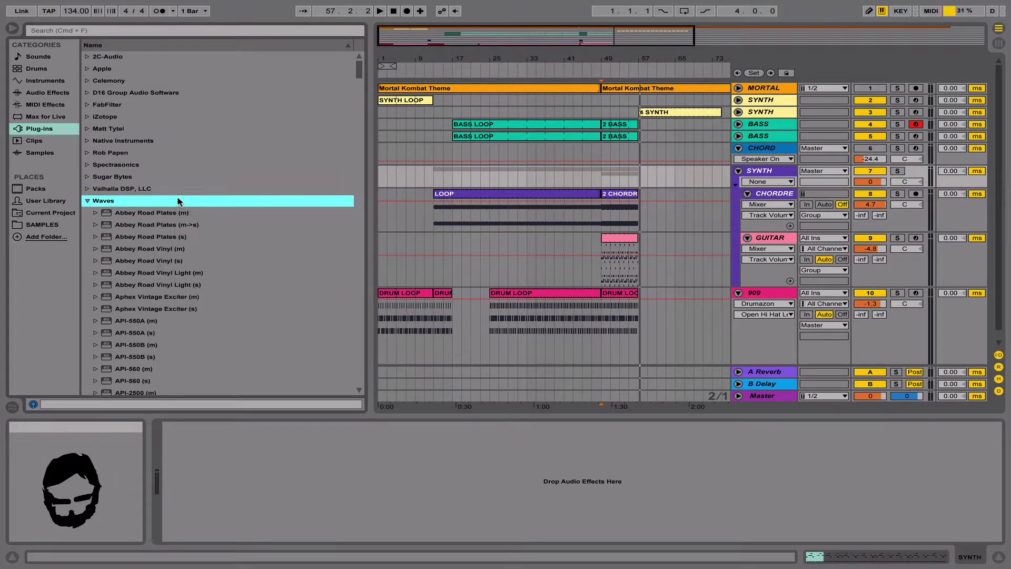
# Play from bar 49 and add the Waves API-550A (s) equalizer to the SYNTH group.
pyautogui.scroll(-15, 136, 327)
pyautogui.scroll(15, 135, 326)
pyautogui.press('space')
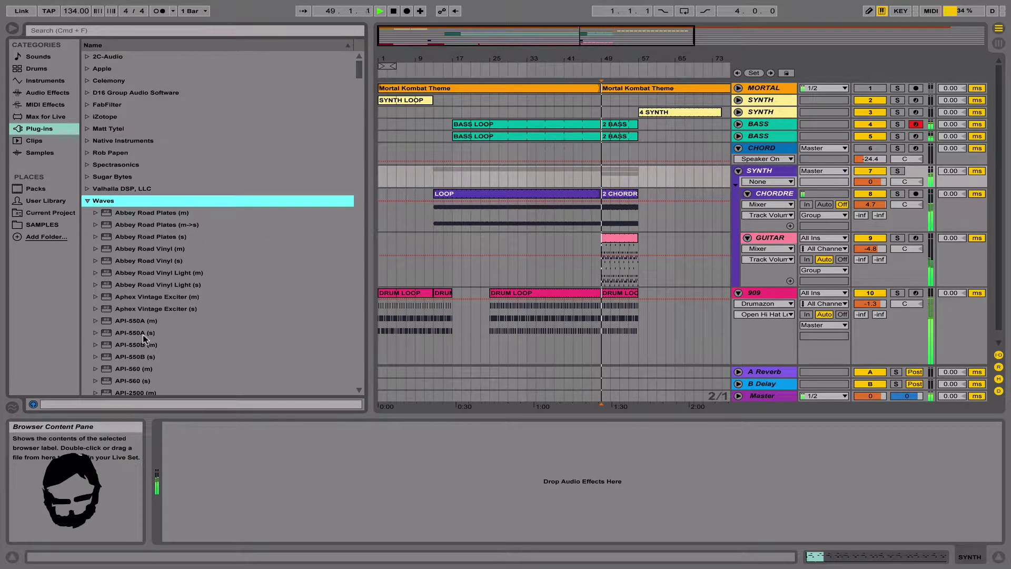
pyautogui.moveTo(145, 337); pyautogui.dragTo(313, 493)
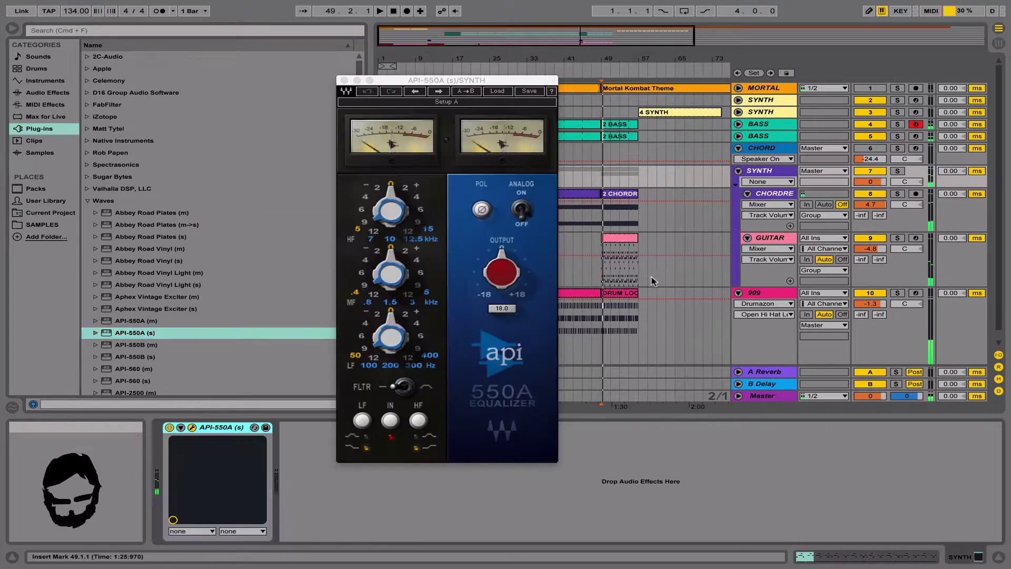
# Open the GUITAR clip's notes at bar 49 for viewing and return to the SYNTH group.
pyautogui.doubleClick(623, 243)
pyautogui.hotkey('ctrl', 'a')
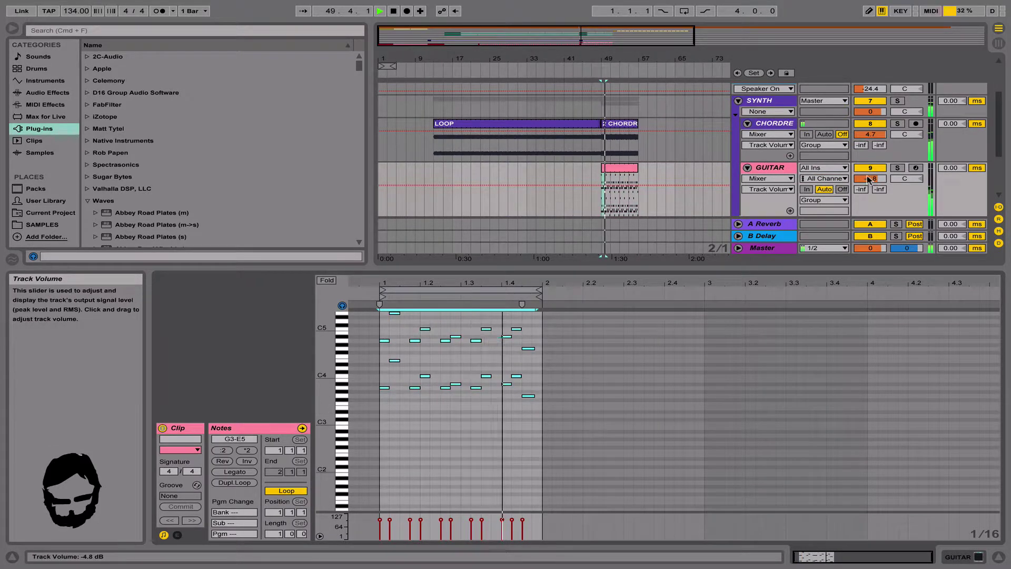
pyautogui.click(727, 134)
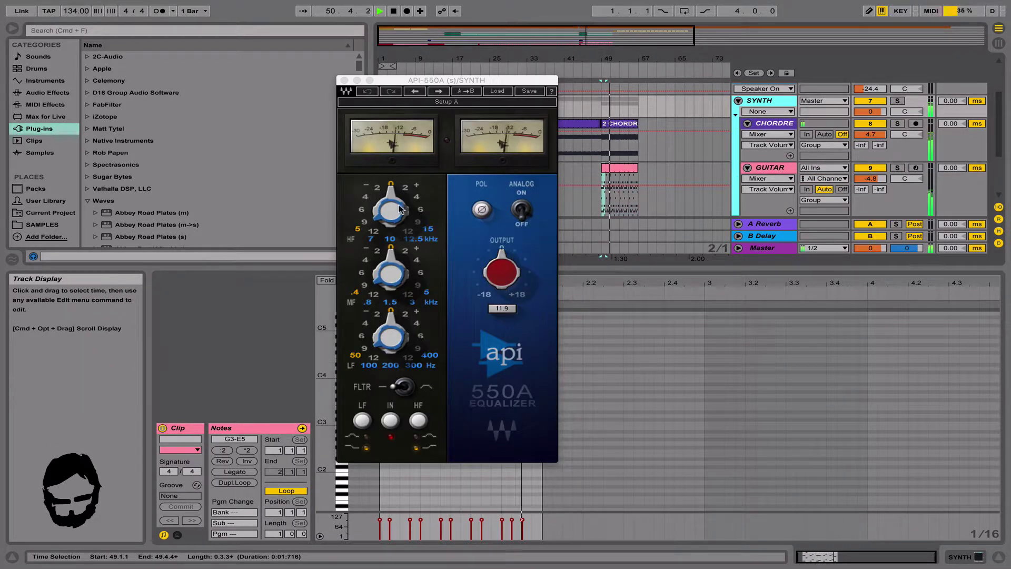
# Set the API-550A high band on the SYNTH group to +4 dB gain at 5 kHz.
pyautogui.click(411, 192)
pyautogui.scroll(2, 411, 192)
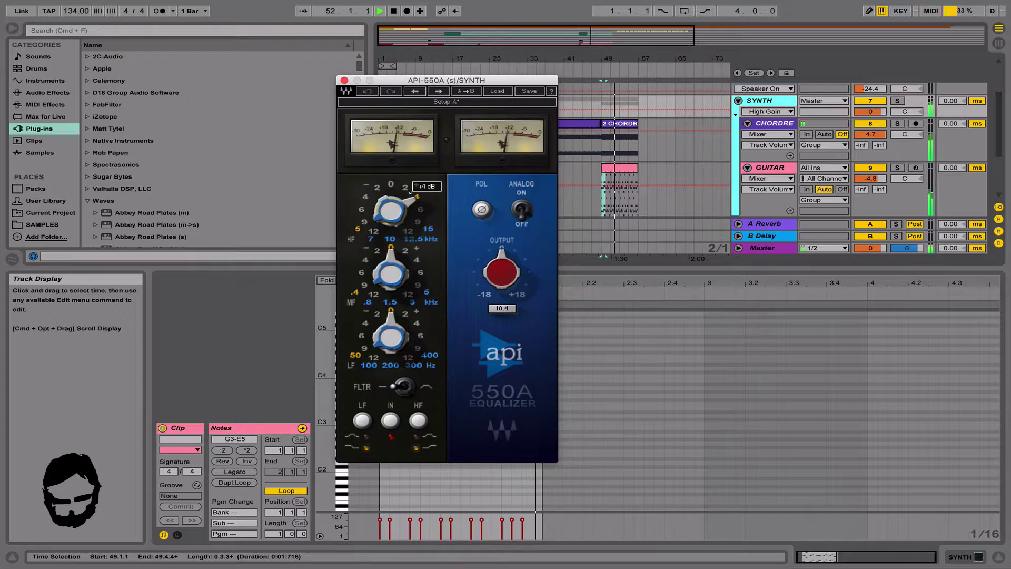
pyautogui.click(371, 193)
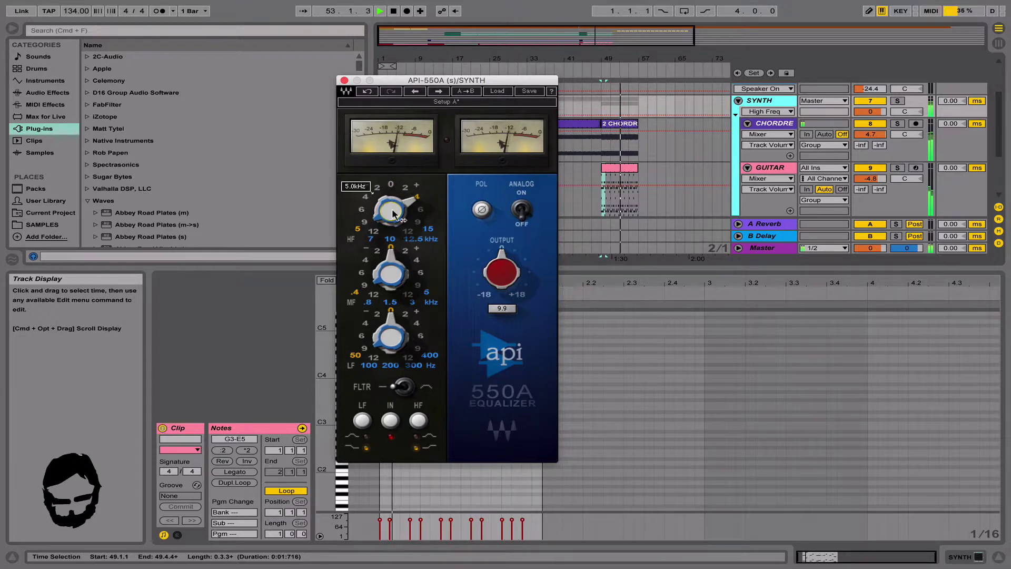
# Set the API-550A high band to +9 dB gain at 12.5 kHz and try a 2 dB cut in the mid band.
pyautogui.click(414, 240)
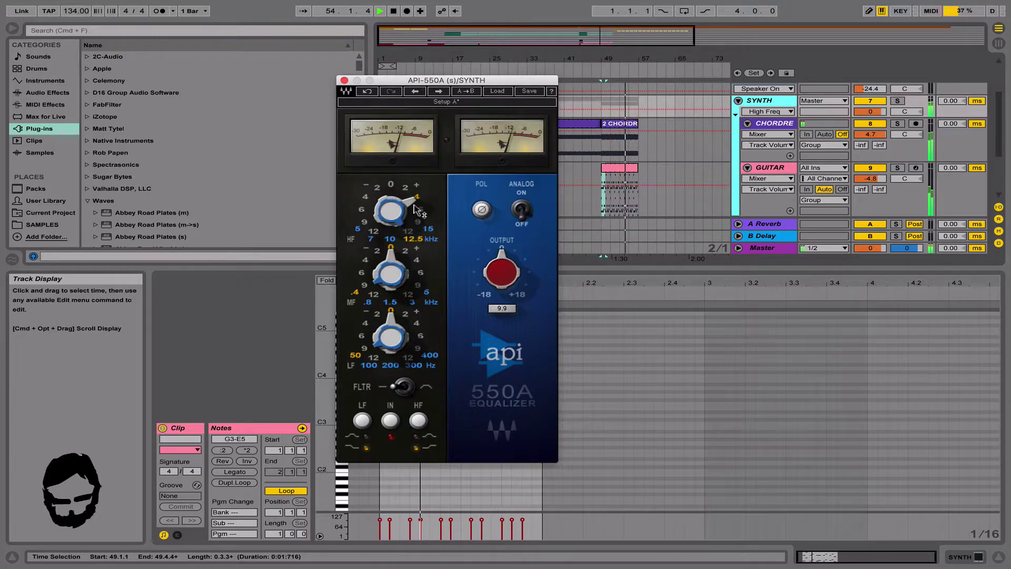
pyautogui.moveTo(414, 210); pyautogui.dragTo(417, 227)
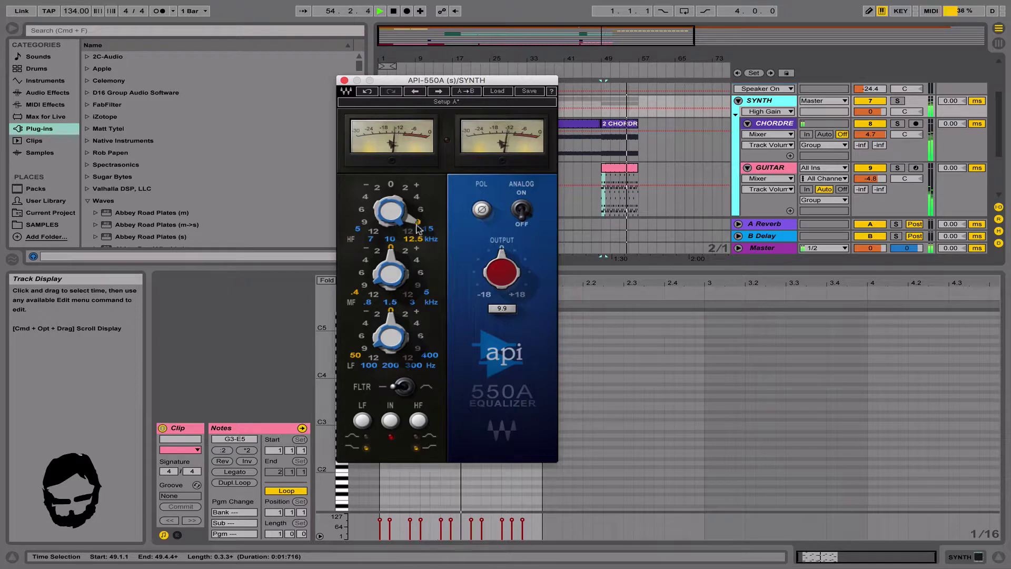
pyautogui.click(376, 253)
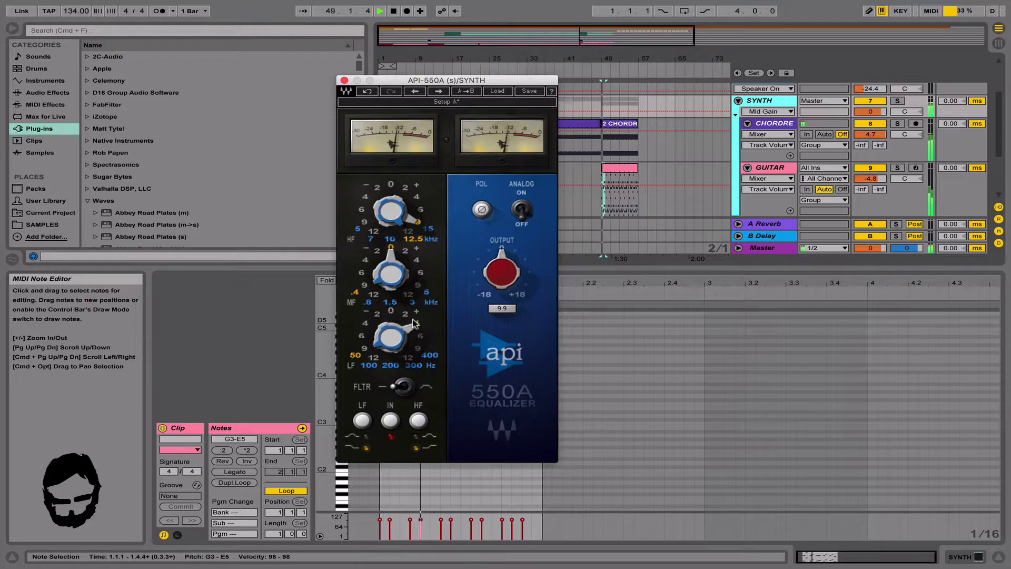
# Set the API-550A low band to +2 dB at 400 Hz and the mid-band gain to -2 dB.
pyautogui.click(390, 366)
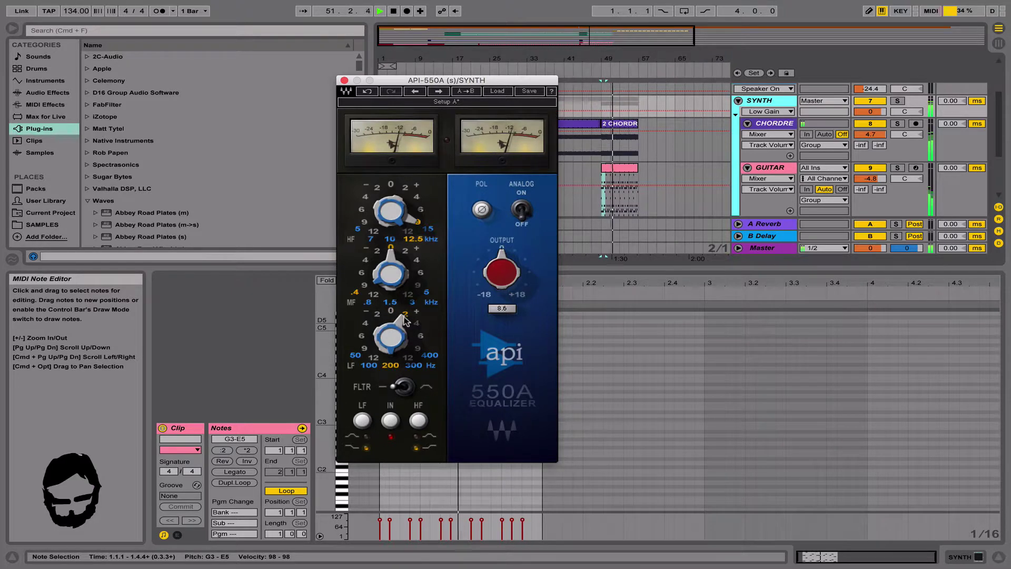
pyautogui.click(411, 368)
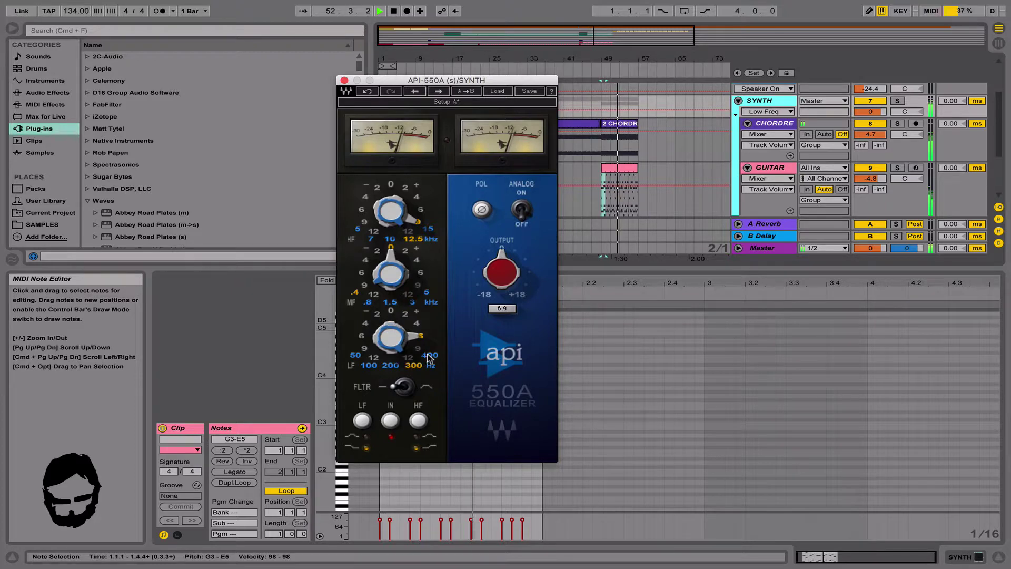
pyautogui.click(428, 354)
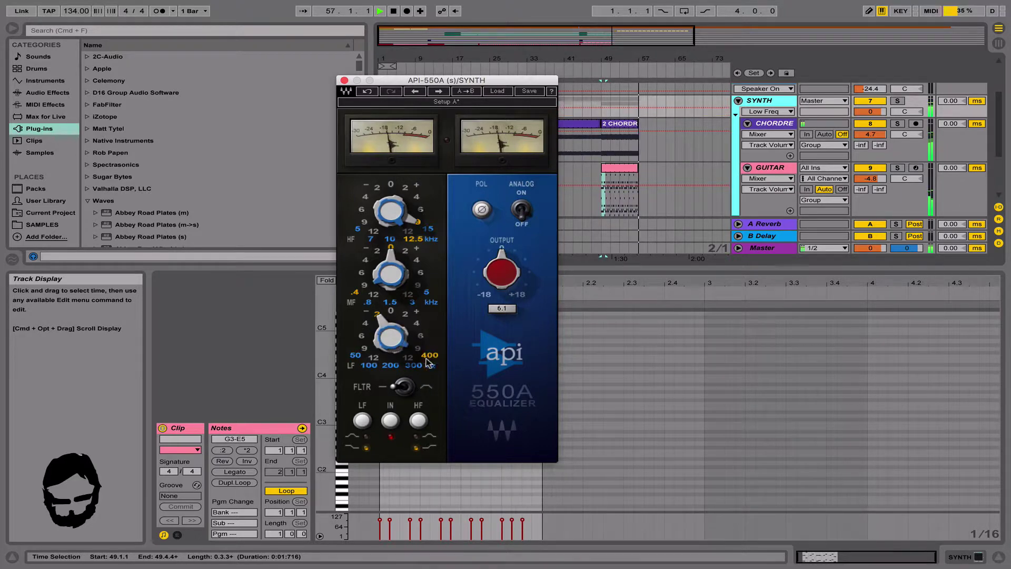
pyautogui.click(404, 314)
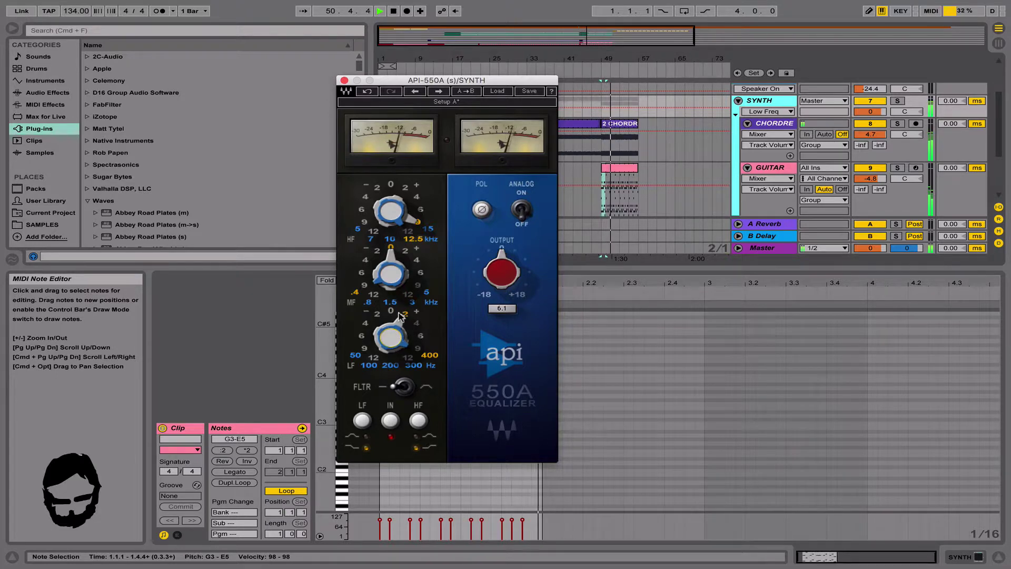
pyautogui.click(377, 251)
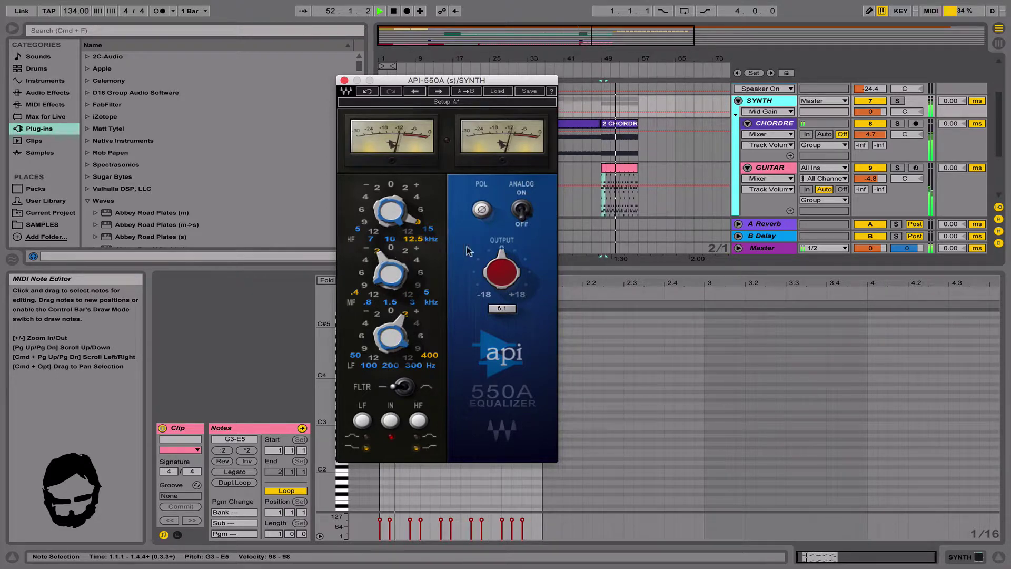
# Set the API-550A output to 1.9 and the high-band gain to +6 dB, with analog modelling switched on.
pyautogui.moveTo(510, 258); pyautogui.dragTo(523, 251)
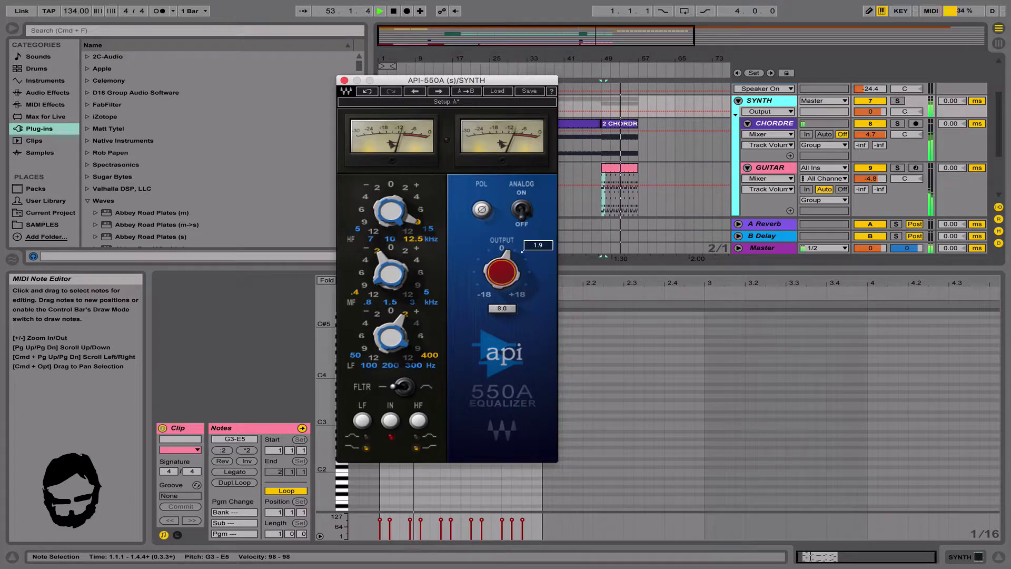
pyautogui.click(424, 209)
pyautogui.click(522, 210)
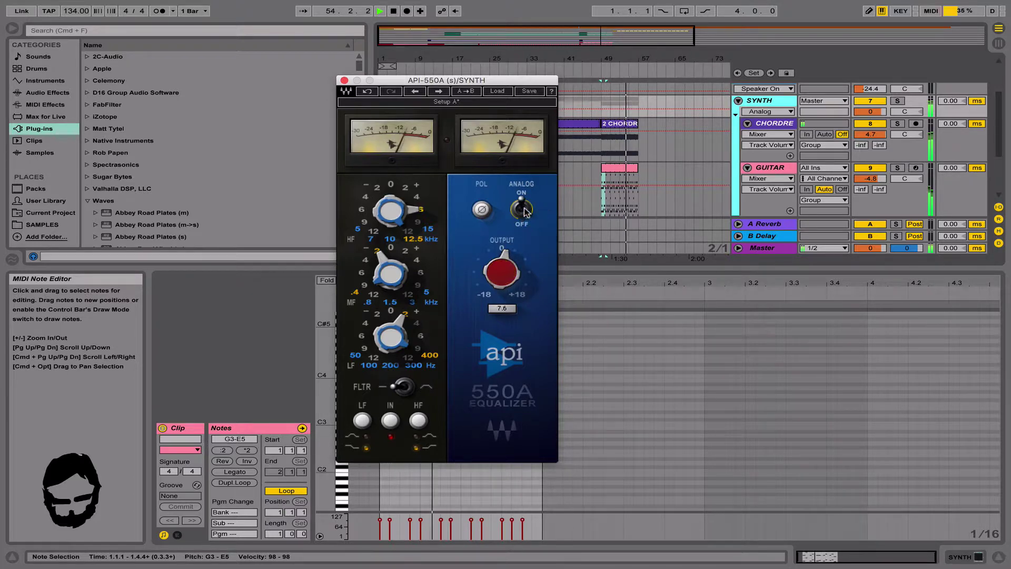
# Close the equalizer window, fold the SYNTH group and show its device chain.
pyautogui.click(345, 80)
pyautogui.click(738, 101)
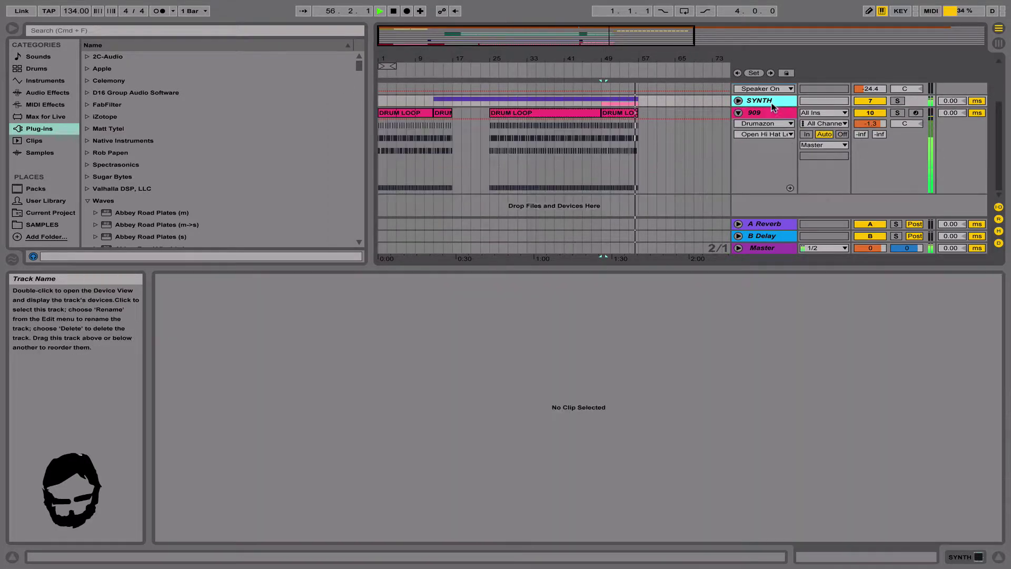
pyautogui.click(977, 556)
# Look through the Waves plug-ins and search the plug-in browser for "c64" and "bitcrush".
pyautogui.scroll(-10, 151, 293)
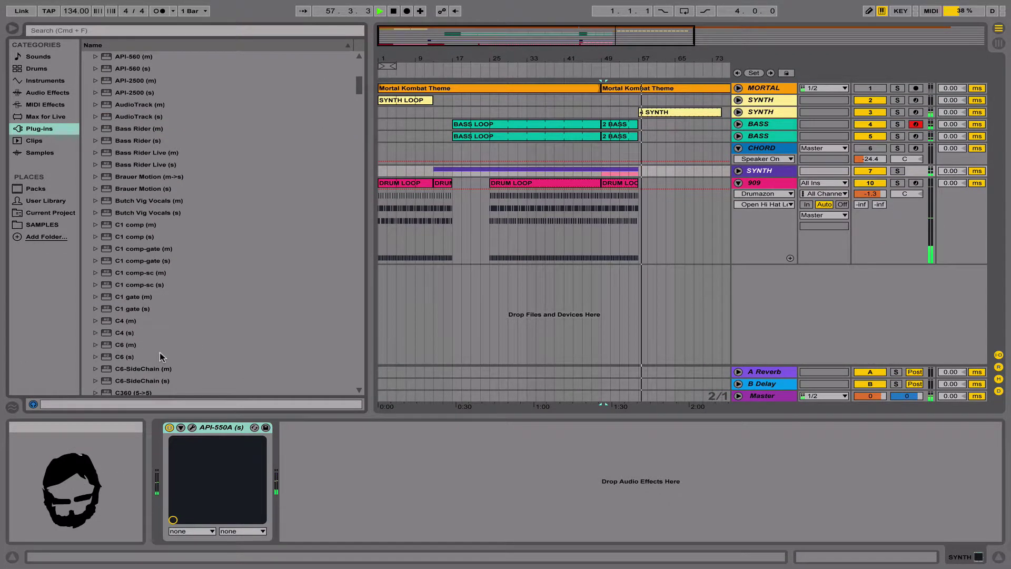
pyautogui.click(138, 28)
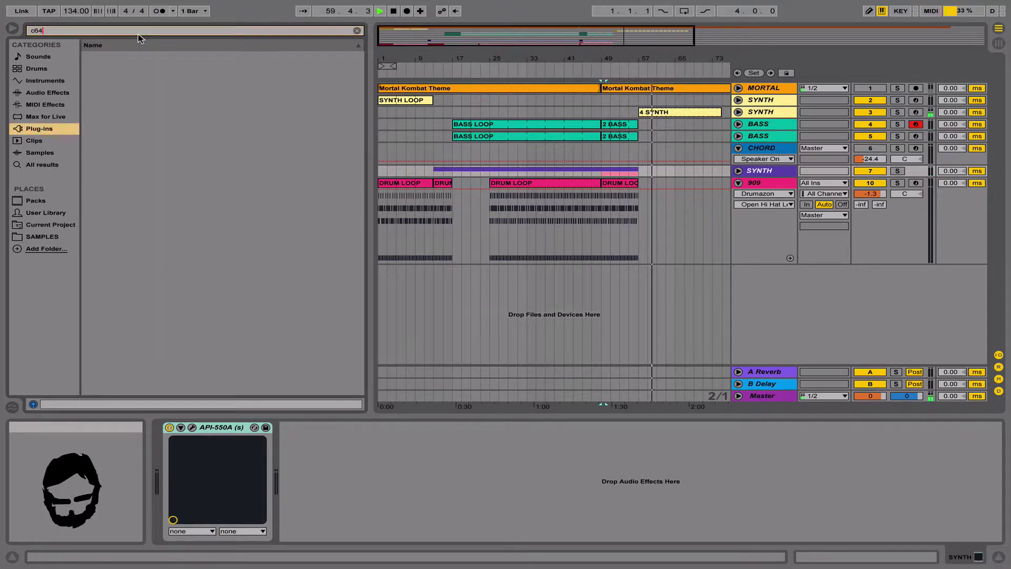
pyautogui.scroll(-20, 177, 151)
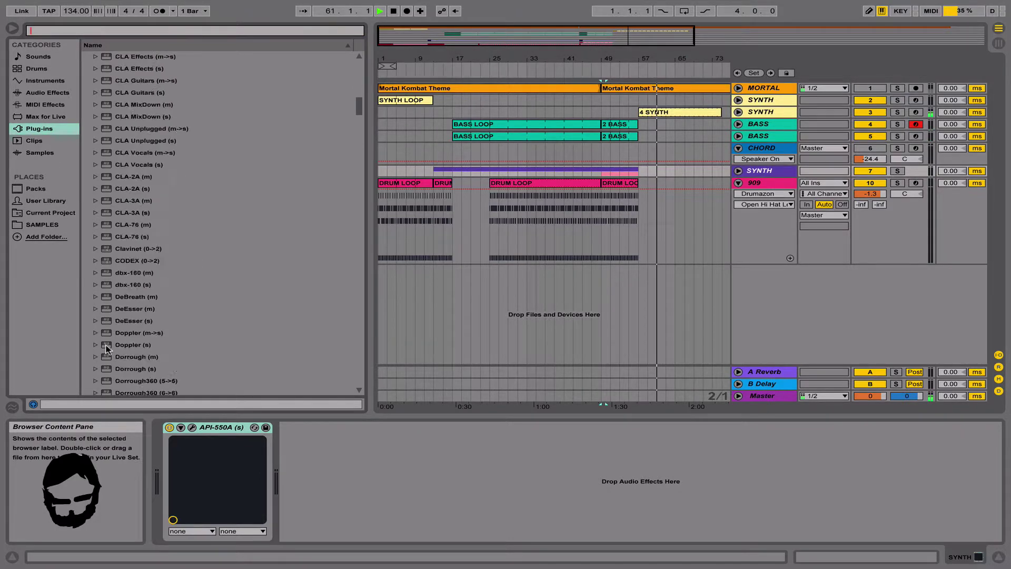
pyautogui.write('bit')
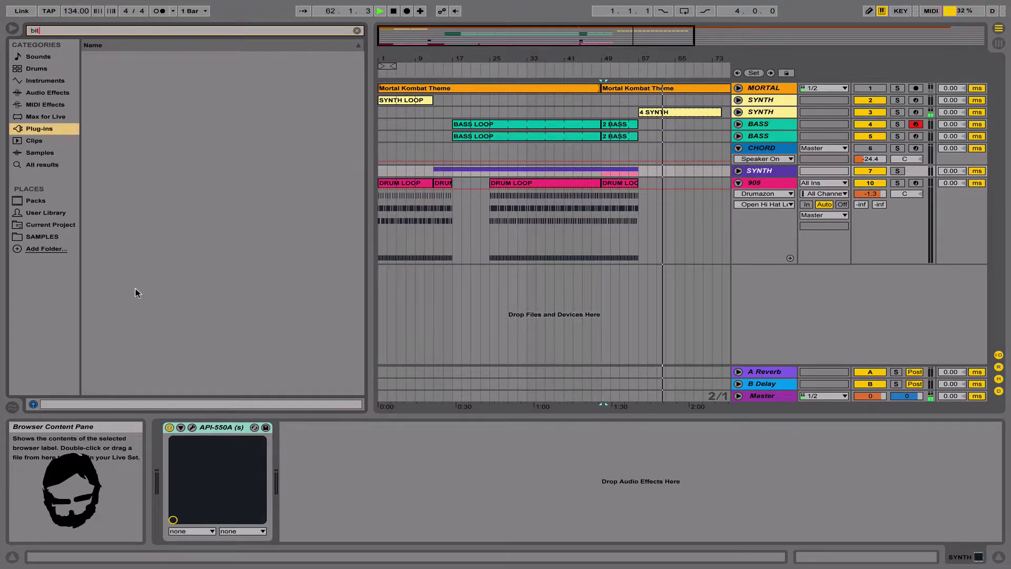
pyautogui.write('crush')
pyautogui.press('BackSpace')
pyautogui.press('BackSpace')
pyautogui.press('BackSpace')
pyautogui.press('BackSpace')
pyautogui.press('BackSpace')
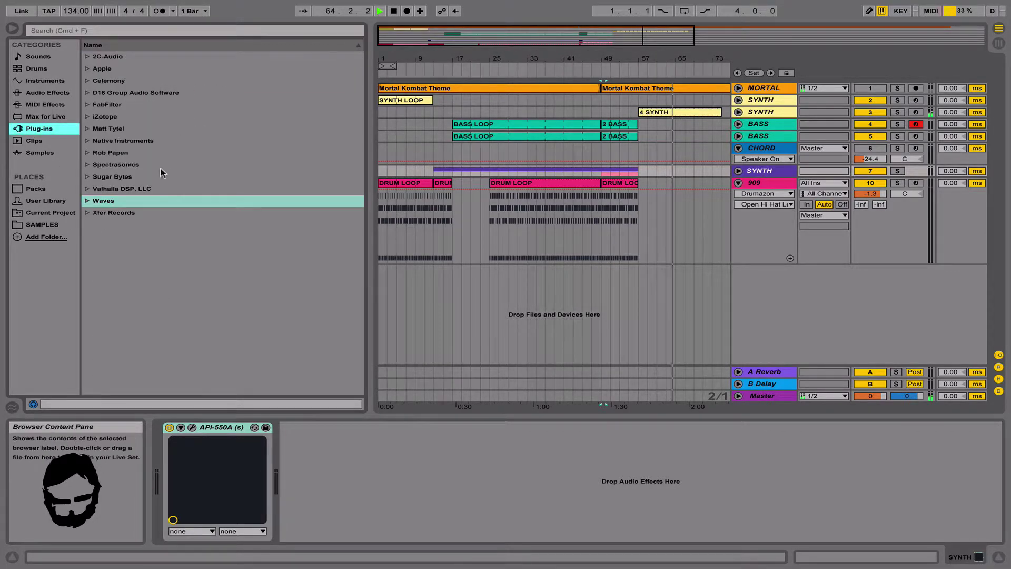
# Expand the FabFilter plug-in folder and add FF Saturn after the API-550A on the SYNTH group.
pyautogui.click(159, 177)
pyautogui.press('Left')
pyautogui.press('Up')
pyautogui.press('Up')
pyautogui.press('Up')
pyautogui.press('Up')
pyautogui.press('Up')
pyautogui.press('Up')
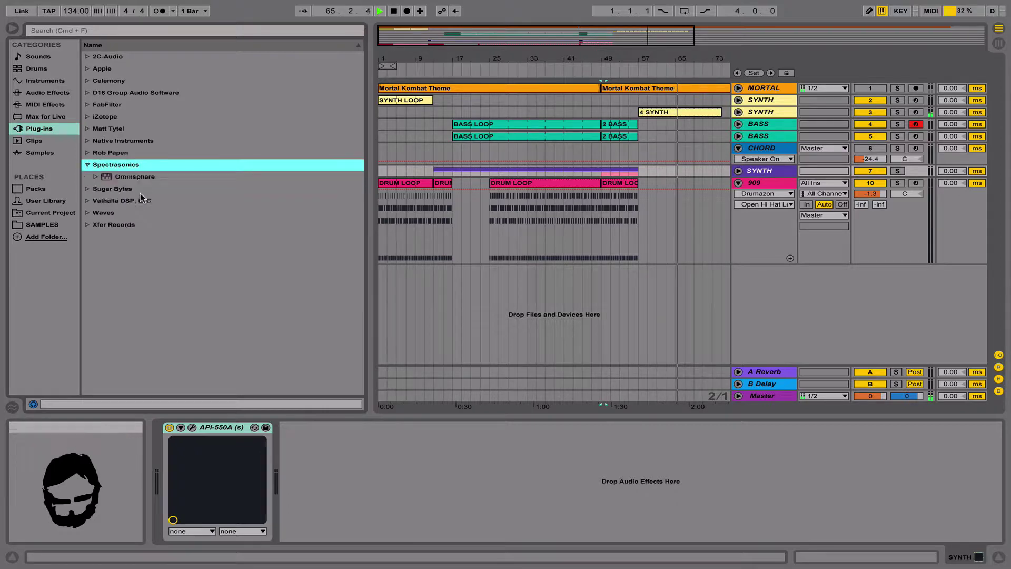
pyautogui.press('Right')
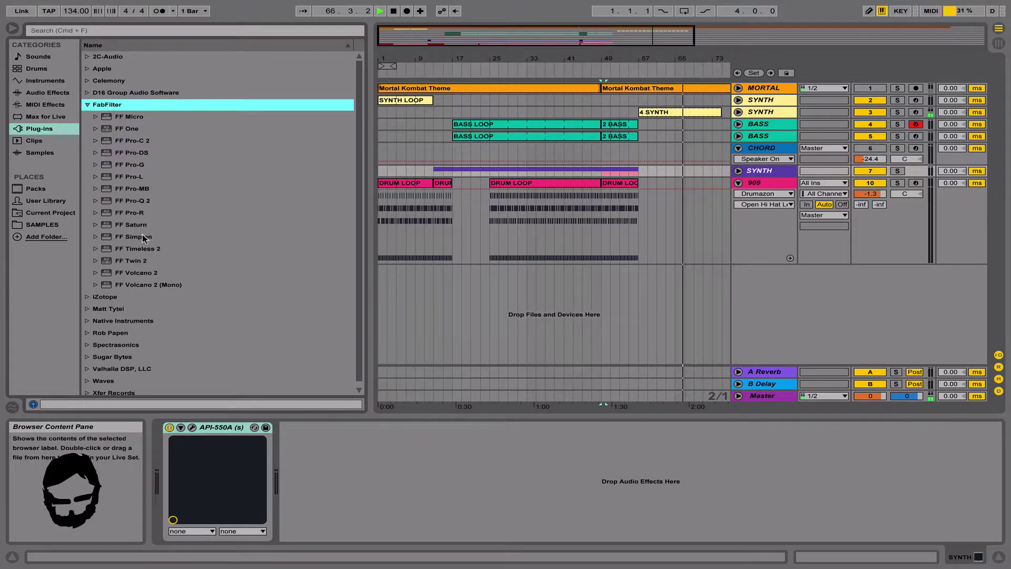
pyautogui.moveTo(138, 226); pyautogui.dragTo(445, 441)
pyautogui.moveTo(517, 156); pyautogui.dragTo(516, 157)
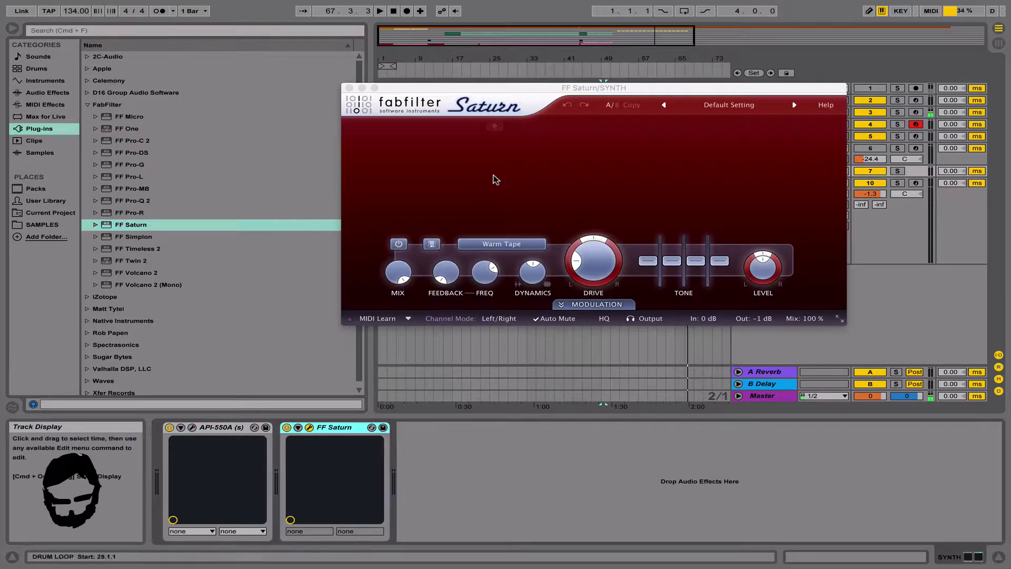
# Set Saturn's band 1 Drive to about 70% and Level to about -8 dB, using the Old Tape style.
pyautogui.moveTo(594, 201); pyautogui.dragTo(604, 159)
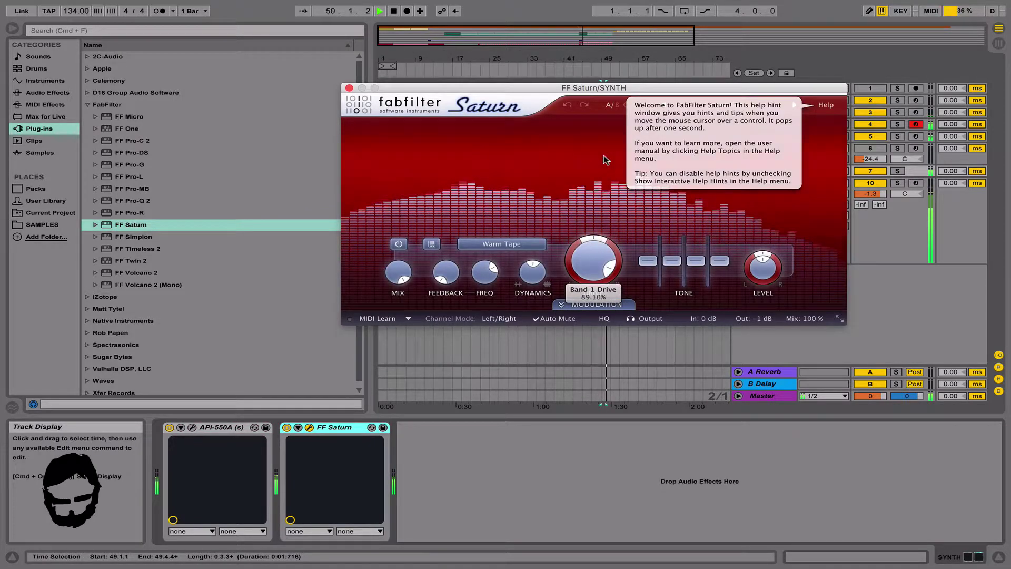
pyautogui.moveTo(761, 259); pyautogui.dragTo(760, 284)
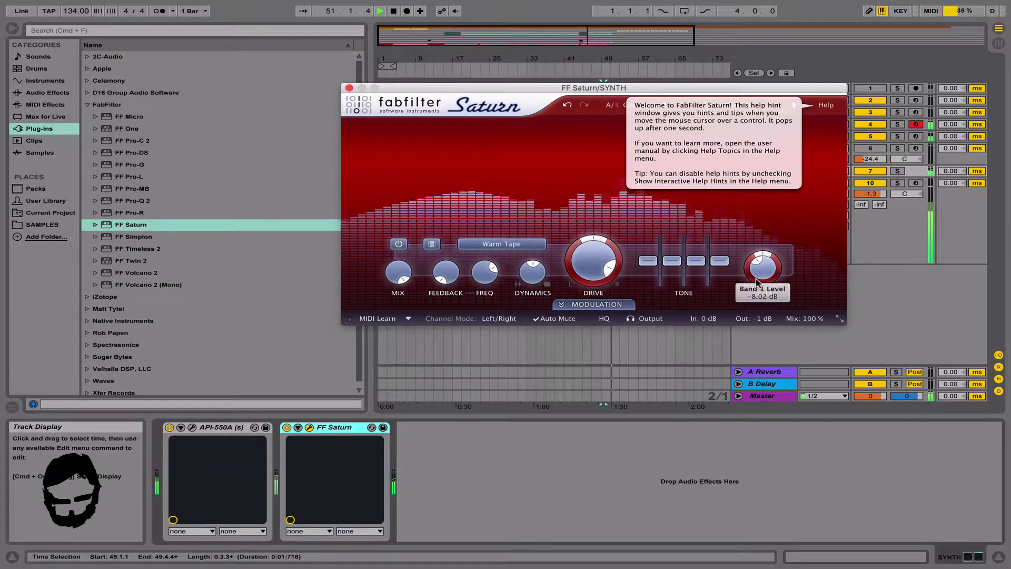
pyautogui.moveTo(593, 274); pyautogui.dragTo(595, 293)
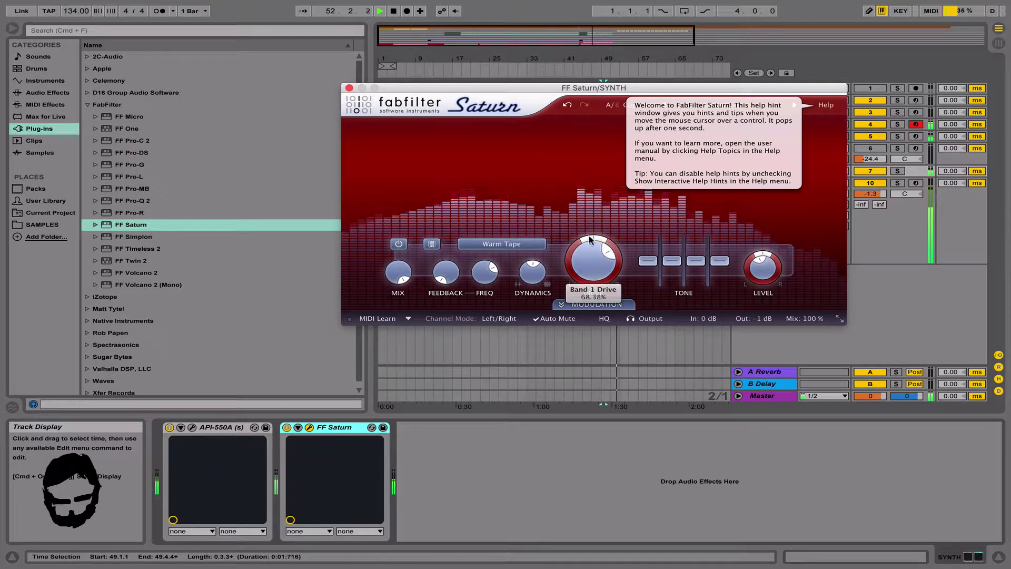
pyautogui.click(501, 243)
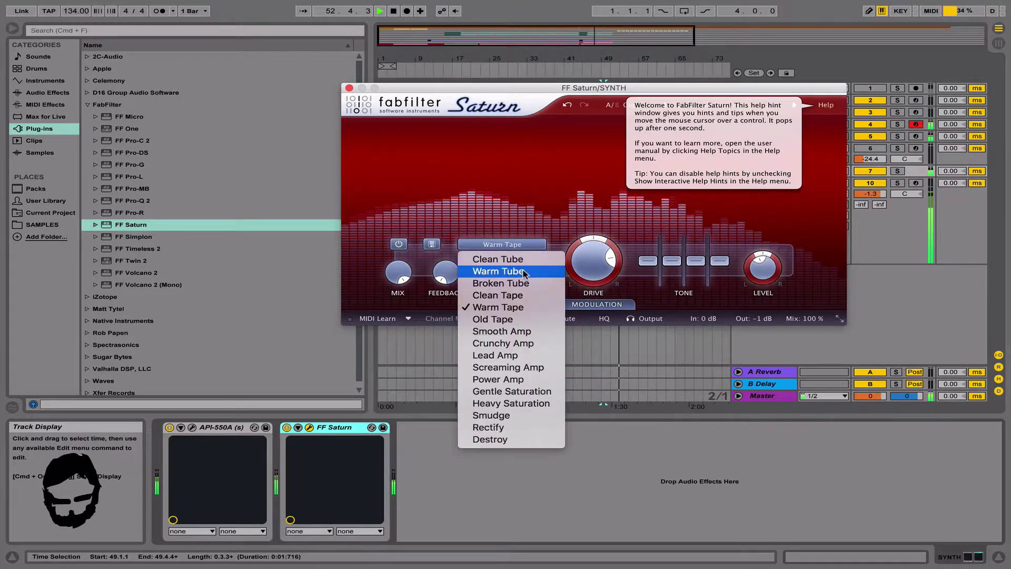
pyautogui.click(534, 319)
# Briefly solo the second BASS track, the CHORD track and the first BASS track to check what each one plays.
pyautogui.click(898, 136)
pyautogui.click(899, 136)
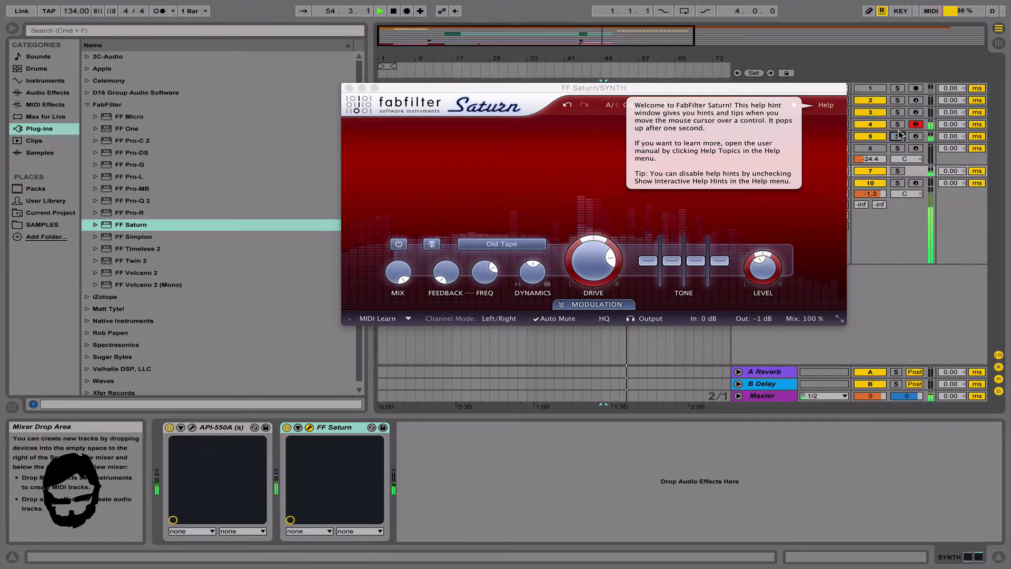
pyautogui.click(898, 149)
pyautogui.click(899, 149)
pyautogui.click(899, 149)
pyautogui.click(898, 149)
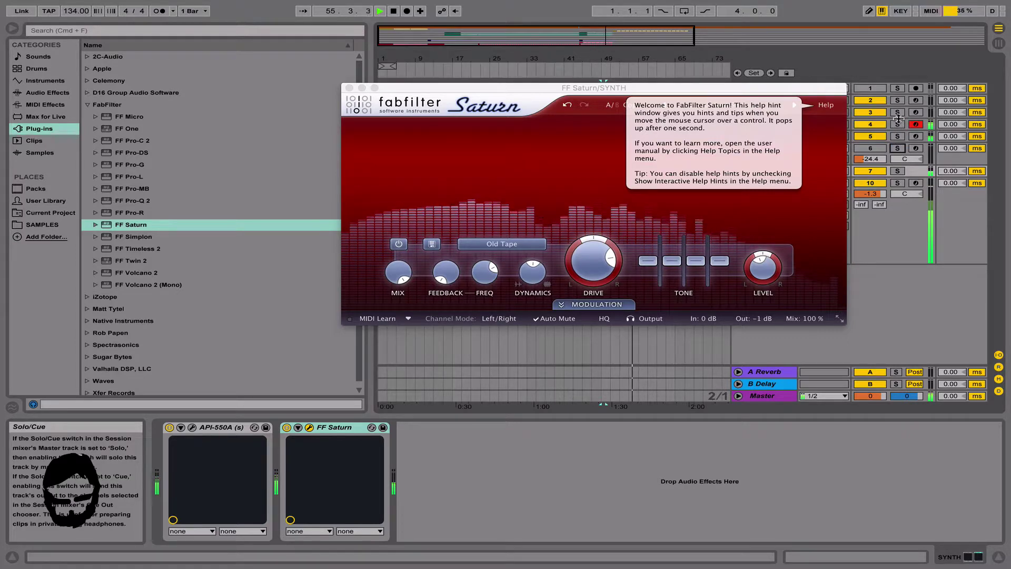
pyautogui.click(897, 125)
pyautogui.click(896, 125)
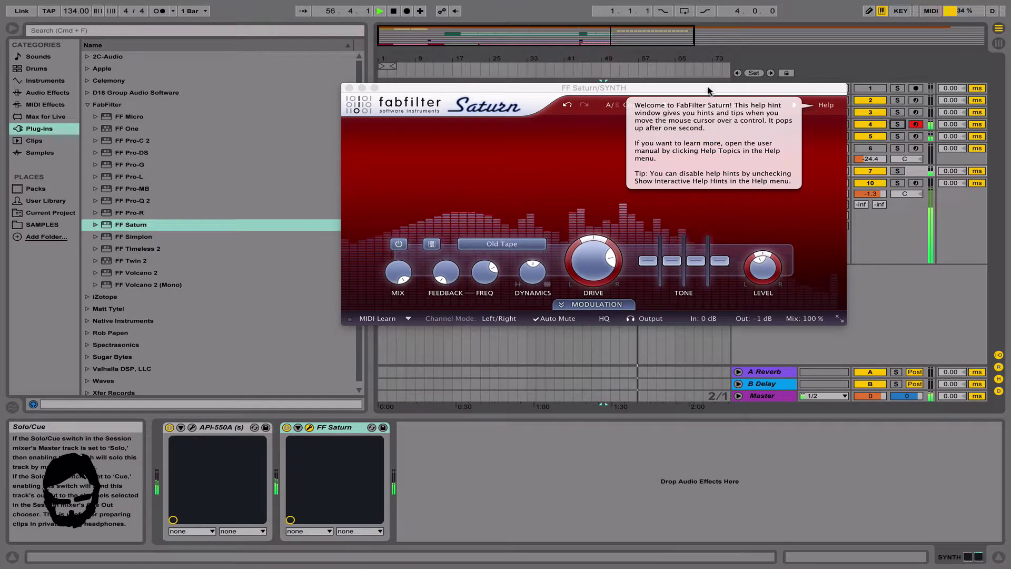
# Move the Saturn window clear of the upper tracks and replay from bar 49 with the SYNTH group soloed.
pyautogui.moveTo(695, 88); pyautogui.dragTo(669, 275)
pyautogui.press('space')
pyautogui.press('space')
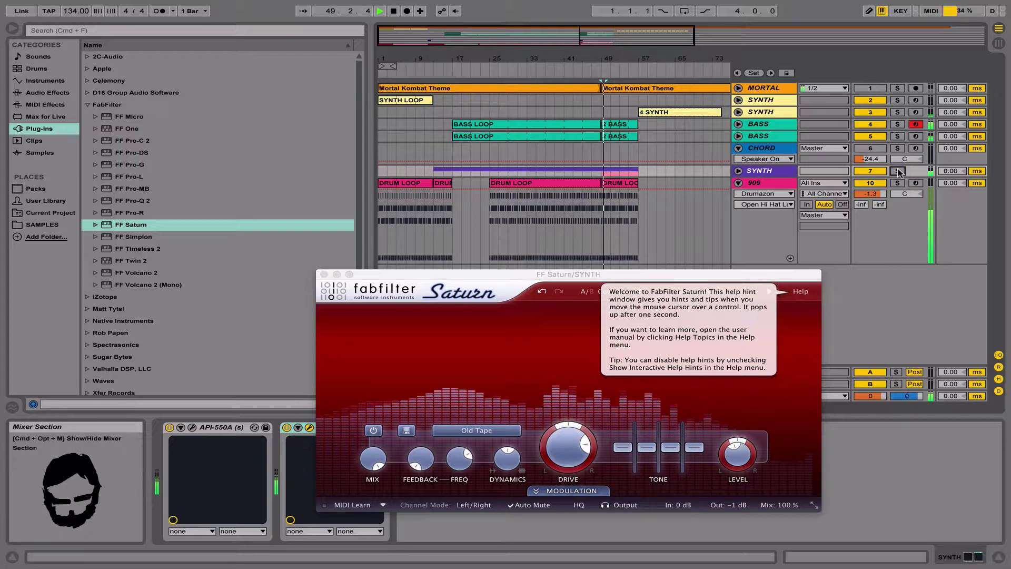
pyautogui.click(897, 170)
# Audition Saturn's Smooth Amp, Crunchy Amp and Lead Amp styles on the soloed SYNTH group, returning to Crunchy Amp.
pyautogui.click(491, 431)
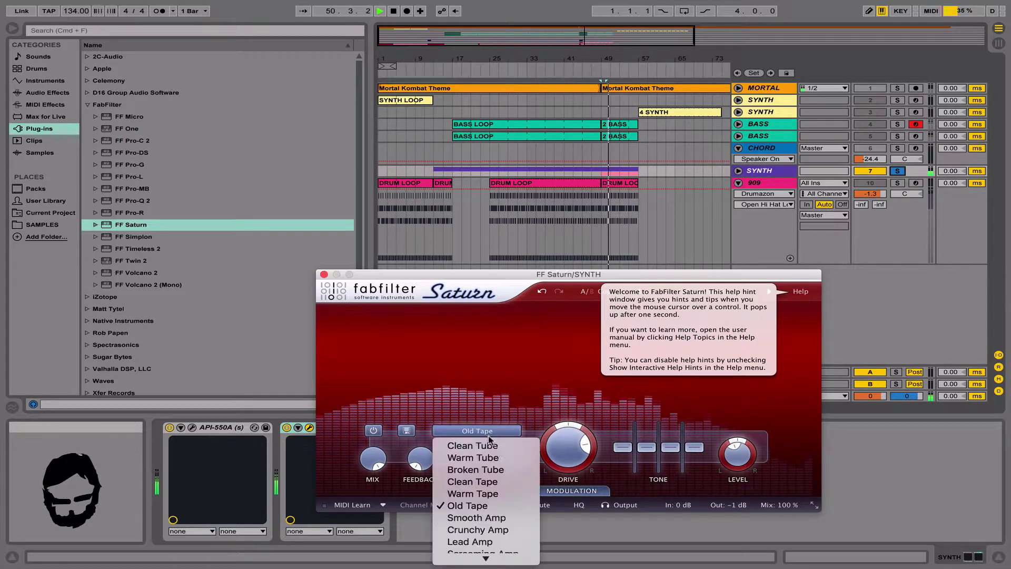
pyautogui.click(476, 517)
pyautogui.click(492, 429)
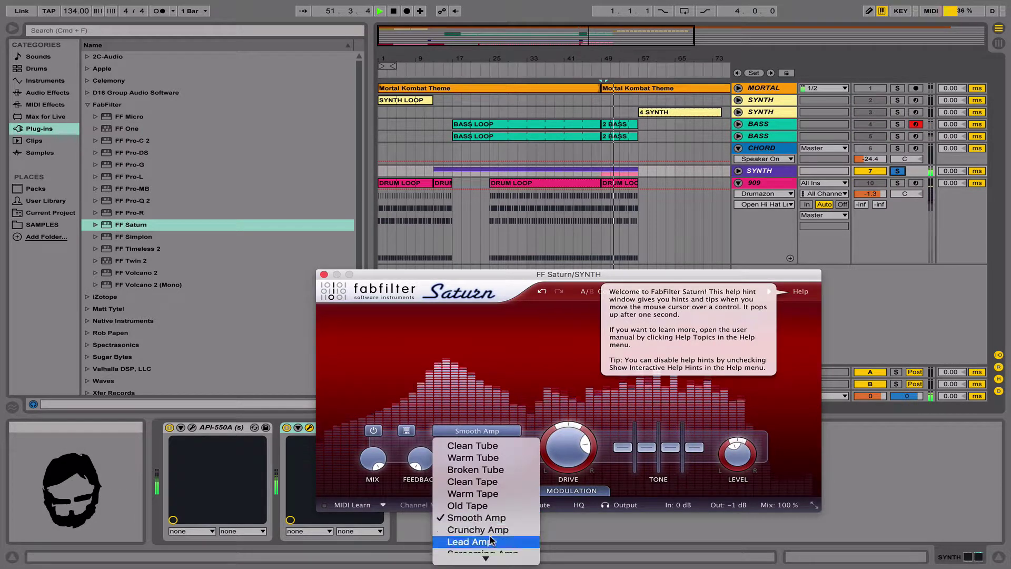
pyautogui.click(476, 529)
pyautogui.click(489, 428)
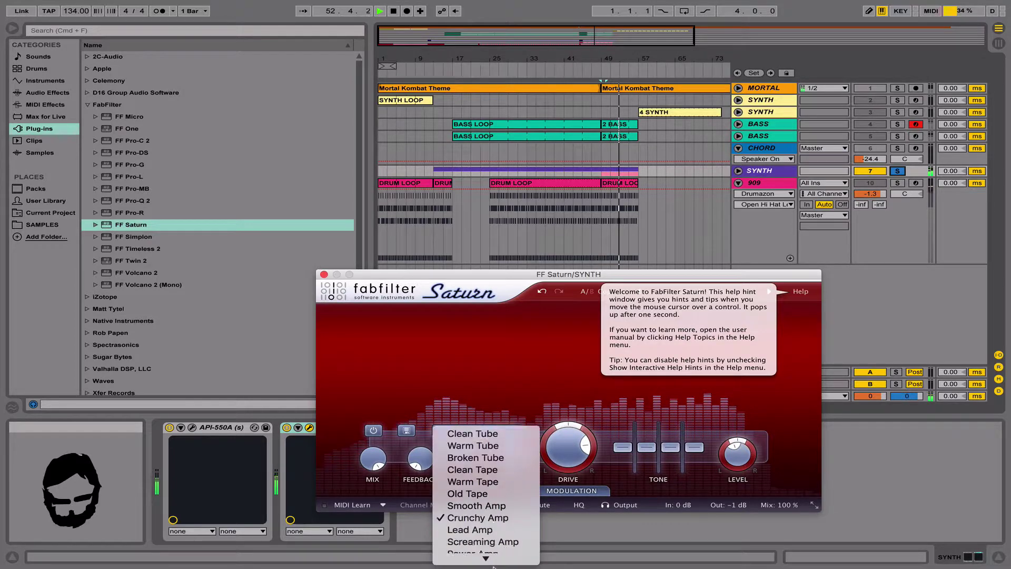
pyautogui.click(489, 443)
pyautogui.click(487, 435)
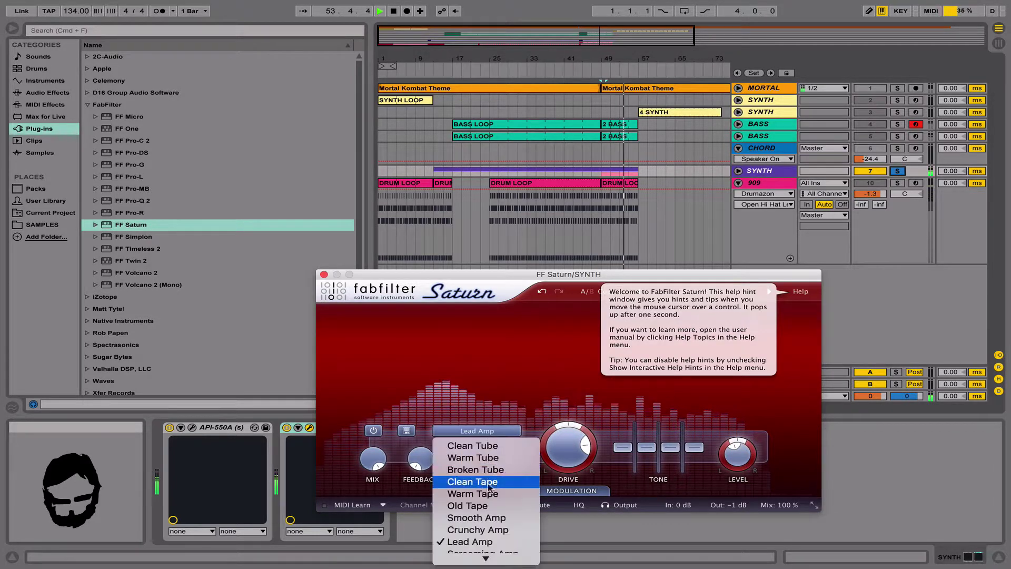
pyautogui.click(476, 528)
# Set Saturn's style to Smooth Amp and lower the band 1 Mid tone to about -8 dB.
pyautogui.click(485, 434)
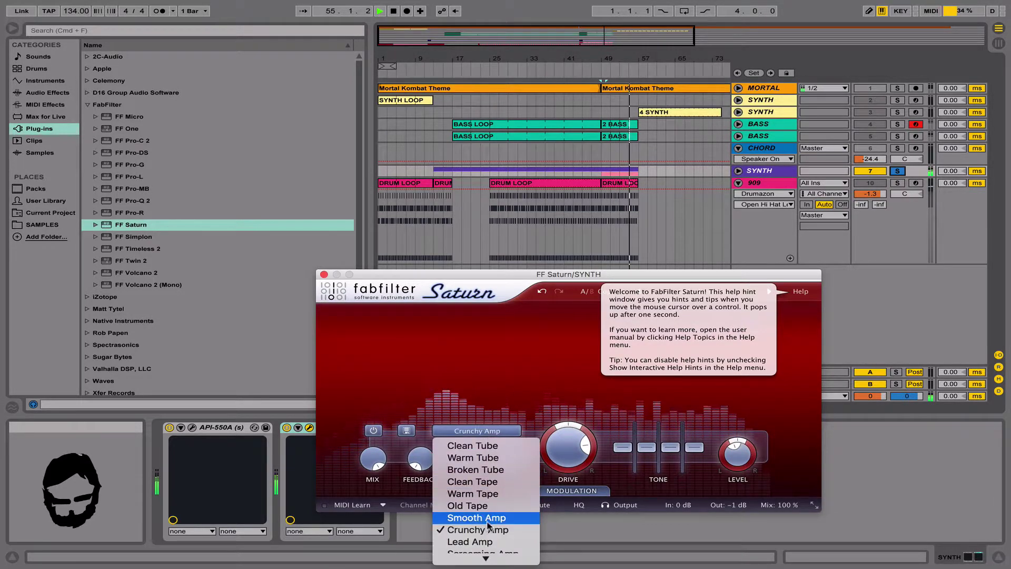
pyautogui.click(473, 518)
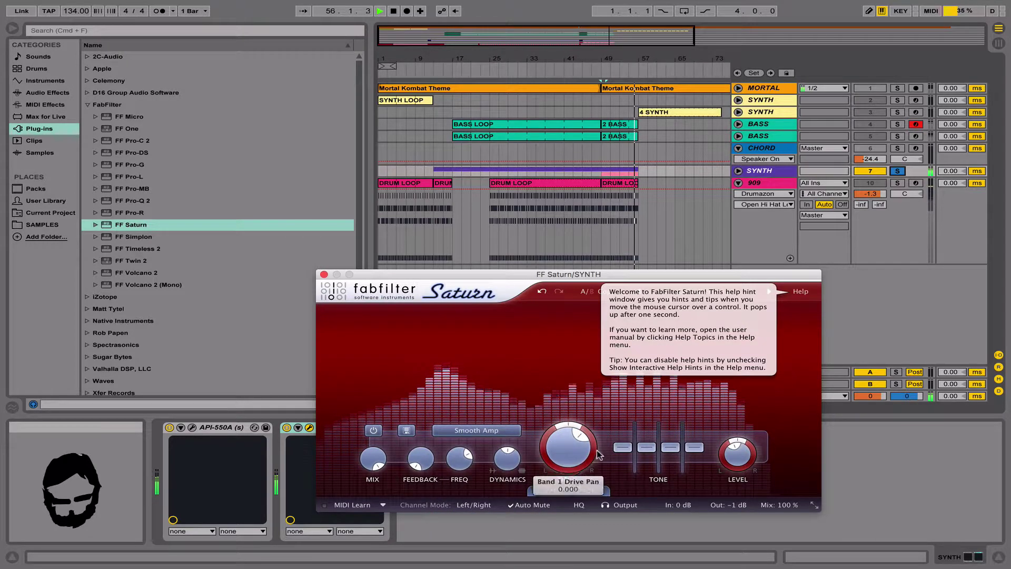
pyautogui.moveTo(646, 447)
pyautogui.mouseDown()
pyautogui.moveTo(653, 427)
pyautogui.moveTo(648, 465)
pyautogui.mouseUp()
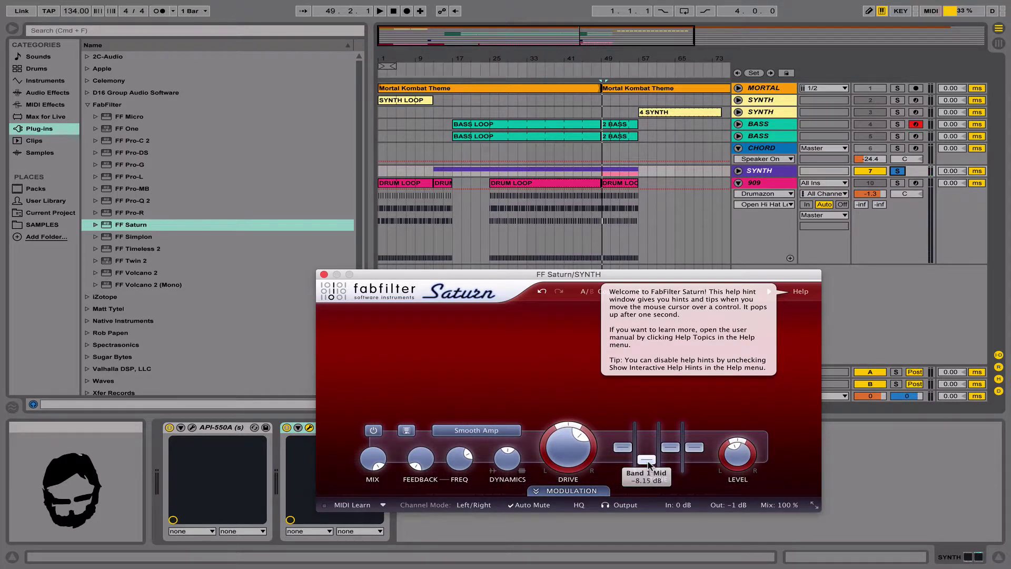
pyautogui.moveTo(653, 3)
pyautogui.click(703, 7)
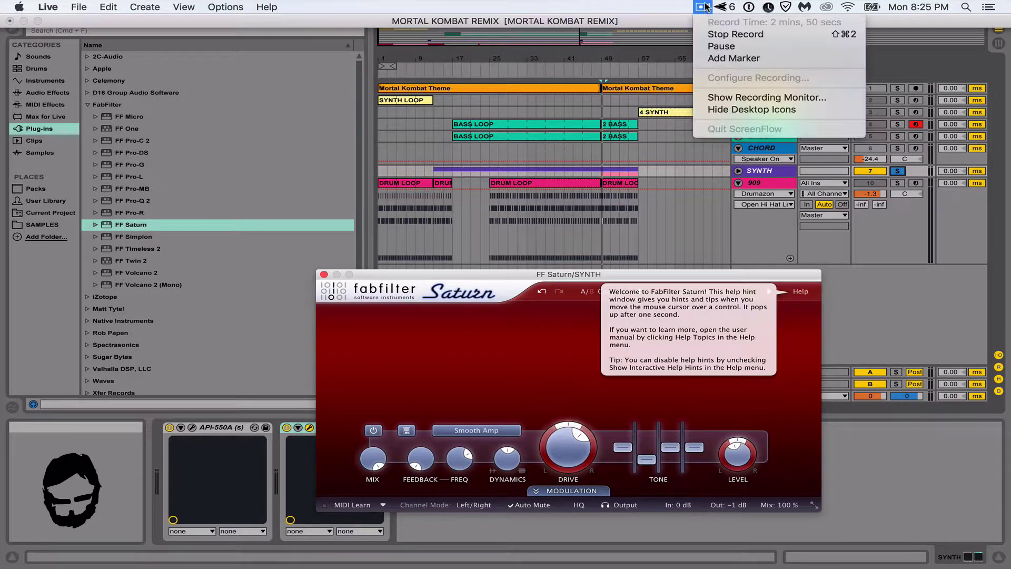
# Select the 909 track during playback and raise its track volume to 2.2 dB.
pyautogui.click(714, 32)
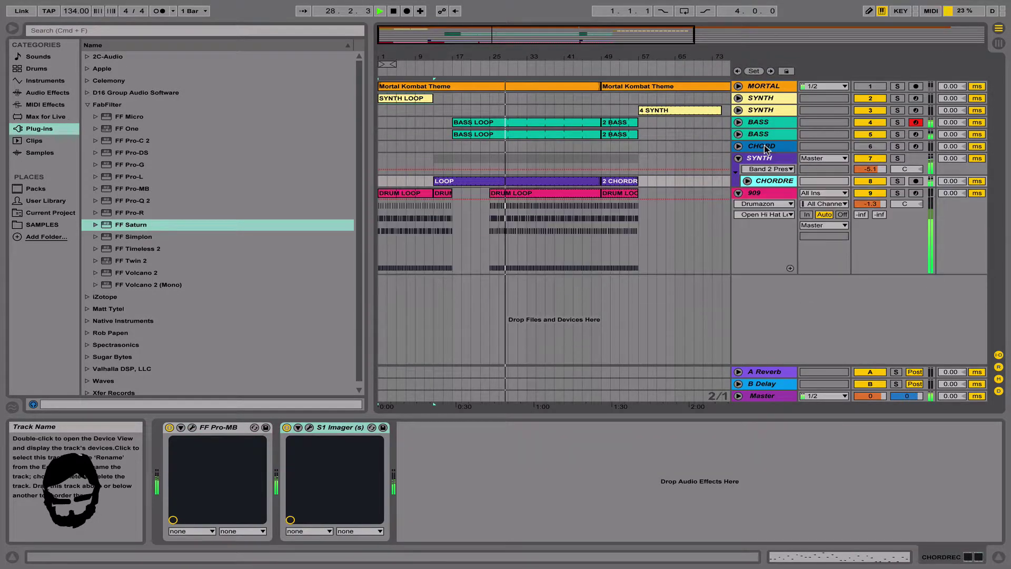
pyautogui.click(765, 155)
pyautogui.press('XF86AudioRaiseVolume')
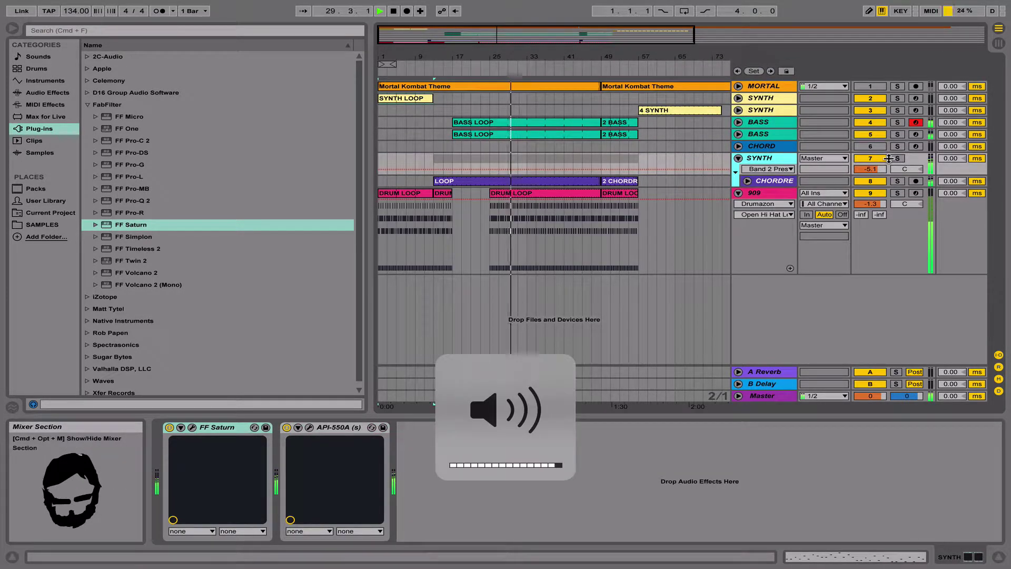
pyautogui.click(776, 192)
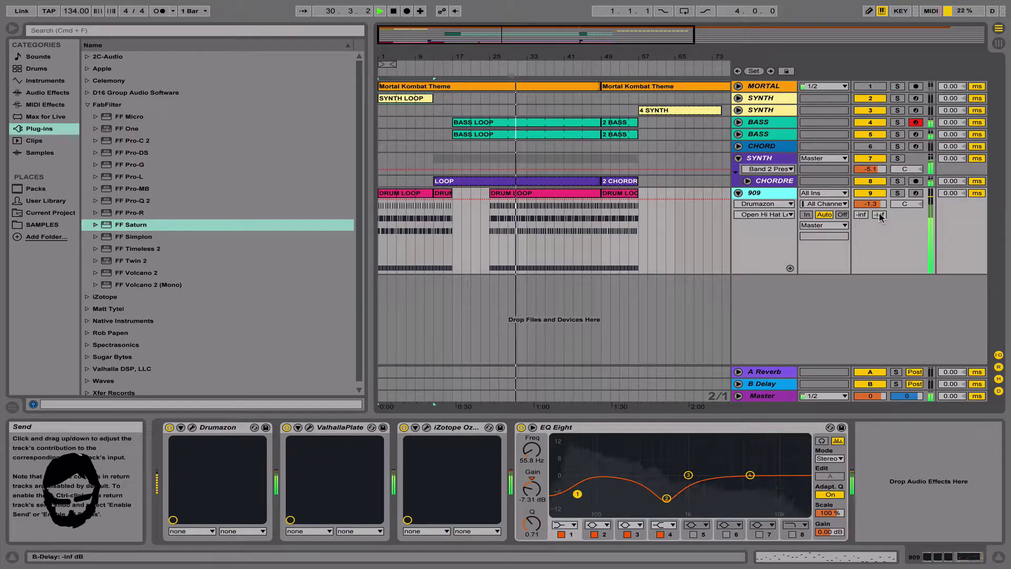
pyautogui.moveTo(869, 204); pyautogui.dragTo(870, 200)
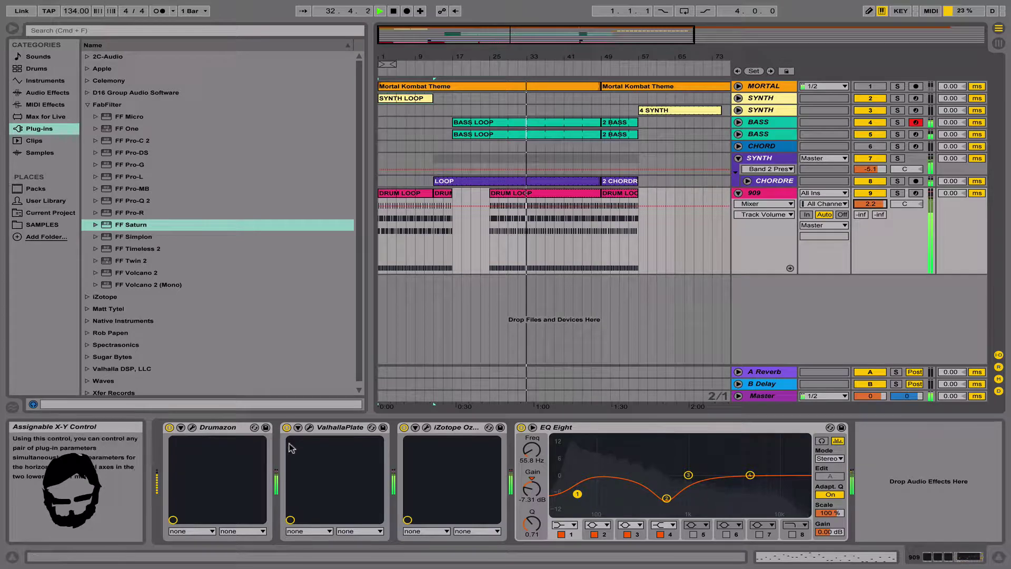
# Raise the bass drum level in the 909 track's Drumazon and set the bass drum decay to 0.499.
pyautogui.click(192, 427)
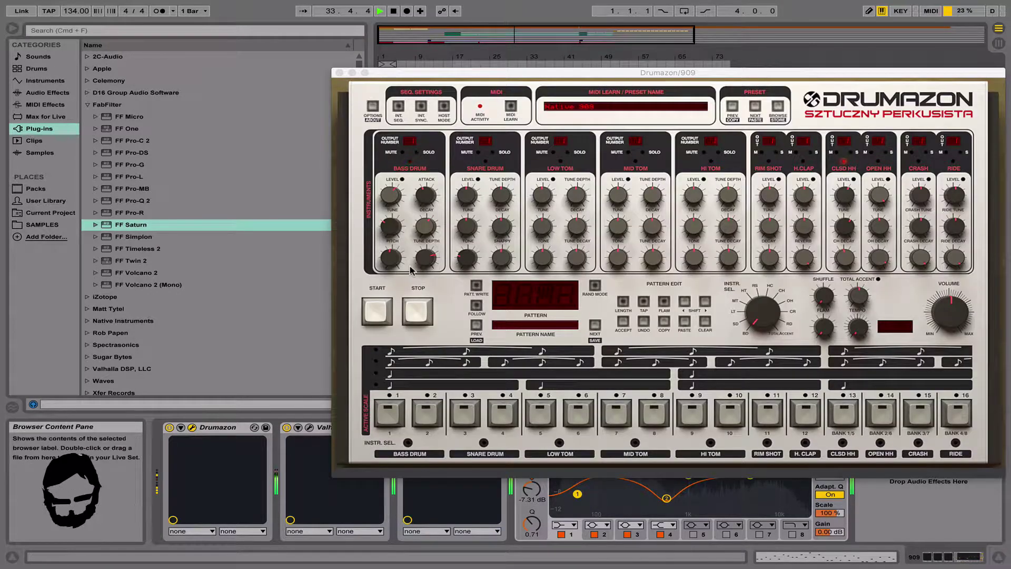
pyautogui.moveTo(394, 201); pyautogui.dragTo(391, 182)
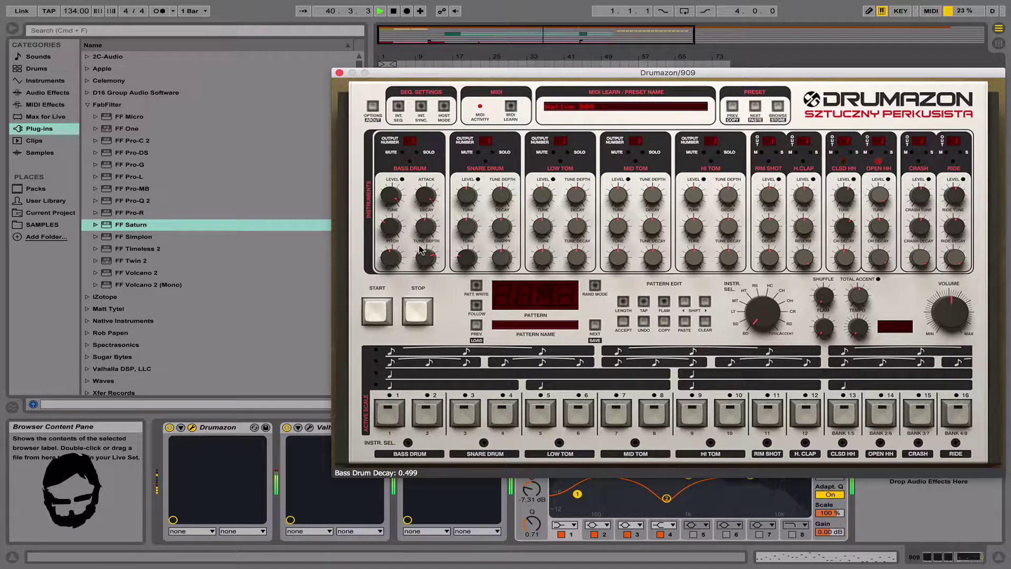
pyautogui.click(339, 73)
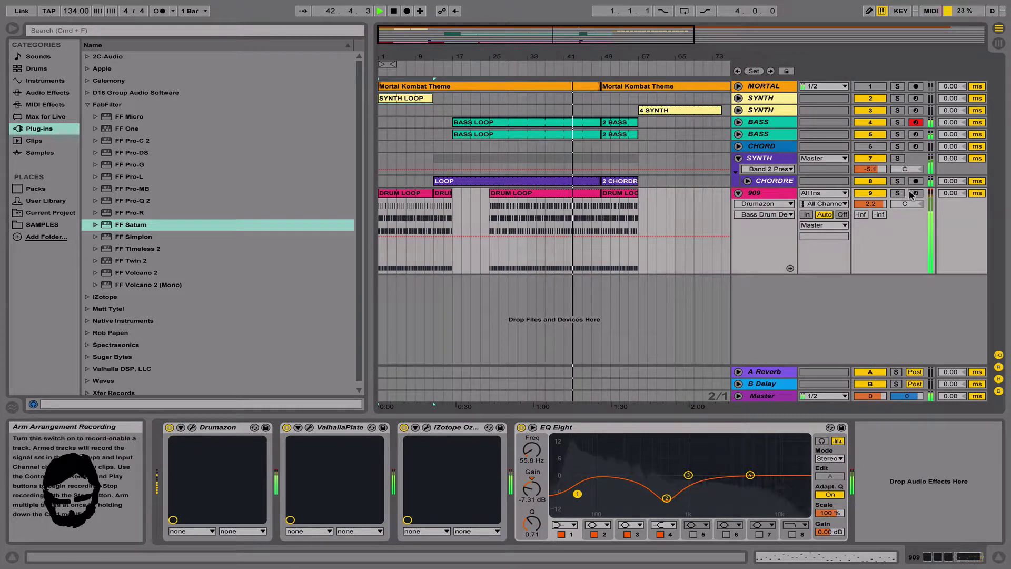
# Try the 909 track's volume at -6 dB and undo the change.
pyautogui.press('Tab')
pyautogui.hscroll(2, 670, 343)
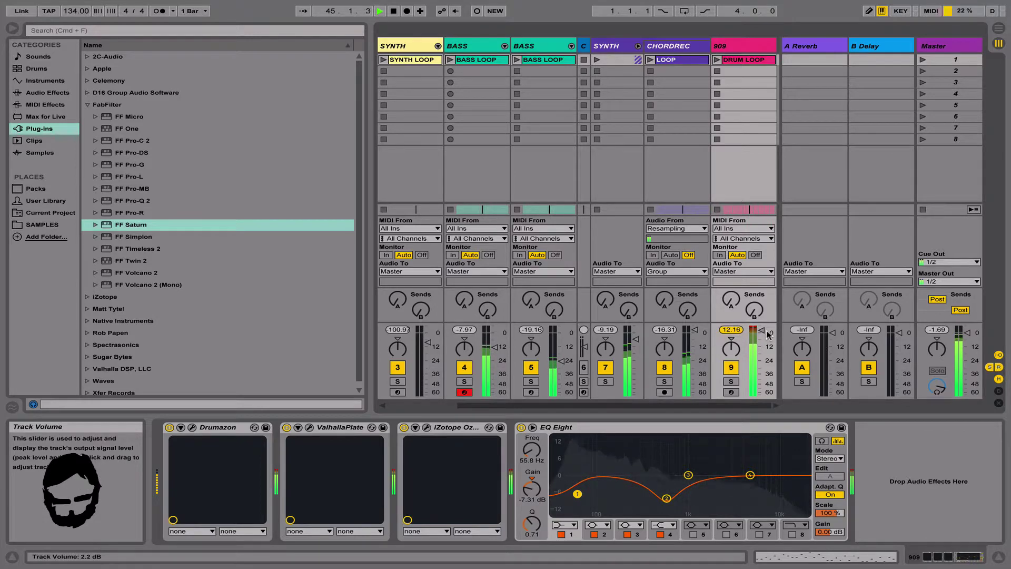
pyautogui.press('Tab')
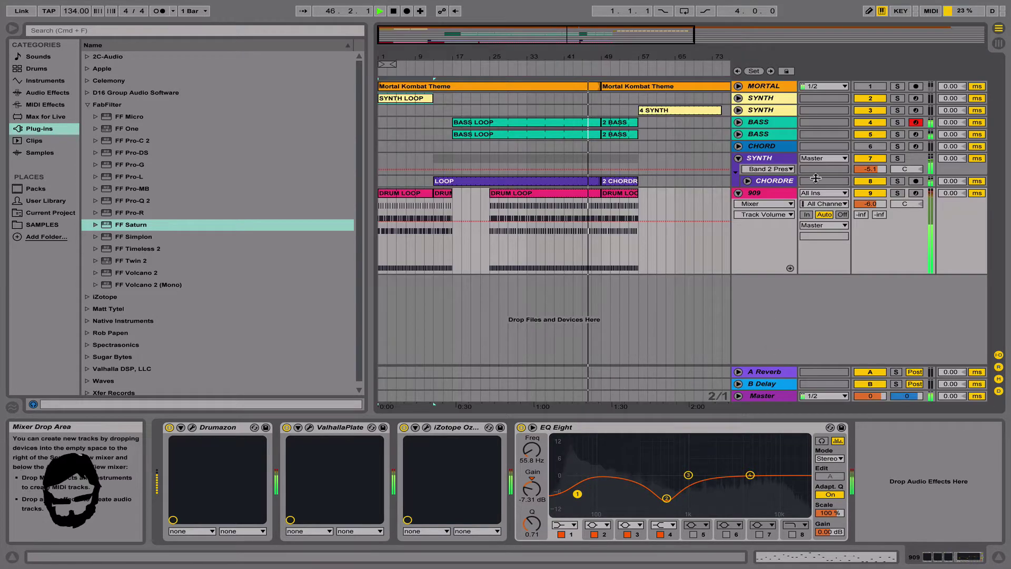
pyautogui.press('super+z')
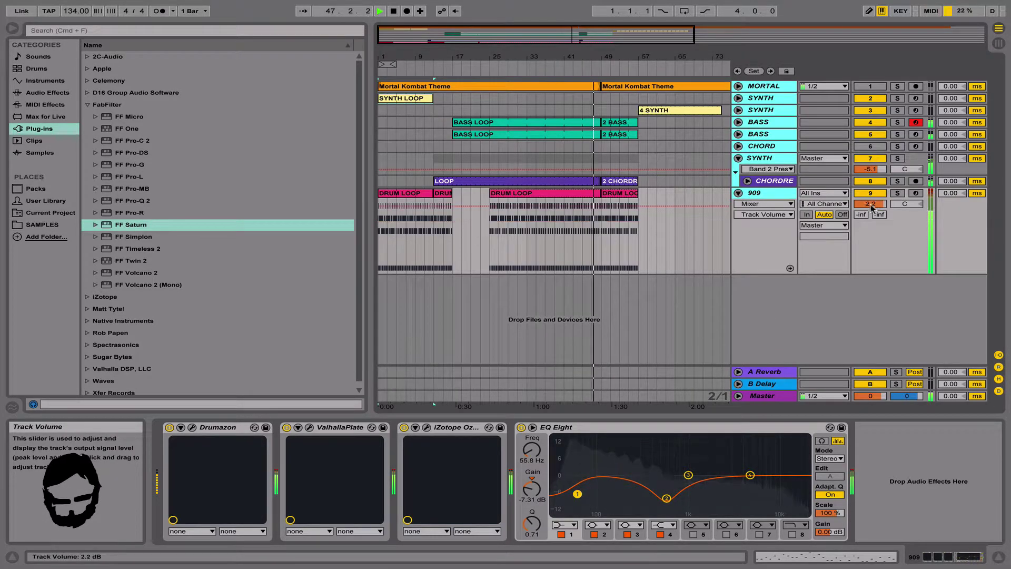
# Select all tracks and lower their volumes together until the 909 track is at -8.5 dB.
pyautogui.click(780, 194)
pyautogui.press('super+a')
pyautogui.moveTo(874, 205); pyautogui.dragTo(874, 235)
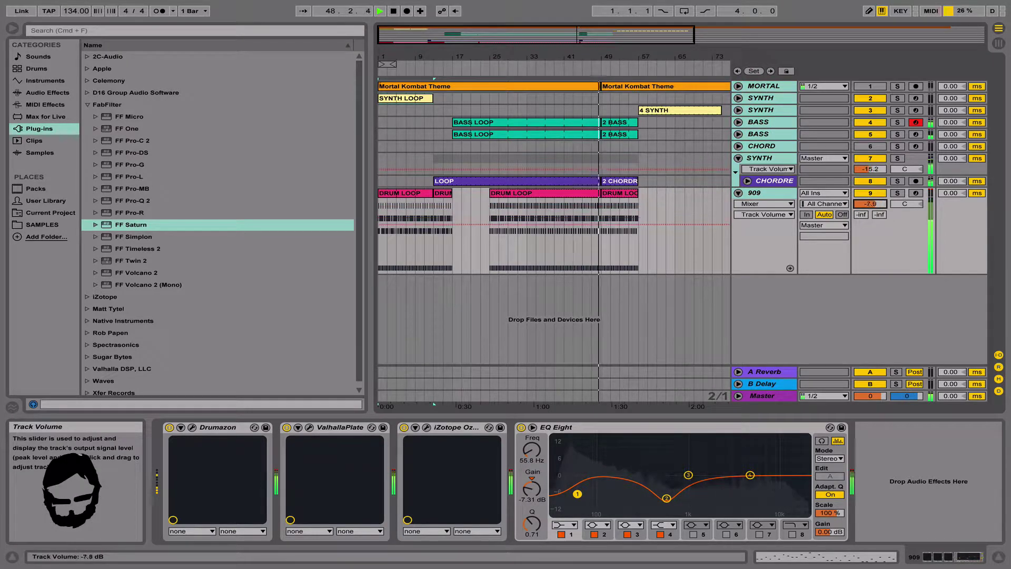
# Check the Kramer Tape settings on the Master track.
pyautogui.click(763, 396)
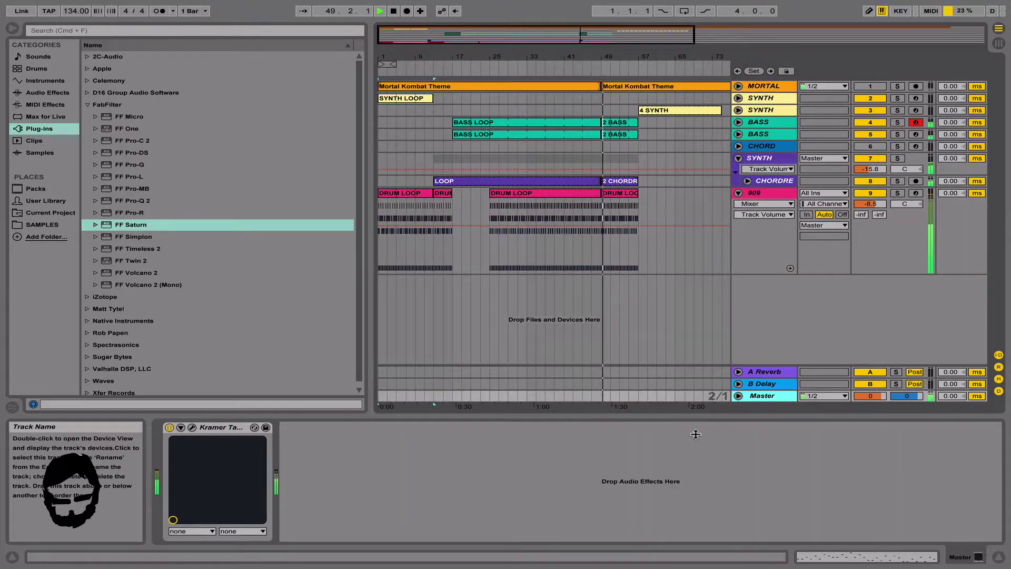
pyautogui.click(192, 427)
pyautogui.press('XF86AudioRaiseVolume')
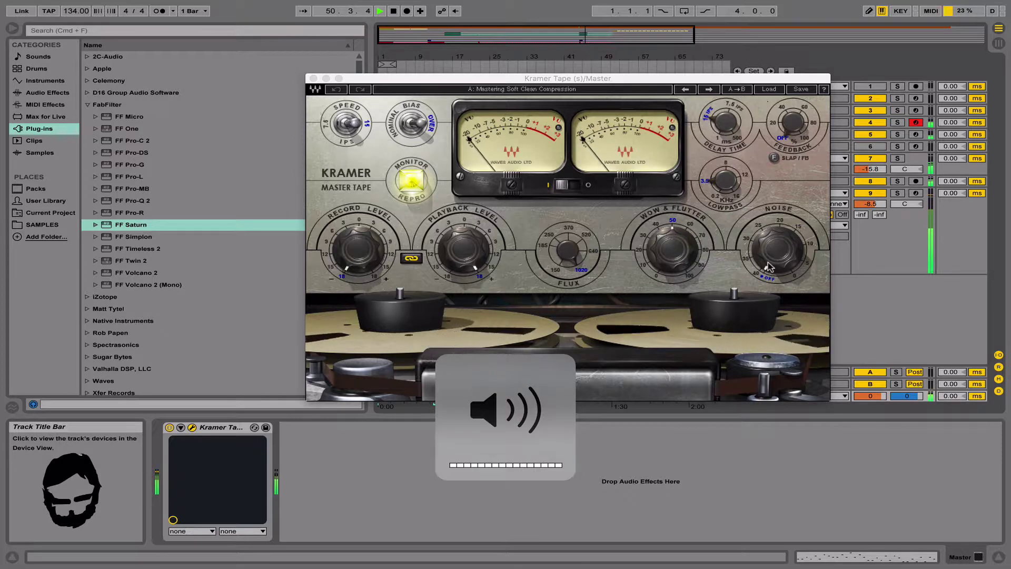
pyautogui.click(313, 79)
# Search the plug-ins for "limit" and add the Waves L1 limiter (s) after Kramer Tape on the Master track.
pyautogui.click(226, 31)
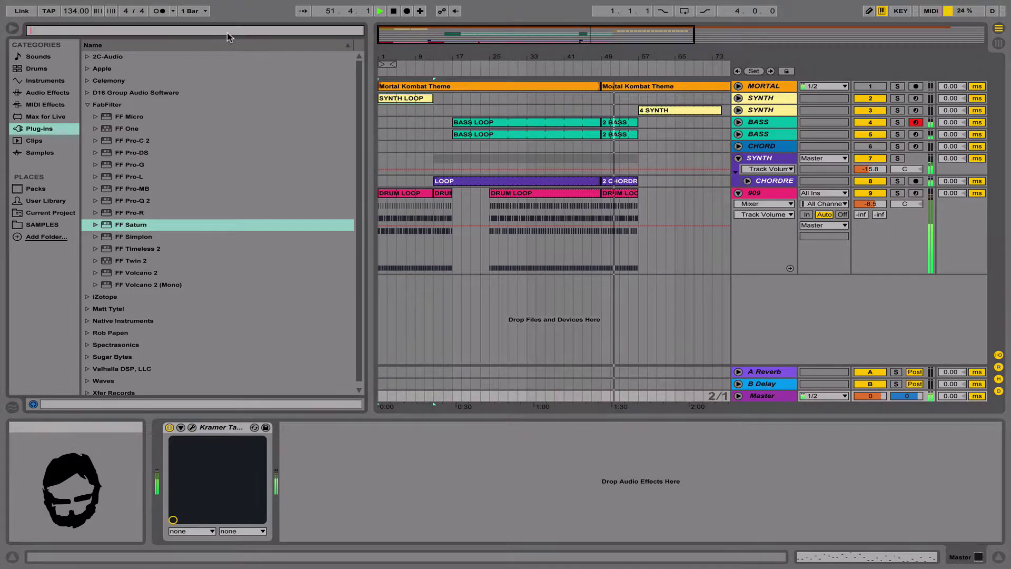
pyautogui.write('limit')
pyautogui.click(132, 69)
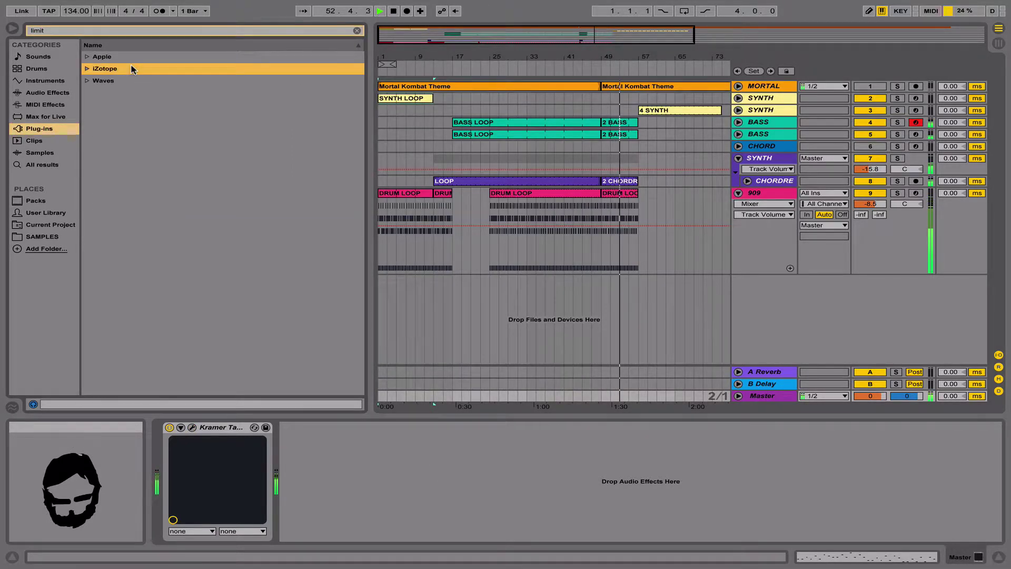
pyautogui.doubleClick(131, 80)
pyautogui.moveTo(136, 105); pyautogui.dragTo(448, 470)
# Set the L1 limiter's threshold to -5.7 and its release to about 0.19, and close its window.
pyautogui.moveTo(358, 141); pyautogui.dragTo(358, 164)
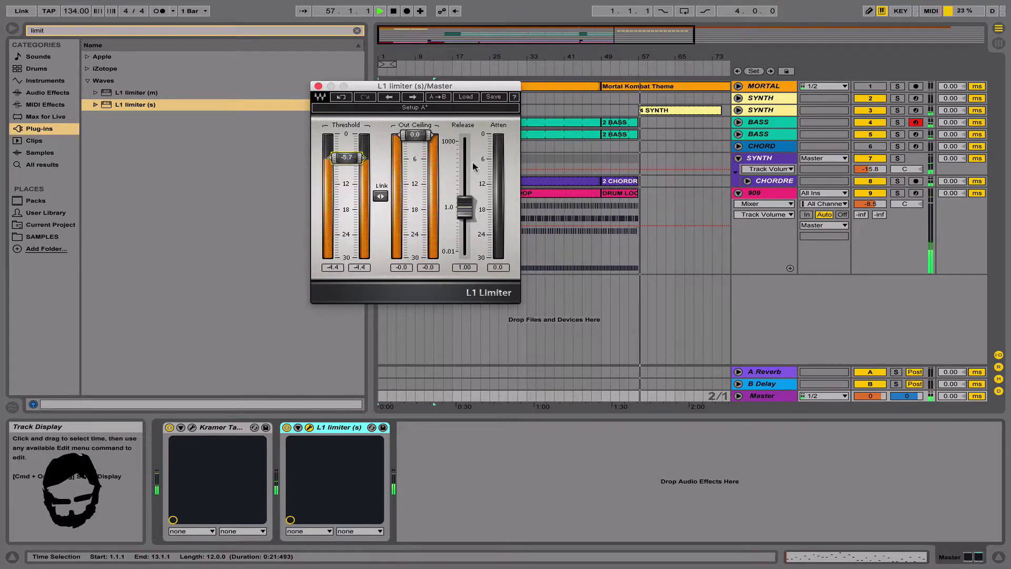
pyautogui.moveTo(464, 207); pyautogui.dragTo(465, 245)
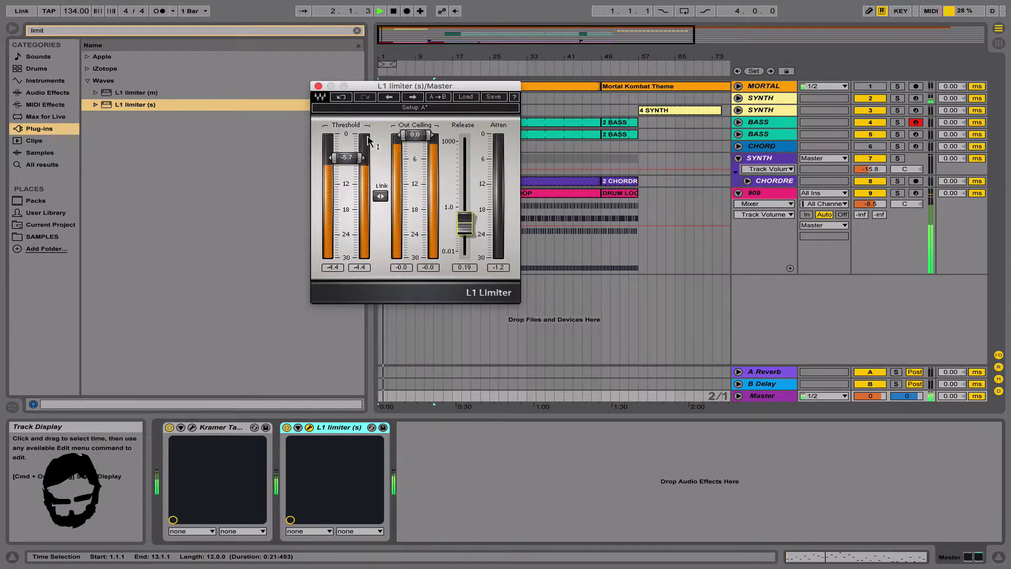
pyautogui.click(309, 427)
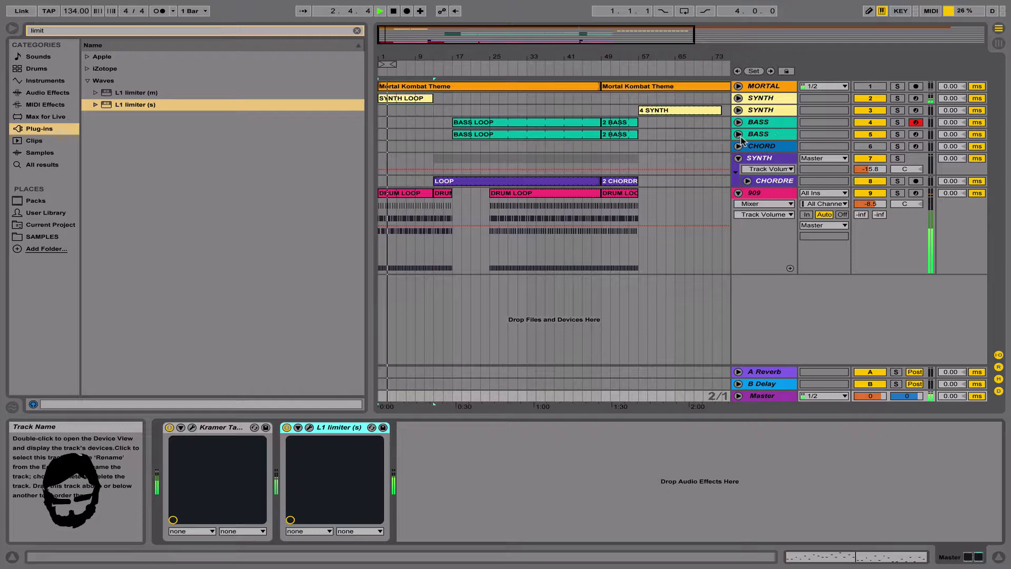
# Reduce the bass drum decay in the 909 track's Drumazon to 0.405.
pyautogui.click(766, 192)
pyautogui.click(193, 427)
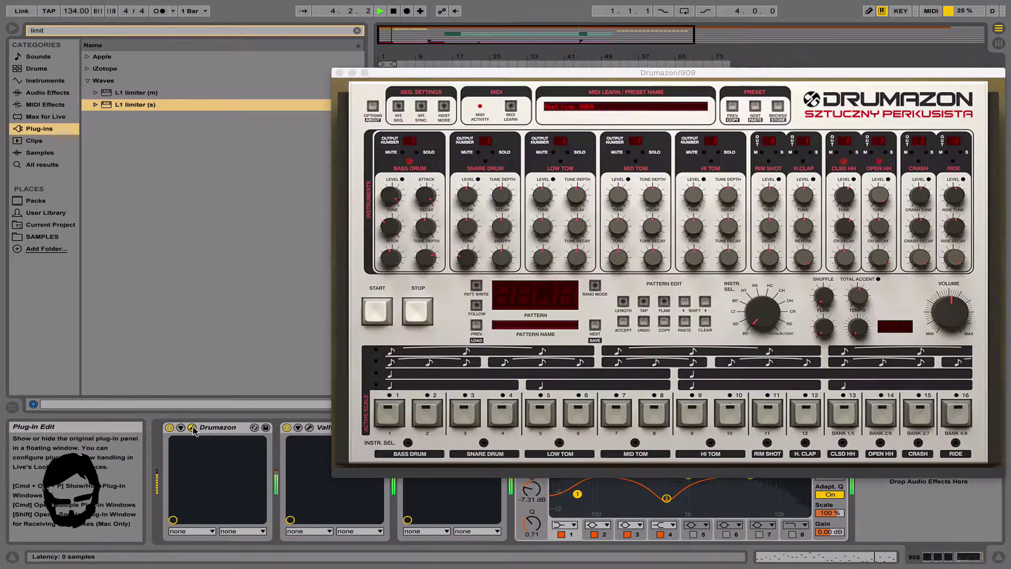
pyautogui.moveTo(428, 229); pyautogui.dragTo(436, 265)
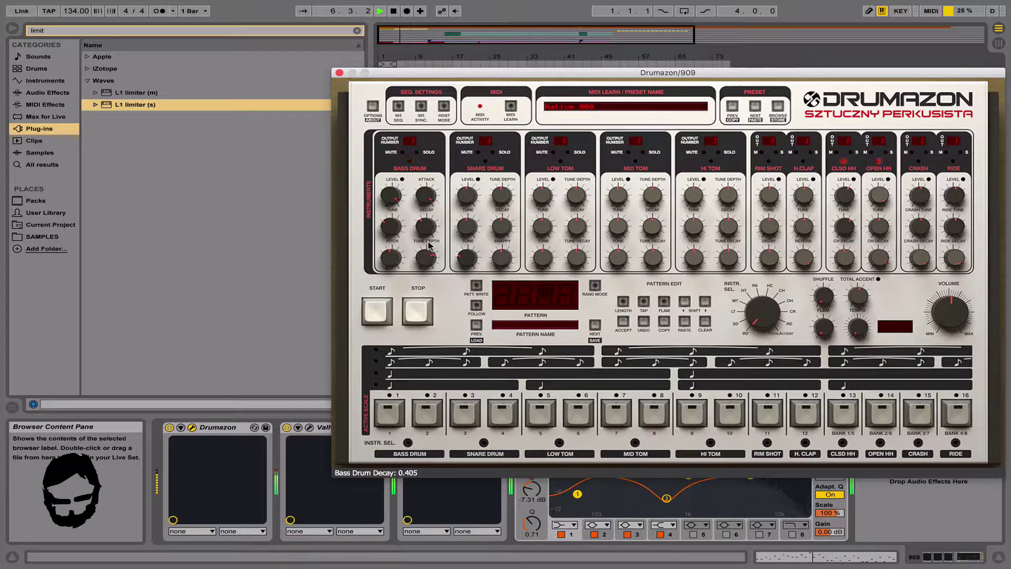
pyautogui.click(339, 73)
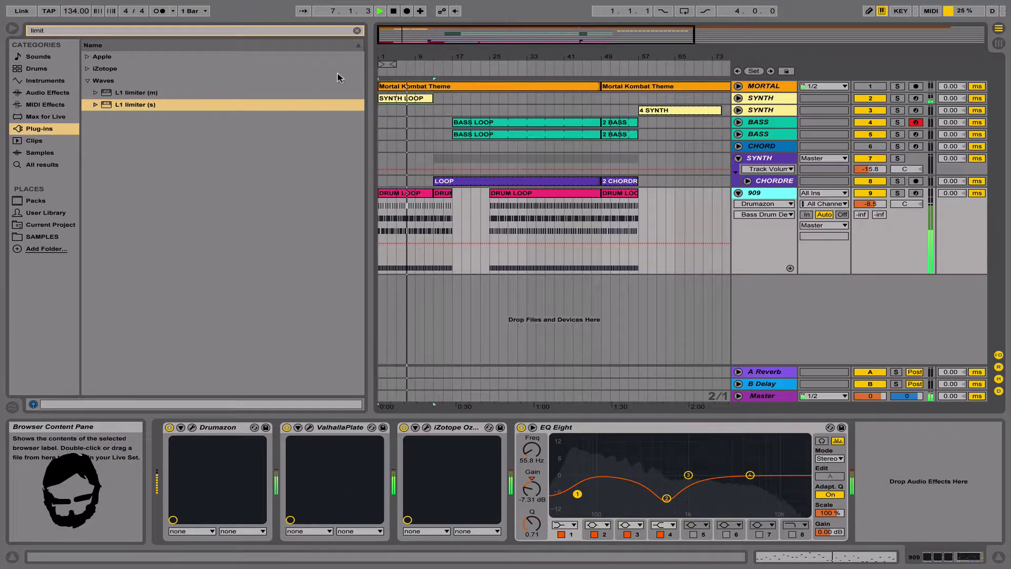
# Switch off ValhallaPlate on the 909 track and show its Device On automation in the arrangement.
pyautogui.click(287, 427)
pyautogui.rightClick(288, 429)
pyautogui.click(311, 435)
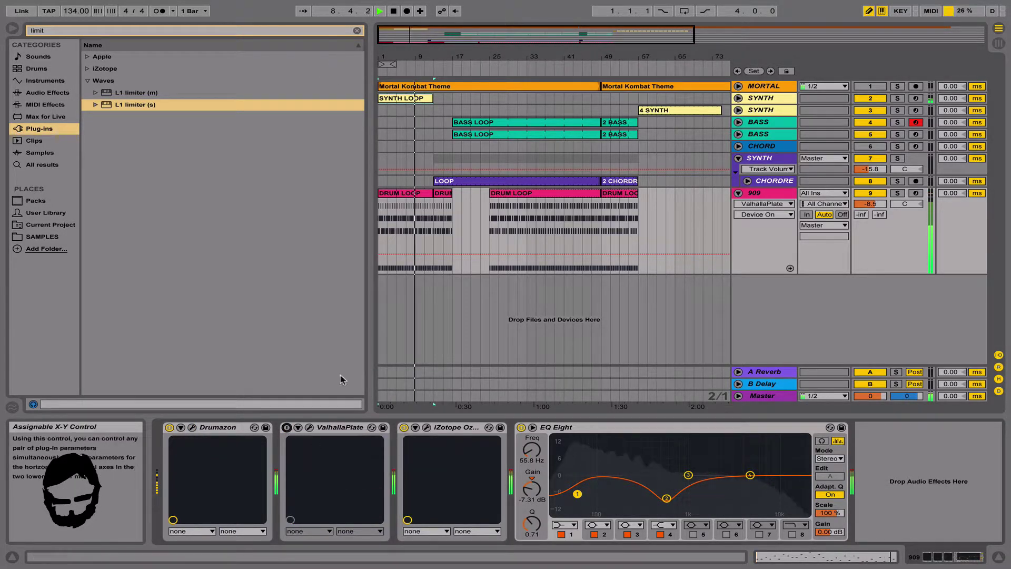
# Draw the ValhallaPlate Device On automation so the reverb is off until bar 13 and on from there.
pyautogui.press('b')
pyautogui.click(441, 216)
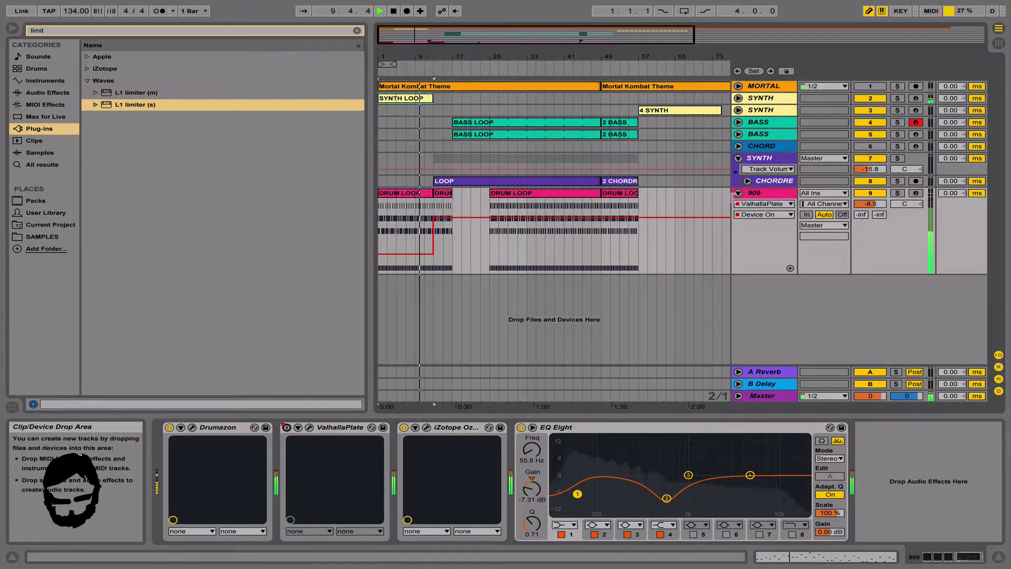
pyautogui.press('b')
pyautogui.hscroll(6, 578, 286)
pyautogui.click(410, 254)
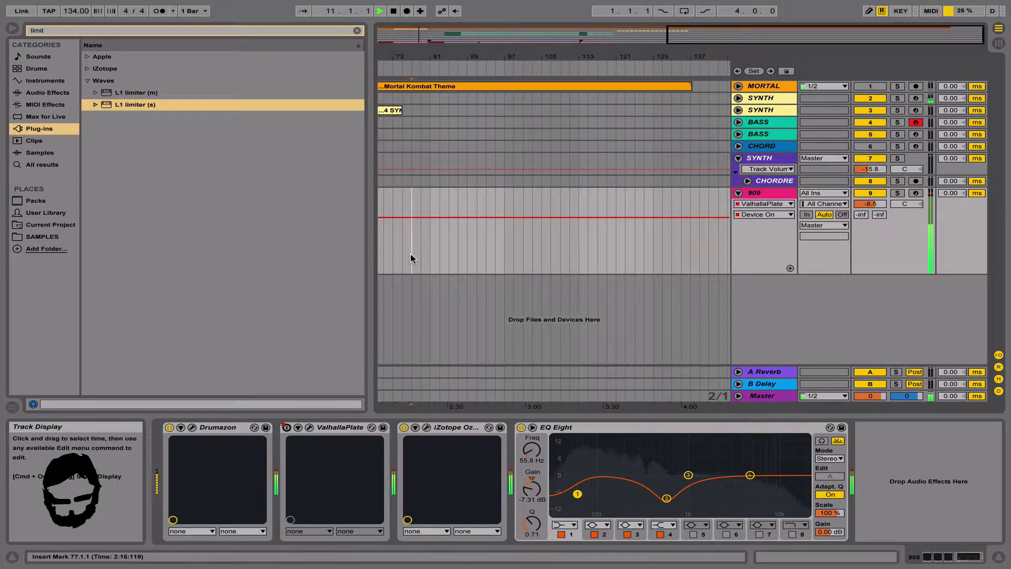
pyautogui.hscroll(-6, 410, 254)
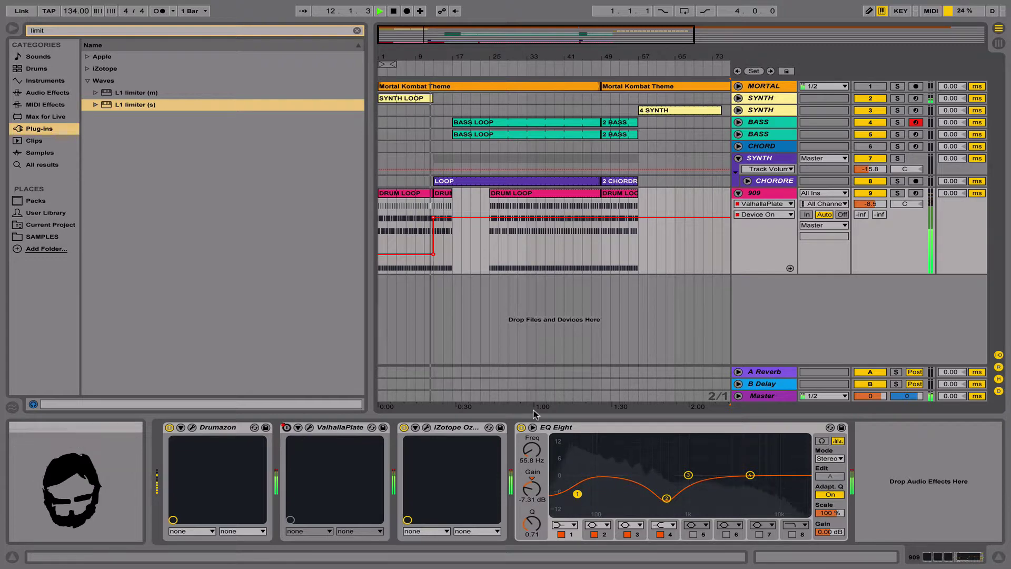
# Fold the 909 track and delete its short drum clip between bars 13 and 17.
pyautogui.click(775, 193)
pyautogui.press('Left')
pyautogui.press('Up')
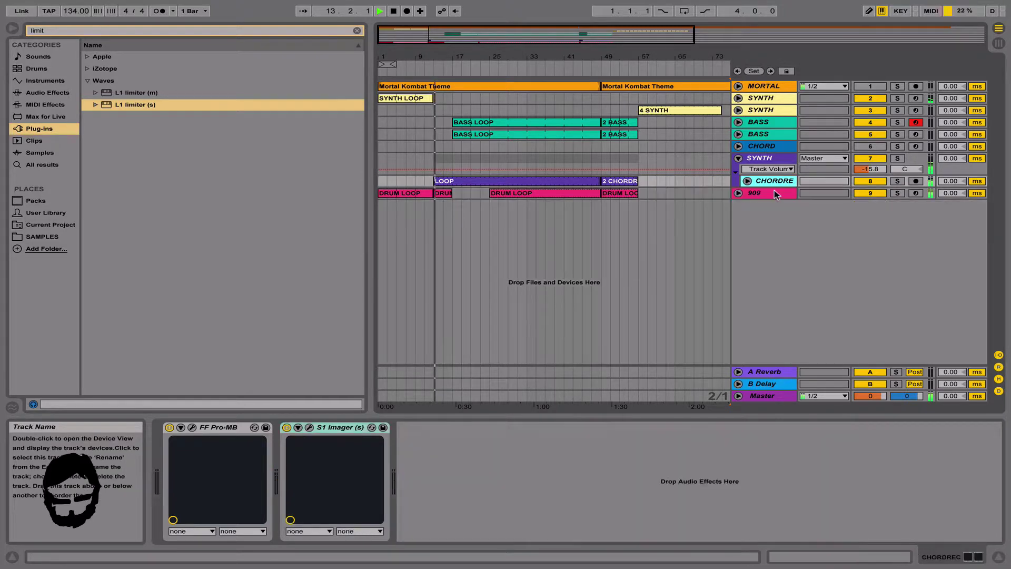
pyautogui.press('Down')
pyautogui.press('Up')
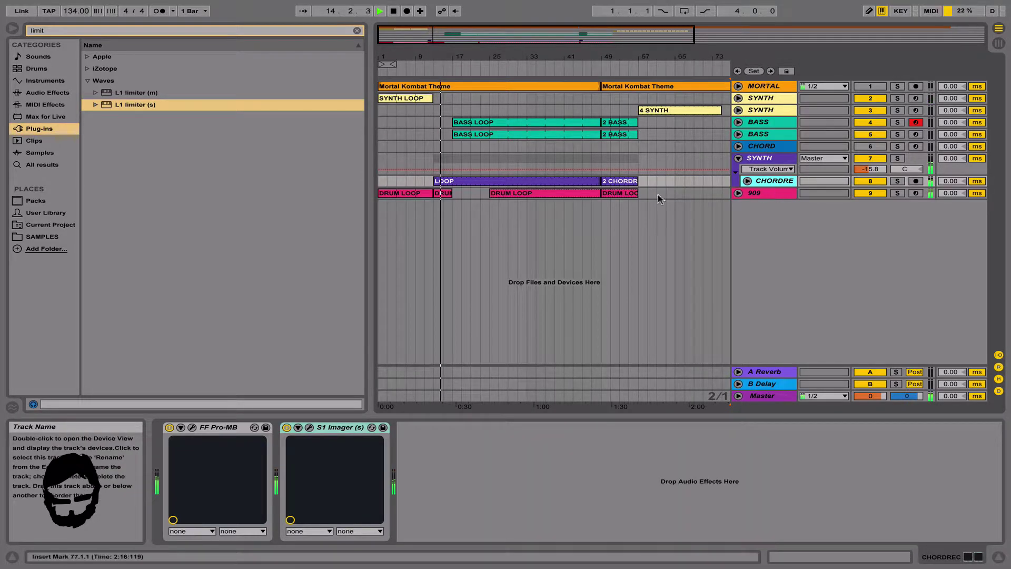
pyautogui.click(442, 194)
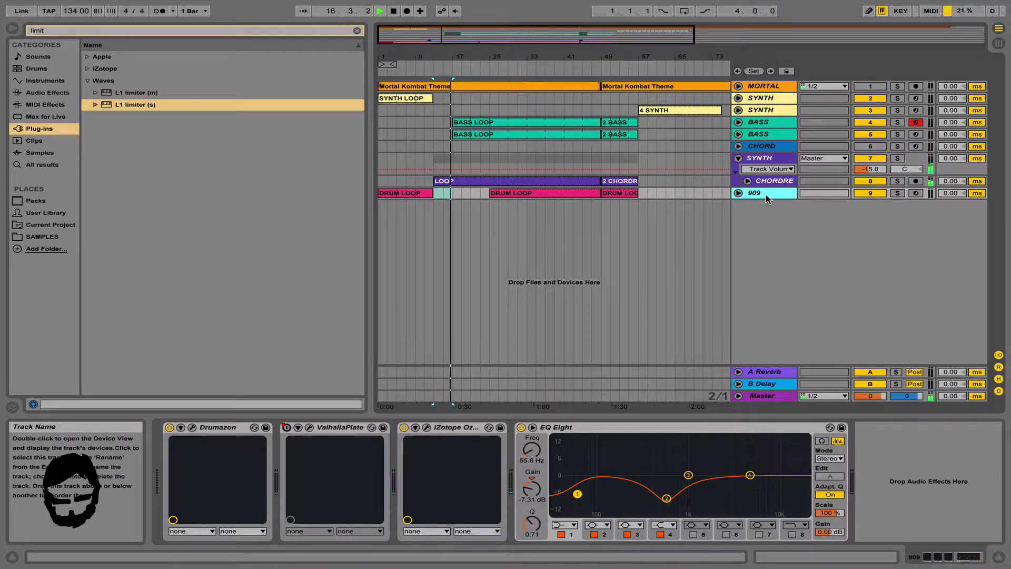
# Group the two BASS tracks and name the group BASS.
pyautogui.click(768, 123)
pyautogui.keyDown('shift'); pyautogui.click(768, 135); pyautogui.keyUp('shift')
pyautogui.press('super+g')
pyautogui.write('BASS')
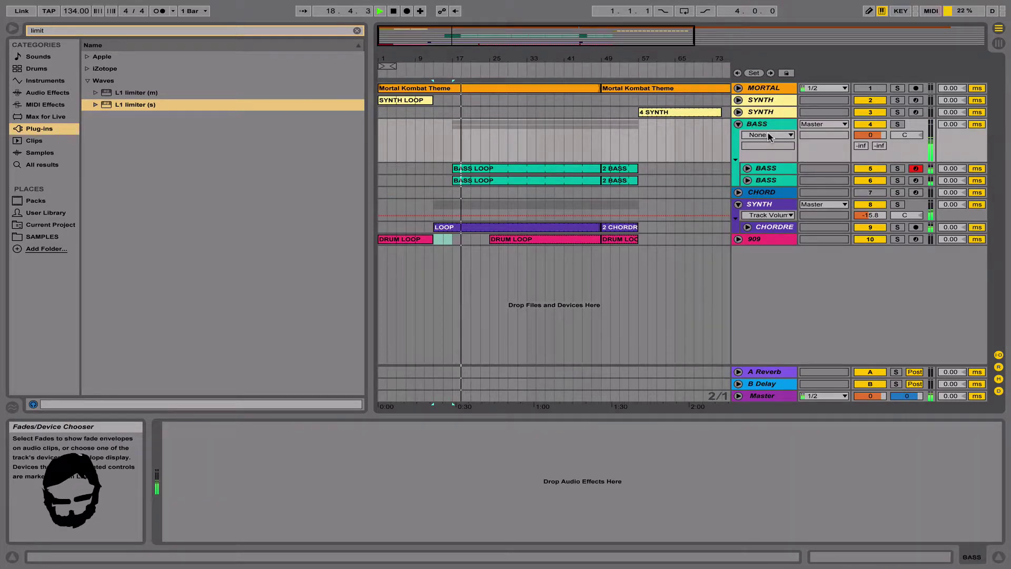
# Search the plug-ins for "bass" and load the Waves CLA Bass (s) onto the BASS group.
pyautogui.click(134, 80)
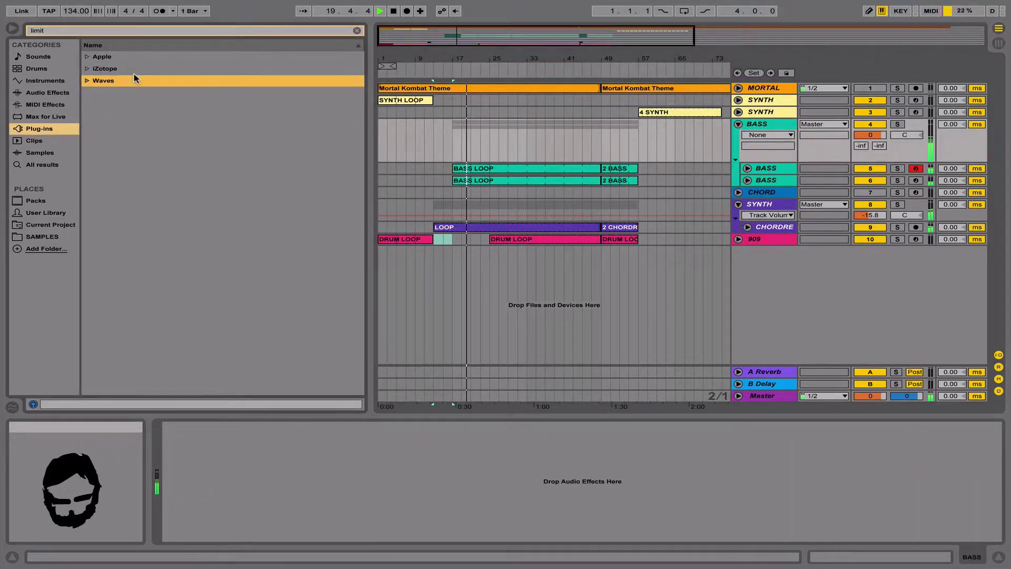
pyautogui.click(111, 31)
pyautogui.write('bass')
pyautogui.click(127, 70)
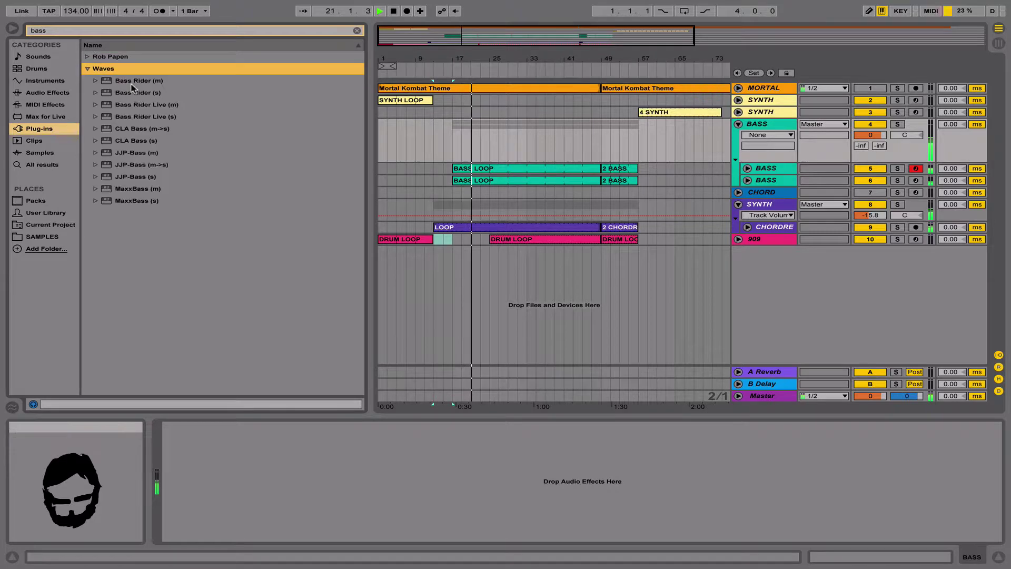
pyautogui.click(131, 82)
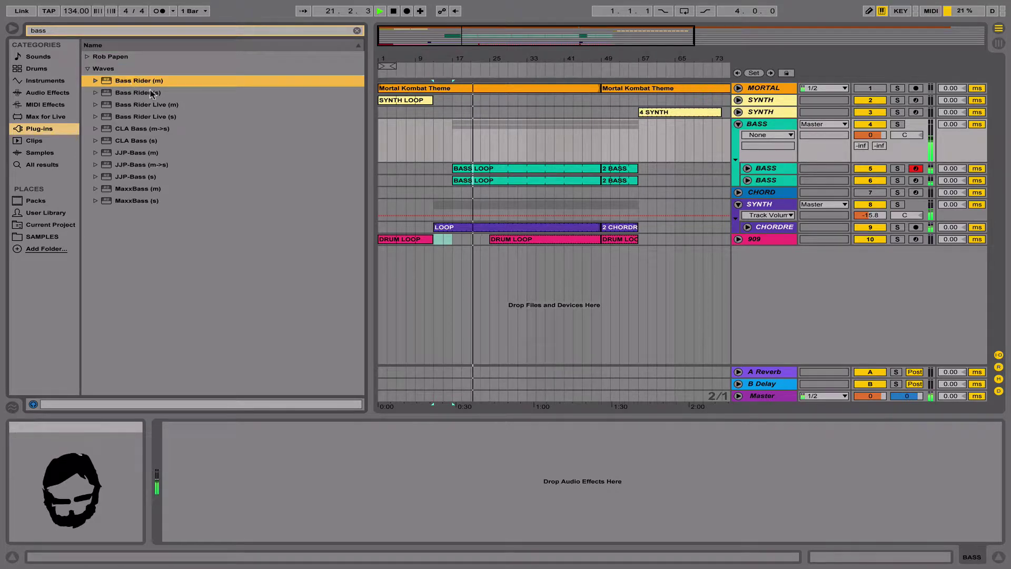
pyautogui.doubleClick(151, 145)
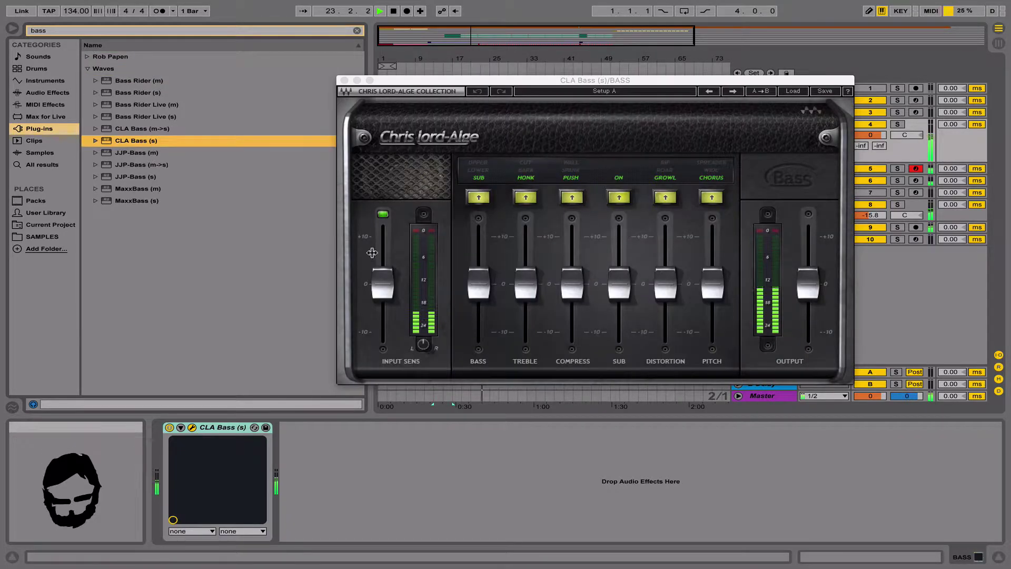
# In CLA Bass, lower Bass and Sub, raise Treble, Compress and Distortion, and set Pitch to Wide at 3.6.
pyautogui.moveTo(478, 285)
pyautogui.mouseDown()
pyautogui.moveTo(478, 263)
pyautogui.moveTo(478, 302)
pyautogui.mouseUp()
pyautogui.moveTo(572, 284); pyautogui.dragTo(622, 321)
pyautogui.moveTo(665, 283); pyautogui.dragTo(665, 239)
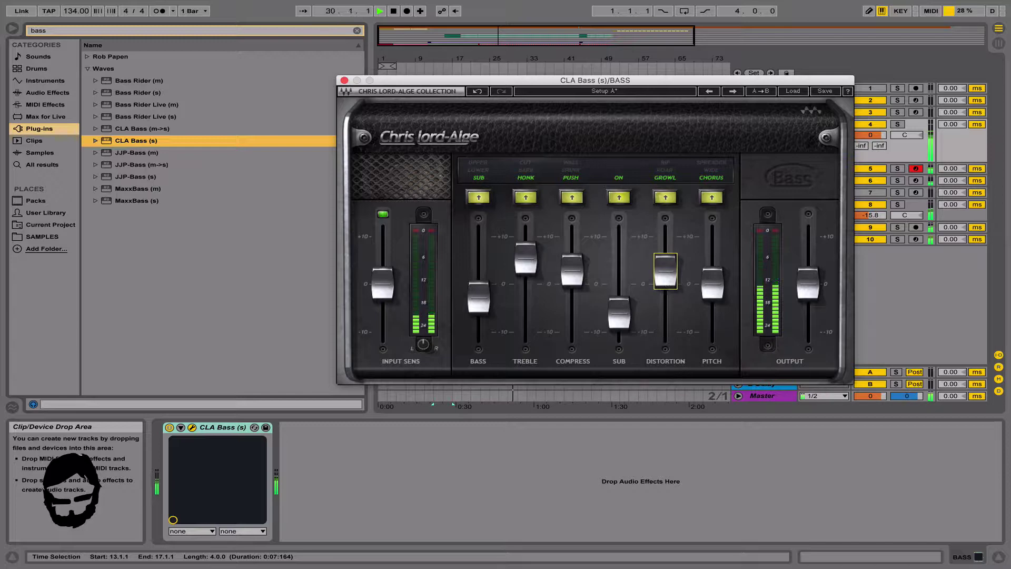
pyautogui.moveTo(711, 274); pyautogui.dragTo(712, 317)
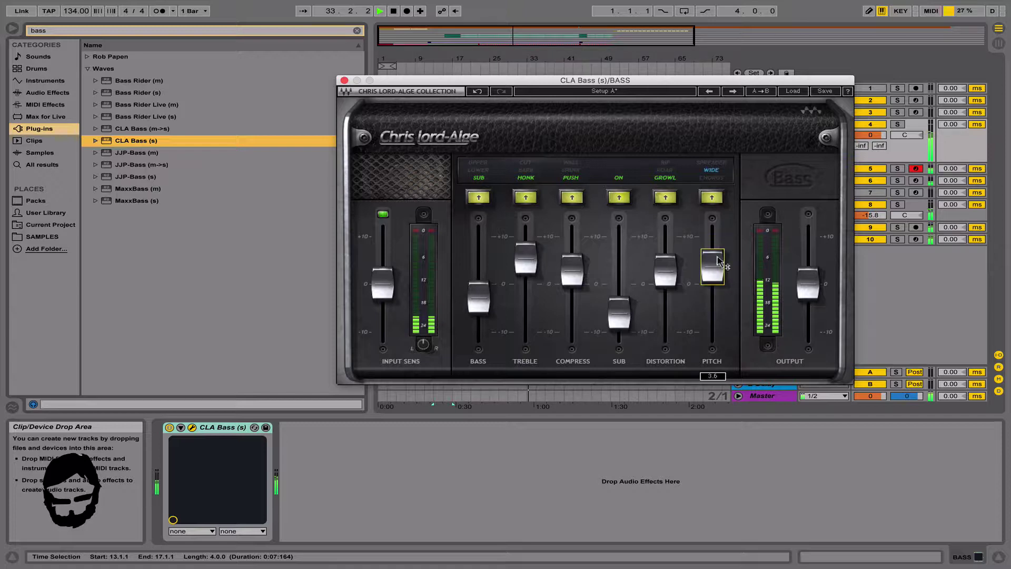
# In CLA Bass, switch Pitch to Spreader and readjust its level, raise Sub to 6.8 and Bass slightly, and close the plug-in window.
pyautogui.moveTo(712, 261); pyautogui.dragTo(712, 234)
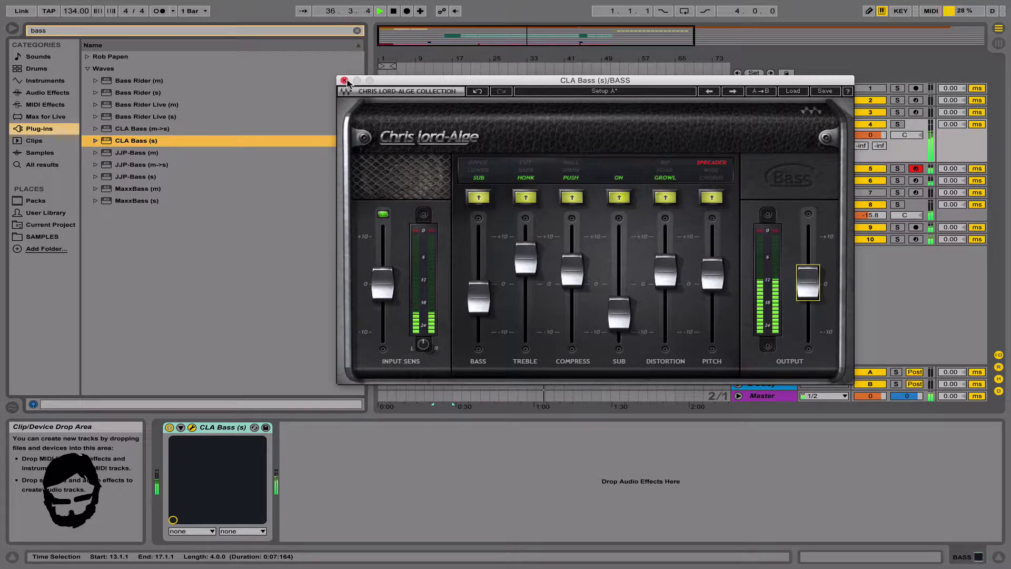
pyautogui.moveTo(619, 307); pyautogui.dragTo(619, 255)
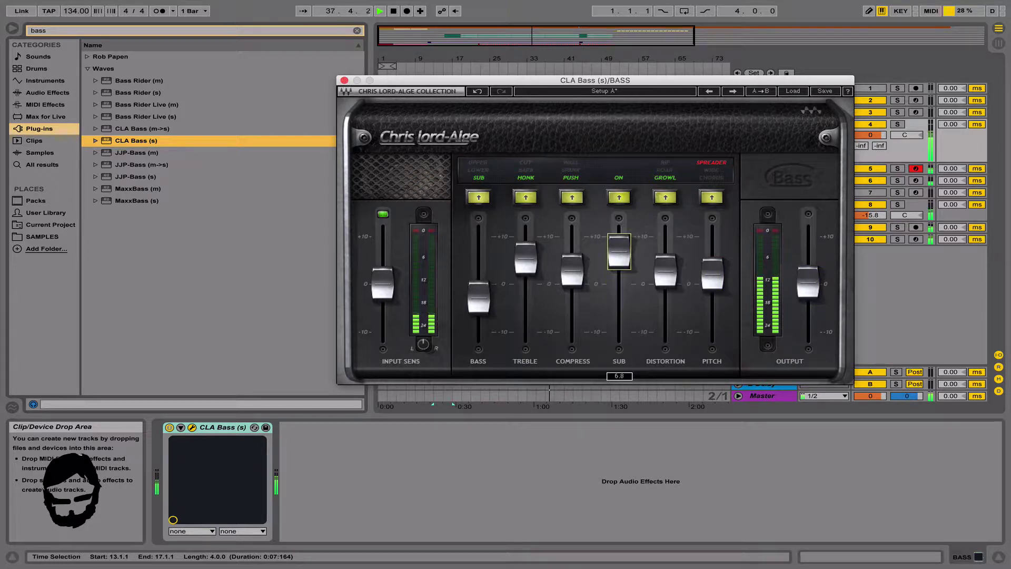
pyautogui.moveTo(472, 305); pyautogui.dragTo(473, 270)
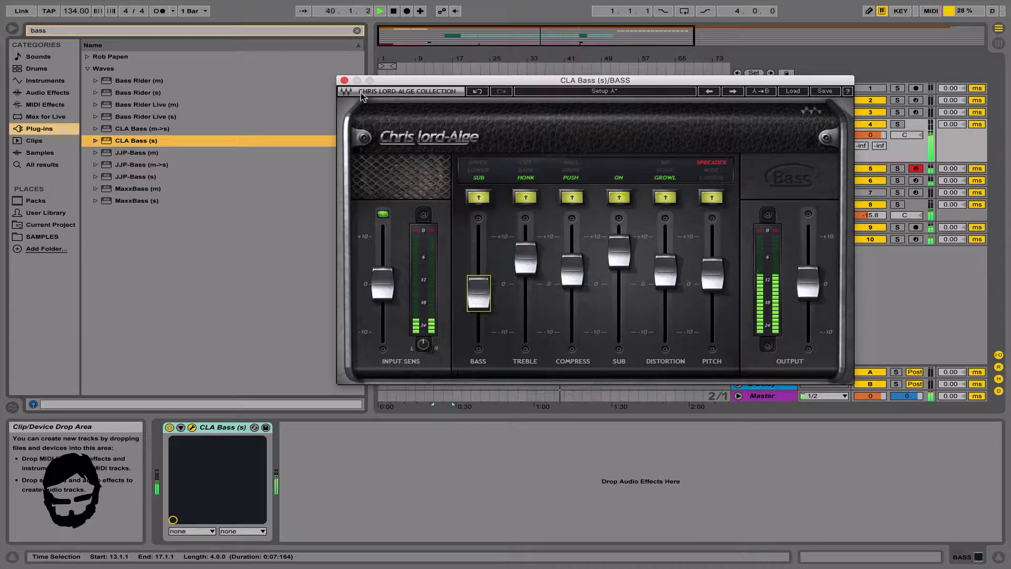
pyautogui.click(344, 81)
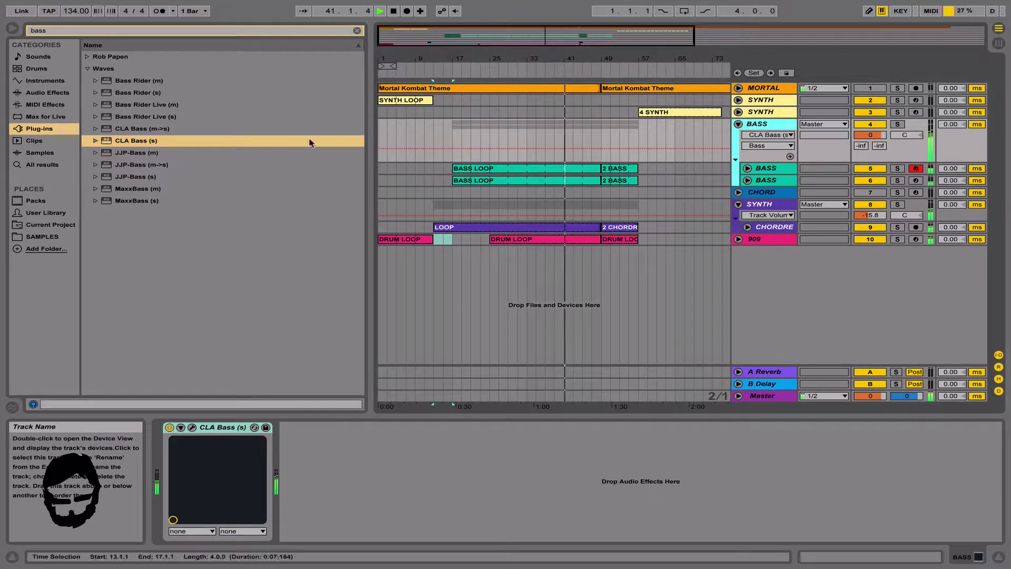
# Clear the browser search, add the Compressor audio effect after CLA Bass on the BASS group, and expand its sidechain section.
pyautogui.click(35, 69)
pyautogui.click(42, 80)
pyautogui.click(44, 93)
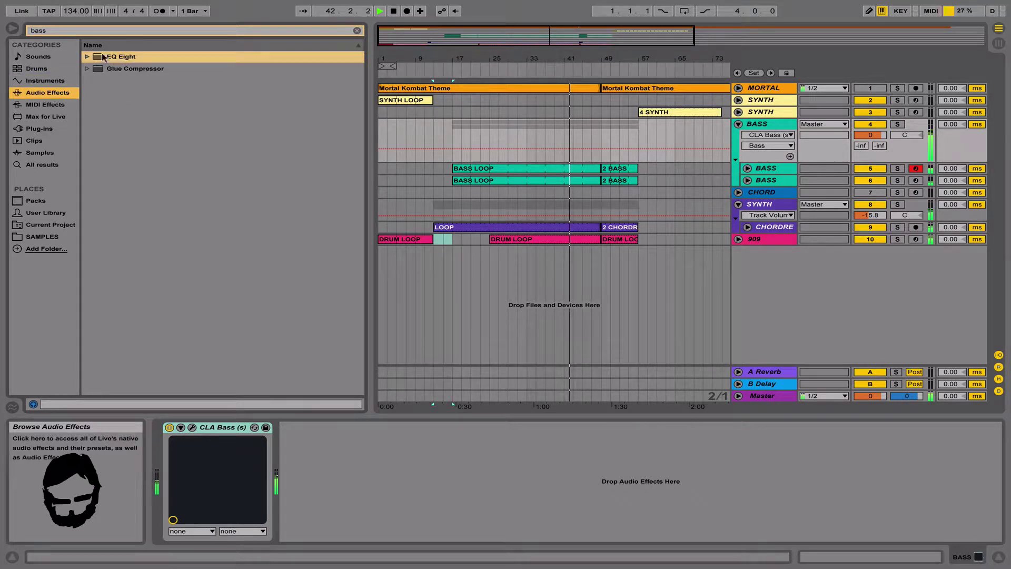
pyautogui.click(357, 31)
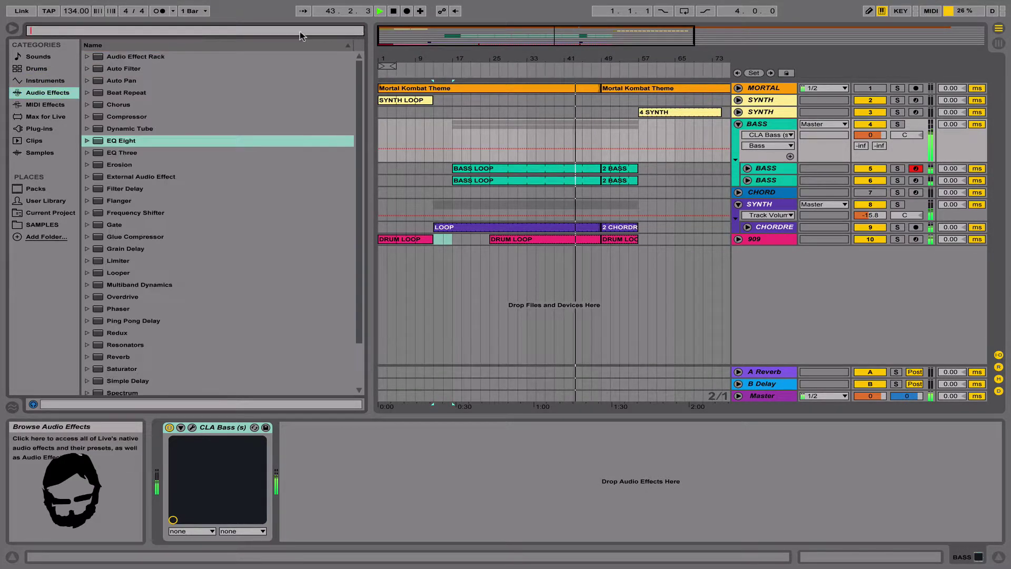
pyautogui.moveTo(253, 117); pyautogui.dragTo(368, 463)
pyautogui.press('XF86AudioRaiseVolume')
pyautogui.click(298, 428)
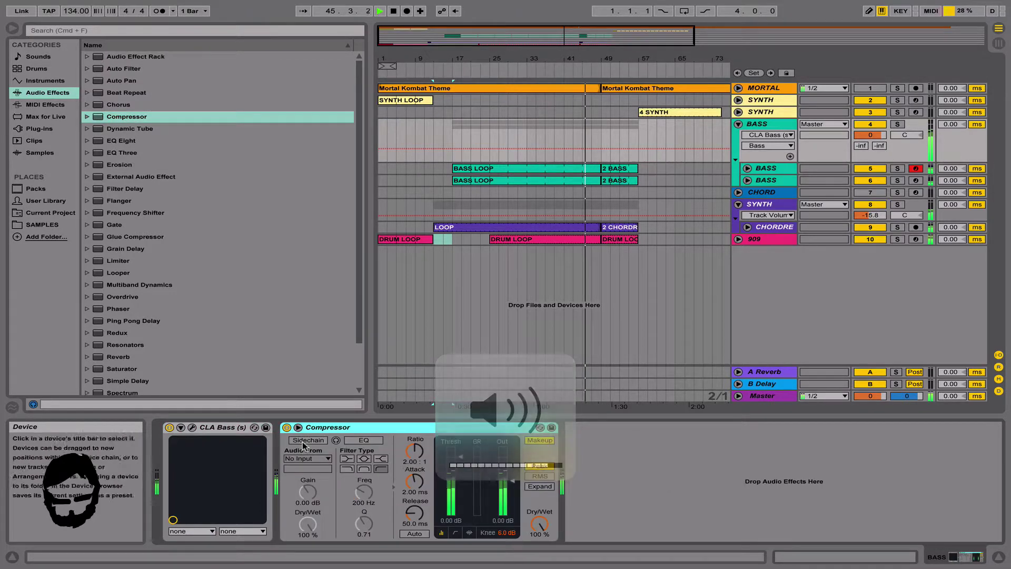
# Try sidechaining the BASS group's Compressor from the 909 track, and delete the Compressor.
pyautogui.click(307, 458)
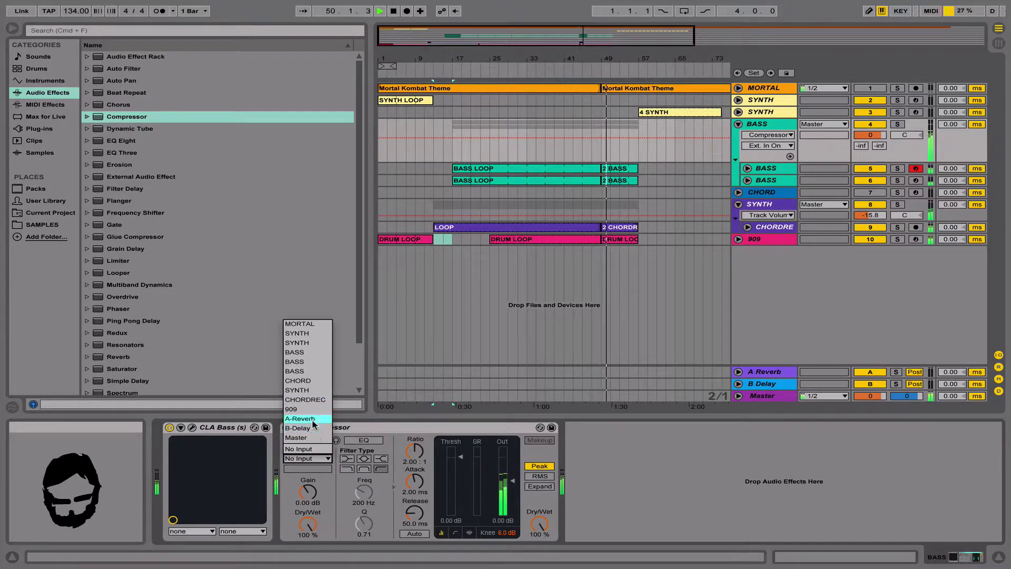
pyautogui.click(323, 409)
pyautogui.click(306, 469)
pyautogui.click(304, 468)
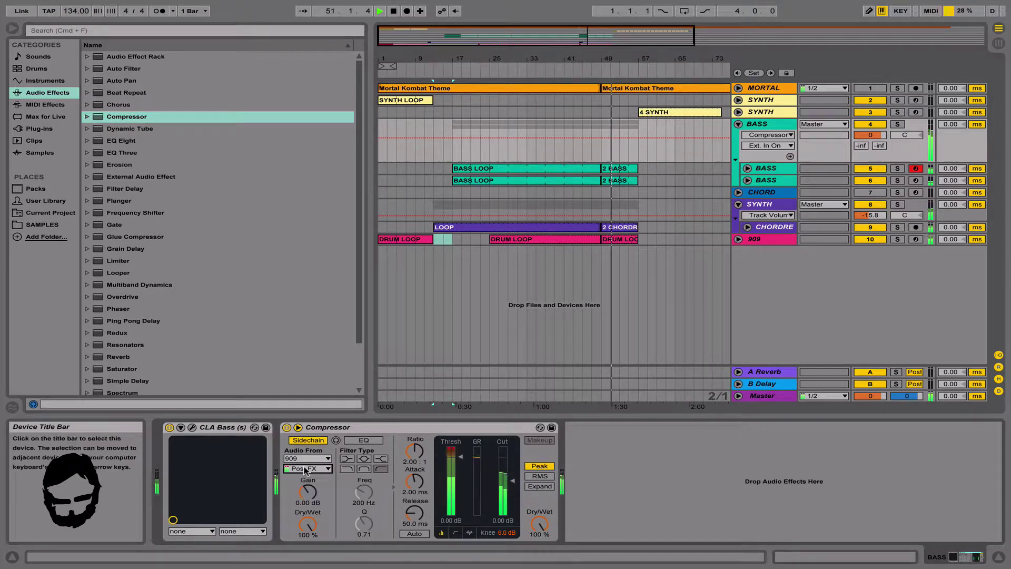
pyautogui.click(324, 428)
pyautogui.press('Delete')
# Unfold the 909 track and show its device chain.
pyautogui.click(769, 240)
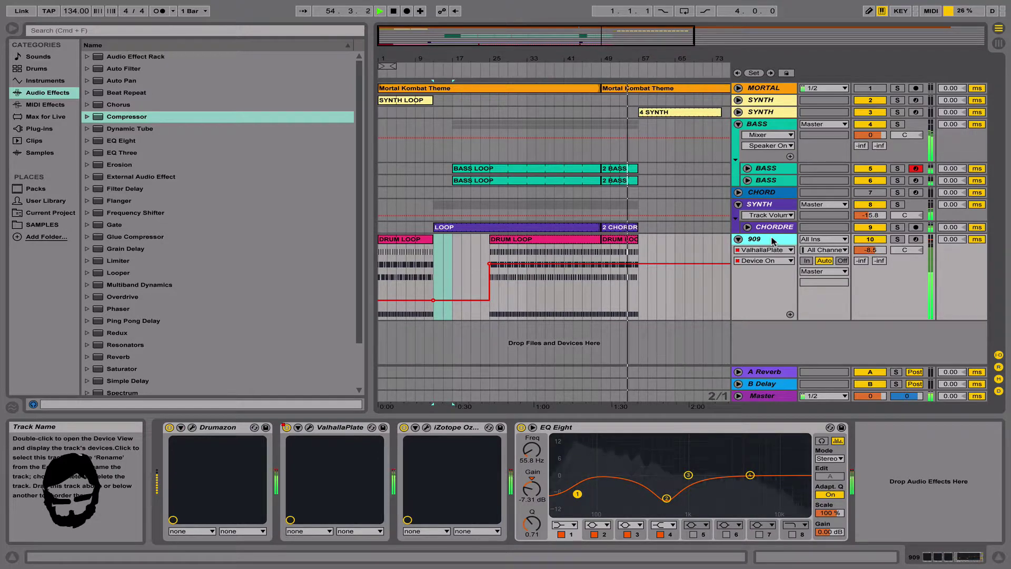
# Collapse the 909 track and delete the Compressor from the first BASS track inside the BASS group.
pyautogui.doubleClick(772, 240)
pyautogui.click(766, 127)
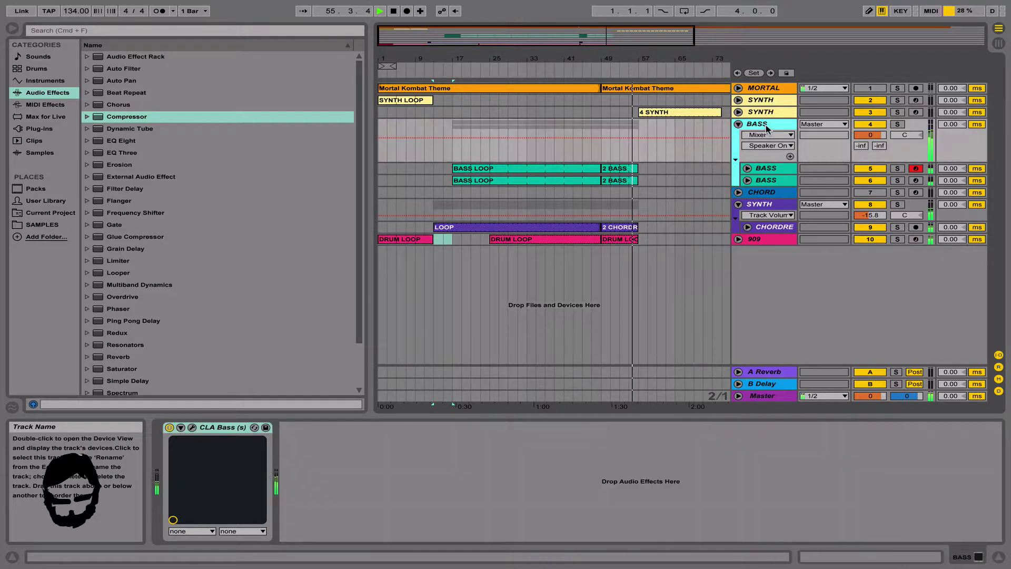
pyautogui.click(766, 113)
pyautogui.click(768, 129)
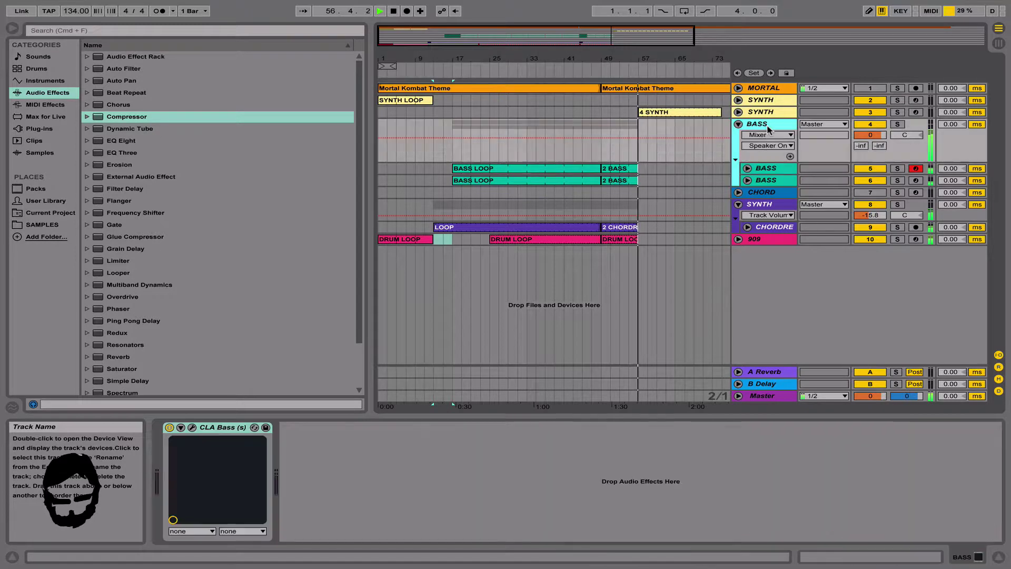
pyautogui.click(768, 168)
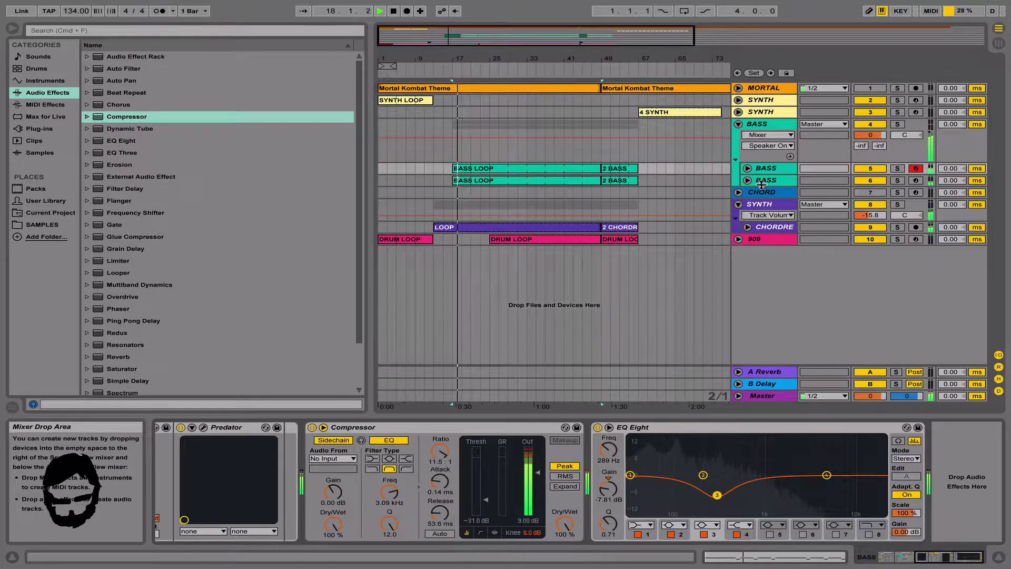
pyautogui.click(764, 127)
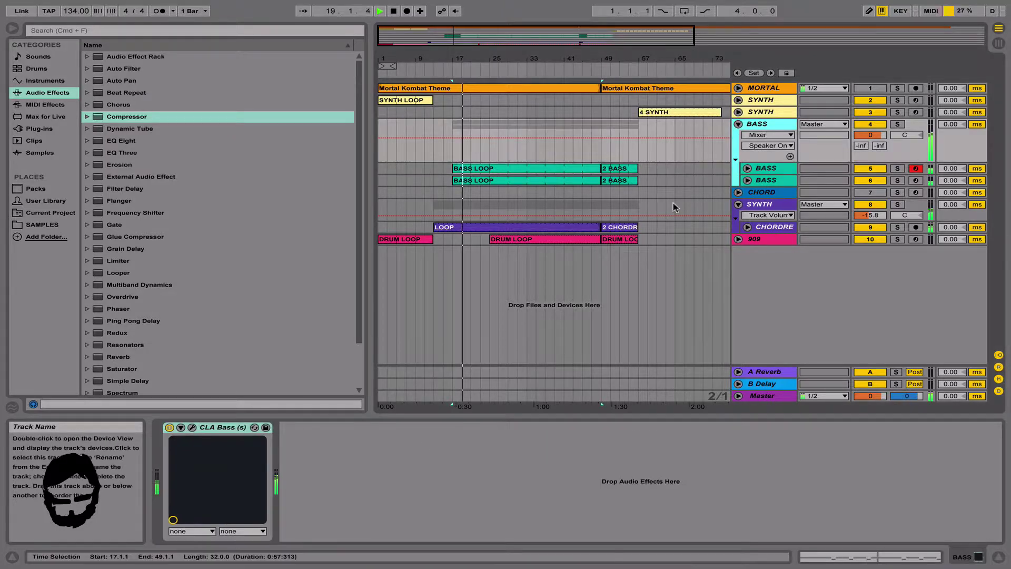
pyautogui.click(763, 169)
pyautogui.click(369, 426)
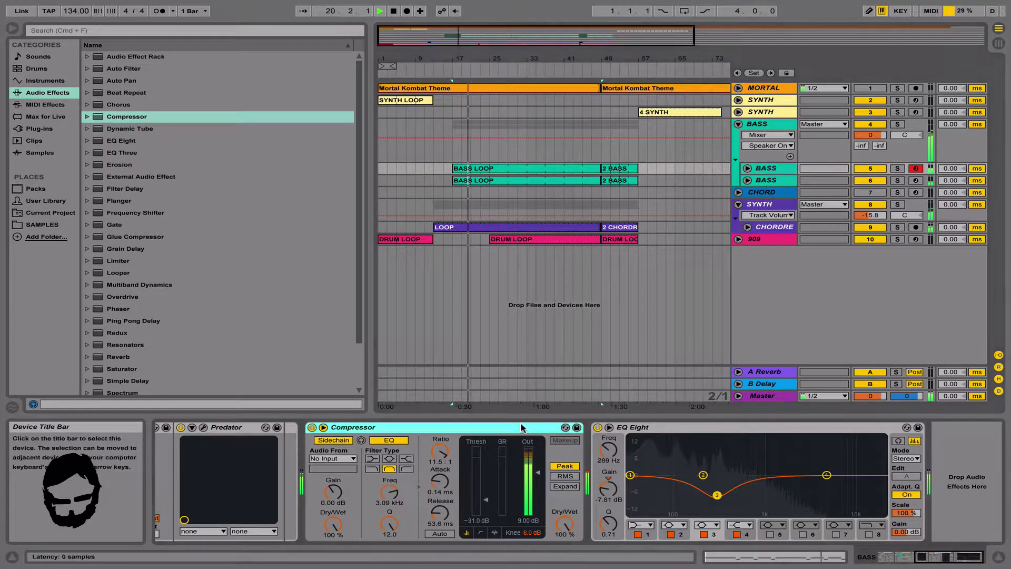
pyautogui.press('Delete')
pyautogui.press('super+z')
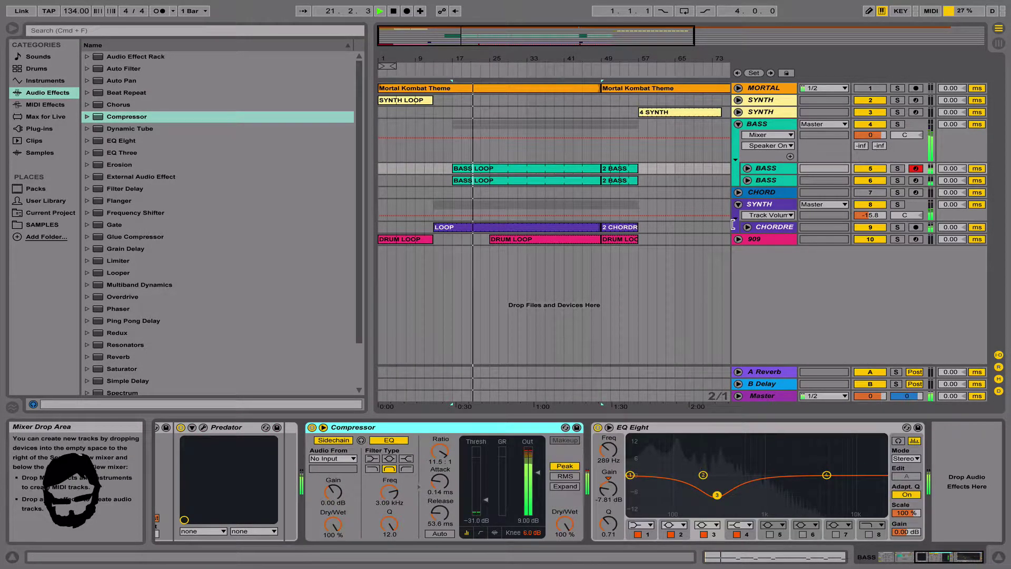
pyautogui.press('Delete')
# Raise the volume of the first BASS track inside the BASS group to -14.5 dB.
pyautogui.click(747, 168)
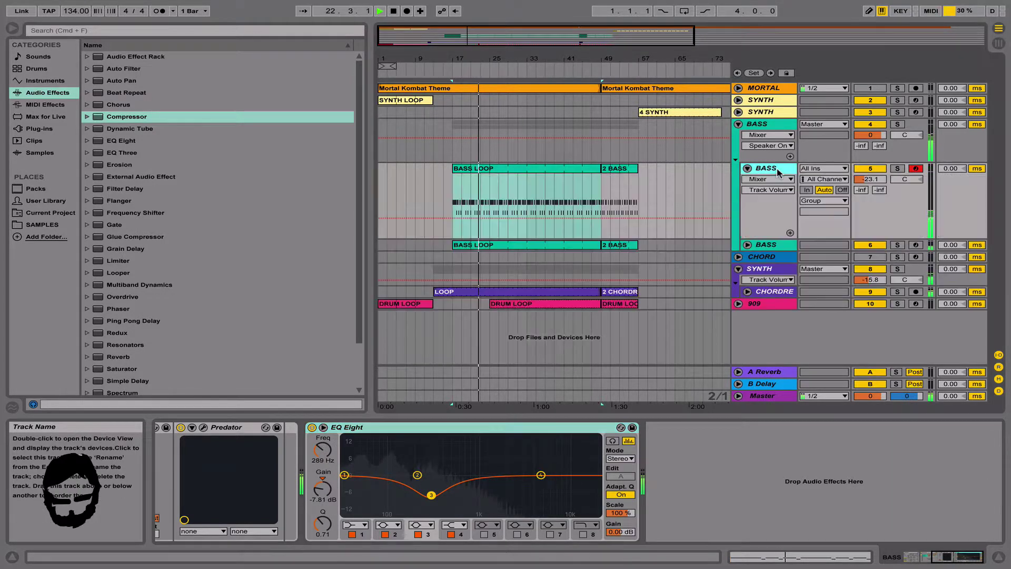
pyautogui.moveTo(852, 179); pyautogui.dragTo(851, 168)
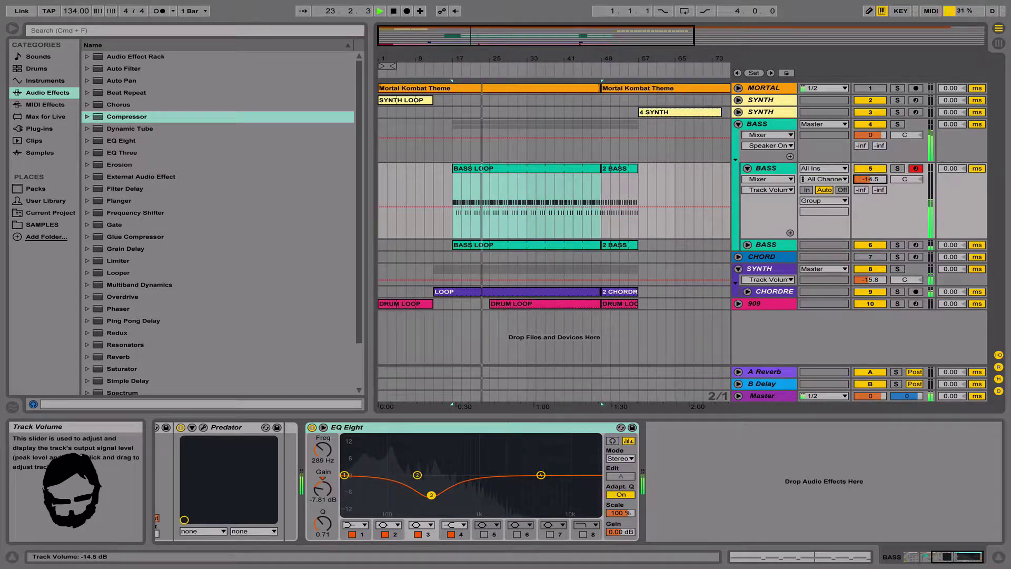
pyautogui.click(748, 169)
# Add a Compressor after CLA Bass on the BASS group track.
pyautogui.moveTo(809, 21)
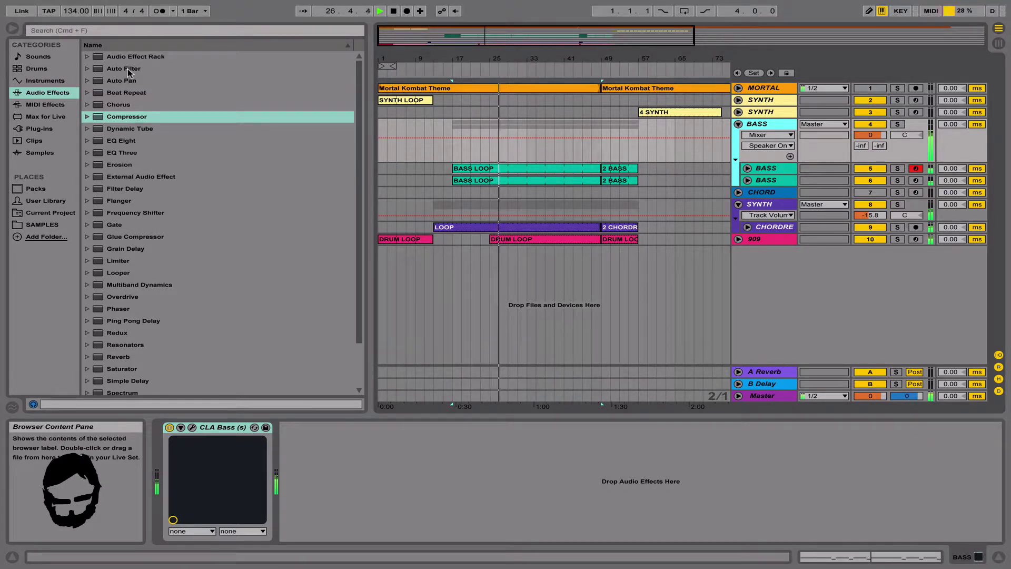
pyautogui.moveTo(130, 121); pyautogui.dragTo(347, 454)
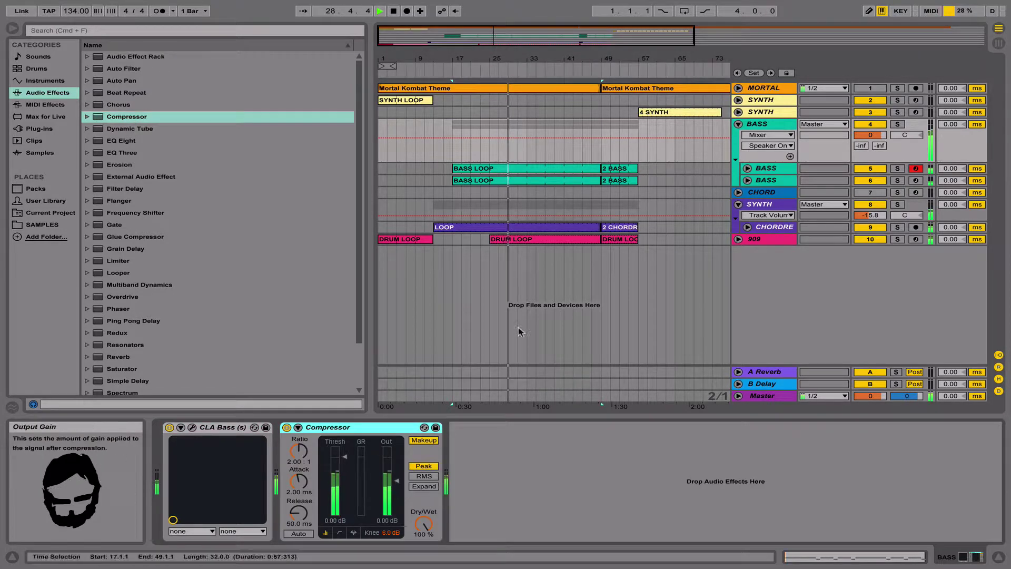
# Insert a new MIDI track below the 909 track, deactivate it and rename it SC.
pyautogui.click(755, 239)
pyautogui.press('super+shift+t')
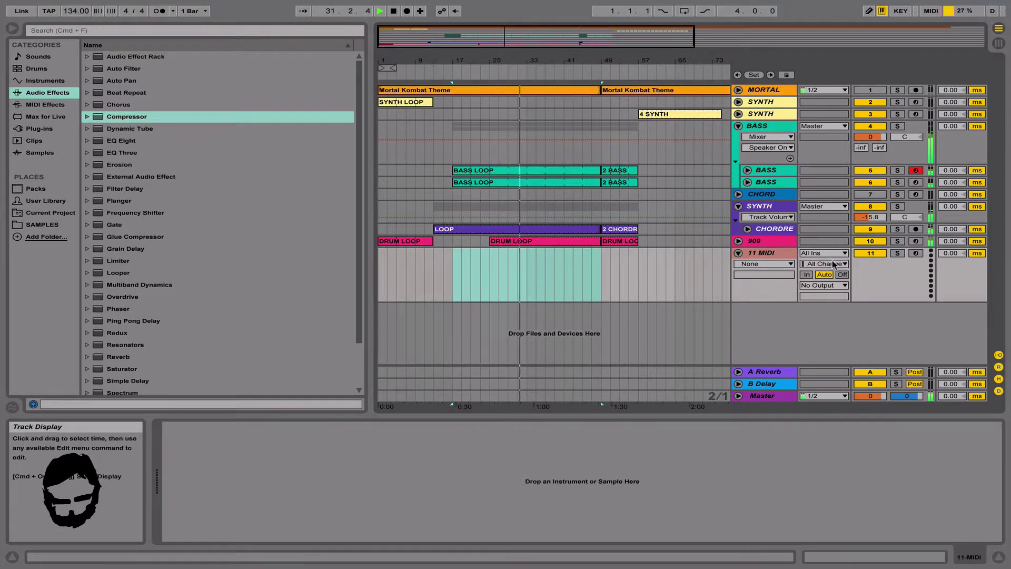
pyautogui.click(860, 255)
pyautogui.click(805, 256)
pyautogui.click(777, 256)
pyautogui.press('super+r')
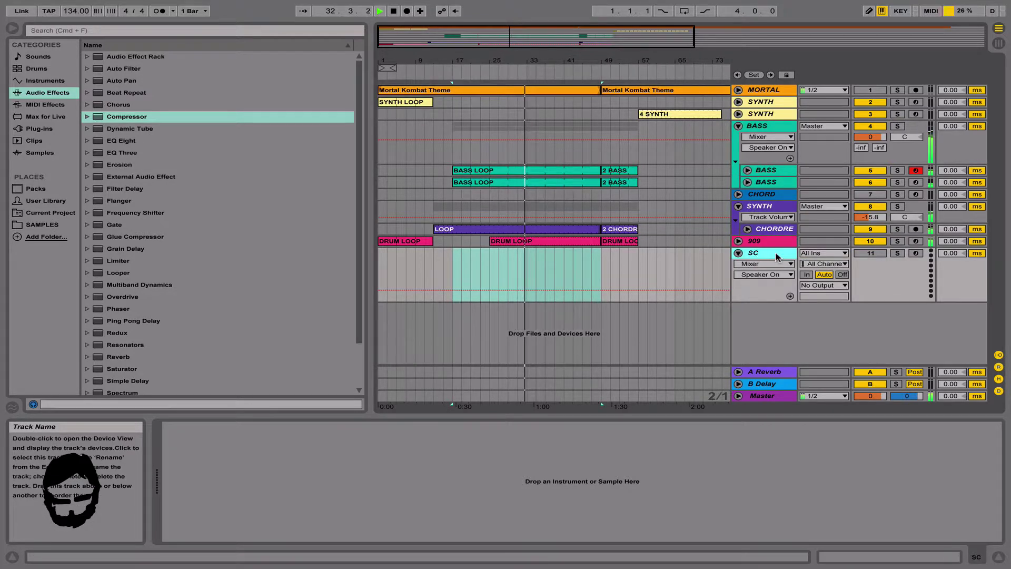
# Load the sample A-Conga Hi Muted 1.aif as the instrument on the SC track.
pyautogui.click(40, 152)
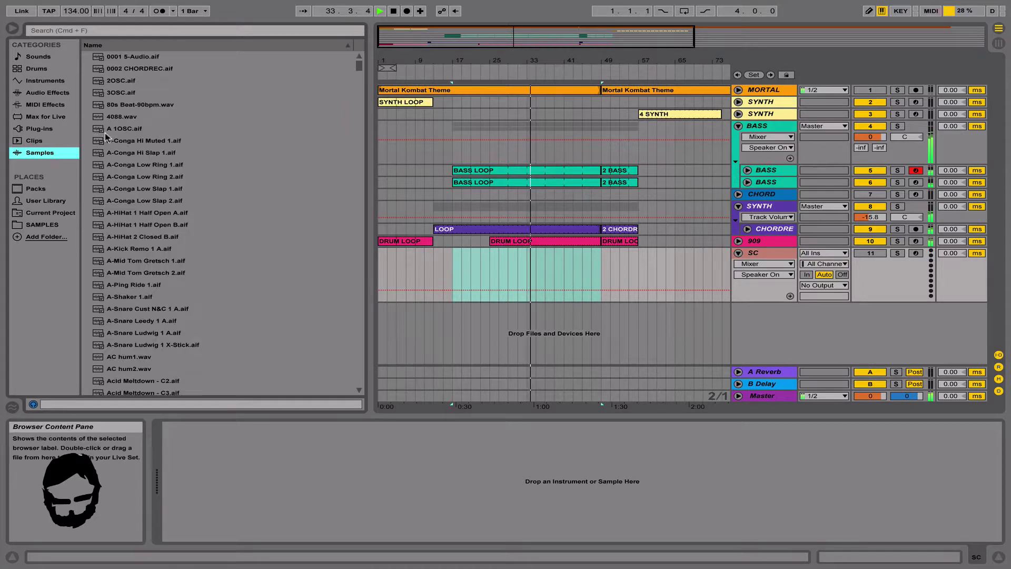
pyautogui.click(108, 140)
pyautogui.click(846, 504)
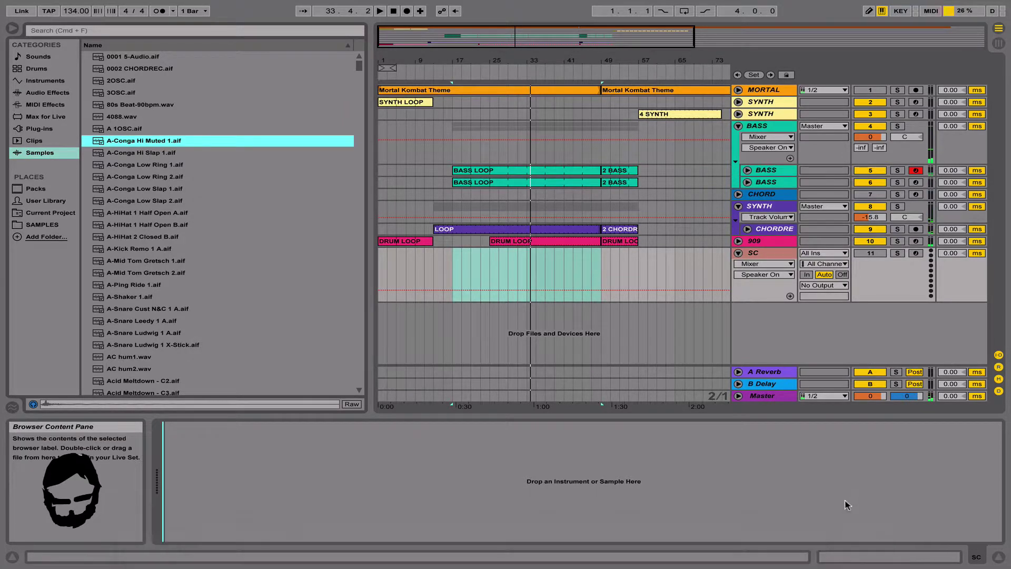
pyautogui.moveTo(230, 498); pyautogui.dragTo(232, 497)
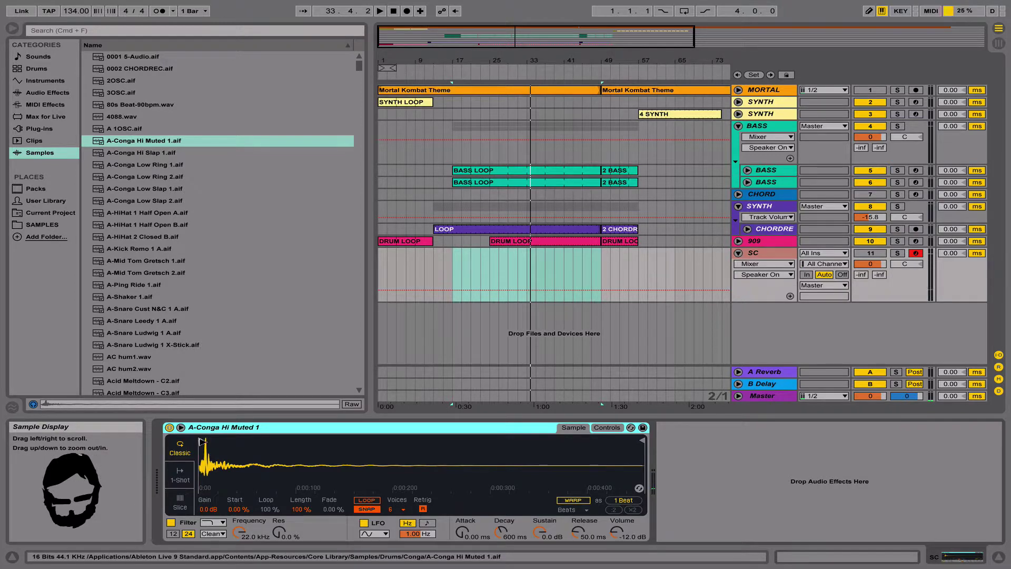
# Create a two-bar MIDI clip at the start of the SC track and add a one-beat C3 note on its first beat.
pyautogui.click(374, 261)
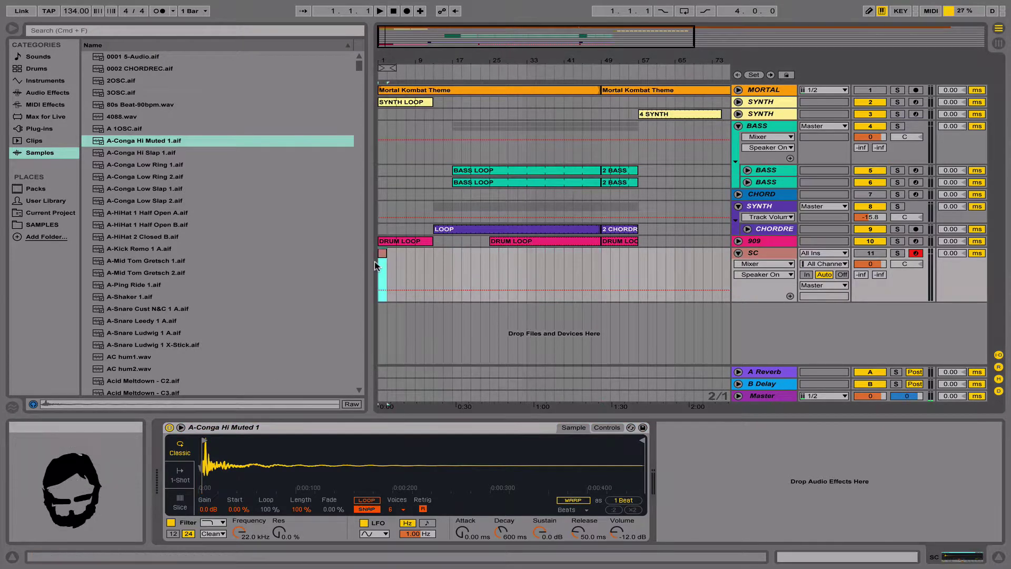
pyautogui.doubleClick(383, 254)
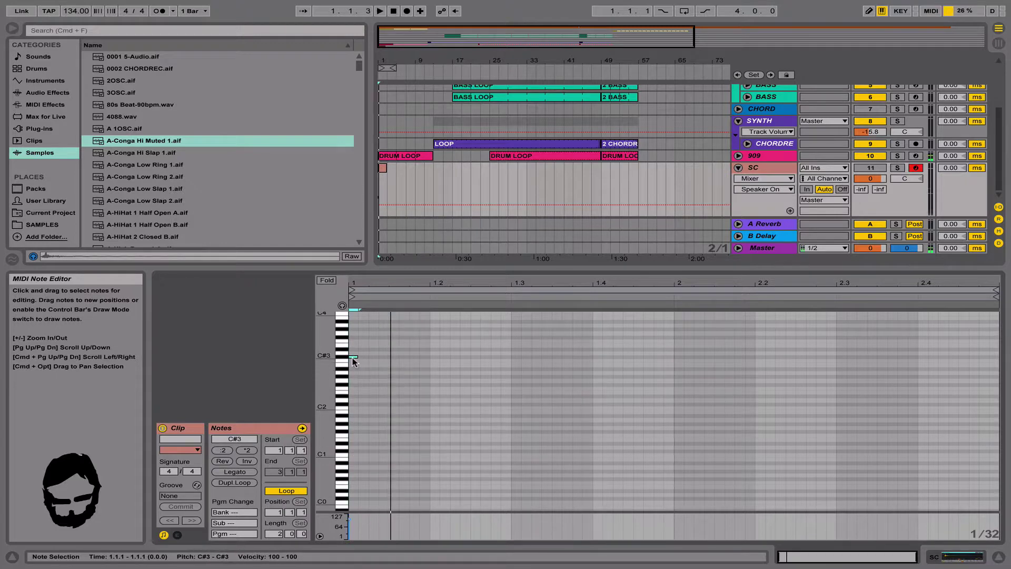
pyautogui.moveTo(352, 358); pyautogui.dragTo(430, 367)
# Duplicate the C3 note onto every following beat across both bars of the SC clip.
pyautogui.press('super+d')
pyautogui.press('super+d')
pyautogui.press('super+d')
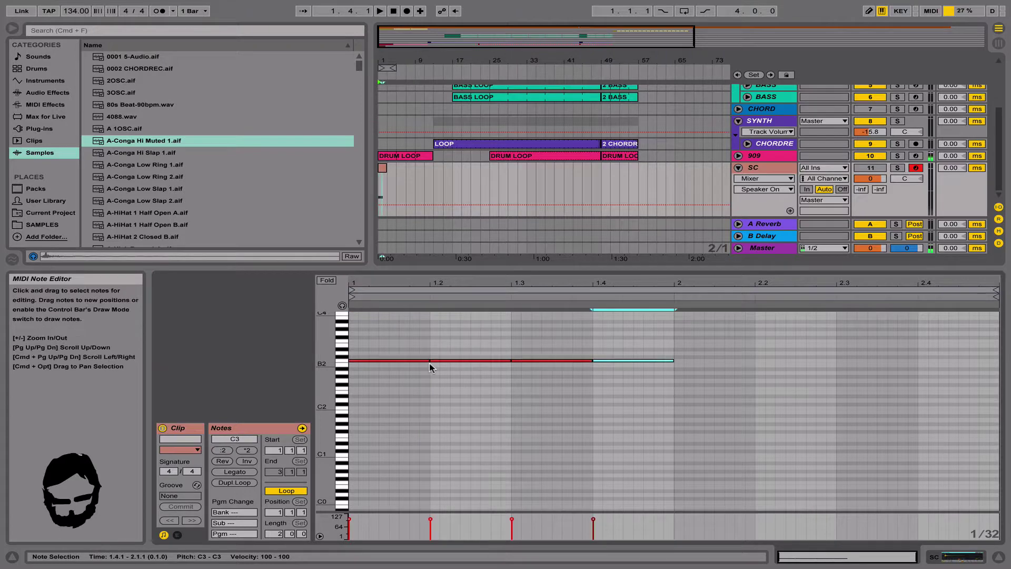
pyautogui.press('super+d')
pyautogui.press('super+d')
pyautogui.press('super+d')
pyautogui.press('super+d')
pyautogui.press('super+d')
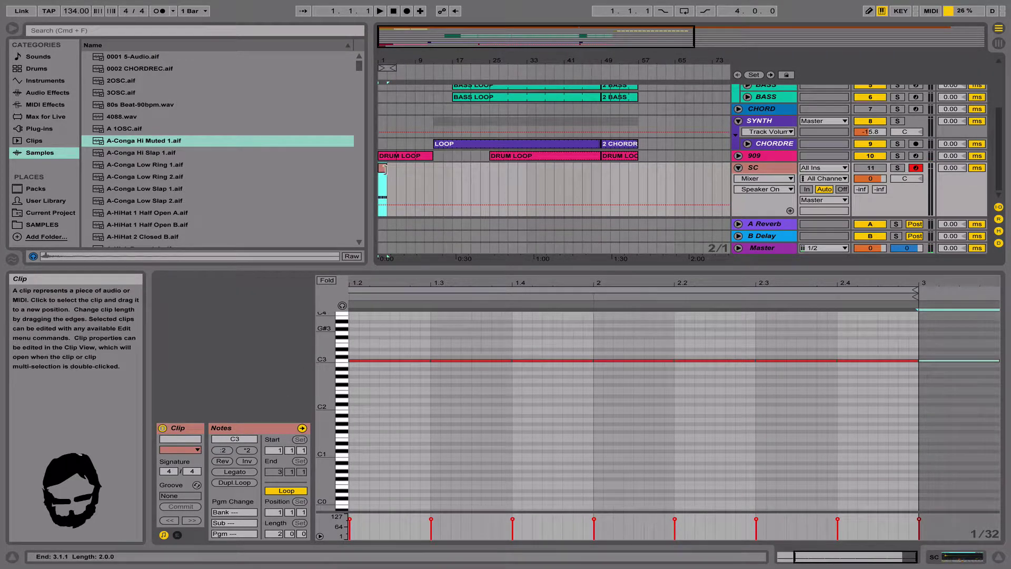
# Extend the looping SC clip across the whole arrangement and collapse the SC track.
pyautogui.moveTo(385, 168); pyautogui.dragTo(1006, 179)
pyautogui.click(784, 171)
pyautogui.press('Left')
pyautogui.press('space')
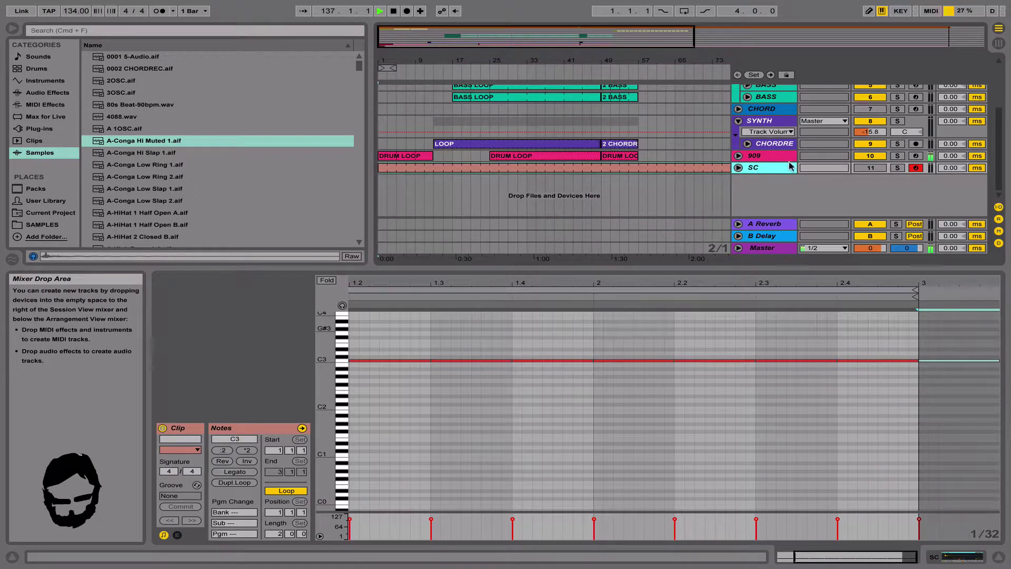
# Play the arrangement from the start of the BASS LOOP clip at bar 17 and display the BASS track's devices.
pyautogui.scroll(5, 722, 158)
pyautogui.click(543, 172)
pyautogui.press('space')
pyautogui.press('space')
pyautogui.click(933, 555)
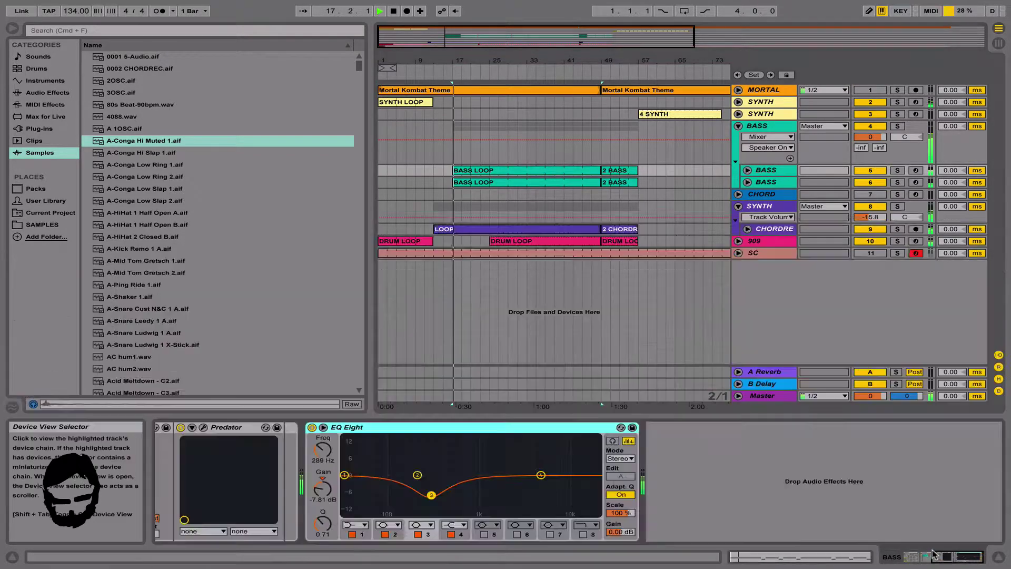
# Enable the external sidechain on the BASS group's Compressor and choose SC as its audio source.
pyautogui.click(769, 126)
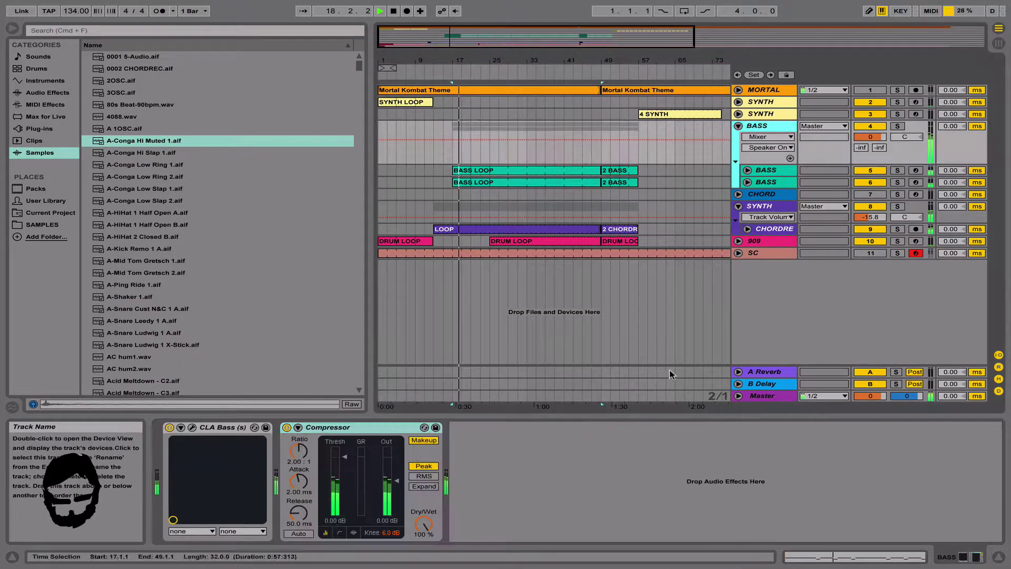
pyautogui.click(298, 427)
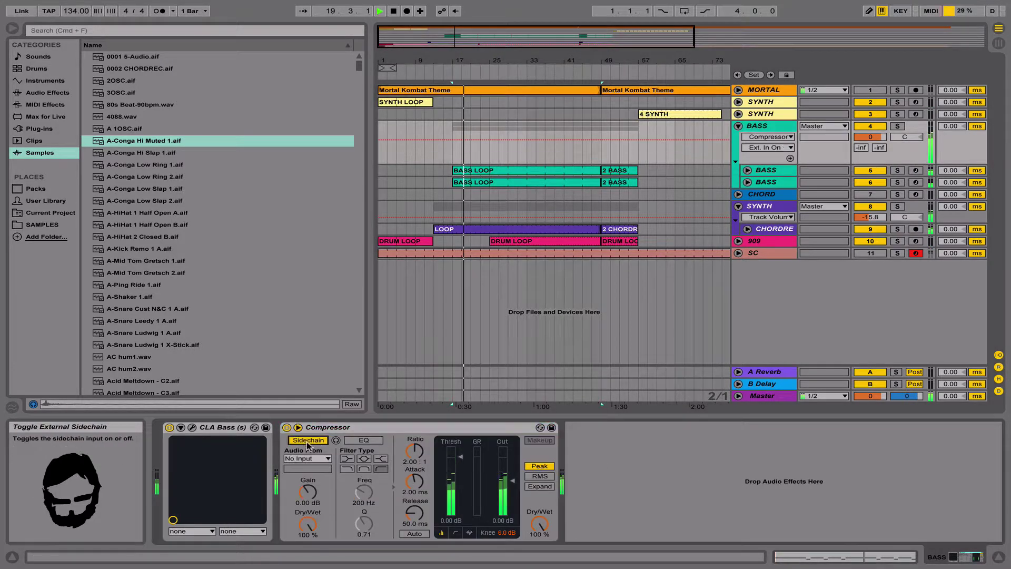
pyautogui.click(307, 458)
pyautogui.click(307, 409)
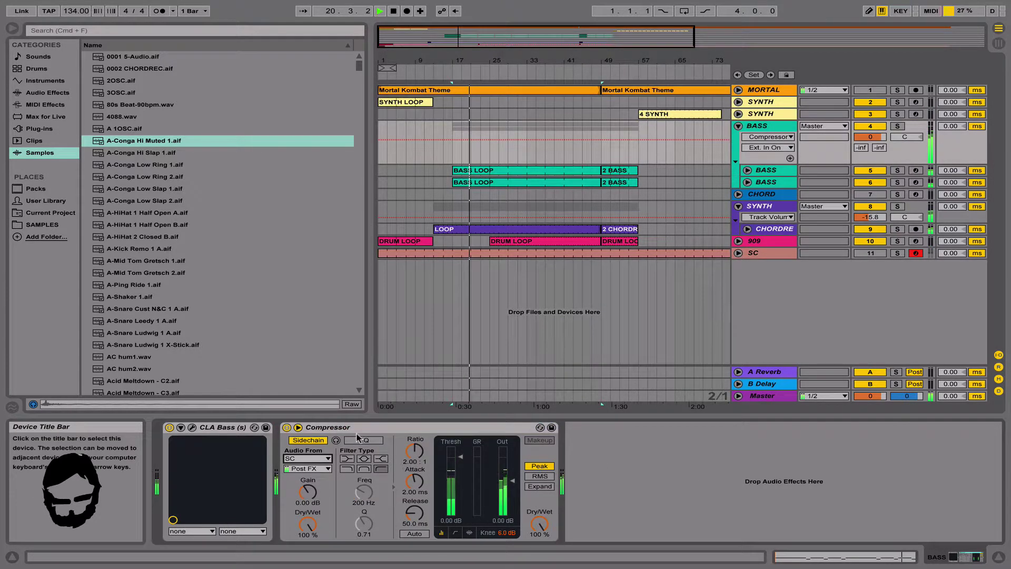
# Set the BASS group Compressor's threshold to -40.1 dB, ratio to 2.84:1, attack to 0.32 ms and release to 92.1 ms.
pyautogui.moveTo(460, 455); pyautogui.dragTo(460, 504)
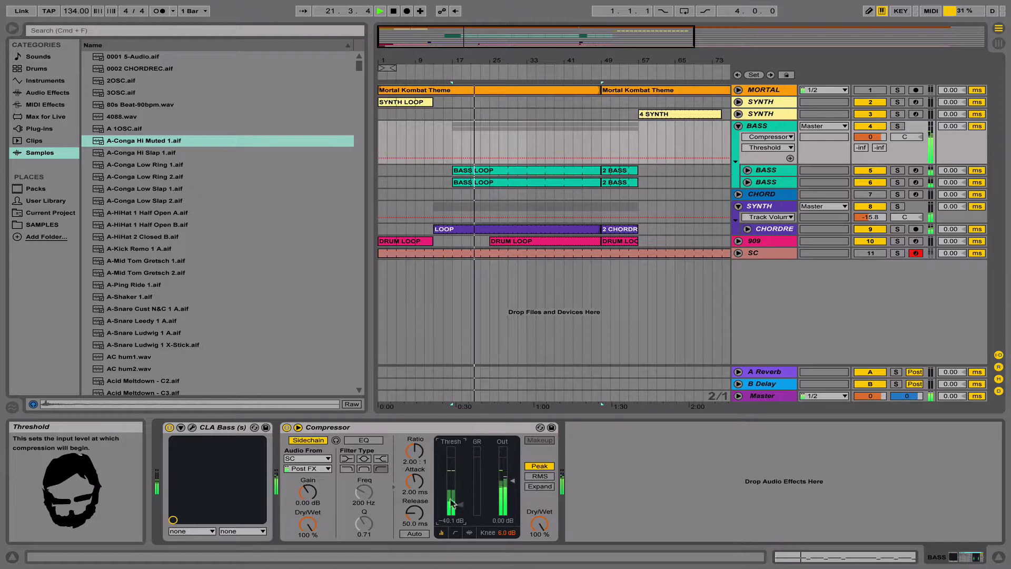
pyautogui.moveTo(414, 451); pyautogui.dragTo(414, 440)
pyautogui.moveTo(414, 512); pyautogui.dragTo(414, 500)
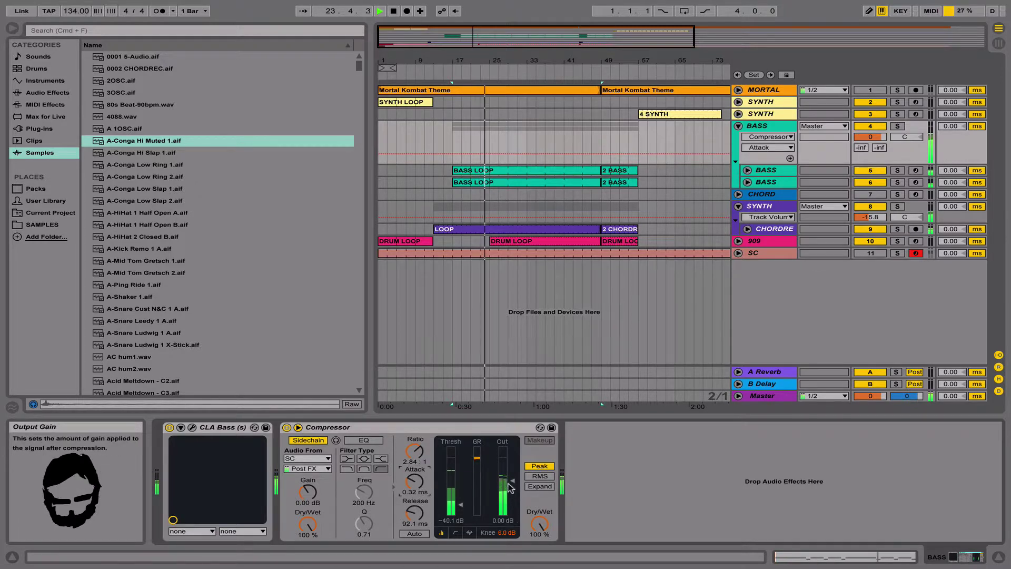
# Raise the BASS group Compressor's output gain to 6.28 dB and ease it back slightly.
pyautogui.moveTo(511, 480); pyautogui.dragTo(512, 473)
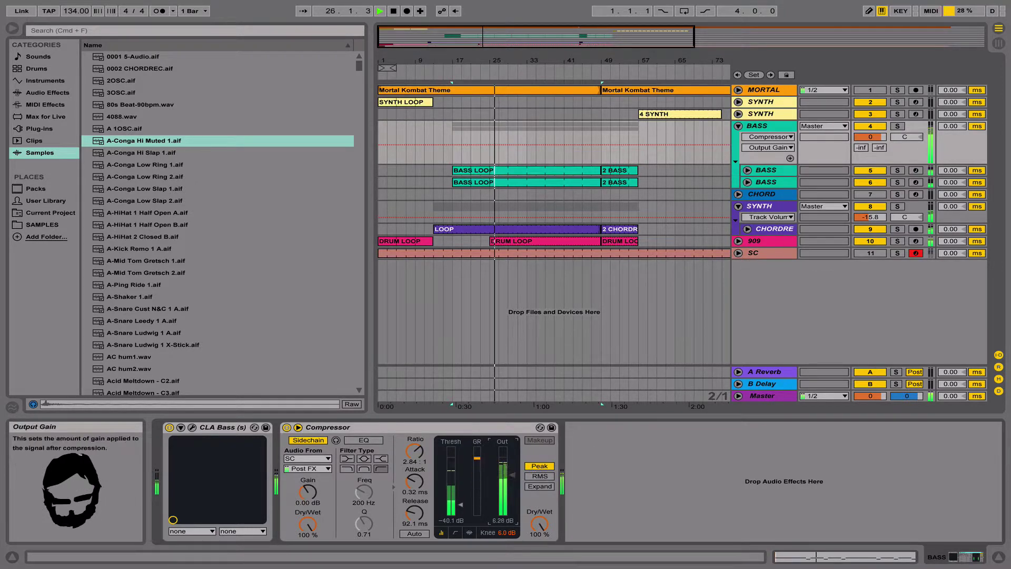
pyautogui.moveTo(512, 475); pyautogui.dragTo(512, 481)
pyautogui.press('XF86AudioRaiseVolume')
# Check the iZotope Ozone Vintage Compressor on the 909 track and raise the track's volume to -5.6 dB.
pyautogui.click(789, 240)
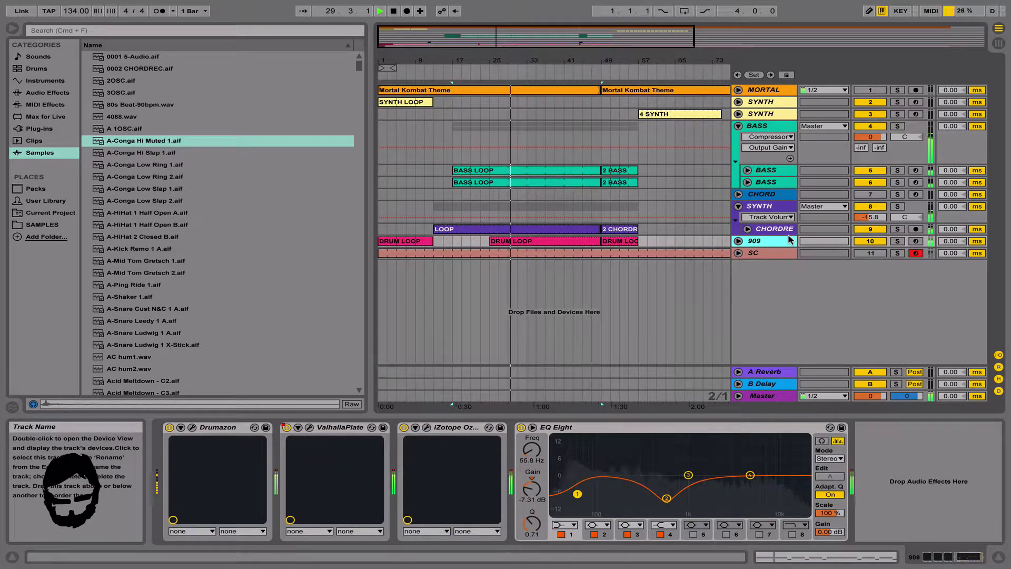
pyautogui.click(426, 428)
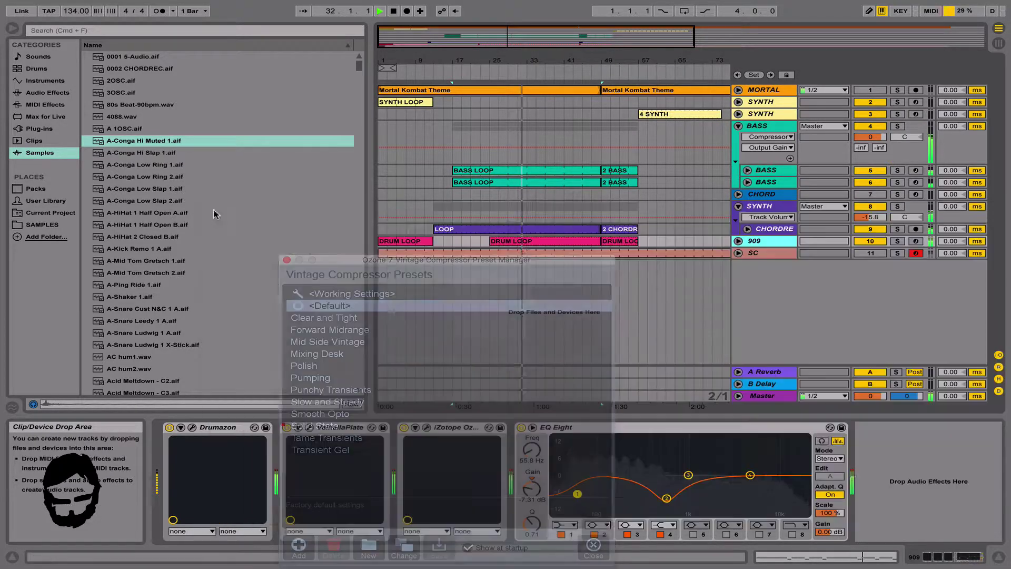
pyautogui.click(217, 206)
pyautogui.click(738, 240)
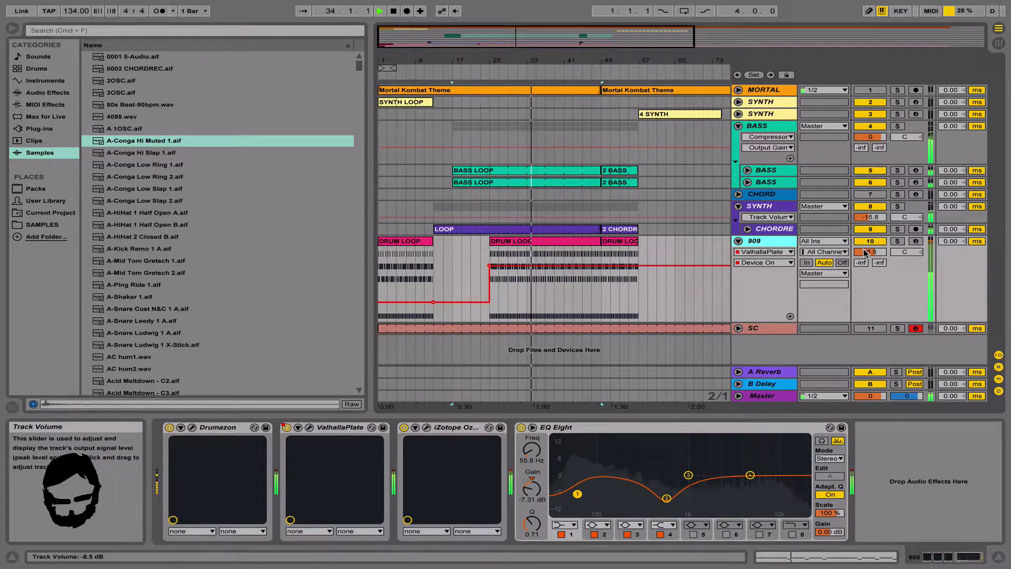
pyautogui.moveTo(866, 251); pyautogui.dragTo(866, 244)
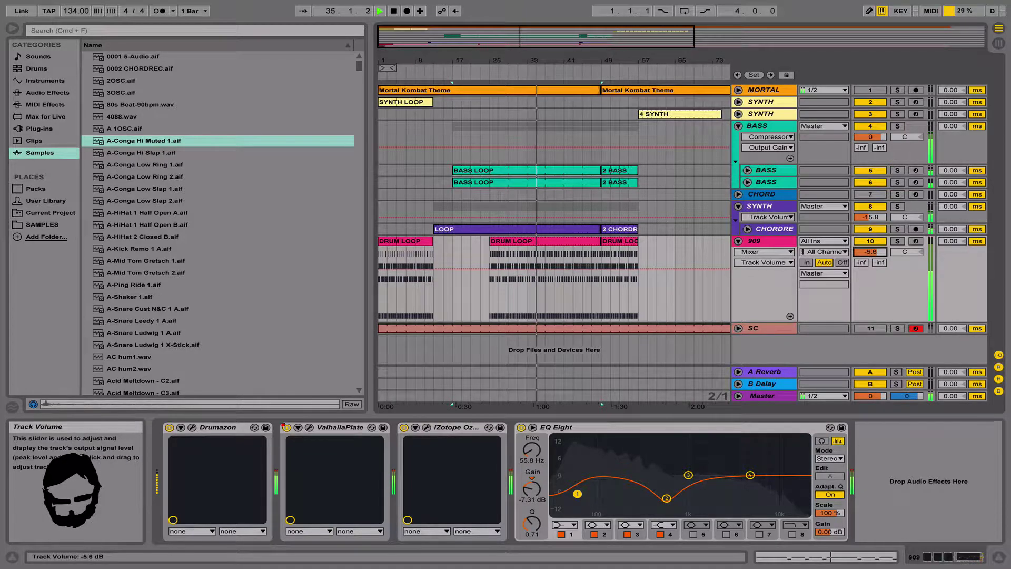
# Set the open hi-hat level to 0.790 in the 909 track's Drumazon and collapse the track.
pyautogui.click(192, 427)
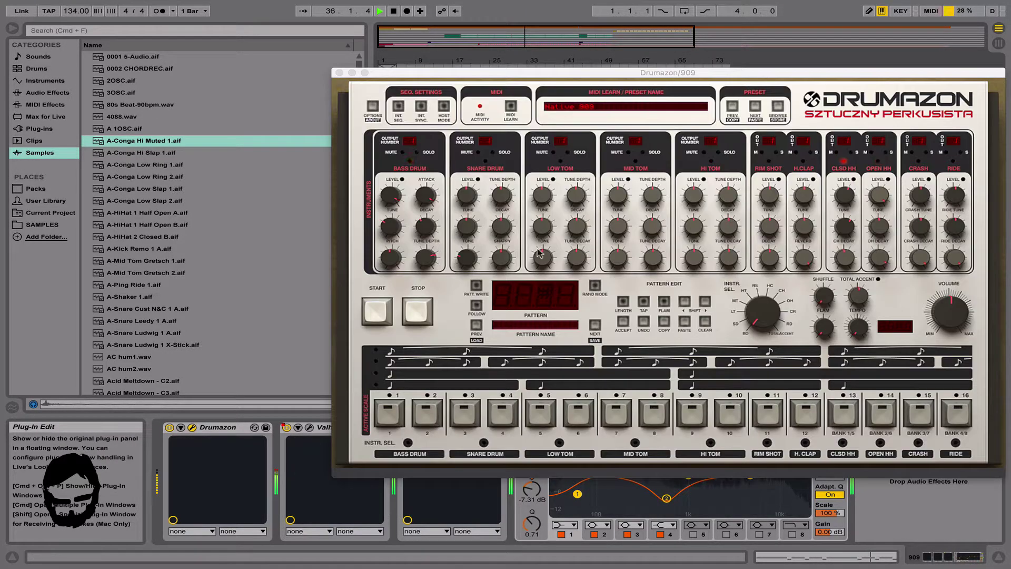
pyautogui.click(849, 199)
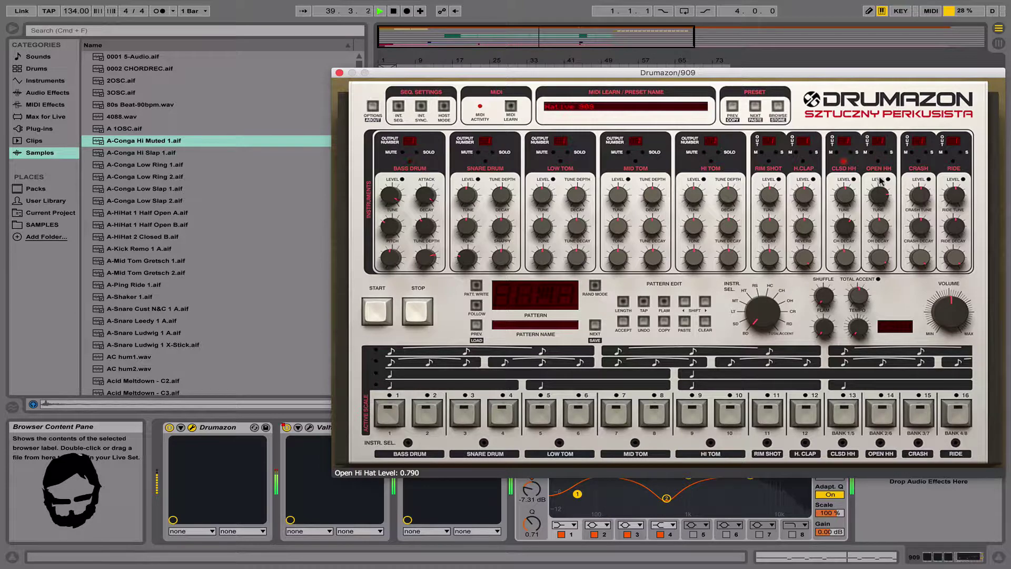
pyautogui.click(339, 73)
pyautogui.click(752, 242)
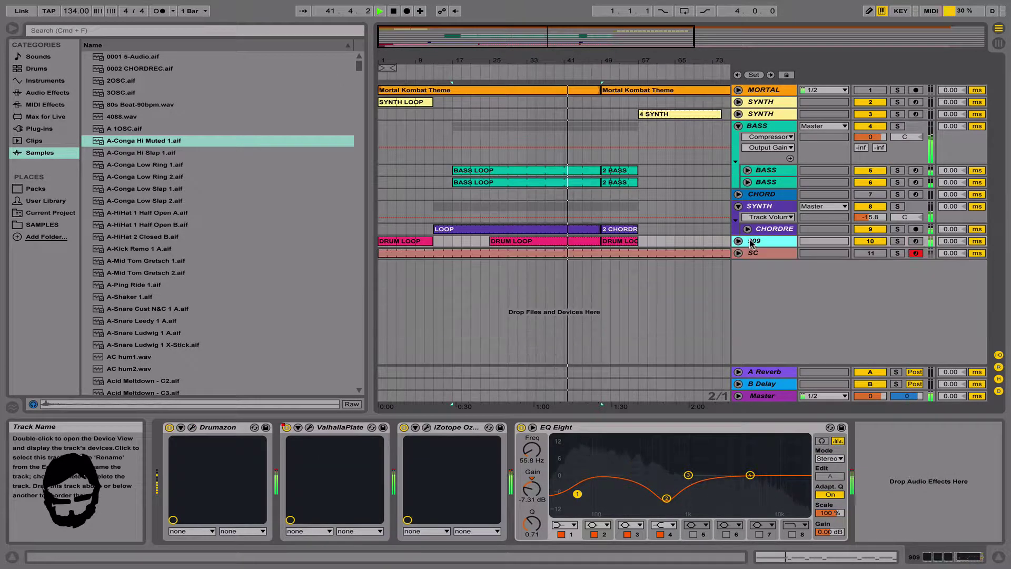
pyautogui.press('XF86AudioRaiseVolume')
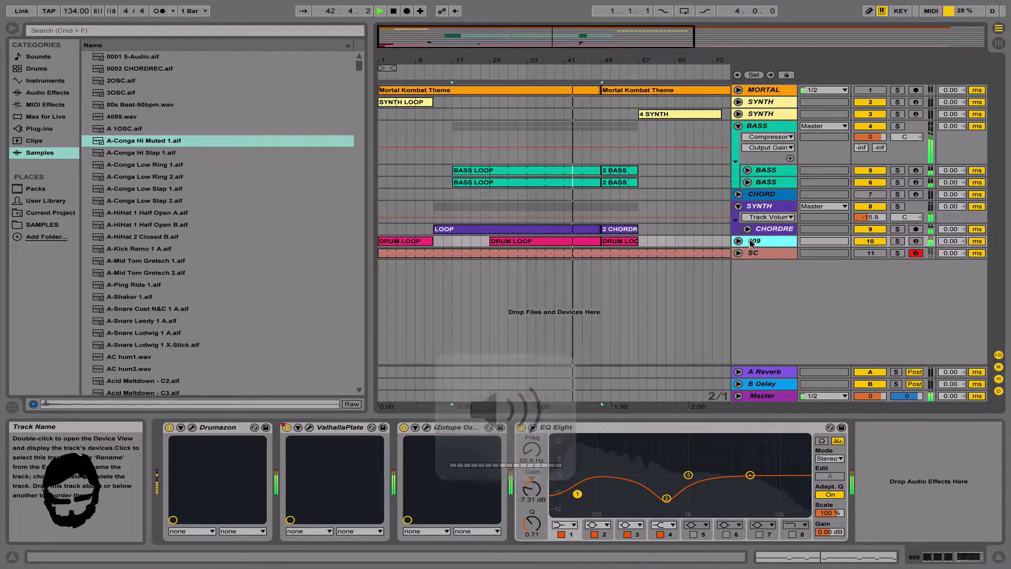
# Collapse the BASS and SYNTH groups in the arrangement.
pyautogui.press('Up')
pyautogui.press('Up')
pyautogui.press('Left')
pyautogui.press('Up')
pyautogui.press('Up')
pyautogui.press('Up')
pyautogui.press('Up')
pyautogui.press('Left')
pyautogui.press('Up')
pyautogui.press('Up')
pyautogui.press('Down')
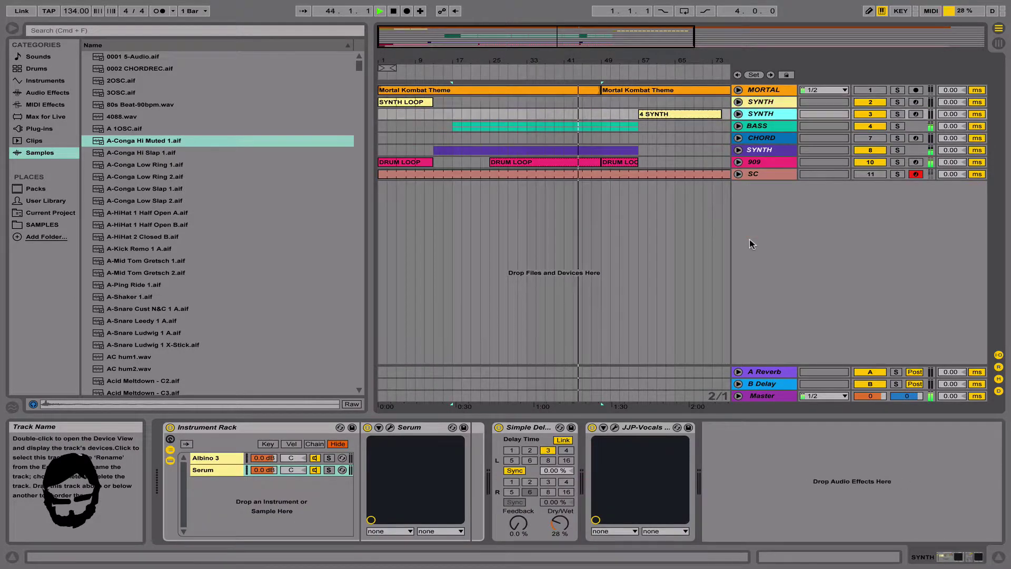
pyautogui.press('Down')
pyautogui.press('Right')
pyautogui.press('Down')
pyautogui.press('Down')
pyautogui.press('Up')
pyautogui.press('Up')
pyautogui.press('Left')
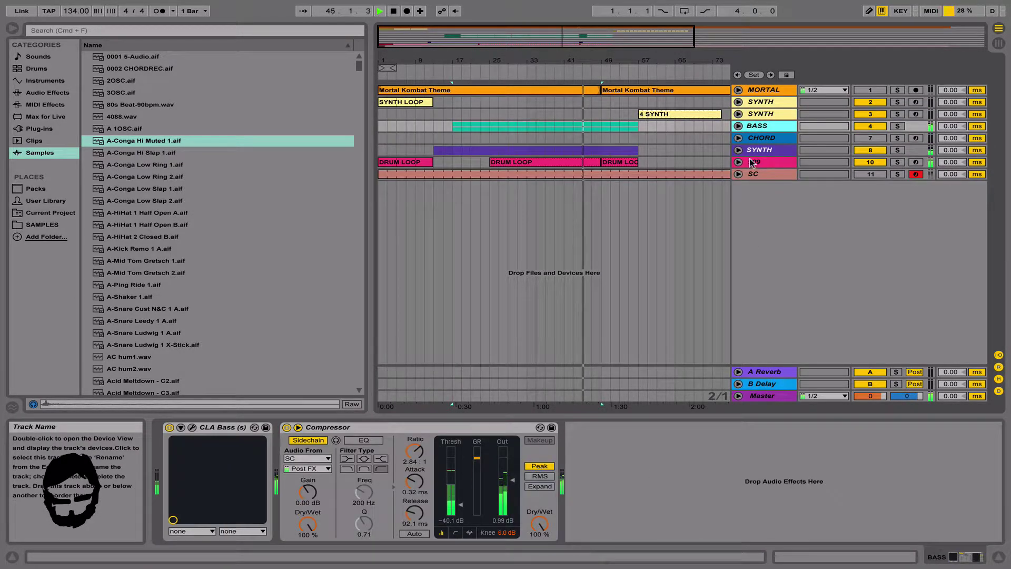
pyautogui.press('Right')
pyautogui.press('Left')
pyautogui.press('Up')
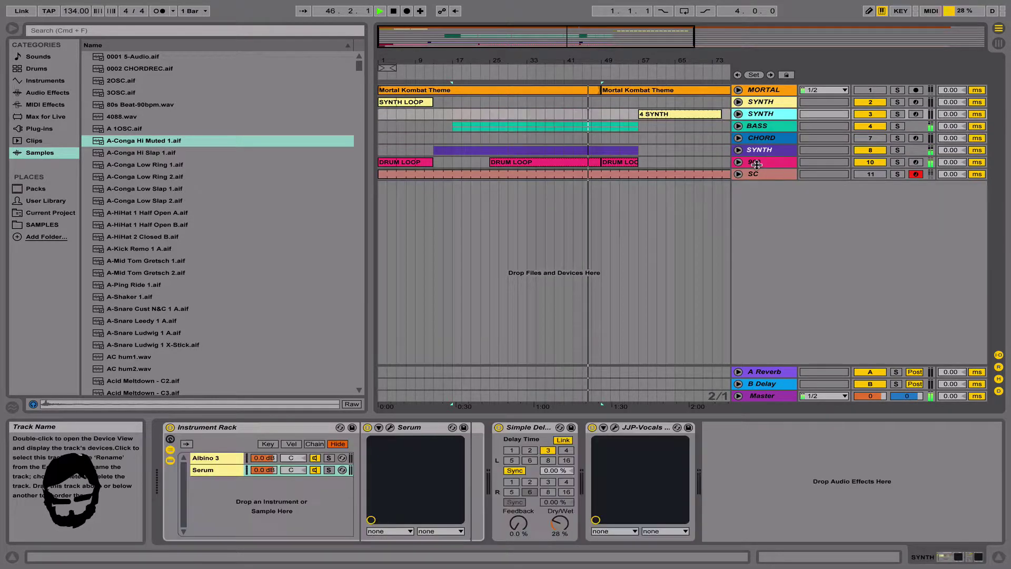
# Unfold the MORTAL track to view the reference waveform and audition the arrangement from the 4 SYNTH clip.
pyautogui.moveTo(664, 61); pyautogui.dragTo(664, 26)
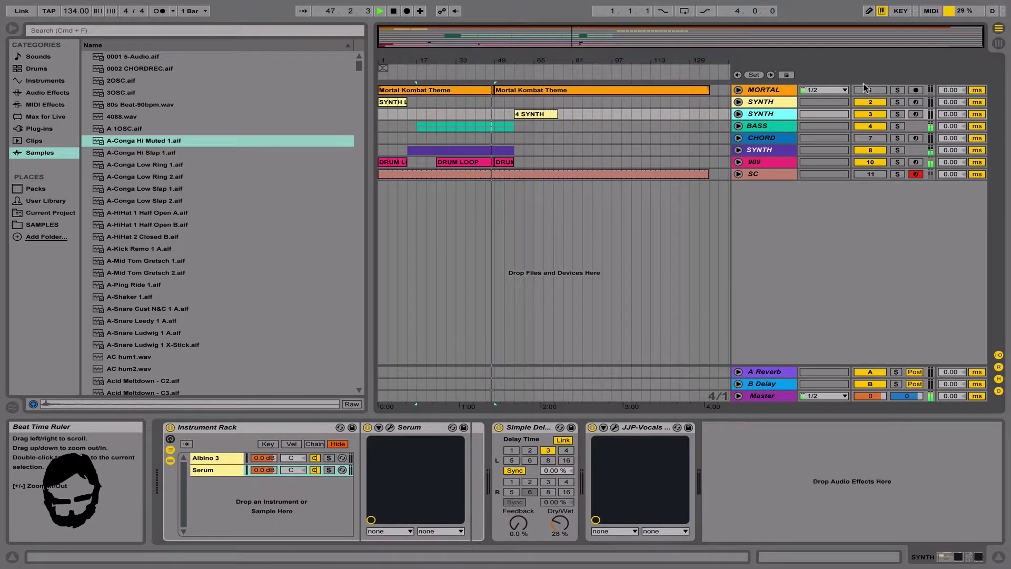
pyautogui.click(768, 93)
pyautogui.press('Right')
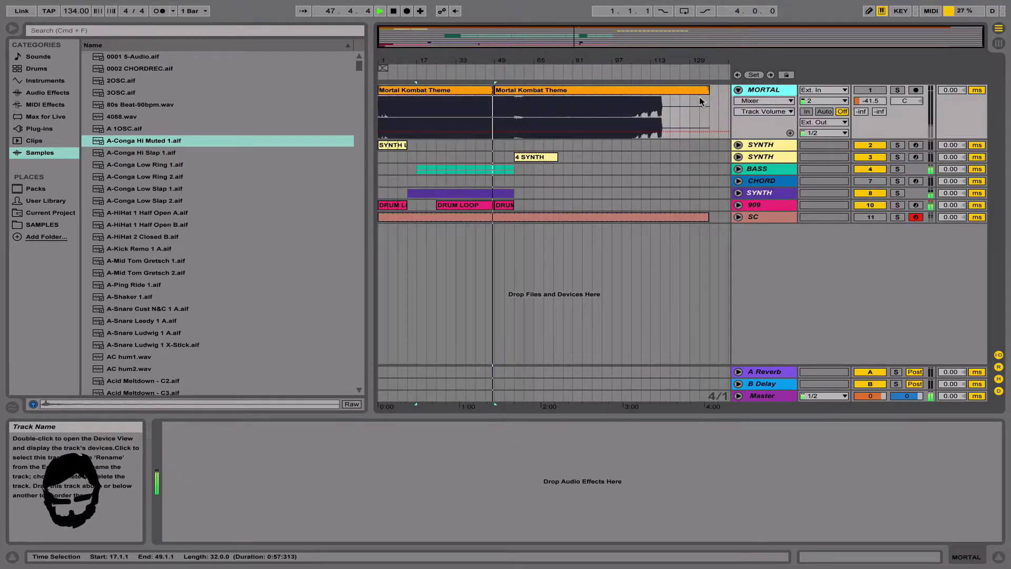
pyautogui.click(524, 162)
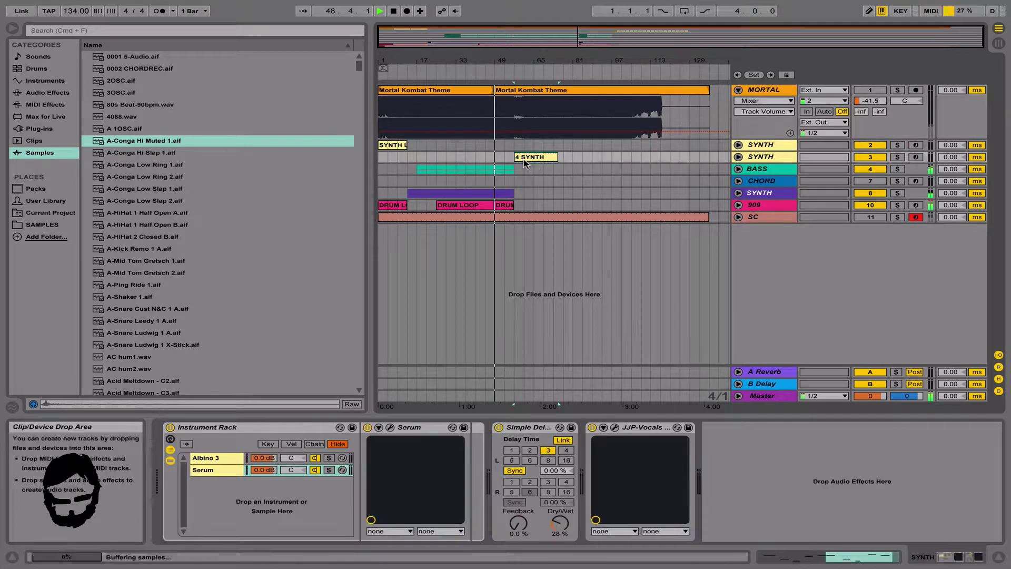
# Copy the first 12-bar DRUM LOOP clip on the 909 track and paste it at bar 65.
pyautogui.click(468, 205)
pyautogui.click(388, 207)
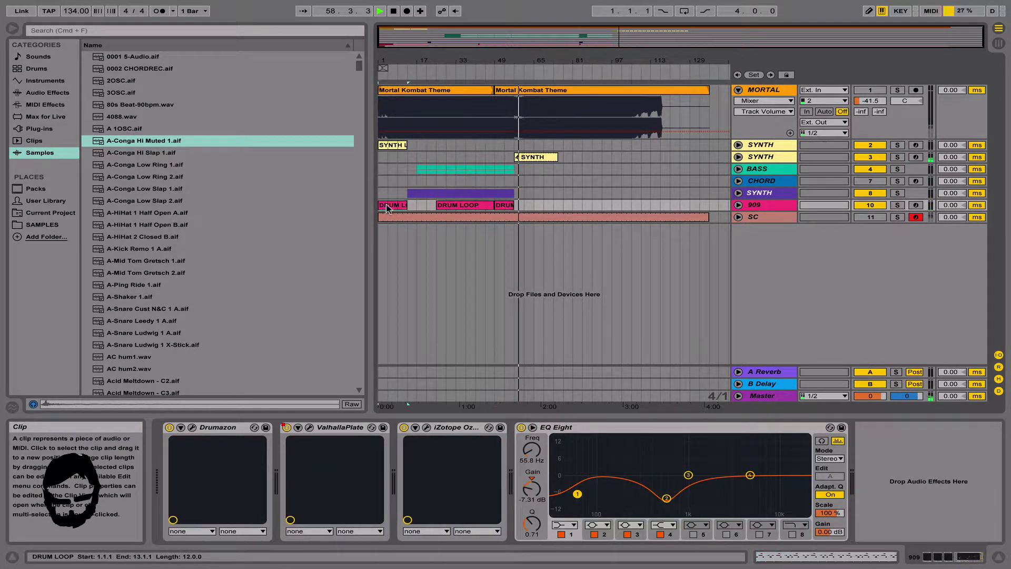
pyautogui.click(533, 207)
pyautogui.press('super+v')
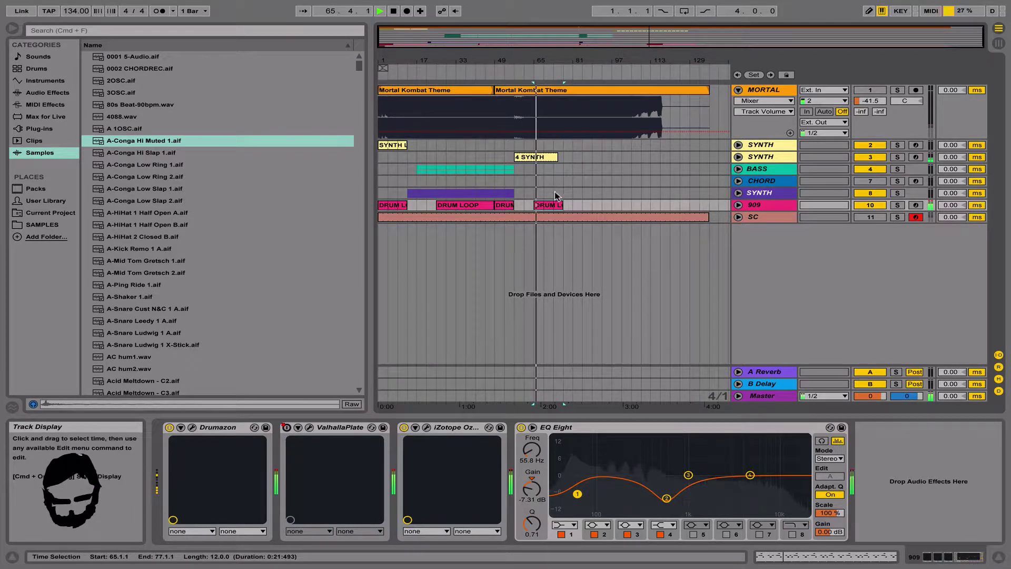
# In the pasted DRUM LOOP, move the first G#1 note to 1.1.4 and replace the G#1 note at 1.2.4 with an A#1 note.
pyautogui.doubleClick(557, 205)
pyautogui.press('space')
pyautogui.press('space')
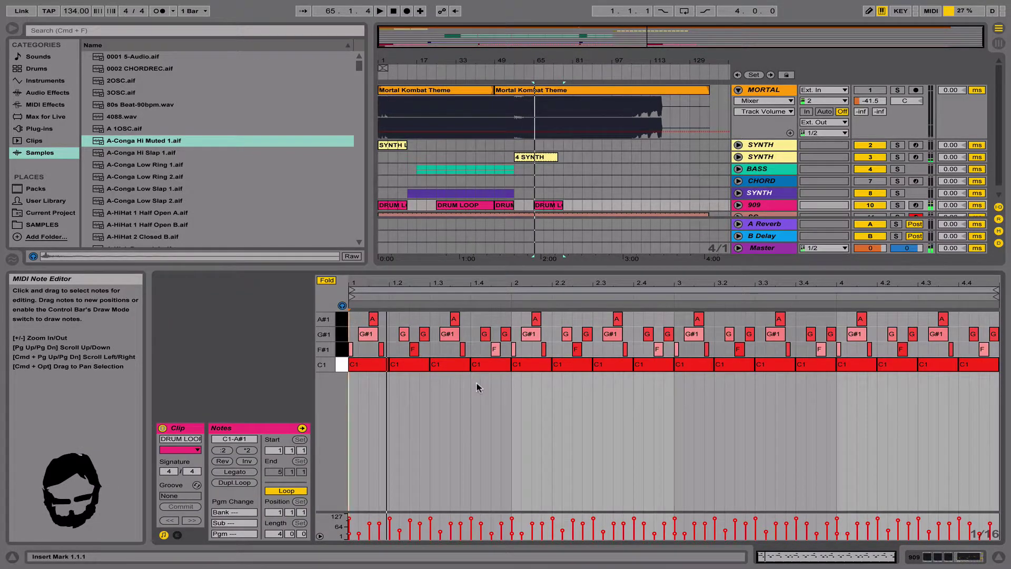
pyautogui.press('space')
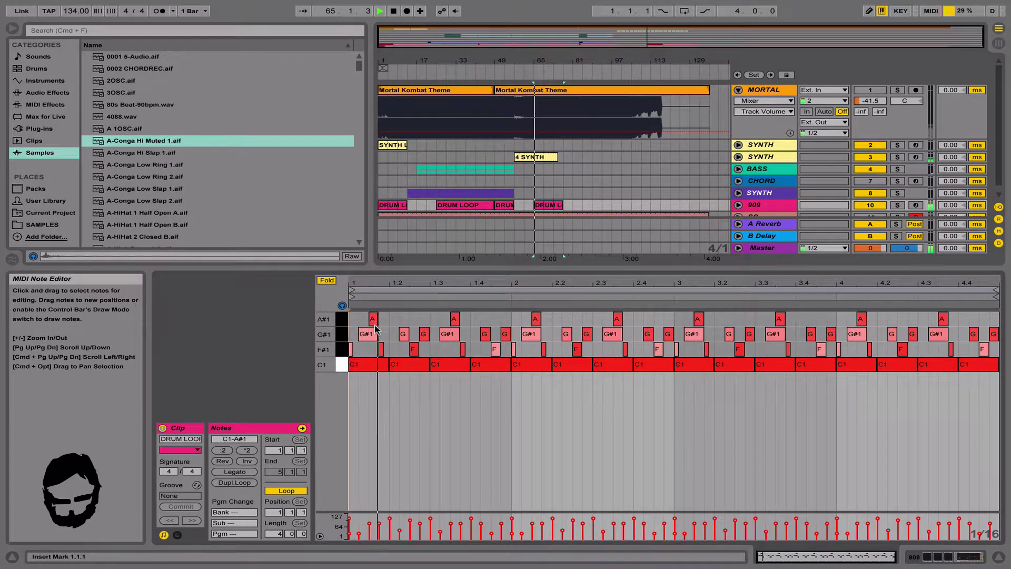
pyautogui.moveTo(369, 335); pyautogui.dragTo(426, 323)
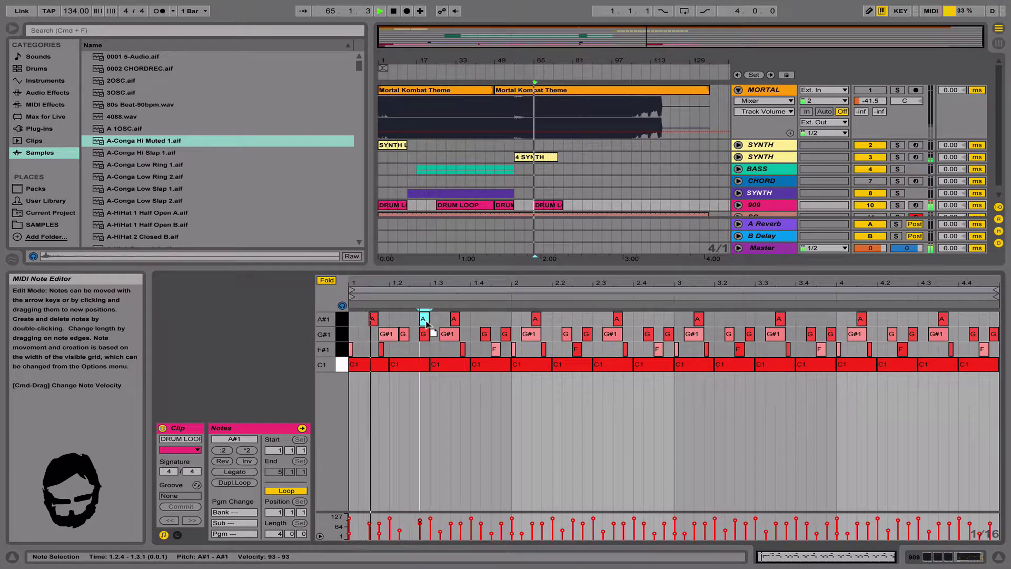
pyautogui.click(425, 338)
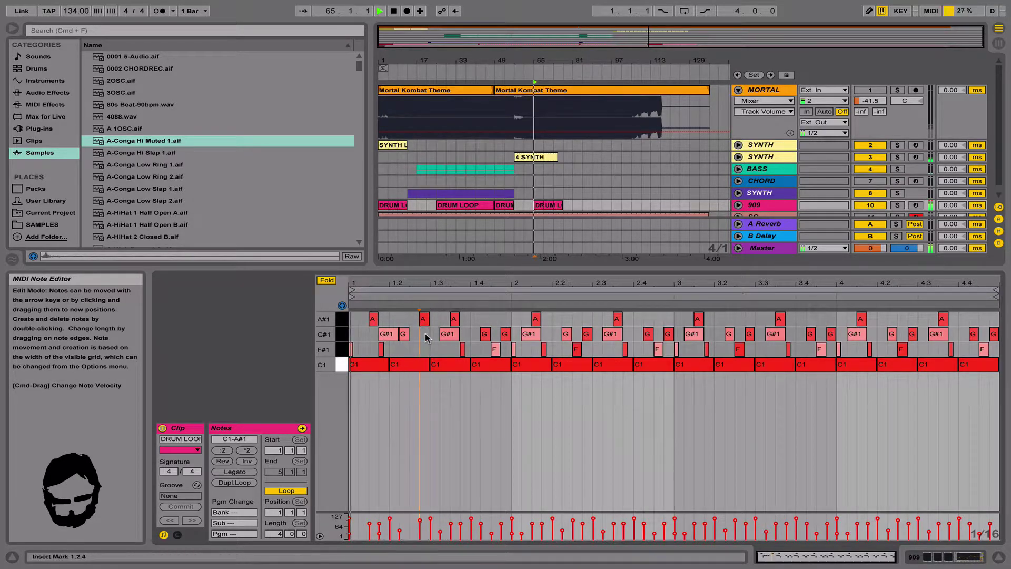
# Raise the F#1 note at 1.2.3 of the drum clip to G#1.
pyautogui.click(405, 336)
pyautogui.press('super+d')
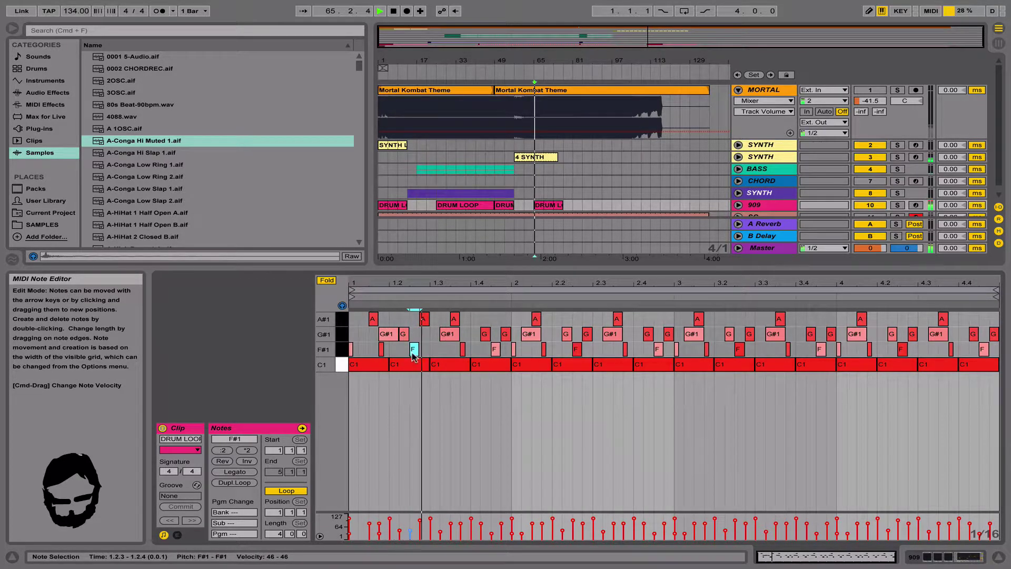
pyautogui.moveTo(415, 349); pyautogui.dragTo(415, 333)
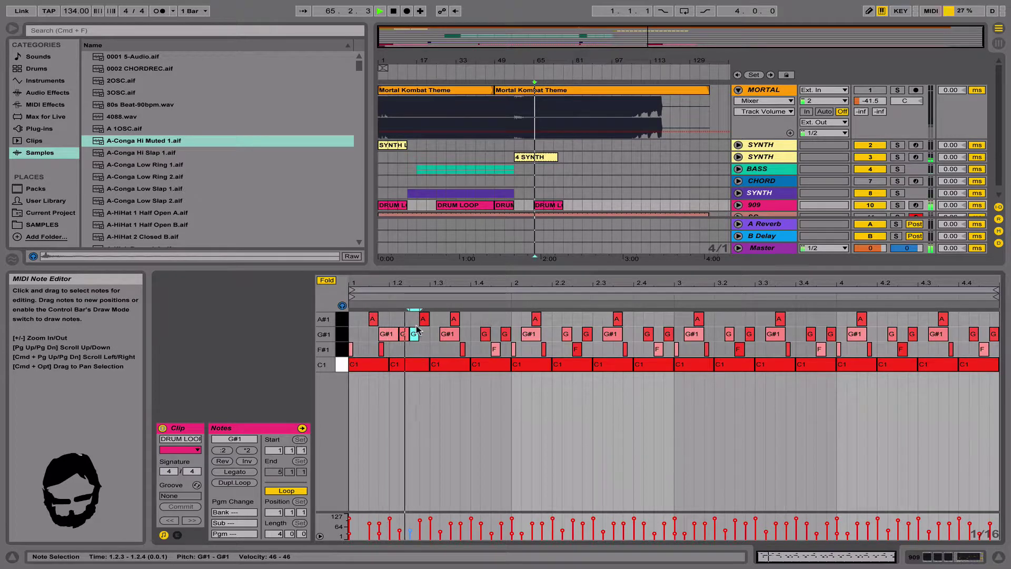
# Unfold the note rows, add D#1 notes at 1.2.1 and 1.4.1, and shorten the drum clip's loop to one bar.
pyautogui.click(327, 280)
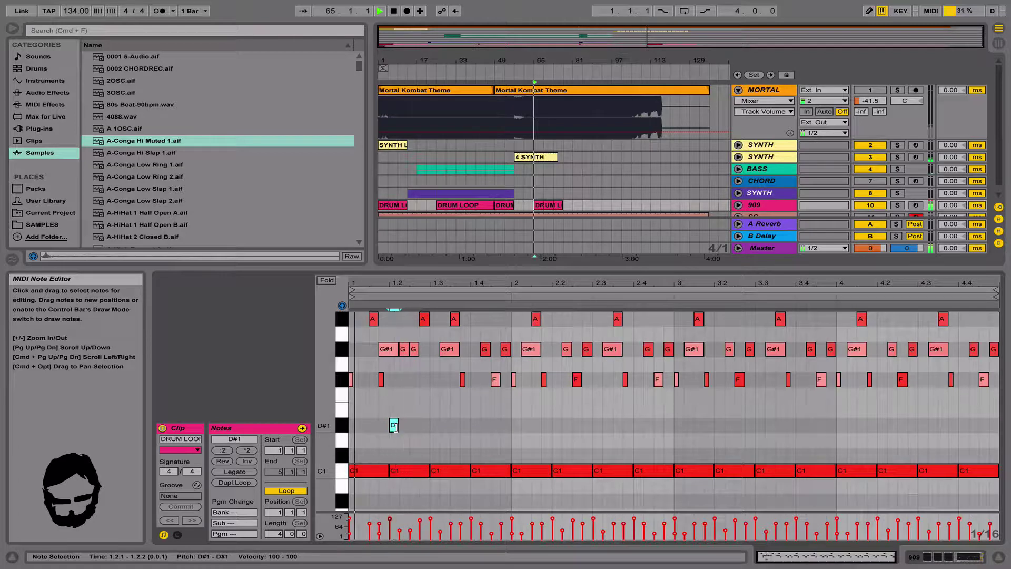
pyautogui.moveTo(467, 424); pyautogui.dragTo(351, 421)
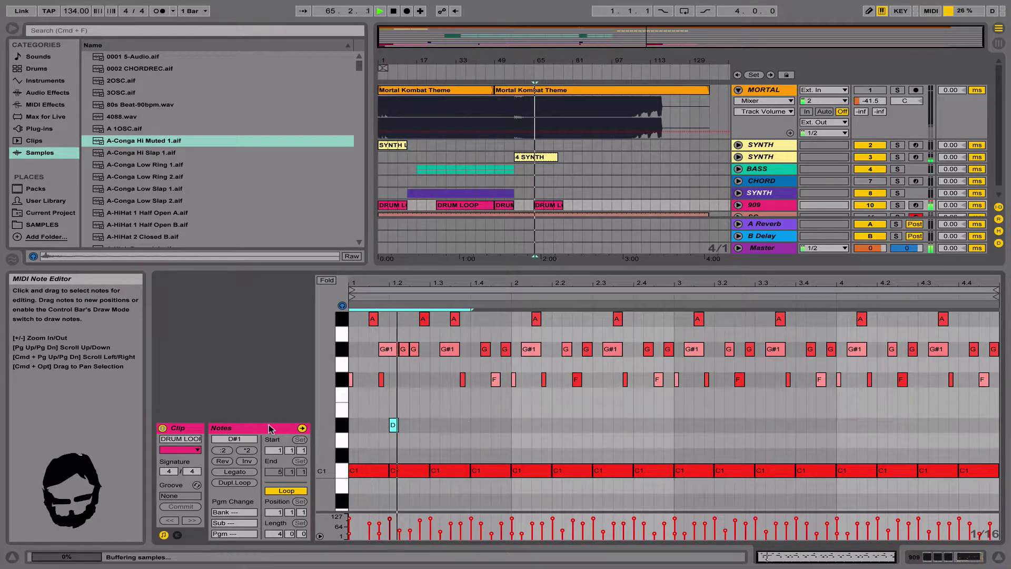
pyautogui.press('super+d')
pyautogui.moveTo(516, 427); pyautogui.dragTo(477, 431)
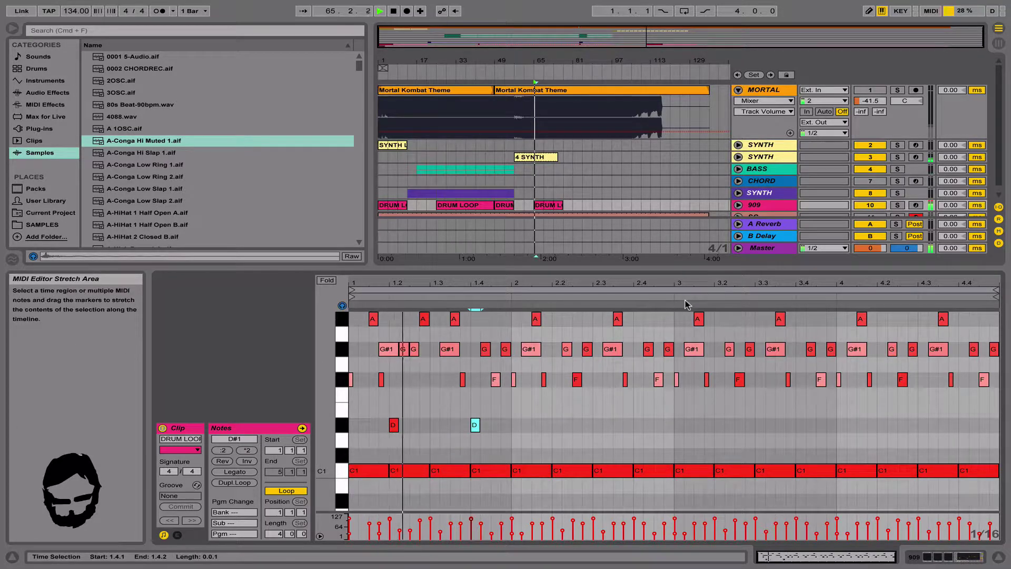
pyautogui.moveTo(1001, 290); pyautogui.dragTo(510, 289)
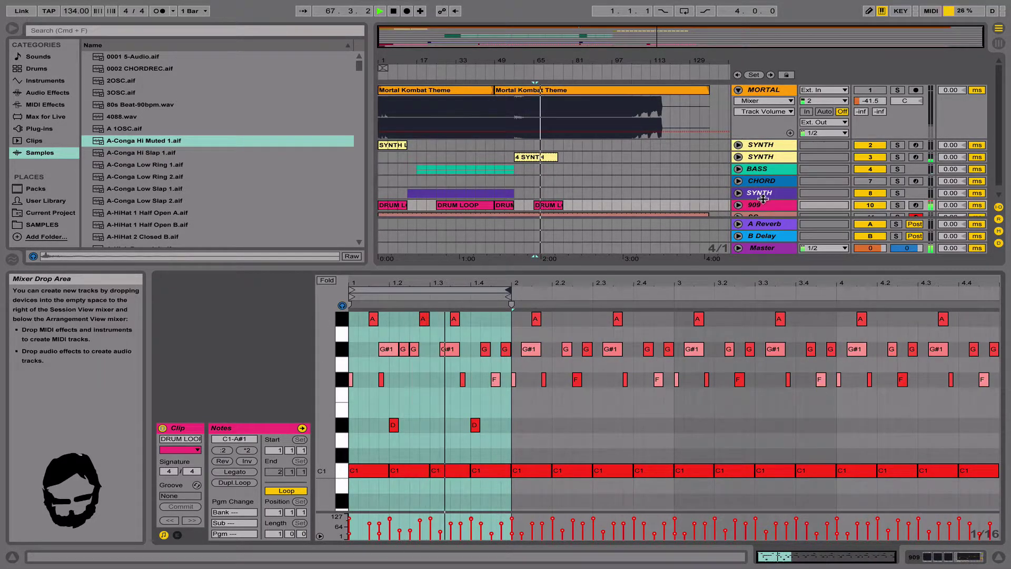
# Collapse the MORTAL track and unfold the BASS group to show its two bass tracks.
pyautogui.scroll(-1, 612, 210)
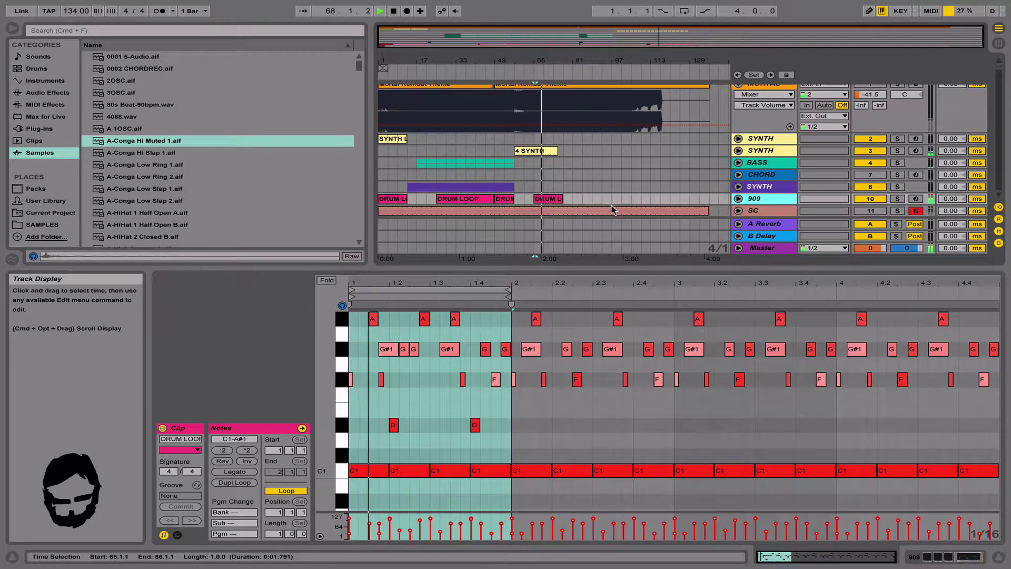
pyautogui.click(758, 200)
pyautogui.click(761, 208)
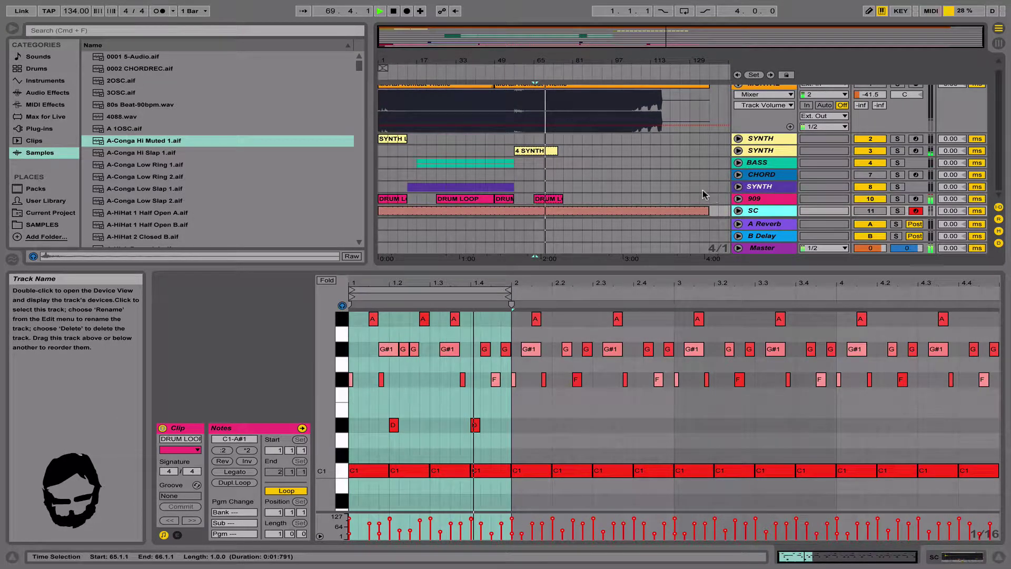
pyautogui.click(738, 85)
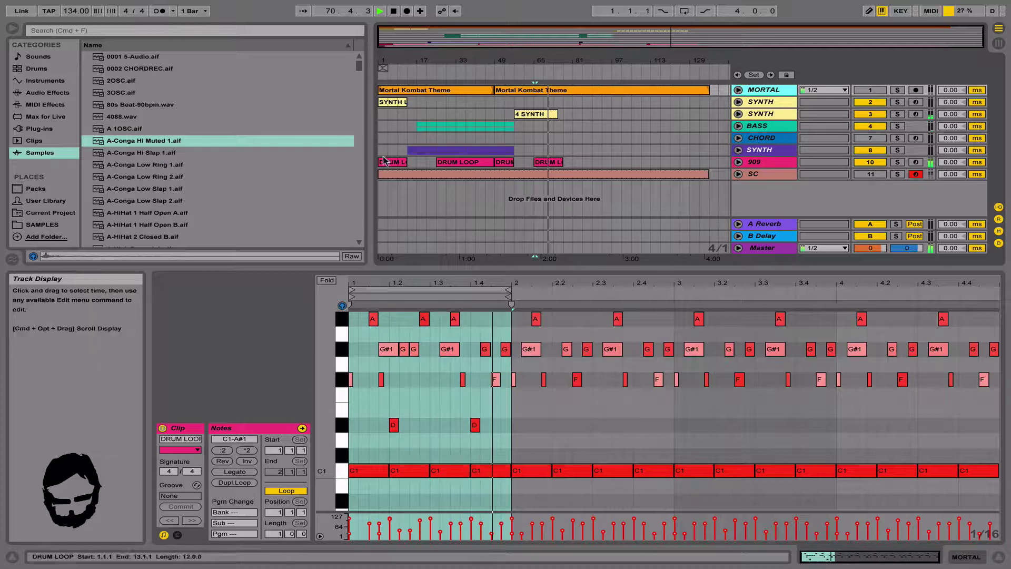
pyautogui.click(738, 126)
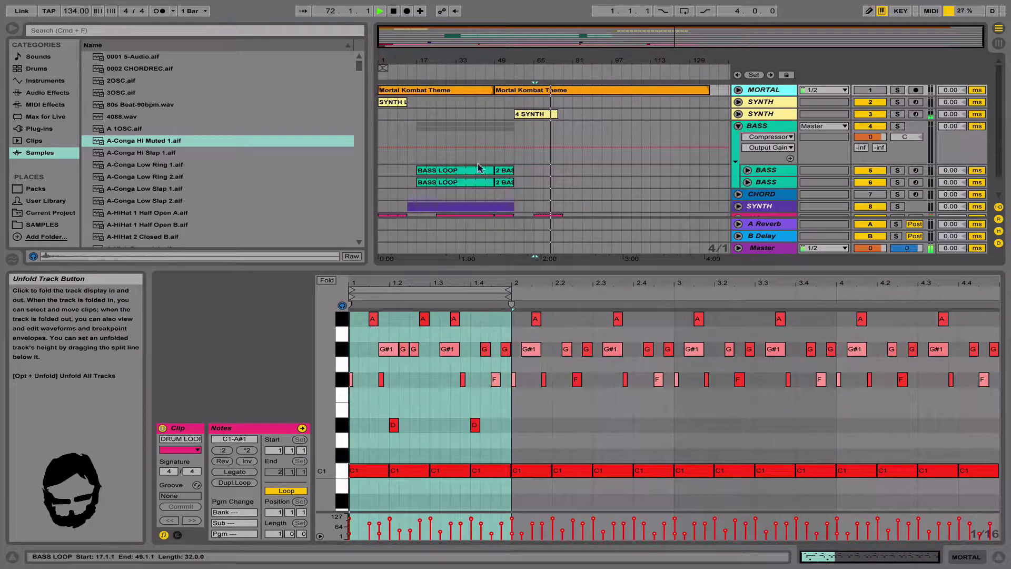
# Arm both BASS tracks and insert an empty eight-bar MIDI clip at bar 65 on the first one.
pyautogui.click(533, 170)
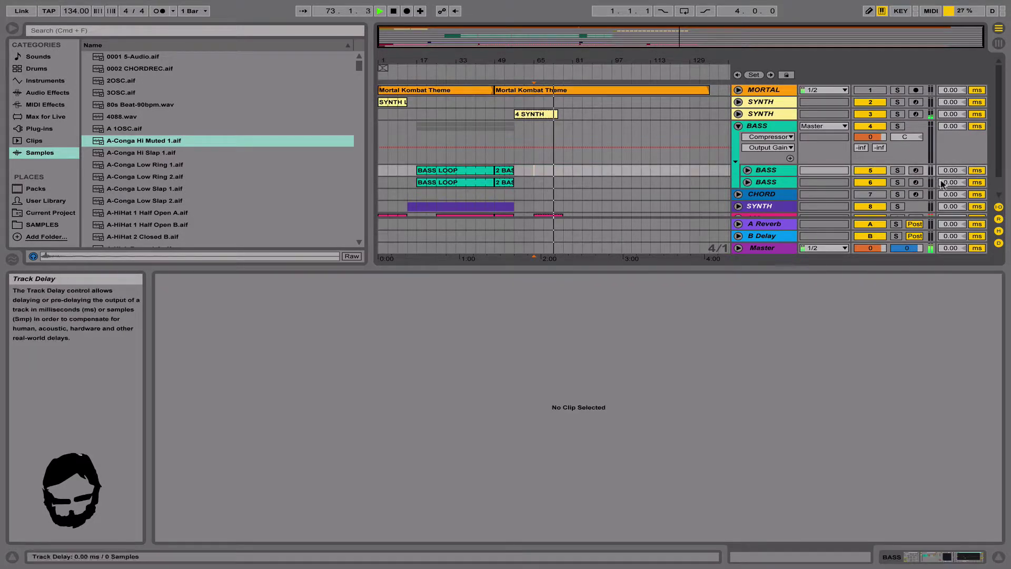
pyautogui.click(916, 170)
pyautogui.click(915, 182)
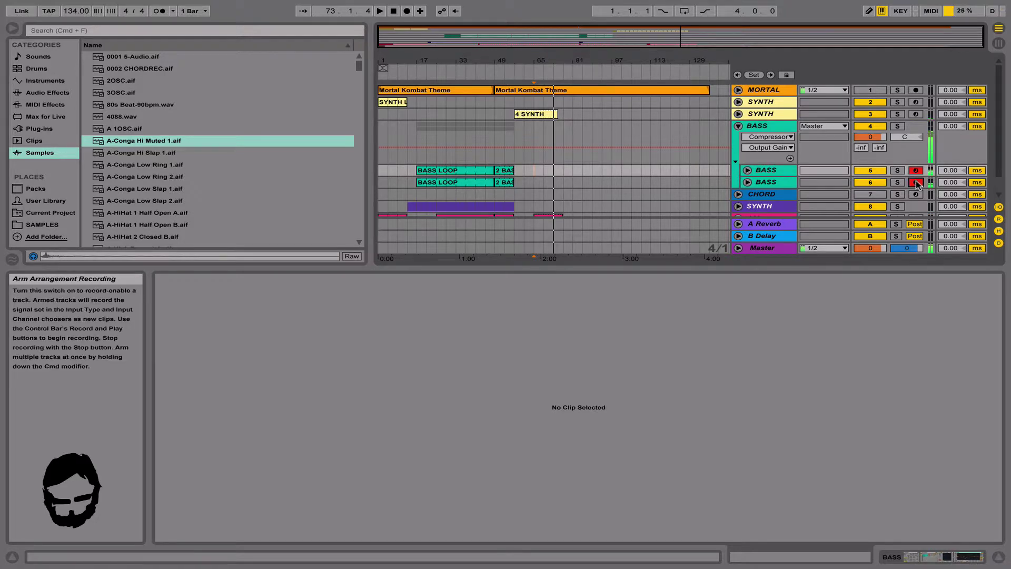
pyautogui.moveTo(534, 170); pyautogui.dragTo(549, 171)
pyautogui.press('super+shift+m')
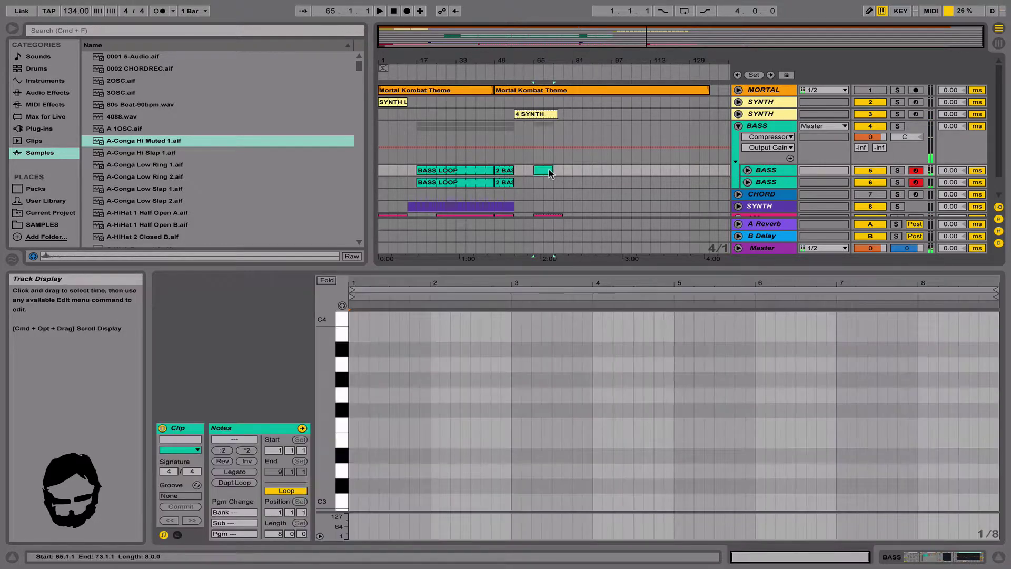
# Draw consecutive half-bar bass notes A3, G3, E3 and D#3 across the new clip's first two bars during playback.
pyautogui.press('space')
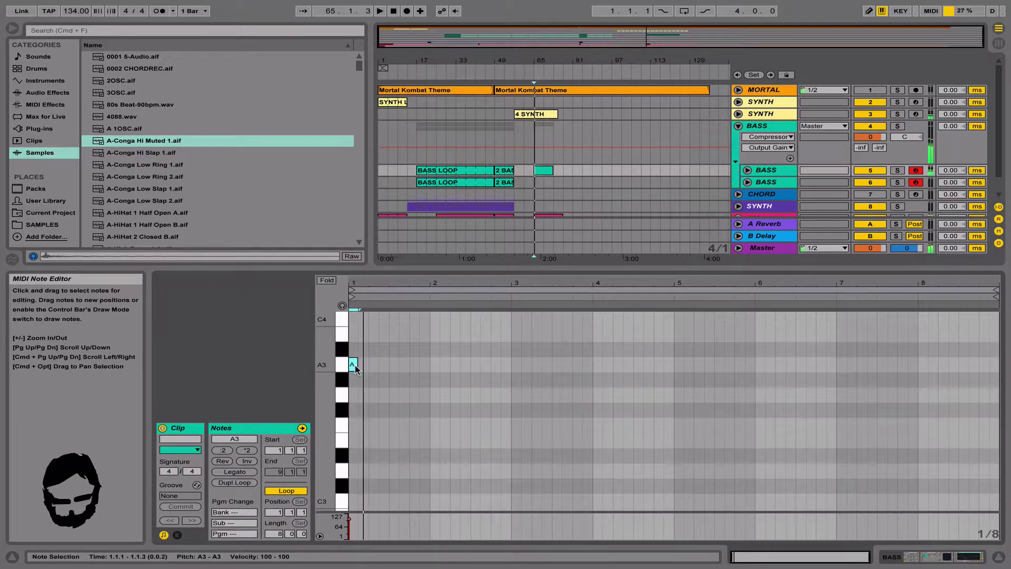
pyautogui.doubleClick(390, 365)
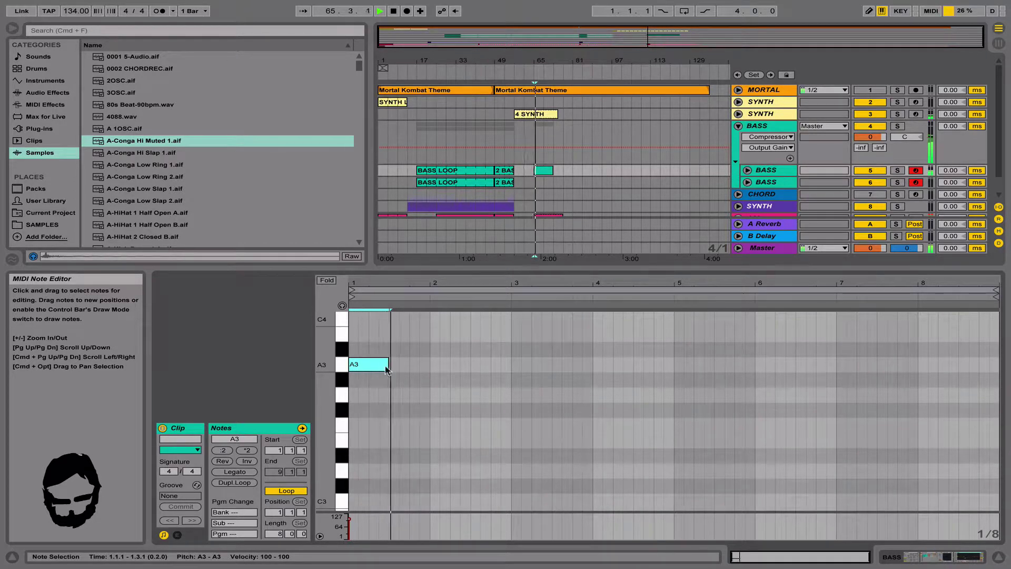
pyautogui.doubleClick(399, 364)
pyautogui.moveTo(399, 365); pyautogui.dragTo(403, 396)
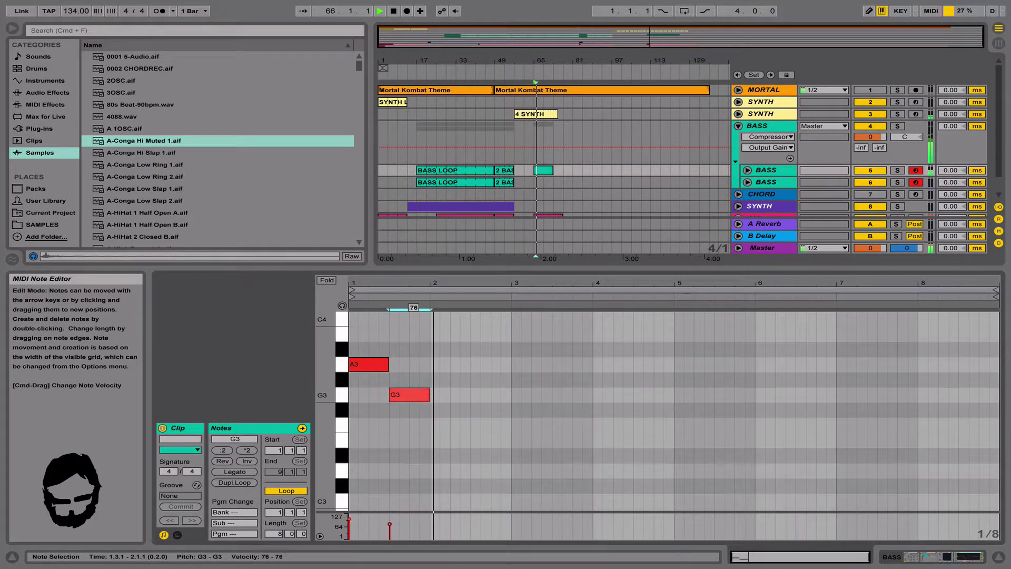
pyautogui.doubleClick(447, 409)
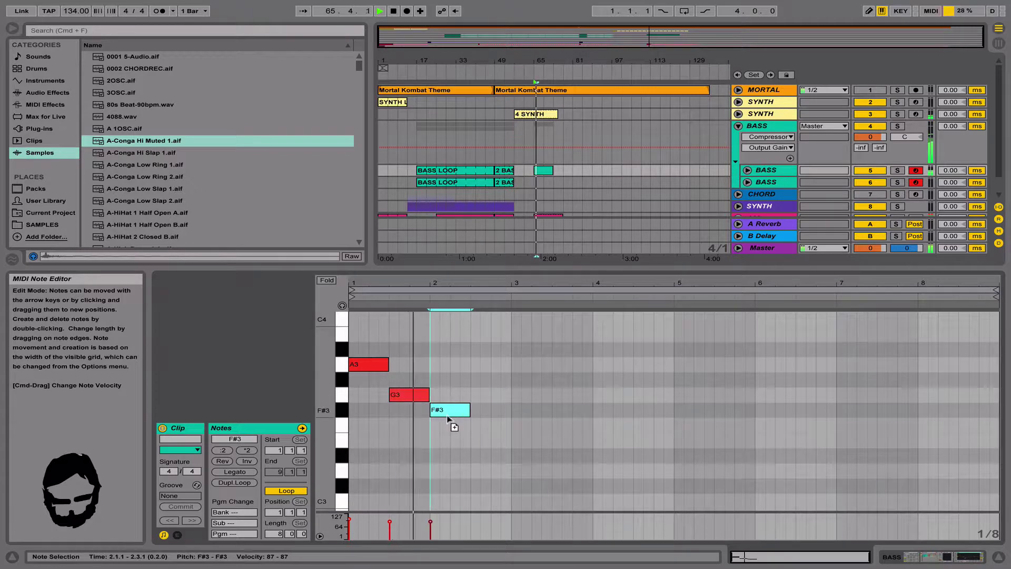
pyautogui.moveTo(447, 417); pyautogui.dragTo(494, 466)
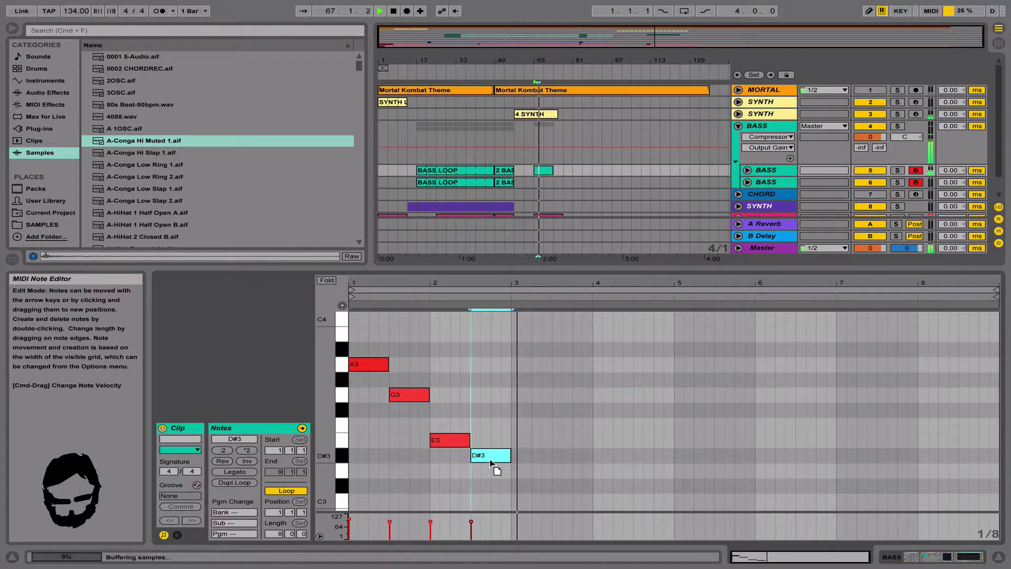
# Start the G3 note at 1.2.3, lengthen E3 to 2.4.1, move D#3 there and add a short G3 at the end of bar 2.
pyautogui.moveTo(394, 401); pyautogui.dragTo(429, 402)
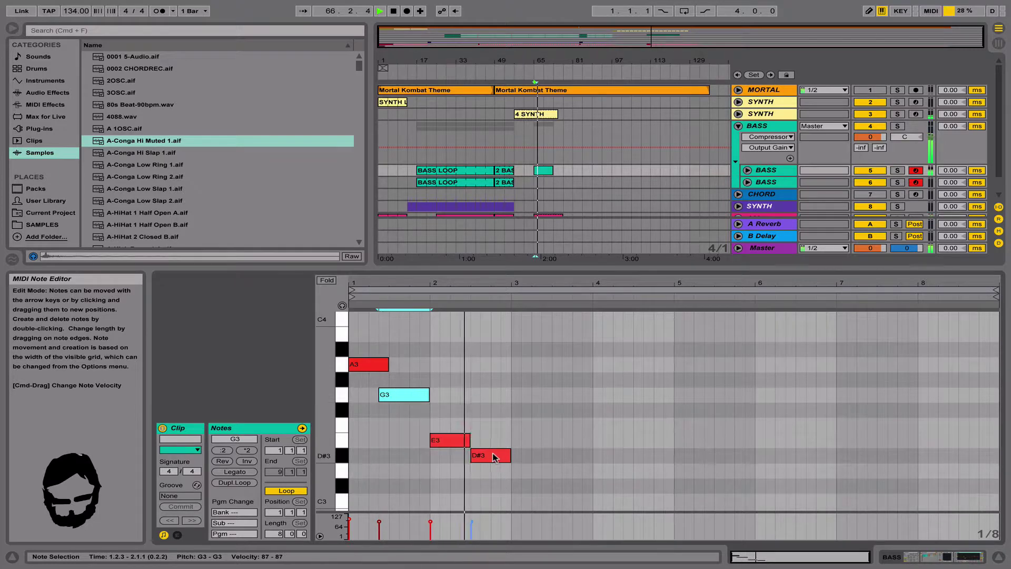
pyautogui.moveTo(504, 458); pyautogui.dragTo(524, 458)
pyautogui.moveTo(469, 441); pyautogui.dragTo(510, 401)
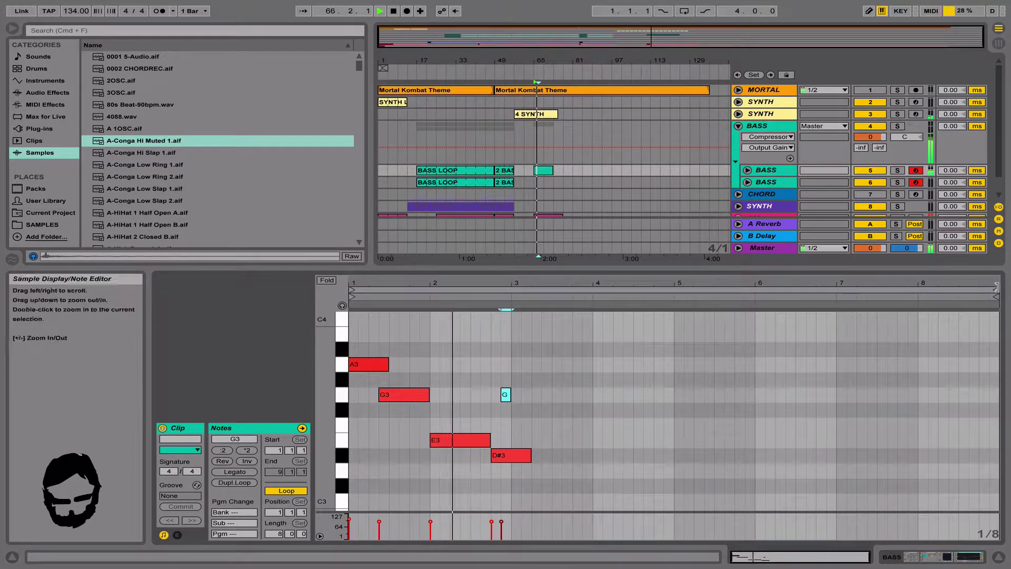
# Set the bass clip's loop to two bars and extend both it and the 4 SYNTH clip to bar 89.
pyautogui.moveTo(995, 289); pyautogui.dragTo(510, 339)
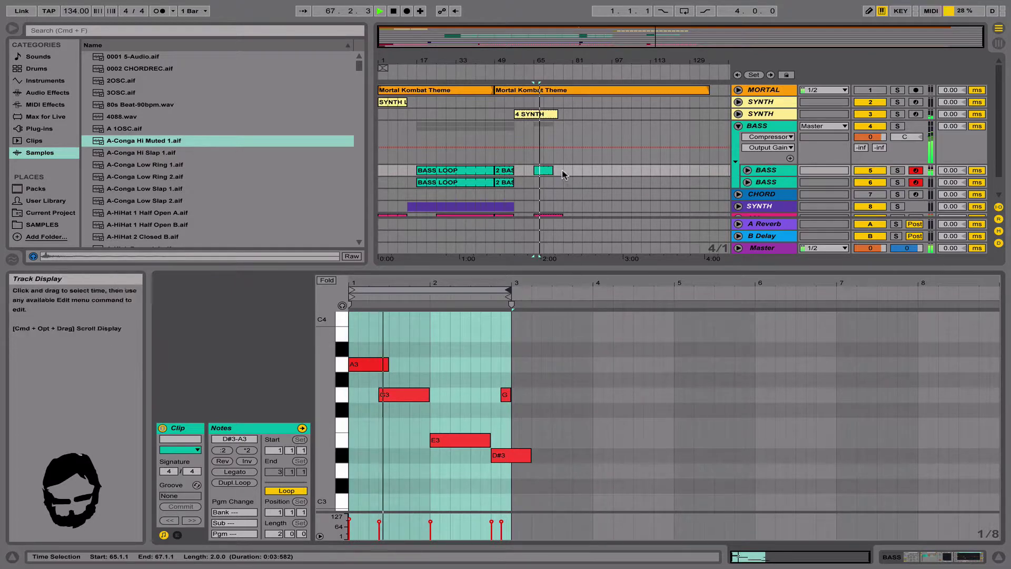
pyautogui.moveTo(605, 179)
pyautogui.mouseDown()
pyautogui.moveTo(546, 171)
pyautogui.moveTo(593, 169)
pyautogui.mouseUp()
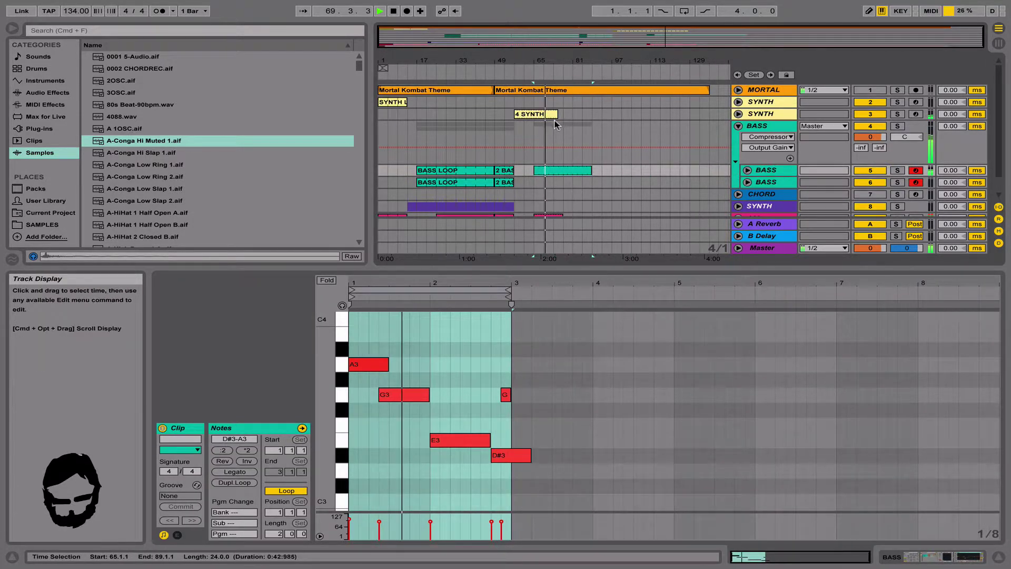
pyautogui.moveTo(556, 114); pyautogui.dragTo(591, 115)
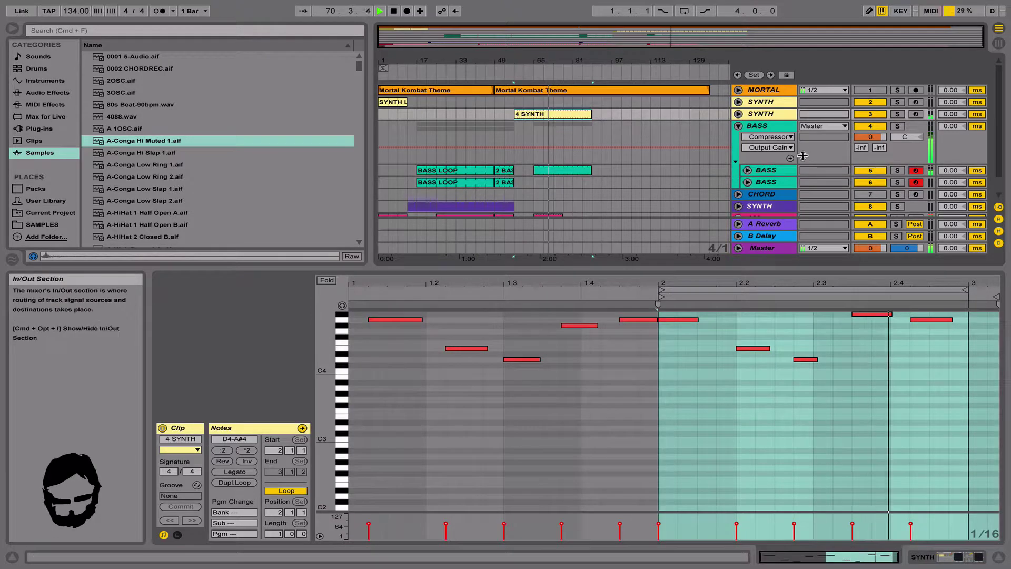
# Copy the bar 65 bass clip onto the second BASS track and transpose the first track's clip down an octave.
pyautogui.scroll(-2, 563, 180)
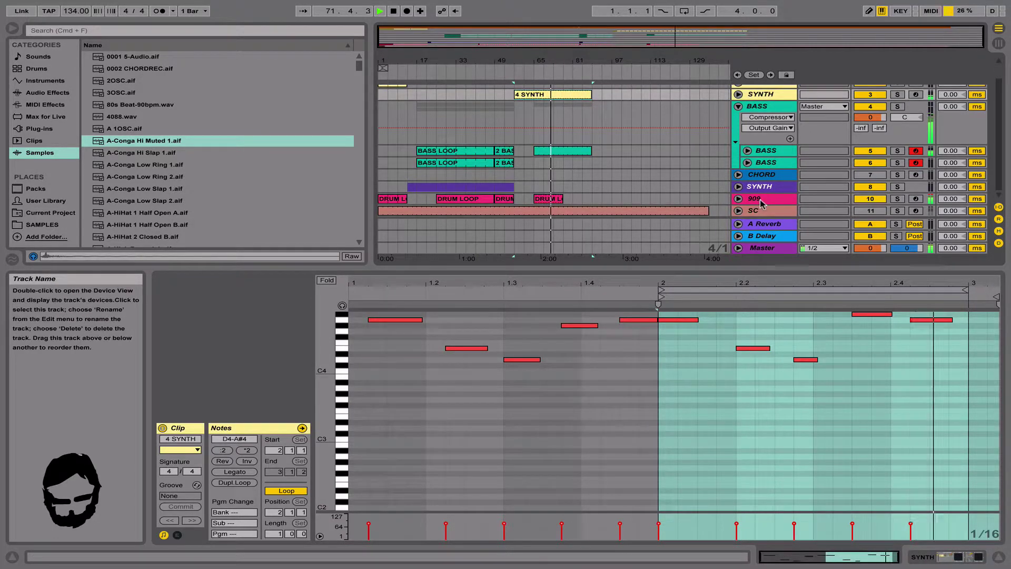
pyautogui.scroll(2, 574, 169)
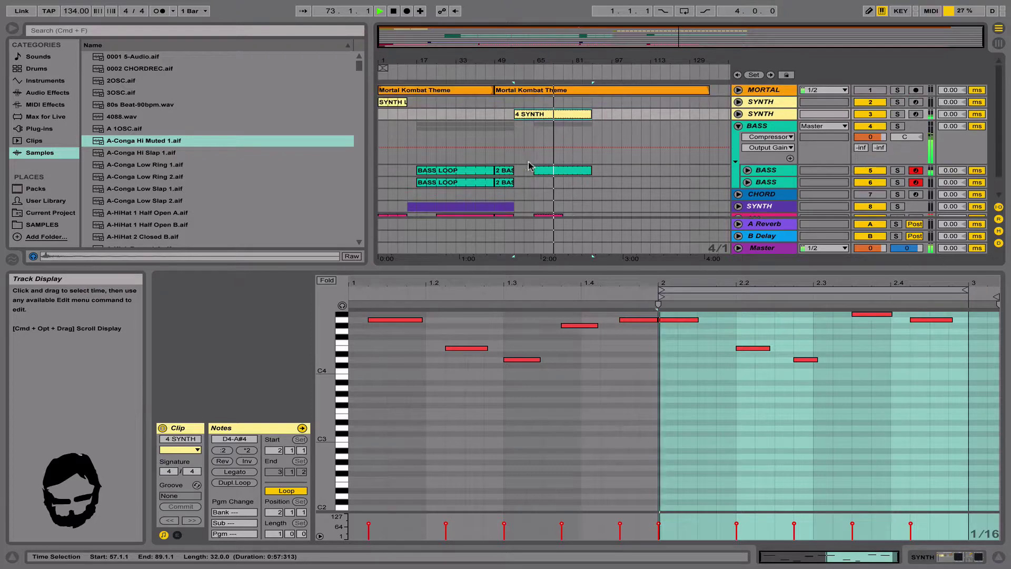
pyautogui.click(555, 182)
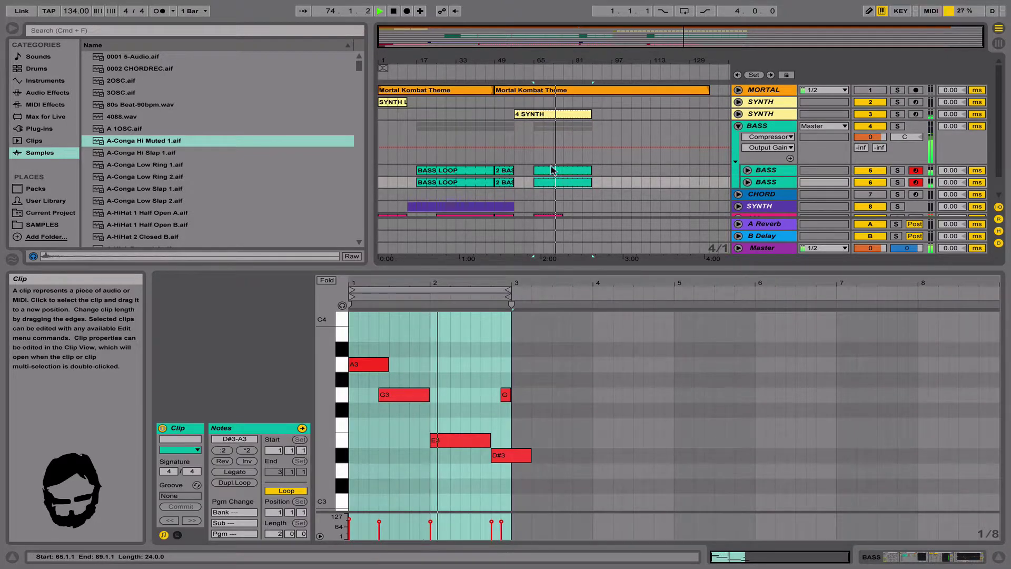
pyautogui.click(551, 169)
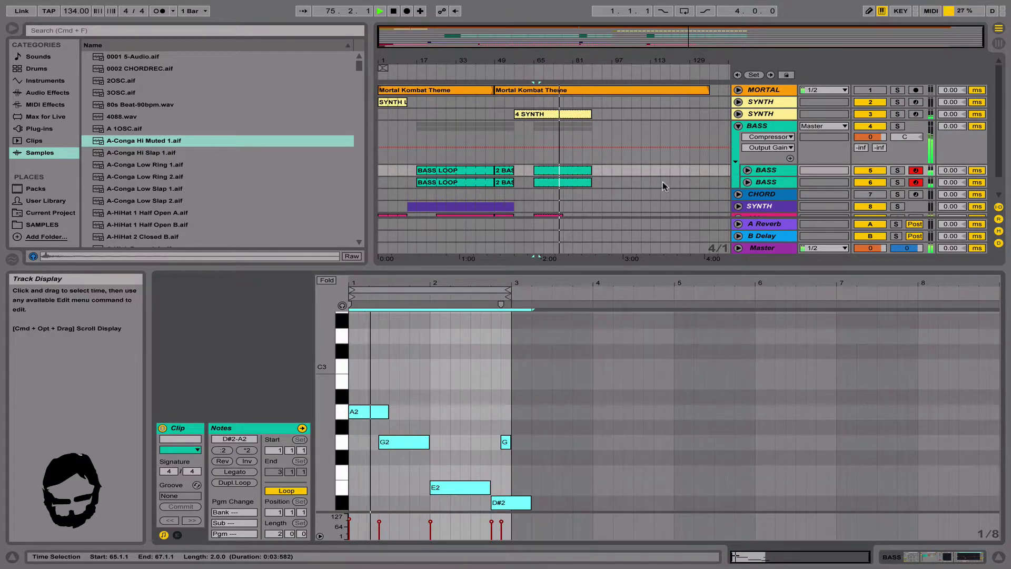
# Collapse the BASS group and extend the 909 track's DRUM LOOP clip at bar 65 to bar 89.
pyautogui.click(764, 171)
pyautogui.press('Left')
pyautogui.press('Left')
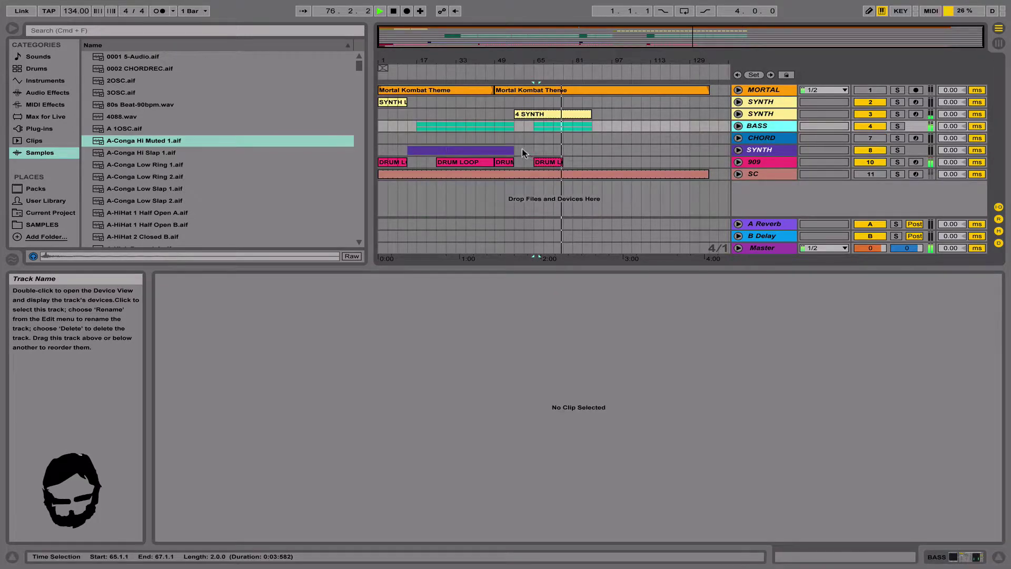
pyautogui.moveTo(562, 162); pyautogui.dragTo(589, 163)
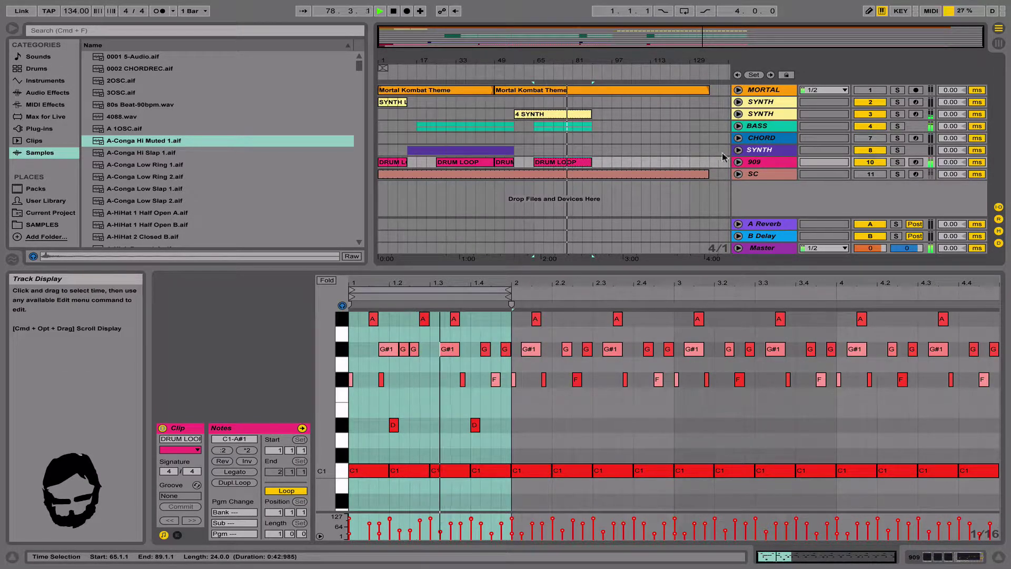
# Show the 909 track's ValhallaPlate Device On automation and draw it as off from bar 77 onward.
pyautogui.click(771, 164)
pyautogui.press('Right')
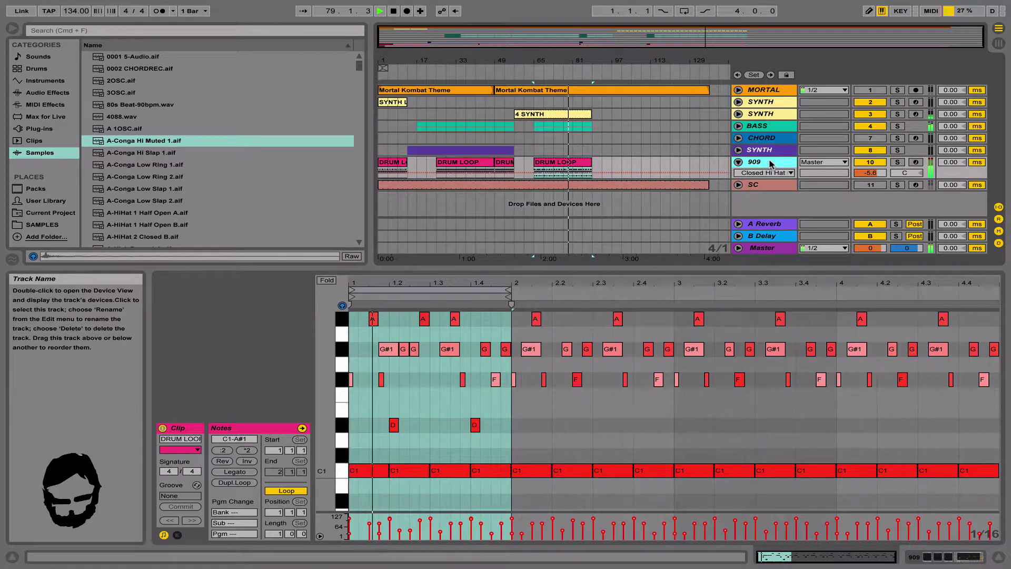
pyautogui.click(909, 556)
pyautogui.rightClick(287, 428)
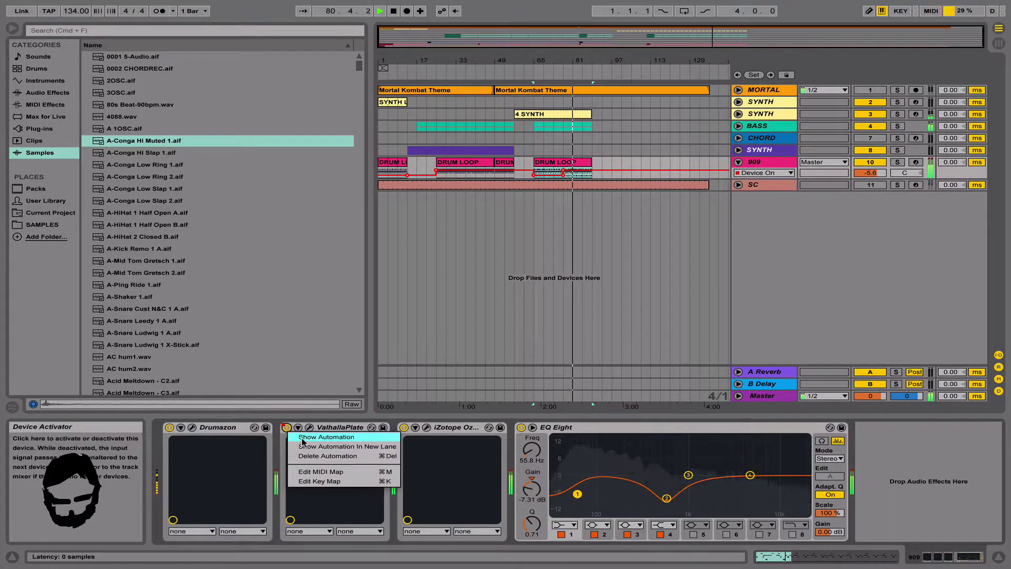
pyautogui.click(303, 439)
pyautogui.press('b')
pyautogui.moveTo(567, 174)
pyautogui.mouseDown()
pyautogui.moveTo(572, 187)
pyautogui.moveTo(621, 204)
pyautogui.moveTo(756, 220)
pyautogui.mouseUp()
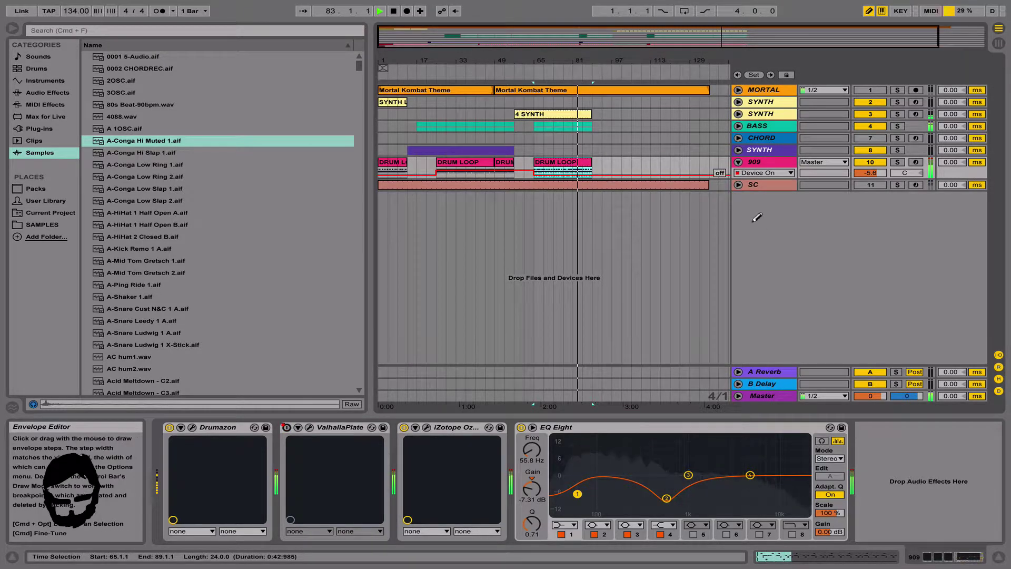
pyautogui.press('b')
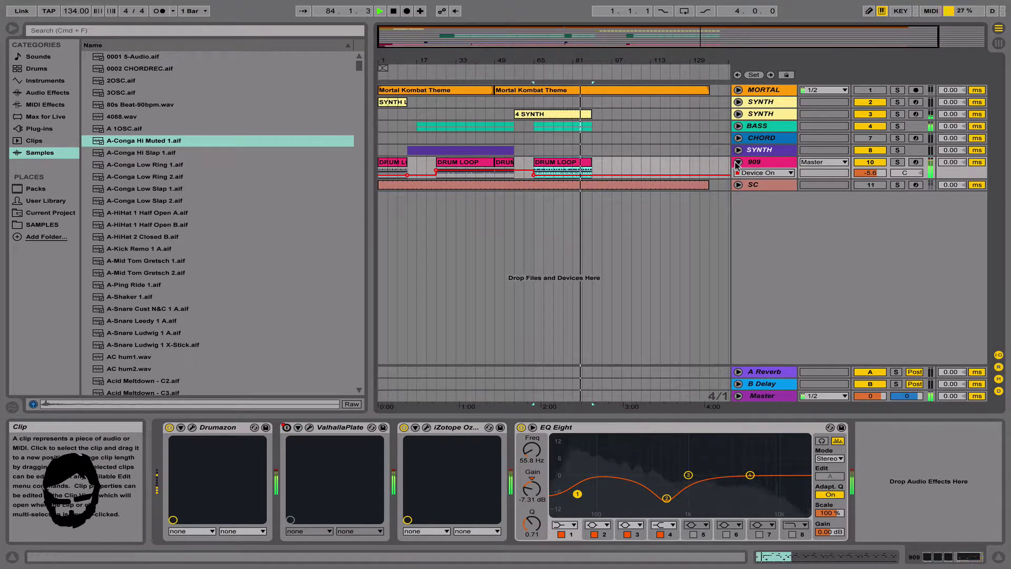
pyautogui.click(764, 163)
pyautogui.press('Left')
pyautogui.press('Up')
pyautogui.press('Down')
pyautogui.press('Up')
pyautogui.press('Up')
pyautogui.press('Up')
pyautogui.press('Up')
pyautogui.press('Up')
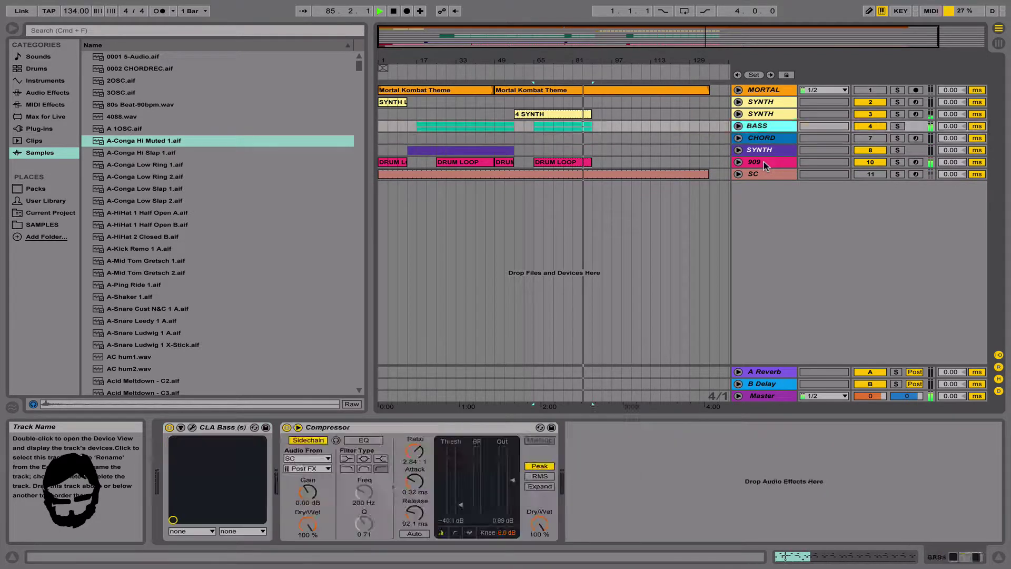
# Play from bar 1 and set the first SYNTH track's volume to -15.5 dB.
pyautogui.click(380, 129)
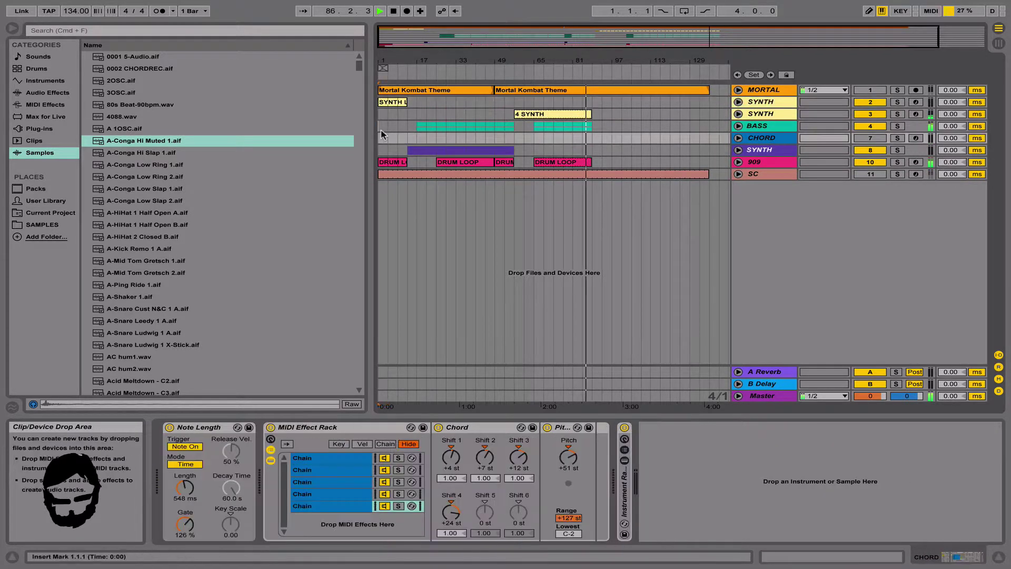
pyautogui.click(754, 103)
pyautogui.press('Right')
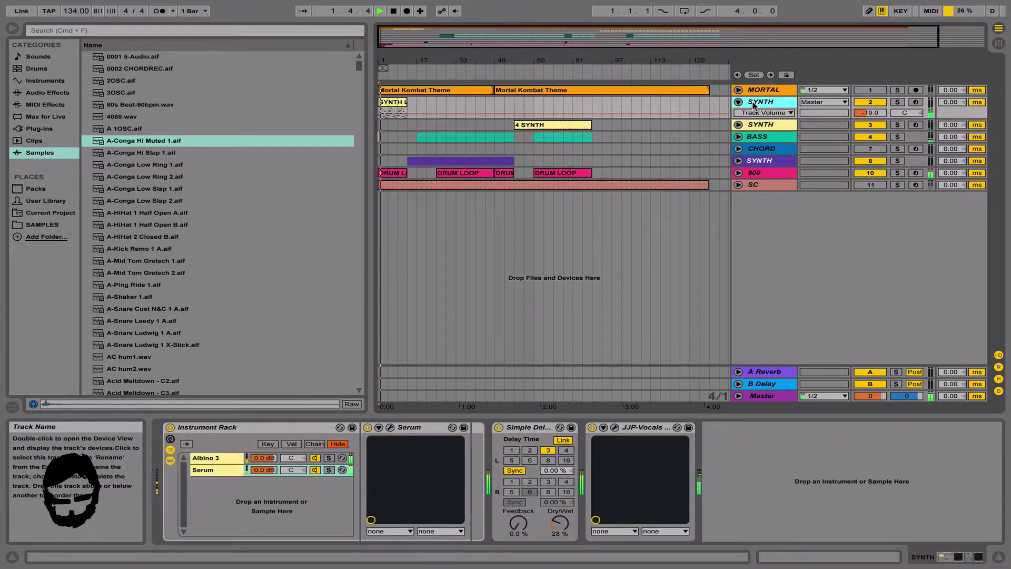
pyautogui.moveTo(852, 119)
pyautogui.mouseDown()
pyautogui.moveTo(851, 102)
pyautogui.moveTo(851, 129)
pyautogui.mouseUp()
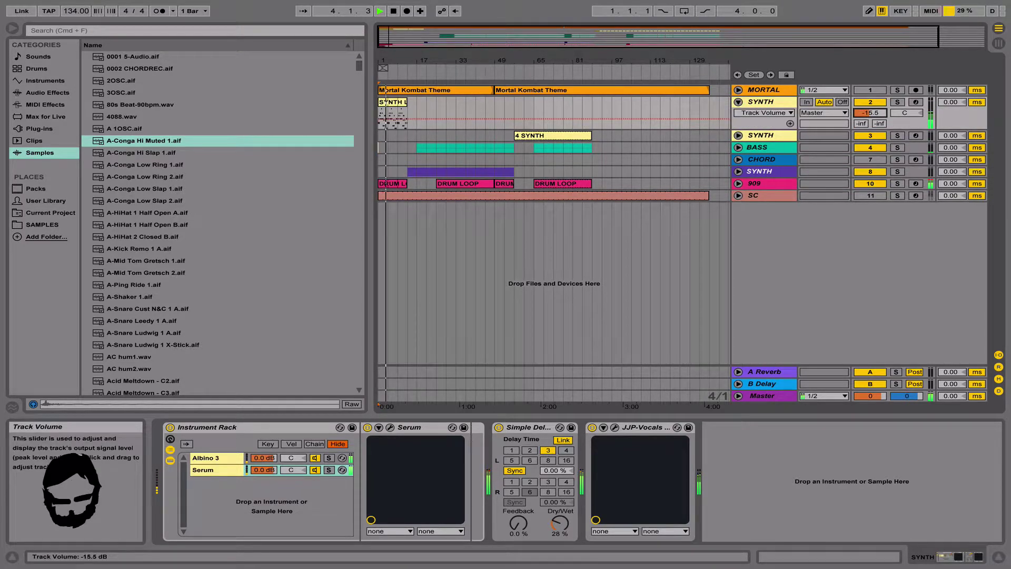
# Copy the opening SYNTH LOOP clip to bar 65 and duplicate it once to reach bar 89.
pyautogui.click(401, 113)
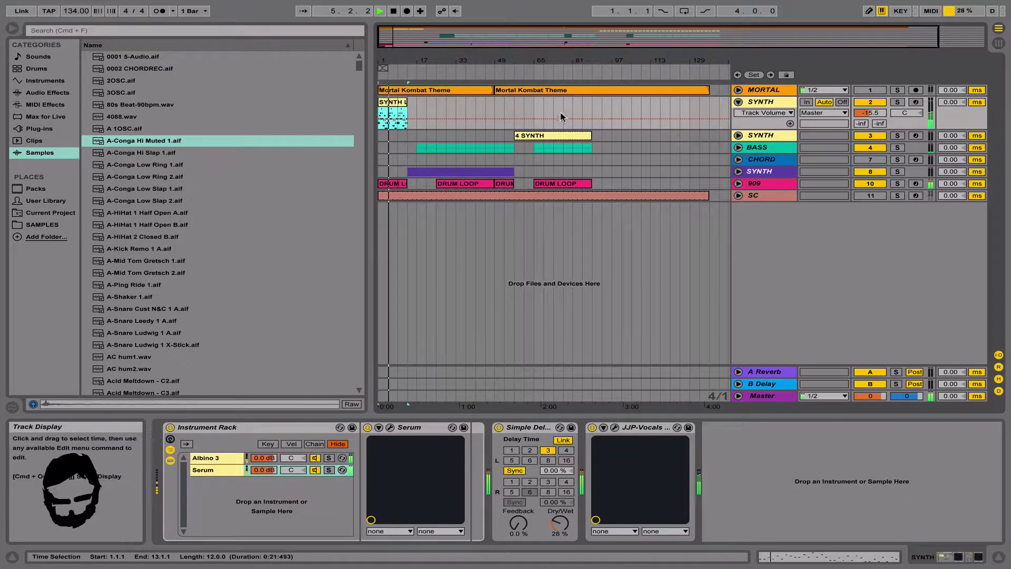
pyautogui.click(530, 110)
pyautogui.press('super+v')
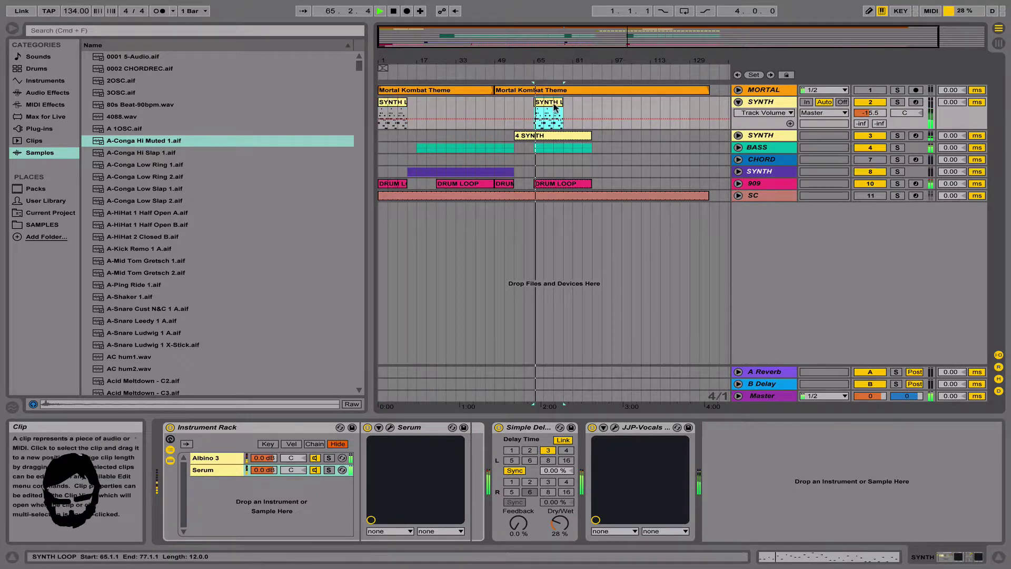
pyautogui.press('super+d')
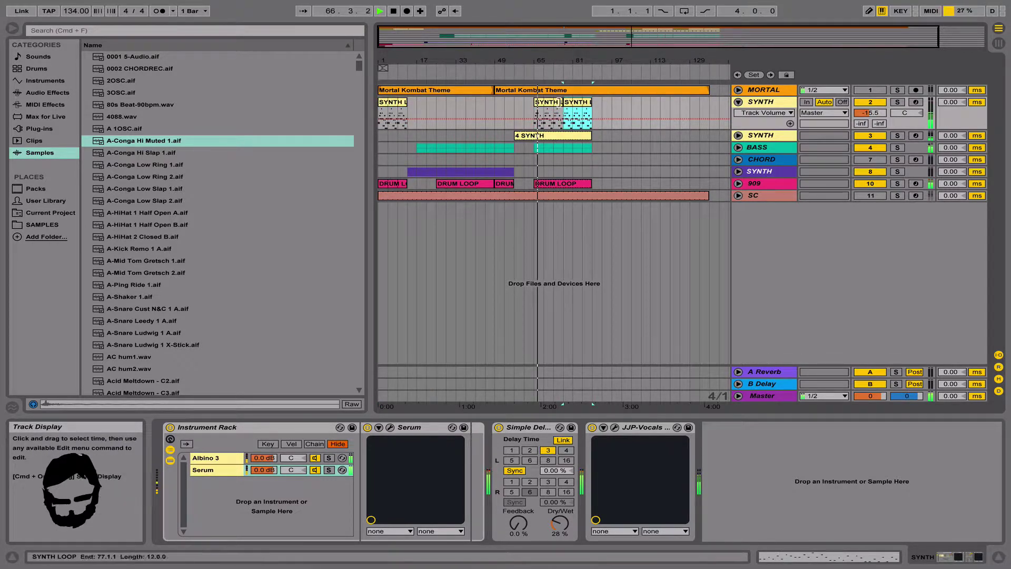
# Duplicate the first bar of the SYNTH LOOP at bar 65 repeatedly until it fills up to bar 77.
pyautogui.doubleClick(542, 113)
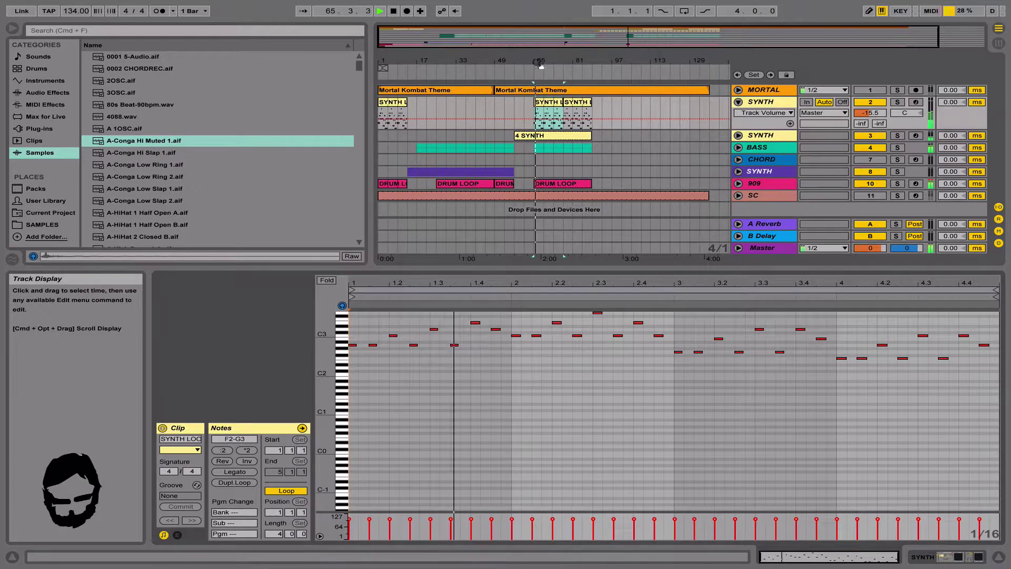
pyautogui.moveTo(539, 64); pyautogui.dragTo(537, 73)
pyautogui.moveTo(533, 125); pyautogui.dragTo(526, 127)
pyautogui.press('super+d')
pyautogui.press('super+d')
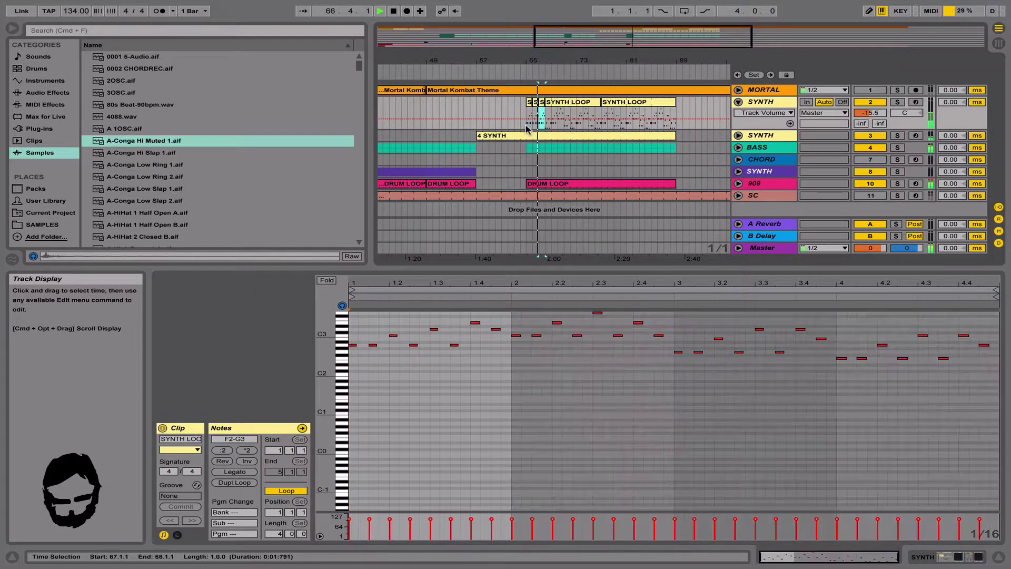
pyautogui.press('super+d')
pyautogui.press('super+d')
pyautogui.press('super+d')
pyautogui.press('super+d')
pyautogui.press('super+d')
pyautogui.press('super+d')
pyautogui.press('super+d')
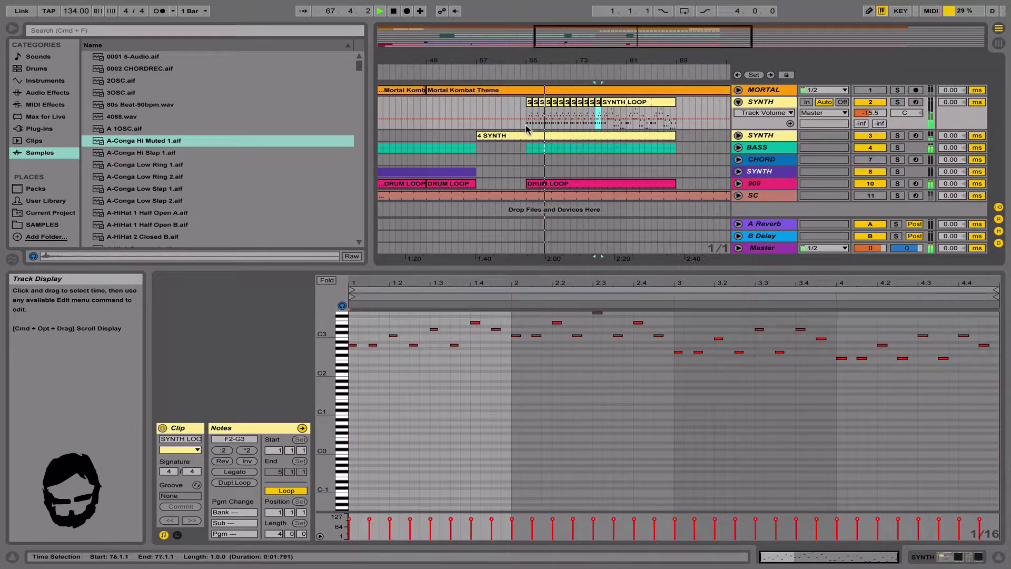
# Consolidate the one-bar SYNTH LOOP repeats from bars 65 to 77 and duplicate the resulting clip to bar 89.
pyautogui.keyDown('shift'); pyautogui.click(527, 127); pyautogui.keyUp('shift')
pyautogui.press('super+j')
pyautogui.press('super+d')
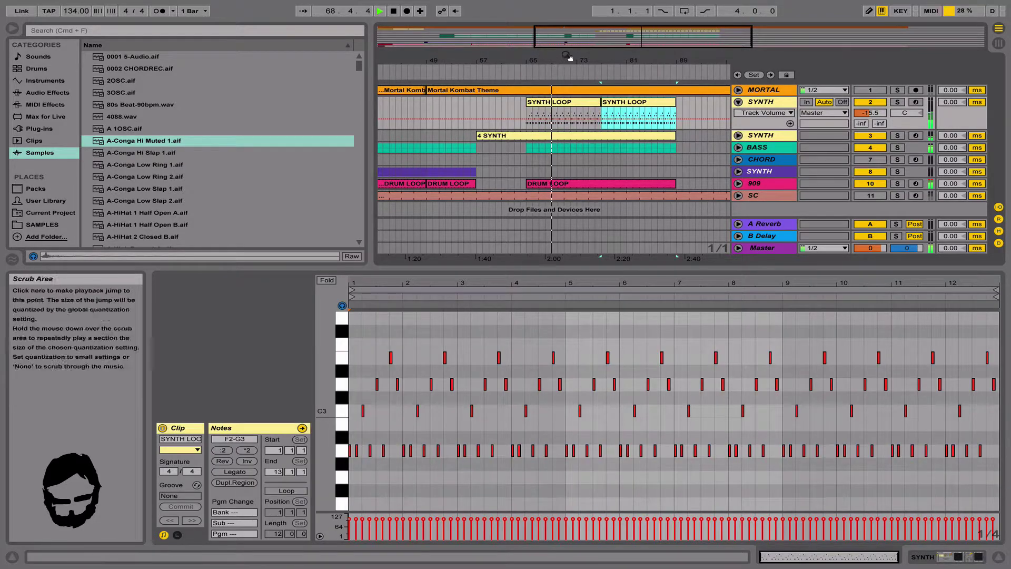
# Copy the opening 12-bar SYNTH LOOP clip to bar 89 on the same track.
pyautogui.moveTo(567, 60); pyautogui.dragTo(539, 56)
pyautogui.click(392, 102)
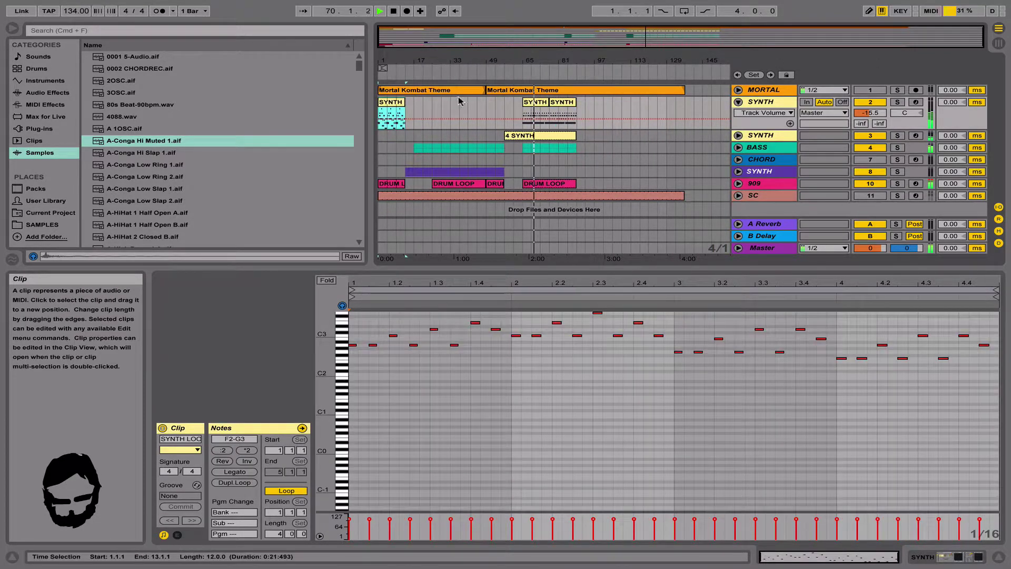
pyautogui.click(578, 113)
pyautogui.press('super+v')
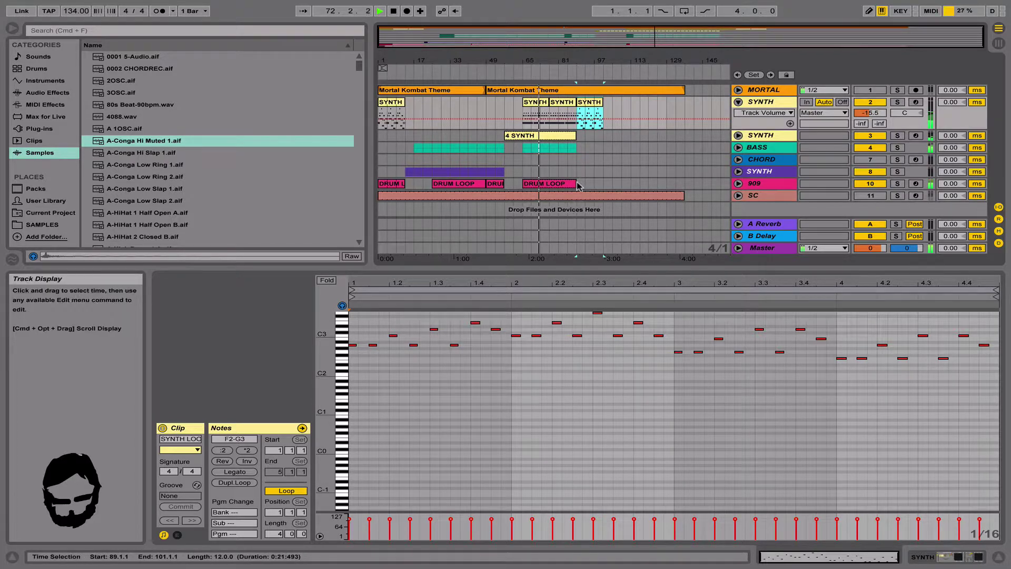
# Extend the 4 SYNTH clip to bar 101.
pyautogui.click(739, 148)
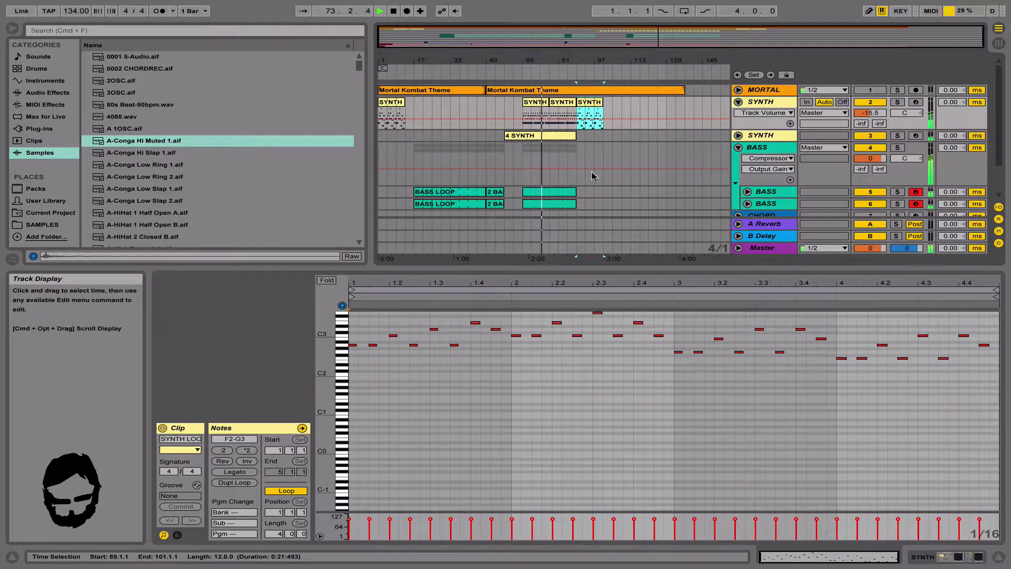
pyautogui.click(739, 147)
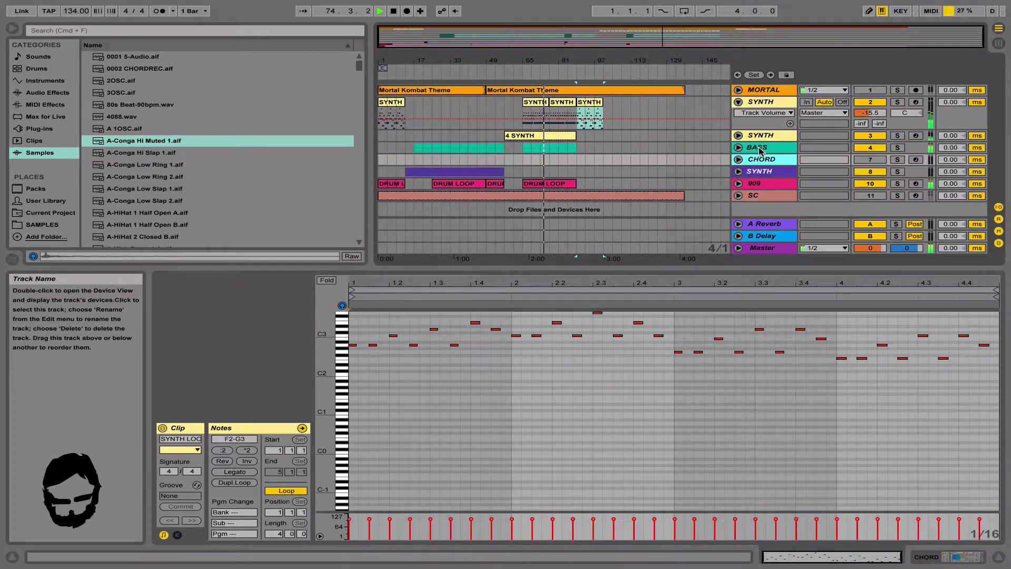
pyautogui.click(760, 102)
pyautogui.moveTo(575, 136); pyautogui.dragTo(575, 184)
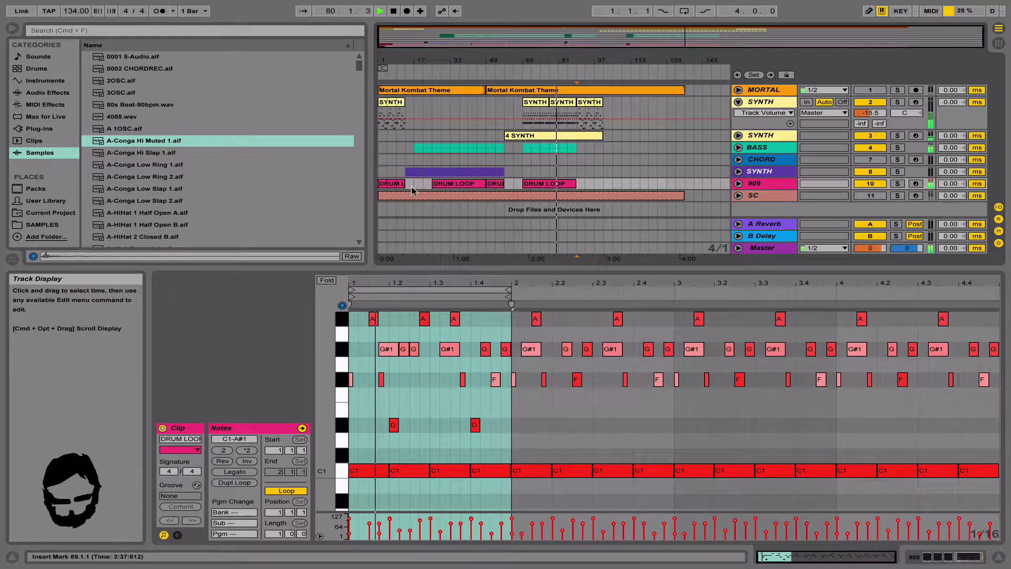
# Copy the opening 12-bar DRUM LOOP clip to bar 89 on the 909 track.
pyautogui.click(398, 187)
pyautogui.click(578, 187)
pyautogui.press('super+v')
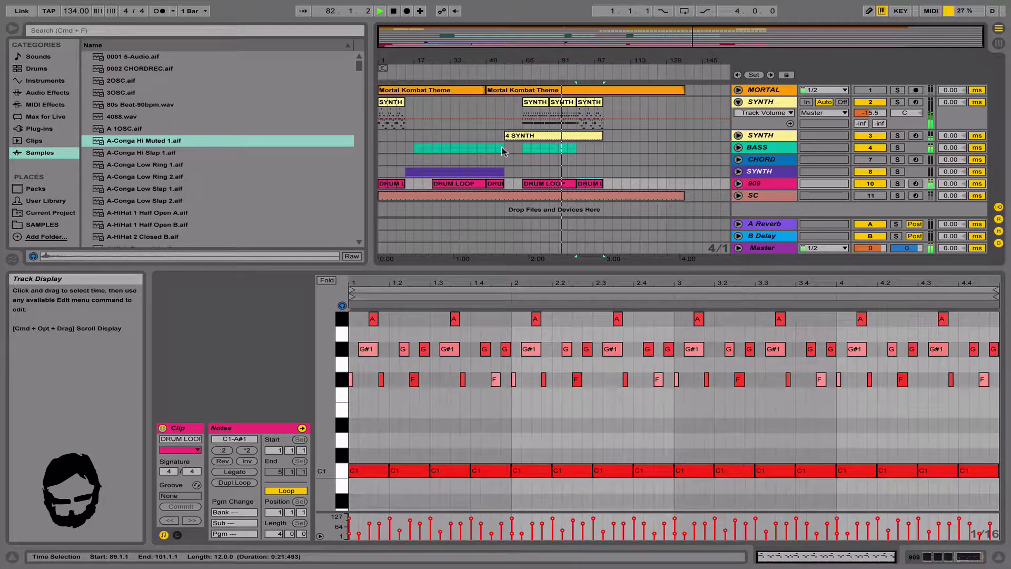
# Try to copy 12 bars of the purple SYNTH part from bar 13 to bar 89, and undo the paste.
pyautogui.click(594, 104)
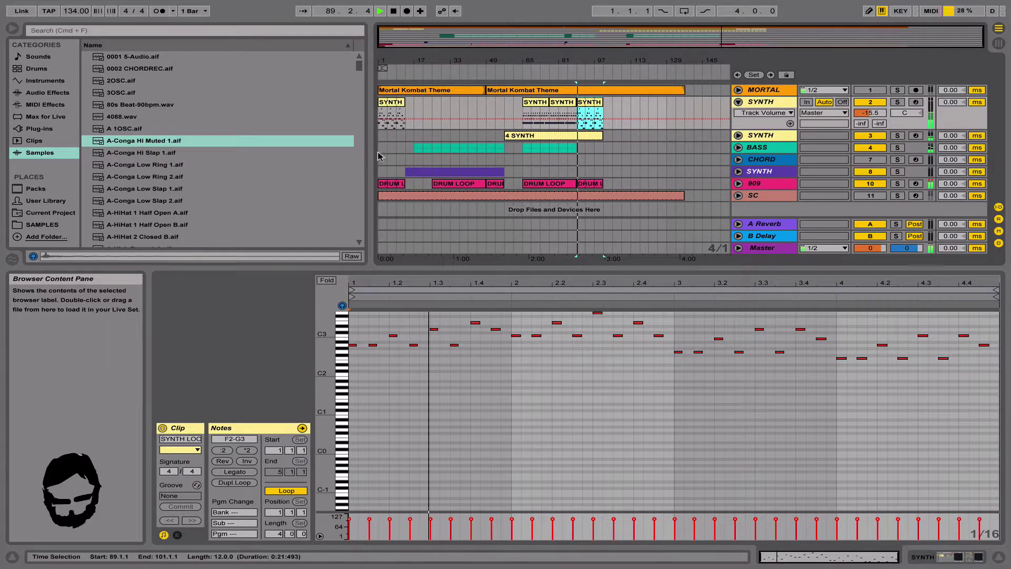
pyautogui.click(404, 171)
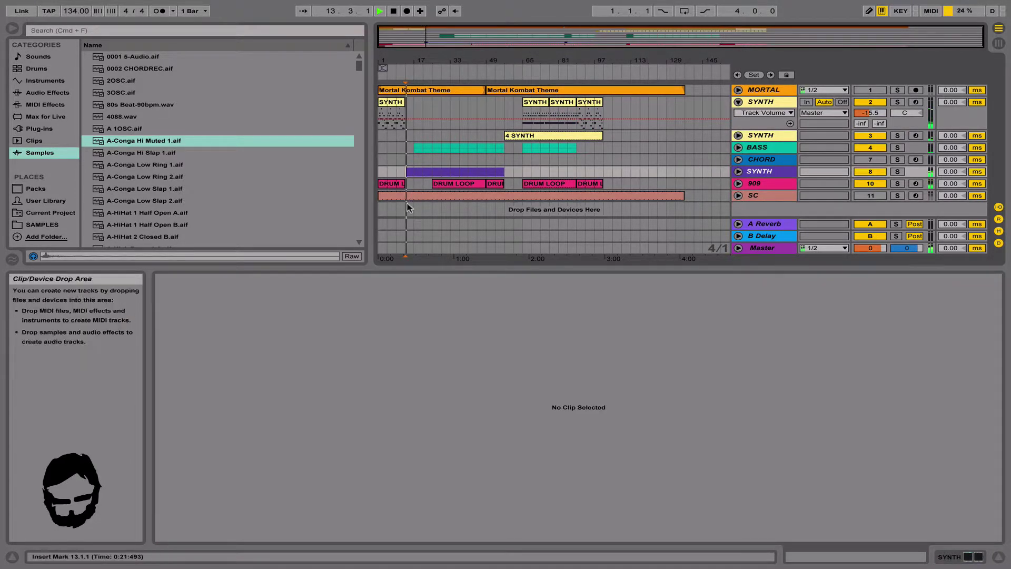
pyautogui.moveTo(407, 204); pyautogui.dragTo(432, 172)
pyautogui.click(577, 176)
pyautogui.press('super+v')
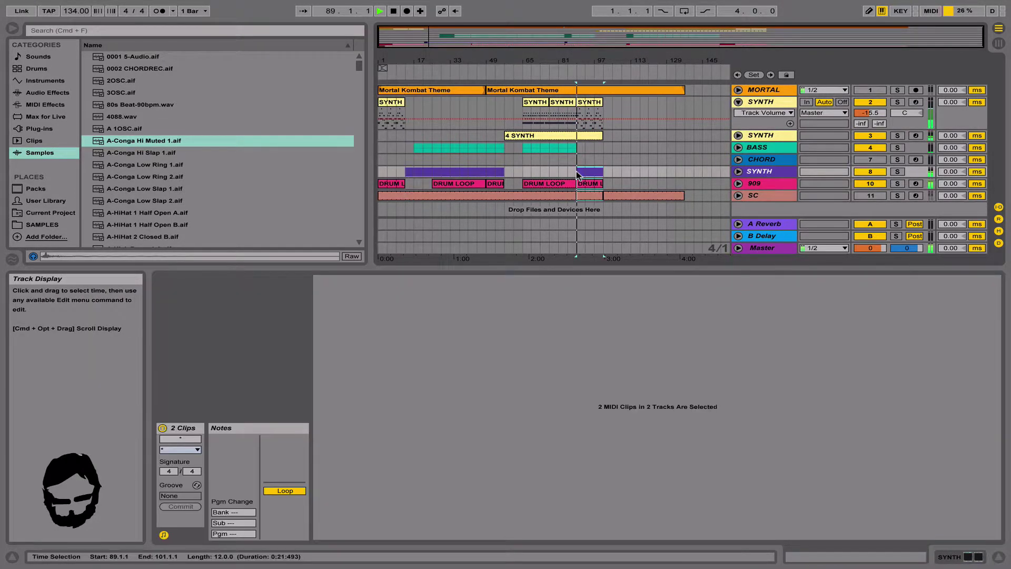
pyautogui.click(593, 206)
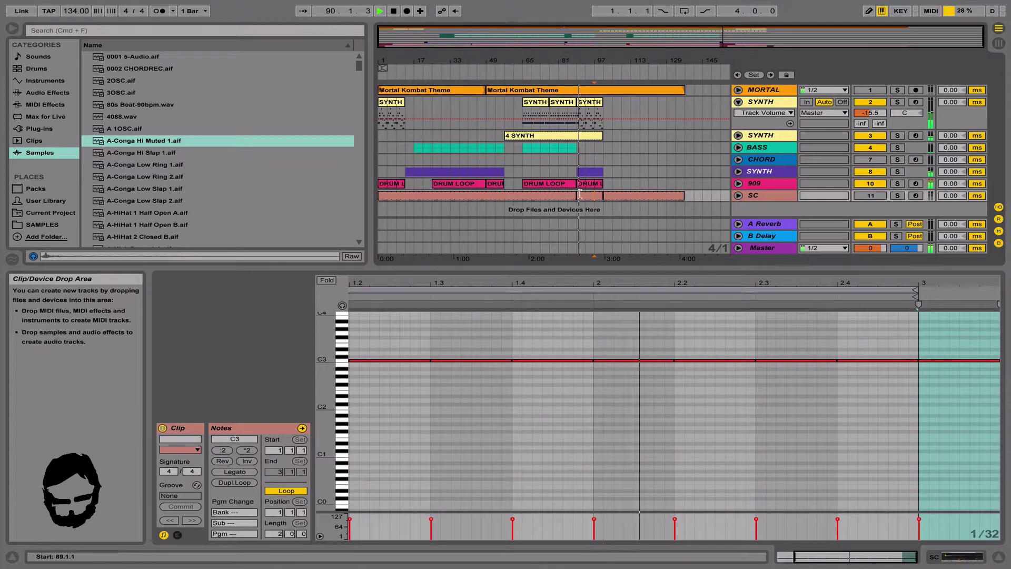
pyautogui.press('super+z')
# Solo the MORTAL reference track to listen around bar 101, and restore the full mix with the track collapsed.
pyautogui.click(897, 91)
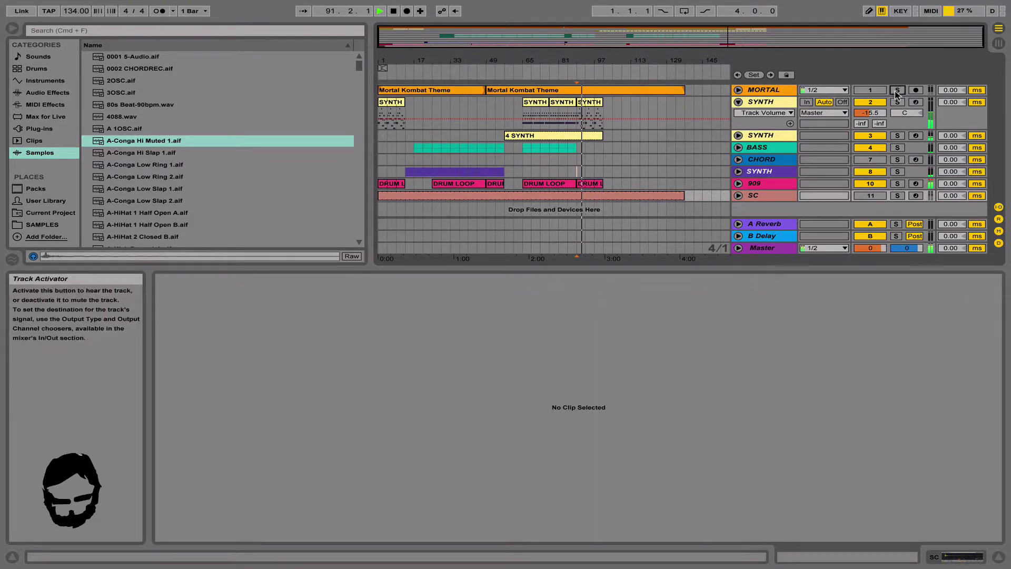
pyautogui.click(737, 91)
pyautogui.click(613, 112)
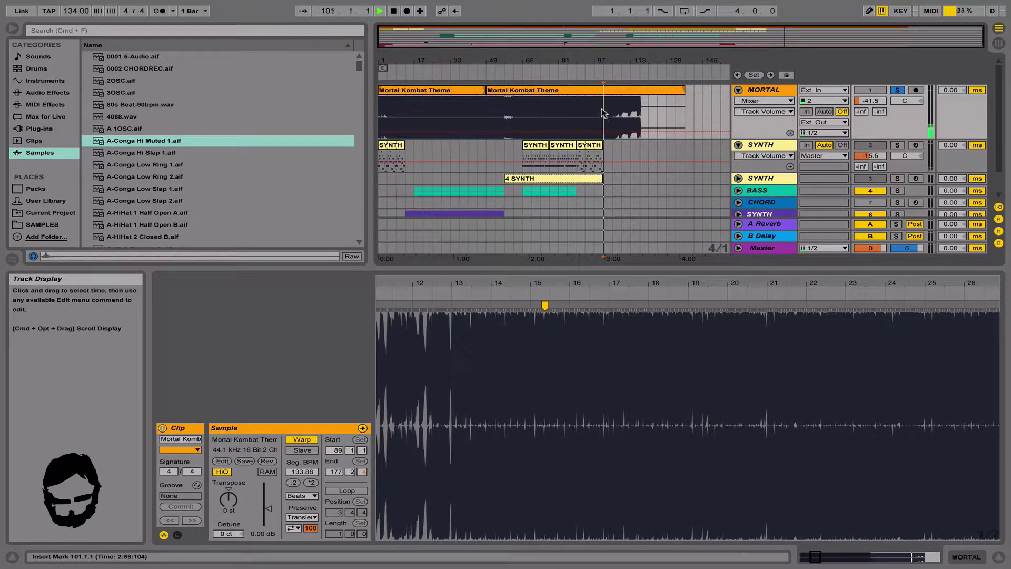
pyautogui.click(897, 90)
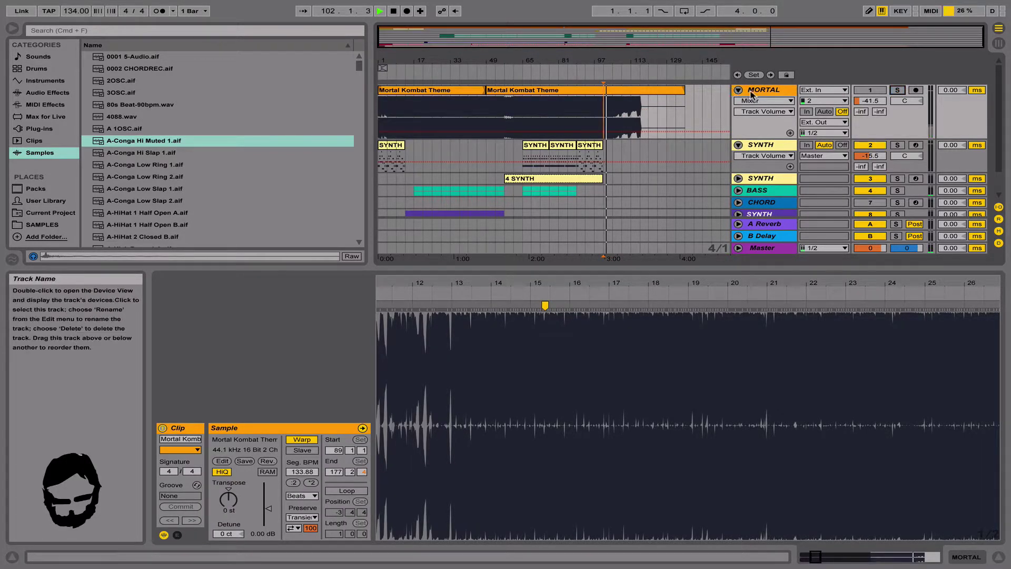
pyautogui.click(738, 90)
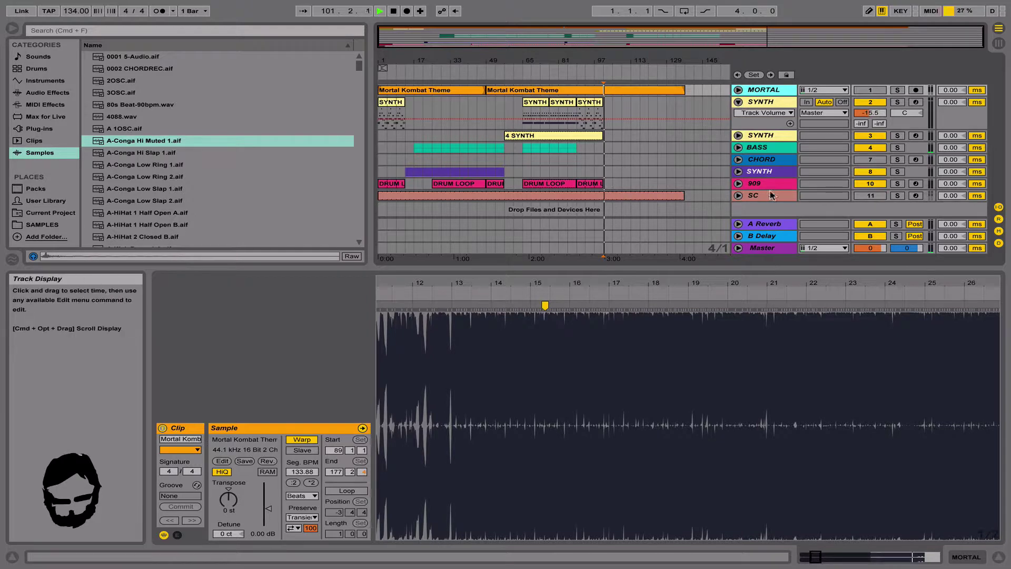
# Play the arrangement from bar 85, from around bar 95 and from the start to check those sections.
pyautogui.click(869, 196)
pyautogui.press('space')
pyautogui.click(569, 155)
pyautogui.press('space')
pyautogui.press('space')
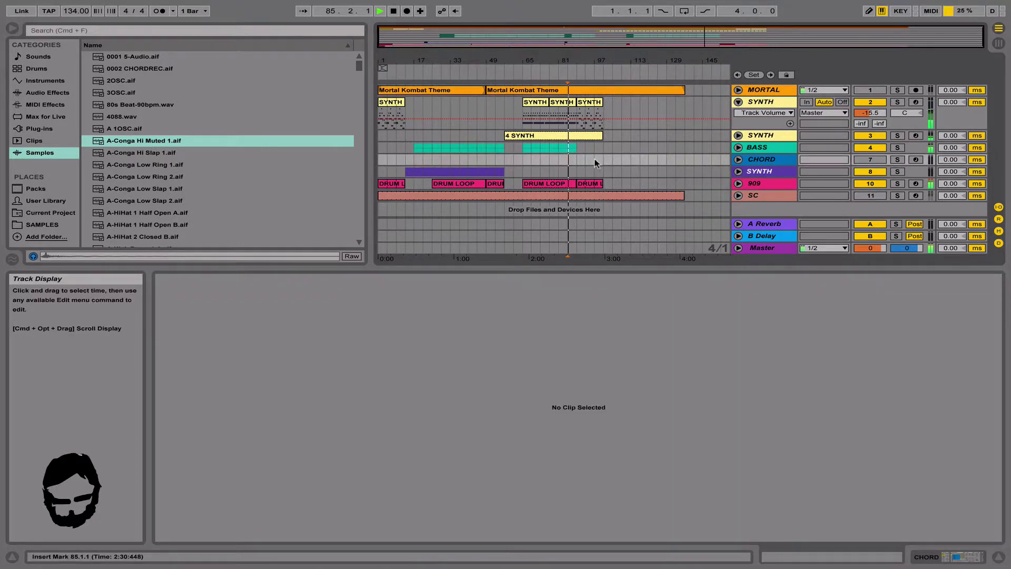
pyautogui.click(591, 160)
pyautogui.press('space')
pyautogui.press('space')
pyautogui.click(380, 156)
pyautogui.press('space')
pyautogui.press('space')
pyautogui.press('XF86AudioLowerVolume')
pyautogui.press('XF86AudioLowerVolume')
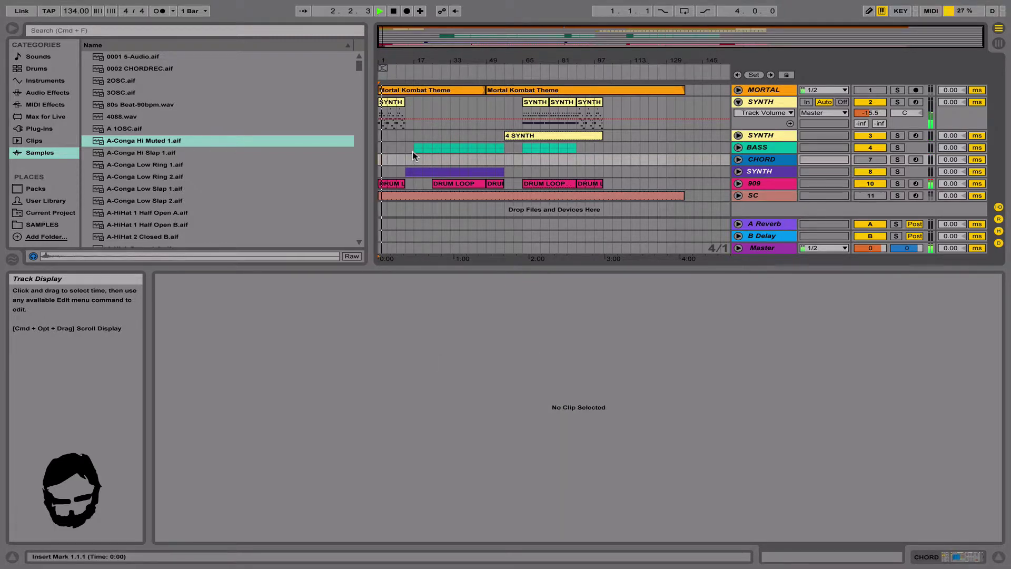
# Inspect the opening DRUM LOOP clip's C1 and F#1 notes on the 909 track and compare it with the soloed MORTAL reference.
pyautogui.click(398, 185)
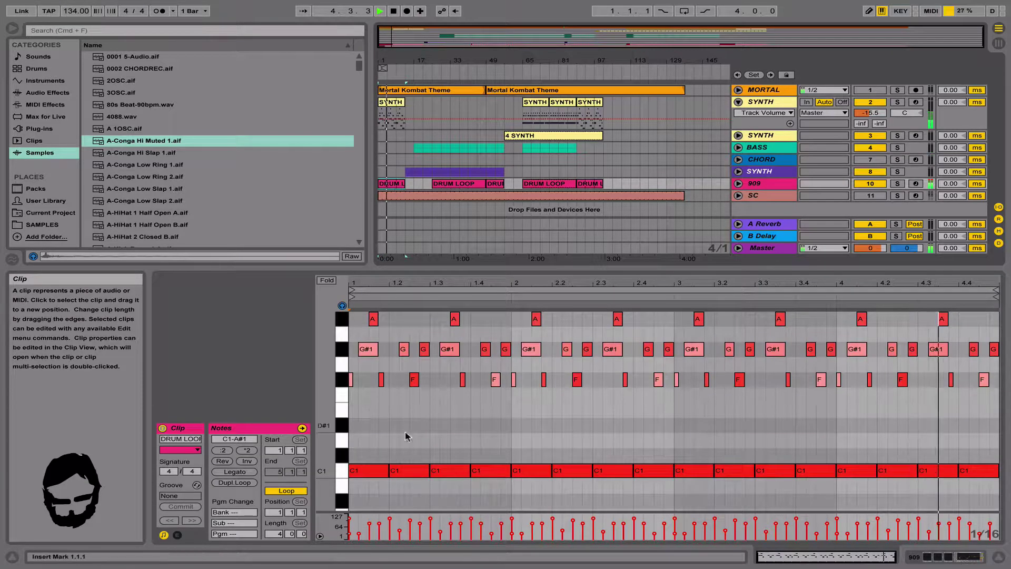
pyautogui.moveTo(350, 452); pyautogui.dragTo(973, 500)
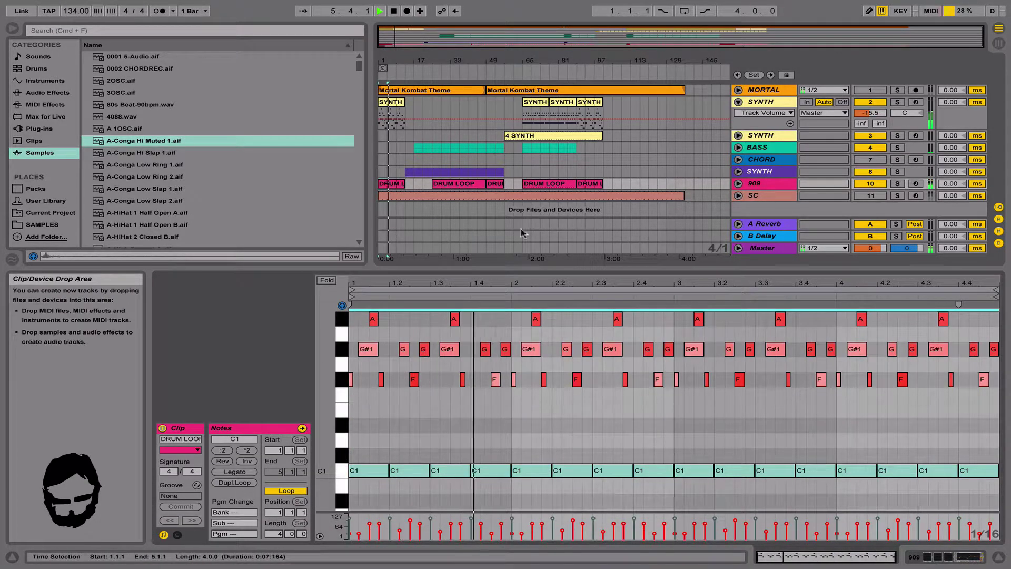
pyautogui.press('super+a')
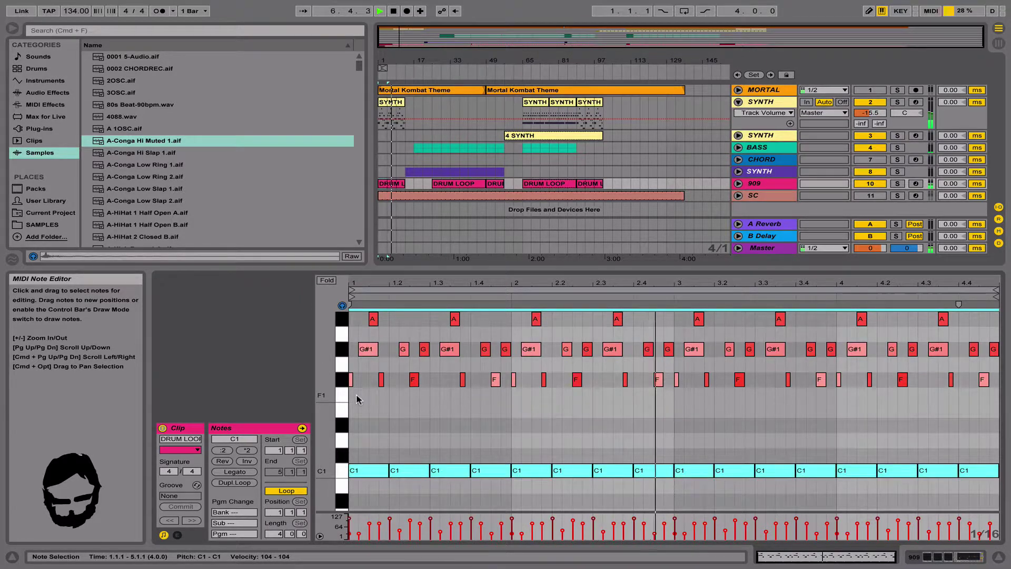
pyautogui.click(896, 90)
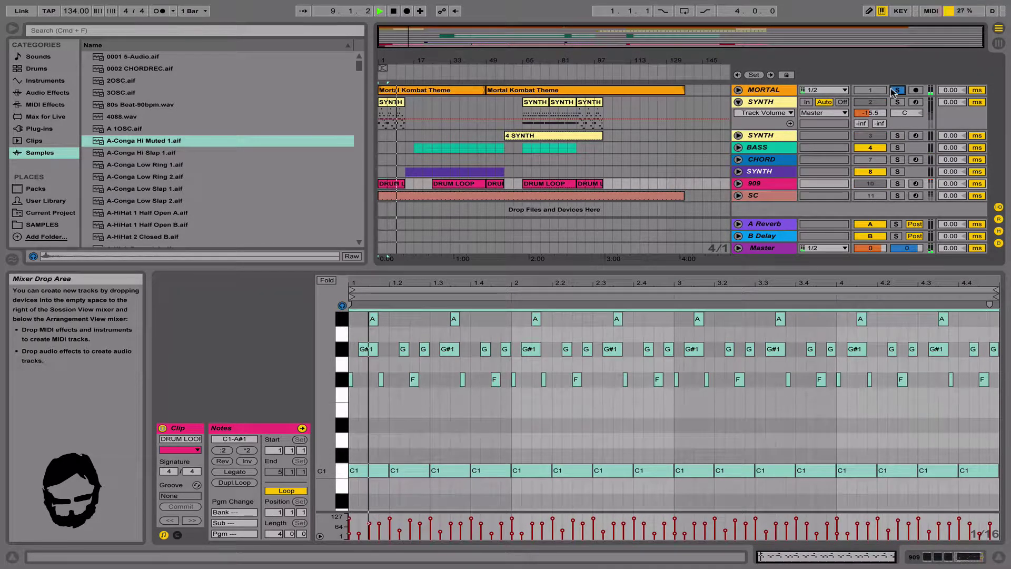
pyautogui.click(896, 91)
pyautogui.click(395, 481)
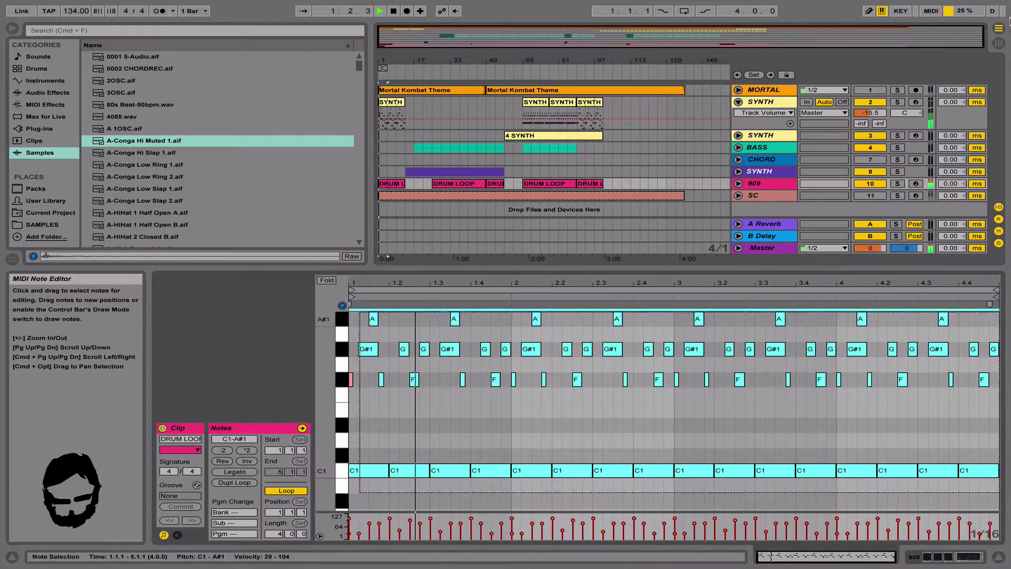
pyautogui.click(339, 380)
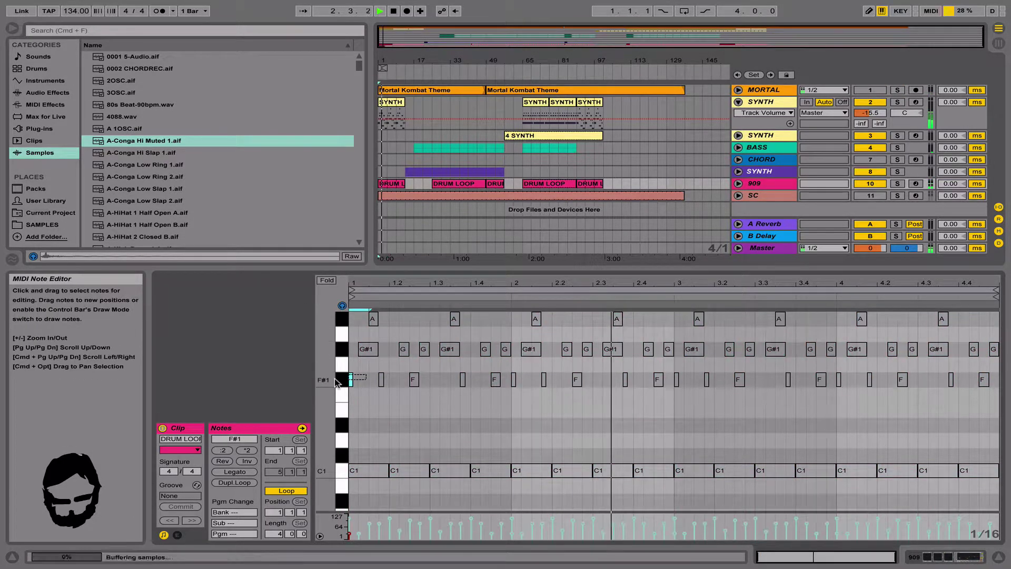
# Shorten all the notes in the opening SYNTH LOOP clip slightly and play it from the start.
pyautogui.click(768, 102)
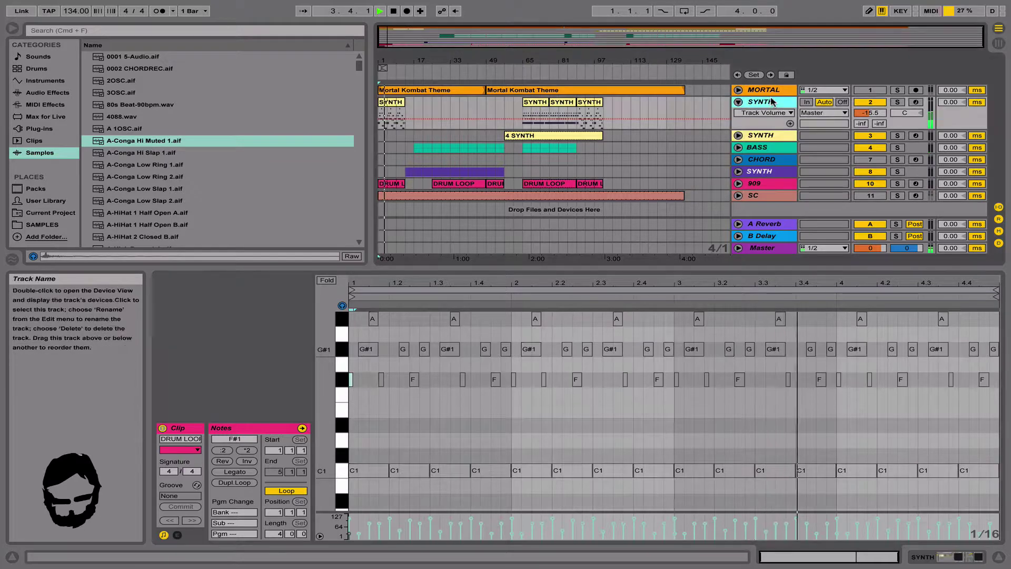
pyautogui.click(940, 557)
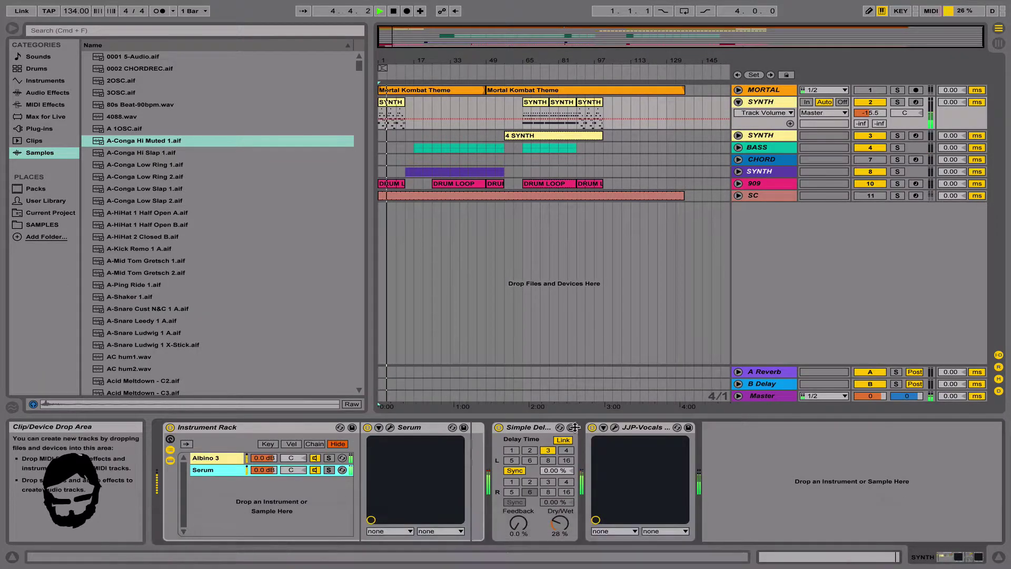
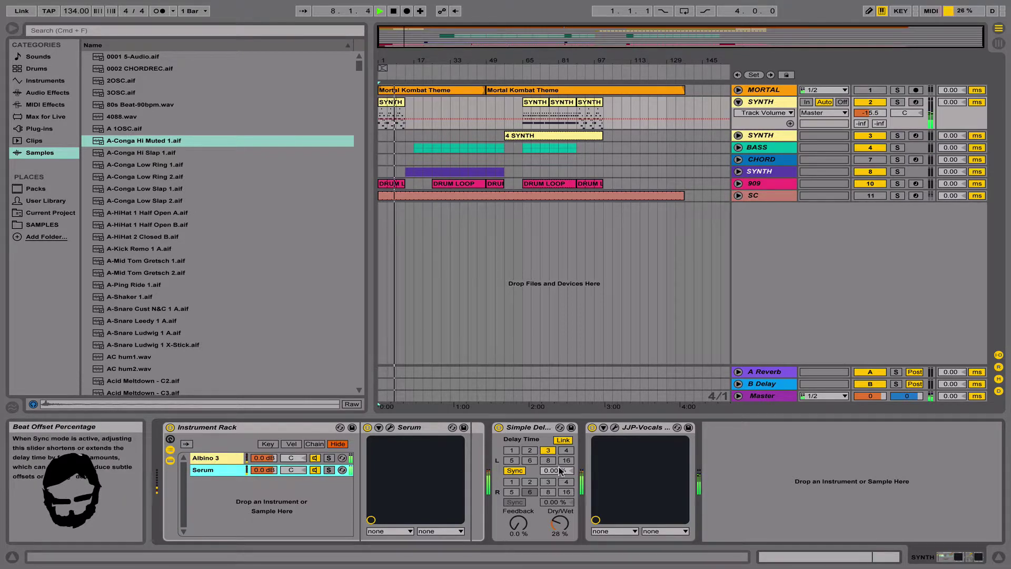
pyautogui.doubleClick(399, 103)
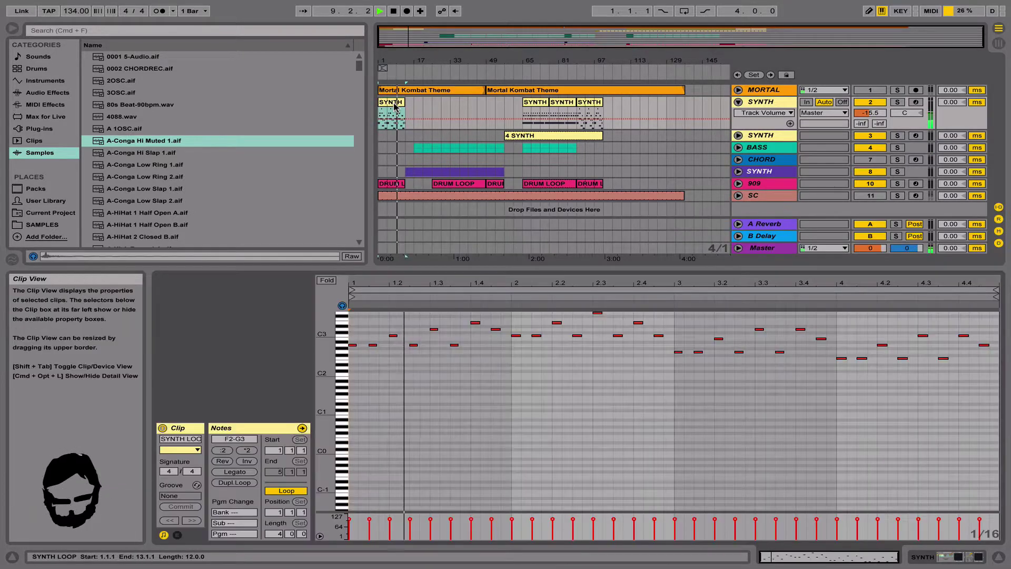
pyautogui.click(429, 355)
pyautogui.hotkey('ctrl', 'a')
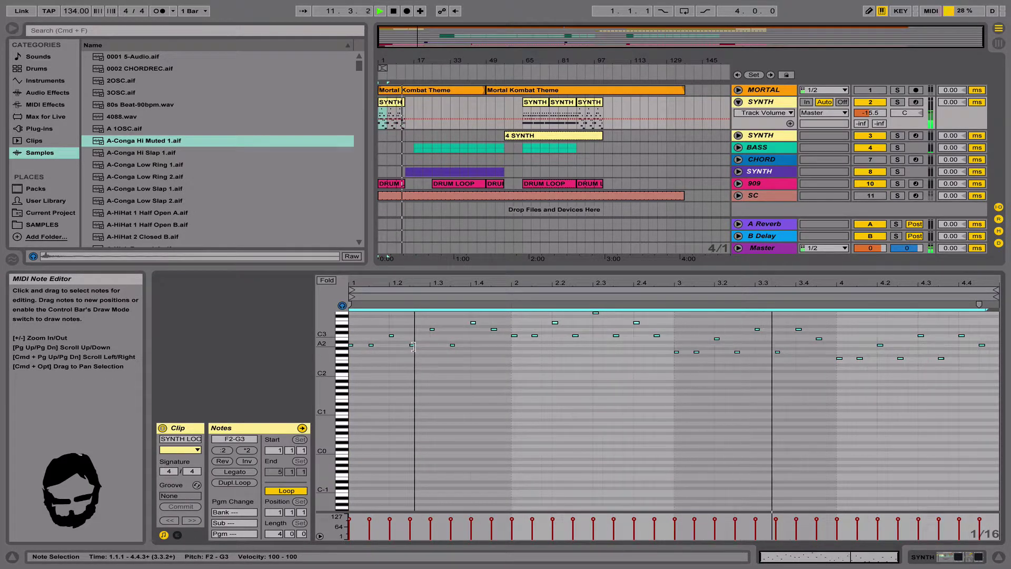
pyautogui.click(429, 364)
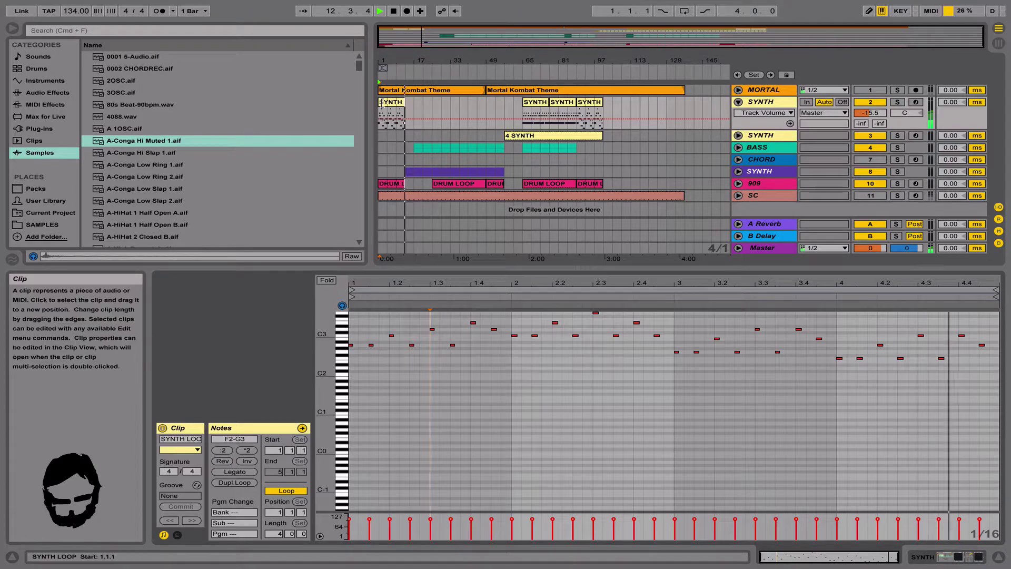
pyautogui.press('space')
pyautogui.press('space')
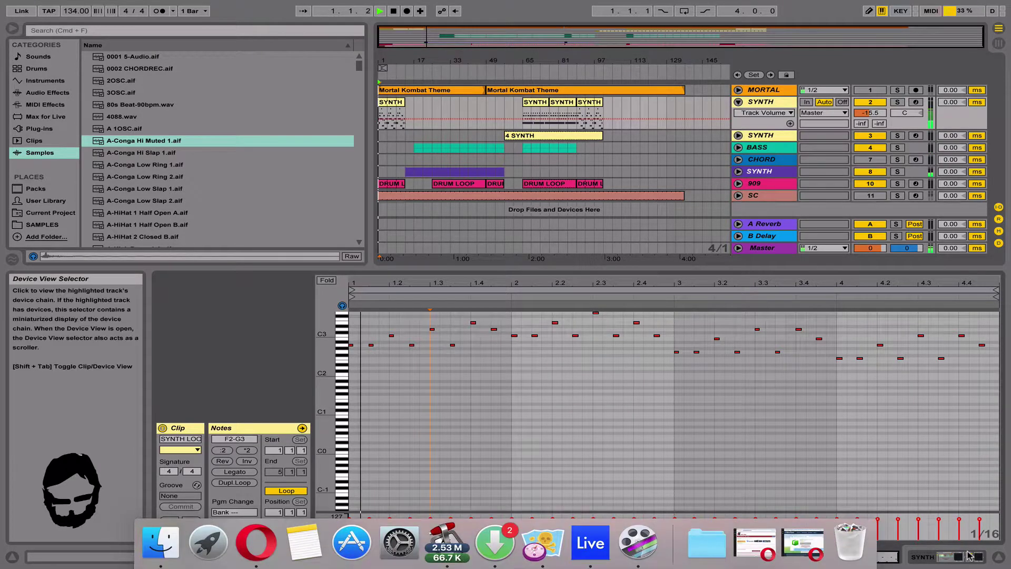
# Add a Note Length MIDI effect before the SYNTH track's Instrument Rack, set its length to 21.4 ms and show its automation.
pyautogui.click(931, 558)
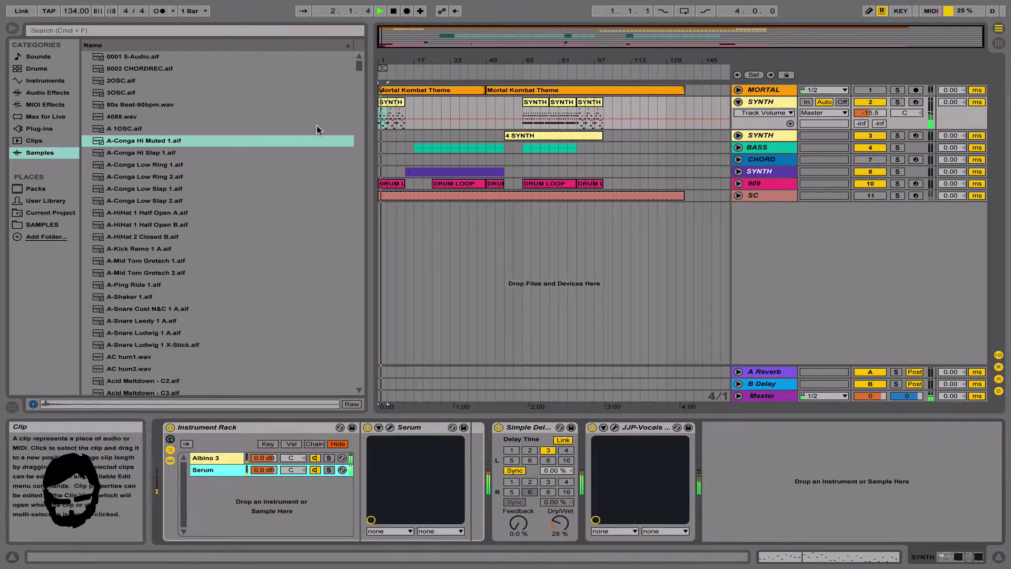
pyautogui.click(37, 117)
pyautogui.click(38, 105)
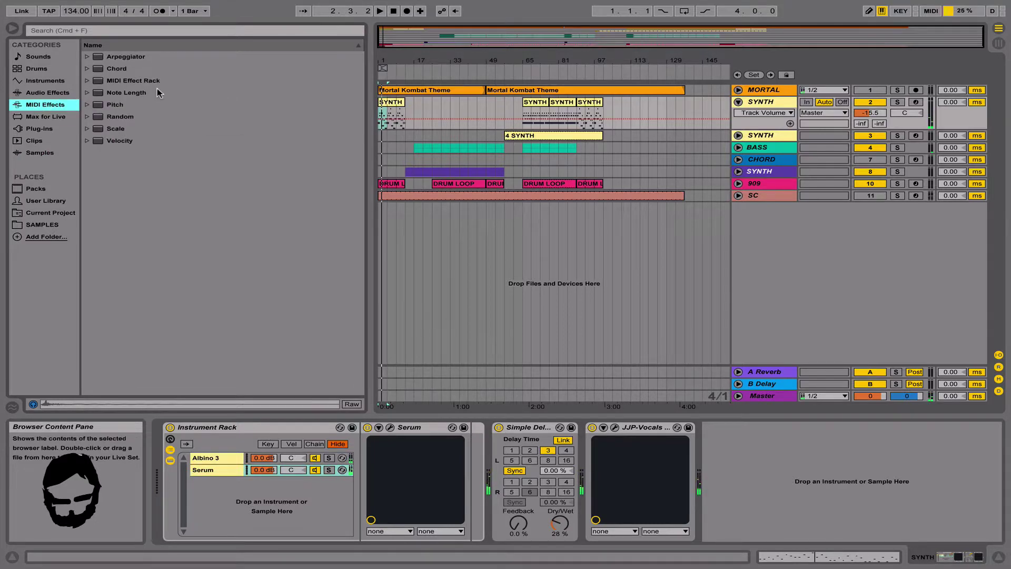
pyautogui.moveTo(158, 93); pyautogui.dragTo(186, 504)
pyautogui.rightClick(185, 486)
pyautogui.click(216, 495)
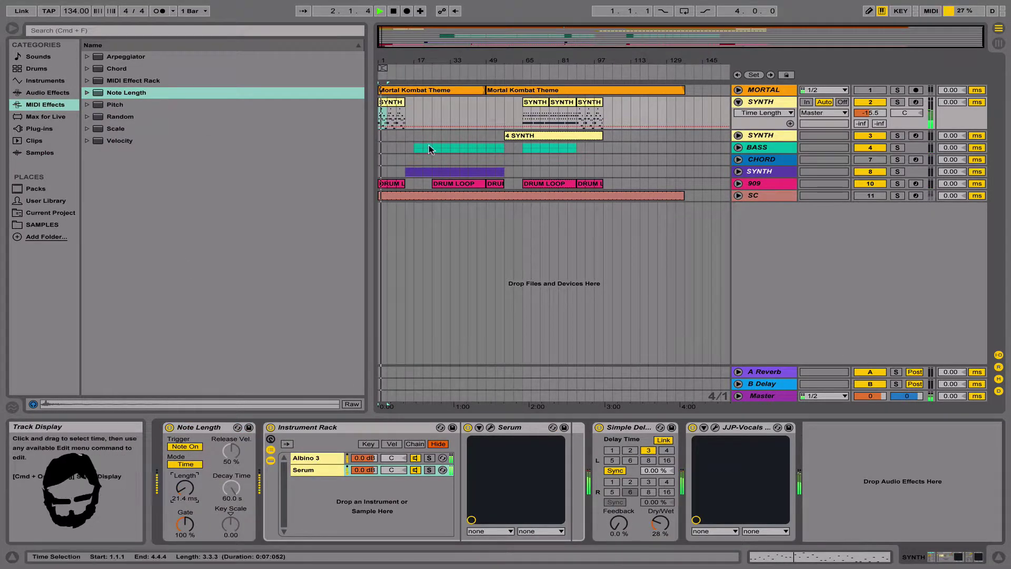
# Draw a rising Time Length automation ramp on the SYNTH track from bar 1 to about bar 11.
pyautogui.moveTo(388, 43); pyautogui.dragTo(388, 56)
pyautogui.press('space')
pyautogui.press('space')
pyautogui.click(389, 126)
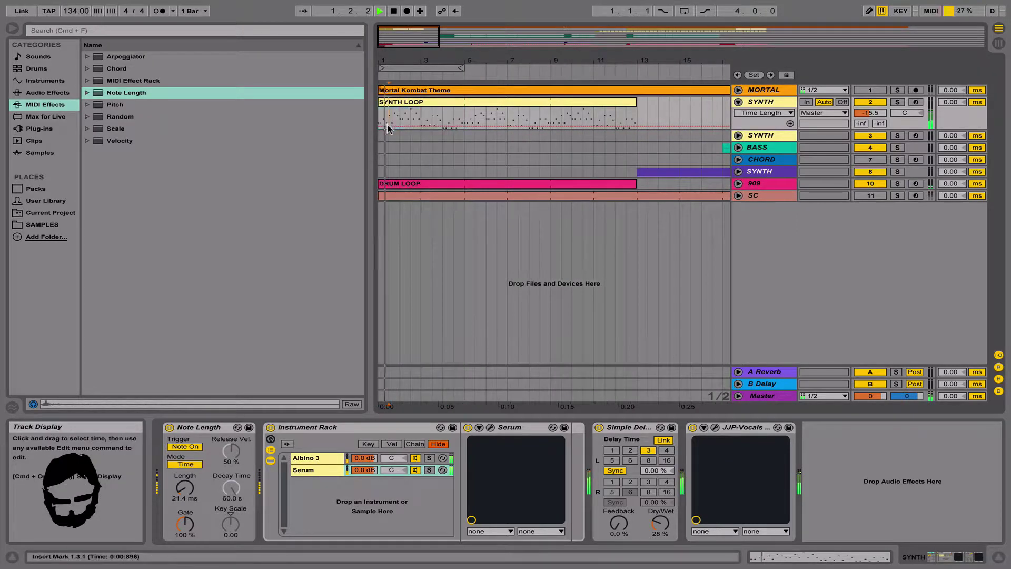
pyautogui.moveTo(384, 129); pyautogui.dragTo(601, 113)
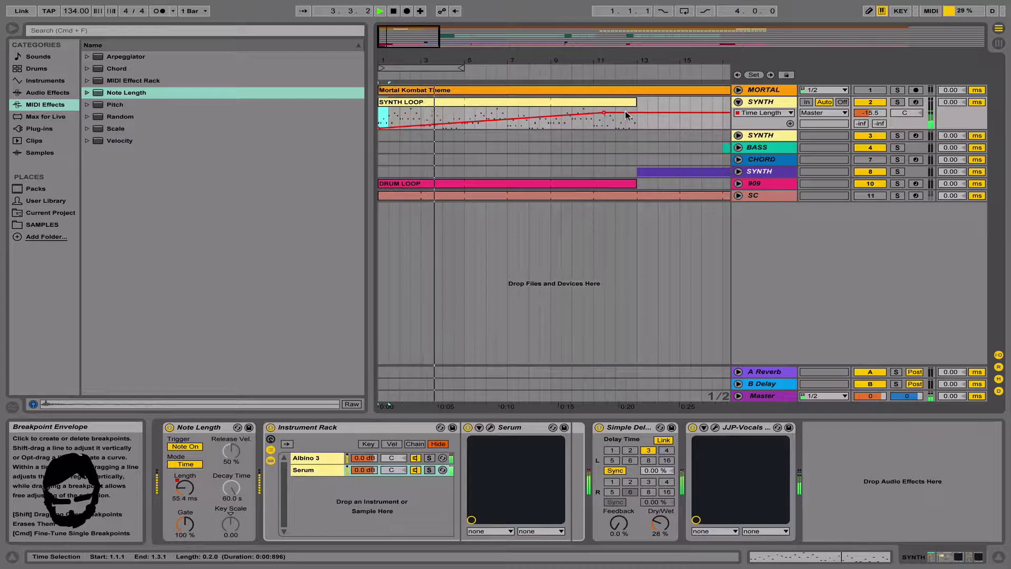
# Bend the Time Length ramp into a gradual curve, lower its peak and bring the envelope down at bar 13.
pyautogui.click(572, 117)
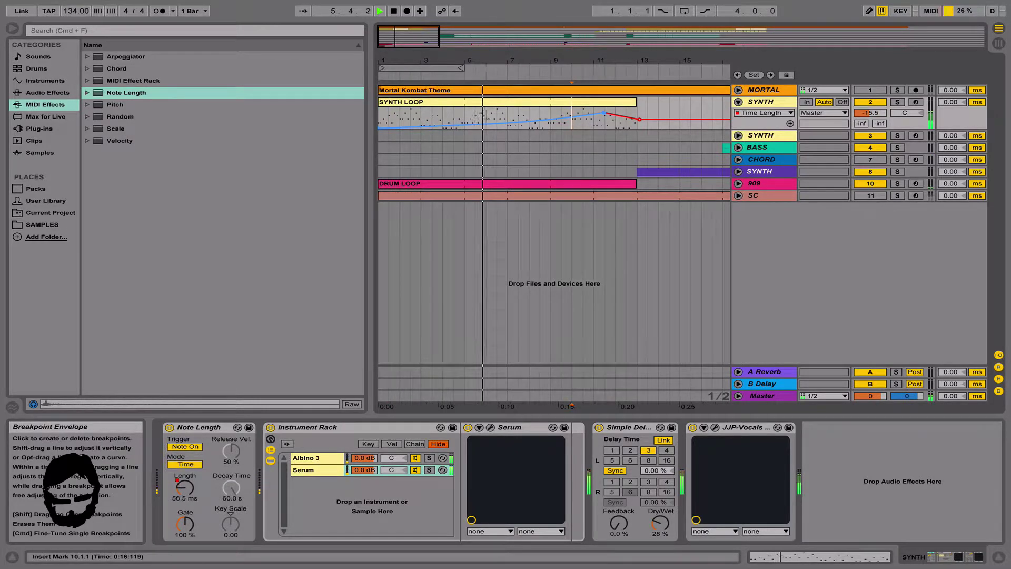
pyautogui.moveTo(604, 61); pyautogui.dragTo(604, 41)
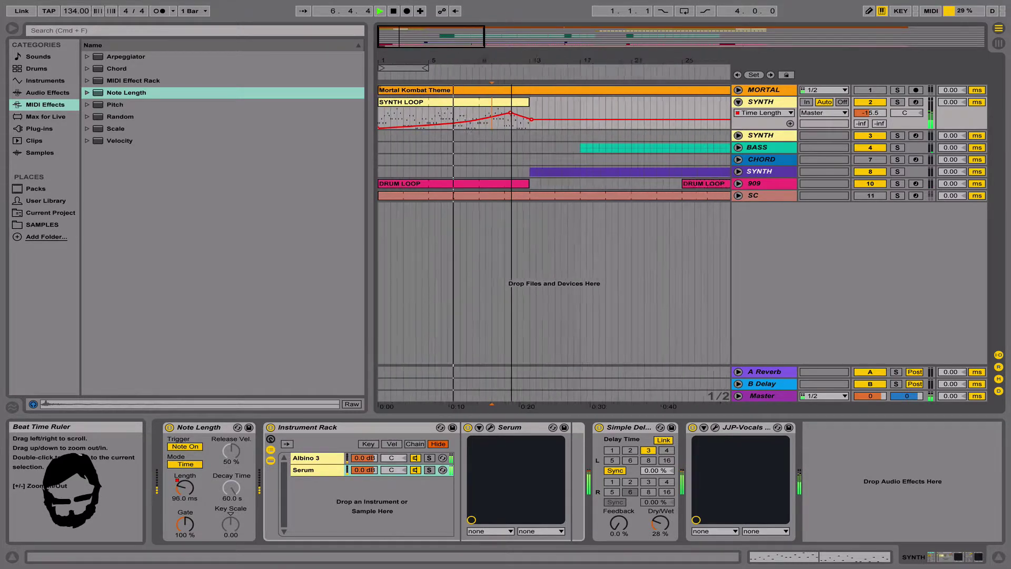
pyautogui.moveTo(511, 60); pyautogui.dragTo(457, 47)
pyautogui.moveTo(453, 113); pyautogui.dragTo(453, 113)
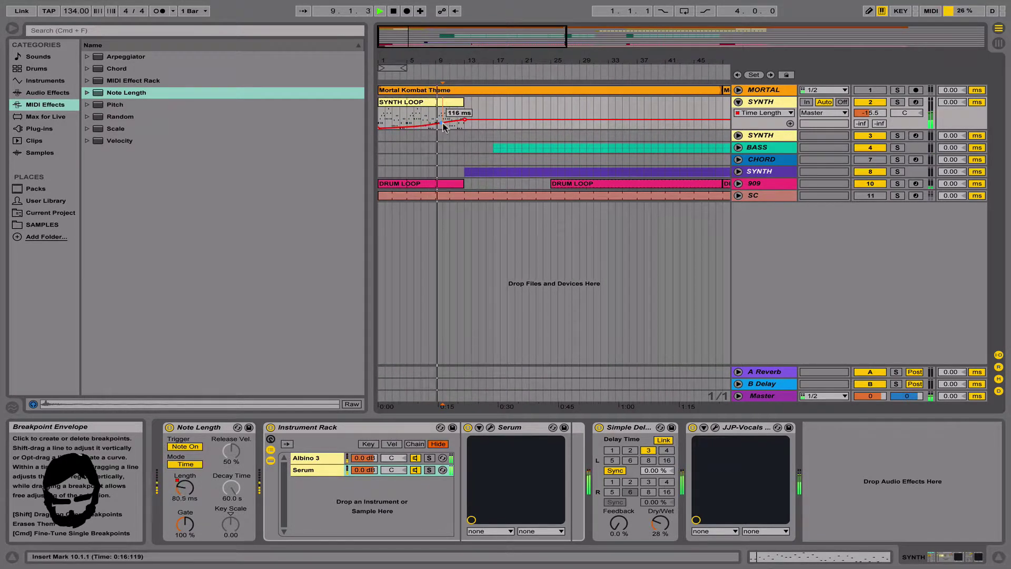
pyautogui.moveTo(464, 122); pyautogui.dragTo(465, 126)
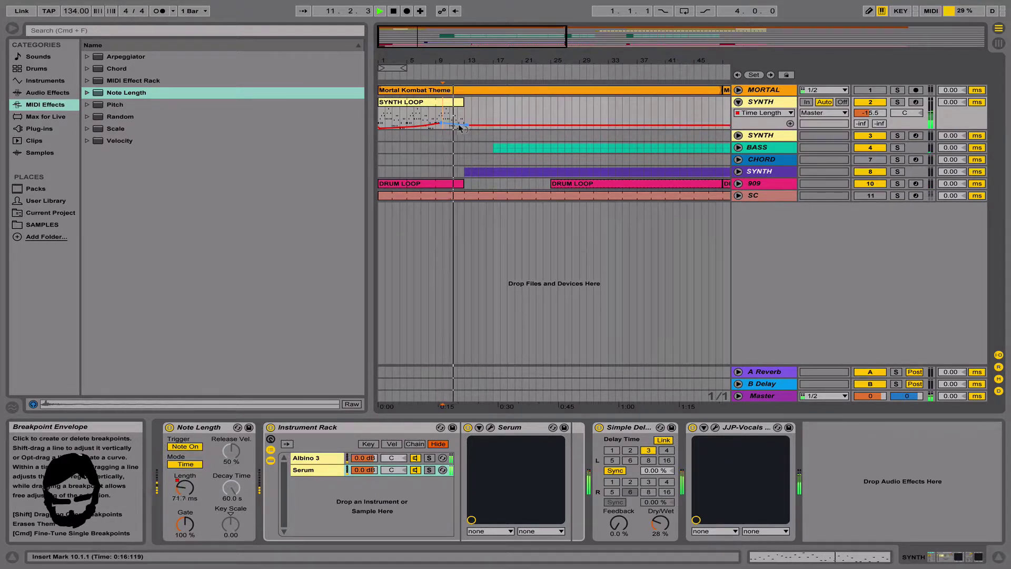
# Automate the SYNTH track's Speaker On parameter to switch off from bar 13 to about bar 22.
pyautogui.moveTo(429, 64); pyautogui.dragTo(405, 78)
pyautogui.click(870, 103)
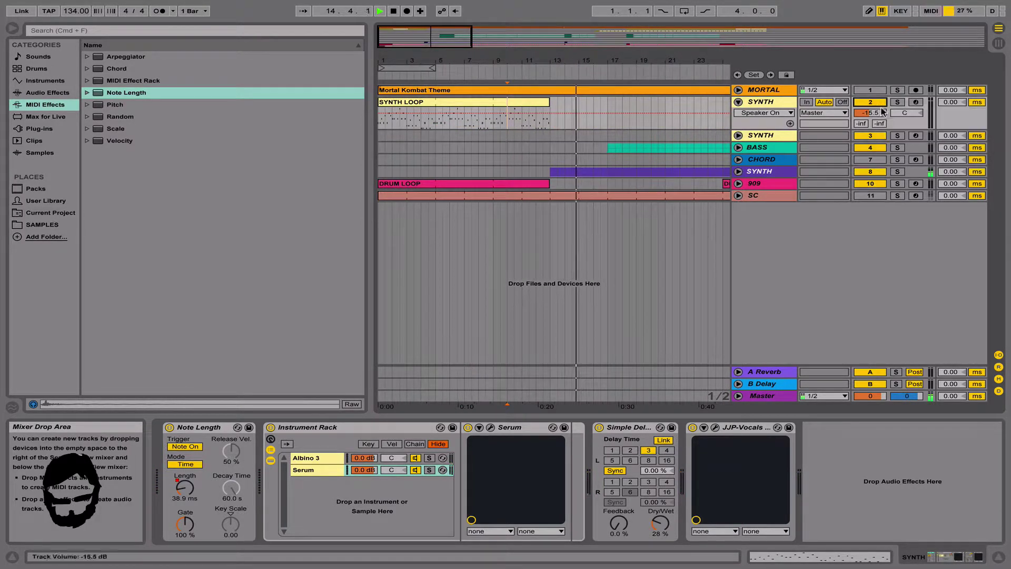
pyautogui.moveTo(626, 59); pyautogui.dragTo(422, 57)
pyautogui.press('b')
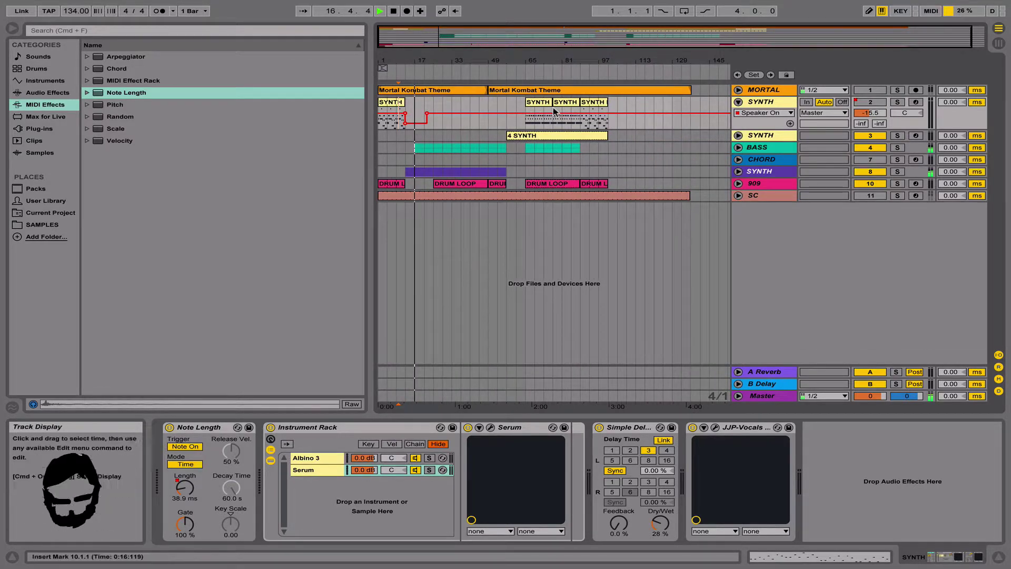
# Expand the BASS group, open Reaktor 6 Monark on its first BASS track and display the filter Cutoff automation.
pyautogui.doubleClick(779, 148)
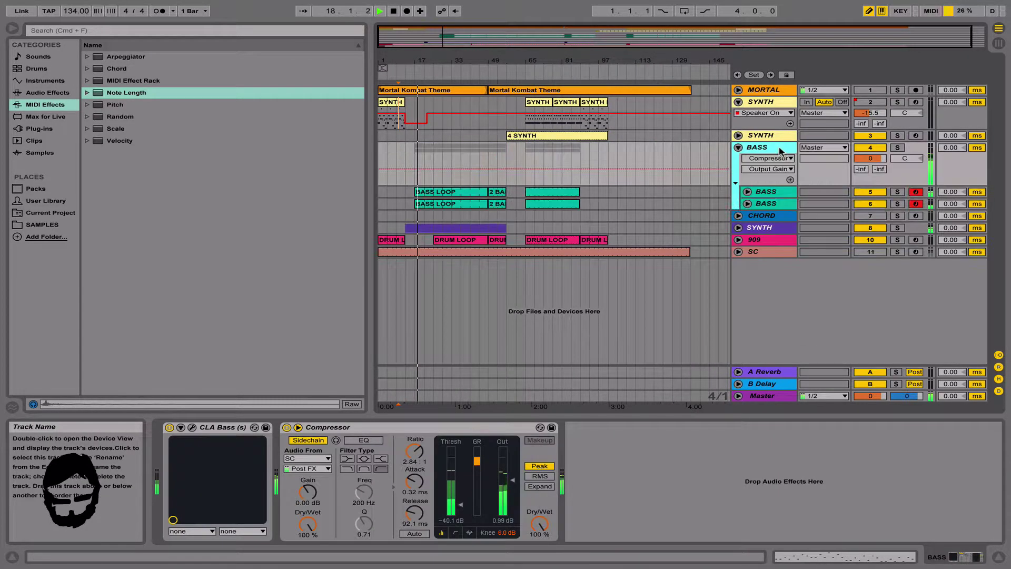
pyautogui.click(763, 135)
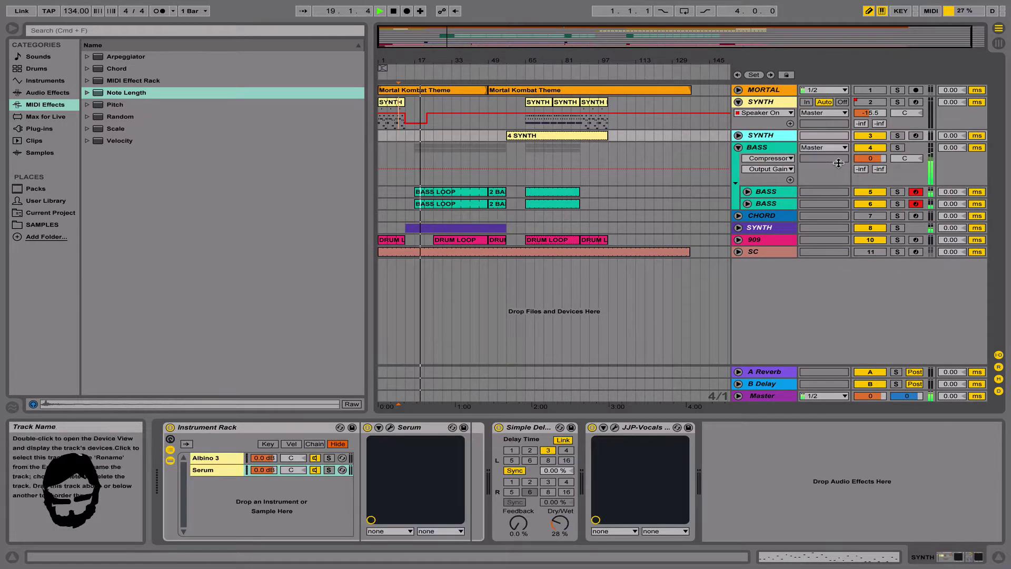
pyautogui.doubleClick(769, 191)
pyautogui.click(502, 427)
pyautogui.hscroll(-10, 502, 427)
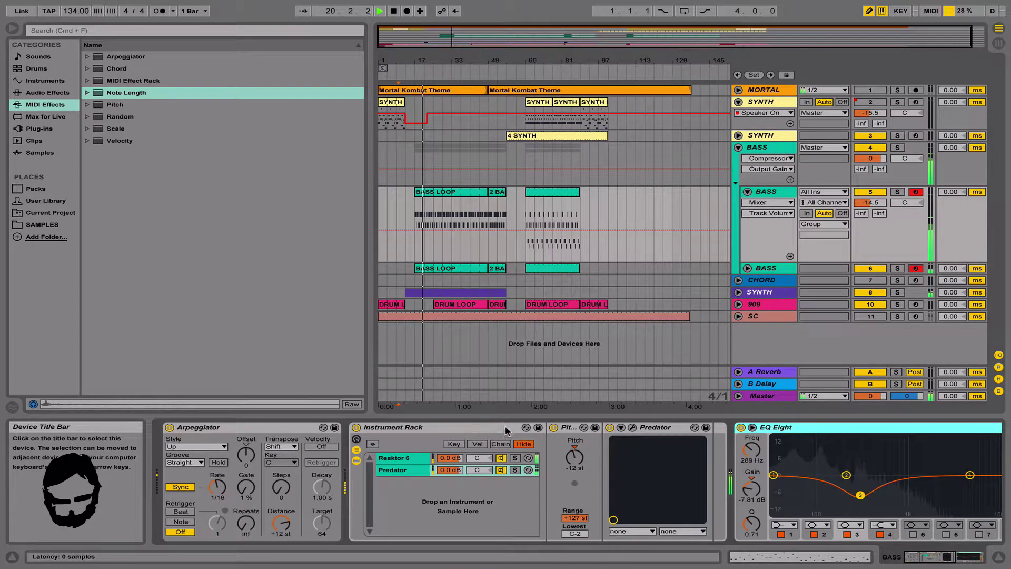
pyautogui.click(416, 463)
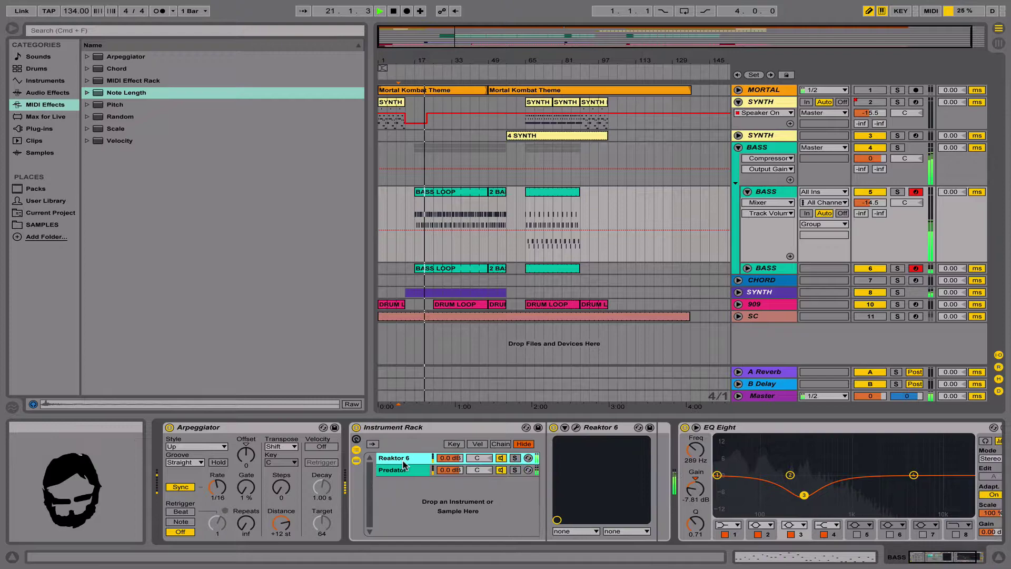
pyautogui.click(575, 427)
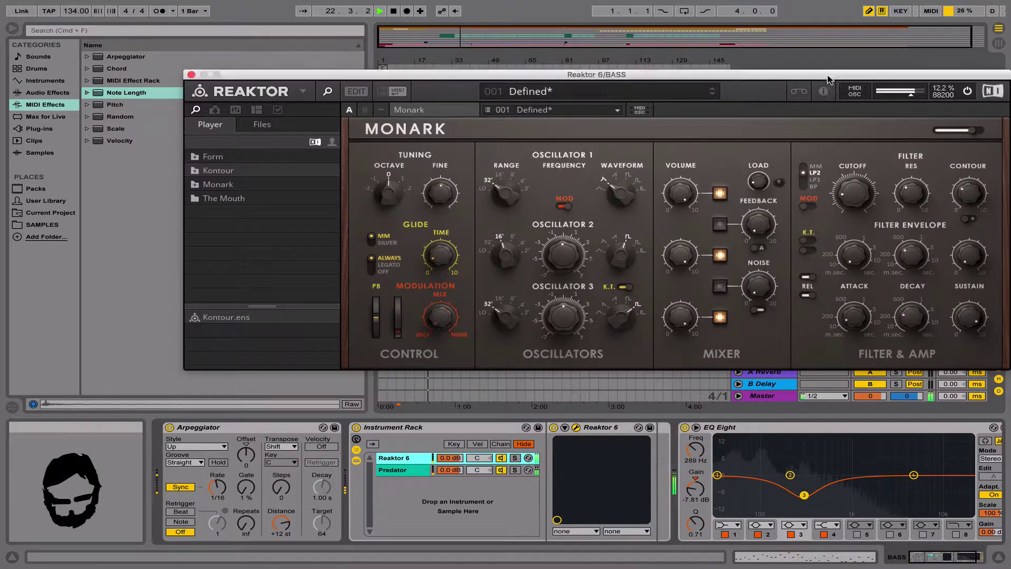
pyautogui.moveTo(827, 76); pyautogui.dragTo(737, 426)
pyautogui.click(768, 550)
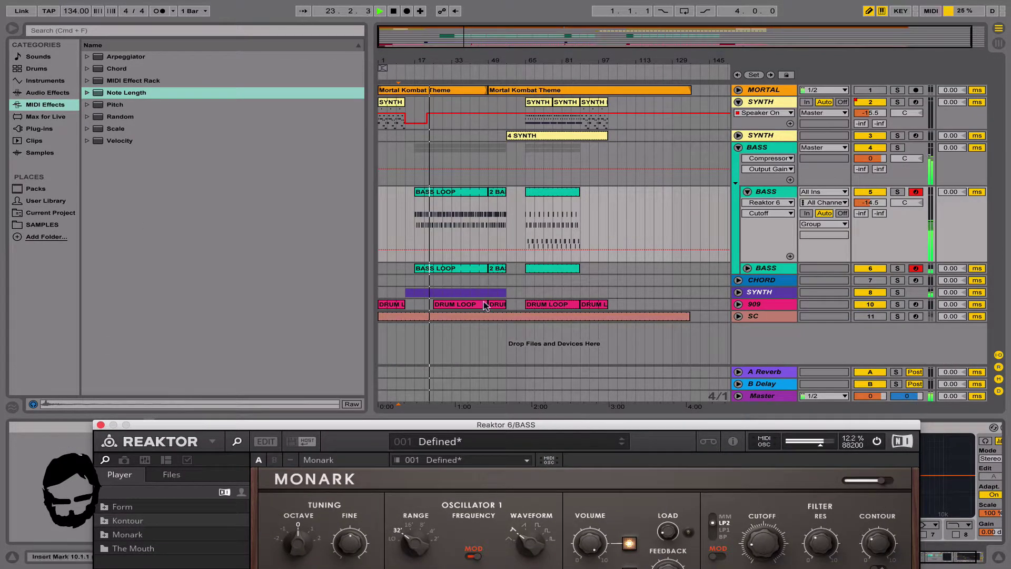
# Draw Cutoff automation on the BASS track that stays low from bar 17 to 25 and rises until about bar 39.
pyautogui.click(415, 250)
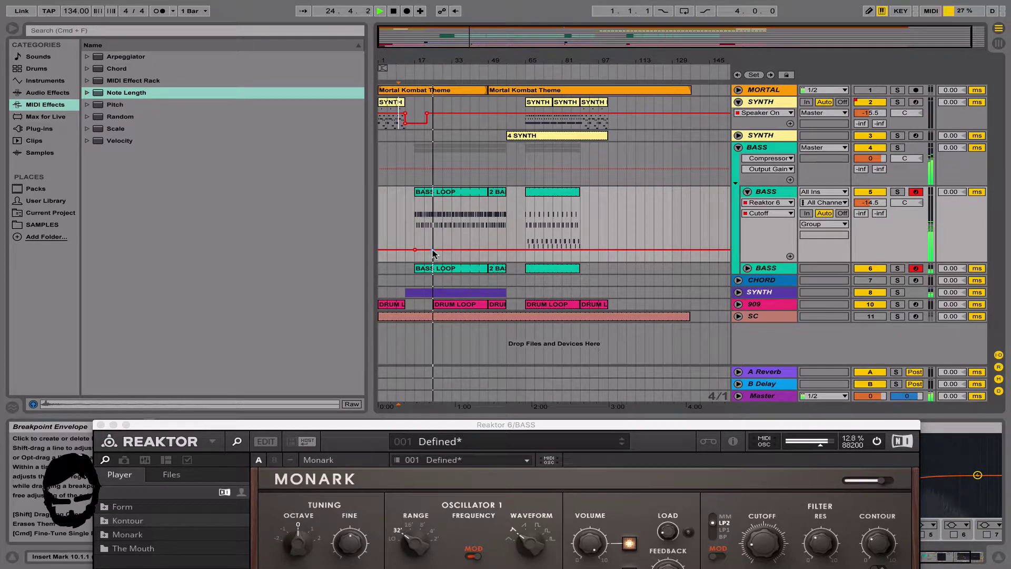
pyautogui.moveTo(448, 250); pyautogui.dragTo(454, 236)
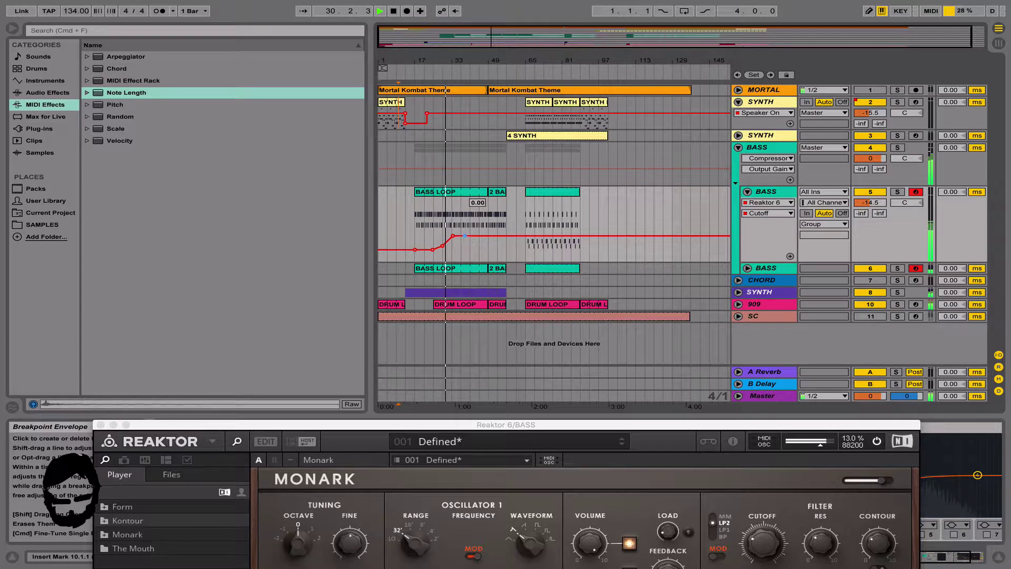
pyautogui.moveTo(464, 235); pyautogui.dragTo(461, 232)
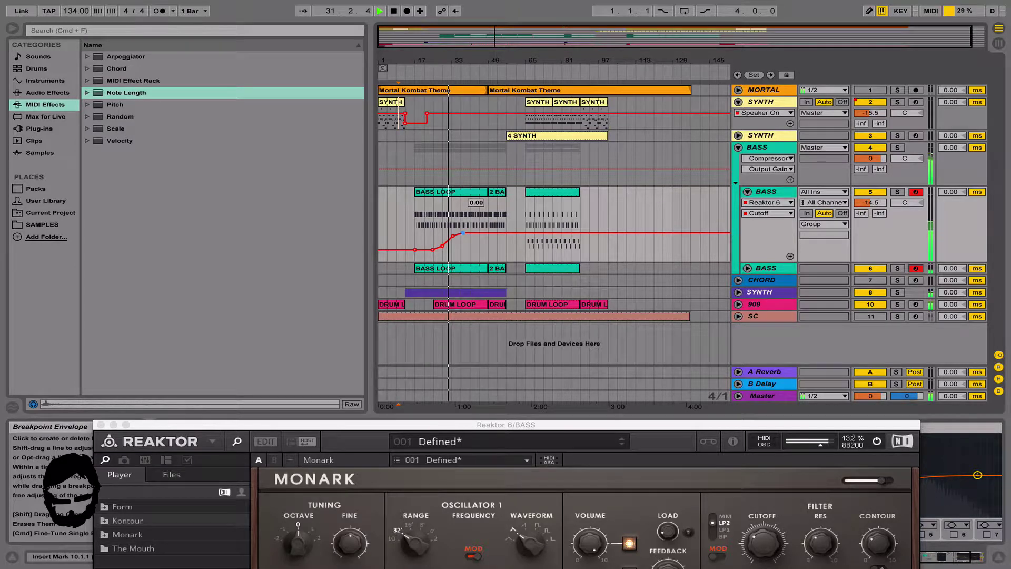
# Extend the BASS track's Cutoff automation with a gradual rise to about bar 48 and a steeper climb to bar 57.
pyautogui.moveTo(458, 234)
pyautogui.mouseDown()
pyautogui.moveTo(453, 251)
pyautogui.moveTo(458, 235)
pyautogui.moveTo(474, 232)
pyautogui.mouseUp()
pyautogui.press('super+z')
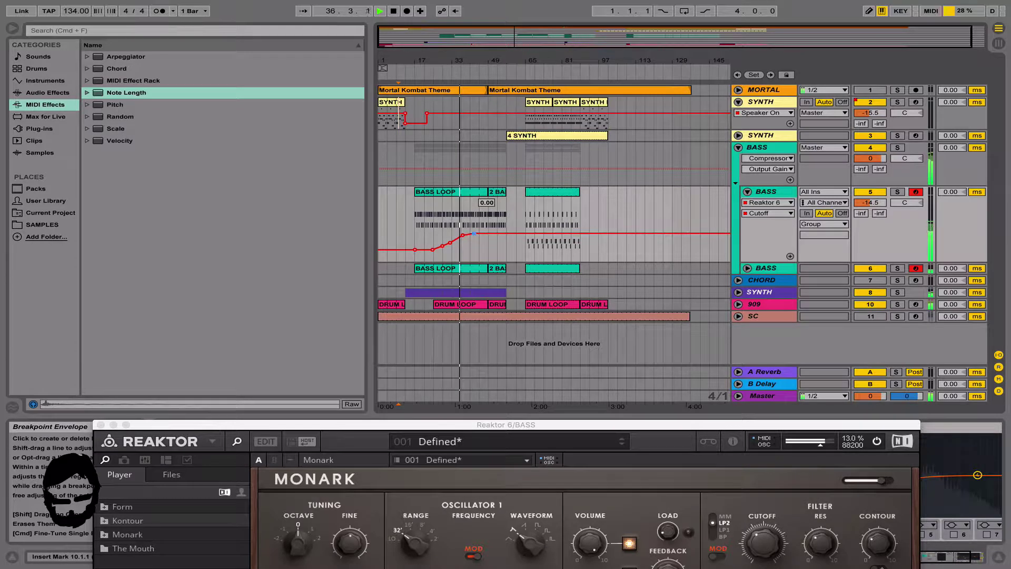
pyautogui.moveTo(486, 233); pyautogui.dragTo(485, 233)
pyautogui.click(485, 233)
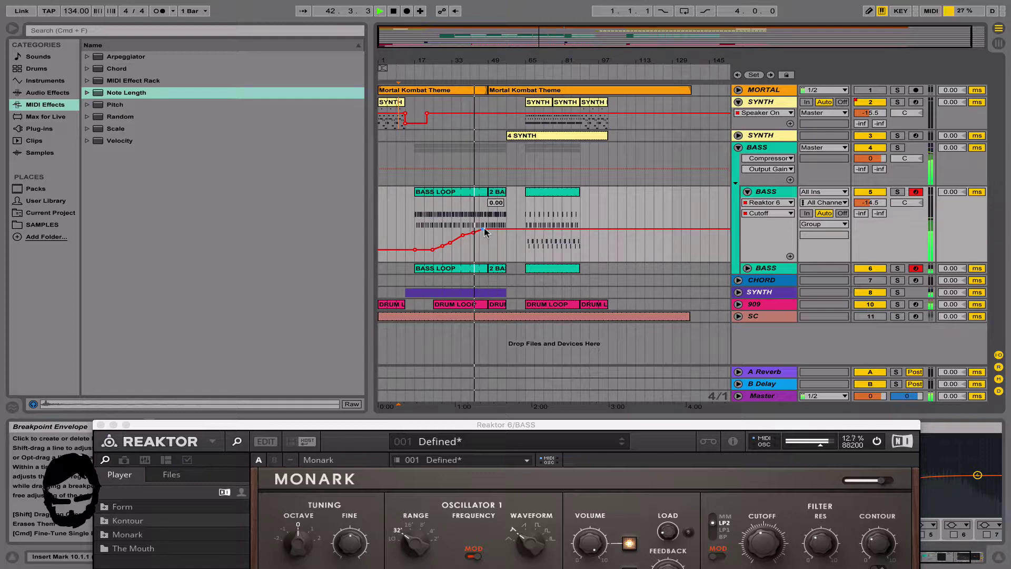
pyautogui.moveTo(494, 232); pyautogui.dragTo(506, 202)
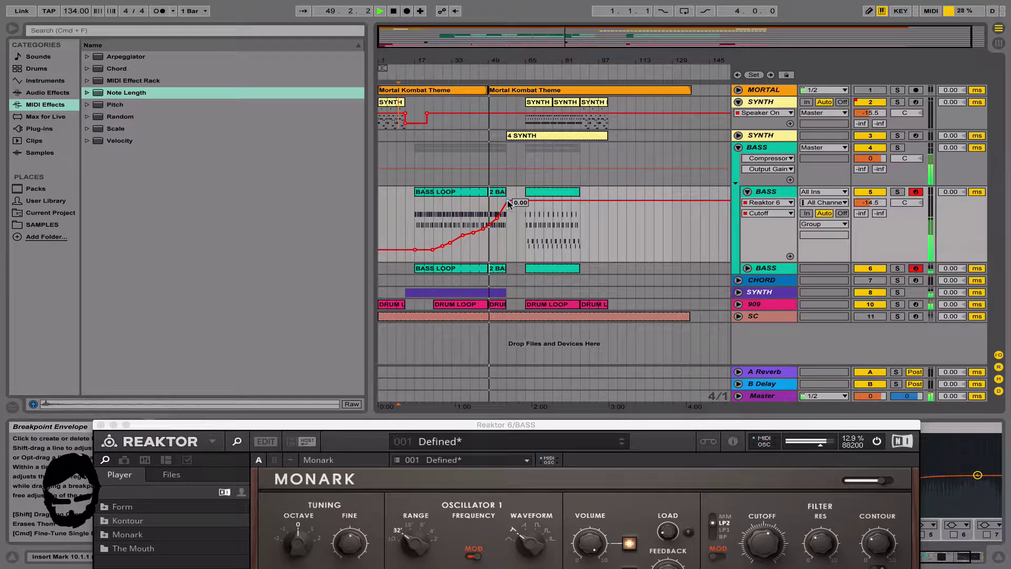
# Reshape the BASS Cutoff envelope to drop at bar 49, stay flat and low until bar 57 and jump back up there.
pyautogui.moveTo(508, 205); pyautogui.dragTo(506, 242)
pyautogui.click(497, 237)
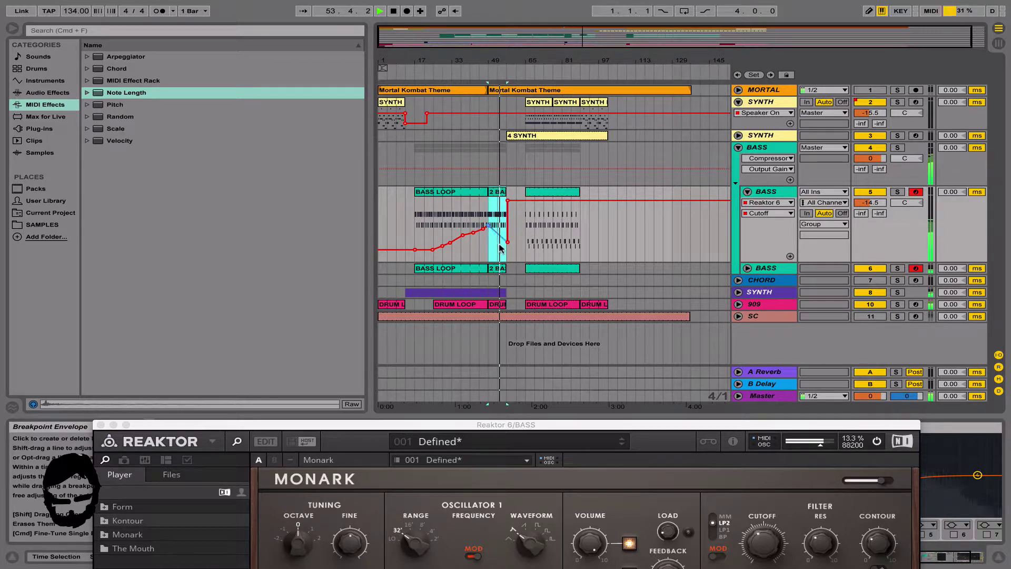
pyautogui.click(498, 246)
pyautogui.moveTo(497, 237); pyautogui.dragTo(498, 257)
pyautogui.click(488, 243)
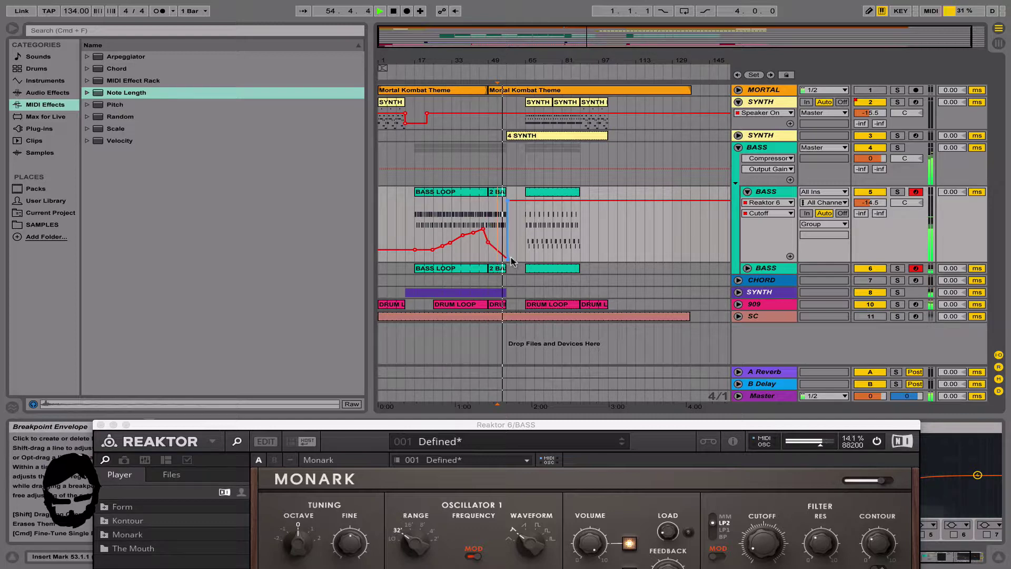
pyautogui.click(488, 229)
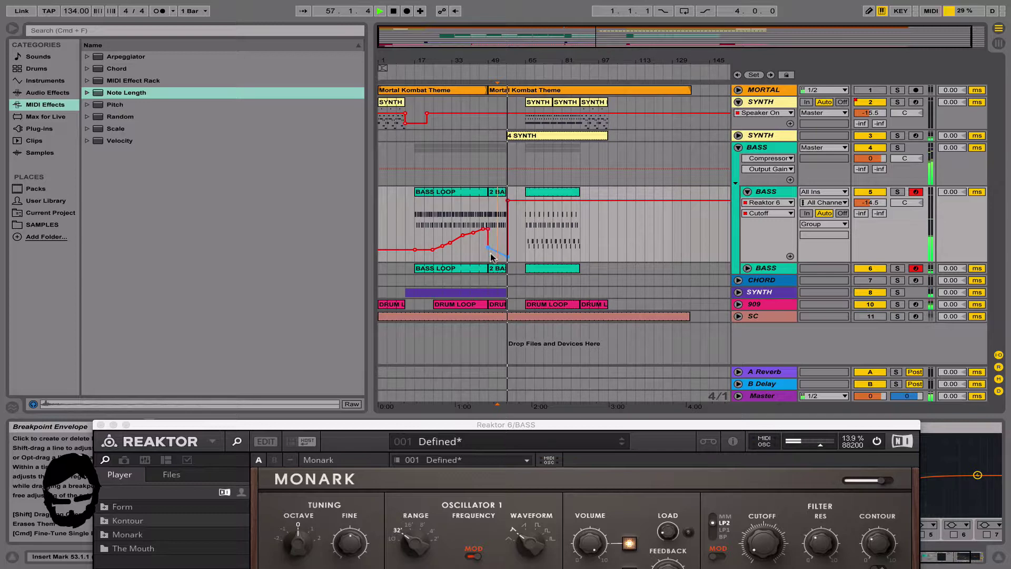
pyautogui.moveTo(506, 248); pyautogui.dragTo(508, 247)
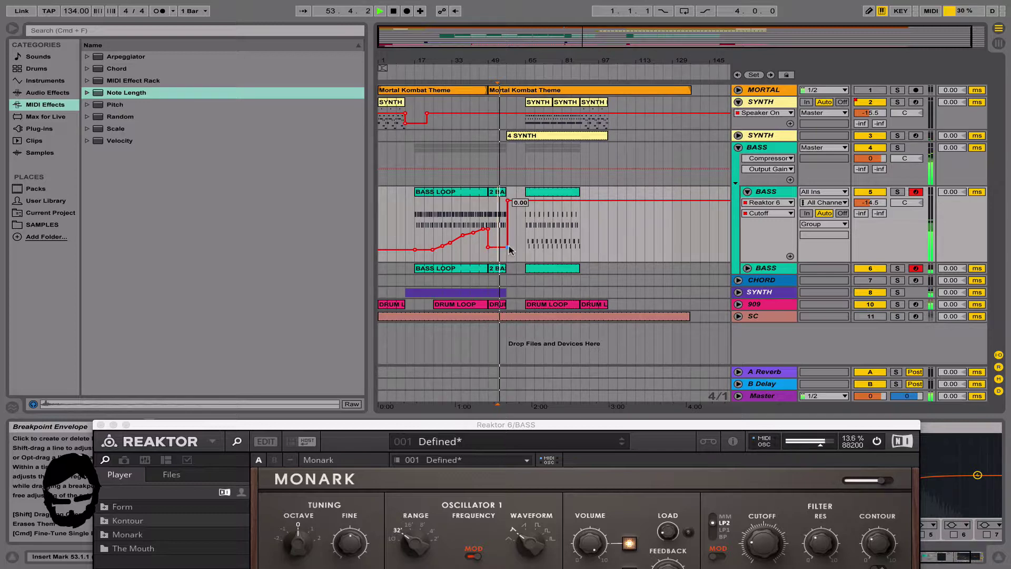
# Play back from bar 49 and raise the BASS Cutoff automation slightly from bar 57 to bar 65.
pyautogui.click(490, 254)
pyautogui.press('space')
pyautogui.press('space')
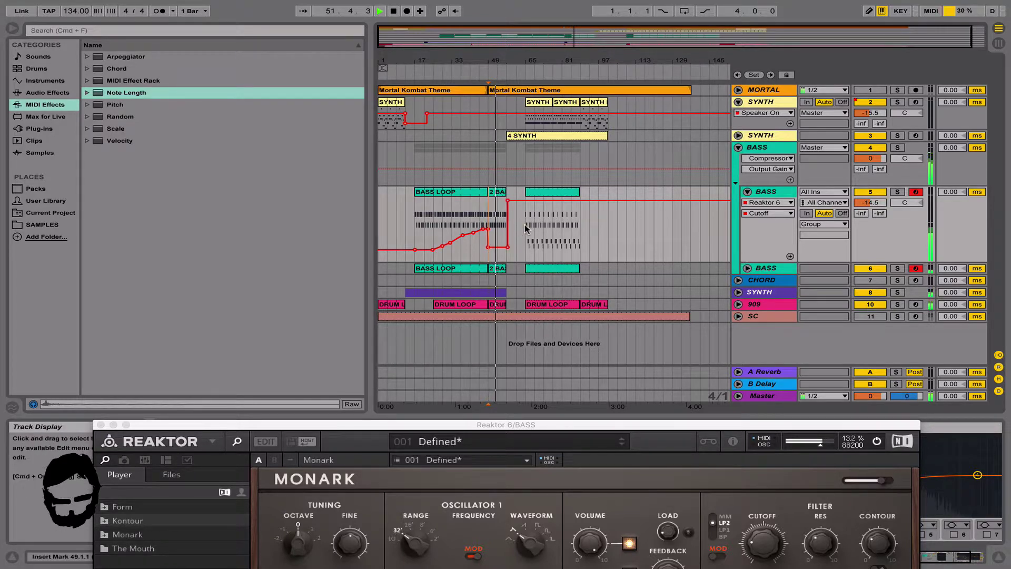
pyautogui.click(528, 208)
pyautogui.moveTo(532, 201); pyautogui.dragTo(525, 199)
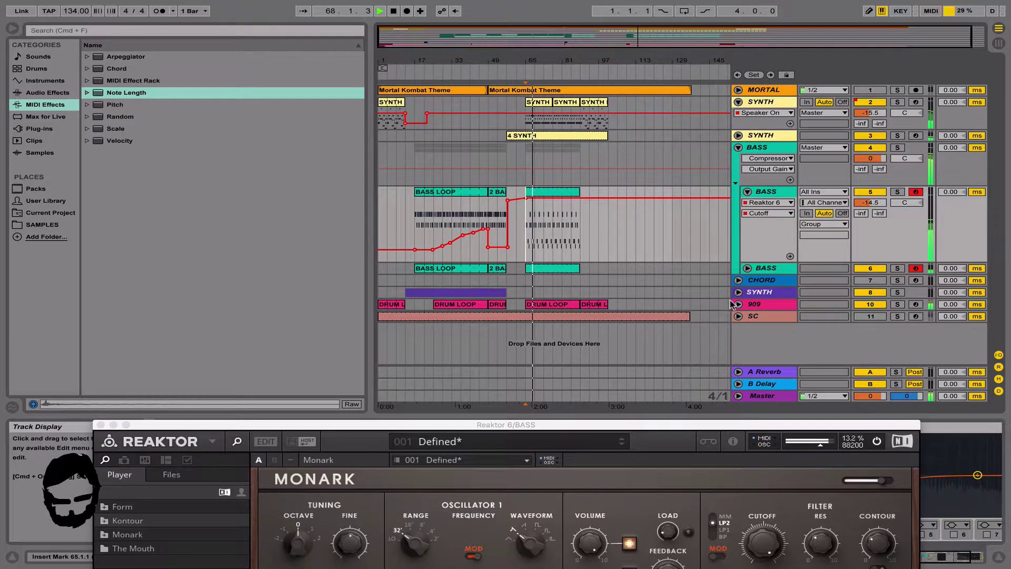
# Unfold the 909 track and raise its track volume to -1.4 dB.
pyautogui.click(758, 304)
pyautogui.click(738, 304)
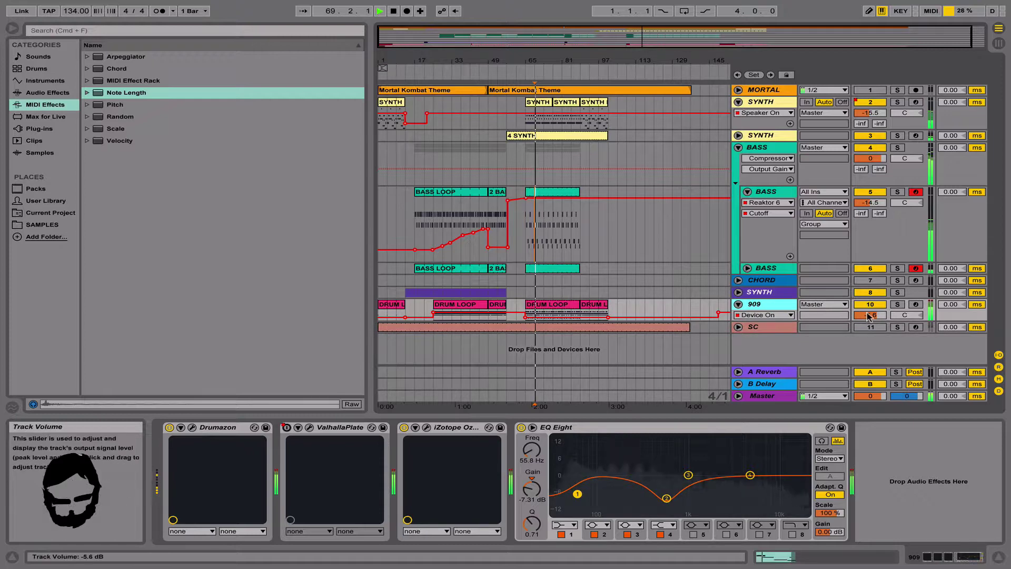
pyautogui.moveTo(867, 314); pyautogui.dragTo(867, 311)
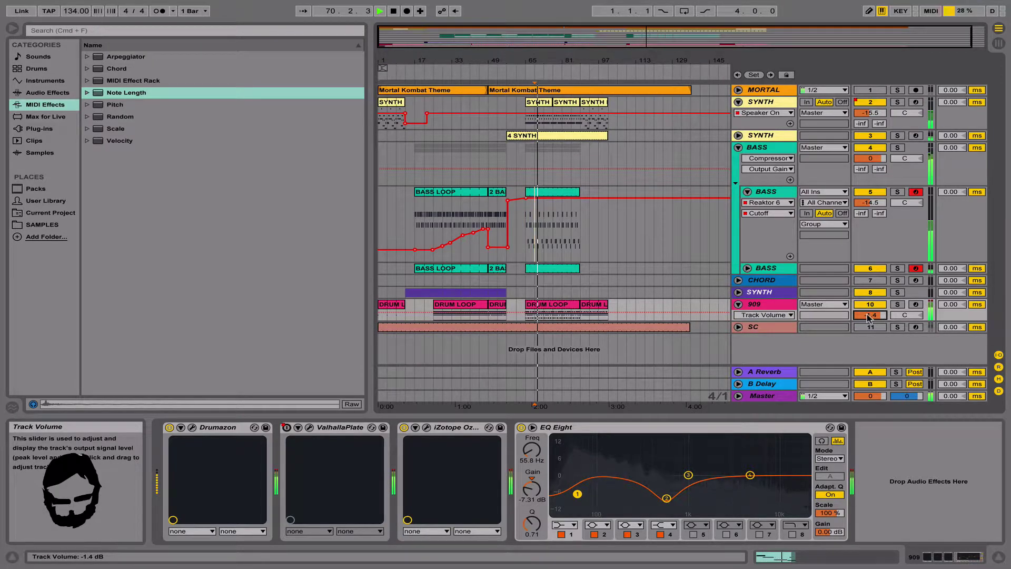
pyautogui.press('XF86AudioRaiseVolume')
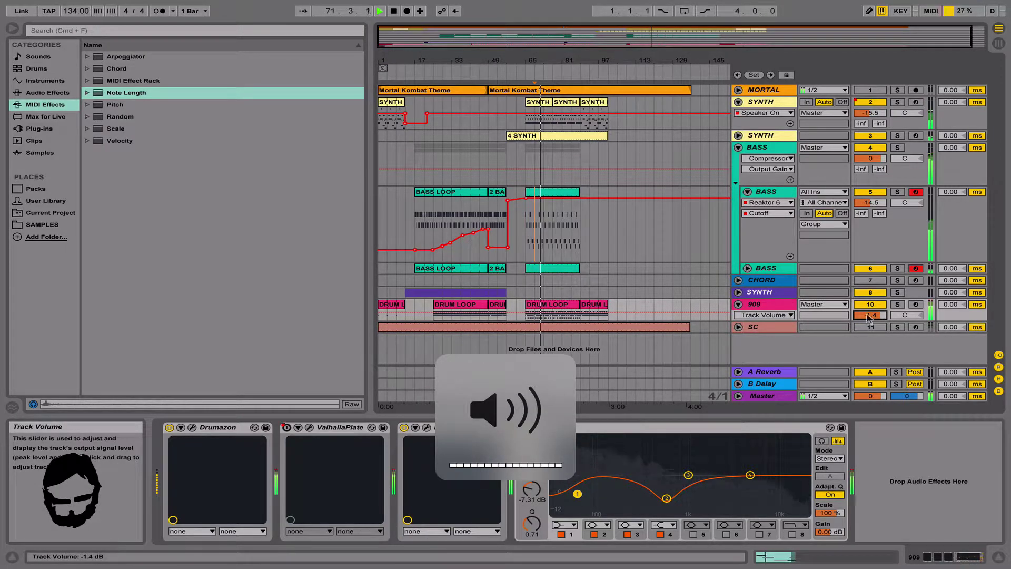
# Play from bar 17, try lowering the first BASS track's volume to -15.5 dB and undo the change.
pyautogui.click(416, 227)
pyautogui.click(101, 270)
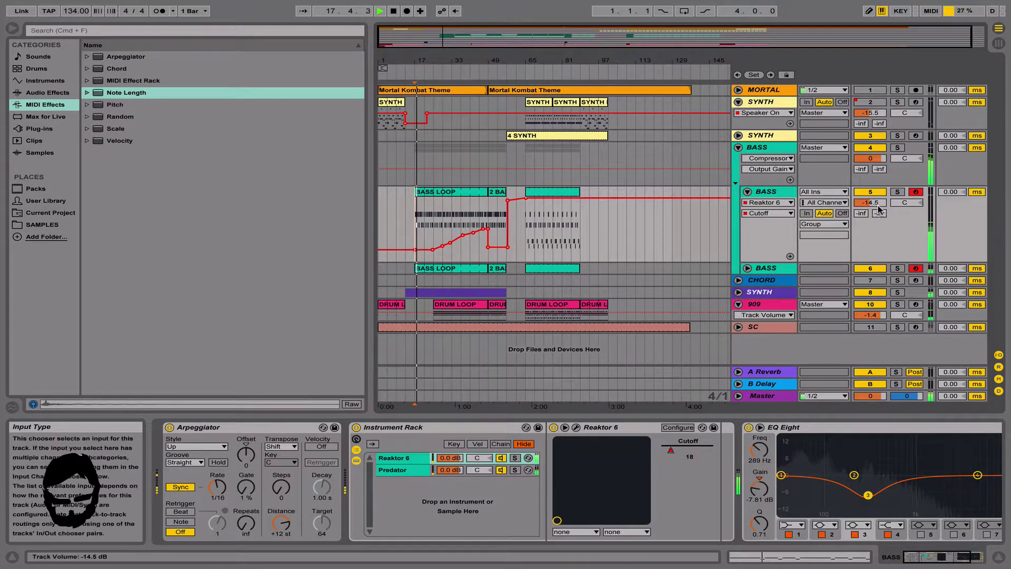
pyautogui.moveTo(864, 202); pyautogui.dragTo(864, 205)
pyautogui.click(783, 203)
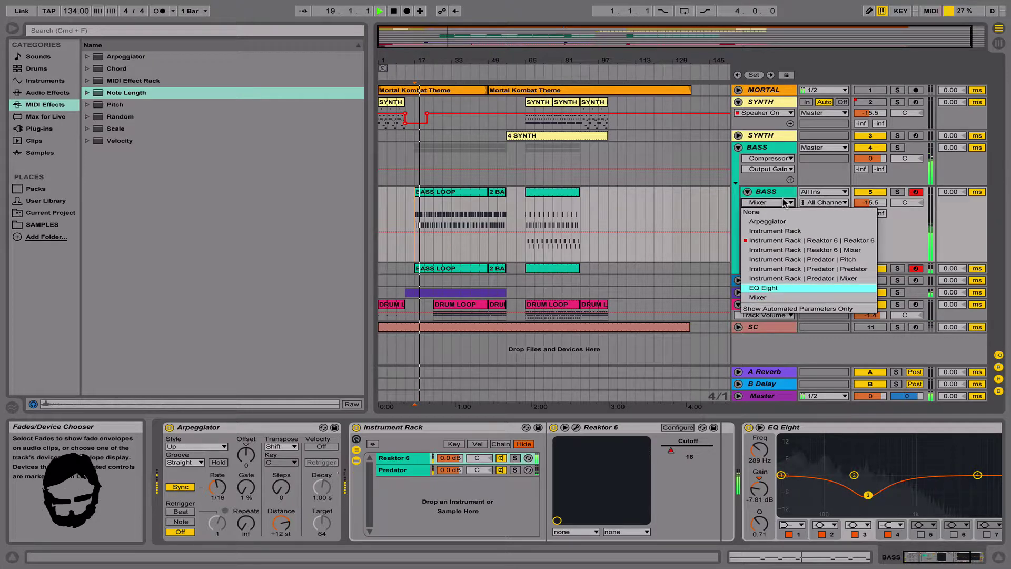
pyautogui.click(784, 201)
pyautogui.press('super+z')
# Lower the BASS group's volume to -1.0 dB and fold the group.
pyautogui.click(868, 159)
pyautogui.moveTo(868, 159); pyautogui.dragTo(868, 161)
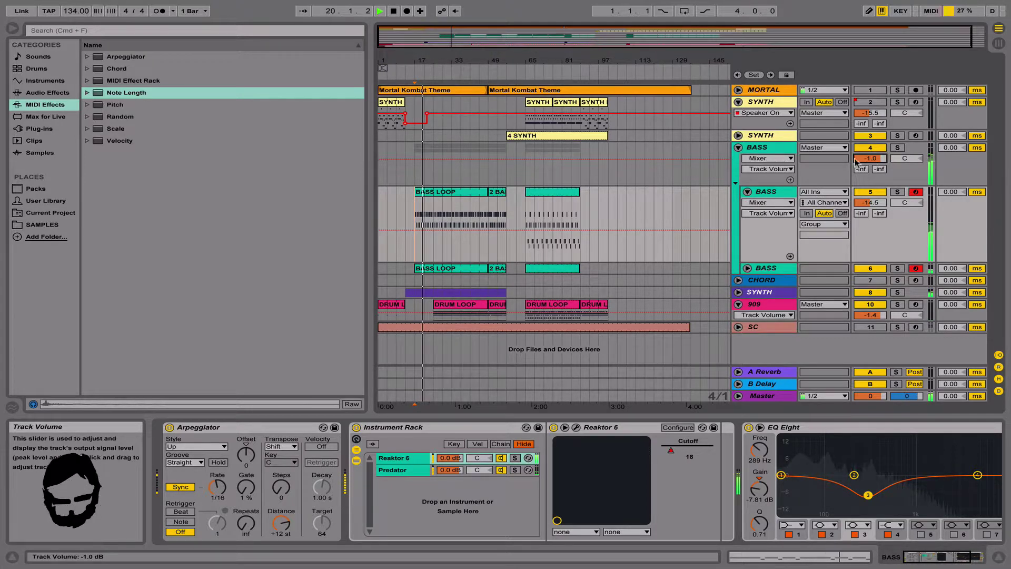
pyautogui.click(784, 158)
pyautogui.click(788, 152)
pyautogui.click(788, 151)
pyautogui.press('Left')
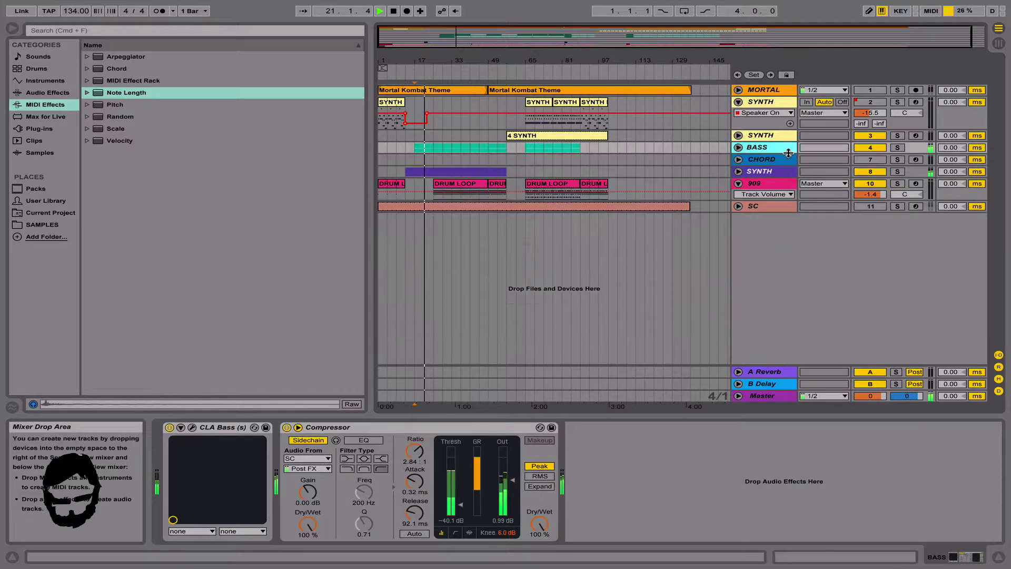
pyautogui.press('Down')
pyautogui.press('Down')
pyautogui.press('Right')
pyautogui.press('Left')
pyautogui.press('Down')
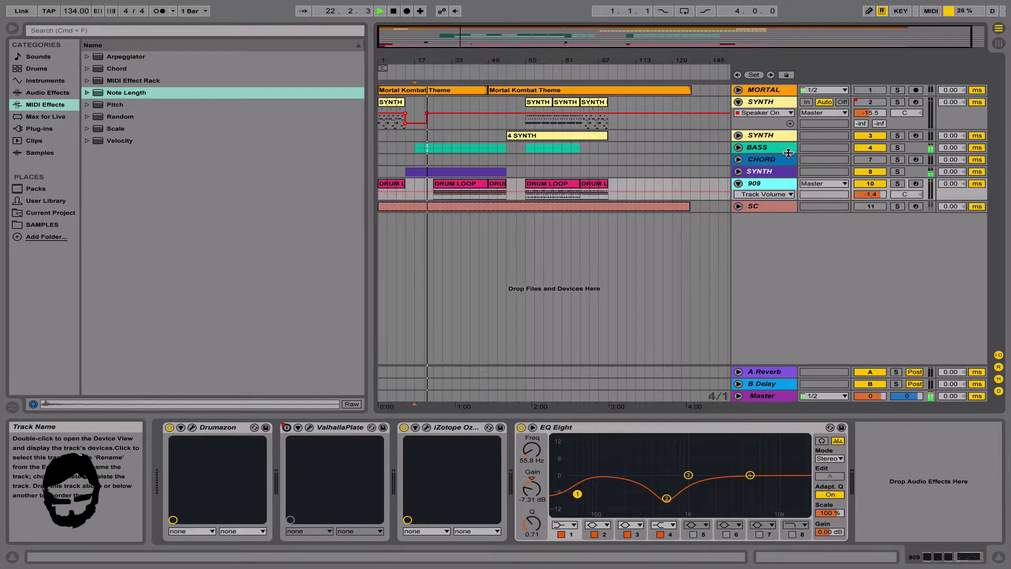
pyautogui.press('Left')
pyautogui.press('Down')
pyautogui.press('Up')
pyautogui.press('Up')
pyautogui.press('Right')
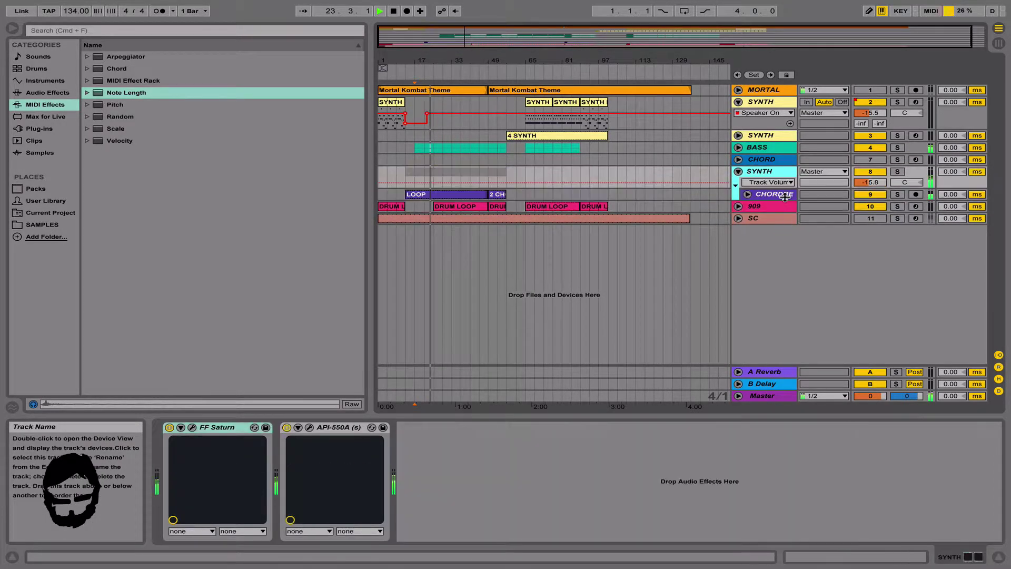
pyautogui.press('Left')
pyautogui.press('Down')
pyautogui.press('Right')
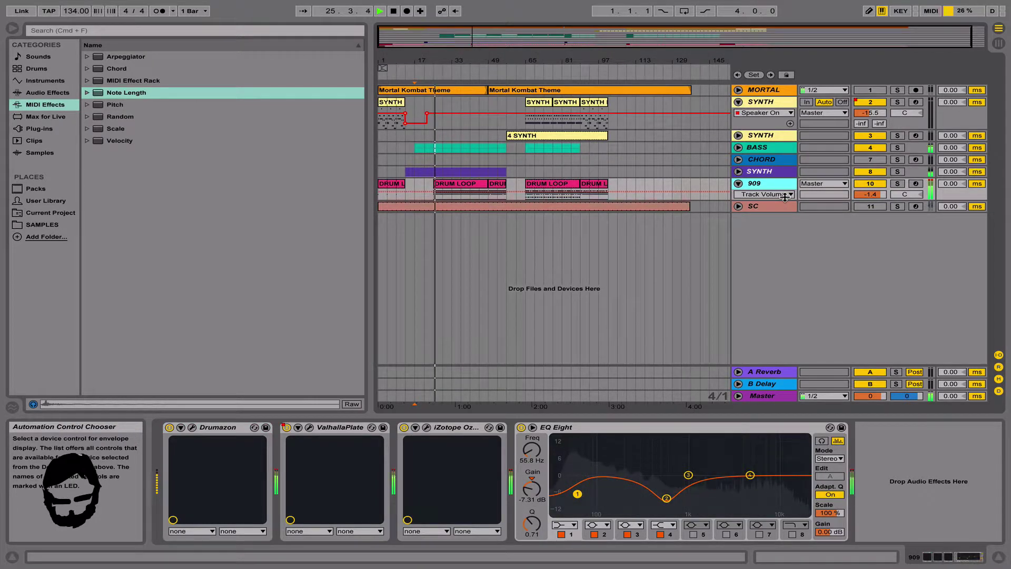
pyautogui.press('Left')
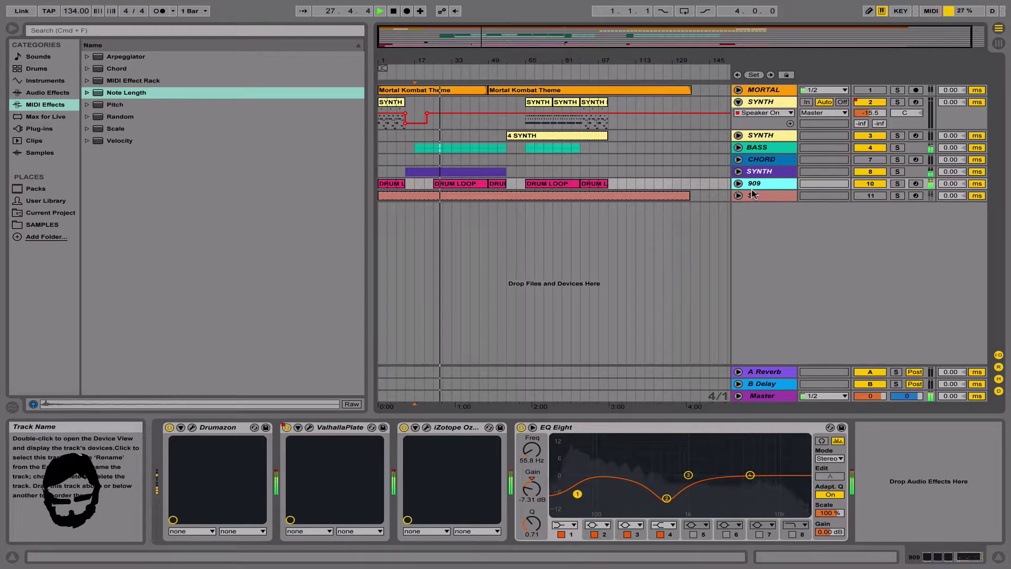
pyautogui.press('Right')
pyautogui.press('Up')
pyautogui.press('Up')
pyautogui.press('Up')
pyautogui.press('Up')
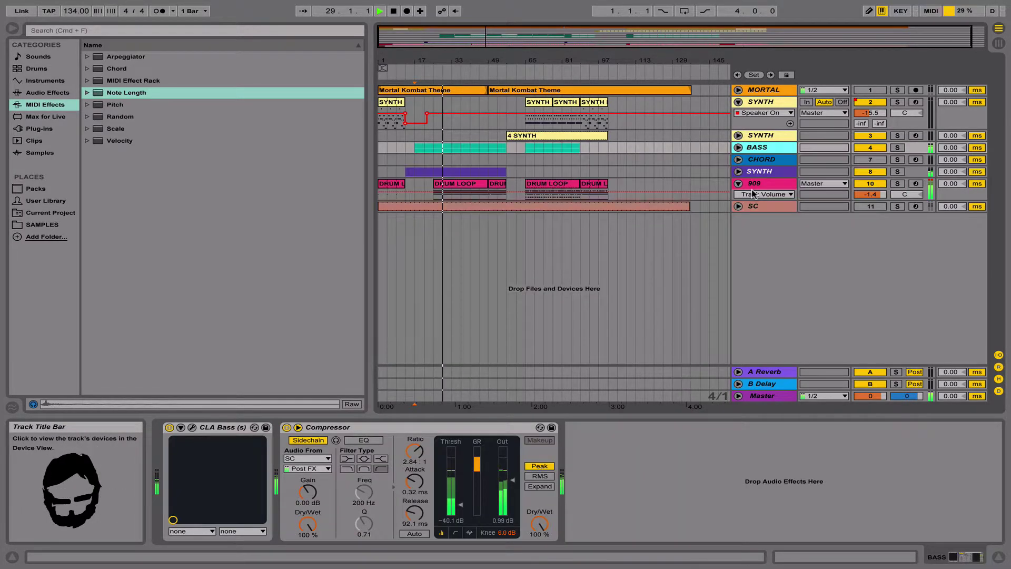
pyautogui.press('Up')
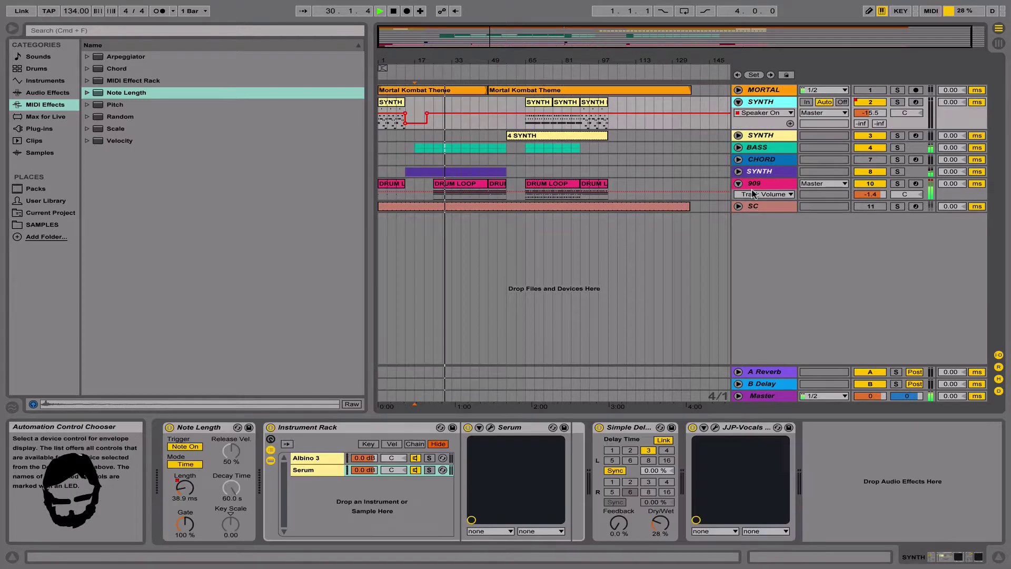
pyautogui.moveTo(548, 61); pyautogui.dragTo(548, 42)
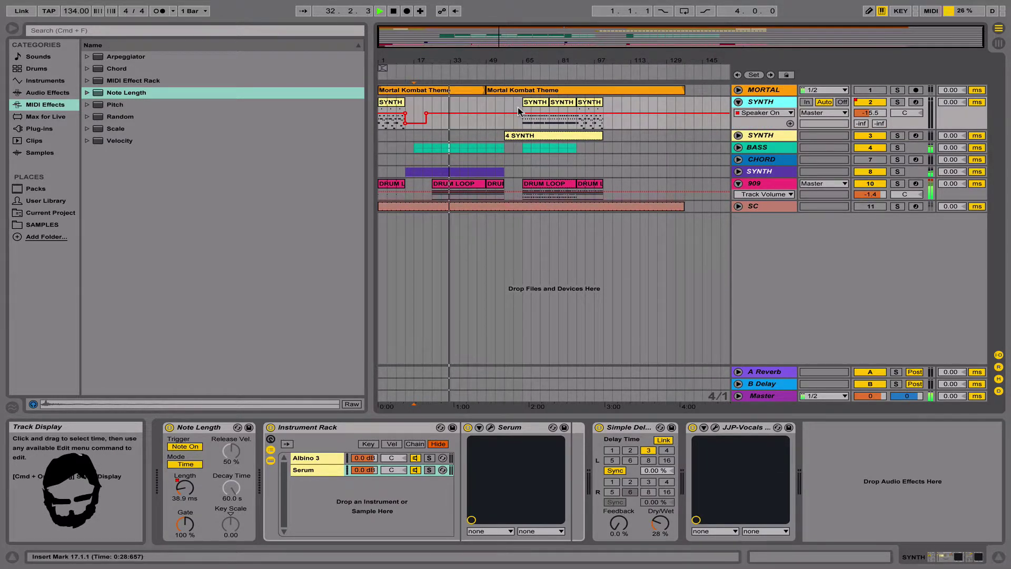
# Enlarge the 909 track's lane and display Drumazon's Open Hi Hat Level automation in it.
pyautogui.click(779, 184)
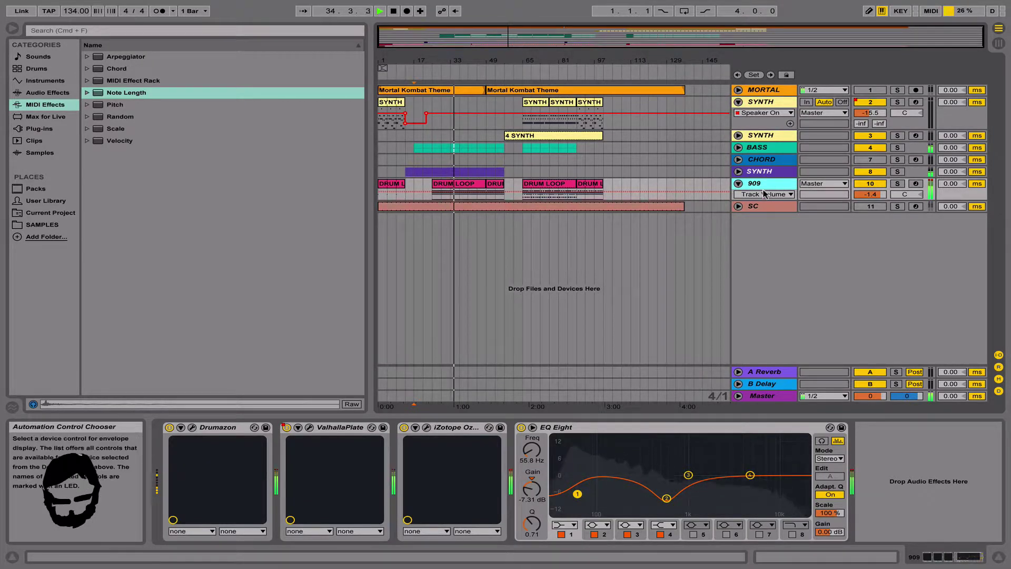
pyautogui.click(738, 183)
pyautogui.press('Right')
pyautogui.click(756, 204)
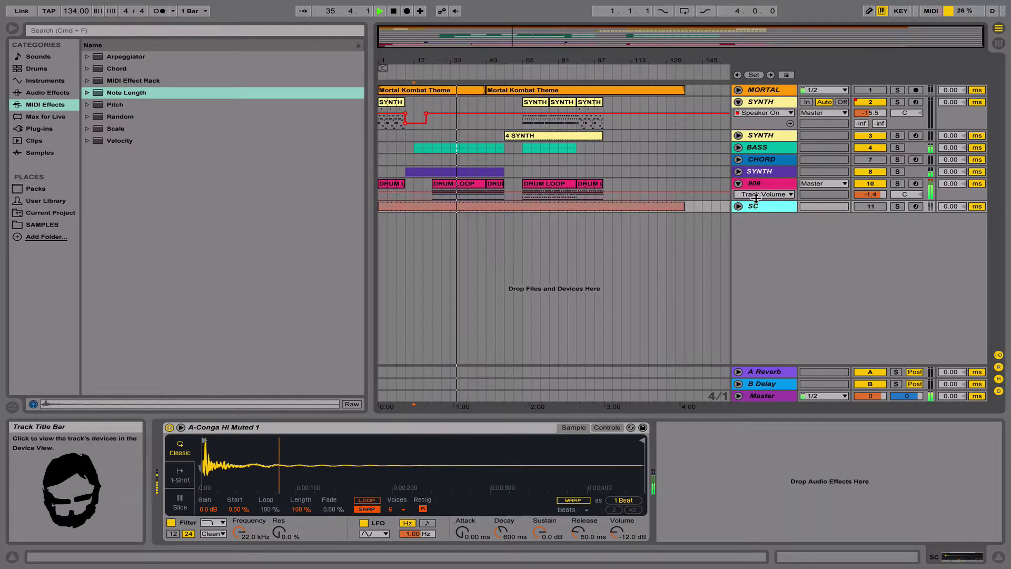
pyautogui.moveTo(756, 201); pyautogui.dragTo(756, 275)
pyautogui.click(763, 184)
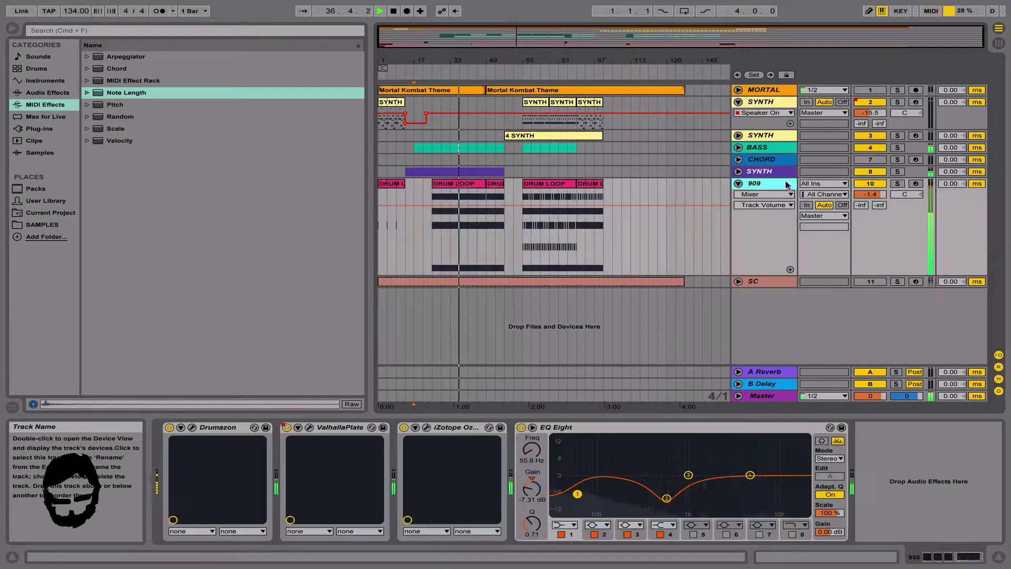
pyautogui.click(192, 427)
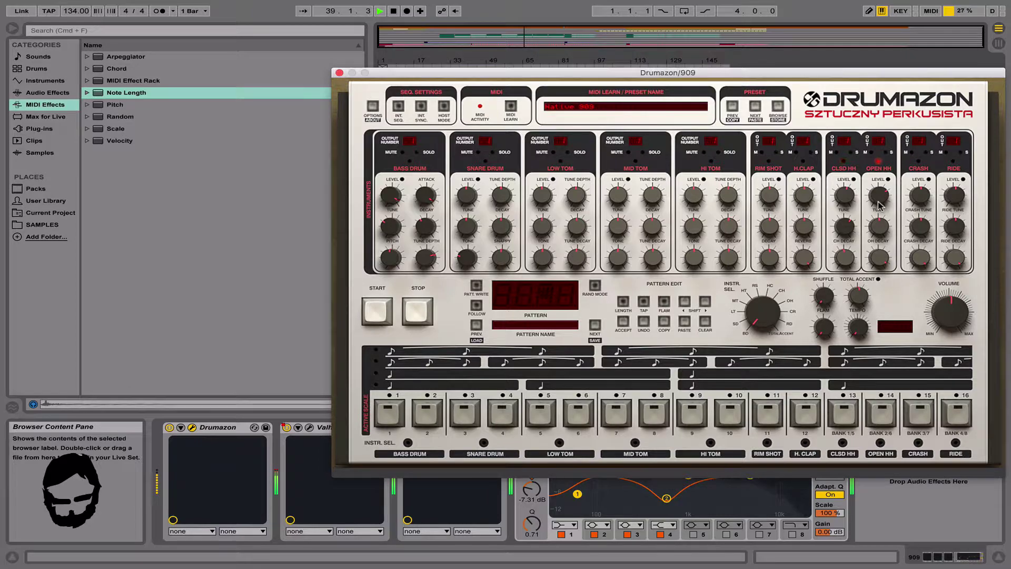
pyautogui.click(340, 72)
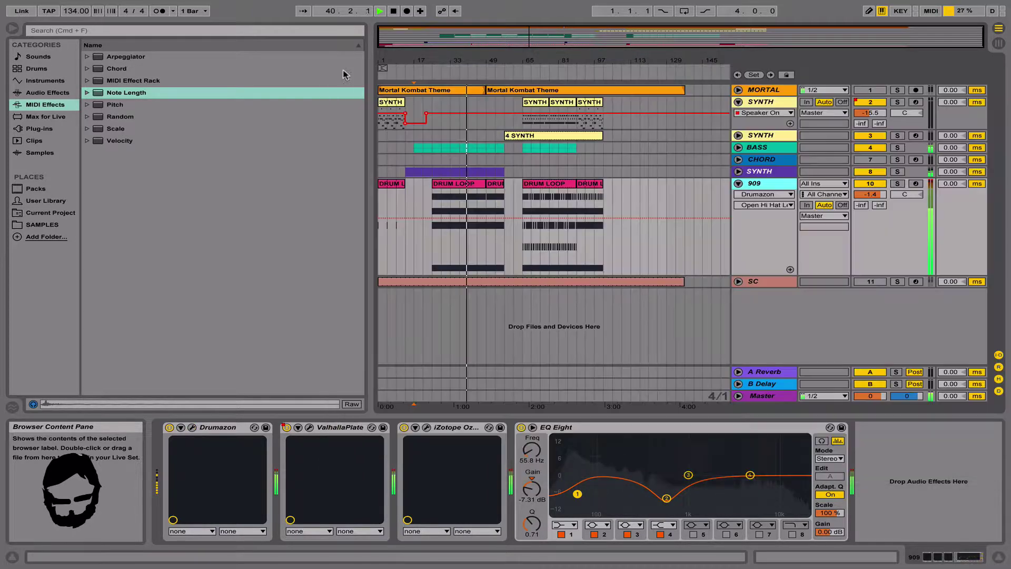
# Draw Open Hi Hat Level automation on the 909 track that fades out from about bar 41 to 49 and is raised between bars 49 and 57.
pyautogui.moveTo(483, 218); pyautogui.dragTo(483, 227)
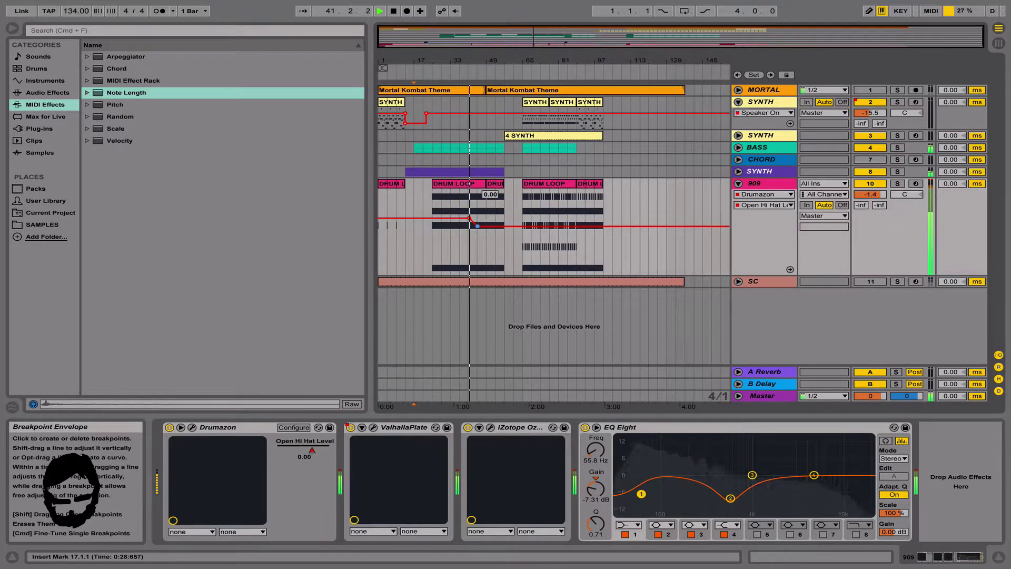
pyautogui.moveTo(465, 61); pyautogui.dragTo(466, 75)
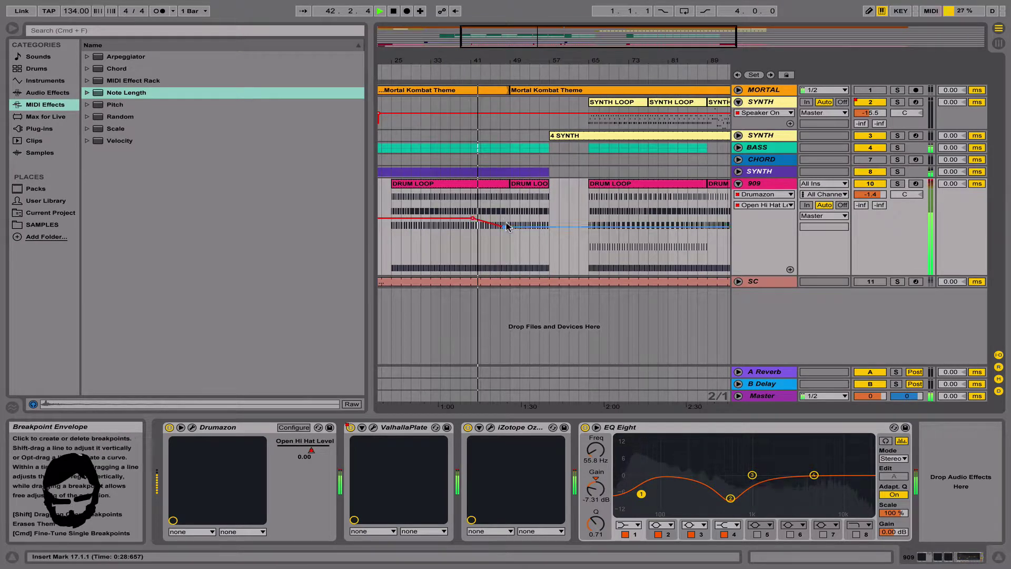
pyautogui.moveTo(504, 227); pyautogui.dragTo(514, 276)
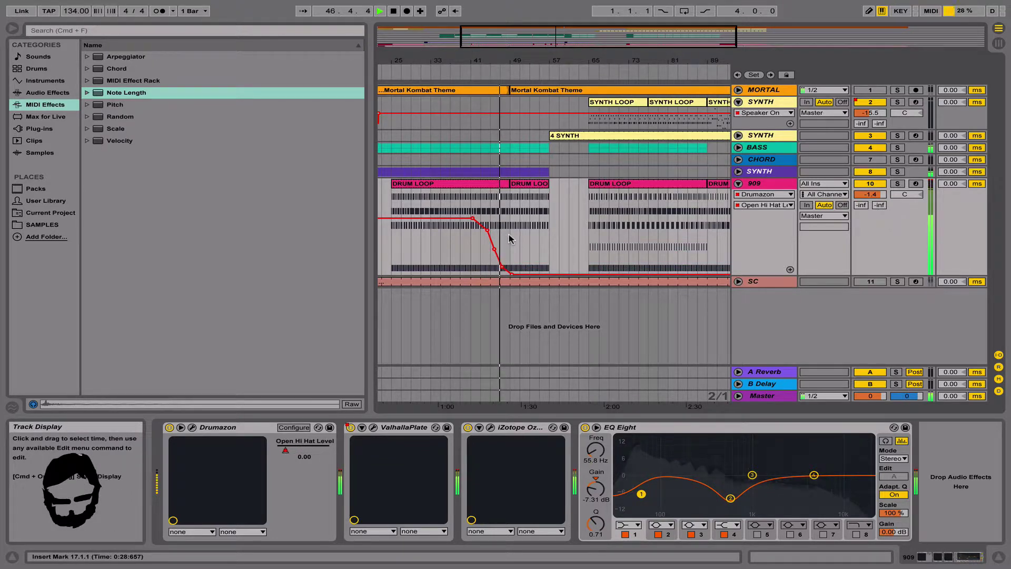
pyautogui.moveTo(510, 245)
pyautogui.mouseDown()
pyautogui.moveTo(549, 245)
pyautogui.moveTo(529, 234)
pyautogui.moveTo(529, 202)
pyautogui.mouseUp()
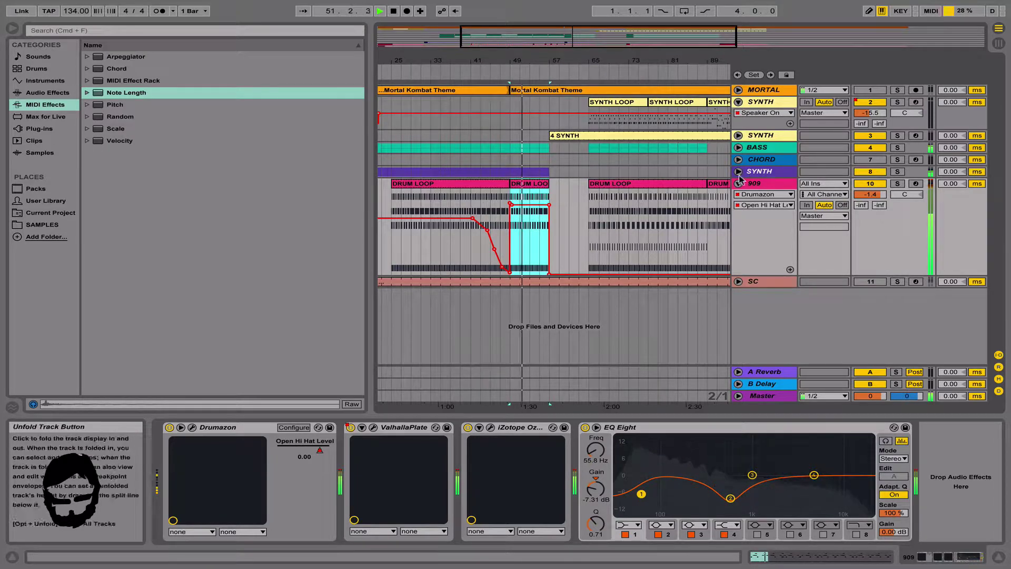
# Open Drumazon on the 909 track and pick its closed hi-hat level so the Closed Hi Hat Level automation shows in the lane.
pyautogui.click(780, 190)
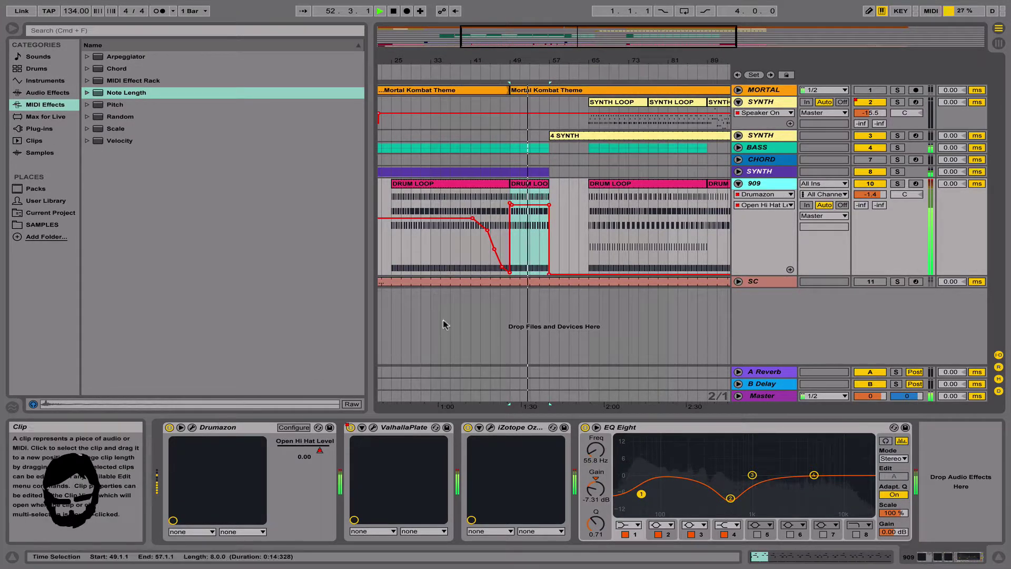
pyautogui.click(192, 427)
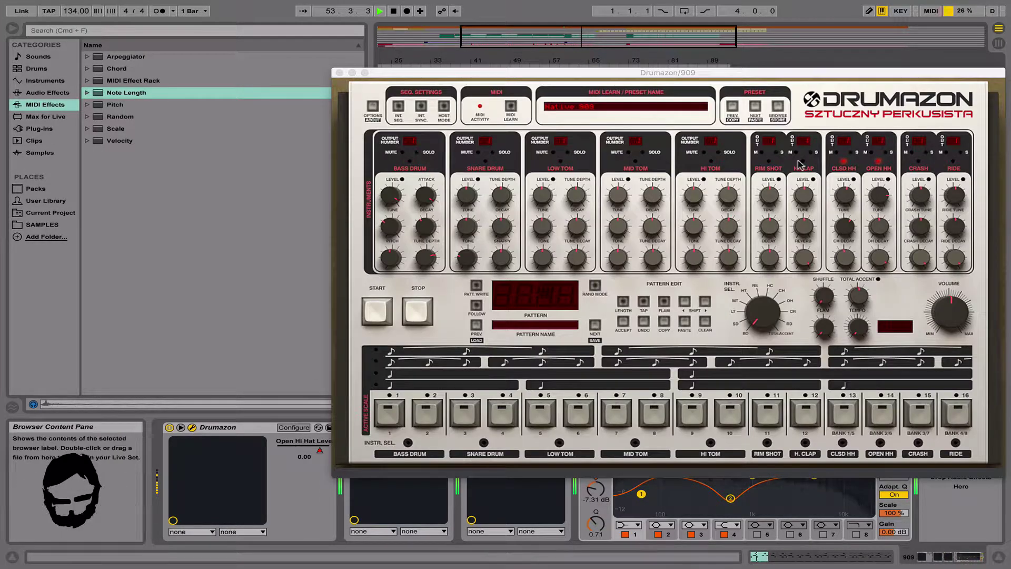
pyautogui.click(845, 198)
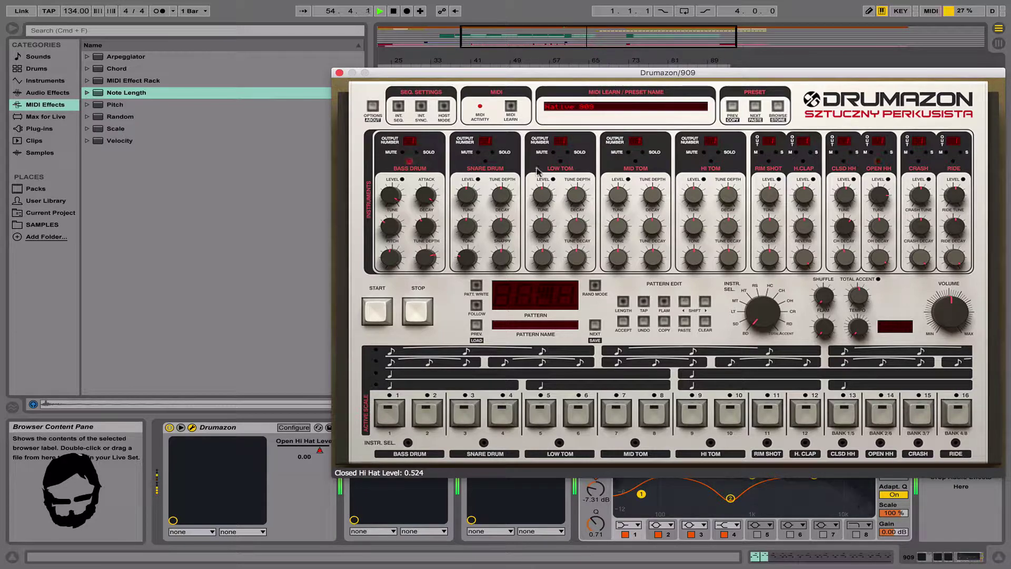
pyautogui.click(339, 73)
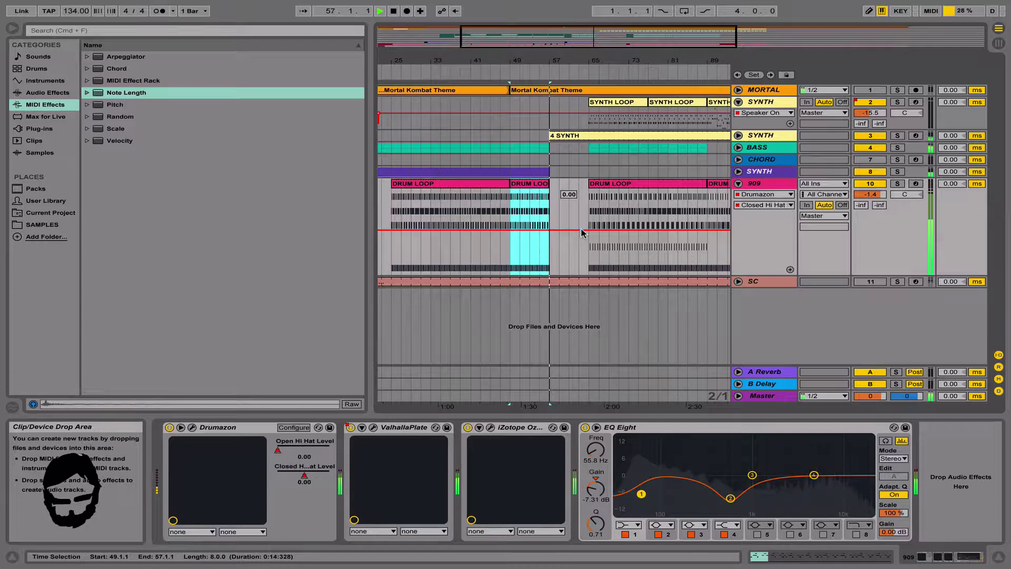
# Draw a curved Closed Hi Hat Level fade-out from bar 49 to 57 and remove the breakpoint after it, keeping the level at minimum.
pyautogui.click(510, 236)
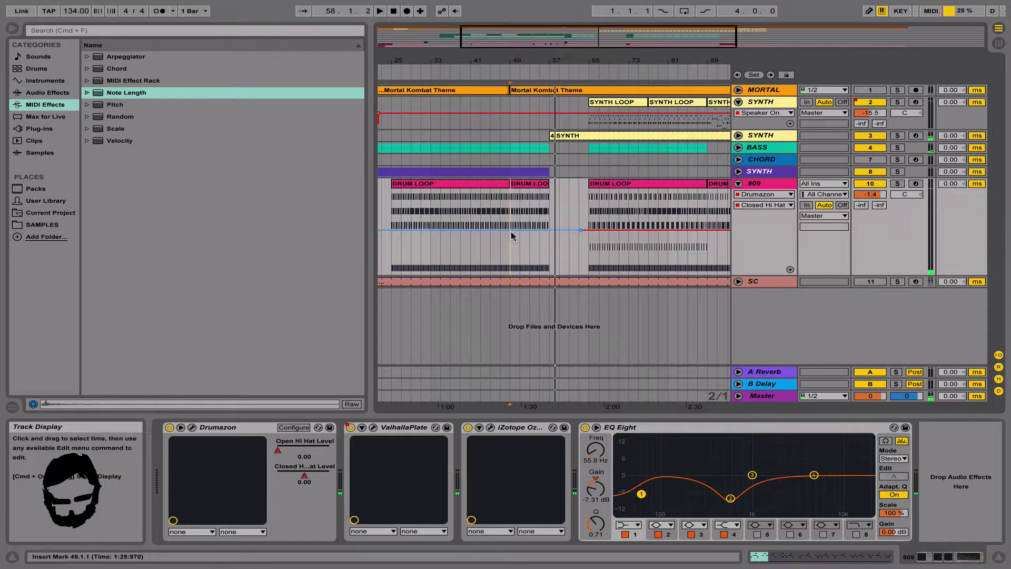
pyautogui.press('space')
pyautogui.moveTo(526, 255)
pyautogui.mouseDown()
pyautogui.moveTo(517, 274)
pyautogui.moveTo(546, 274)
pyautogui.moveTo(547, 254)
pyautogui.mouseUp()
pyautogui.press('space')
pyautogui.press('space')
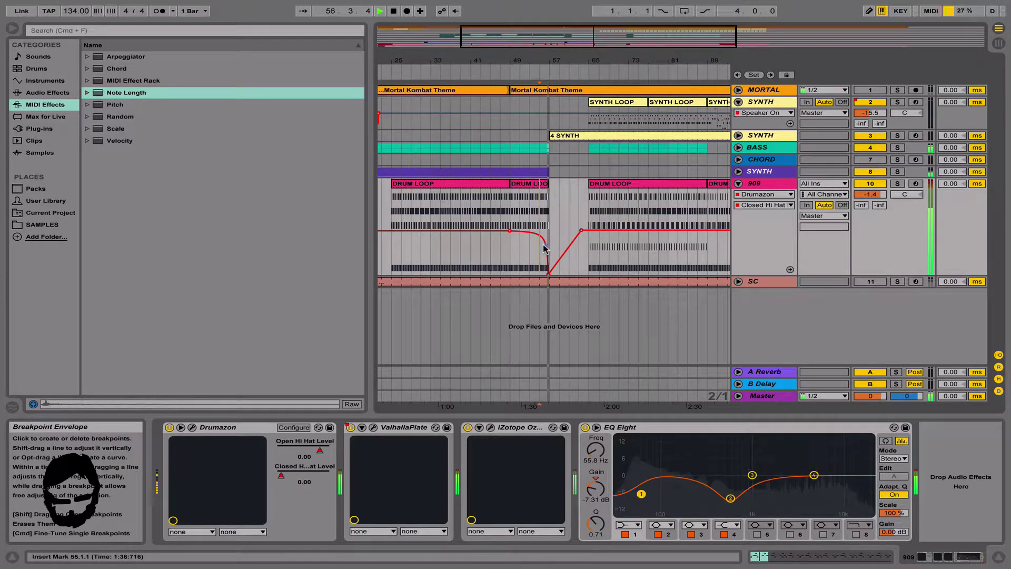
pyautogui.click(580, 230)
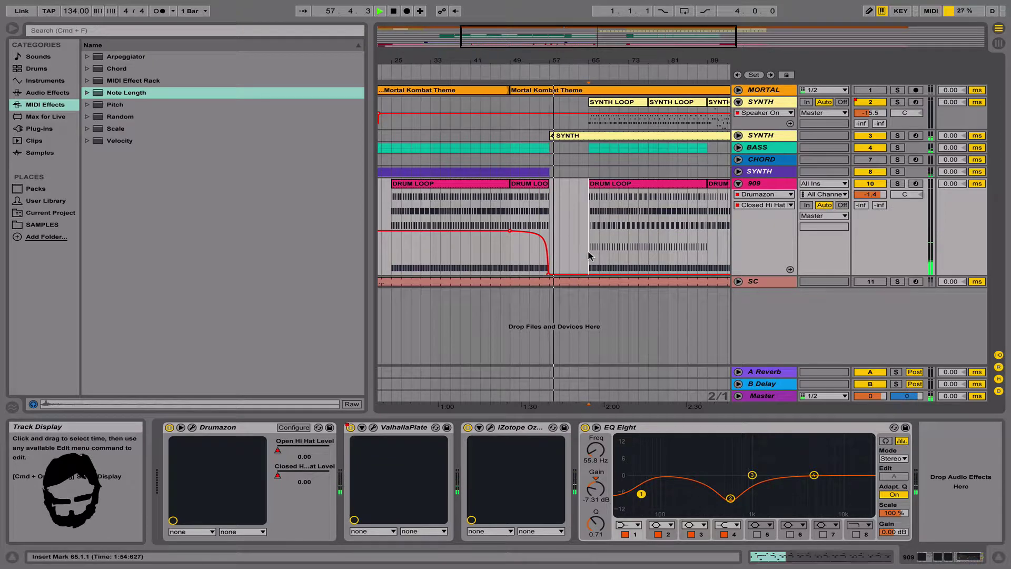
# Play from bar 65 and draw a stepped Closed Hi Hat Level rise from bar 65 to about bar 89.
pyautogui.click(589, 264)
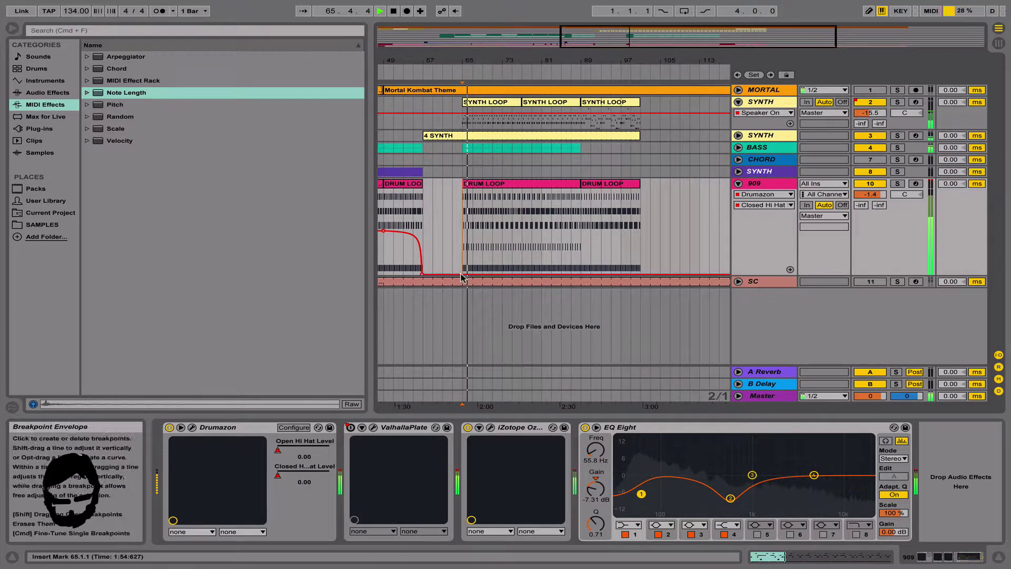
pyautogui.click(462, 277)
pyautogui.click(463, 274)
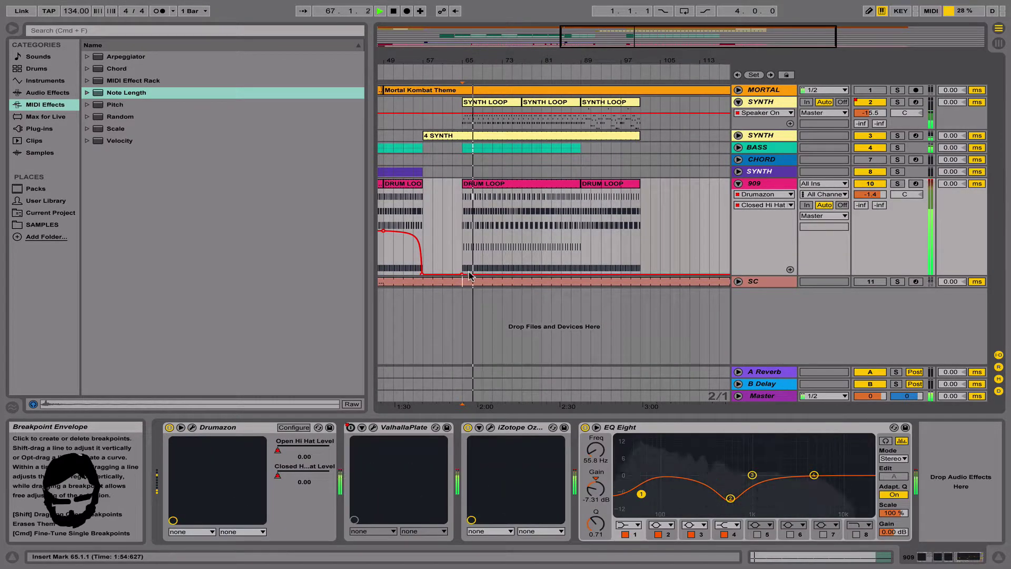
pyautogui.moveTo(473, 274); pyautogui.dragTo(578, 215)
# Display the Open Hi Hat Level automation on the 909 track and draw a rise from bar 67 to about bar 89.
pyautogui.click(765, 205)
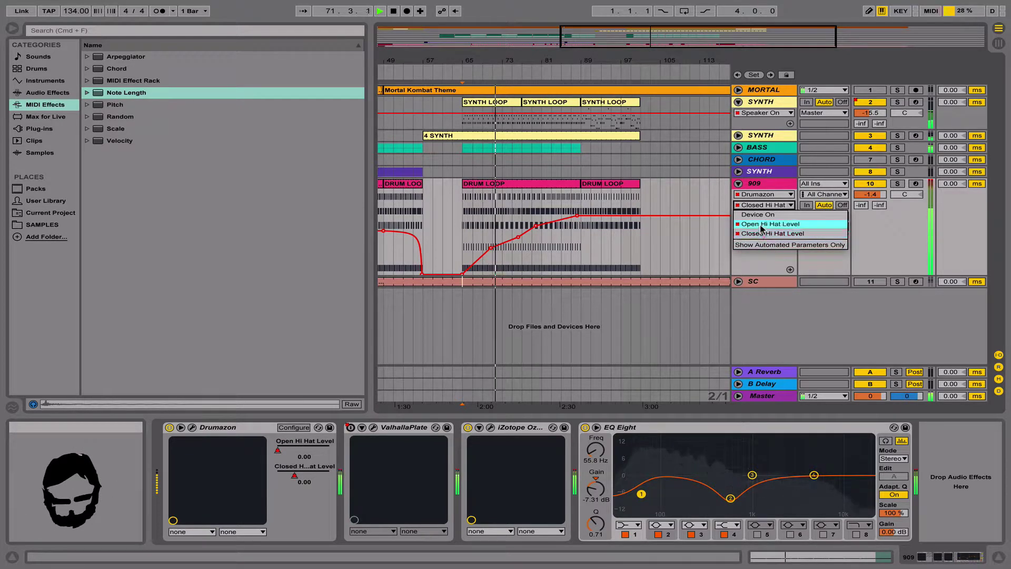
pyautogui.click(758, 220)
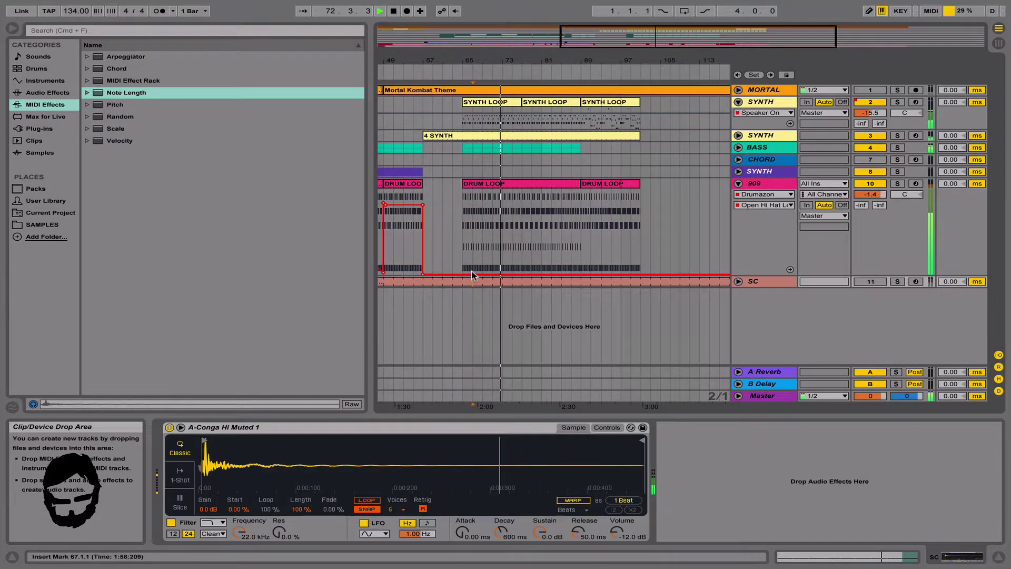
pyautogui.moveTo(471, 273); pyautogui.dragTo(593, 210)
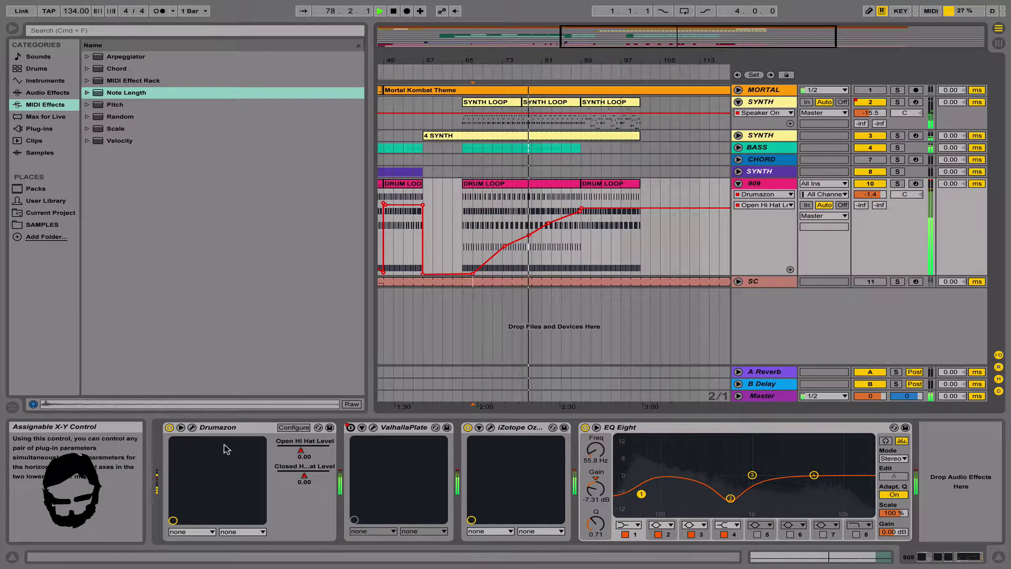
# Expose Drumazon's bass drum mute as a parameter and display Bass Drum Mute automation on the 909 track.
pyautogui.click(192, 427)
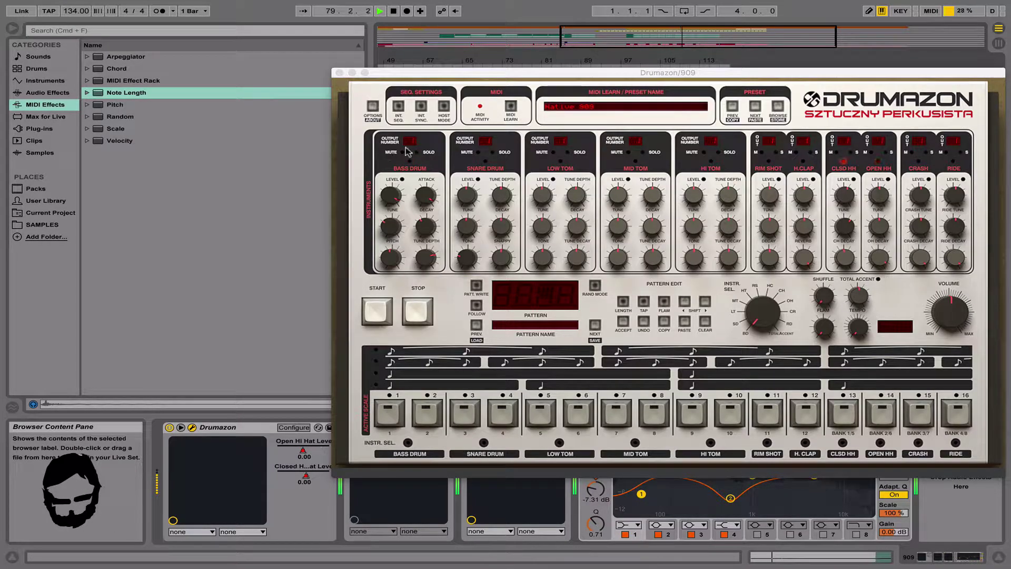
pyautogui.click(405, 153)
pyautogui.click(339, 72)
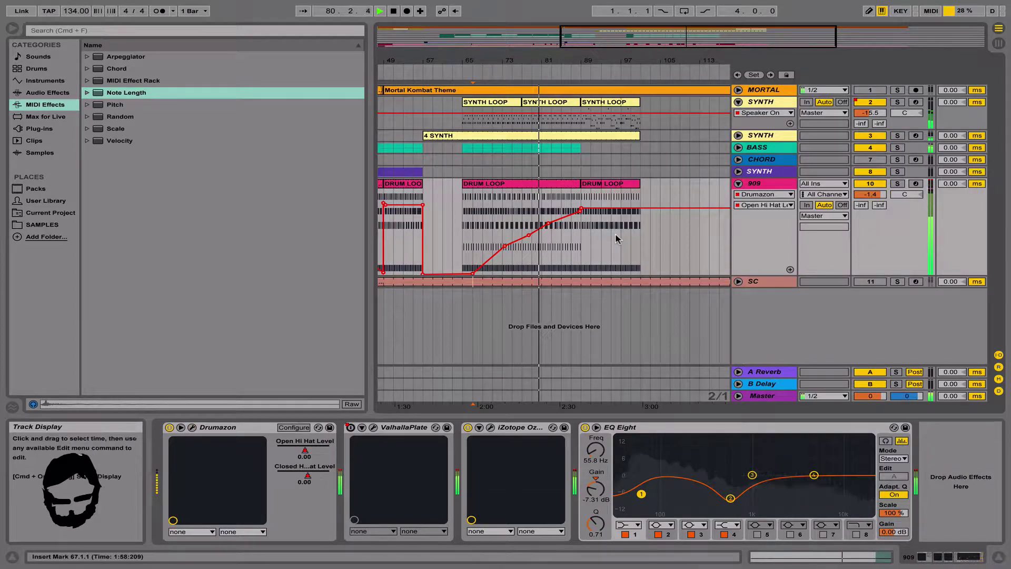
pyautogui.click(767, 205)
pyautogui.click(768, 242)
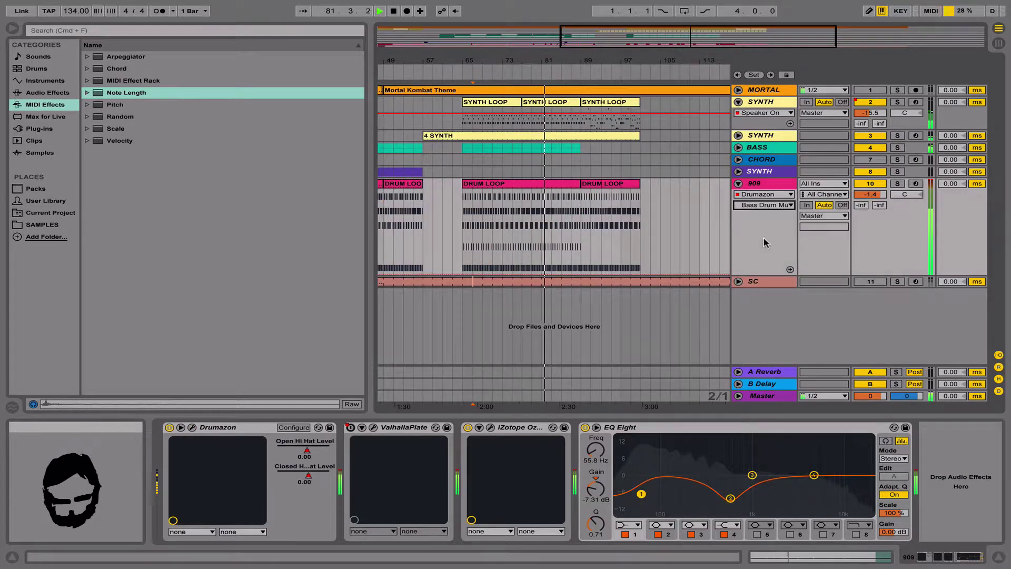
# Undo a trial envelope step near bar 85 and draw a one-beat Bass Drum Mute at the start of bar 89.
pyautogui.hscroll(-10, 593, 220)
pyautogui.hscroll(10, 593, 220)
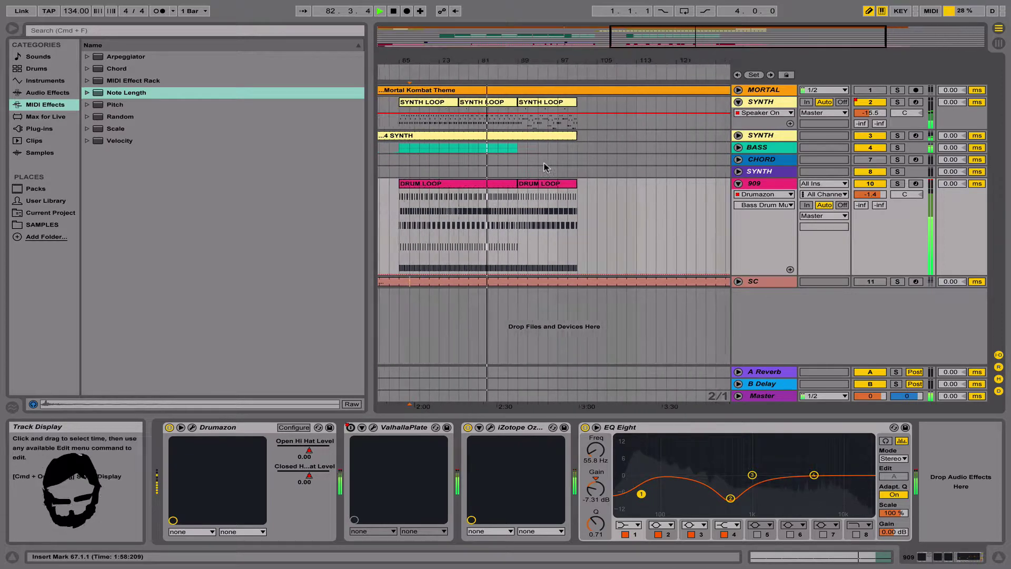
pyautogui.moveTo(573, 59); pyautogui.dragTo(571, 64)
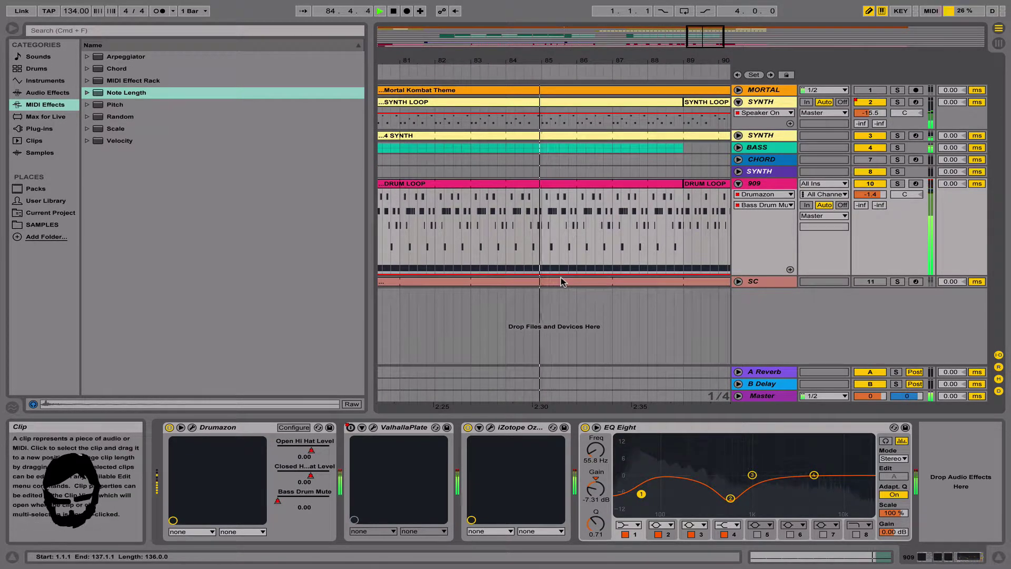
pyautogui.moveTo(548, 226); pyautogui.dragTo(547, 184)
pyautogui.press('super+z')
pyautogui.hscroll(5, 571, 234)
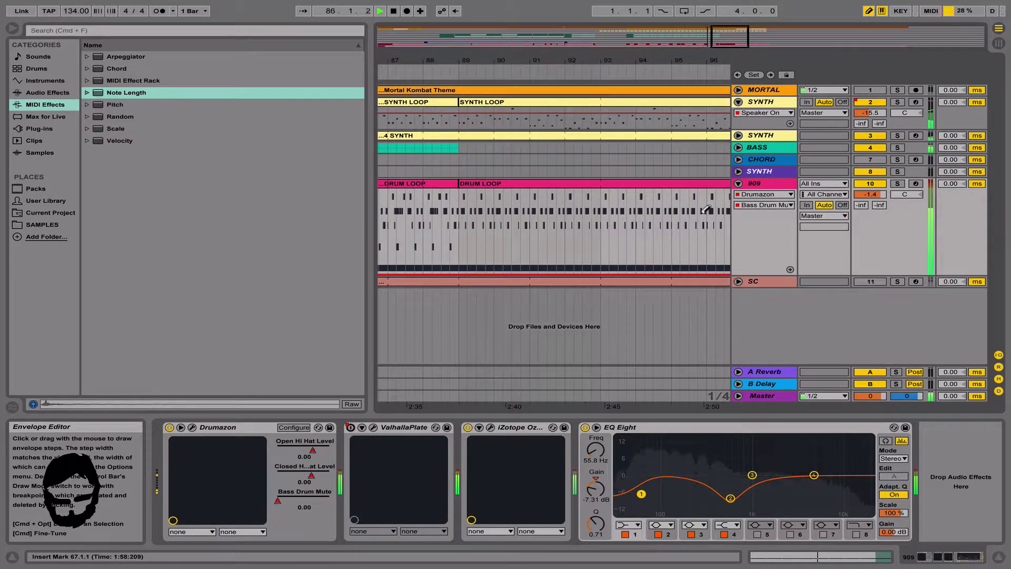
pyautogui.click(758, 205)
pyautogui.click(756, 207)
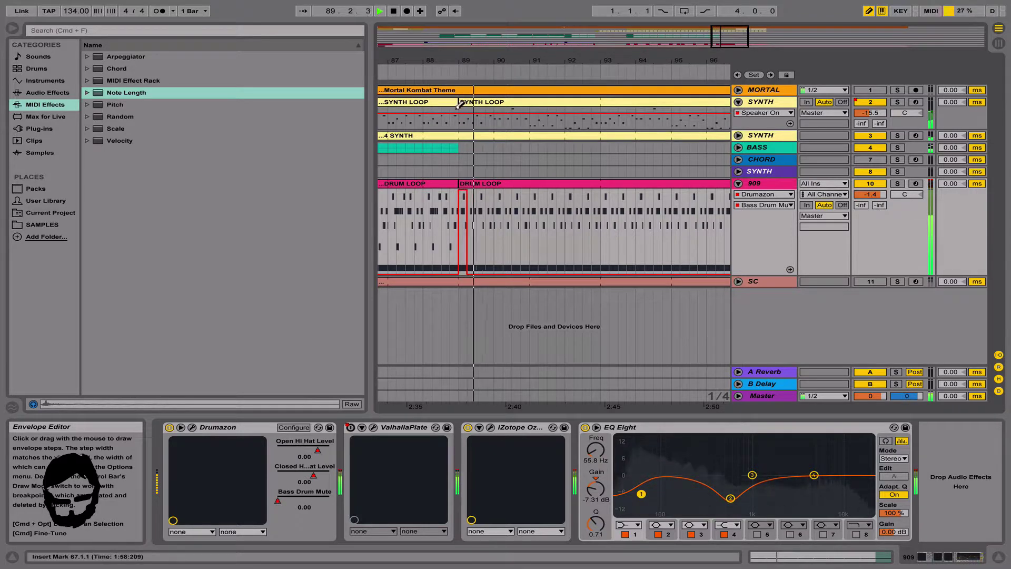
# Turn off draw mode and play the arrangement from bar 25, where the 909 drum loop enters.
pyautogui.moveTo(468, 61); pyautogui.dragTo(572, 62)
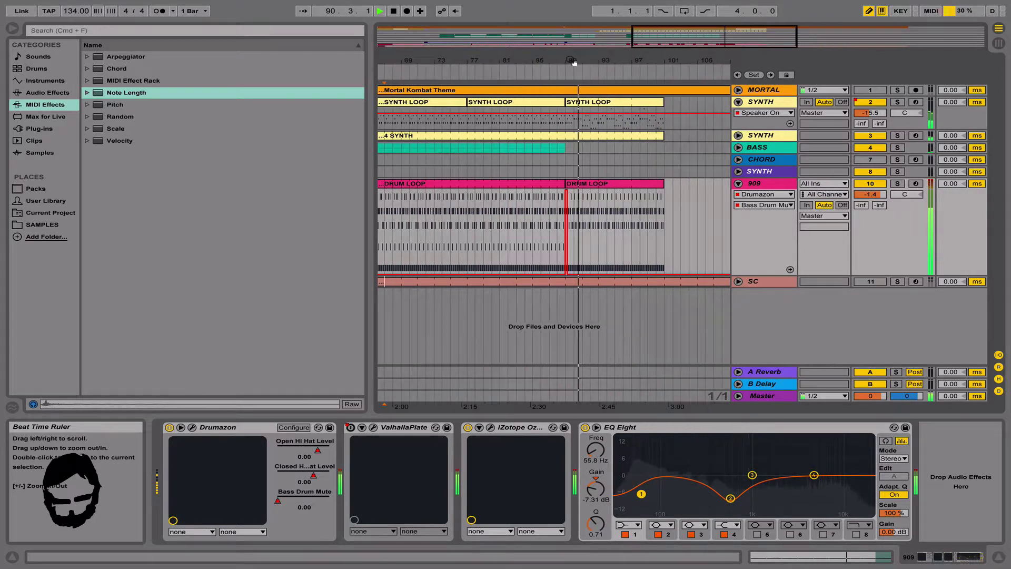
pyautogui.hscroll(-10, 566, 147)
pyautogui.press('b')
pyautogui.click(575, 215)
pyautogui.press('space')
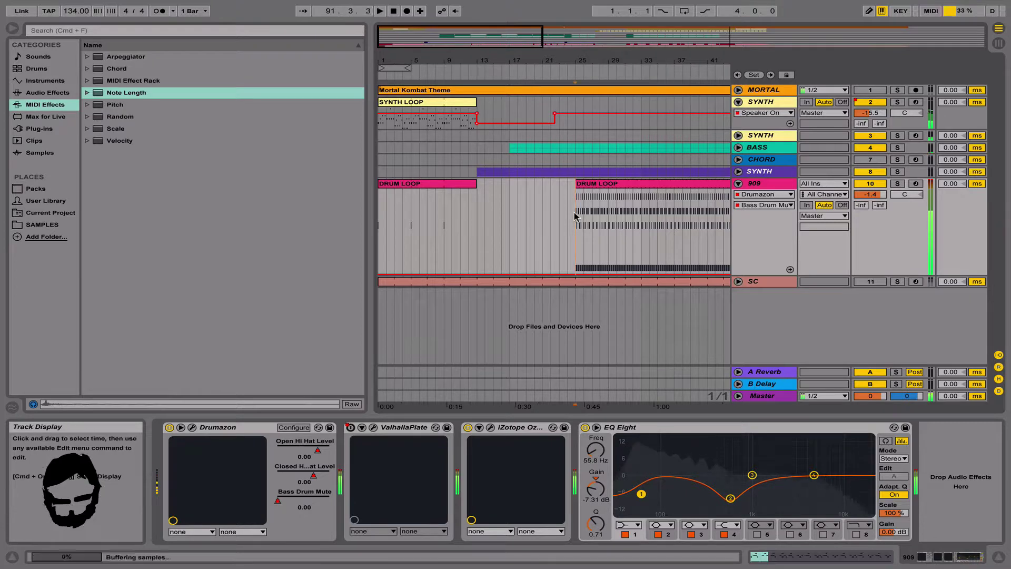
pyautogui.press('space')
# Delete the 909 track's opening DRUM LOOP clip in bars 1 to 13 and fold the track.
pyautogui.moveTo(559, 60); pyautogui.dragTo(485, 50)
pyautogui.click(431, 180)
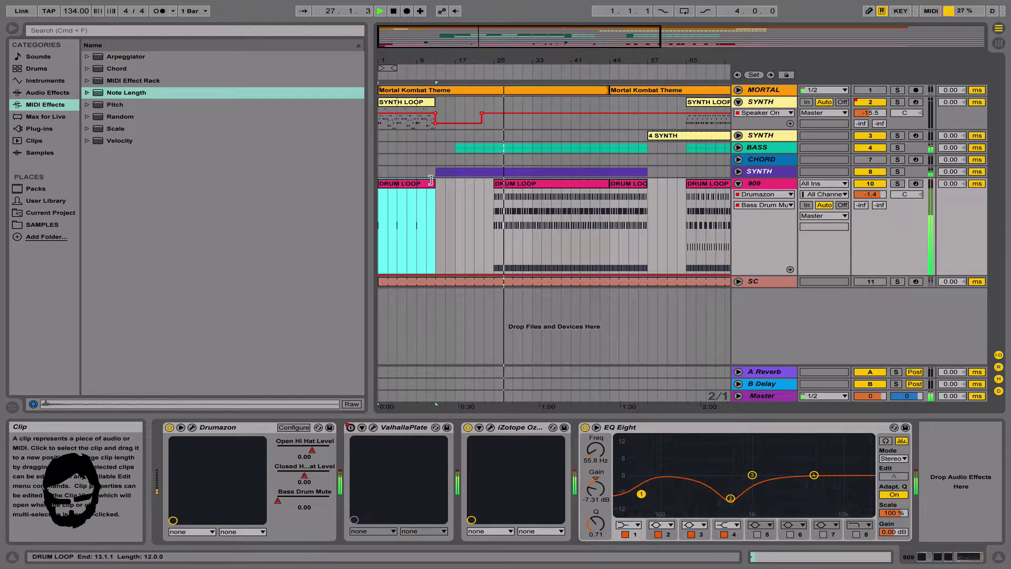
pyautogui.doubleClick(419, 191)
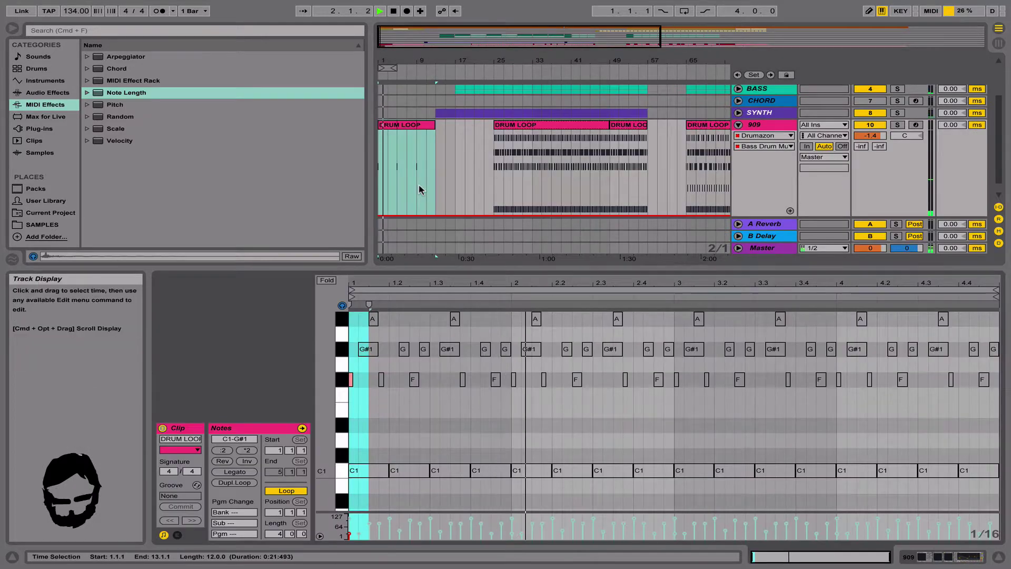
pyautogui.press('b')
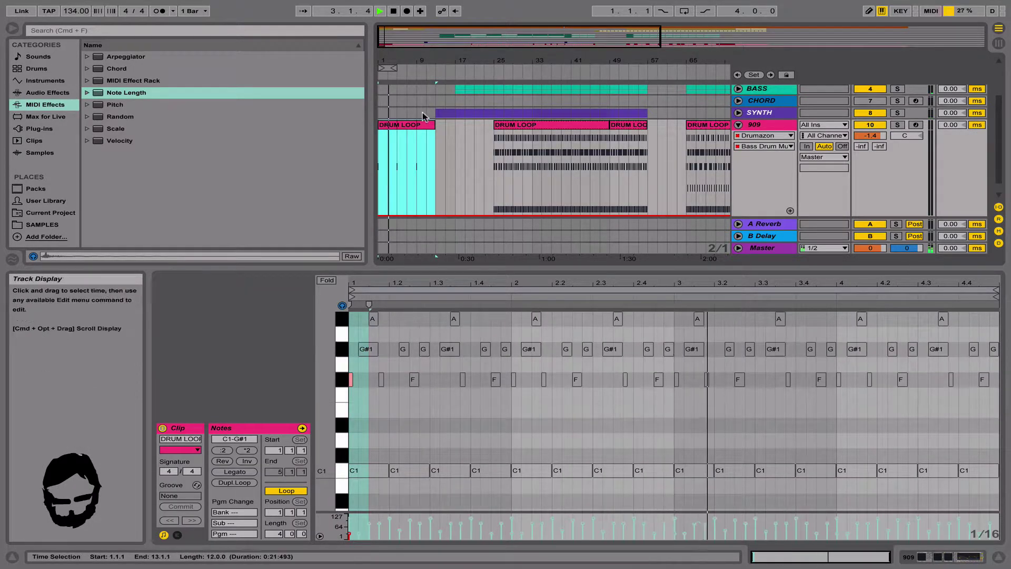
pyautogui.click(429, 125)
pyautogui.press('Delete')
pyautogui.doubleClick(437, 55)
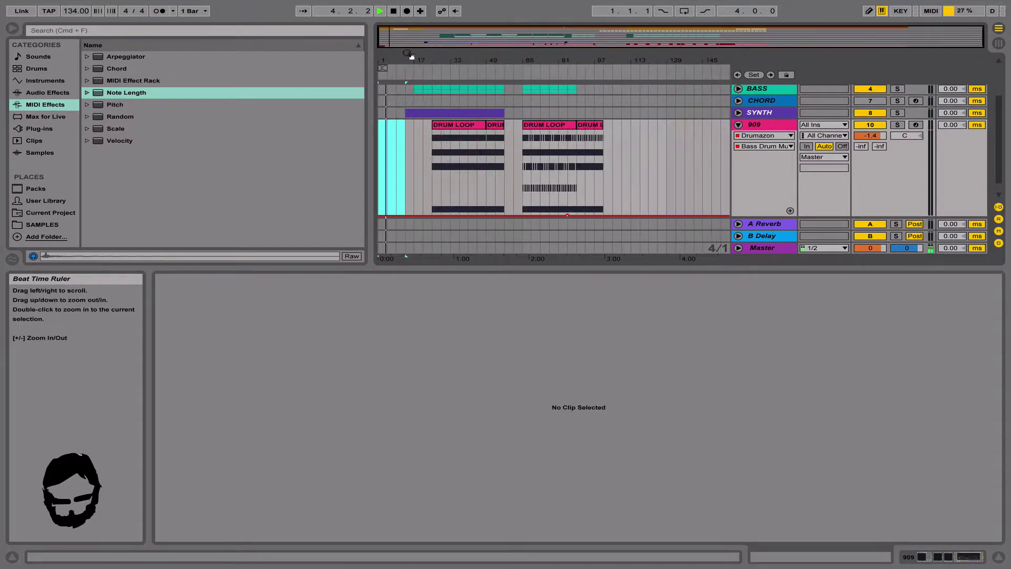
pyautogui.click(738, 124)
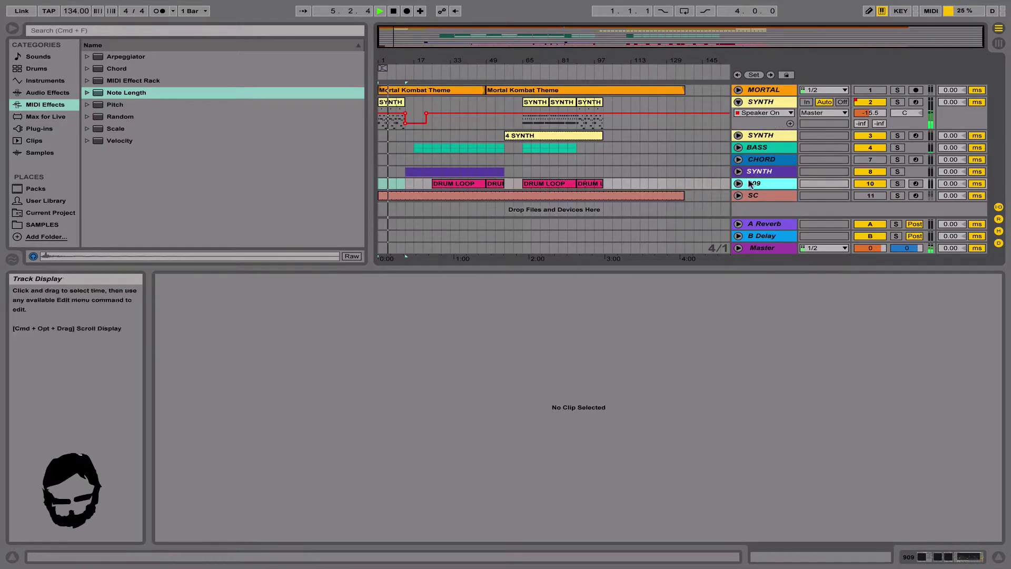
# Unfold the second SYNTH track and select the first SYNTH track again.
pyautogui.click(762, 147)
pyautogui.click(765, 109)
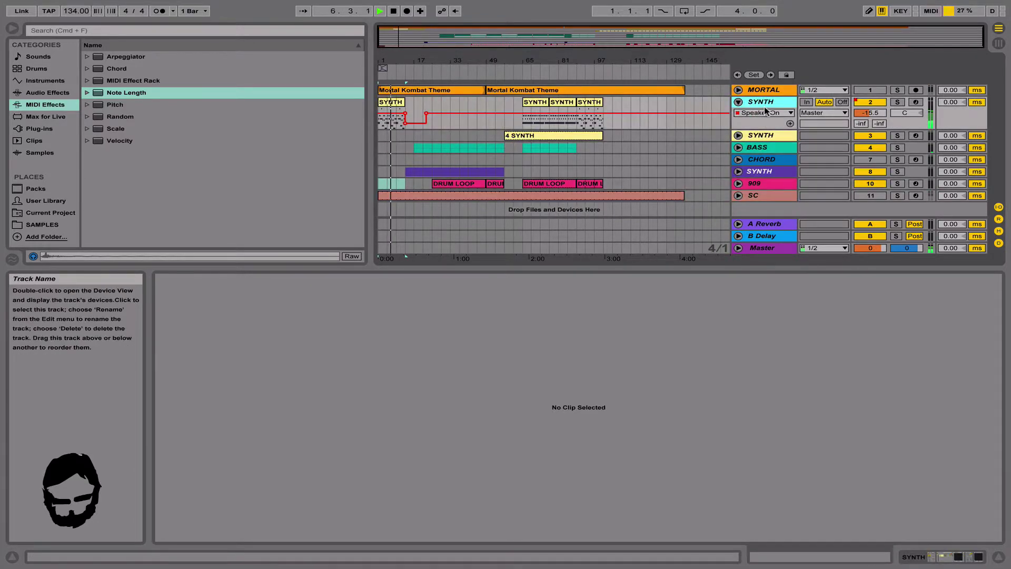
pyautogui.press('Left')
pyautogui.press('Down')
pyautogui.press('Right')
pyautogui.press('Up')
pyautogui.press('Right')
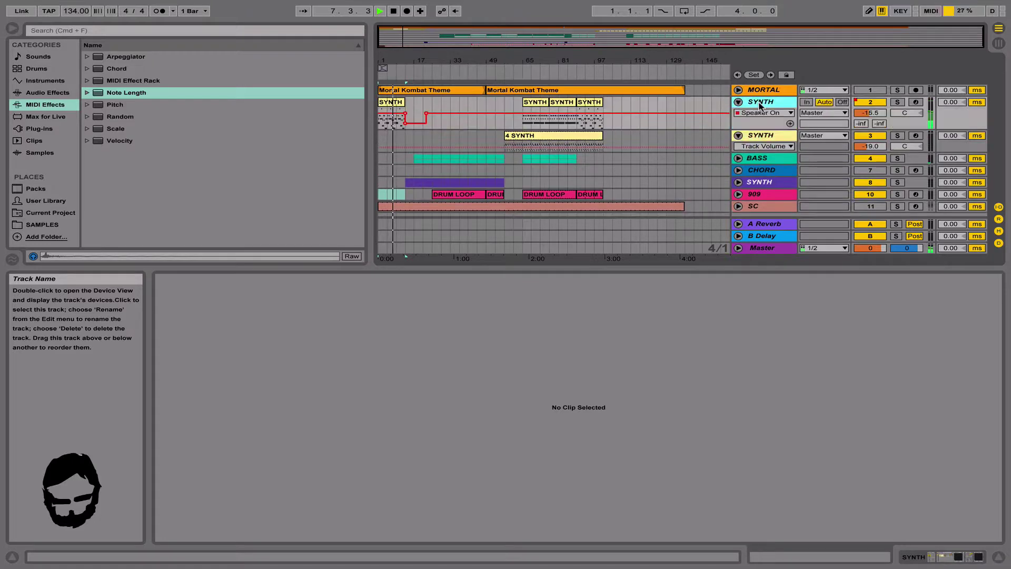
pyautogui.press('Down')
pyautogui.press('Down')
pyautogui.press('Up')
pyautogui.press('Up')
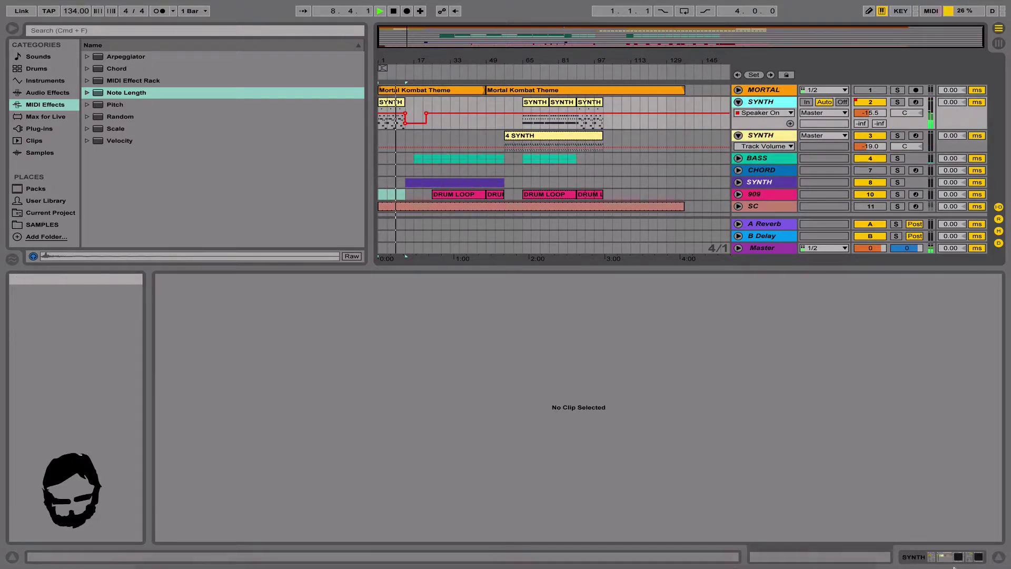
# Show the first SYNTH track's devices and audition its Instrument Rack with the Serum chain muted, then the Albino 3 chain muted.
pyautogui.click(951, 558)
pyautogui.click(416, 470)
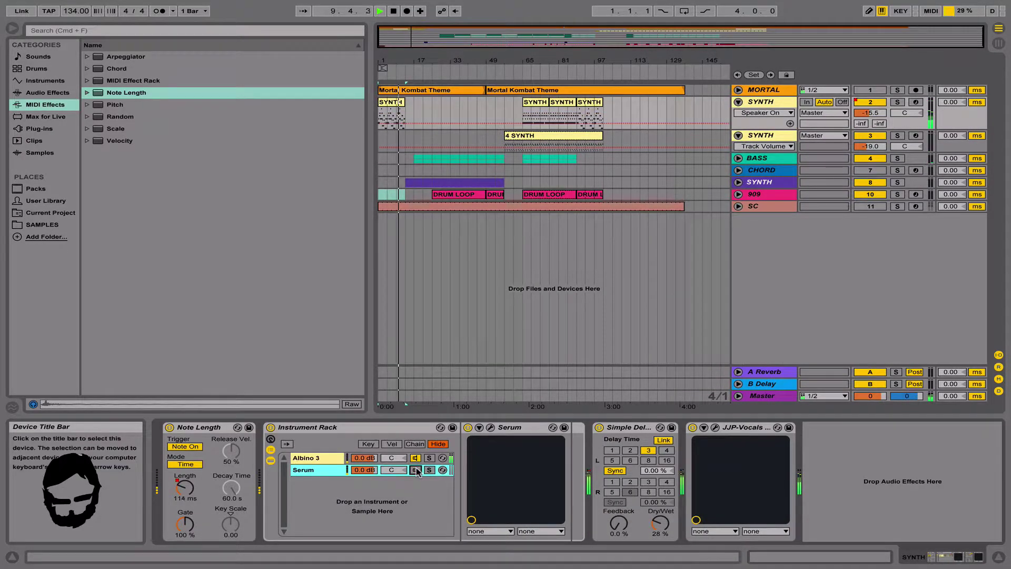
pyautogui.click(415, 469)
pyautogui.click(416, 457)
pyautogui.rightClick(416, 460)
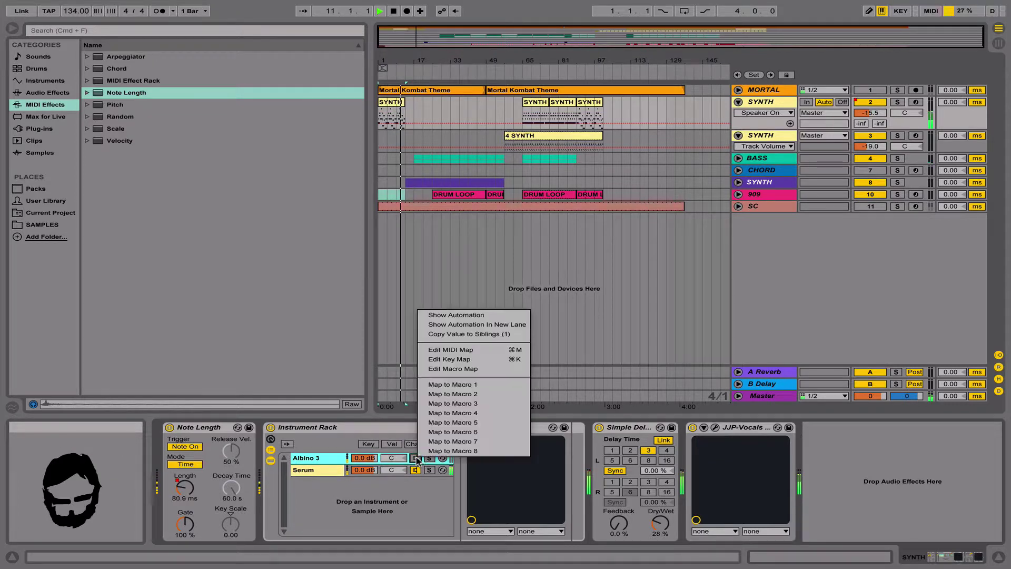
pyautogui.click(363, 441)
# Reactivate the Albino 3 chain and insert a Pitch MIDI effect set to +12 st before Albino 3.
pyautogui.click(415, 457)
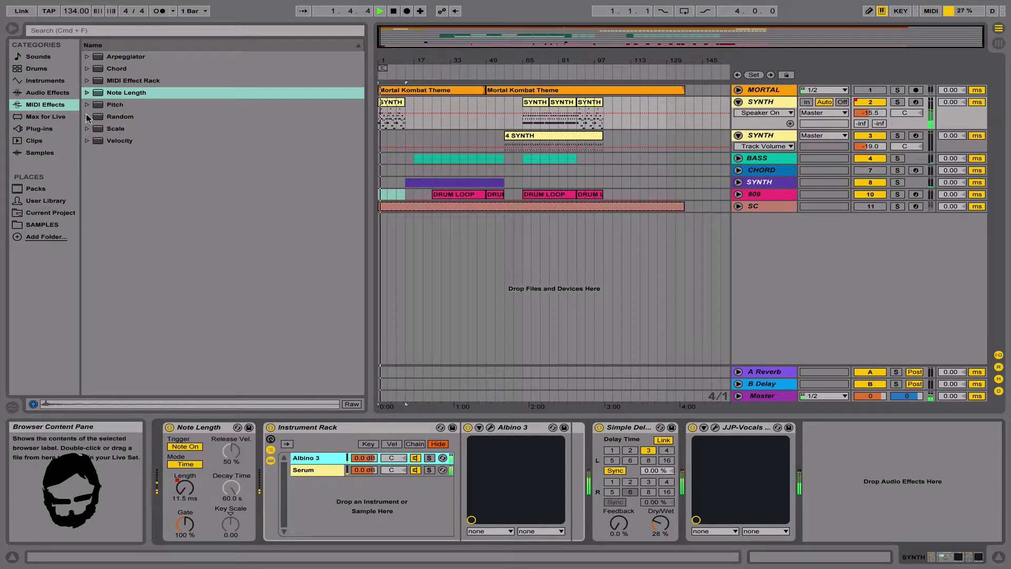
pyautogui.press('Down')
pyautogui.press('Return')
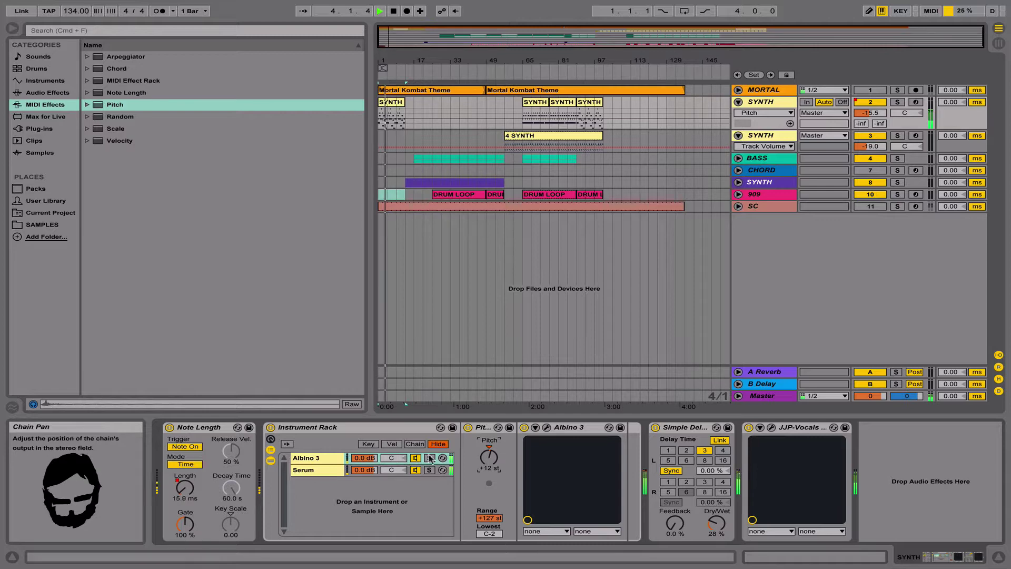
# Pan the Albino 3 chain to 16L and the Serum chain to 17R in the Instrument Rack.
pyautogui.doubleClick(310, 459)
pyautogui.doubleClick(310, 459)
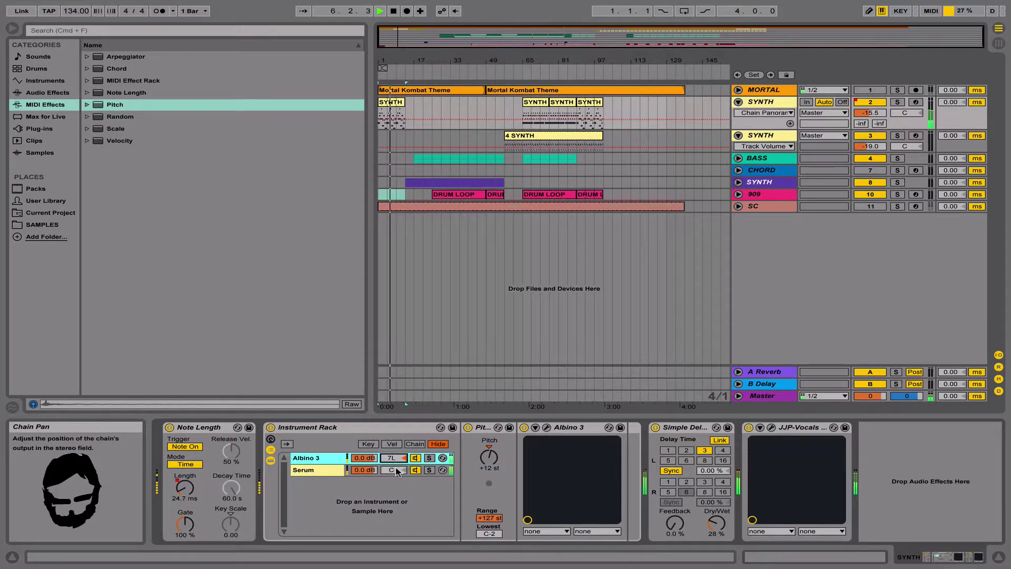
pyautogui.moveTo(396, 470); pyautogui.dragTo(391, 463)
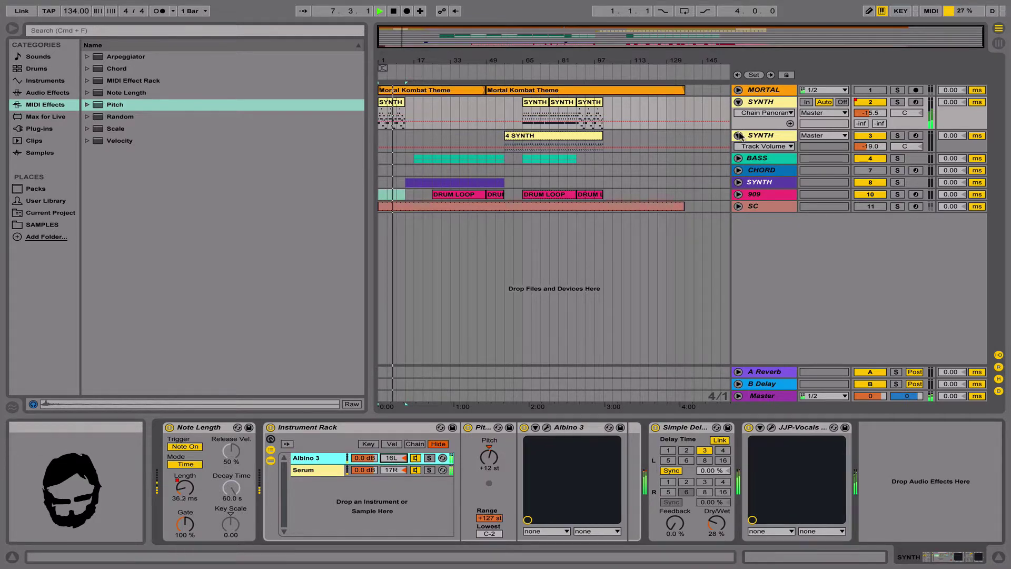
# Set the first SYNTH track's volume to -15.3 dB and fold both yellow SYNTH tracks.
pyautogui.moveTo(858, 114); pyautogui.dragTo(858, 113)
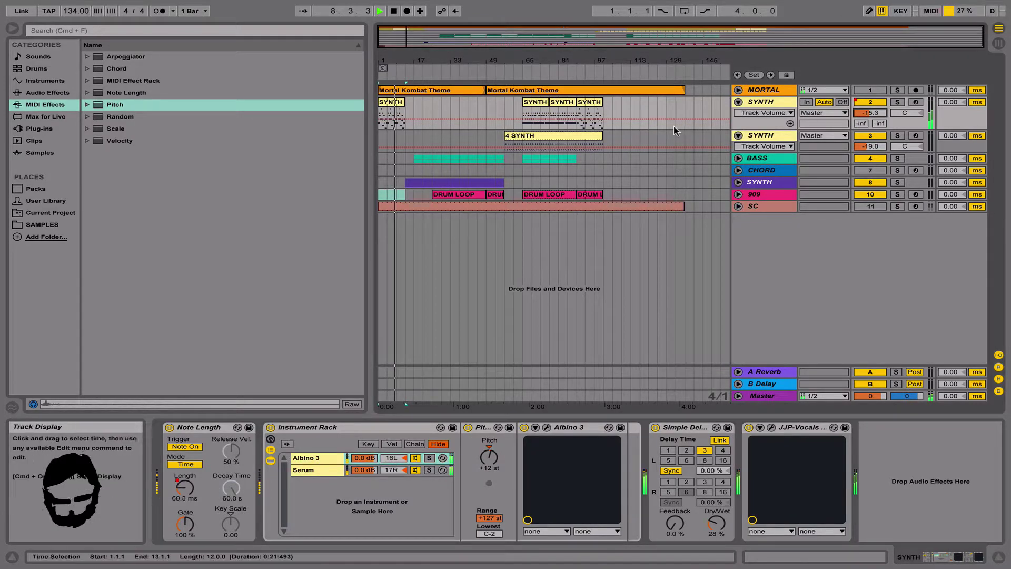
pyautogui.click(759, 103)
pyautogui.press('Left')
pyautogui.press('Down')
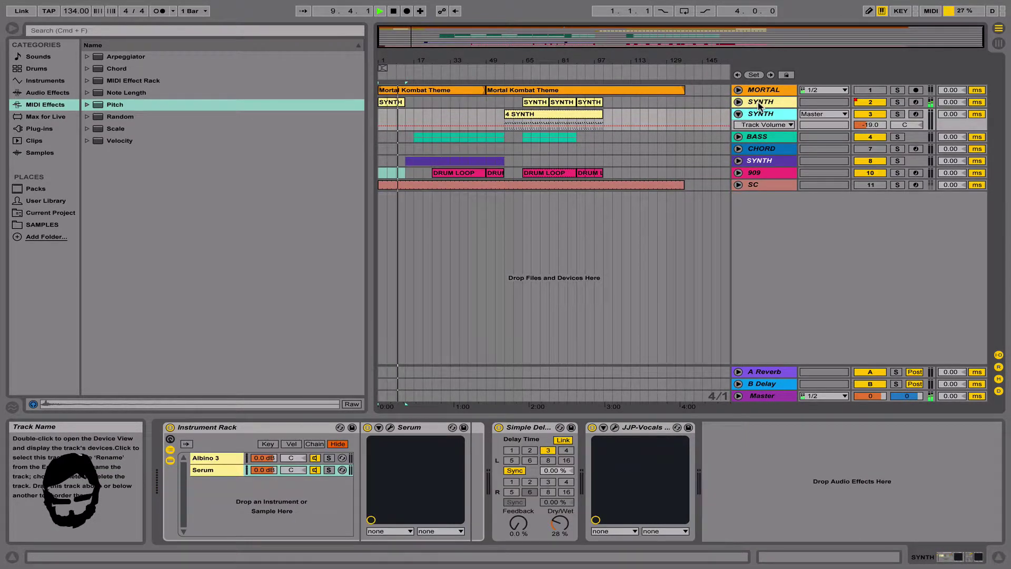
pyautogui.press('Left')
pyautogui.press('Down')
pyautogui.press('Right')
pyautogui.press('Left')
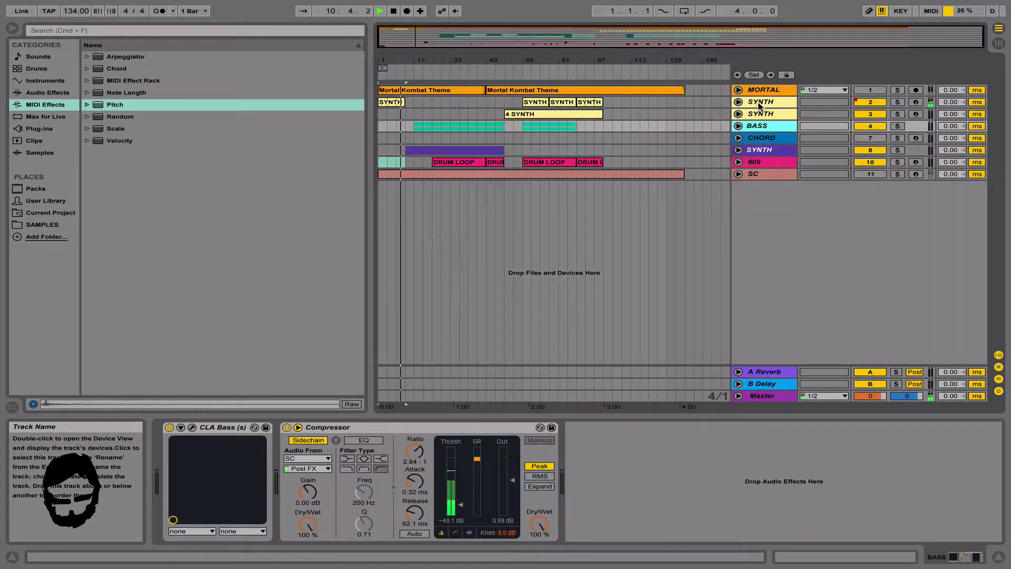
# Look through the tracks below BASS, briefly unfolding the purple SYNTH group and its nested chord track to inspect their devices and levels.
pyautogui.press('Down')
pyautogui.press('Down')
pyautogui.press('Right')
pyautogui.press('Left')
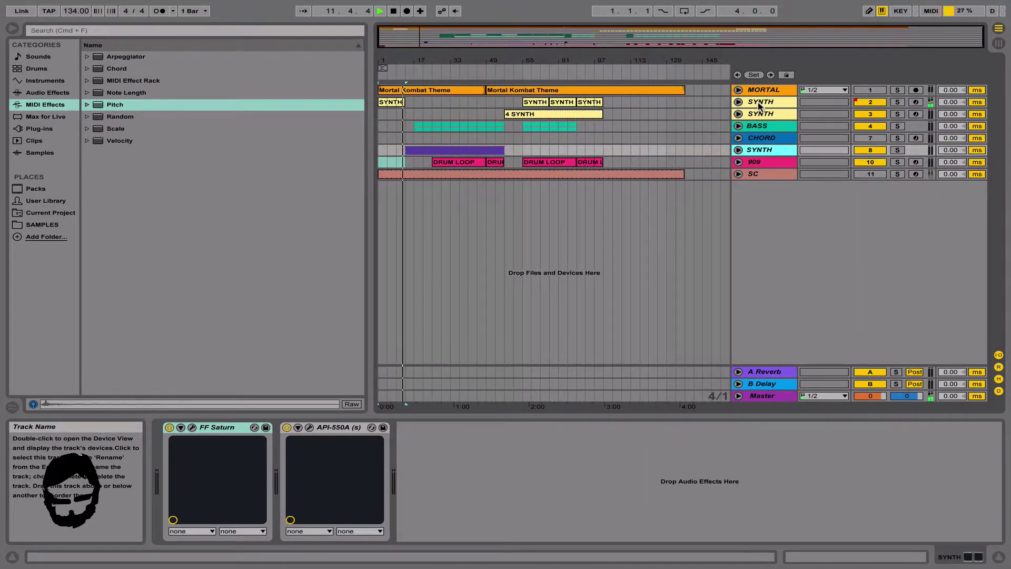
pyautogui.press('Down')
pyautogui.press('Right')
pyautogui.press('Left')
pyautogui.press('Up')
pyautogui.press('Right')
pyautogui.press('Left')
pyautogui.press('Right')
pyautogui.press('Down')
pyautogui.press('Right')
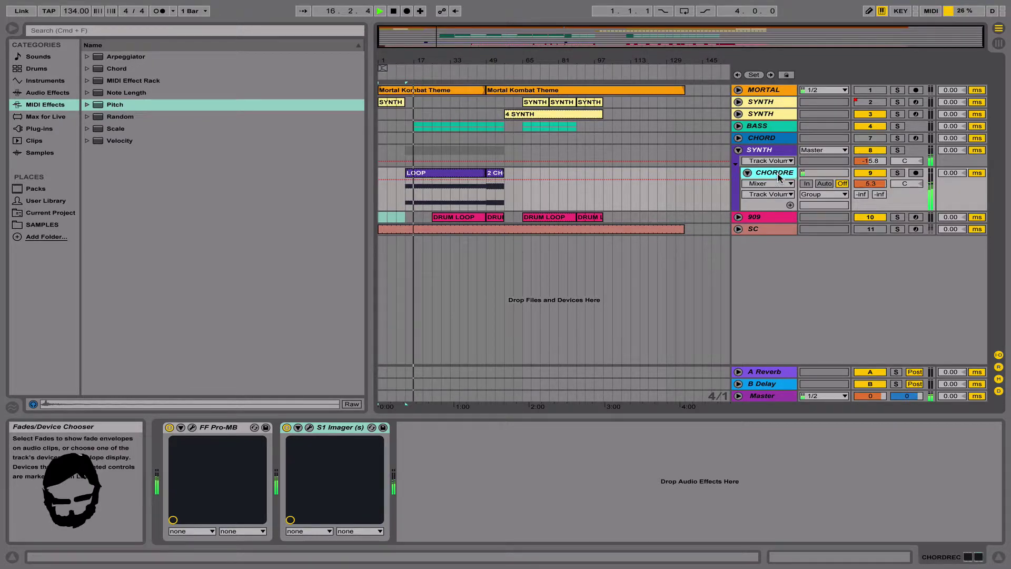
pyautogui.press('Left')
pyautogui.press('Up')
pyautogui.press('Left')
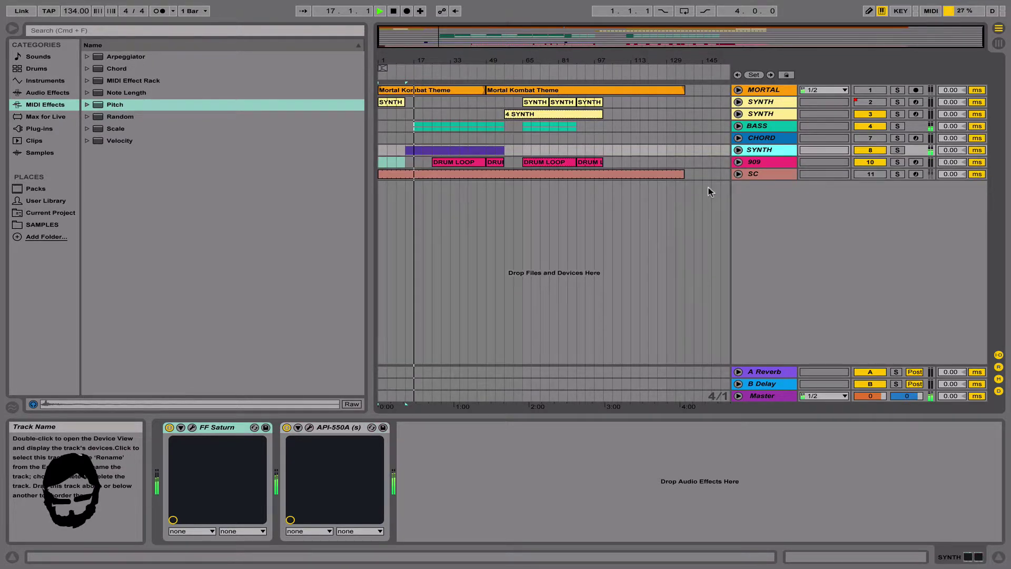
# Check the purple SYNTH group's volume options, then inspect the 909 and SC tracks and their devices.
pyautogui.click(738, 150)
pyautogui.rightClick(862, 163)
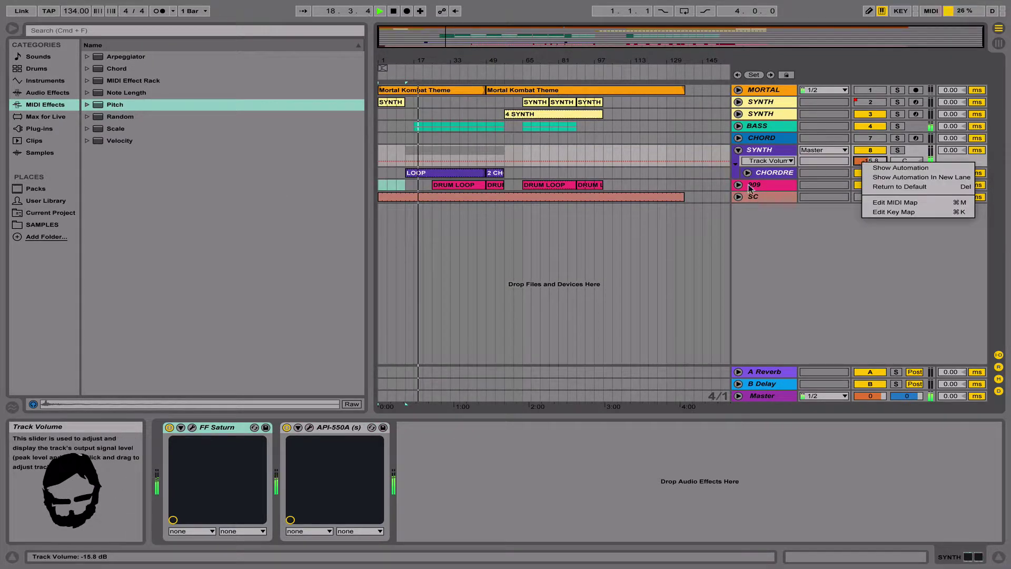
pyautogui.click(758, 153)
pyautogui.press('Left')
pyautogui.press('Down')
pyautogui.press('Down')
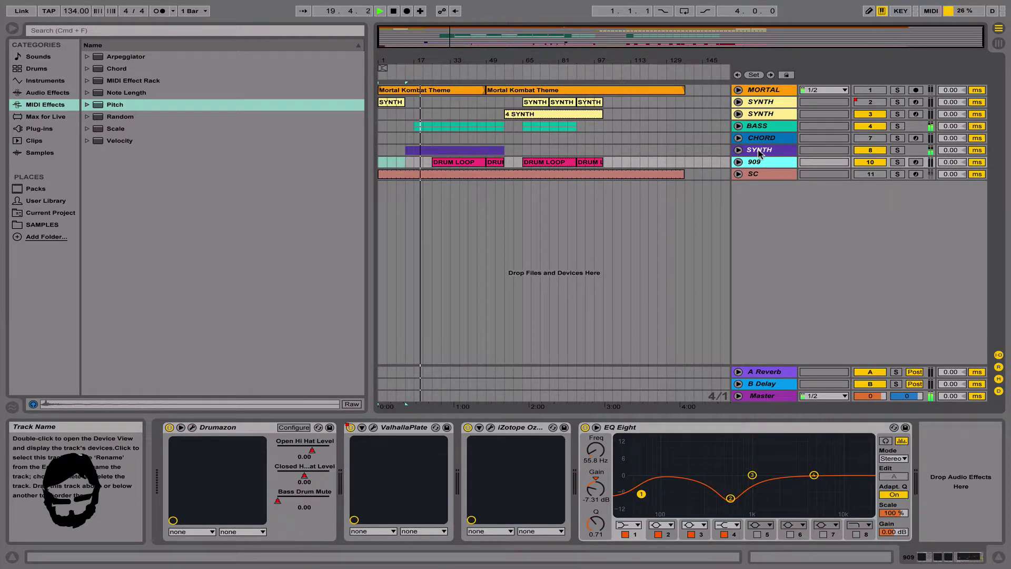
pyautogui.press('Right')
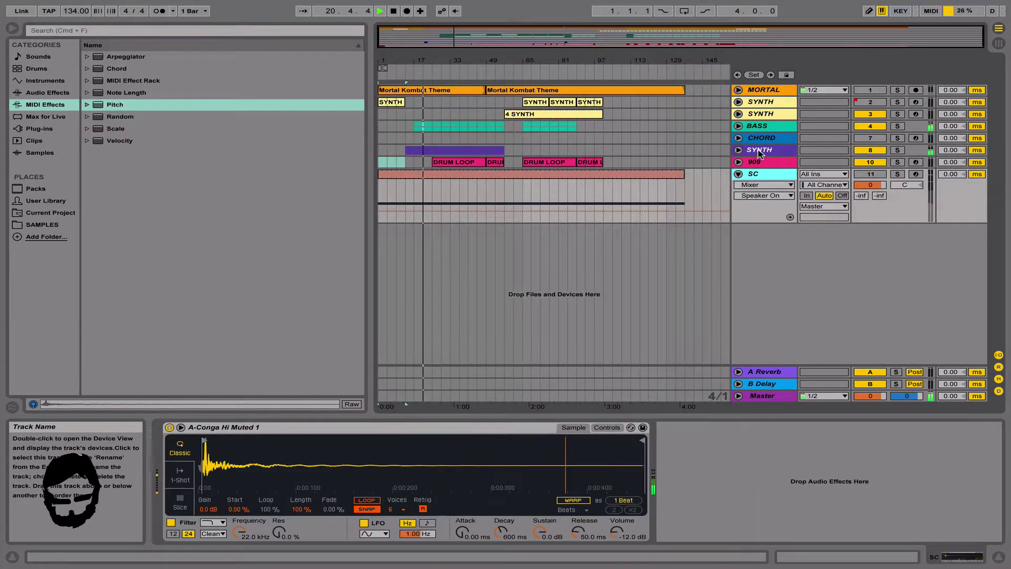
pyautogui.press('Left')
pyautogui.press('Up')
pyautogui.press('Right')
pyautogui.press('Left')
pyautogui.press('Down')
pyautogui.press('Right')
pyautogui.press('Left')
pyautogui.press('Up')
pyautogui.press('Up')
pyautogui.press('Up')
pyautogui.press('Up')
pyautogui.press('Up')
pyautogui.press('Up')
pyautogui.press('Up')
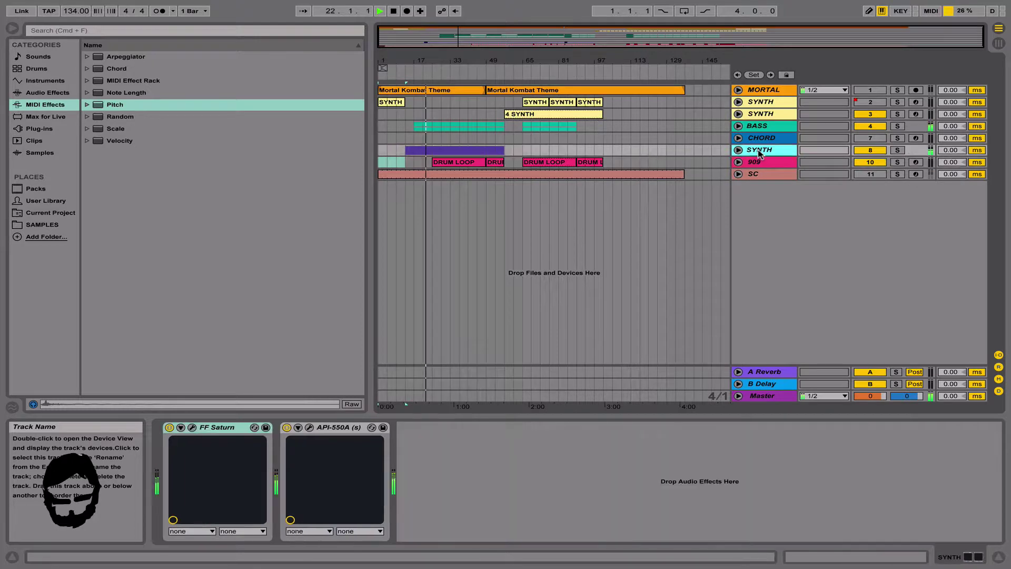
pyautogui.press('Tab')
pyautogui.press('Tab')
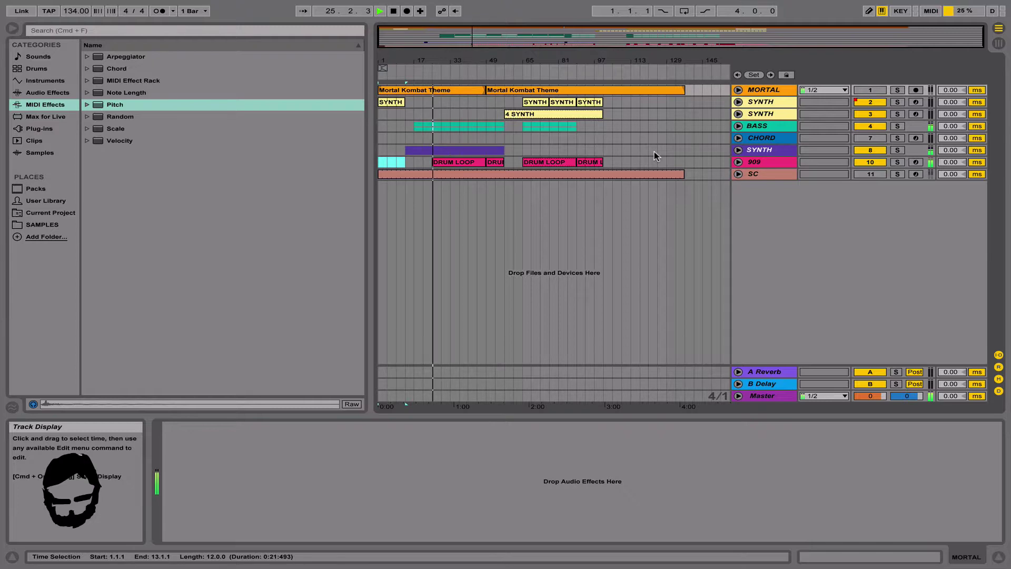
# Add a MIDI track named SUB below the 909 track and load the Hip-Hop Sub Bass instrument preset onto it.
pyautogui.click(749, 162)
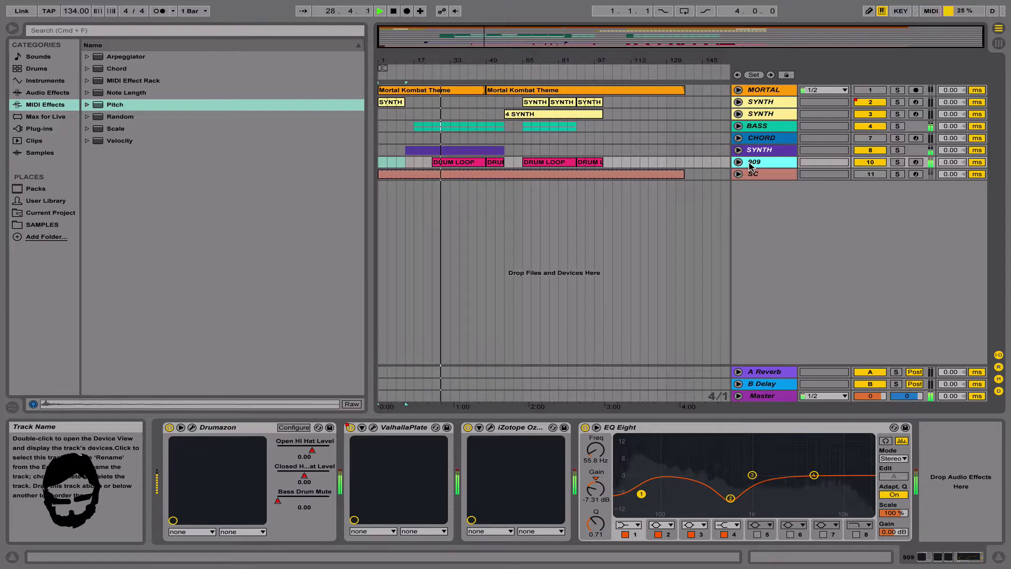
pyautogui.press('super+shift+t')
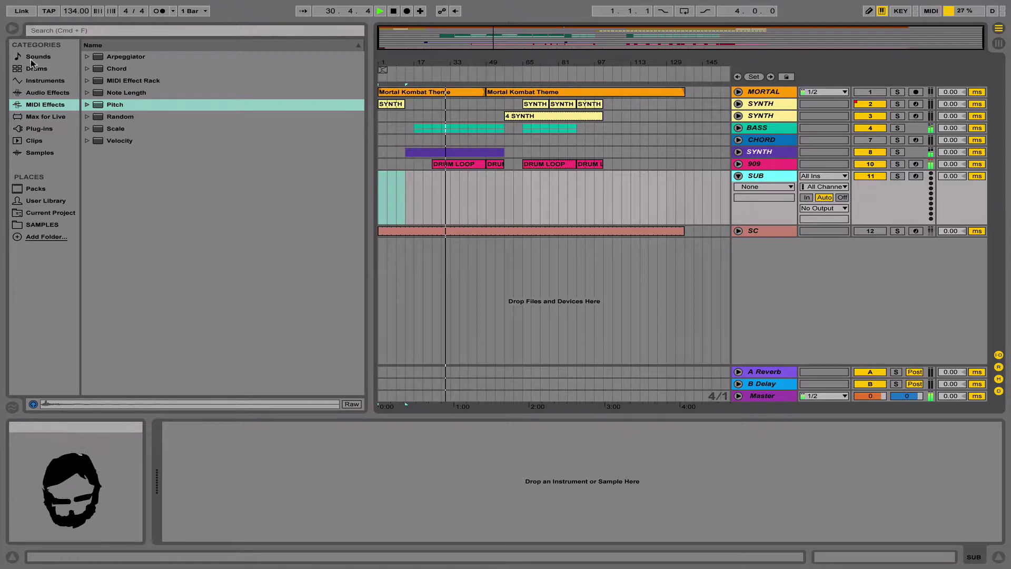
pyautogui.click(45, 80)
pyautogui.click(62, 32)
pyautogui.write('hip')
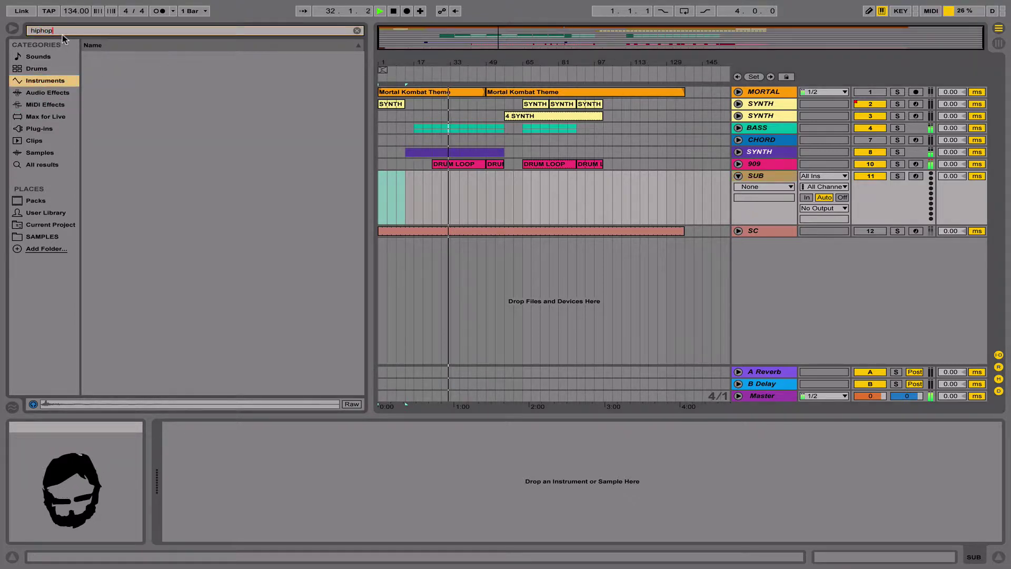
pyautogui.click(107, 57)
pyautogui.press('Down')
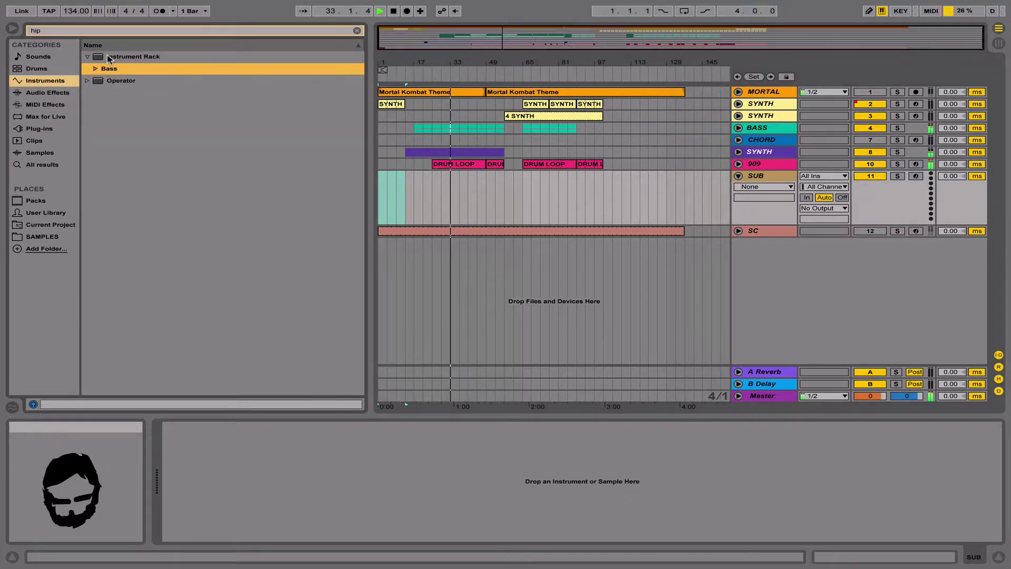
pyautogui.press('Right')
pyautogui.press('Down')
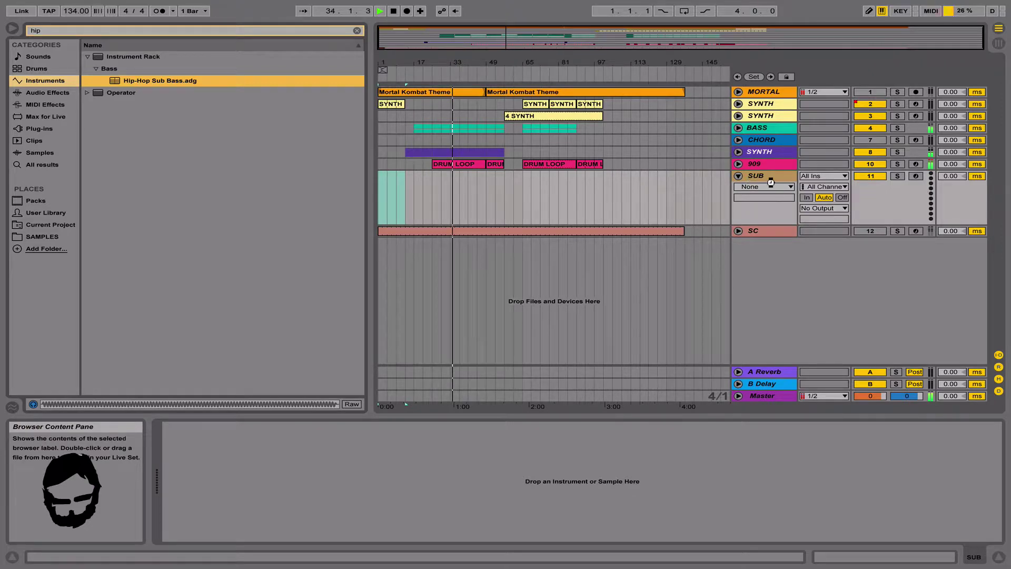
pyautogui.moveTo(770, 183); pyautogui.dragTo(773, 185)
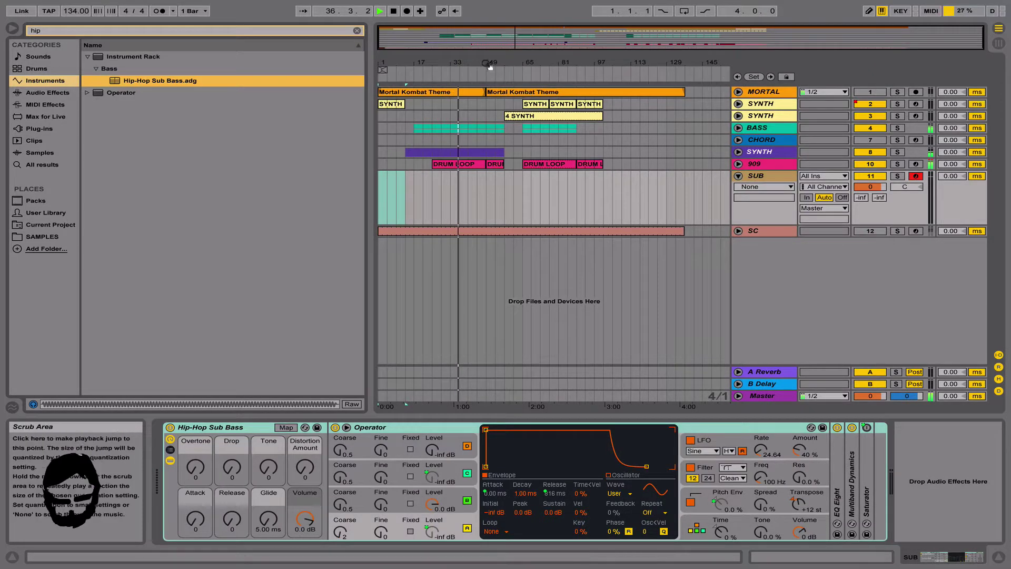
# Play the arrangement from bar 49 to hear the section where a sub bass could fit.
pyautogui.moveTo(490, 64); pyautogui.dragTo(561, 63)
pyautogui.press('XF86AudioRaiseVolume')
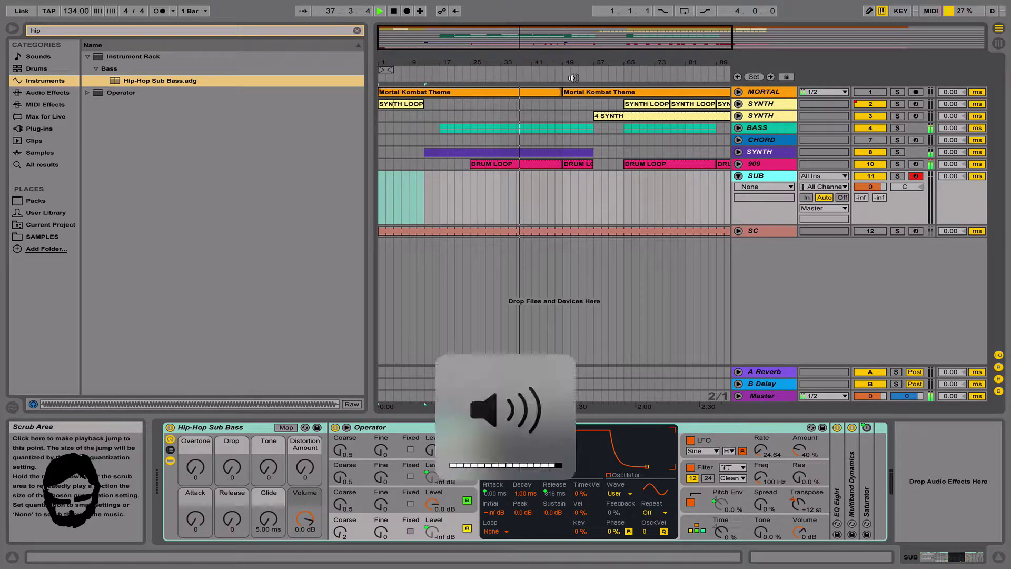
pyautogui.press('XF86AudioLowerVolume')
pyautogui.press('XF86AudioLowerVolume')
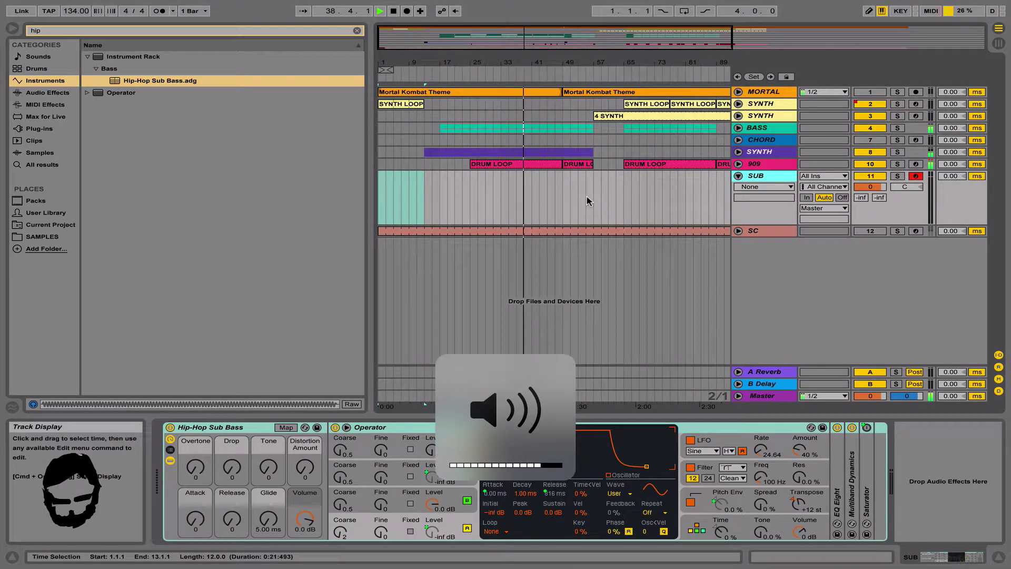
pyautogui.click(562, 193)
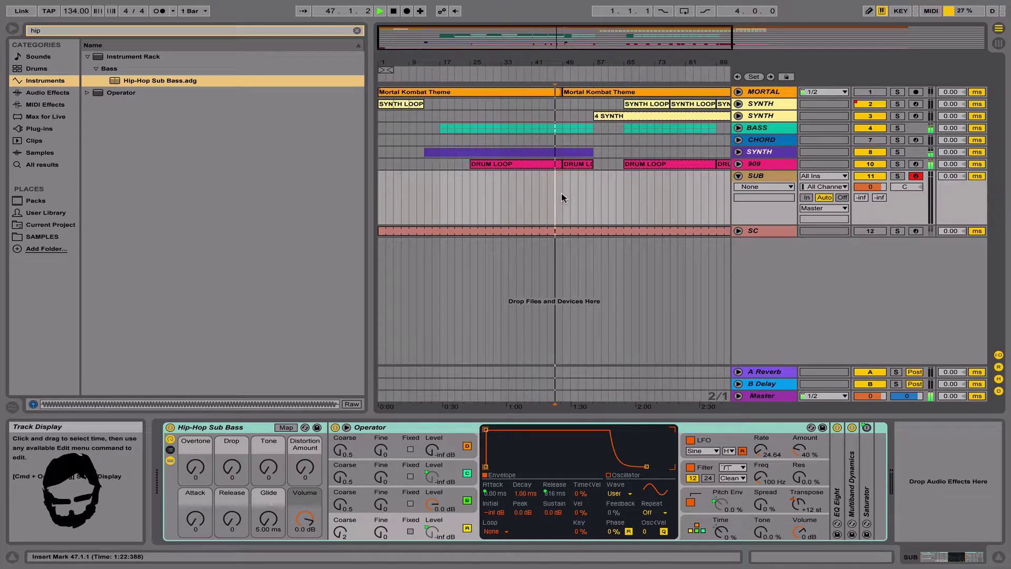
pyautogui.press('space')
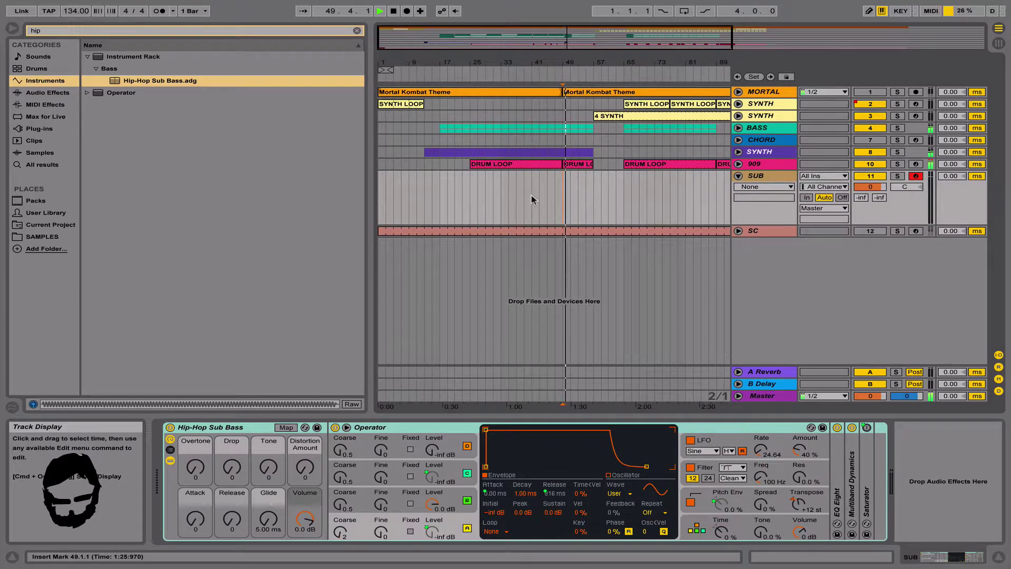
# Play from bar 25 while auditioning sub bass notes and lower the SUB track's volume to -9.7 dB.
pyautogui.click(469, 192)
pyautogui.press('space')
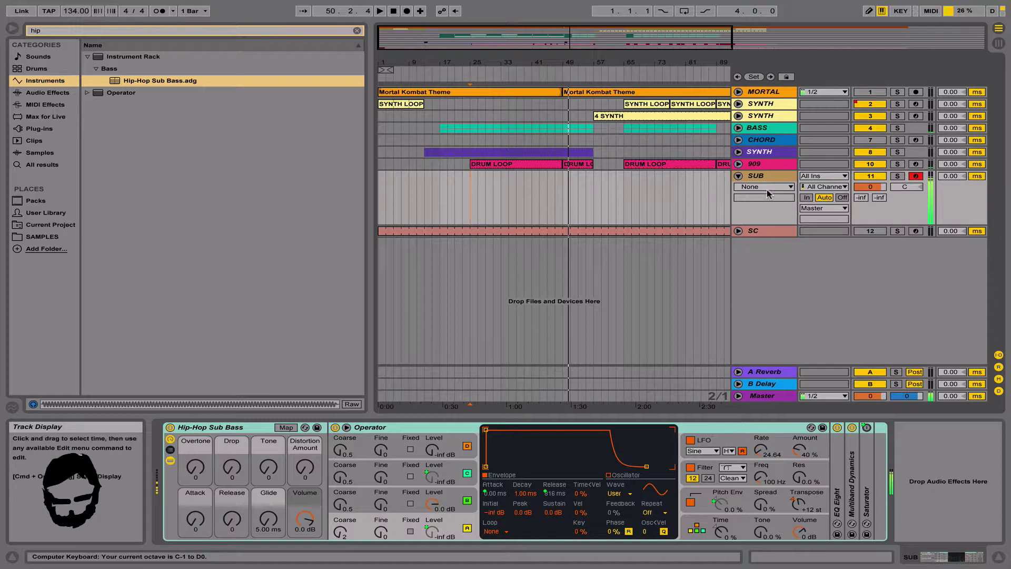
pyautogui.press('space')
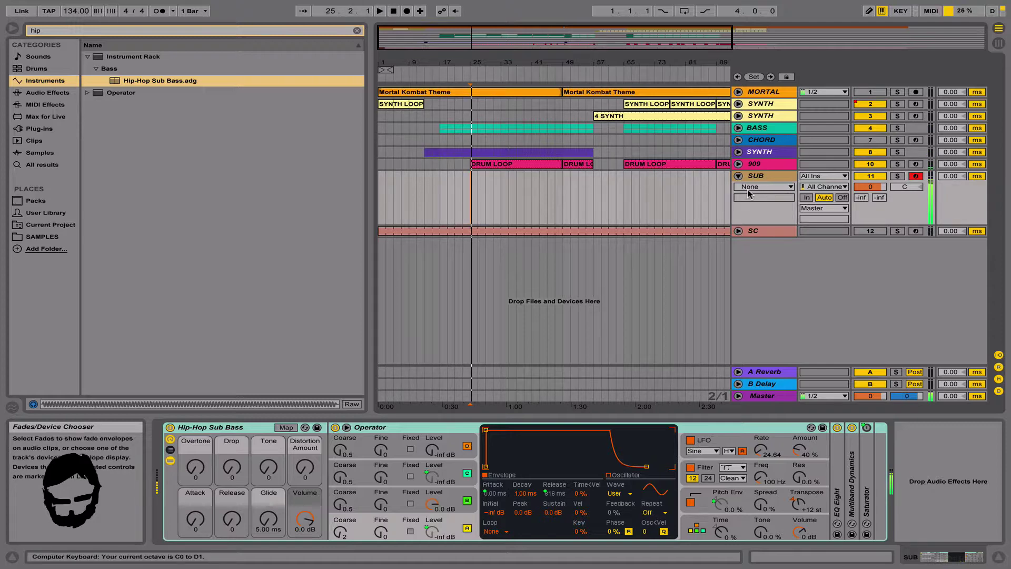
pyautogui.moveTo(878, 187); pyautogui.dragTo(878, 244)
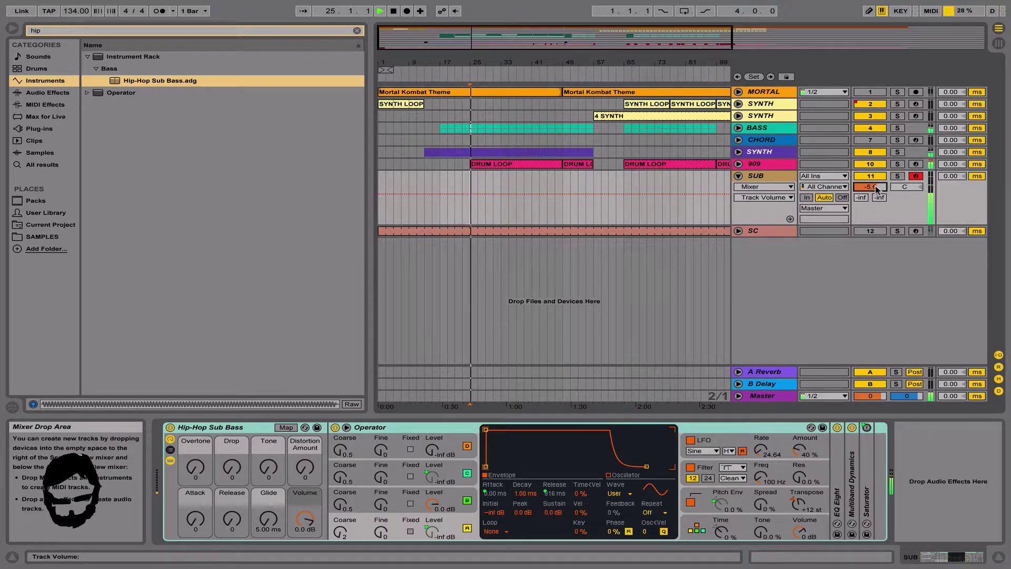
pyautogui.press('XF86AudioLowerVolume')
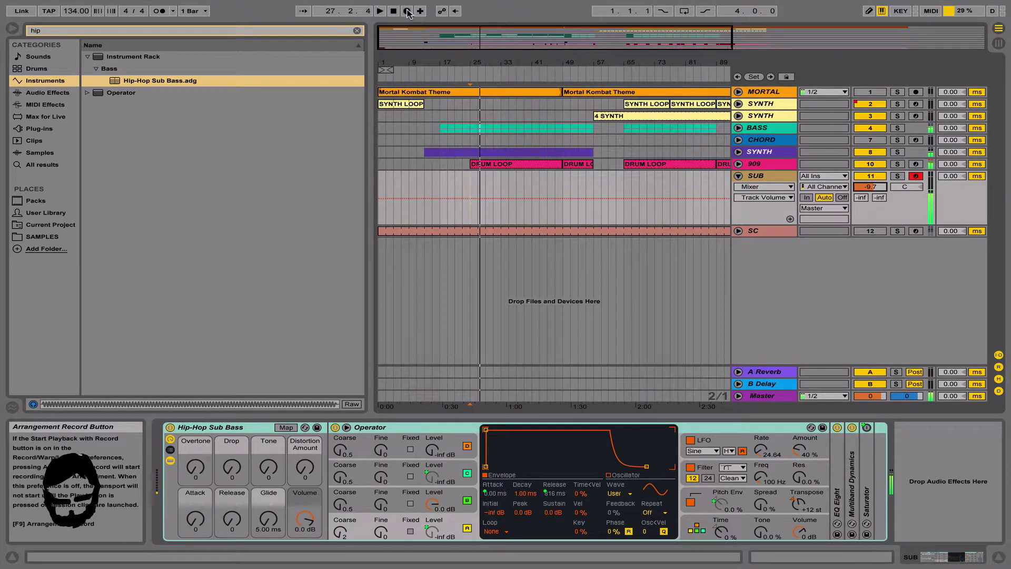
# Create a two-bar MIDI clip at bar 25 on the SUB track with an A0 note lasting just under one beat at its start.
pyautogui.moveTo(471, 179); pyautogui.dragTo(477, 185)
pyautogui.press('super+shift+m')
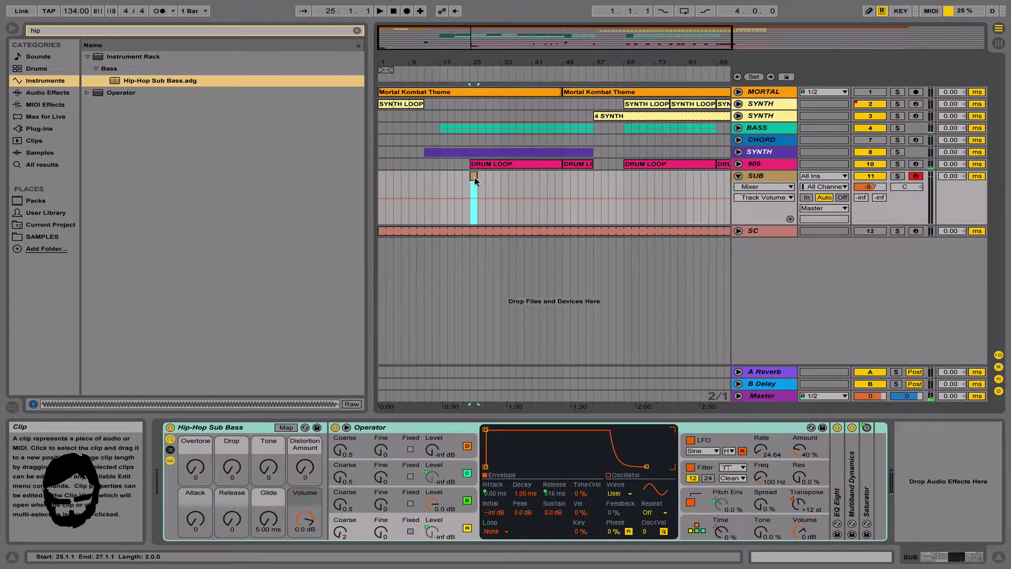
pyautogui.doubleClick(473, 176)
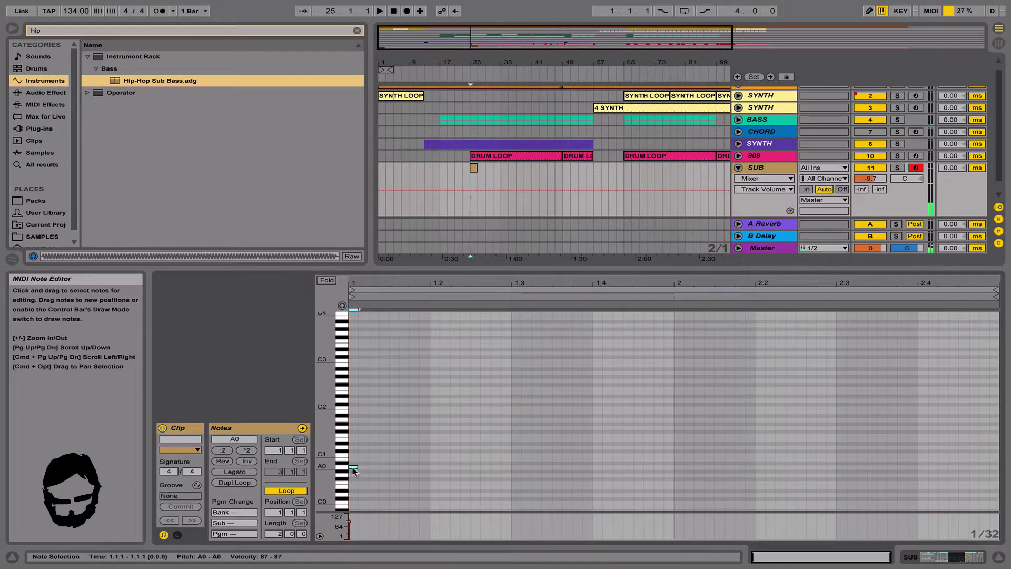
pyautogui.moveTo(378, 467); pyautogui.dragTo(418, 467)
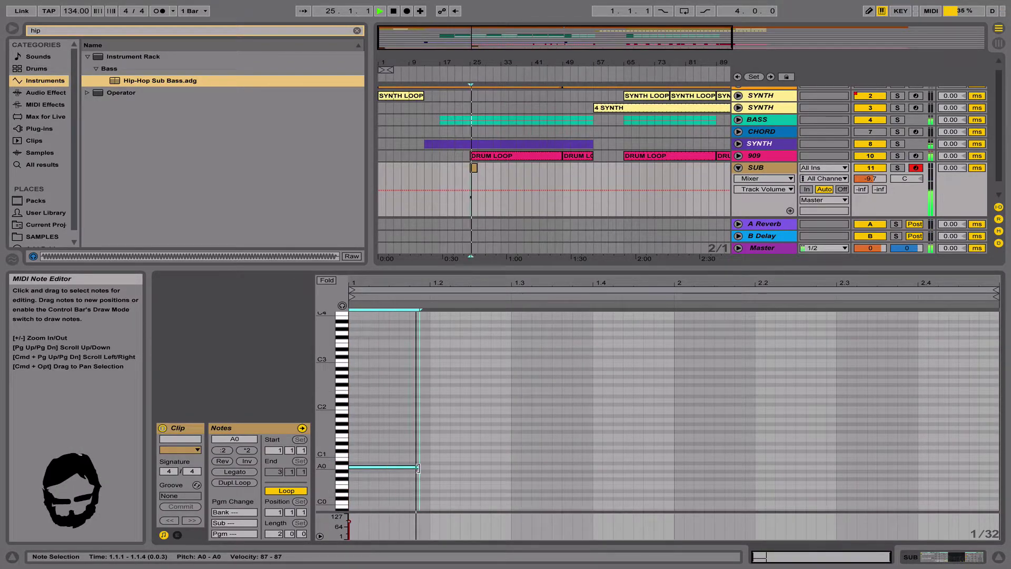
# Duplicate the A0 note three times so notes also start on beats 1.2, 1.3 and 1.4, checking with playback.
pyautogui.press('space')
pyautogui.press('super+d')
pyautogui.press('space')
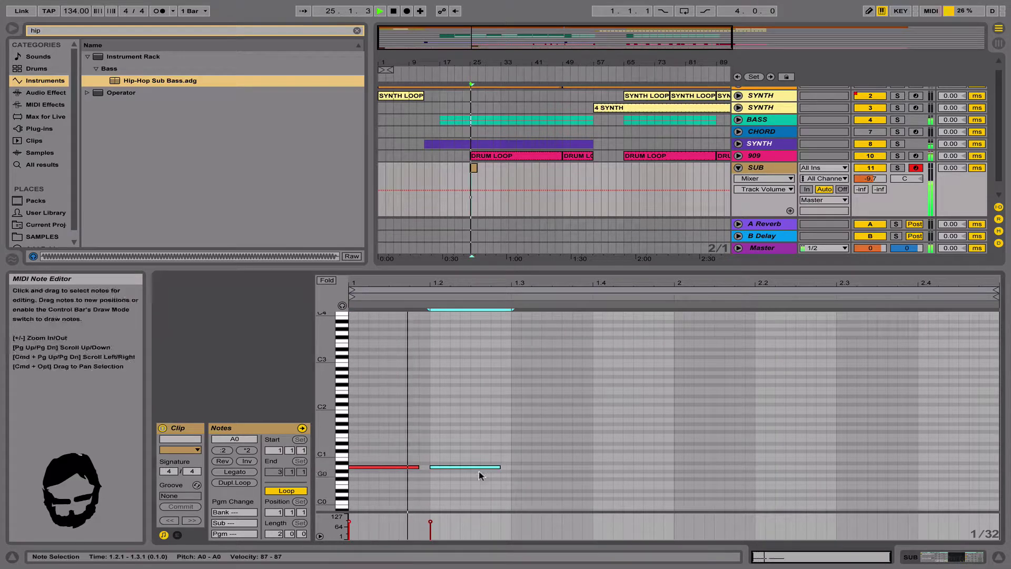
pyautogui.press('super+d')
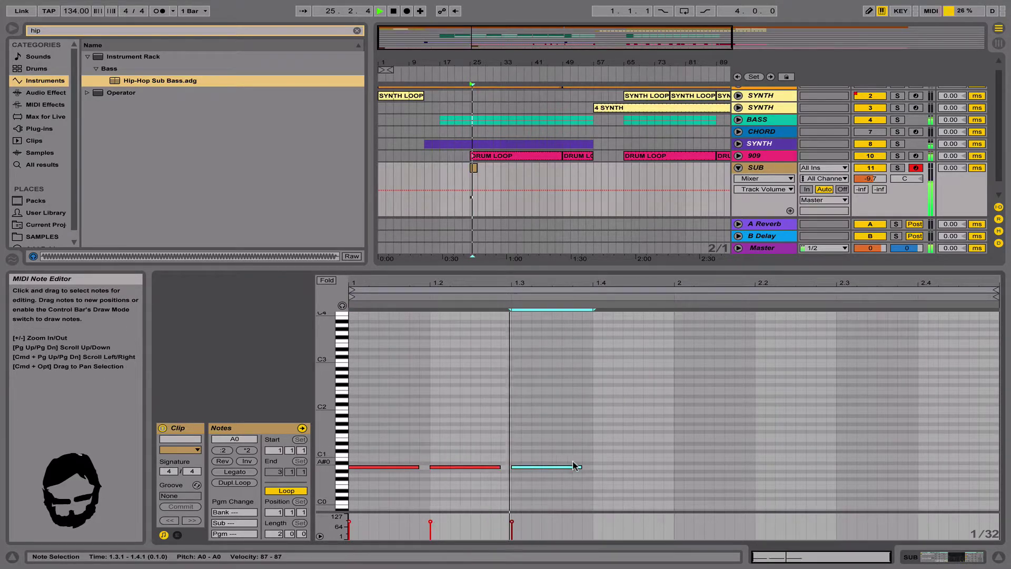
pyautogui.press('super+d')
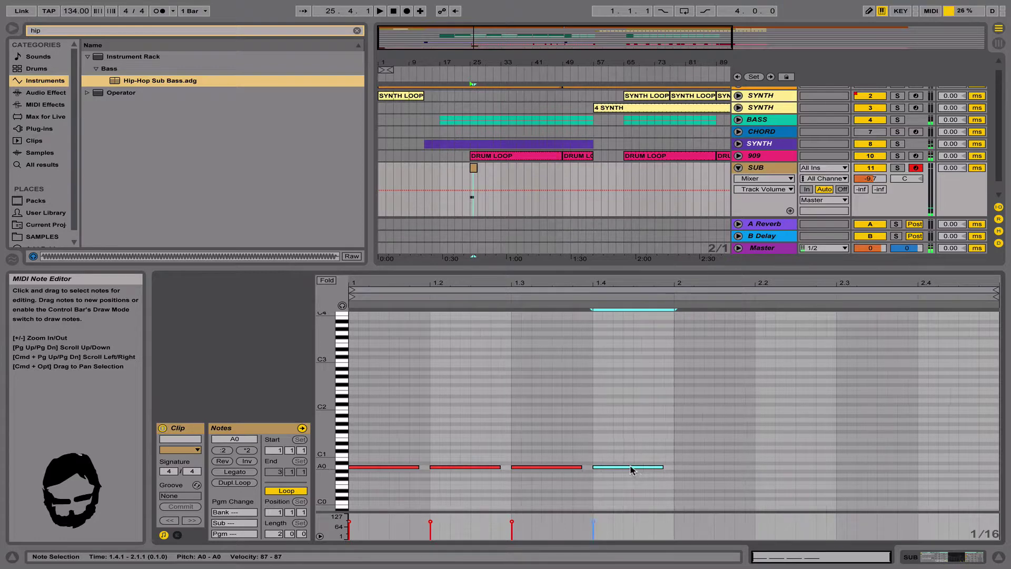
# Move the fourth sub bass note down to G0 and an eighth note later.
pyautogui.click(627, 468)
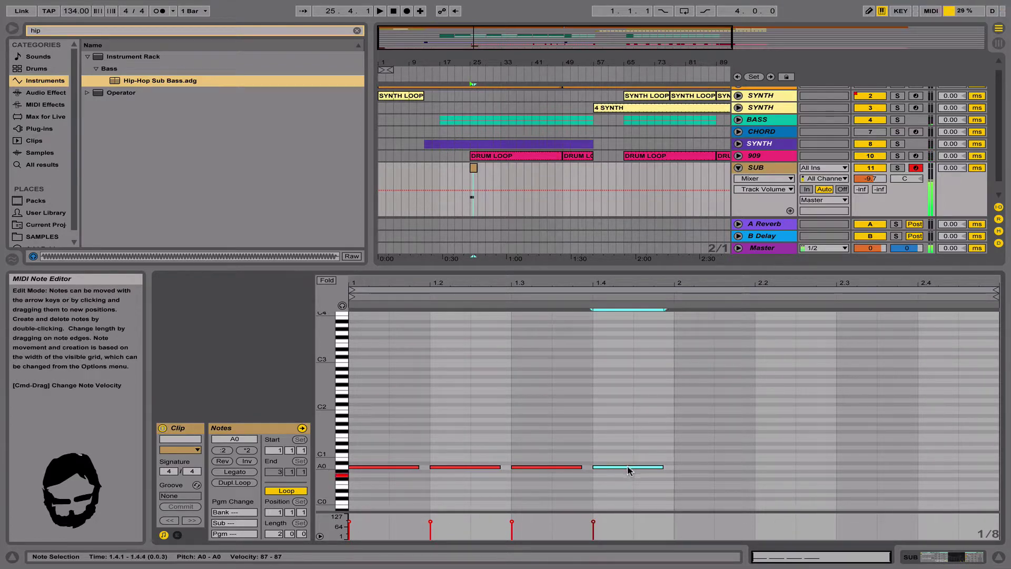
pyautogui.moveTo(628, 469); pyautogui.dragTo(666, 477)
pyautogui.click(659, 462)
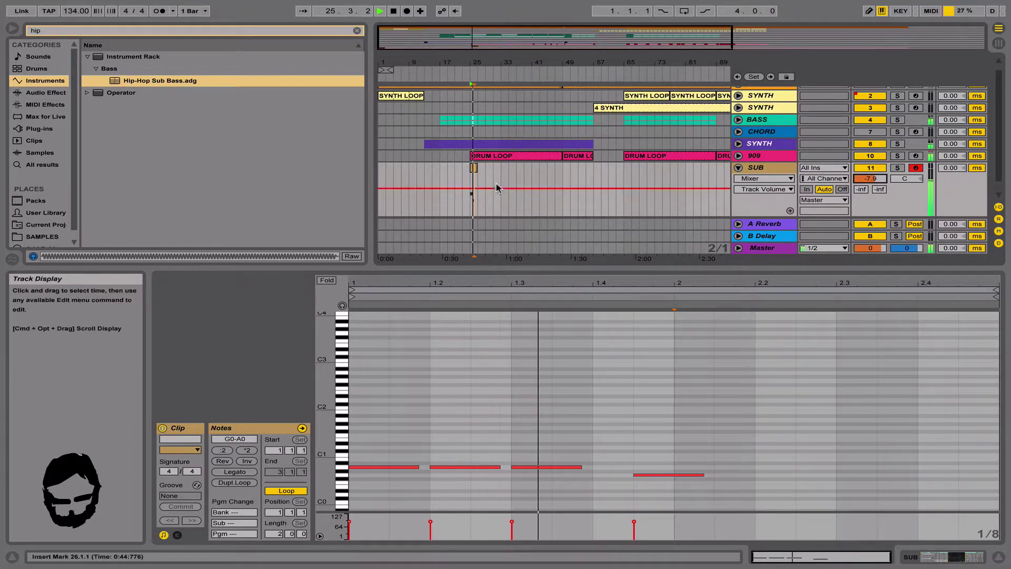
# Consolidate the SUB clip at bar 25 and turn on its loop.
pyautogui.click(470, 184)
pyautogui.press('super+j')
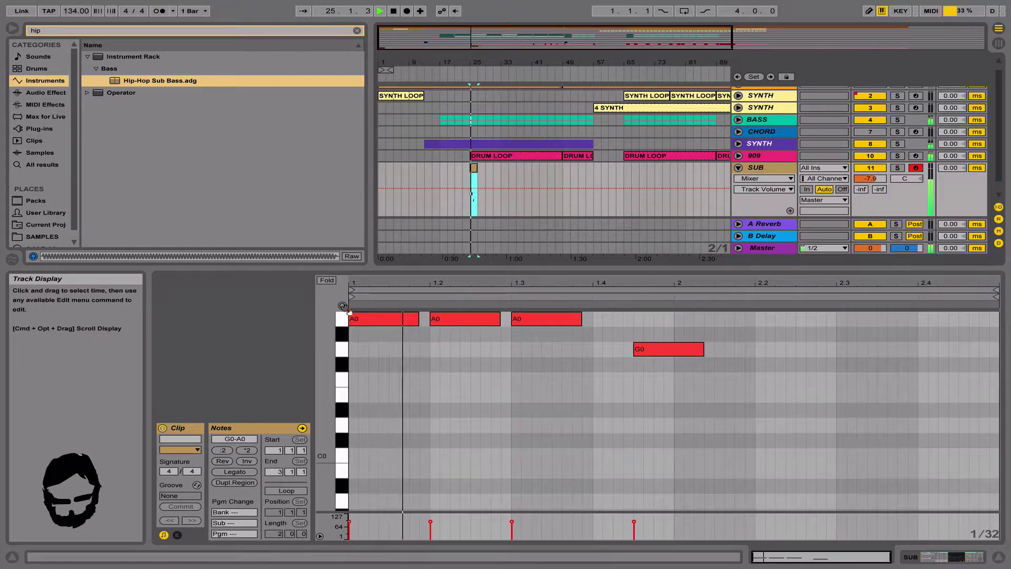
pyautogui.click(277, 491)
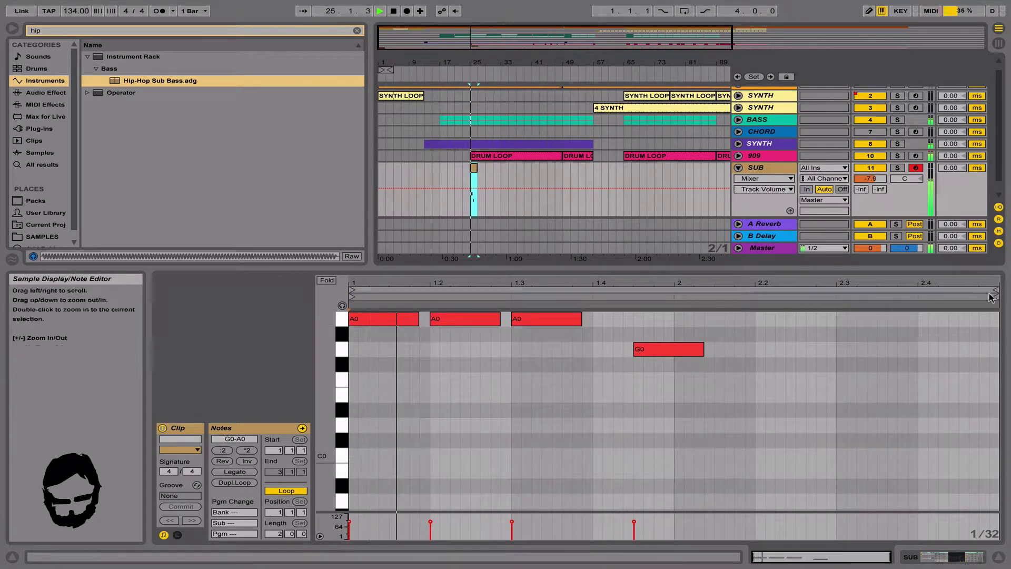
# Shorten the SUB clip's loop to one bar and extend the looped clip from bar 25 to bar 49.
pyautogui.moveTo(994, 297); pyautogui.dragTo(673, 300)
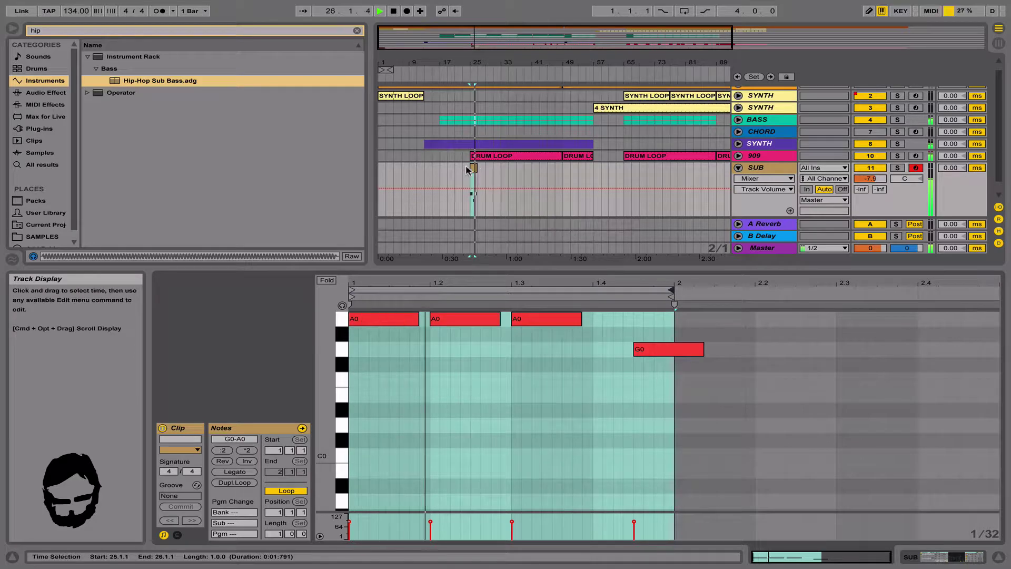
pyautogui.moveTo(476, 167); pyautogui.dragTo(571, 172)
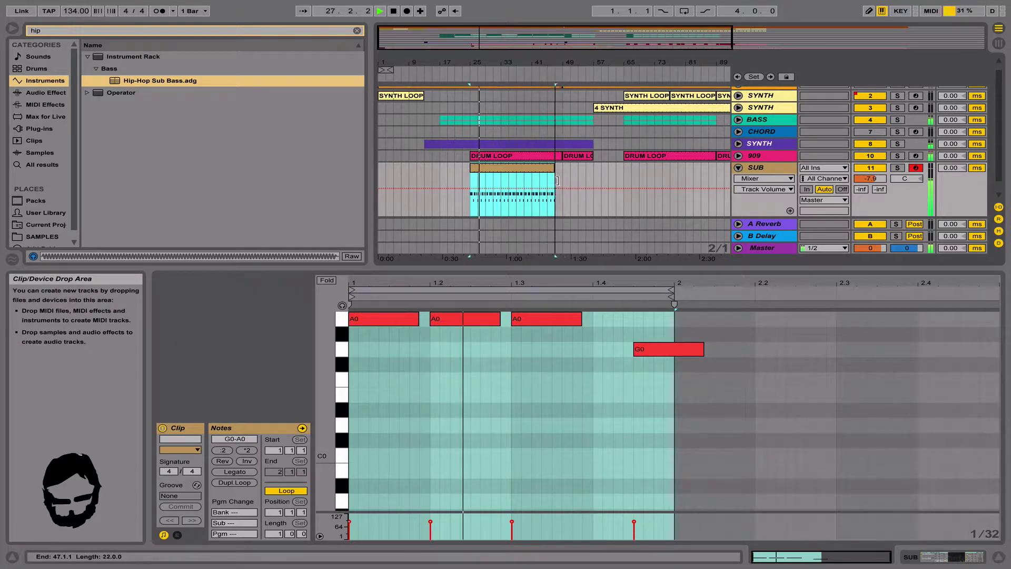
pyautogui.moveTo(538, 61); pyautogui.dragTo(539, 50)
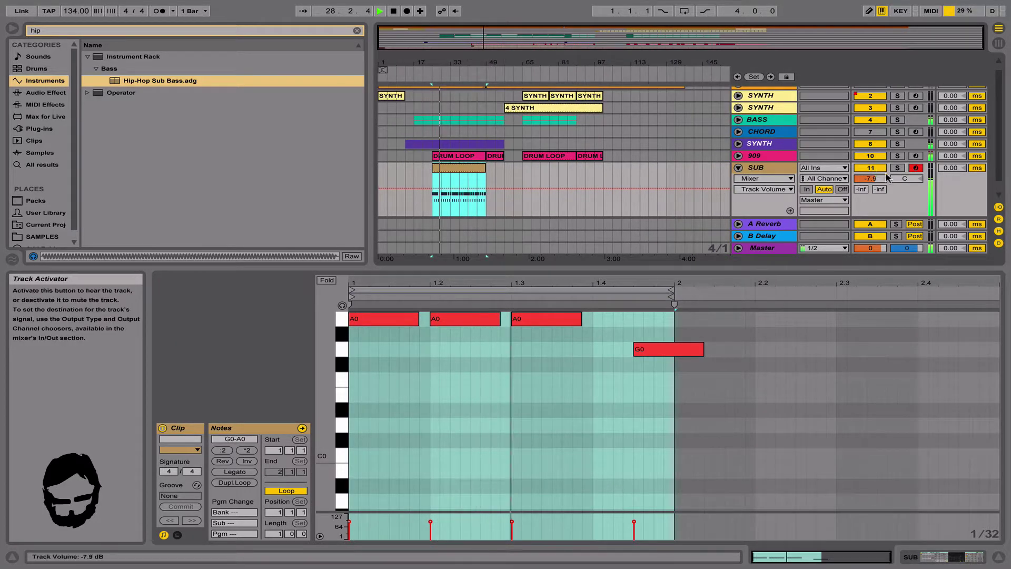
# Set the SUB track volume to -8.8 dB and raise the computer's output volume during playback.
pyautogui.moveTo(870, 179); pyautogui.dragTo(869, 182)
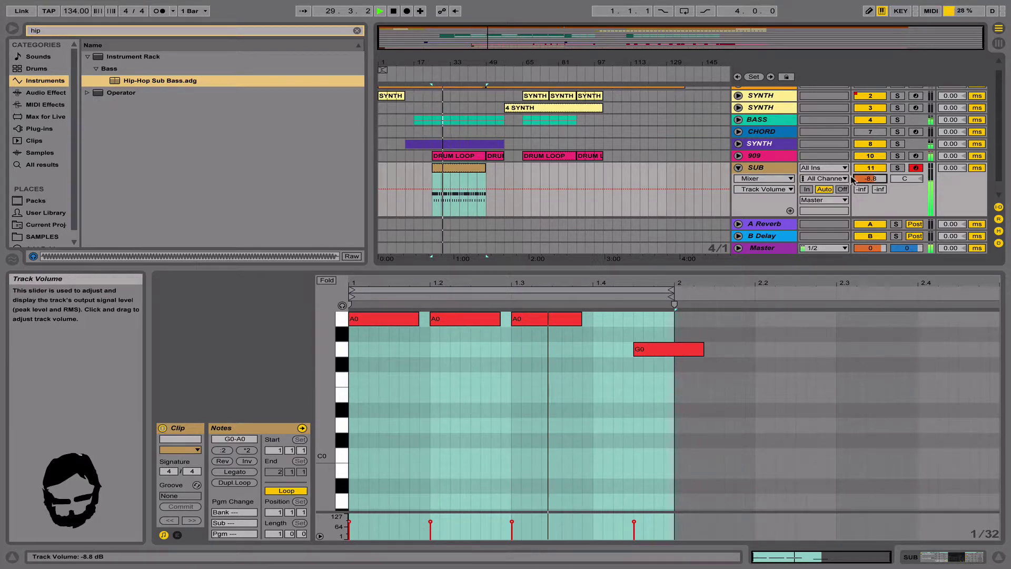
pyautogui.scroll(1, 573, 164)
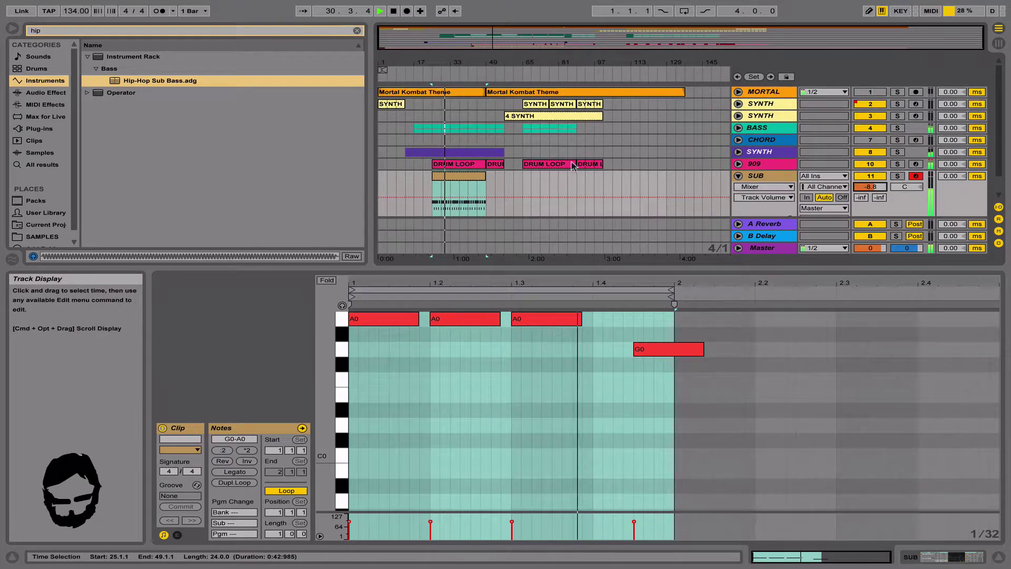
pyautogui.click(755, 176)
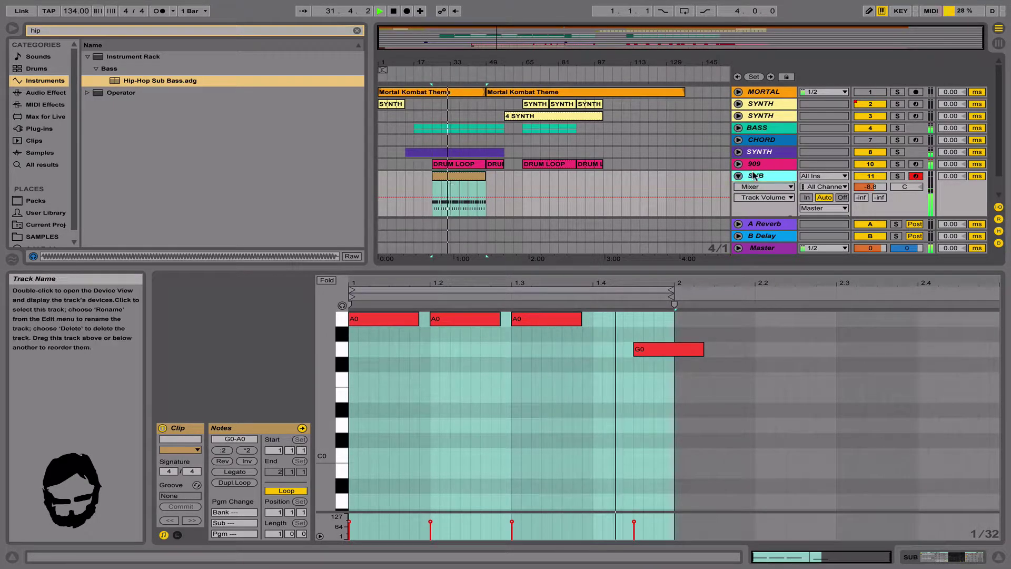
pyautogui.press('Left')
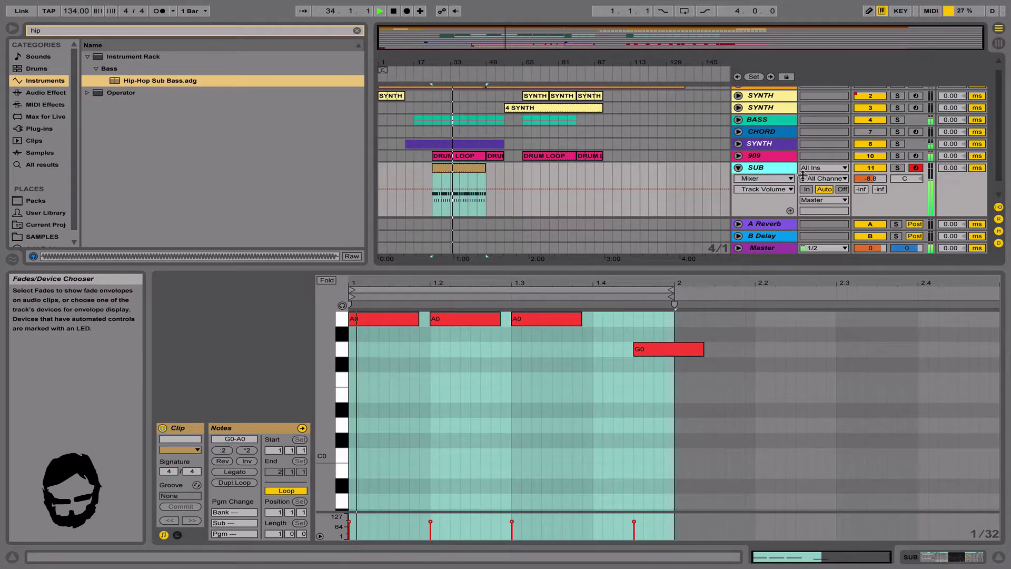
pyautogui.press('Right')
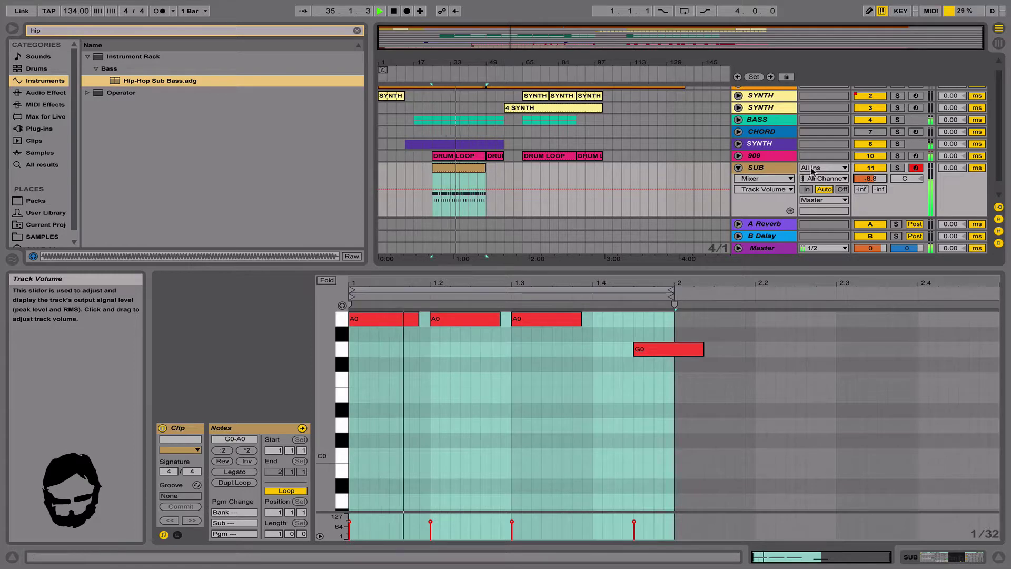
pyautogui.click(764, 166)
pyautogui.press('Left')
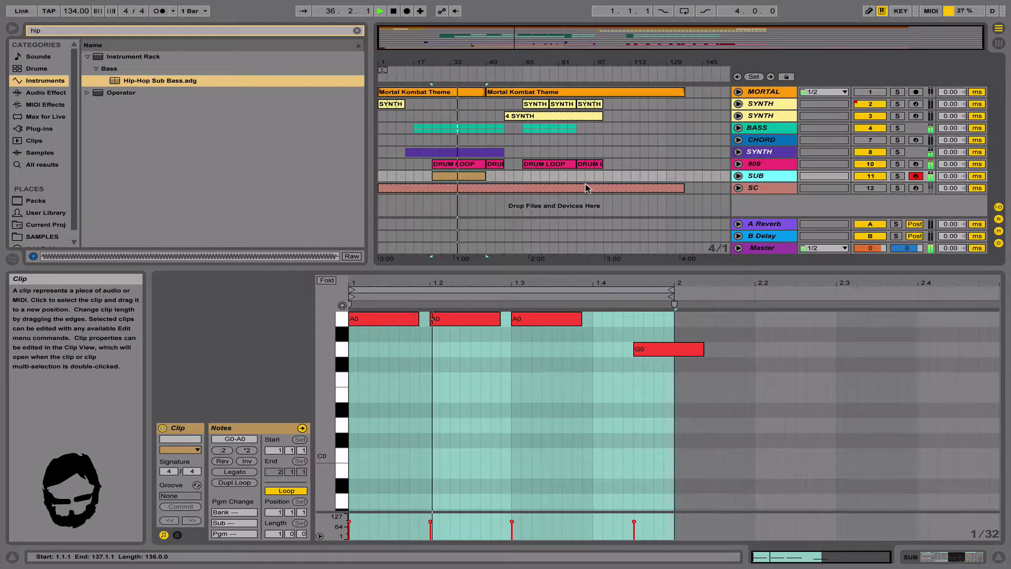
pyautogui.press('Right')
pyautogui.press('XF86AudioRaiseVolume')
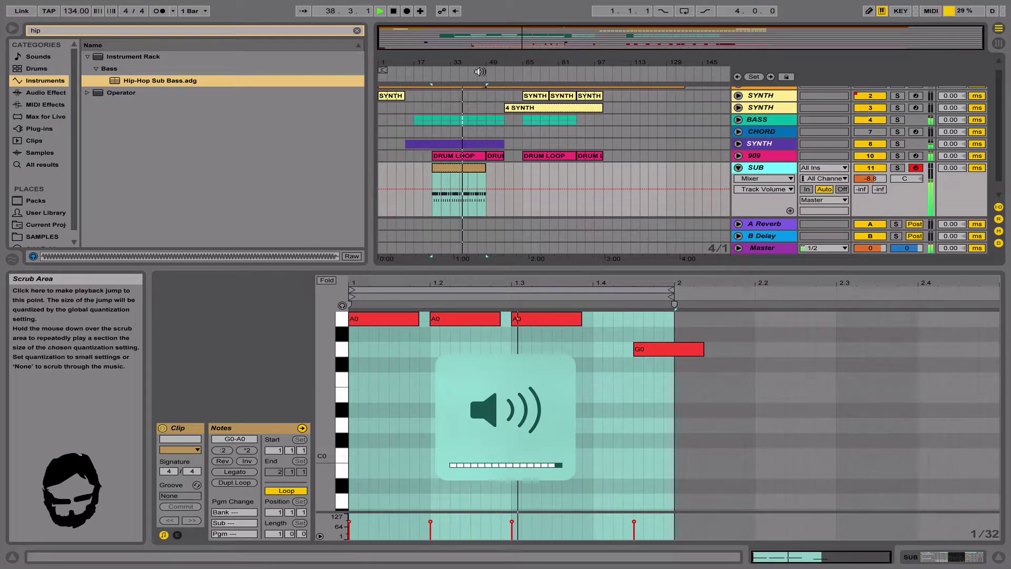
# Inspect the Drumazon plugin on the 909 track, expand the track and re-enable its overridden automation.
pyautogui.moveTo(471, 63); pyautogui.dragTo(473, 98)
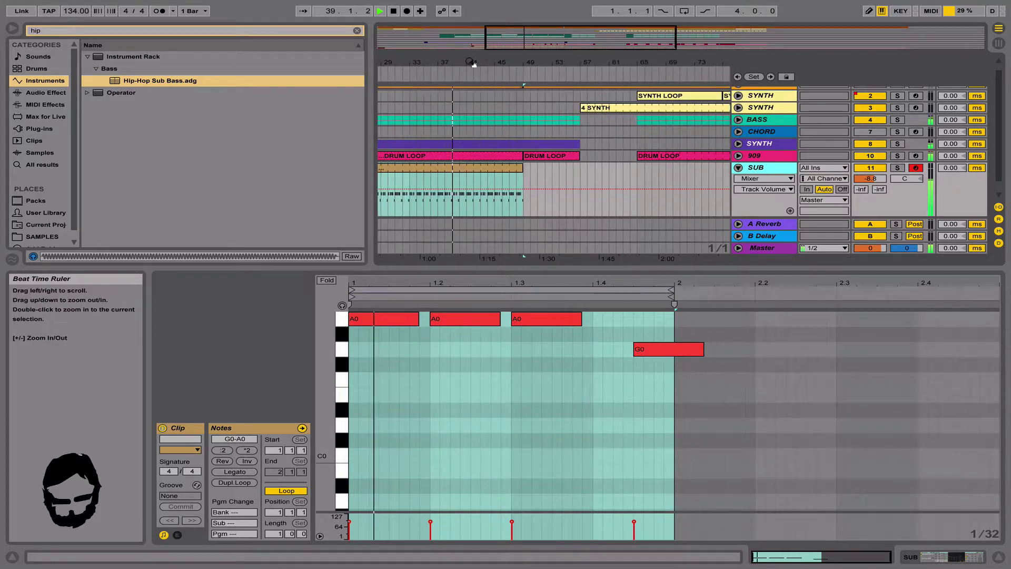
pyautogui.click(518, 204)
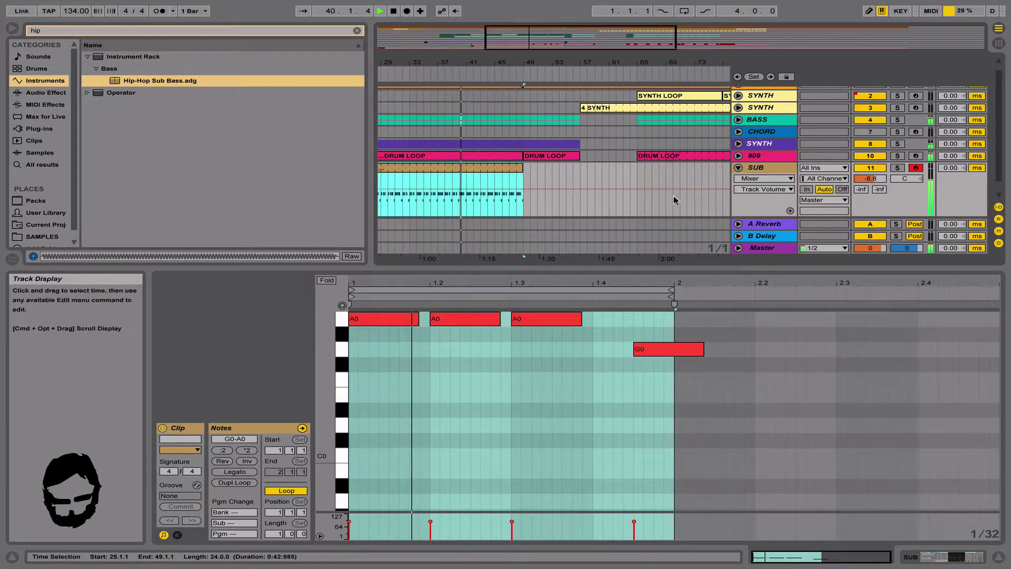
pyautogui.click(764, 158)
pyautogui.click(937, 557)
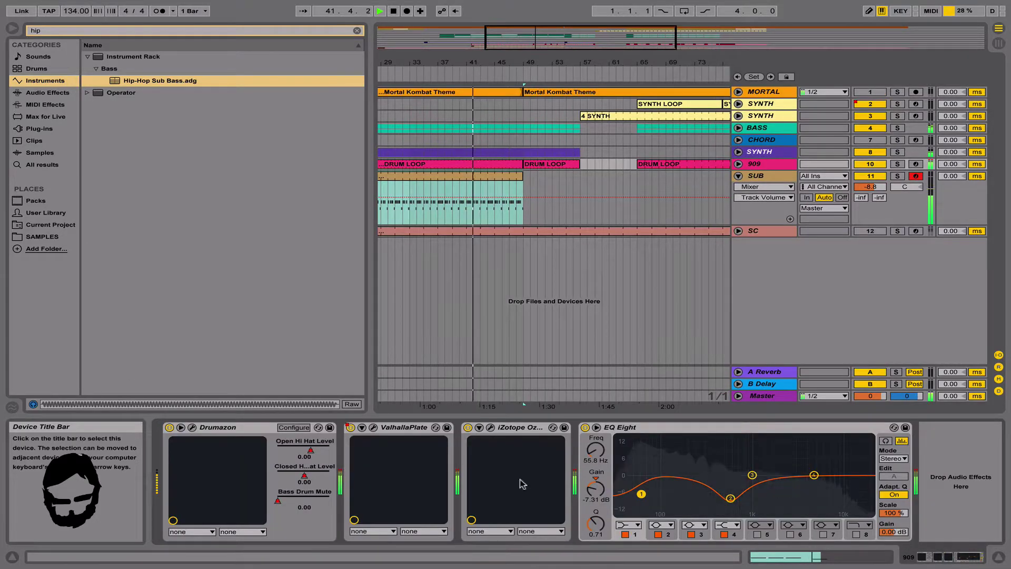
pyautogui.click(192, 427)
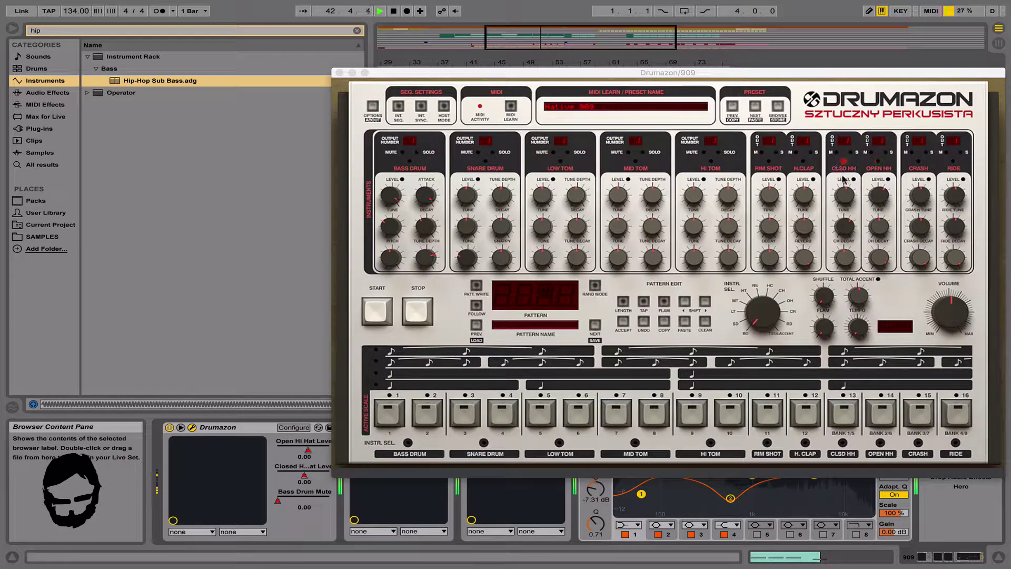
pyautogui.click(340, 73)
pyautogui.click(774, 174)
pyautogui.doubleClick(772, 165)
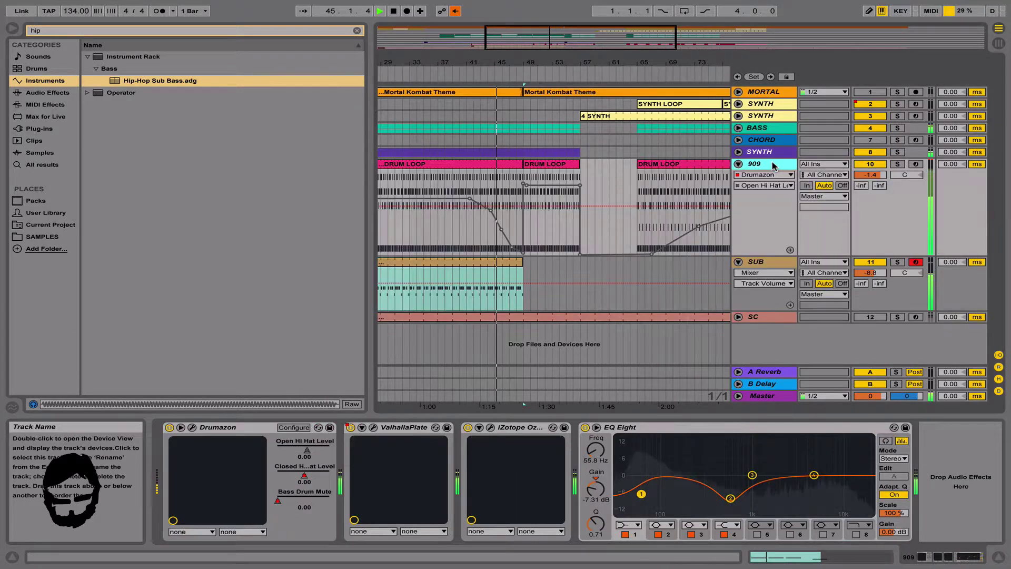
pyautogui.click(455, 12)
# Record a sub bass MIDI take on the SUB track from bar 49 and open the recorded clip's notes.
pyautogui.hscroll(-5, 462, 219)
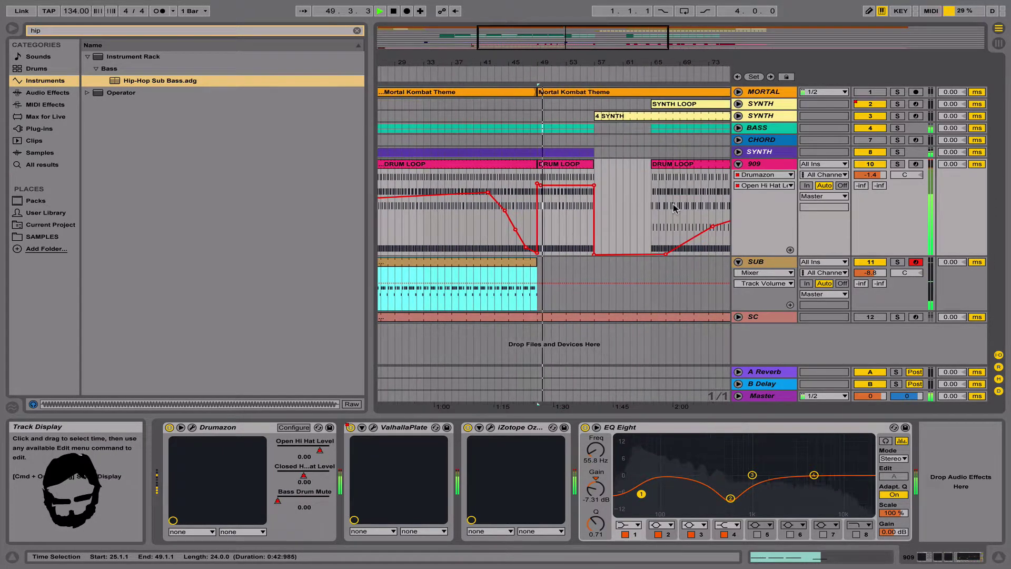
pyautogui.click(538, 270)
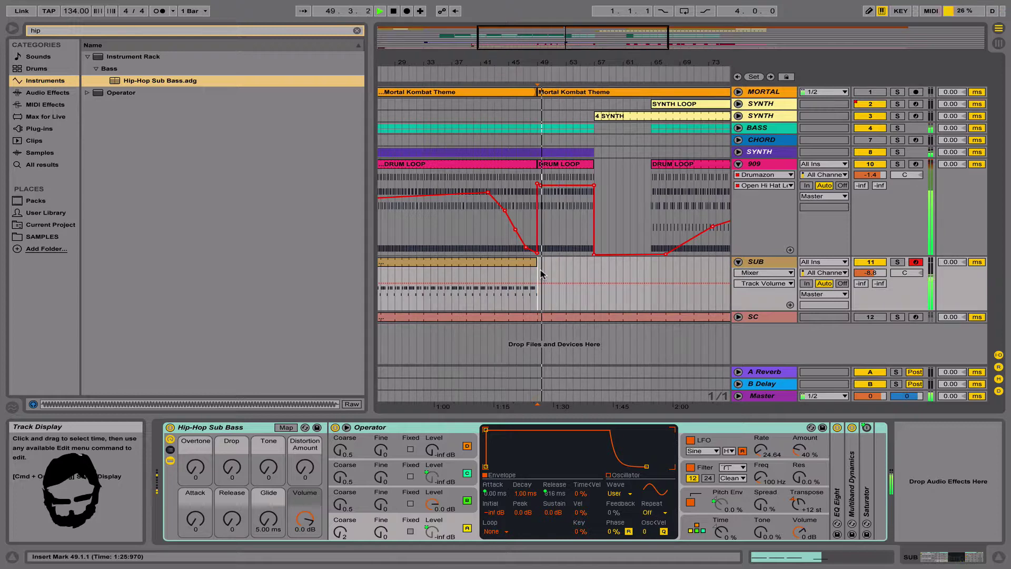
pyautogui.click(407, 12)
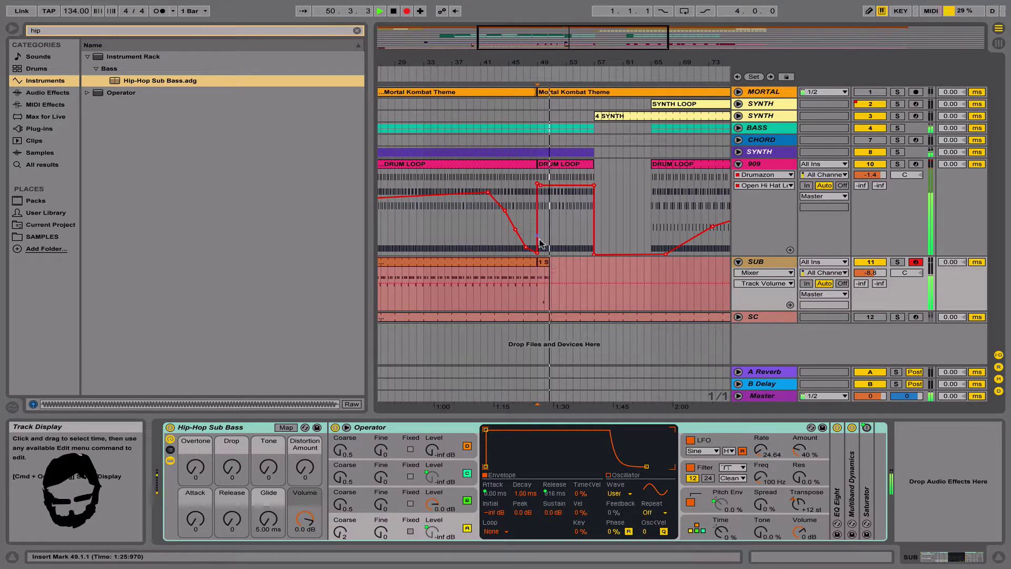
pyautogui.press('space')
pyautogui.doubleClick(543, 262)
pyautogui.press('space')
# Shift all recorded sub notes earlier so the first starts at 1.1.1, and delete the notes from bar 2 onward.
pyautogui.click(639, 399)
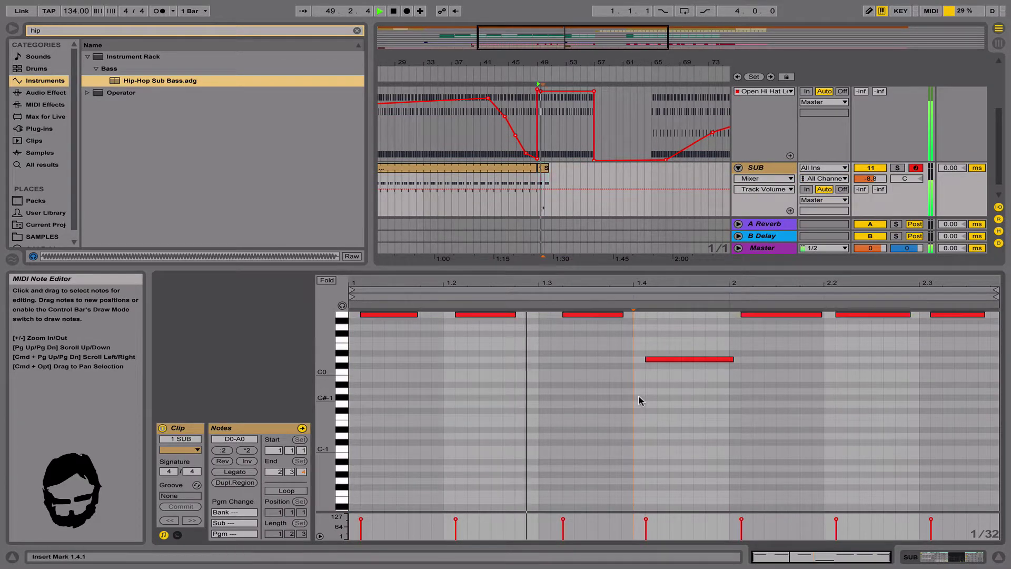
pyautogui.press('super+a')
pyautogui.moveTo(675, 361); pyautogui.dragTo(662, 362)
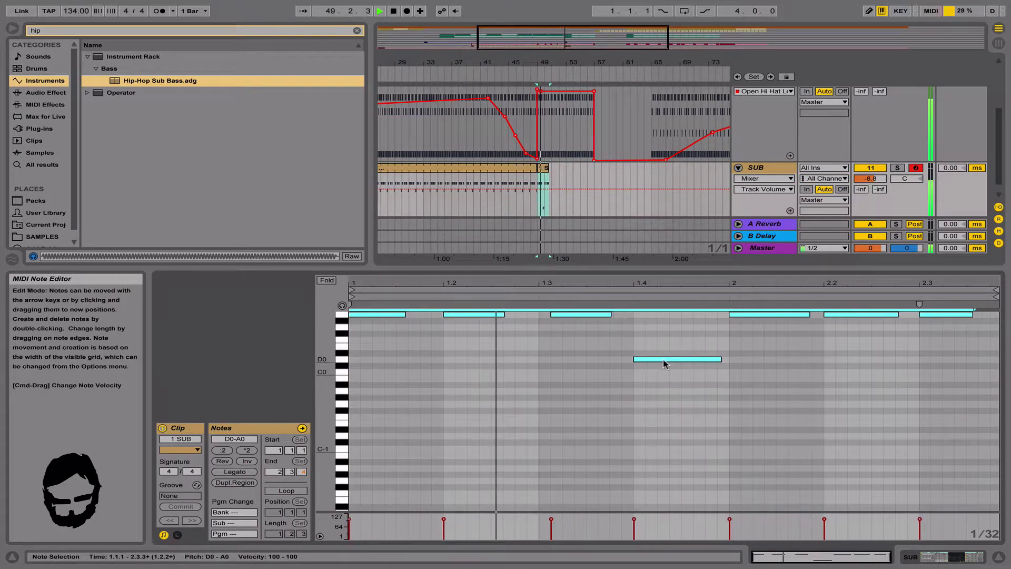
pyautogui.moveTo(745, 394); pyautogui.dragTo(1009, 244)
pyautogui.press('Delete')
pyautogui.press('space')
pyautogui.press('space')
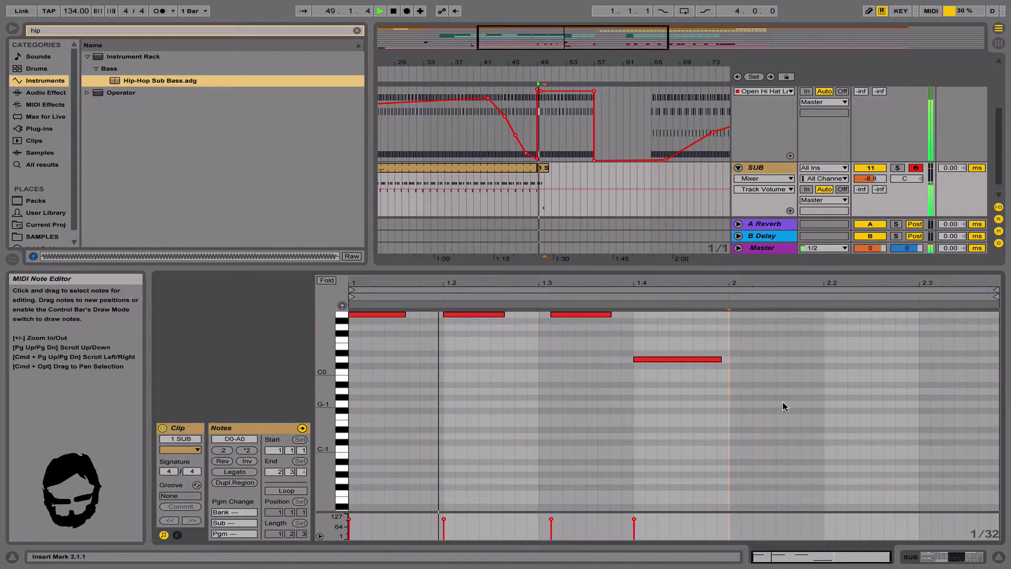
# Split the recorded SUB clip at bar 50 to isolate a one-bar clip at bar 49, and play it.
pyautogui.click(545, 182)
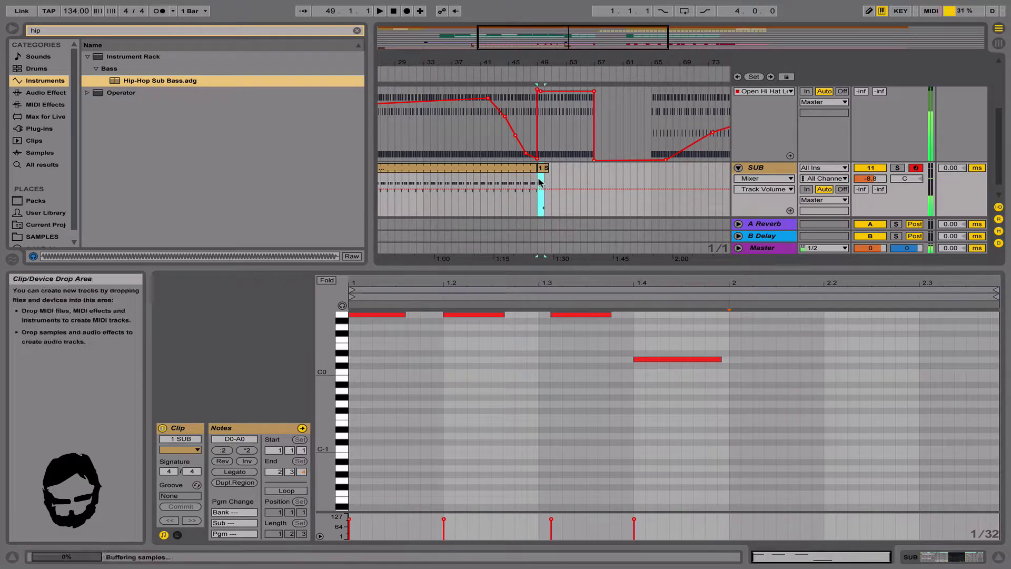
pyautogui.press('super+a')
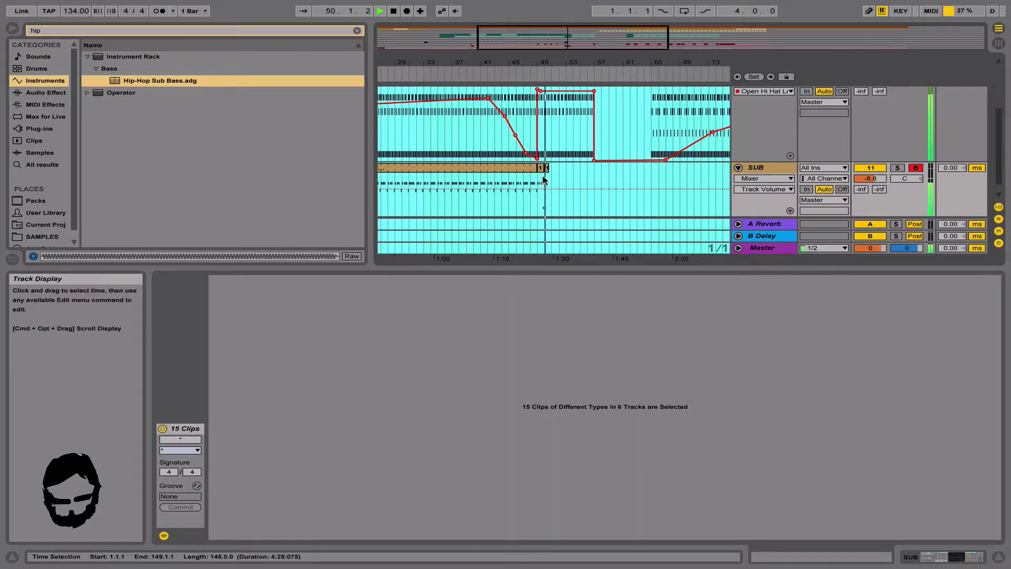
pyautogui.click(541, 168)
pyautogui.press('space')
pyautogui.press('space')
# Move all four notes of the one-bar SUB clip an eighth note later and shorten them.
pyautogui.click(456, 320)
pyautogui.press('super+a')
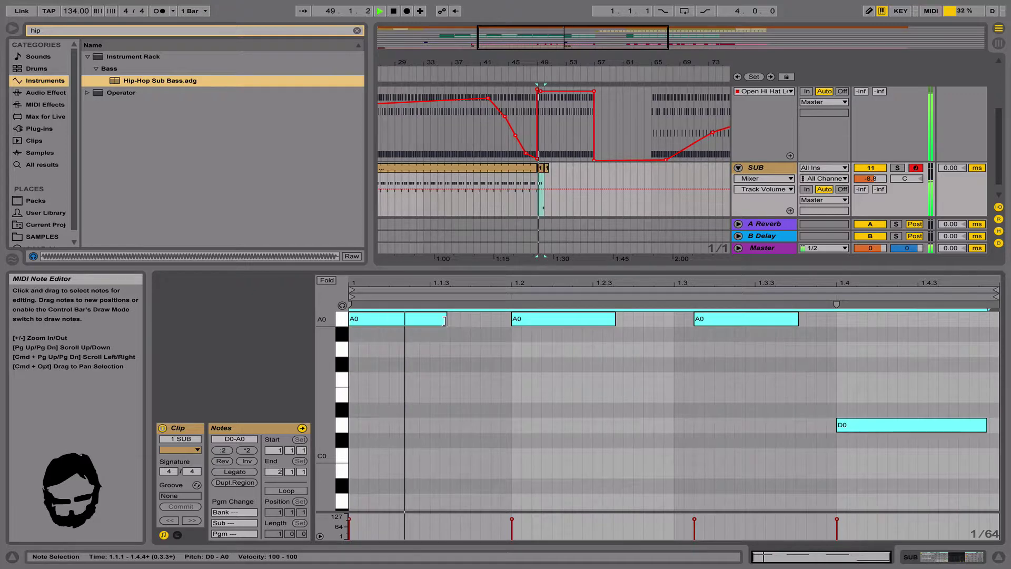
pyautogui.moveTo(447, 319); pyautogui.dragTo(509, 322)
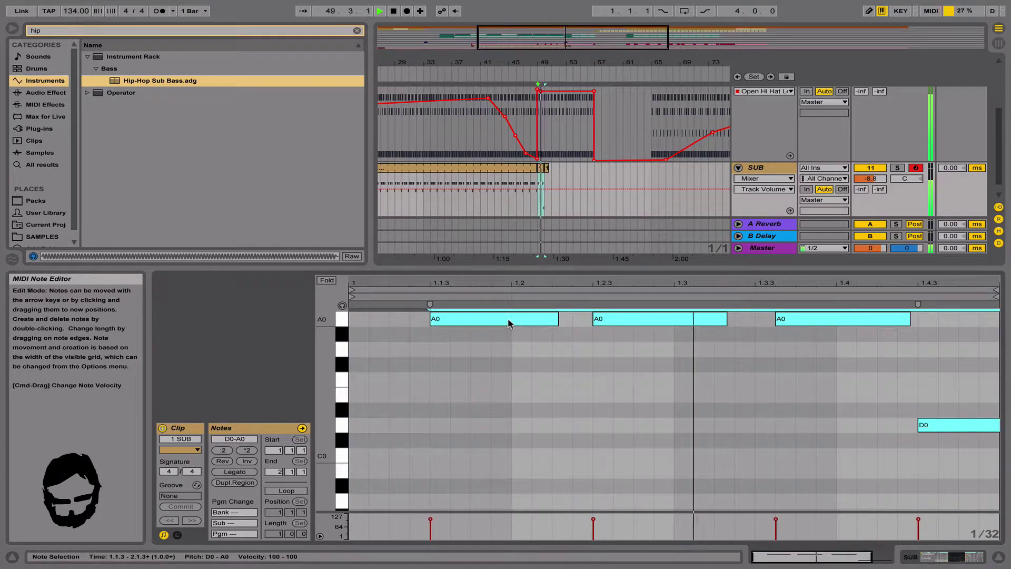
pyautogui.moveTo(559, 320); pyautogui.dragTo(481, 326)
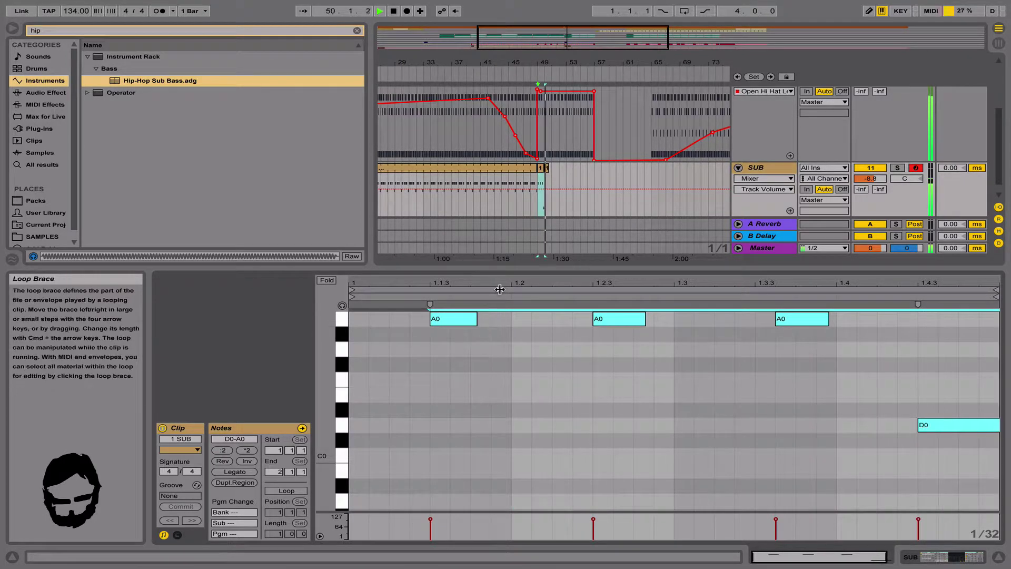
# Move the first A0 note back to the clip start and lengthen it to just under one beat.
pyautogui.moveTo(500, 291); pyautogui.dragTo(500, 287)
pyautogui.click(589, 406)
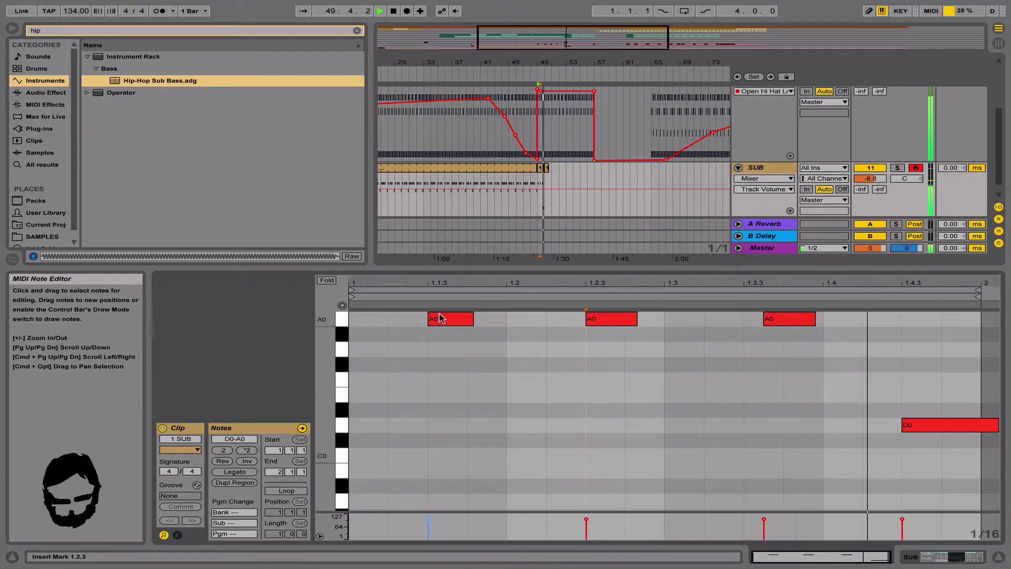
pyautogui.moveTo(448, 319); pyautogui.dragTo(492, 318)
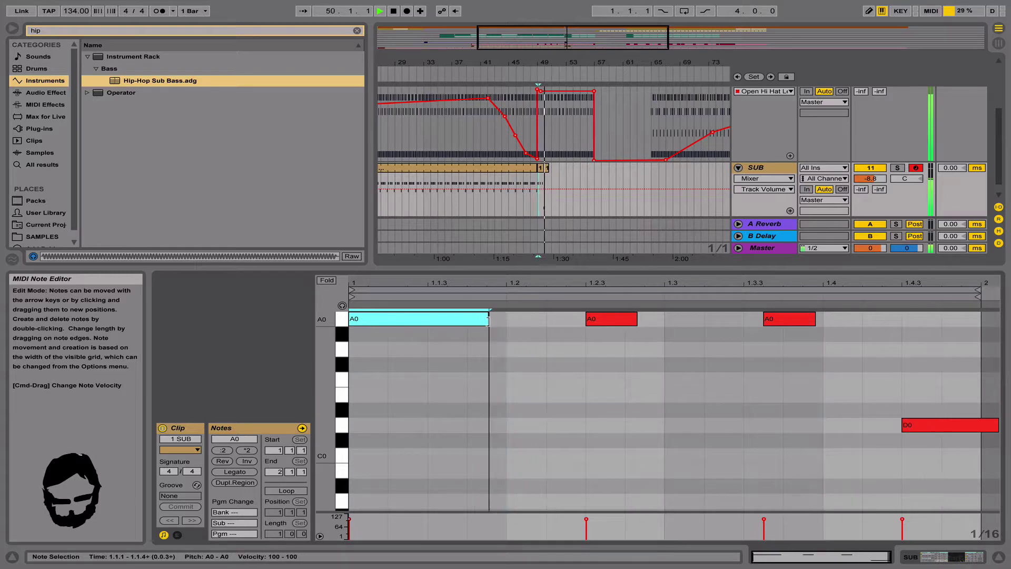
# Duplicate the one-bar SUB clip at bar 49 seven times up to bar 57 and consolidate the copies into one clip.
pyautogui.click(545, 200)
pyautogui.click(545, 201)
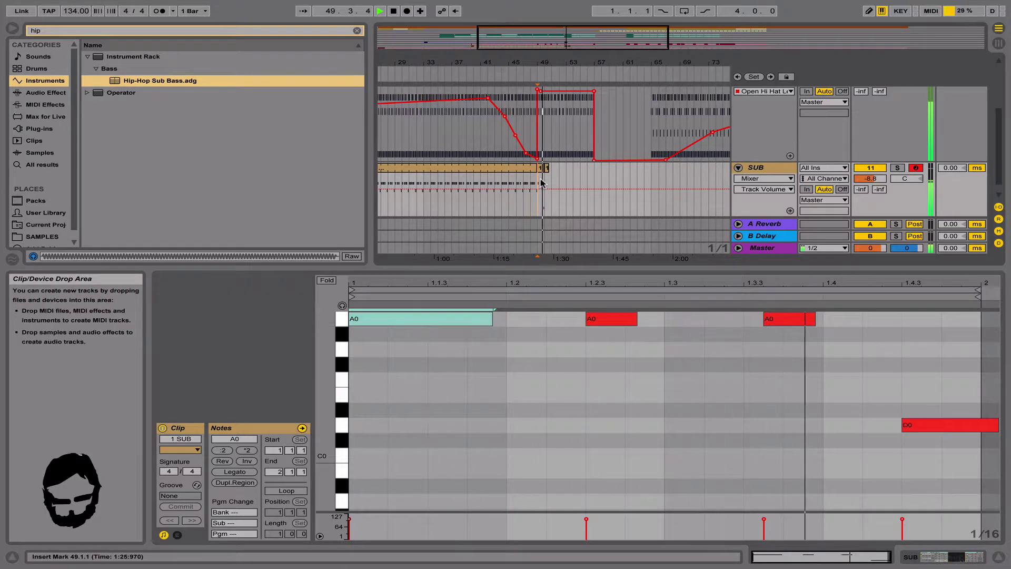
pyautogui.moveTo(545, 203); pyautogui.dragTo(541, 189)
pyautogui.press('super+d')
pyautogui.press('super+d')
pyautogui.press('super+d')
pyautogui.press('super+d')
pyautogui.press('super+d')
pyautogui.press('super+d')
pyautogui.press('super+d')
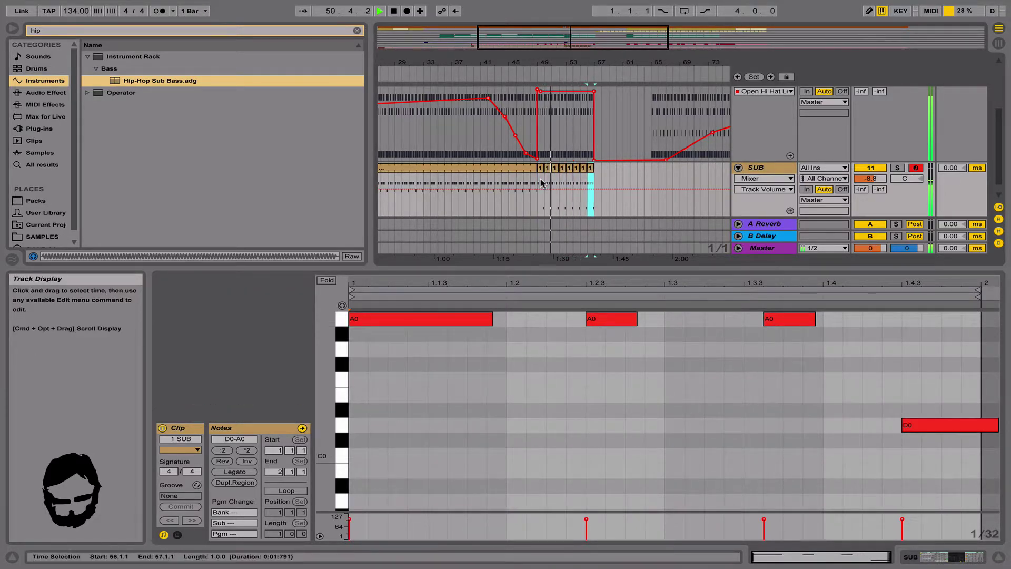
pyautogui.keyDown('shift'); pyautogui.click(540, 179); pyautogui.keyUp('shift')
pyautogui.press('super+j')
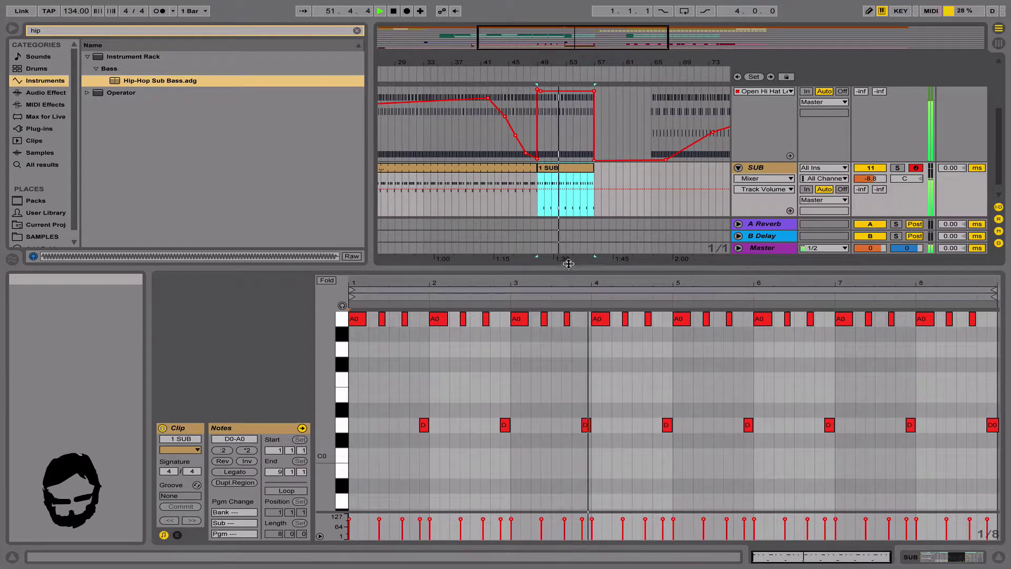
# Transpose all D0 notes in the eight-bar SUB clip up to D#0.
pyautogui.moveTo(553, 65); pyautogui.dragTo(555, 62)
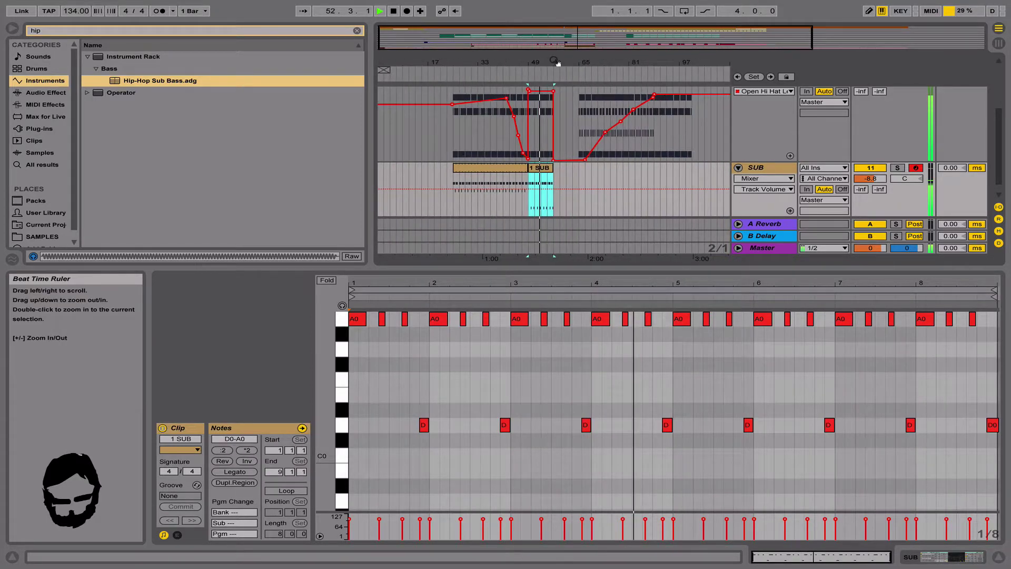
pyautogui.click(341, 427)
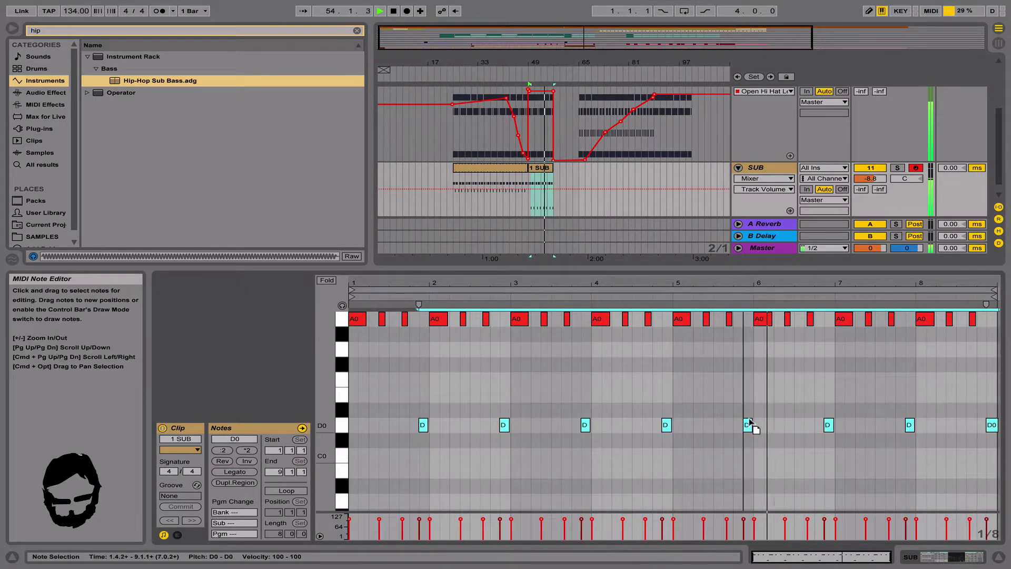
pyautogui.moveTo(748, 425); pyautogui.dragTo(749, 414)
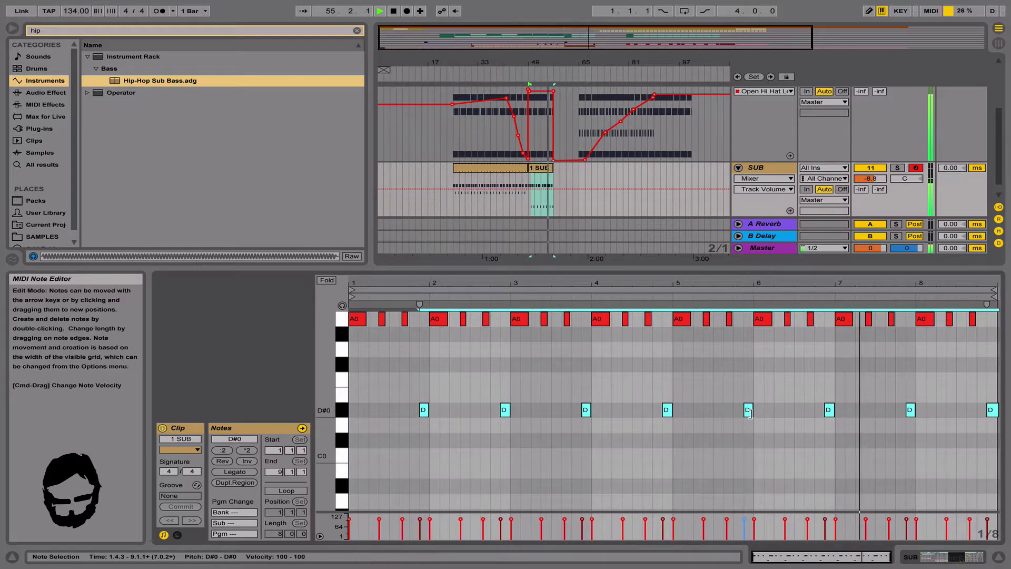
pyautogui.click(762, 428)
pyautogui.scroll(-2, 566, 174)
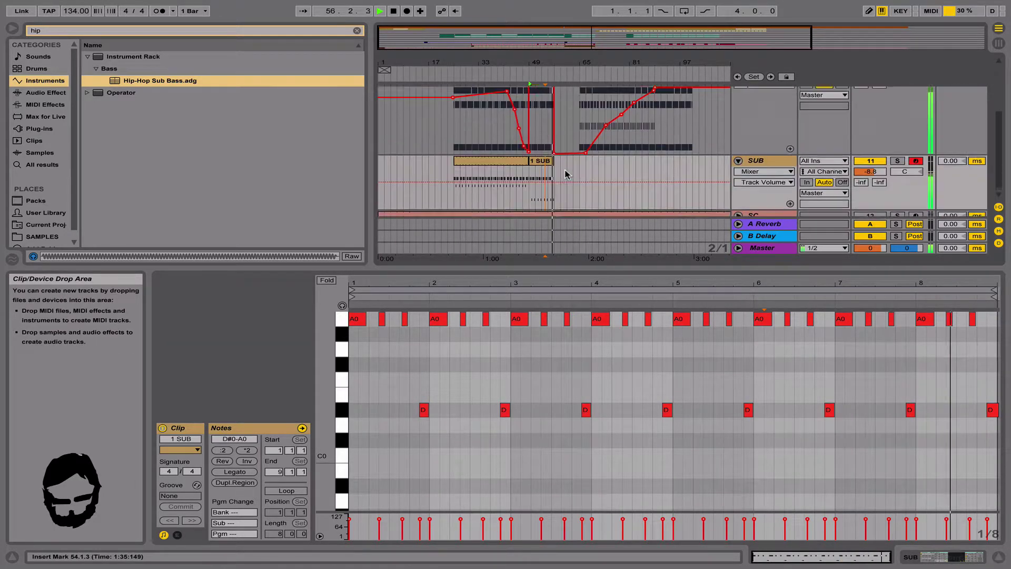
# Play the arrangement from bar 65 to hear the drum section where the SUB track is still empty.
pyautogui.click(585, 170)
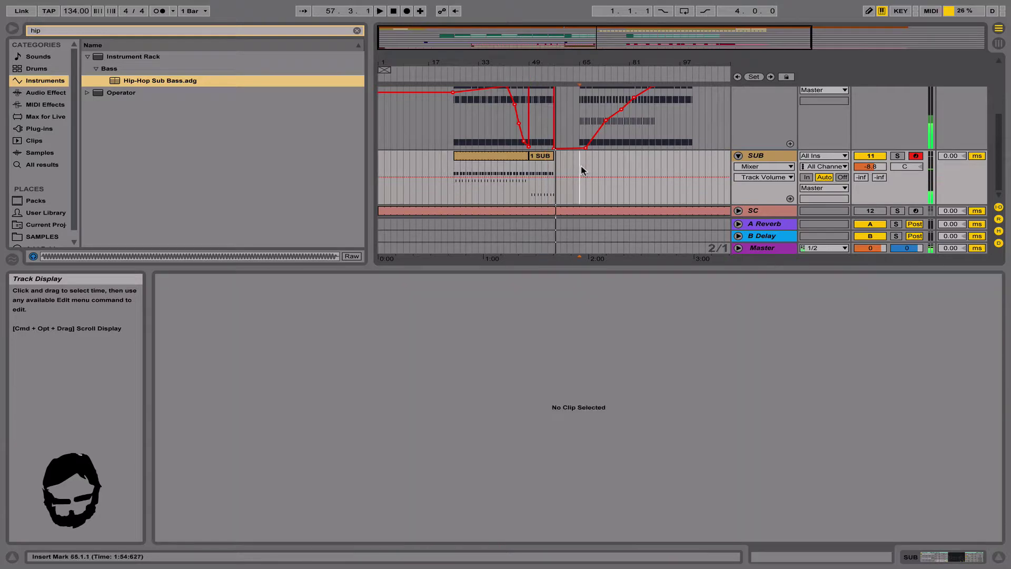
pyautogui.scroll(2, 584, 169)
pyautogui.press('space')
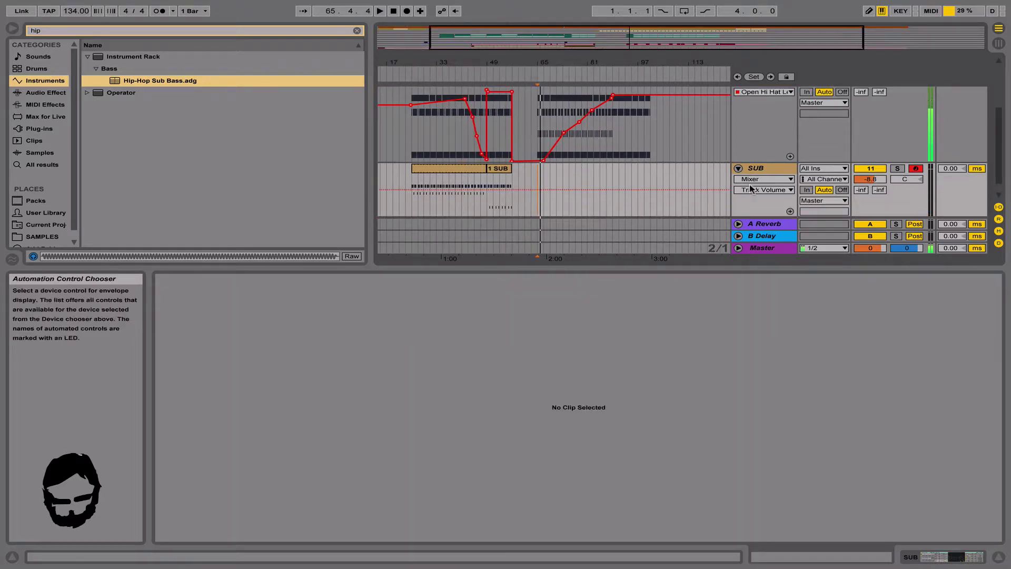
pyautogui.scroll(-2, 599, 164)
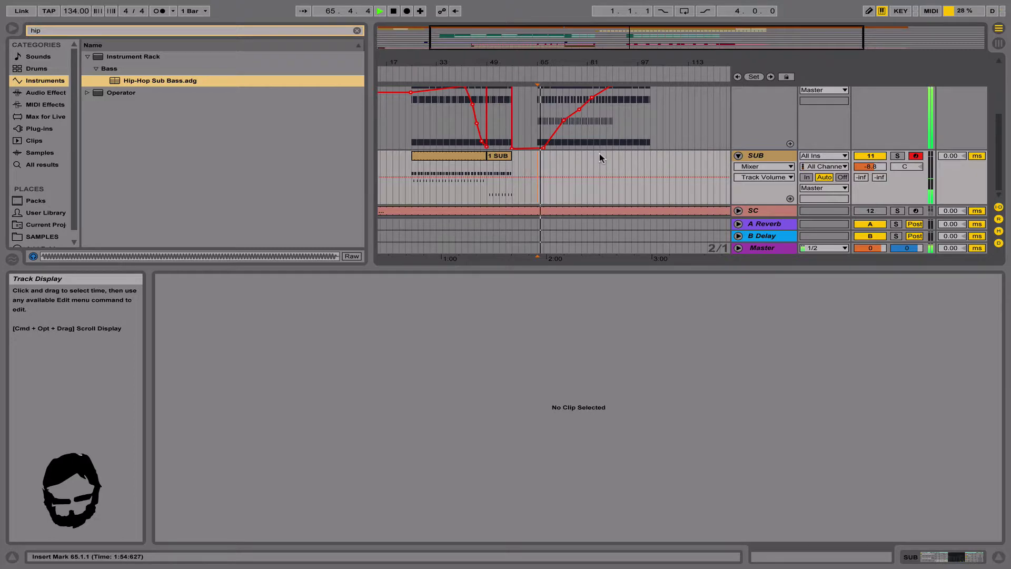
pyautogui.press('space')
pyautogui.press('space')
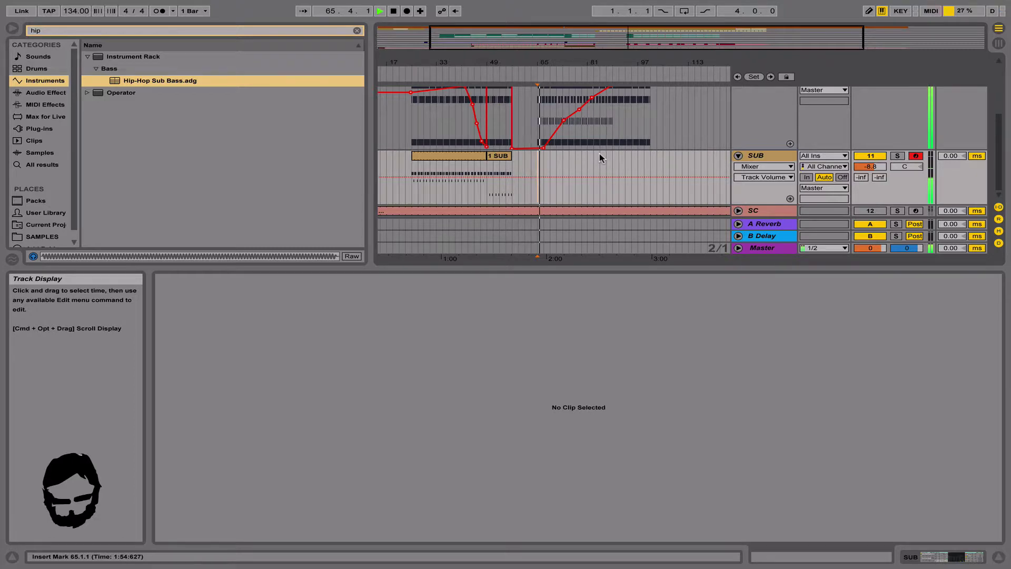
pyautogui.press('space')
pyautogui.press('space')
pyautogui.press('space')
pyautogui.press('space')
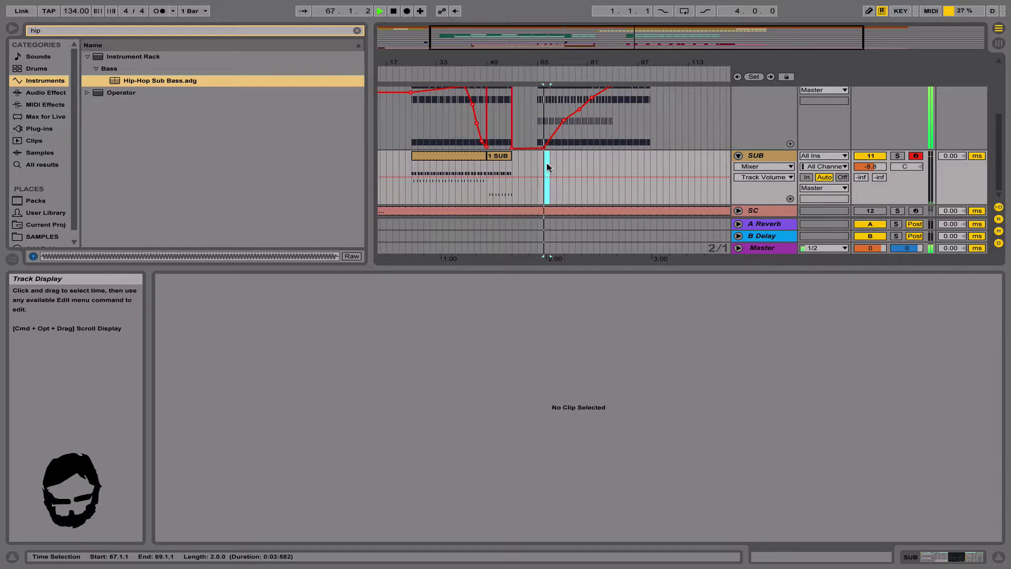
# Create an empty two-bar MIDI clip on the SUB track from bar 65 to bar 67.
pyautogui.press('space')
pyautogui.moveTo(540, 163); pyautogui.dragTo(544, 163)
pyautogui.press('super+shift+m')
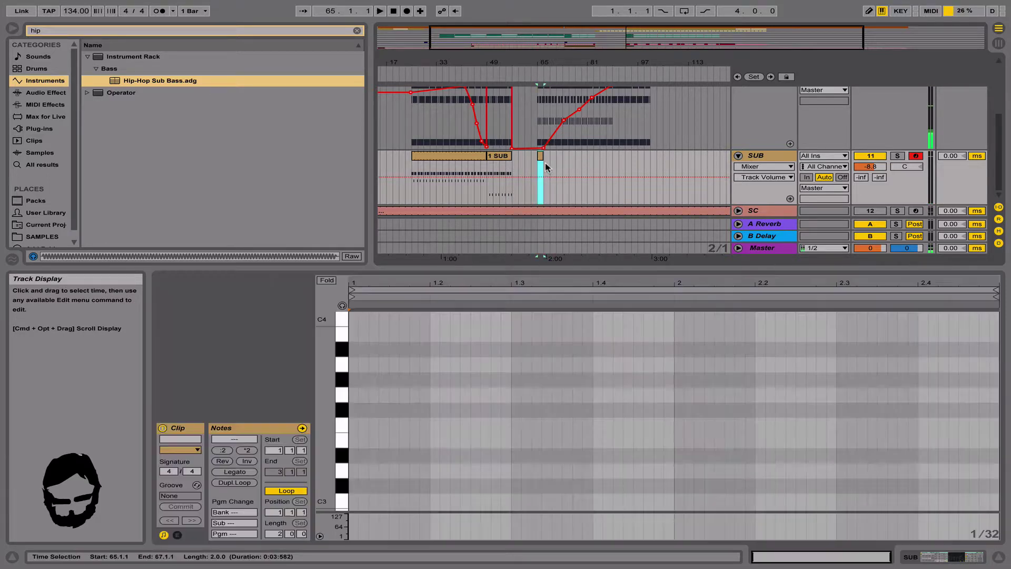
pyautogui.doubleClick(540, 156)
pyautogui.press('space')
pyautogui.press('space')
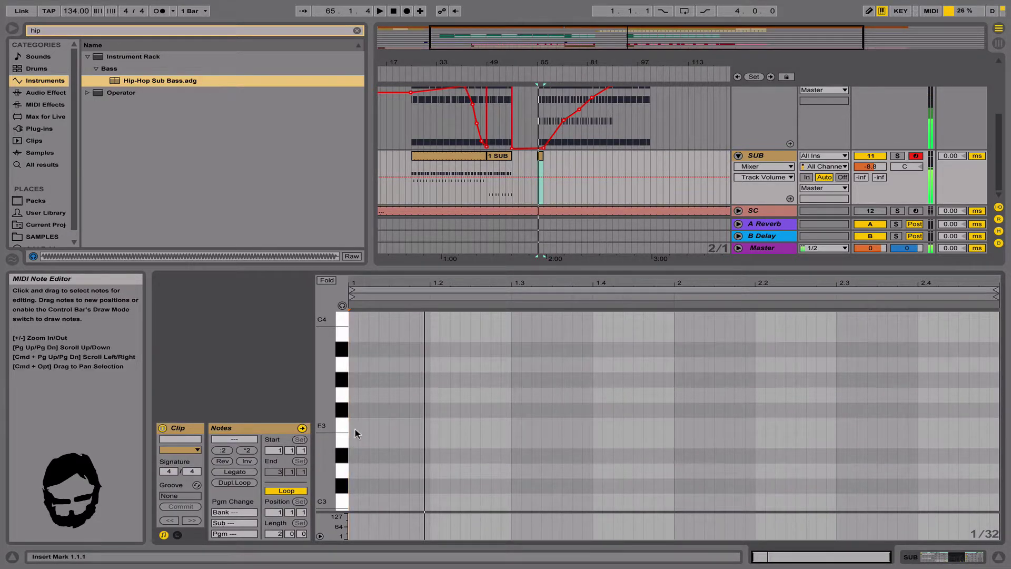
# Add two consecutive one-beat A0 notes from the start of the new two-bar SUB clip.
pyautogui.scroll(4, 355, 428)
pyautogui.scroll(-15, 365, 425)
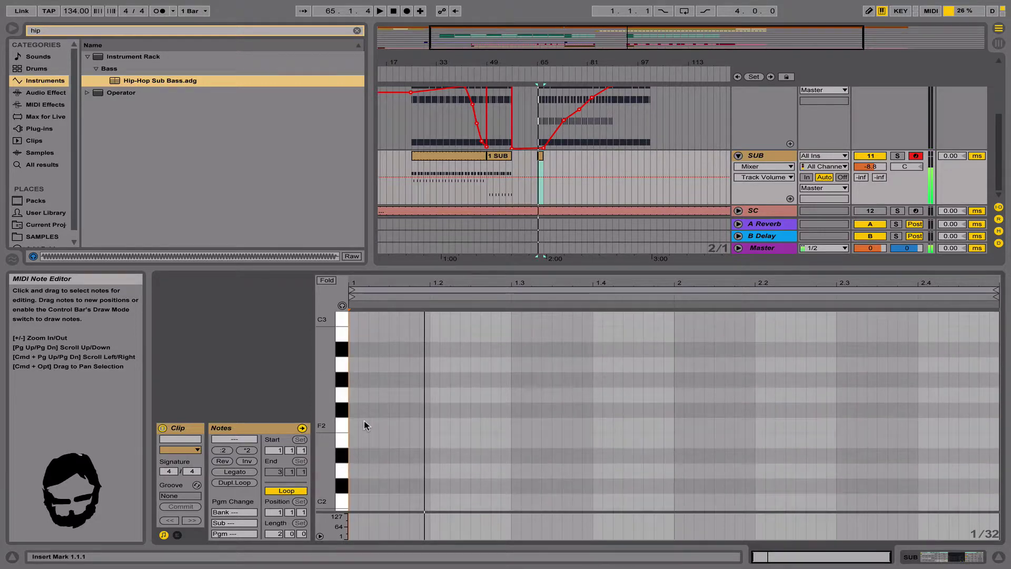
pyautogui.scroll(-3, 365, 425)
pyautogui.moveTo(331, 377); pyautogui.dragTo(331, 408)
pyautogui.doubleClick(353, 462)
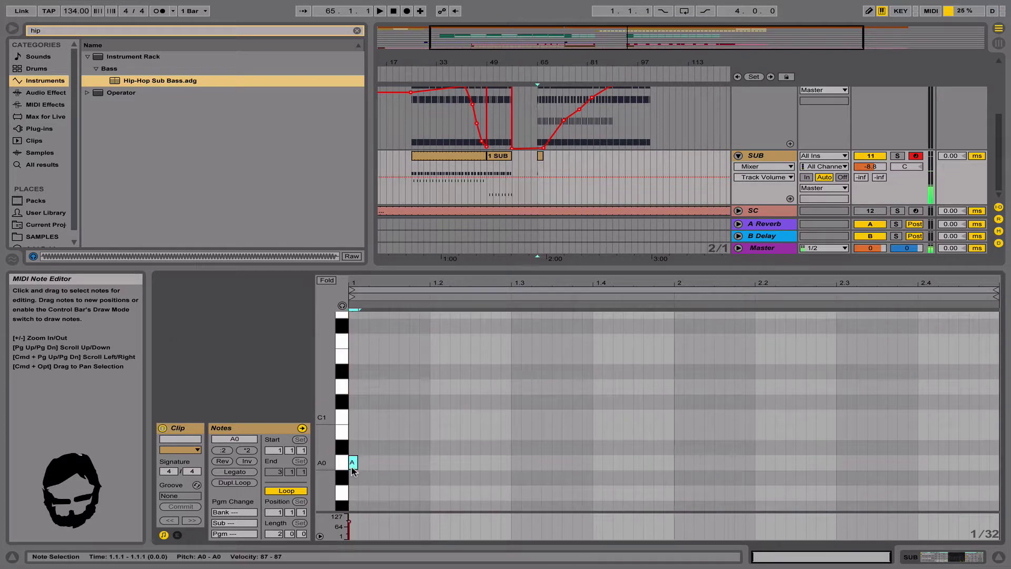
pyautogui.moveTo(357, 463); pyautogui.dragTo(429, 462)
pyautogui.press('super+d')
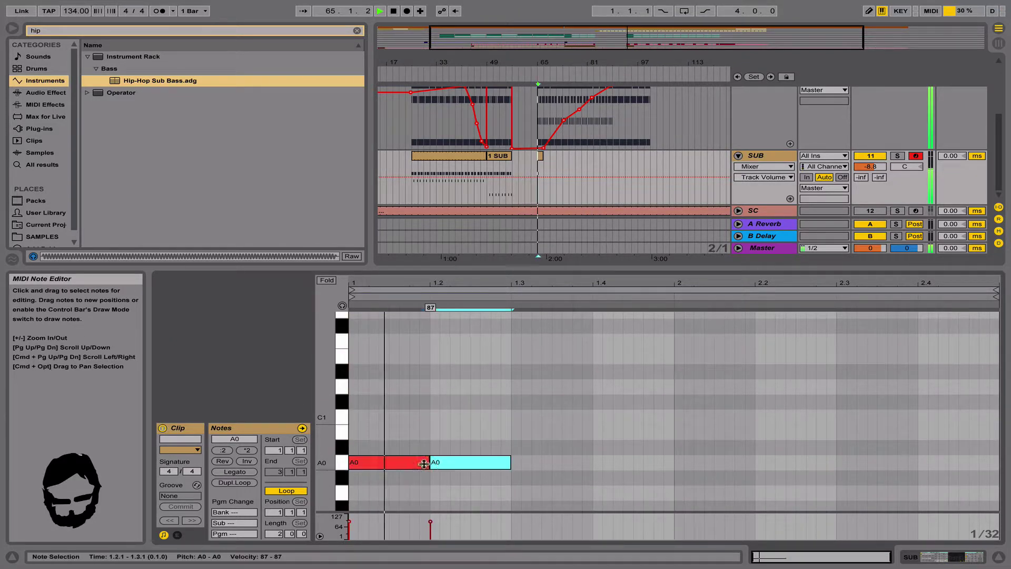
# Duplicate the two A0 notes onto beats 1.3 and 1.4 and lower the copies to G0.
pyautogui.press('super+a')
pyautogui.press('super+d')
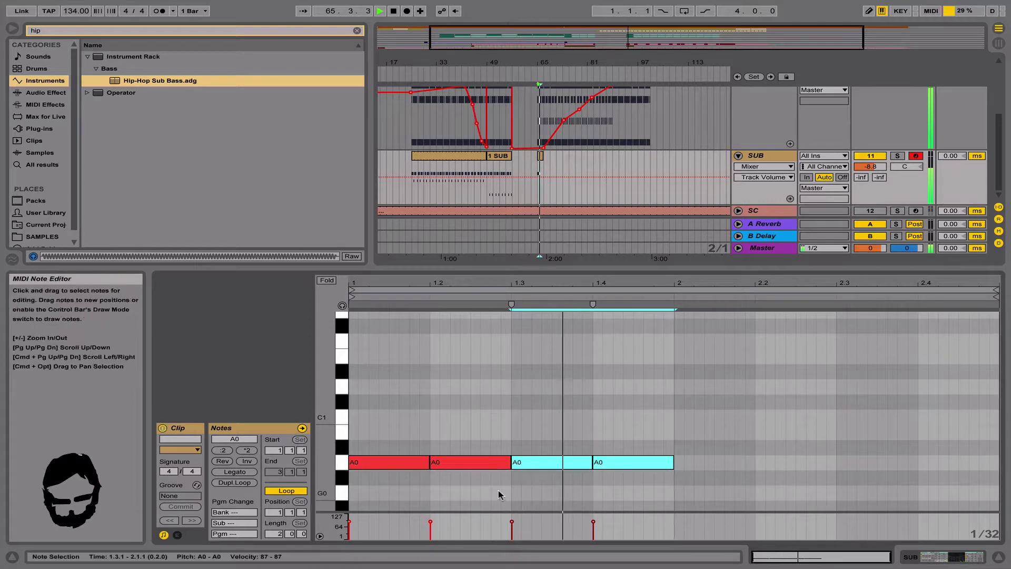
pyautogui.moveTo(536, 459); pyautogui.dragTo(536, 482)
pyautogui.scroll(-2, 536, 483)
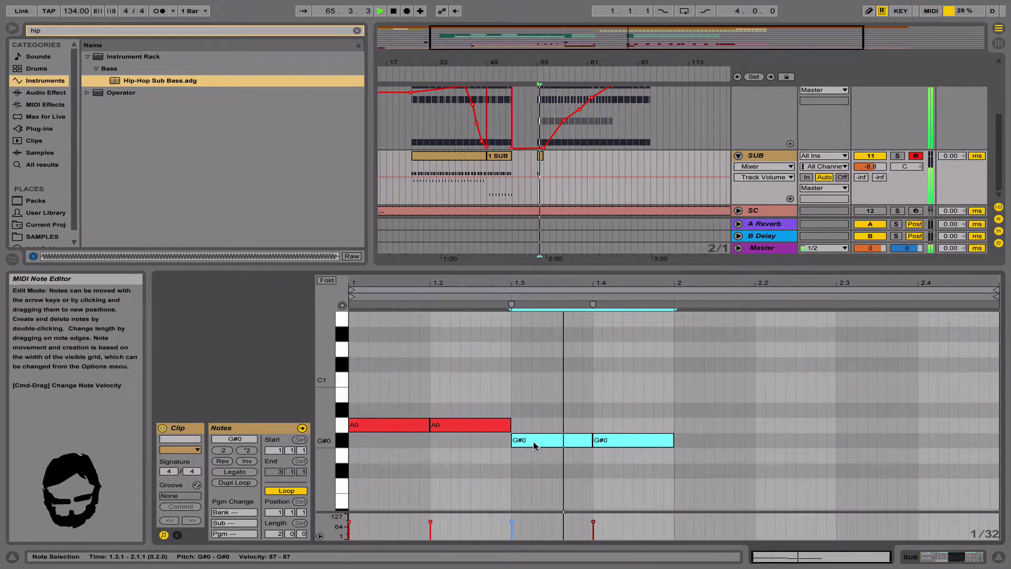
pyautogui.moveTo(533, 442); pyautogui.dragTo(534, 454)
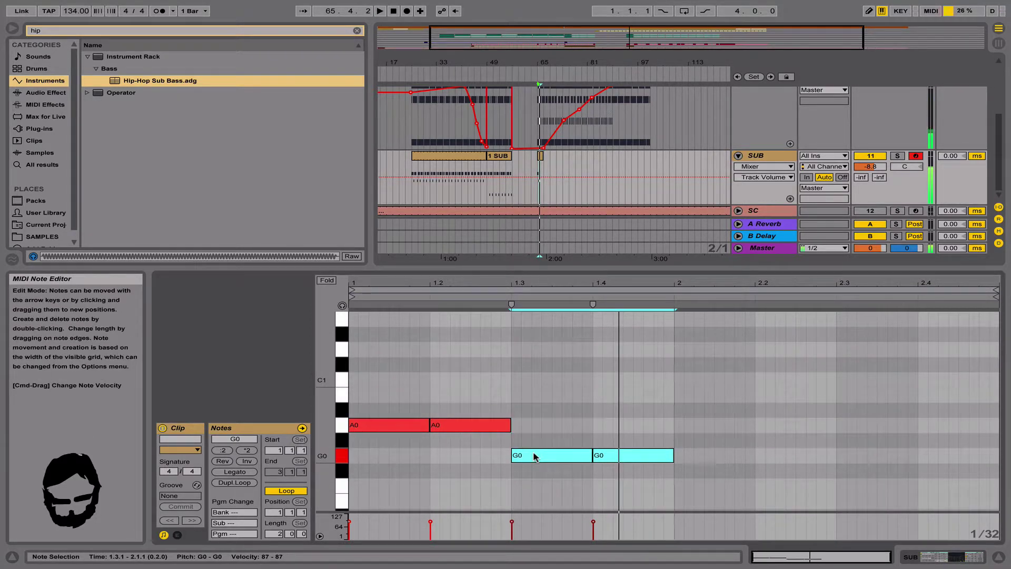
# Fill the clip's second bar with duplicated note pairs, E0 on 2.1 and 2.2, D#0 on 2.3 and 2.4.
pyautogui.press('super+d')
pyautogui.moveTo(695, 455); pyautogui.dragTo(696, 486)
pyautogui.scroll(-3, 696, 482)
pyautogui.press('space')
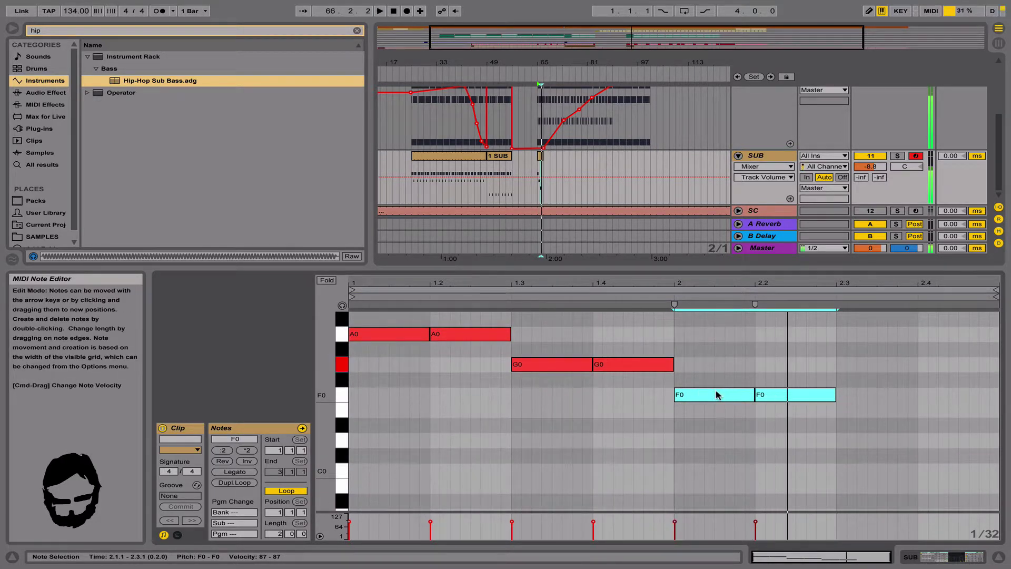
pyautogui.moveTo(715, 395); pyautogui.dragTo(805, 410)
# Shorten all eight notes in the two-bar SUB clip to about 0.6 beat each.
pyautogui.hotkey('ctrl', 'a')
pyautogui.press('space')
pyautogui.click(815, 368)
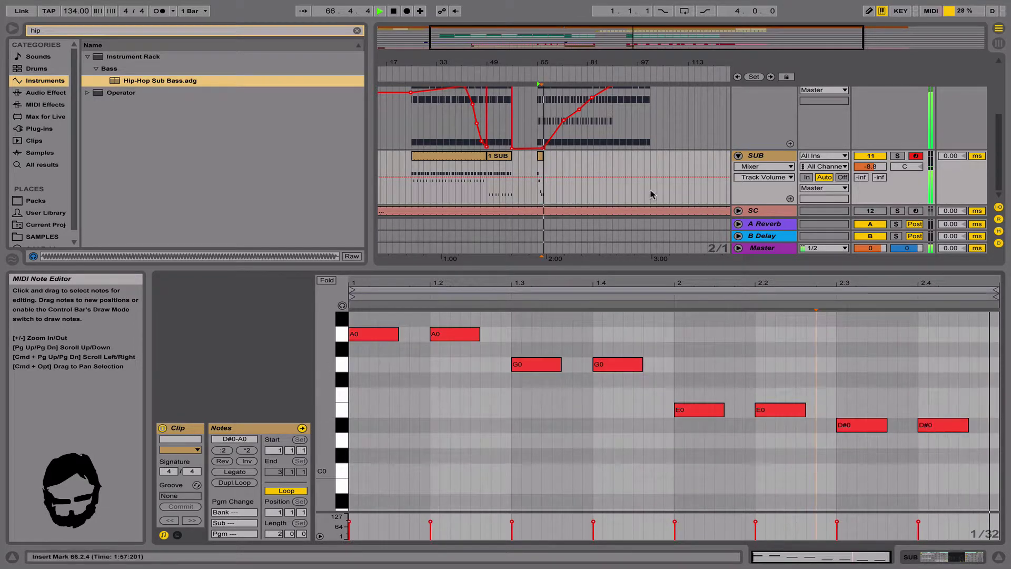
# Duplicate the two-bar SUB clip repeatedly up to bar 101 and consolidate the copies into one 36-bar clip.
pyautogui.click(541, 163)
pyautogui.hotkey('ctrl', 'd')
pyautogui.hotkey('ctrl', 'd')
pyautogui.hotkey('ctrl', 'd')
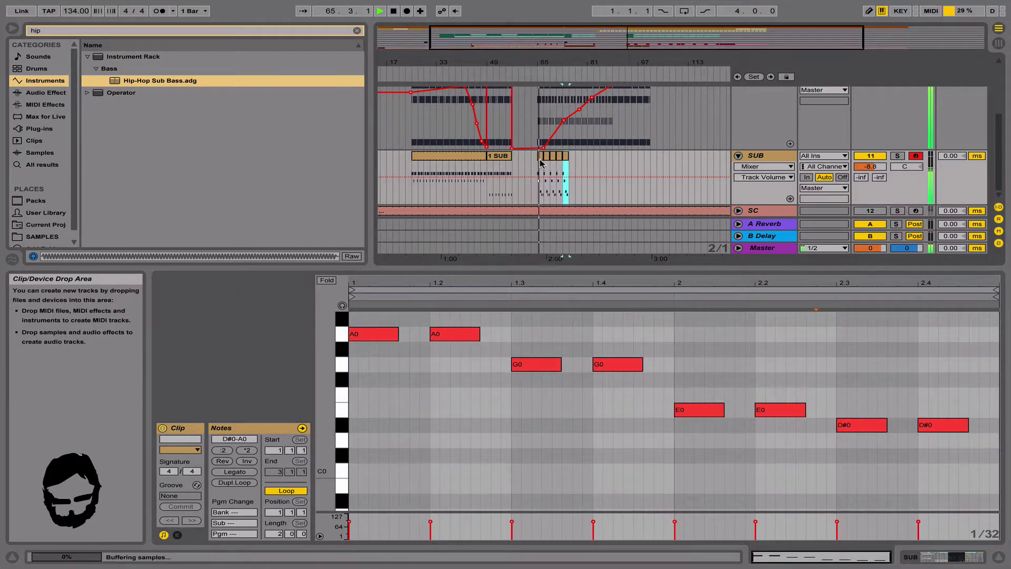
pyautogui.hotkey('ctrl', 'd')
pyautogui.hotkey('ctrl', 'd')
pyautogui.hotkey('ctrl', 'd')
pyautogui.hotkey('ctrl', 'd')
pyautogui.hotkey('ctrl', 'd')
pyautogui.hotkey('ctrl', 'd')
pyautogui.hotkey('ctrl', 'd')
pyautogui.hotkey('ctrl', 'd')
pyautogui.hotkey('ctrl', 'd')
pyautogui.hotkey('ctrl', 'd')
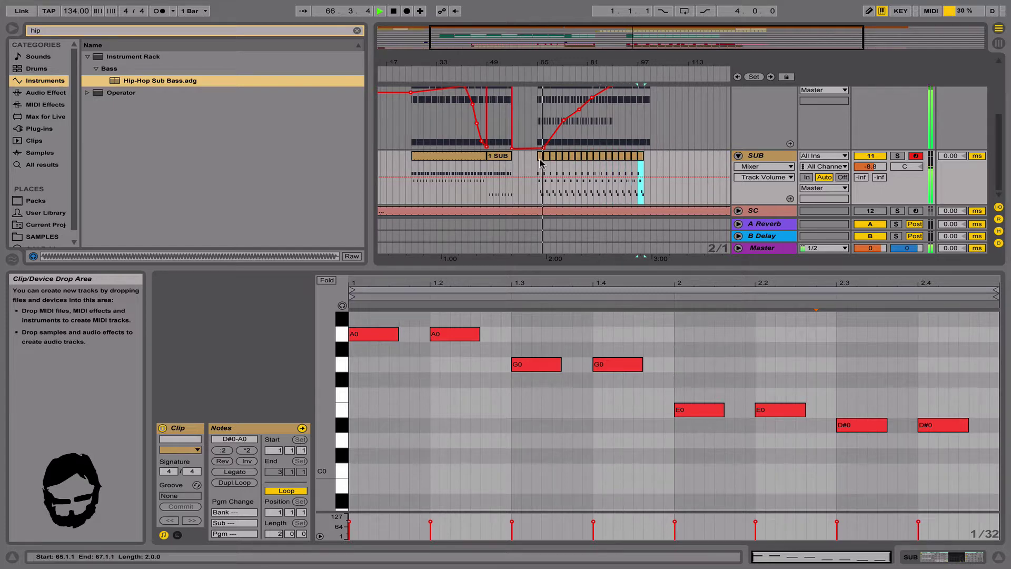
pyautogui.keyDown('shift'); pyautogui.click(540, 163); pyautogui.keyUp('shift')
pyautogui.hotkey('ctrl', 'j')
# Fold the SUB and 909 tracks and unfold the BASS group track.
pyautogui.click(753, 155)
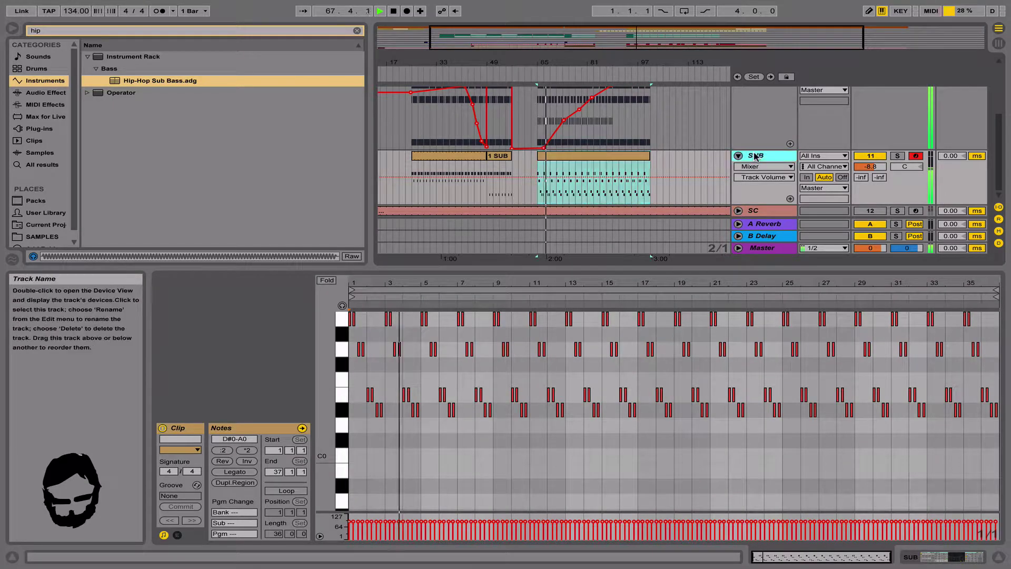
pyautogui.press('Left')
pyautogui.press('Up')
pyautogui.press('Left')
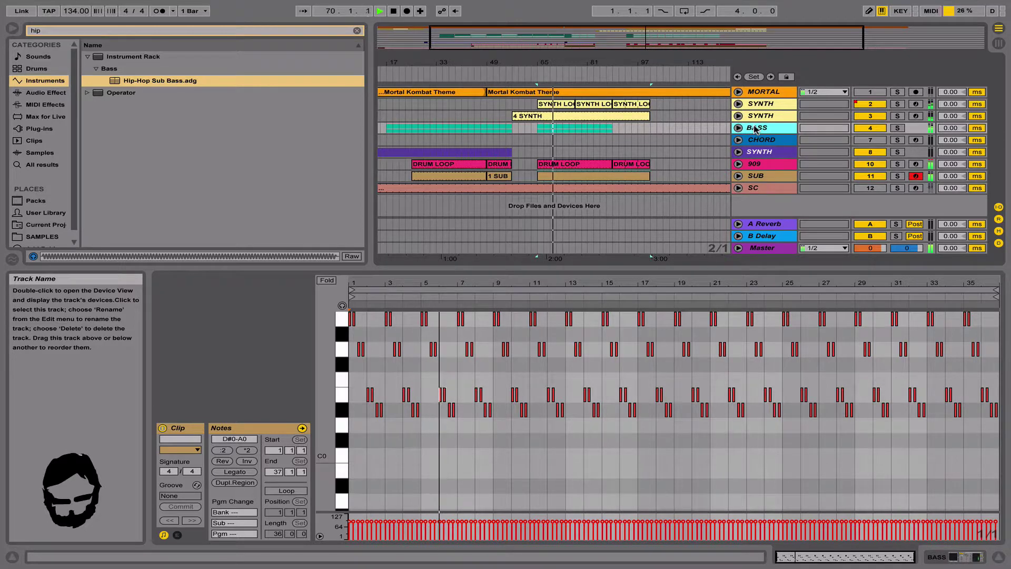
pyautogui.press('Right')
# Show the BASS group's device chain and list all audio effects in the browser with the search cleared.
pyautogui.click(943, 557)
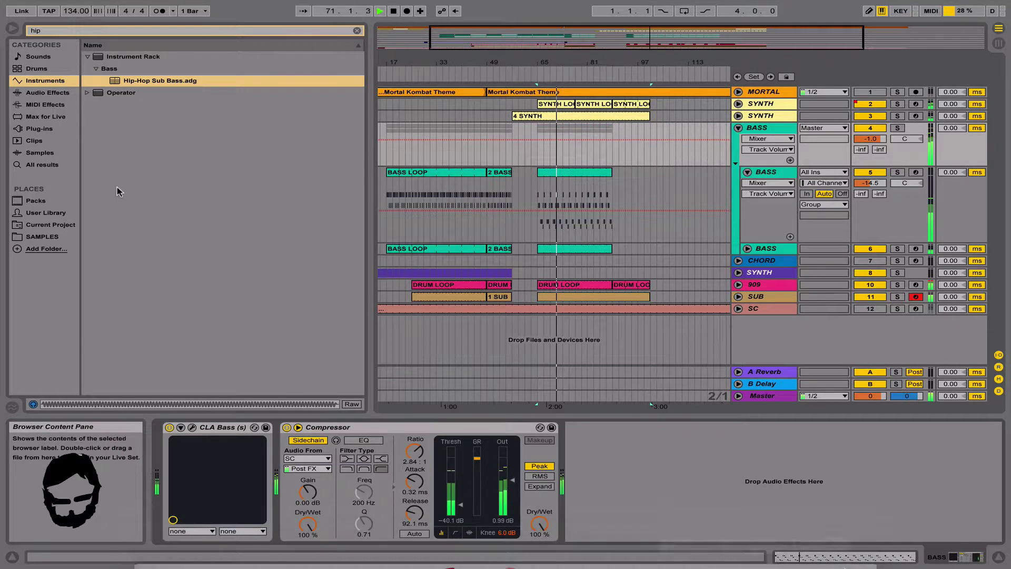
pyautogui.click(47, 93)
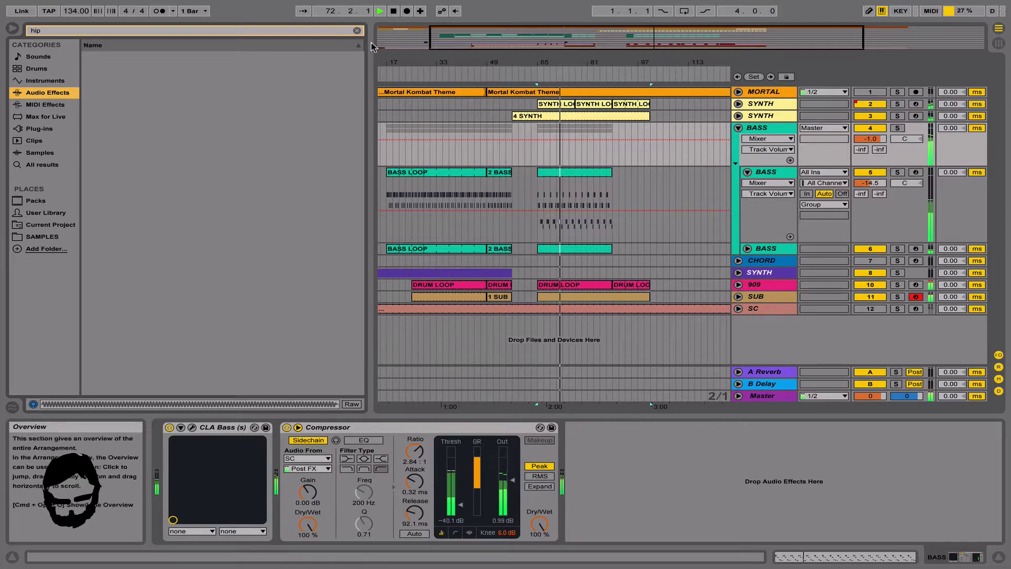
pyautogui.click(357, 31)
pyautogui.moveTo(126, 68); pyautogui.dragTo(639, 500)
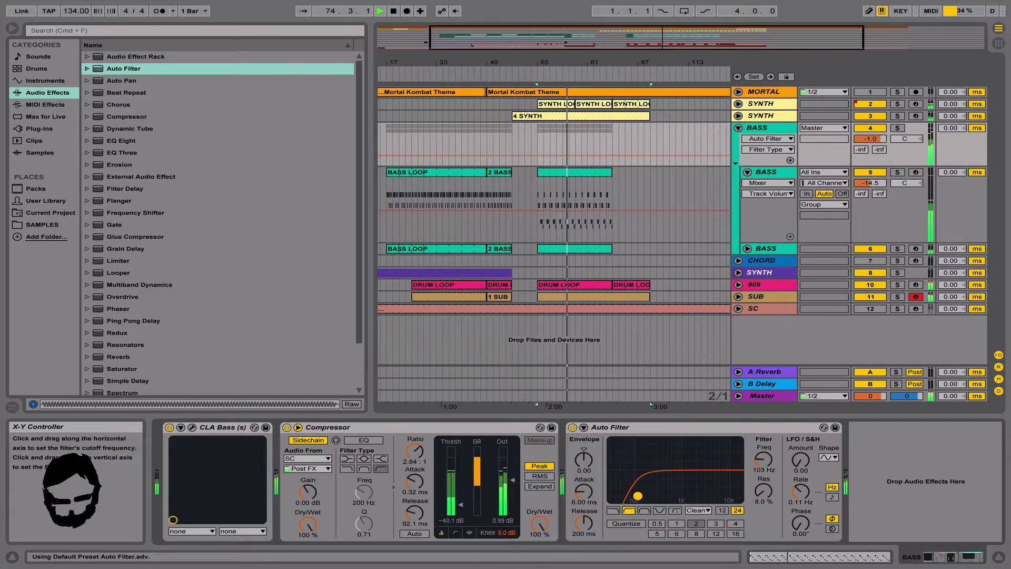
pyautogui.rightClick(577, 446)
pyautogui.click(589, 437)
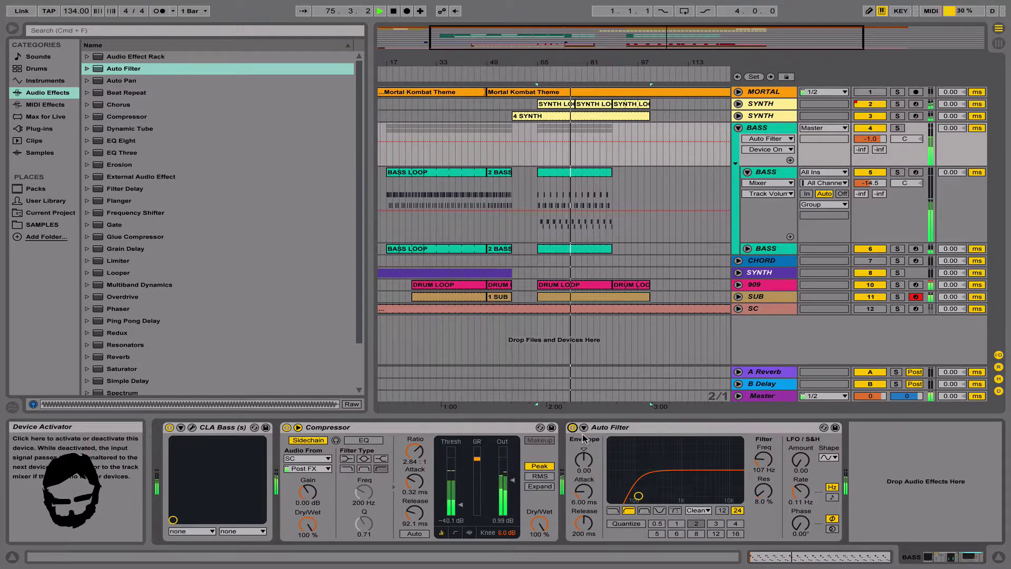
pyautogui.press('b')
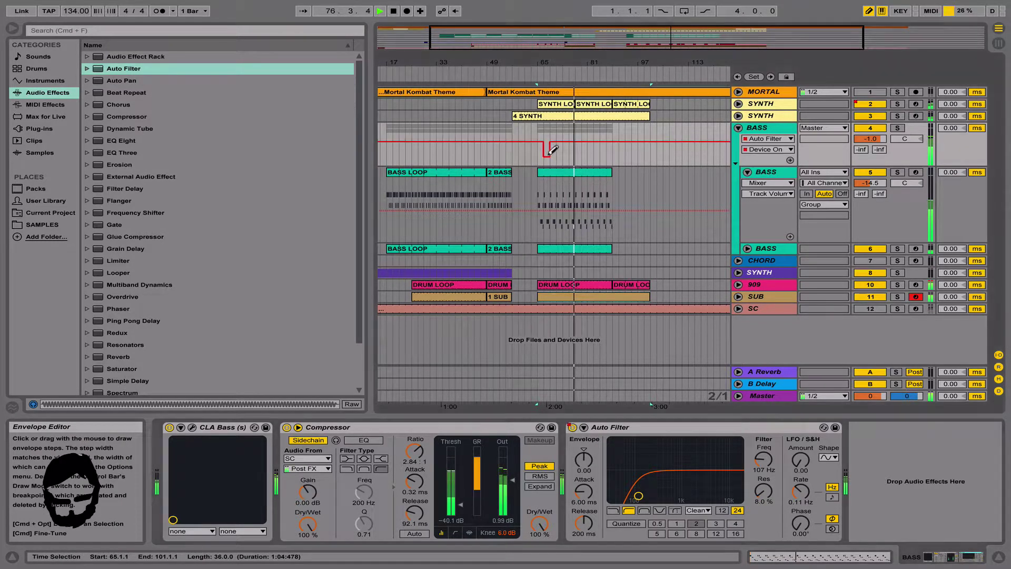
pyautogui.moveTo(536, 153); pyautogui.dragTo(381, 149)
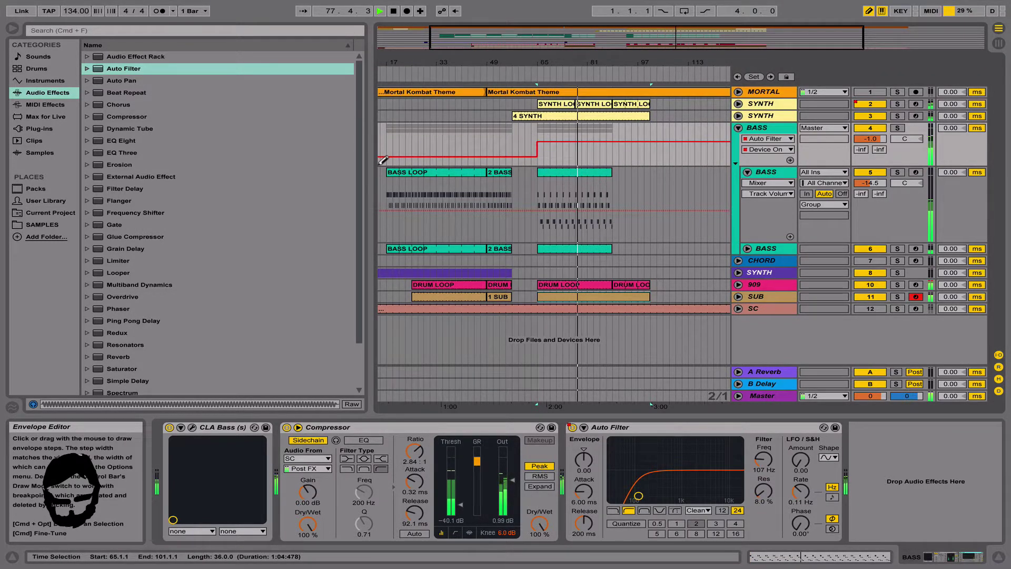
pyautogui.doubleClick(780, 131)
pyautogui.doubleClick(775, 131)
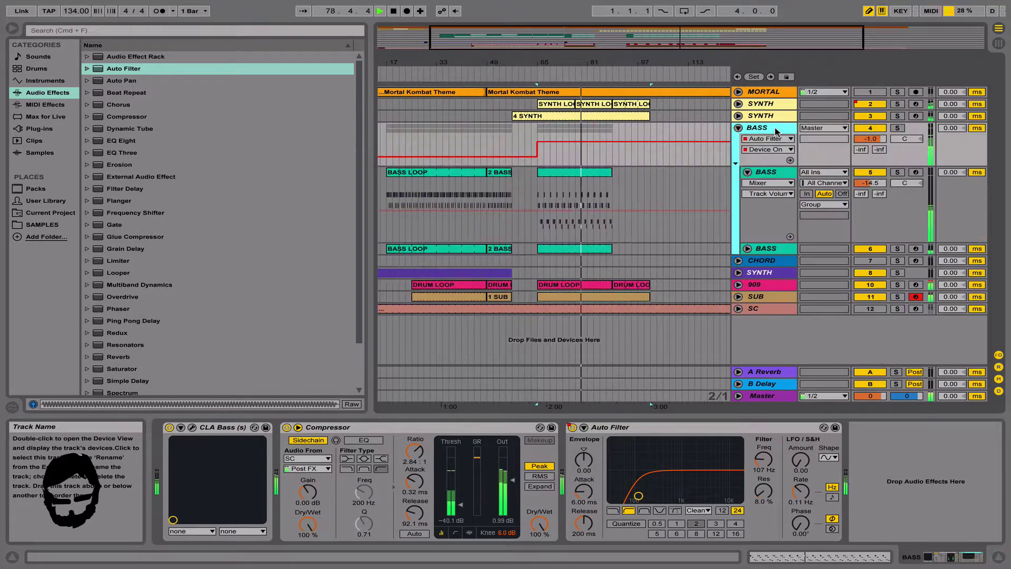
pyautogui.moveTo(638, 495); pyautogui.dragTo(638, 475)
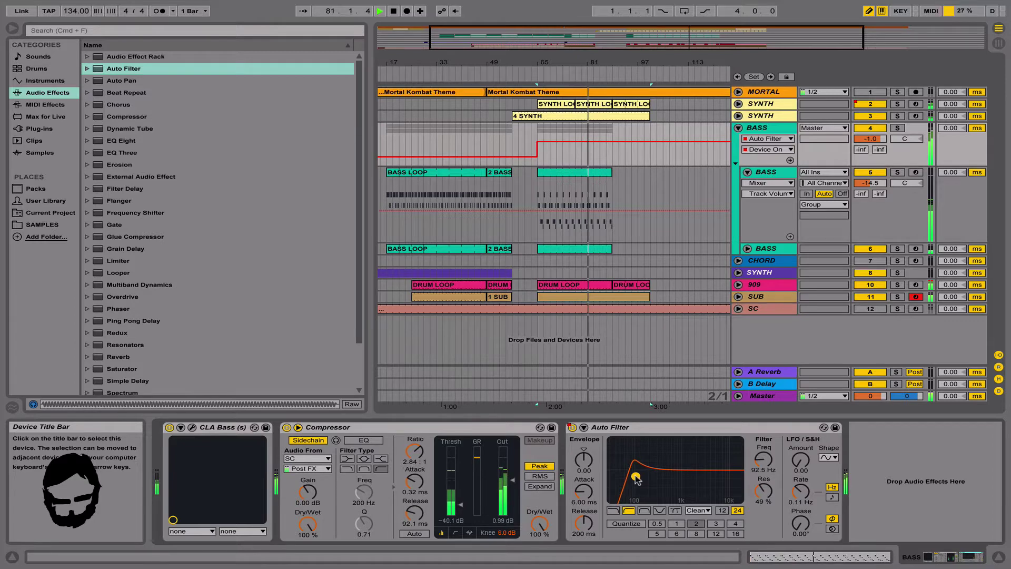
pyautogui.click(611, 427)
pyautogui.press('Delete')
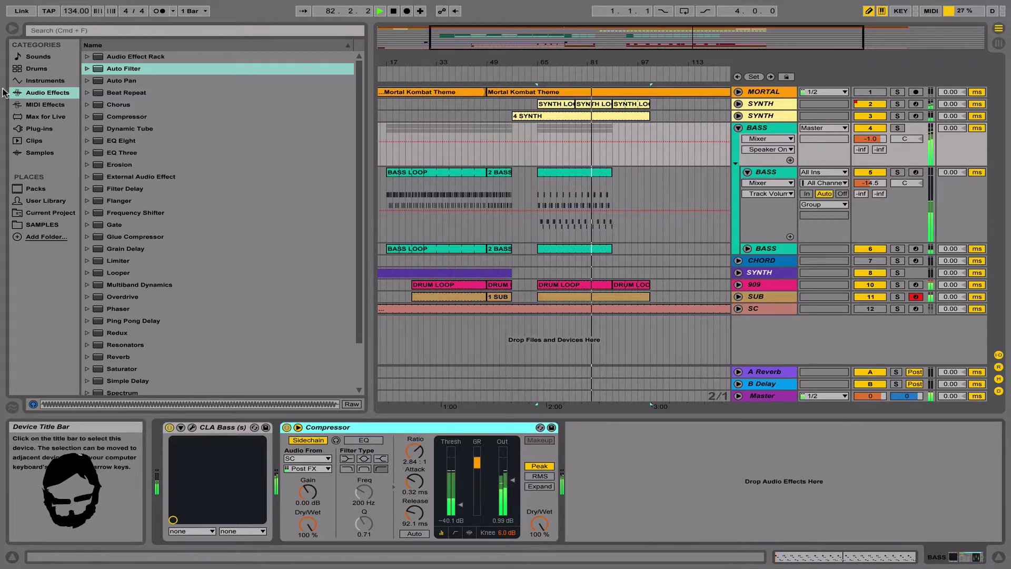
# Add the FabFilter Micro plug-in after the Compressor on the BASS group and start playback.
pyautogui.click(39, 128)
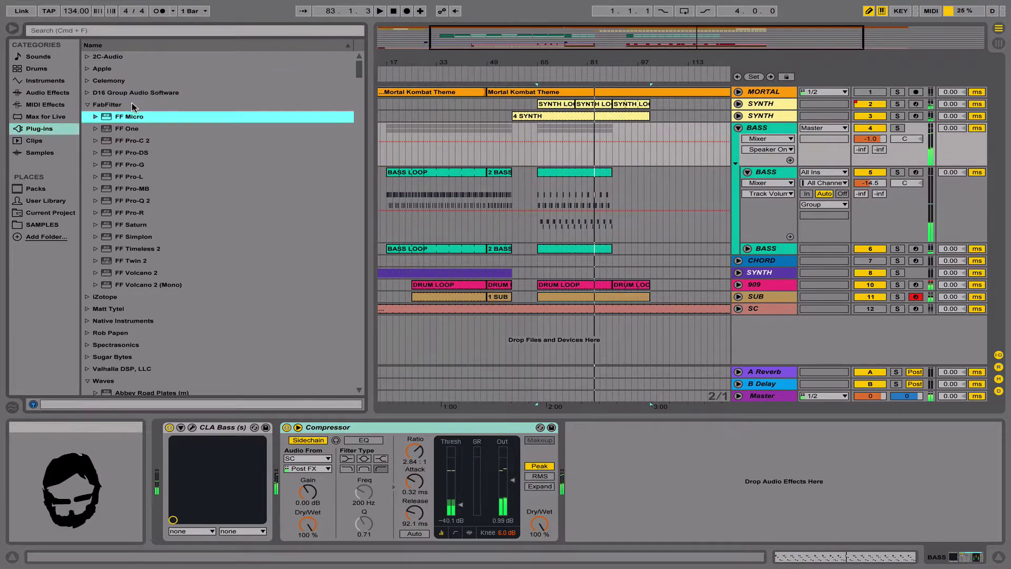
pyautogui.moveTo(749, 502); pyautogui.dragTo(750, 502)
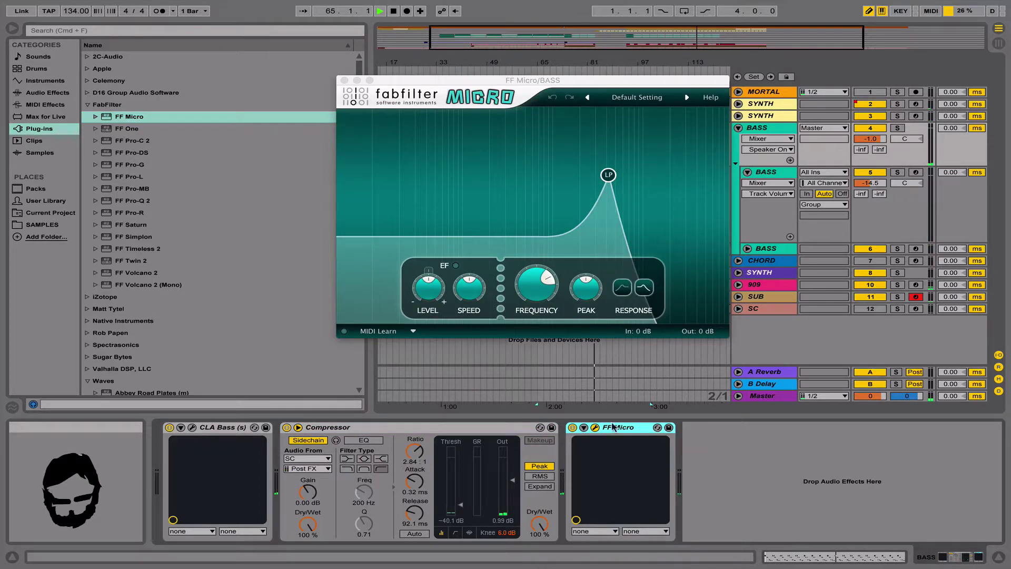
pyautogui.press('space')
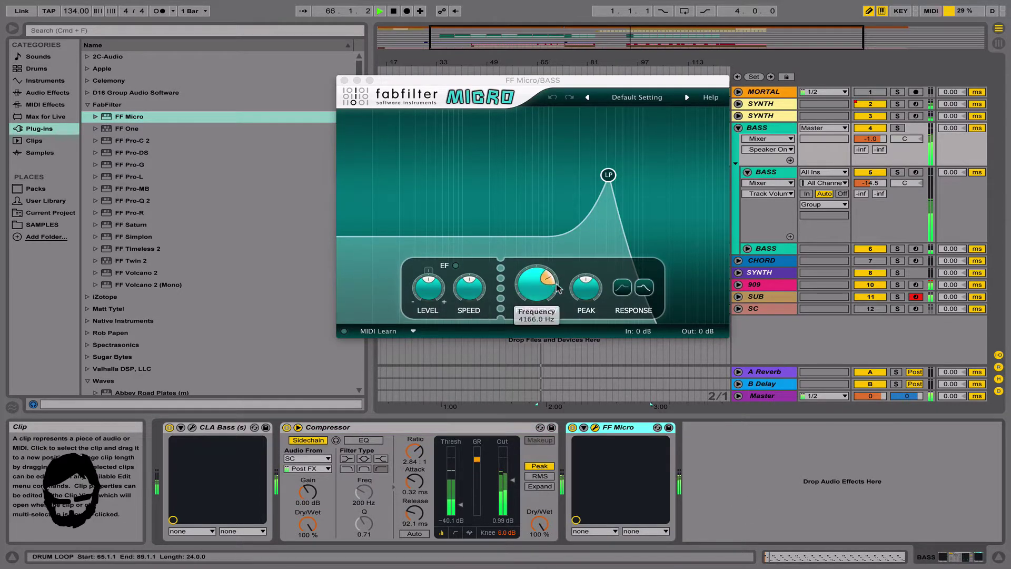
# Switch FF Micro to a high-pass response with a low cutoff and a slightly reduced peak, and close its window.
pyautogui.click(617, 292)
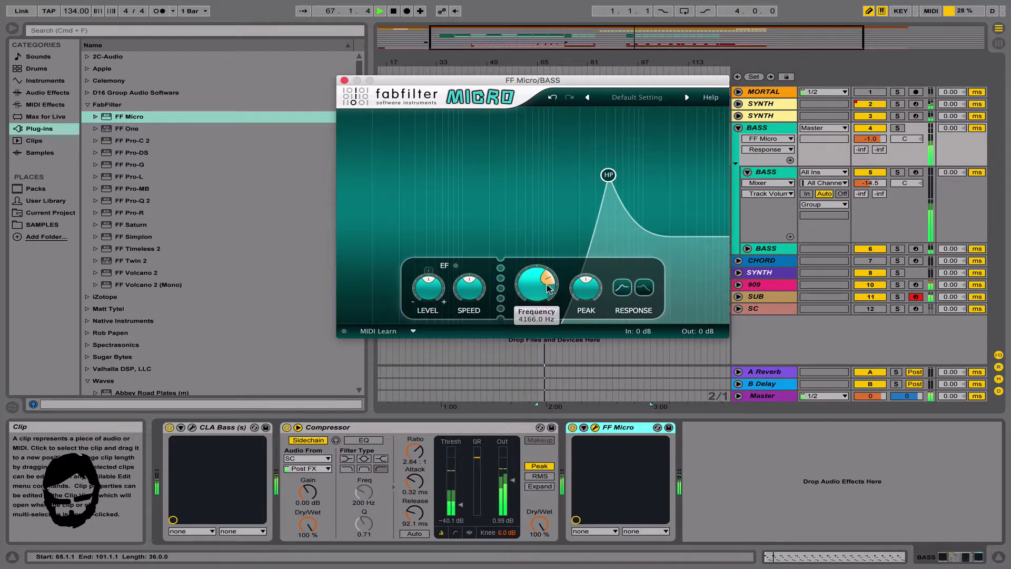
pyautogui.moveTo(536, 284); pyautogui.dragTo(543, 344)
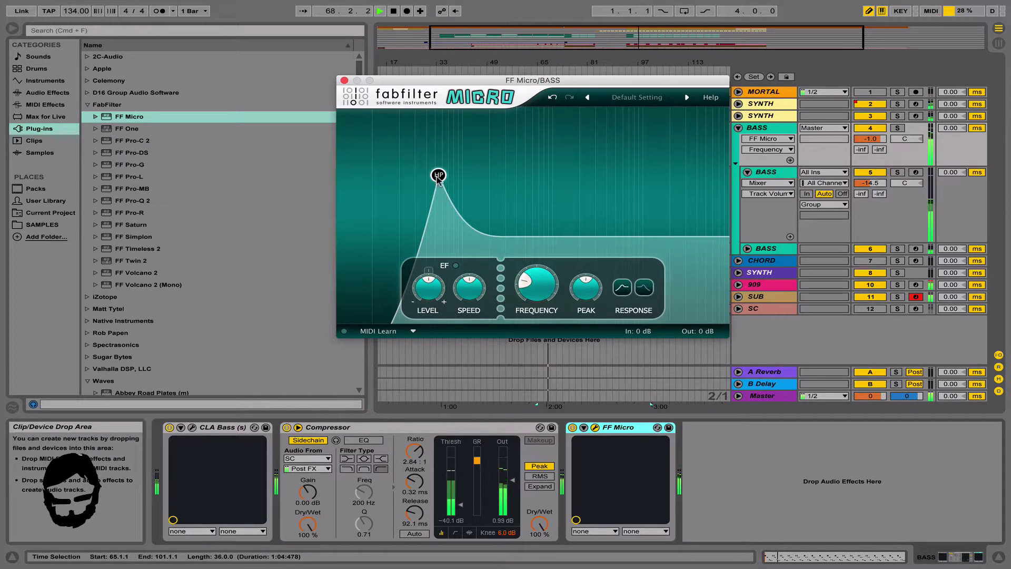
pyautogui.moveTo(439, 174)
pyautogui.mouseDown()
pyautogui.moveTo(469, 112)
pyautogui.moveTo(447, 145)
pyautogui.moveTo(452, 175)
pyautogui.moveTo(468, 139)
pyautogui.moveTo(457, 173)
pyautogui.mouseUp()
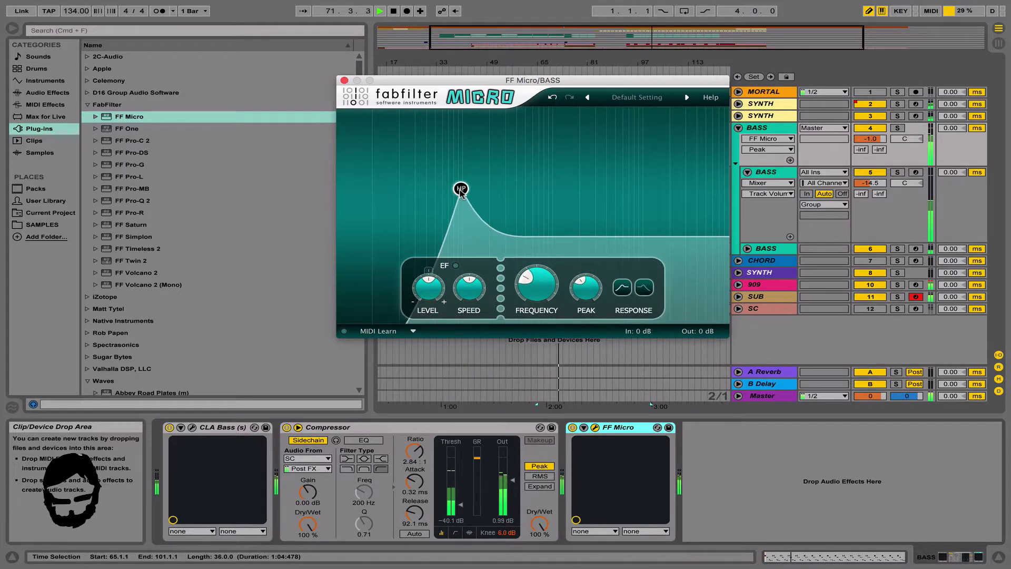
pyautogui.click(344, 81)
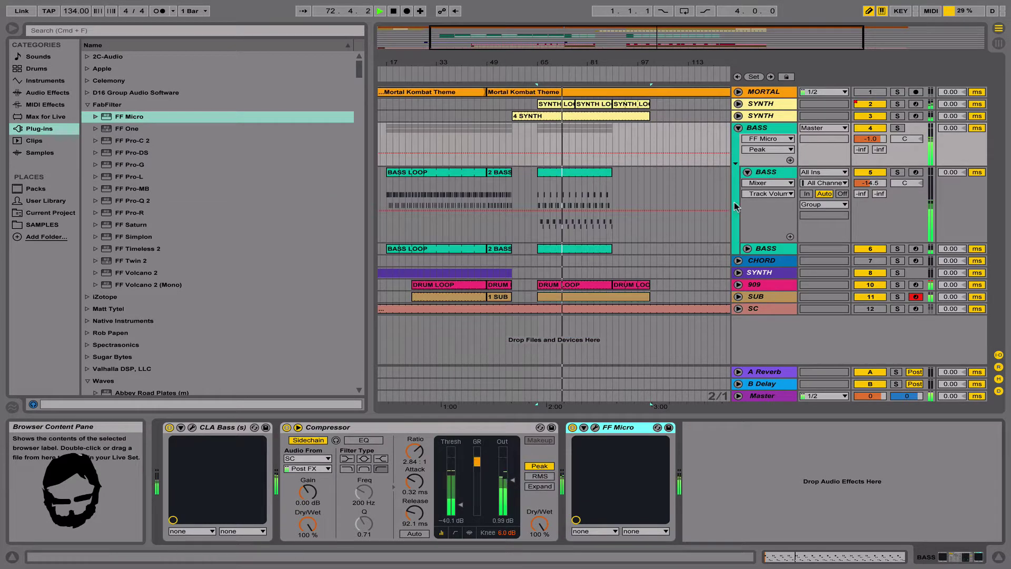
# Automate FF Micro's on/off state on the BASS group to be off before bar 65 and on from there, and leave draw mode.
pyautogui.rightClick(572, 427)
pyautogui.click(584, 437)
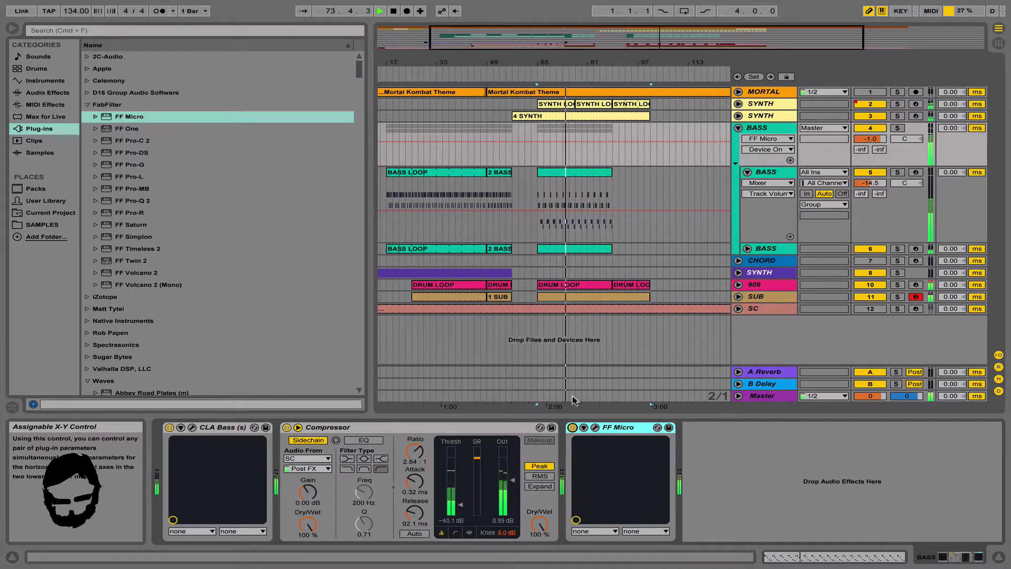
pyautogui.moveTo(531, 145); pyautogui.dragTo(532, 157)
pyautogui.click(869, 11)
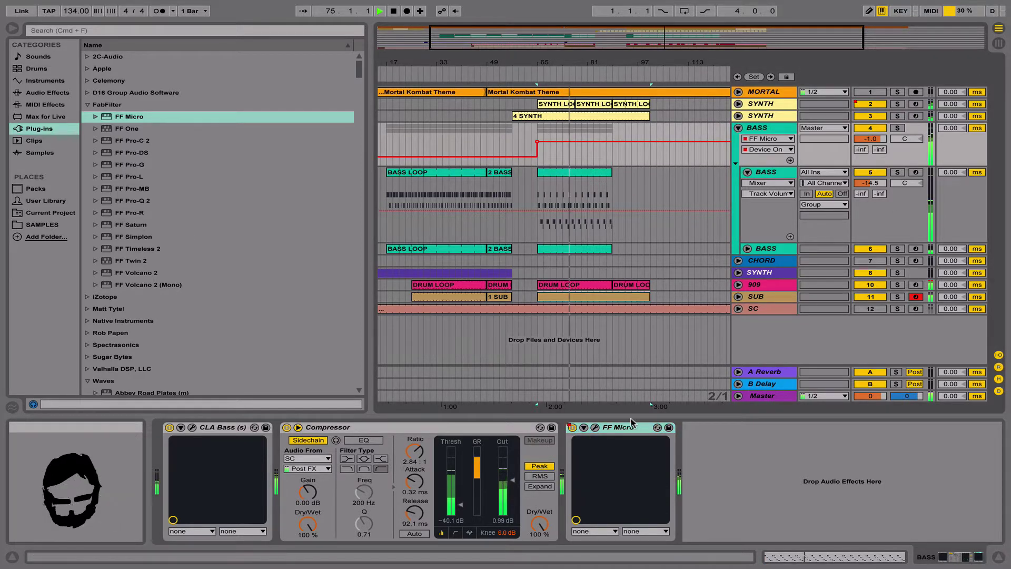
# Lower FF Micro's Peak to 0.276 and close the plug-in window.
pyautogui.click(594, 427)
pyautogui.moveTo(586, 288); pyautogui.dragTo(589, 302)
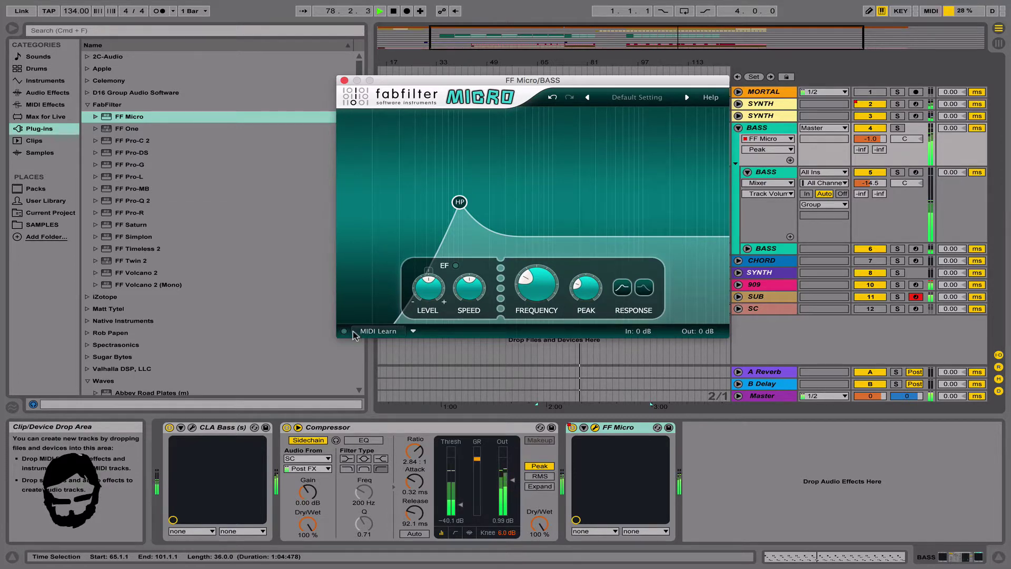
pyautogui.moveTo(592, 295); pyautogui.dragTo(594, 296)
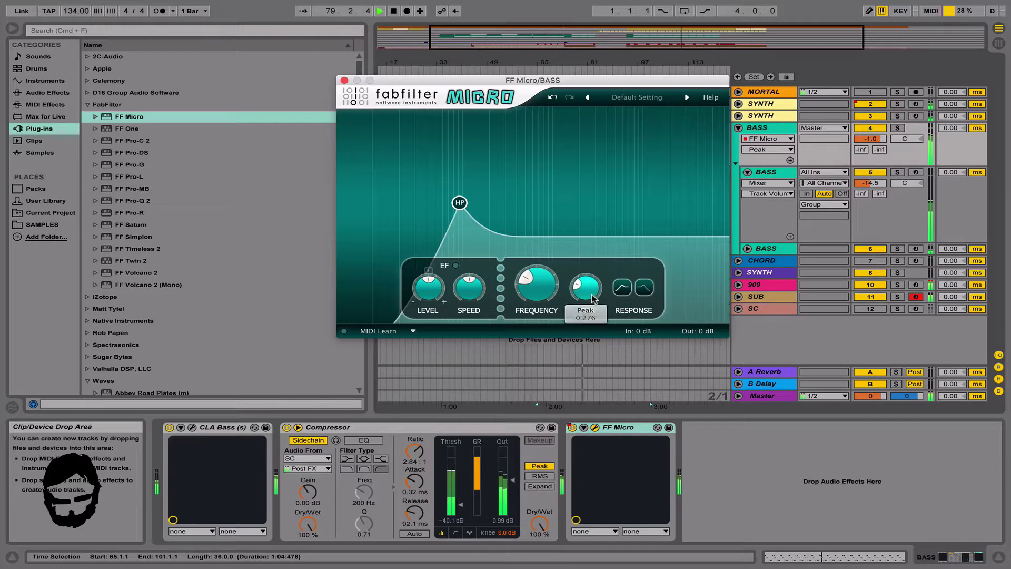
pyautogui.click(344, 81)
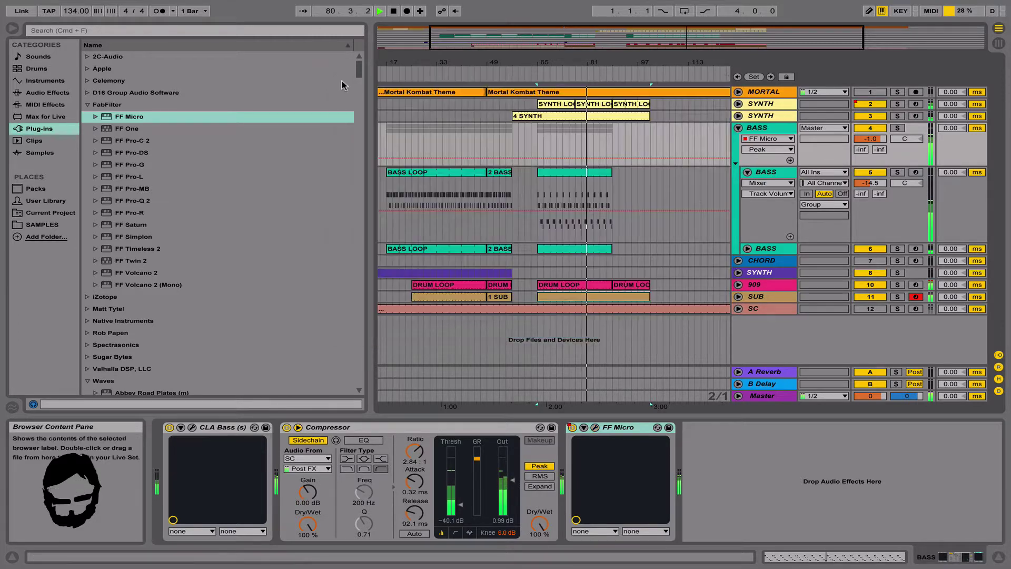
# Select the BASS group track and fold it.
pyautogui.doubleClick(785, 130)
pyautogui.click(738, 128)
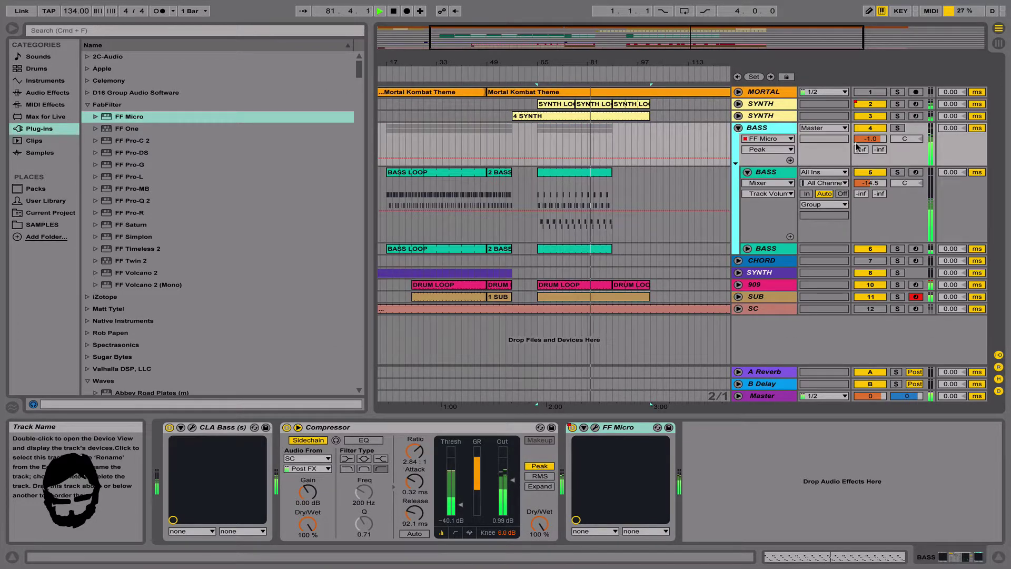
pyautogui.click(738, 128)
# Examine the SUB and 909 tracks with their device chains, unfolding and refolding each lane.
pyautogui.press('Down')
pyautogui.press('Down')
pyautogui.press('Down')
pyautogui.press('Down')
pyautogui.press('Down')
pyautogui.press('Up')
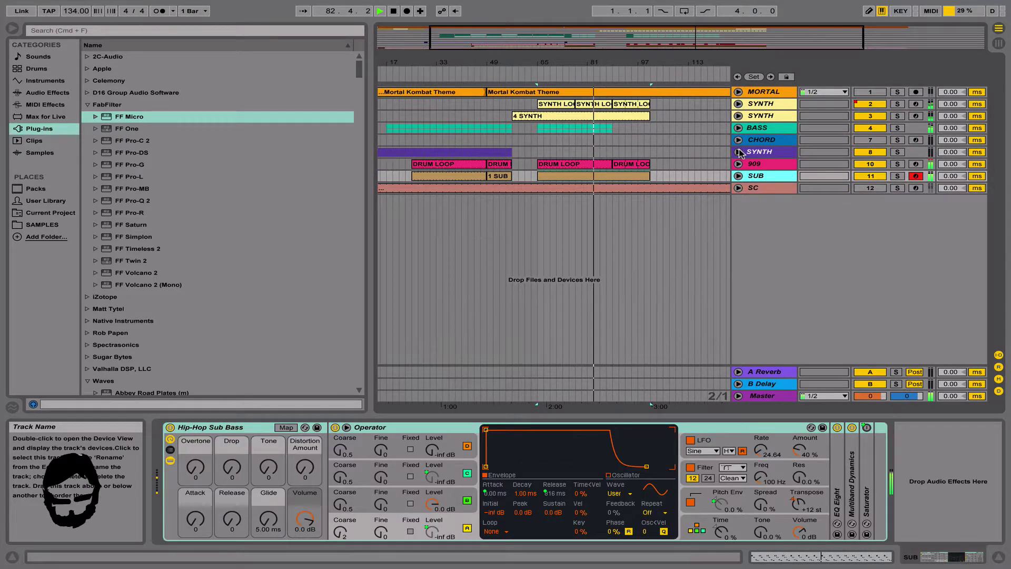
pyautogui.press('Right')
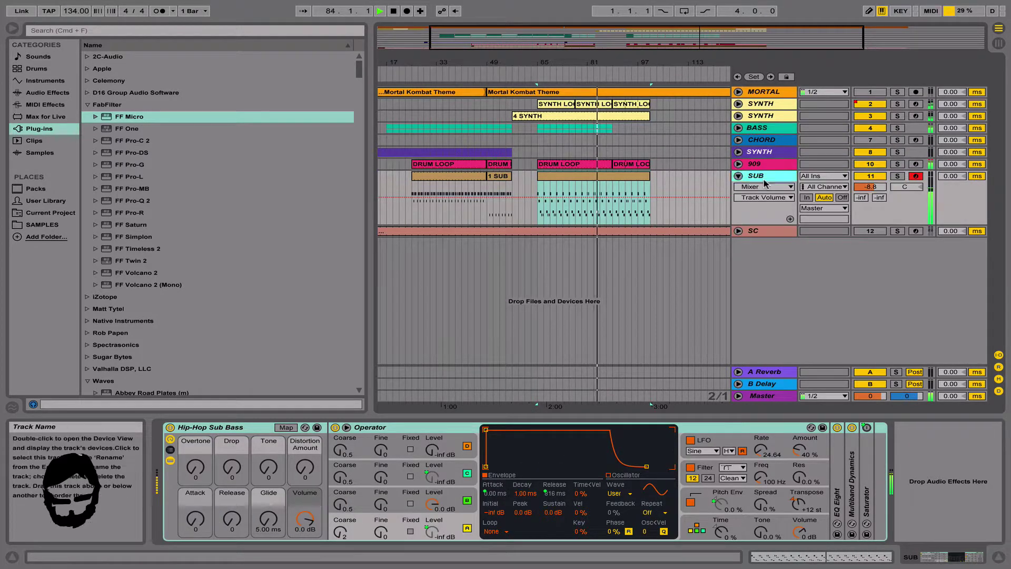
pyautogui.press('Left')
pyautogui.press('Up')
pyautogui.press('Right')
pyautogui.press('Left')
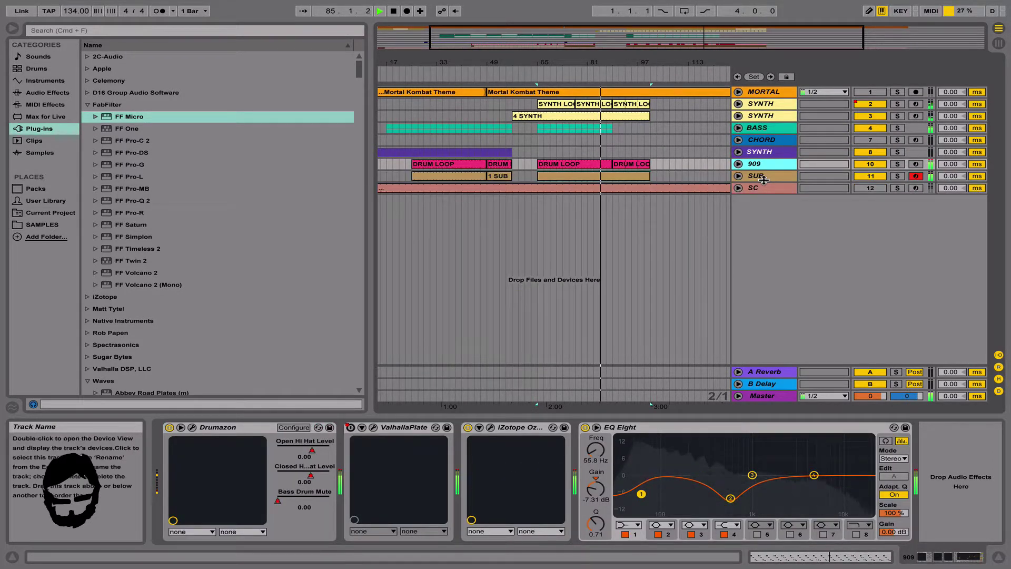
# Unfold the BASS group, extend its second pair of bass clips to bar 101, and save the project.
pyautogui.press('Up')
pyautogui.press('Up')
pyautogui.press('Up')
pyautogui.press('Right')
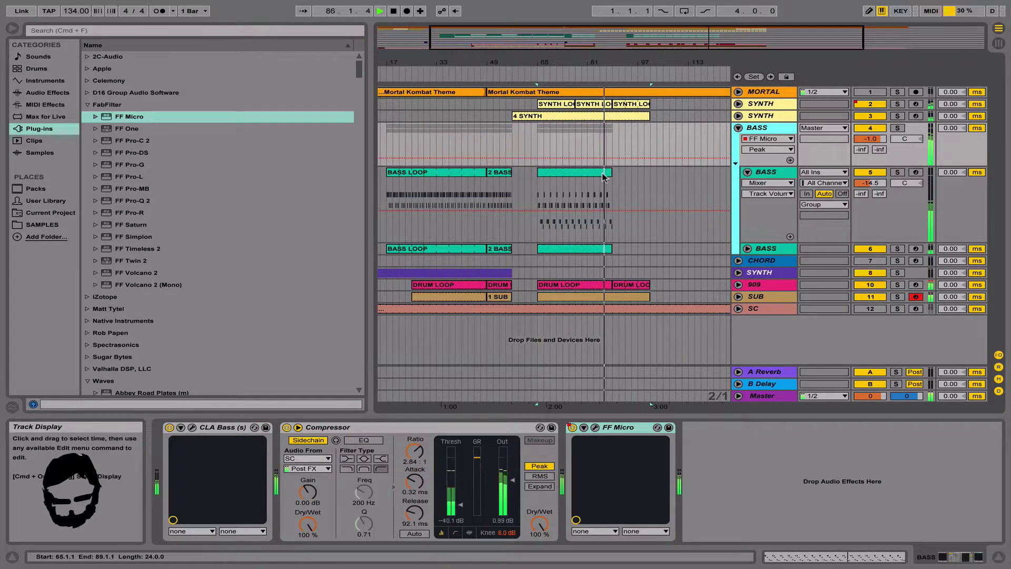
pyautogui.click(607, 173)
pyautogui.keyDown('shift'); pyautogui.click(609, 249); pyautogui.keyUp('shift')
pyautogui.moveTo(611, 250); pyautogui.dragTo(650, 250)
pyautogui.press('space')
pyautogui.press('super+s')
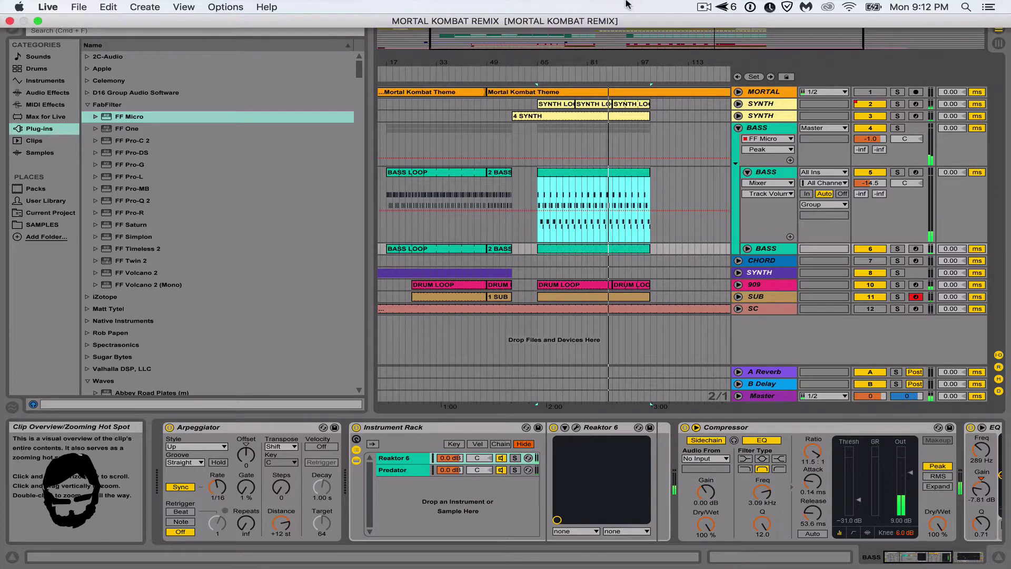
pyautogui.click(704, 5)
pyautogui.click(718, 32)
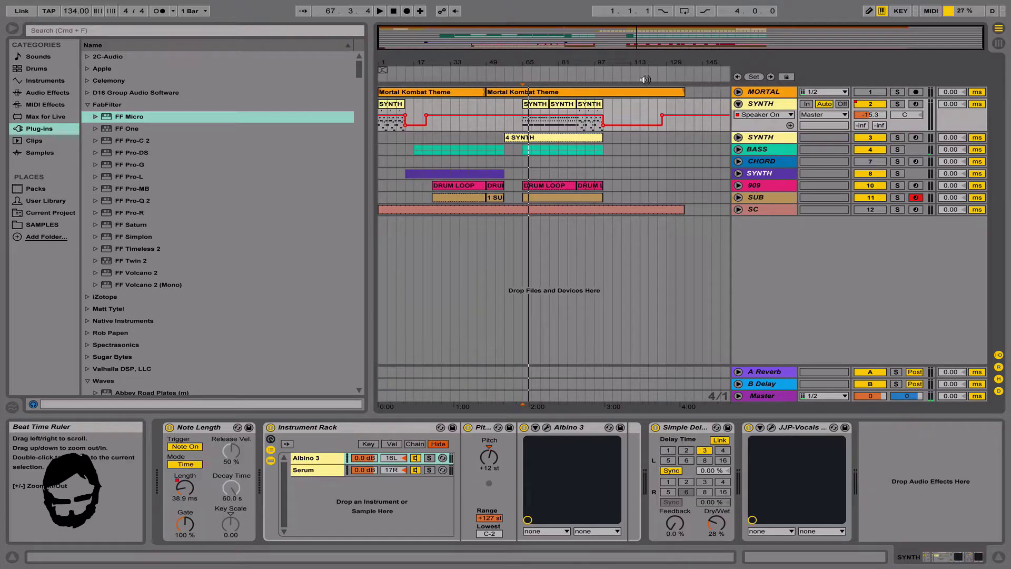
# Delete the stray automation breakpoint near bar 125 and everything after bar 101 on all tracks.
pyautogui.click(662, 121)
pyautogui.press('space')
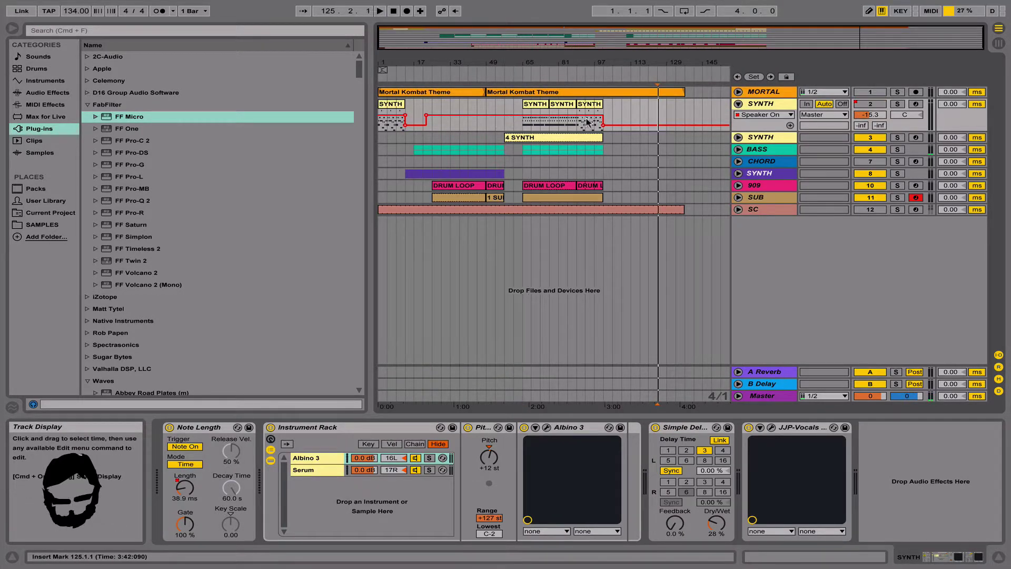
pyautogui.moveTo(603, 212); pyautogui.dragTo(818, 4)
pyautogui.press('Delete')
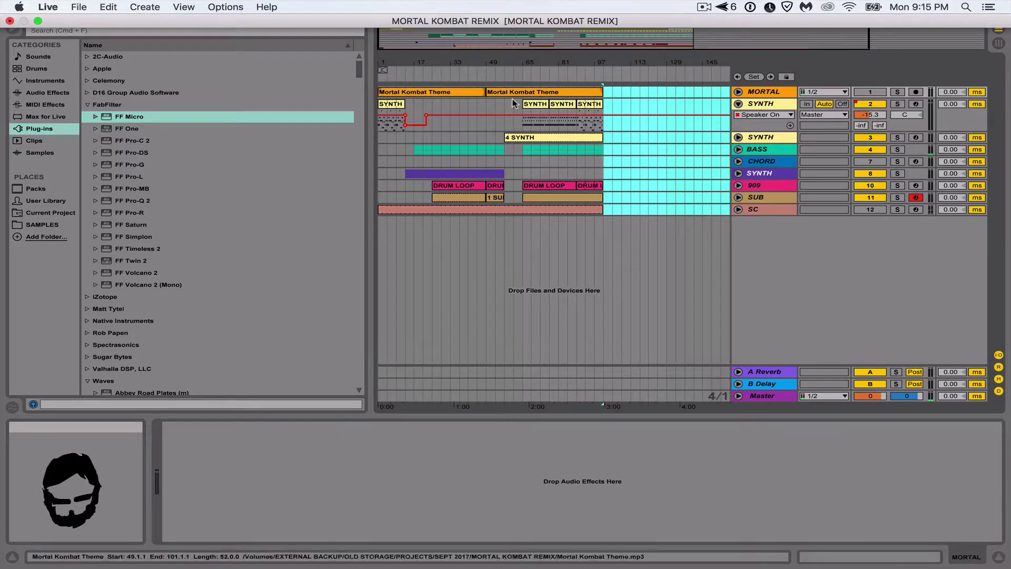
# Play back the intro passages around bars 13 and 5.
pyautogui.click(503, 213)
pyautogui.press('space')
pyautogui.click(409, 220)
pyautogui.press('space')
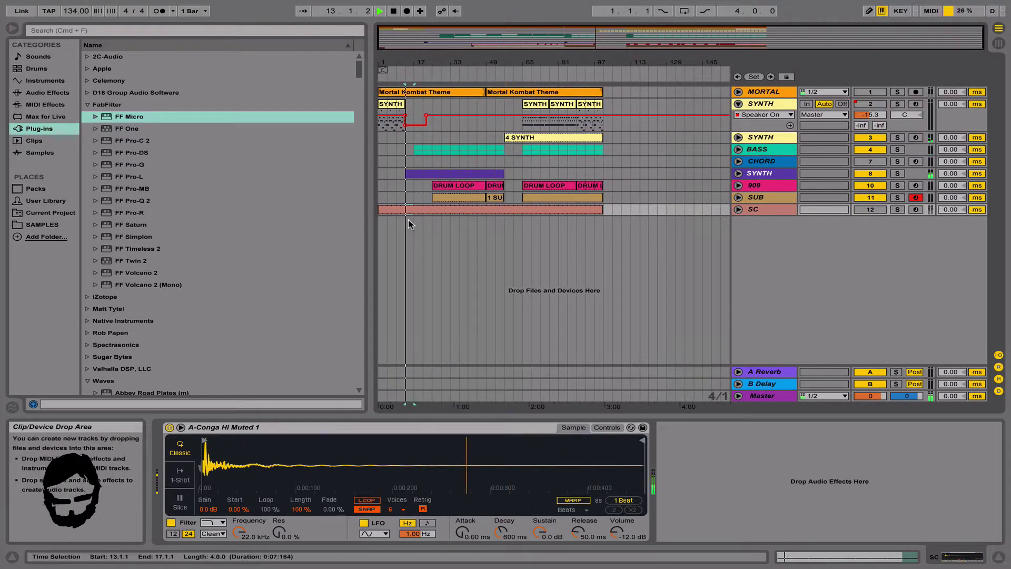
pyautogui.click(389, 226)
pyautogui.press('space')
pyautogui.press('space')
# Copy bars 1 to 13 of all tracks, paste them at bar 101, and play the result.
pyautogui.moveTo(405, 226); pyautogui.dragTo(307, 1)
pyautogui.press('super+c')
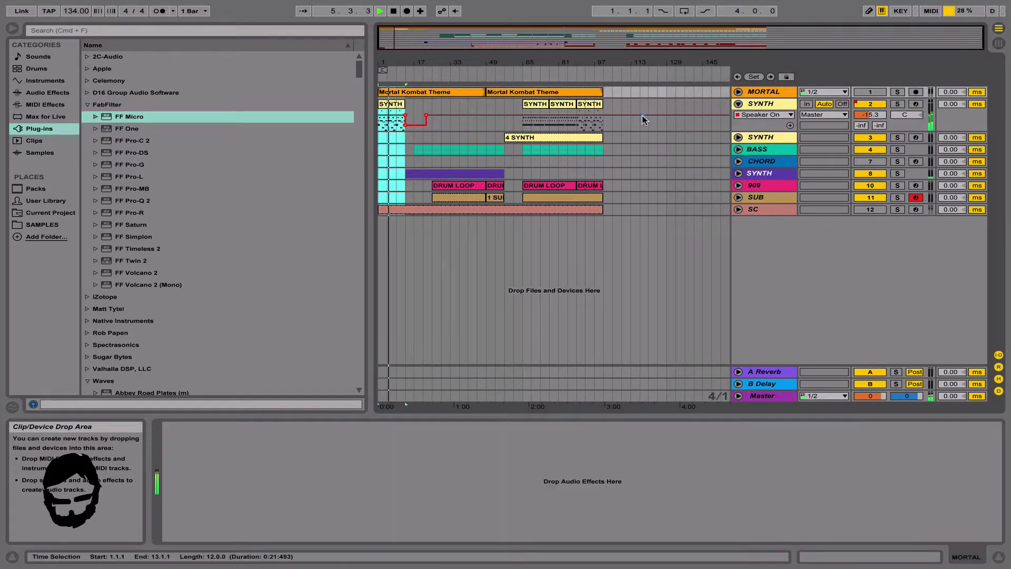
pyautogui.click(606, 93)
pyautogui.press('super+v')
pyautogui.press('space')
pyautogui.press('space')
pyautogui.press('space')
# Enlarge the first SYNTH track and display its Note Length device's Time Length automation, with the copied clip open.
pyautogui.click(765, 115)
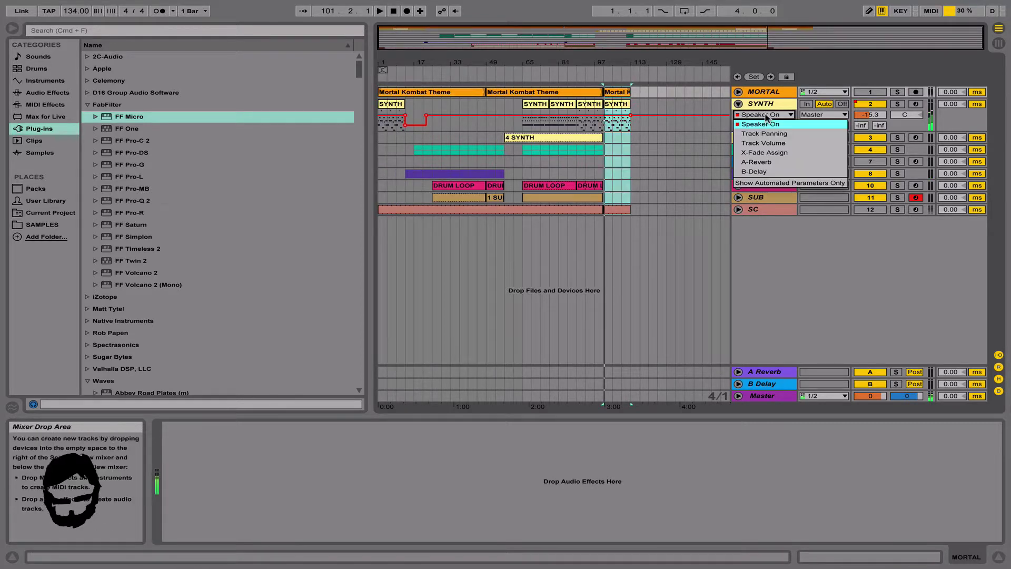
pyautogui.click(650, 181)
pyautogui.doubleClick(615, 105)
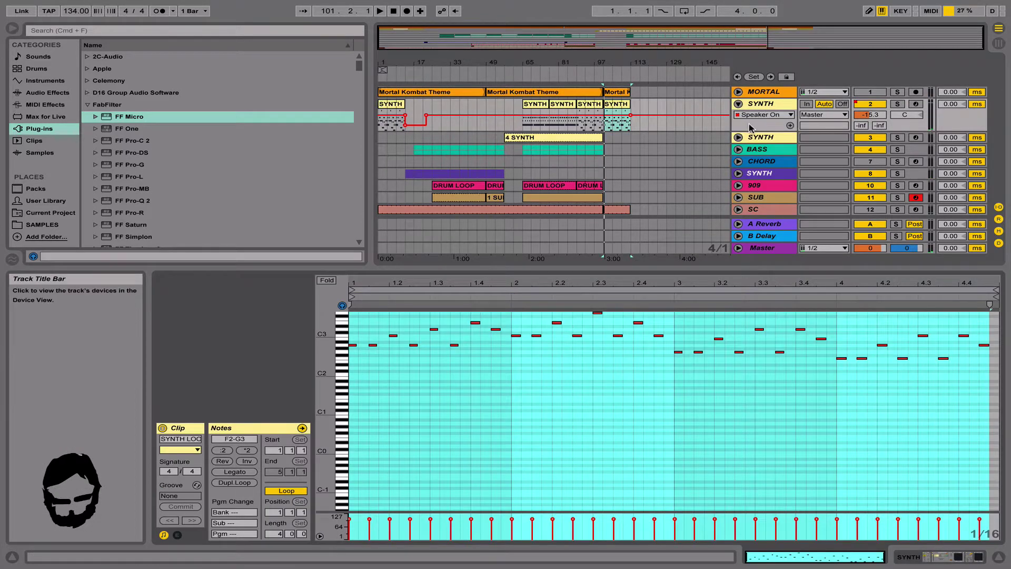
pyautogui.click(751, 116)
pyautogui.click(761, 123)
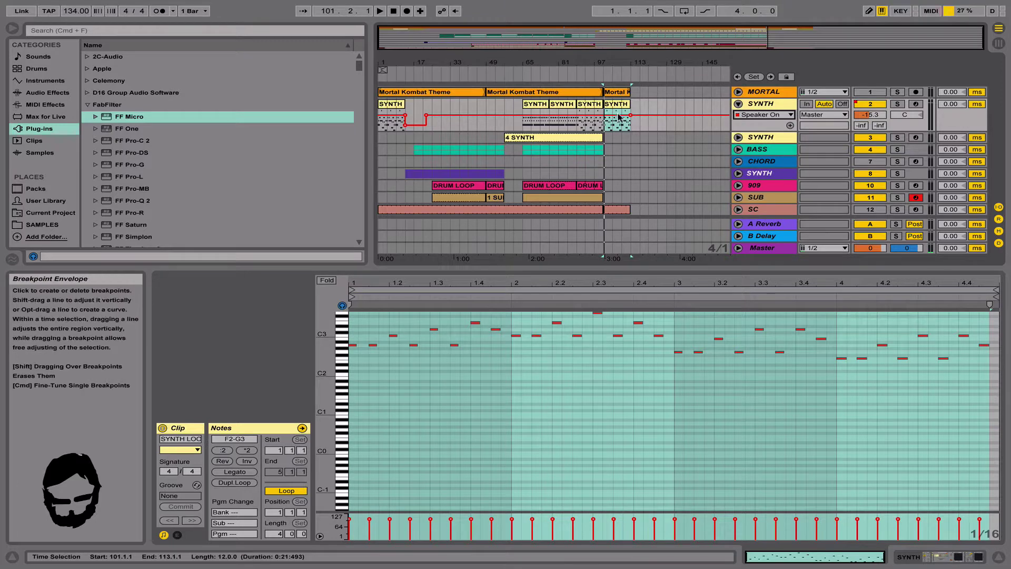
pyautogui.click(774, 115)
pyautogui.click(774, 116)
pyautogui.moveTo(774, 131); pyautogui.dragTo(774, 144)
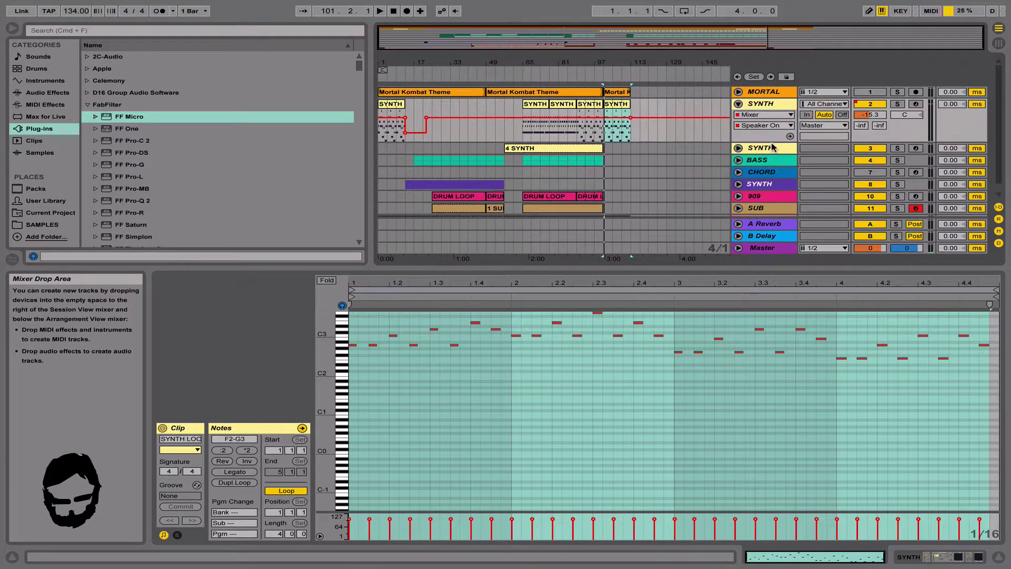
pyautogui.click(763, 115)
pyautogui.click(766, 133)
pyautogui.press('b')
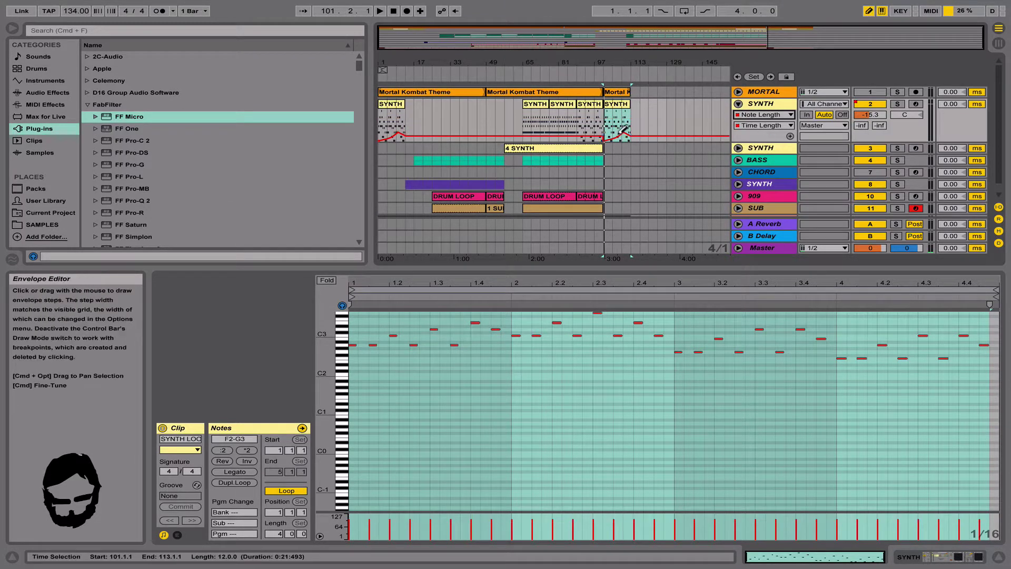
pyautogui.click(602, 141)
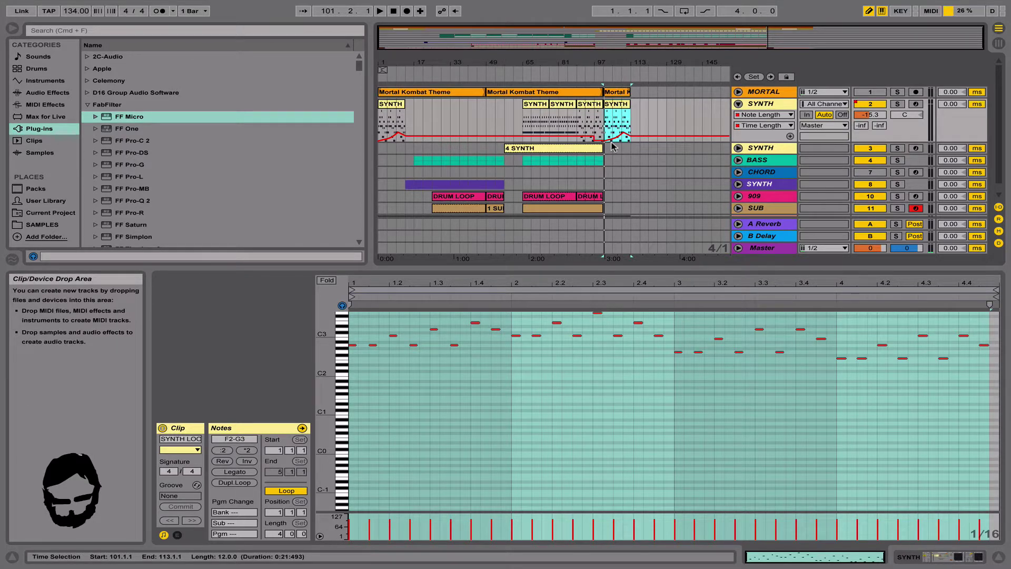
pyautogui.press('super+z')
pyautogui.press('b')
# Lower the Time Length envelope's peak in the copied section to about 20 ms and audition the transition at bar 101.
pyautogui.moveTo(613, 62); pyautogui.dragTo(610, 95)
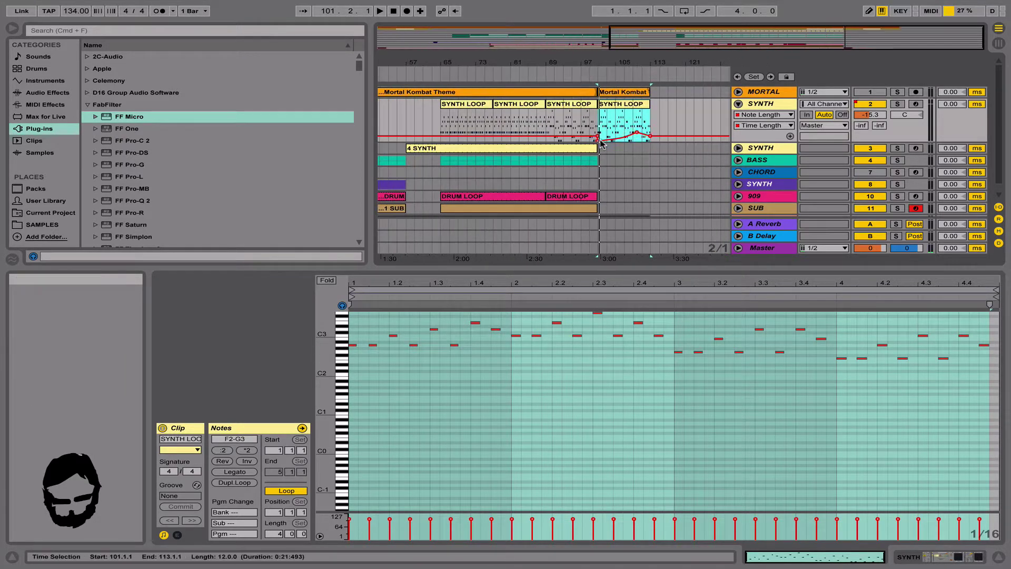
pyautogui.click(622, 125)
pyautogui.press('space')
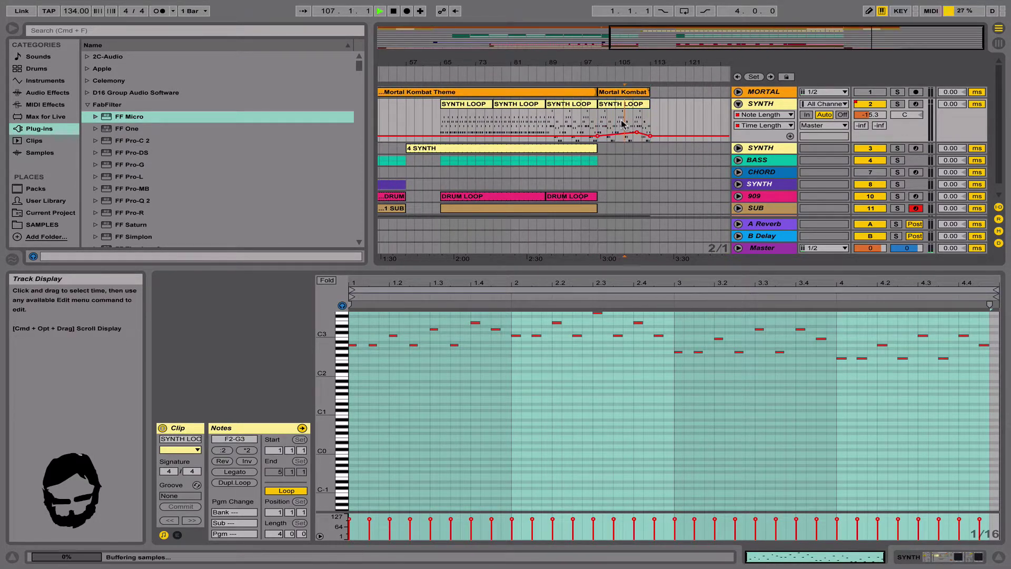
pyautogui.click(582, 125)
pyautogui.press('space')
pyautogui.press('space')
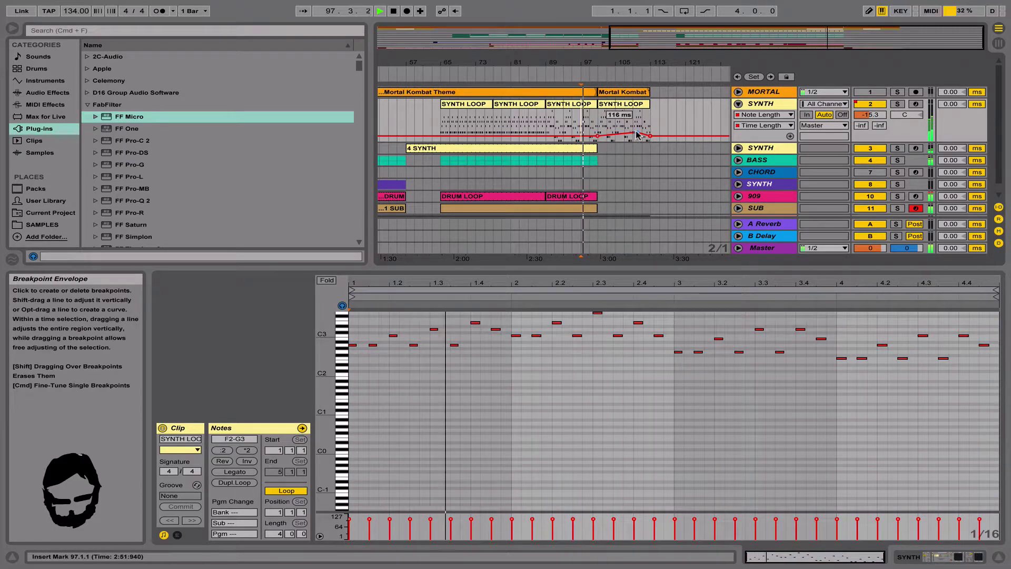
pyautogui.click(598, 126)
pyautogui.press('space')
pyautogui.press('space')
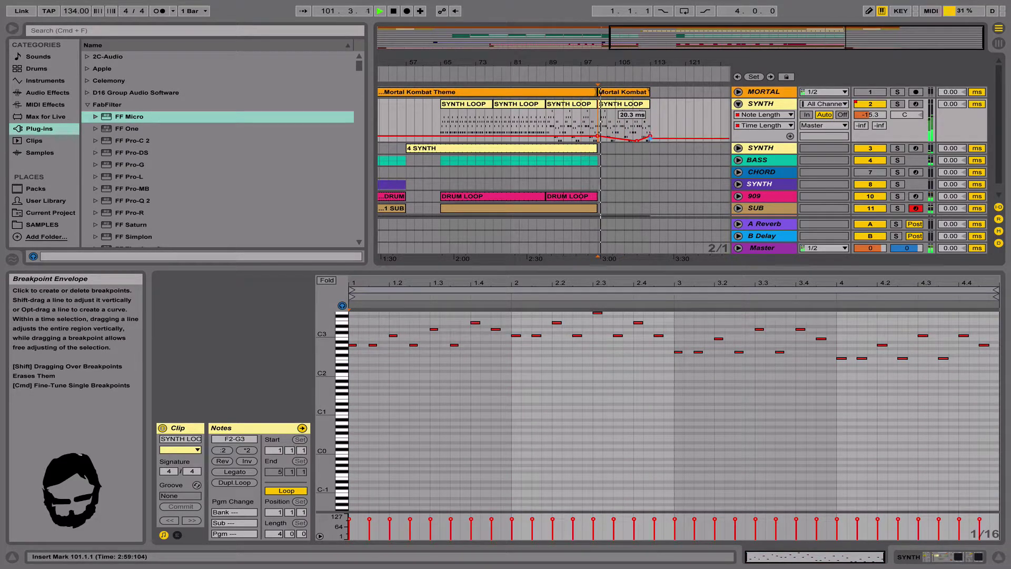
# Lower the Time Length envelope's end at bar 113, raise its start at bar 101, and audition from bar 99.
pyautogui.click(651, 138)
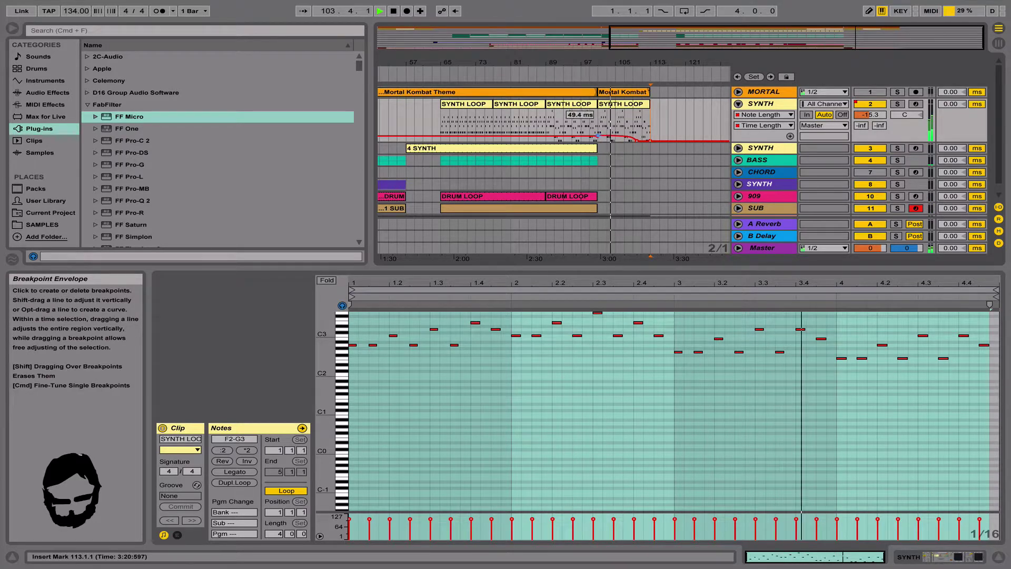
pyautogui.click(593, 126)
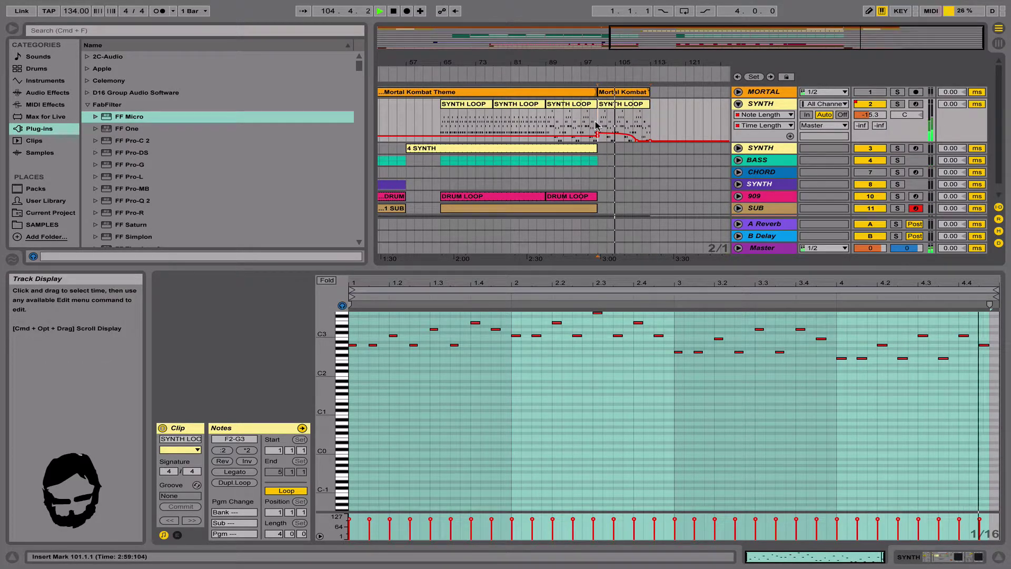
pyautogui.press('space')
pyautogui.press('space')
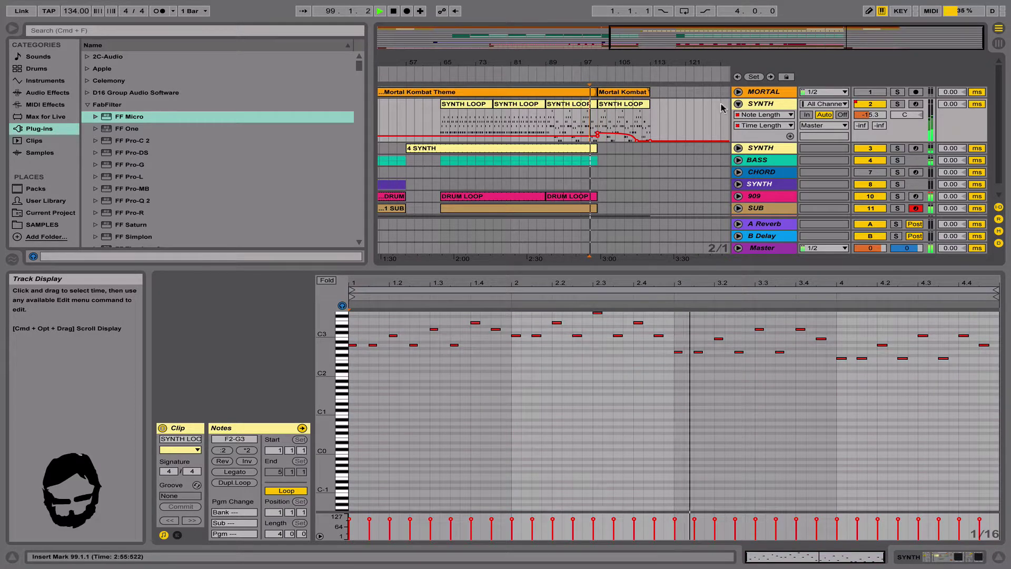
# Fold the first SYNTH track and play the whole arrangement from bar 1.
pyautogui.click(757, 105)
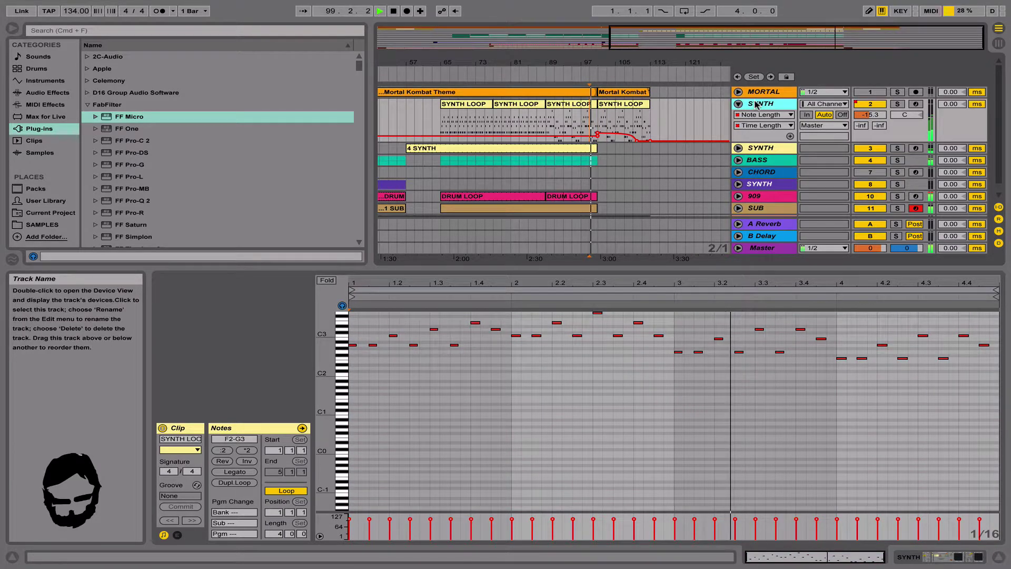
pyautogui.click(738, 104)
pyautogui.hscroll(-8, 609, 131)
pyautogui.moveTo(416, 63); pyautogui.dragTo(416, 45)
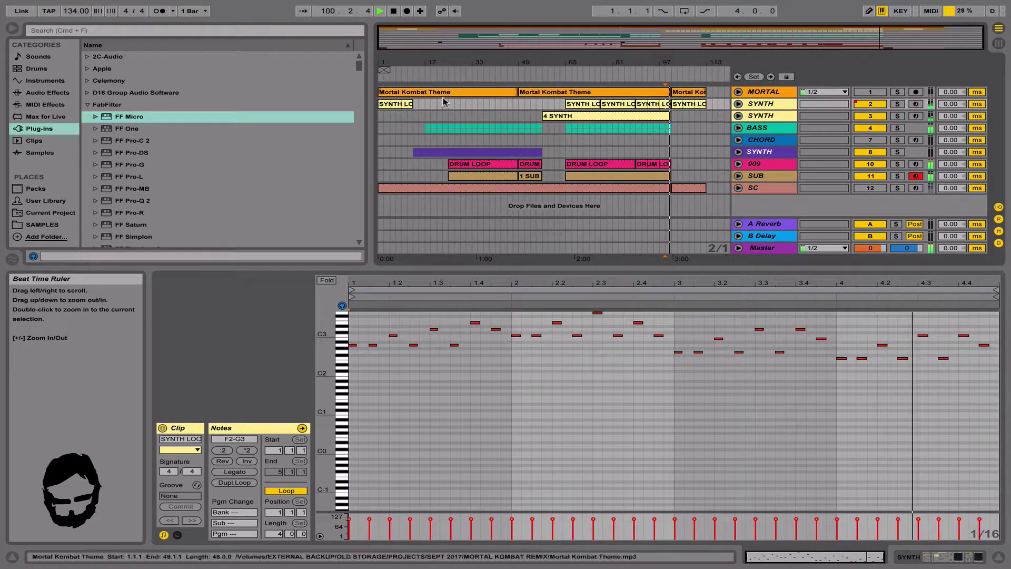
pyautogui.click(399, 189)
pyautogui.press('space')
pyautogui.press('space')
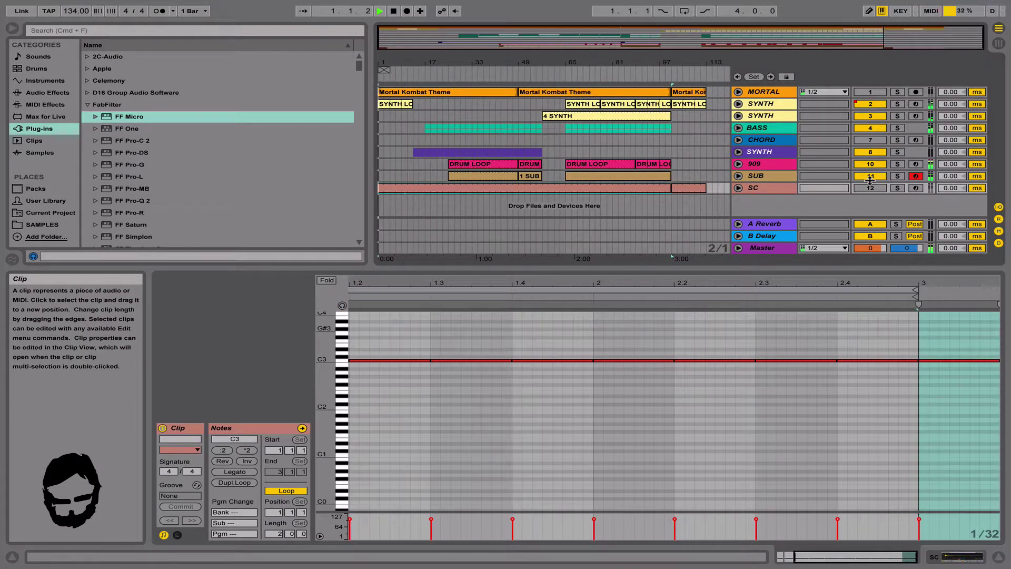
# Insert a new audio track below SC and name it FX.
pyautogui.click(764, 188)
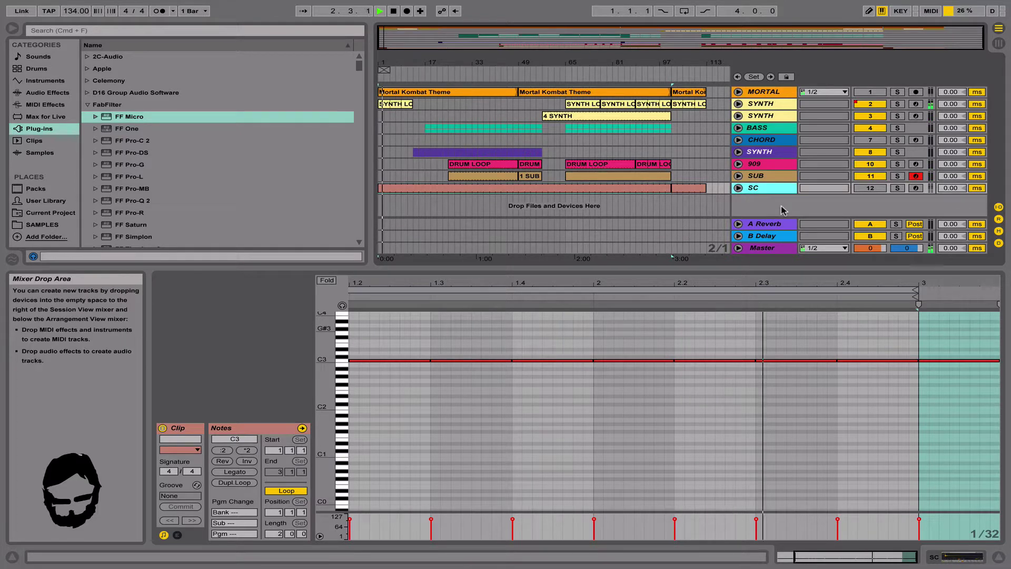
pyautogui.press('super+t')
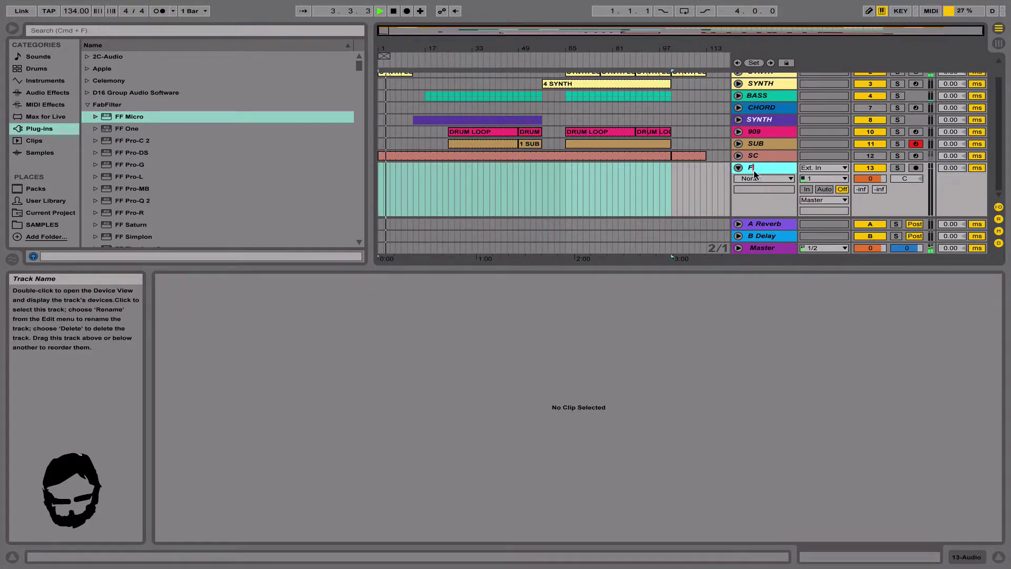
pyautogui.press('Return')
# Search the SAMPLES folder for "FX".
pyautogui.click(42, 225)
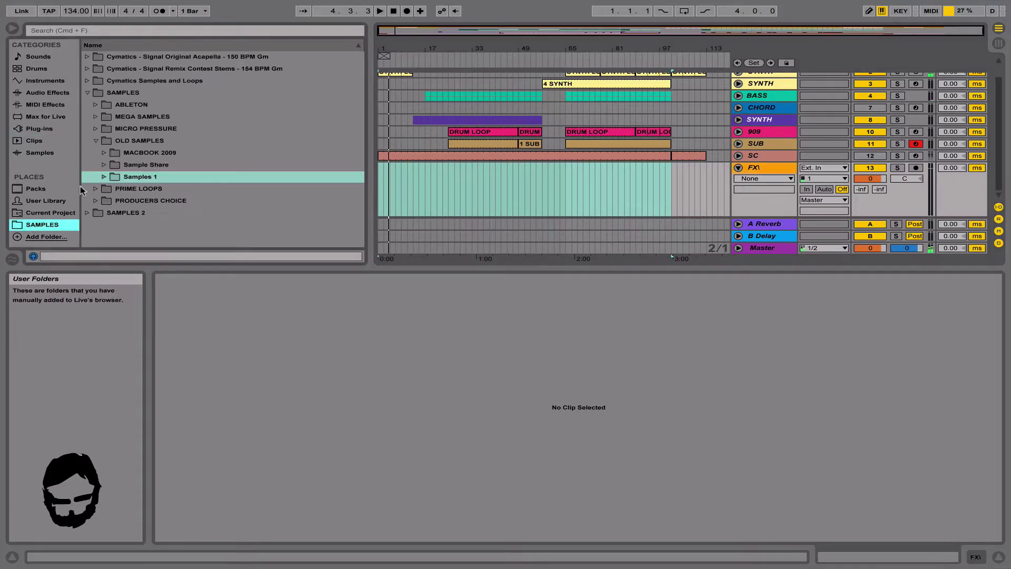
pyautogui.click(149, 141)
pyautogui.click(149, 141)
pyautogui.click(120, 31)
pyautogui.write('FX')
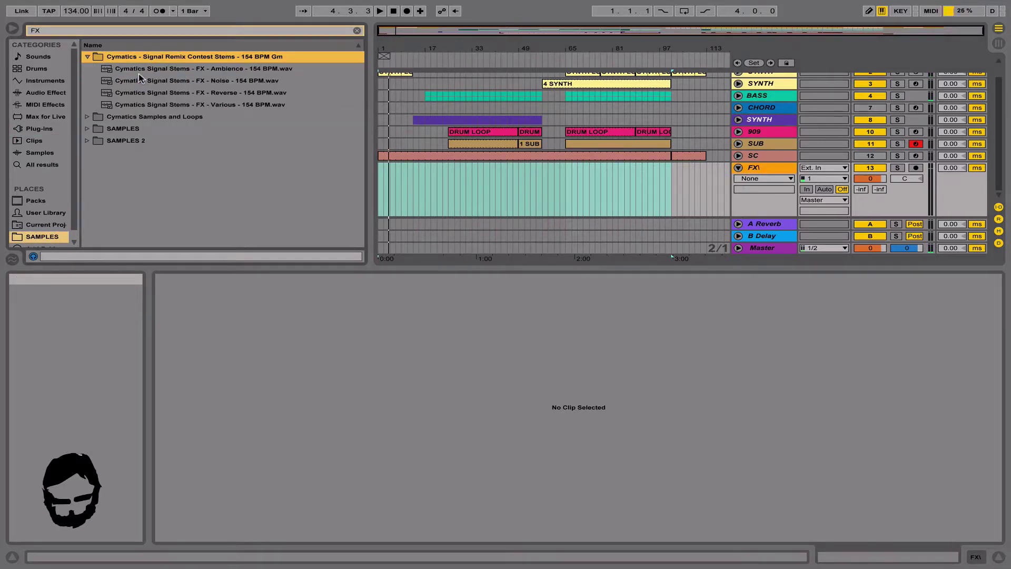
# Preview the Cymatics Signal Stems FX Ambience, Noise and Reverse samples and collapse their folder.
pyautogui.press('Down')
pyautogui.press('Down')
pyautogui.press('Down')
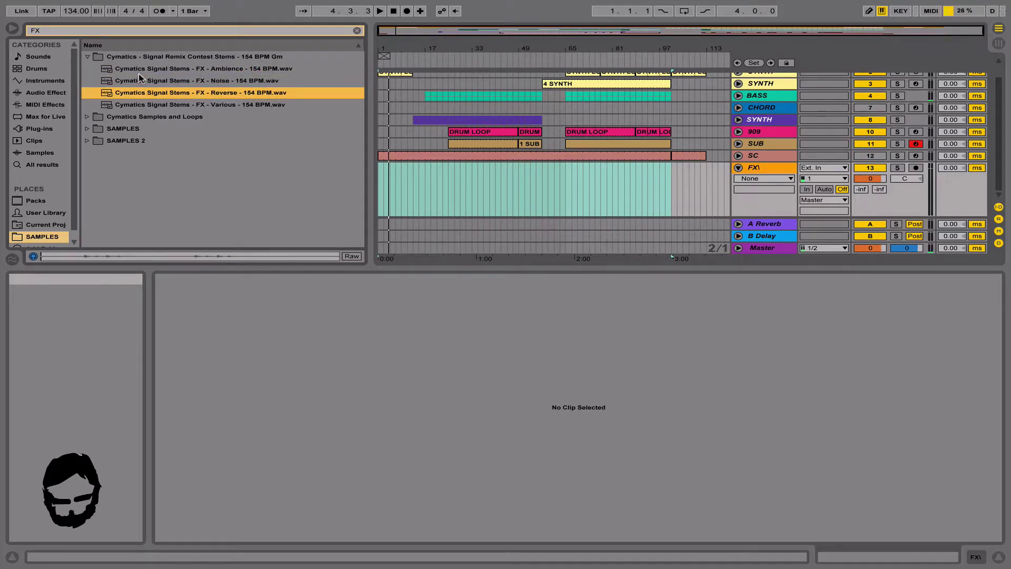
pyautogui.press('Left')
pyautogui.press('Left')
# Expand Cymatics Samples and Loops to Free FX, preview Buildup 1, and collapse the Buildups folder.
pyautogui.press('Down')
pyautogui.press('Right')
pyautogui.press('Down')
pyautogui.press('Right')
pyautogui.press('Down')
pyautogui.press('Right')
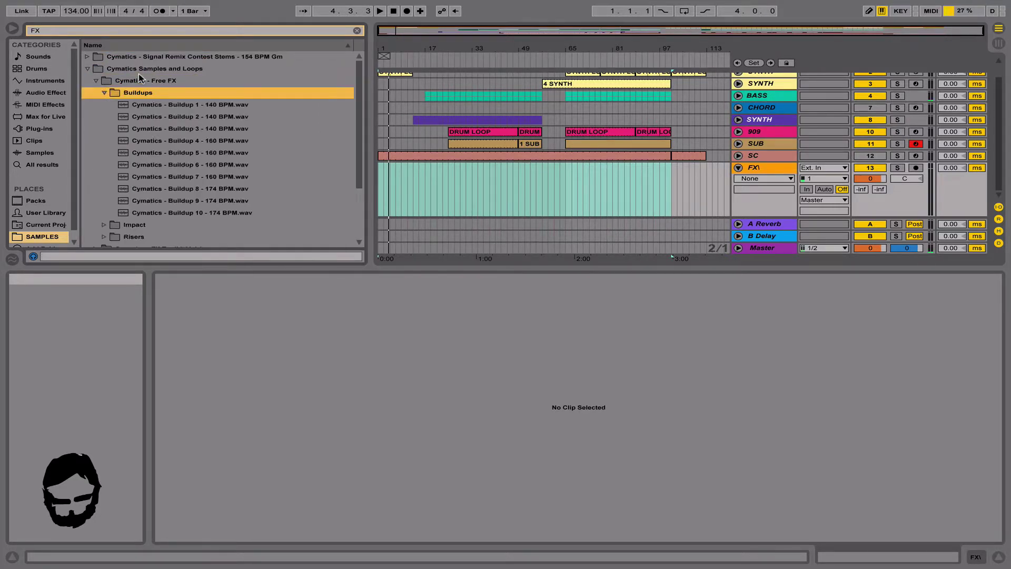
pyautogui.press('Down')
pyautogui.press('Left')
pyautogui.press('Left')
# Expand the Free FX Impact folder and preview the samples Cymatics - Impact 1 through Impact 10.
pyautogui.press('Down')
pyautogui.press('Right')
pyautogui.press('Down')
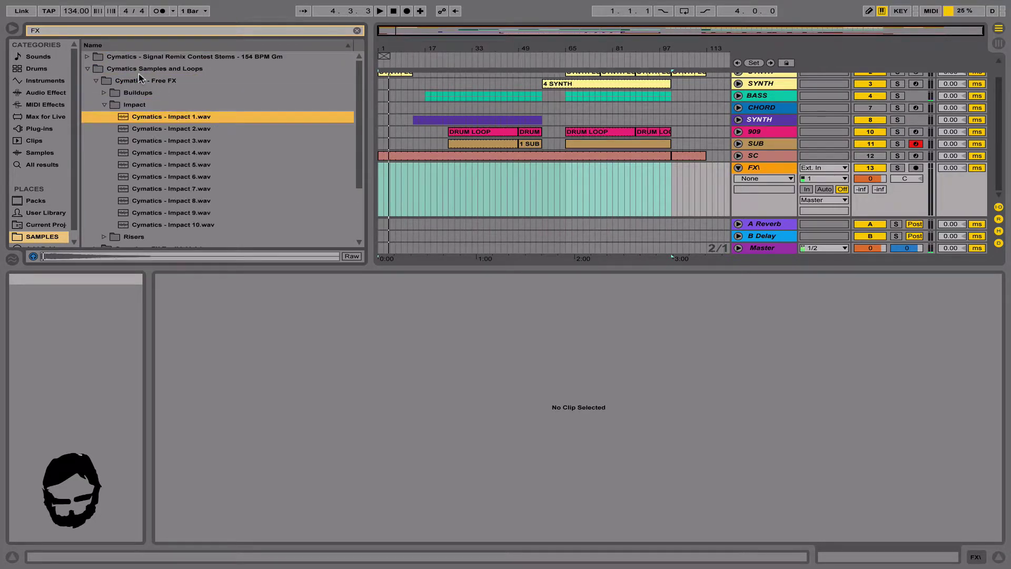
pyautogui.press('Down')
pyautogui.press('Down')
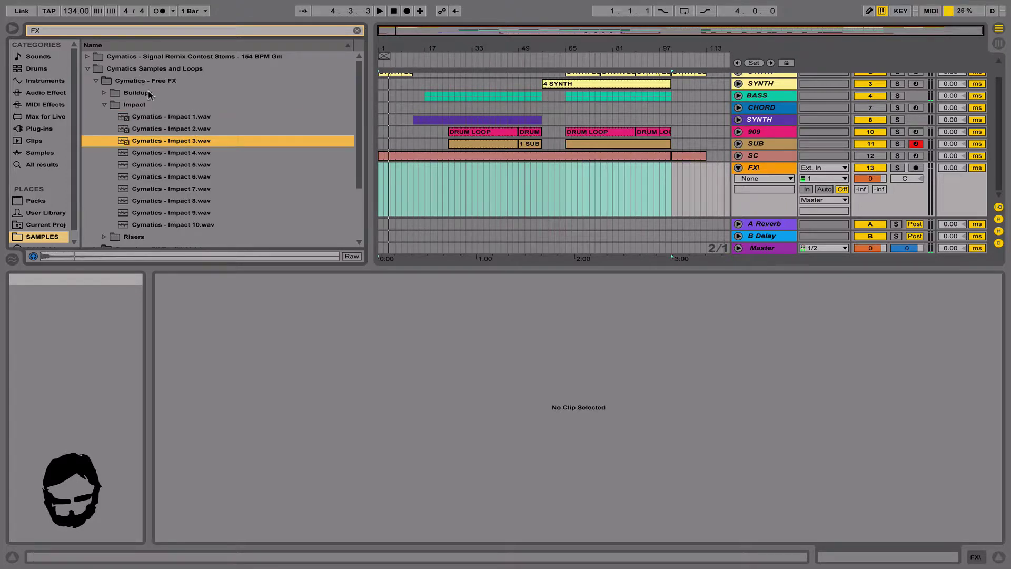
pyautogui.press('Down')
pyautogui.press('Down')
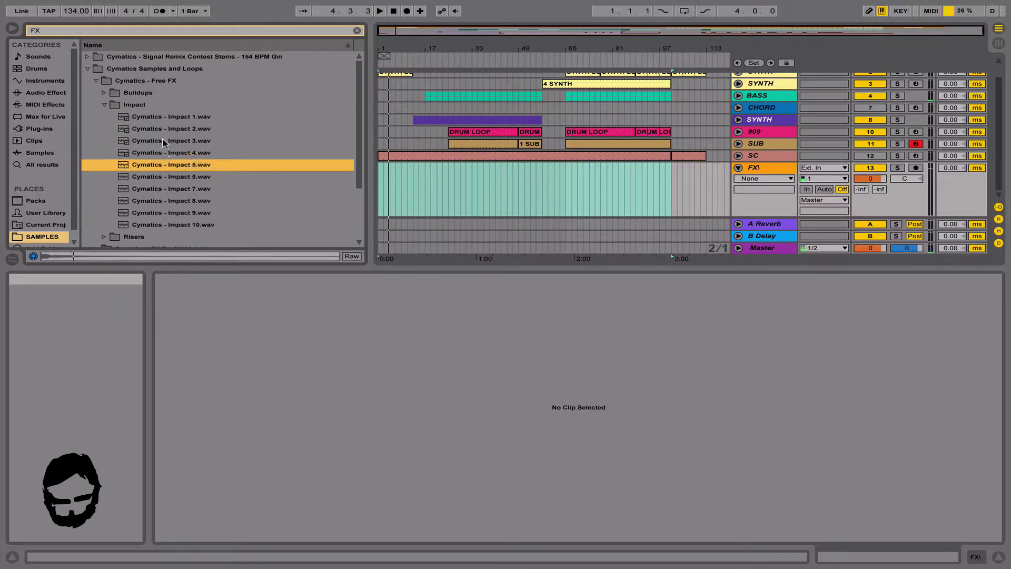
pyautogui.press('Down')
pyautogui.press('Down')
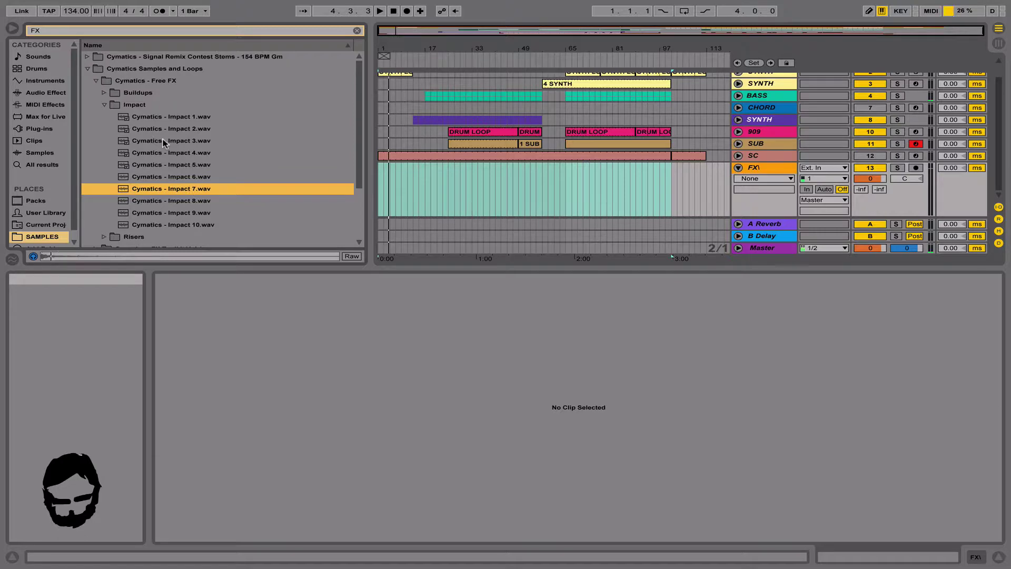
pyautogui.press('Down')
pyautogui.press('Down')
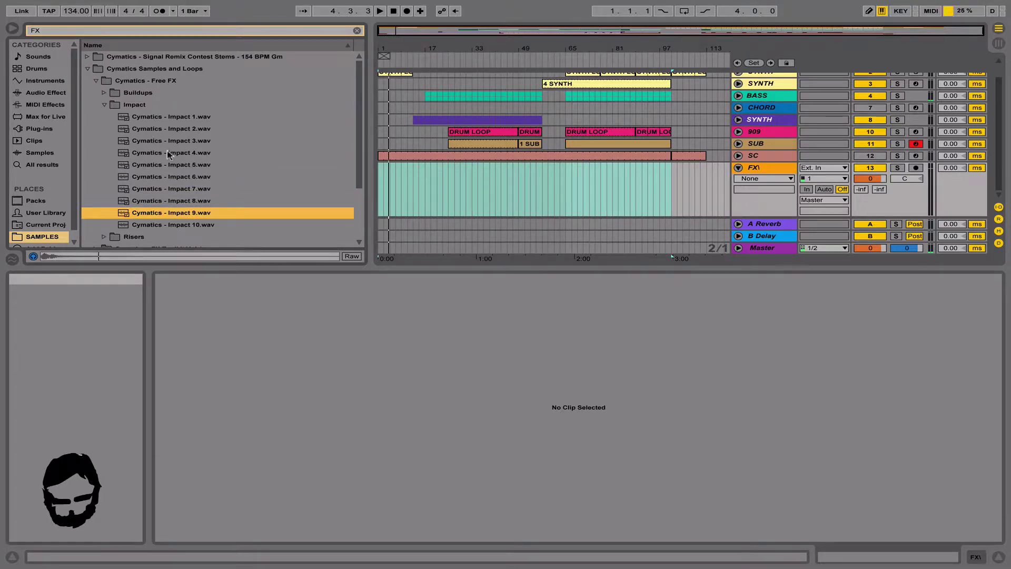
pyautogui.press('Down')
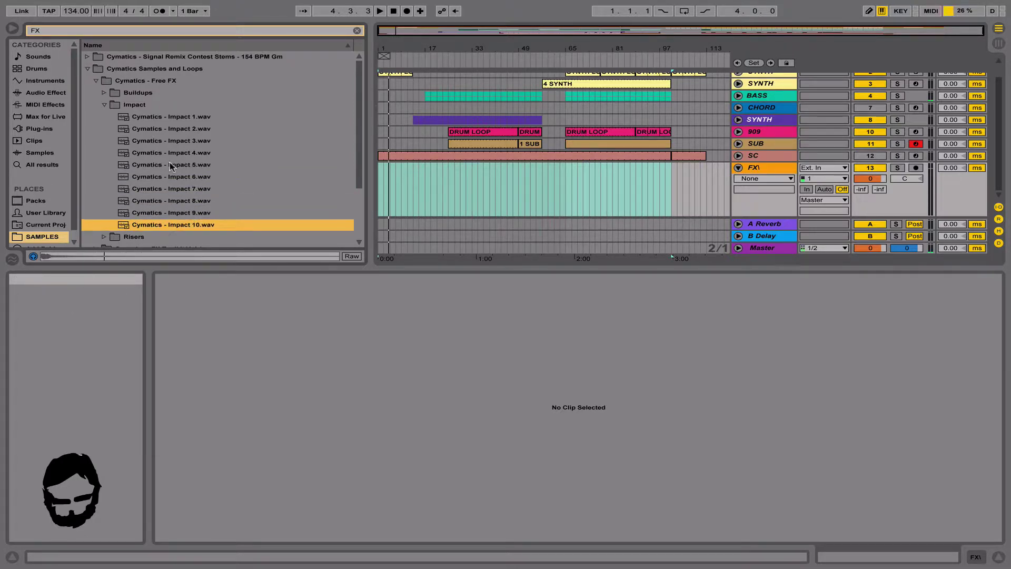
# Collapse the Impact folder, expand Risers, and preview the first Cymatics riser samples.
pyautogui.click(163, 116)
pyautogui.press('Left')
pyautogui.press('Left')
pyautogui.press('Down')
pyautogui.press('Right')
pyautogui.press('Down')
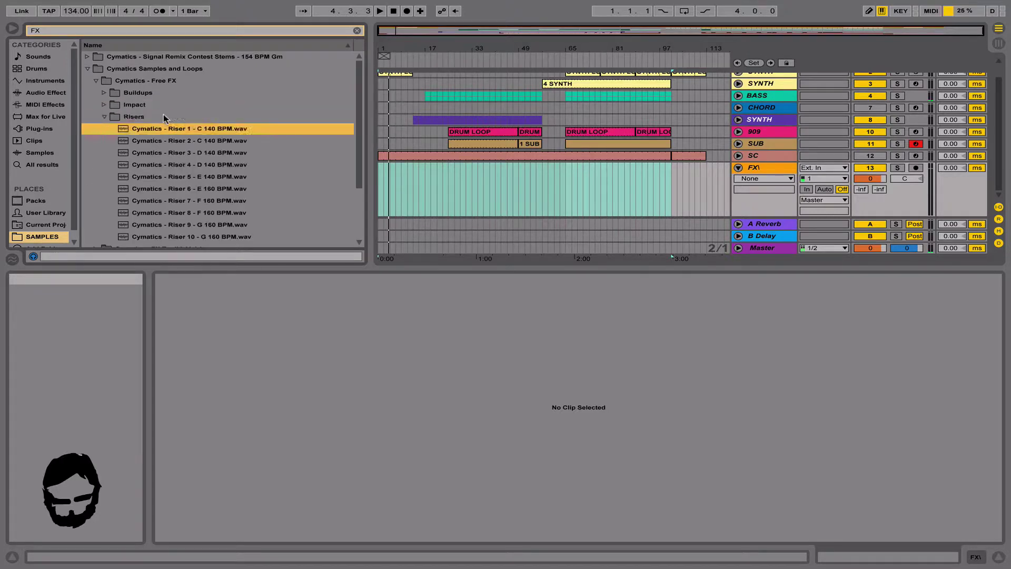
pyautogui.press('Down')
# Collapse the Free FX folder, pass over the FX Toolkit folders, and collapse Cymatics Samples and Loops.
pyautogui.press('Left')
pyautogui.press('Left')
pyautogui.press('Left')
pyautogui.press('Left')
pyautogui.press('Down')
pyautogui.press('Down')
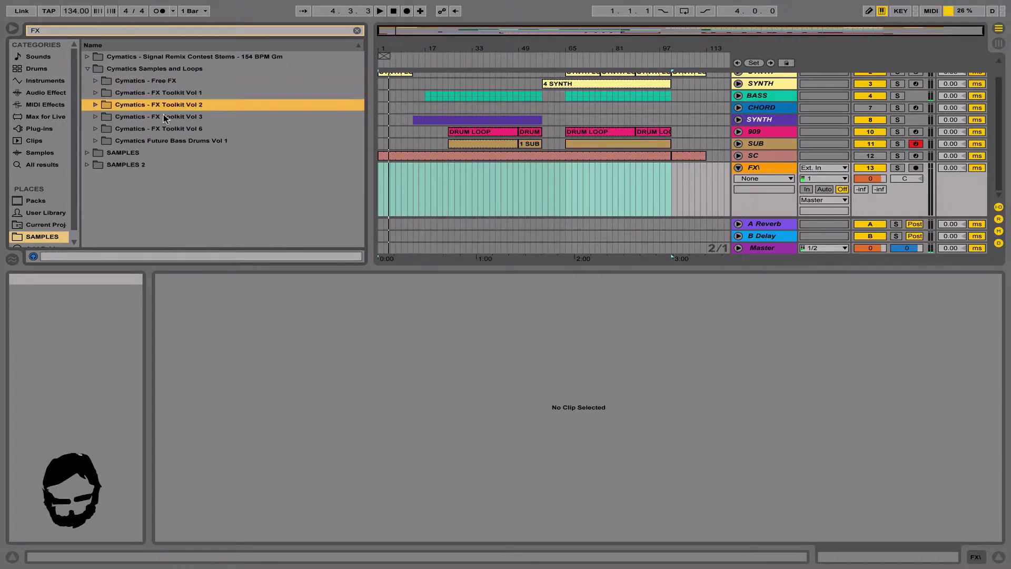
pyautogui.press('Left')
pyautogui.press('Left')
# Expand the SAMPLES folder and check the ABLETON subfolder for FX content.
pyautogui.press('Down')
pyautogui.press('Right')
pyautogui.press('Down')
pyautogui.press('Right')
pyautogui.press('Down')
pyautogui.press('Left')
pyautogui.press('Left')
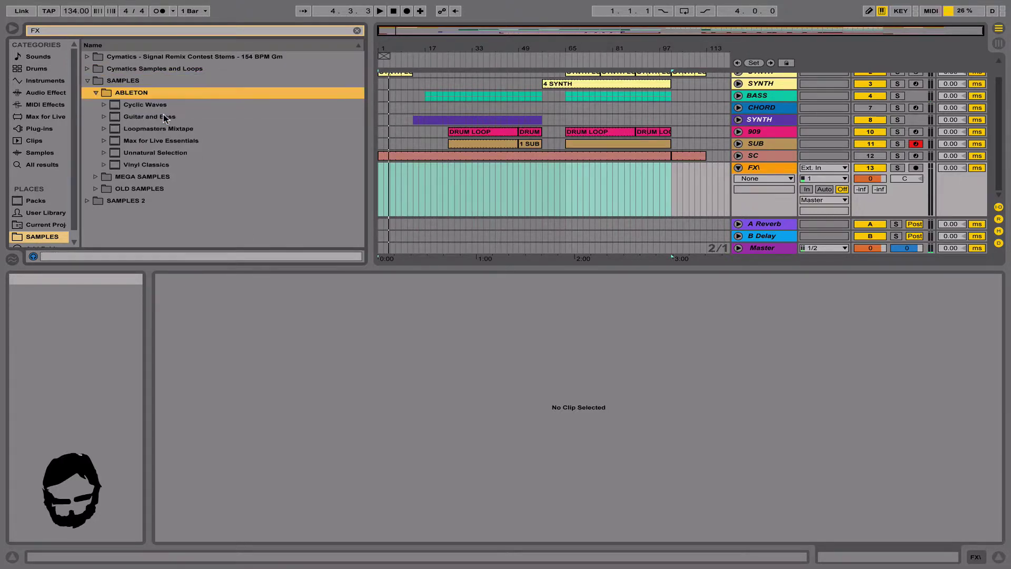
# Expand MEGA SAMPLES through VOL 51 and TS CINEMATIC POP DELUXE to SWEEPS AND FX and preview FX BEADS.
pyautogui.press('Down')
pyautogui.press('Right')
pyautogui.press('Down')
pyautogui.press('Right')
pyautogui.press('Down')
pyautogui.press('Right')
pyautogui.press('Down')
pyautogui.press('Right')
pyautogui.press('Down')
pyautogui.press('Right')
pyautogui.press('Down')
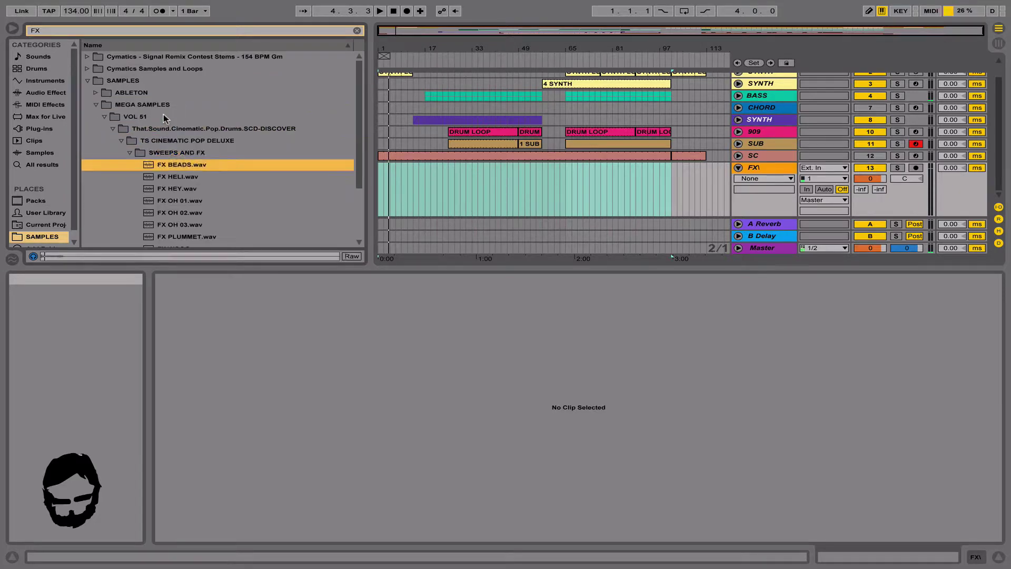
# Preview the SWEEPS AND FX samples from FX HELI to FX PLUMMET and collapse the folders up to VOL 51.
pyautogui.press('Down')
pyautogui.press('Down')
pyautogui.press('Down')
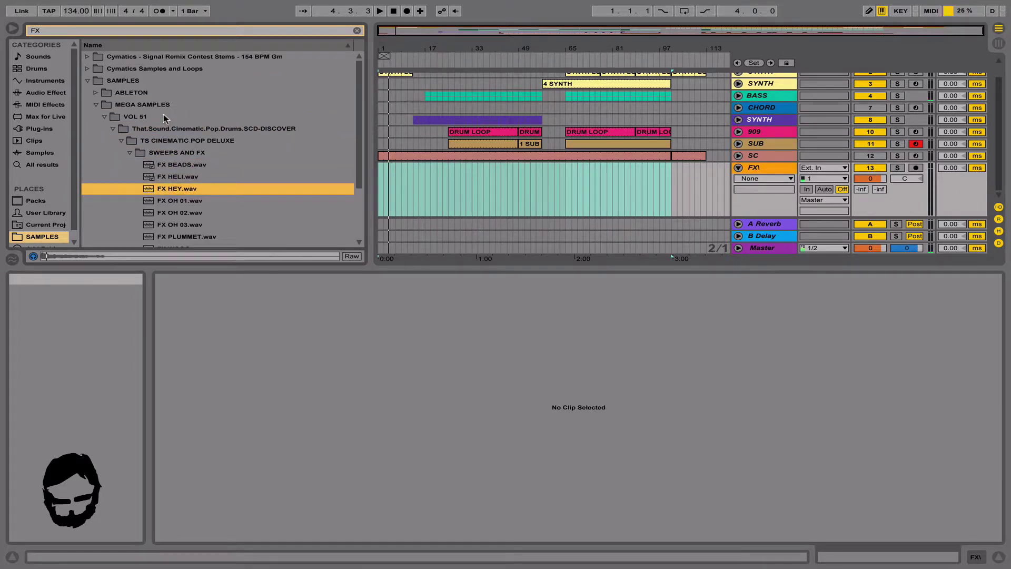
pyautogui.press('Down')
pyautogui.press('Down')
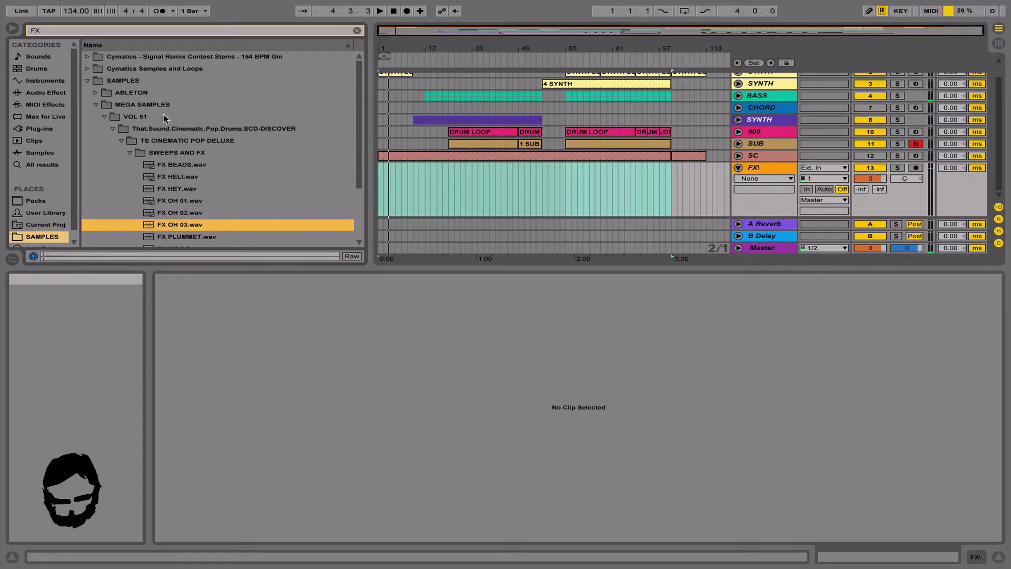
pyautogui.press('Down')
pyautogui.press('Left')
pyautogui.press('Left')
pyautogui.press('Left')
pyautogui.press('Left')
pyautogui.press('Left')
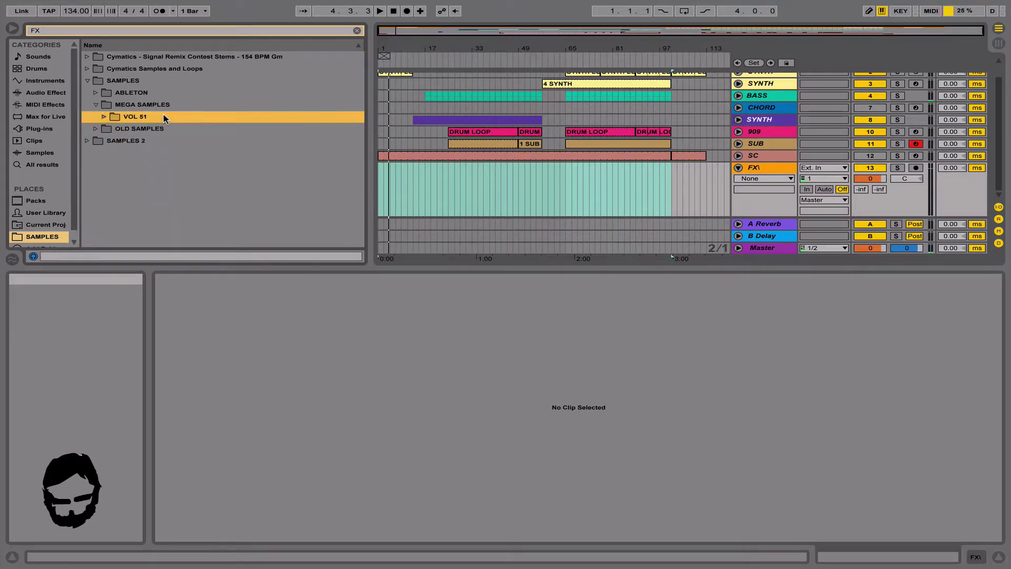
# Expand OLD SAMPLES through MACBOOK 2009, DRUM 1 SHOT SAMPLES and SFX to the VEH1 Slides folder.
pyautogui.press('Down')
pyautogui.press('Right')
pyautogui.press('Down')
pyautogui.press('Right')
pyautogui.press('Down')
pyautogui.press('Right')
pyautogui.press('Down')
pyautogui.press('Right')
pyautogui.press('Down')
pyautogui.press('Right')
pyautogui.press('Down')
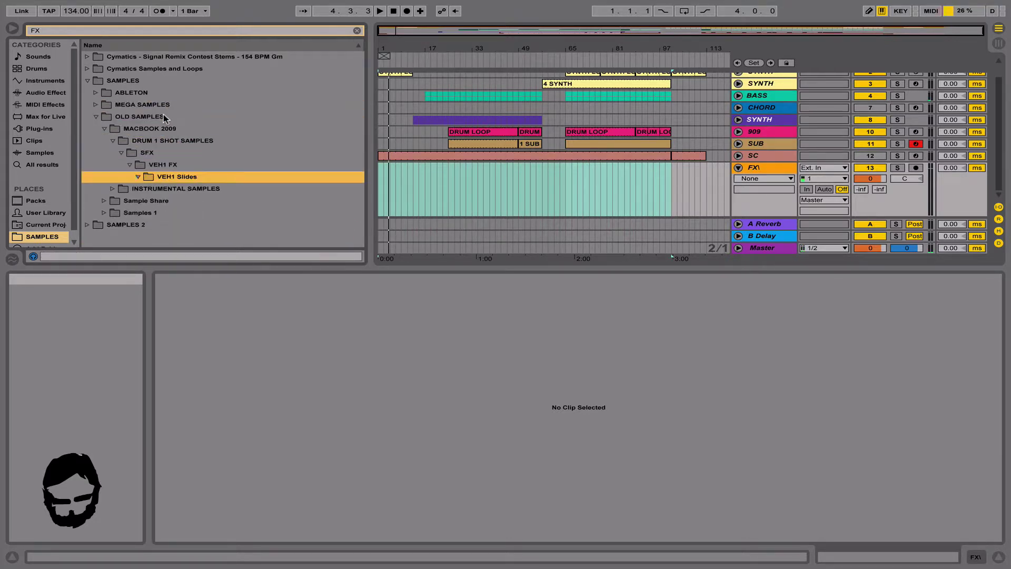
# Collapse DRUM 1 SHOT SAMPLES and expand INSTRUMENTAL SAMPLES through DISCO SAMPLES to the 09 D 110 bpm Apple Loops folder.
pyautogui.press('Left')
pyautogui.press('Left')
pyautogui.press('Left')
pyautogui.press('Down')
pyautogui.press('Right')
pyautogui.press('Down')
pyautogui.press('Right')
pyautogui.press('Down')
pyautogui.press('Right')
pyautogui.press('Down')
pyautogui.press('Right')
pyautogui.press('Down')
pyautogui.press('Right')
pyautogui.press('Down')
pyautogui.press('Right')
pyautogui.press('Down')
# Collapse the INSTRUMENTAL SAMPLES subfolders and the MACBOOK 2009 folder.
pyautogui.press('Left')
pyautogui.press('Left')
pyautogui.press('Left')
pyautogui.press('Left')
pyautogui.press('Left')
pyautogui.press('Left')
pyautogui.press('Left')
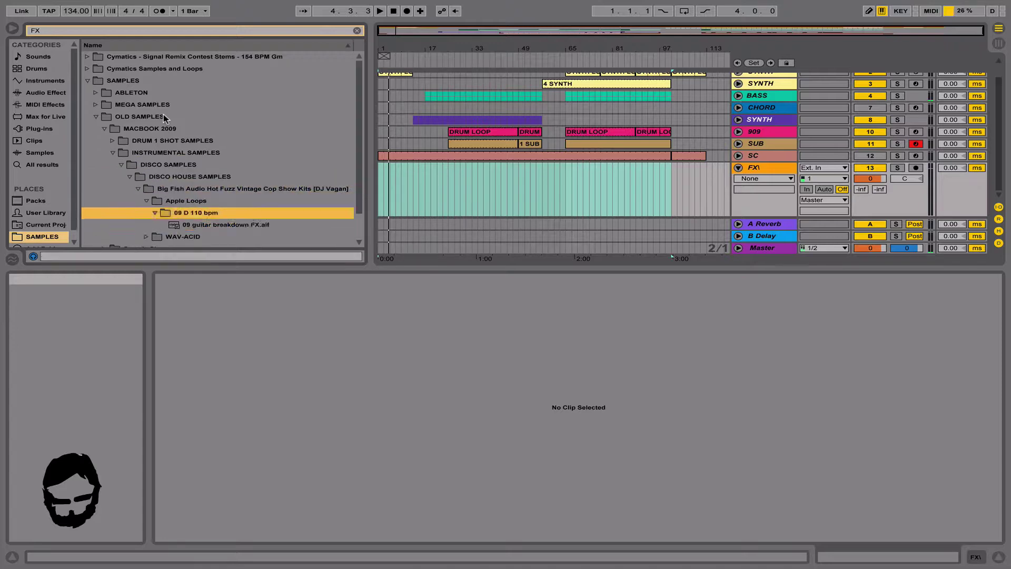
pyautogui.press('Left')
pyautogui.press('Left')
pyautogui.press('Left')
pyautogui.press('Left')
pyautogui.press('Left')
pyautogui.press('Left')
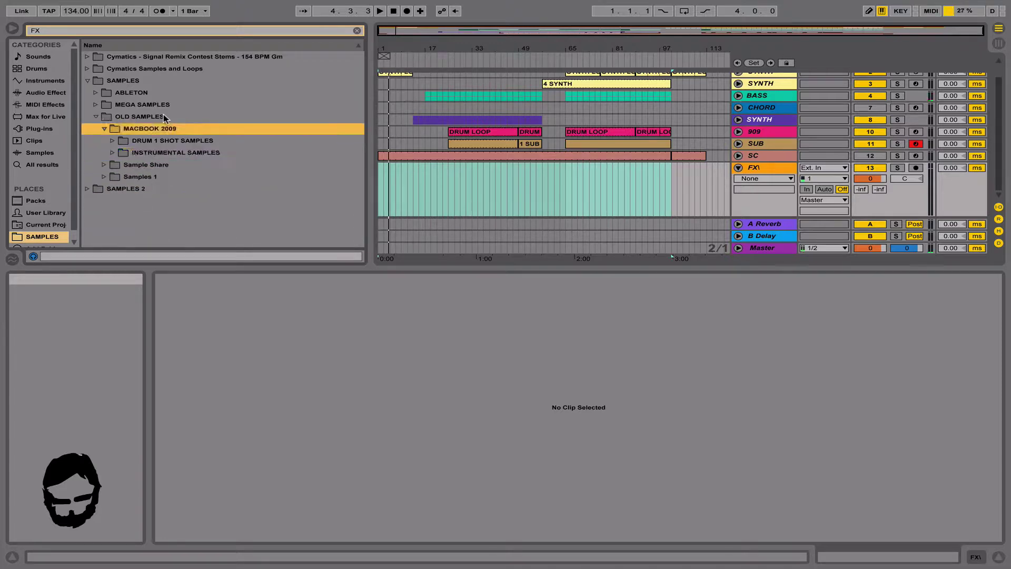
pyautogui.press('Left')
# Expand Sample Share and Breaks, Build & FX Samples, check Atmosphere, and open the Sweep Effects folder.
pyautogui.press('Down')
pyautogui.press('Right')
pyautogui.press('Down')
pyautogui.press('Right')
pyautogui.press('Down')
pyautogui.press('Right')
pyautogui.press('Left')
pyautogui.press('Down')
pyautogui.press('Right')
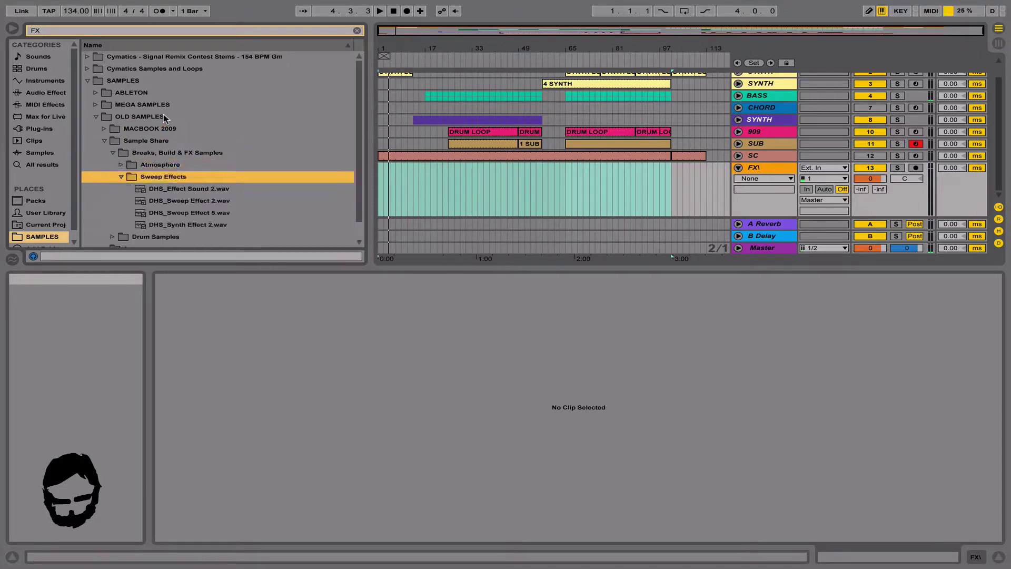
# Preview the DHS samples in Sweep Effects and collapse Breaks, Build & FX Samples.
pyautogui.press('Down')
pyautogui.press('Down')
pyautogui.press('Down')
pyautogui.press('Left')
pyautogui.press('Left')
pyautogui.press('Left')
pyautogui.press('Left')
# Expand Drum Samples through Hop & Soul, Suites and Modern Beats 11 Sets to the Electro-Harmonix 16 folder.
pyautogui.press('Down')
pyautogui.press('Right')
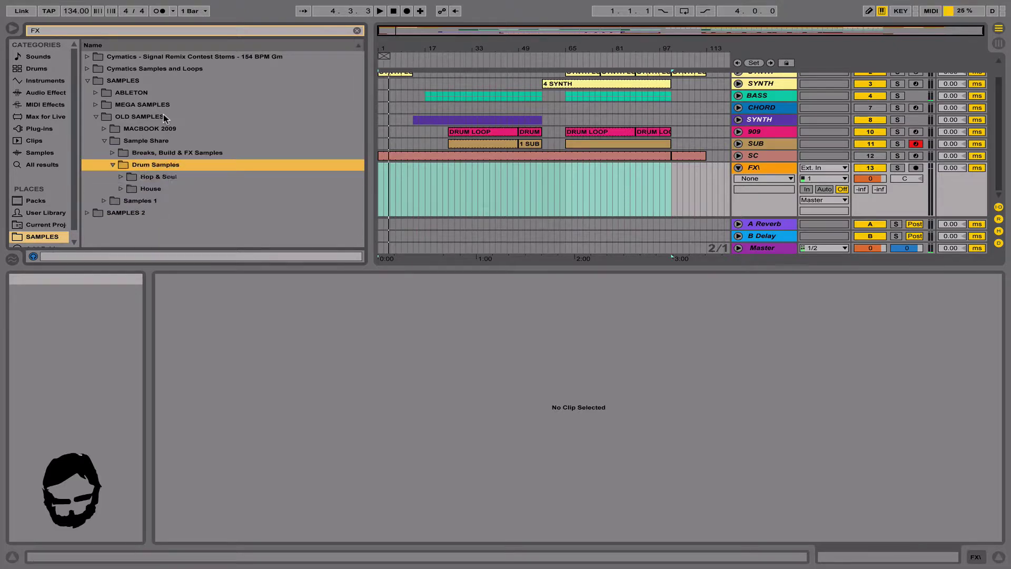
pyautogui.press('Down')
pyautogui.press('Right')
pyautogui.press('Down')
pyautogui.press('Right')
pyautogui.press('Down')
pyautogui.press('Right')
pyautogui.press('Down')
pyautogui.press('Right')
pyautogui.press('Down')
pyautogui.press('Right')
pyautogui.press('Down')
pyautogui.press('Right')
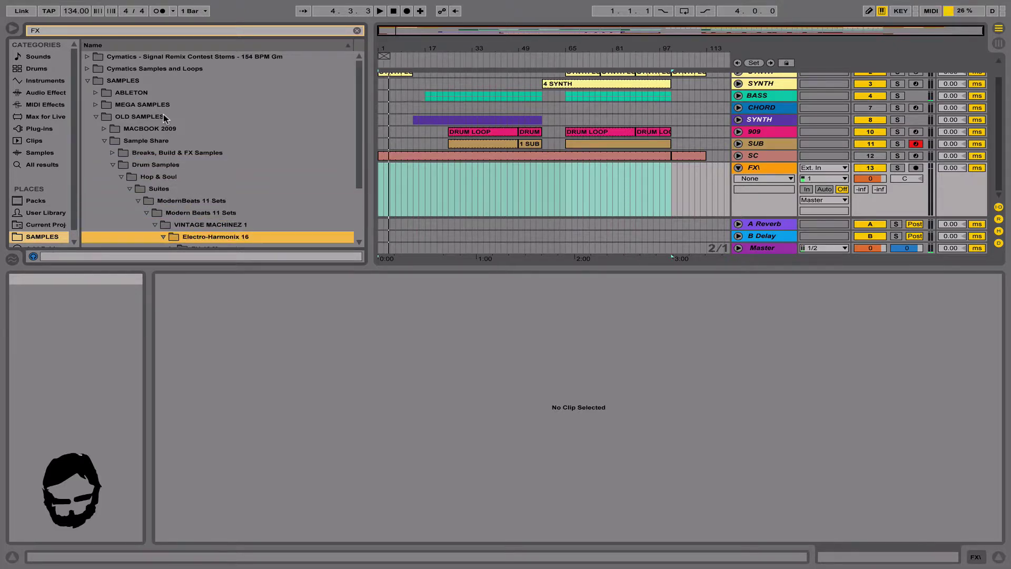
# Collapse the Electro-Harmonix 16 folder and its parent folders up to Hop & Soul.
pyautogui.press('Left')
pyautogui.press('Left')
pyautogui.press('Left')
pyautogui.press('Left')
pyautogui.press('Left')
pyautogui.press('Left')
pyautogui.press('Left')
pyautogui.press('Left')
pyautogui.press('Left')
pyautogui.press('Left')
pyautogui.press('Left')
# Expand the House folder and look through VEH1 Percussion in AA VENGEANCE ESSENTIAL HOUSE VOL.1.
pyautogui.press('Down')
pyautogui.press('Right')
pyautogui.press('Down')
pyautogui.press('Right')
pyautogui.press('Down')
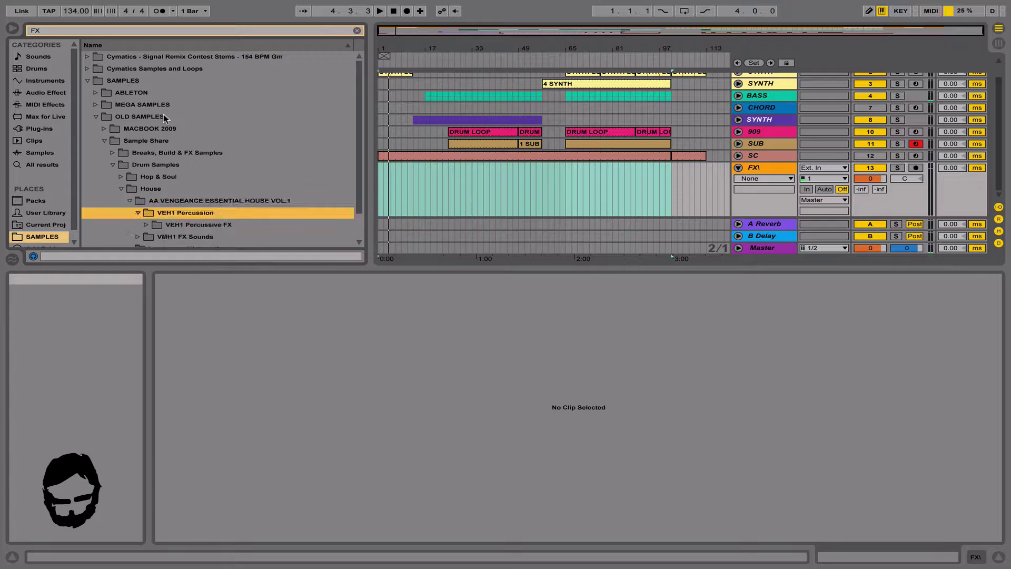
pyautogui.press('Down')
pyautogui.press('Right')
pyautogui.press('Left')
# Expand Vengeance Minimal House to VMH1 FX Sounds and preview the first samples.
pyautogui.press('Down')
pyautogui.press('Right')
pyautogui.press('Down')
pyautogui.press('Right')
pyautogui.press('Down')
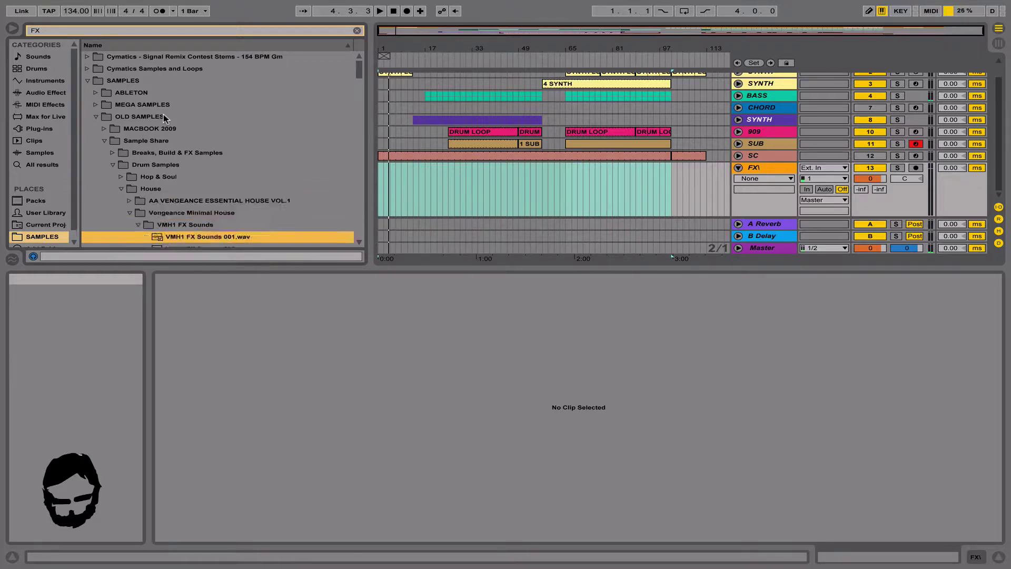
pyautogui.press('Down')
# Preview further VMH1 FX Sounds samples, including 014 and 012.
pyautogui.scroll(-4, 191, 203)
pyautogui.scroll(-3, 191, 202)
pyautogui.click(219, 173)
pyautogui.press('Down')
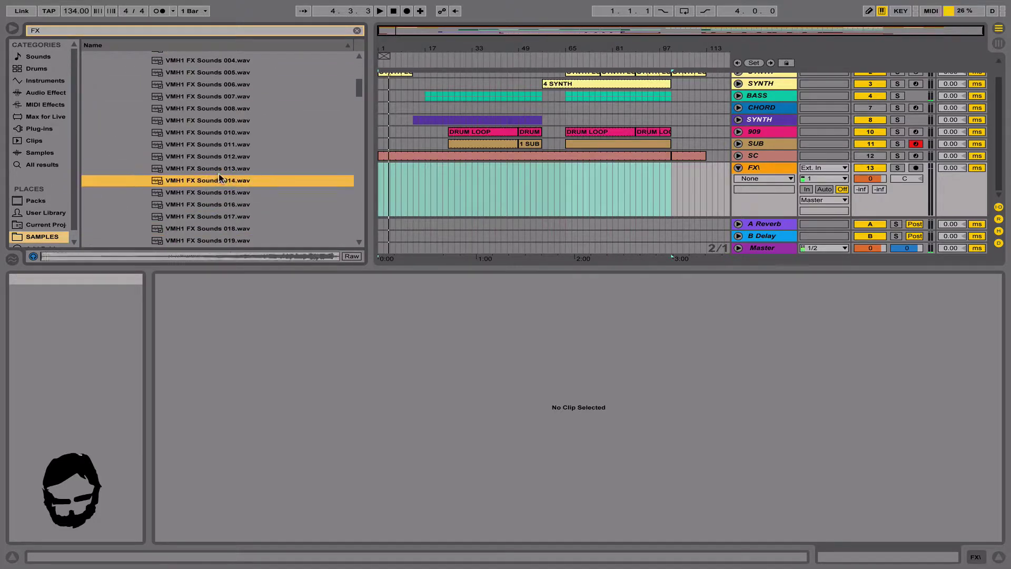
pyautogui.scroll(-6, 219, 174)
pyautogui.scroll(5, 219, 138)
pyautogui.click(227, 169)
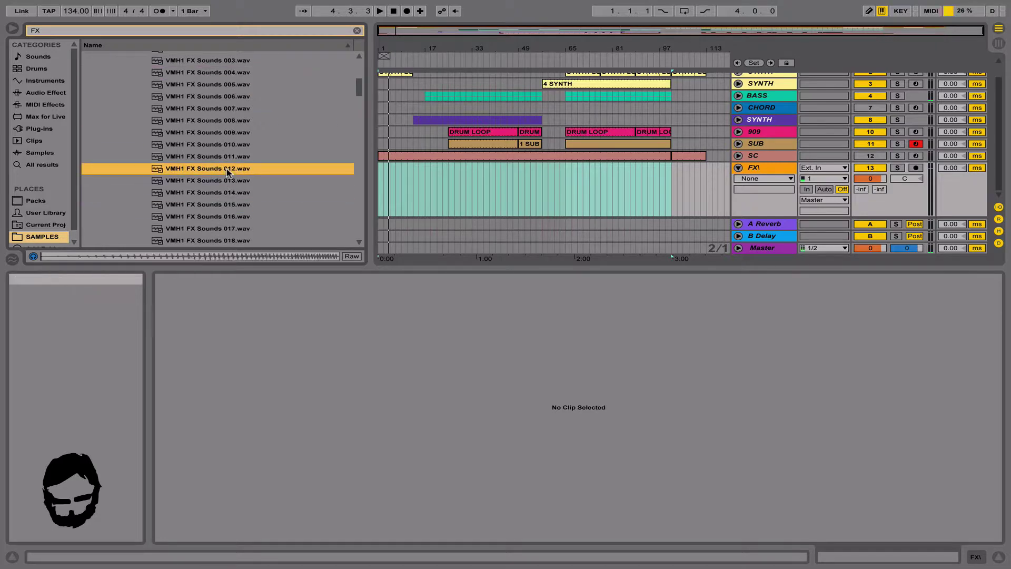
# Place VMH1 FX Sounds 012 on the FX track at bar 57, audition it, and lower the track volume to -29.3 dB.
pyautogui.moveTo(227, 168)
pyautogui.mouseDown()
pyautogui.moveTo(564, 211)
pyautogui.moveTo(559, 184)
pyautogui.mouseUp()
pyautogui.moveTo(866, 179); pyautogui.dragTo(860, 206)
pyautogui.press('space')
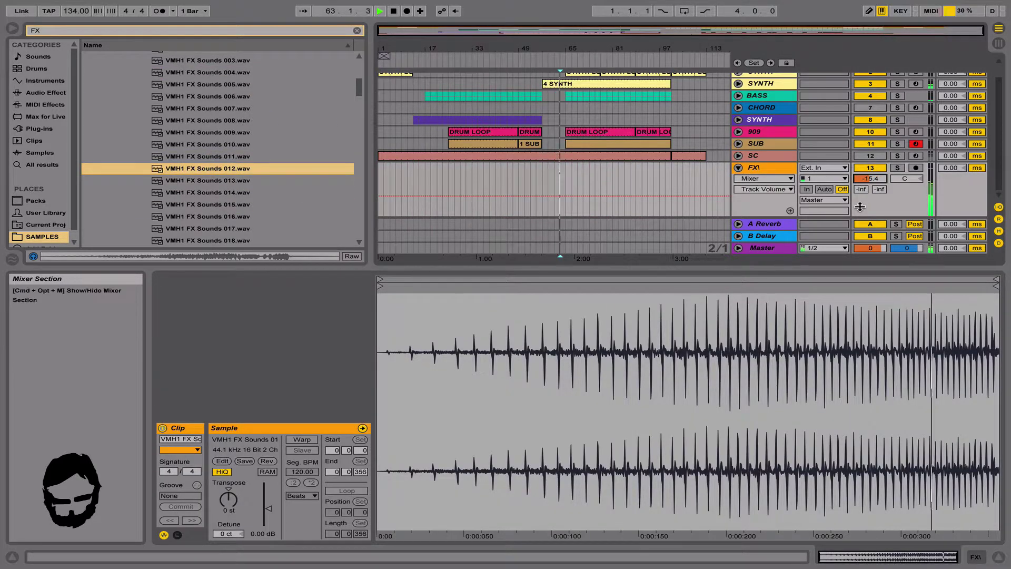
pyautogui.moveTo(560, 44); pyautogui.dragTo(492, 183)
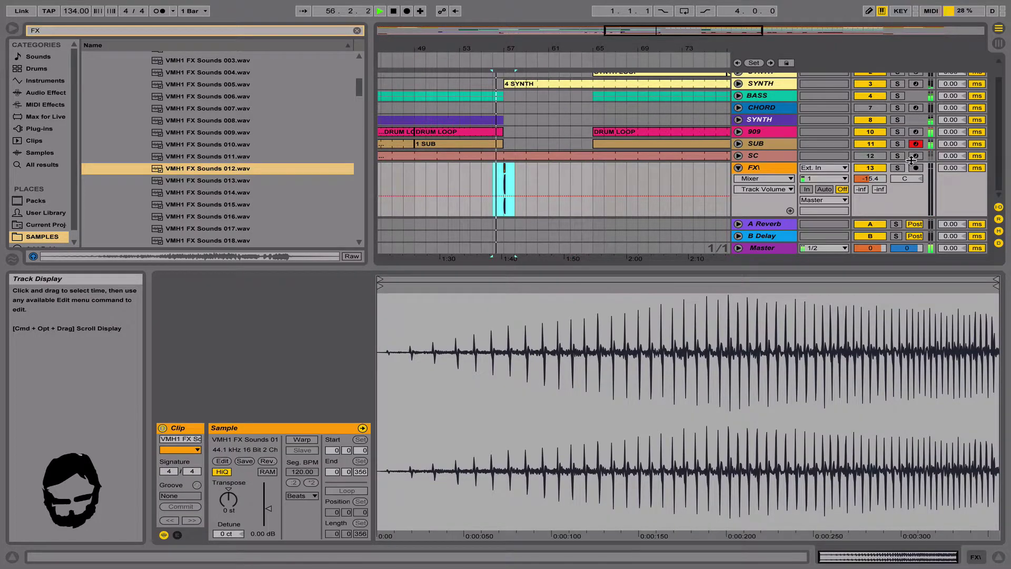
pyautogui.moveTo(871, 179); pyautogui.dragTo(875, 180)
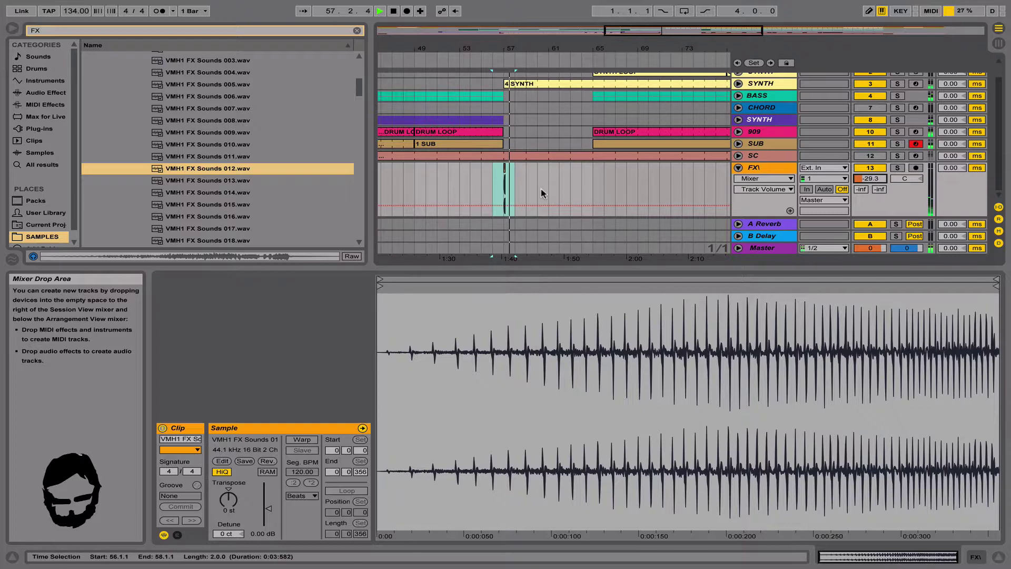
# Transpose the VMH1 FX Sounds 012 clip at bar 57 up 6 semitones and play it back.
pyautogui.click(505, 201)
pyautogui.moveTo(504, 186); pyautogui.dragTo(520, 186)
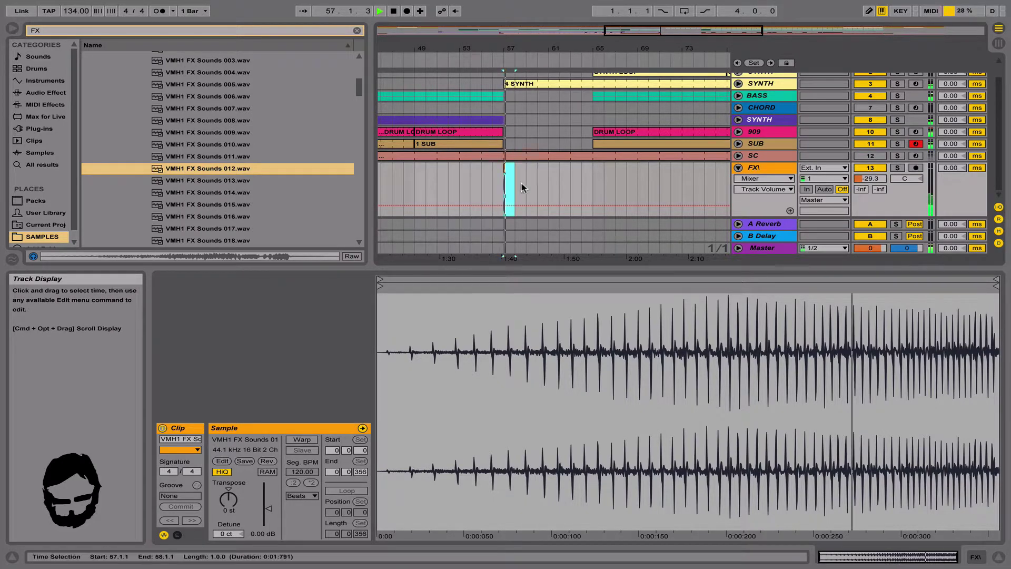
pyautogui.moveTo(235, 495); pyautogui.dragTo(237, 498)
pyautogui.press('space')
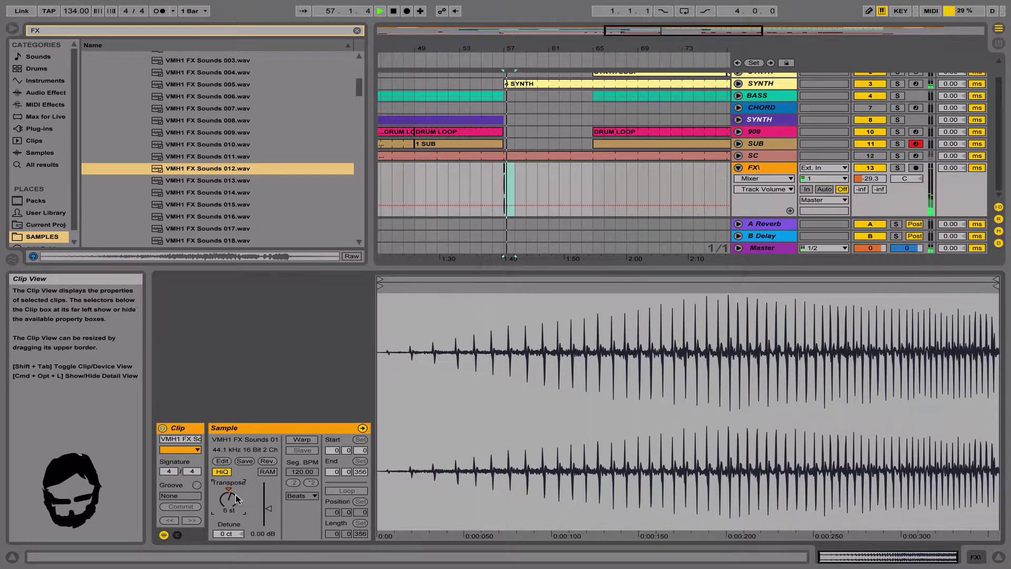
pyautogui.press('space')
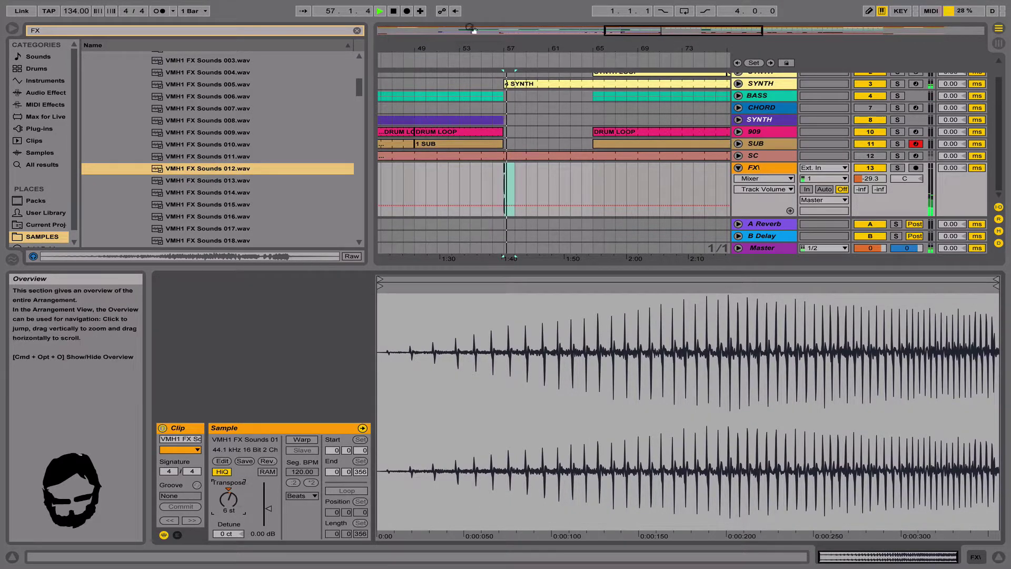
# Select 57.1.1 to 57.4.1 on the FX track and play back the transposed clip.
pyautogui.press('space')
pyautogui.moveTo(514, 44); pyautogui.dragTo(517, 194)
pyautogui.press('space')
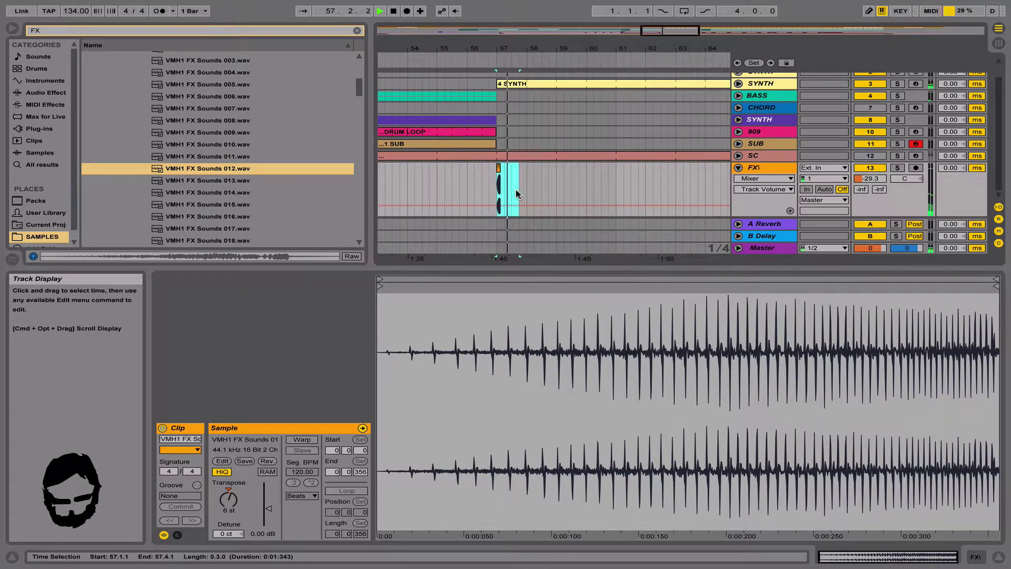
# Duplicate the VMH1 FX Sounds 012 clip at one-bar intervals from bar 57 through bar 64, undoing the surplus copies.
pyautogui.press('super+d')
pyautogui.press('super+d')
pyautogui.press('super+d')
pyautogui.press('super+d')
pyautogui.press('super+d')
pyautogui.press('super+d')
pyautogui.press('super+d')
pyautogui.press('super+d')
pyautogui.press('super+d')
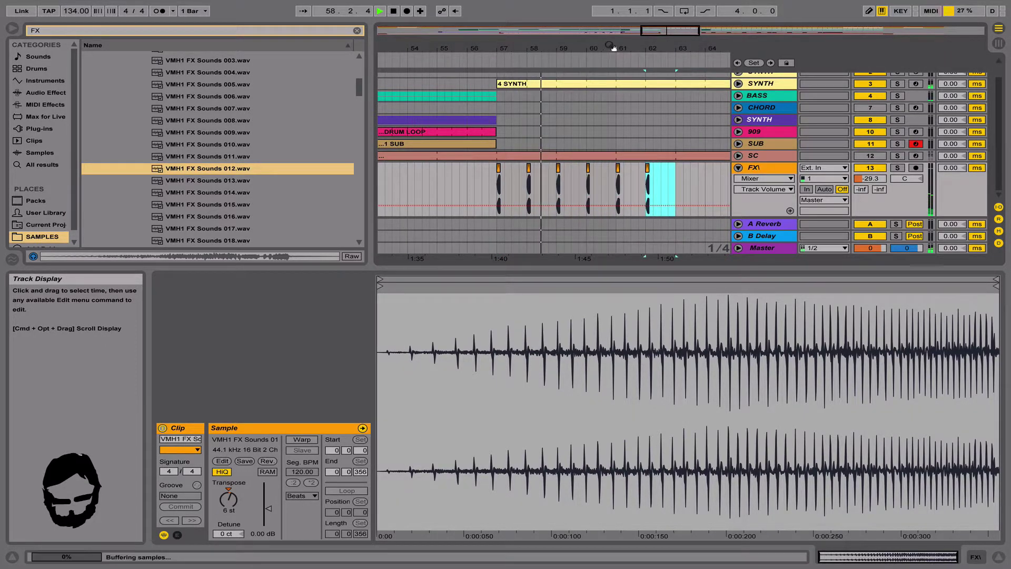
pyautogui.press('super+z')
pyautogui.press('super+z')
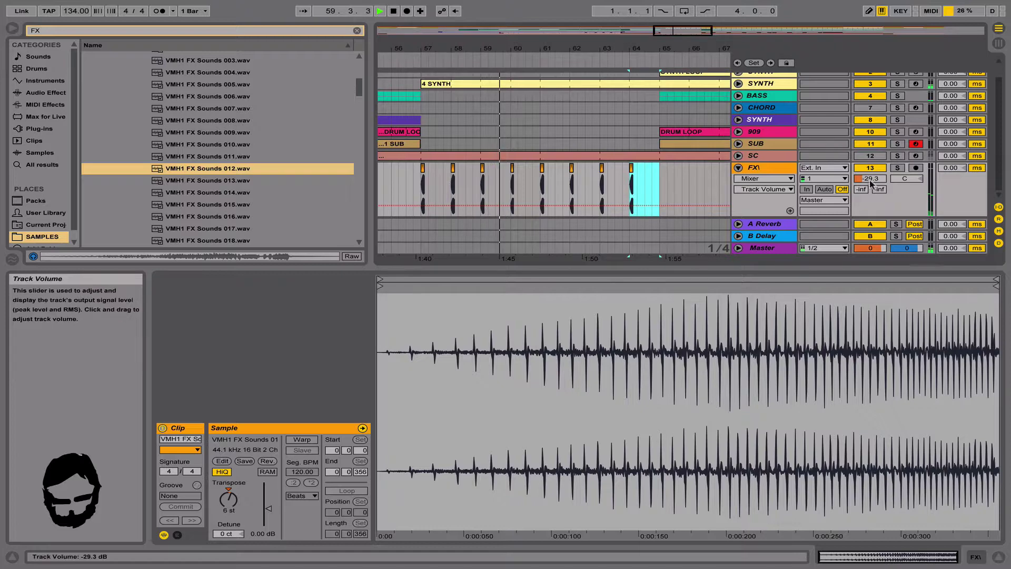
# Set the FX track's B-Delay send to 0 dB and lower its volume to -33.2 dB.
pyautogui.click(880, 190)
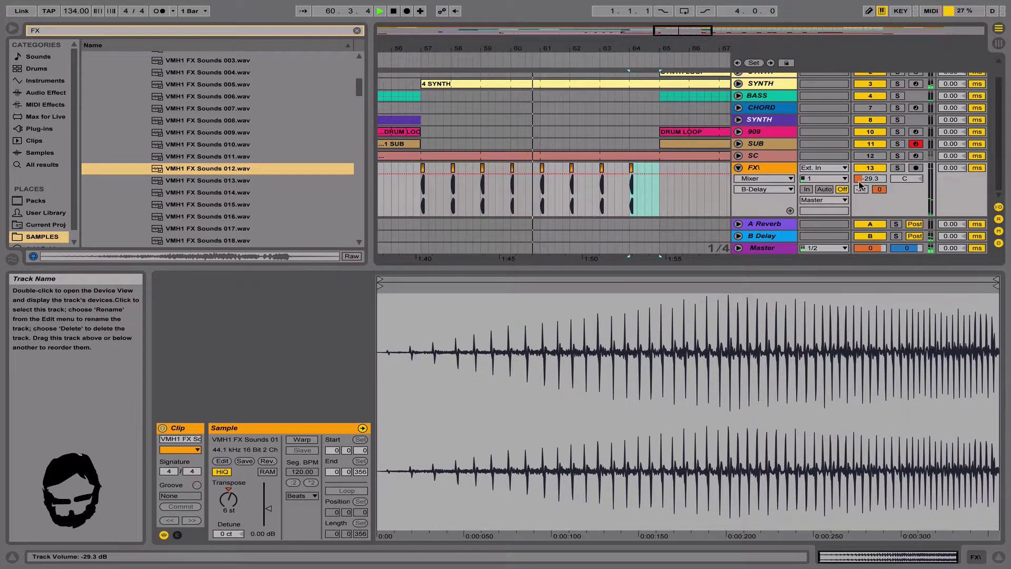
pyautogui.moveTo(859, 181); pyautogui.dragTo(860, 188)
# Set the B return's Delay to beat divisions 3 left and 2 right with 35% feedback, and audition it from bar 57.
pyautogui.click(786, 234)
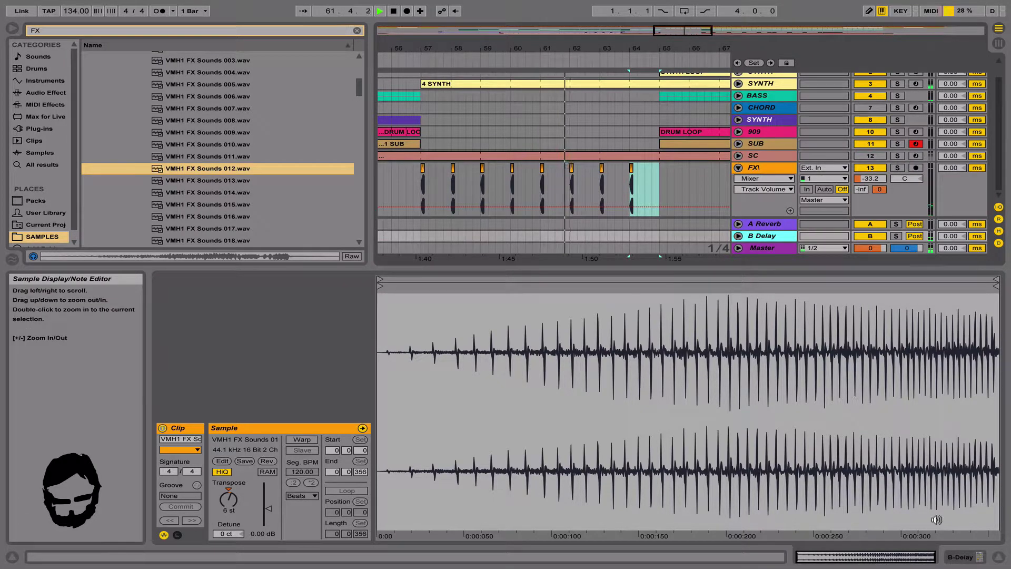
pyautogui.click(962, 557)
pyautogui.click(206, 451)
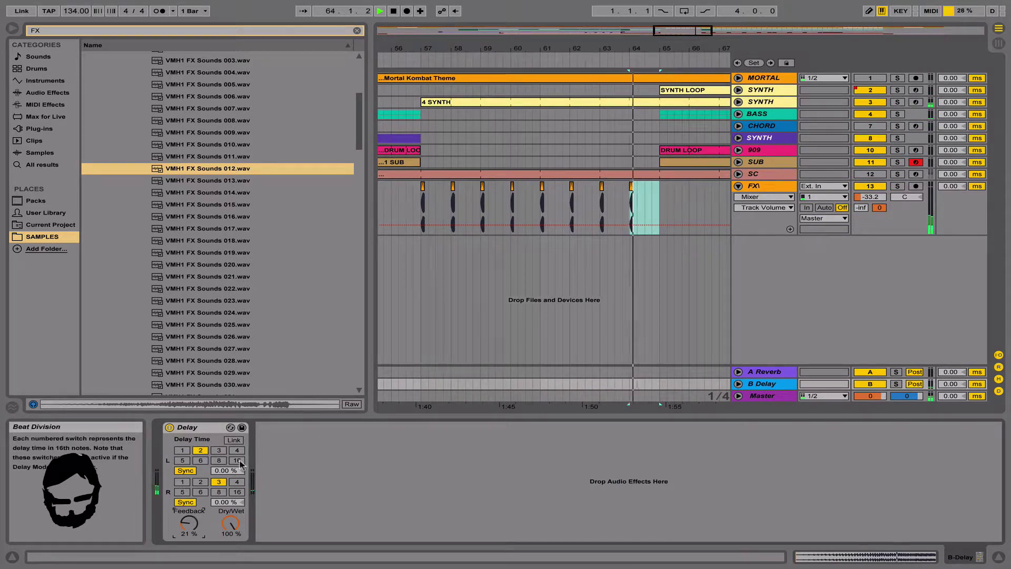
pyautogui.click(219, 450)
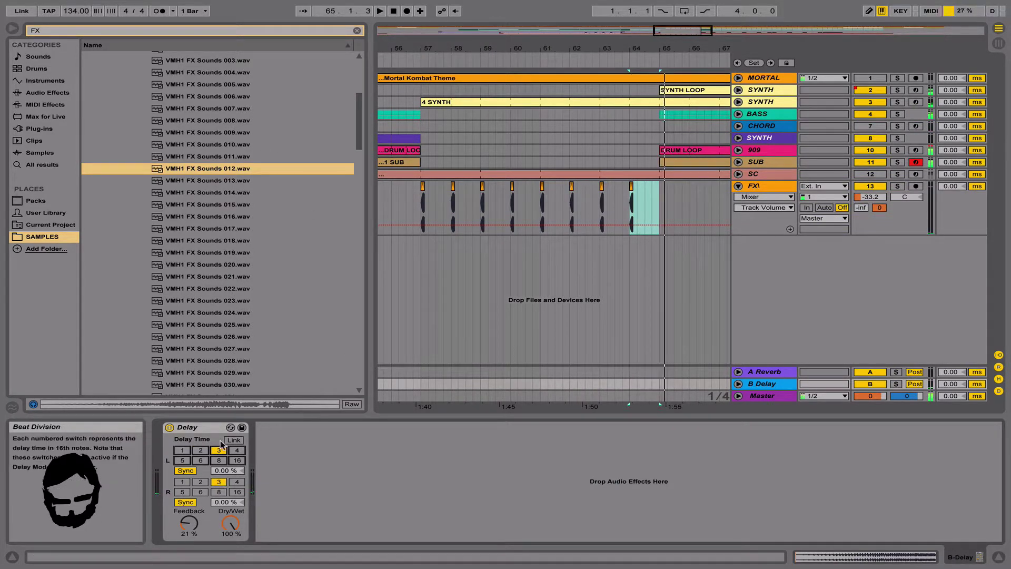
pyautogui.click(201, 482)
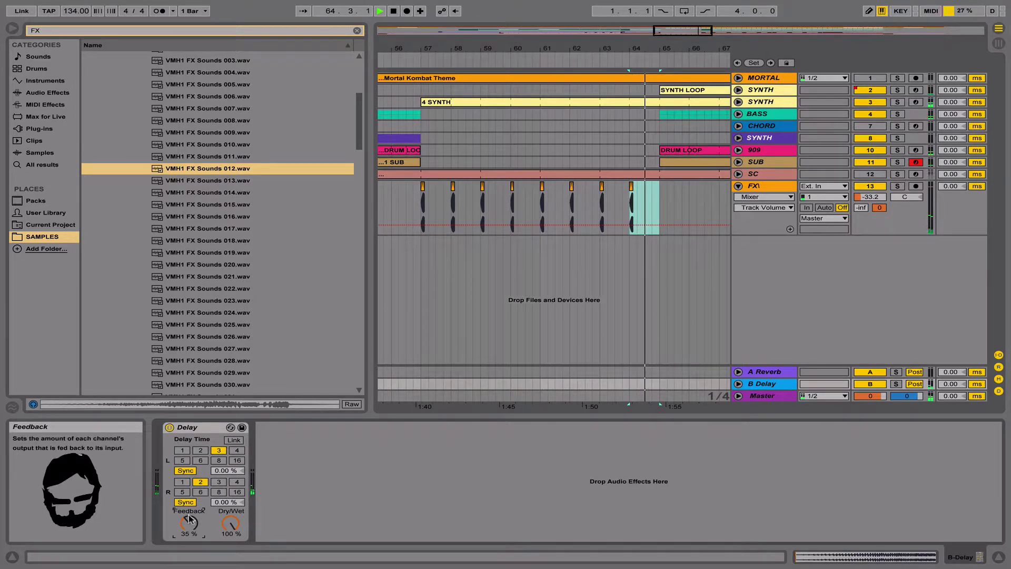
pyautogui.moveTo(189, 523); pyautogui.dragTo(189, 513)
pyautogui.click(456, 199)
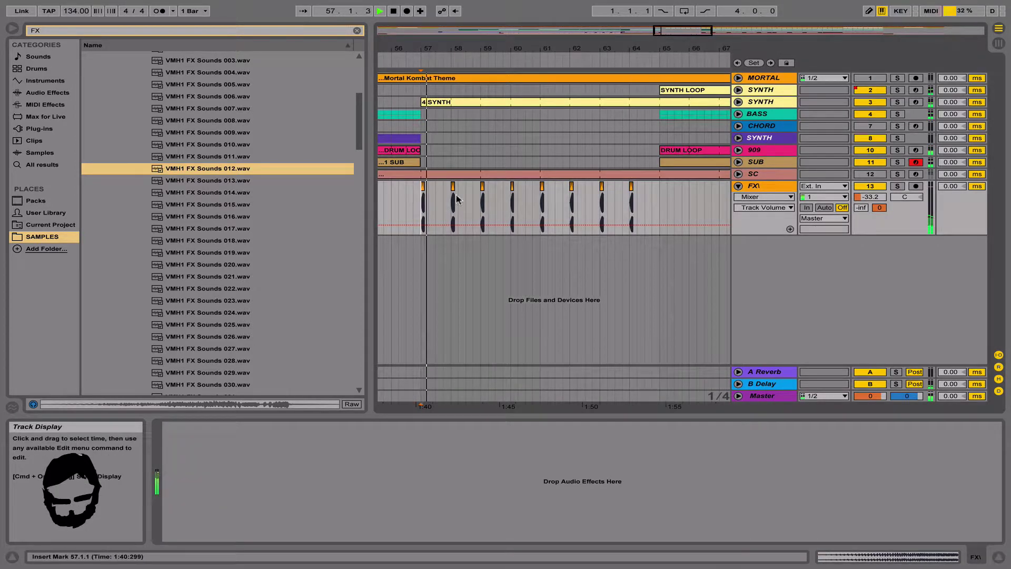
# Try a second Delay on the B return with divisions 1 and 5 and offsets -33.3% and 17.2%, and delete it again.
pyautogui.click(766, 384)
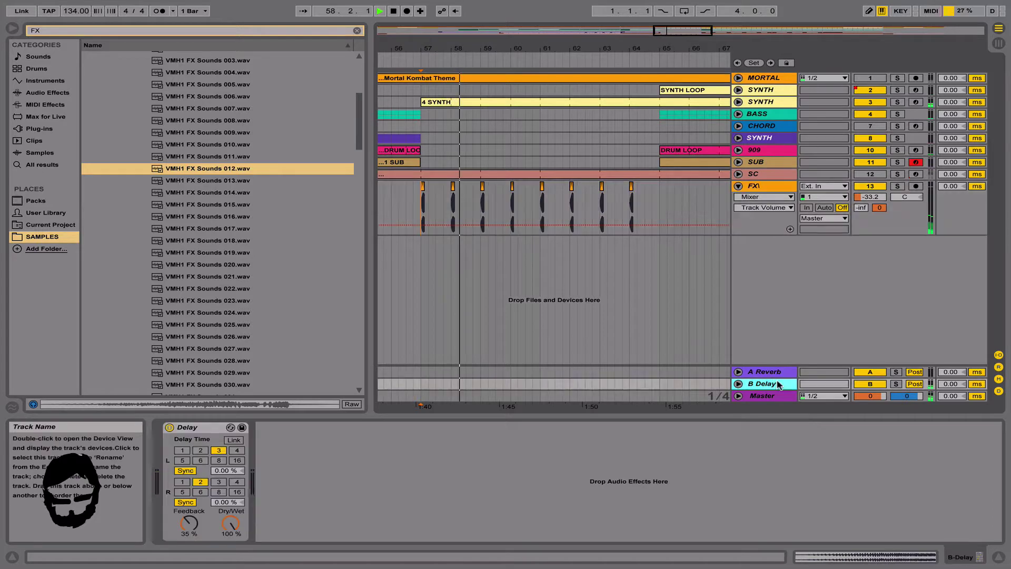
pyautogui.moveTo(200, 428); pyautogui.dragTo(295, 447)
pyautogui.click(294, 451)
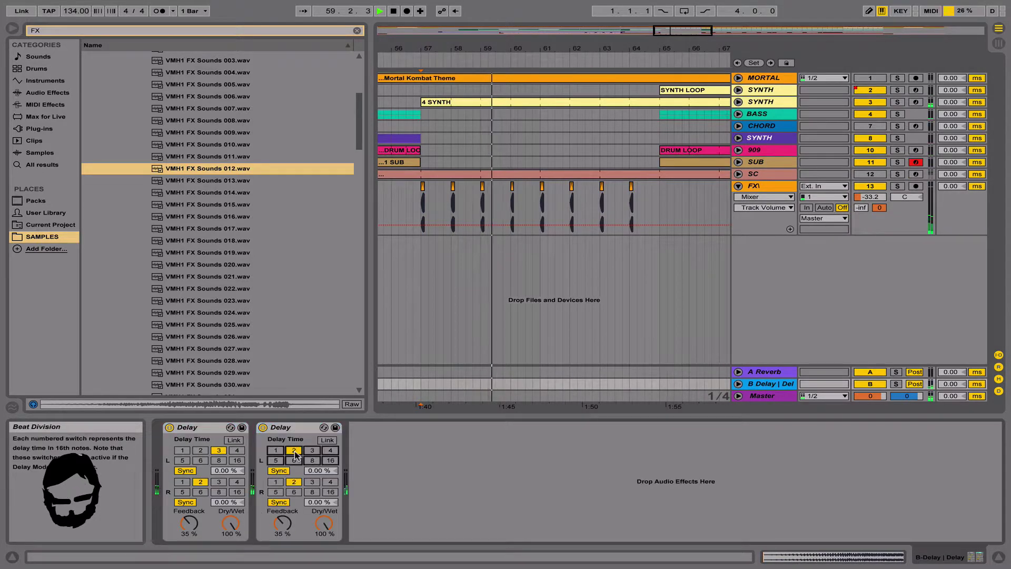
pyautogui.click(310, 492)
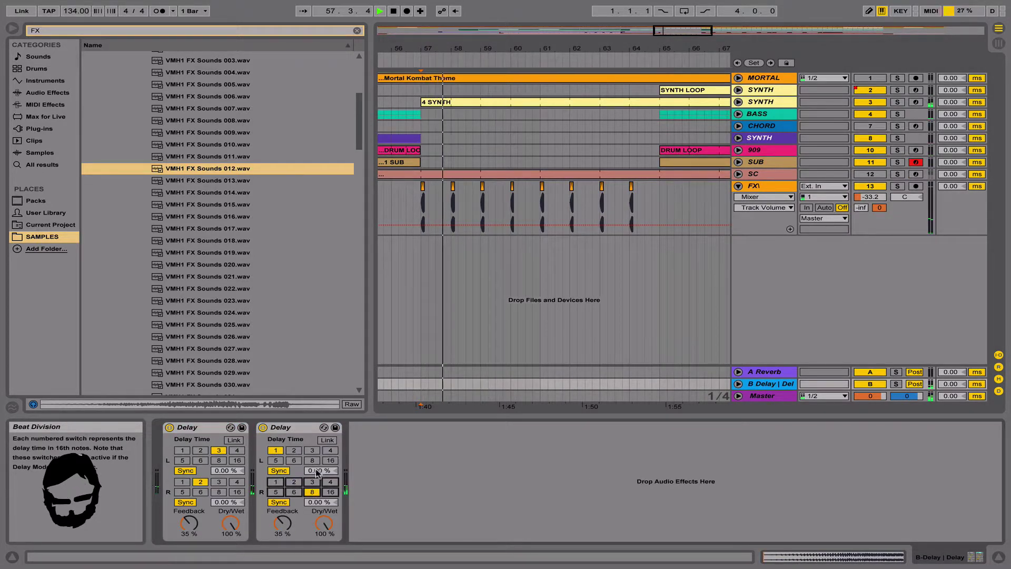
pyautogui.moveTo(320, 470); pyautogui.dragTo(320, 491)
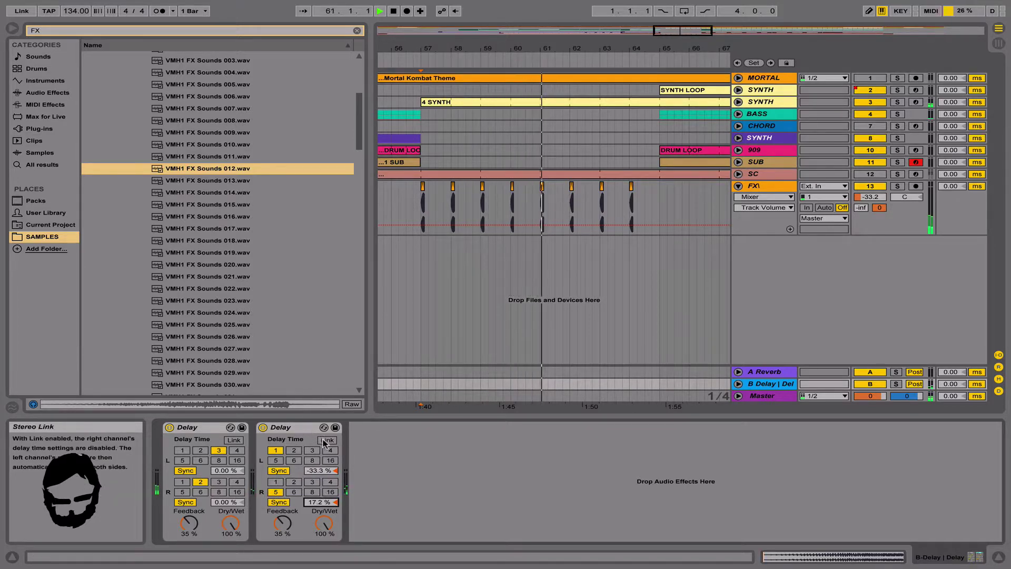
pyautogui.click(293, 427)
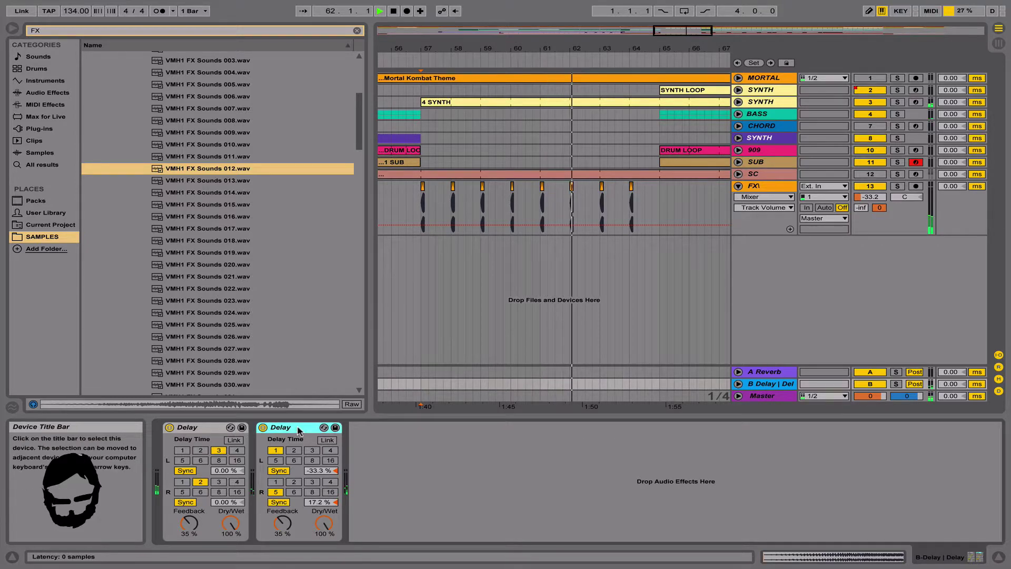
pyautogui.press('Delete')
# Try beat offsets of -33.3% left and 33.3% right on the B return's Delay and reset them to 0%.
pyautogui.click(762, 388)
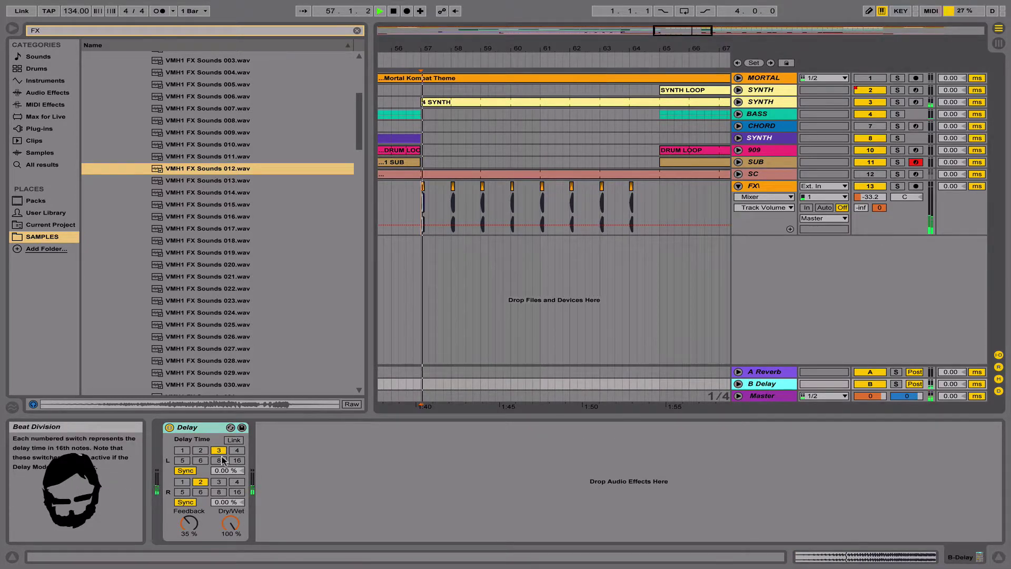
pyautogui.moveTo(228, 470); pyautogui.dragTo(224, 505)
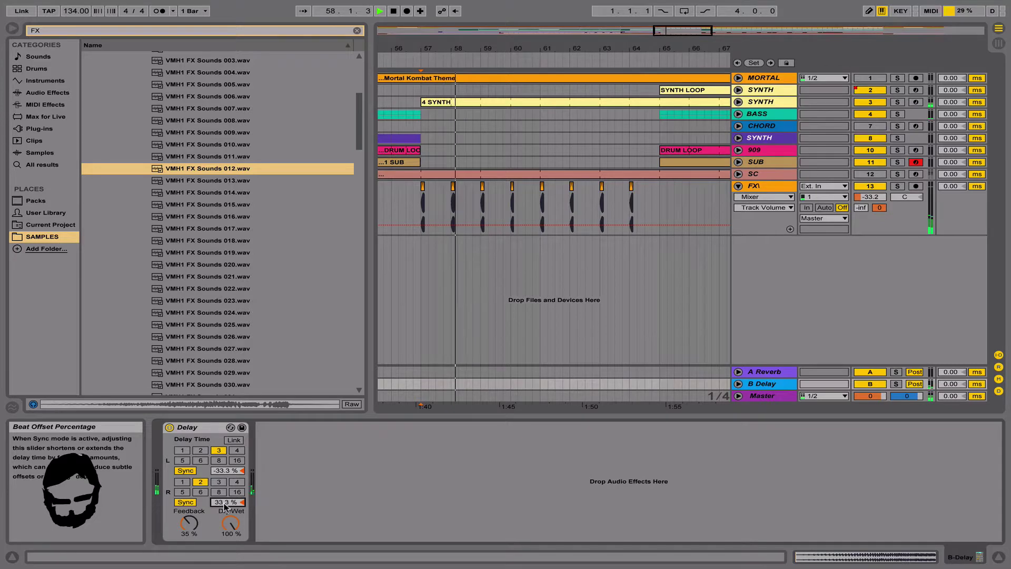
pyautogui.press('Delete')
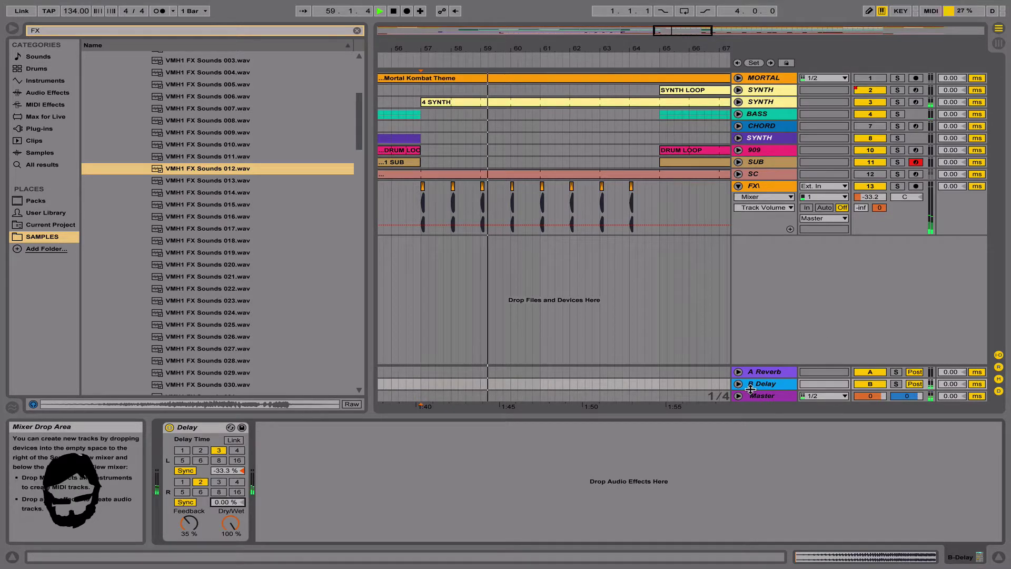
# Insert a new return track C and copy the B return's Delay onto it.
pyautogui.click(755, 386)
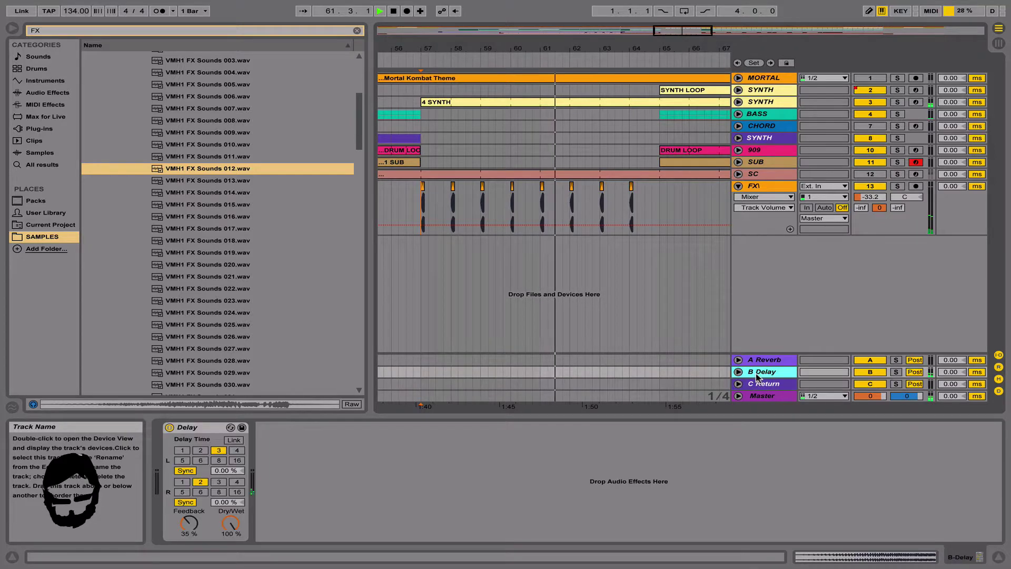
pyautogui.hotkey('ctrl', 'alt', 't')
pyautogui.moveTo(207, 429); pyautogui.dragTo(756, 384)
# Switch the C return's Delay to Time mode at 52.4 ms left and 99.1 ms right, and set the FX track's C-Delay send to 0 dB.
pyautogui.click(185, 470)
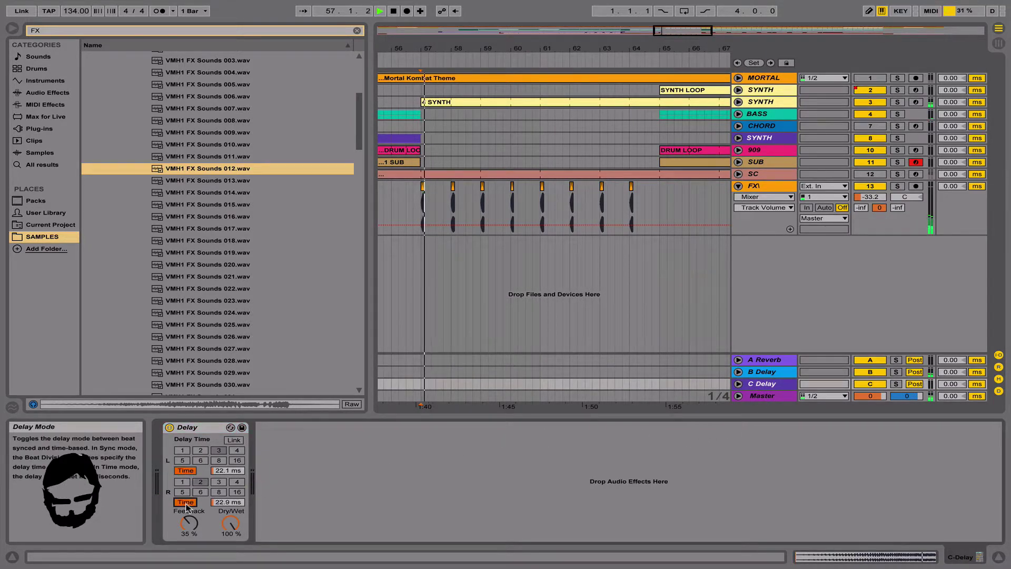
pyautogui.moveTo(227, 471); pyautogui.dragTo(227, 466)
pyautogui.moveTo(227, 504); pyautogui.dragTo(227, 464)
pyautogui.moveTo(897, 207); pyautogui.dragTo(897, 199)
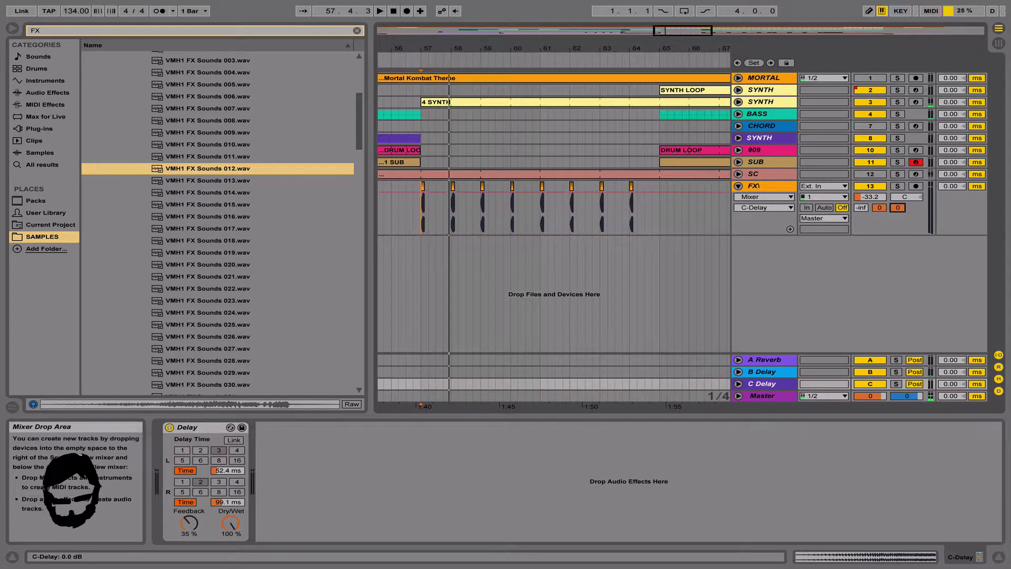
# Set the C return's delay times to 153 ms left and 158 ms right, and play back from bar 57.
pyautogui.moveTo(228, 470); pyautogui.dragTo(227, 467)
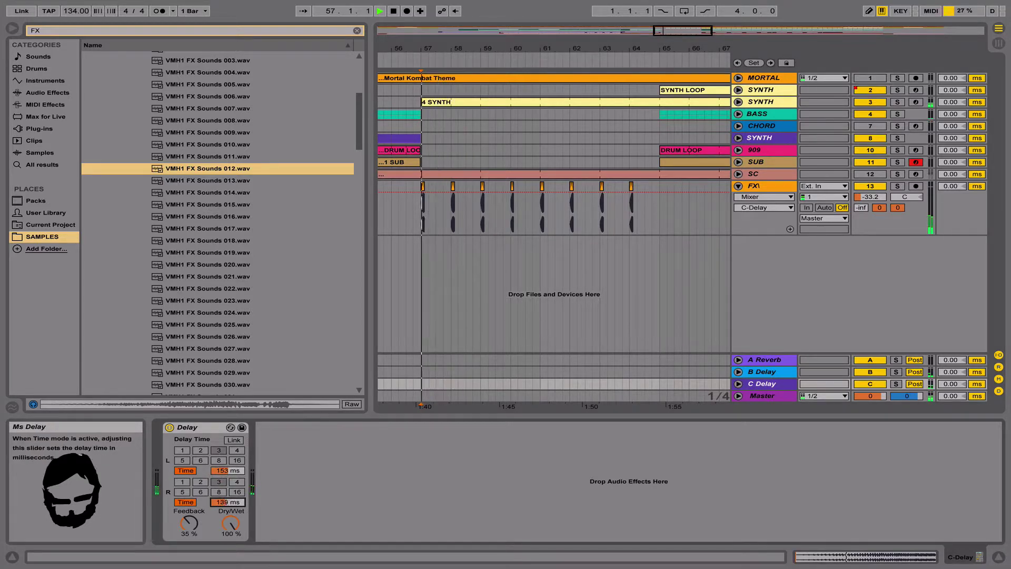
pyautogui.press('space')
pyautogui.press('space')
pyautogui.moveTo(234, 502); pyautogui.dragTo(234, 512)
pyautogui.press('space')
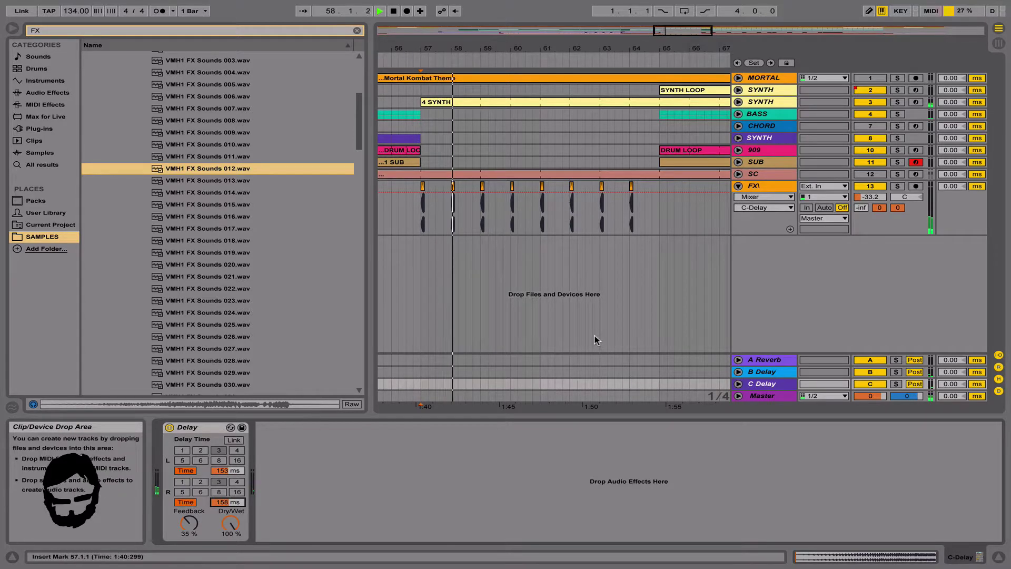
# Set the C return's feedback to 87% and the FX track's sends to -inf for B-Delay and -21.2 dB for C-Delay.
pyautogui.press('Up')
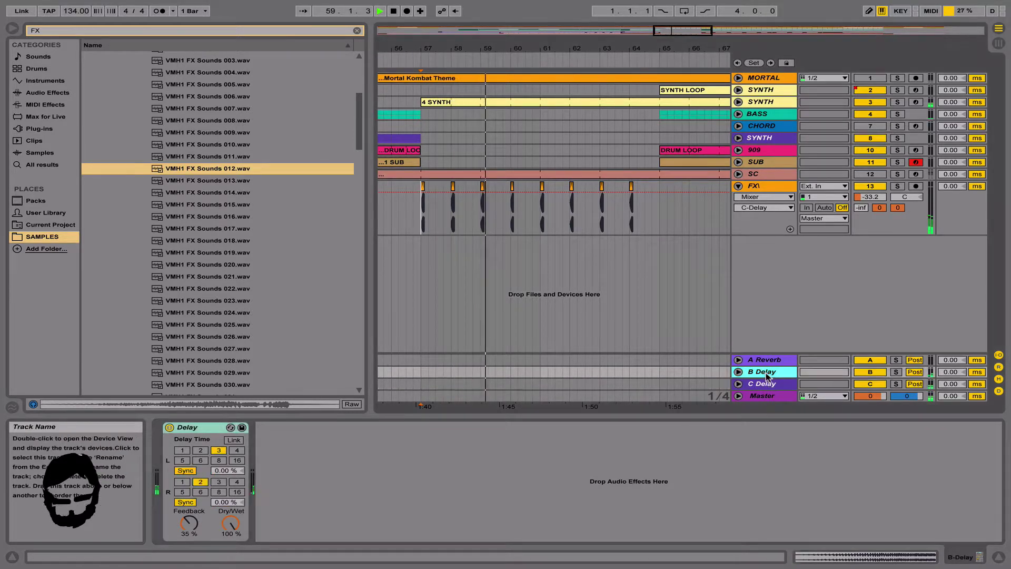
pyautogui.press('Down')
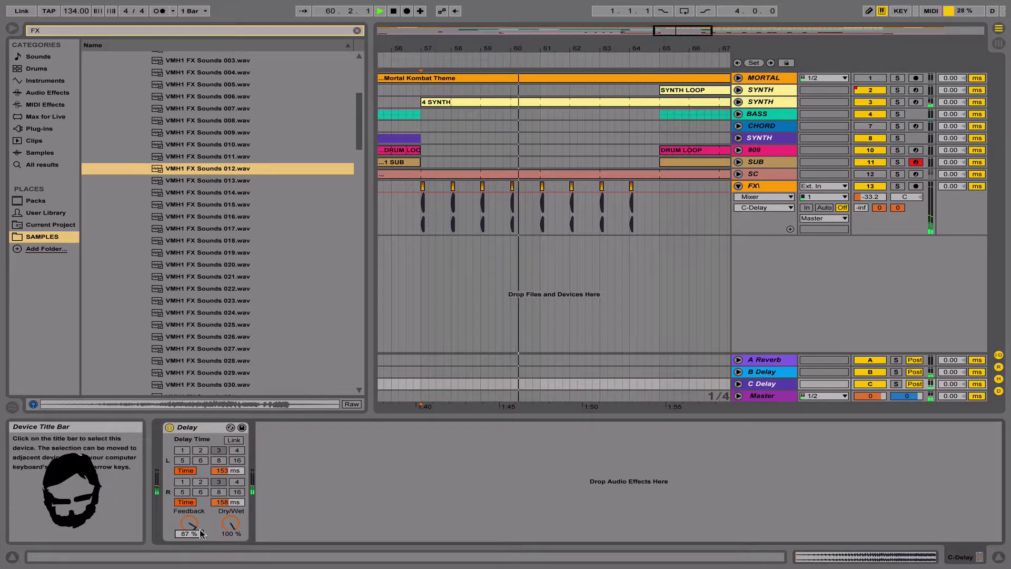
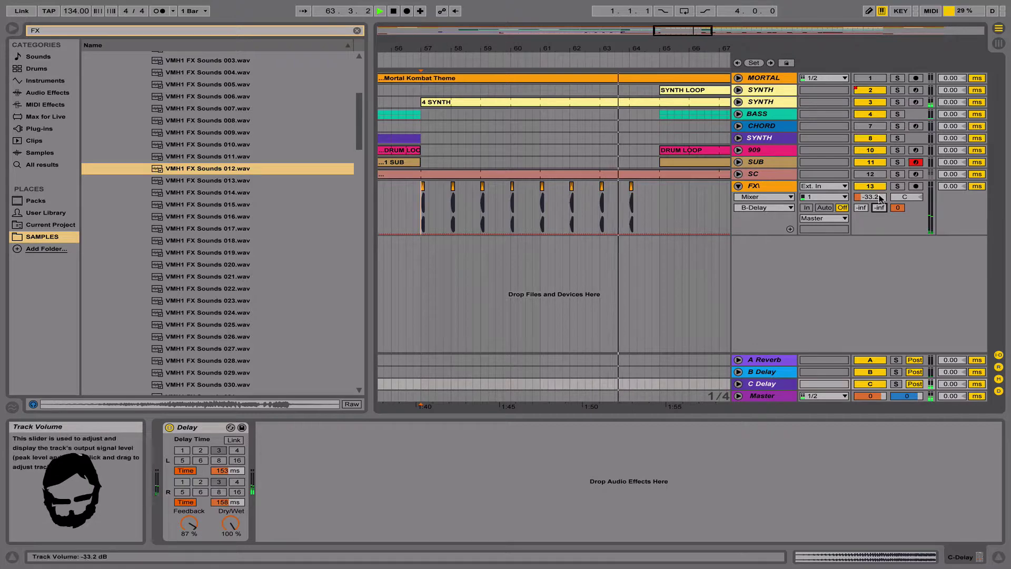
pyautogui.moveTo(880, 197); pyautogui.dragTo(900, 209)
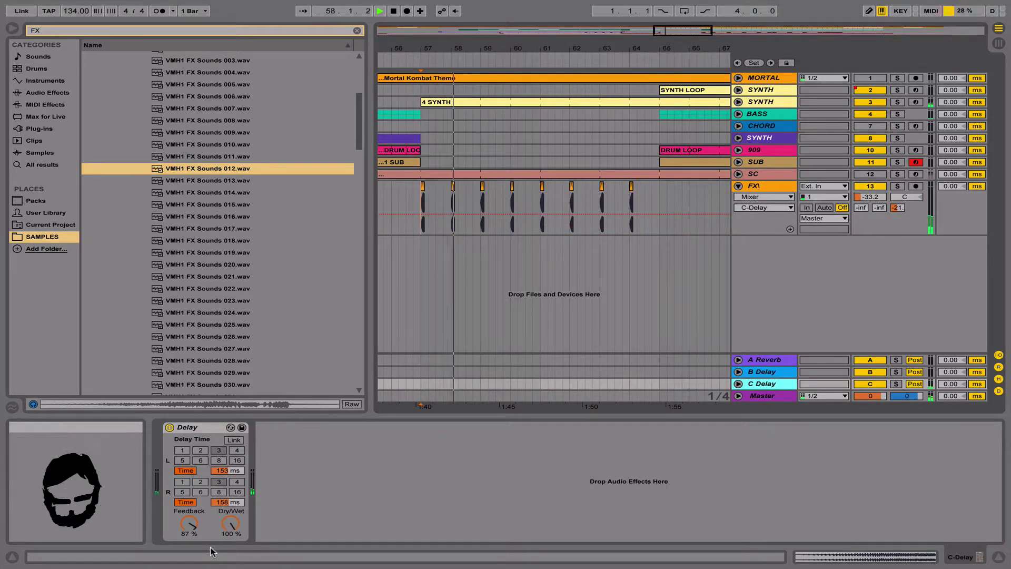
# Delete the FX clip at bar 58 and play back from bar 57.
pyautogui.moveTo(444, 224); pyautogui.dragTo(467, 225)
pyautogui.press('Delete')
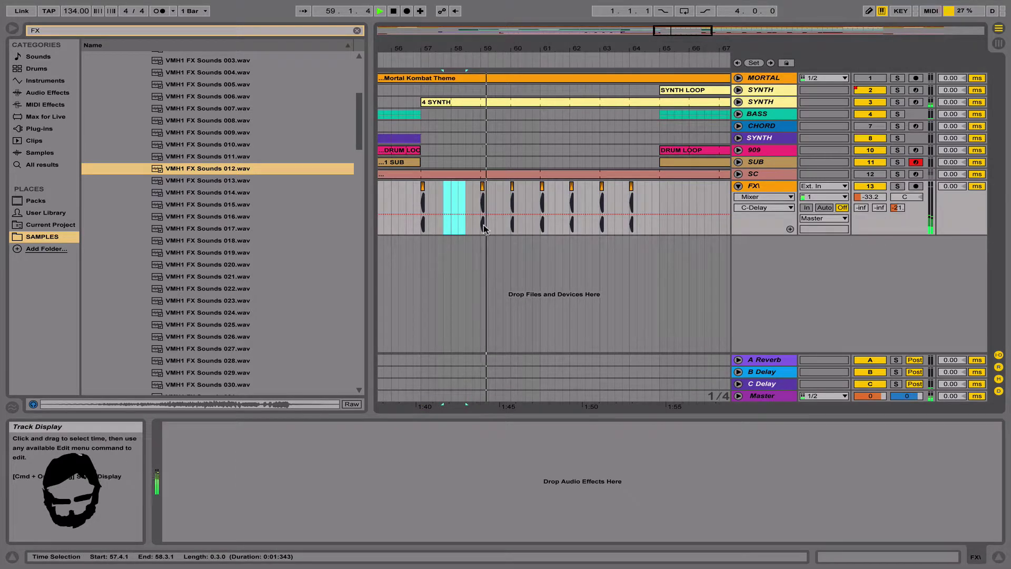
pyautogui.click(420, 203)
pyautogui.press('space')
pyautogui.press('space')
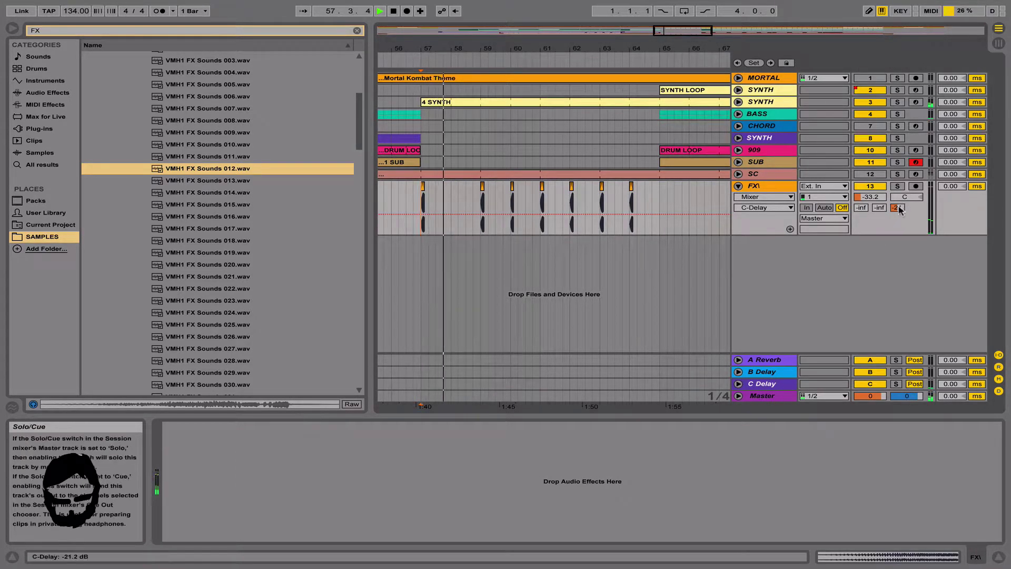
# Raise the FX track's C-Delay send to 0 dB and listen to the result.
pyautogui.moveTo(898, 208); pyautogui.dragTo(898, 194)
pyautogui.press('space')
pyautogui.press('space')
# Delete the FX clips at bars 60, 62 and 64 so that one remains every two bars.
pyautogui.moveTo(500, 226); pyautogui.dragTo(637, 226)
pyautogui.press('Delete')
pyautogui.press('Delete')
pyautogui.click(869, 197)
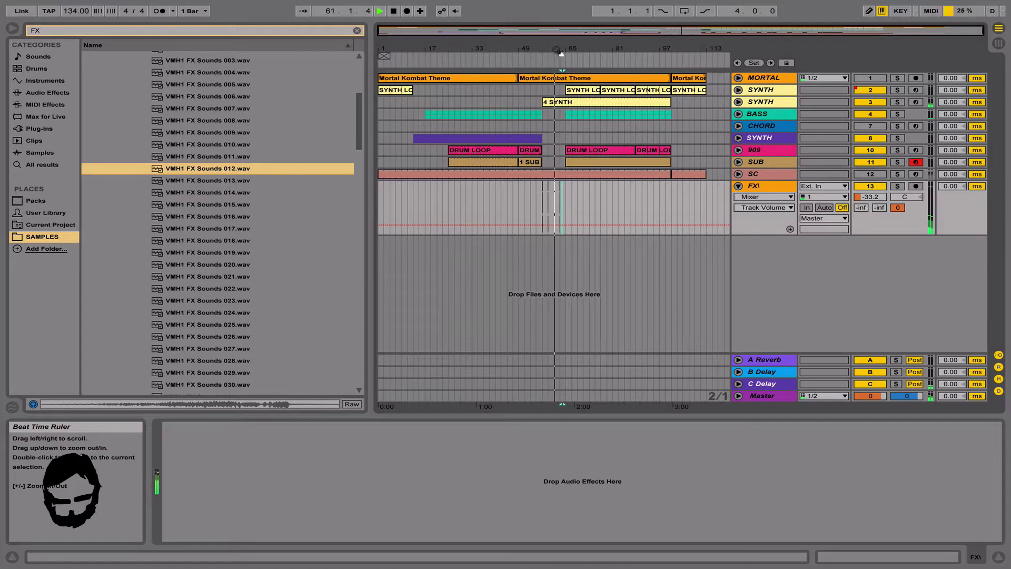
# Collapse the FX\ track, correct its name to FX, and add a new audio track named FX2 below it.
pyautogui.doubleClick(776, 187)
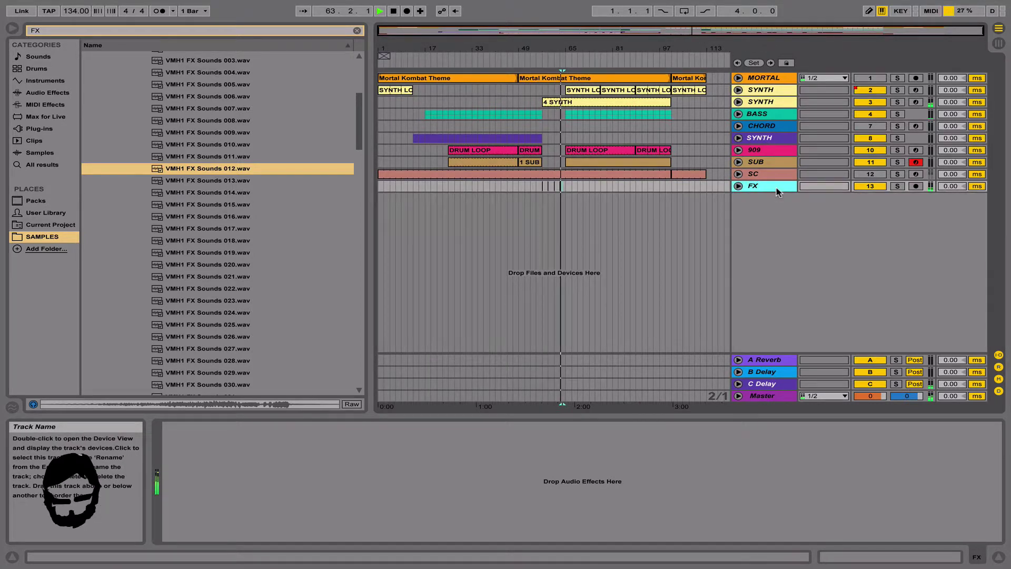
pyautogui.hotkey('ctrl', 't')
pyautogui.hotkey('ctrl', 'r')
pyautogui.write('F')
# Preview the VMH1 FX Sounds samples from 013 to 027 and go back to 025.
pyautogui.press('Down')
pyautogui.press('Down')
pyautogui.press('Down')
pyautogui.press('Down')
pyautogui.press('Down')
pyautogui.press('Down')
pyautogui.press('Down')
pyautogui.press('Down')
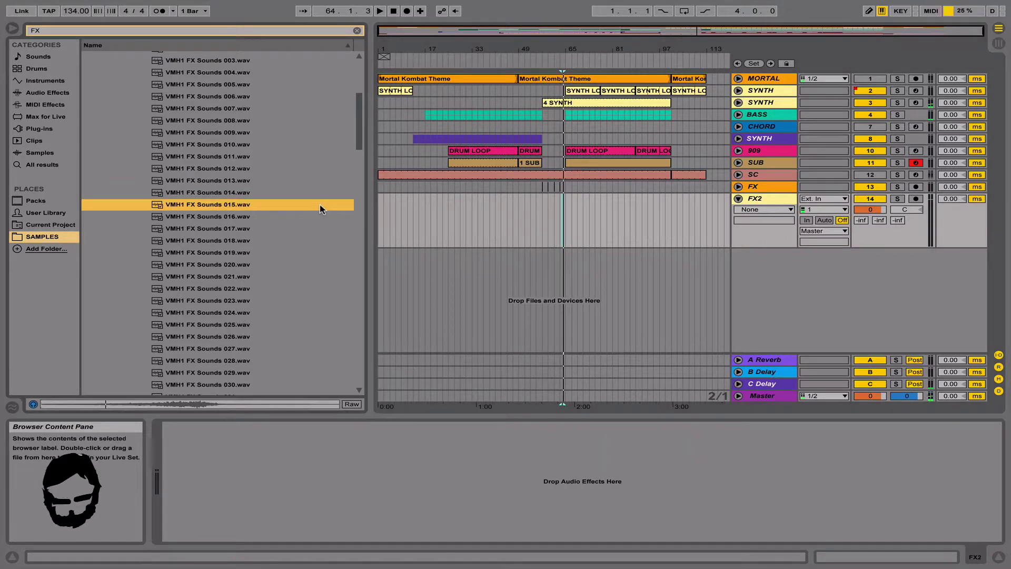
pyautogui.press('Down')
pyautogui.press('Down')
pyautogui.press('Down')
pyautogui.press('Down')
pyautogui.press('Down')
pyautogui.press('Down')
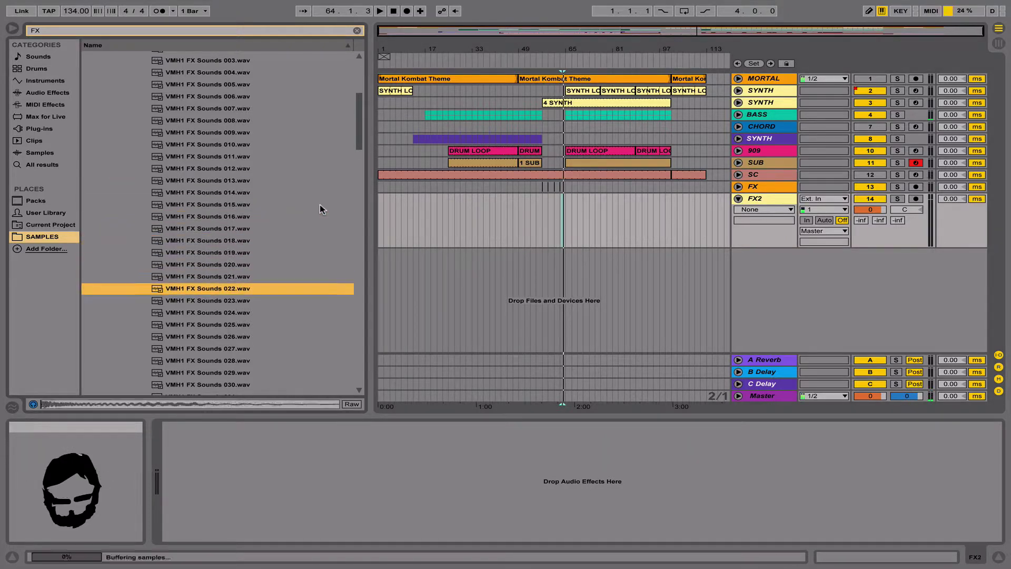
pyautogui.press('Down')
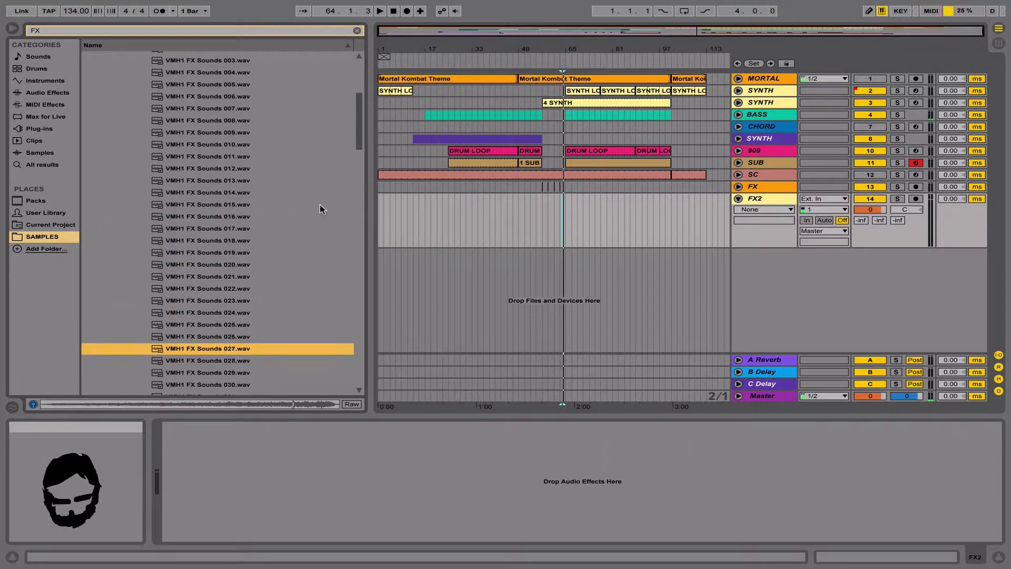
pyautogui.press('Up')
pyautogui.press('Up')
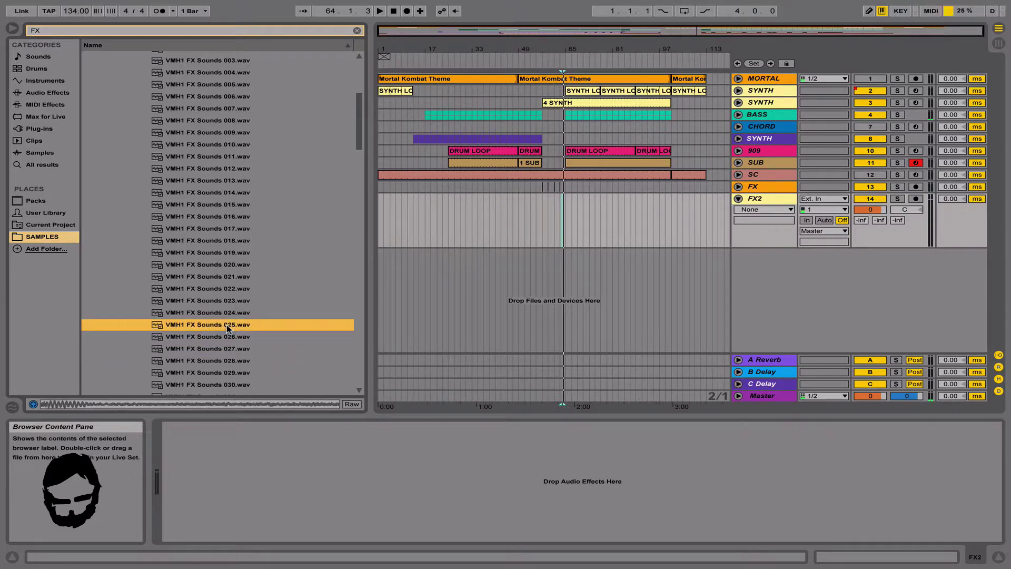
# Place VMH1 FX Sounds 025 on the FX2 track at bar 57 and set the insert mark at 52.3.1.
pyautogui.click(541, 207)
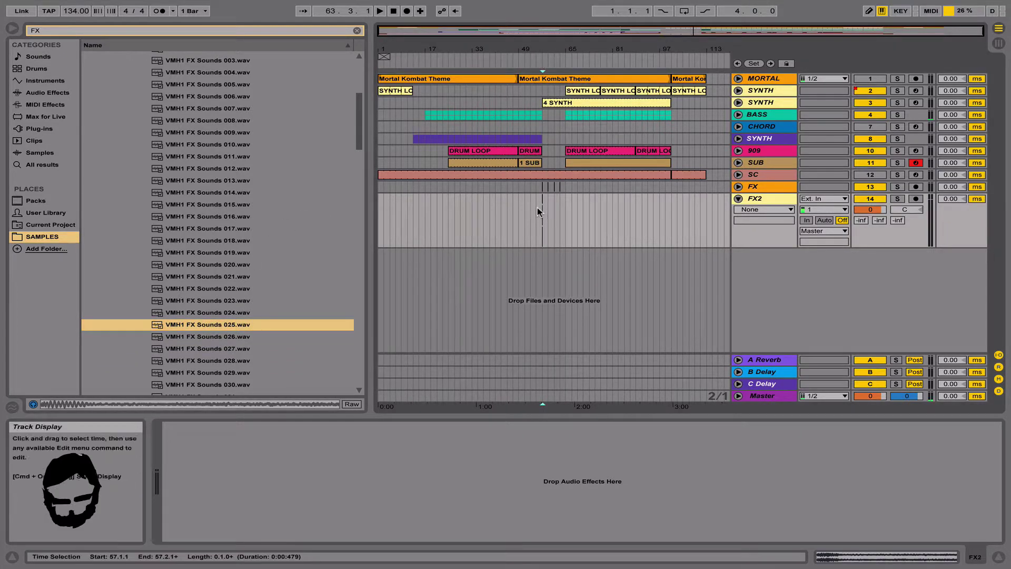
pyautogui.moveTo(541, 51); pyautogui.dragTo(547, 103)
pyautogui.click(495, 237)
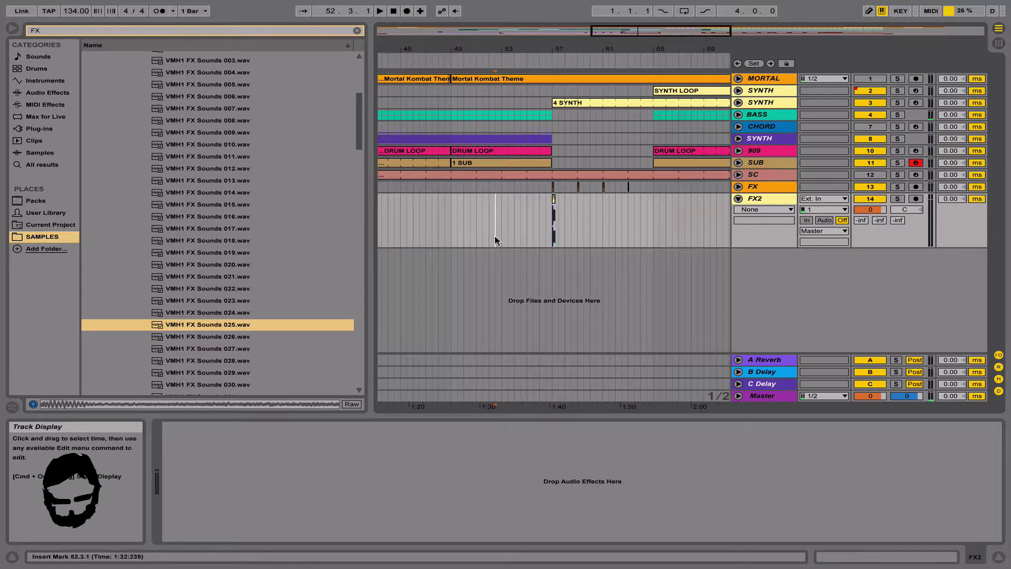
# Lower the FX2 track volume to about -12.1 dB and move its clip to 56.4.1 so it leads into bar 57.
pyautogui.moveTo(871, 209); pyautogui.dragTo(871, 236)
pyautogui.moveTo(553, 50); pyautogui.dragTo(540, 103)
pyautogui.moveTo(550, 205); pyautogui.dragTo(532, 205)
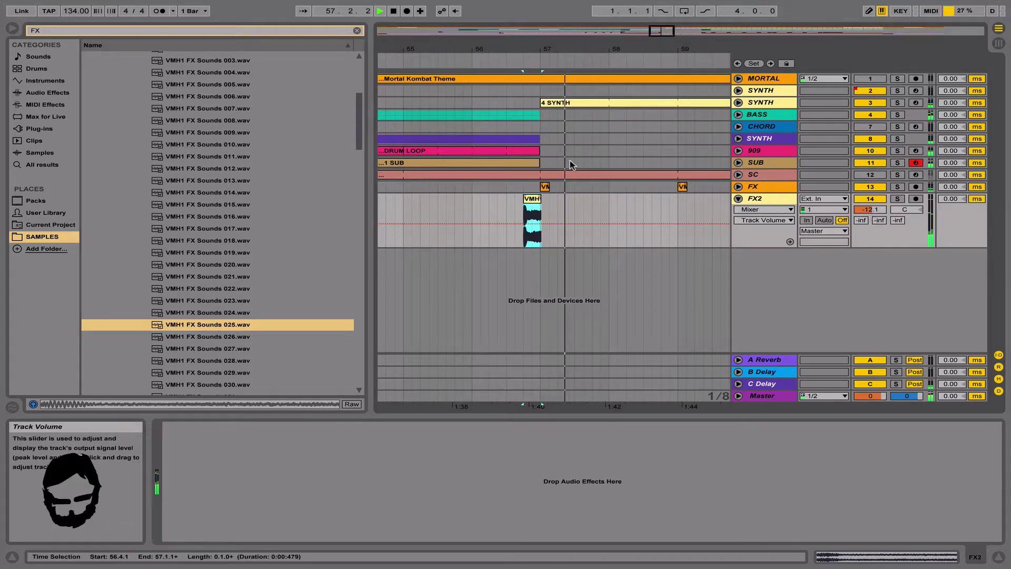
# Add a new audio track below FX2 and preview VMH1 FX Sounds samples between 026 and 044.
pyautogui.press('super+t')
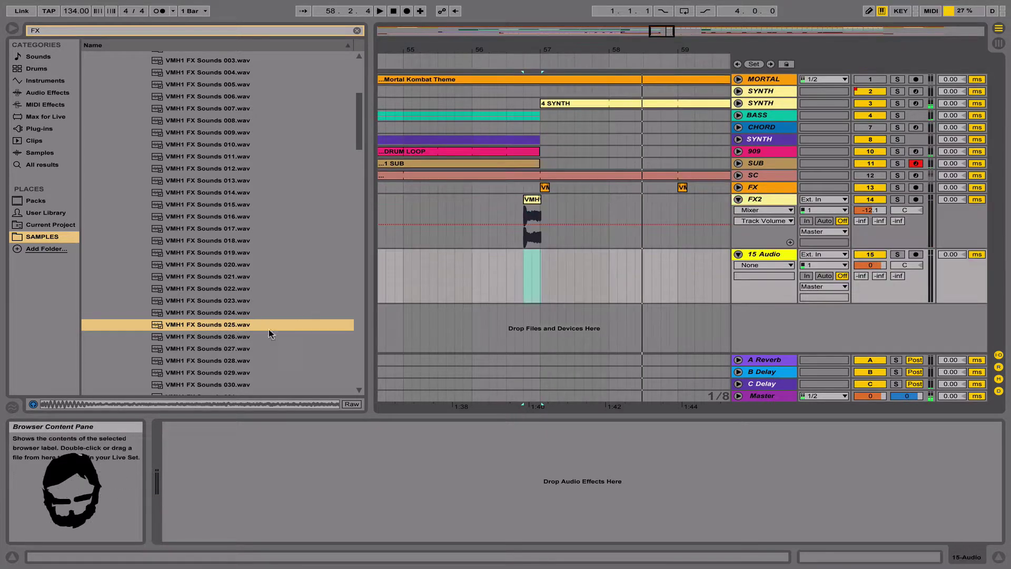
pyautogui.press('space')
pyautogui.click(264, 338)
pyautogui.press('Down')
pyautogui.scroll(-5, 264, 339)
pyautogui.click(265, 338)
pyautogui.press('Down')
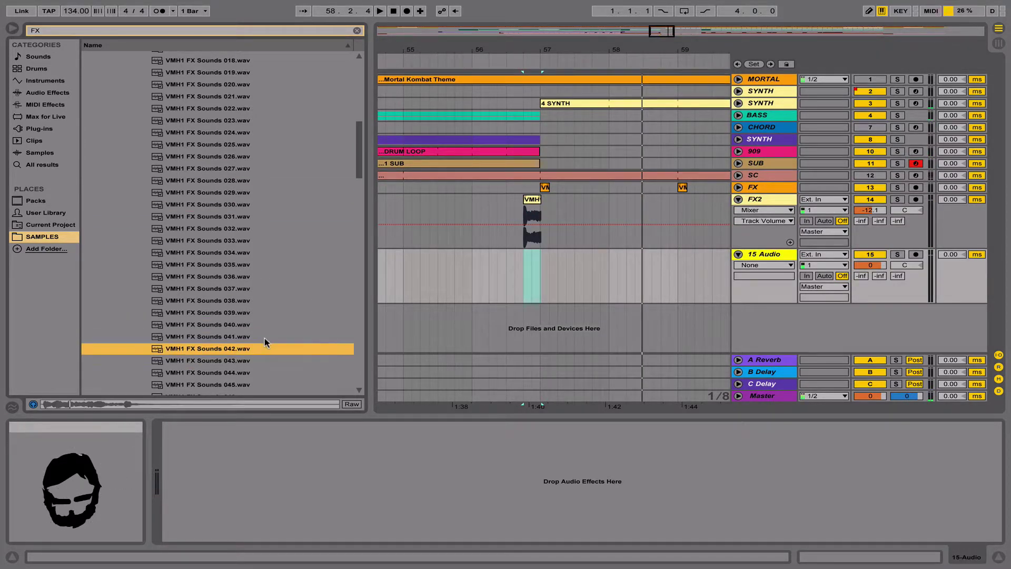
pyautogui.press('Down')
pyautogui.press('Up')
pyautogui.press('Up')
pyautogui.press('Down')
pyautogui.press('Down')
pyautogui.press('Down')
pyautogui.press('Down')
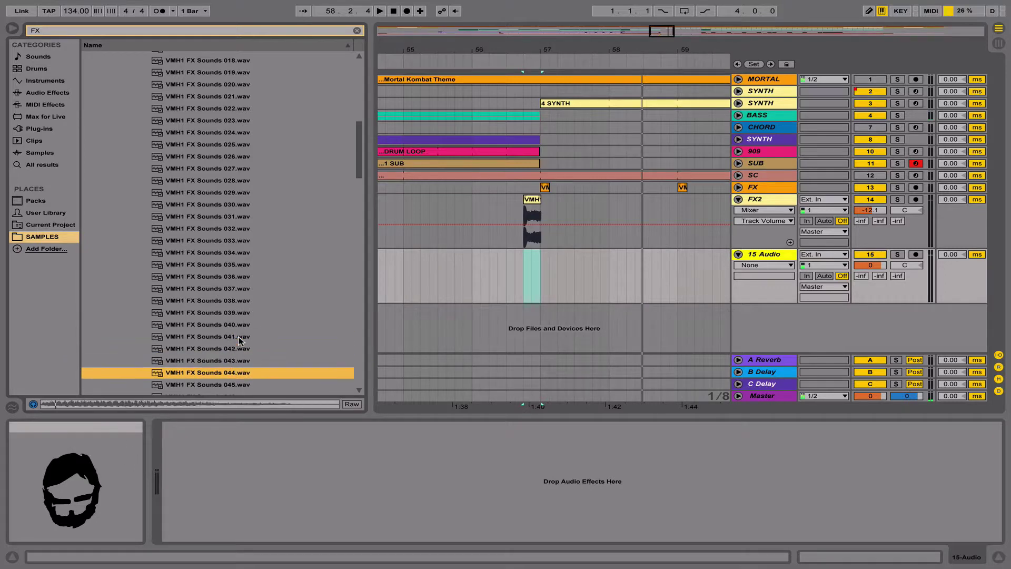
# Preview the VMH1 FX Sounds samples from 046 to 055.
pyautogui.scroll(-5, 240, 340)
pyautogui.click(226, 226)
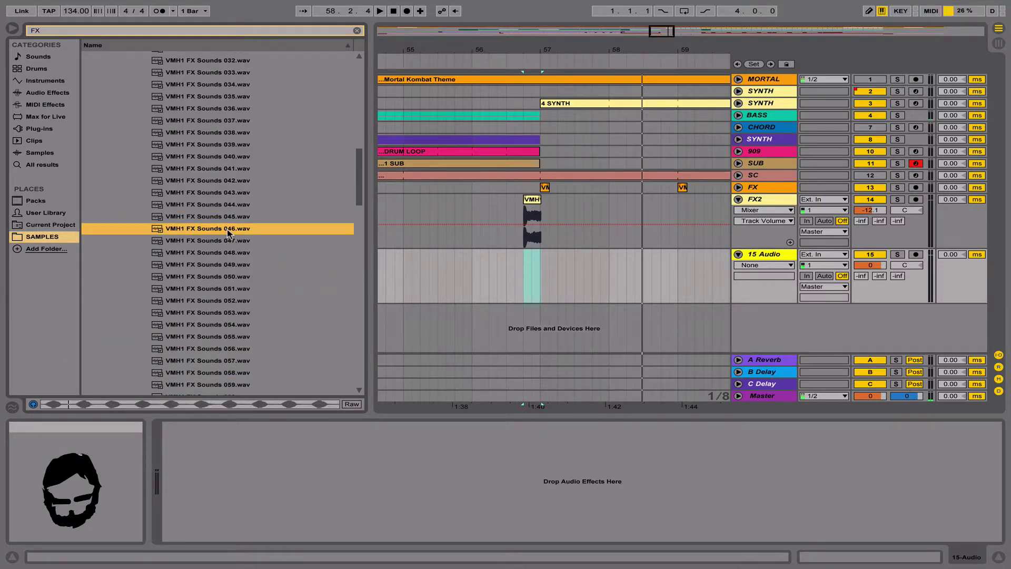
pyautogui.click(228, 240)
pyautogui.click(227, 253)
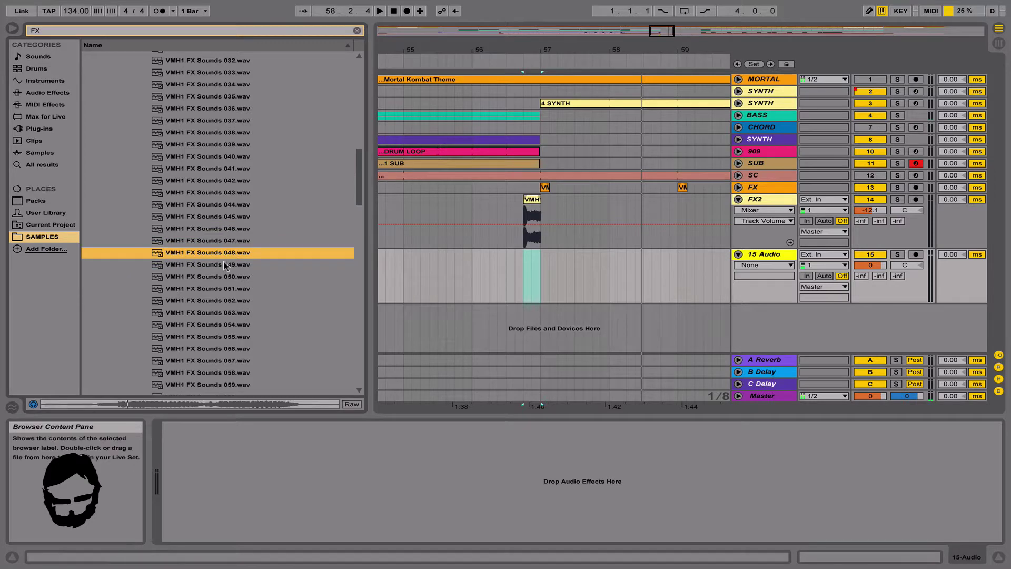
pyautogui.click(225, 264)
pyautogui.press('Down')
pyautogui.press('Down')
pyautogui.press('Down')
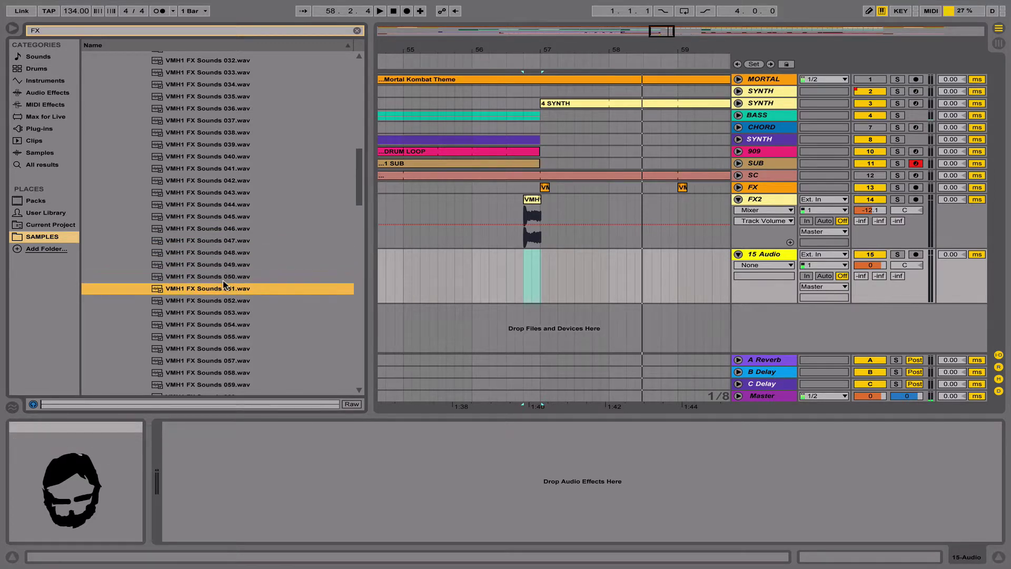
pyautogui.press('Down')
pyautogui.press('Down')
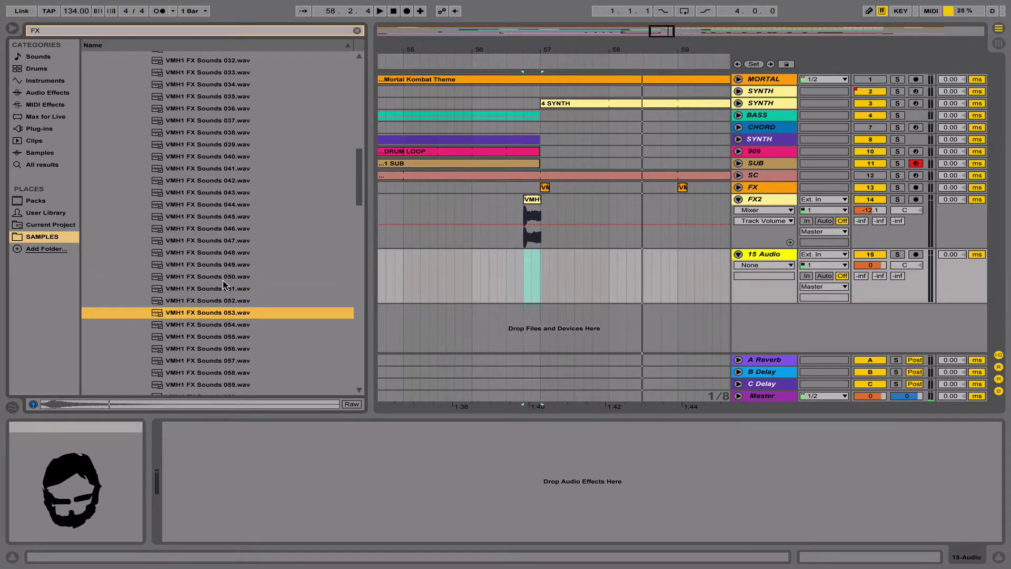
pyautogui.press('Down')
pyautogui.press('Down')
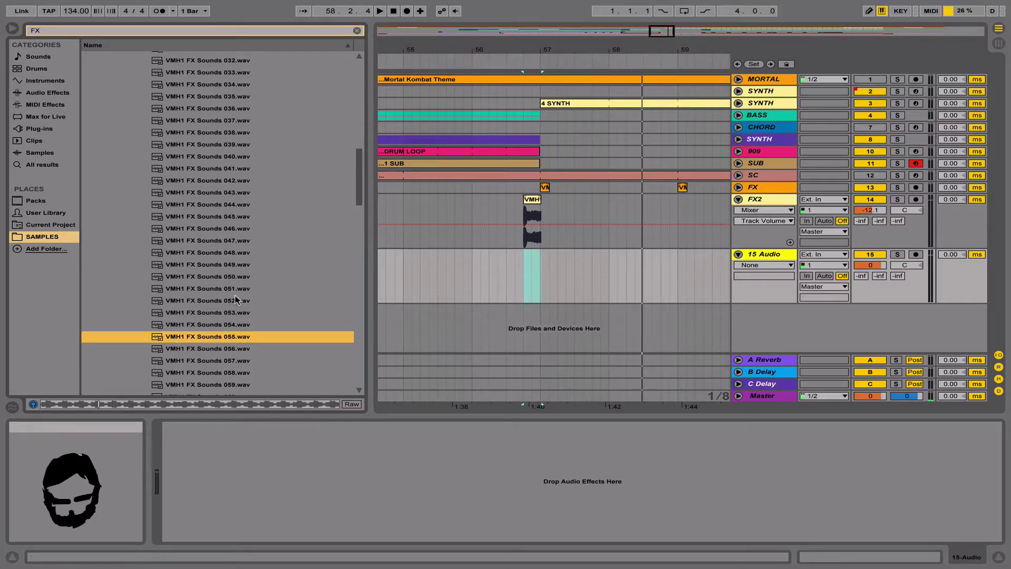
# Preview further VMH1 FX Sounds samples between 076 and 087.
pyautogui.scroll(-8, 240, 301)
pyautogui.click(240, 304)
pyautogui.press('Down')
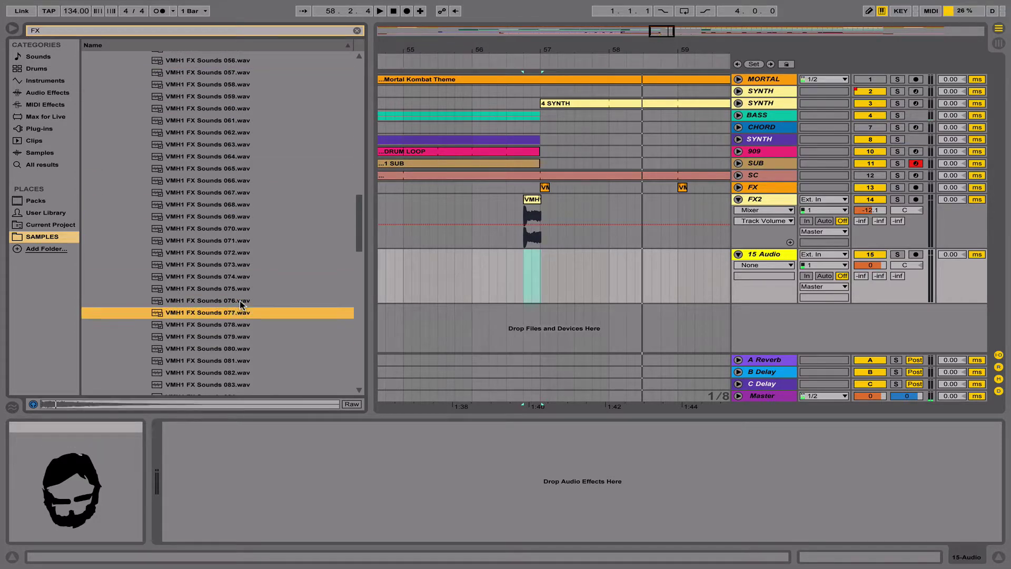
pyautogui.press('Down')
pyautogui.press('Down')
pyautogui.press('Down')
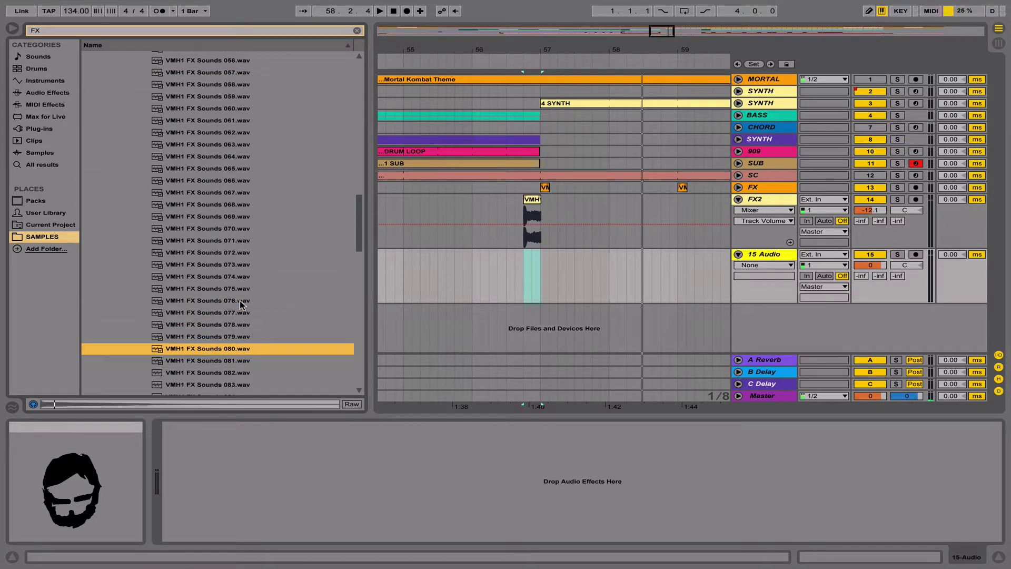
pyautogui.press('Down')
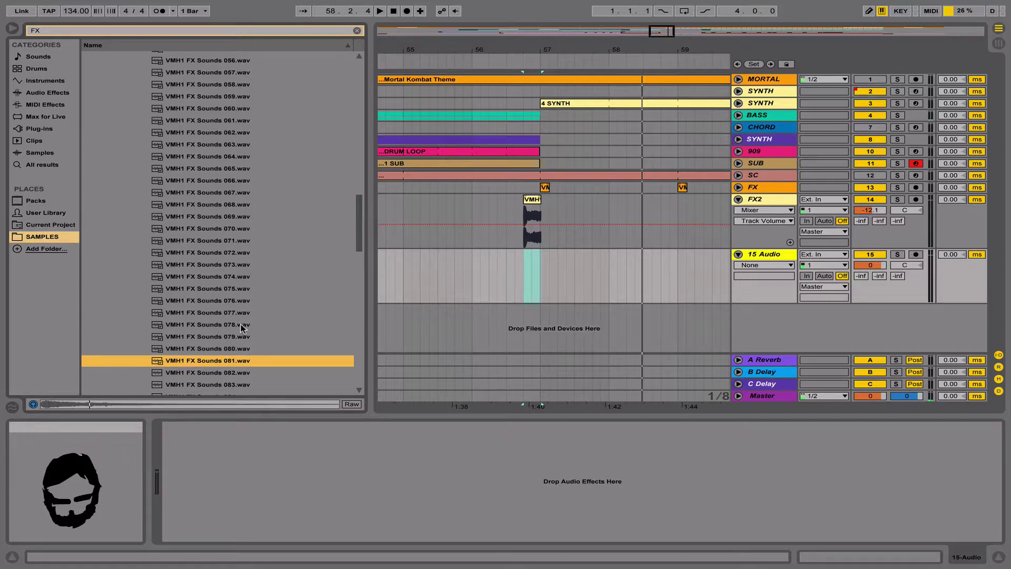
pyautogui.press('Down')
pyautogui.scroll(-5, 271, 375)
pyautogui.click(223, 292)
pyautogui.press('Down')
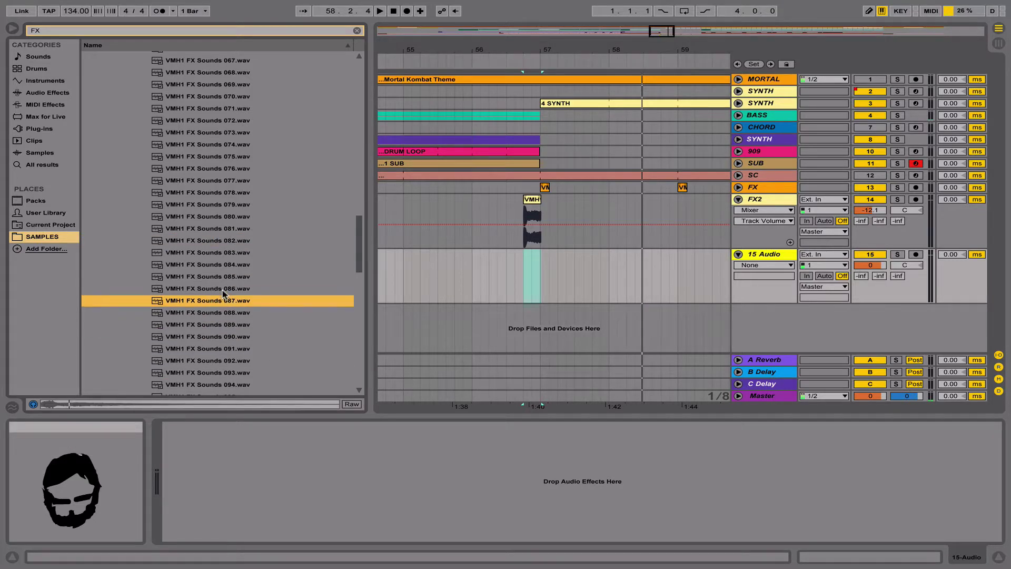
# Place VMH1 FX Sounds 087 on the new audio track from bar 55 to bar 57 and set the track volume to -18.0 dB.
pyautogui.moveTo(223, 301); pyautogui.dragTo(408, 280)
pyautogui.click(489, 272)
pyautogui.press('space')
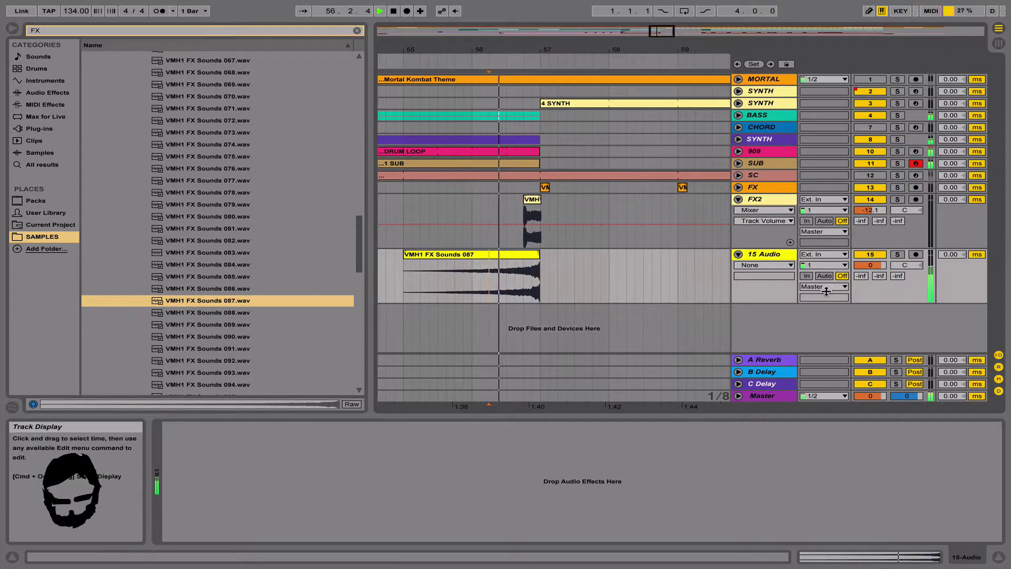
pyautogui.moveTo(870, 266); pyautogui.dragTo(870, 319)
pyautogui.press('space')
pyautogui.press('space')
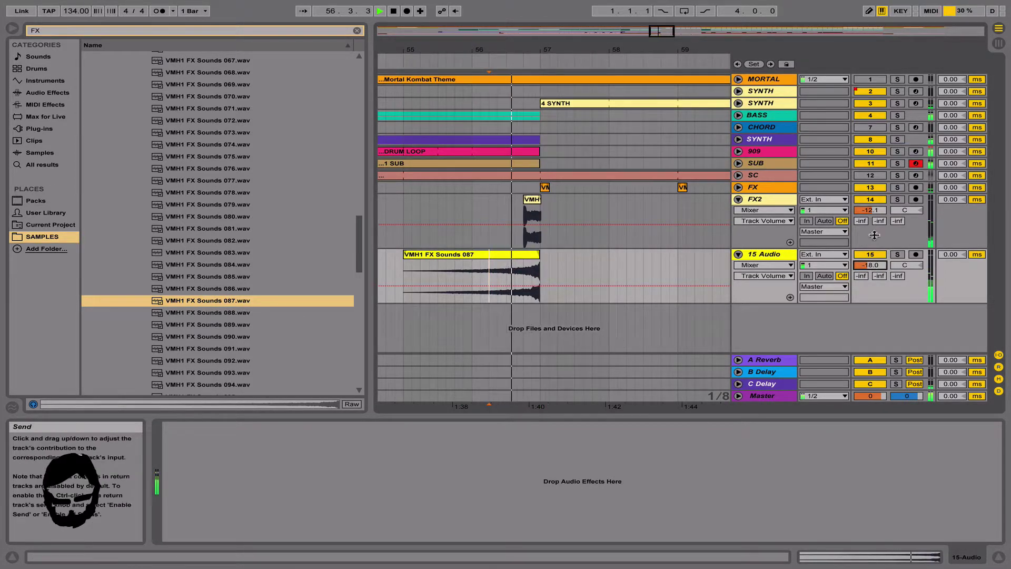
# Set the FX2 track volume to -19.7 dB and play the transition into bar 57.
pyautogui.moveTo(871, 210); pyautogui.dragTo(874, 213)
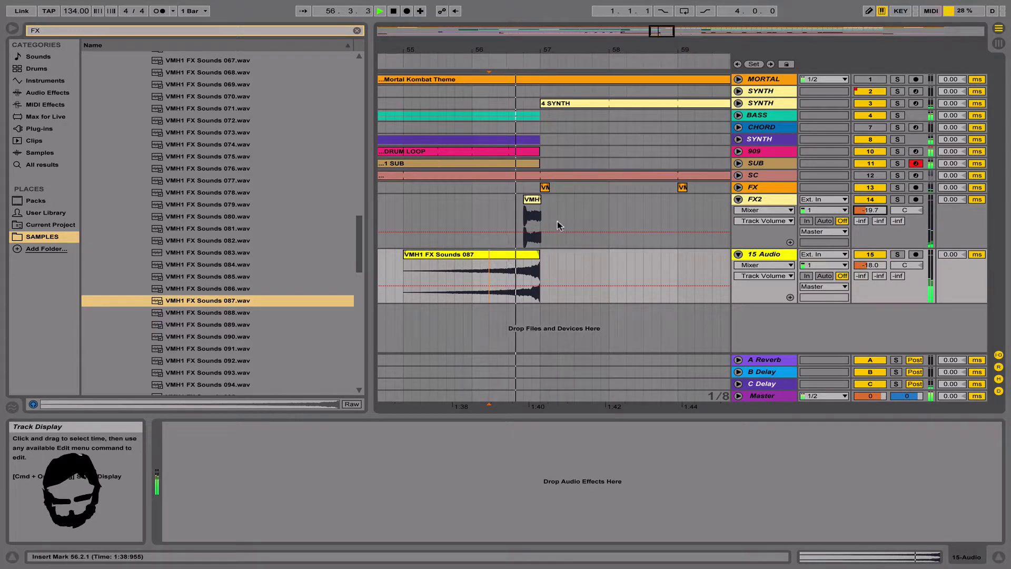
pyautogui.hscroll(-1, 535, 211)
pyautogui.press('space')
pyautogui.press('space')
pyautogui.click(504, 219)
pyautogui.press('space')
pyautogui.press('space')
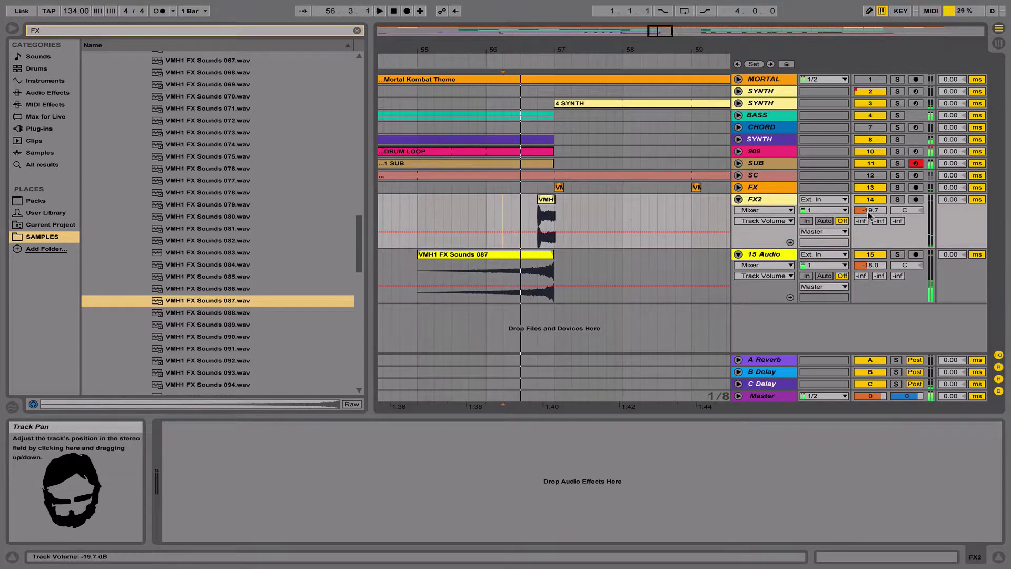
# Raise the FX2 track volume to -14.0 dB, replay the transition, and fine-tune it to -13.6 dB.
pyautogui.moveTo(870, 211); pyautogui.dragTo(869, 201)
pyautogui.press('space')
pyautogui.press('space')
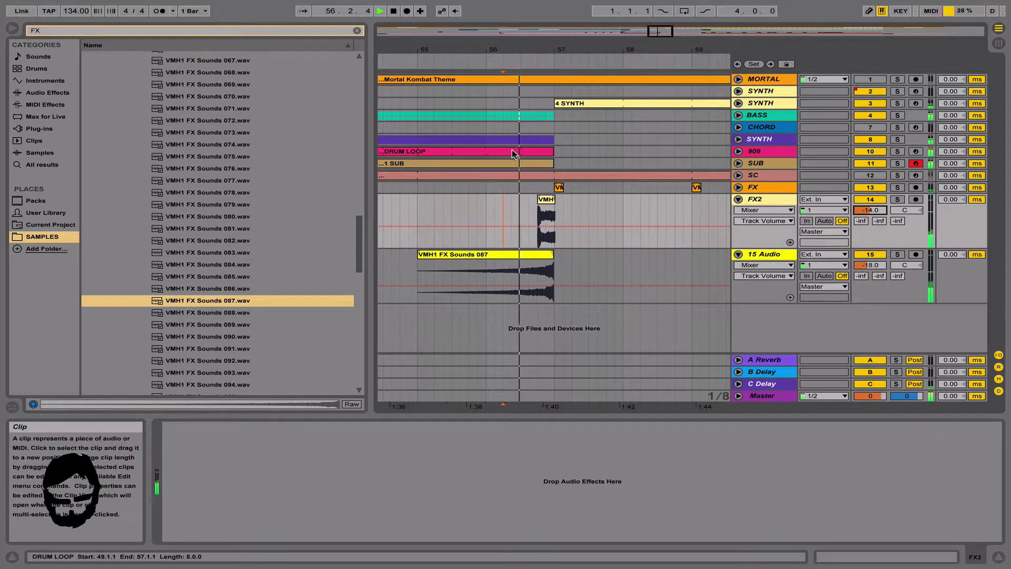
pyautogui.hscroll(-1, 521, 295)
pyautogui.click(517, 221)
pyautogui.press('space')
pyautogui.press('space')
pyautogui.moveTo(877, 214); pyautogui.dragTo(877, 209)
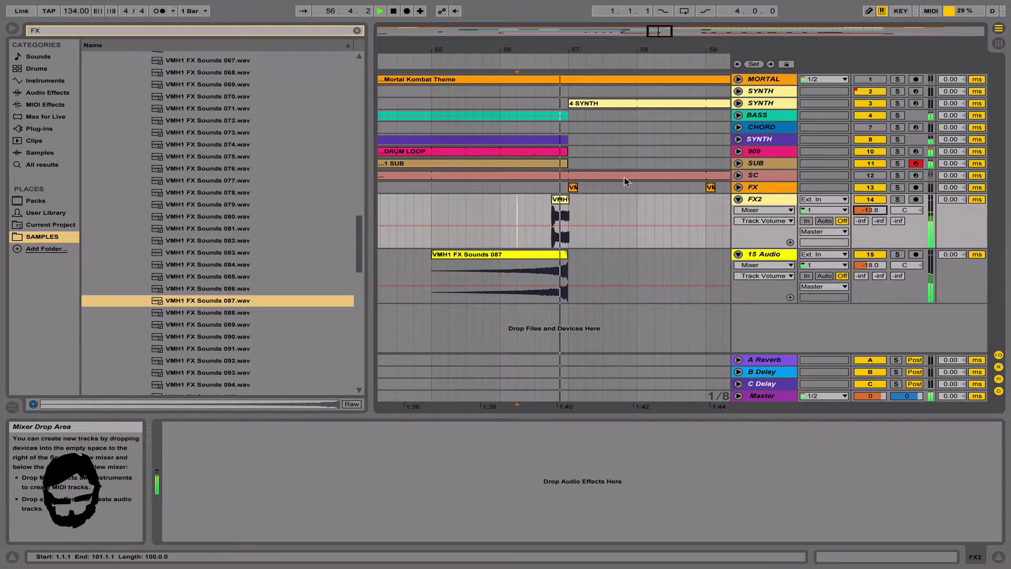
# Clear the last beat before bar 57 on all tracks from MORTAL to FX and set the FX2 volume to -12.7 dB.
pyautogui.press('space')
pyautogui.moveTo(551, 188); pyautogui.dragTo(579, 5)
pyautogui.press('Delete')
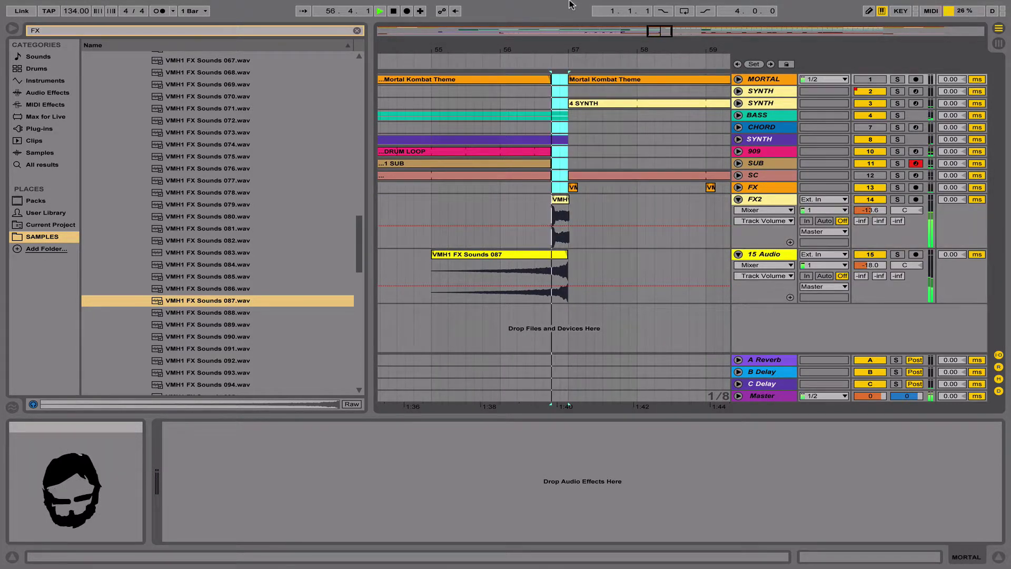
pyautogui.click(517, 199)
pyautogui.press('space')
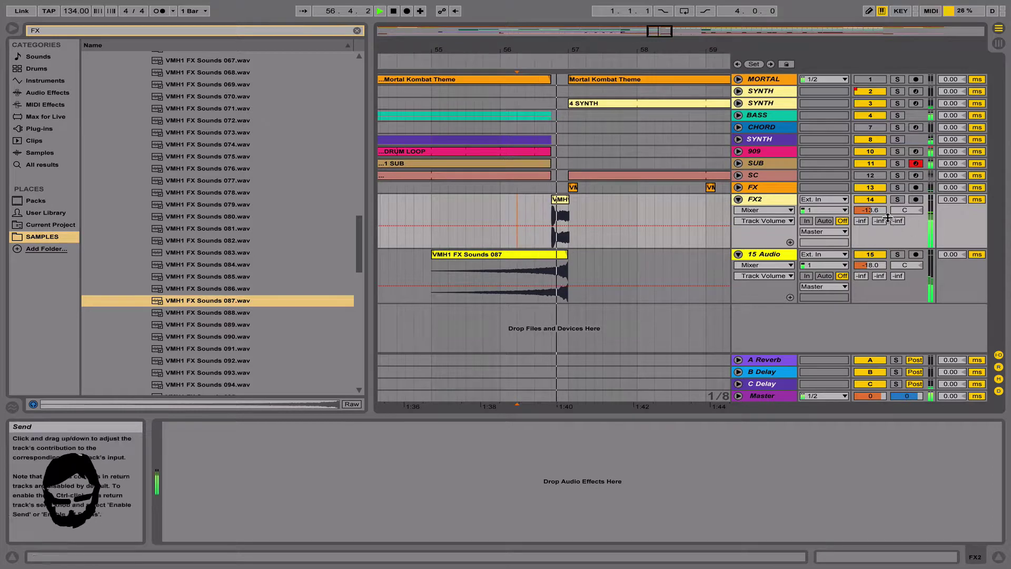
pyautogui.moveTo(883, 218); pyautogui.dragTo(884, 215)
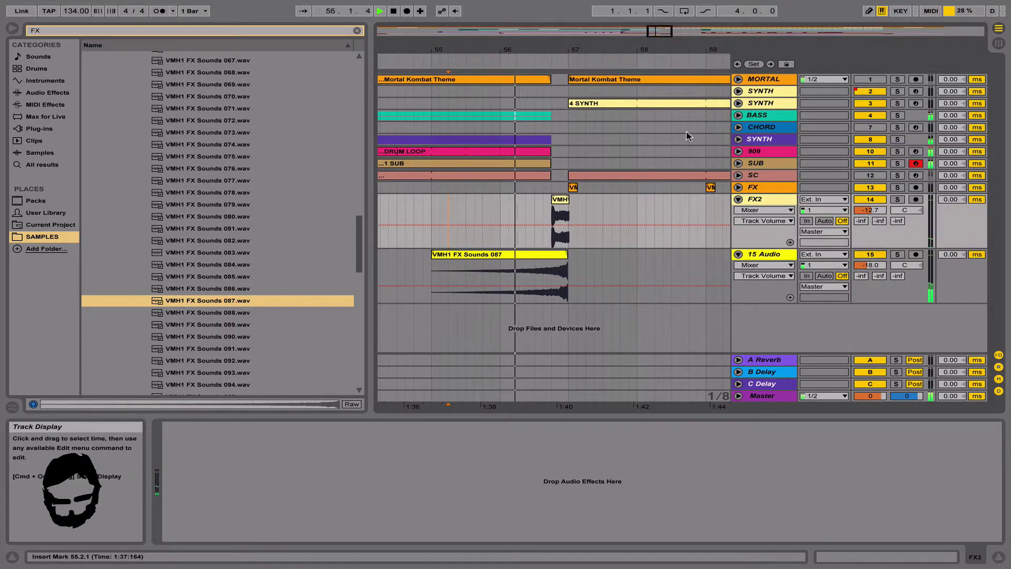
# Unfold the purple SYNTH group, extend its CHORDREC clip to bar 57, and fold the group again.
pyautogui.click(548, 142)
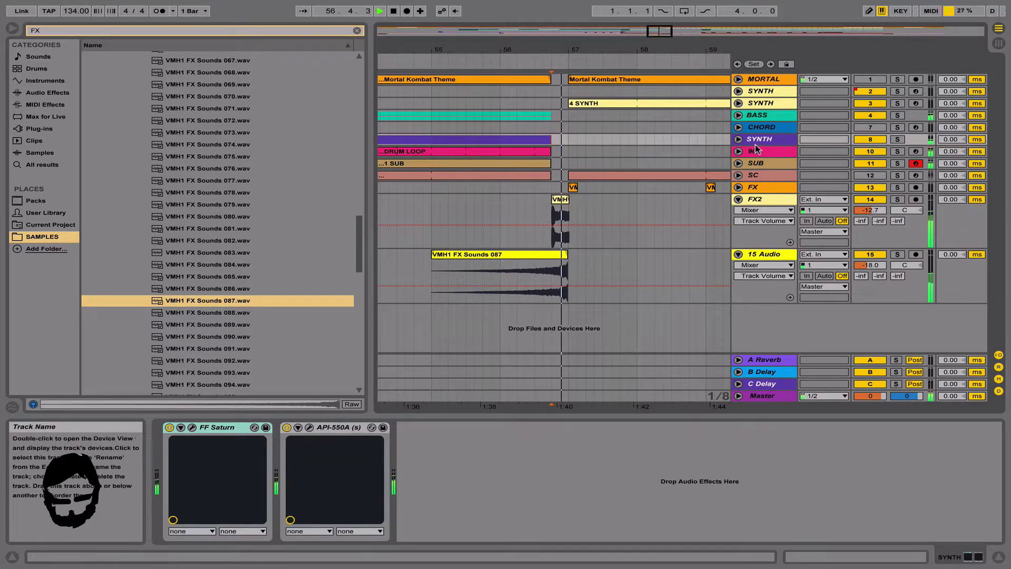
pyautogui.press('u')
pyautogui.click(542, 166)
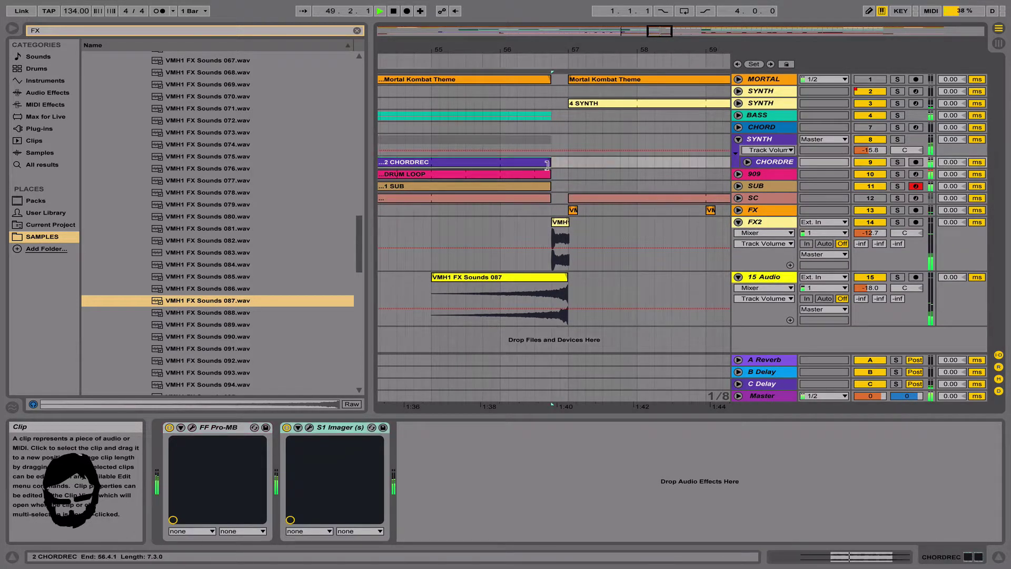
pyautogui.click(535, 143)
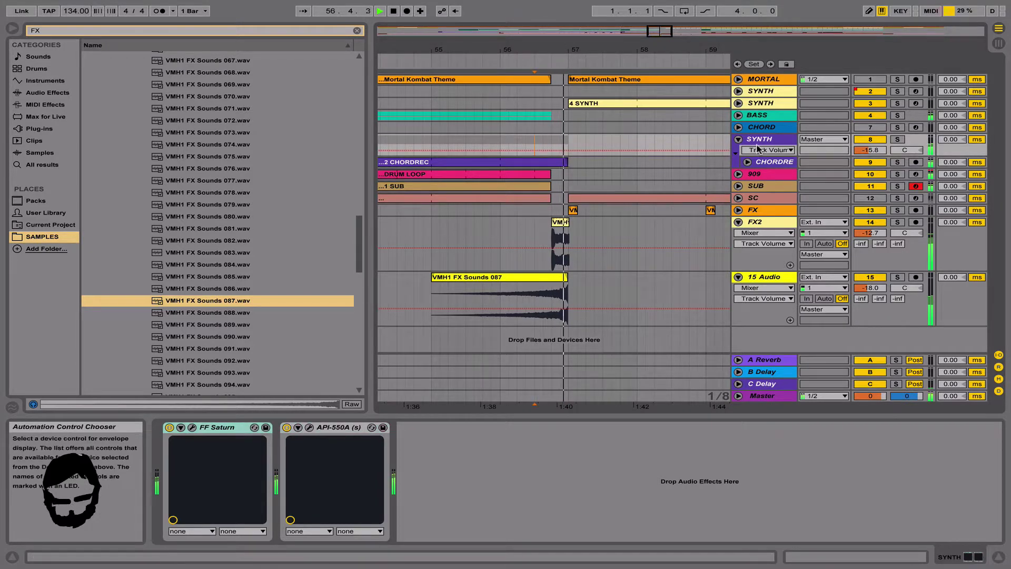
pyautogui.doubleClick(757, 142)
# Delete the VMH1 FX Sounds 025 clip from FX2 and collapse the FX2 and 15 Audio tracks.
pyautogui.click(556, 200)
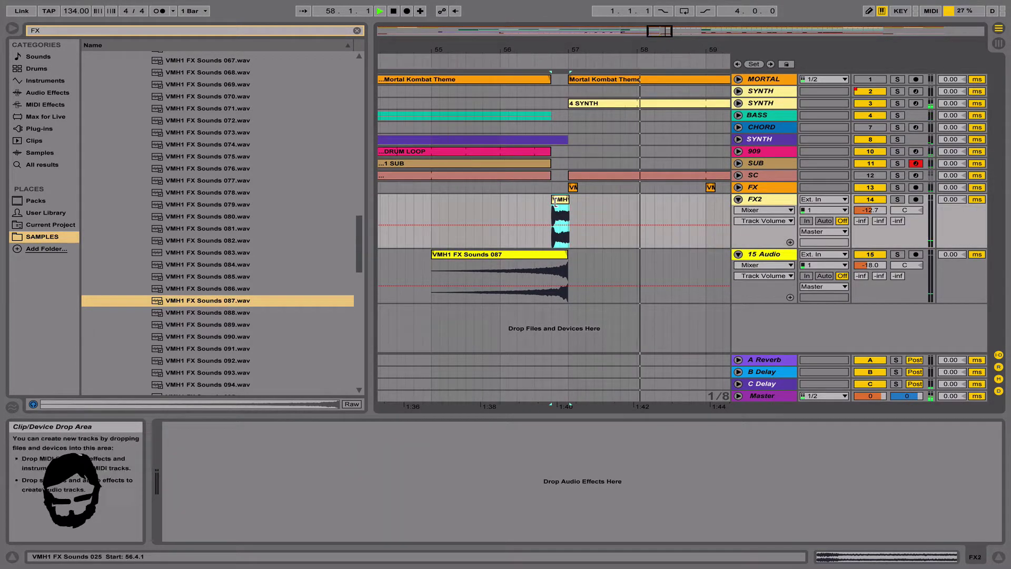
pyautogui.press('Delete')
pyautogui.press('space')
pyautogui.press('space')
pyautogui.click(524, 206)
pyautogui.doubleClick(756, 199)
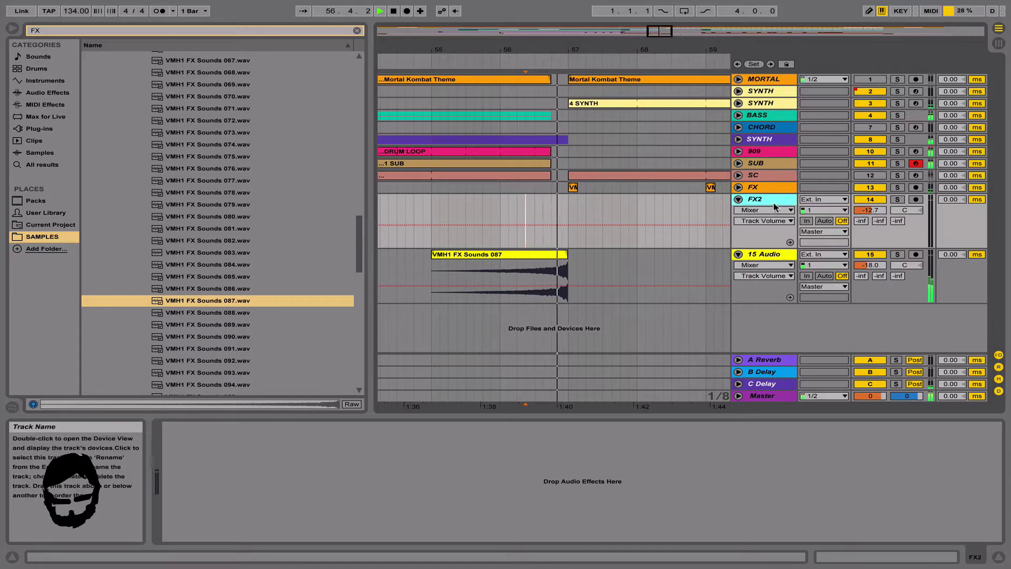
pyautogui.doubleClick(756, 210)
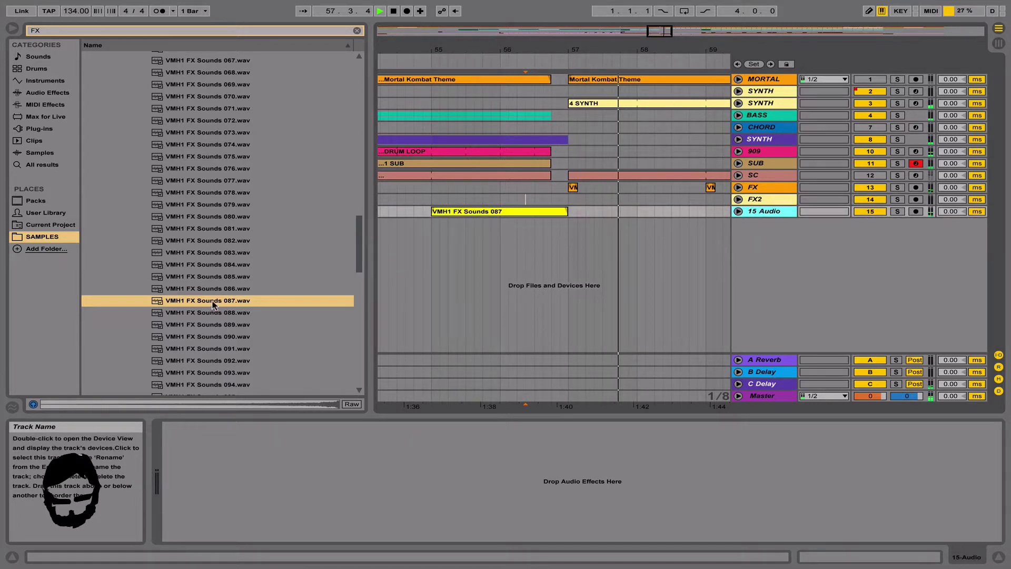
# Add another audio track below 15 Audio and preview VMH1 FX Sounds samples up to 103.
pyautogui.hotkey('ctrl', 't')
pyautogui.click(214, 338)
pyautogui.press('space')
pyautogui.scroll(-5, 214, 340)
pyautogui.click(215, 336)
pyautogui.click(220, 326)
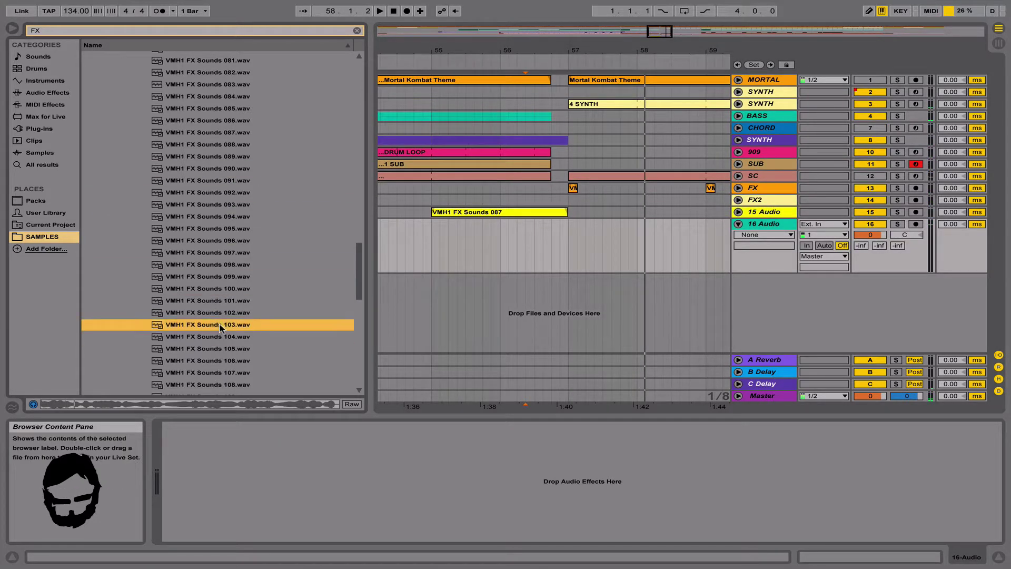
# Place VMH1 FX Sounds 103 at 55.4.3 on the 16 Audio track and set the track volume to -18.2 dB.
pyautogui.moveTo(465, 208); pyautogui.dragTo(526, 231)
pyautogui.press('space')
pyautogui.moveTo(869, 234); pyautogui.dragTo(870, 252)
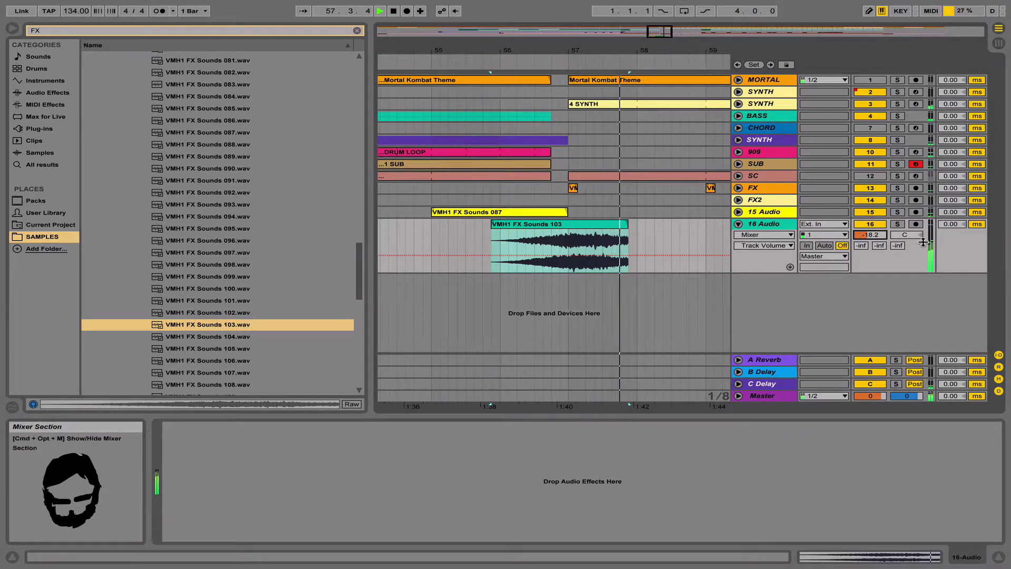
# Draw C Delay send automation at 0 dB on the 16 Audio track from bar 57 onward.
pyautogui.click(897, 245)
pyautogui.press('b')
pyautogui.moveTo(571, 230); pyautogui.dragTo(732, 229)
pyautogui.press('space')
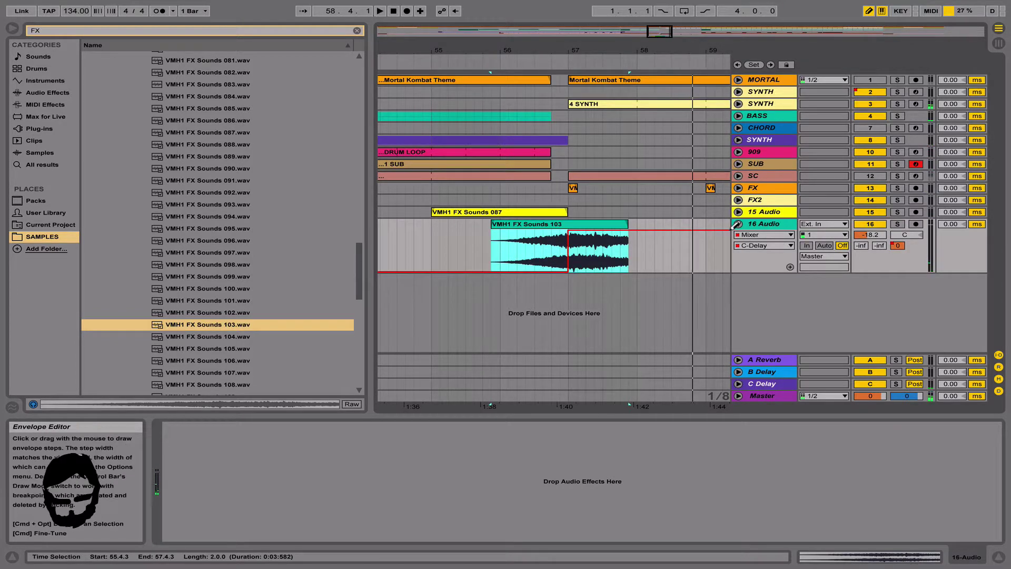
# Draw B Delay send automation at 0 dB on the 16 Audio track from the middle of bar 57 into bar 58.
pyautogui.click(879, 246)
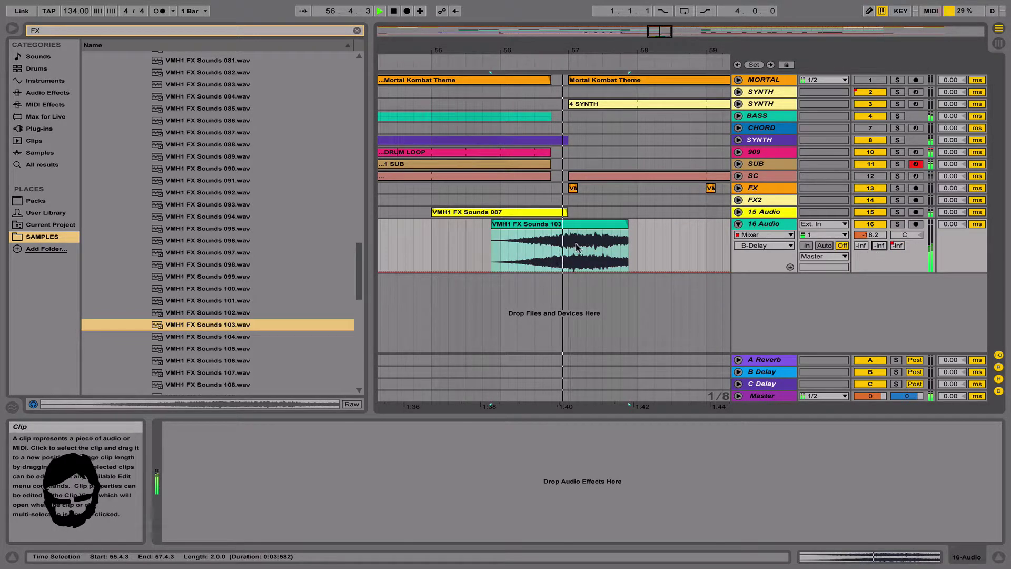
pyautogui.press('b')
pyautogui.moveTo(608, 234); pyautogui.dragTo(659, 232)
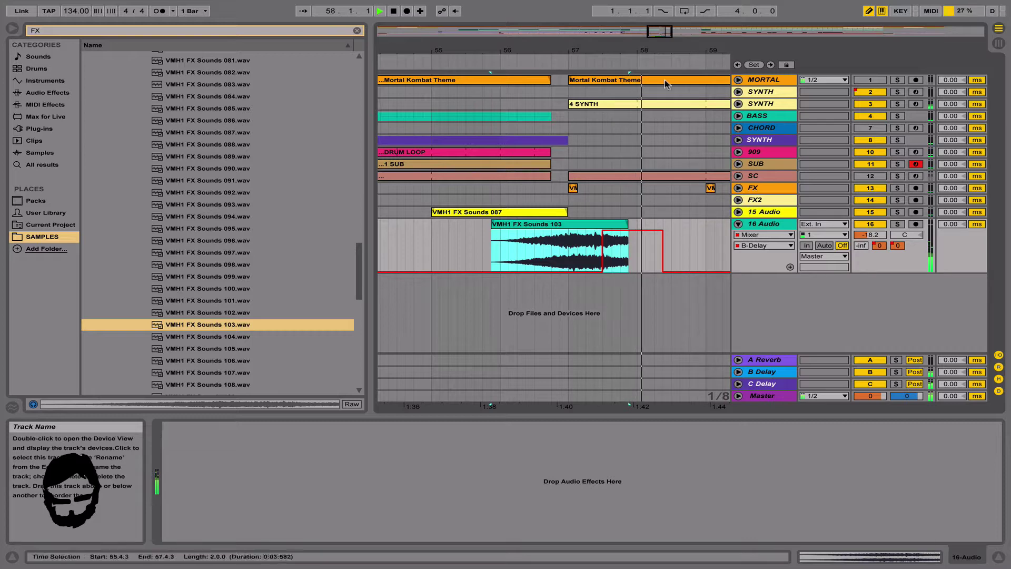
# Set the 16 Audio track volume to -25.5 dB and stop playback.
pyautogui.click(871, 233)
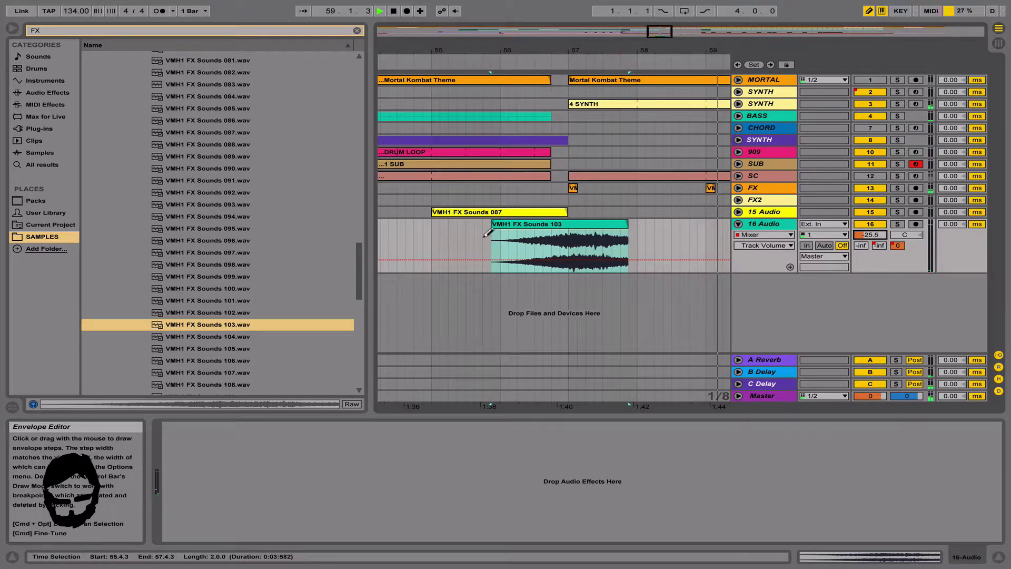
pyautogui.scroll(-8, 244, 350)
pyautogui.press('space')
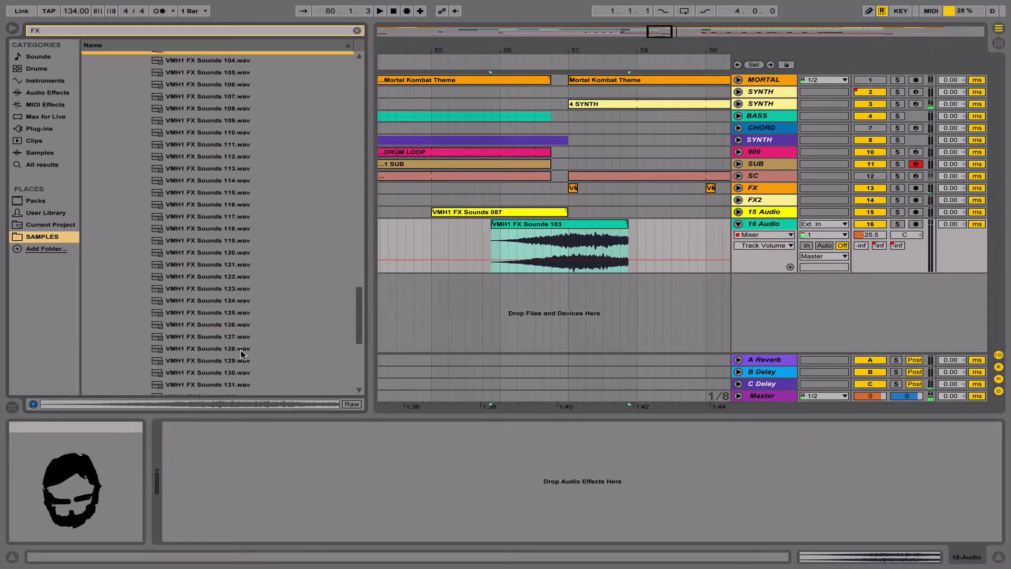
# Audition the samples from VMH1 FX Sounds 128 to 130 and insert a new audio track below 16 Audio.
pyautogui.click(242, 349)
pyautogui.press('Down')
pyautogui.press('Down')
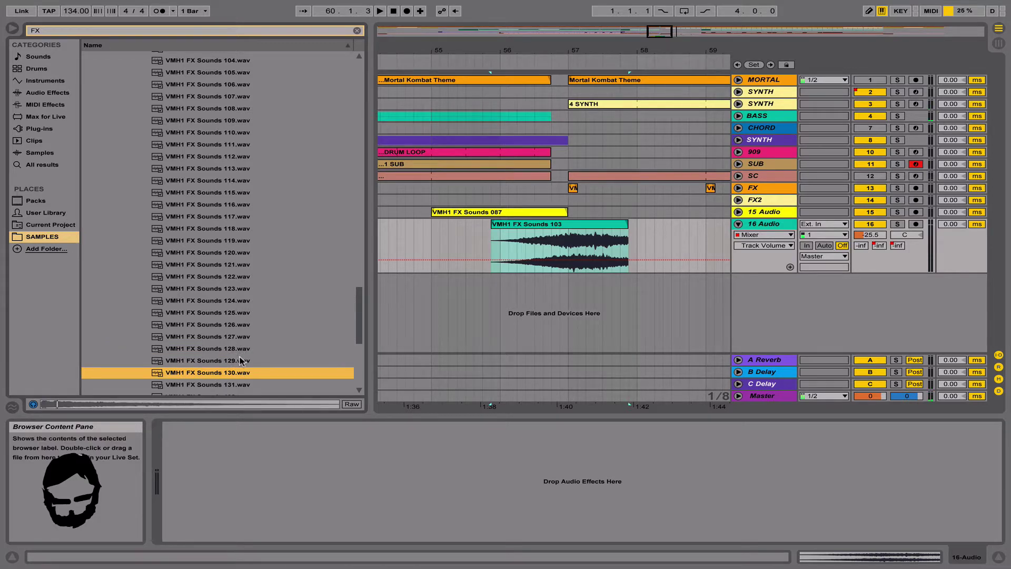
pyautogui.click(750, 225)
pyautogui.press('super+t')
# Audition further FX samples and place VMH1 FX Sounds 144 on the 17 Audio track so that it ends at bar 57.
pyautogui.click(191, 387)
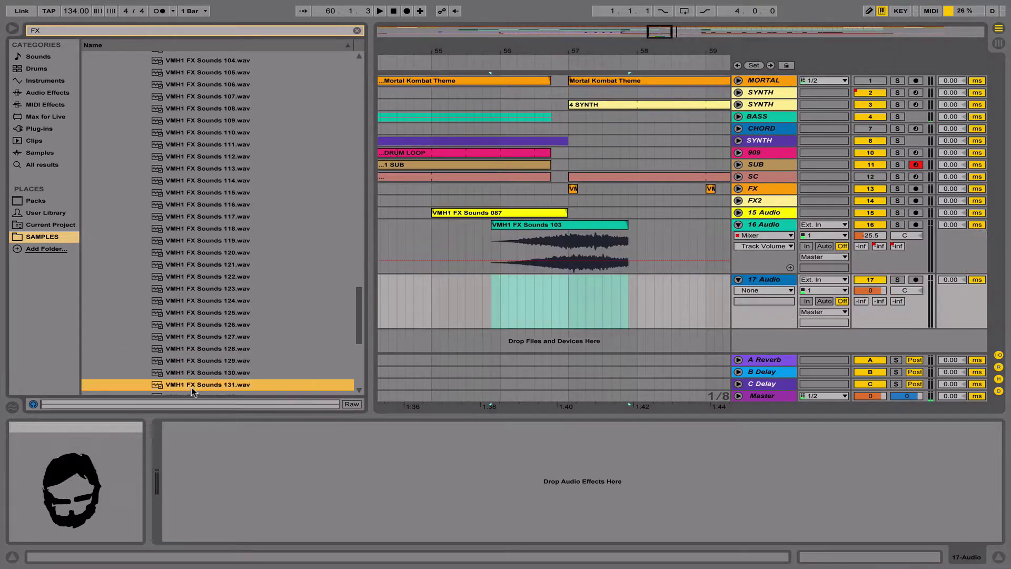
pyautogui.scroll(-8, 191, 387)
pyautogui.click(199, 280)
pyautogui.moveTo(207, 284); pyautogui.dragTo(373, 282)
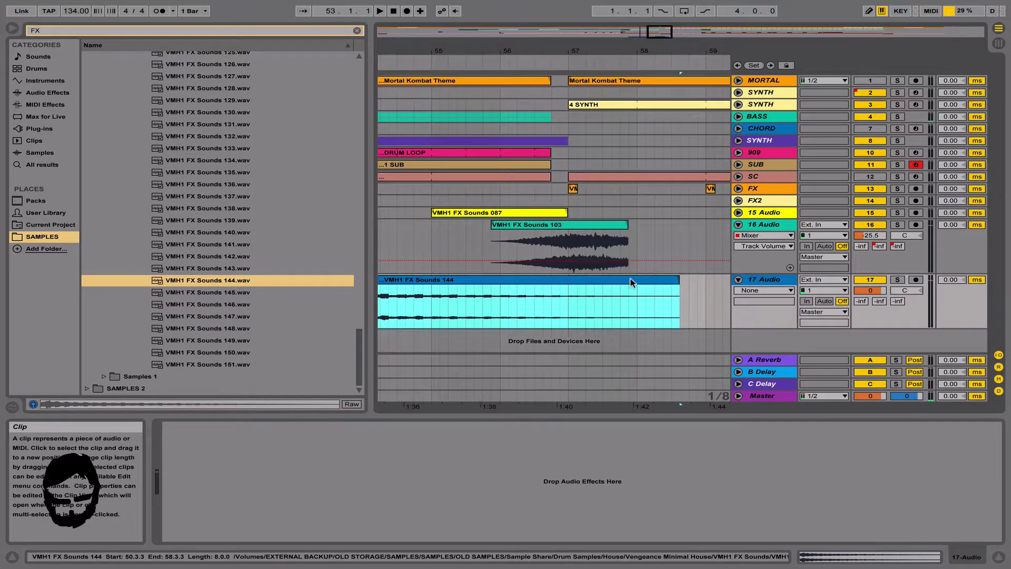
pyautogui.moveTo(631, 281); pyautogui.dragTo(521, 281)
# Reverse the VMH1 FX Sounds 144 clip and set the 17 Audio track volume to -16.5 dB during playback.
pyautogui.doubleClick(521, 280)
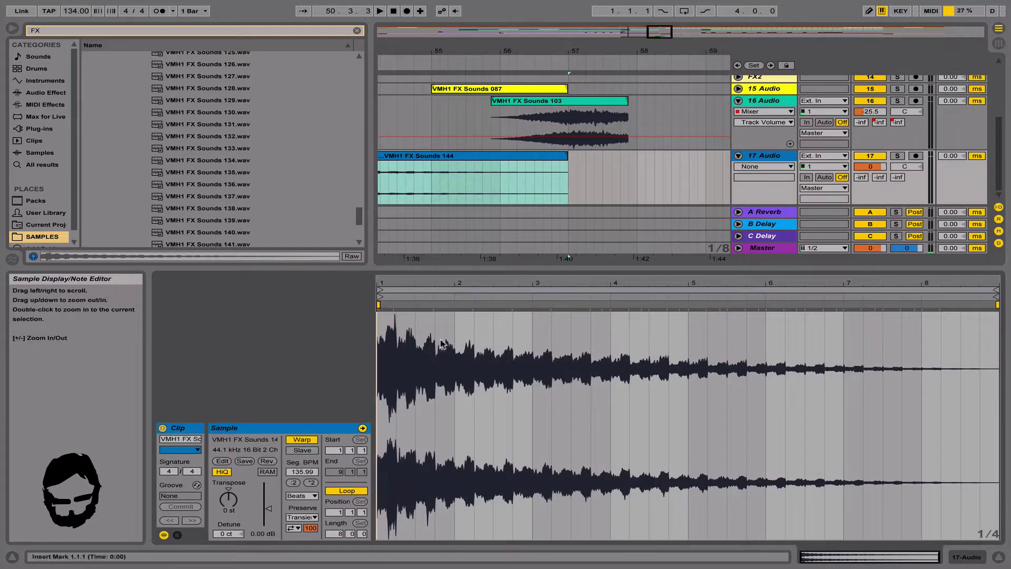
pyautogui.click(267, 461)
pyautogui.press('space')
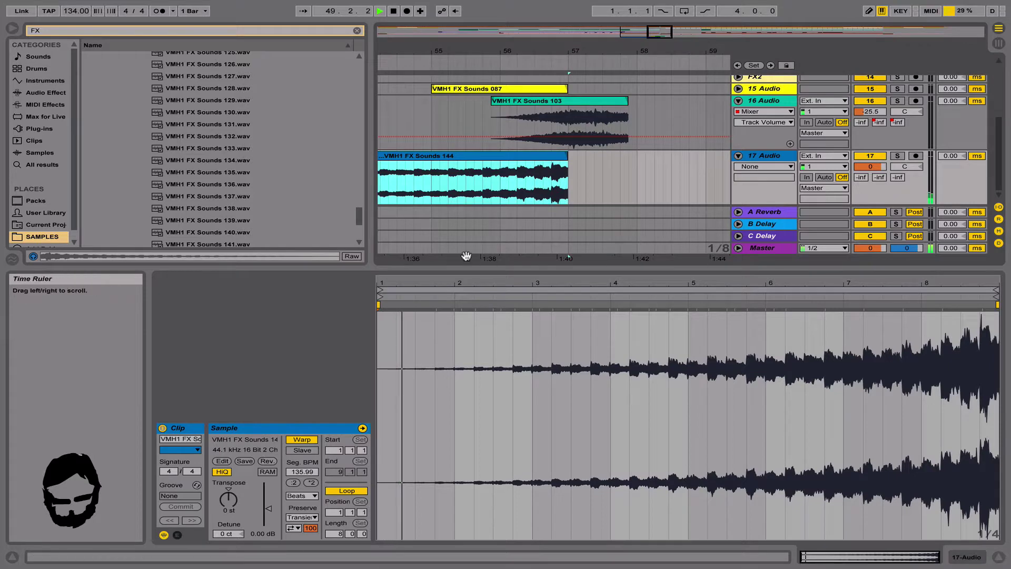
pyautogui.click(398, 213)
pyautogui.moveTo(870, 167); pyautogui.dragTo(869, 194)
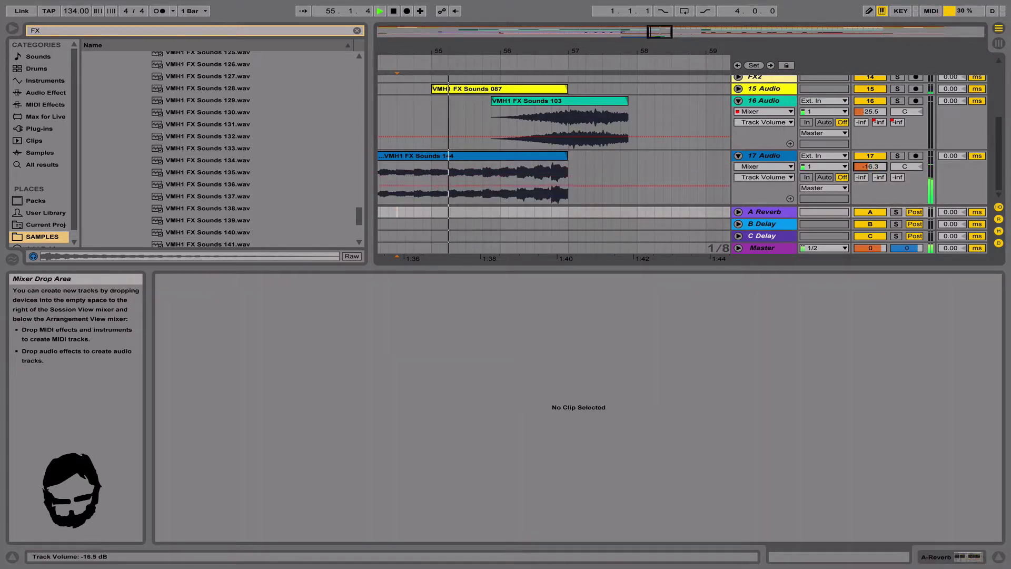
# Fold the 17 Audio and 16 Audio tracks in the arrangement.
pyautogui.moveTo(559, 52); pyautogui.dragTo(545, 52)
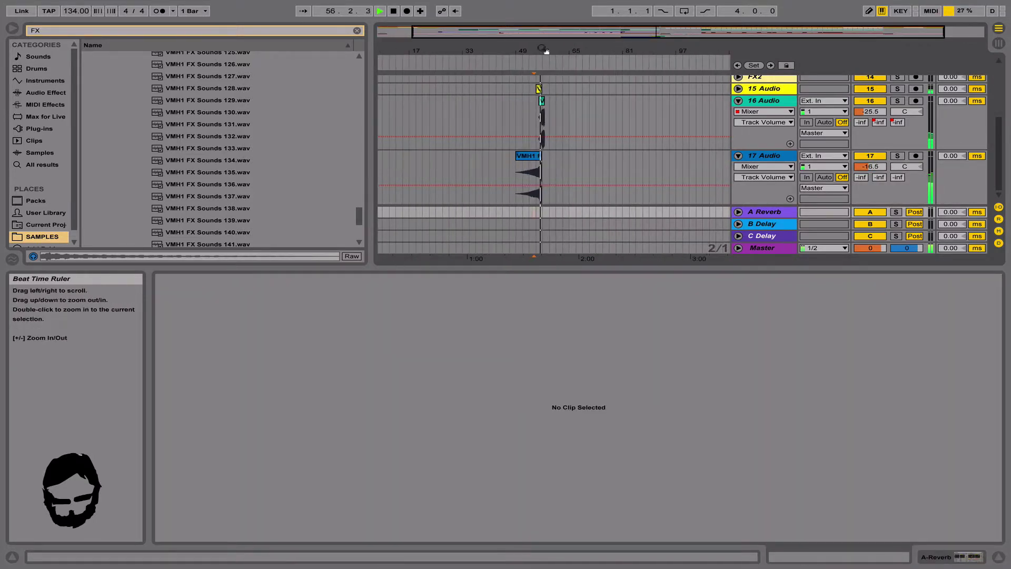
pyautogui.click(776, 157)
pyautogui.press('Left')
pyautogui.press('Up')
pyautogui.press('Left')
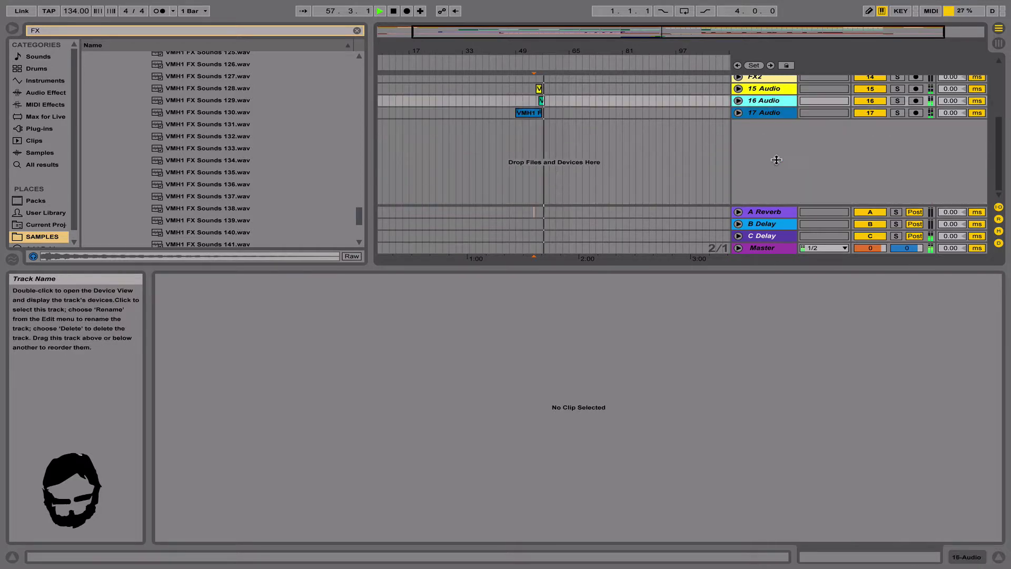
pyautogui.press('Up')
pyautogui.scroll(5, 605, 138)
pyautogui.scroll(-2, 561, 114)
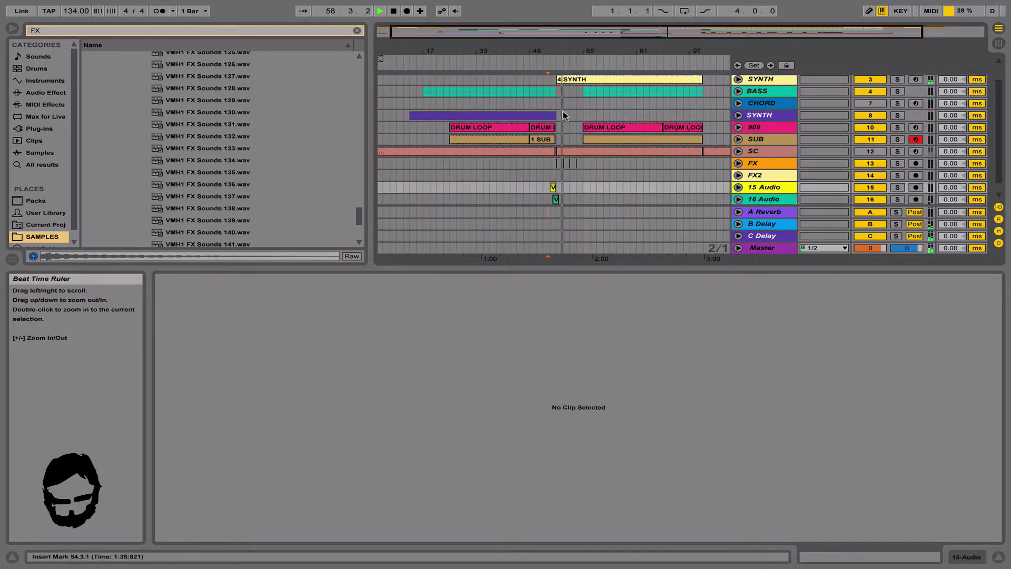
# Move the VMH1 FX Sounds 103 clip on 16 Audio to start at 55.1.1 and end at bar 57.
pyautogui.moveTo(551, 51); pyautogui.dragTo(551, 90)
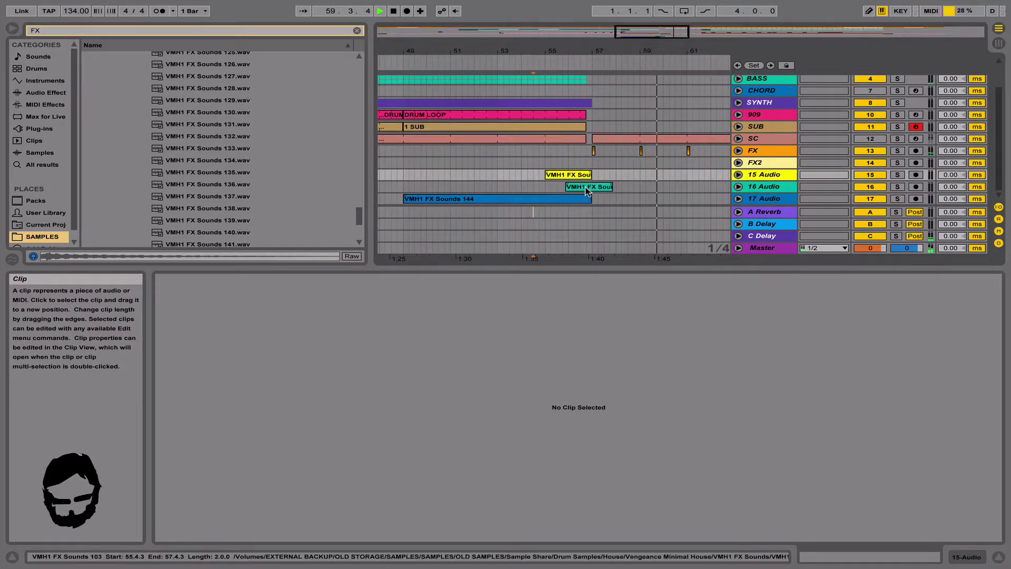
pyautogui.moveTo(586, 187); pyautogui.dragTo(572, 188)
pyautogui.moveTo(571, 187); pyautogui.dragTo(565, 190)
# Unfold the 16 Audio track, play its clip, set the track volume to -44.6 dB and fold the track again.
pyautogui.click(754, 188)
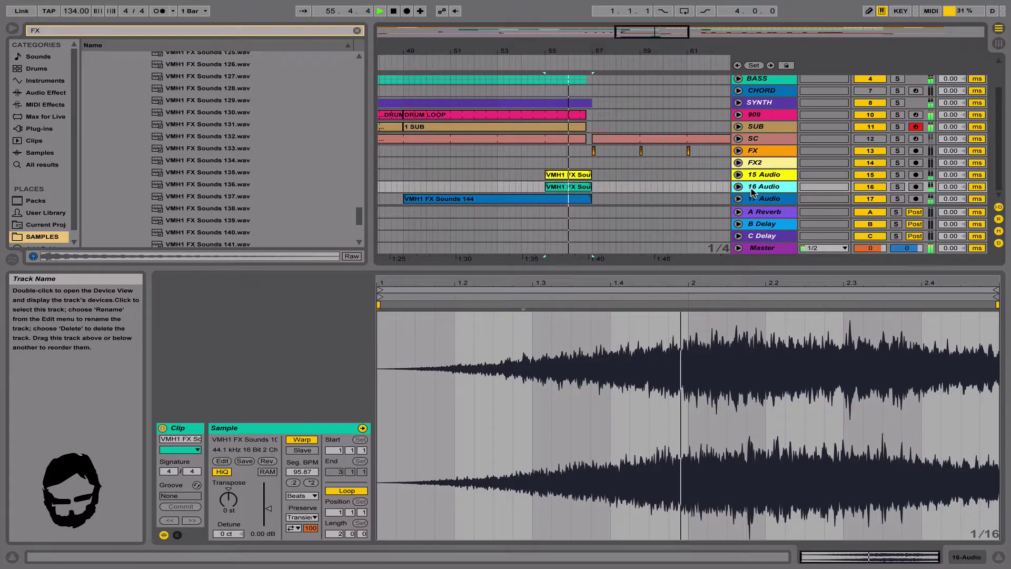
pyautogui.press('Right')
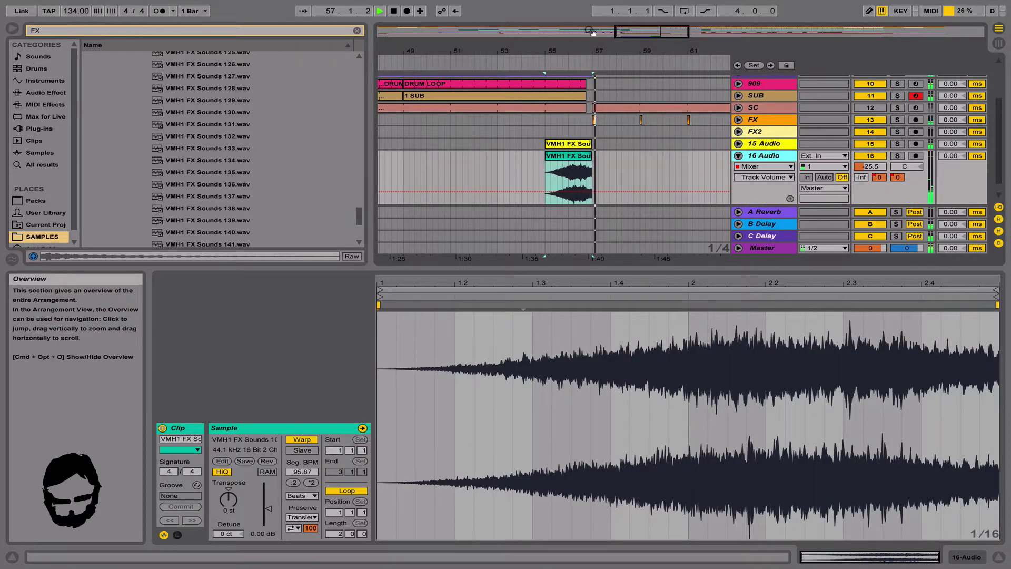
pyautogui.moveTo(587, 38); pyautogui.dragTo(588, 44)
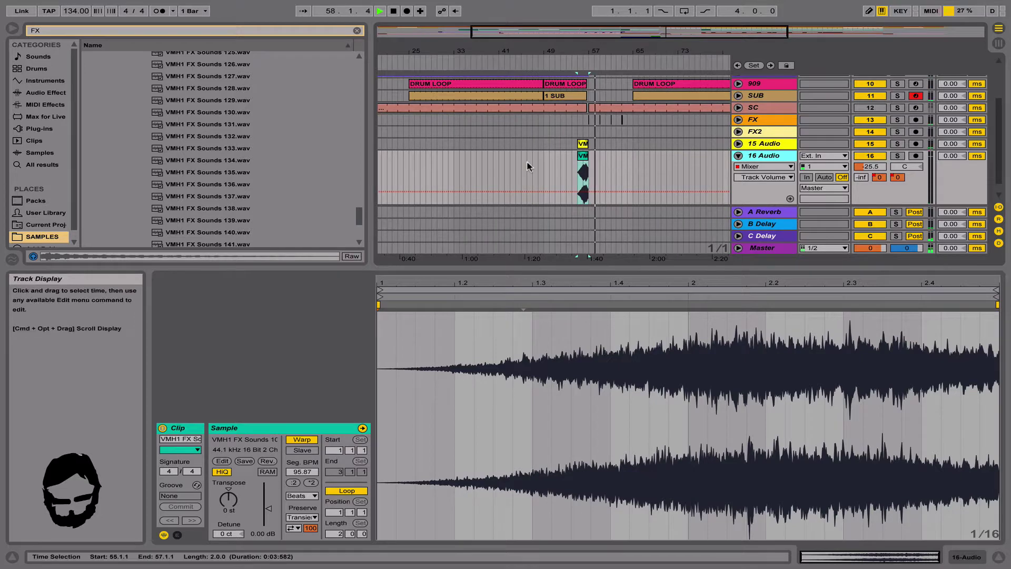
pyautogui.click(527, 167)
pyautogui.click(581, 175)
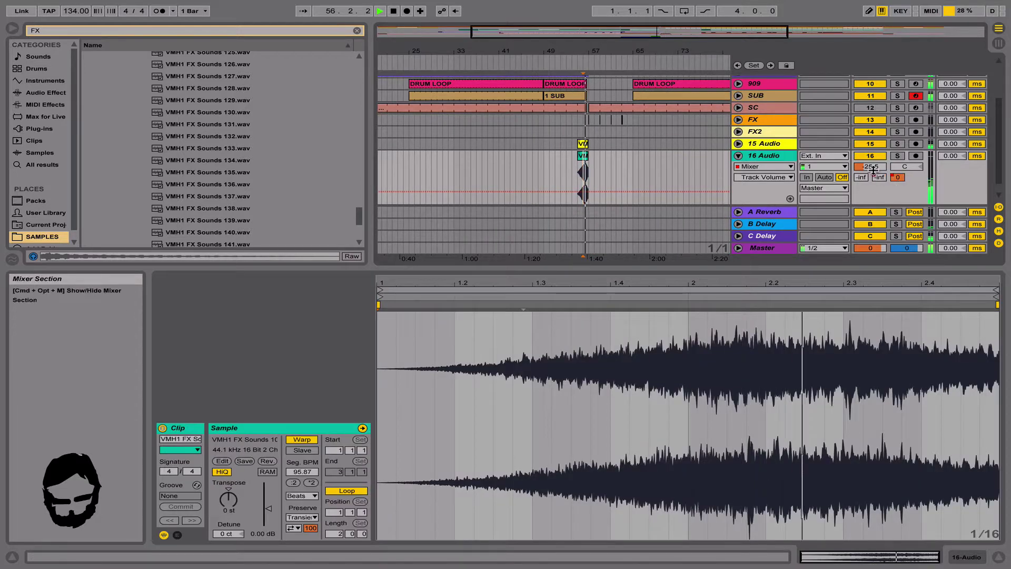
pyautogui.moveTo(870, 167); pyautogui.dragTo(876, 173)
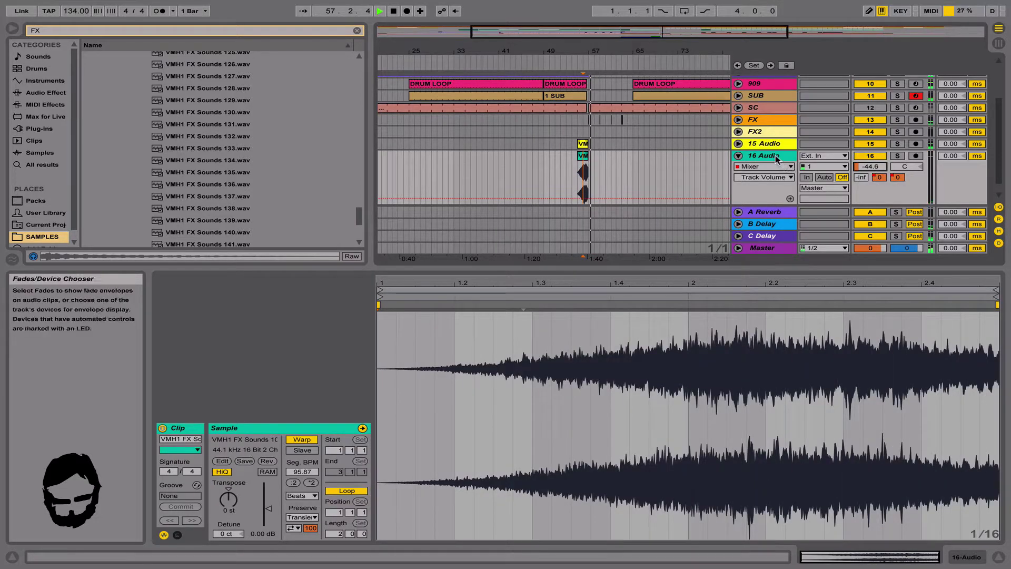
pyautogui.click(738, 156)
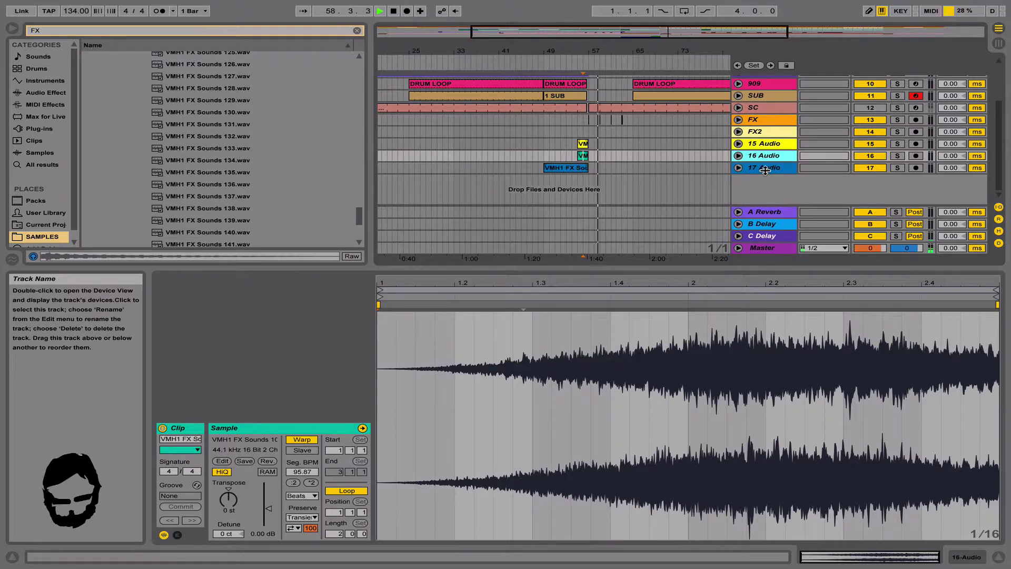
# Copy the reversed VMH1 FX Sounds 144 clip on 17 Audio to bar 1 of the same track.
pyautogui.press('XF86AudioLowerVolume')
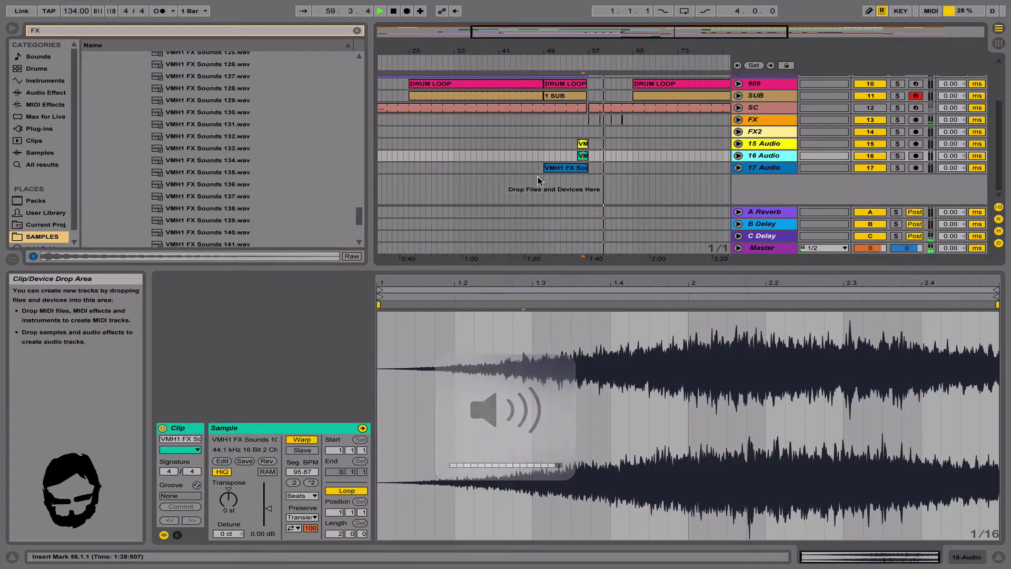
pyautogui.click(552, 167)
pyautogui.click(738, 168)
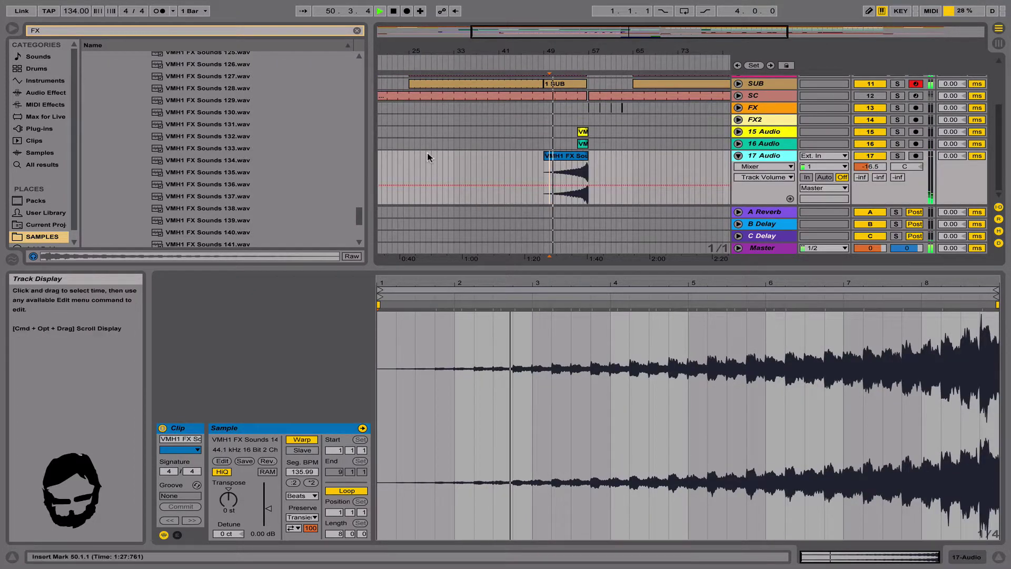
pyautogui.scroll(-3, 242, 196)
pyautogui.click(242, 197)
pyautogui.scroll(-3, 242, 197)
pyautogui.click(569, 151)
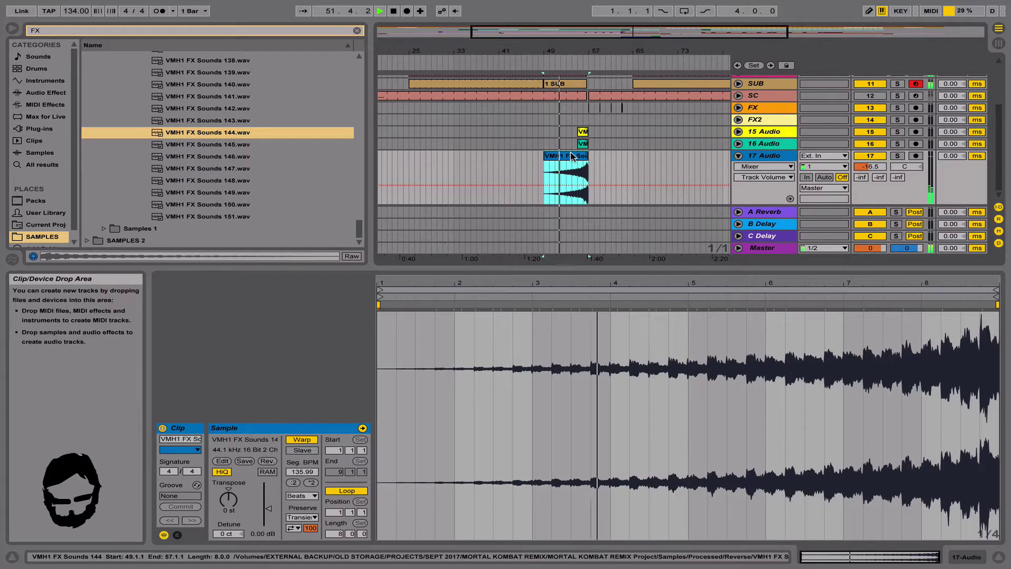
pyautogui.hscroll(-3, 497, 156)
pyautogui.scroll(3, 494, 187)
pyautogui.scroll(-3, 489, 191)
pyautogui.click(469, 169)
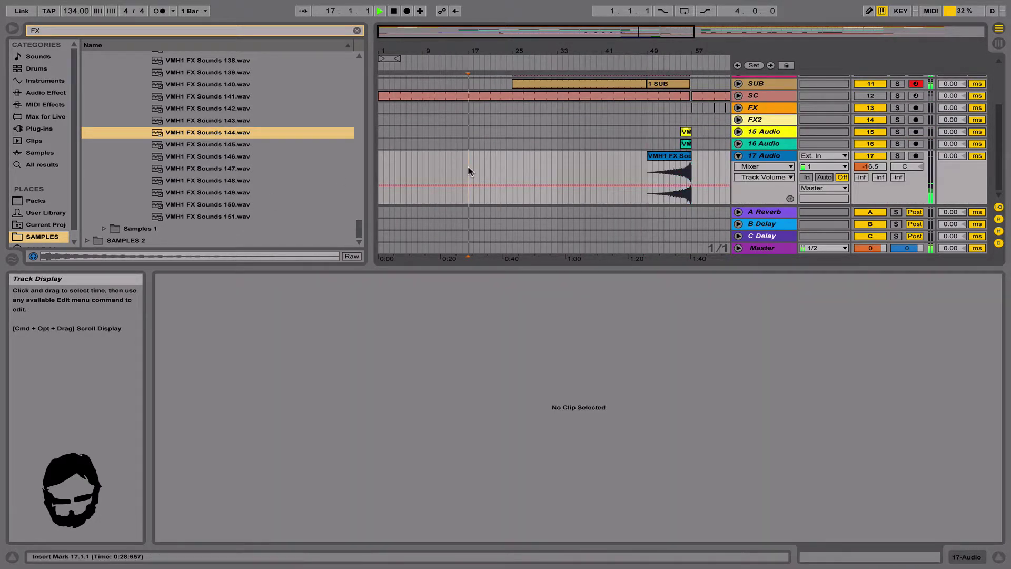
pyautogui.scroll(3, 479, 163)
pyautogui.click(383, 190)
pyautogui.click(379, 190)
pyautogui.press('super+v')
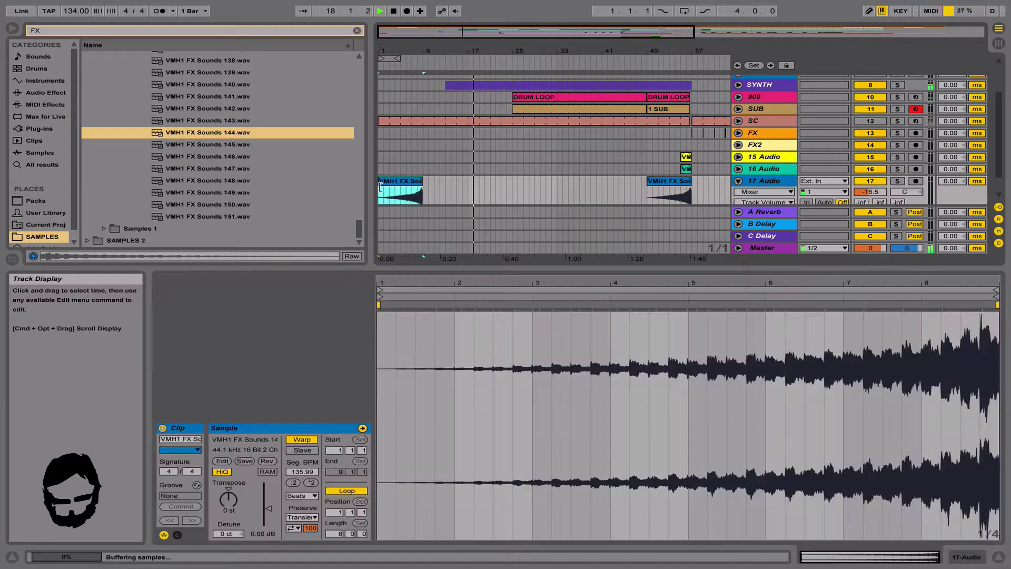
# Play the copied FX clip on 17 Audio and move it to end at bar 13, together with the SYNTH LOOP clip.
pyautogui.press('space')
pyautogui.press('space')
pyautogui.click(406, 196)
pyautogui.press('space')
pyautogui.press('space')
pyautogui.scroll(1, 467, 181)
pyautogui.scroll(-3, 467, 180)
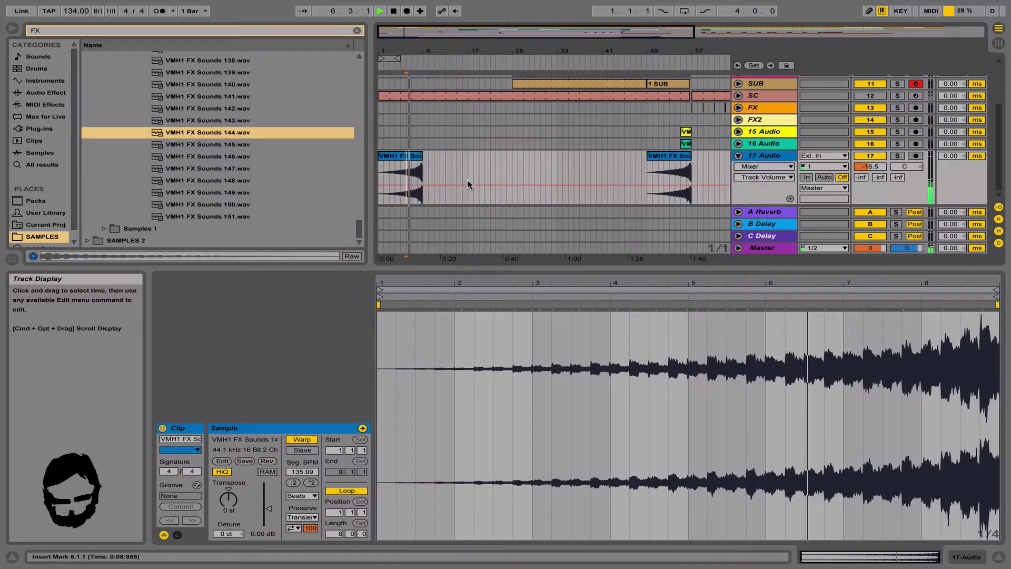
pyautogui.moveTo(414, 156); pyautogui.dragTo(431, 154)
pyautogui.scroll(5, 431, 154)
pyautogui.scroll(-5, 431, 153)
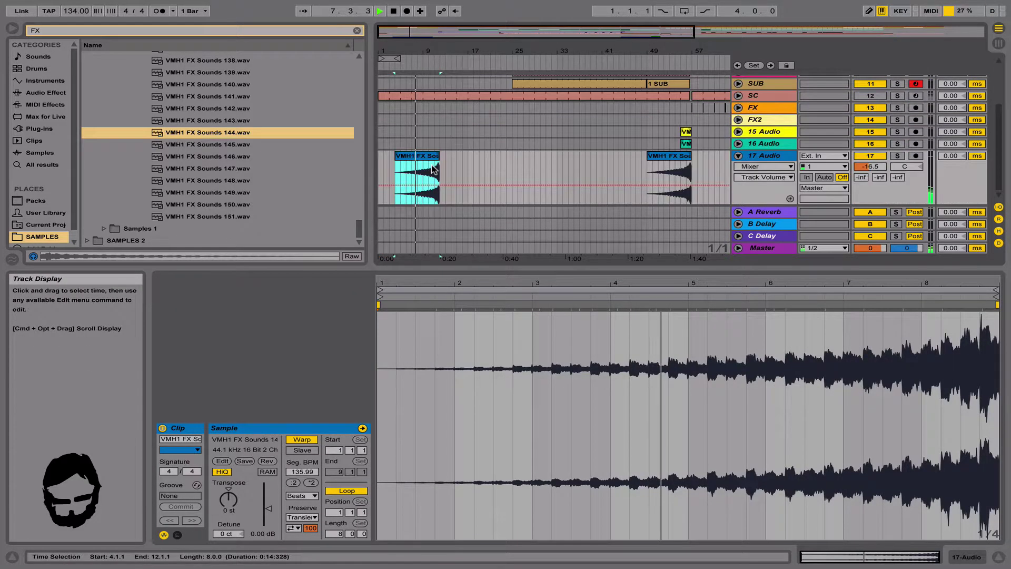
pyautogui.moveTo(473, 266); pyautogui.dragTo(474, 563)
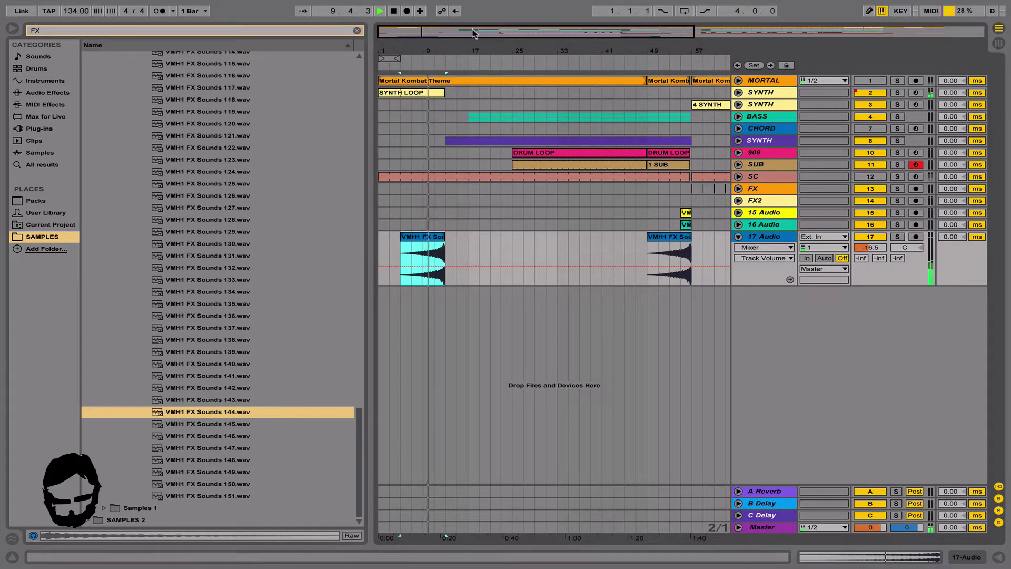
# Set the gain of the copied FX clip ending at bar 13 to -7.95 dB and its warp mode to Complex.
pyautogui.doubleClick(421, 250)
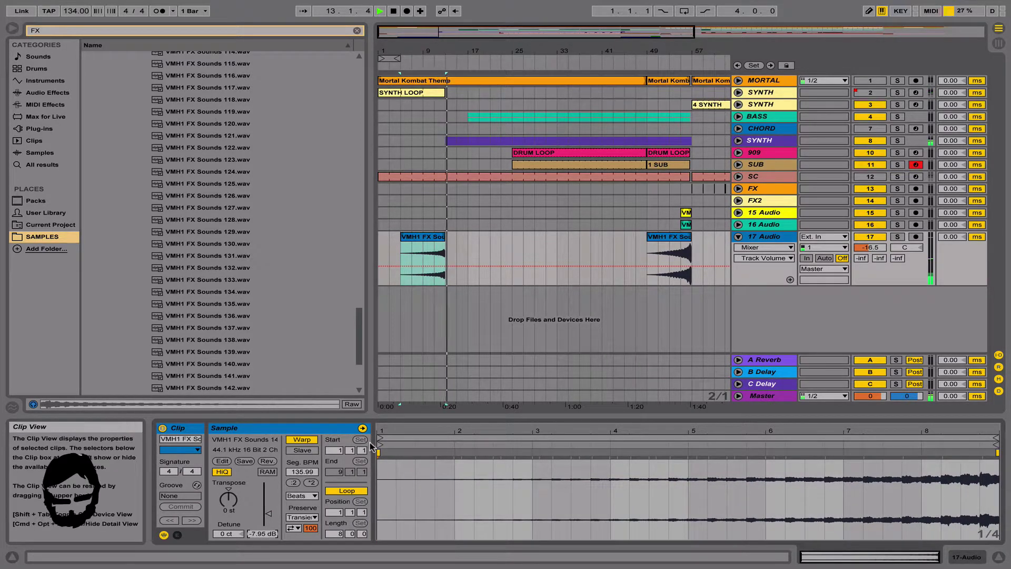
pyautogui.click(302, 495)
pyautogui.click(321, 552)
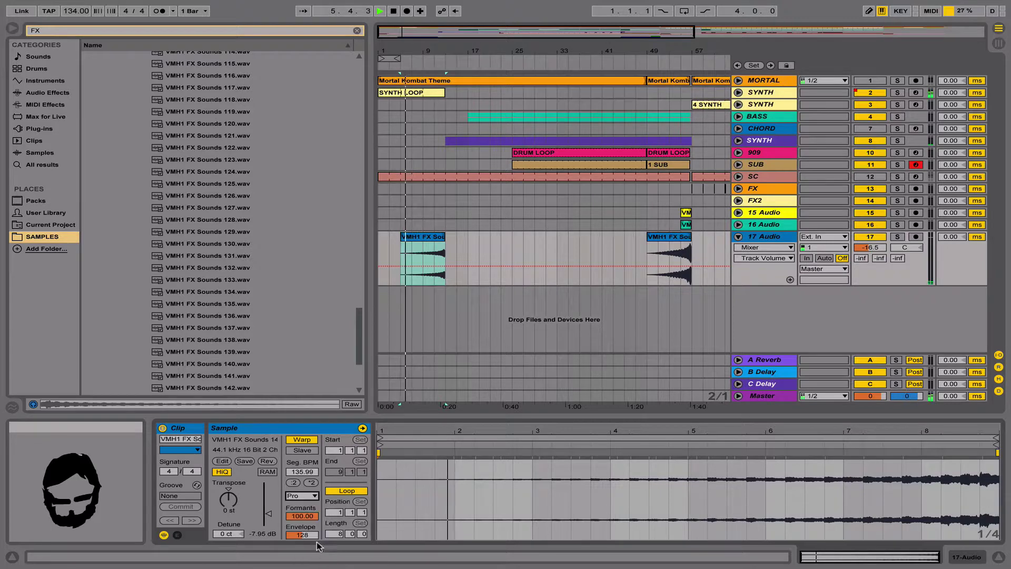
pyautogui.click(434, 283)
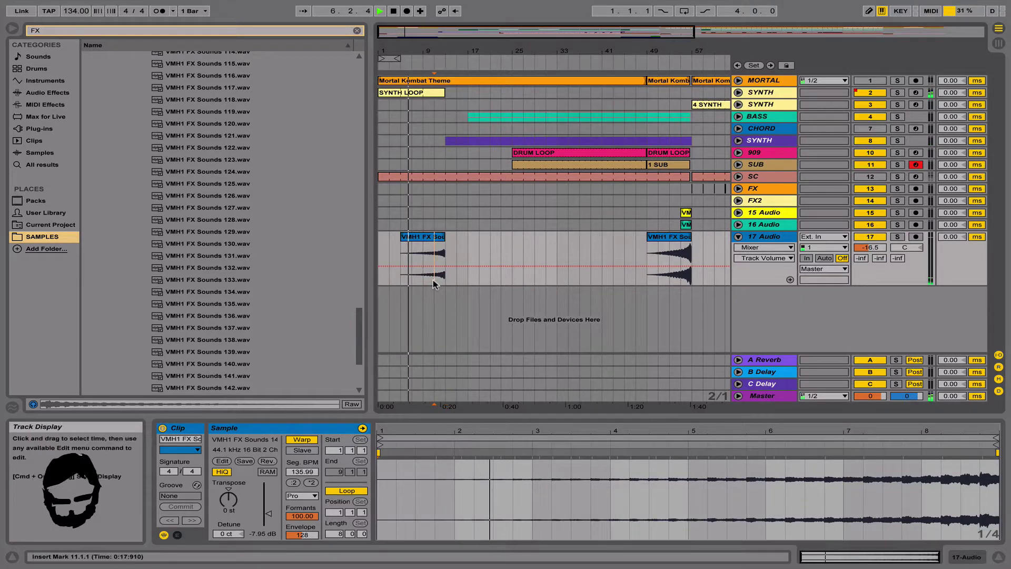
pyautogui.click(301, 495)
pyautogui.click(306, 540)
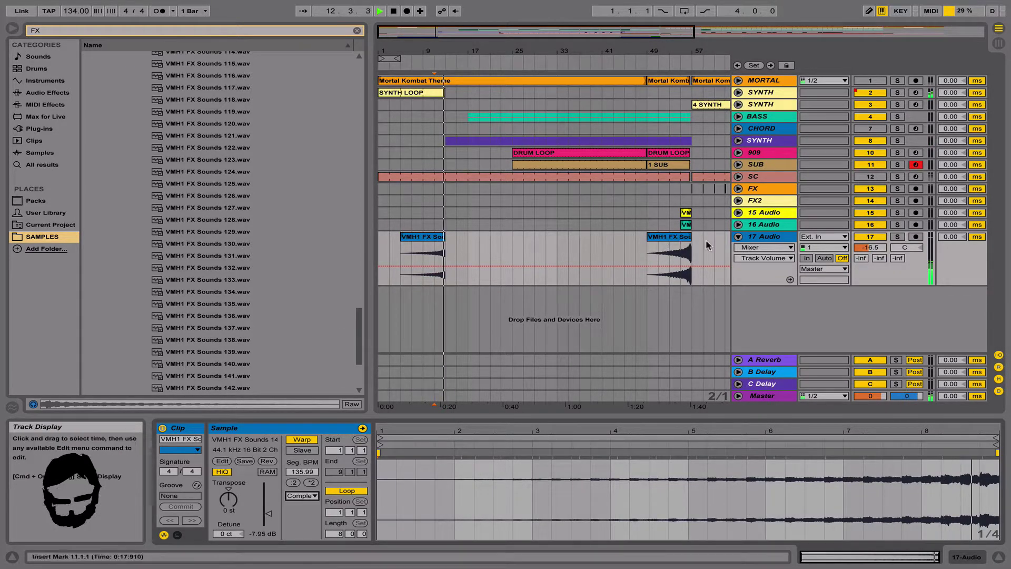
# Set the warp mode of the FX clips before bar 57 on 15, 16 and 17 Audio to Complex and check the clips' warp settings.
pyautogui.moveTo(705, 239); pyautogui.dragTo(636, 211)
pyautogui.click(302, 495)
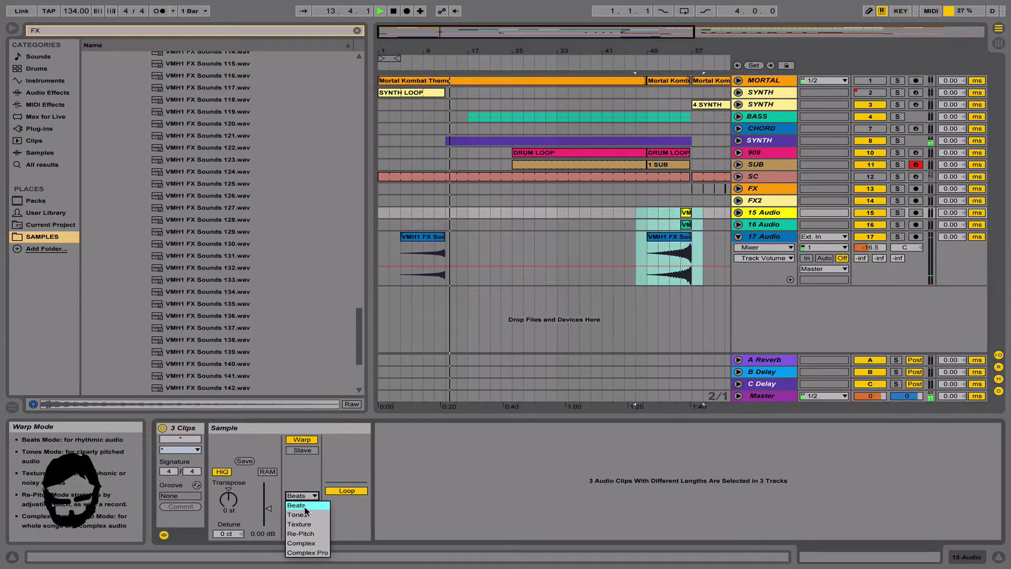
pyautogui.click(303, 542)
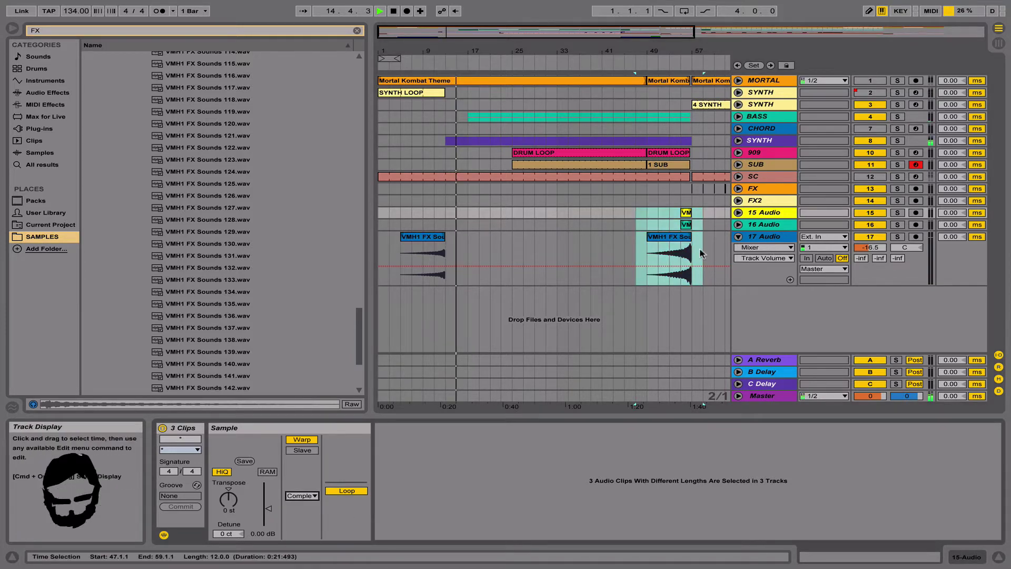
pyautogui.click(768, 239)
pyautogui.click(303, 495)
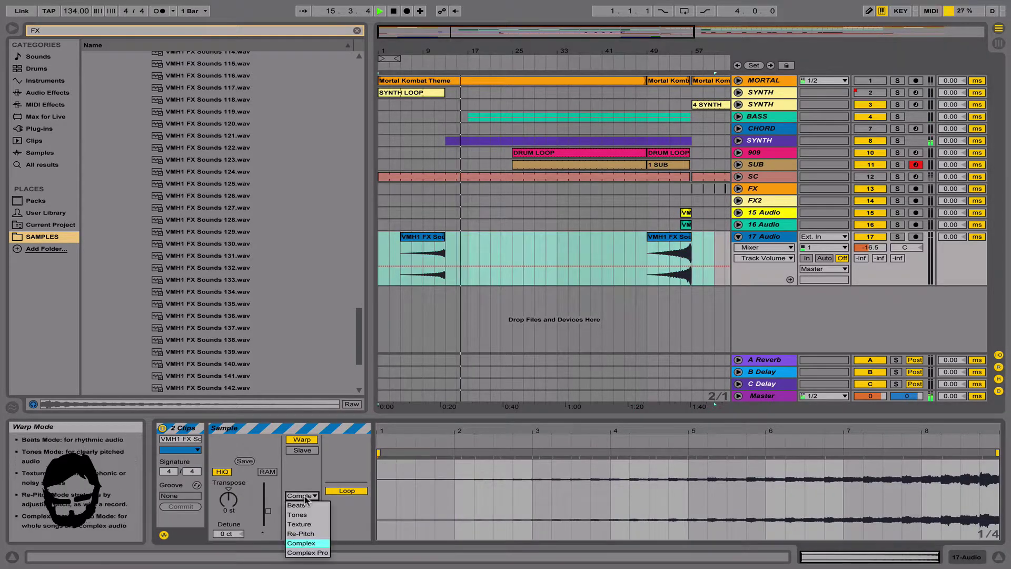
pyautogui.click(313, 532)
pyautogui.moveTo(703, 291); pyautogui.dragTo(626, 221)
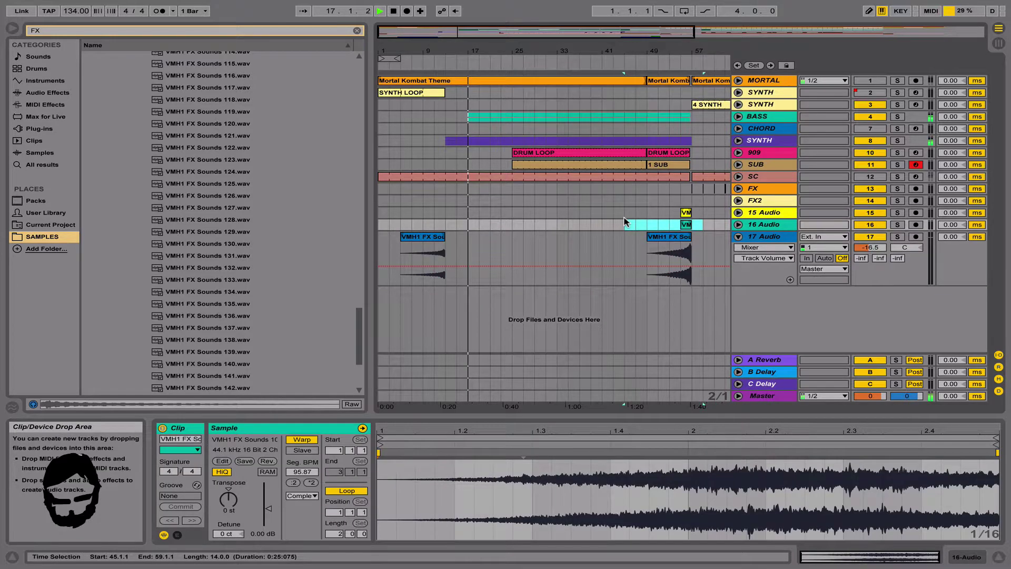
# Add a new audio track below 17 Audio and audition VMH1 FX Sounds samples between 137 and 149 in the library.
pyautogui.hotkey('ctrl', 't')
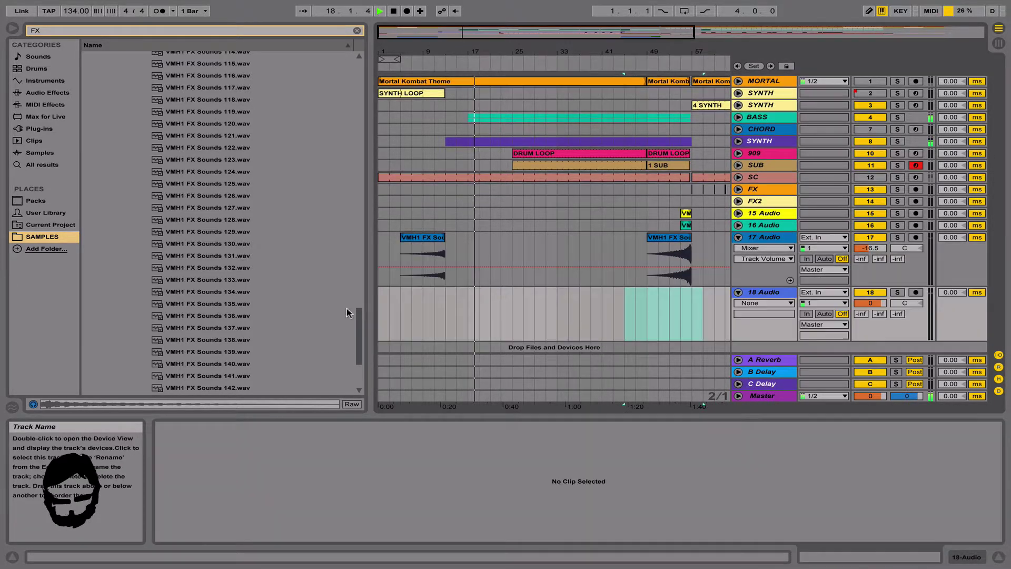
pyautogui.click(233, 329)
pyautogui.press('Down')
pyautogui.press('Down')
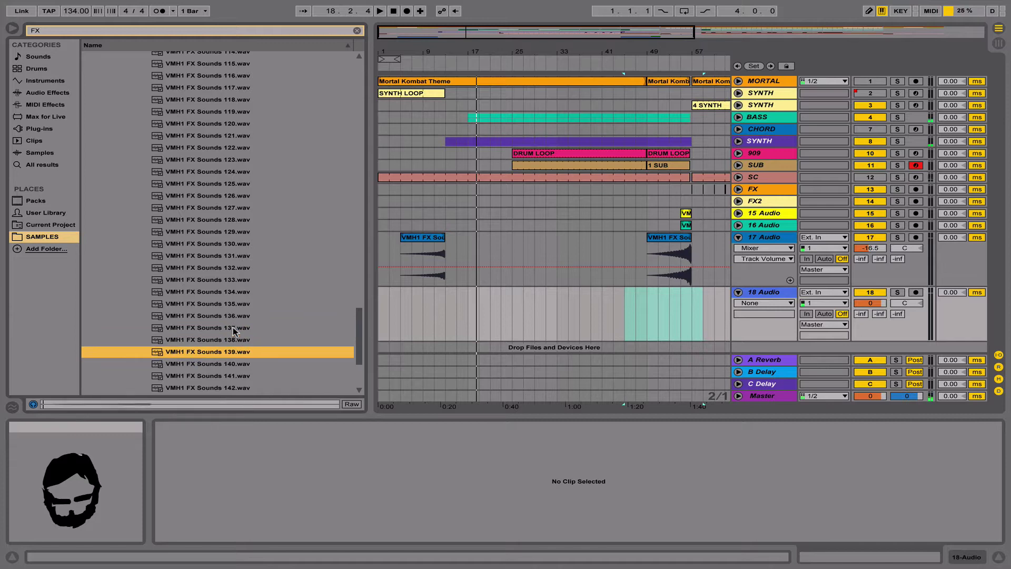
pyautogui.scroll(-5, 233, 328)
pyautogui.click(234, 329)
pyautogui.press('Down')
pyautogui.press('Down')
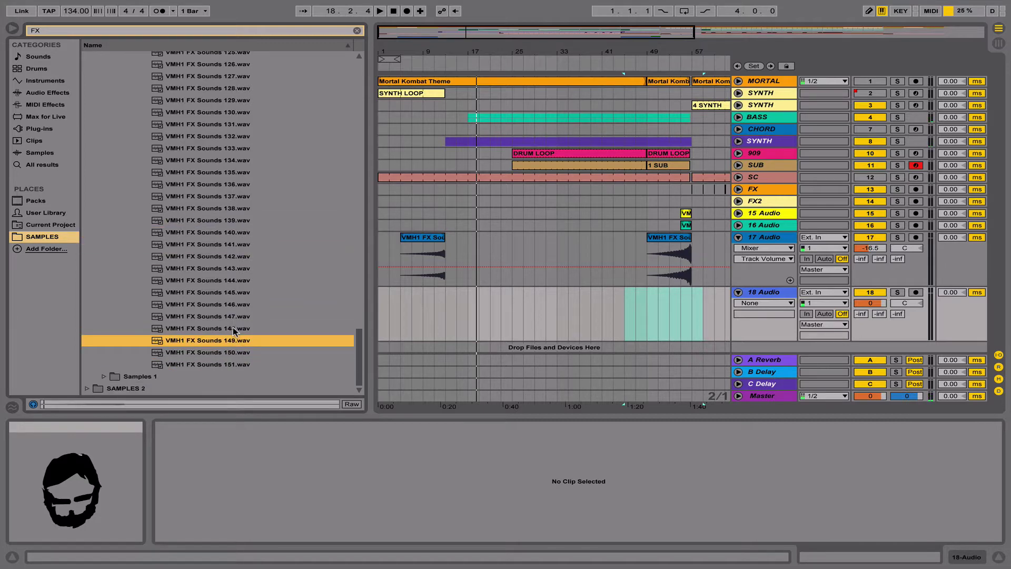
pyautogui.click(227, 328)
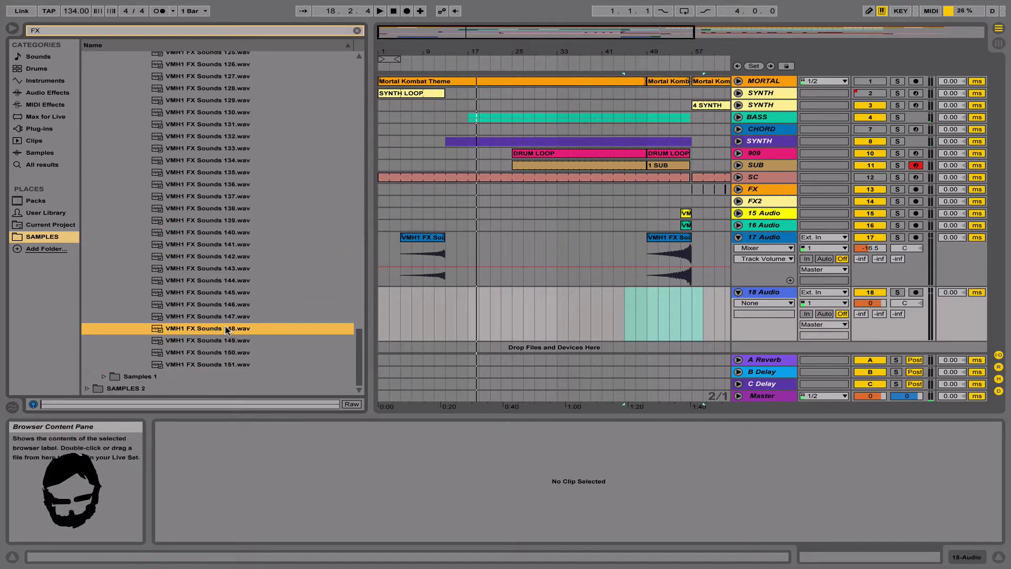
# Place VMH1 FX Sounds 147 at bar 13 on 18 Audio and play it with the track volume set to -17.0 dB.
pyautogui.press('Up')
pyautogui.moveTo(226, 317); pyautogui.dragTo(440, 313)
pyautogui.press('space')
pyautogui.moveTo(881, 306); pyautogui.dragTo(881, 337)
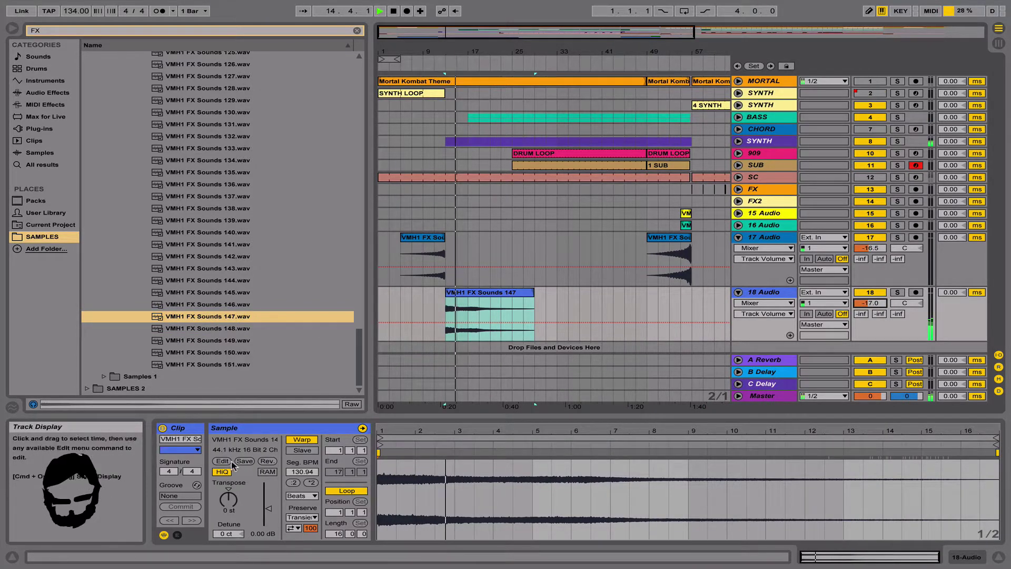
# Turn off warping for the VMH1 FX Sounds 147 clip and set the 18 Audio track volume to -18.0 dB.
pyautogui.click(302, 440)
pyautogui.click(553, 304)
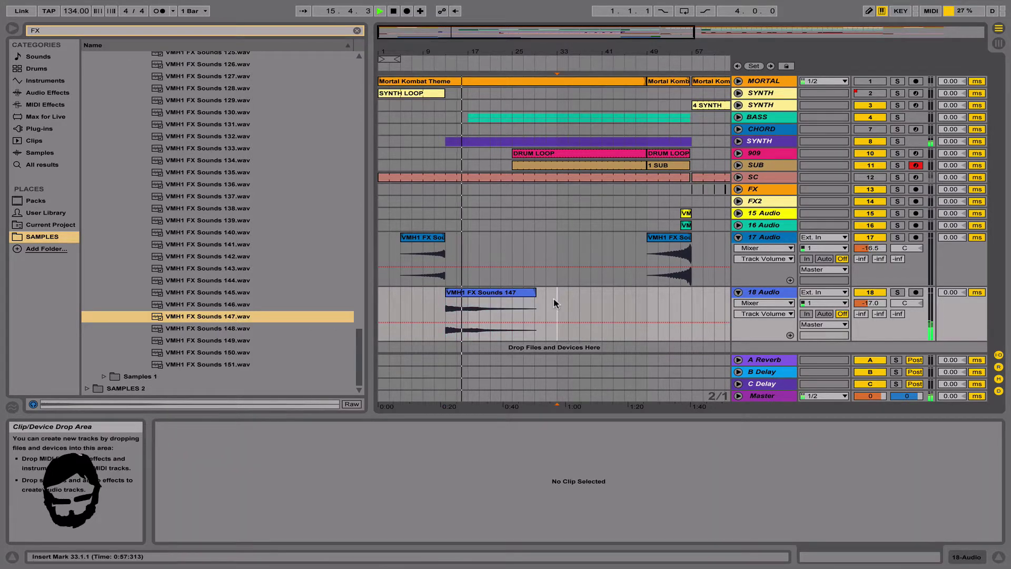
pyautogui.moveTo(881, 304); pyautogui.dragTo(883, 306)
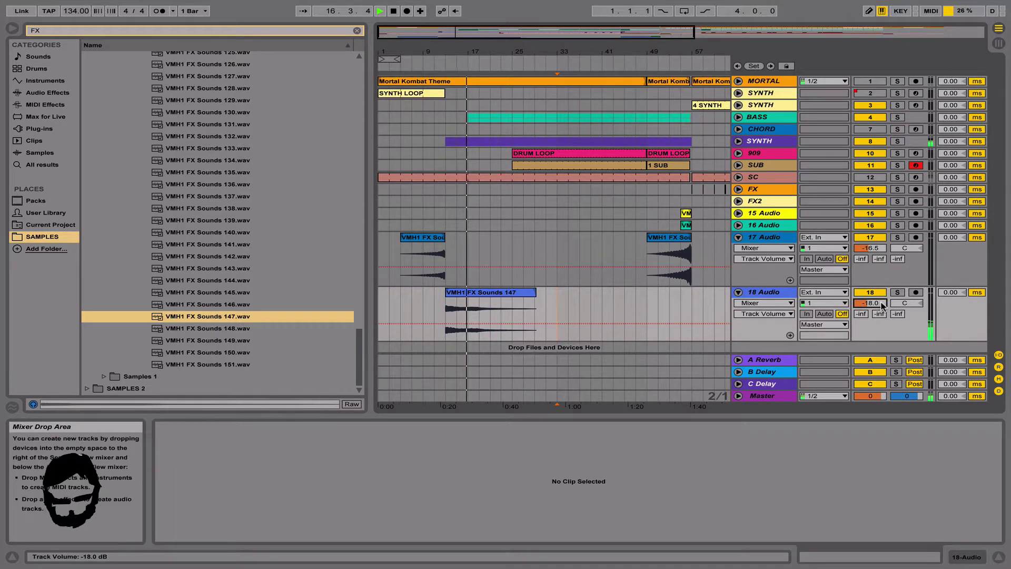
# Fold the 17 Audio track, keep 18 Audio unfolded and select the VMH1 FX Sounds 147 clip.
pyautogui.click(755, 295)
pyautogui.press('Left')
pyautogui.press('Up')
pyautogui.press('Left')
pyautogui.press('Up')
pyautogui.press('Down')
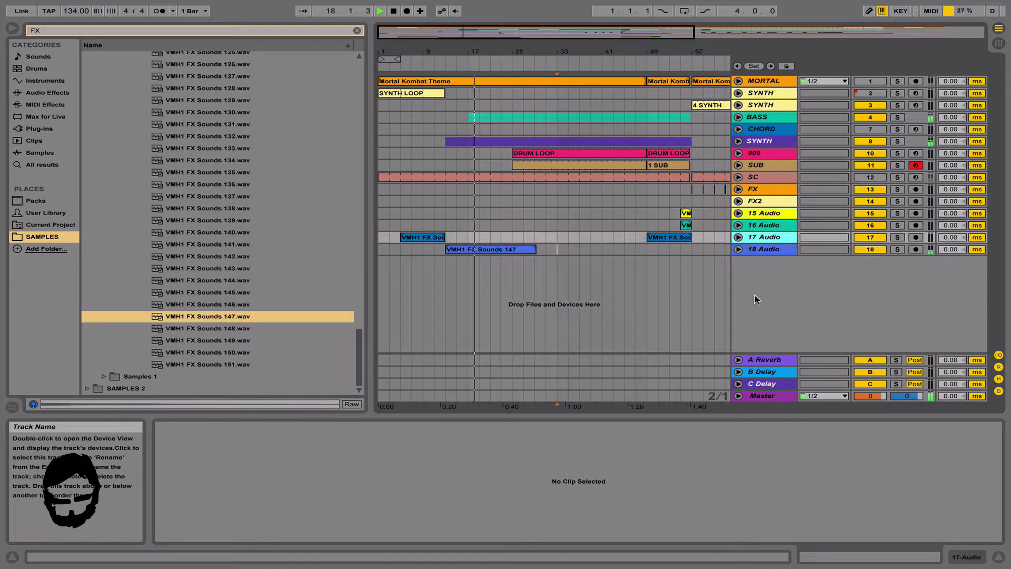
pyautogui.press('Down')
pyautogui.press('Right')
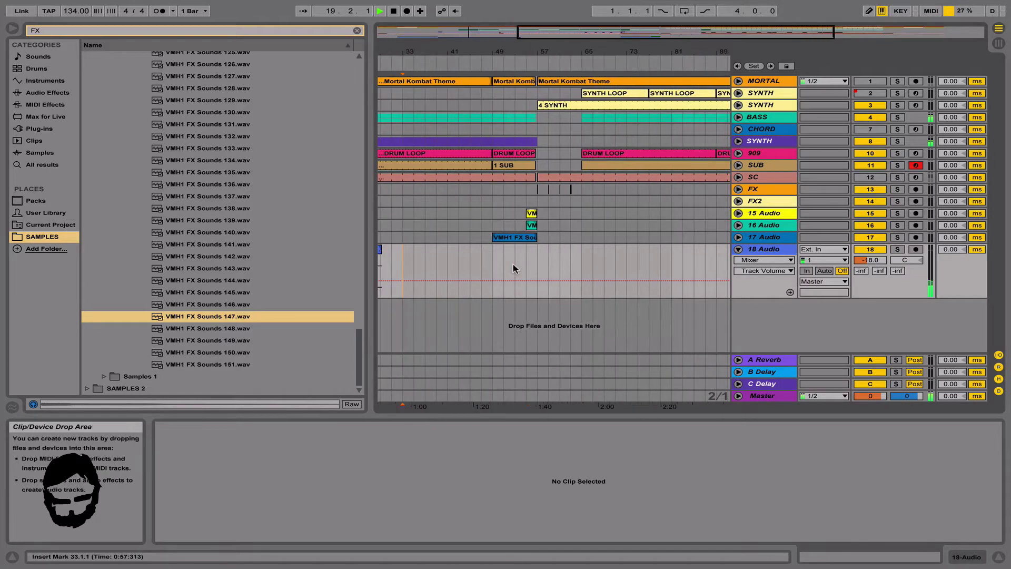
pyautogui.click(514, 268)
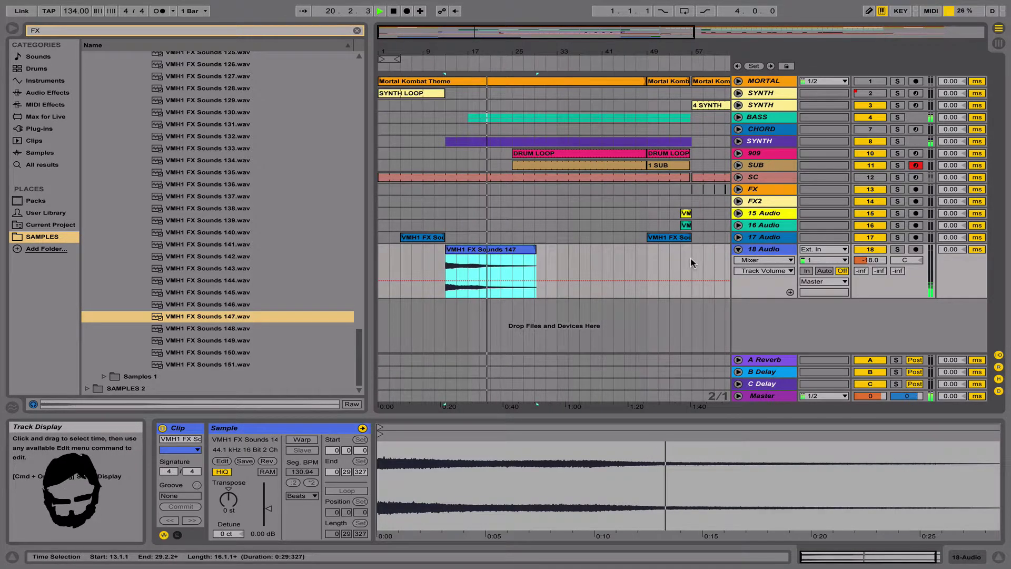
# Collapse the VMH1 FX Sounds, Vengeance Minimal House and House folders in the sample library, back up to Drum Samples.
pyautogui.click(176, 316)
pyautogui.scroll(20, 167, 204)
pyautogui.click(171, 225)
pyautogui.press('Left')
pyautogui.press('Left')
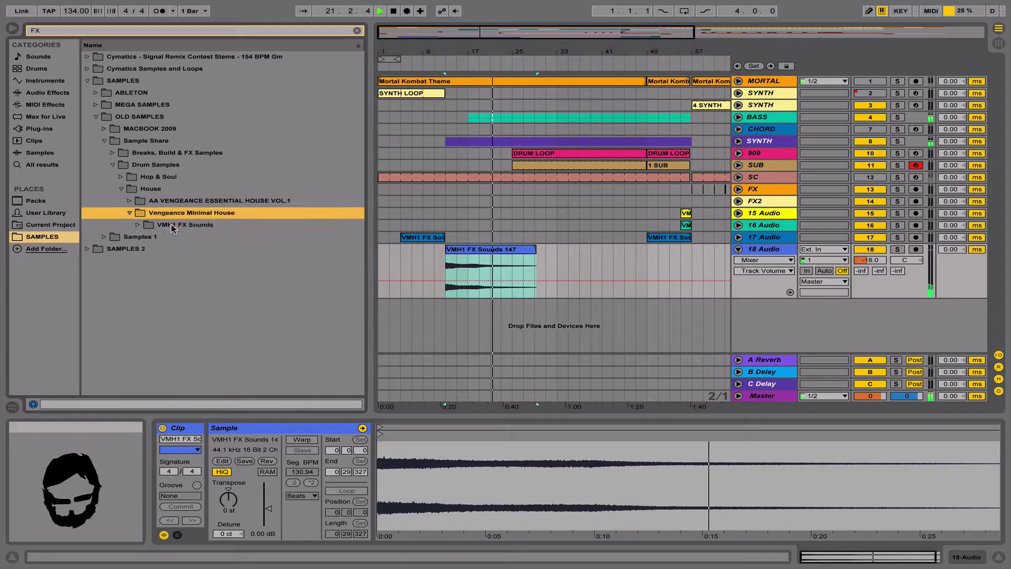
pyautogui.press('Left')
pyautogui.press('Left')
pyautogui.press('Left')
pyautogui.press('Up')
pyautogui.press('Right')
pyautogui.press('Down')
pyautogui.press('Left')
pyautogui.press('Left')
pyautogui.press('Left')
pyautogui.press('Left')
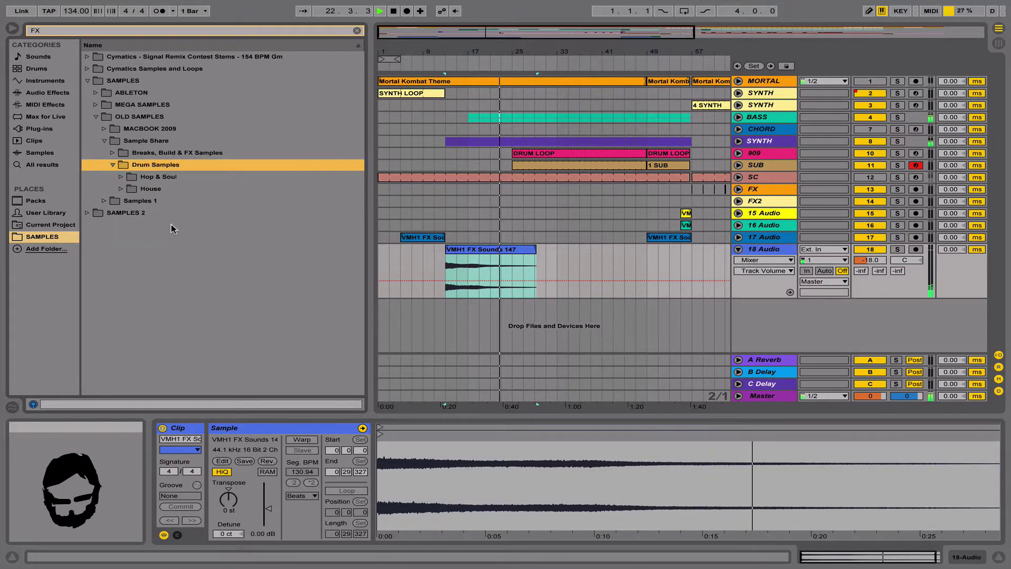
# Look through the Breaks, Build & FX Samples folder, checking its Atmosphere and Sweep Effects subfolders for usable sounds.
pyautogui.press('Up')
pyautogui.press('Right')
pyautogui.press('Left')
pyautogui.press('Down')
pyautogui.press('Down')
pyautogui.press('Up')
pyautogui.press('Right')
pyautogui.press('Down')
pyautogui.press('Right')
pyautogui.press('Down')
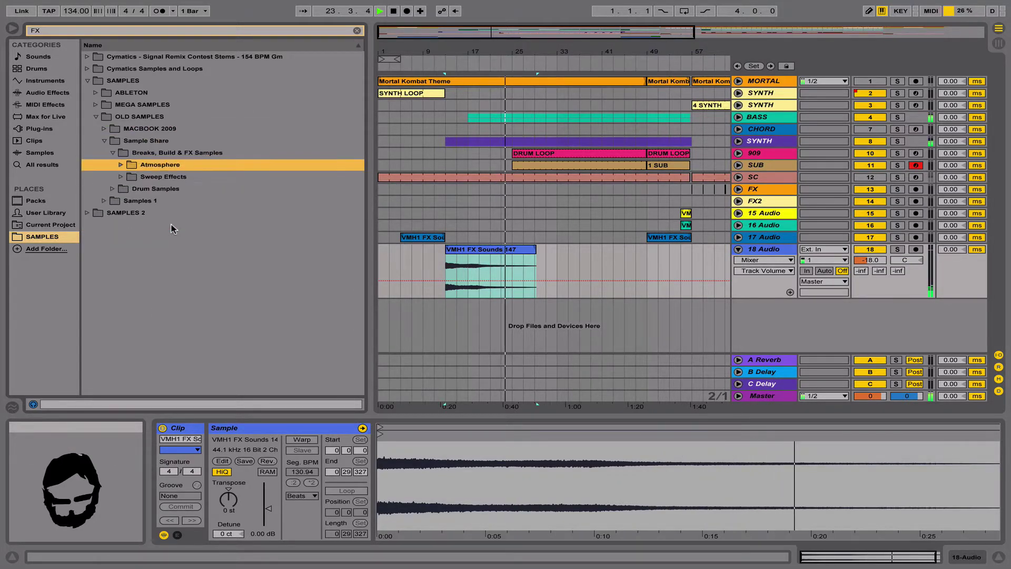
pyautogui.press('Right')
pyautogui.press('Left')
pyautogui.press('Down')
pyautogui.press('Right')
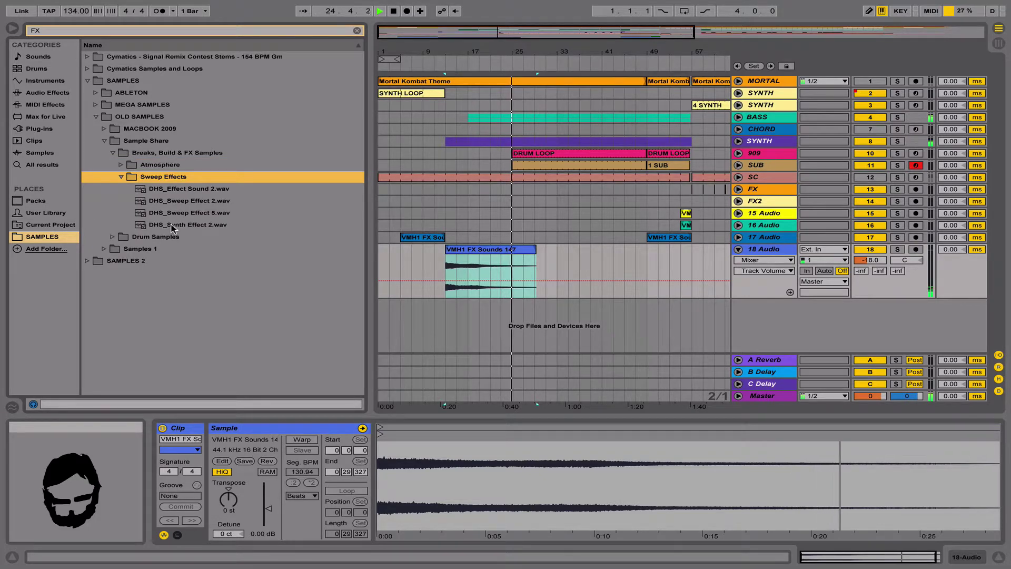
# Check the MACBOOK 2009 folder for FX samples and collapse the OLD SAMPLES and SAMPLES folders.
pyautogui.press('Left')
pyautogui.press('Up')
pyautogui.press('Right')
pyautogui.press('Left')
pyautogui.press('Left')
pyautogui.press('Left')
pyautogui.press('Left')
pyautogui.press('Left')
pyautogui.press('Up')
pyautogui.press('Right')
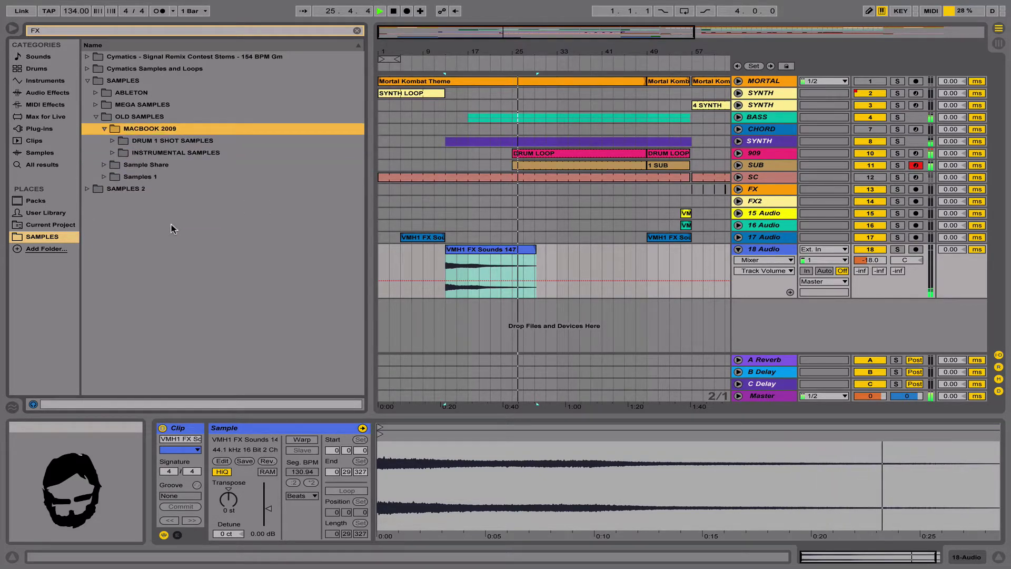
pyautogui.press('Left')
pyautogui.press('Left')
pyautogui.press('Left')
pyautogui.press('Left')
pyautogui.press('Left')
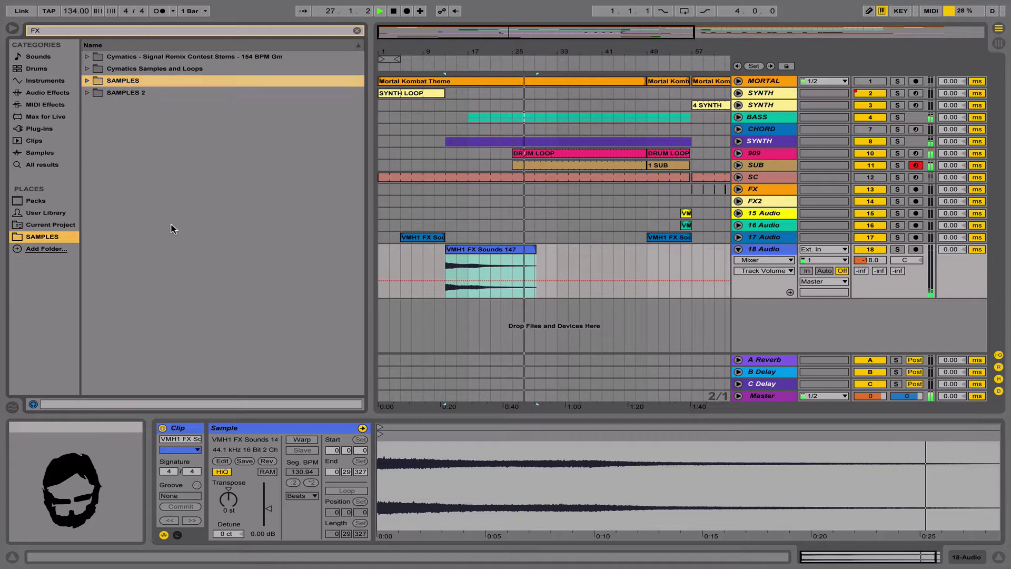
pyautogui.press('Left')
pyautogui.press('Up')
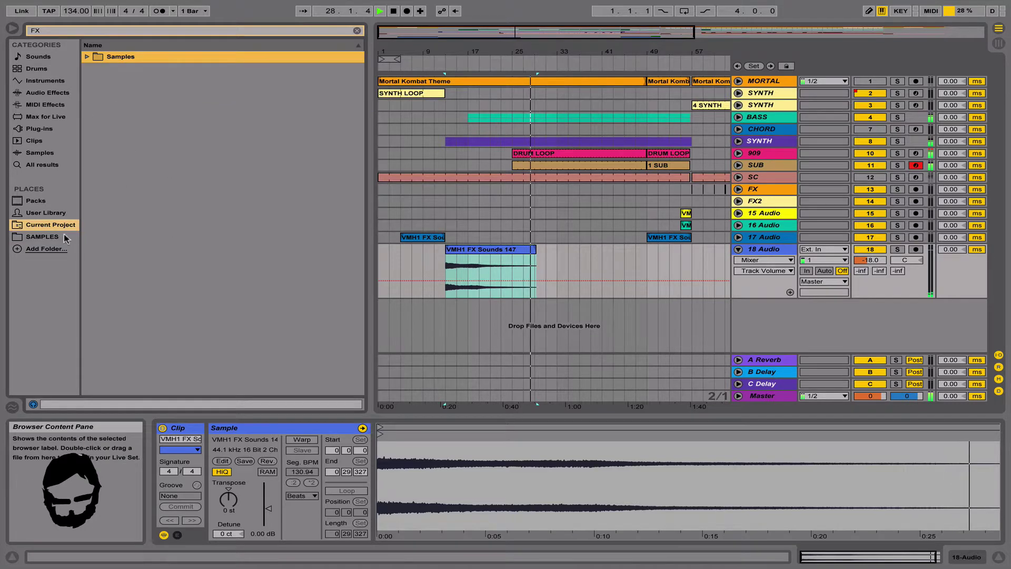
# Browse the Cymatics folders in the SAMPLES place, examining the Buildups, Impact and Risers subfolders of Cymatics - Free FX.
pyautogui.click(42, 236)
pyautogui.press('Right')
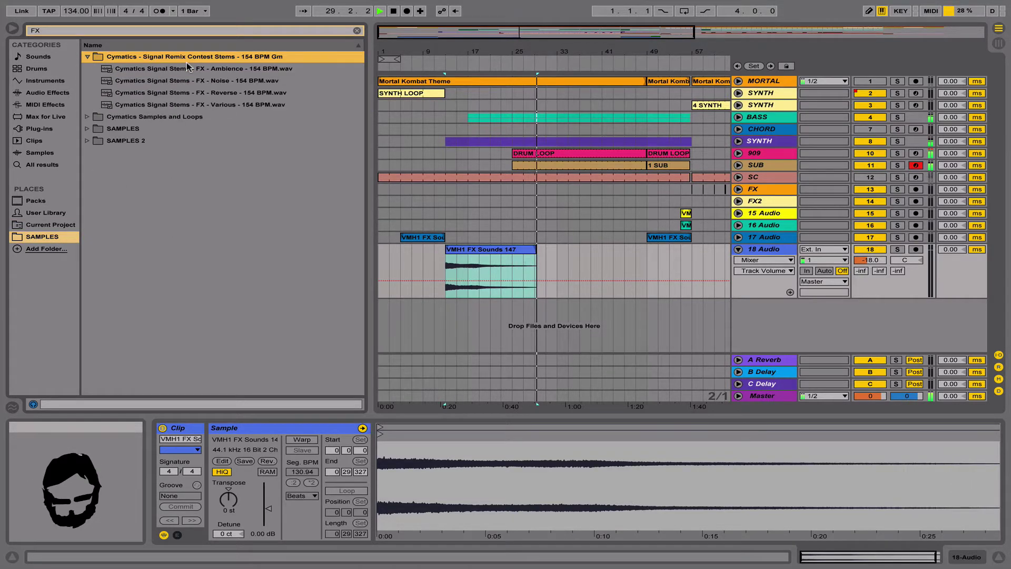
pyautogui.press('Down')
pyautogui.press('Right')
pyautogui.press('Down')
pyautogui.press('Right')
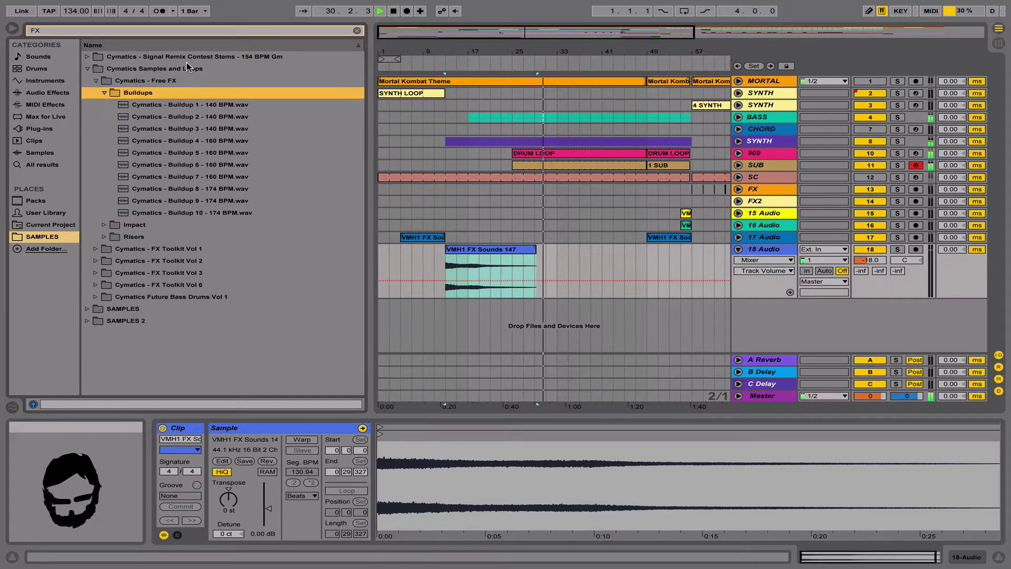
pyautogui.press('Left')
pyautogui.press('Down')
pyautogui.press('Right')
pyautogui.press('Left')
pyautogui.press('Down')
pyautogui.press('Right')
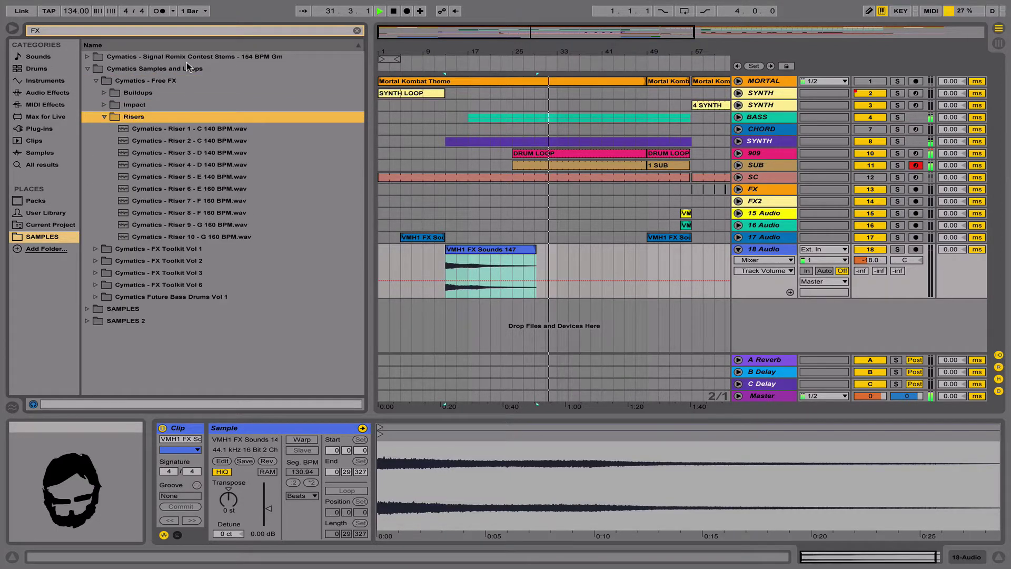
# Open the Impact folder of Cymatics - Free FX and audition its samples, including Cymatics - Impact 4.
pyautogui.press('Left')
pyautogui.press('Up')
pyautogui.press('Right')
pyautogui.press('Down')
pyautogui.click(186, 152)
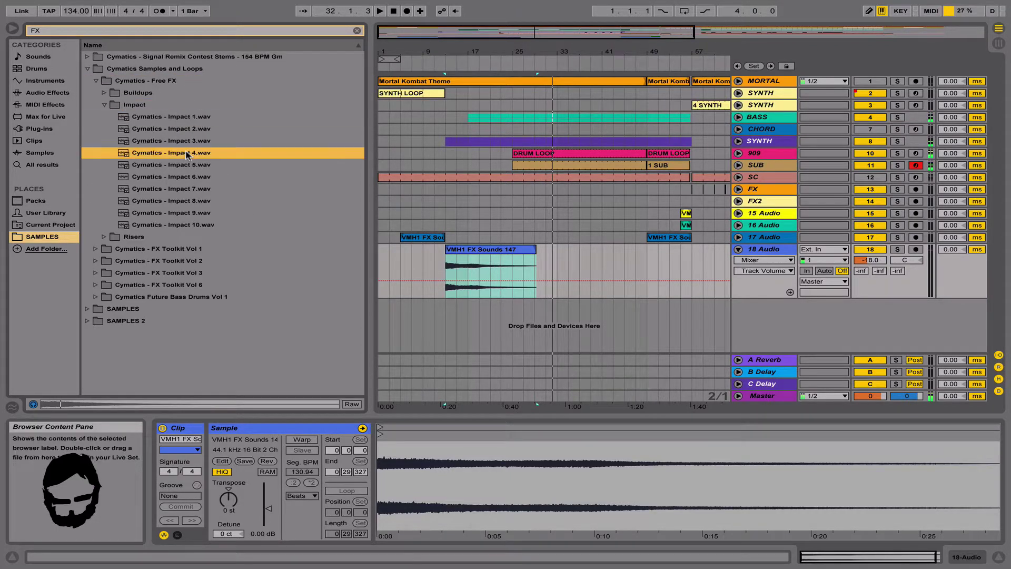
# Place Cymatics - Impact 9 at bar 57, move the clip from 18 Audio to a new track 19 Audio and play it.
pyautogui.moveTo(187, 212); pyautogui.dragTo(694, 262)
pyautogui.press('space')
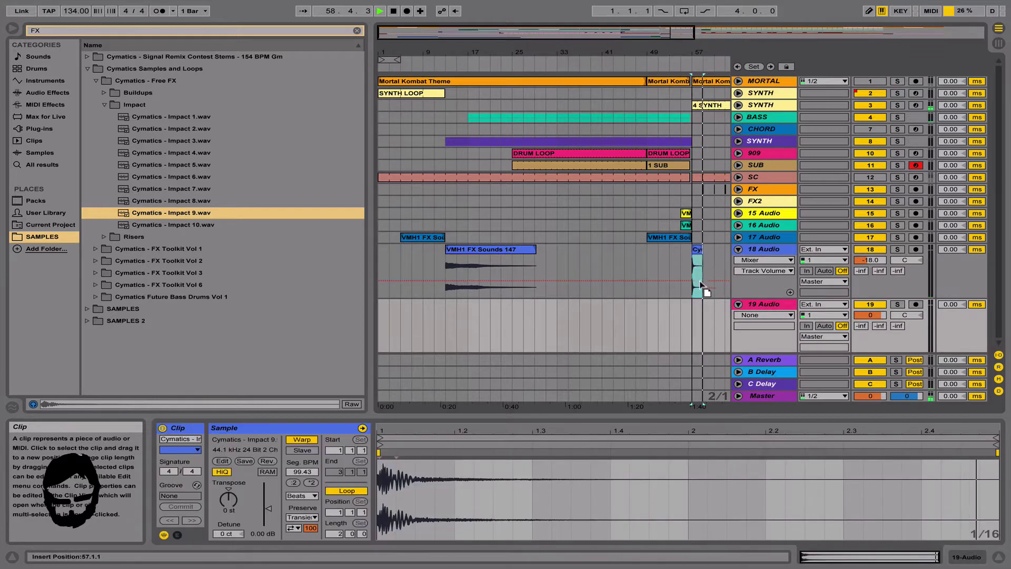
pyautogui.moveTo(697, 249); pyautogui.dragTo(700, 303)
pyautogui.press('space')
# Try Cymatics - Impact 10 at bar 57 on 19 Audio with the track volume lowered to -14.1 dB.
pyautogui.moveTo(226, 224); pyautogui.dragTo(690, 330)
pyautogui.press('space')
pyautogui.press('space')
pyautogui.moveTo(870, 315); pyautogui.dragTo(869, 339)
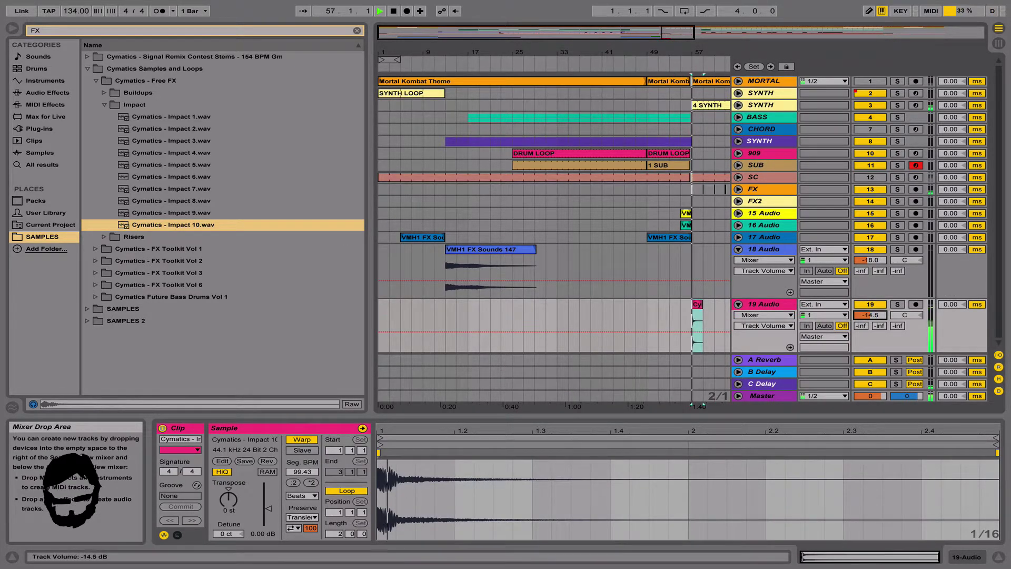
# Audition other impacts, place Cymatics - Impact 5 at bar 57 on 19 Audio and set the track volume to -17.6 dB.
pyautogui.click(182, 188)
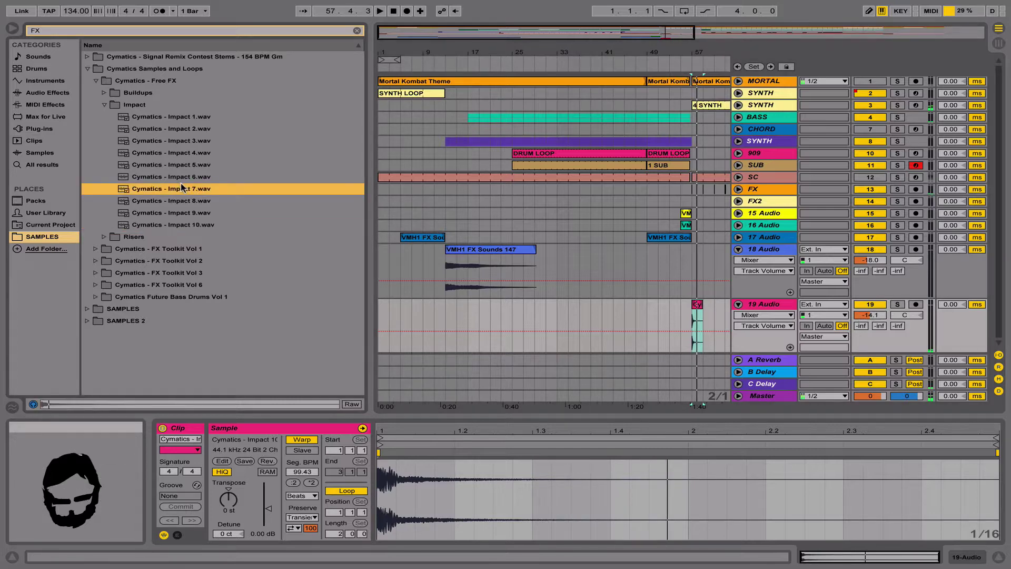
pyautogui.click(179, 179)
pyautogui.click(172, 165)
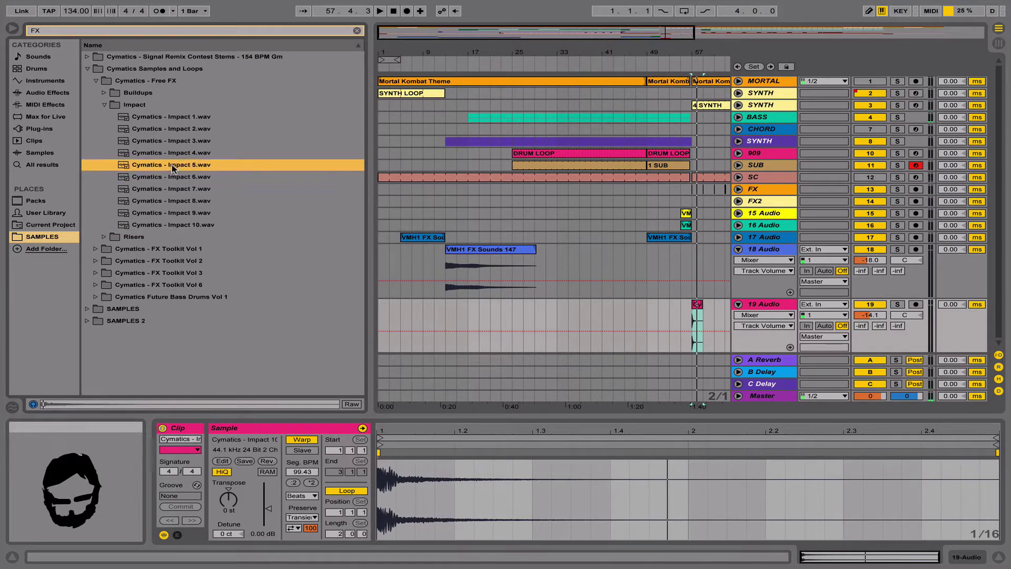
pyautogui.moveTo(684, 295); pyautogui.dragTo(695, 311)
pyautogui.press('space')
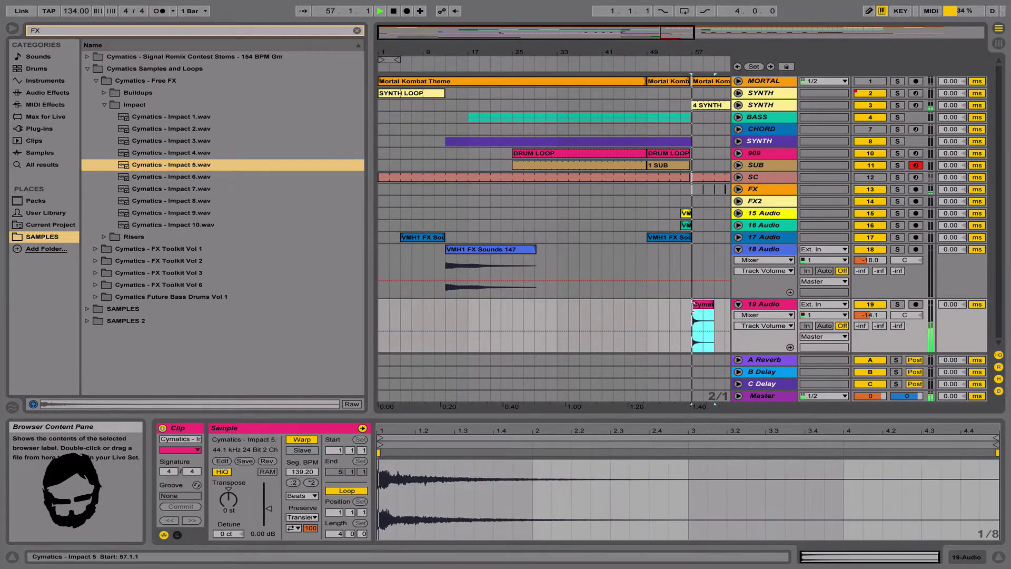
pyautogui.moveTo(877, 315); pyautogui.dragTo(877, 318)
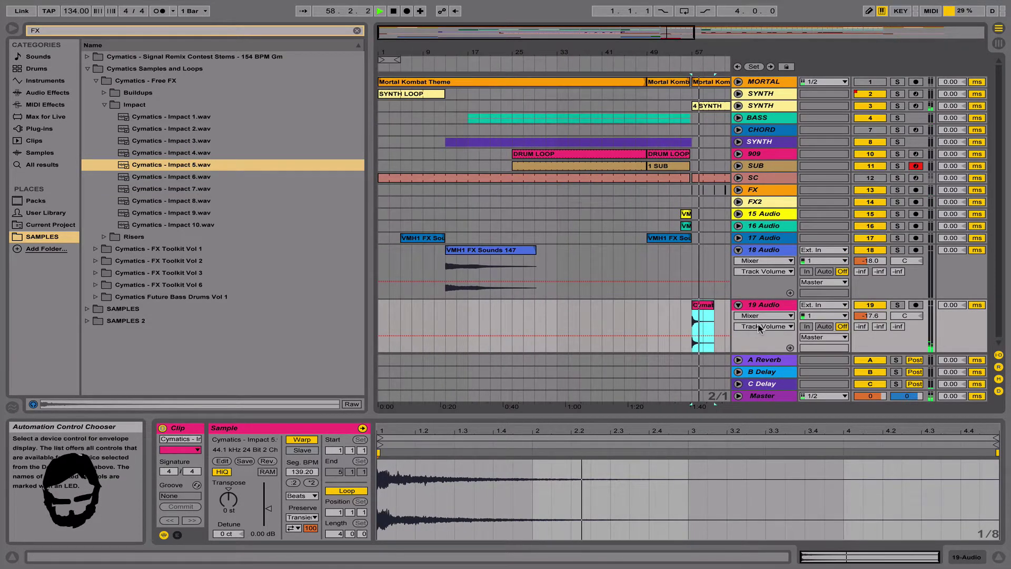
# Play the transition from bar 55 and fold the 18 Audio and 19 Audio tracks.
pyautogui.click(681, 302)
pyautogui.press('space')
pyautogui.press('space')
pyautogui.click(767, 304)
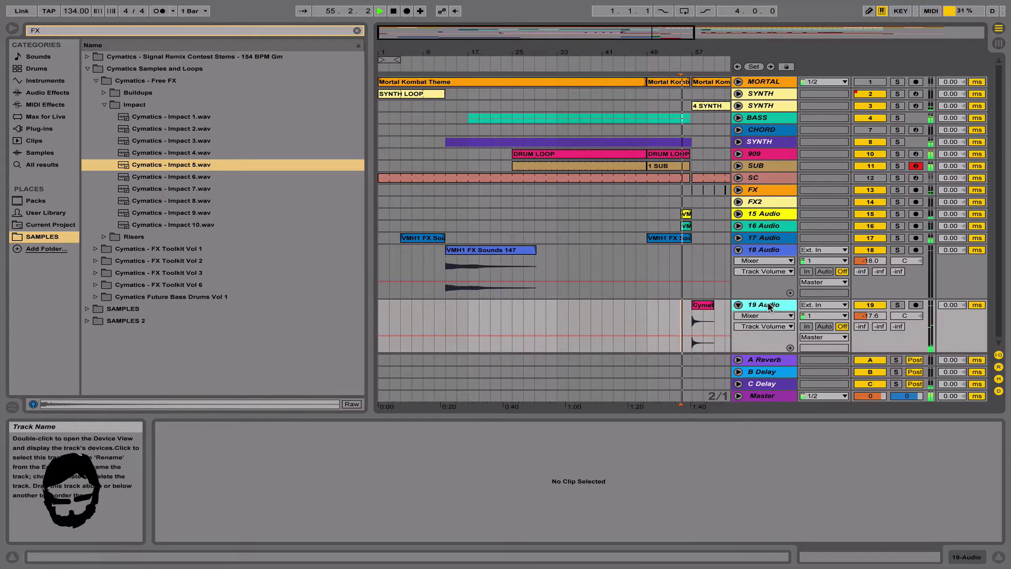
pyautogui.press('Left')
pyautogui.press('Up')
pyautogui.press('Left')
pyautogui.press('Up')
pyautogui.press('Up')
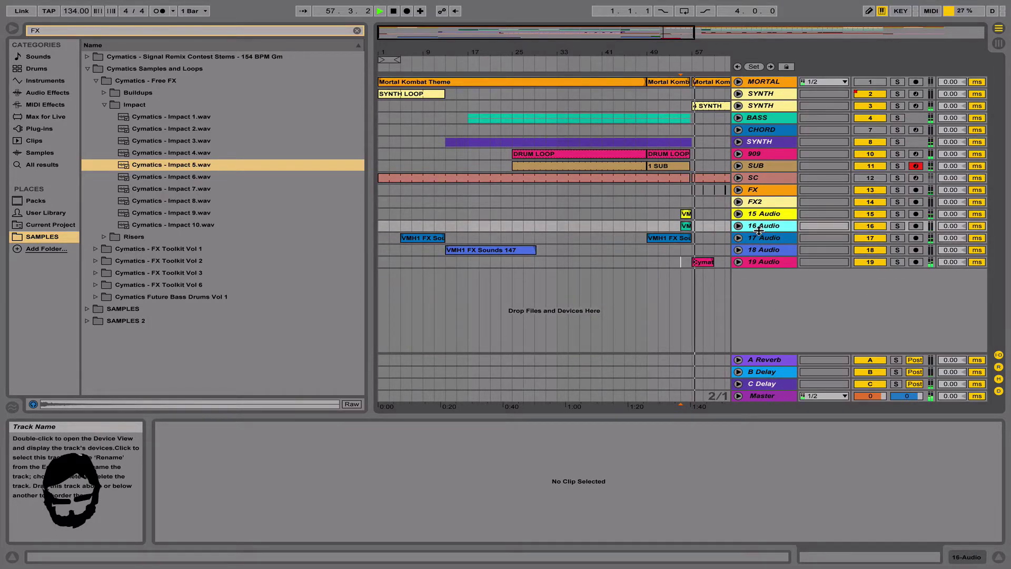
# Play the VMH1 FX clip on 17 Audio from bar 49 and check its sample settings.
pyautogui.click(695, 239)
pyautogui.click(686, 238)
pyautogui.press('space')
pyautogui.press('space')
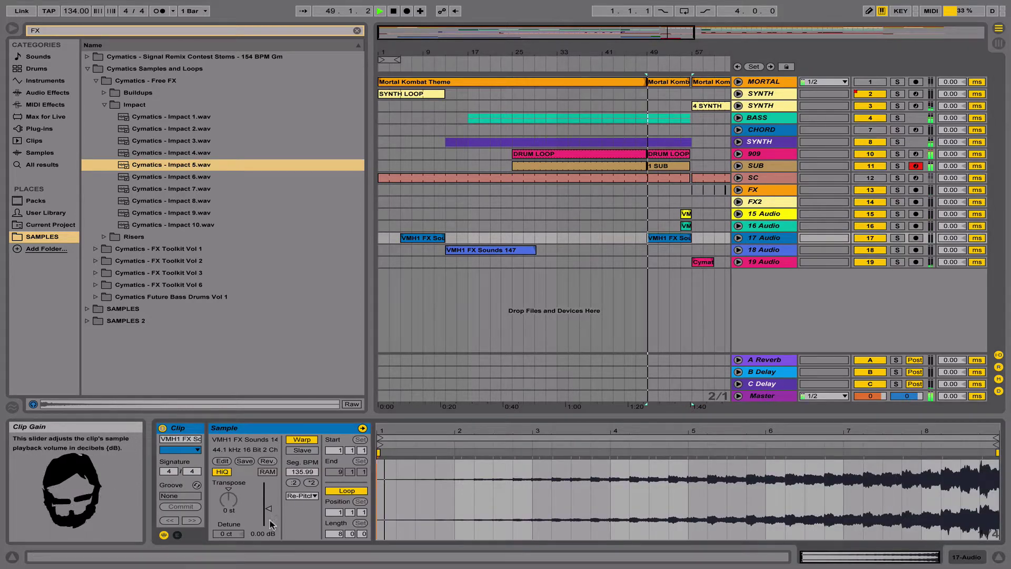
pyautogui.click(763, 237)
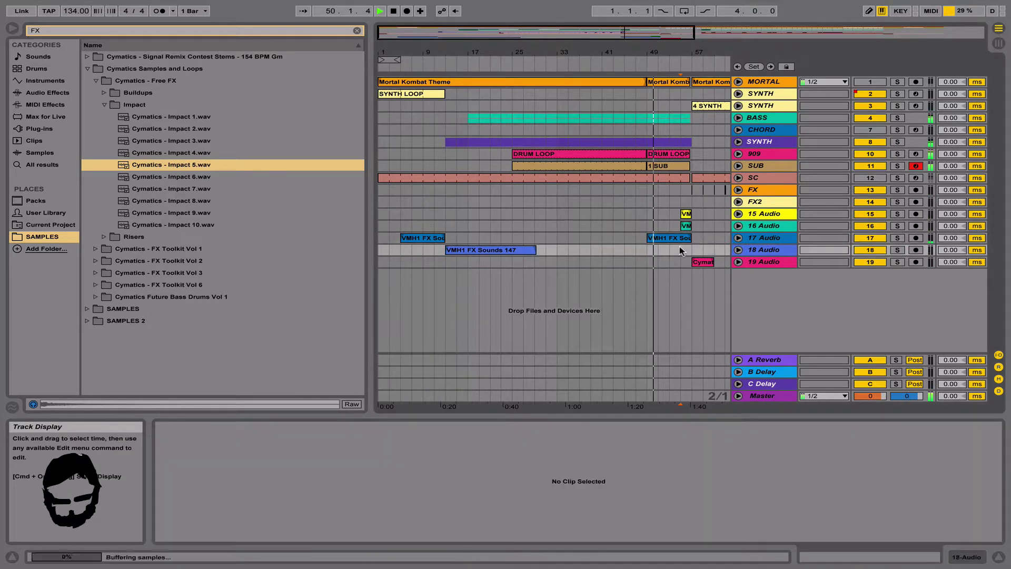
# Add audio track 20 Audio and look through the Impact and Risers folders of Cymatics - Free FX for another sample.
pyautogui.hotkey('ctrl', 't')
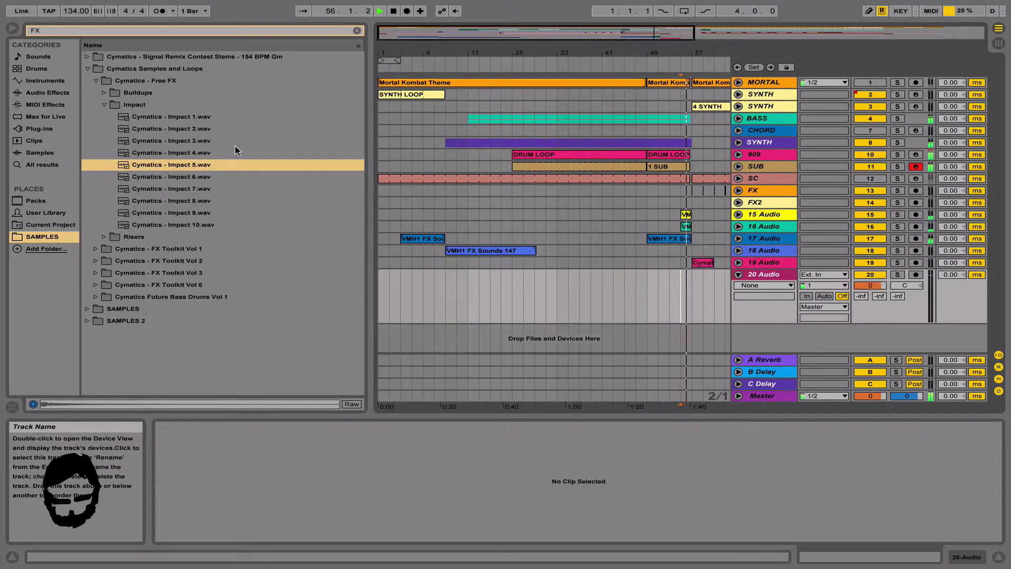
pyautogui.press('Left')
pyautogui.press('Left')
pyautogui.press('Down')
pyautogui.press('Left')
pyautogui.press('Down')
pyautogui.press('Down')
pyautogui.press('Right')
pyautogui.press('Down')
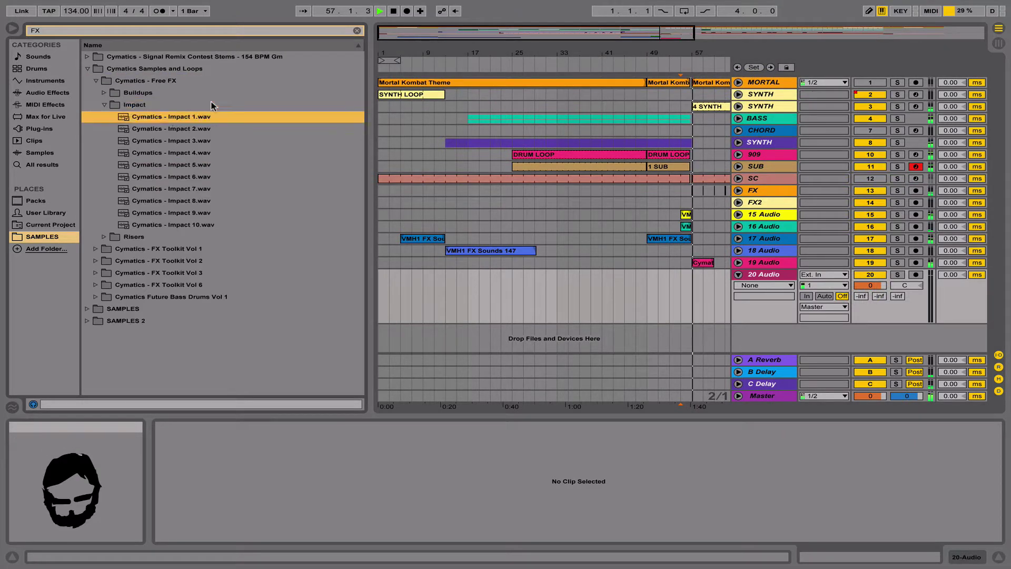
pyautogui.press('Left')
pyautogui.press('Left')
pyautogui.press('Down')
pyautogui.press('Right')
pyautogui.press('Down')
pyautogui.press('Left')
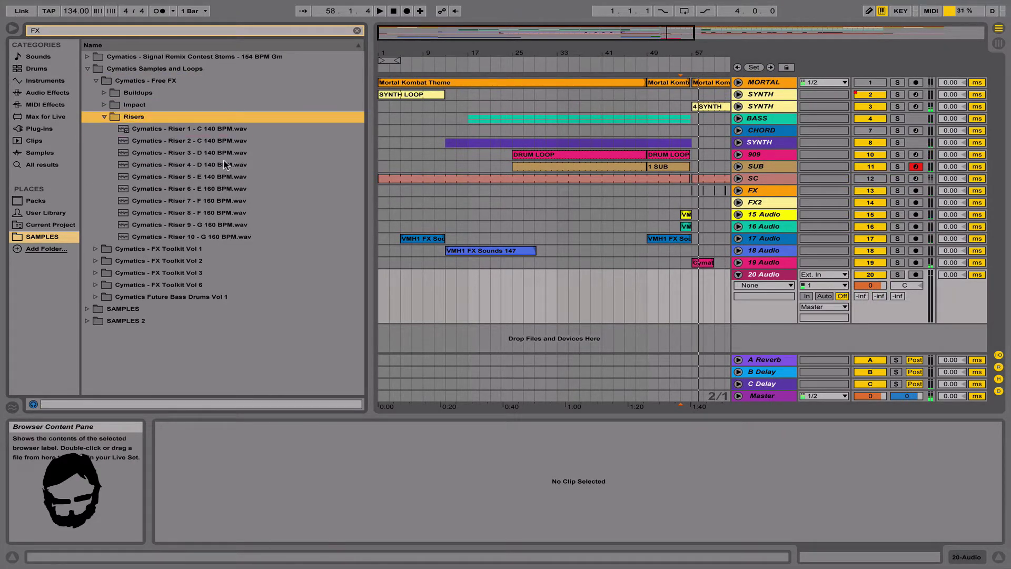
# Leave the Free FX Risers folder and look through the subfolders of Cymatics - FX Toolkit Vol 1.
pyautogui.press('Left')
pyautogui.press('Left')
pyautogui.press('Left')
pyautogui.press('Down')
pyautogui.press('Right')
pyautogui.press('Down')
pyautogui.press('Right')
pyautogui.press('Down')
pyautogui.press('Left')
pyautogui.press('Left')
pyautogui.press('Down')
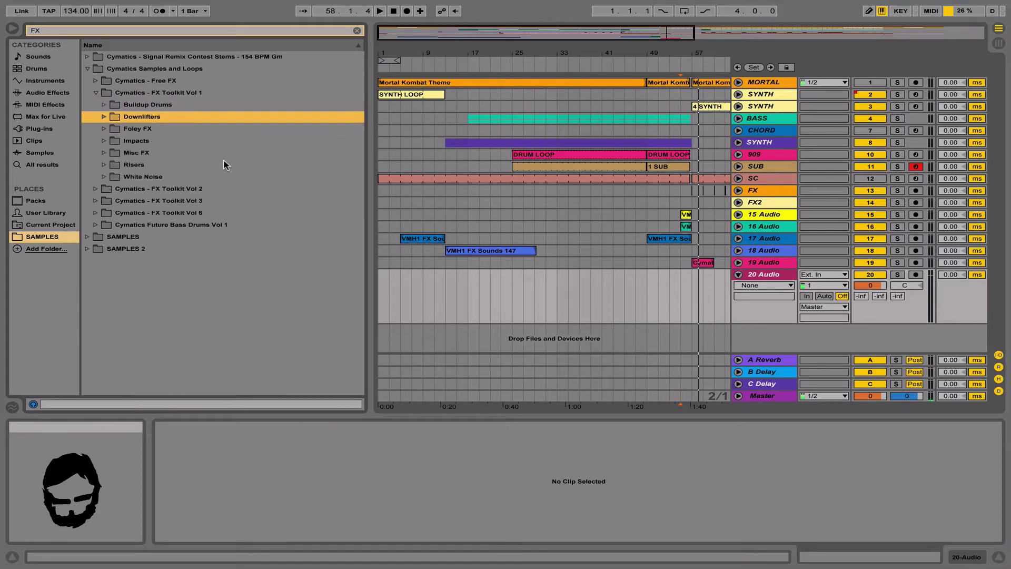
# Audition several samples in the Downlifters folder of Cymatics - FX Toolkit Vol 1.
pyautogui.press('Right')
pyautogui.press('Down')
pyautogui.press('Left')
pyautogui.press('Right')
pyautogui.press('Down')
pyautogui.press('Down')
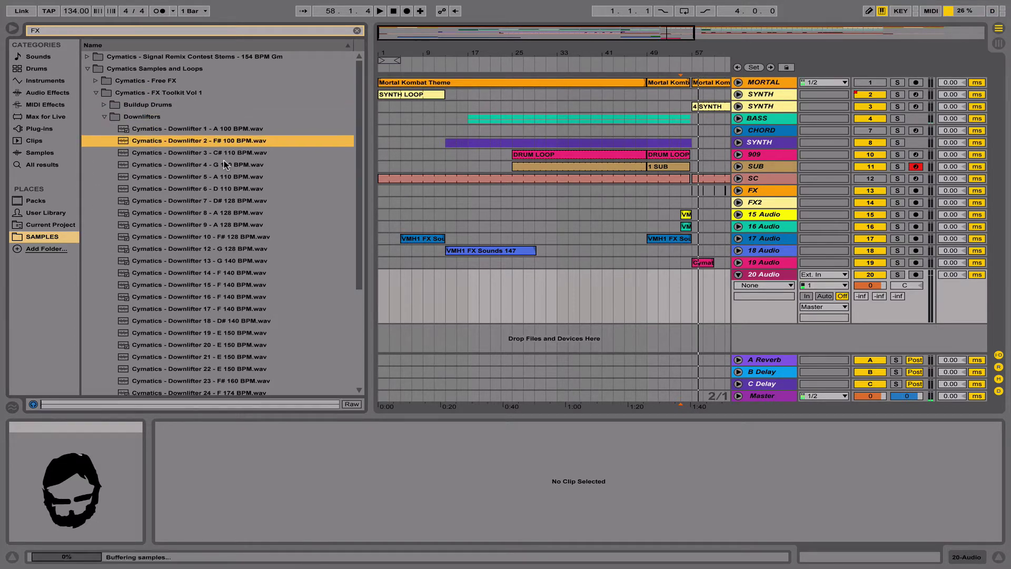
pyautogui.click(228, 163)
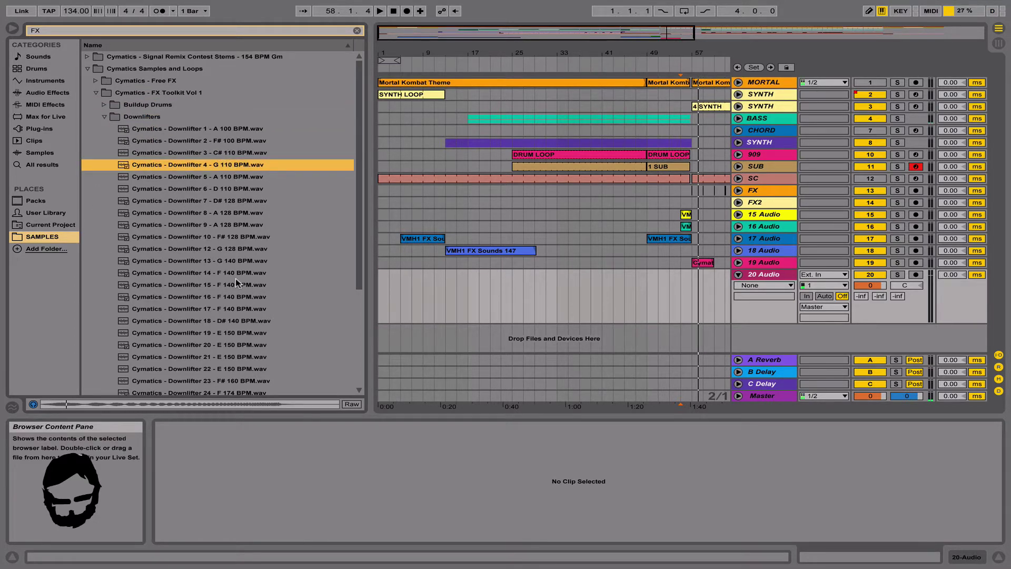
pyautogui.scroll(-5, 236, 283)
pyautogui.click(241, 149)
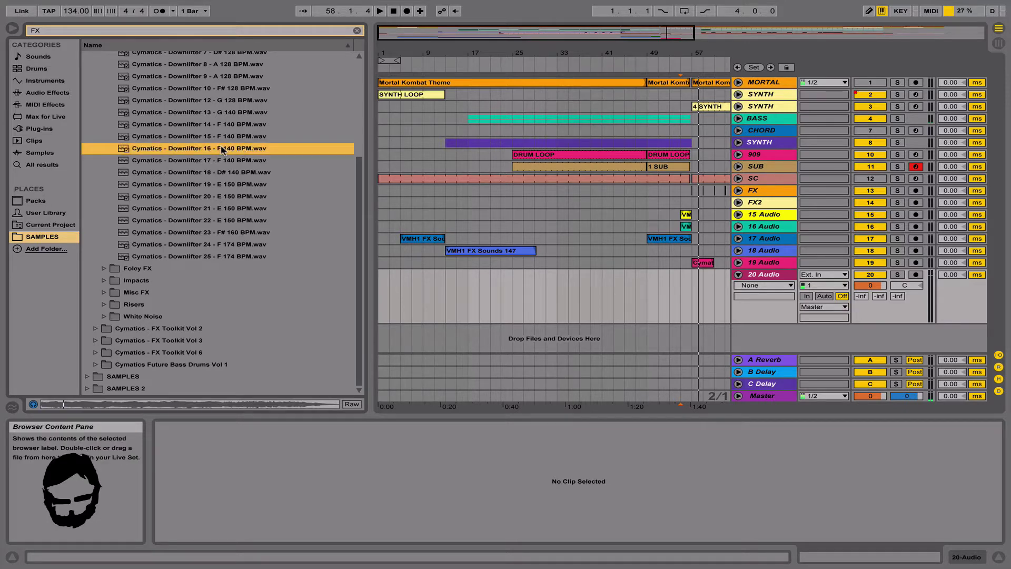
# Place Cymatics - Downlifter 16 at bar 57 on 20 Audio and set the track volume to -41.0 dB during playback.
pyautogui.moveTo(600, 242); pyautogui.dragTo(702, 296)
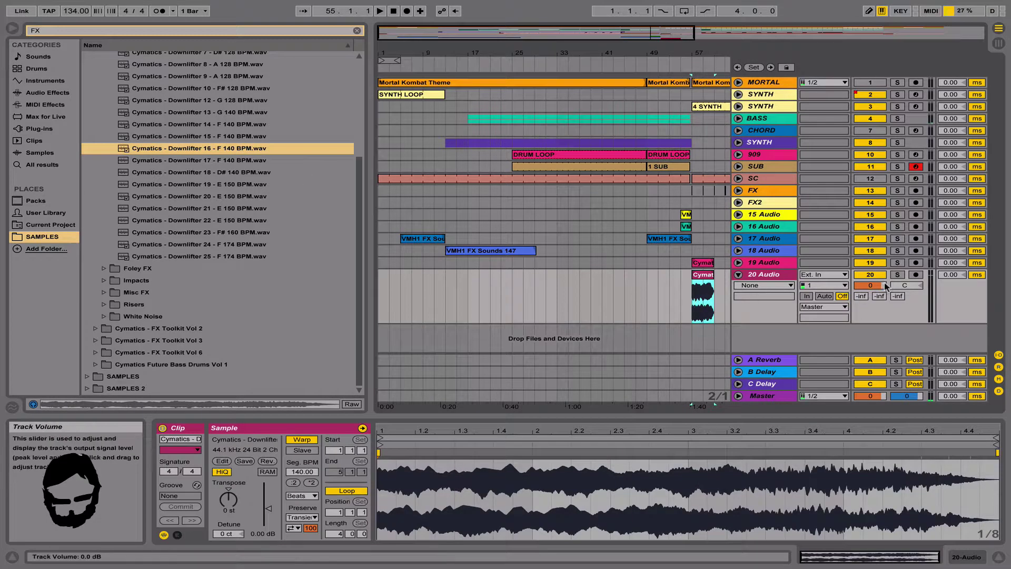
pyautogui.press('space')
pyautogui.moveTo(874, 287); pyautogui.dragTo(874, 282)
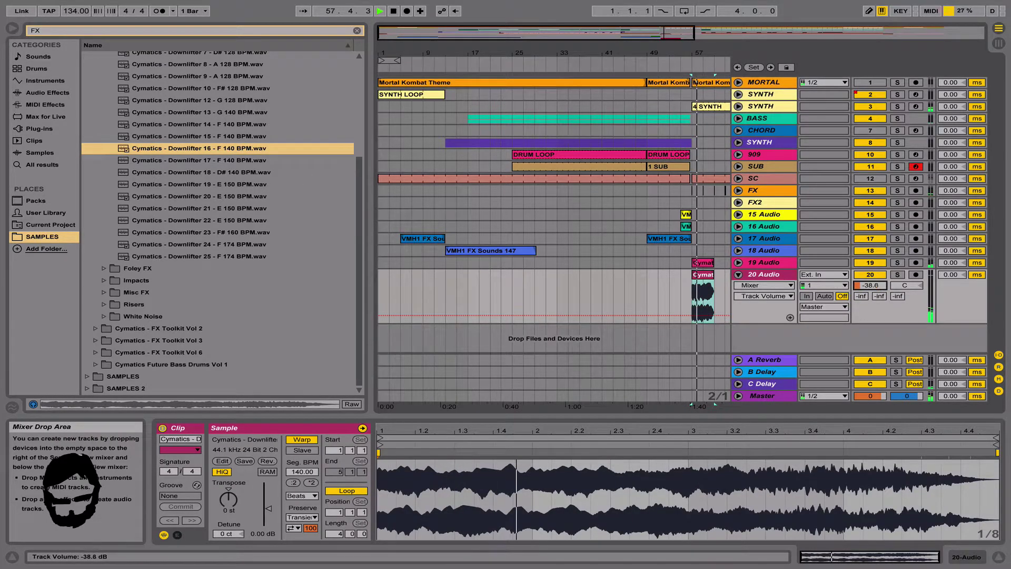
pyautogui.click(764, 275)
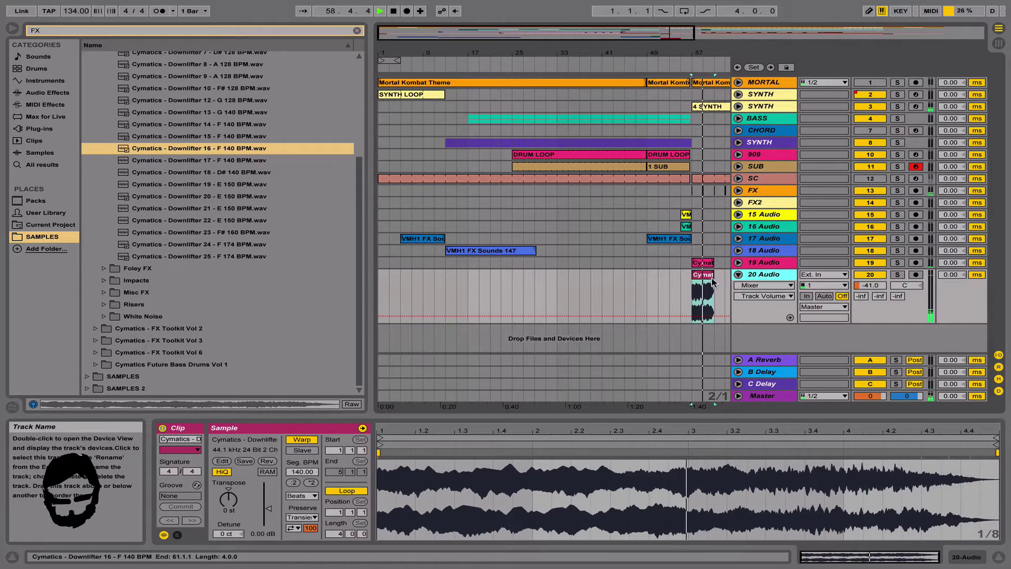
# Double the Downlifter 16 clip's original tempo to 280 BPM and extend the clip to bar 65.
pyautogui.click(298, 482)
pyautogui.click(310, 482)
pyautogui.click(311, 482)
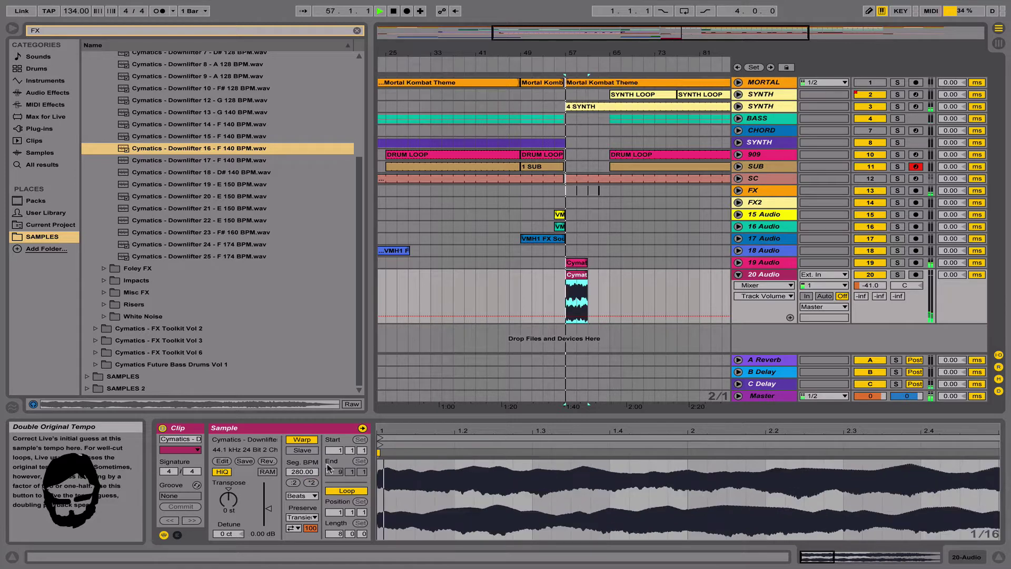
pyautogui.moveTo(584, 279); pyautogui.dragTo(606, 278)
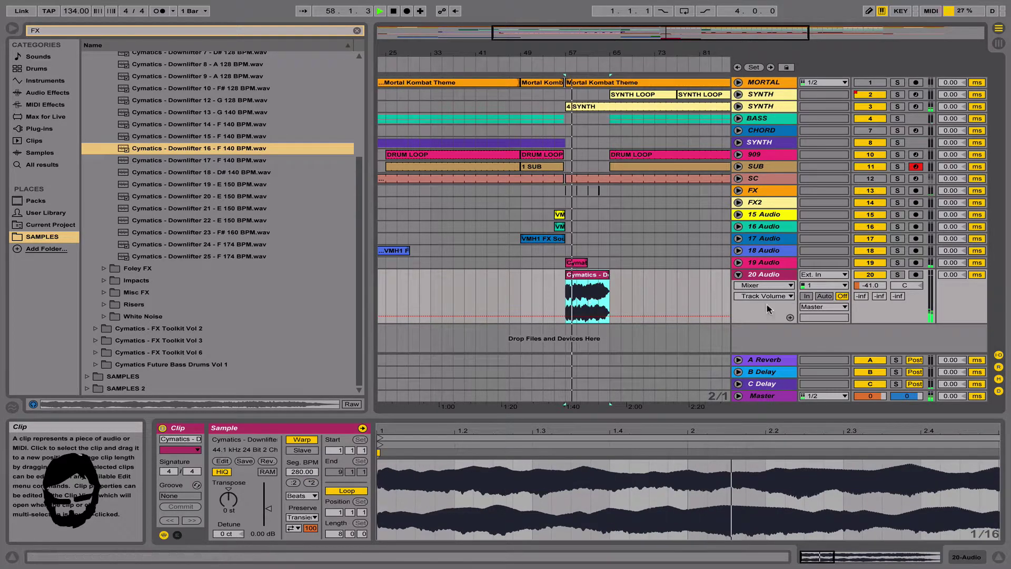
# Try Cymatics - Downlifter 15 at bar 57 on a new audio track, with volume -24.6 dB and an original tempo of 560 BPM.
pyautogui.moveTo(217, 138); pyautogui.dragTo(568, 340)
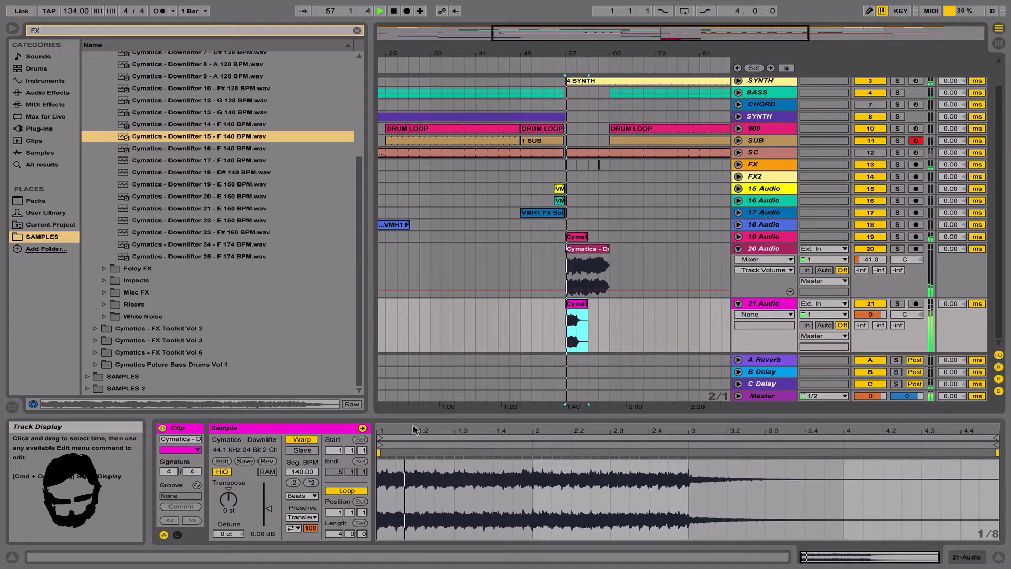
pyautogui.moveTo(872, 316); pyautogui.dragTo(871, 318)
pyautogui.press('space')
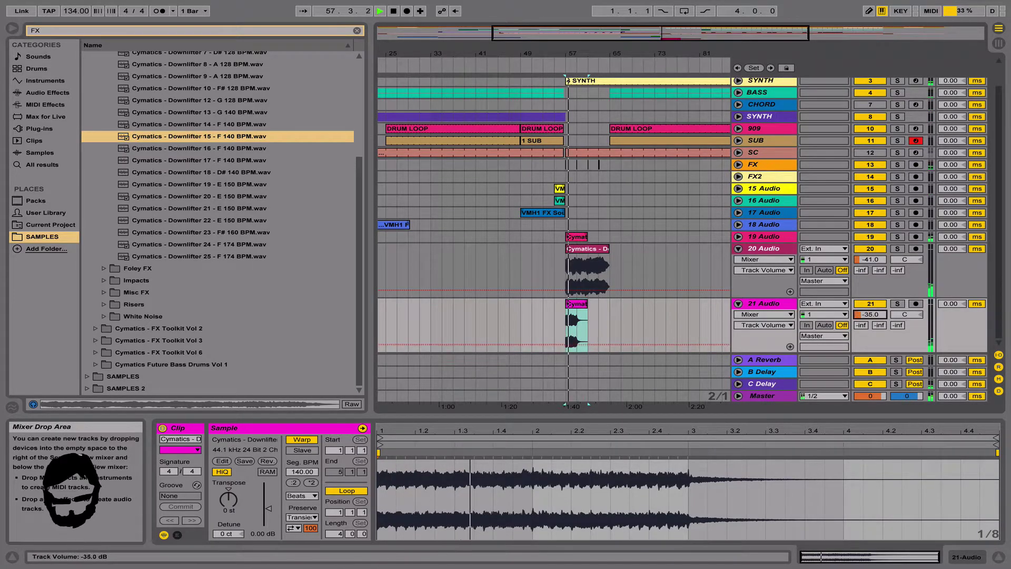
pyautogui.click(311, 483)
pyautogui.click(310, 482)
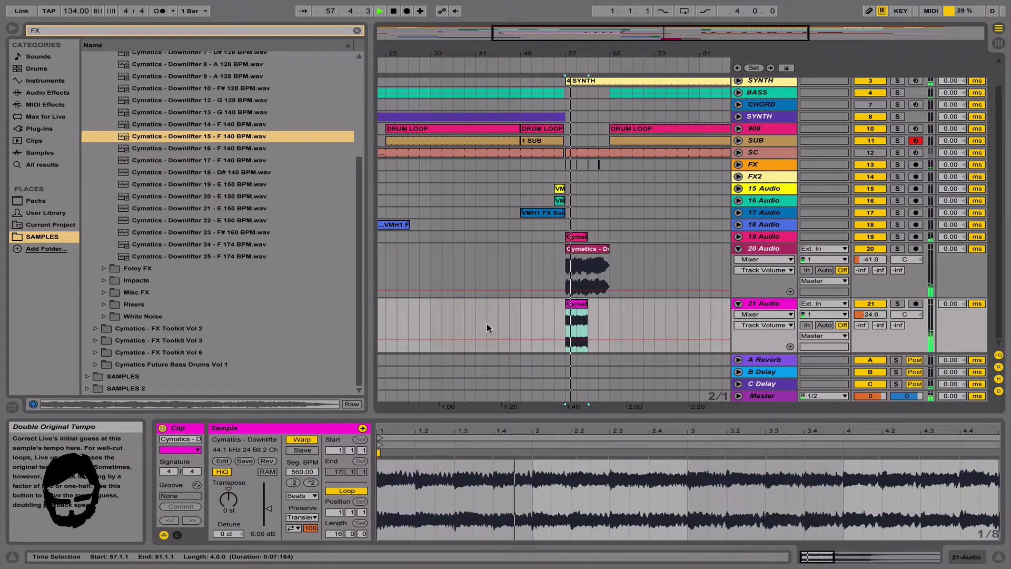
pyautogui.press('space')
# Audition more downlifters and try Cymatics - Downlifter 1 at bar 57 on 21 Audio.
pyautogui.click(243, 194)
pyautogui.press('Up')
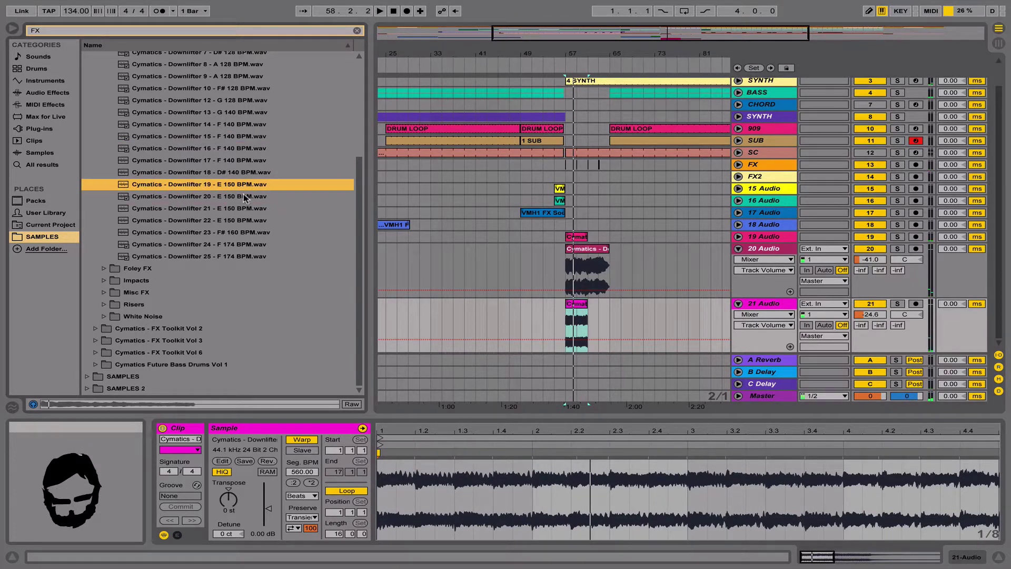
pyautogui.scroll(5, 243, 152)
pyautogui.click(243, 152)
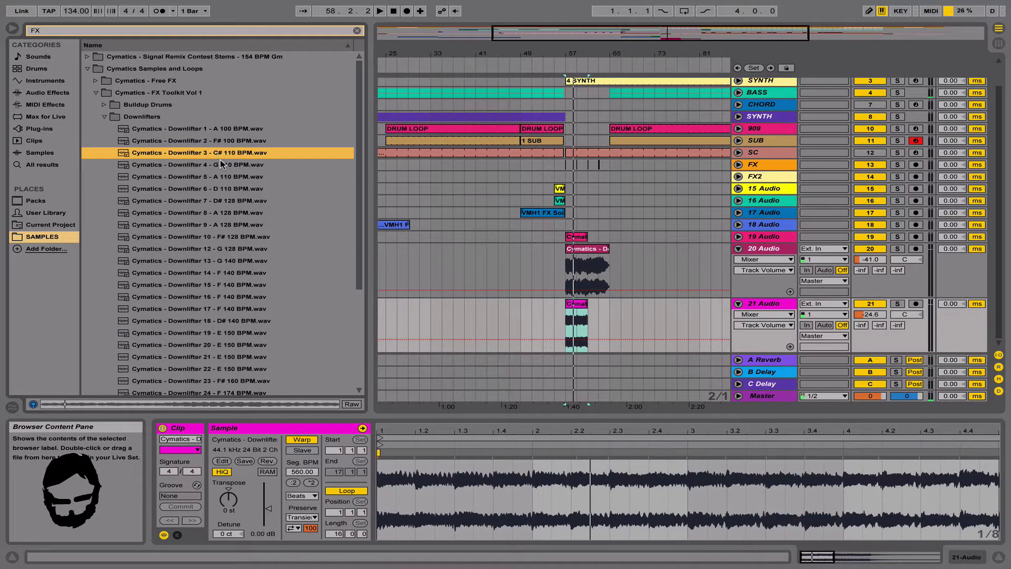
pyautogui.click(220, 165)
pyautogui.moveTo(226, 129); pyautogui.dragTo(571, 341)
pyautogui.press('space')
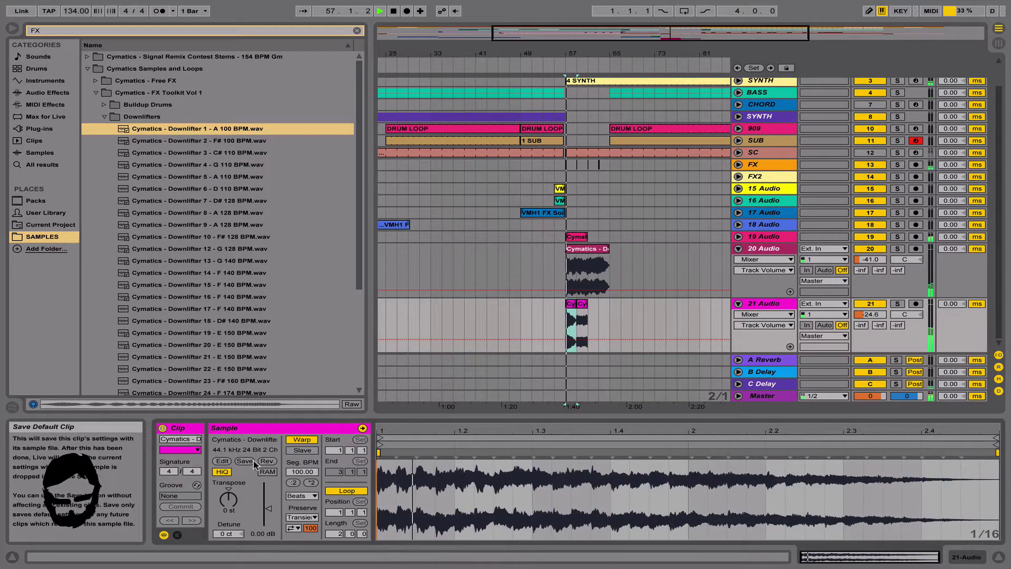
# Delete the downlifter clips on 21 Audio and remove that track.
pyautogui.click(583, 306)
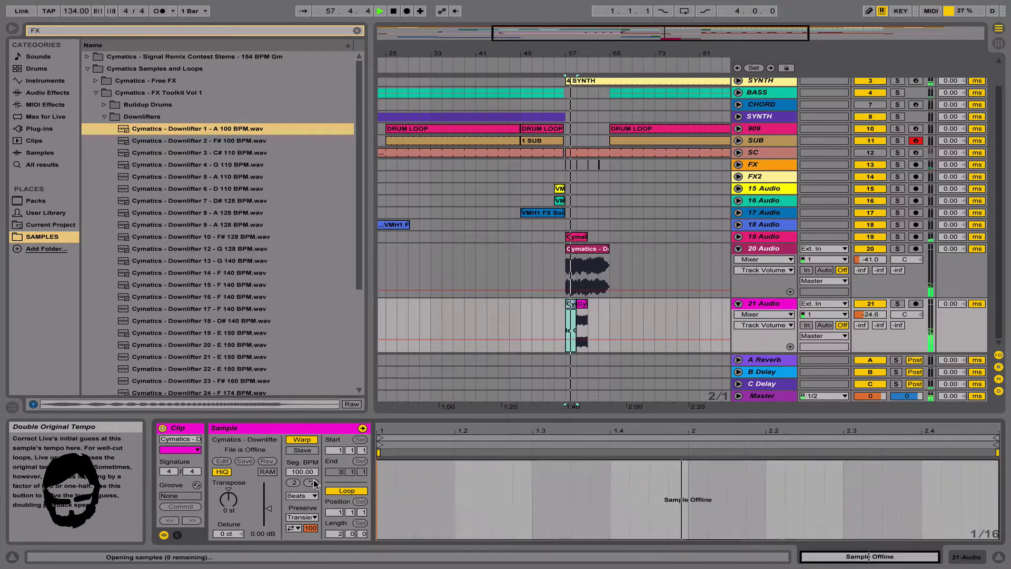
pyautogui.press('Delete')
pyautogui.click(571, 304)
pyautogui.press('Delete')
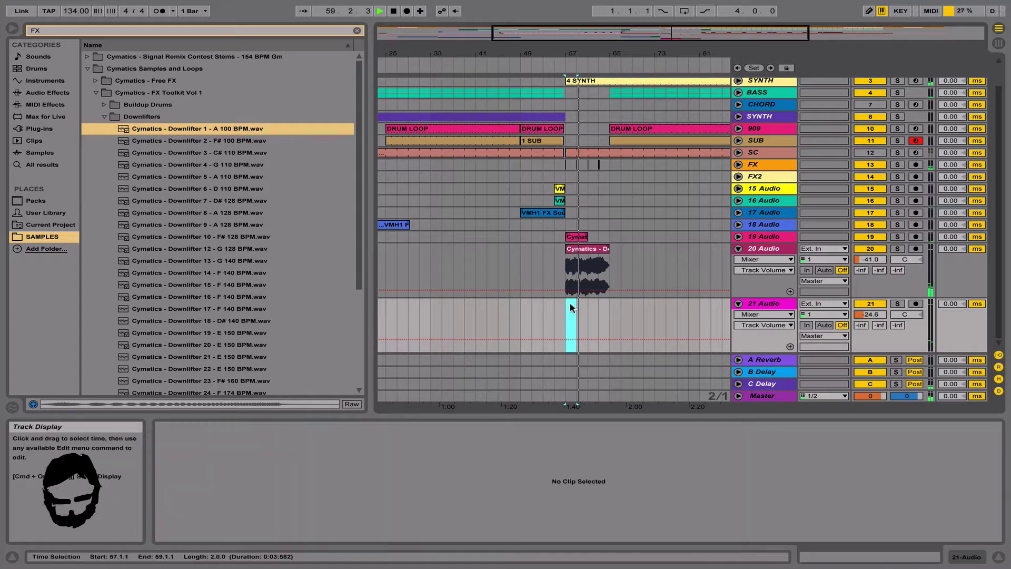
pyautogui.click(763, 304)
pyautogui.press('Delete')
pyautogui.hscroll(-3, 552, 271)
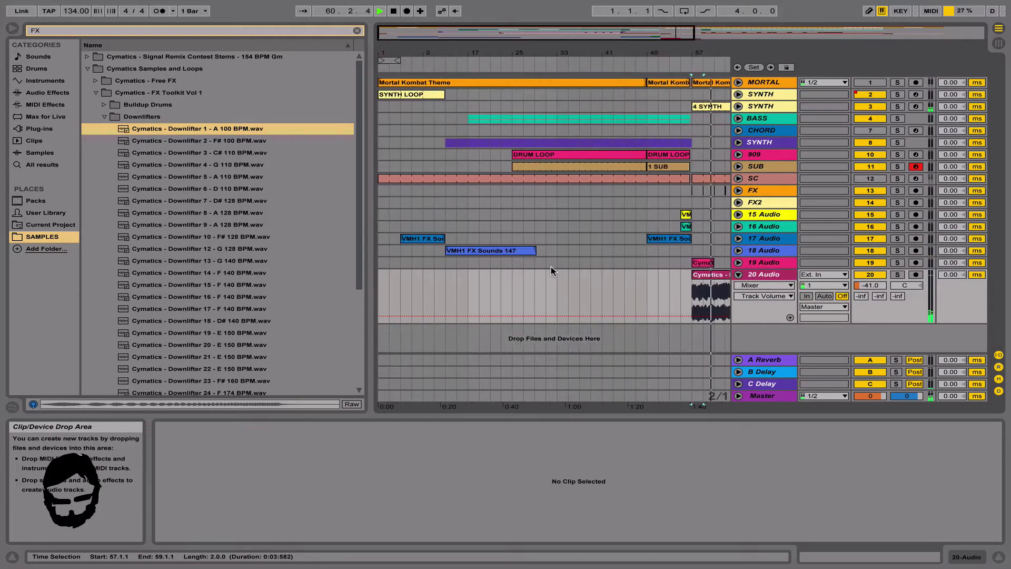
# Try the Re-Pitch warp mode on the Downlifter 16 clip and delete the clip from 20 Audio.
pyautogui.hscroll(2, 580, 276)
pyautogui.hscroll(2, 579, 279)
pyautogui.click(573, 278)
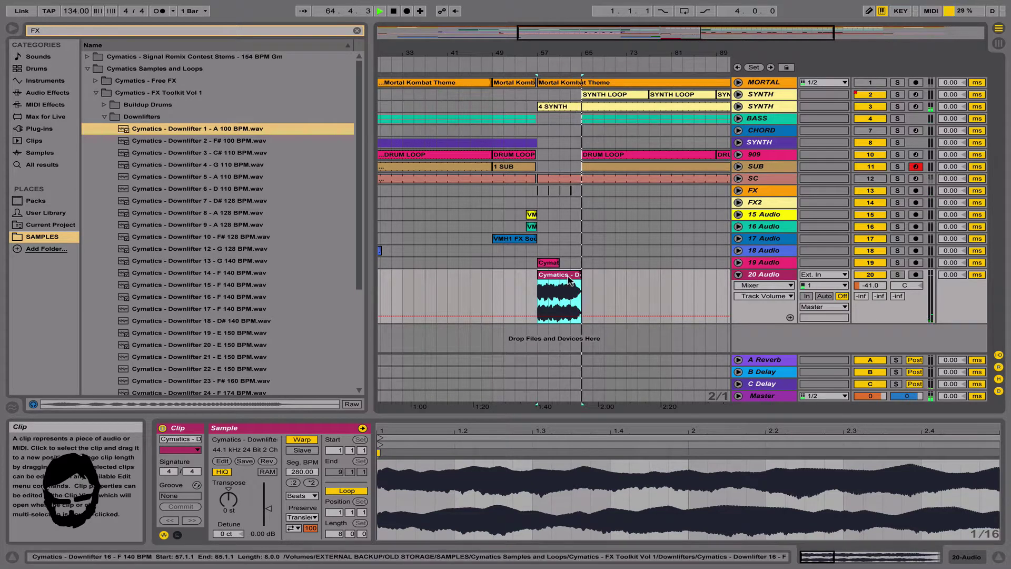
pyautogui.click(301, 495)
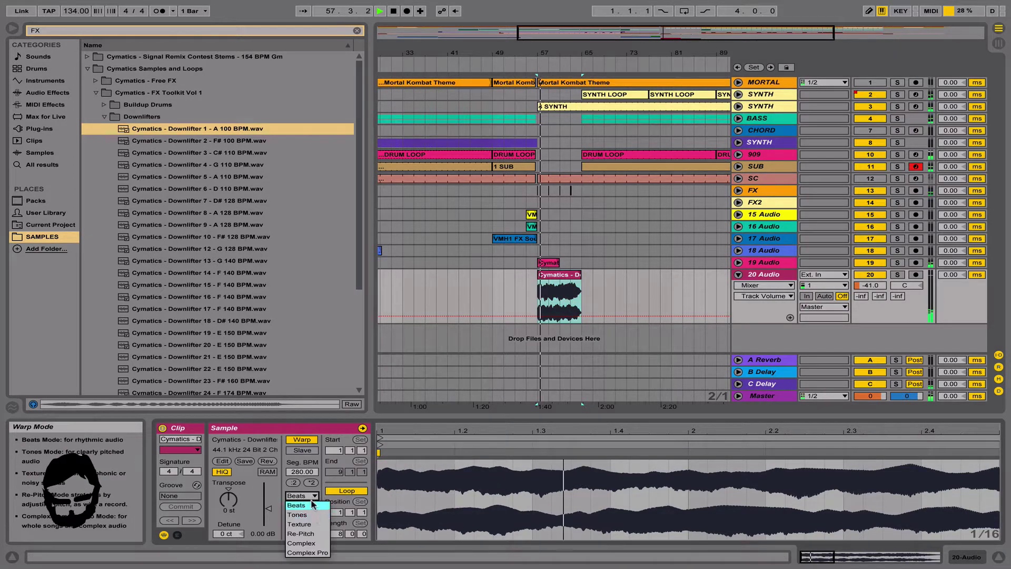
pyautogui.click(315, 533)
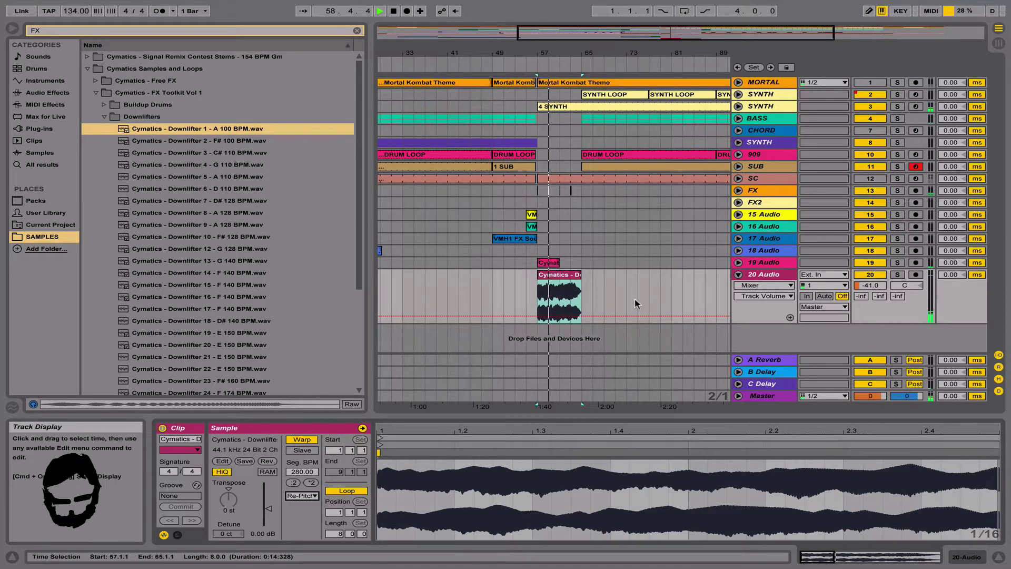
pyautogui.click(571, 277)
pyautogui.press('Delete')
# Fold the Downlifters folder and audition the first samples of the Foley FX folder.
pyautogui.click(144, 120)
pyautogui.press('Left')
pyautogui.press('Down')
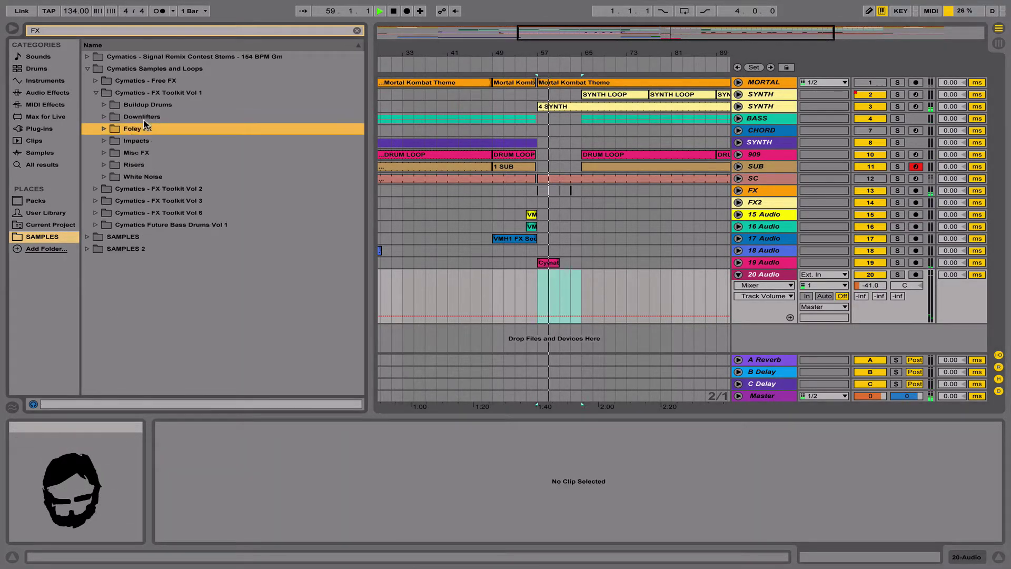
pyautogui.press('Right')
pyautogui.press('Down')
pyautogui.press('space')
pyautogui.press('Down')
pyautogui.press('Down')
pyautogui.press('Left')
pyautogui.press('Left')
# Audition samples in the Impacts folder of Cymatics - FX Toolkit Vol 1, up to Impact 16.
pyautogui.press('Down')
pyautogui.press('Right')
pyautogui.press('Down')
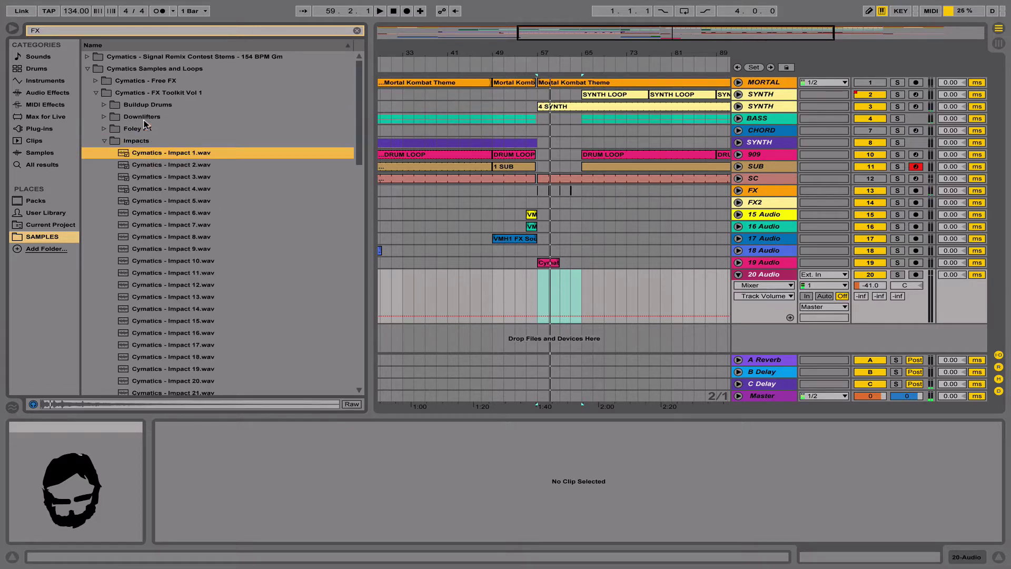
pyautogui.press('Left')
pyautogui.press('Left')
pyautogui.press('Down')
pyautogui.press('Up')
pyautogui.press('Right')
pyautogui.press('Down')
pyautogui.click(152, 297)
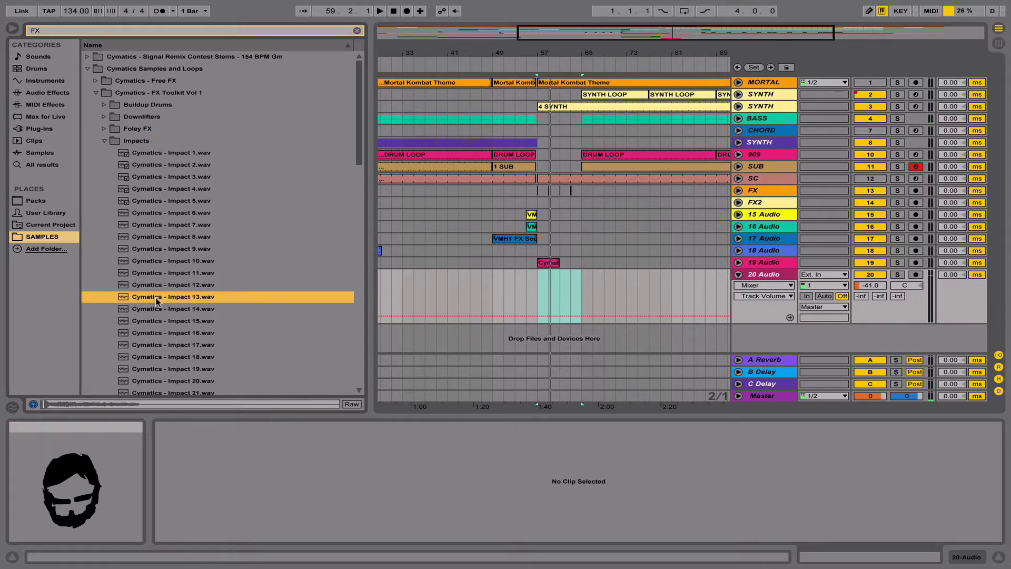
pyautogui.scroll(-5, 168, 263)
pyautogui.click(184, 178)
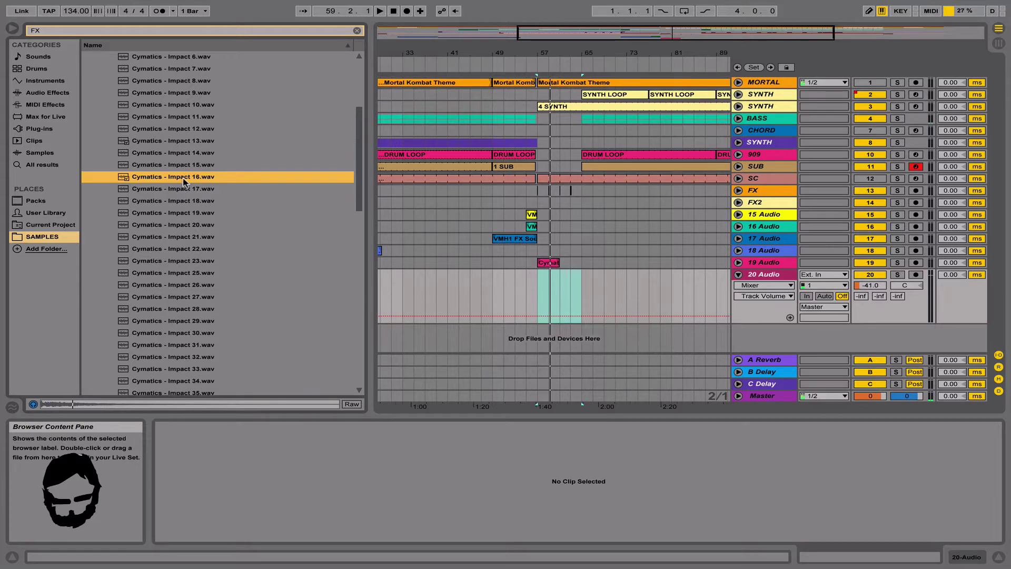
# Place Cymatics - Impact 17 at bar 61 on 20 Audio and set the track volume to -37.0 dB.
pyautogui.click(185, 190)
pyautogui.moveTo(181, 191); pyautogui.dragTo(564, 282)
pyautogui.moveTo(867, 285); pyautogui.dragTo(866, 285)
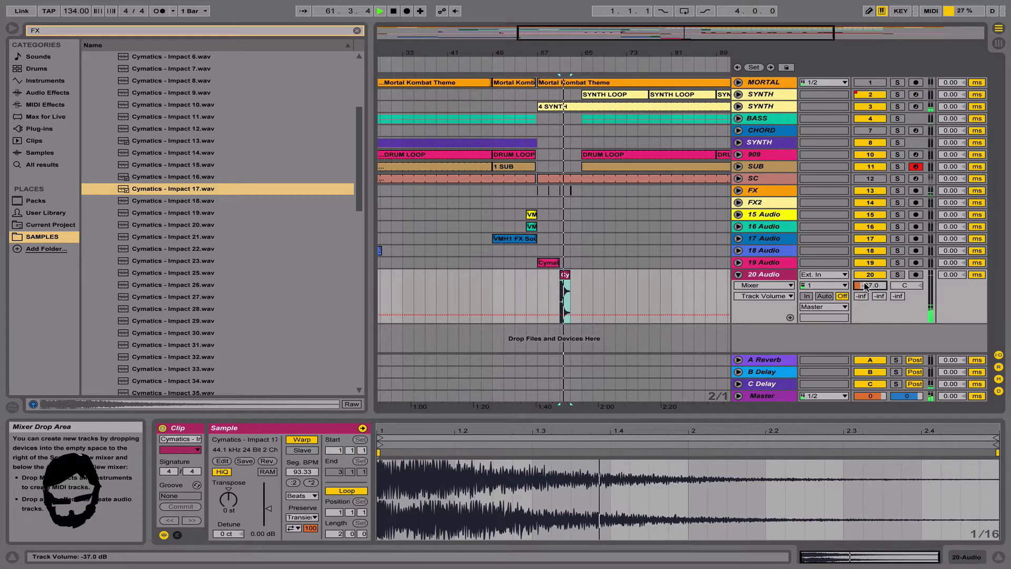
# Duplicate the Impact 17 clip to bar 63 on 20 Audio and reverse the copy.
pyautogui.click(565, 275)
pyautogui.hscroll(-6, 573, 290)
pyautogui.hscroll(4, 574, 295)
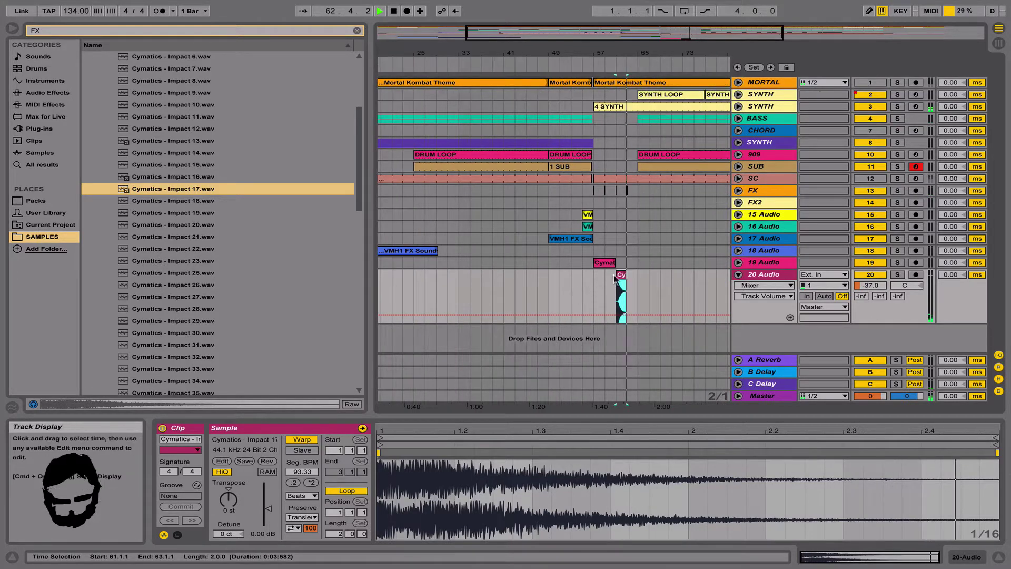
pyautogui.click(628, 282)
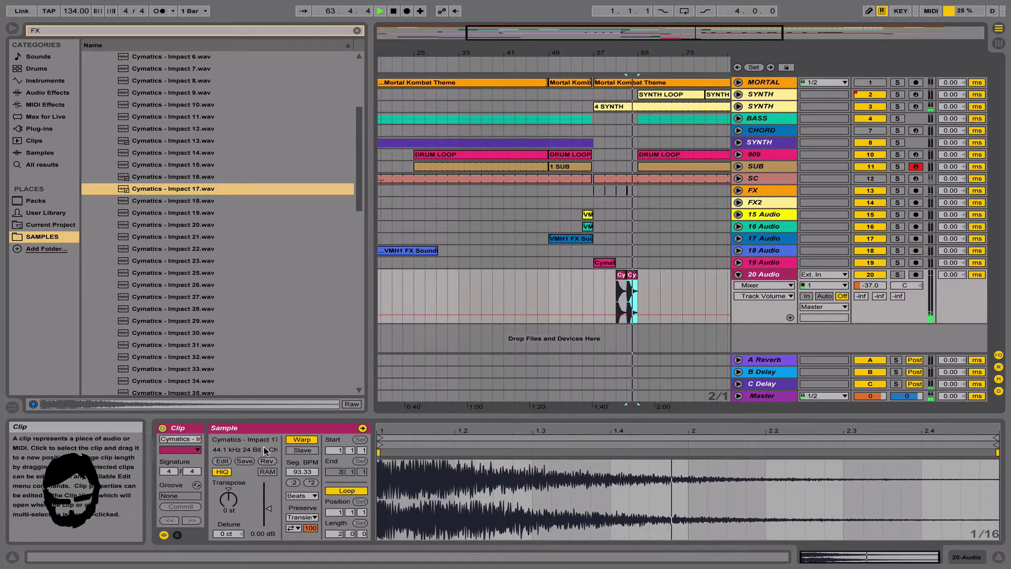
pyautogui.hotkey('ctrl', 'v')
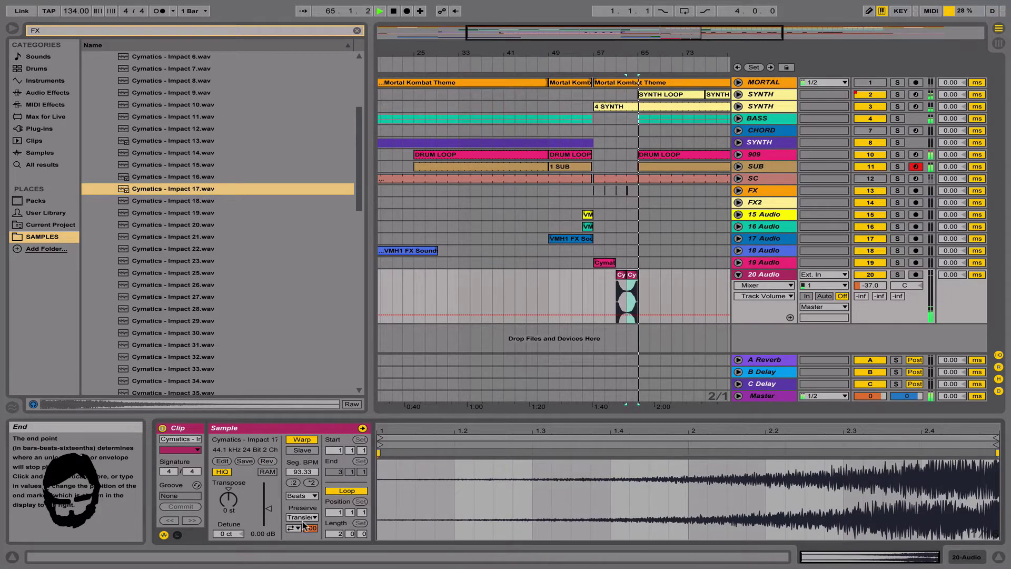
# Set the reversed impact clip's gain to -1.59 dB and the 20 Audio track volume to -28.3 dB.
pyautogui.moveTo(268, 533); pyautogui.dragTo(270, 535)
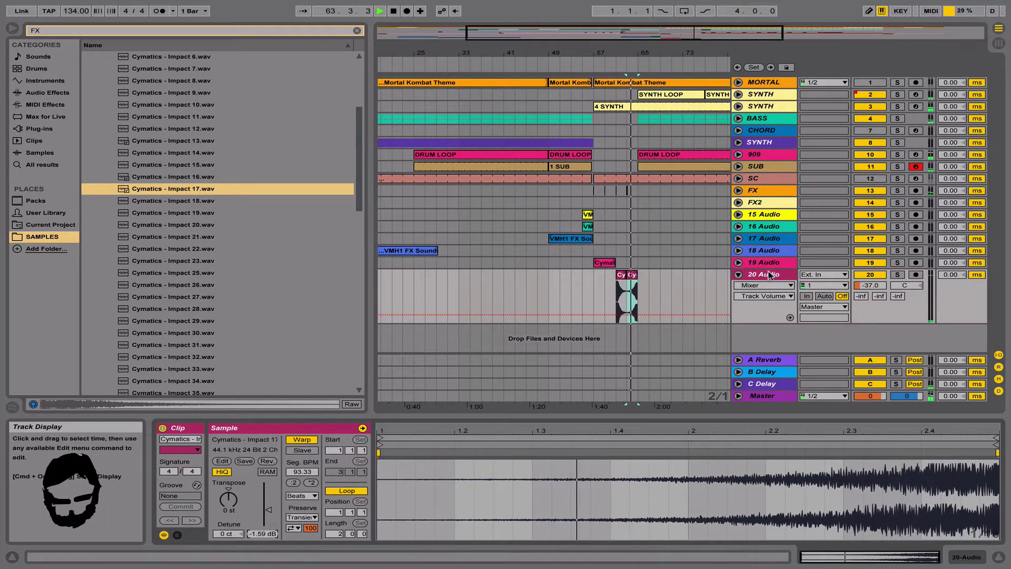
pyautogui.click(786, 276)
pyautogui.press('Left')
pyautogui.press('Right')
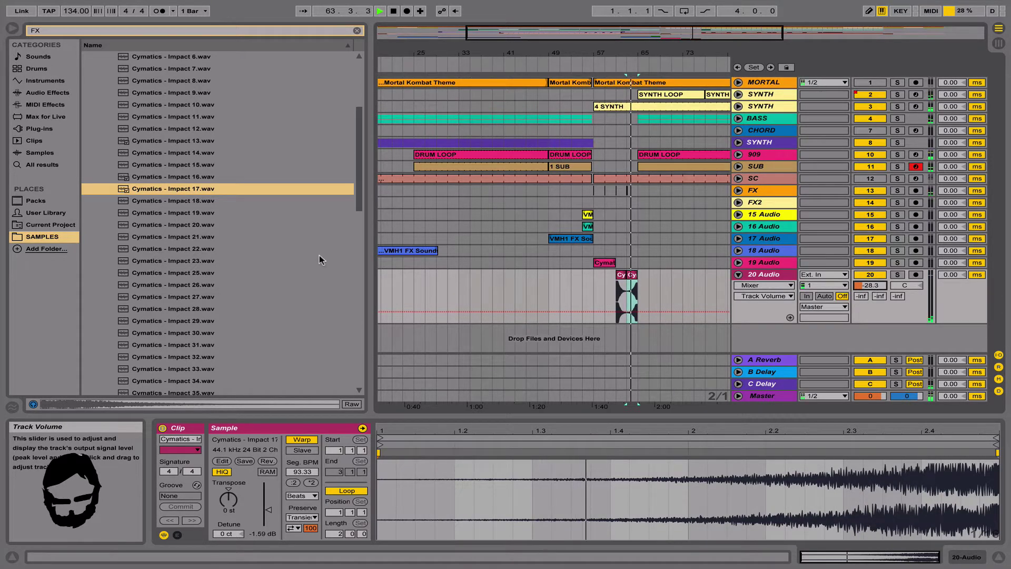
# Audition further samples in the Impacts folder, from around Impact 40 to Impact 71.
pyautogui.click(228, 272)
pyautogui.scroll(-5, 221, 271)
pyautogui.click(190, 273)
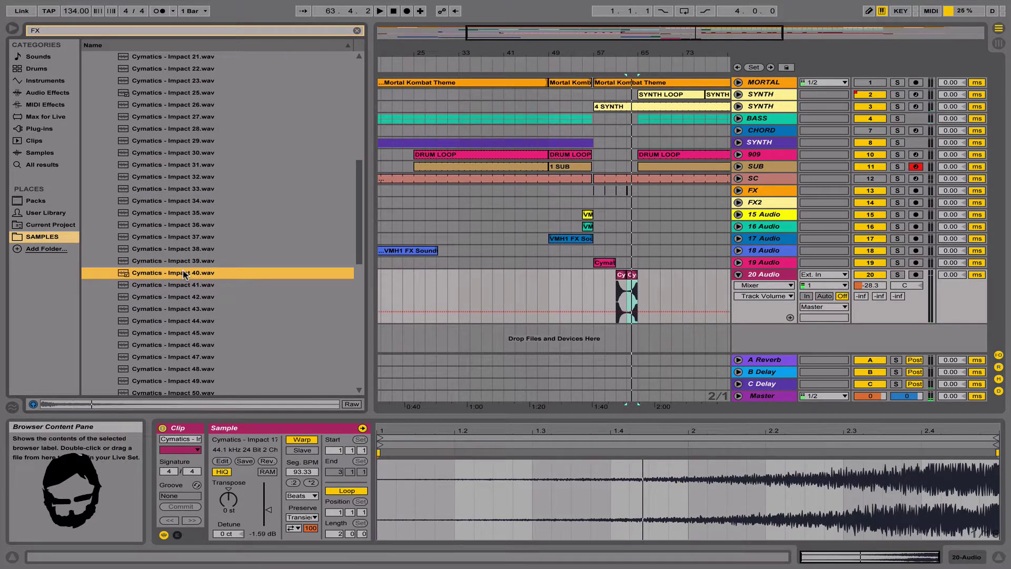
pyautogui.click(184, 289)
pyautogui.click(179, 278)
pyautogui.click(188, 321)
pyautogui.scroll(-8, 188, 340)
pyautogui.click(188, 344)
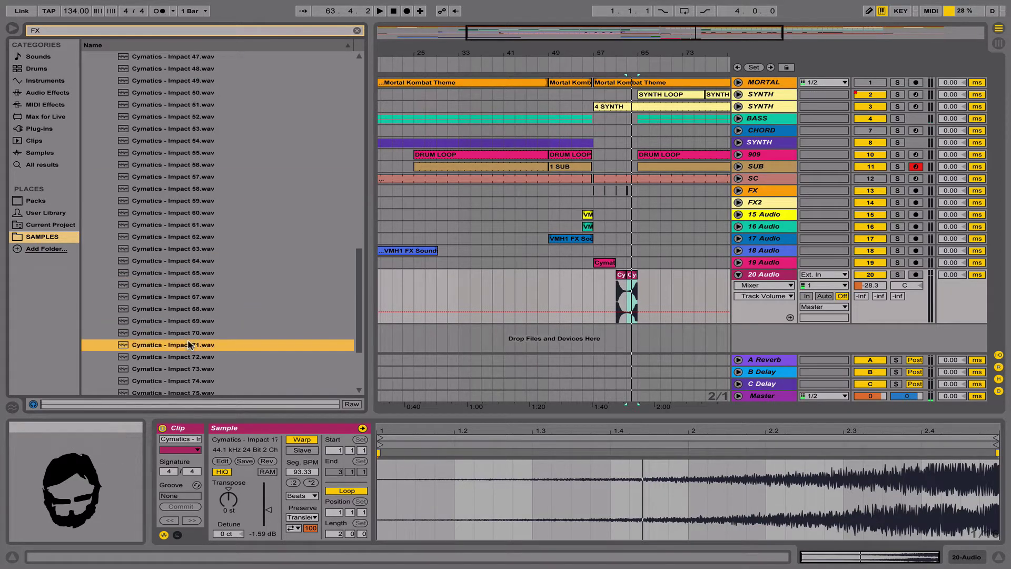
# Place Cymatics - Impact 71 at bar 61 on 19 Audio, reverse it and unfold the track during playback.
pyautogui.moveTo(186, 346); pyautogui.dragTo(621, 263)
pyautogui.click(271, 462)
pyautogui.press('space')
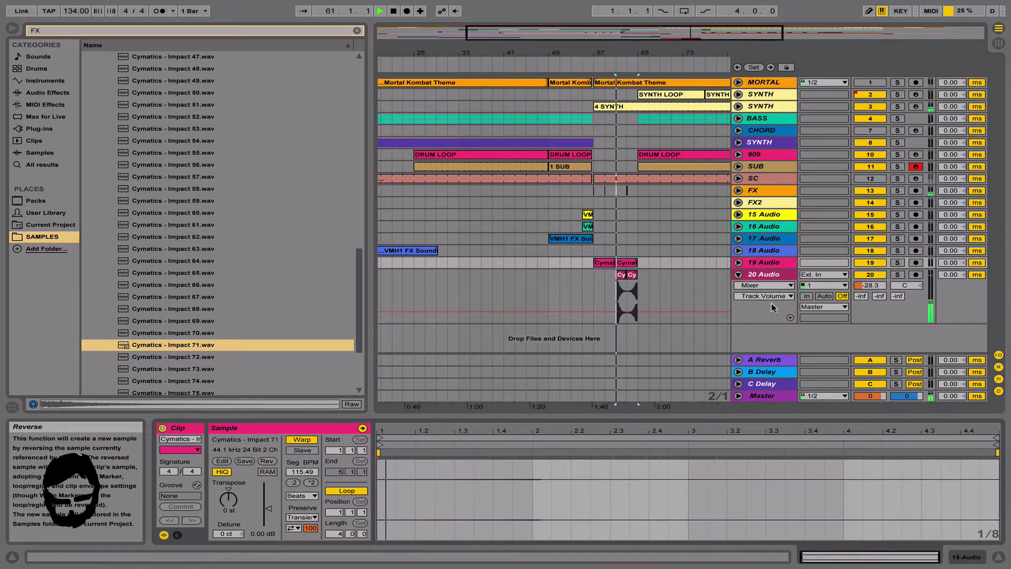
pyautogui.click(738, 263)
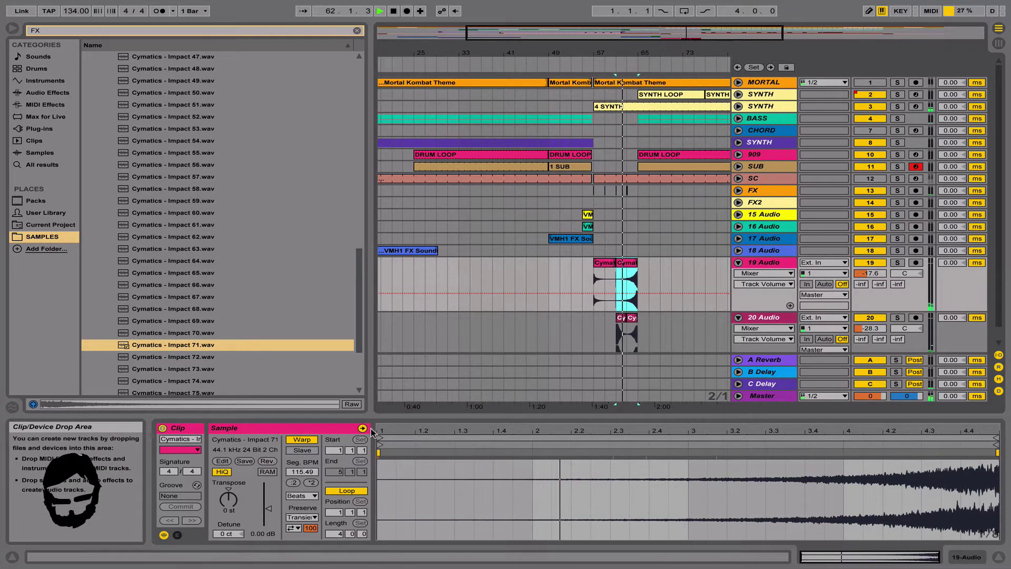
# Lower the reversed Impact 71 clip's gain to -12.3 dB and fold the 19 Audio and 20 Audio tracks.
pyautogui.moveTo(261, 534); pyautogui.dragTo(261, 559)
pyautogui.click(777, 265)
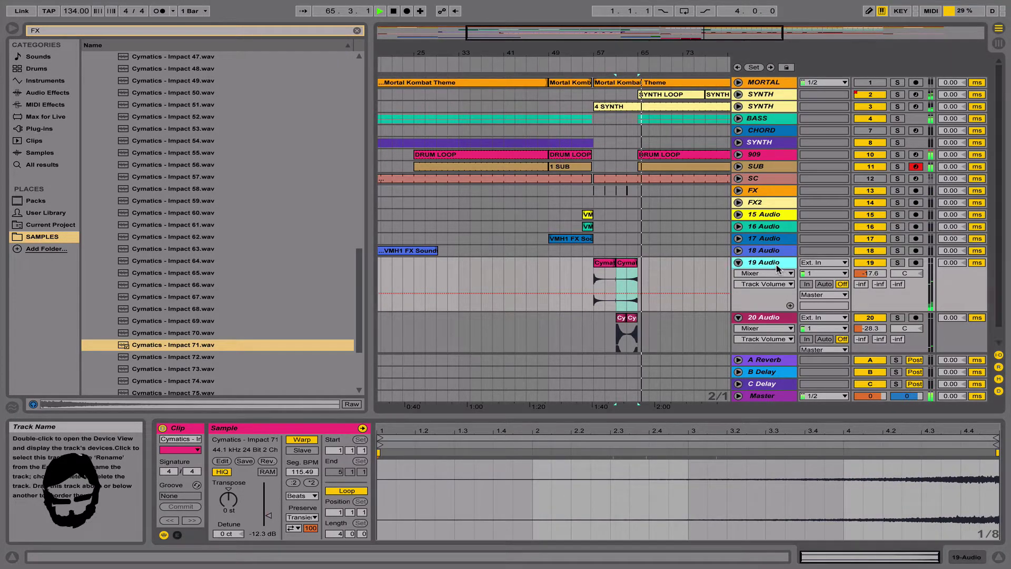
pyautogui.press('Left')
pyautogui.press('Down')
pyautogui.press('Left')
pyautogui.press('Up')
pyautogui.press('Up')
pyautogui.press('Up')
pyautogui.press('Up')
pyautogui.press('Up')
pyautogui.press('Up')
pyautogui.press('Up')
pyautogui.press('Up')
pyautogui.press('Up')
pyautogui.press('Up')
pyautogui.press('Up')
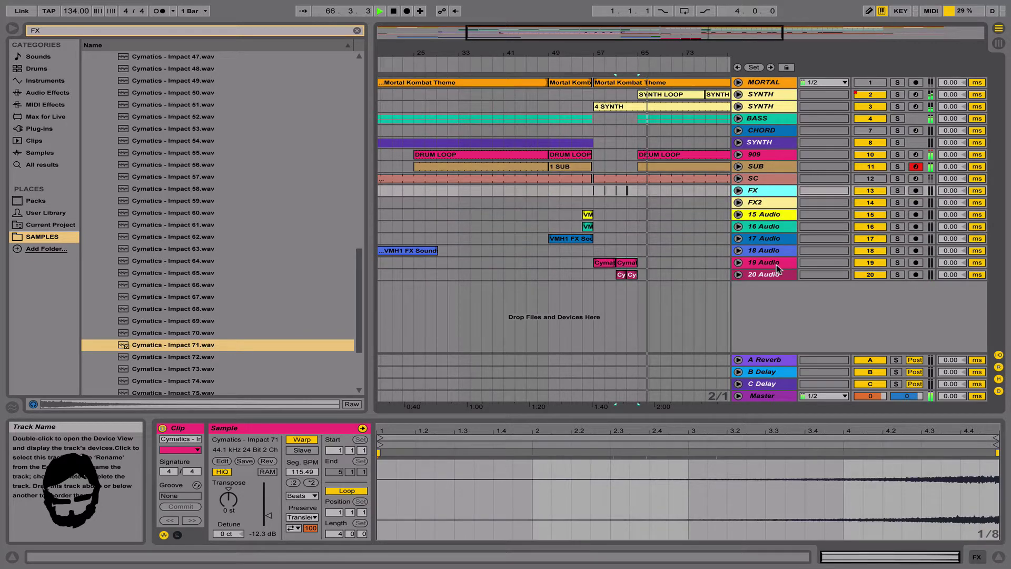
pyautogui.press('Up')
pyautogui.press('Up')
pyautogui.press('Up')
pyautogui.press('Up')
pyautogui.press('Up')
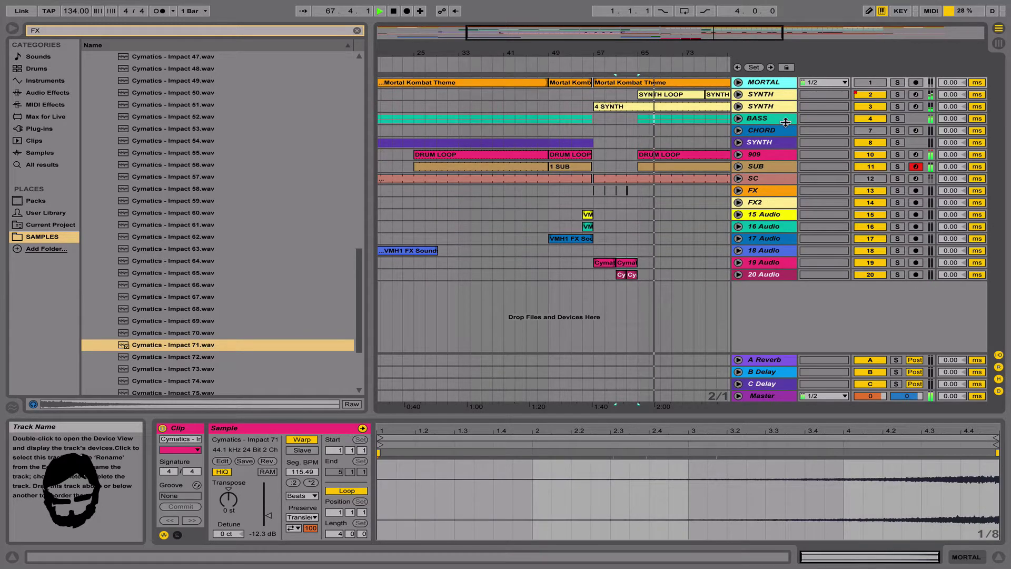
# Unfold the 909 track and draw Open Hi Hat Level and Closed Hi Hat Level automation from bar 65 onward.
pyautogui.click(780, 156)
pyautogui.press('Right')
pyautogui.press('b')
pyautogui.moveTo(642, 175); pyautogui.dragTo(717, 175)
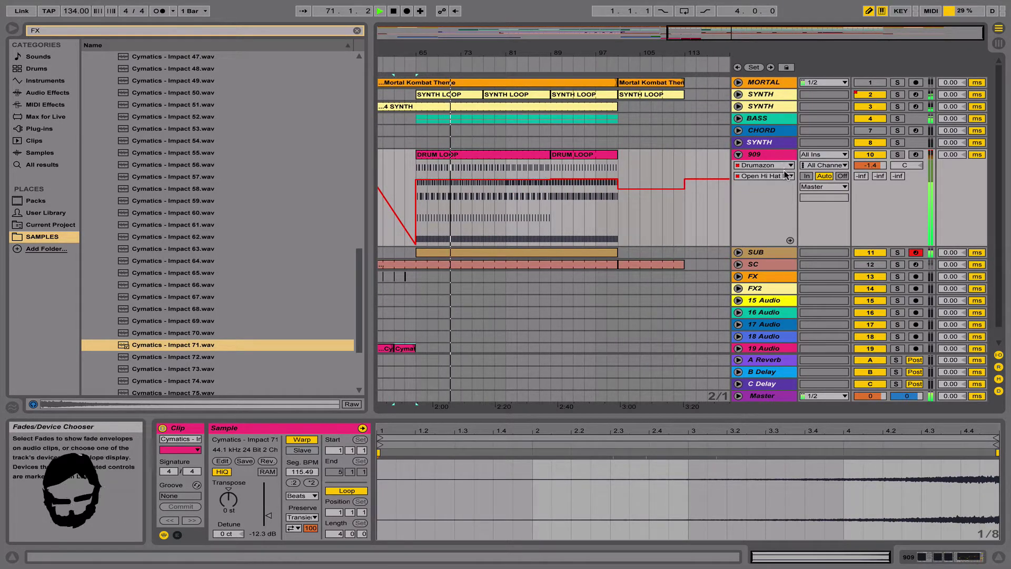
pyautogui.click(763, 176)
pyautogui.click(785, 207)
pyautogui.press('b')
pyautogui.press('b')
pyautogui.moveTo(416, 194); pyautogui.dragTo(542, 193)
# Show the Bass Drum Mute automation on the 909 track and leave Draw Mode.
pyautogui.click(755, 176)
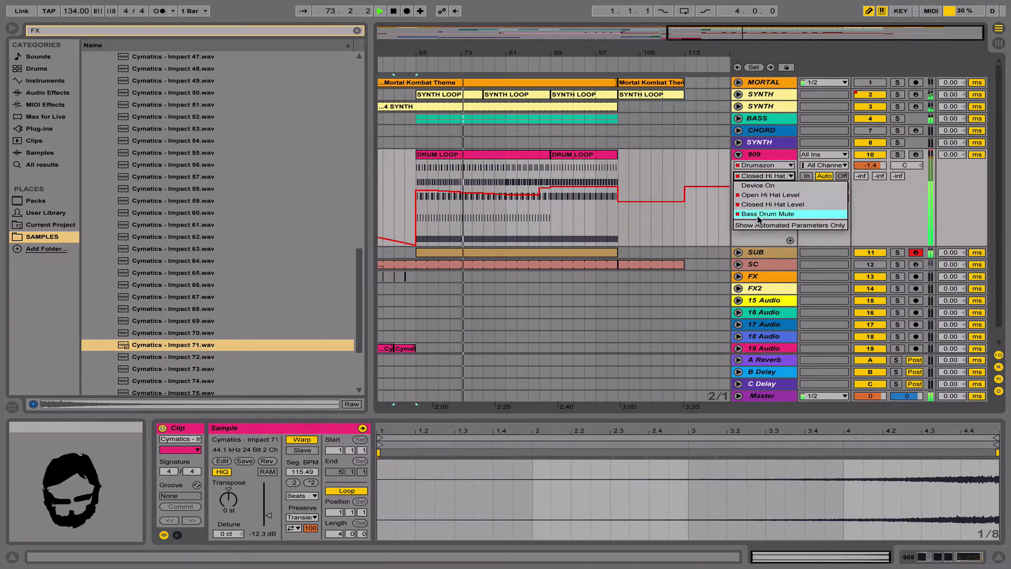
pyautogui.click(760, 214)
pyautogui.click(753, 176)
pyautogui.click(760, 213)
pyautogui.press('b')
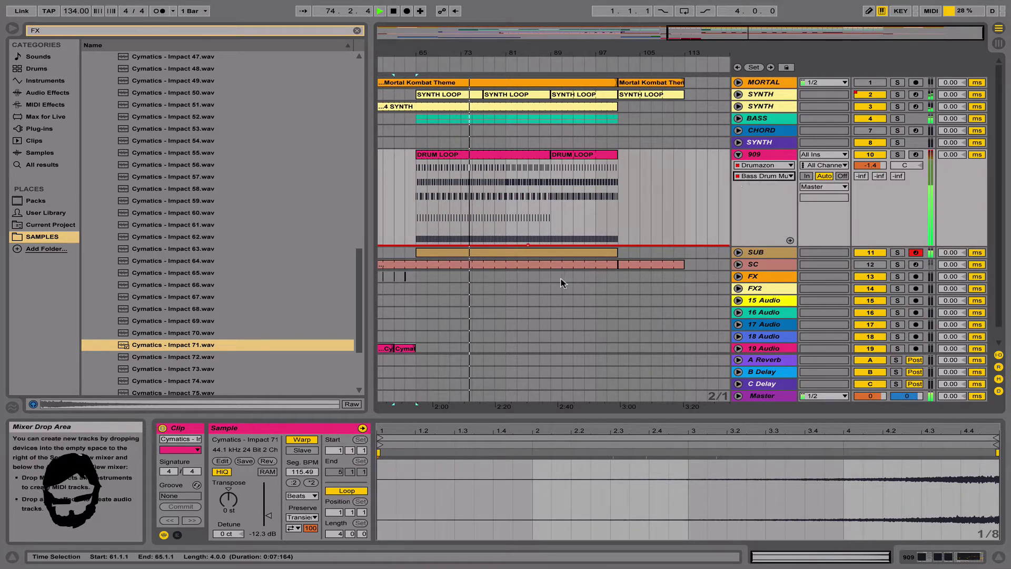
# Play from bar 57 and set the volume of the SYNTH track holding the 4 SYNTH clip to -10.6 dB.
pyautogui.hscroll(-10, 562, 283)
pyautogui.click(692, 298)
pyautogui.press('space')
pyautogui.press('space')
pyautogui.hscroll(5, 693, 298)
pyautogui.scroll(-1, 693, 297)
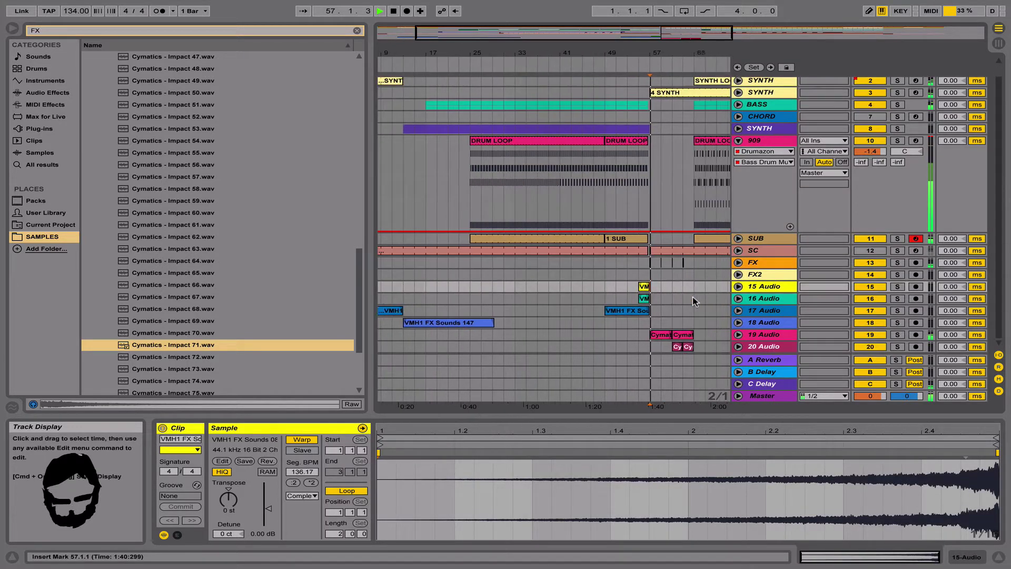
pyautogui.hscroll(-1, 692, 298)
pyautogui.scroll(2, 576, 324)
pyautogui.hscroll(-5, 576, 324)
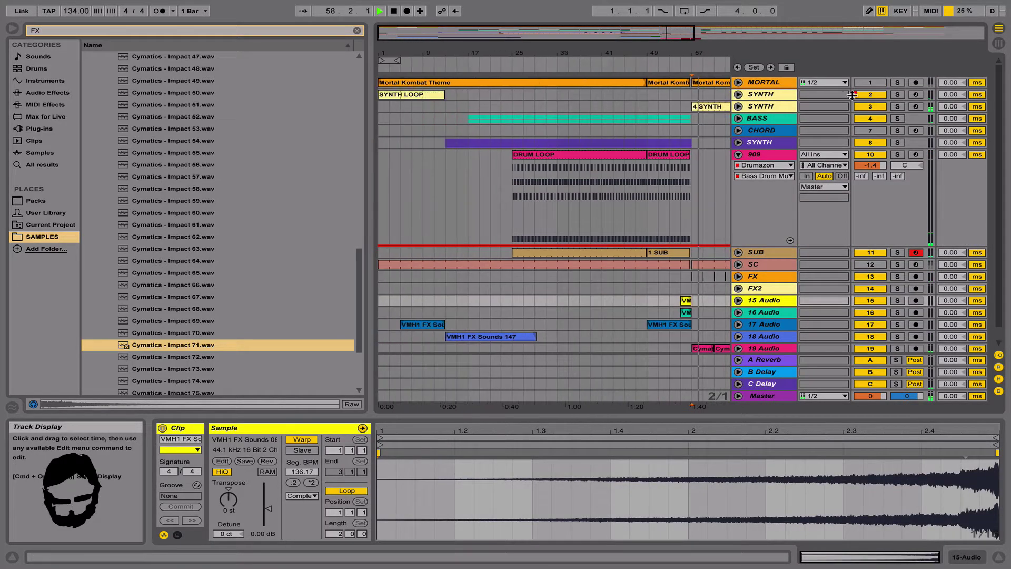
pyautogui.click(738, 106)
pyautogui.moveTo(870, 116); pyautogui.dragTo(870, 114)
pyautogui.press('space')
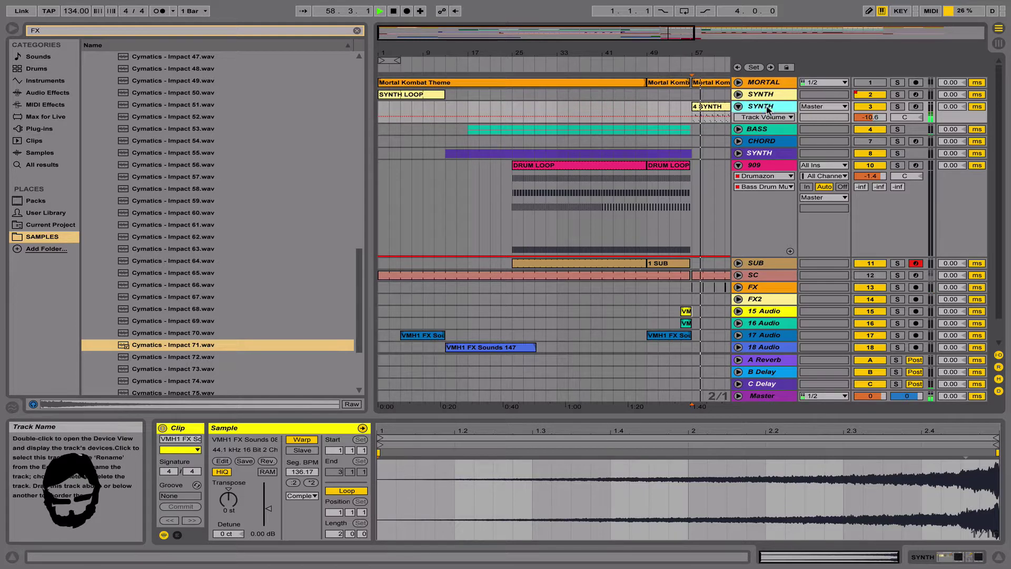
# Play from bar 1, set the SYNTH LOOP track's volume to -14.3 dB and fold the track.
pyautogui.click(383, 109)
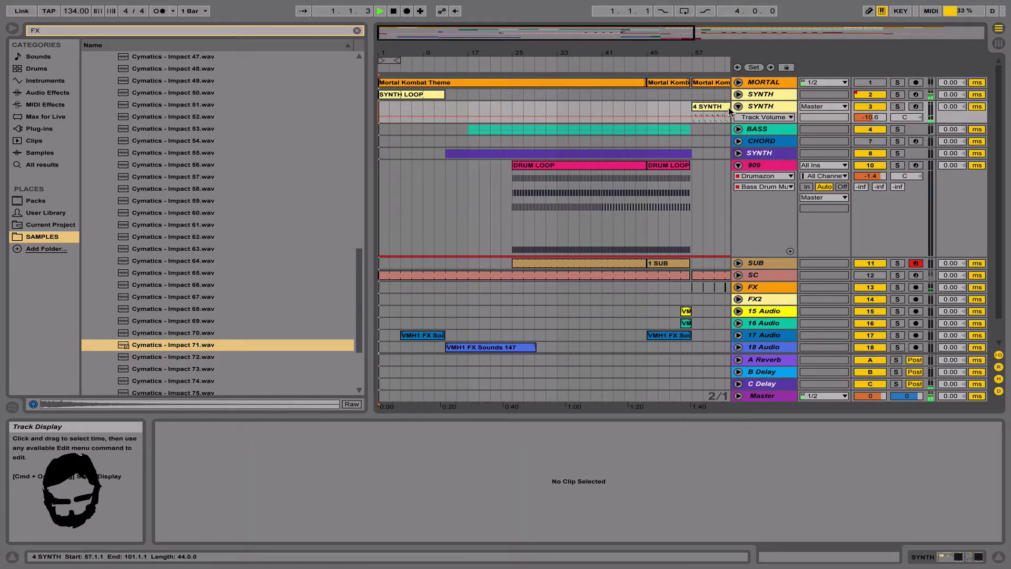
pyautogui.click(738, 94)
pyautogui.moveTo(866, 108); pyautogui.dragTo(866, 105)
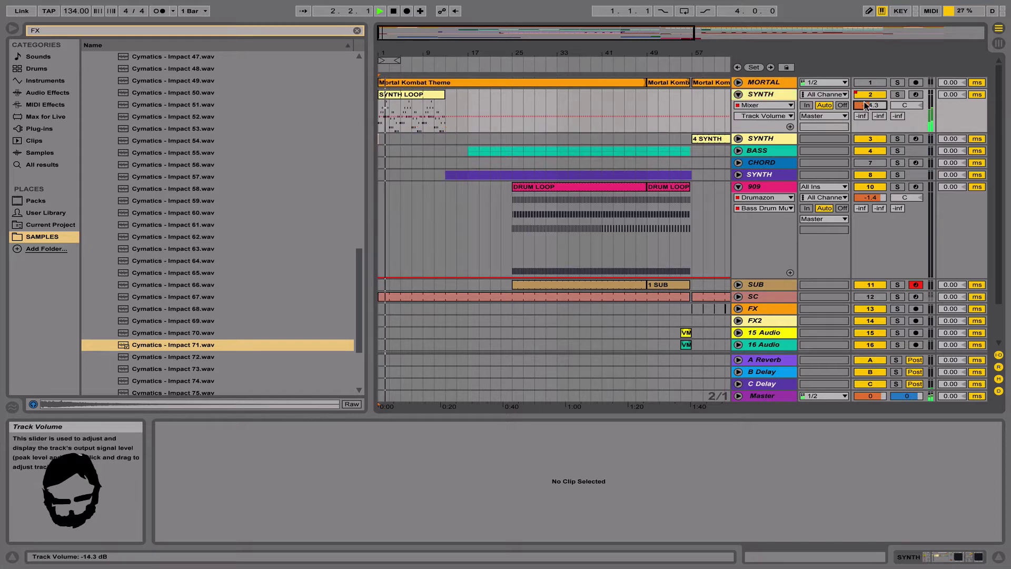
pyautogui.click(770, 98)
pyautogui.press('Left')
pyautogui.press('XF86AudioRaiseVolume')
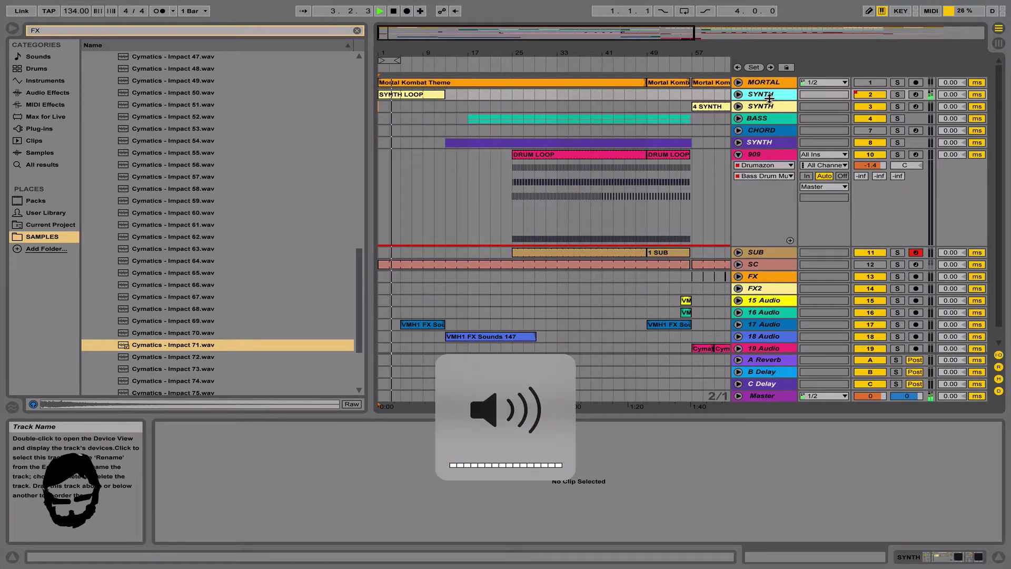
# Fold the 909 track and move the SC track above MORTAL as the first track.
pyautogui.click(768, 155)
pyautogui.press('Left')
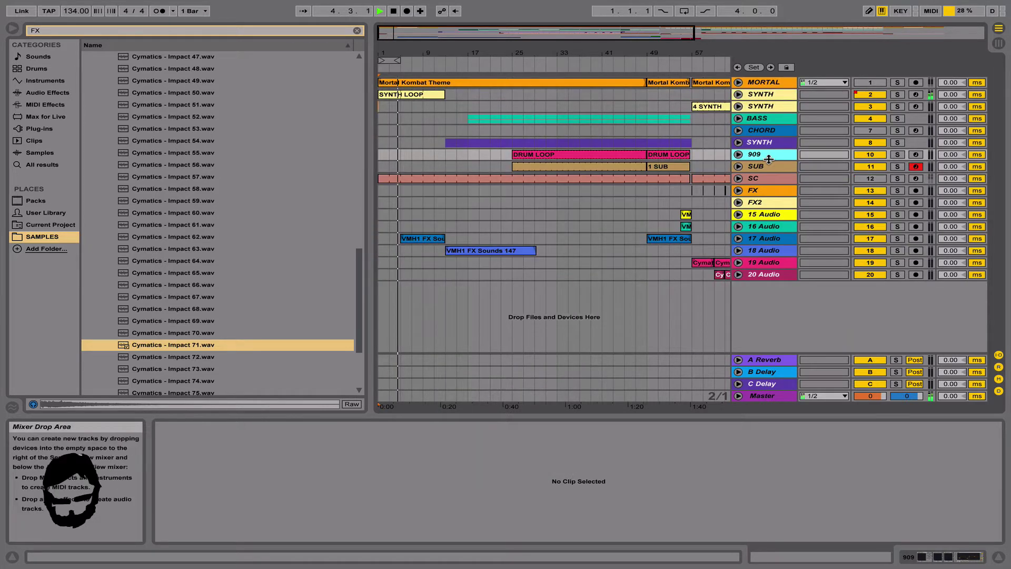
pyautogui.press('Down')
pyautogui.press('Down')
pyautogui.press('Down')
pyautogui.press('Down')
pyautogui.press('Down')
pyautogui.press('Down')
pyautogui.press('Down')
pyautogui.press('Down')
pyautogui.press('Down')
pyautogui.press('Down')
pyautogui.press('Down')
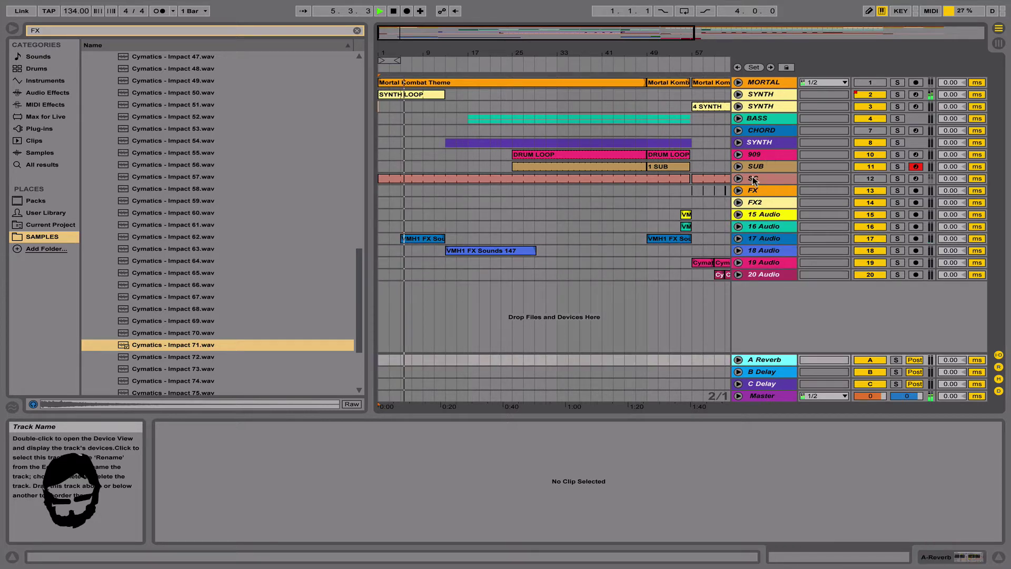
pyautogui.click(753, 179)
pyautogui.moveTo(753, 179); pyautogui.dragTo(752, 82)
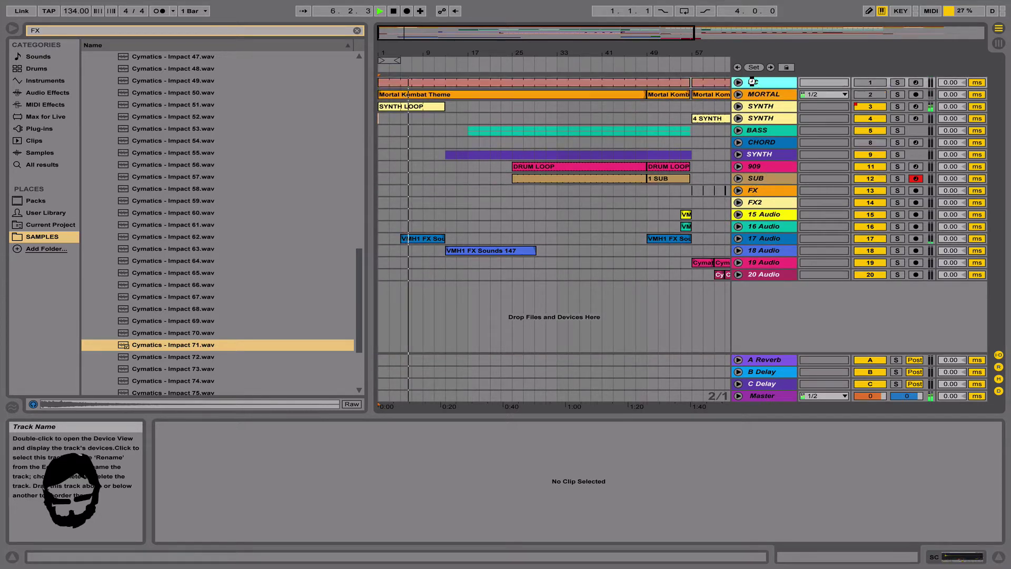
# Unfold 17 Audio, place Cymatics - Impact 72 at bar 9 on 20 Audio and reverse the clip.
pyautogui.click(774, 275)
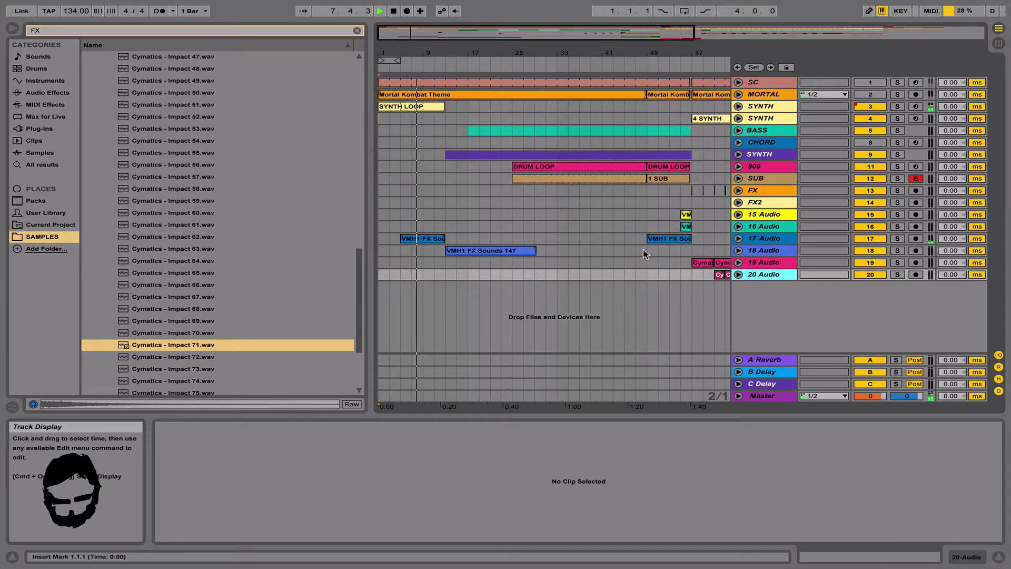
pyautogui.click(738, 238)
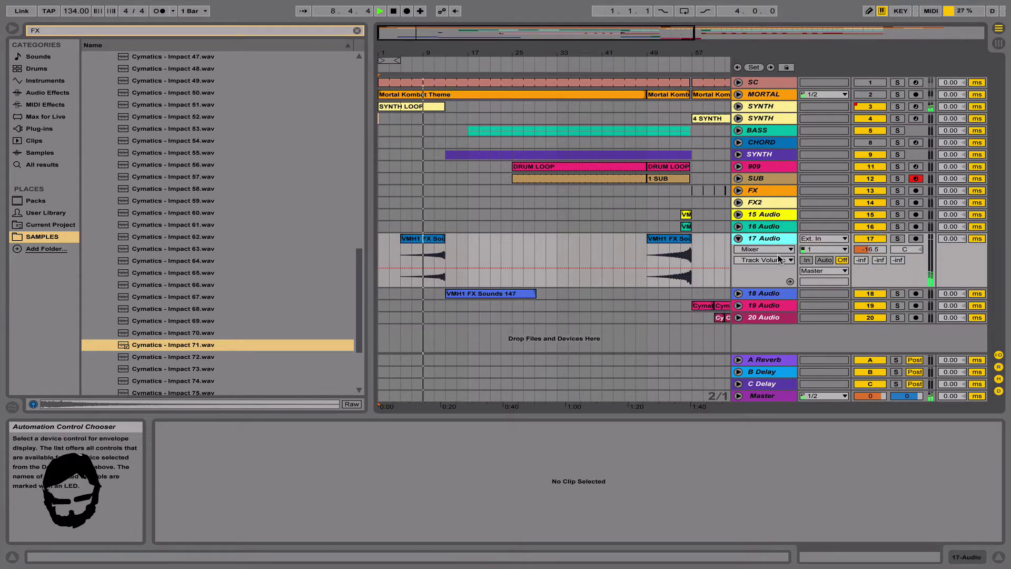
pyautogui.click(213, 357)
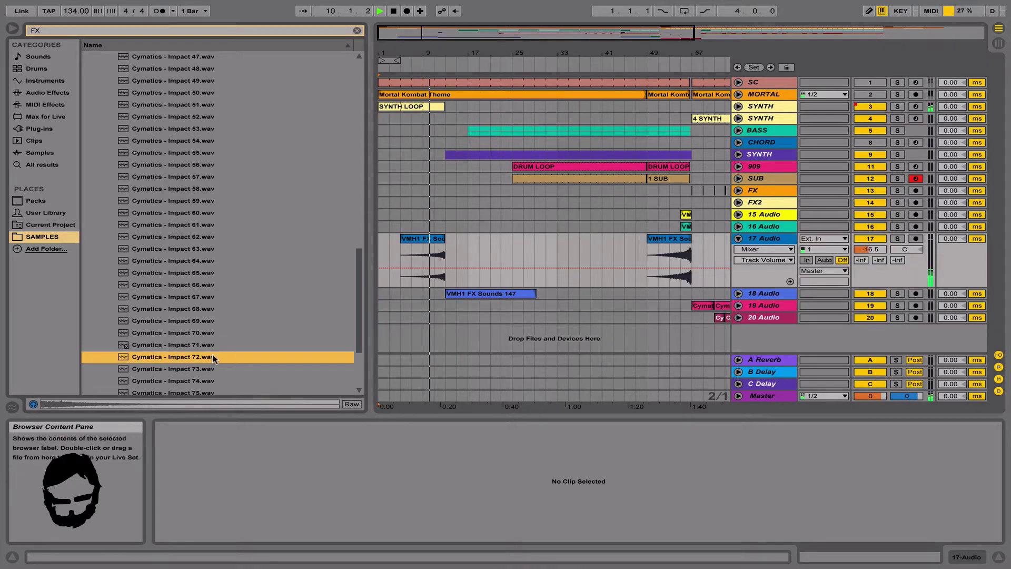
pyautogui.moveTo(213, 358); pyautogui.dragTo(399, 319)
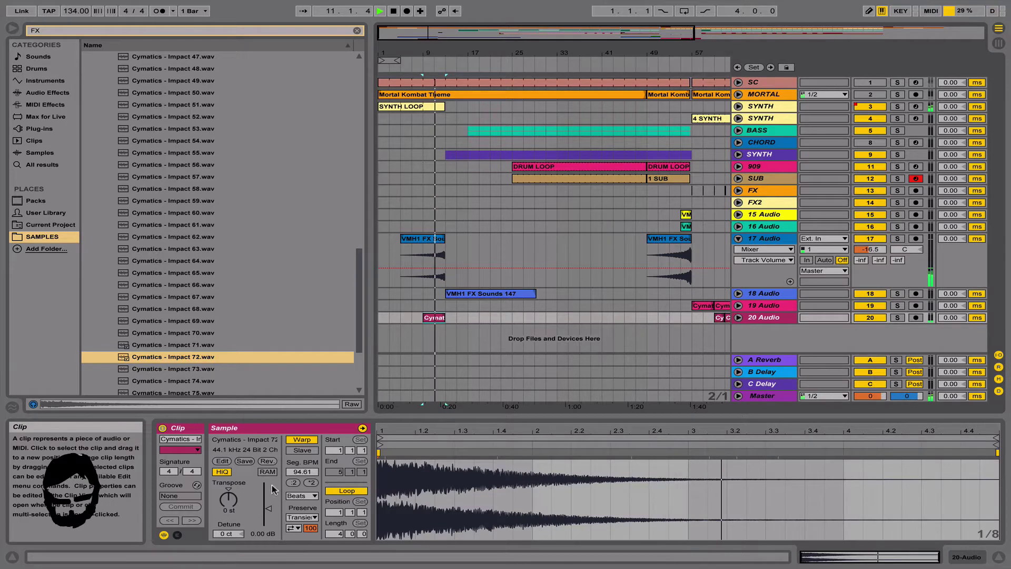
pyautogui.click(268, 461)
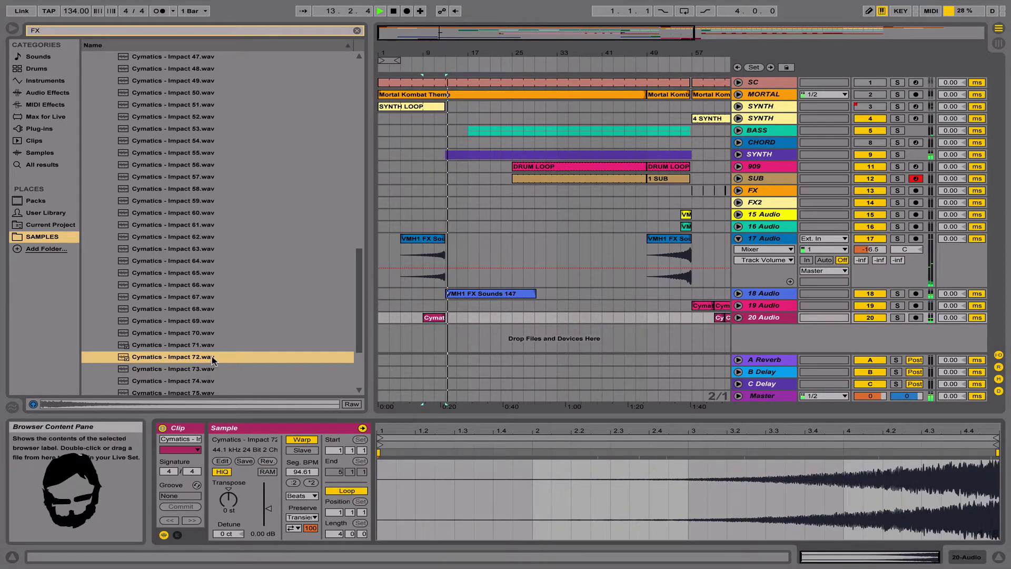
# Audition Impact 73 to 75, place Cymatics - Impact 75 at bar 13 on 19 Audio and play it.
pyautogui.click(192, 371)
pyautogui.click(195, 380)
pyautogui.scroll(-3, 196, 383)
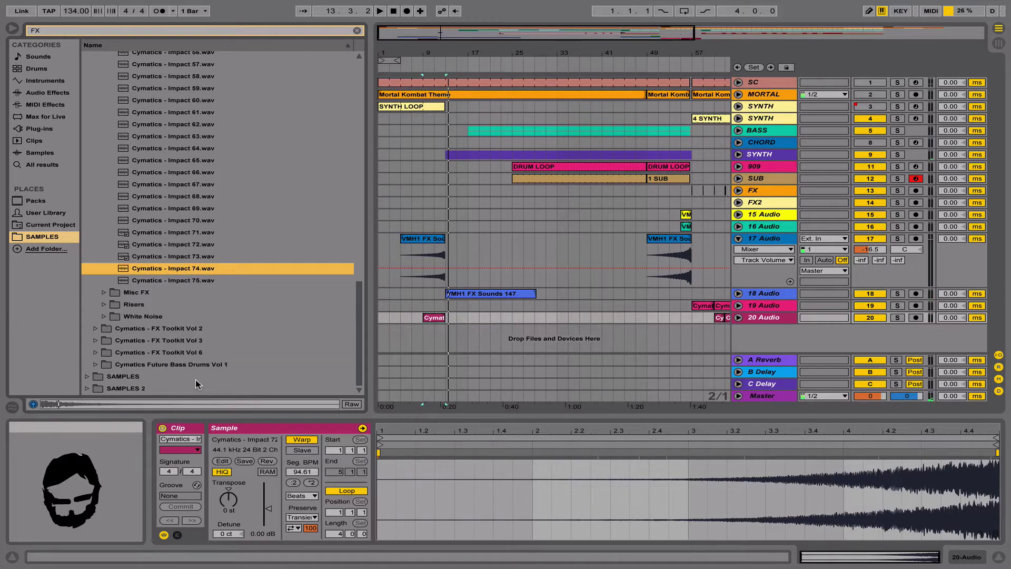
pyautogui.click(196, 281)
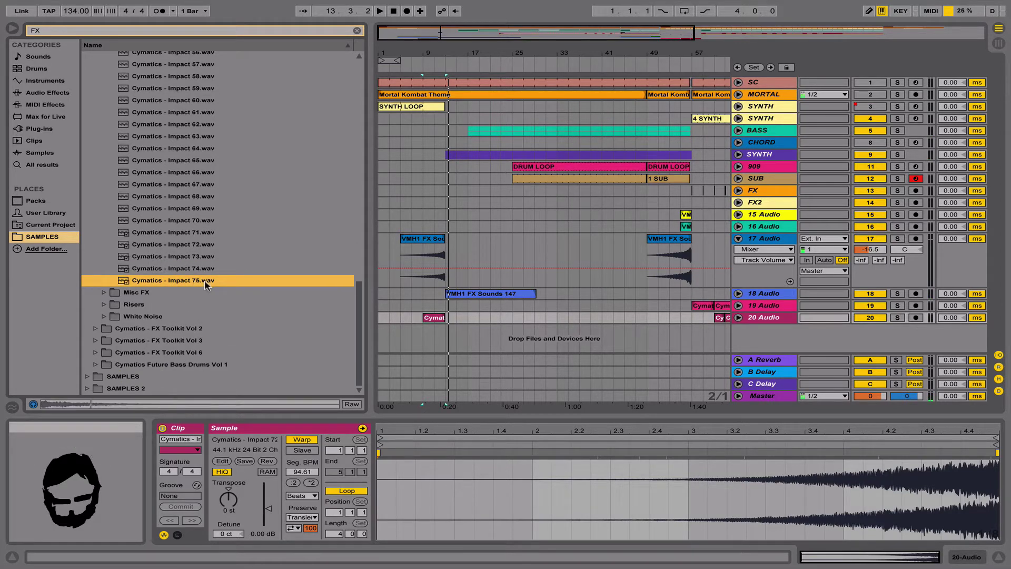
pyautogui.moveTo(449, 312); pyautogui.dragTo(450, 308)
pyautogui.press('space')
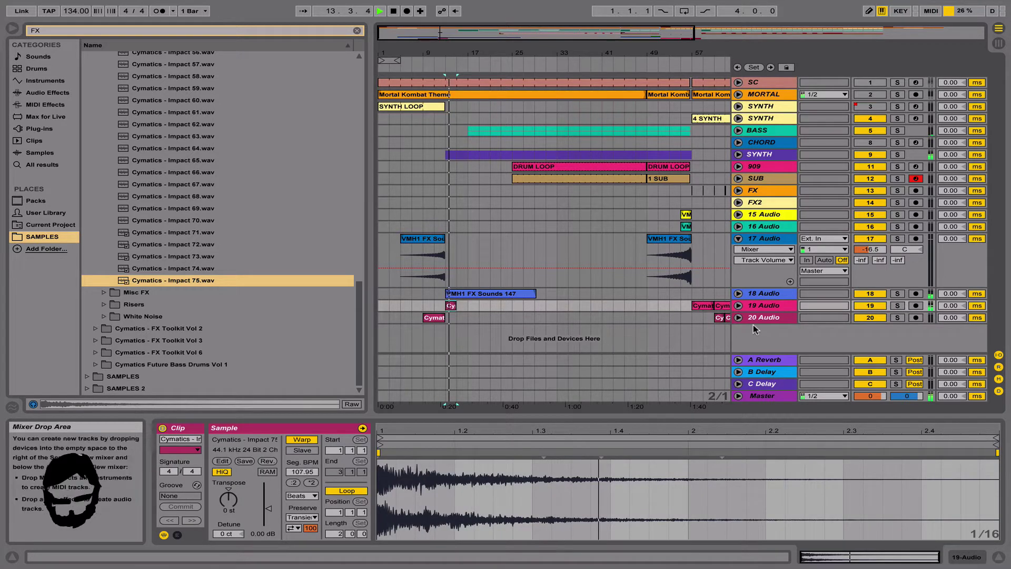
# Try drawing A-Reverb send automation on 19 Audio from bar 13, undo it and fold the track.
pyautogui.click(738, 305)
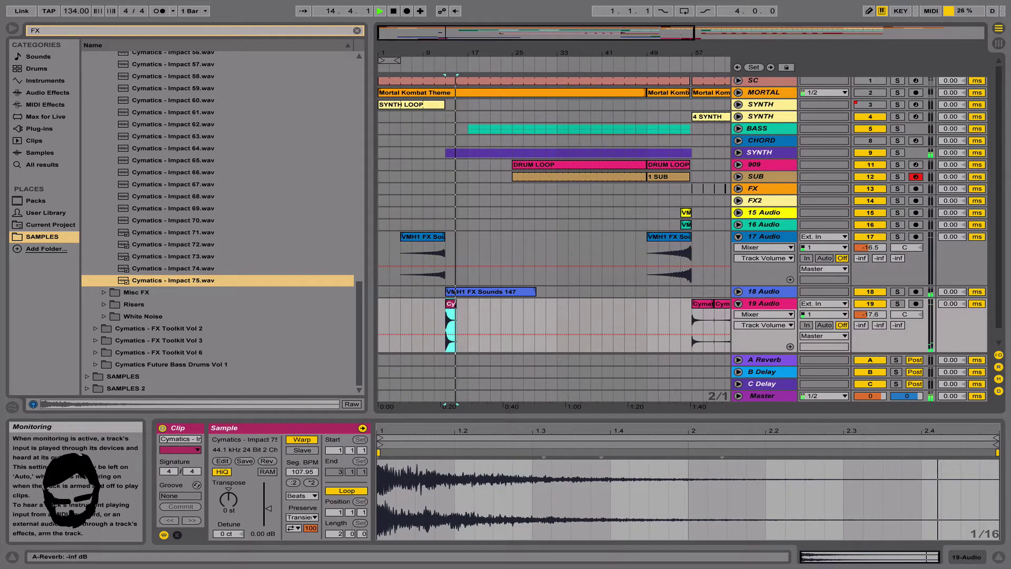
pyautogui.click(860, 325)
pyautogui.press('b')
pyautogui.moveTo(447, 311); pyautogui.dragTo(499, 311)
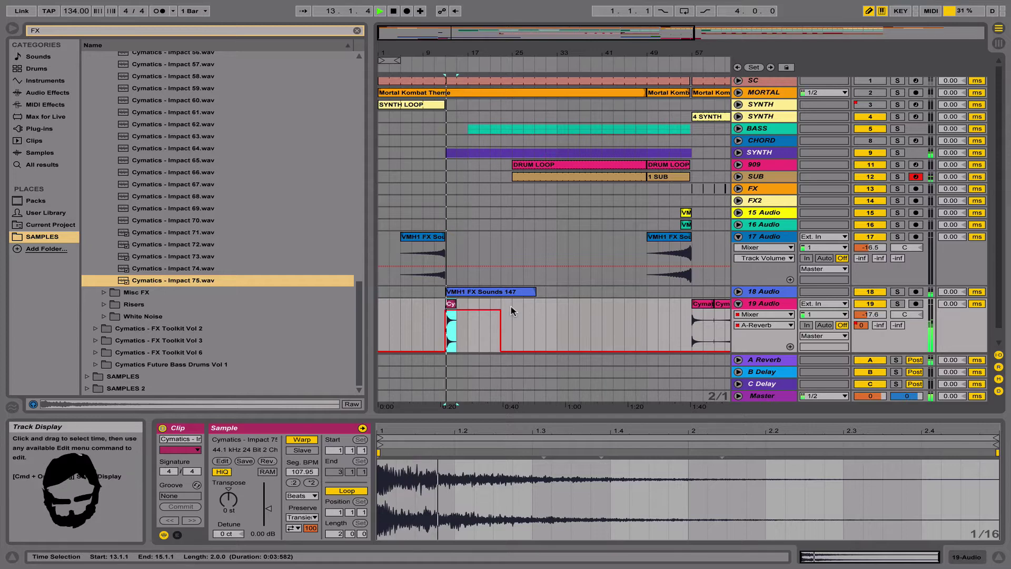
pyautogui.press('super+z')
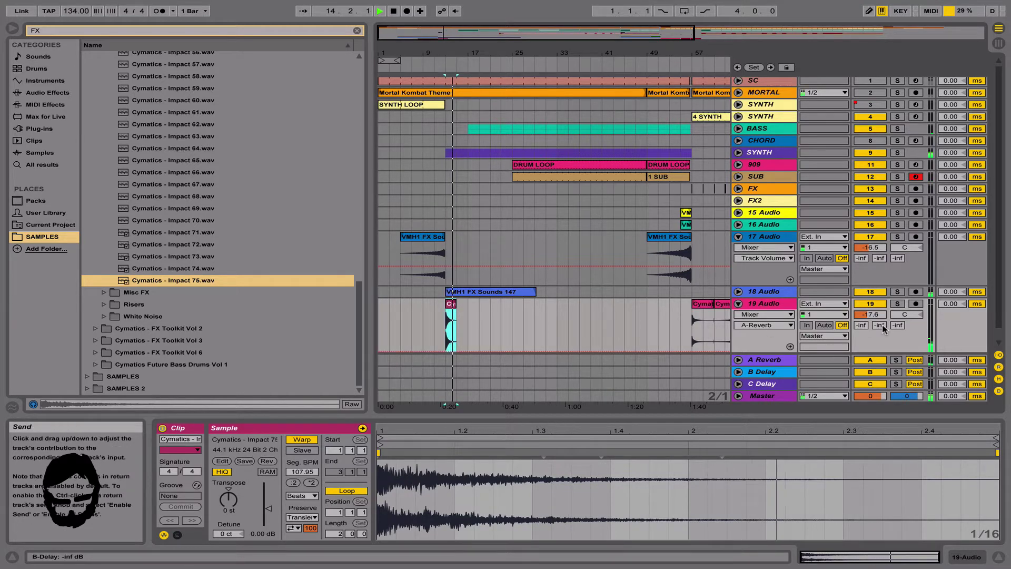
pyautogui.press('b')
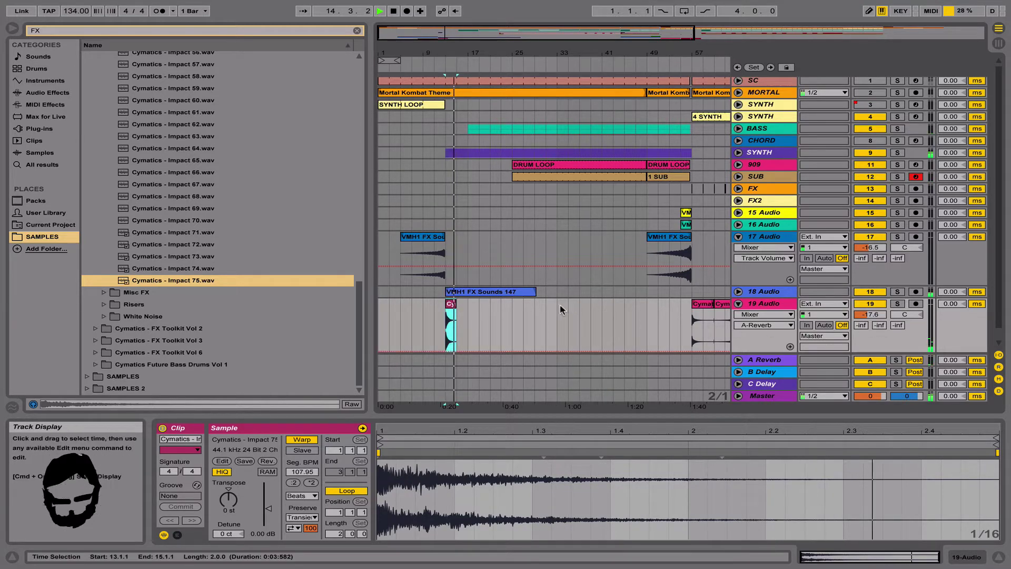
pyautogui.doubleClick(763, 304)
# Stop playback and browse the White Noise Down and White Noise Up folders in Cymatics - FX Toolkit Vol 1.
pyautogui.click(135, 293)
pyautogui.press('Down')
pyautogui.press('Down')
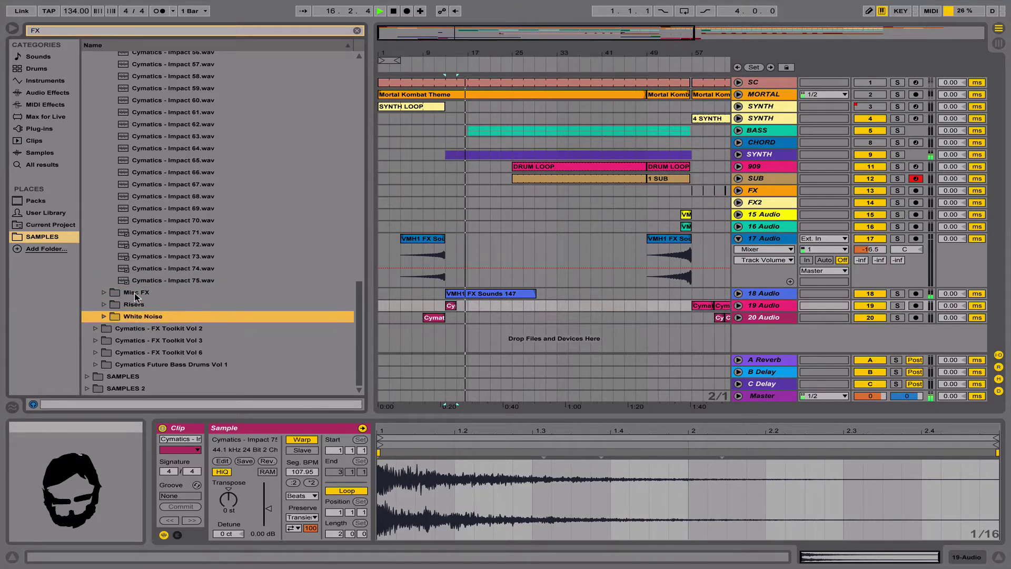
pyautogui.press('space')
pyautogui.press('Down')
pyautogui.press('Down')
pyautogui.press('Up')
pyautogui.press('Up')
pyautogui.press('Right')
pyautogui.press('Down')
pyautogui.press('Down')
pyautogui.press('Up')
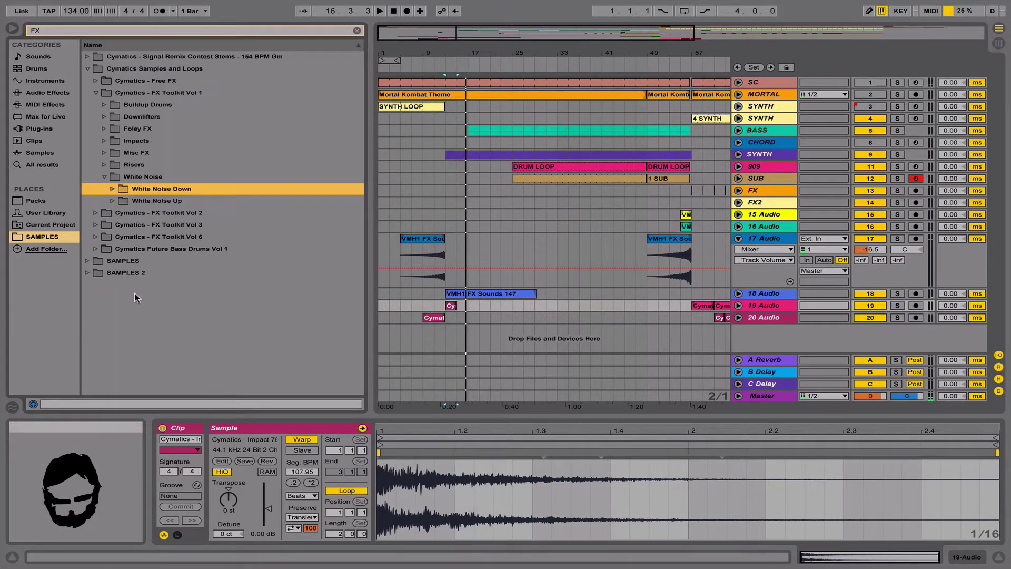
pyautogui.press('Right')
pyautogui.press('Left')
pyautogui.press('Down')
pyautogui.press('Right')
pyautogui.press('Down')
pyautogui.click(169, 203)
pyautogui.press('Left')
pyautogui.press('Up')
pyautogui.press('Right')
pyautogui.press('Down')
# Audition White Noise Down samples and place Cymatics - White Noise Down 6 at bar 13 on 17 Audio.
pyautogui.click(195, 238)
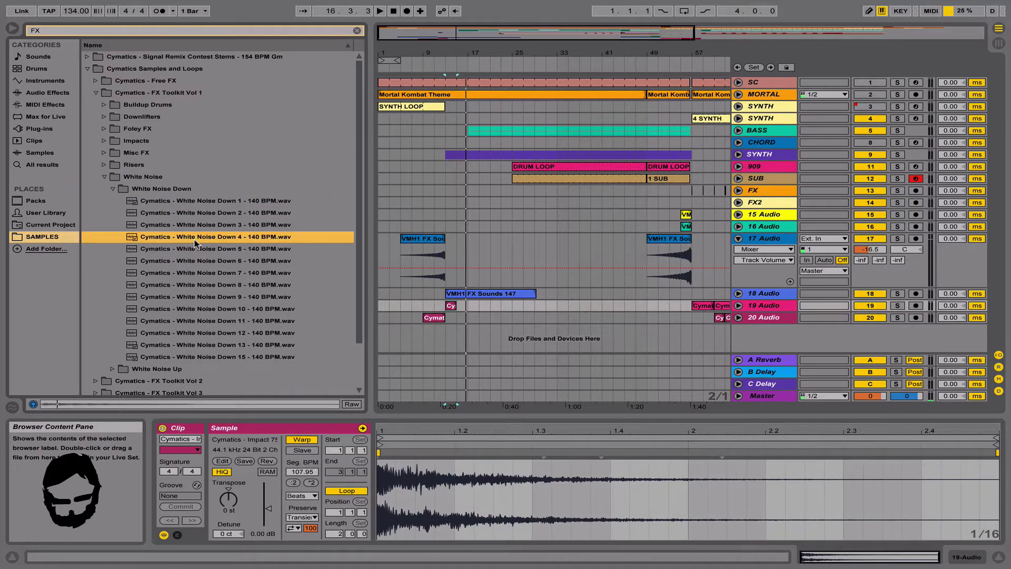
pyautogui.click(199, 260)
pyautogui.moveTo(195, 263); pyautogui.dragTo(447, 317)
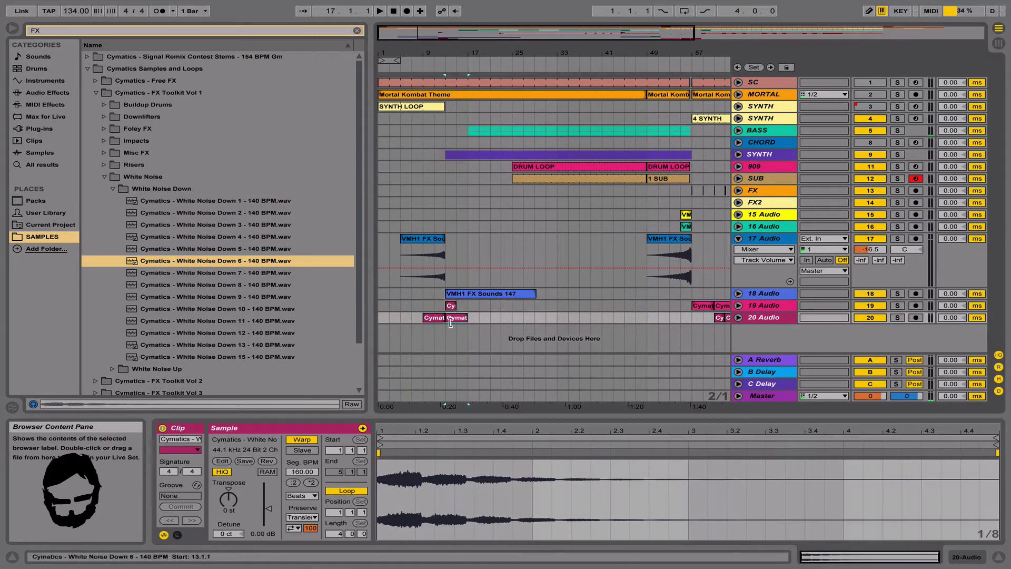
pyautogui.press('space')
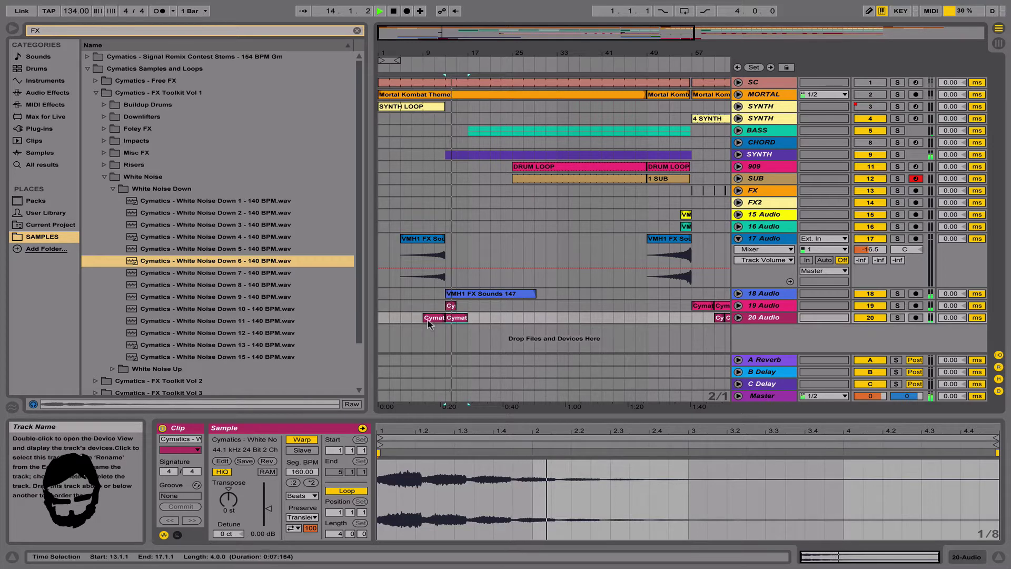
pyautogui.moveTo(454, 317); pyautogui.dragTo(451, 273)
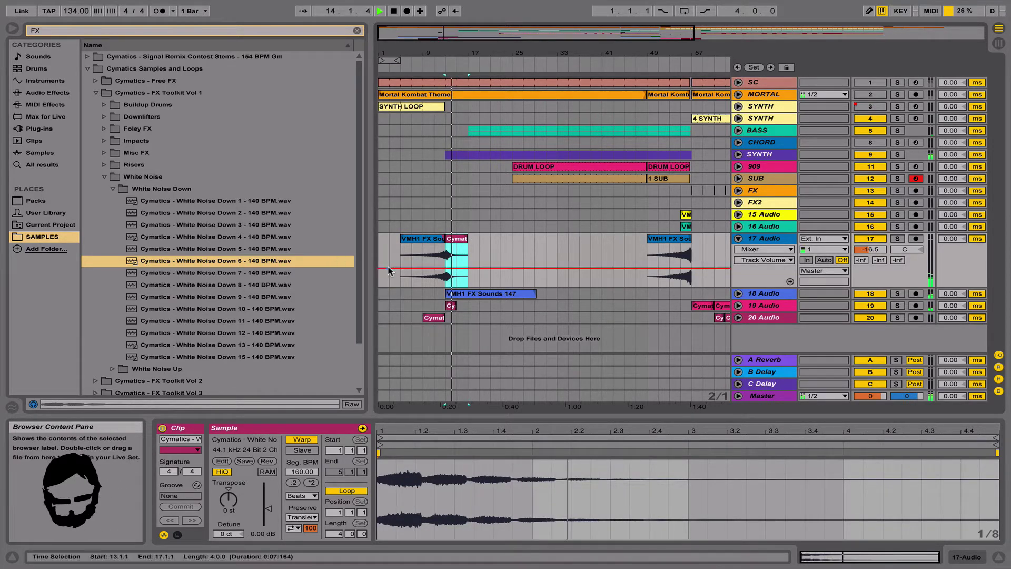
# Collapse the White Noise Down folder and place Cymatics - White Noise Up 1 from White Noise Up at bar 17 on 20 Audio.
pyautogui.click(270, 179)
pyautogui.press('Left')
pyautogui.press('Down')
pyautogui.press('Up')
pyautogui.press('Right')
pyautogui.press('Down')
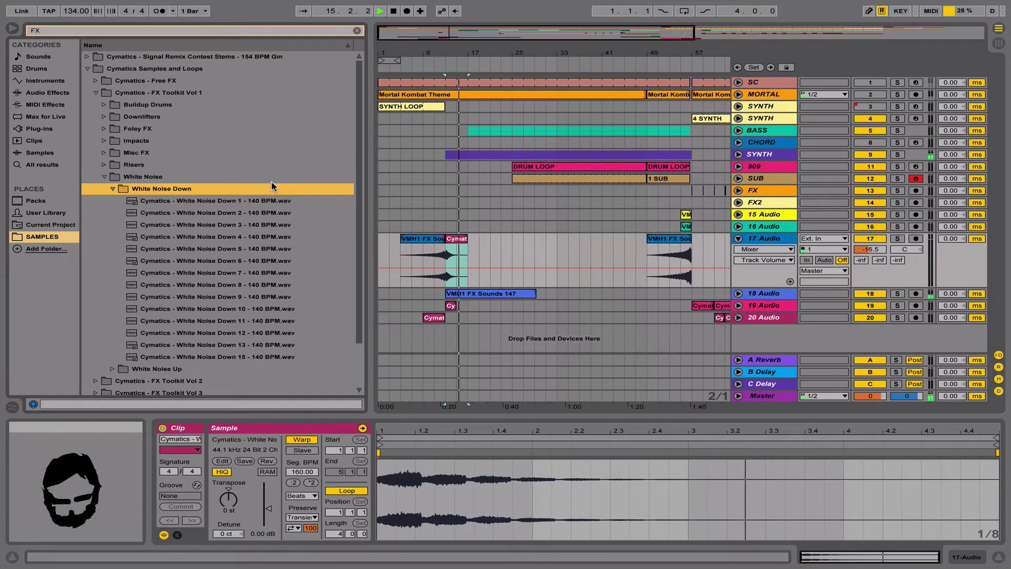
pyautogui.press('Left')
pyautogui.press('Down')
pyautogui.press('Right')
pyautogui.press('Down')
pyautogui.moveTo(270, 213); pyautogui.dragTo(476, 322)
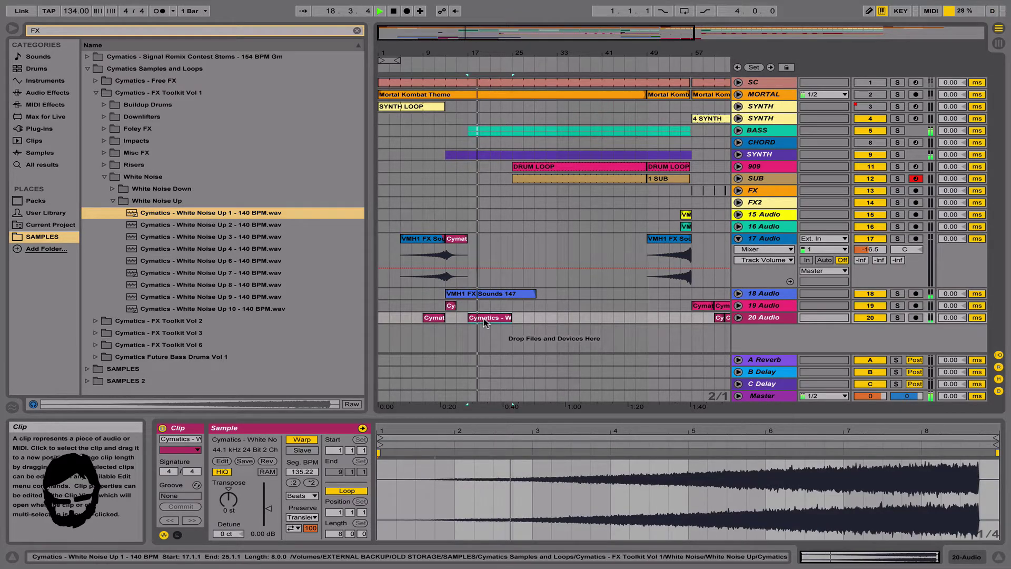
# Place Cymatics - White Noise Up 6 at bar 21 on 19 Audio with -2.04 dB clip gain, and delete the bar 17 clip on 20 Audio.
pyautogui.moveTo(250, 262); pyautogui.dragTo(488, 318)
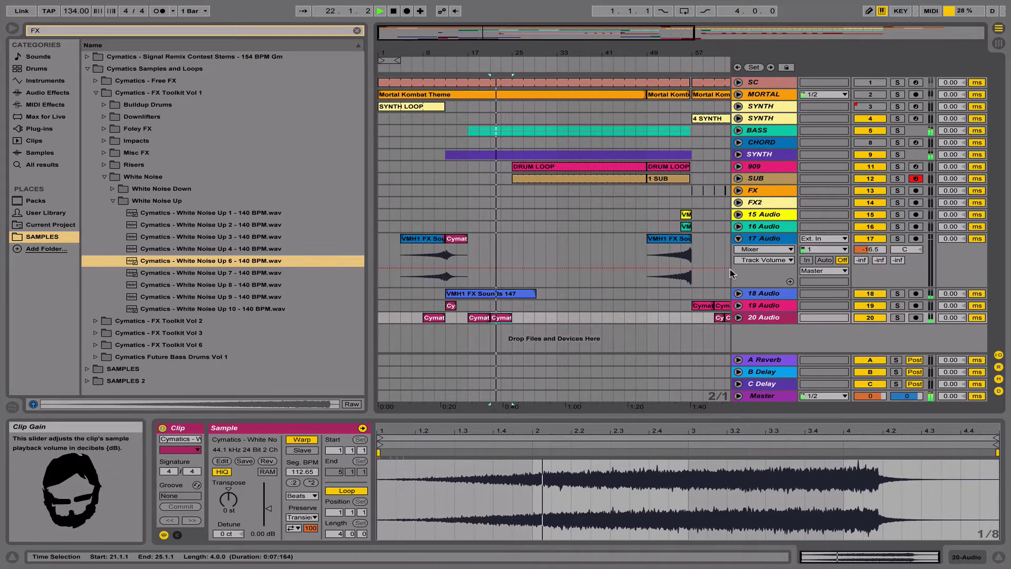
pyautogui.moveTo(503, 317); pyautogui.dragTo(503, 305)
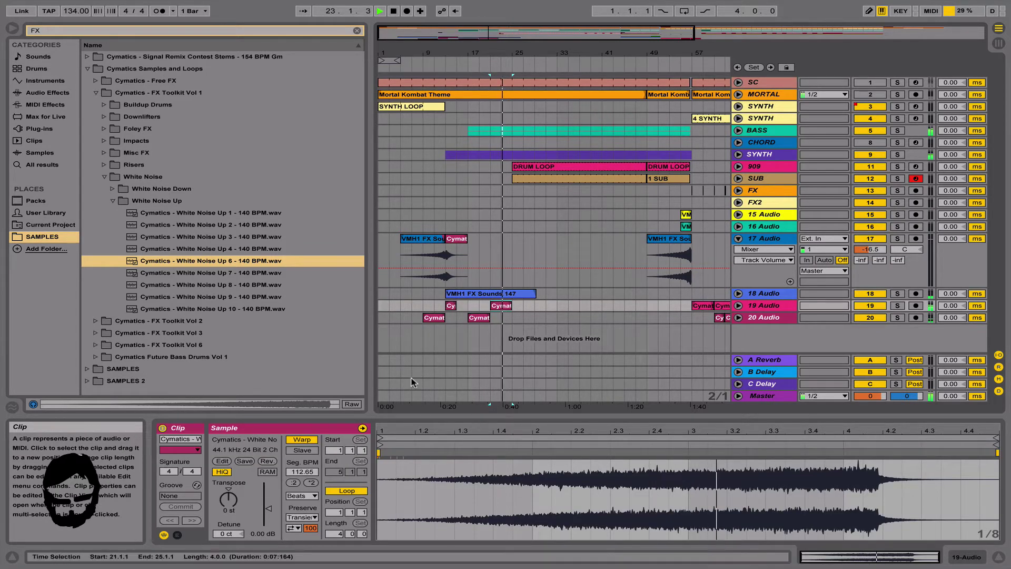
pyautogui.moveTo(269, 508); pyautogui.dragTo(269, 511)
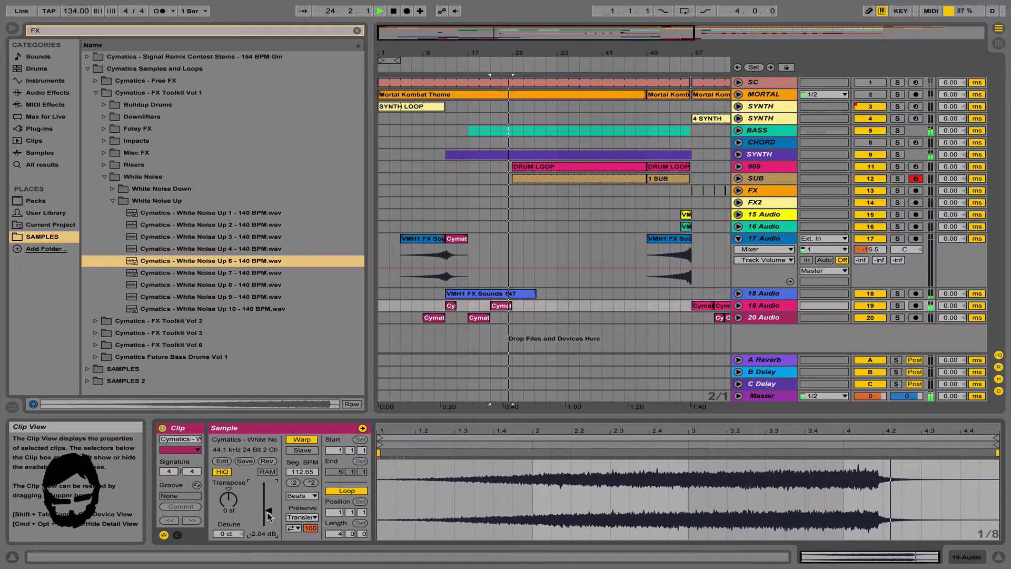
pyautogui.moveTo(468, 318); pyautogui.dragTo(490, 318)
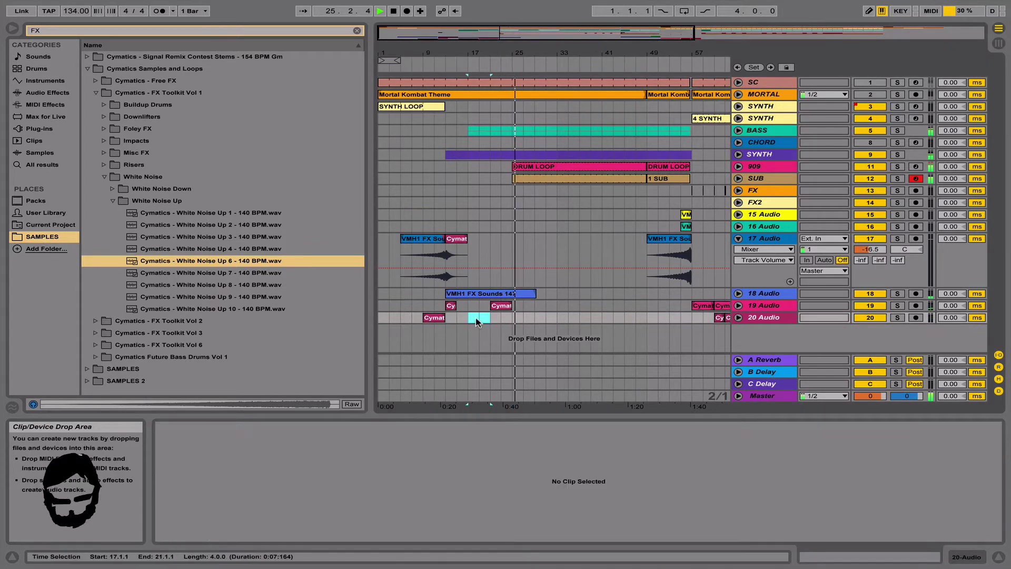
# Unfold the 19 Audio and 18 Audio tracks and solo each in turn to check the FX leading into bar 25.
pyautogui.moveTo(502, 51); pyautogui.dragTo(501, 100)
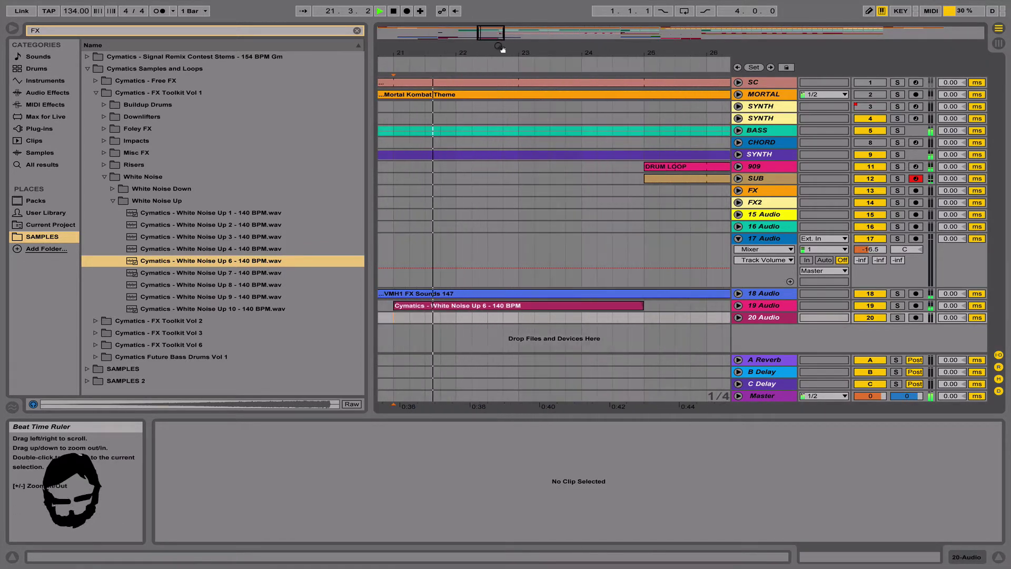
pyautogui.click(738, 305)
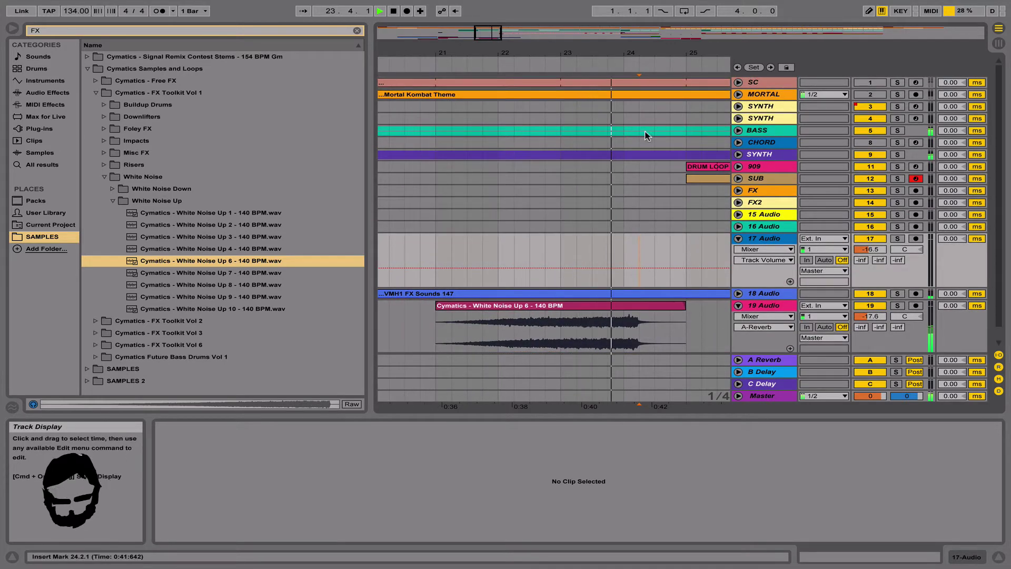
pyautogui.moveTo(641, 134); pyautogui.dragTo(679, 135)
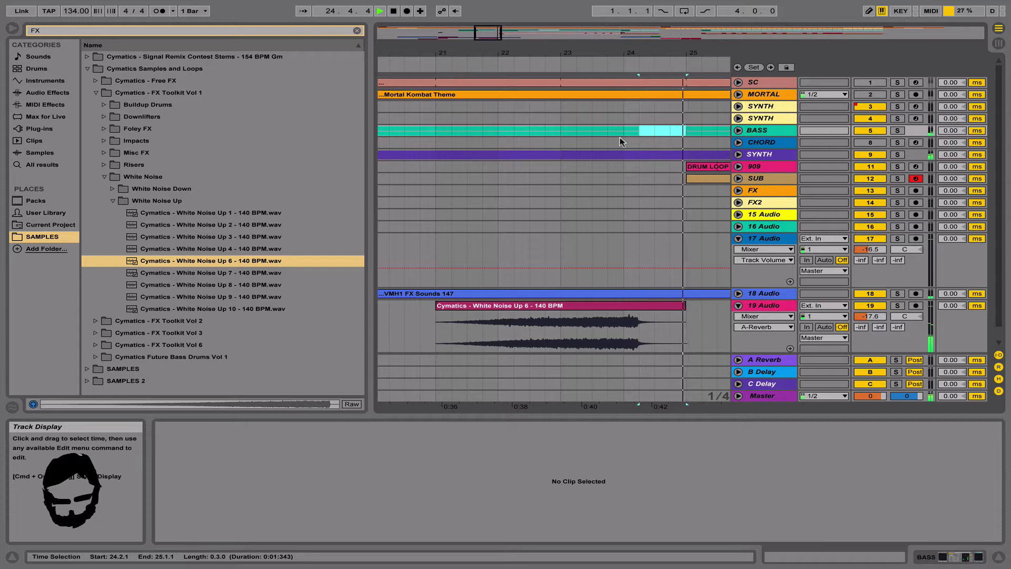
pyautogui.click(607, 190)
pyautogui.click(898, 305)
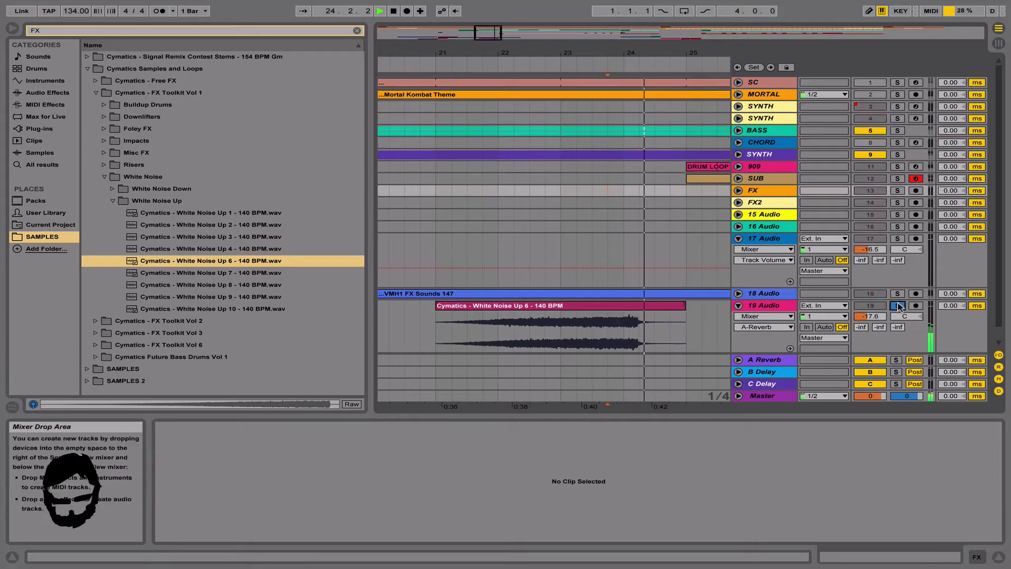
pyautogui.click(898, 306)
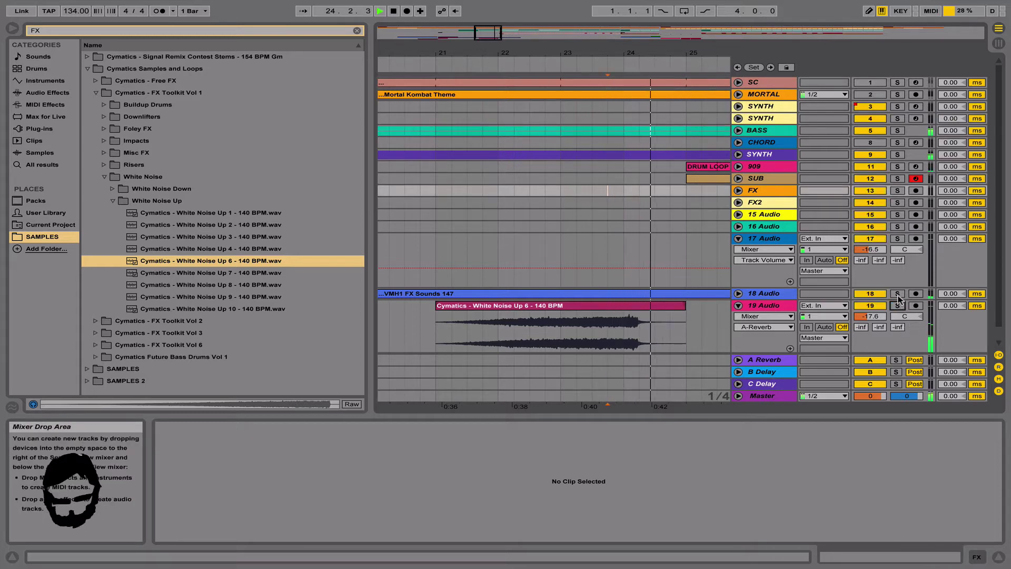
pyautogui.click(898, 293)
pyautogui.click(897, 293)
pyautogui.click(738, 294)
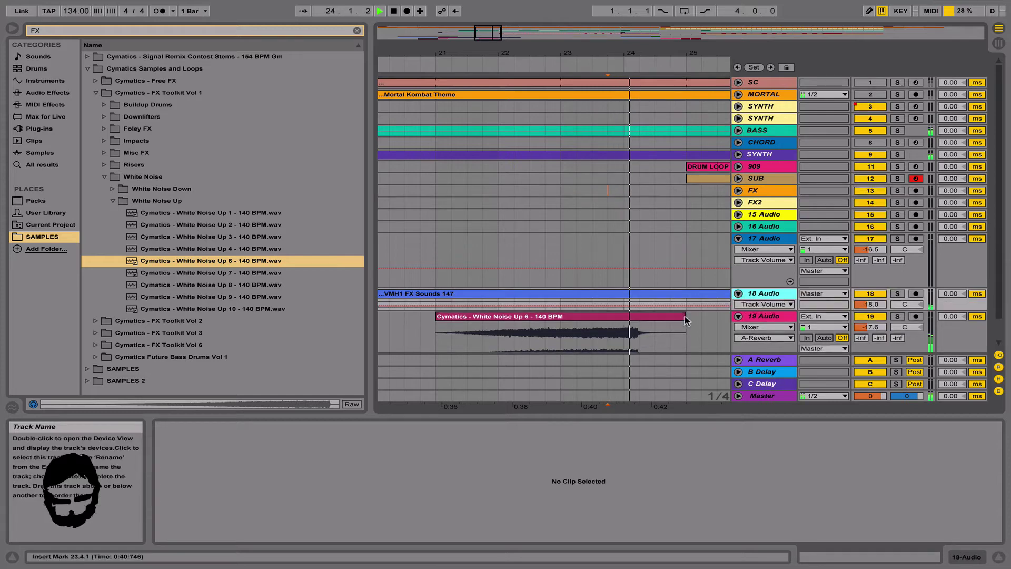
# Delete the material in bar 24 from the BASS track through 18 Audio, and fold the 19 Audio track.
pyautogui.click(605, 348)
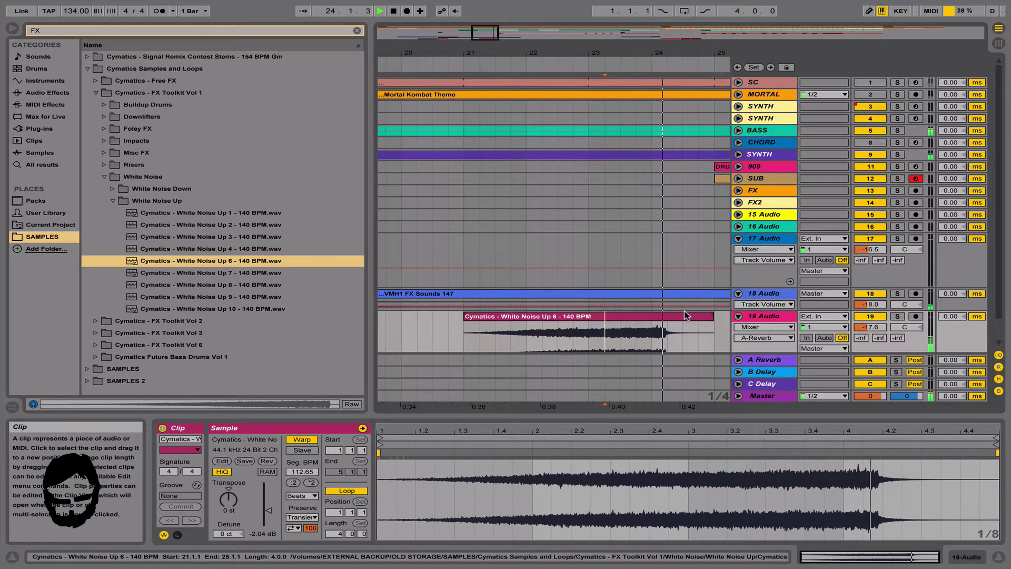
pyautogui.click(526, 142)
pyautogui.moveTo(655, 131); pyautogui.dragTo(709, 301)
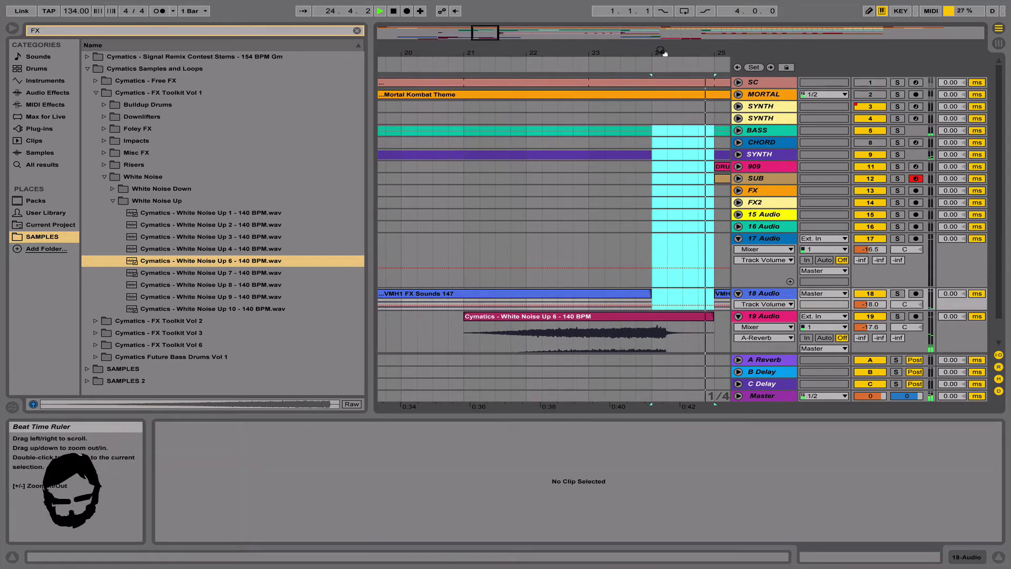
pyautogui.moveTo(663, 54); pyautogui.dragTo(660, 16)
pyautogui.click(625, 348)
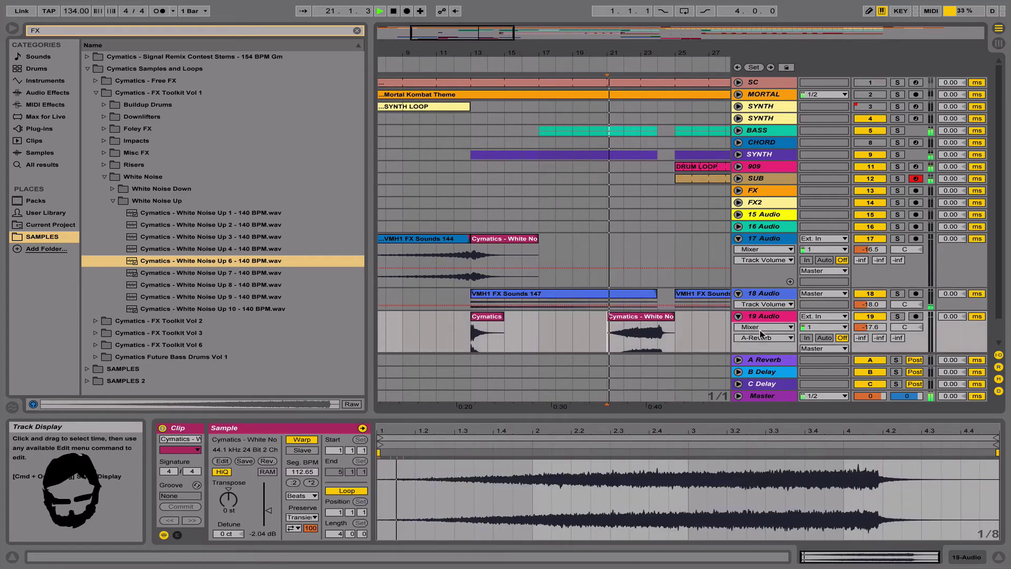
pyautogui.click(738, 316)
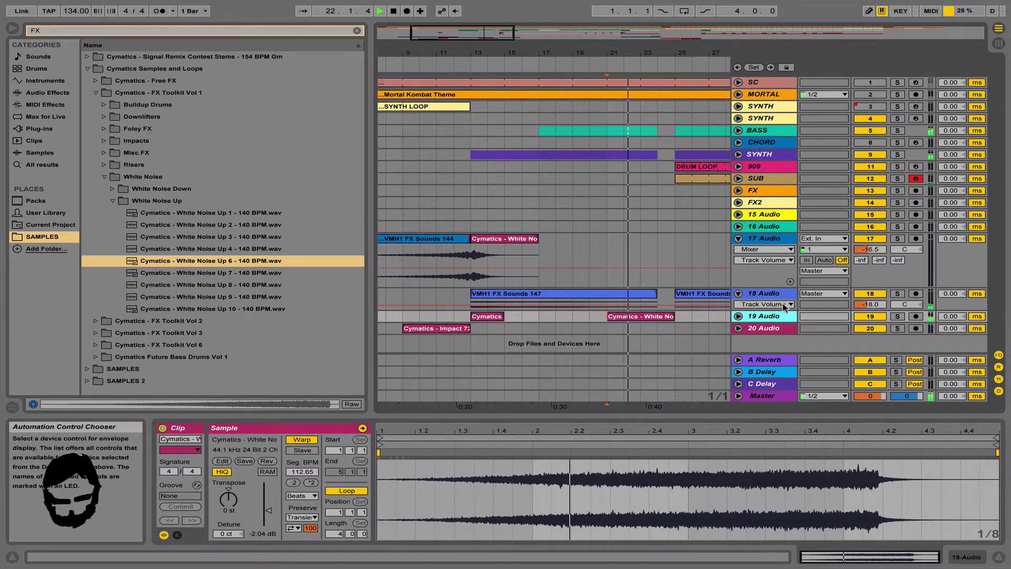
pyautogui.press('Down')
pyautogui.press('Up')
pyautogui.press('Up')
pyautogui.press('Up')
pyautogui.hscroll(-5, 716, 255)
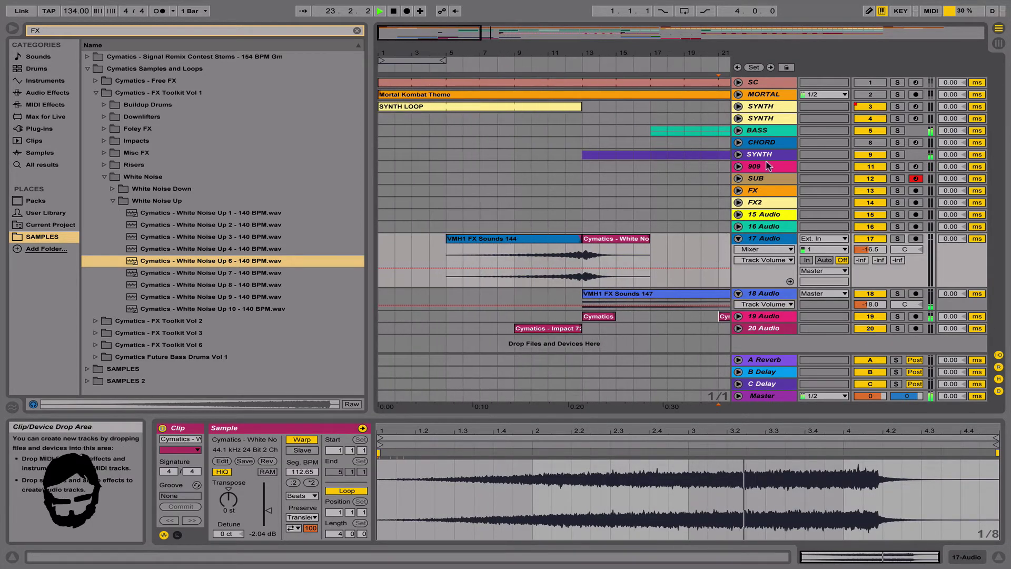
pyautogui.rightClick(699, 166)
pyautogui.click(629, 167)
pyautogui.hscroll(6, 628, 167)
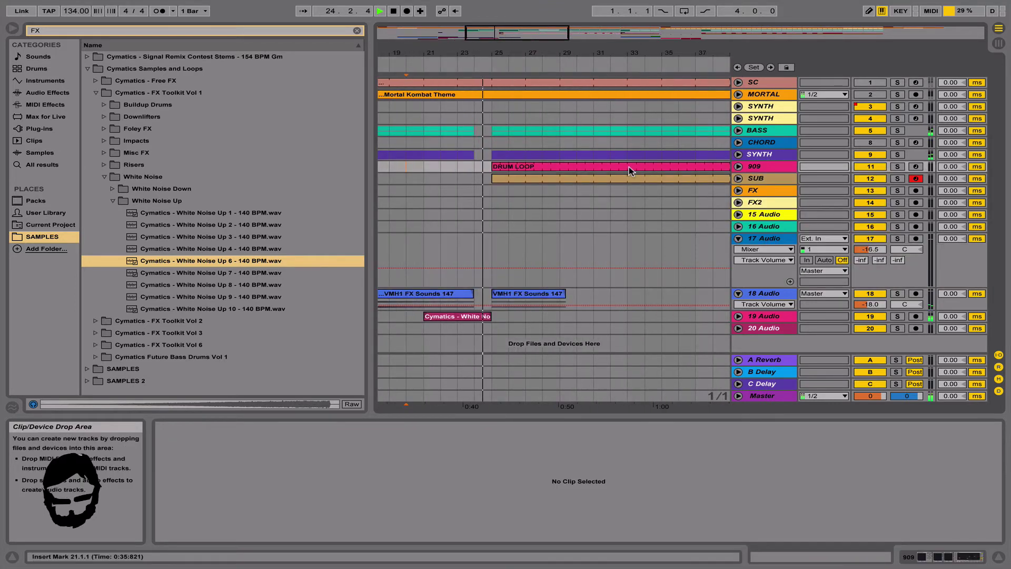
pyautogui.hscroll(-5, 629, 166)
# Shorten the White Noise Up 6 clip on 19 Audio so it ends at bar 24.
pyautogui.click(599, 316)
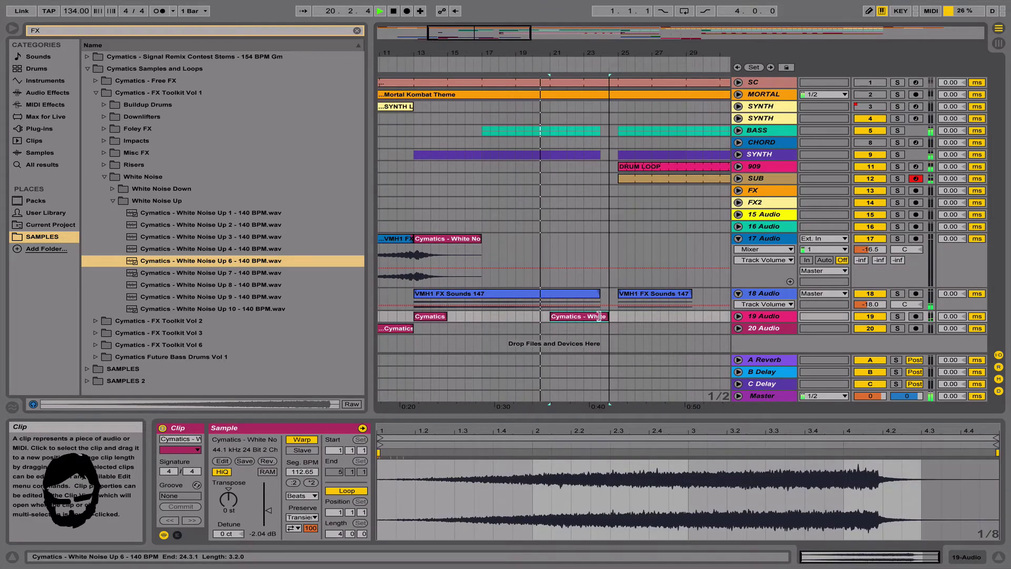
pyautogui.moveTo(598, 316); pyautogui.dragTo(591, 316)
pyautogui.click(589, 330)
pyautogui.click(579, 316)
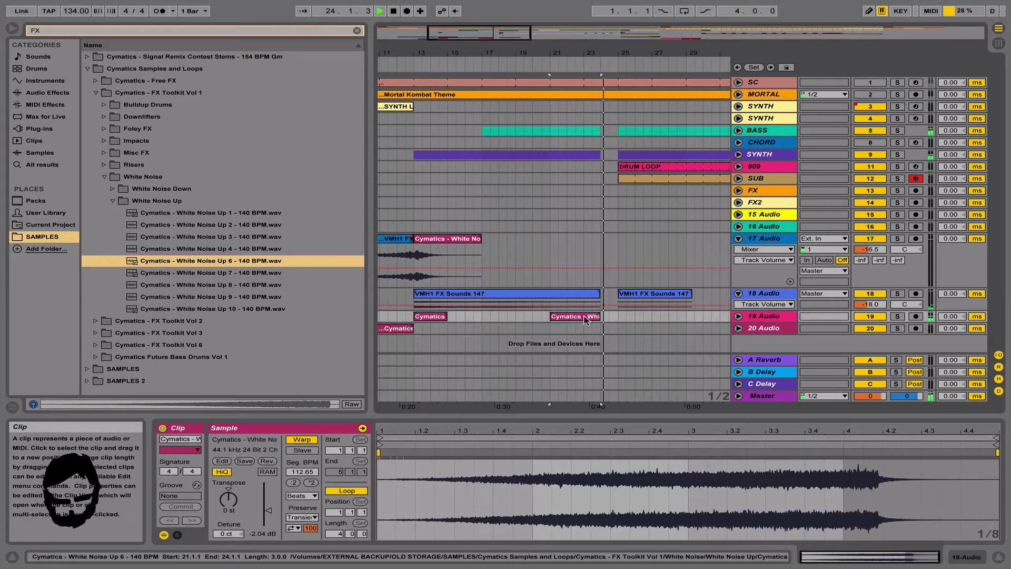
pyautogui.click(559, 333)
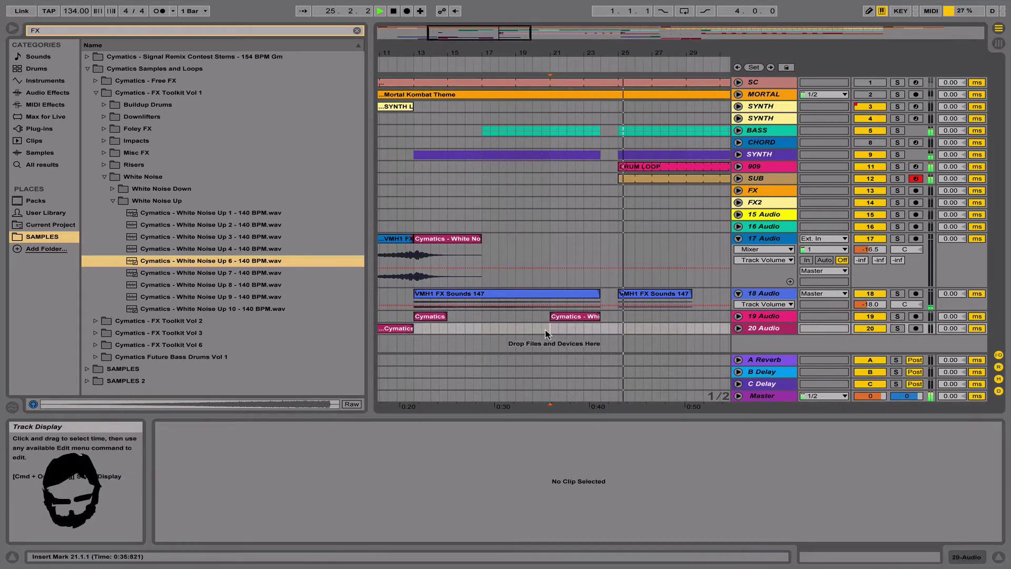
# Fold the 17 Audio and 18 Audio tracks and save the set.
pyautogui.click(773, 249)
pyautogui.click(774, 249)
pyautogui.click(772, 240)
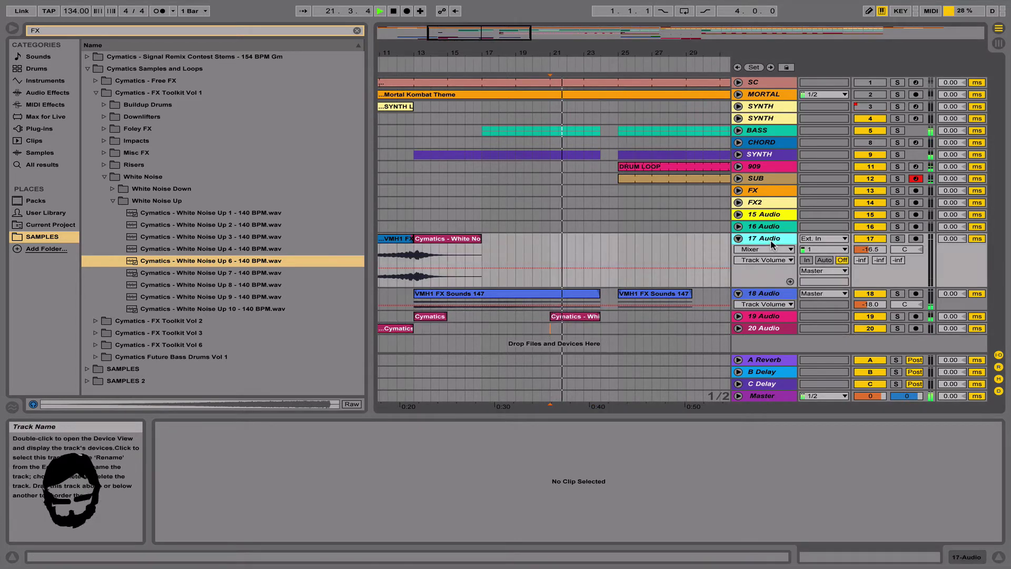
pyautogui.press('Left')
pyautogui.press('Down')
pyautogui.press('Left')
pyautogui.press('Down')
pyautogui.press('Right')
pyautogui.press('Left')
pyautogui.press('Up')
pyautogui.press('Down')
pyautogui.press('Down')
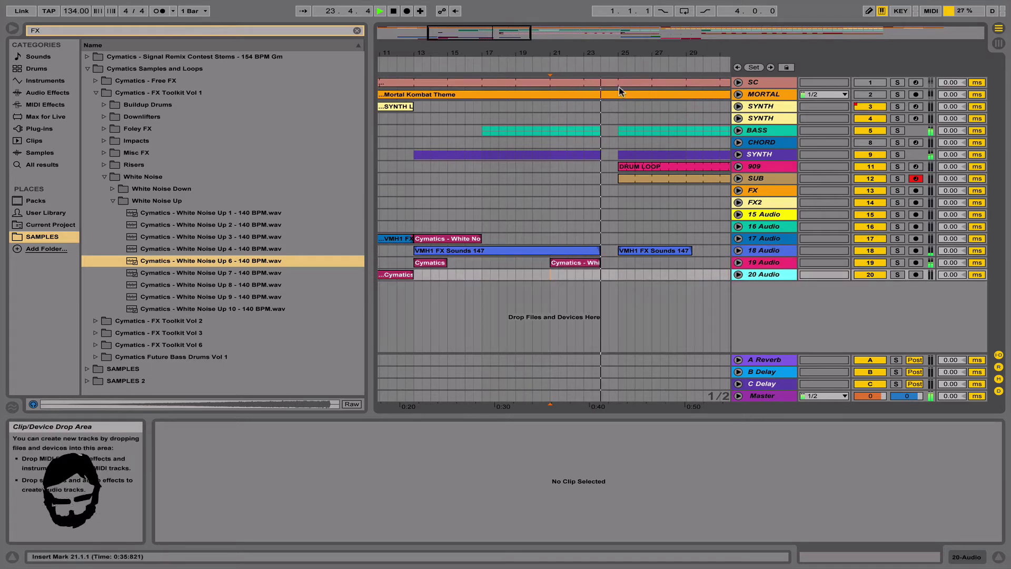
pyautogui.moveTo(621, 48); pyautogui.dragTo(621, 8)
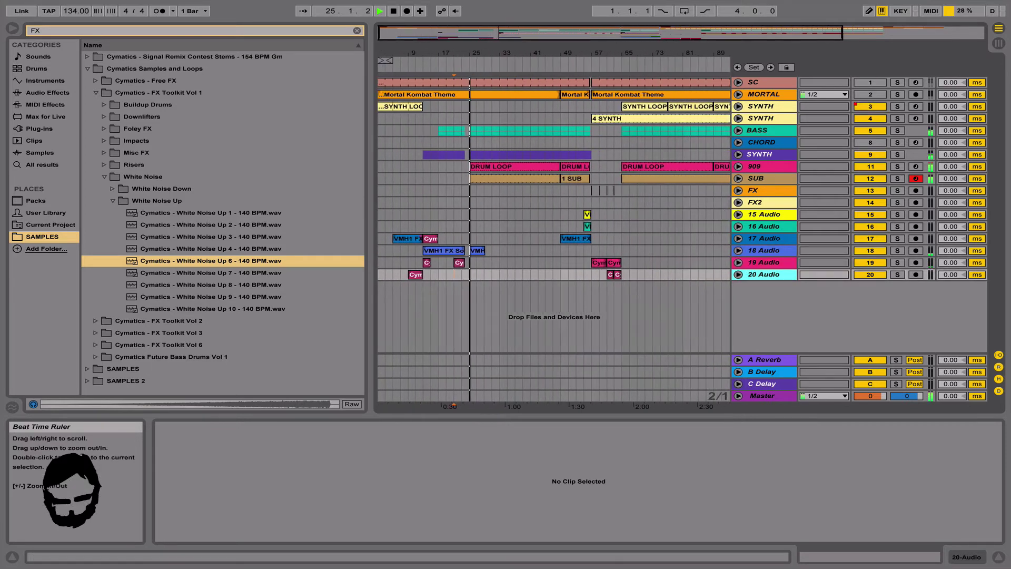
pyautogui.press('super+s')
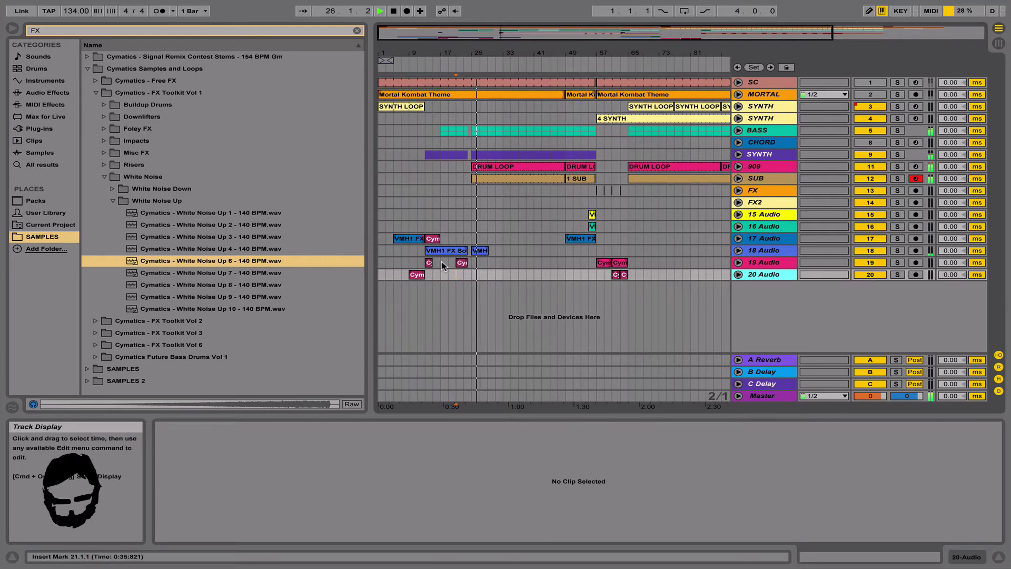
# Collapse the White Noise Up and Cymatics - FX Toolkit Vol 1 folders and expand Cymatics - FX Toolkit Vol 2.
pyautogui.click(211, 193)
pyautogui.press('Left')
pyautogui.press('Down')
pyautogui.press('Down')
pyautogui.press('Left')
pyautogui.press('Up')
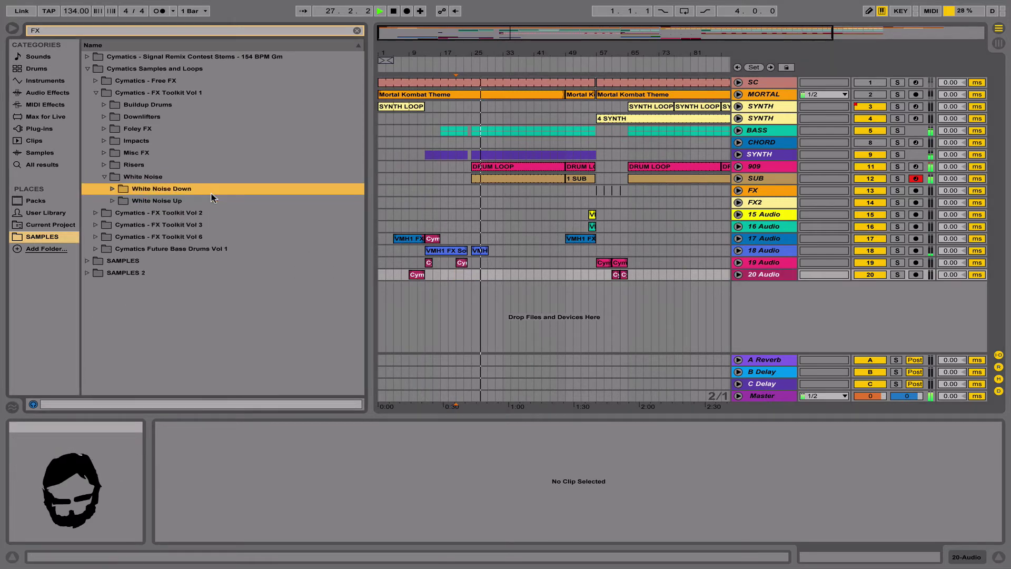
pyautogui.press('Left')
pyautogui.press('Left')
pyautogui.press('Left')
pyautogui.press('Left')
pyautogui.press('Down')
pyautogui.press('Right')
# Try Cymatics - Downlifter 2 - E 100 BPM from the Downlifters folder at bar 25 on 19 Audio and play it.
pyautogui.press('Down')
pyautogui.press('Down')
pyautogui.press('Down')
pyautogui.press('space')
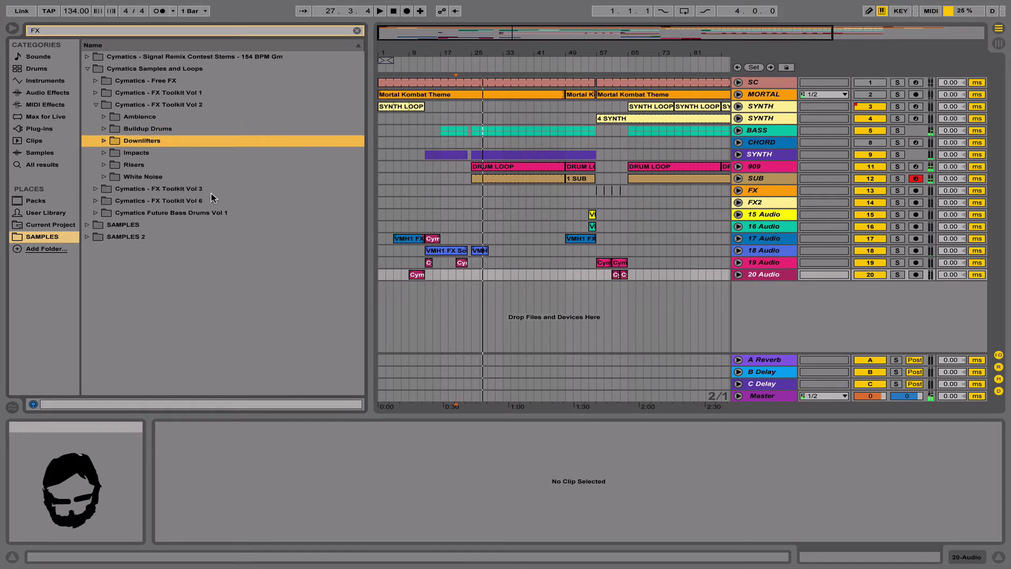
pyautogui.press('Right')
pyautogui.press('Down')
pyautogui.press('Down')
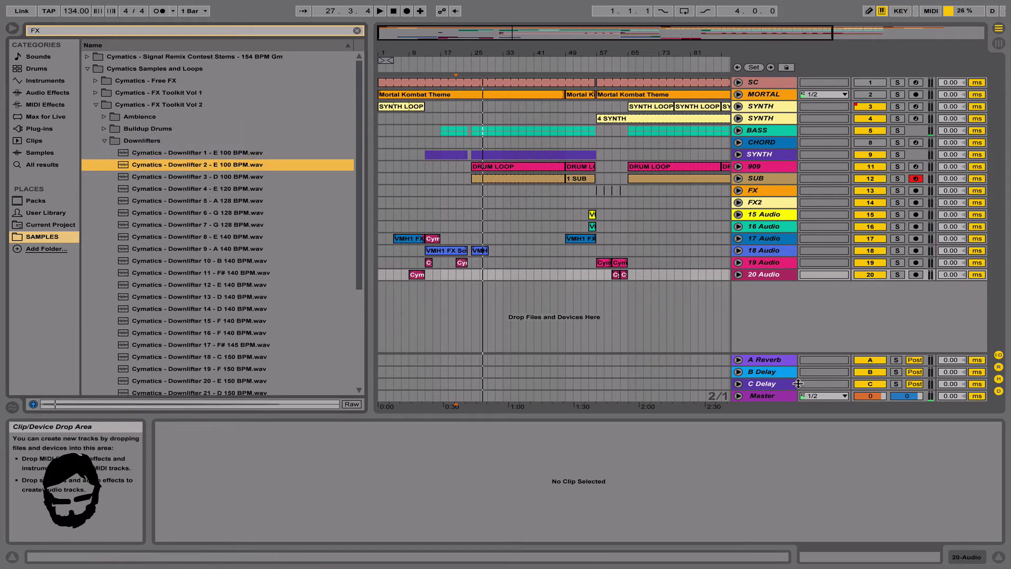
pyautogui.moveTo(241, 161); pyautogui.dragTo(474, 264)
pyautogui.press('space')
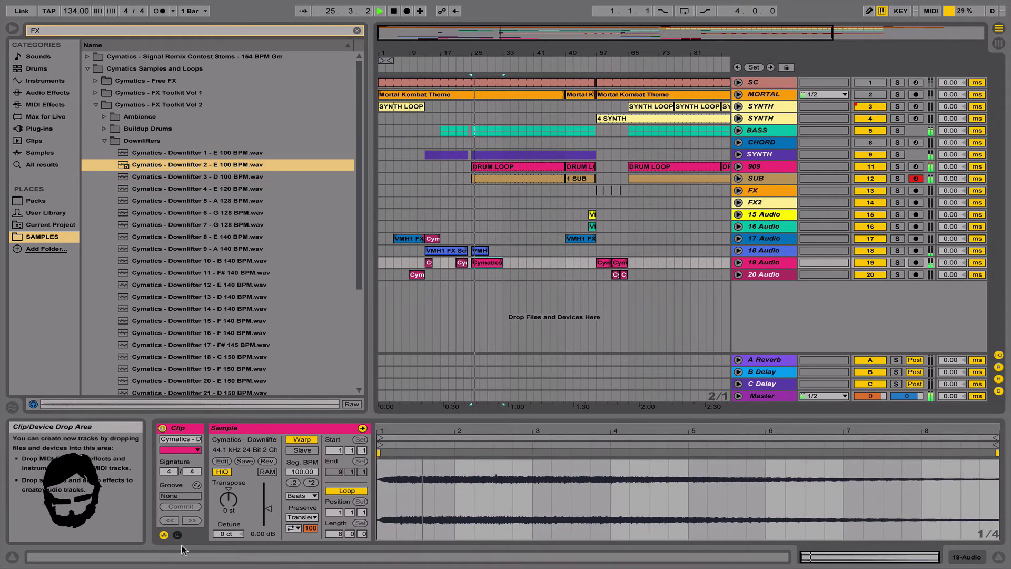
# Preview Downlifters 16 and 17, and check the Impacts folder of FX Toolkit Vol 2.
pyautogui.click(220, 332)
pyautogui.press('Down')
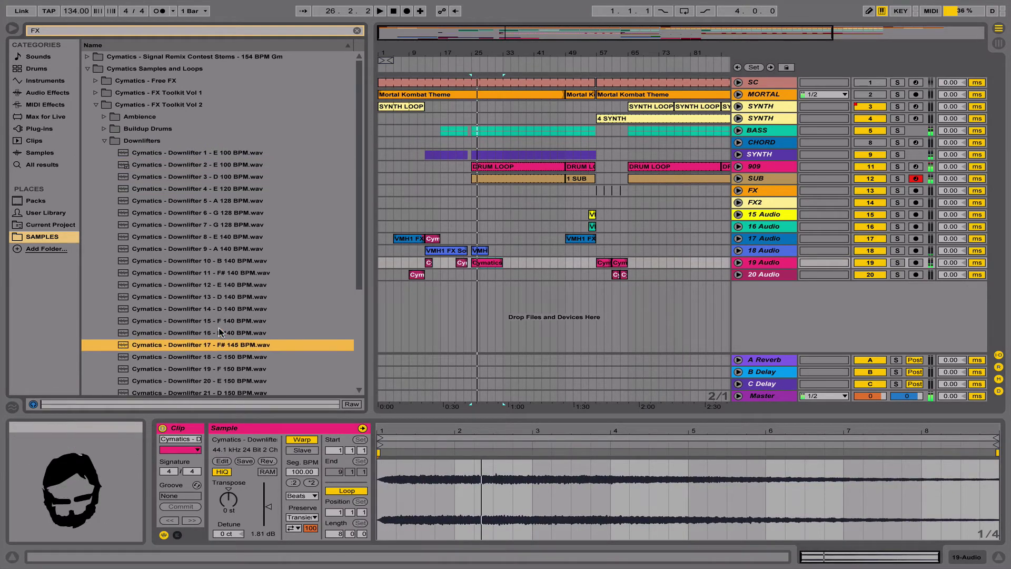
pyautogui.press('Left')
pyautogui.press('Down')
pyautogui.press('Right')
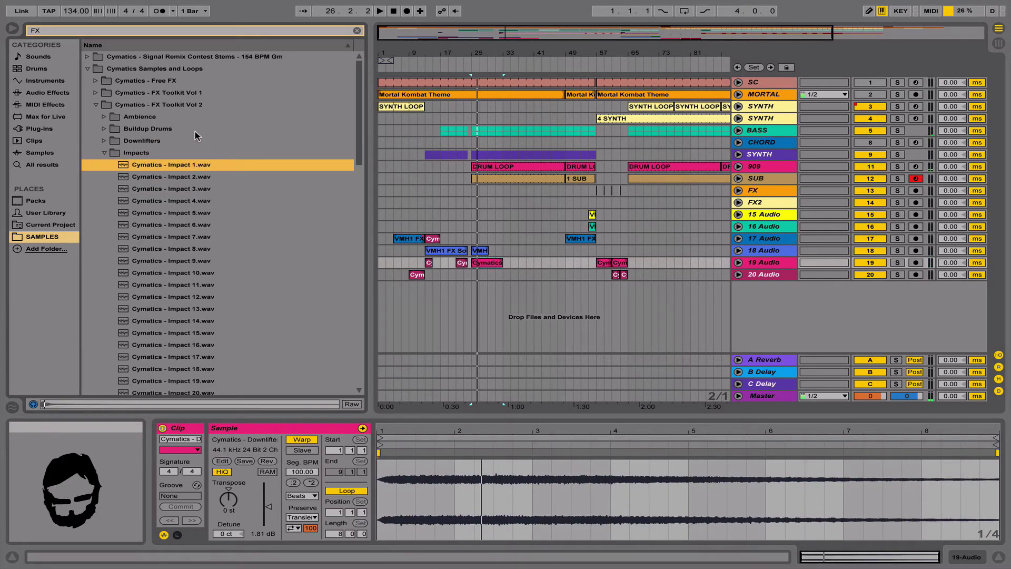
pyautogui.press('Left')
pyautogui.press('Down')
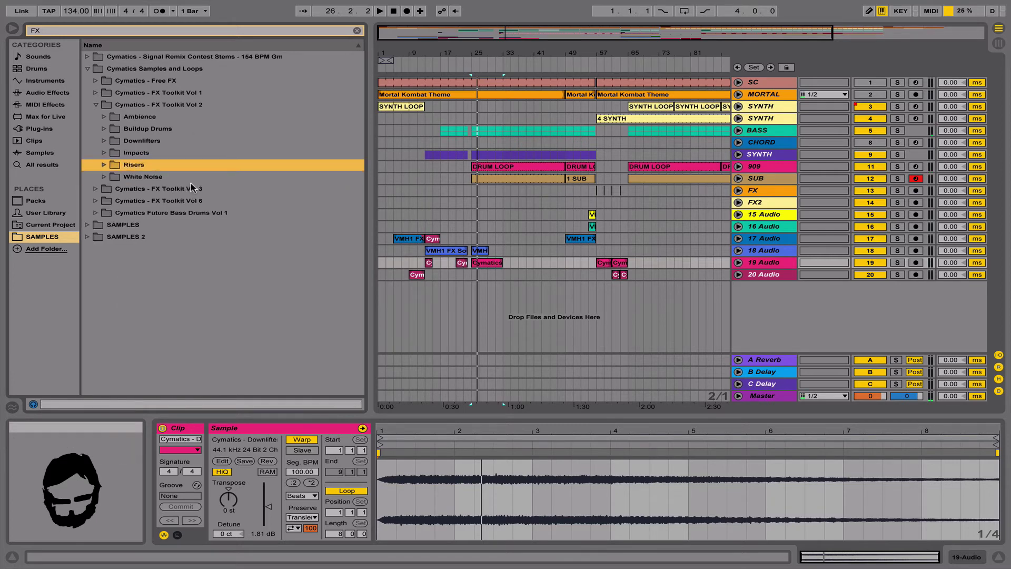
# Expand Splashes in the Vol 2 White Noise folder and audition White Noise Splash samples, including 4, 14, 12, 11 and 10.
pyautogui.press('Down')
pyautogui.press('Right')
pyautogui.press('Down')
pyautogui.press('Down')
pyautogui.press('Right')
pyautogui.press('Down')
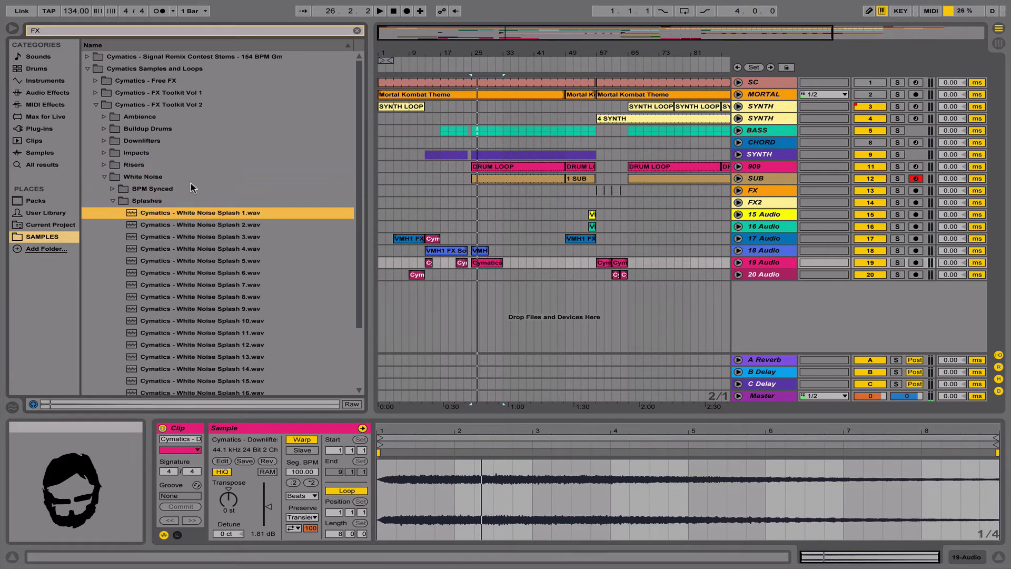
pyautogui.click(230, 248)
pyautogui.scroll(-3, 260, 376)
pyautogui.click(236, 292)
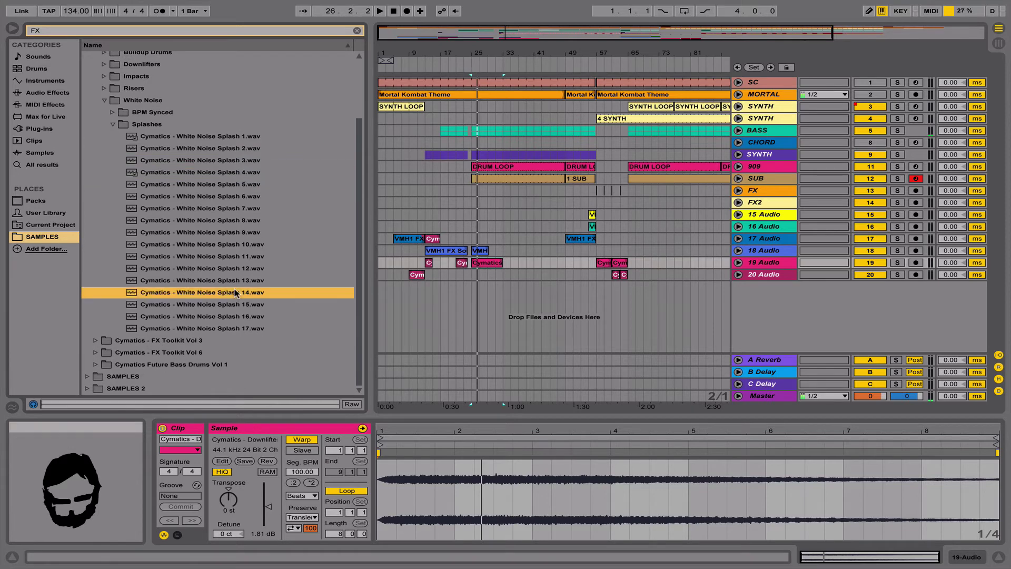
pyautogui.click(220, 268)
pyautogui.click(219, 255)
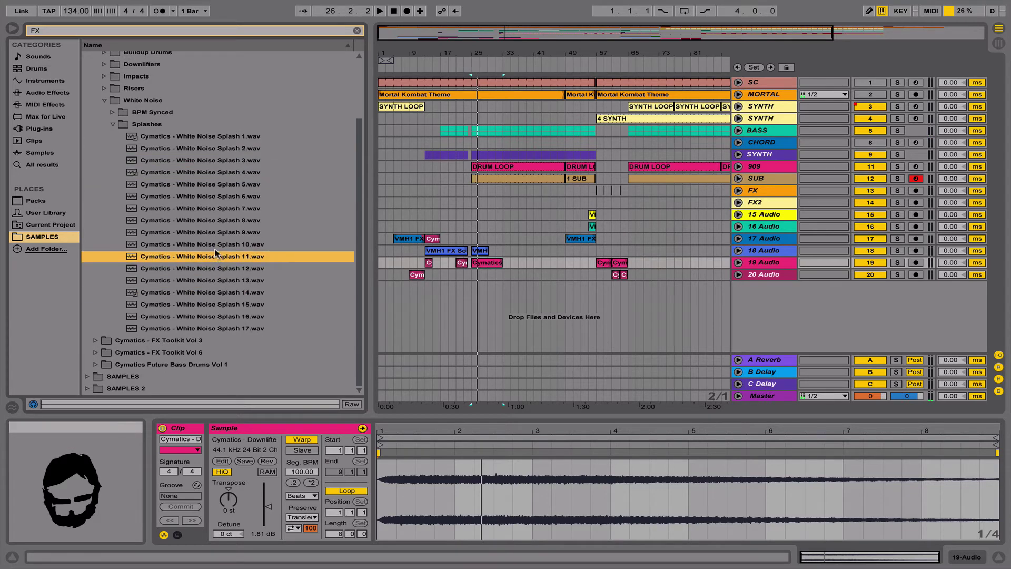
pyautogui.click(214, 244)
# Try Cymatics - White Noise Splash 11 at bar 25 on 19 Audio during playback and delete it.
pyautogui.moveTo(216, 256); pyautogui.dragTo(472, 267)
pyautogui.press('space')
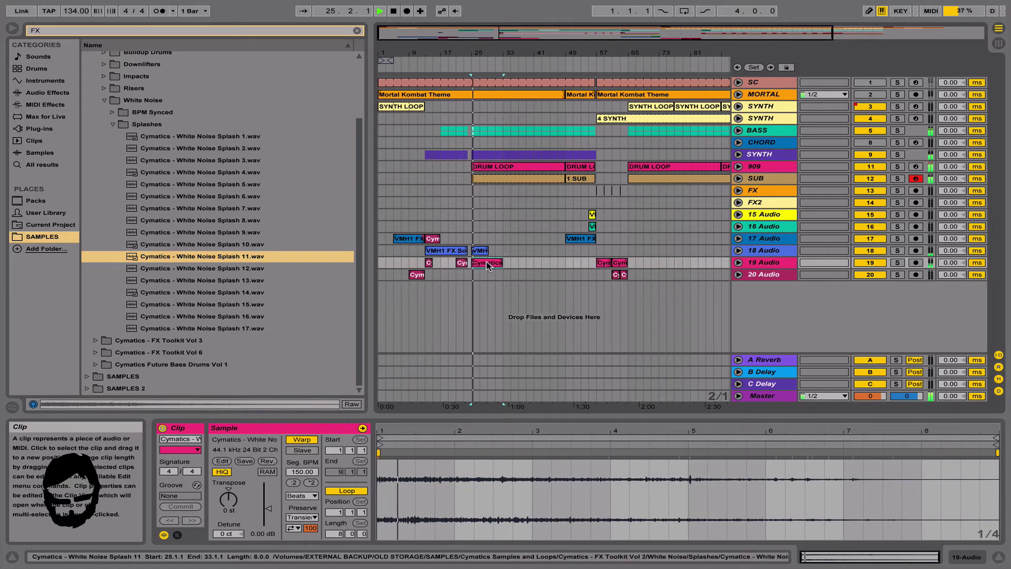
pyautogui.press('Delete')
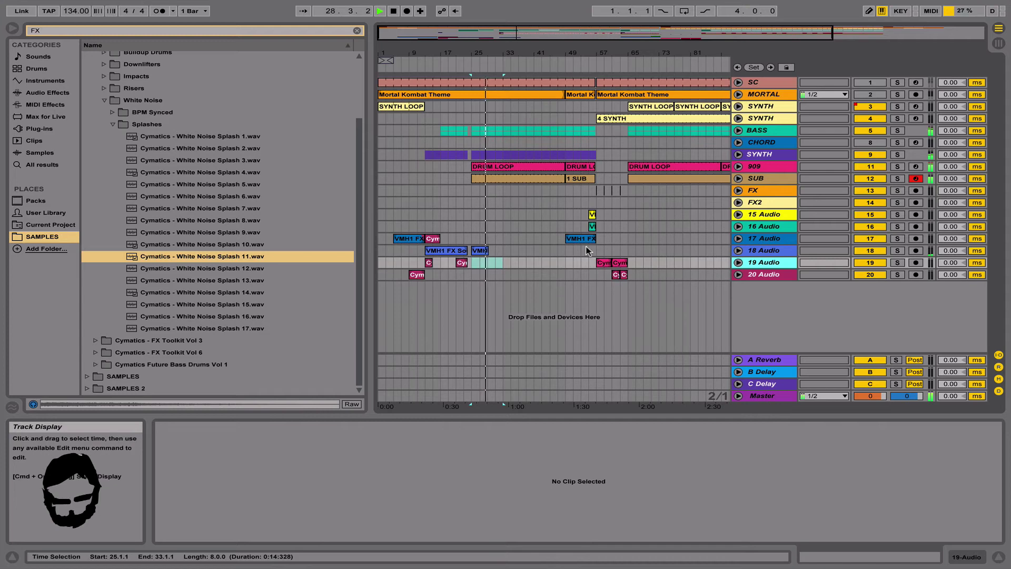
# Show the 909 track's devices, open the Drumazon plug-in window to view its preset, and close it.
pyautogui.click(769, 170)
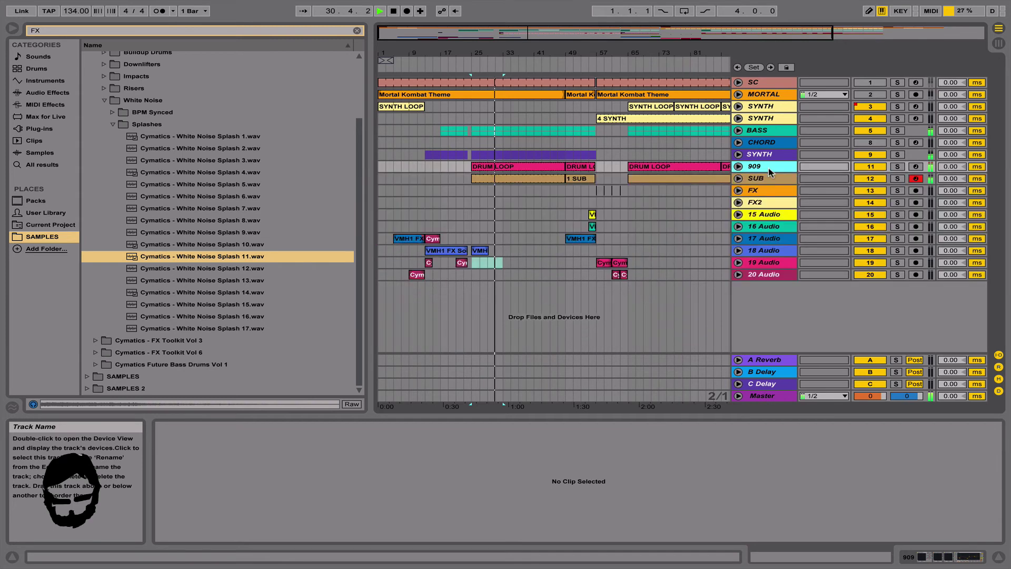
pyautogui.click(943, 556)
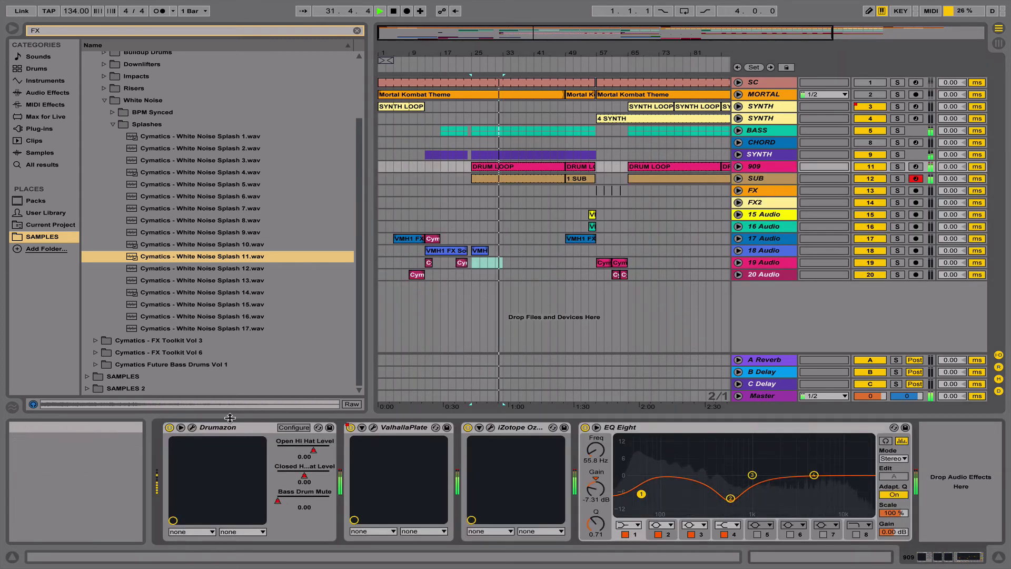
pyautogui.click(193, 427)
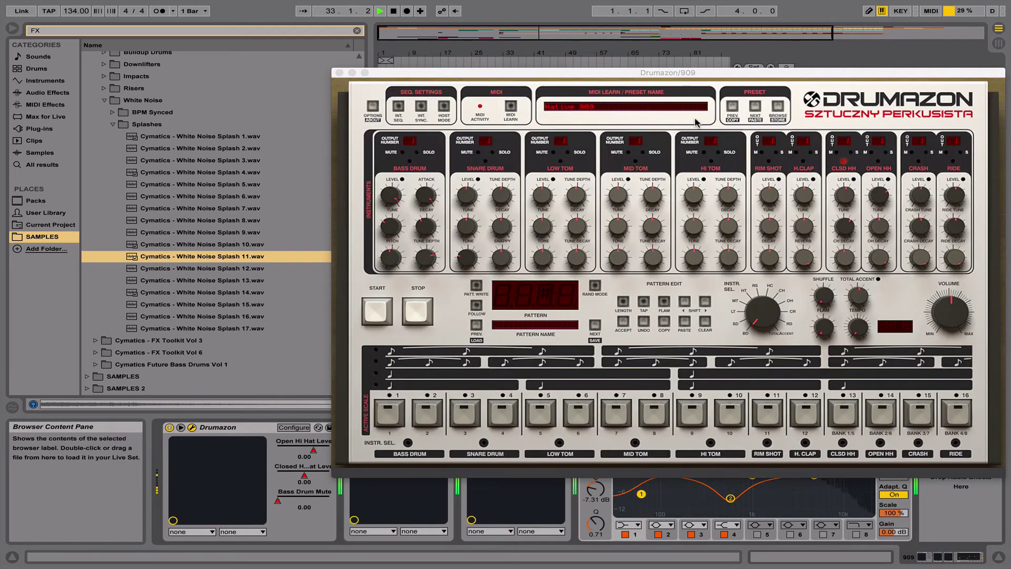
pyautogui.click(339, 73)
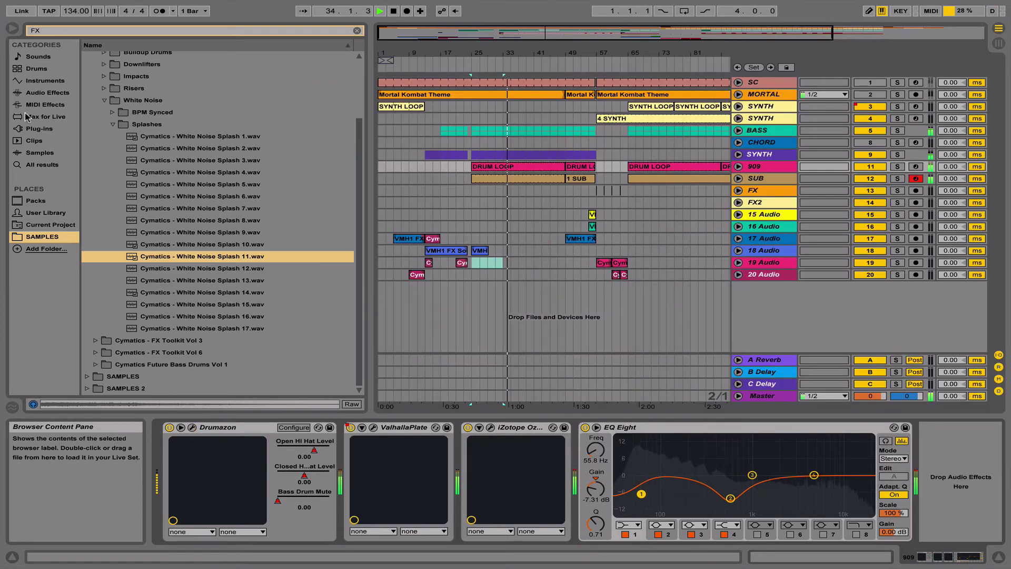
# Search the plug-ins for "cho", and shorten the search term to "c".
pyautogui.click(30, 153)
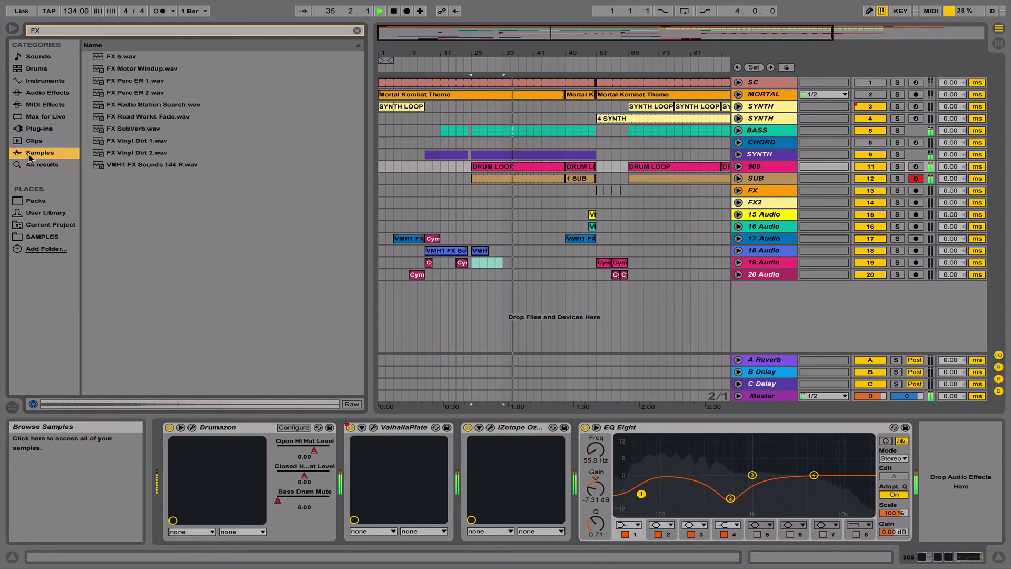
pyautogui.press('Up')
pyautogui.press('Up')
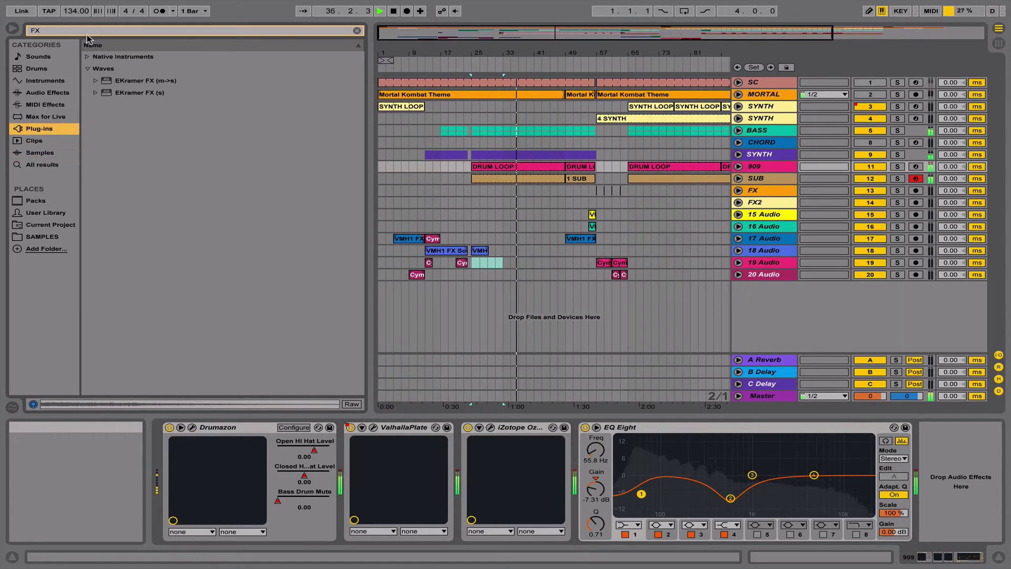
pyautogui.click(88, 34)
pyautogui.write('cho')
pyautogui.press('Return')
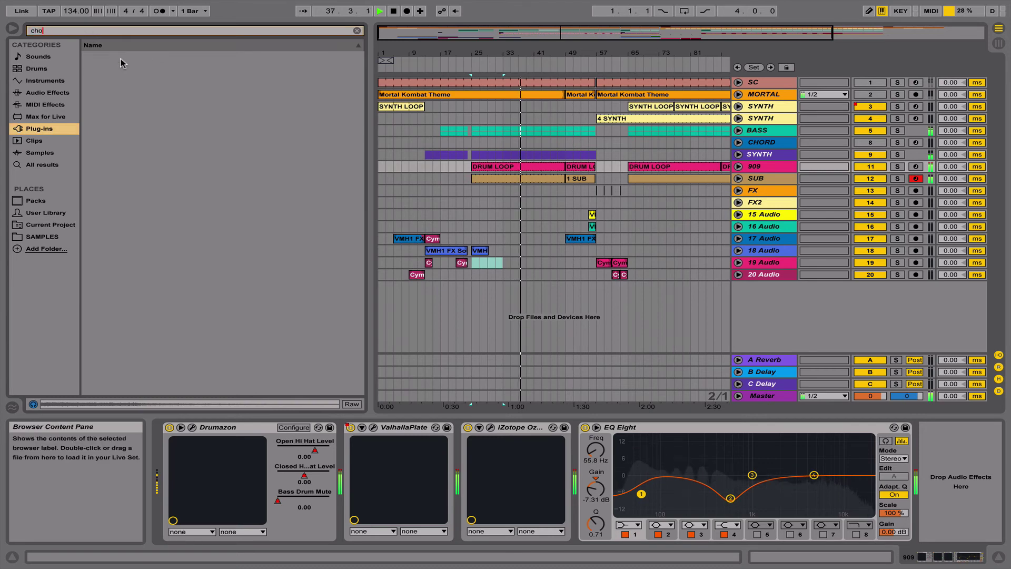
pyautogui.press('BackSpace')
pyautogui.press('BackSpace')
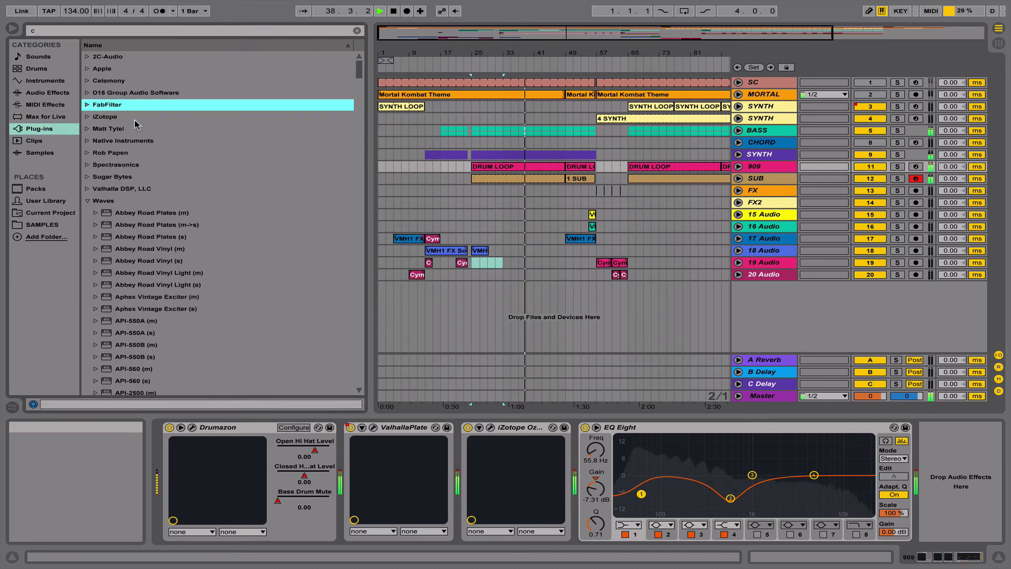
# Look through the plug-ins in the Waves folder and collapse the folder.
pyautogui.click(146, 192)
pyautogui.press('Left')
pyautogui.press('Down')
pyautogui.press('Up')
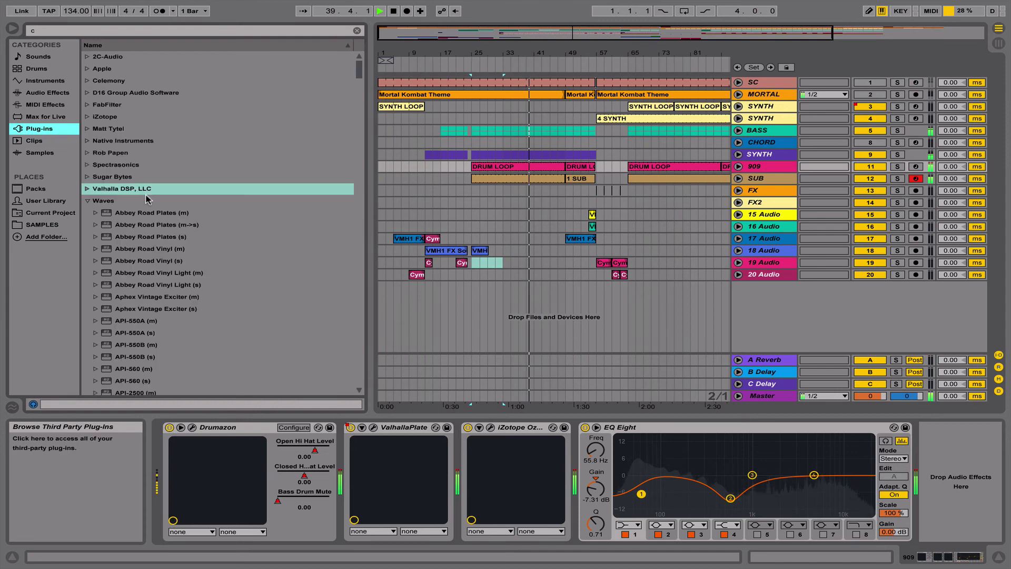
pyautogui.click(146, 195)
pyautogui.scroll(-20, 146, 195)
pyautogui.press('XF86AudioLowerVolume')
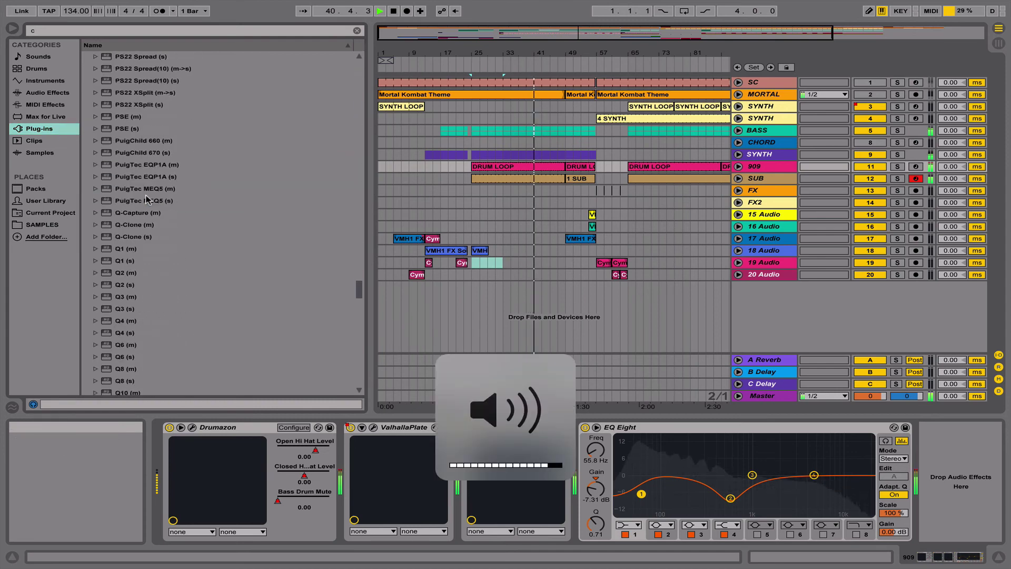
pyautogui.scroll(-20, 152, 211)
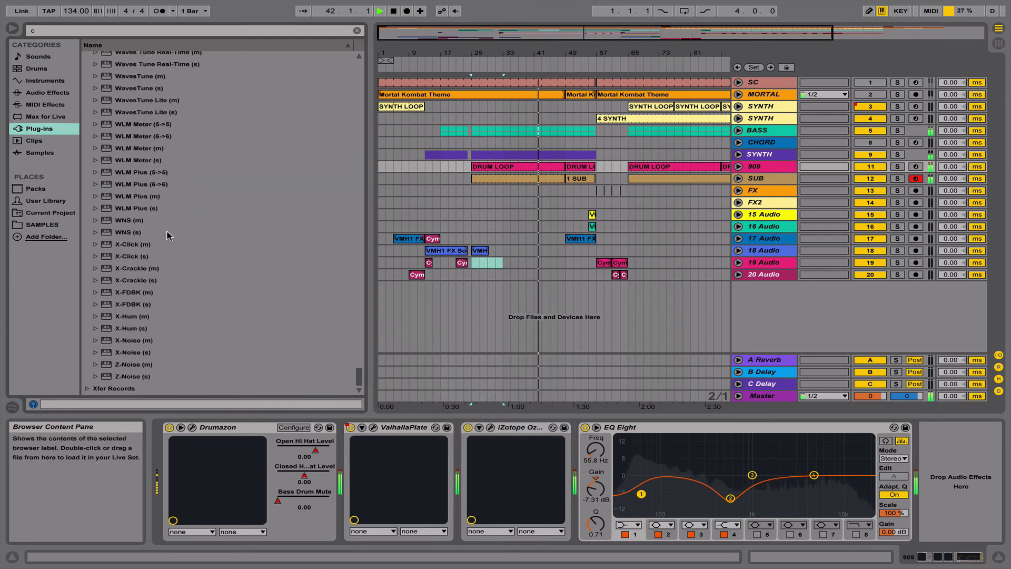
pyautogui.scroll(8, 166, 235)
pyautogui.scroll(10, 168, 234)
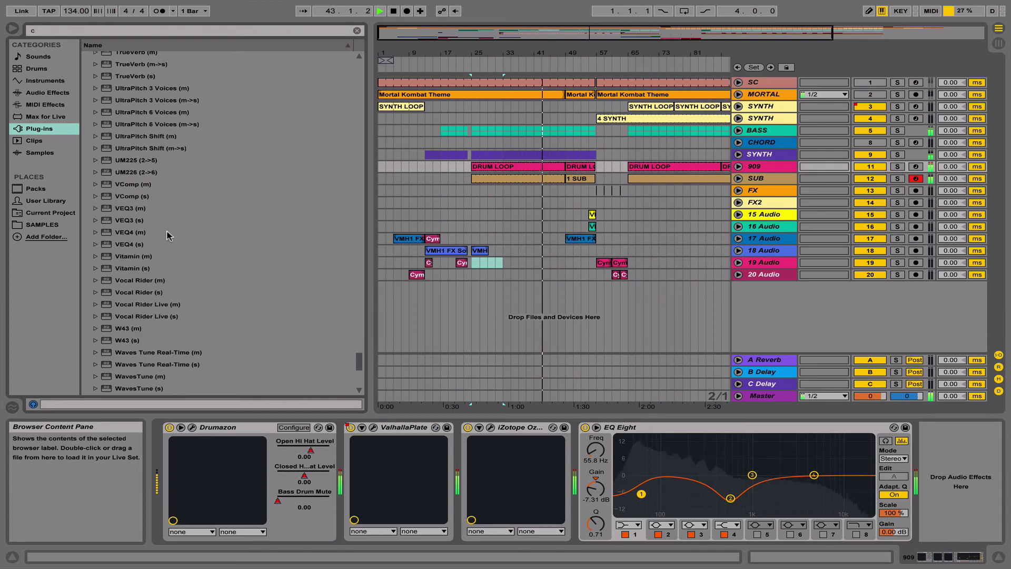
pyautogui.scroll(10, 228, 91)
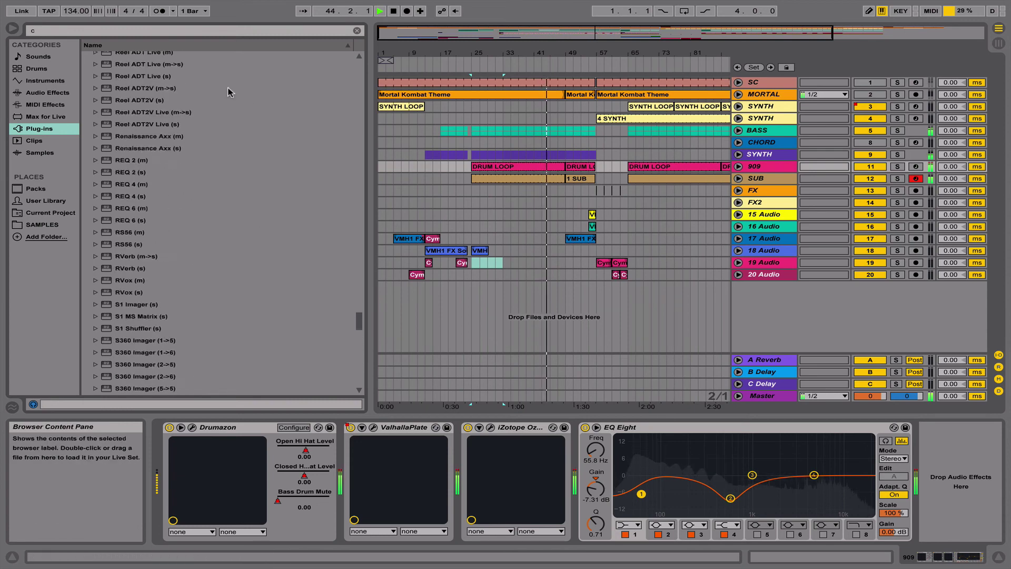
pyautogui.press('Left')
pyautogui.press('Left')
pyautogui.press('Left')
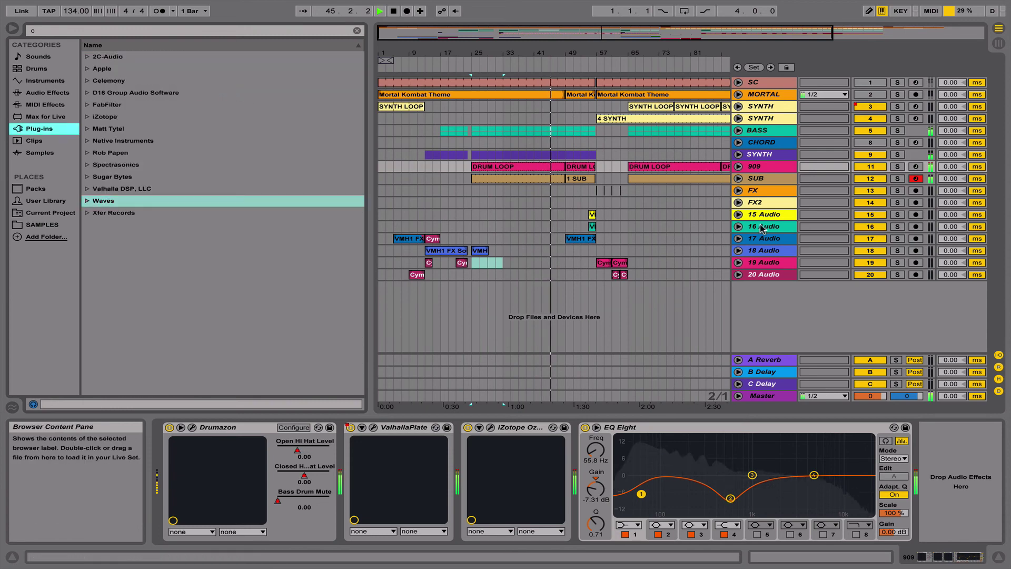
# Show the device chain of the CHORD track.
pyautogui.click(776, 131)
pyautogui.press('Down')
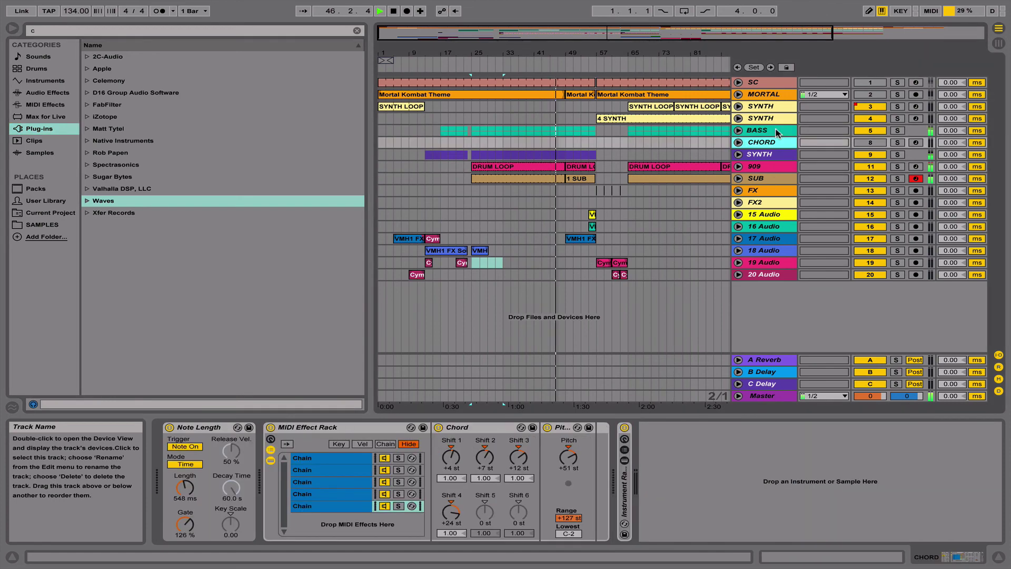
pyautogui.press('XF86AudioRaiseVolume')
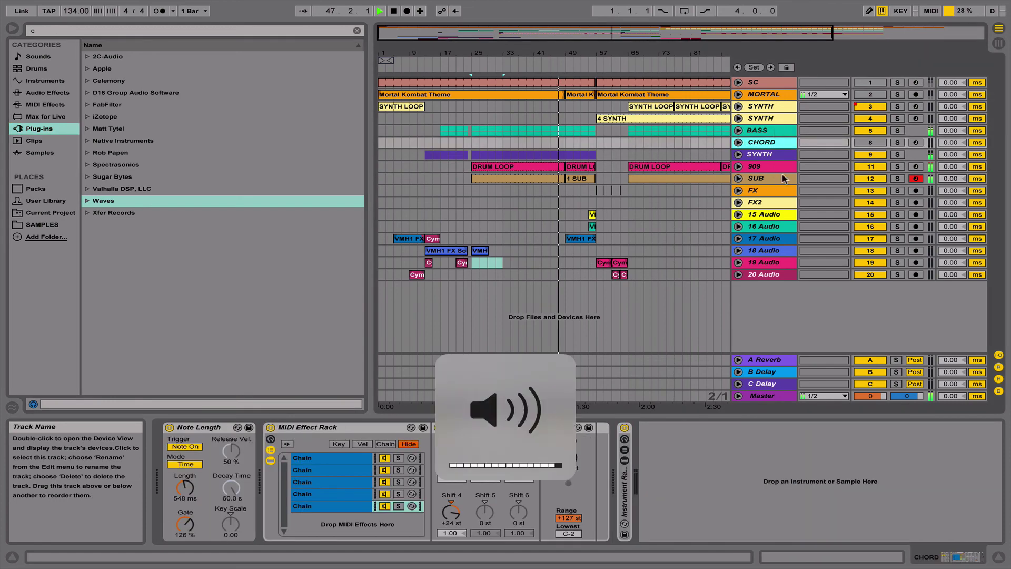
# Unfold the 17 Audio track and place the insert marker at the start of its VMH1 FX clip at bar 49.
pyautogui.click(770, 263)
pyautogui.press('Up')
pyautogui.press('Up')
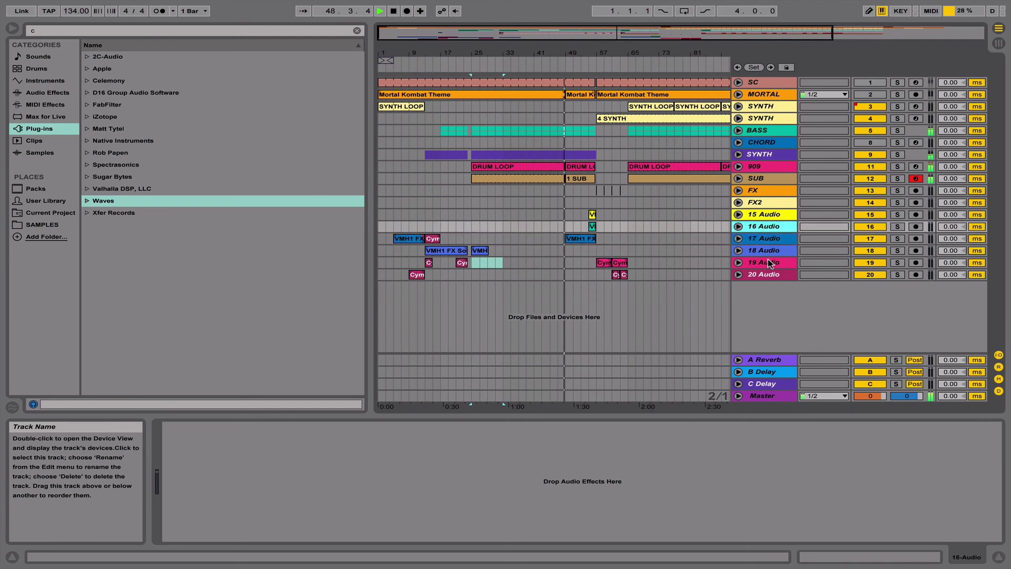
pyautogui.press('Right')
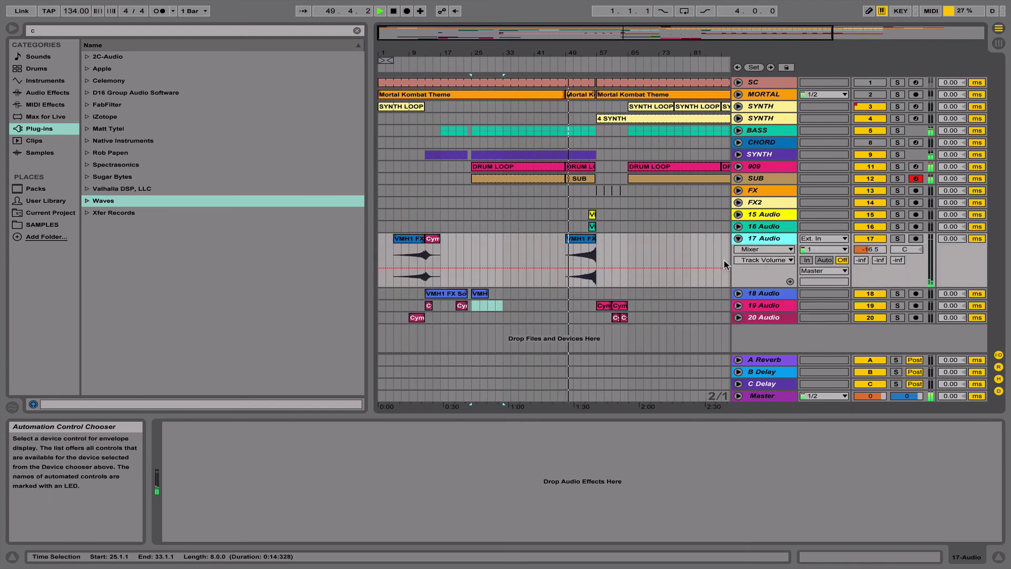
pyautogui.click(567, 251)
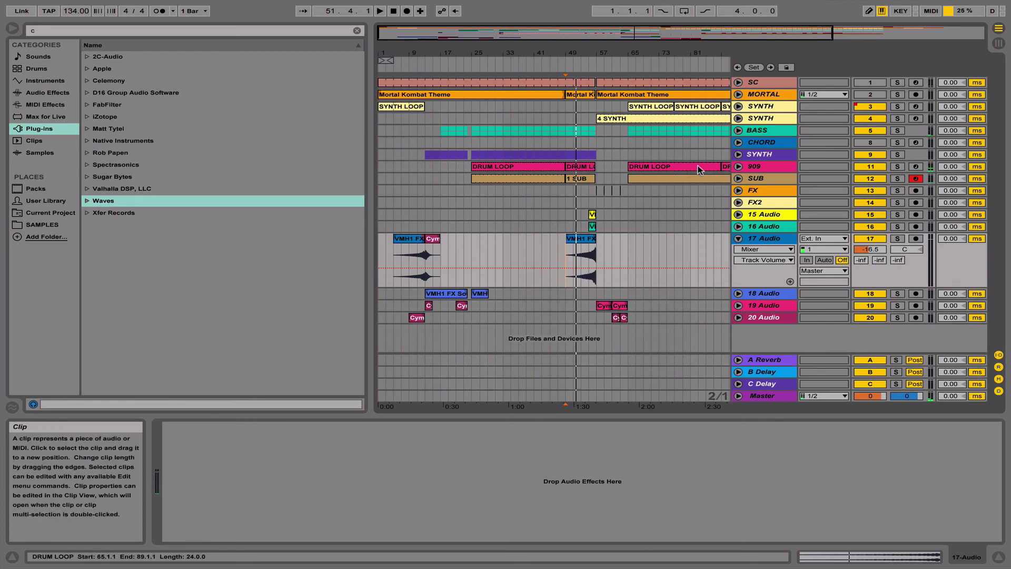
pyautogui.moveTo(778, 2)
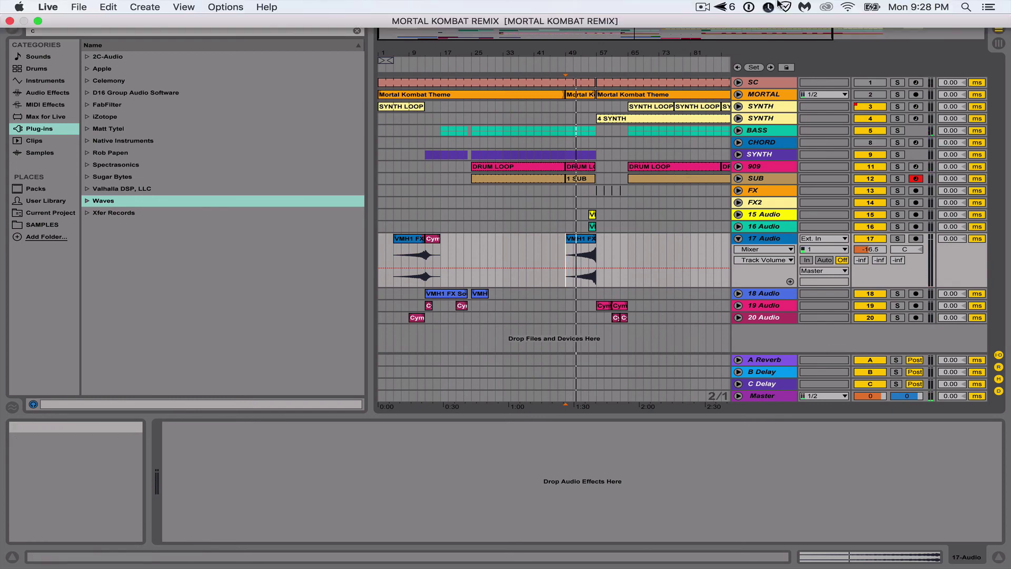